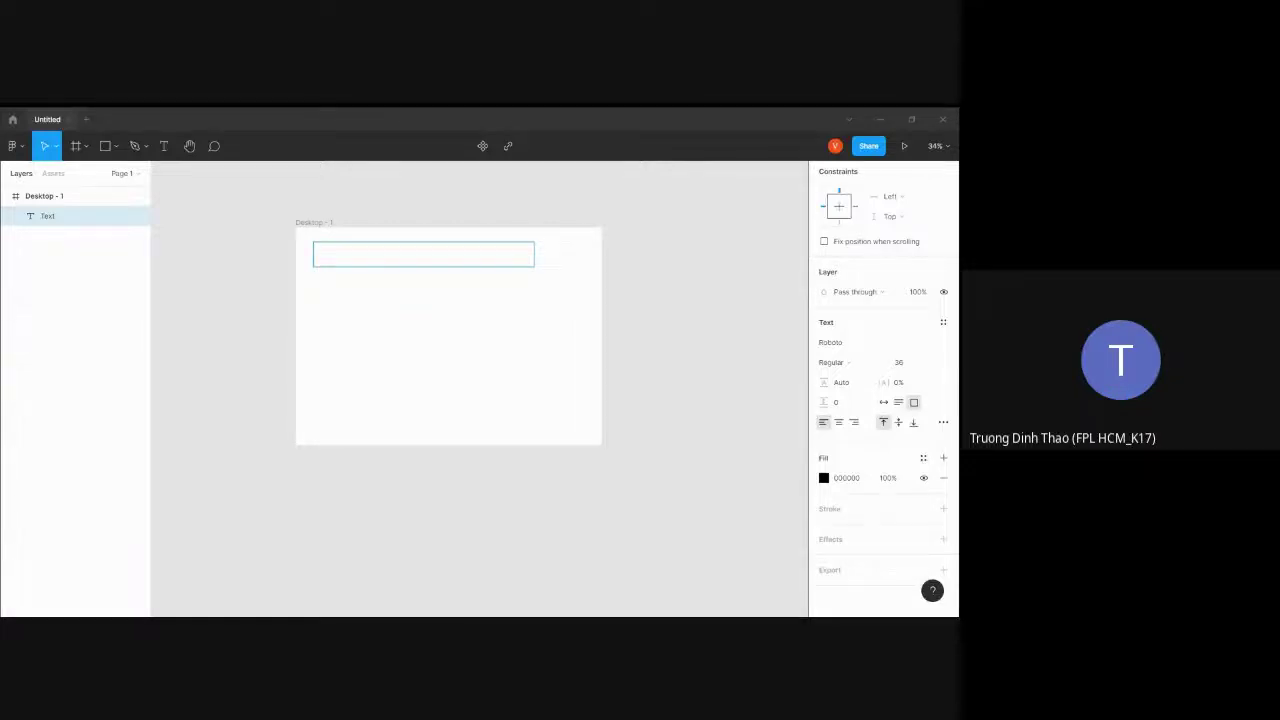
Close the old Untitled file and start a new blank design file
{"action": "left_click", "coordinate": [86, 119]}
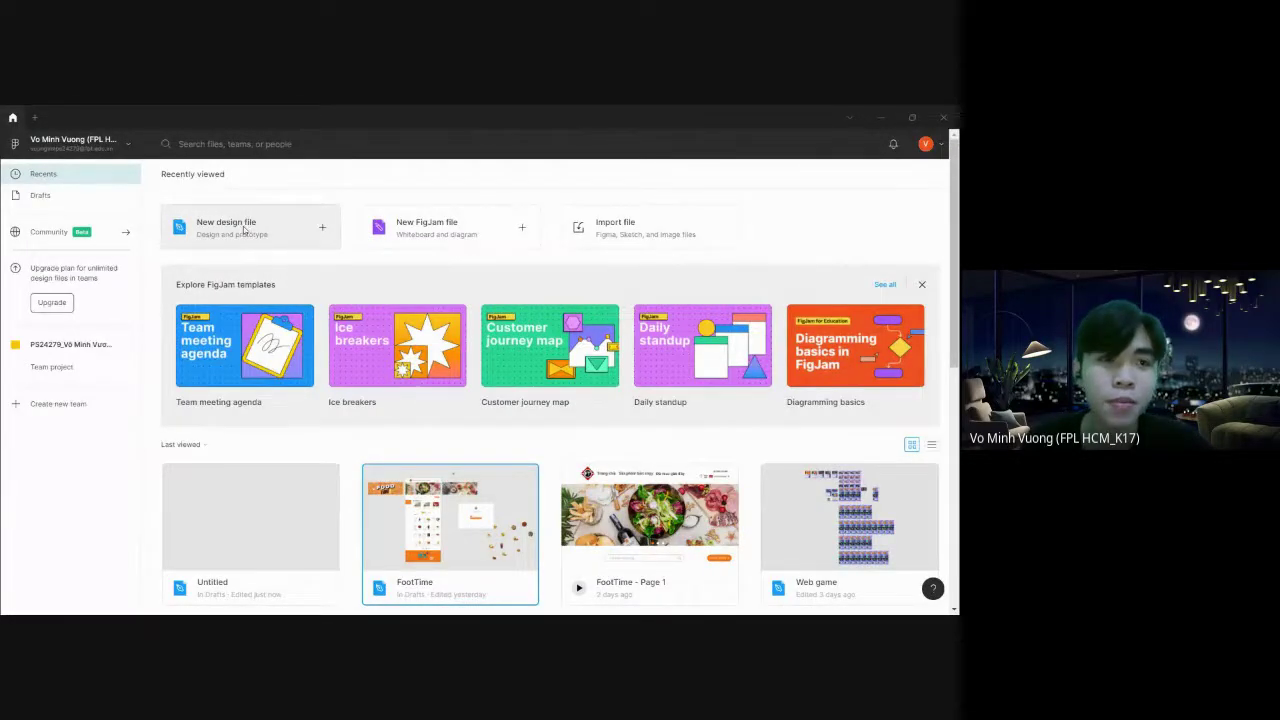
{"action": "left_click", "coordinate": [247, 229]}
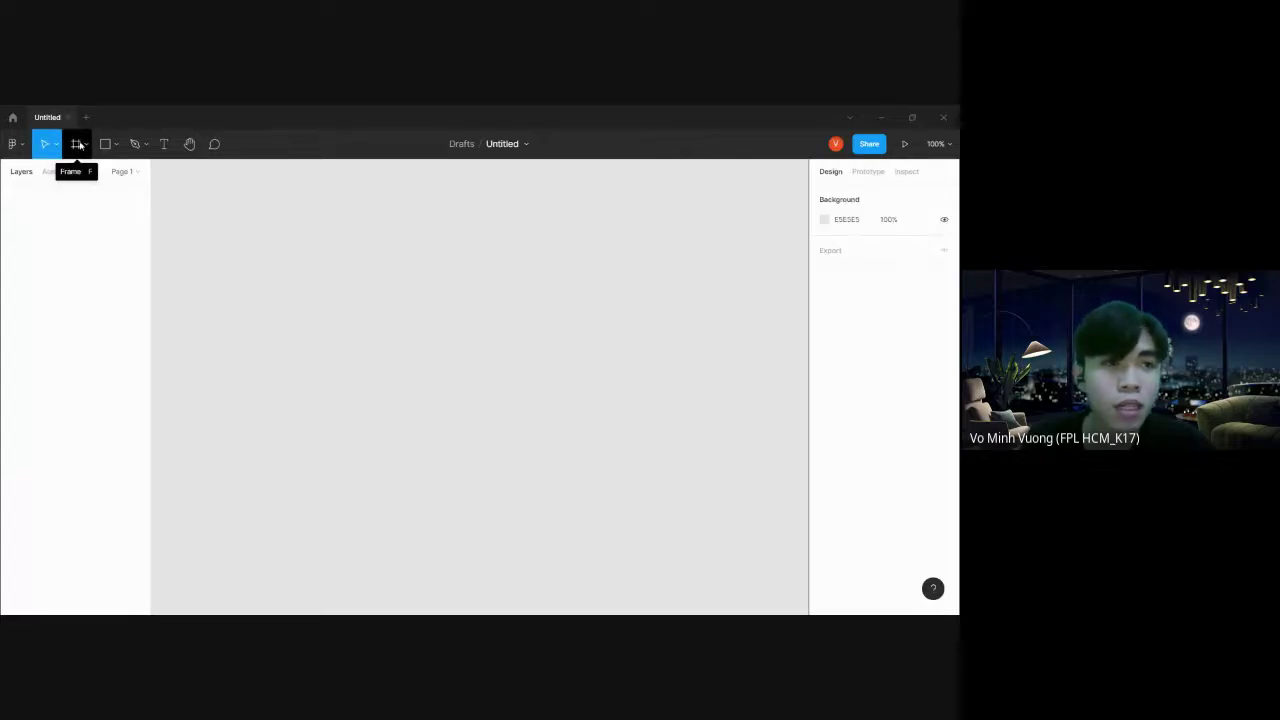
Add a 1440×1024 Desktop preset frame, Desktop - 1, to the canvas
{"action": "left_click", "coordinate": [74, 146]}
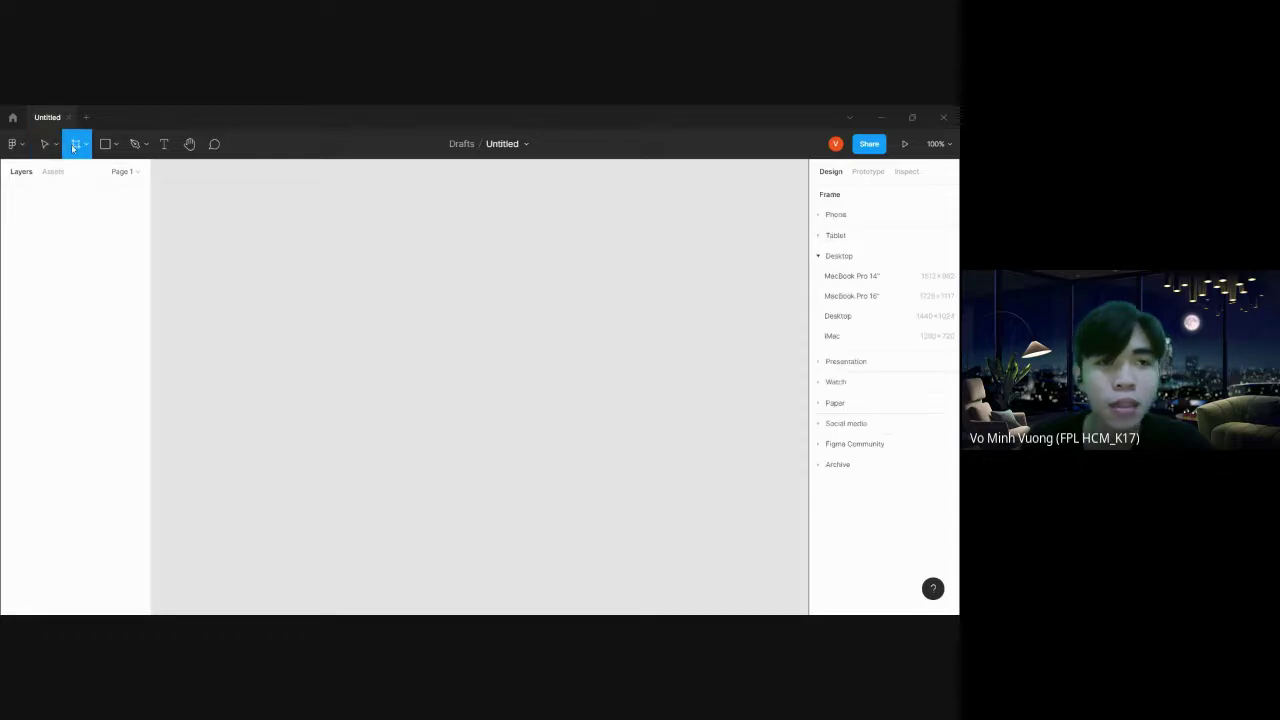
{"action": "left_click", "coordinate": [848, 318]}
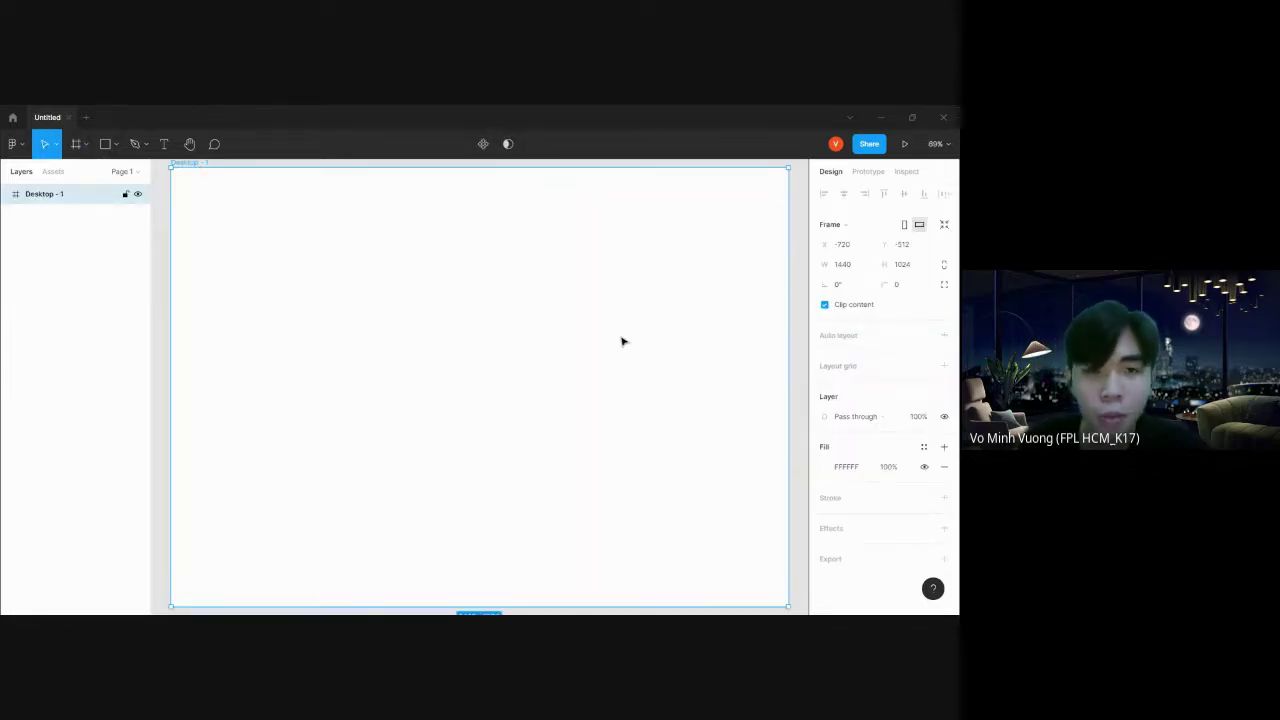
{"action": "scroll", "coordinate": [570, 372], "scroll_direction": "down", "scroll_amount": 3}
{"action": "scroll", "coordinate": [570, 374], "scroll_direction": "down", "scroll_amount": 3}
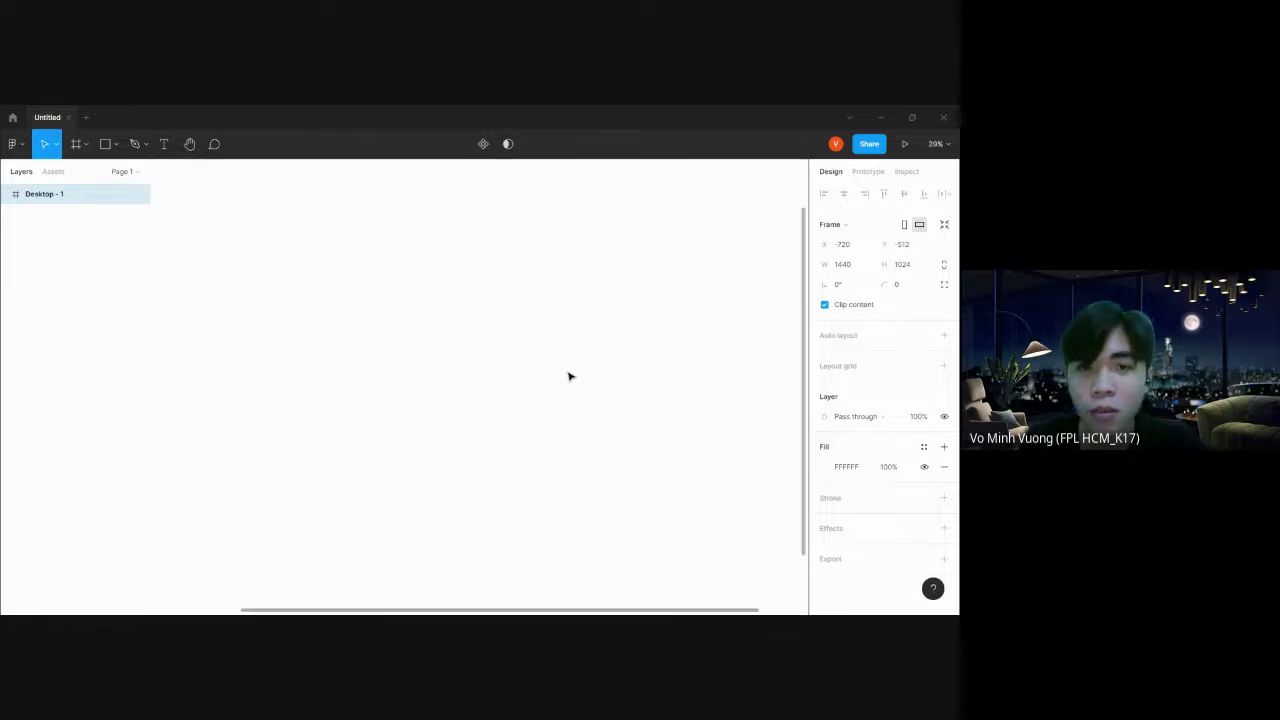
{"action": "scroll", "coordinate": [570, 382], "scroll_direction": "down", "scroll_amount": 5}
{"action": "scroll", "coordinate": [570, 382], "scroll_direction": "up", "scroll_amount": 1}
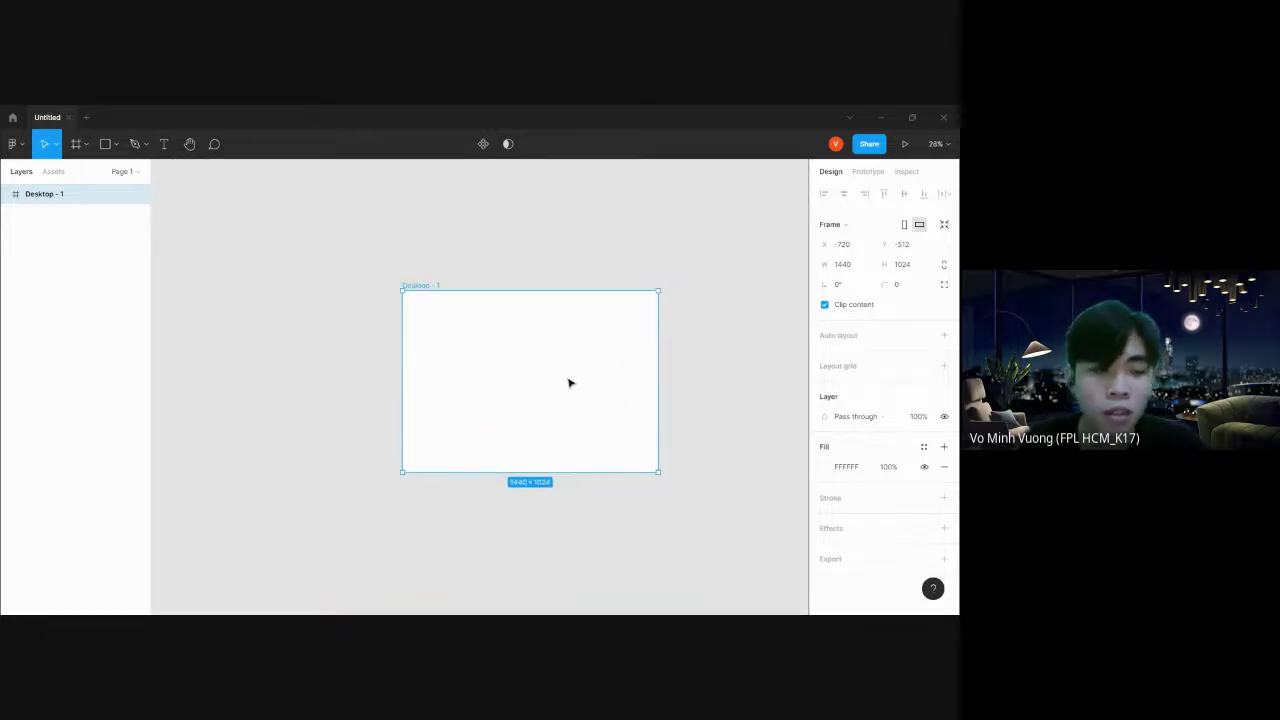
{"action": "scroll", "coordinate": [607, 370], "scroll_direction": "left", "scroll_amount": 5}
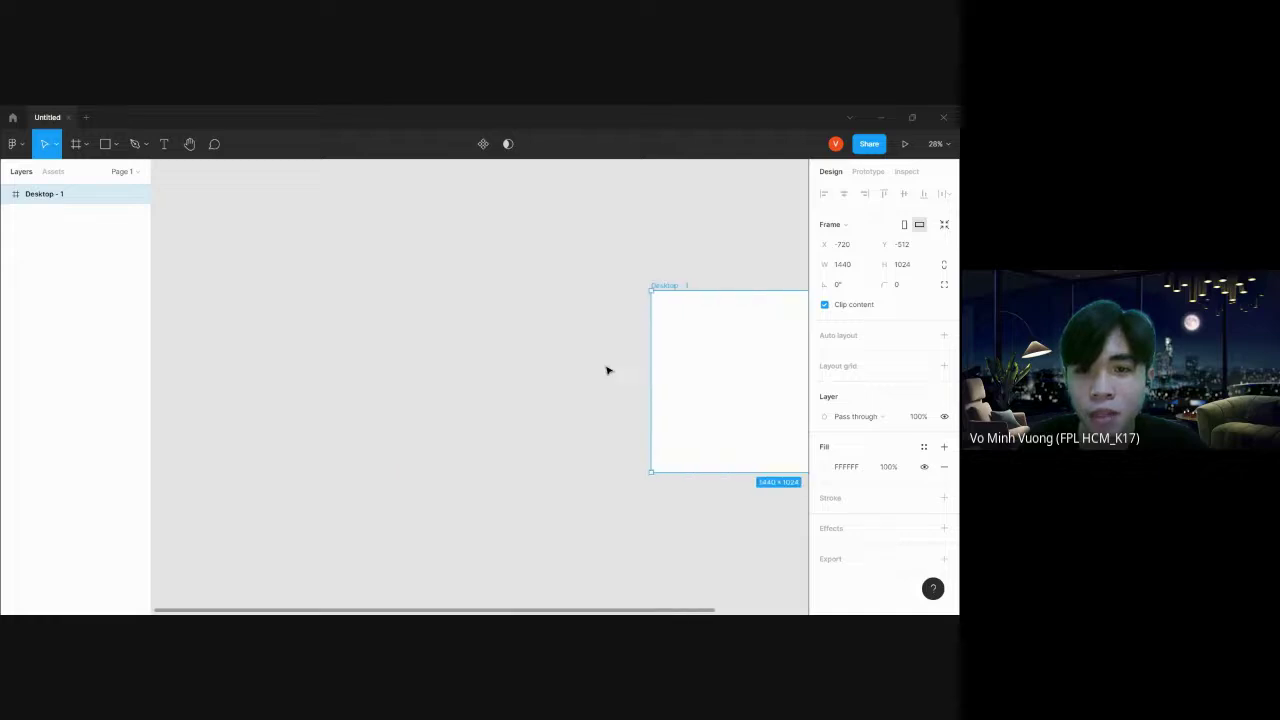
{"action": "scroll", "coordinate": [607, 370], "scroll_direction": "right", "scroll_amount": 3}
{"action": "scroll", "coordinate": [607, 370], "scroll_direction": "right", "scroll_amount": 5}
{"action": "scroll", "coordinate": [607, 370], "scroll_direction": "left", "scroll_amount": 3}
{"action": "scroll", "coordinate": [607, 370], "scroll_direction": "right", "scroll_amount": 6}
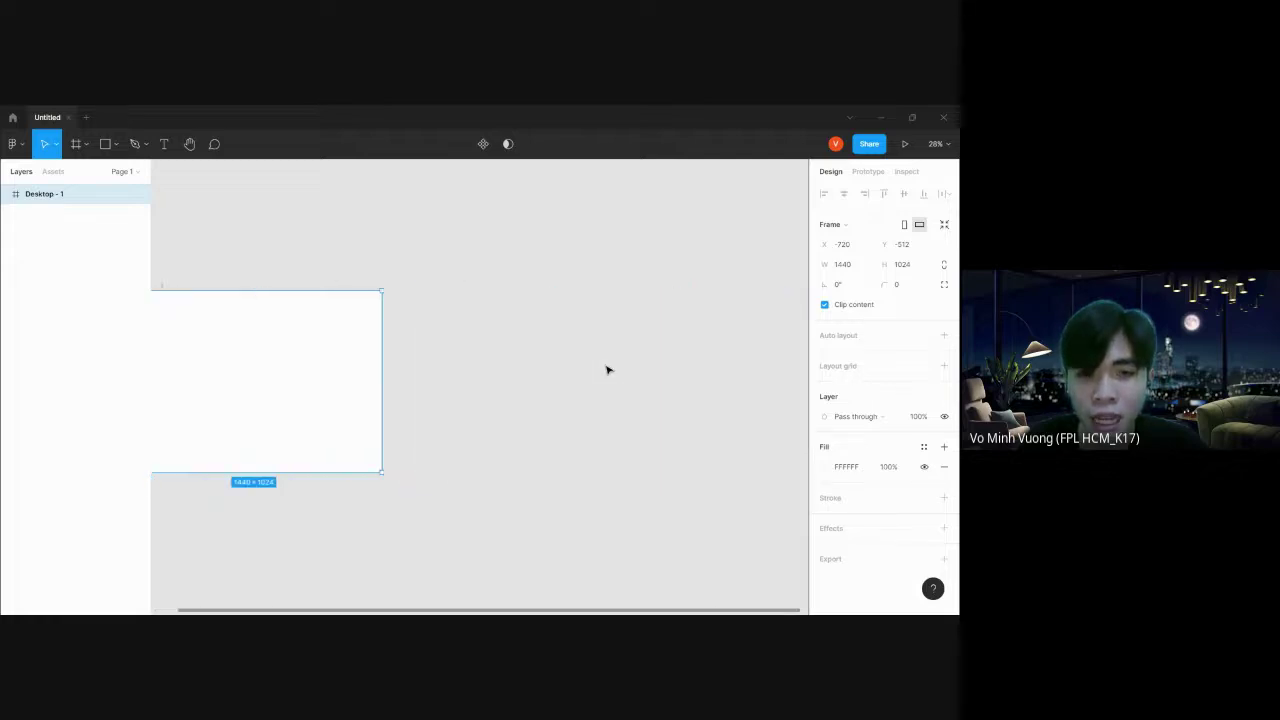
{"action": "scroll", "coordinate": [607, 370], "scroll_direction": "left", "scroll_amount": 3}
{"action": "scroll", "coordinate": [607, 370], "scroll_direction": "left", "scroll_amount": 4}
{"action": "scroll", "coordinate": [607, 370], "scroll_direction": "right", "scroll_amount": 2}
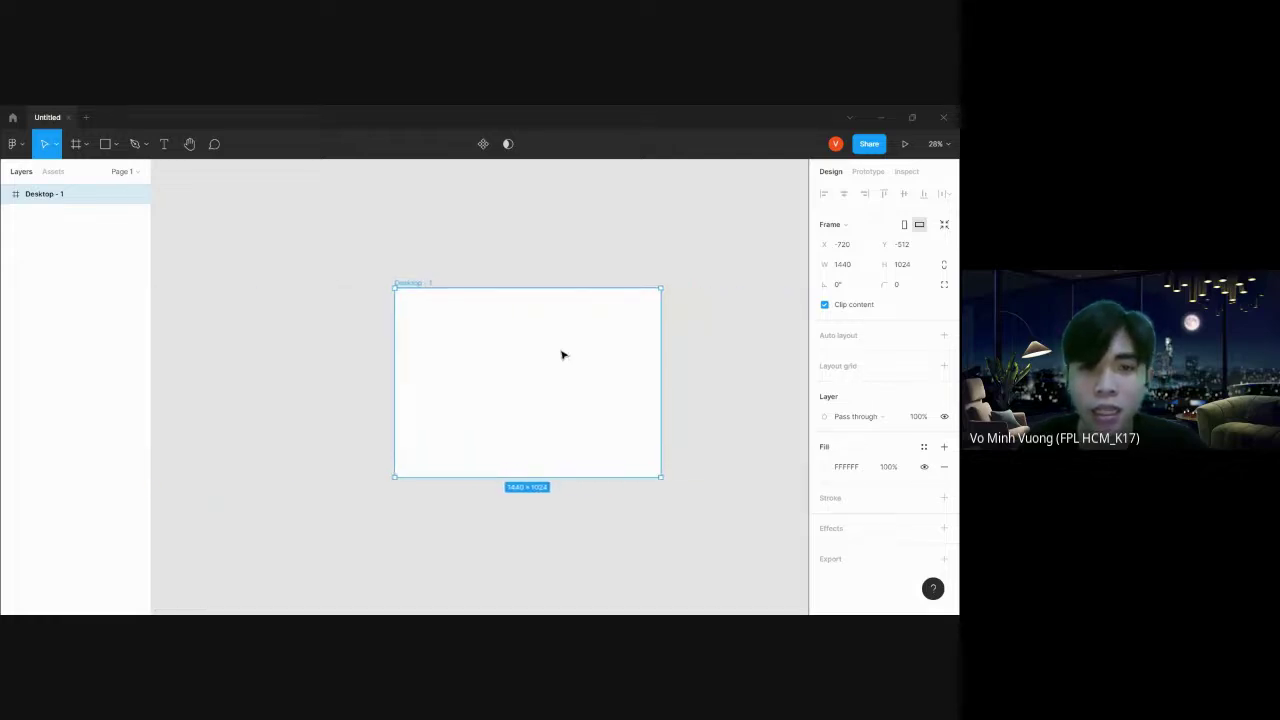
{"action": "scroll", "coordinate": [562, 355], "scroll_direction": "up", "scroll_amount": 3, "text": "ctrl"}
{"action": "scroll", "coordinate": [554, 351], "scroll_direction": "right", "scroll_amount": 1}
{"action": "scroll", "coordinate": [526, 349], "scroll_direction": "right", "scroll_amount": 1}
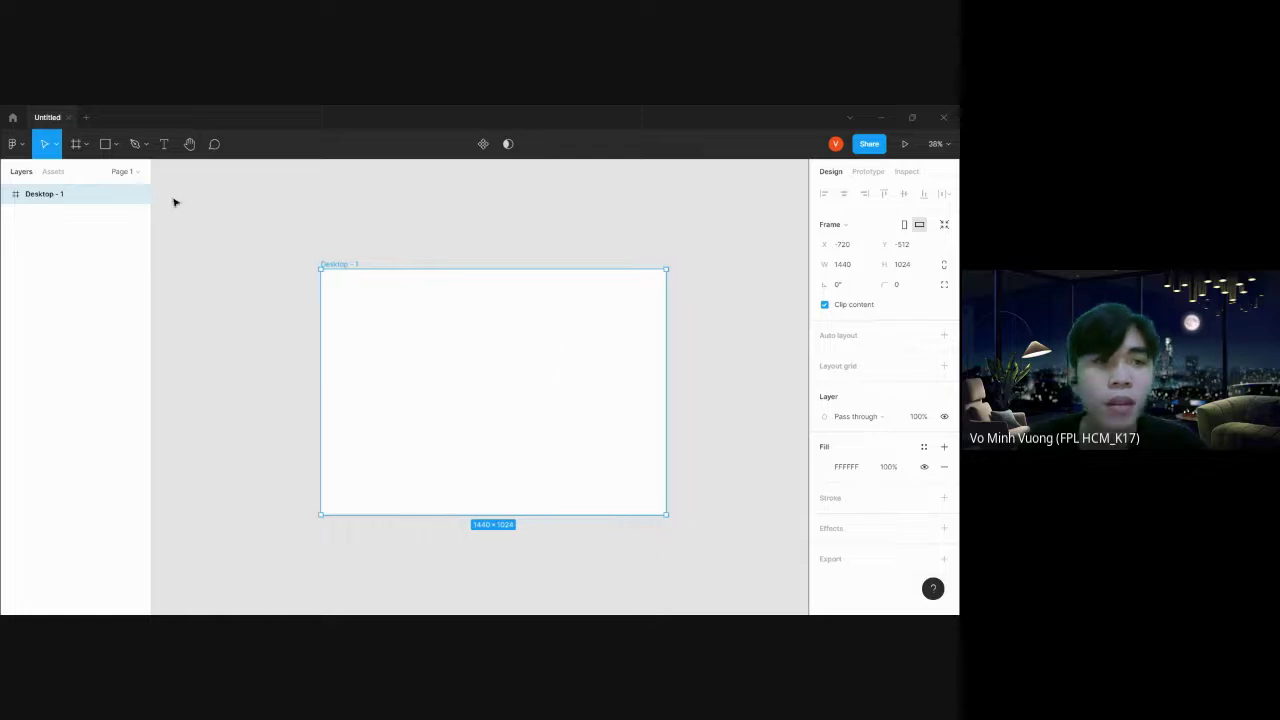
Draw a text box near the top of the Desktop - 1 frame
{"action": "left_click", "coordinate": [162, 144]}
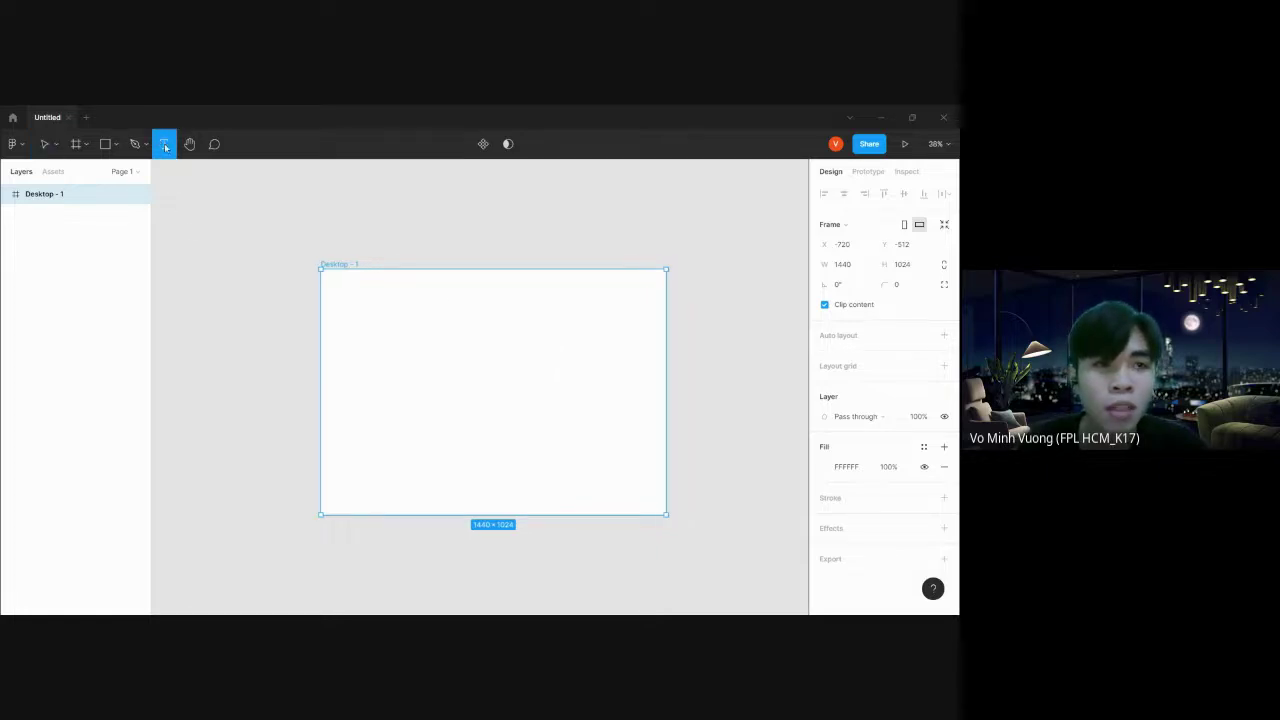
{"action": "left_click_drag", "start_coordinate": [349, 288], "coordinate": [556, 320]}
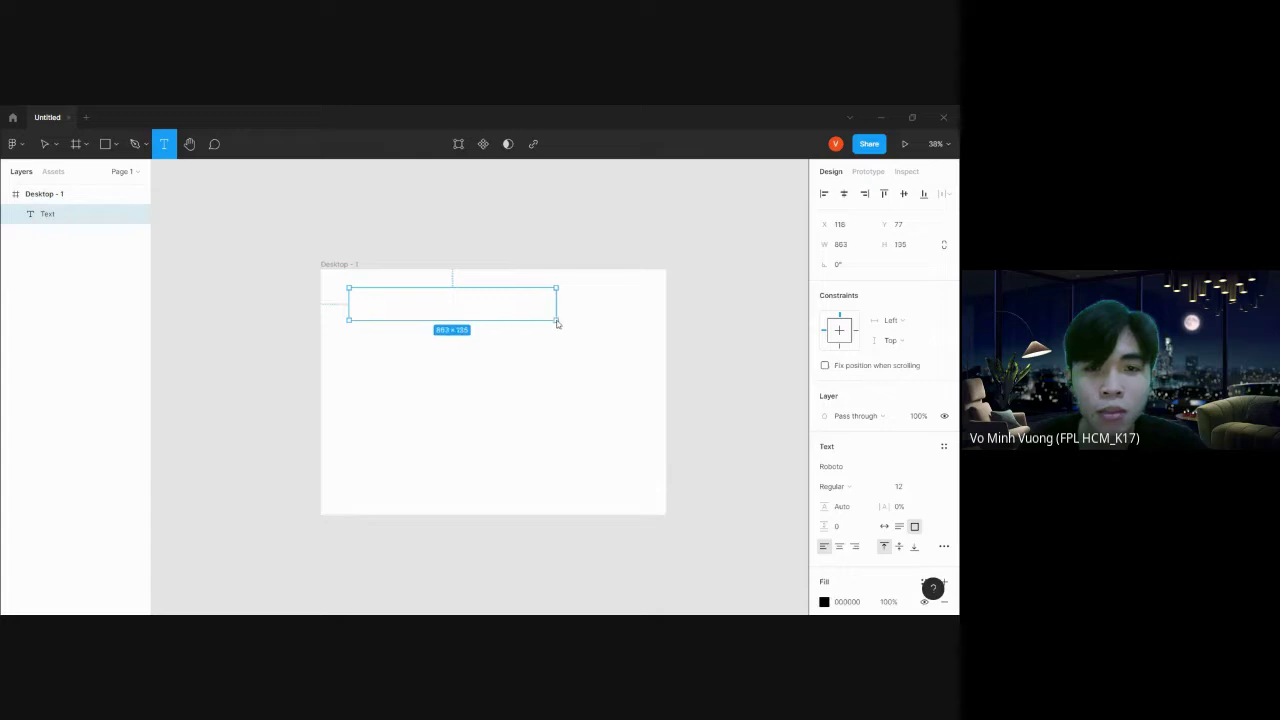
{"action": "scroll", "coordinate": [910, 310], "scroll_direction": "down", "scroll_amount": 2}
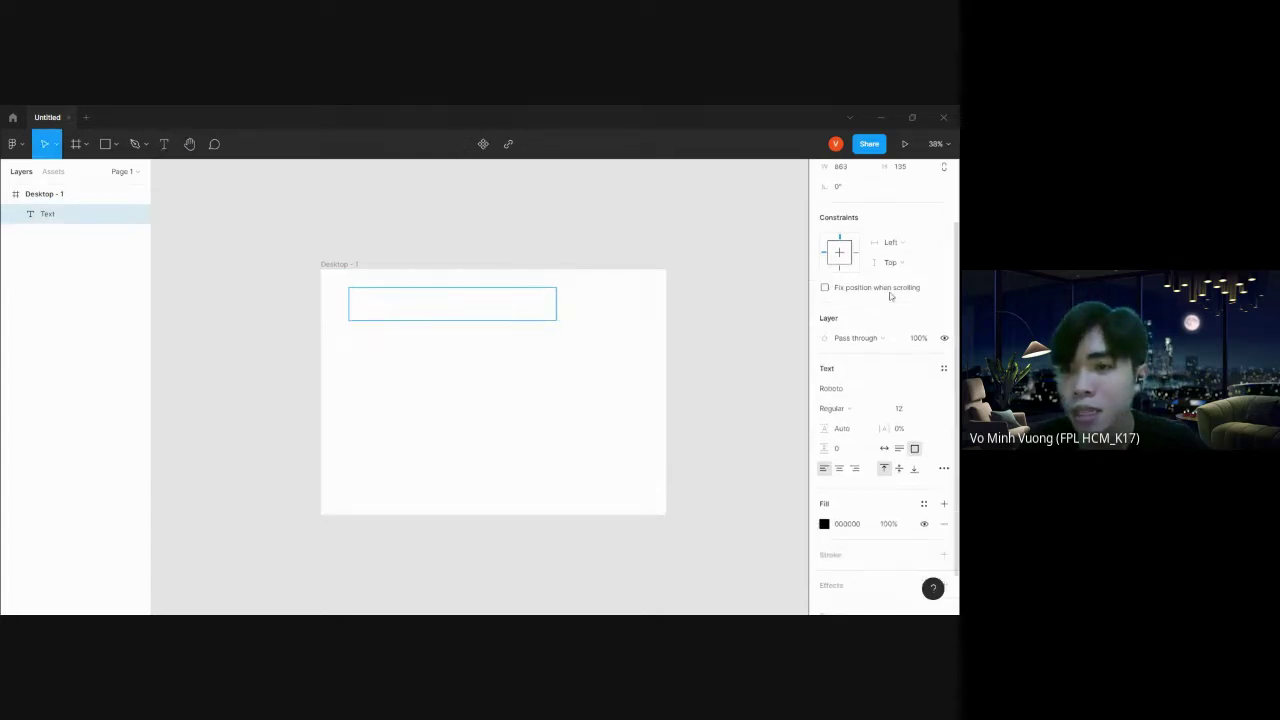
{"action": "scroll", "coordinate": [889, 292], "scroll_direction": "down", "scroll_amount": 1}
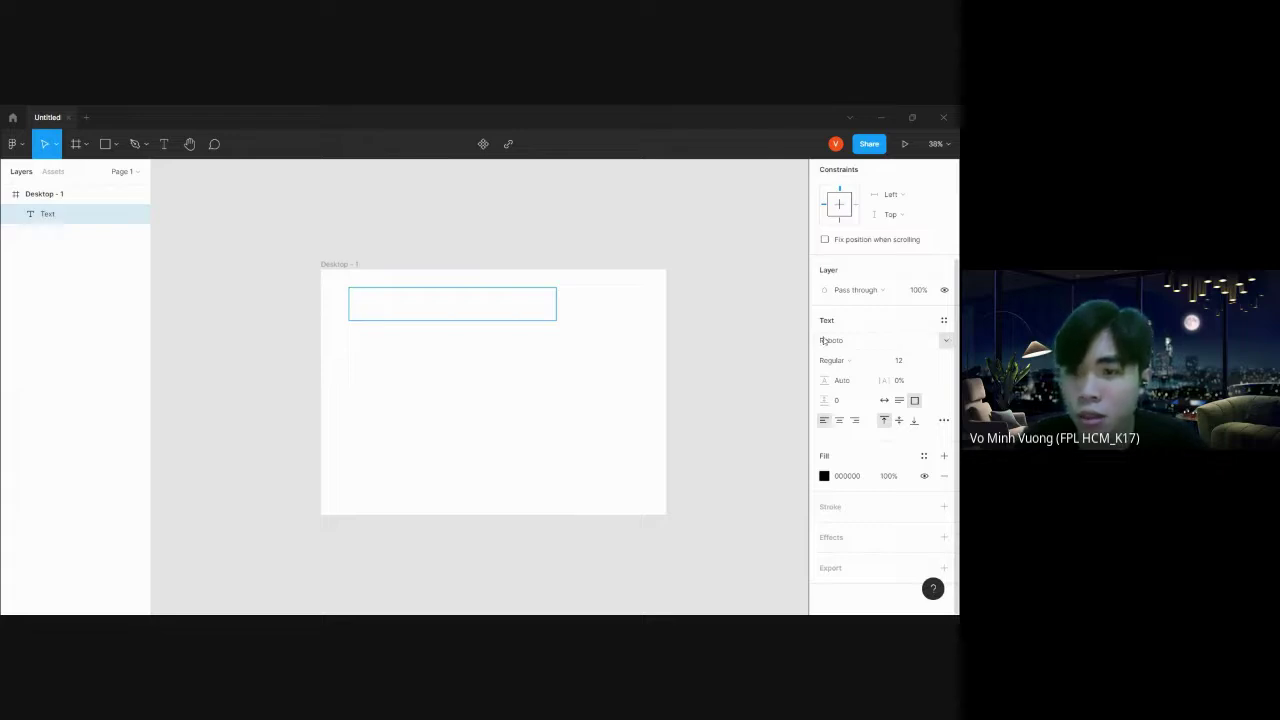
Keep Roboto as the font and set the text size to 36
{"action": "left_click", "coordinate": [944, 342]}
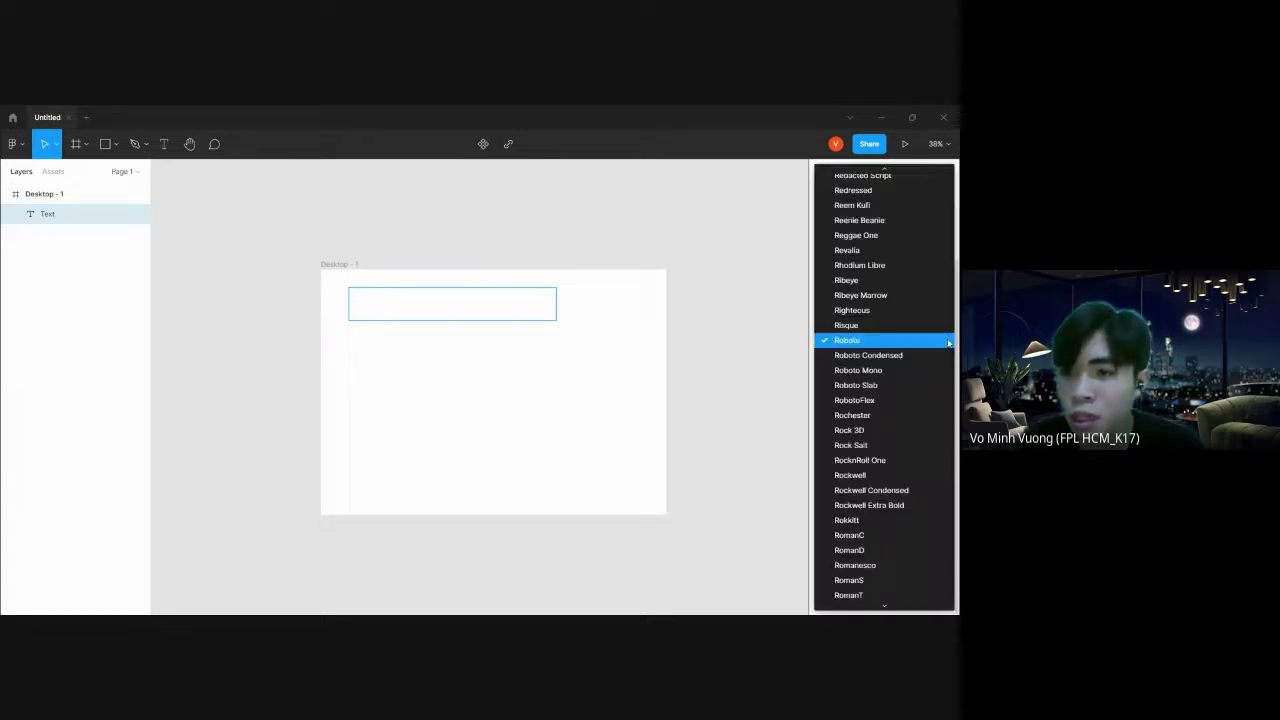
{"action": "scroll", "coordinate": [880, 288], "scroll_direction": "down", "scroll_amount": 3}
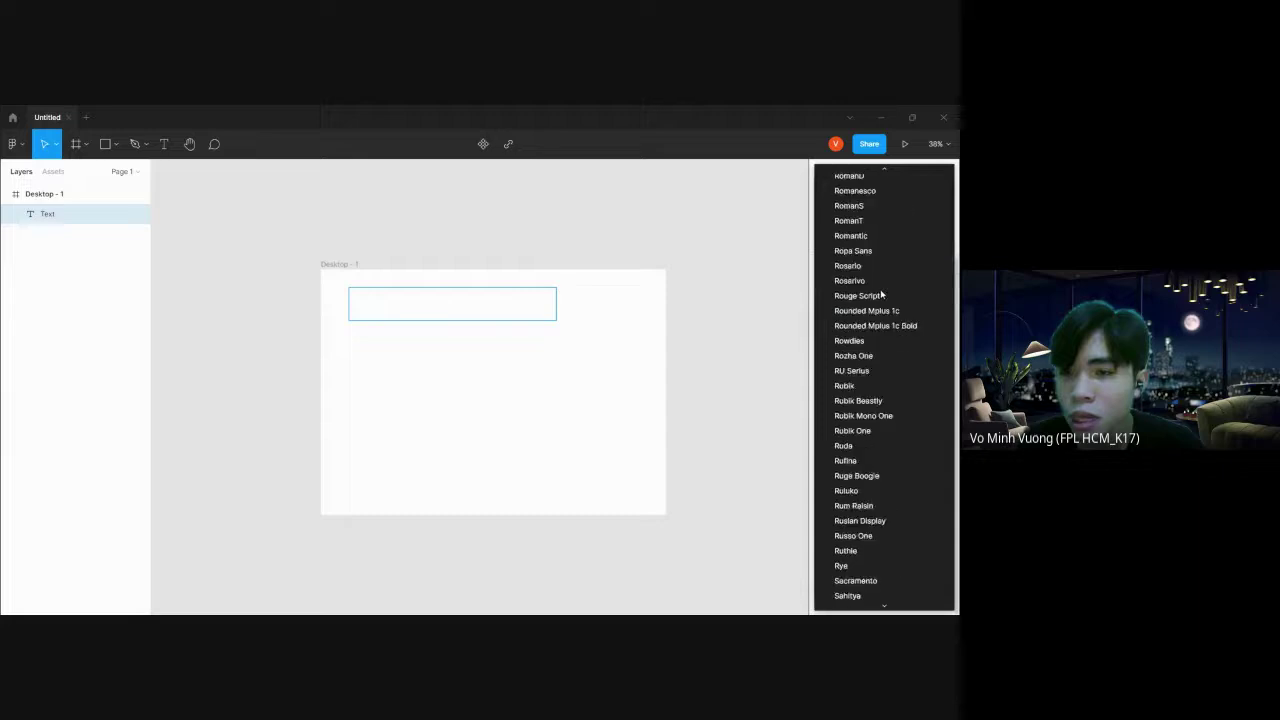
{"action": "scroll", "coordinate": [880, 292], "scroll_direction": "up", "scroll_amount": 5}
{"action": "scroll", "coordinate": [880, 289], "scroll_direction": "up", "scroll_amount": 2}
{"action": "left_click", "coordinate": [697, 484]}
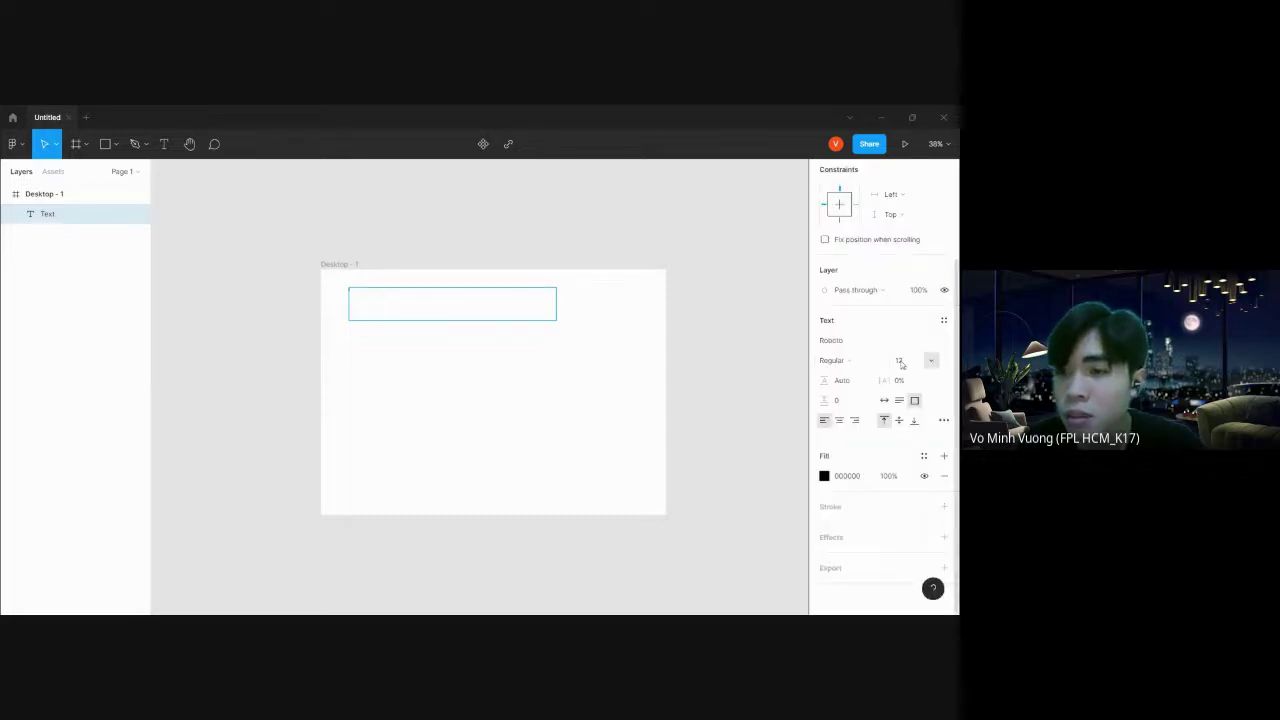
{"action": "left_click", "coordinate": [926, 362]}
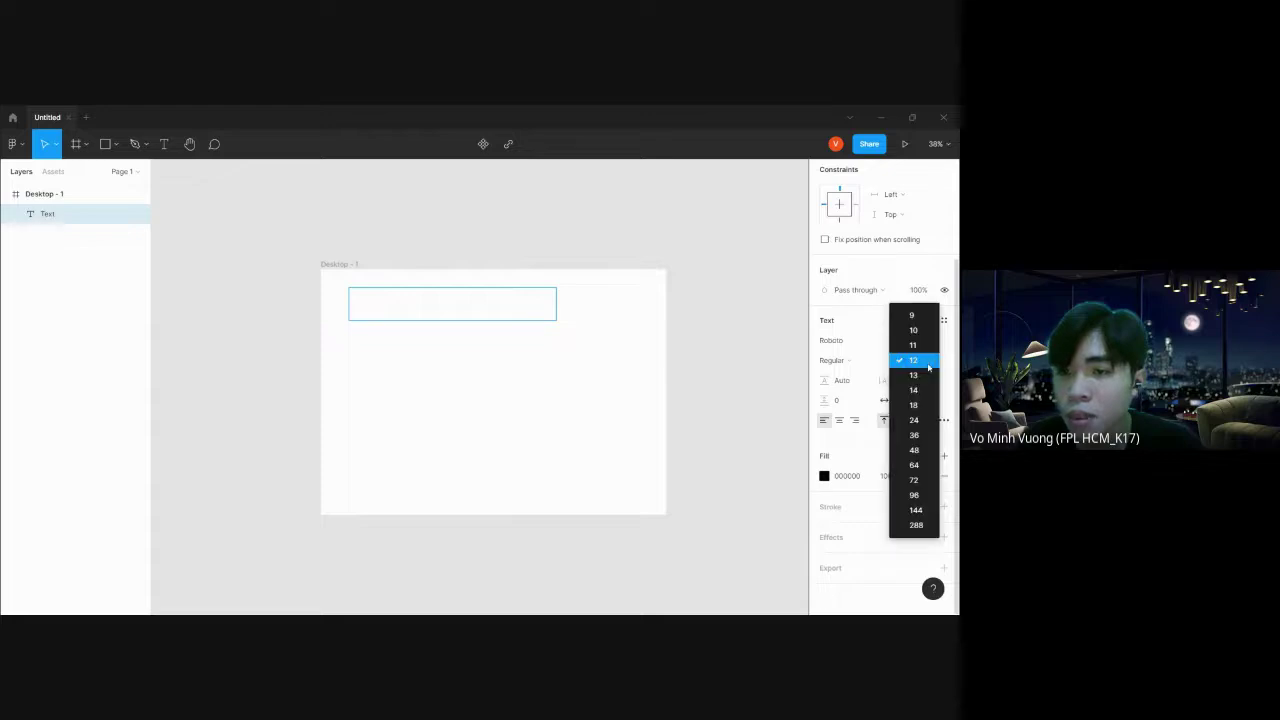
{"action": "left_click", "coordinate": [913, 435]}
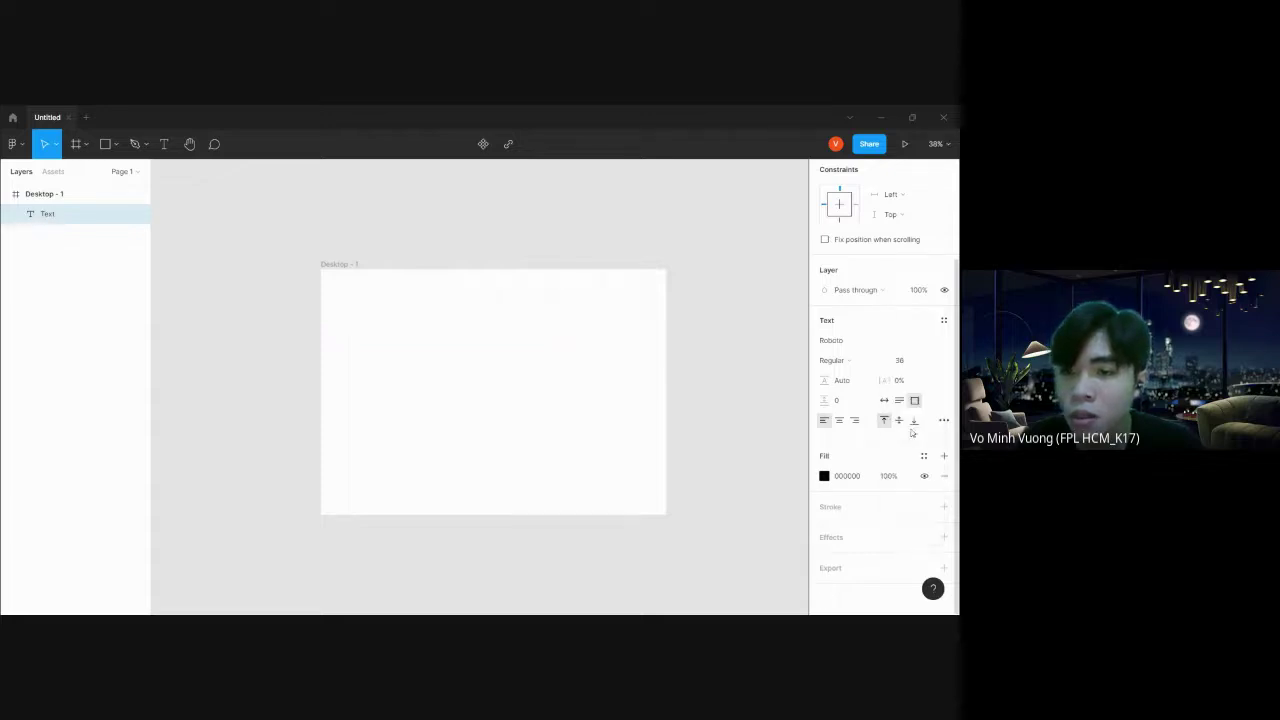
Try the text alignments, ending on right and bottom alignment
{"action": "left_click", "coordinate": [823, 421]}
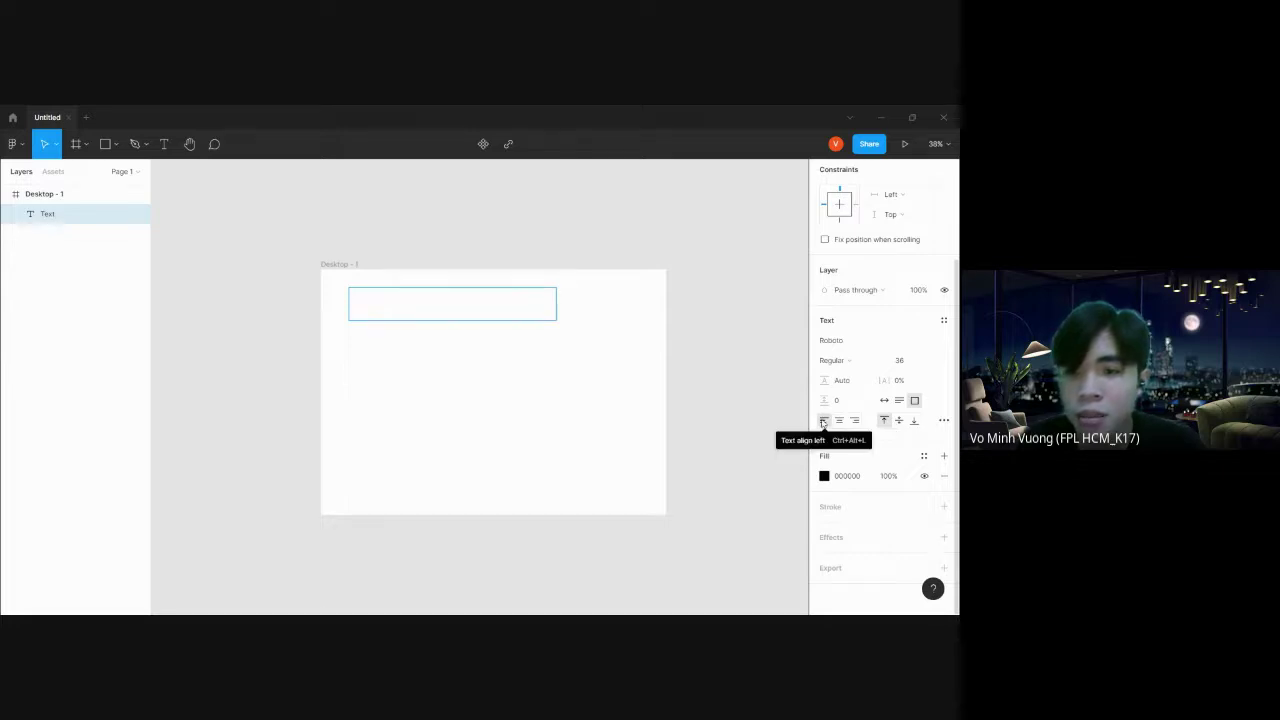
{"action": "left_click", "coordinate": [840, 421]}
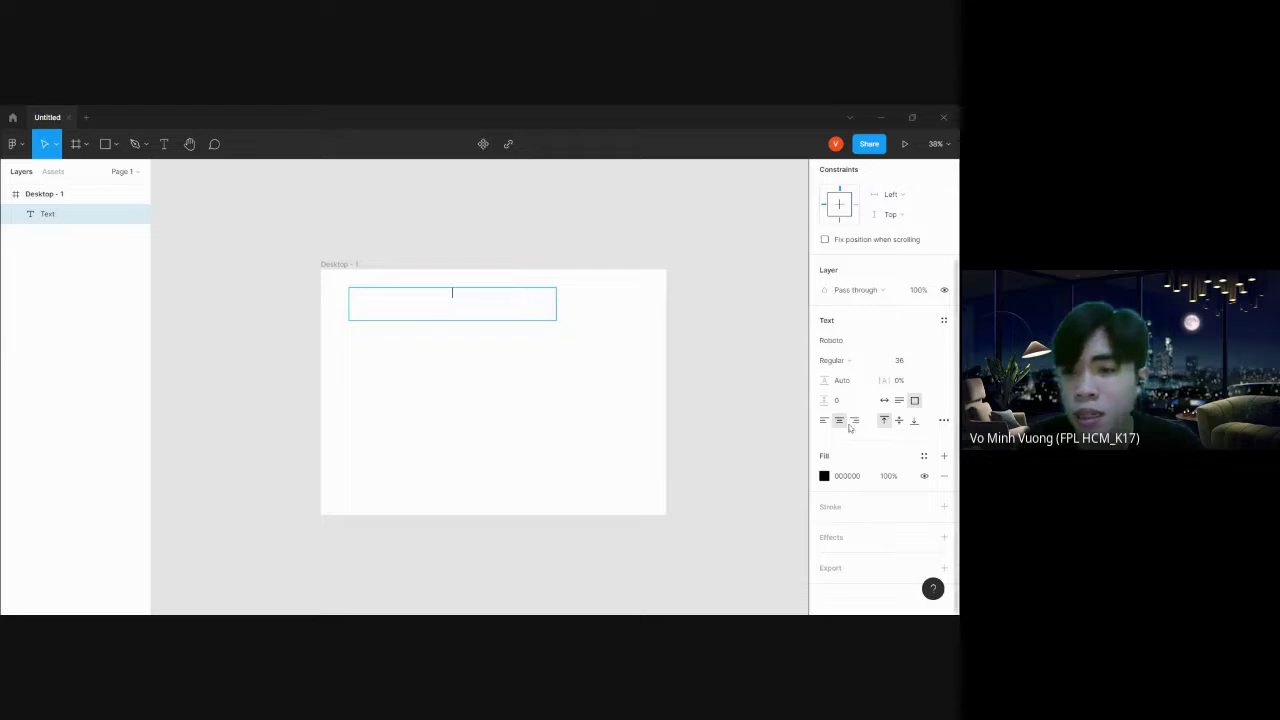
{"action": "left_click", "coordinate": [854, 421]}
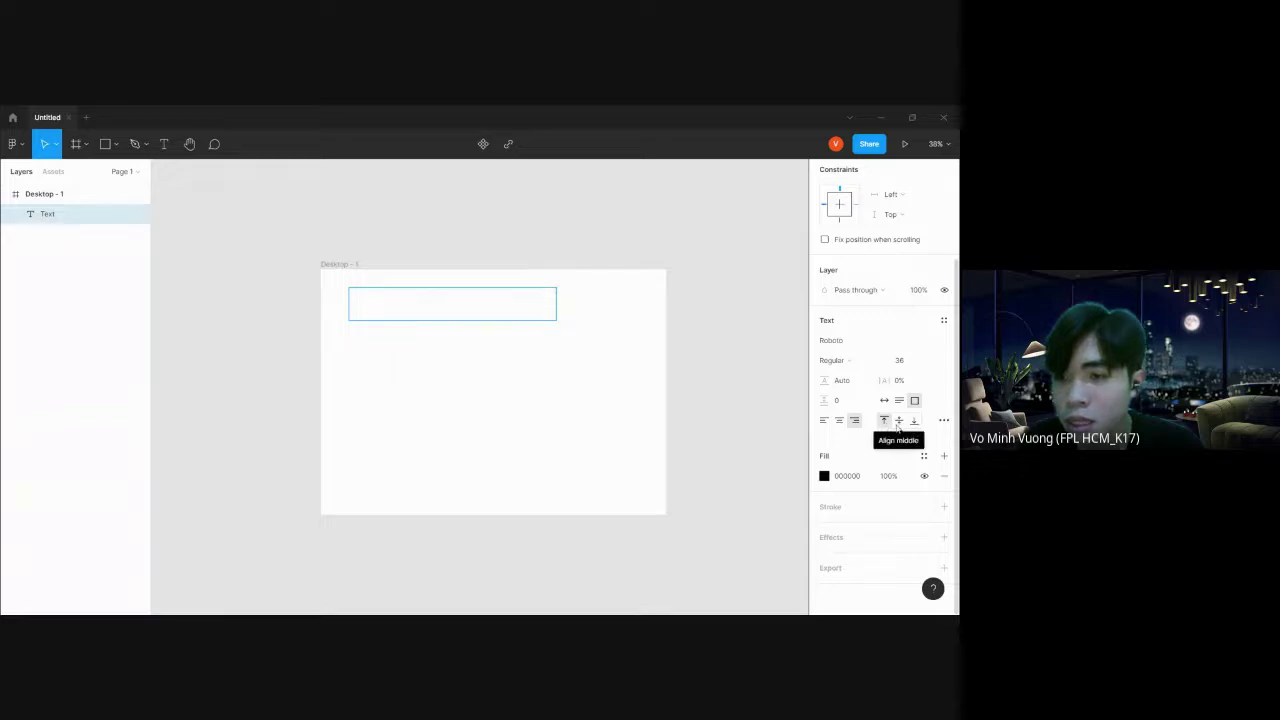
{"action": "left_click", "coordinate": [899, 421]}
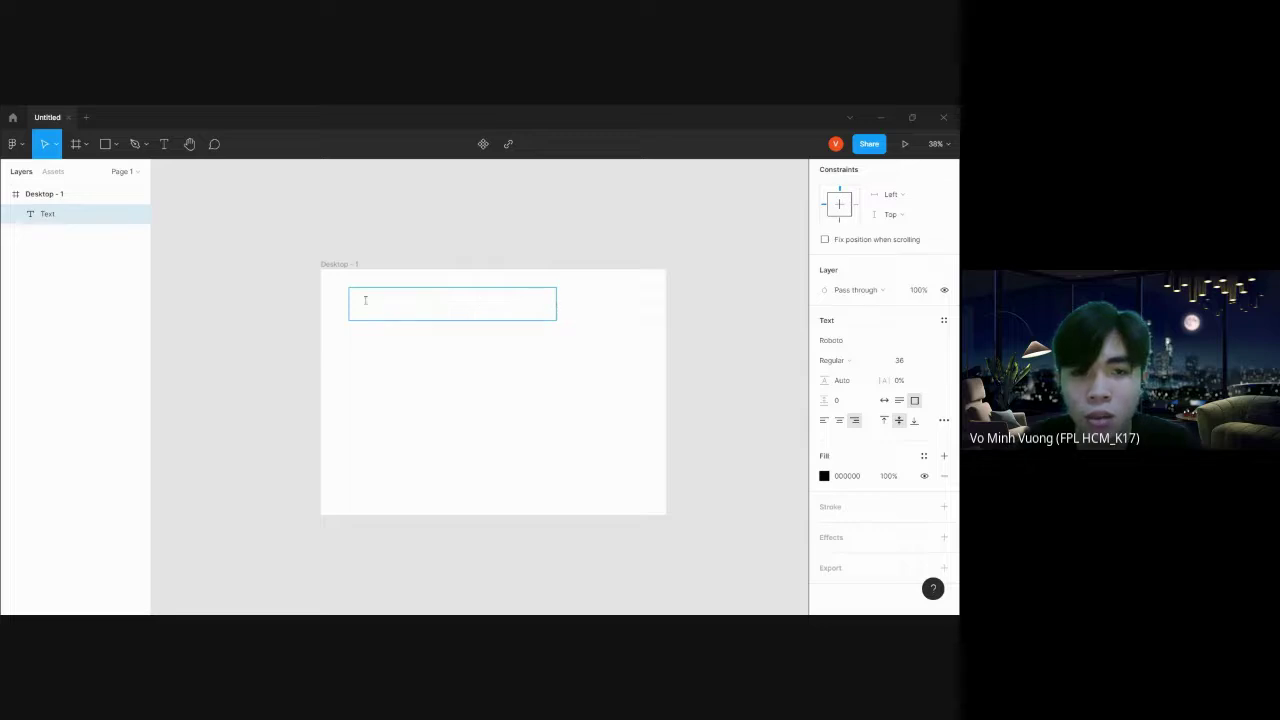
{"action": "left_click", "coordinate": [913, 421]}
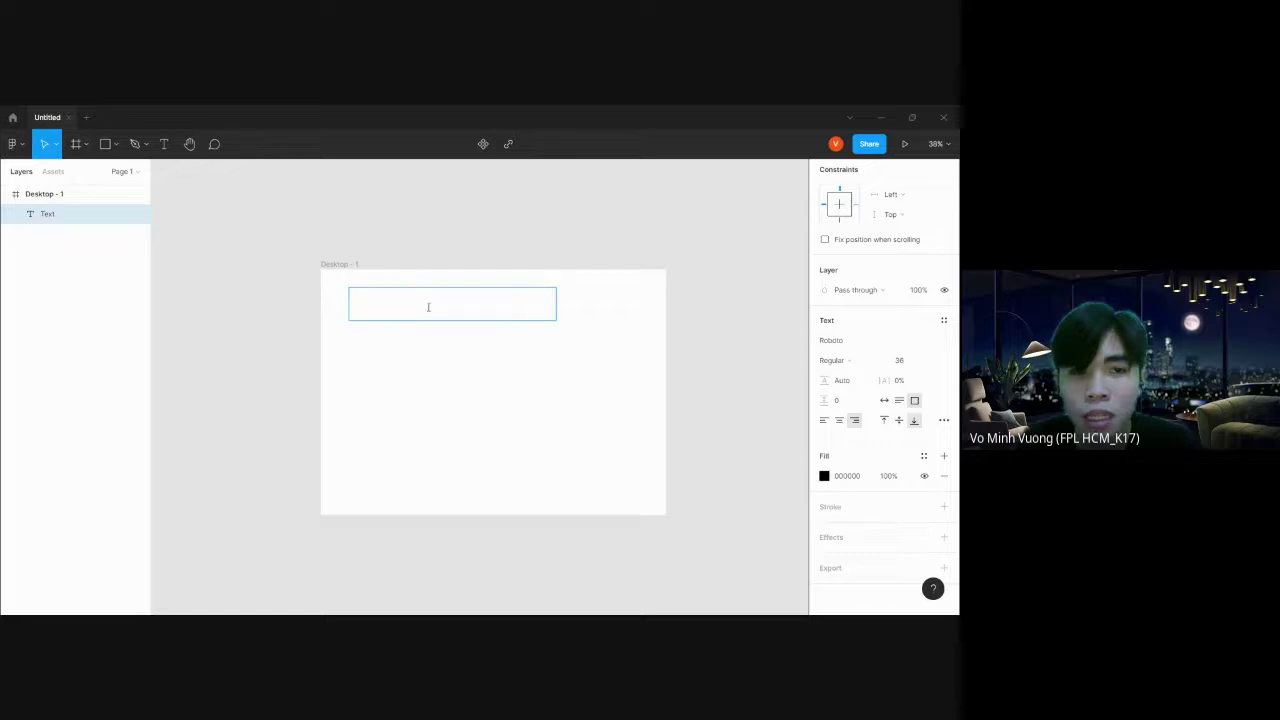
Open the advanced type details and try the underline and numbered-list options
{"action": "left_click", "coordinate": [943, 420]}
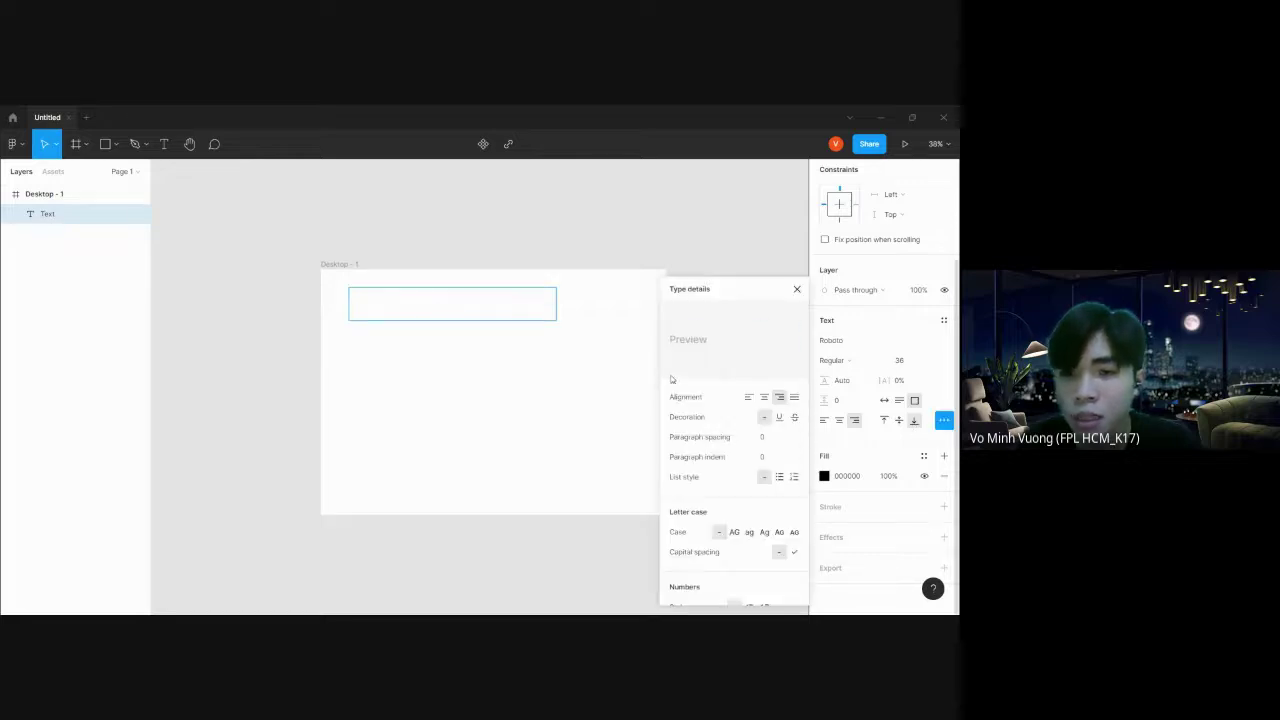
{"action": "scroll", "coordinate": [757, 406], "scroll_direction": "down", "scroll_amount": 1}
{"action": "scroll", "coordinate": [757, 406], "scroll_direction": "up", "scroll_amount": 1}
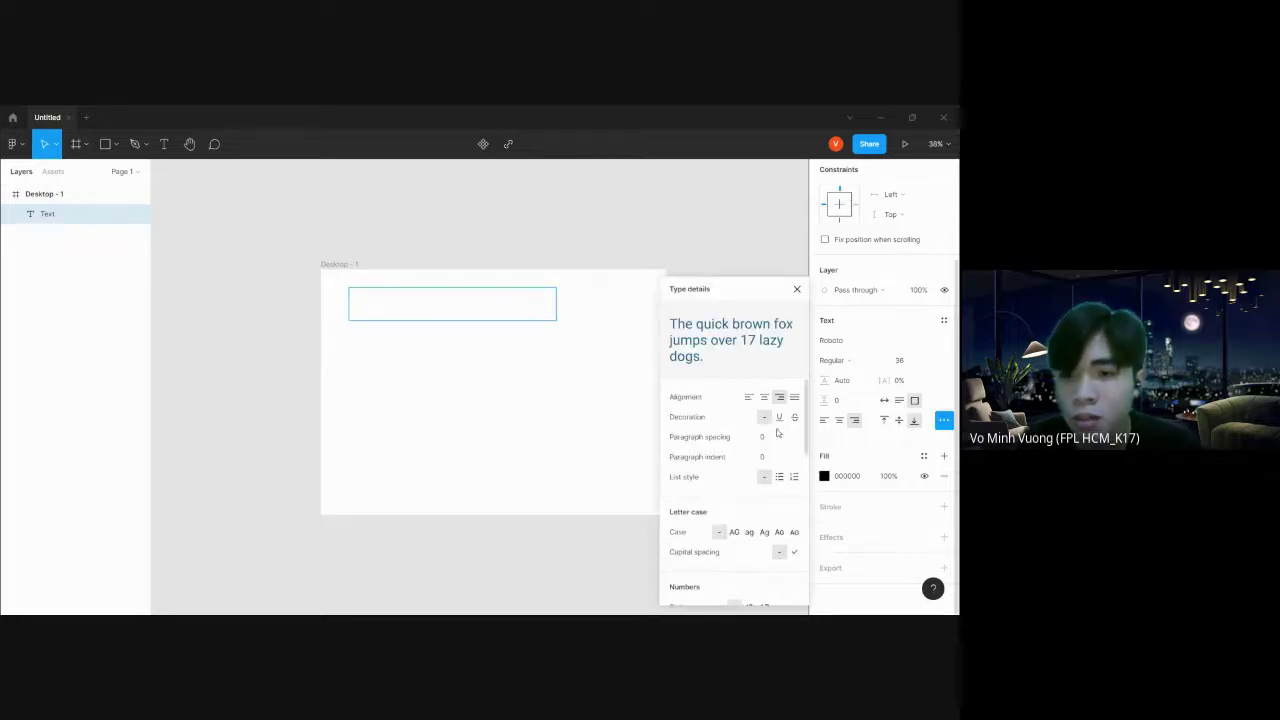
{"action": "left_click", "coordinate": [779, 419]}
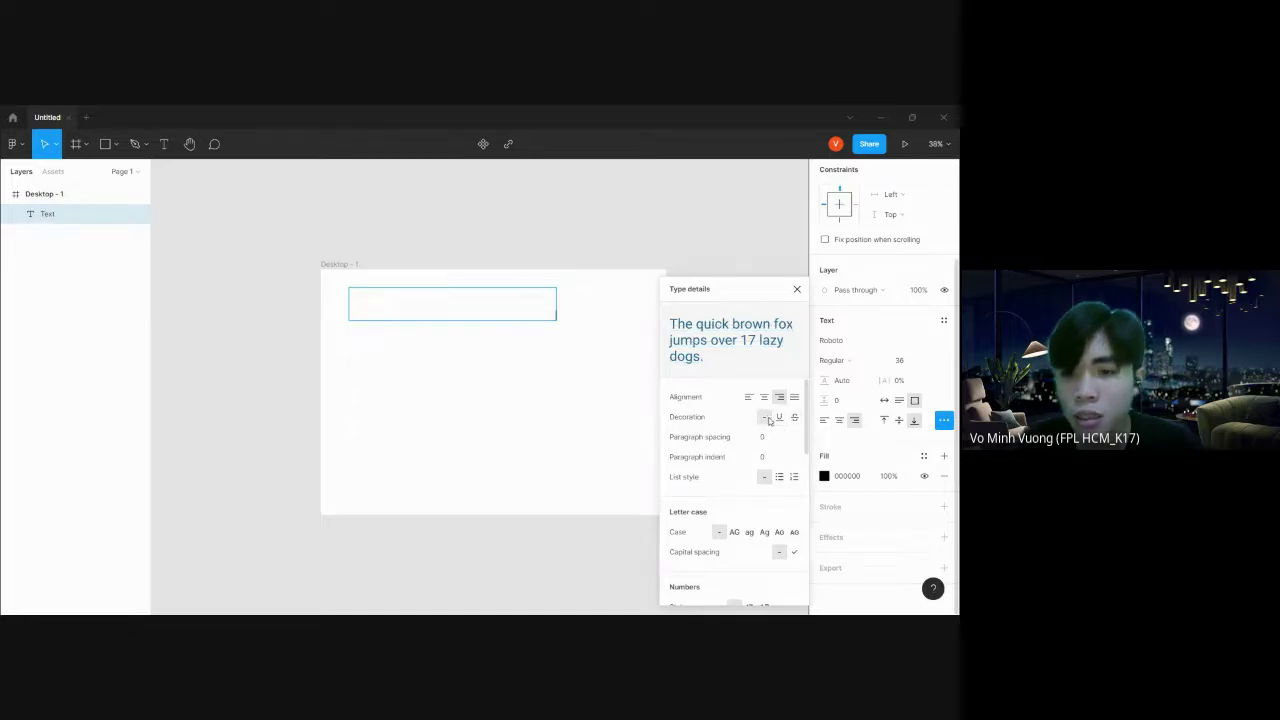
{"action": "scroll", "coordinate": [775, 440], "scroll_direction": "down", "scroll_amount": 2}
{"action": "scroll", "coordinate": [776, 445], "scroll_direction": "up", "scroll_amount": 1}
{"action": "scroll", "coordinate": [777, 440], "scroll_direction": "down", "scroll_amount": 1}
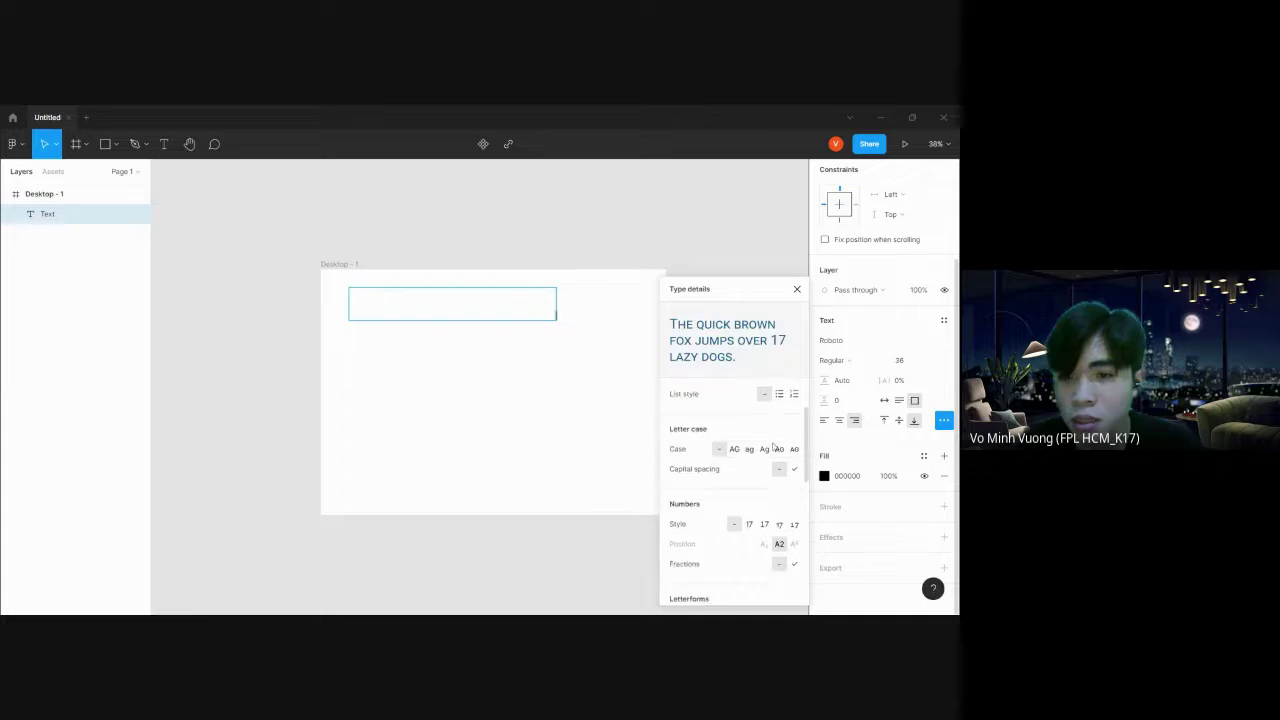
{"action": "scroll", "coordinate": [779, 437], "scroll_direction": "up", "scroll_amount": 1}
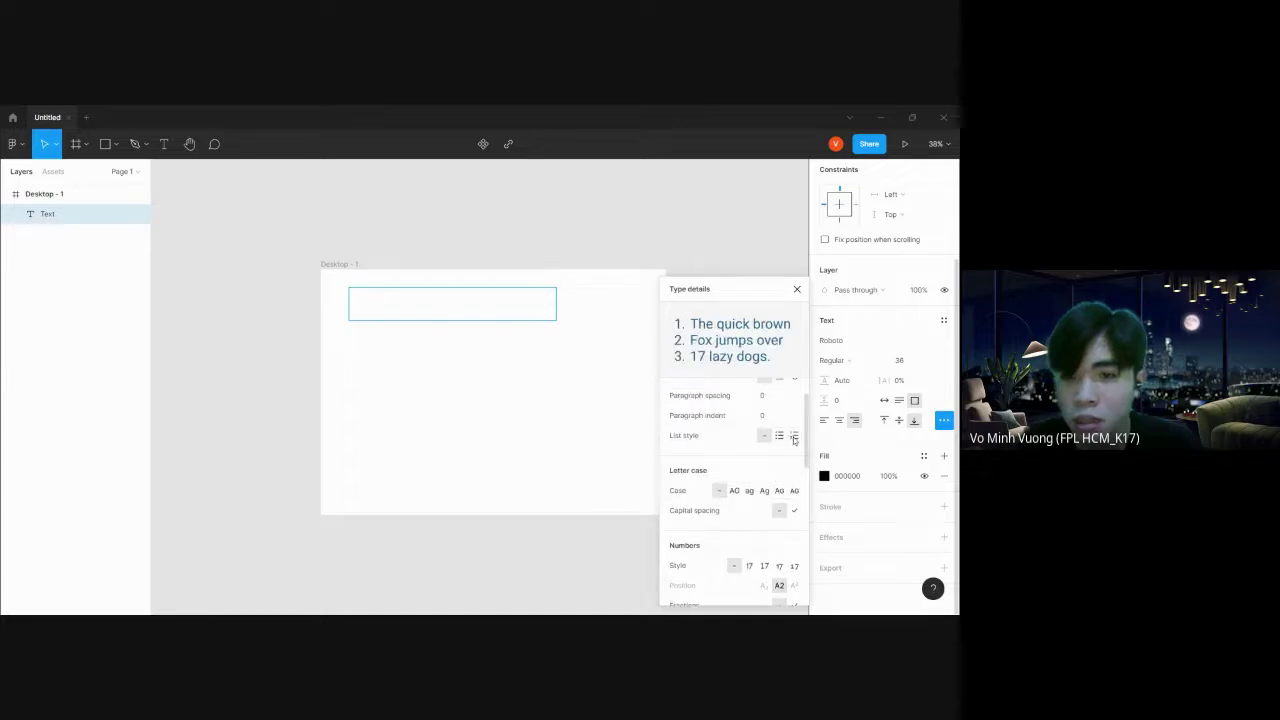
{"action": "left_click", "coordinate": [780, 437]}
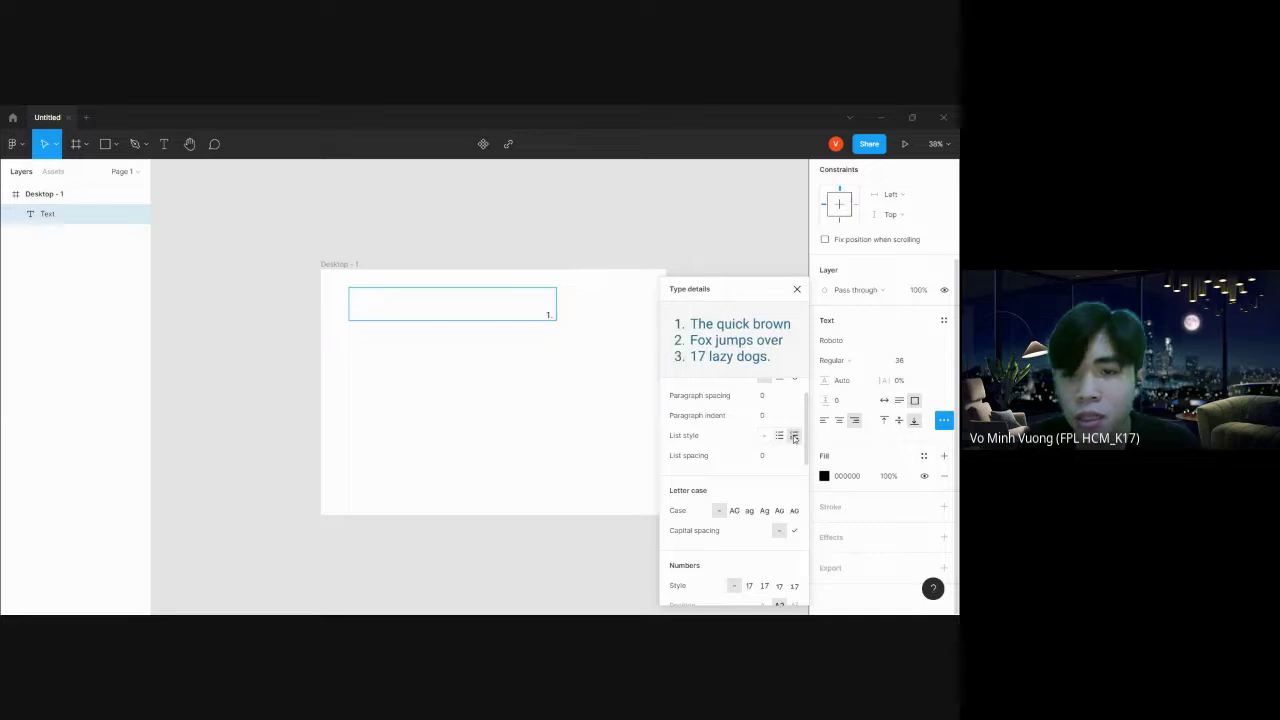
{"action": "scroll", "coordinate": [745, 430], "scroll_direction": "down", "scroll_amount": 2}
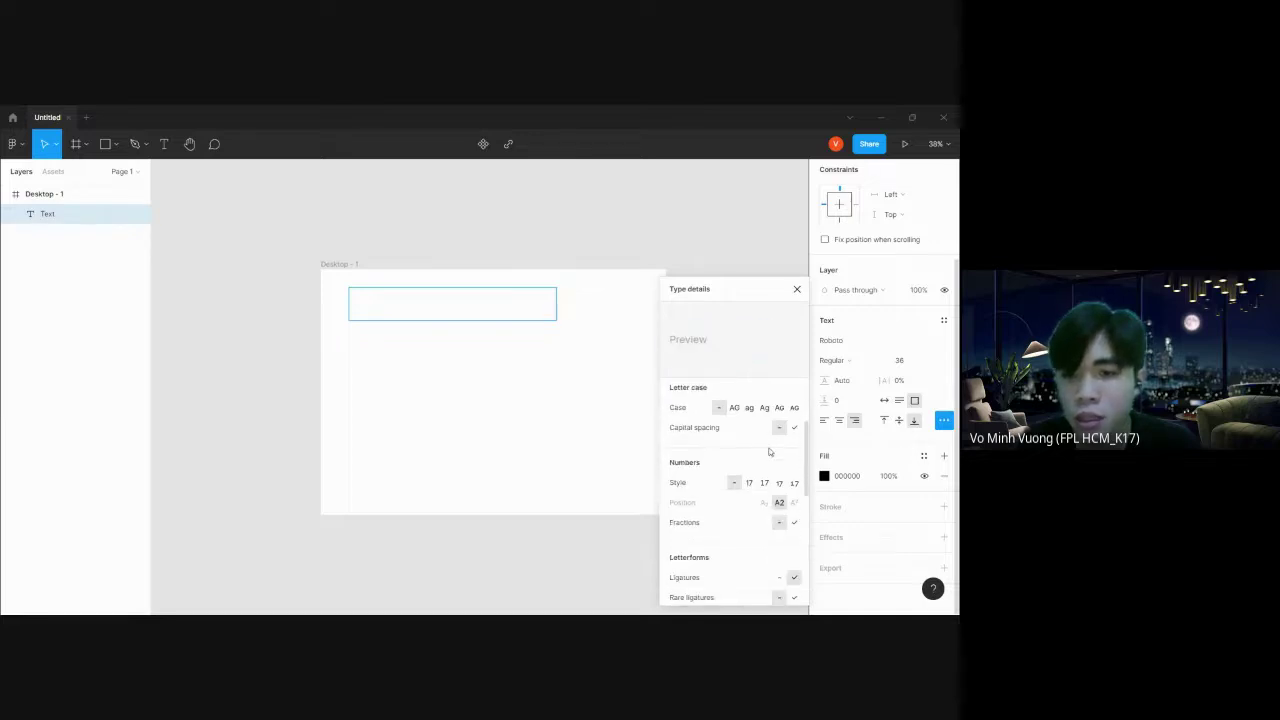
Set the letter case to lowercase, browse the remaining options, and close the panel
{"action": "left_click", "coordinate": [735, 408]}
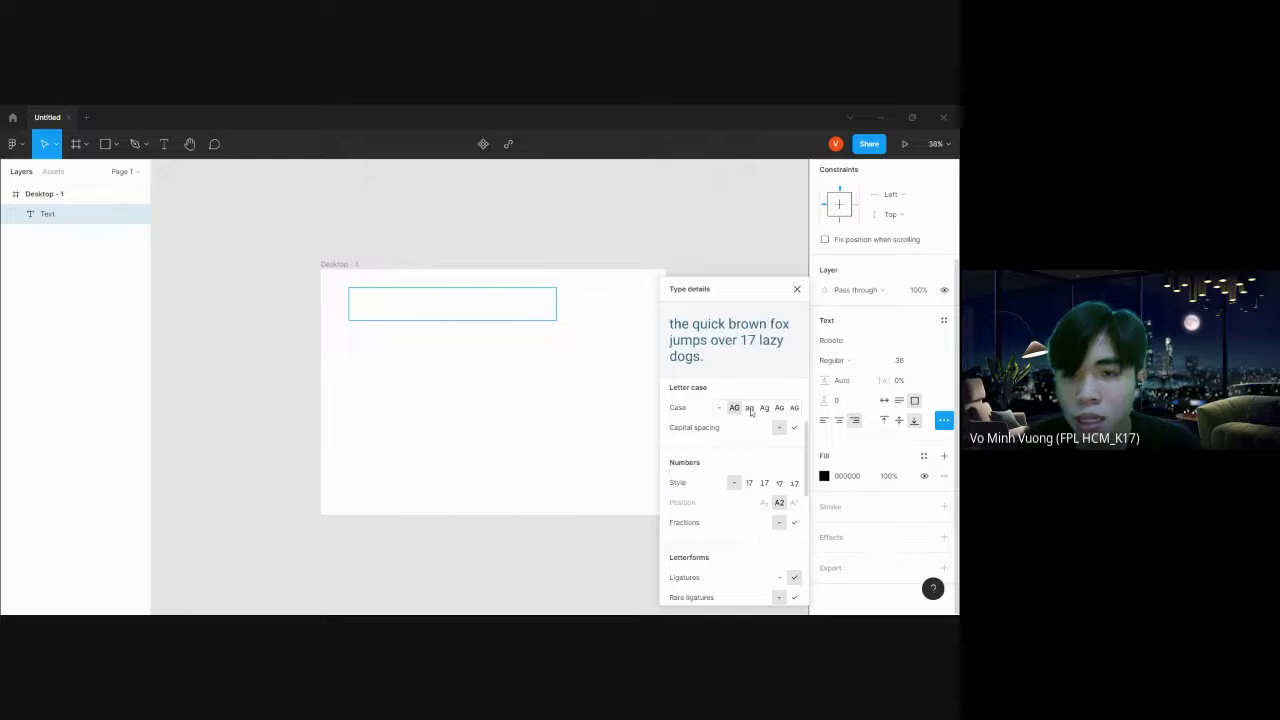
{"action": "left_click", "coordinate": [750, 409]}
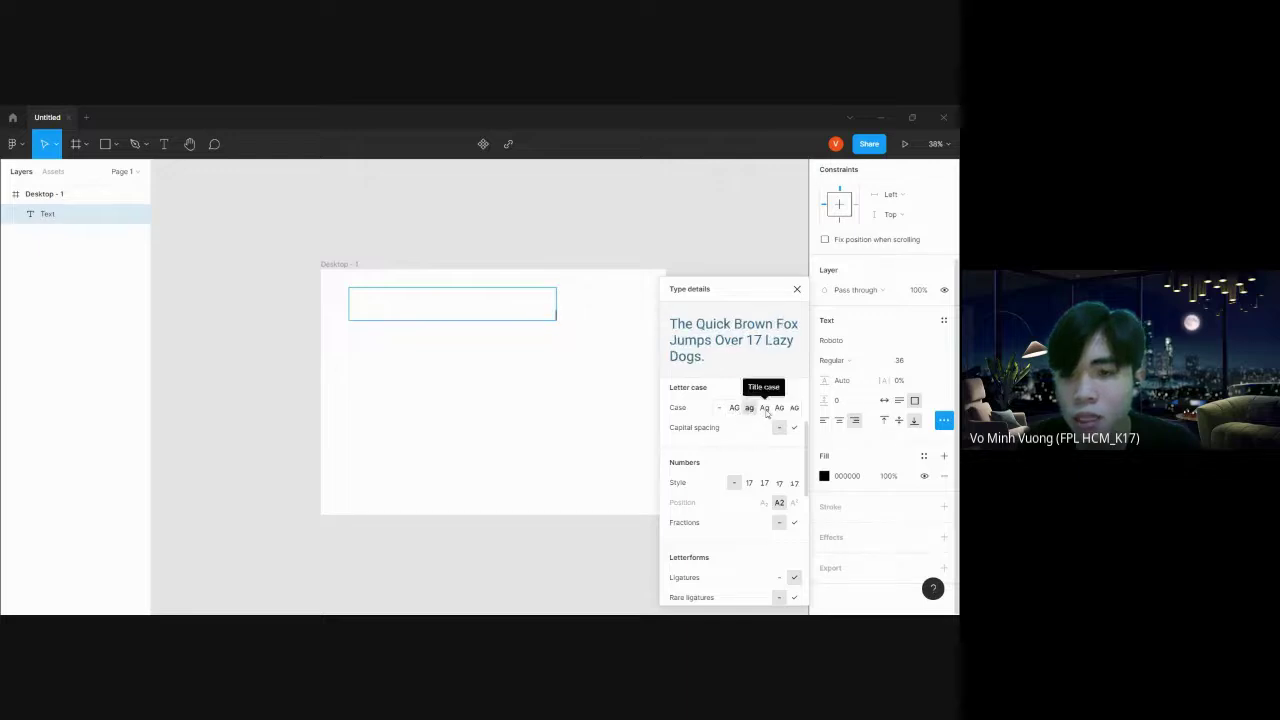
{"action": "scroll", "coordinate": [763, 449], "scroll_direction": "down", "scroll_amount": 1}
{"action": "scroll", "coordinate": [763, 449], "scroll_direction": "down", "scroll_amount": 1}
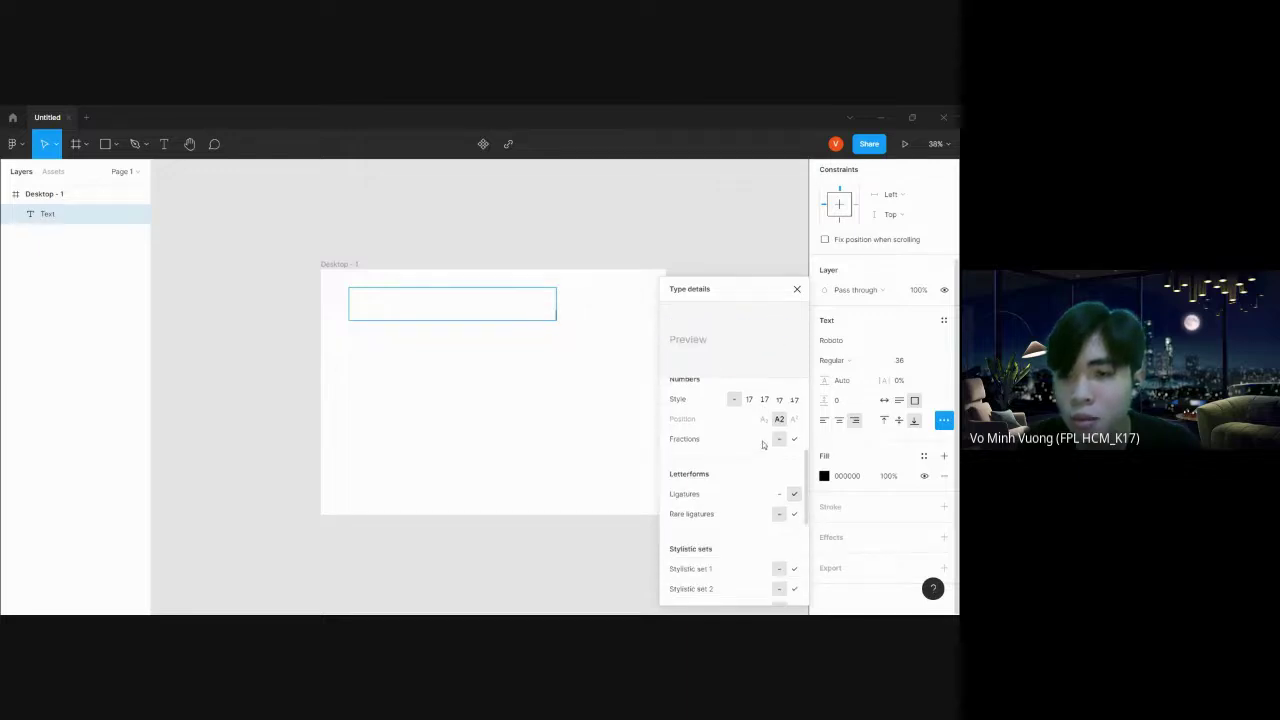
{"action": "scroll", "coordinate": [795, 425], "scroll_direction": "down", "scroll_amount": 1}
{"action": "scroll", "coordinate": [792, 426], "scroll_direction": "down", "scroll_amount": 2}
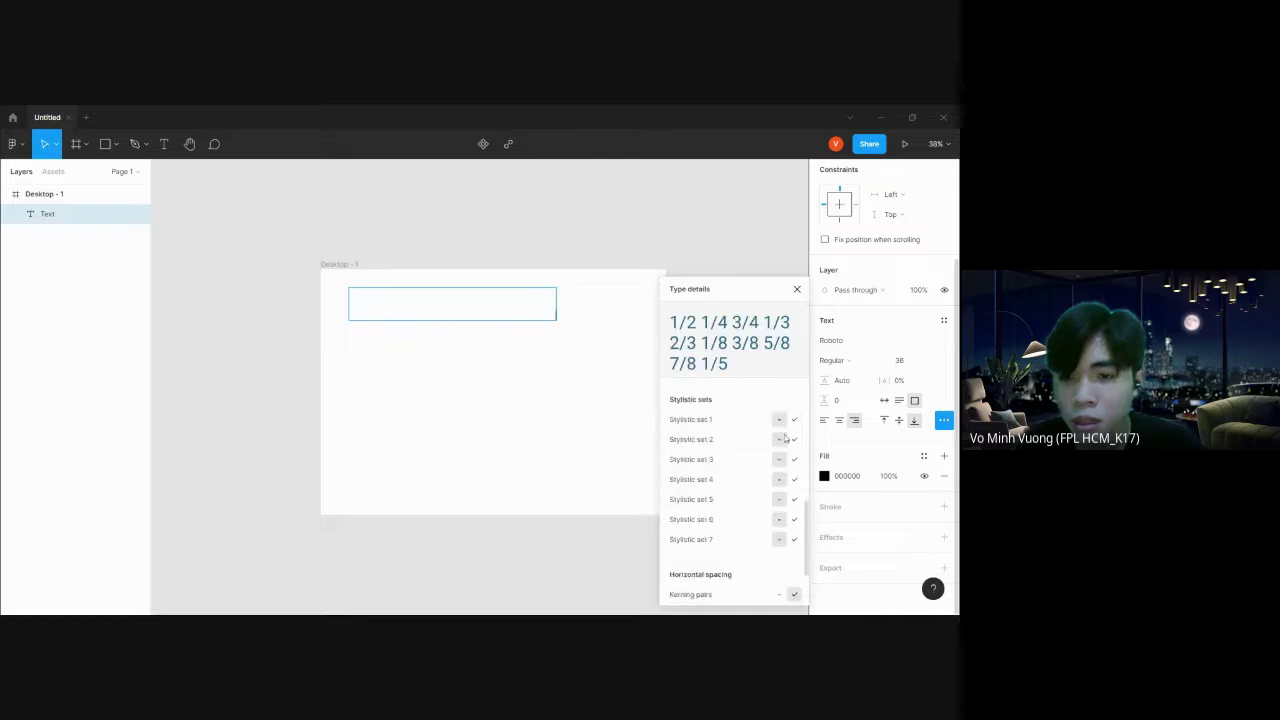
{"action": "scroll", "coordinate": [788, 427], "scroll_direction": "down", "scroll_amount": 1}
{"action": "scroll", "coordinate": [784, 428], "scroll_direction": "down", "scroll_amount": 1}
{"action": "left_click", "coordinate": [797, 289]}
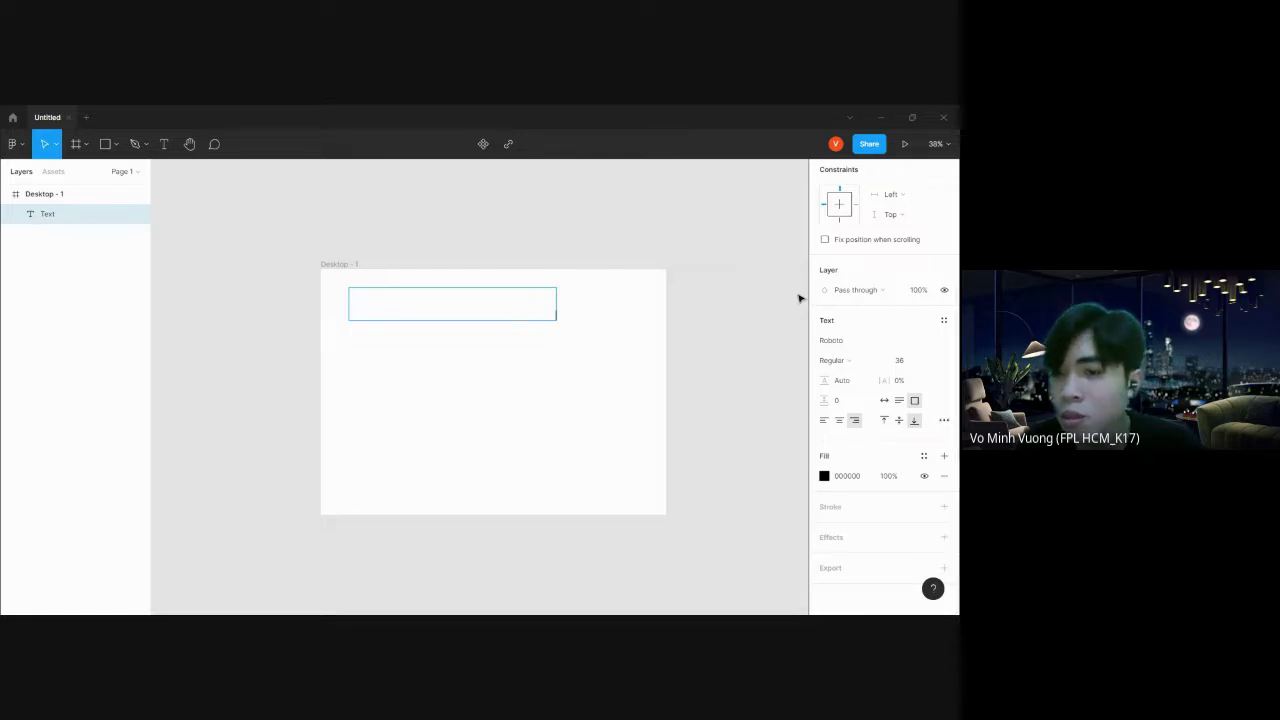
Set the text fill to dark red 7D2C2C, typing then deleting test text 'saaa'
{"action": "left_click", "coordinate": [824, 476]}
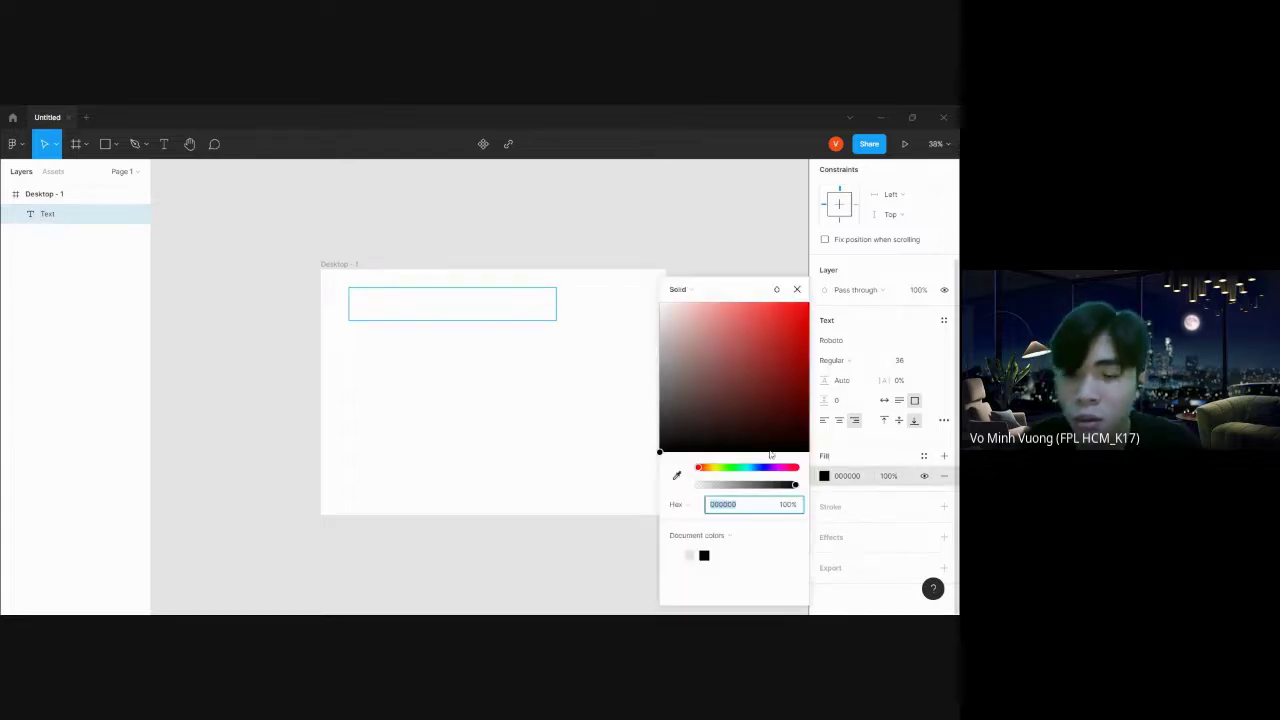
{"action": "left_click", "coordinate": [663, 444]}
{"action": "left_click_drag", "start_coordinate": [663, 444], "coordinate": [756, 379]}
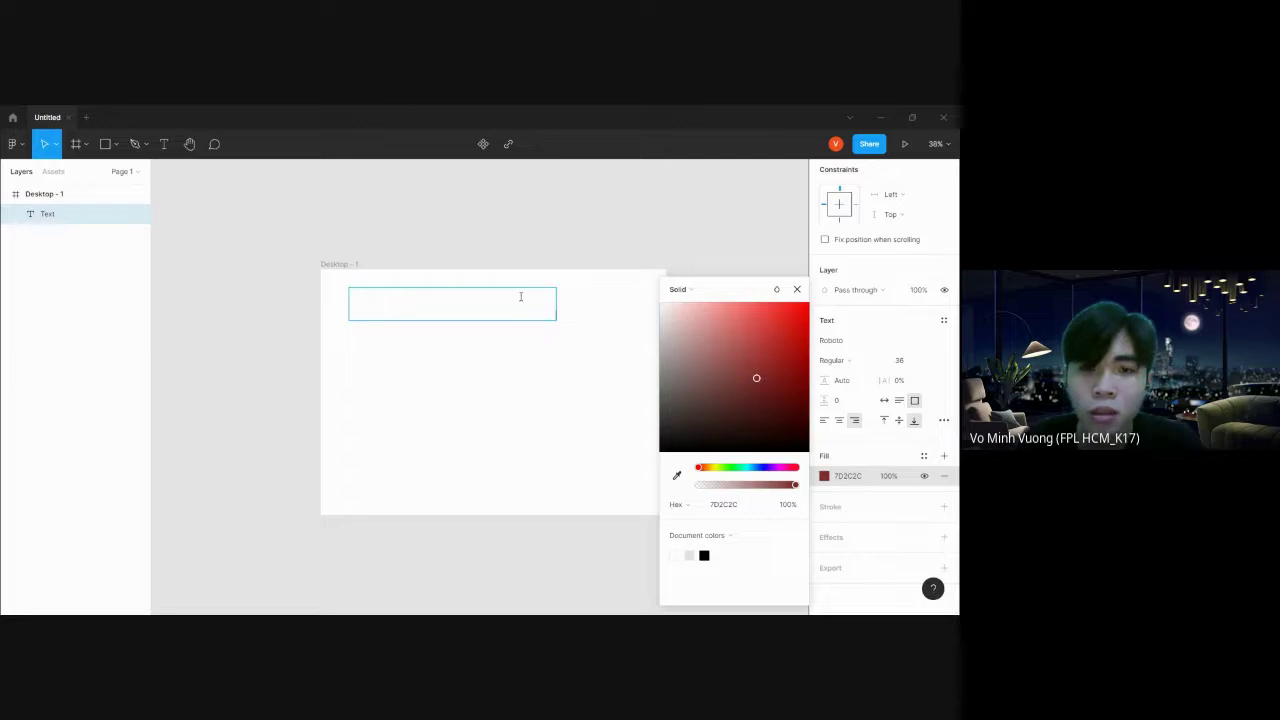
{"action": "type", "text": "saaaa"}
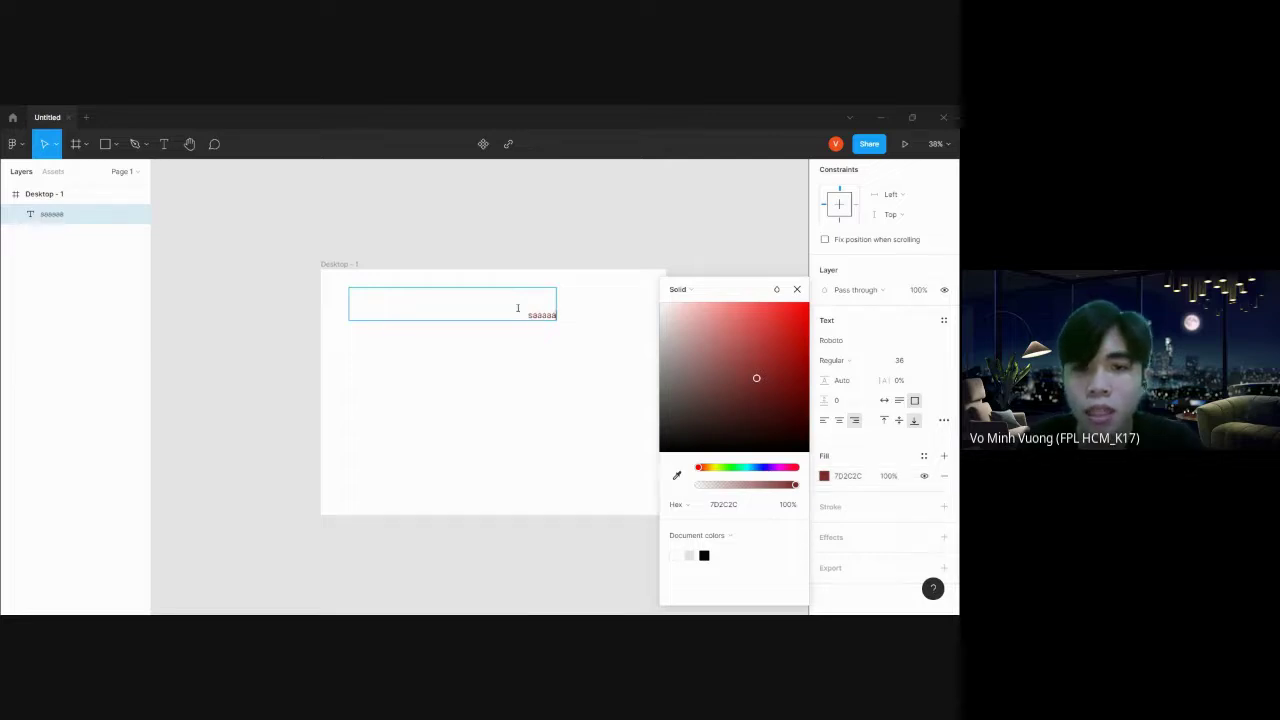
{"action": "type", "text": "a"}
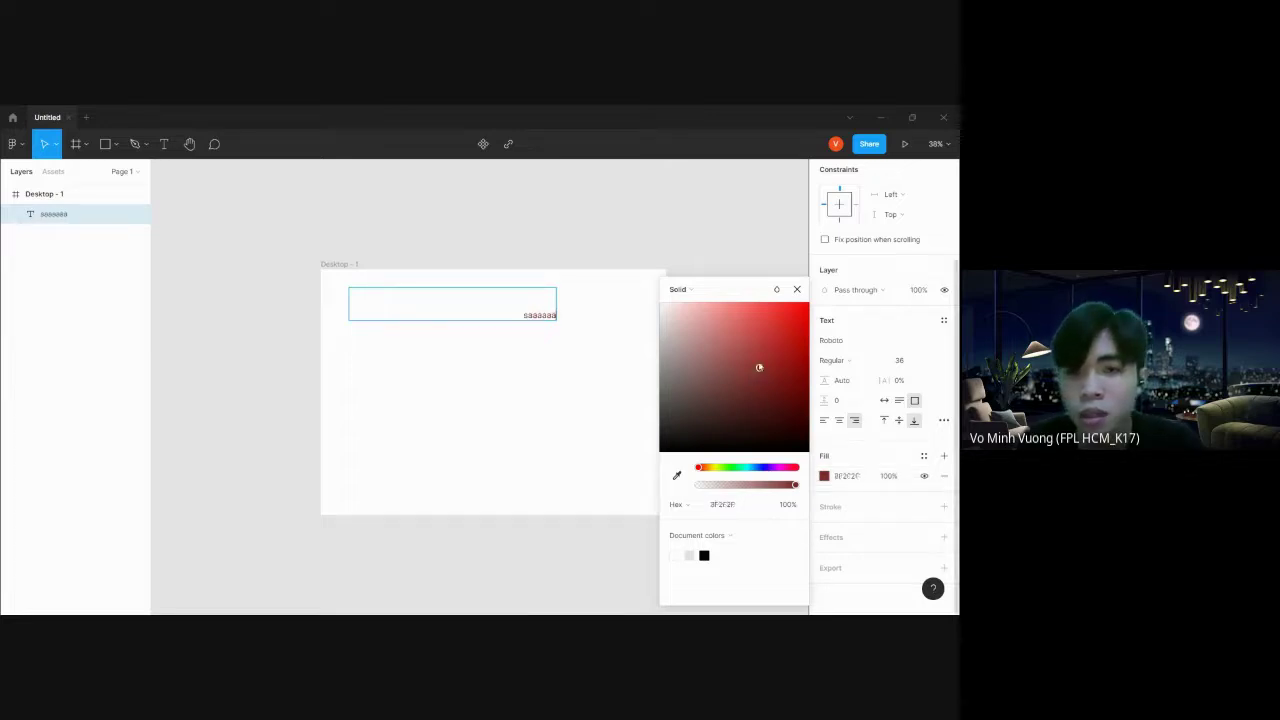
{"action": "left_click_drag", "start_coordinate": [759, 367], "coordinate": [756, 378]}
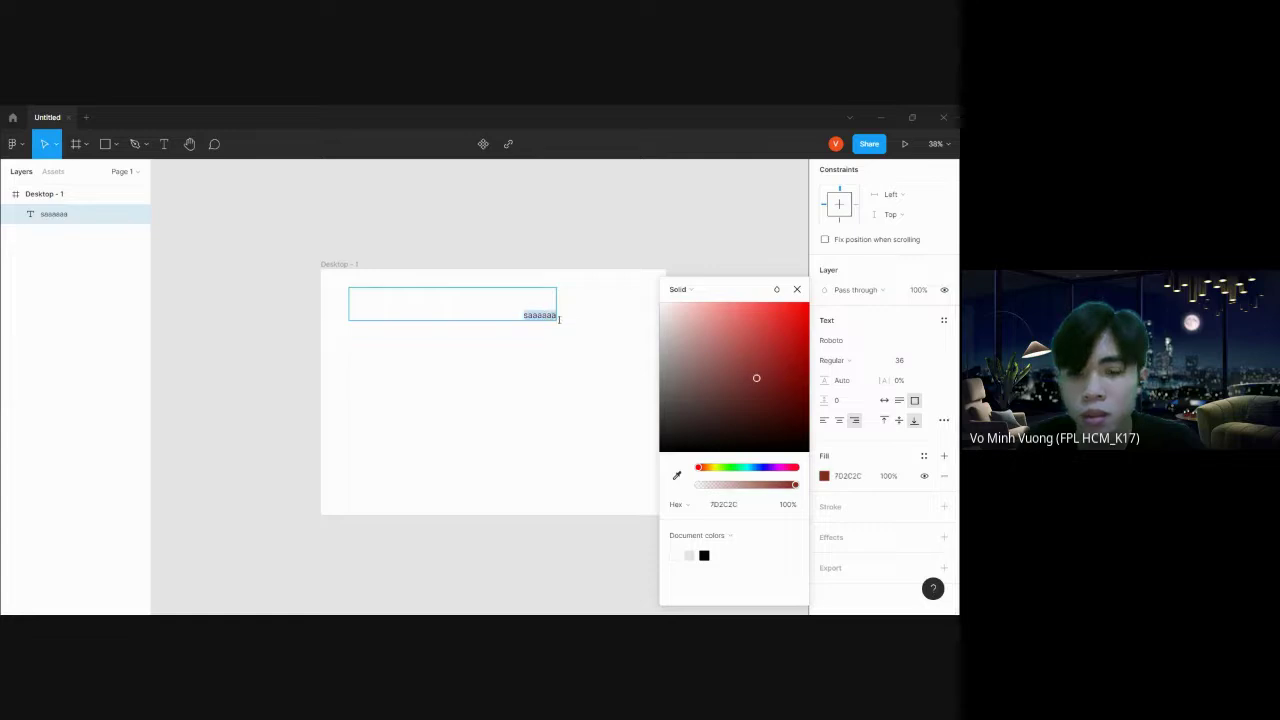
{"action": "key", "text": "BackSpace"}
{"action": "left_click", "coordinate": [822, 477]}
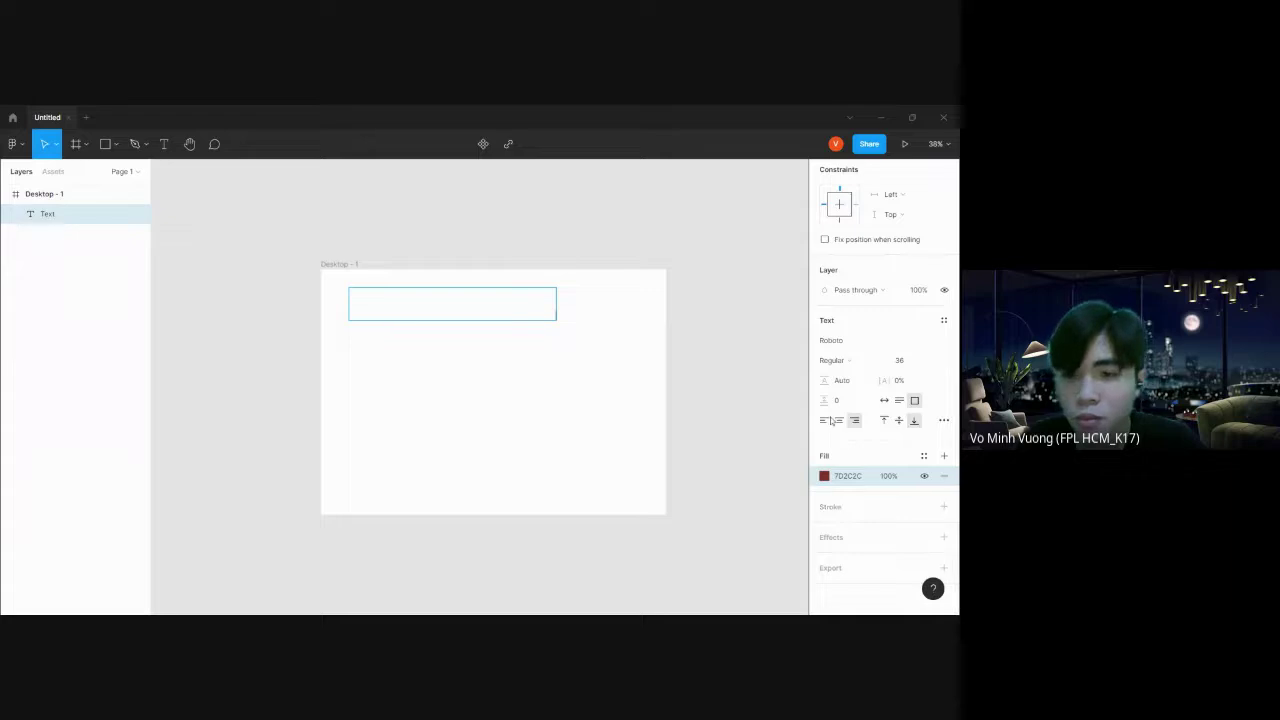
Add and remove a trial stroke, then discard the empty text box
{"action": "left_click", "coordinate": [834, 508]}
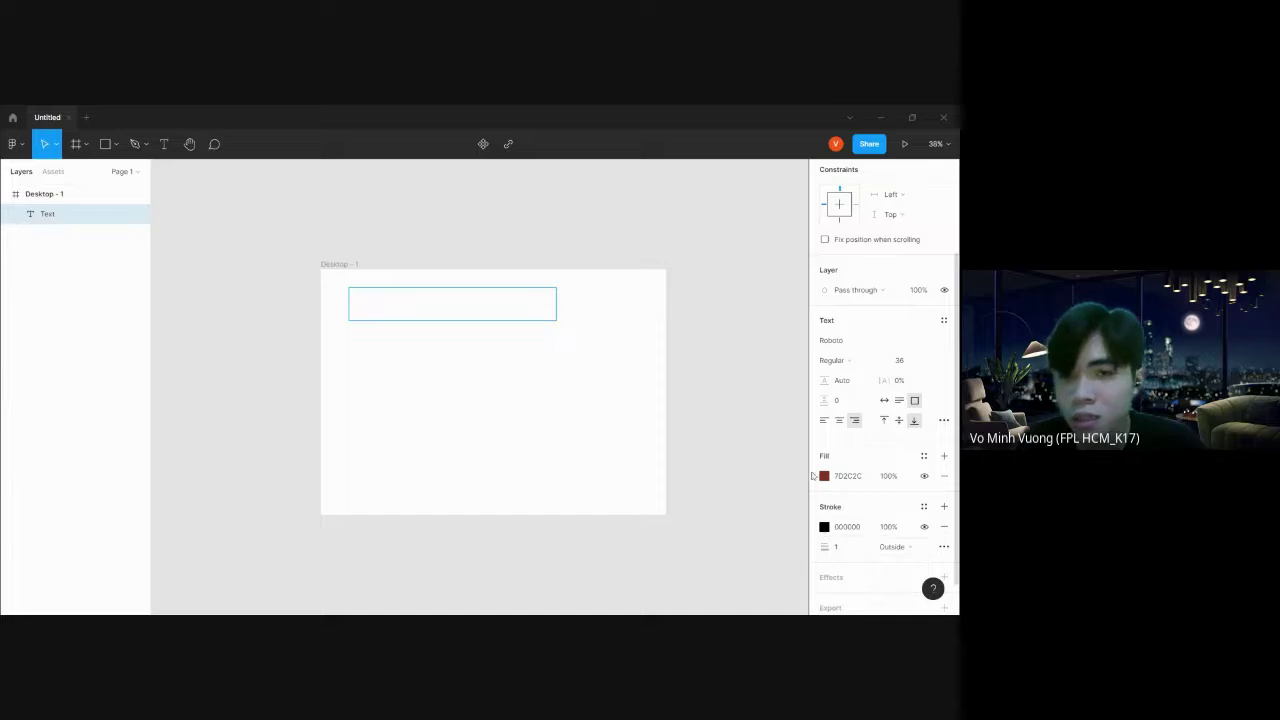
{"action": "scroll", "coordinate": [935, 495], "scroll_direction": "down", "scroll_amount": 1}
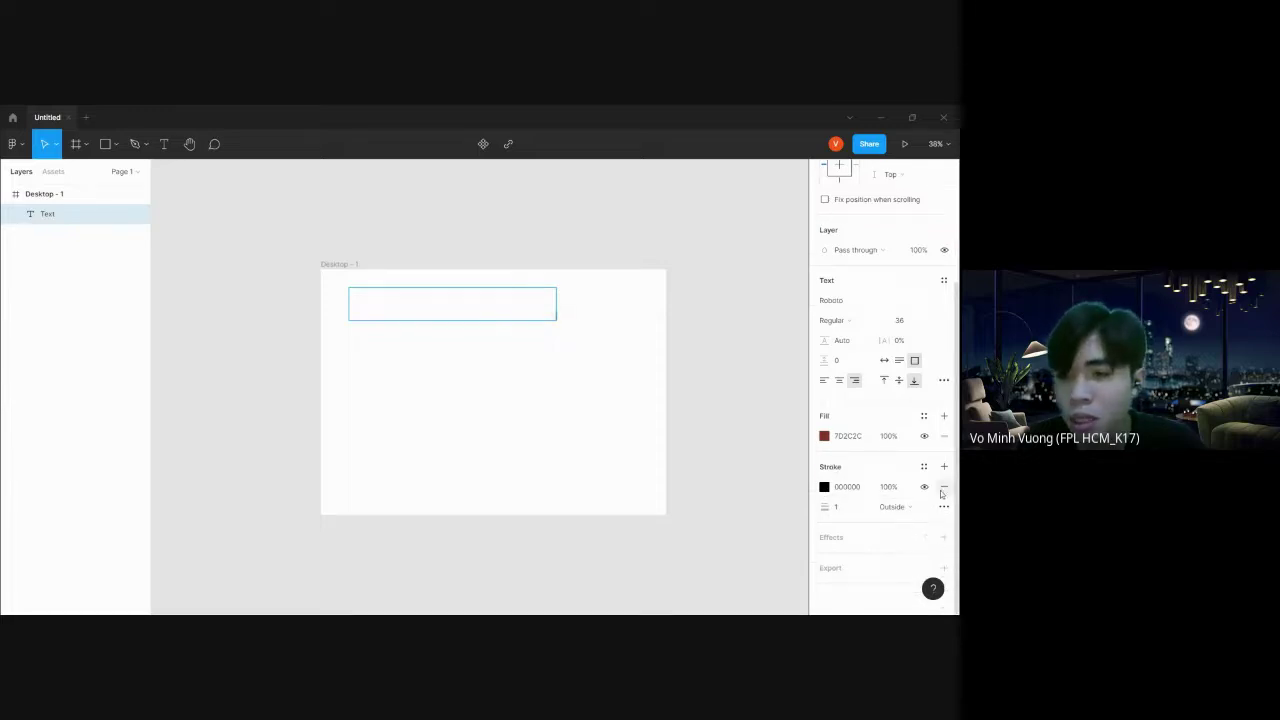
{"action": "left_click", "coordinate": [943, 487]}
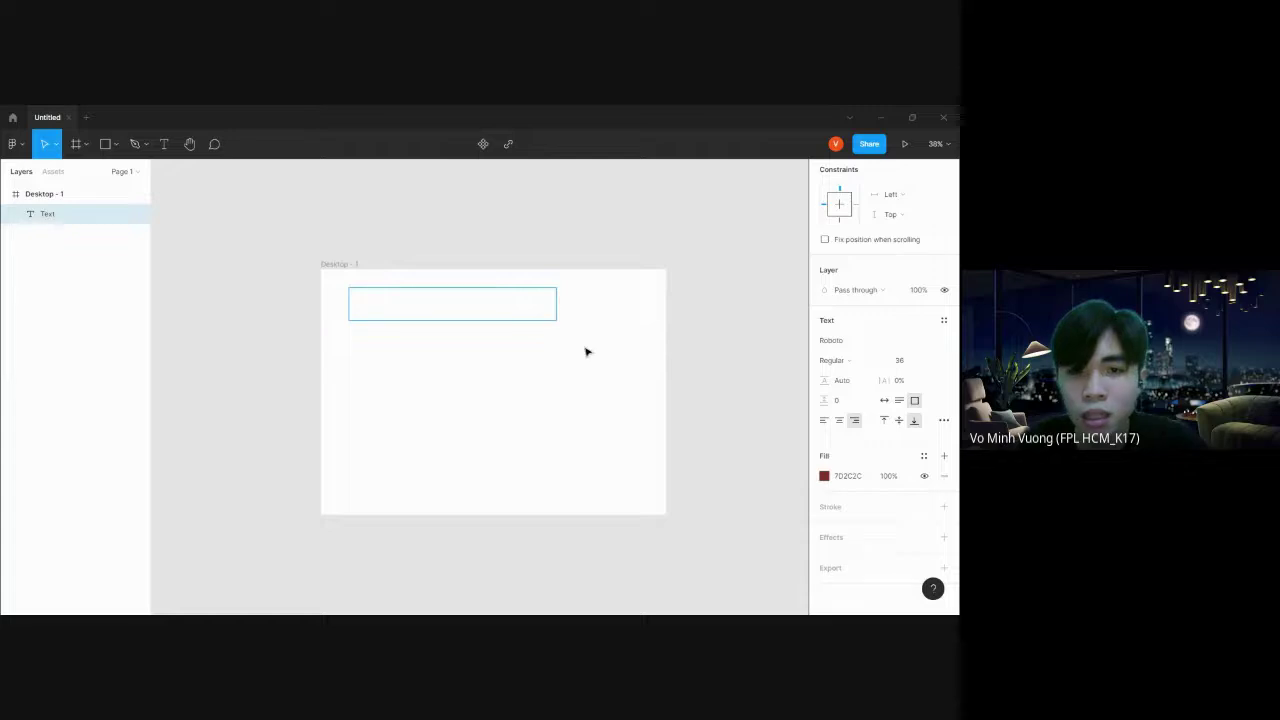
{"action": "left_click", "coordinate": [586, 351]}
{"action": "left_click", "coordinate": [537, 308]}
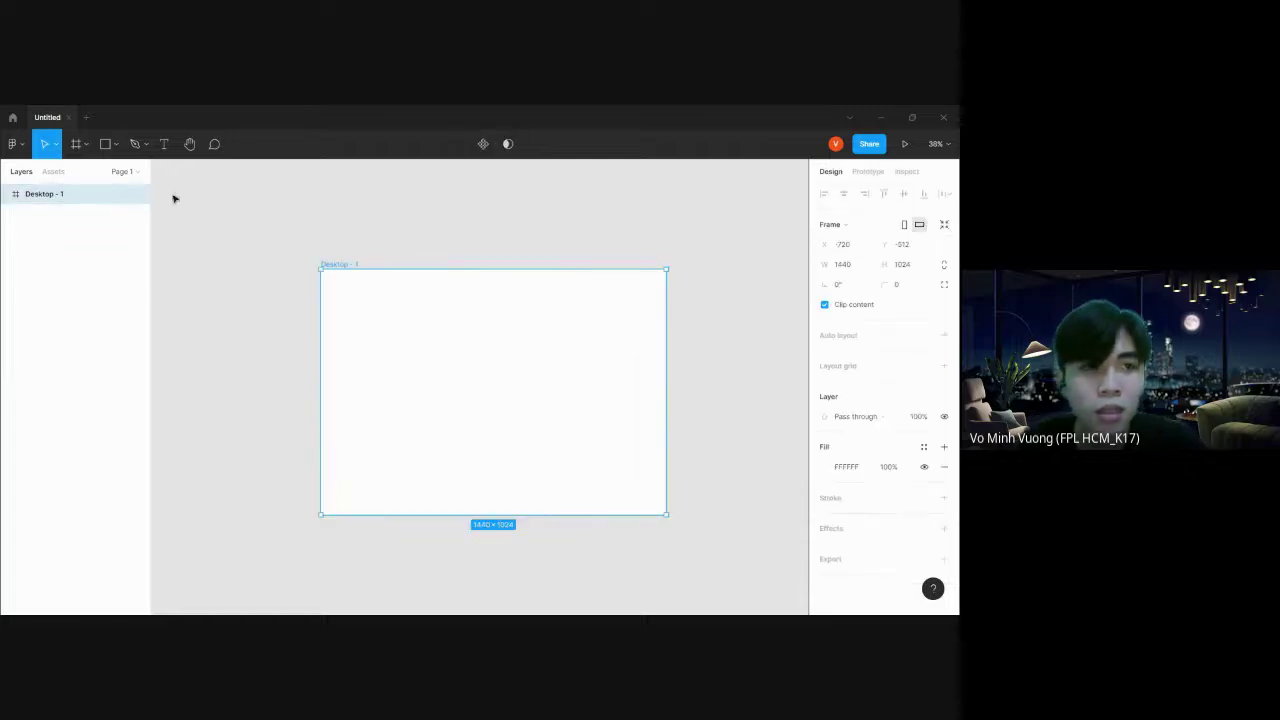
Draw a horizontal line across the upper frame with stroke weight 10
{"action": "left_click", "coordinate": [117, 146]}
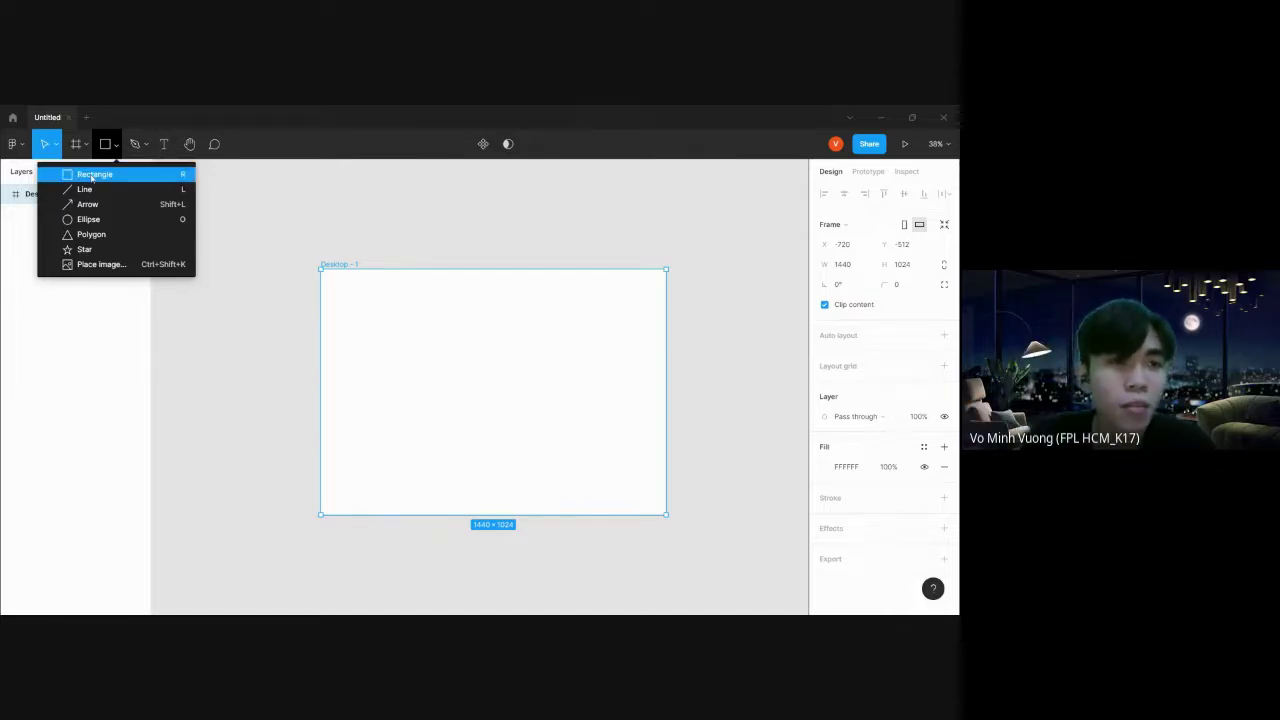
{"action": "left_click", "coordinate": [88, 189]}
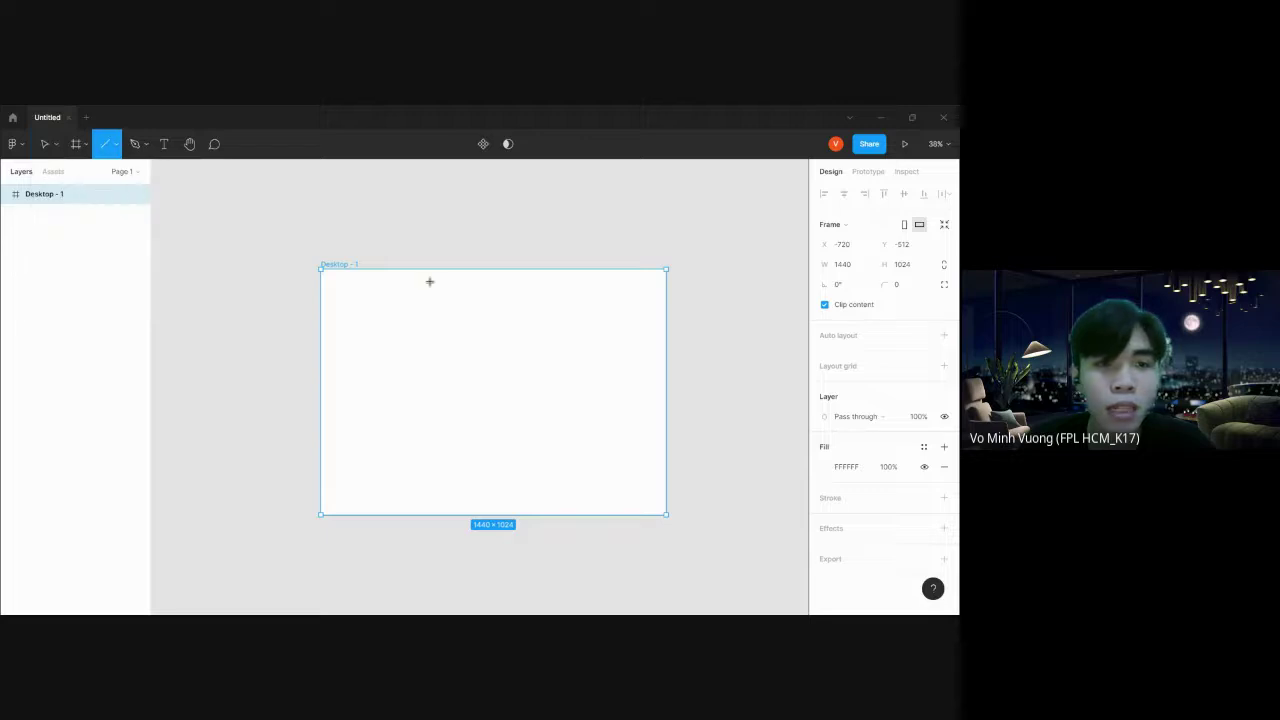
{"action": "left_click_drag", "start_coordinate": [363, 313], "coordinate": [625, 310]}
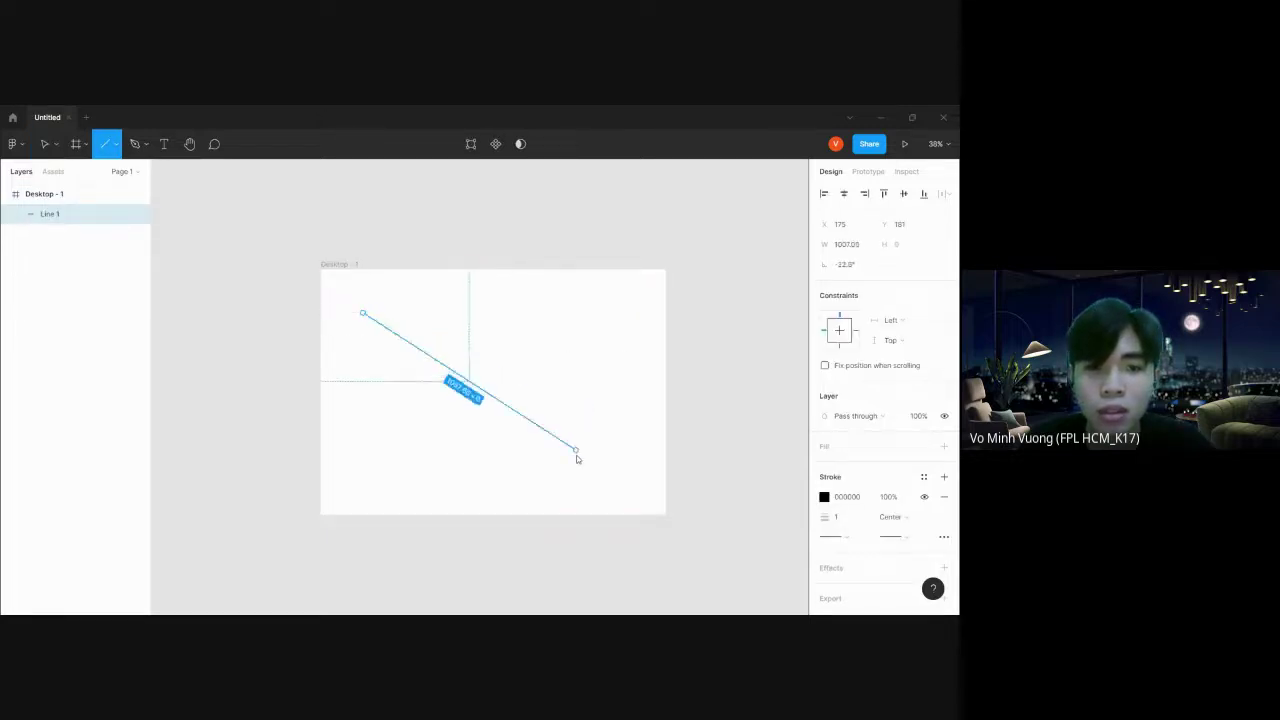
{"action": "mouse_move", "coordinate": [625, 310]}
{"action": "left_mouse_down"}
{"action": "mouse_move", "coordinate": [649, 312]}
{"action": "mouse_move", "coordinate": [587, 313]}
{"action": "left_mouse_up"}
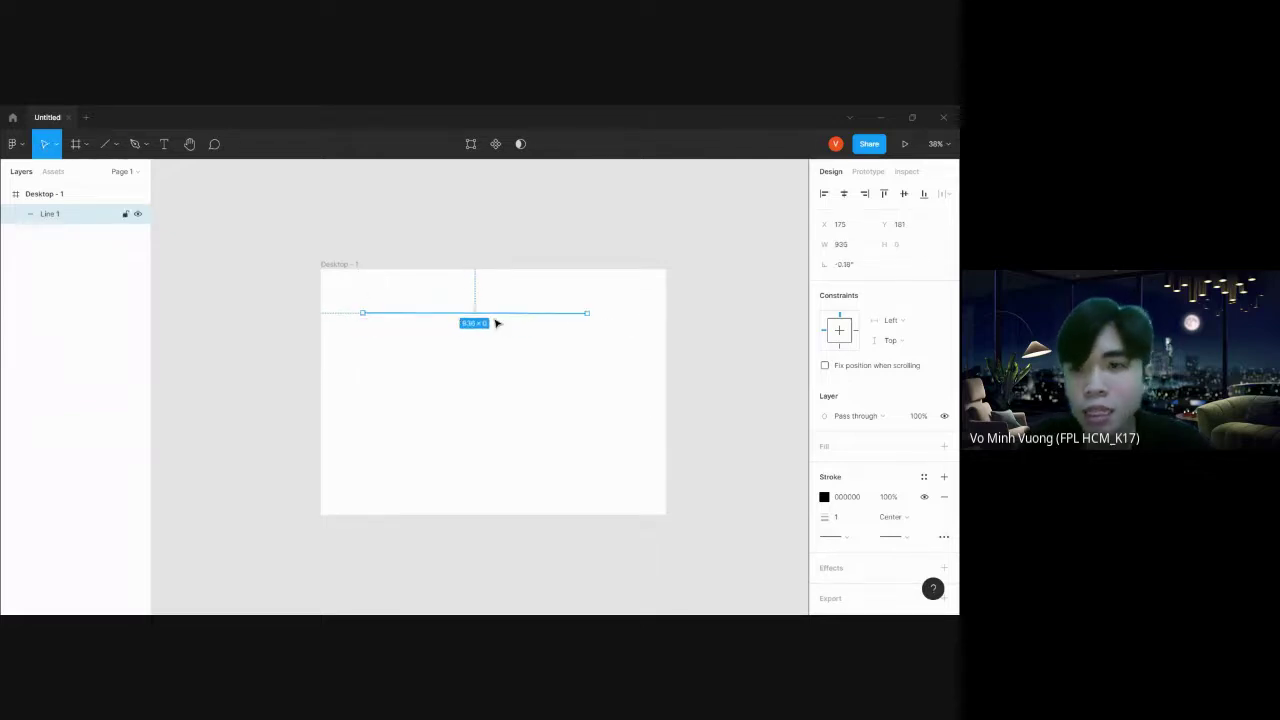
{"action": "scroll", "coordinate": [863, 437], "scroll_direction": "down", "scroll_amount": 1}
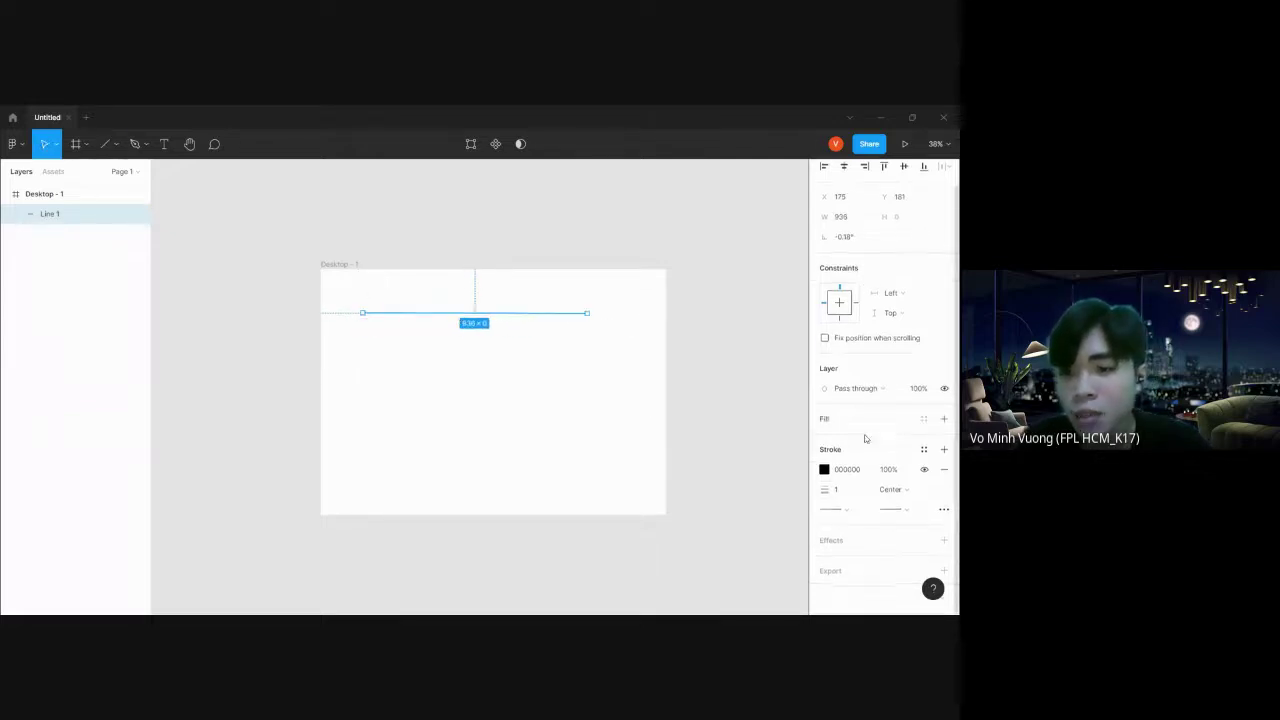
{"action": "left_click", "coordinate": [839, 488]}
{"action": "scroll", "coordinate": [884, 340], "scroll_direction": "up", "scroll_amount": 1}
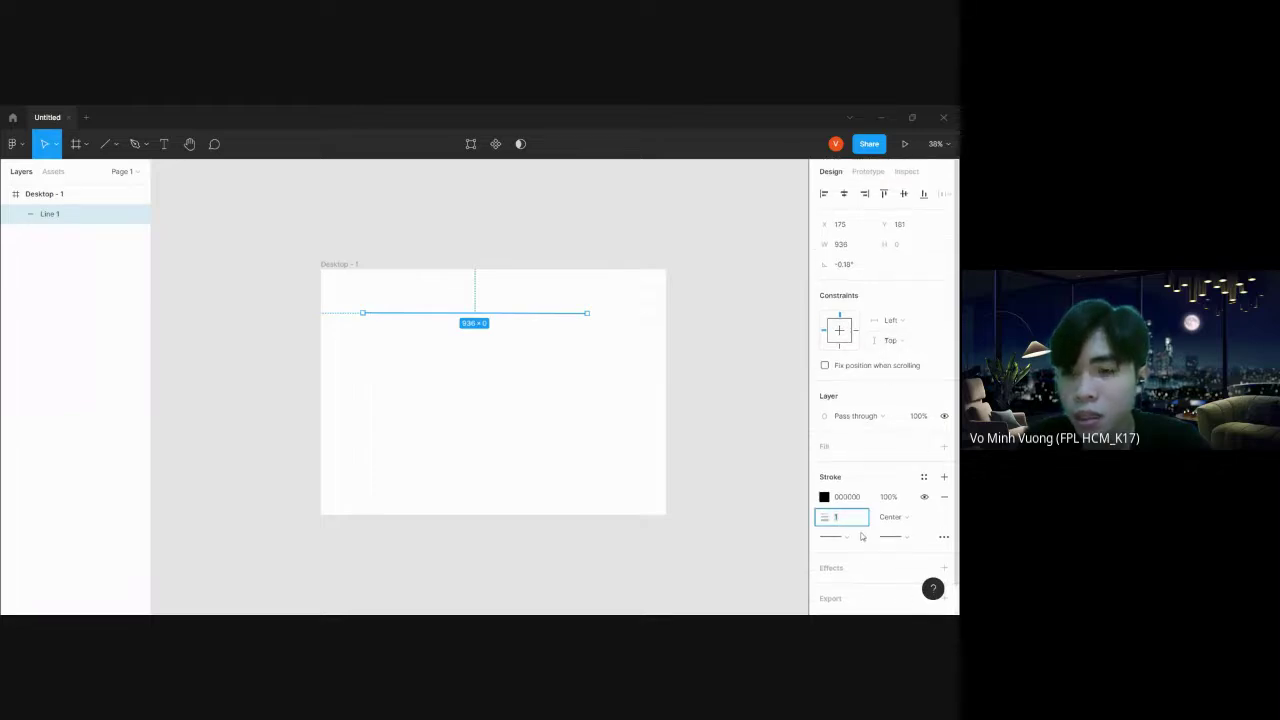
{"action": "scroll", "coordinate": [862, 537], "scroll_direction": "down", "scroll_amount": 1}
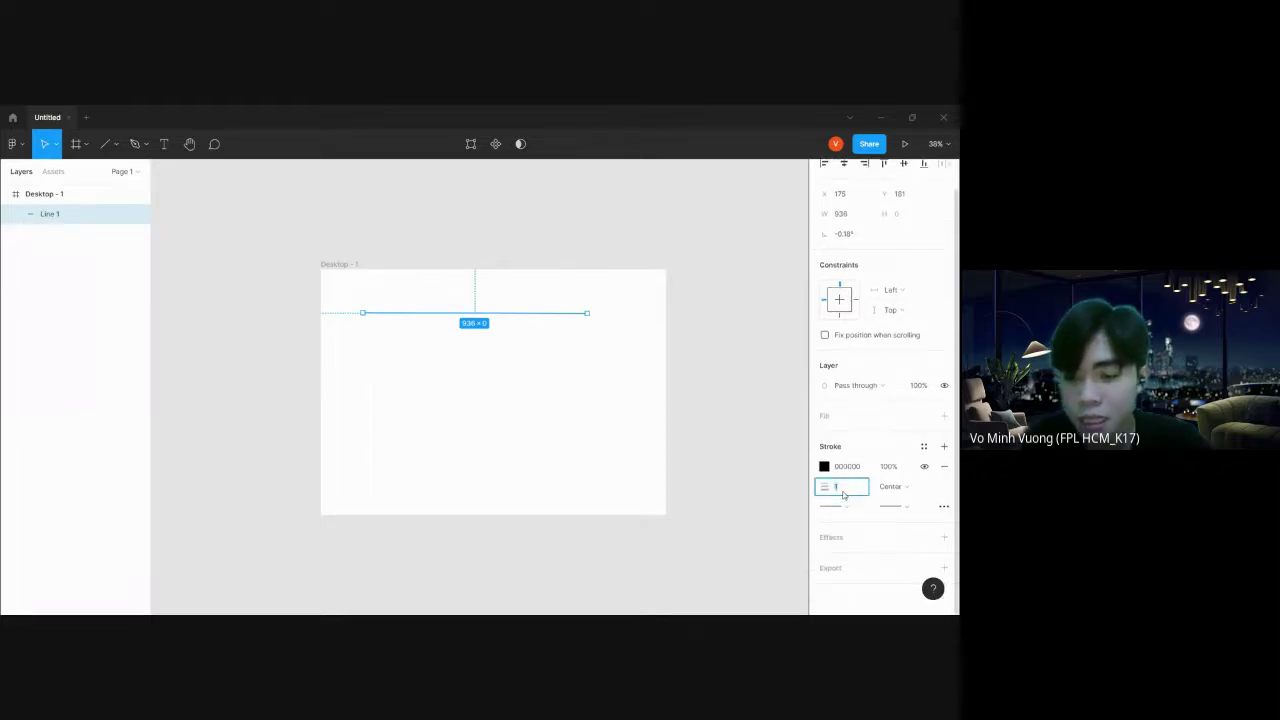
{"action": "type", "text": "0"}
{"action": "key", "text": "Return"}
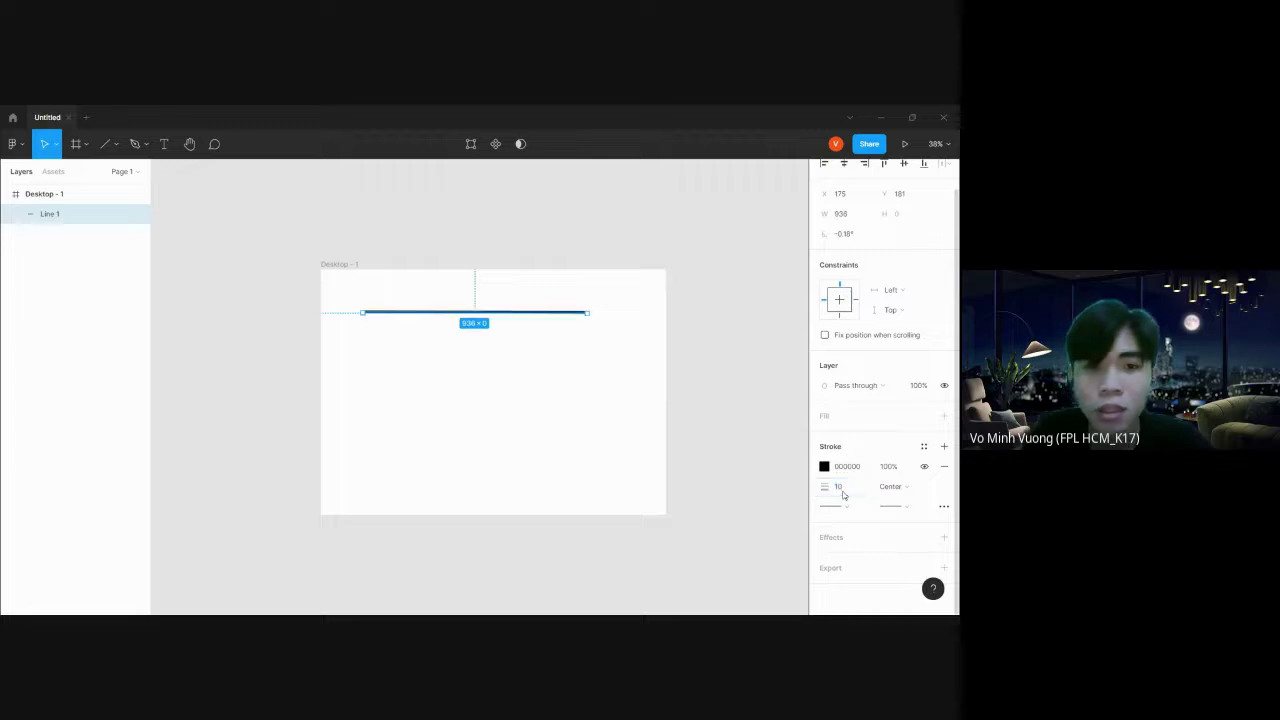
{"action": "left_click", "coordinate": [449, 437]}
{"action": "left_click", "coordinate": [531, 316]}
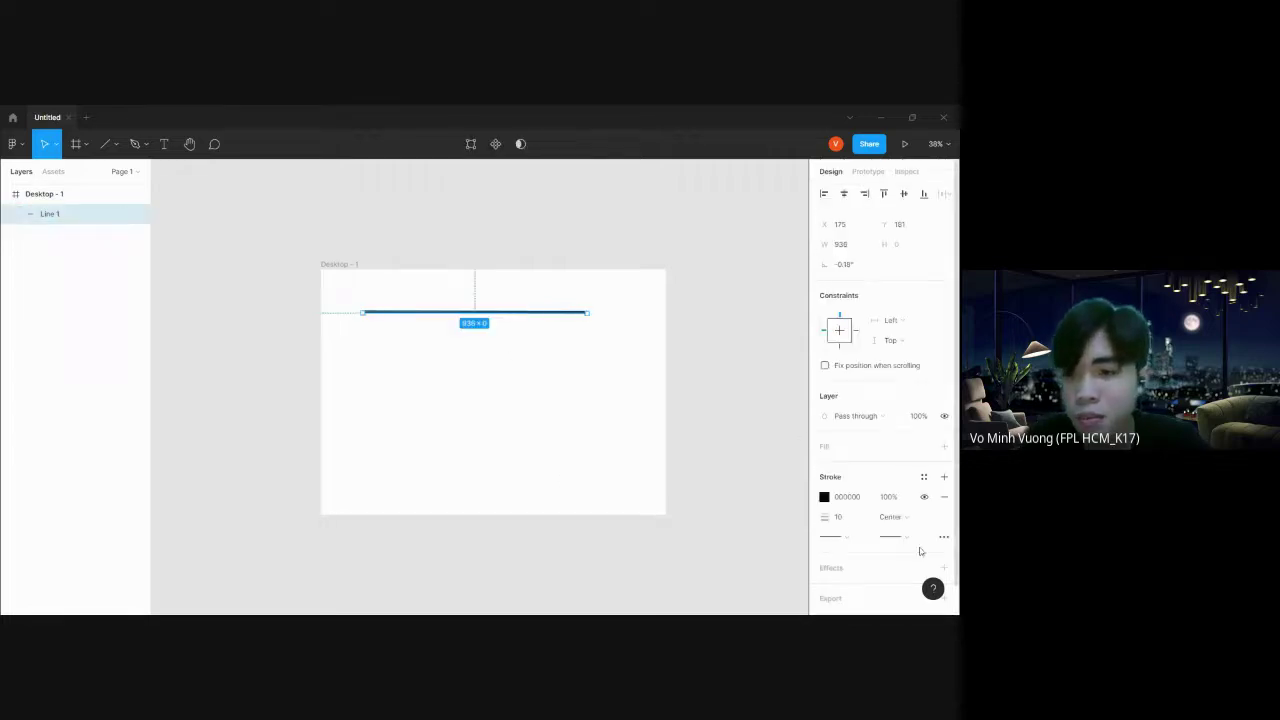
Try Line arrow, Square and None start points on the line, then delete it
{"action": "left_click", "coordinate": [824, 497]}
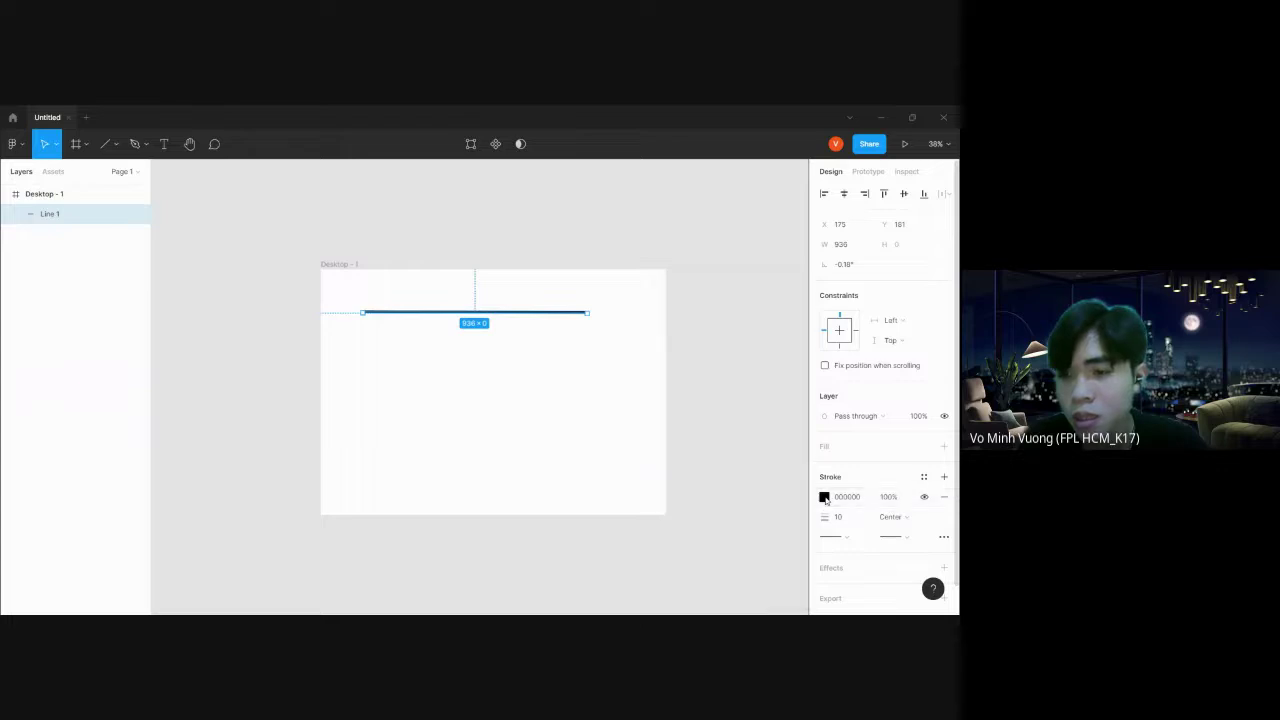
{"action": "left_click", "coordinate": [849, 539]}
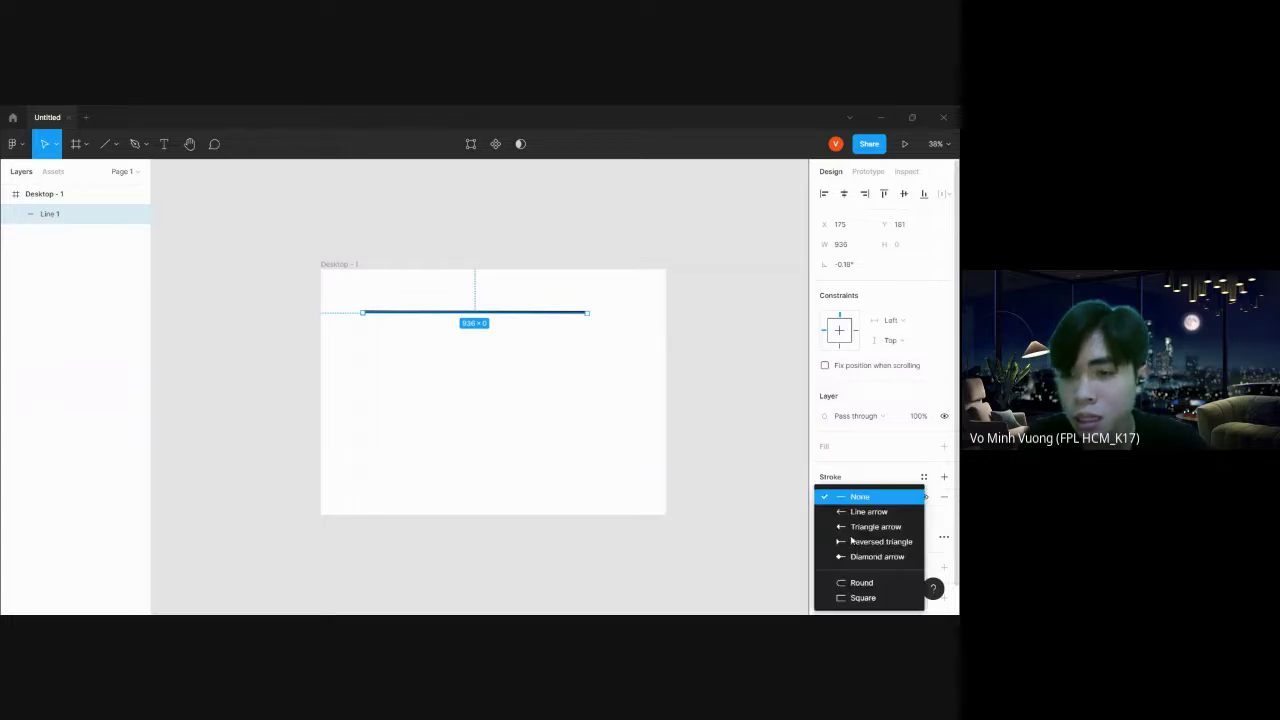
{"action": "left_click", "coordinate": [868, 511]}
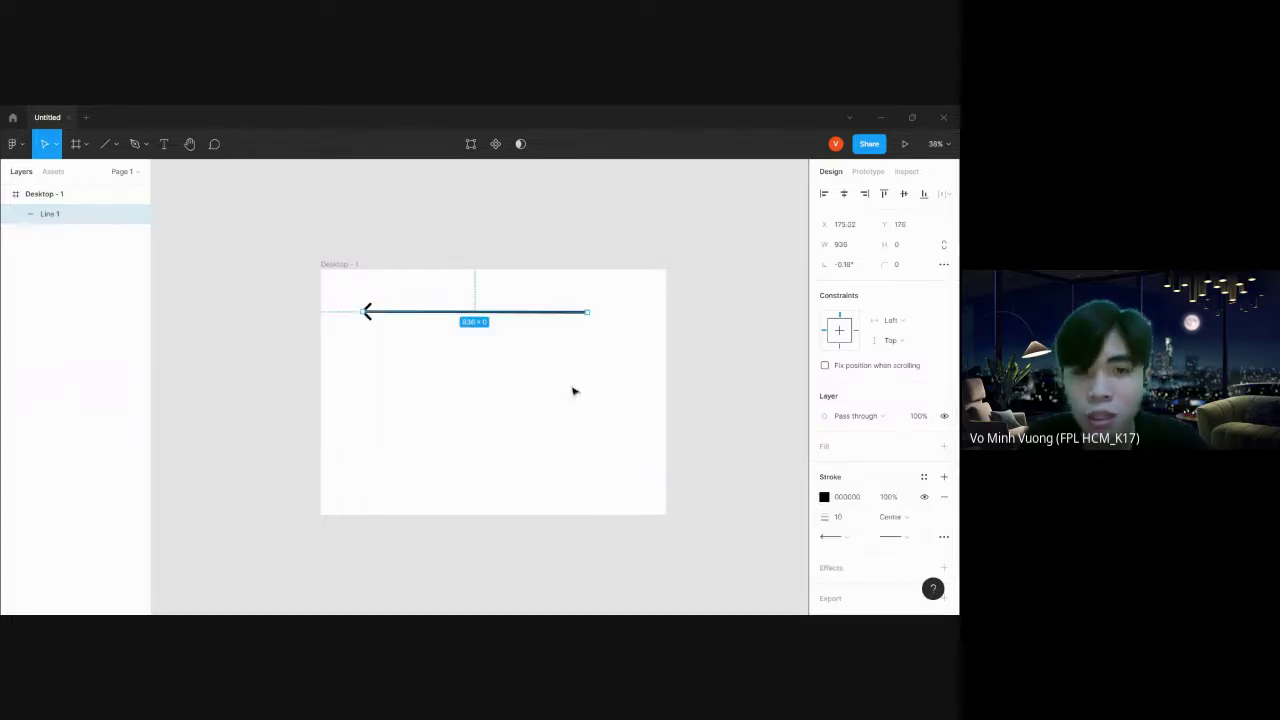
{"action": "left_click", "coordinate": [841, 539]}
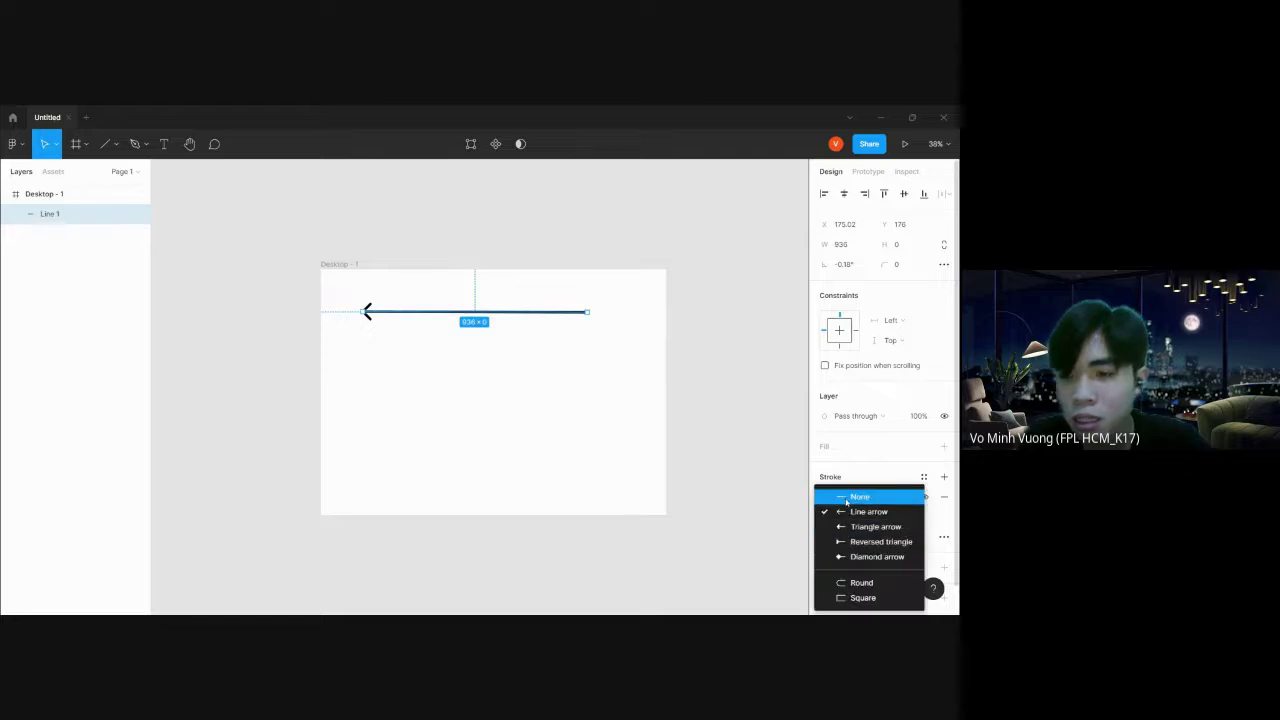
{"action": "left_click", "coordinate": [860, 597]}
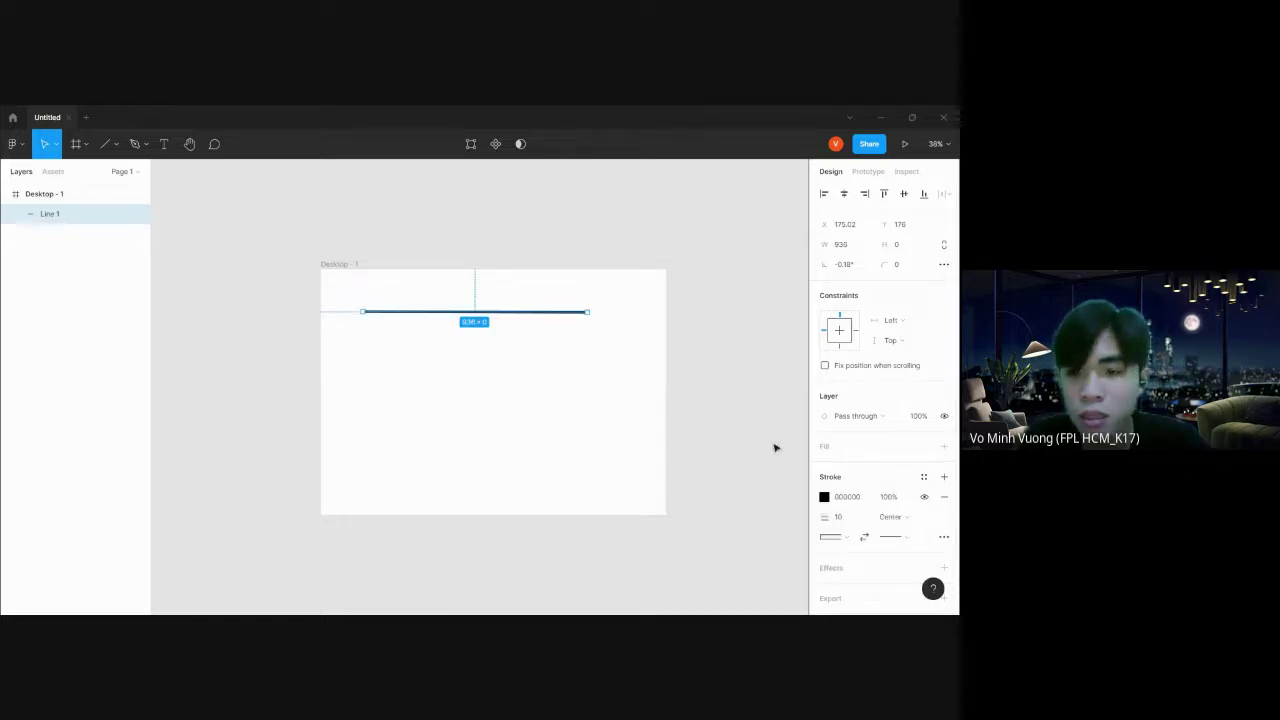
{"action": "left_click", "coordinate": [832, 537]}
{"action": "left_click", "coordinate": [850, 434]}
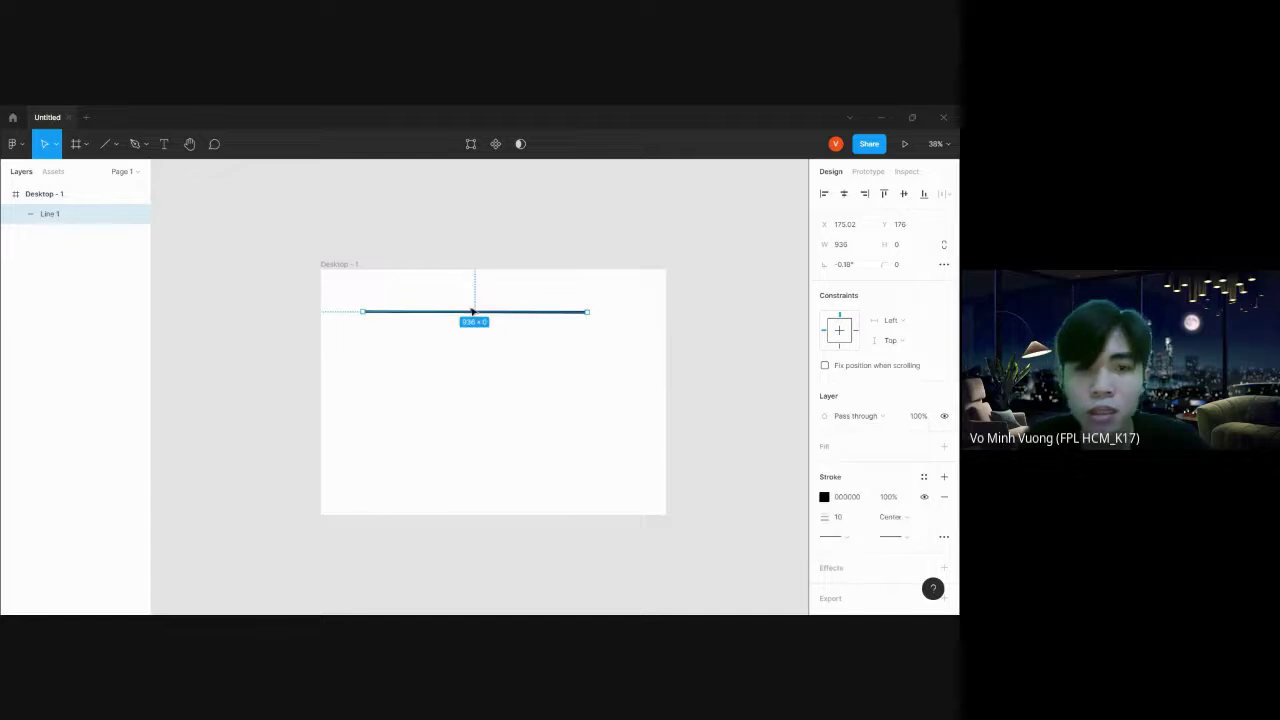
{"action": "key", "text": "Delete"}
{"action": "left_click", "coordinate": [116, 144]}
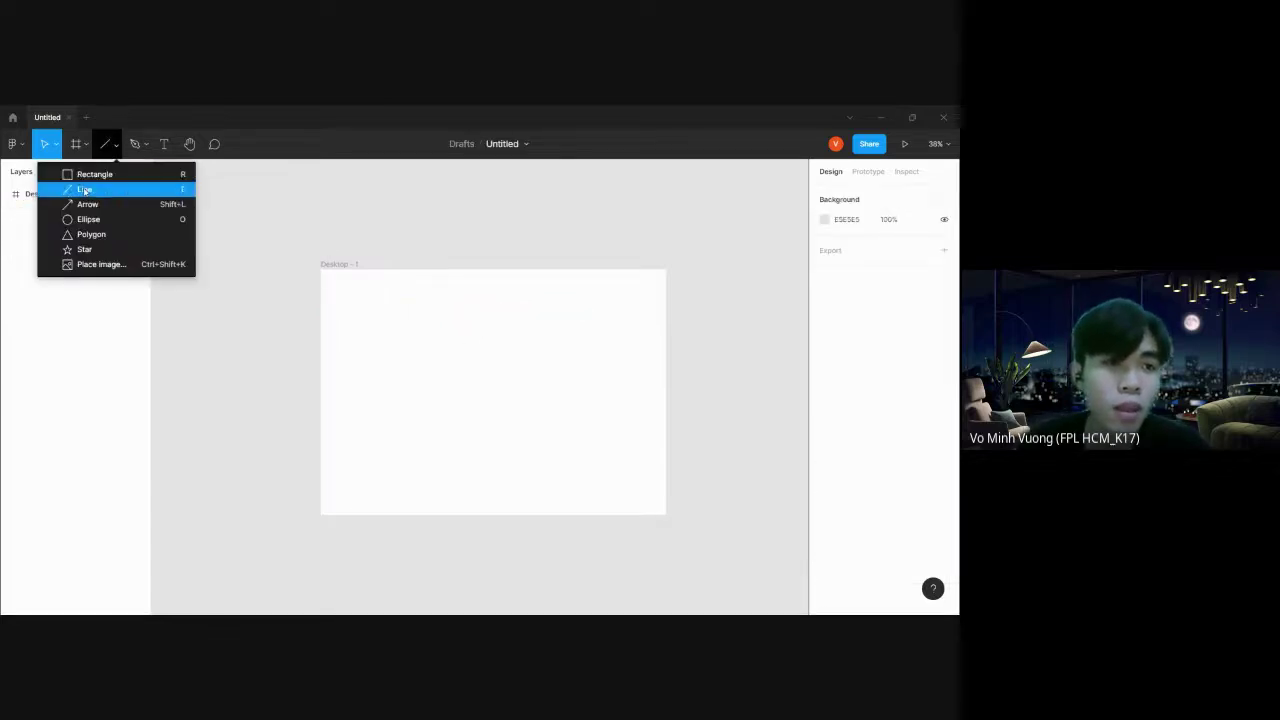
Draw a trial ellipse about 410 × 412 in the frame, then delete it
{"action": "left_click", "coordinate": [85, 220]}
{"action": "mouse_move", "coordinate": [410, 314]}
{"action": "left_mouse_down"}
{"action": "mouse_move", "coordinate": [530, 320]}
{"action": "mouse_move", "coordinate": [400, 404]}
{"action": "left_mouse_up"}
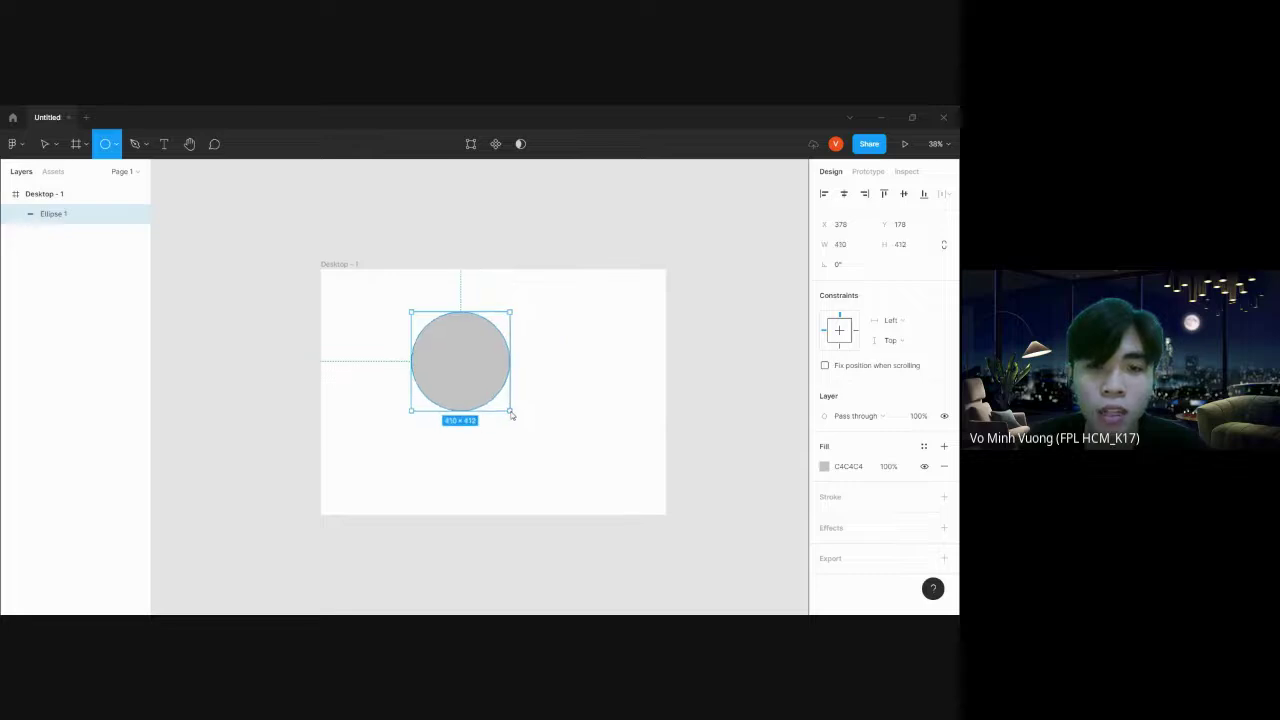
{"action": "left_click_drag", "start_coordinate": [400, 404], "coordinate": [511, 410]}
{"action": "key", "text": "Delete"}
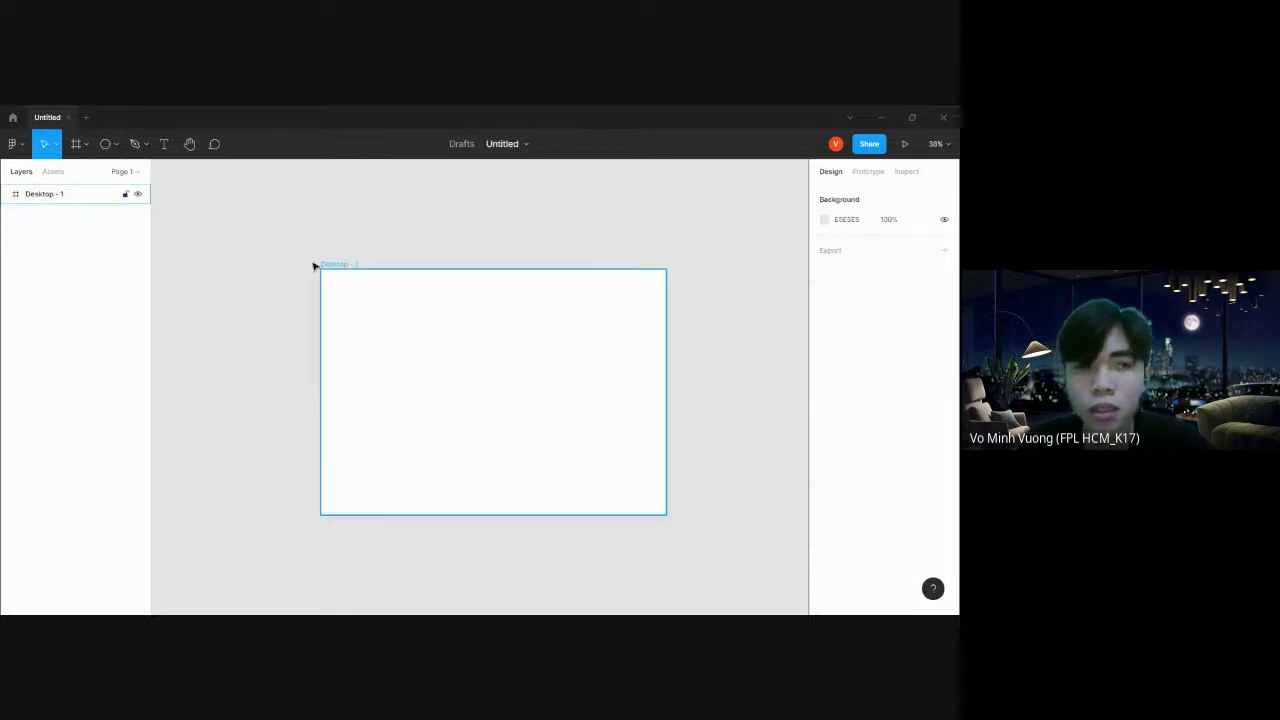
{"action": "left_click", "coordinate": [115, 144]}
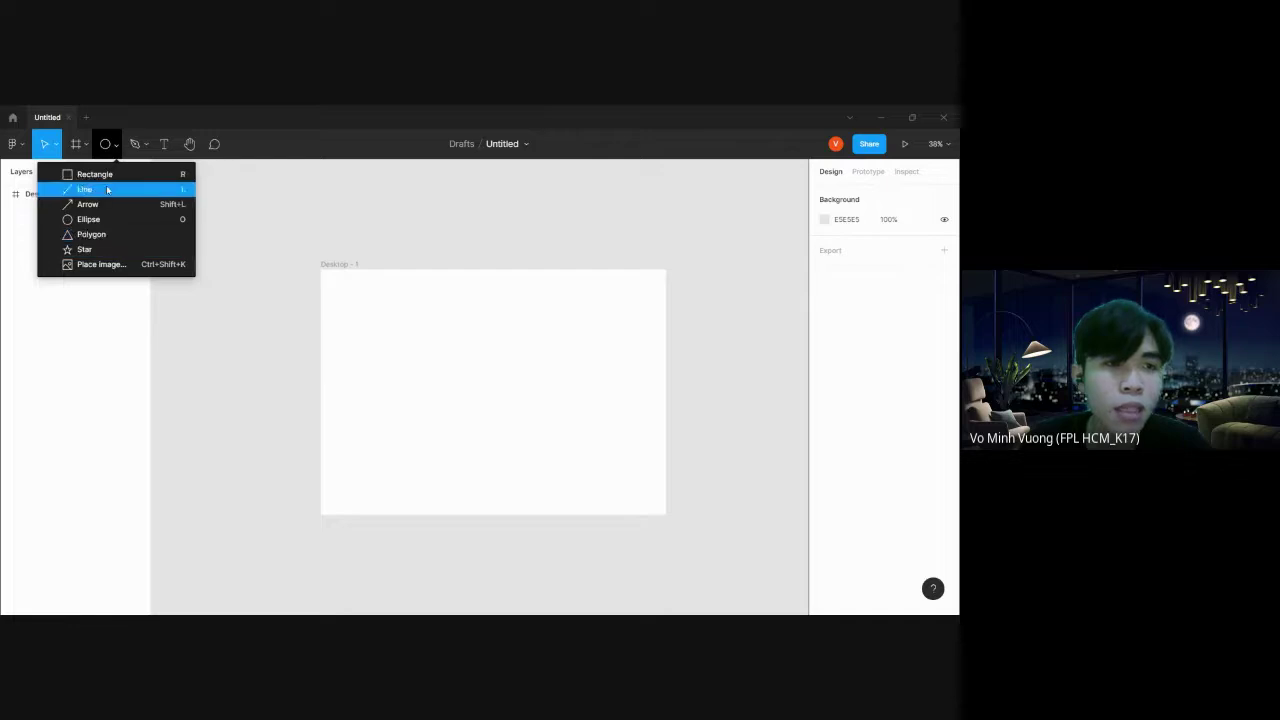
Draw an 826 × 276 grey rectangle near the top of Desktop - 1
{"action": "left_click", "coordinate": [112, 175]}
{"action": "left_click_drag", "start_coordinate": [389, 308], "coordinate": [588, 374]}
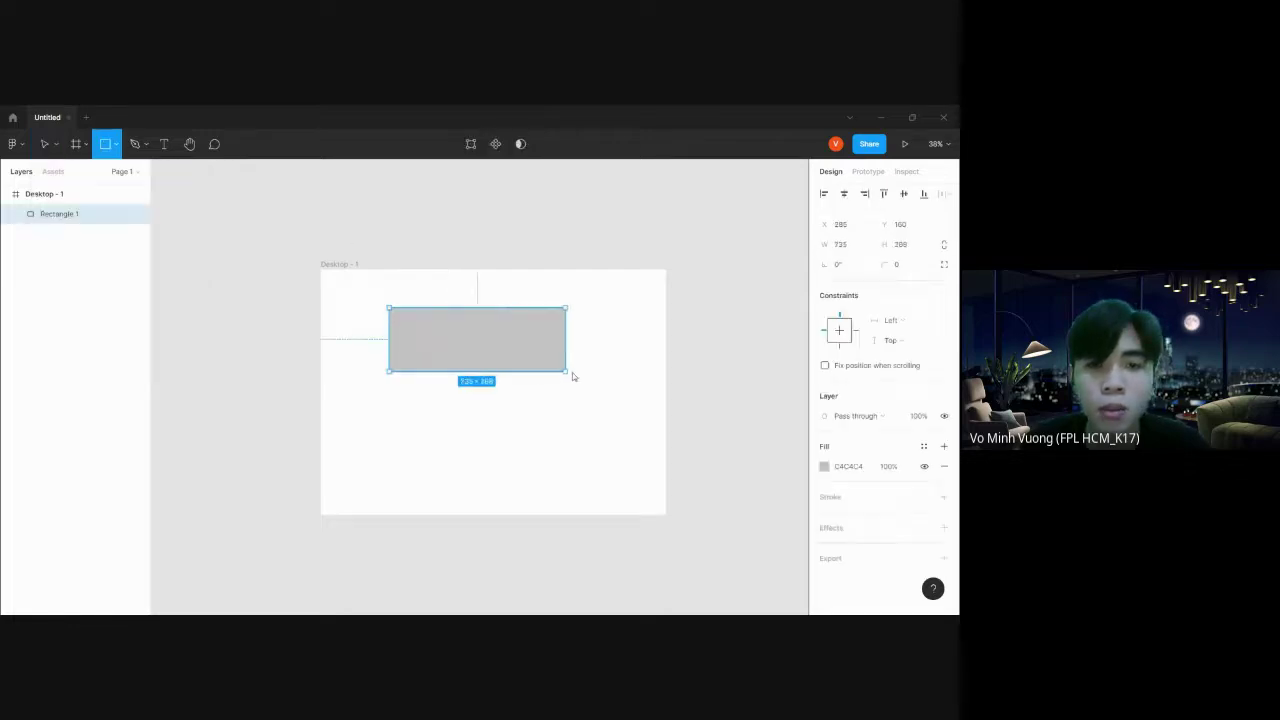
{"action": "left_click", "coordinate": [539, 428]}
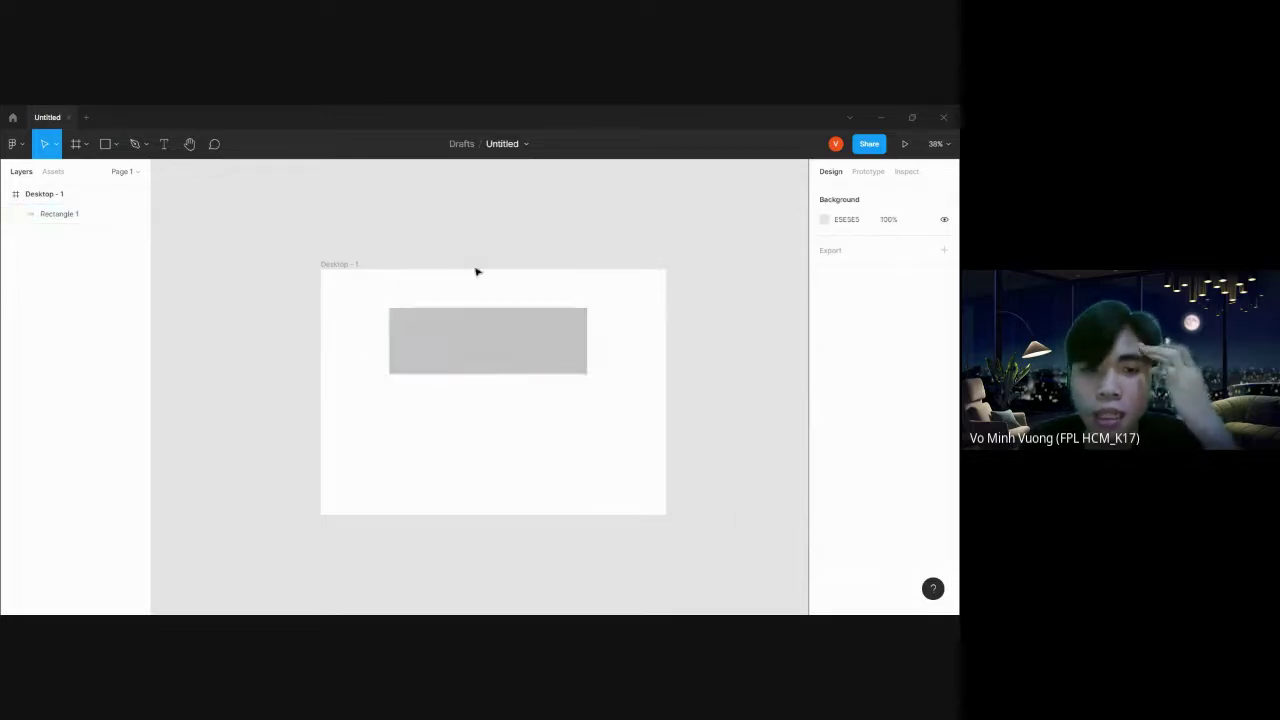
{"action": "left_click", "coordinate": [562, 350]}
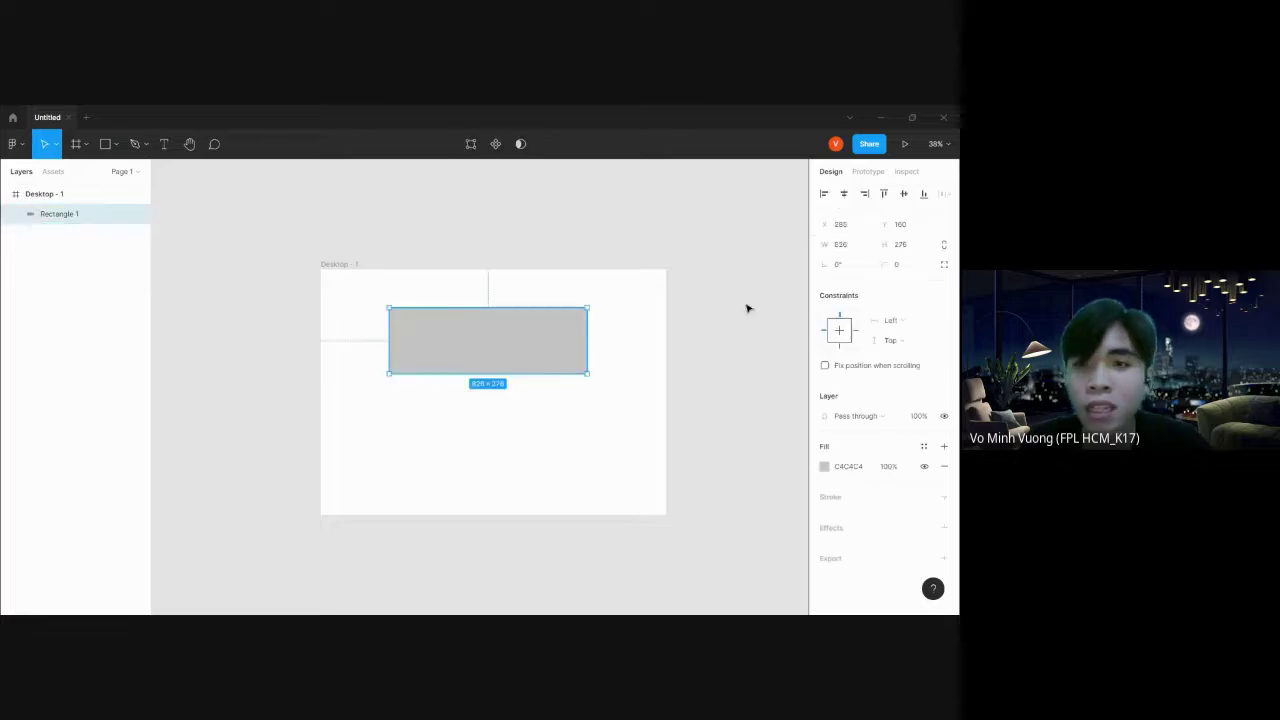
Round the rectangle's corners, first to radius 20, then to 50
{"action": "left_click", "coordinate": [896, 264]}
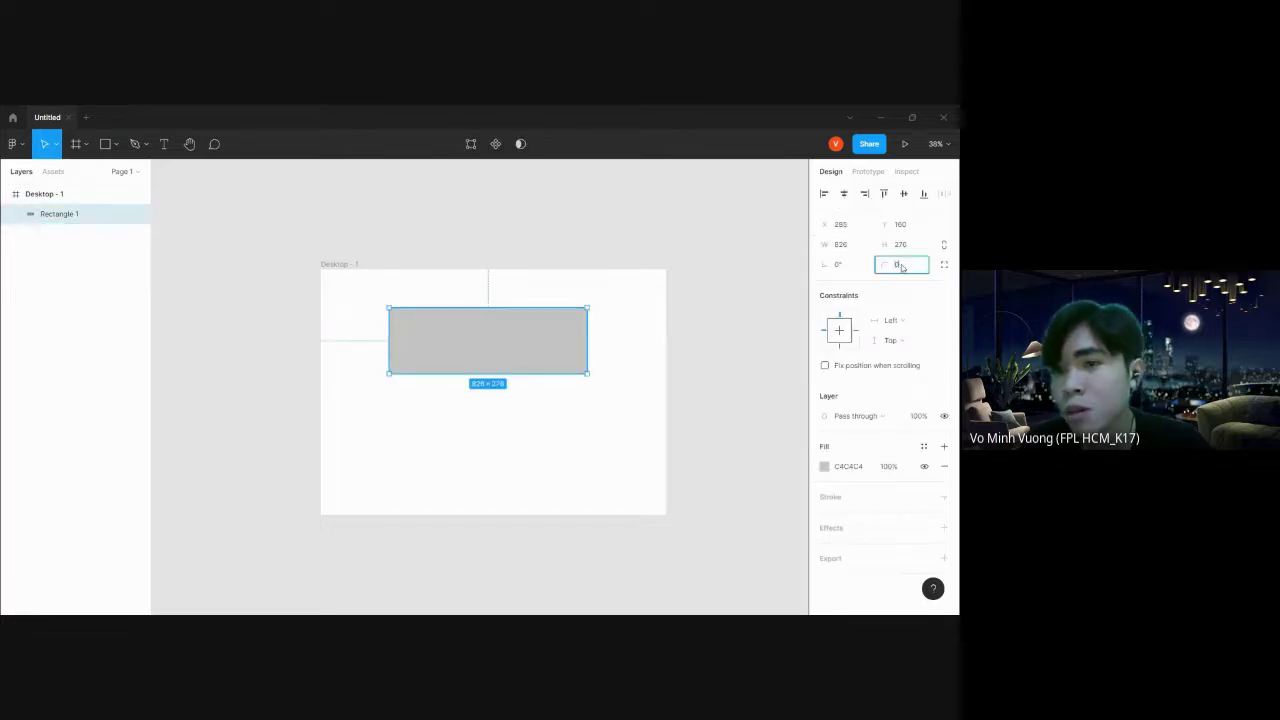
{"action": "type", "text": "20"}
{"action": "key", "text": "Return"}
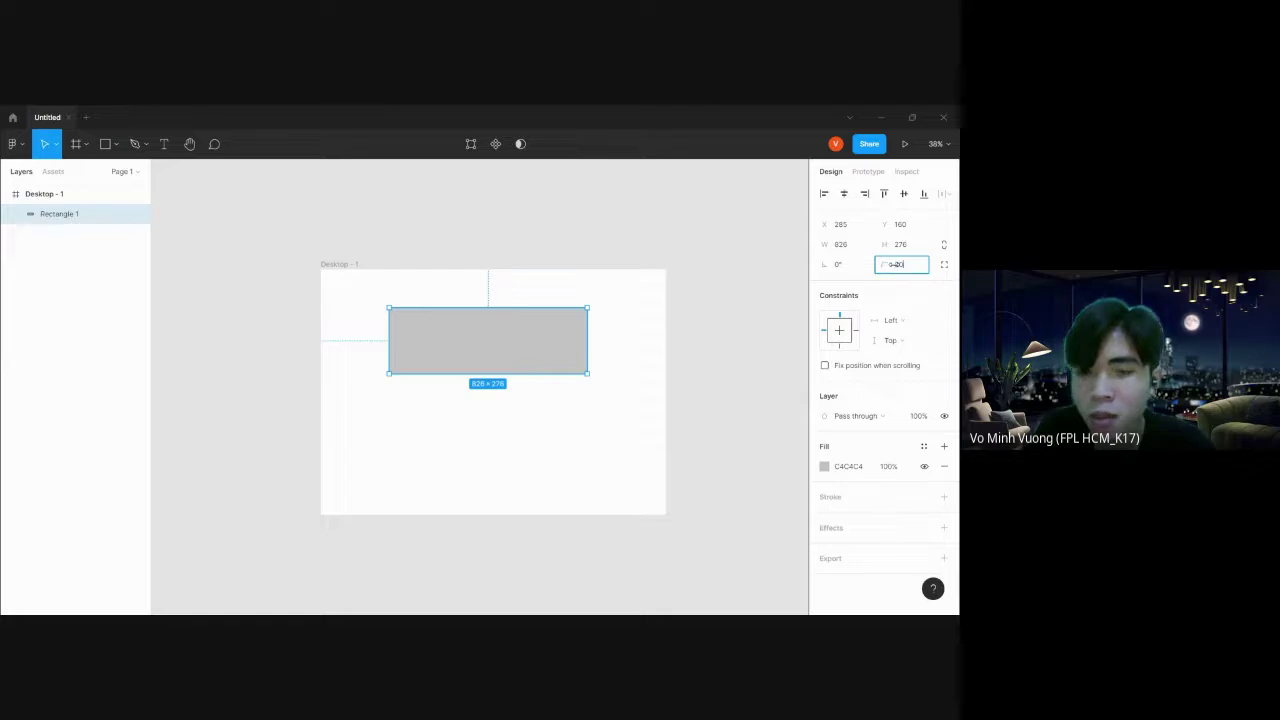
{"action": "left_click", "coordinate": [617, 326]}
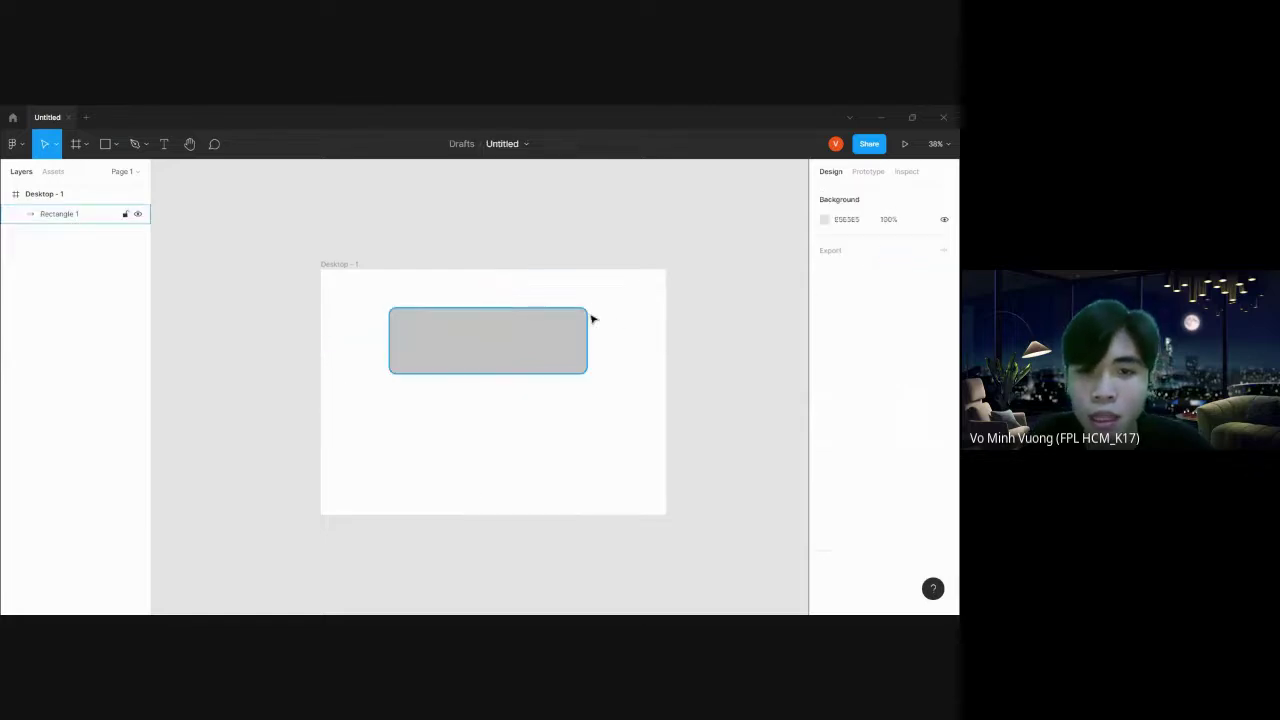
{"action": "left_click", "coordinate": [584, 347]}
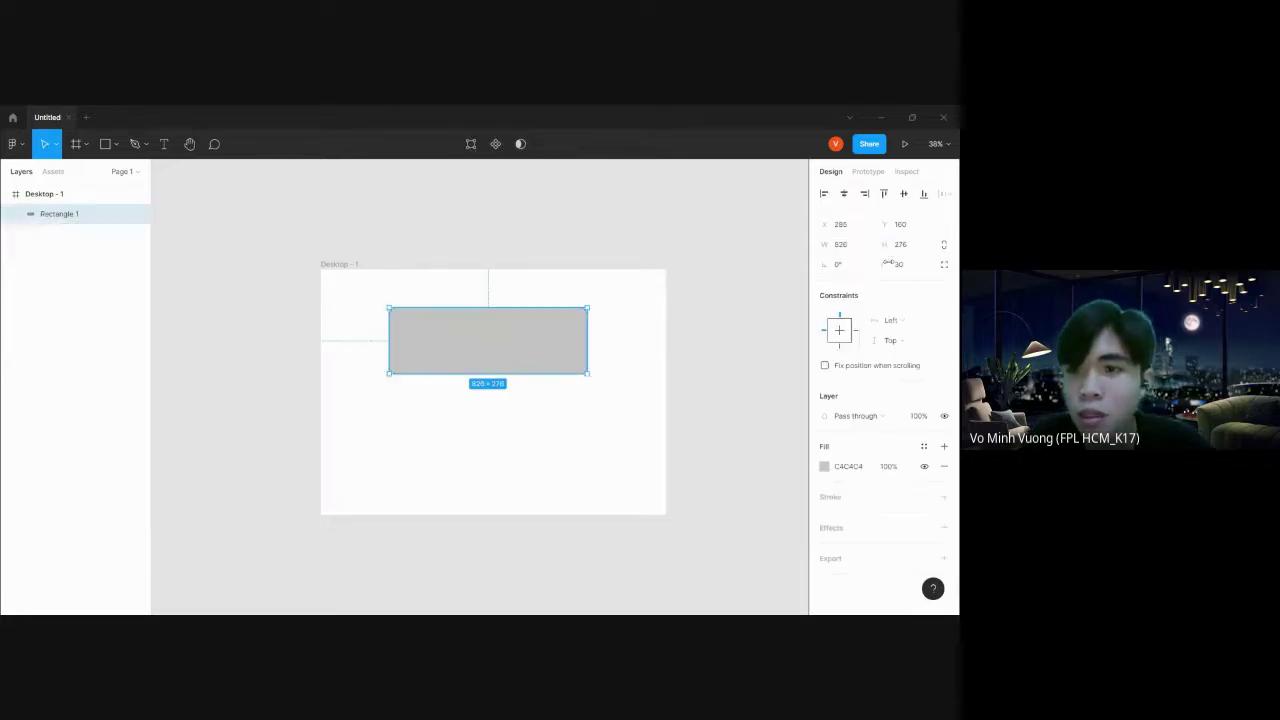
{"action": "left_click", "coordinate": [905, 266]}
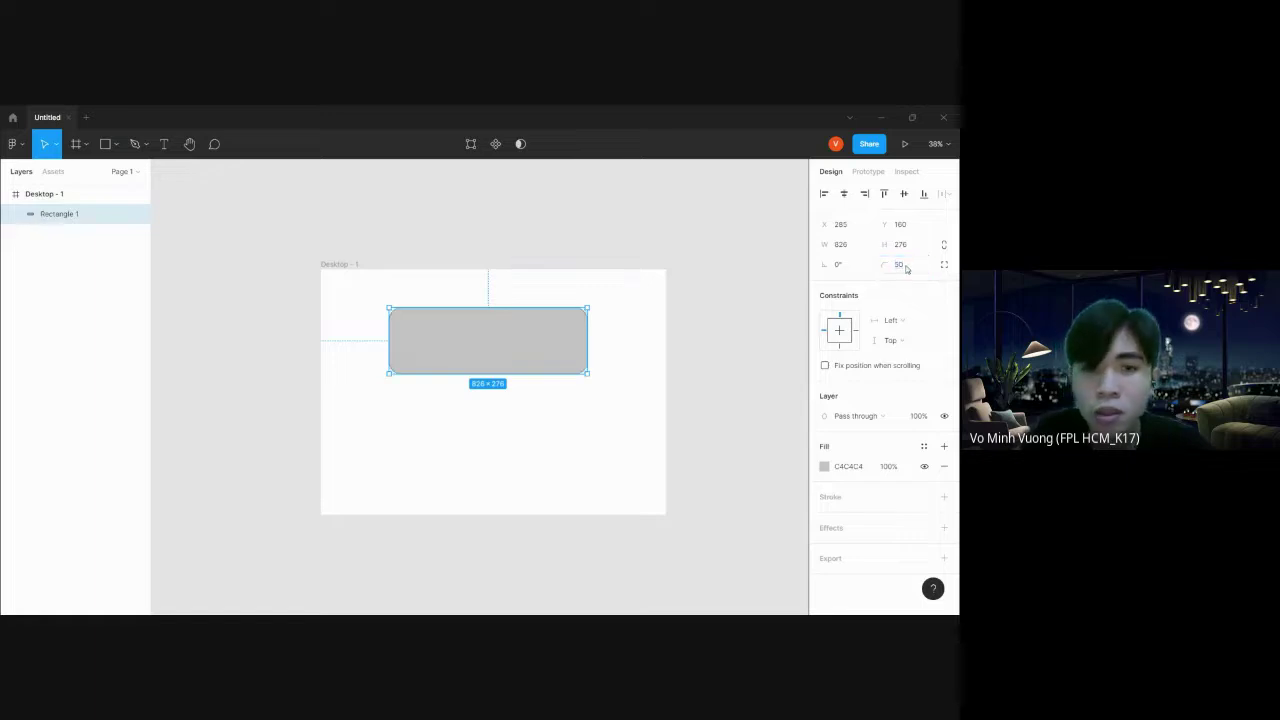
{"action": "left_click", "coordinate": [469, 437]}
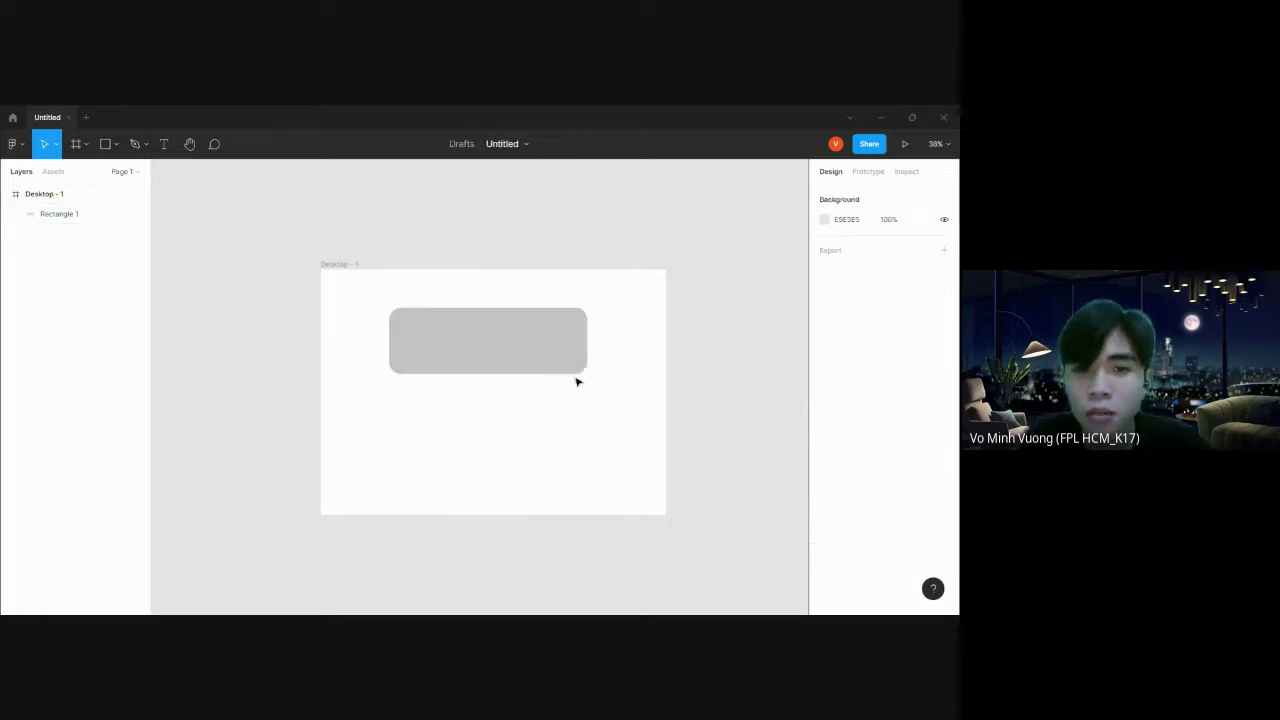
{"action": "left_click", "coordinate": [544, 367]}
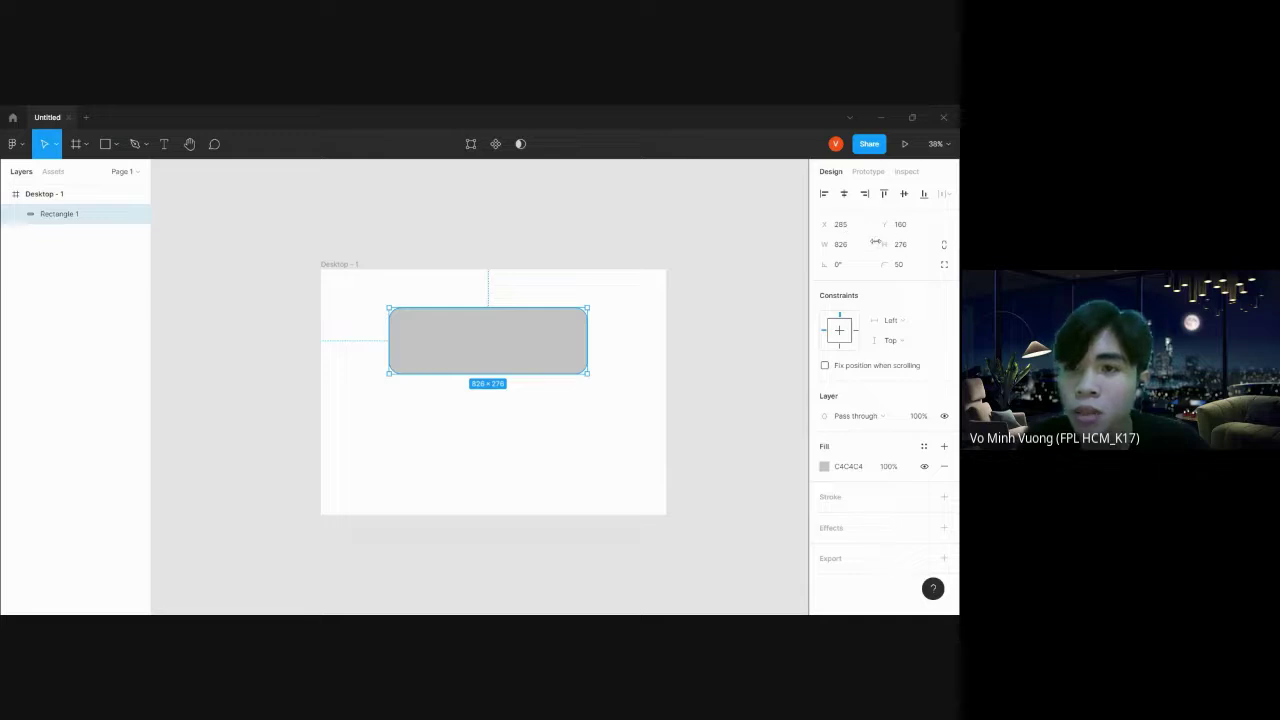
Resize Rectangle 1 to a 690×115 bar with a red FF0303 1-px inside stroke
{"action": "left_click_drag", "start_coordinate": [587, 374], "coordinate": [556, 335]}
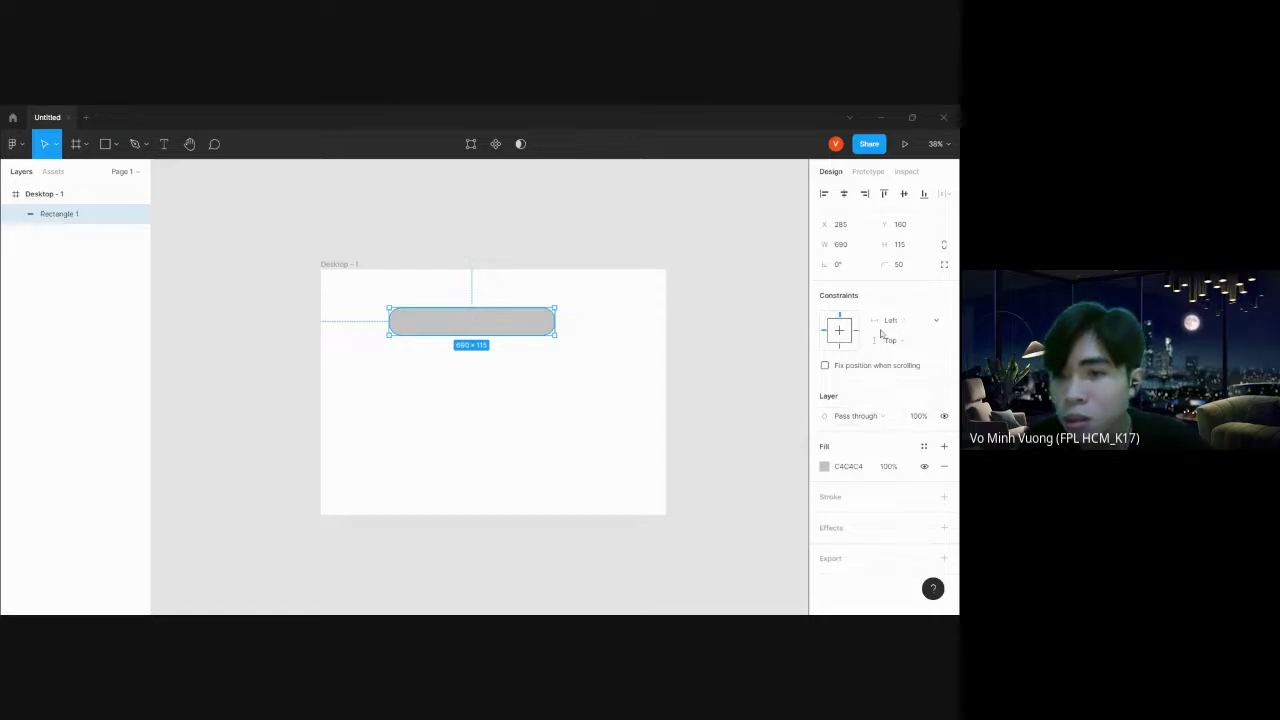
{"action": "left_click", "coordinate": [842, 498]}
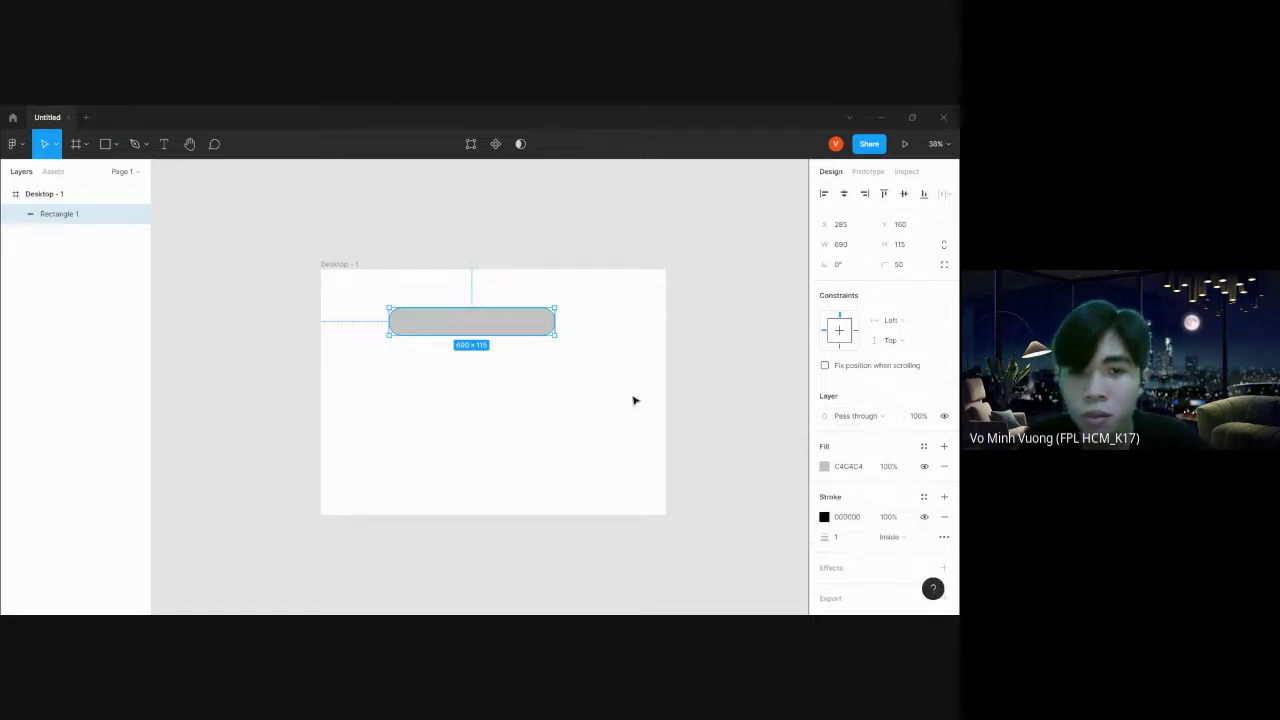
{"action": "left_click", "coordinate": [824, 517]}
{"action": "left_click_drag", "start_coordinate": [745, 391], "coordinate": [746, 313]}
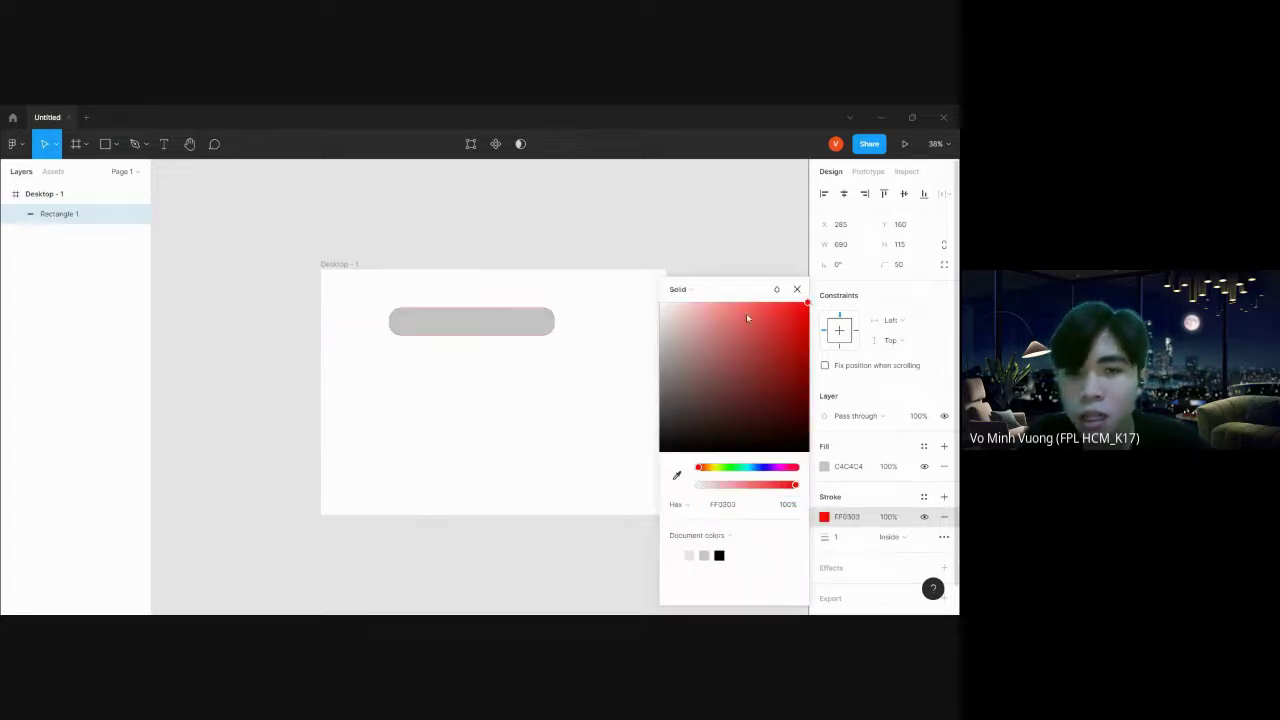
{"action": "left_click", "coordinate": [548, 374]}
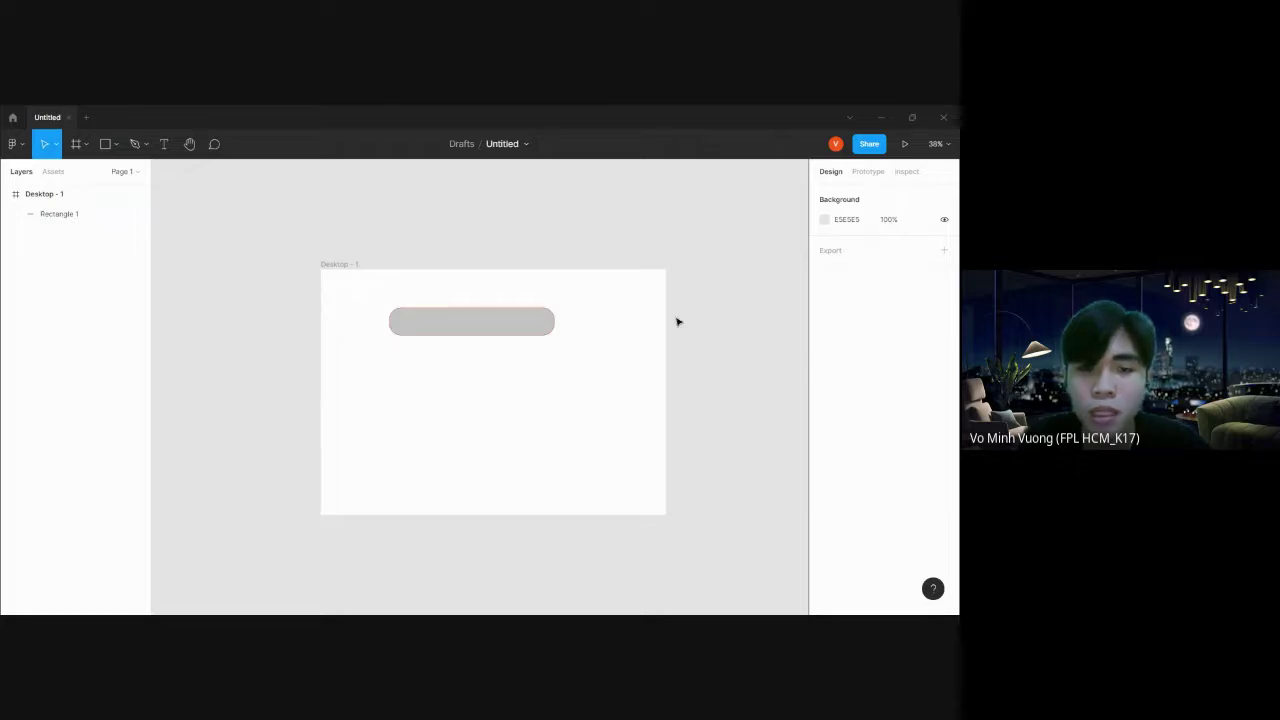
{"action": "left_click", "coordinate": [483, 329]}
{"action": "scroll", "coordinate": [891, 509], "scroll_direction": "down", "scroll_amount": 1}
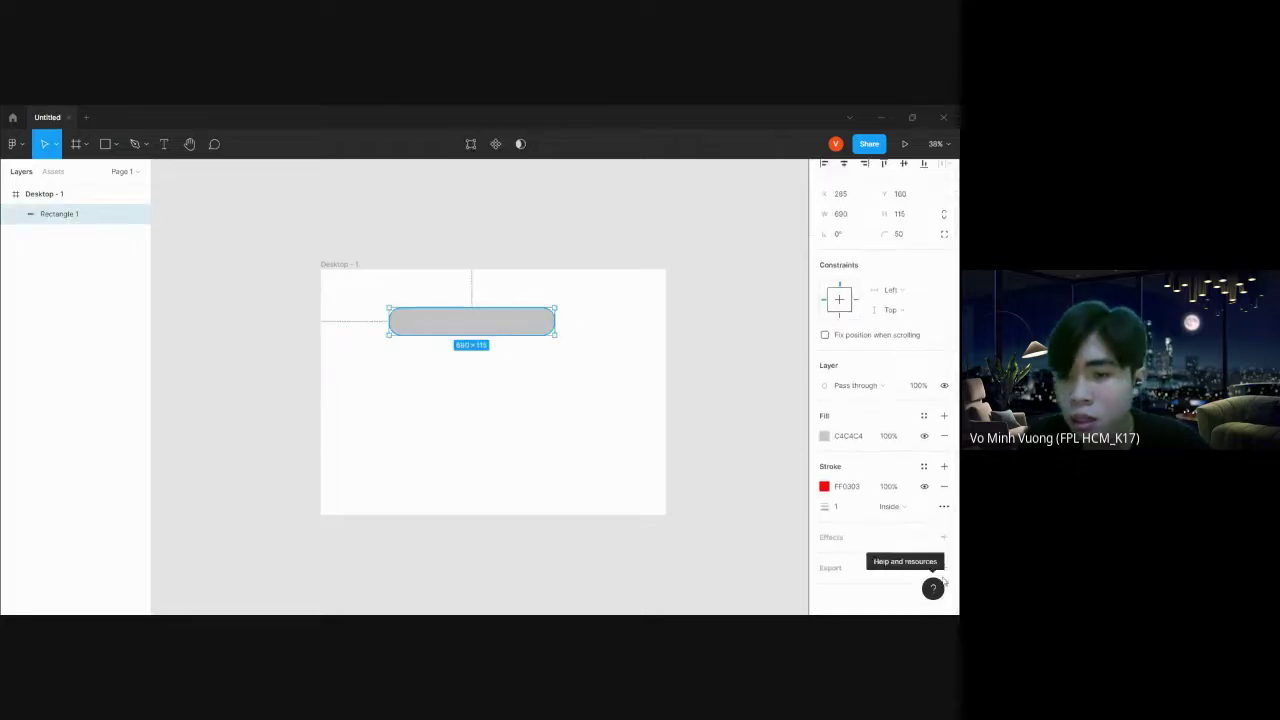
Add a Drop shadow effect to the bar
{"action": "mouse_move", "coordinate": [880, 537]}
{"action": "left_click", "coordinate": [944, 537]}
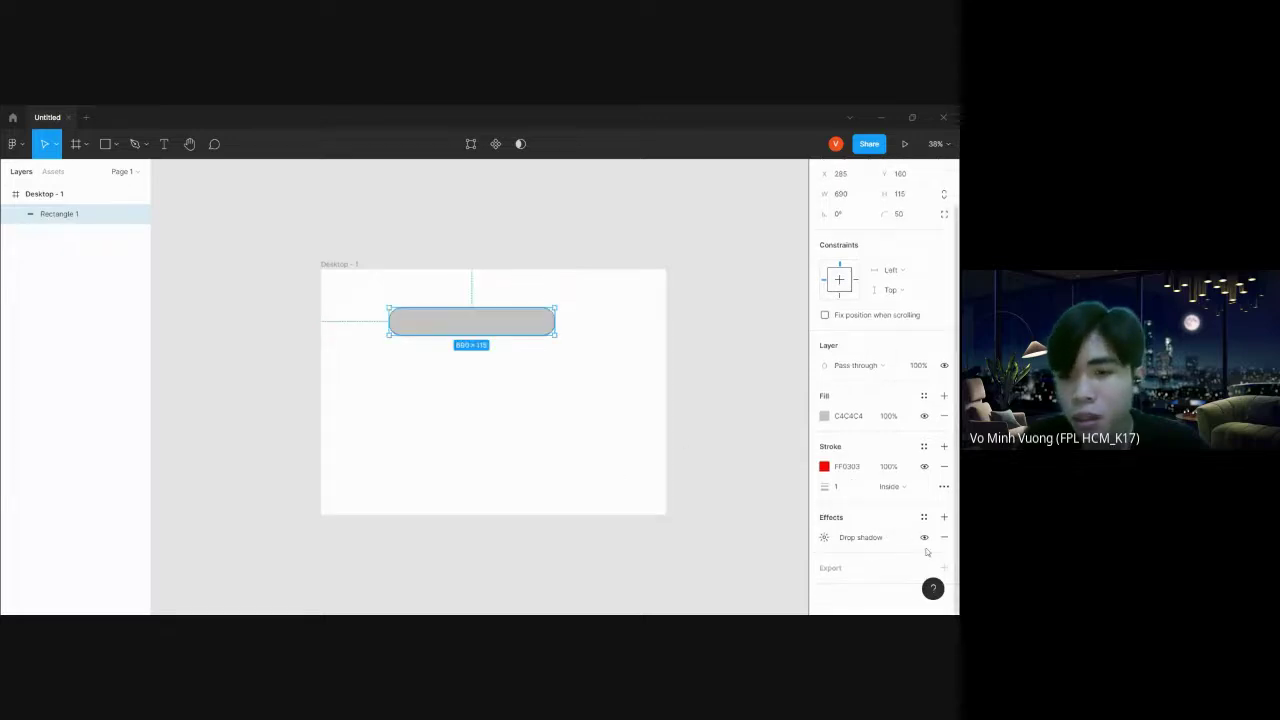
{"action": "left_click", "coordinate": [878, 537]}
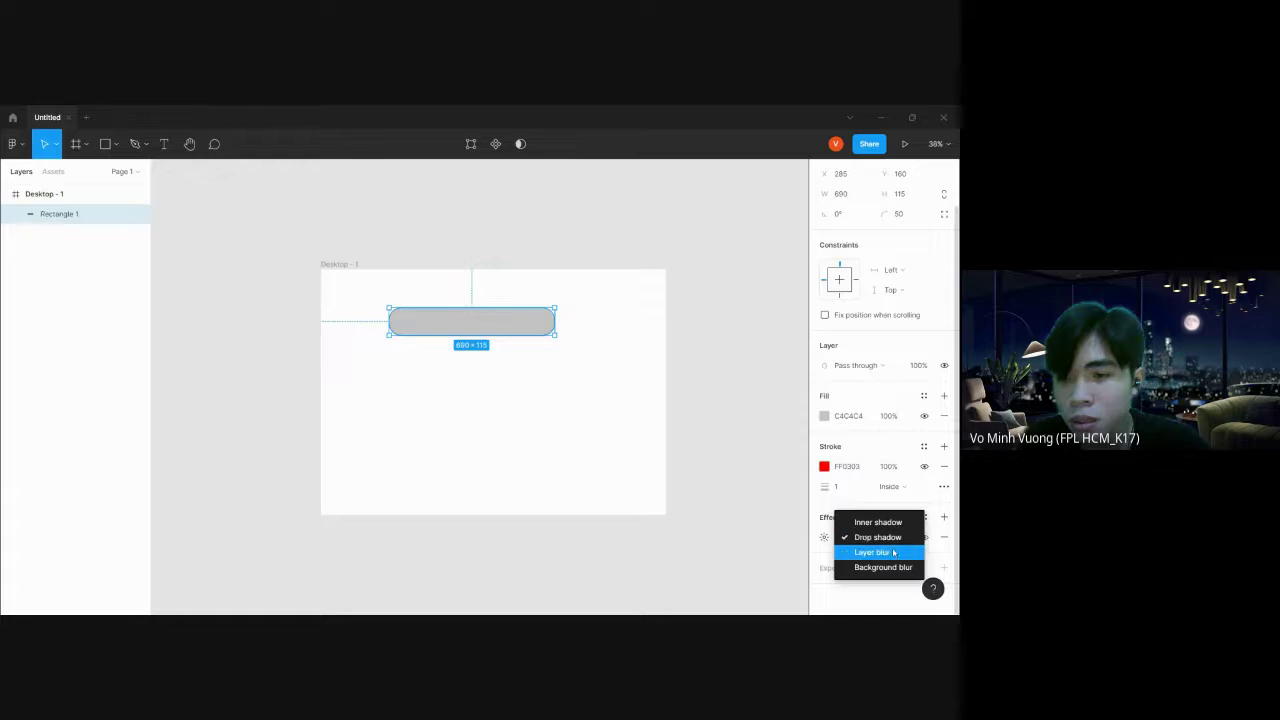
{"action": "left_click", "coordinate": [879, 538]}
{"action": "left_click", "coordinate": [825, 539]}
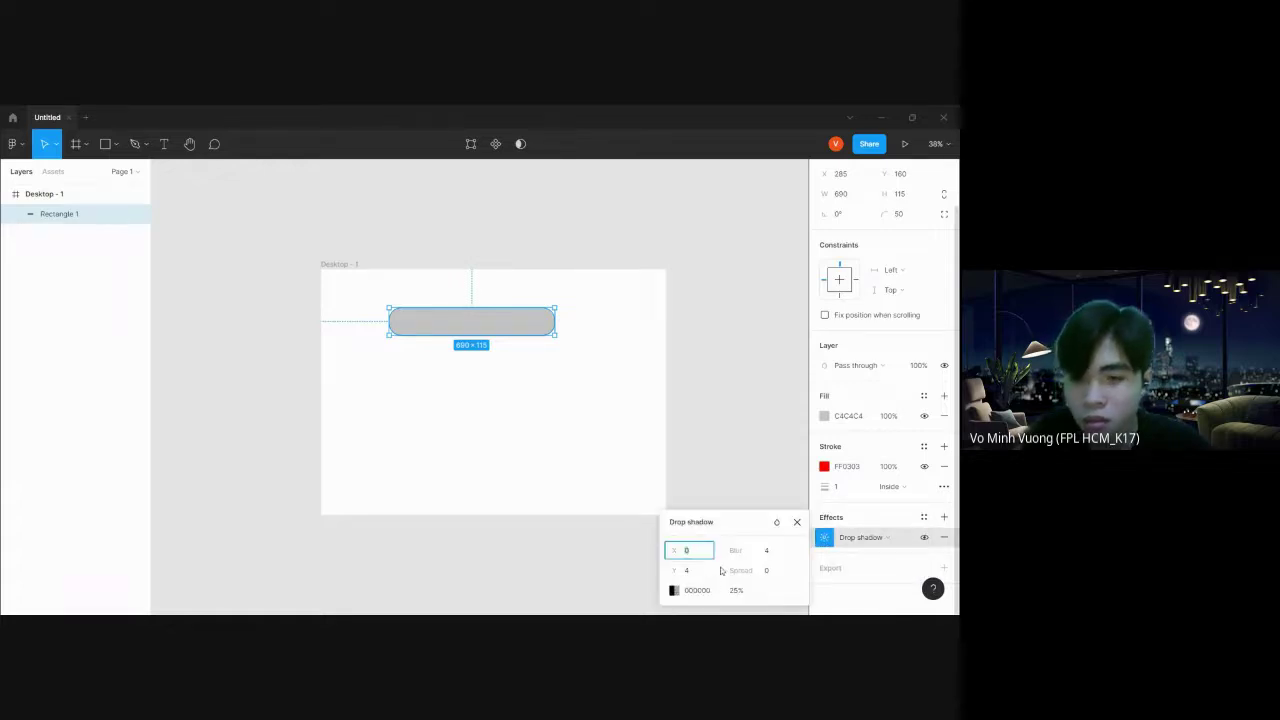
{"action": "type", "text": "10"}
{"action": "left_click", "coordinate": [545, 405]}
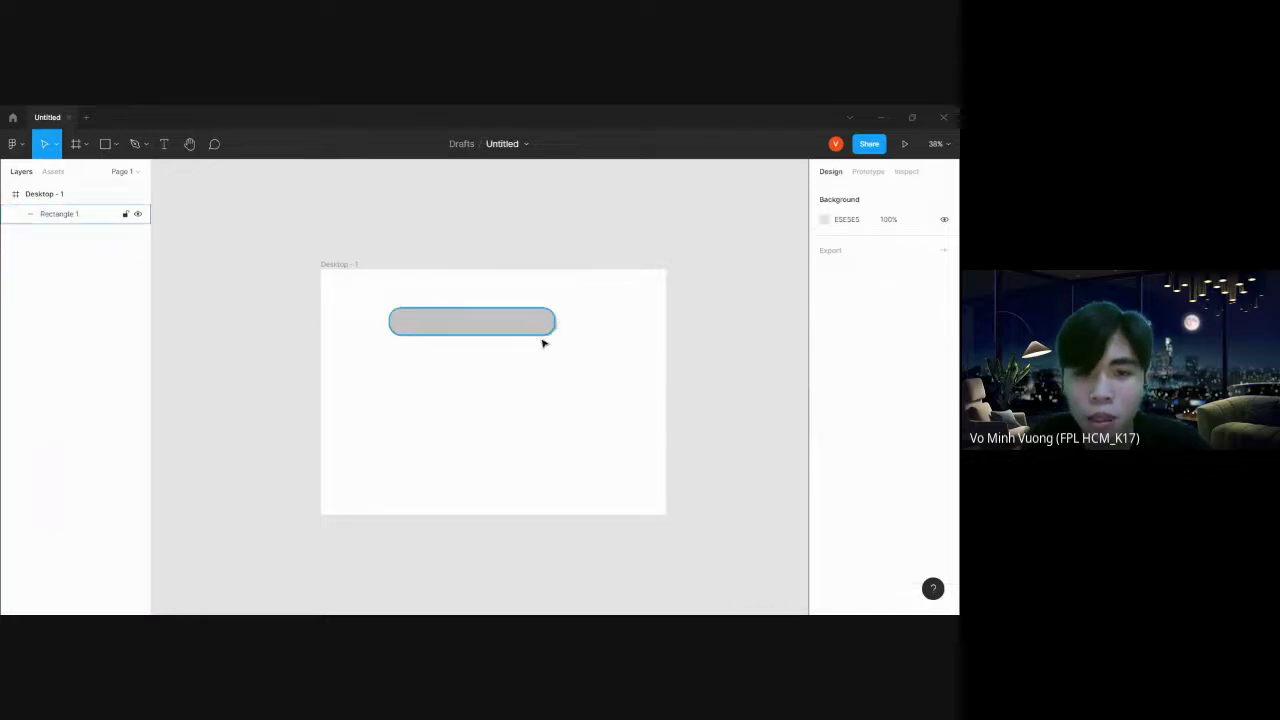
{"action": "left_click", "coordinate": [550, 322]}
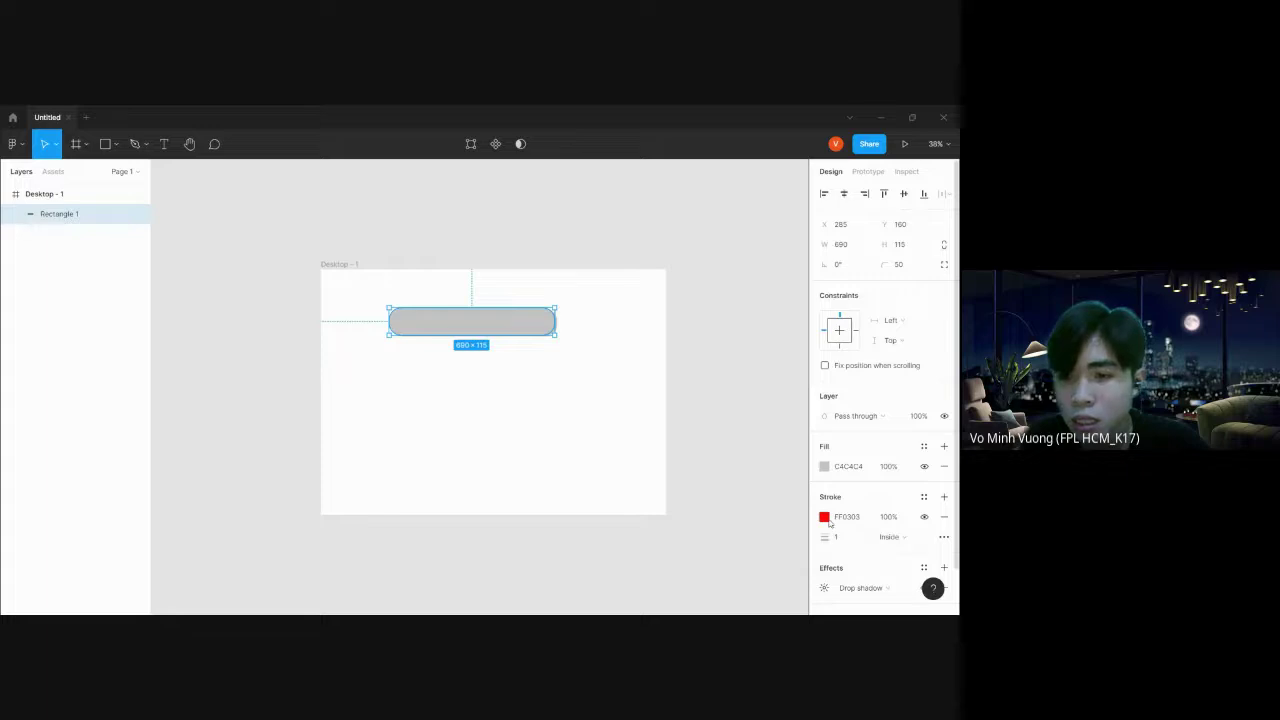
{"action": "scroll", "coordinate": [850, 540], "scroll_direction": "down", "scroll_amount": 1}
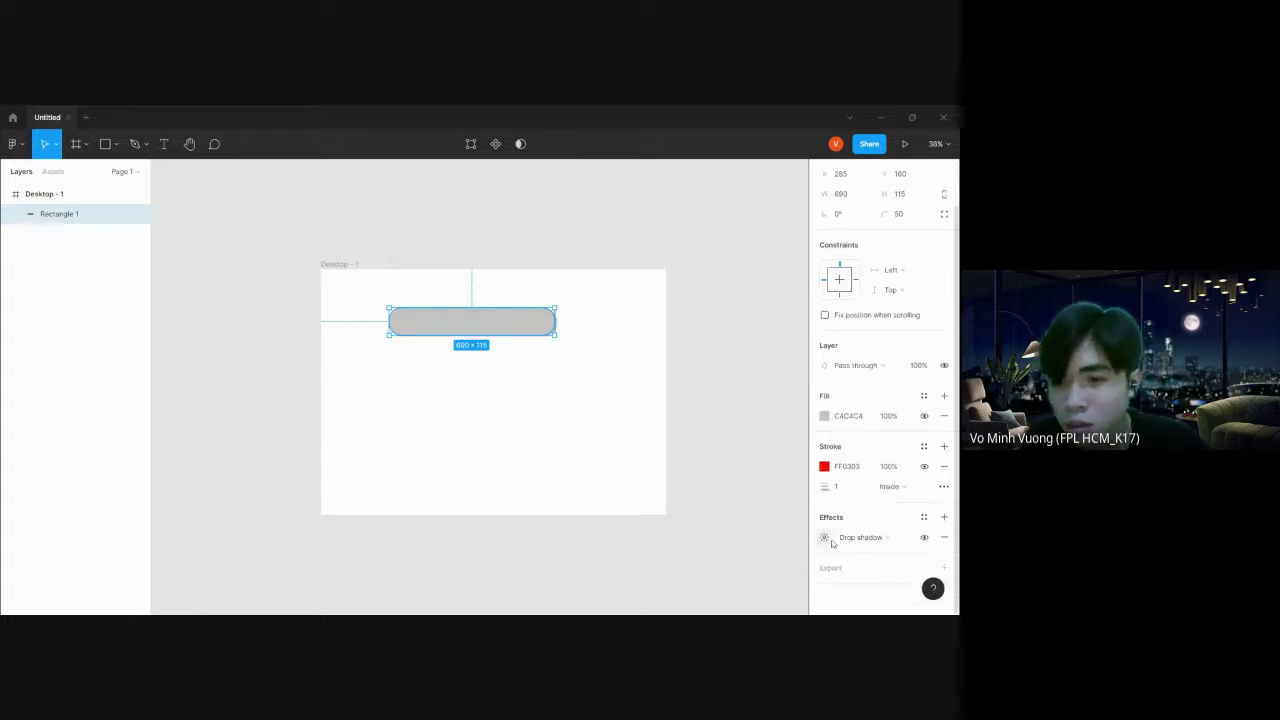
Make the drop shadow red, then delete the bar from the frame
{"action": "left_click", "coordinate": [823, 537]}
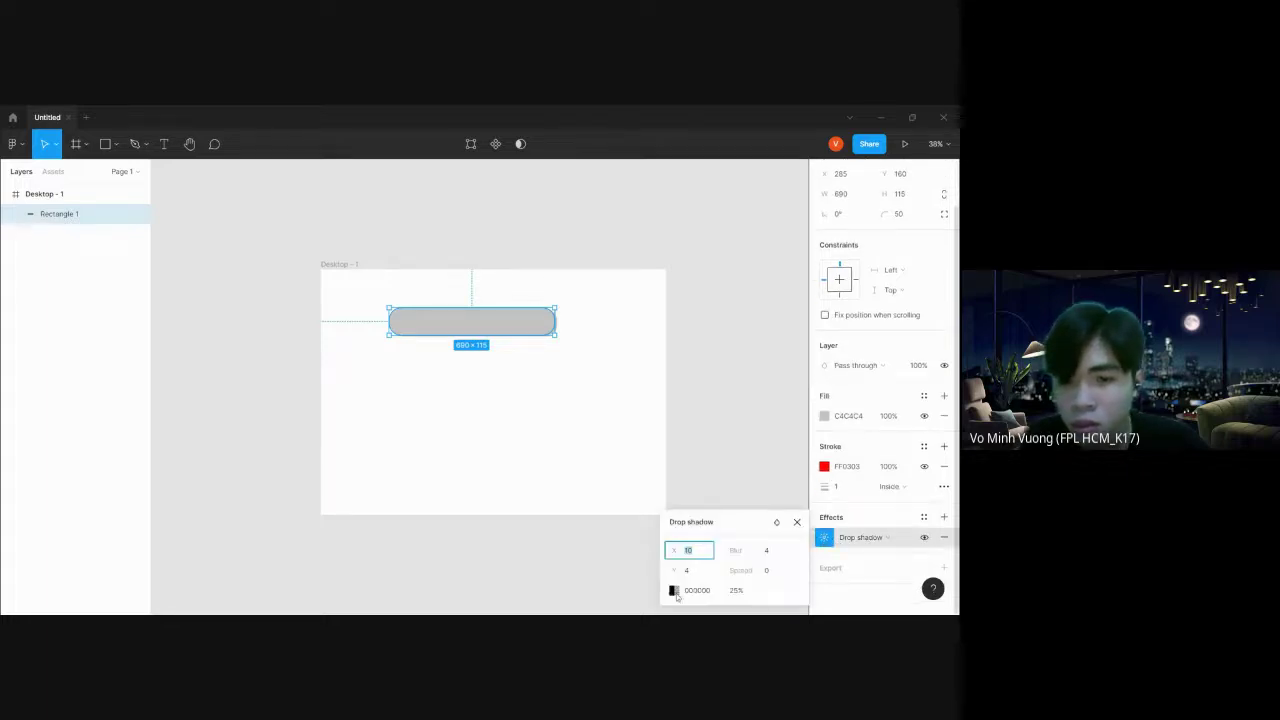
{"action": "left_click", "coordinate": [674, 590]}
{"action": "left_click", "coordinate": [586, 391]}
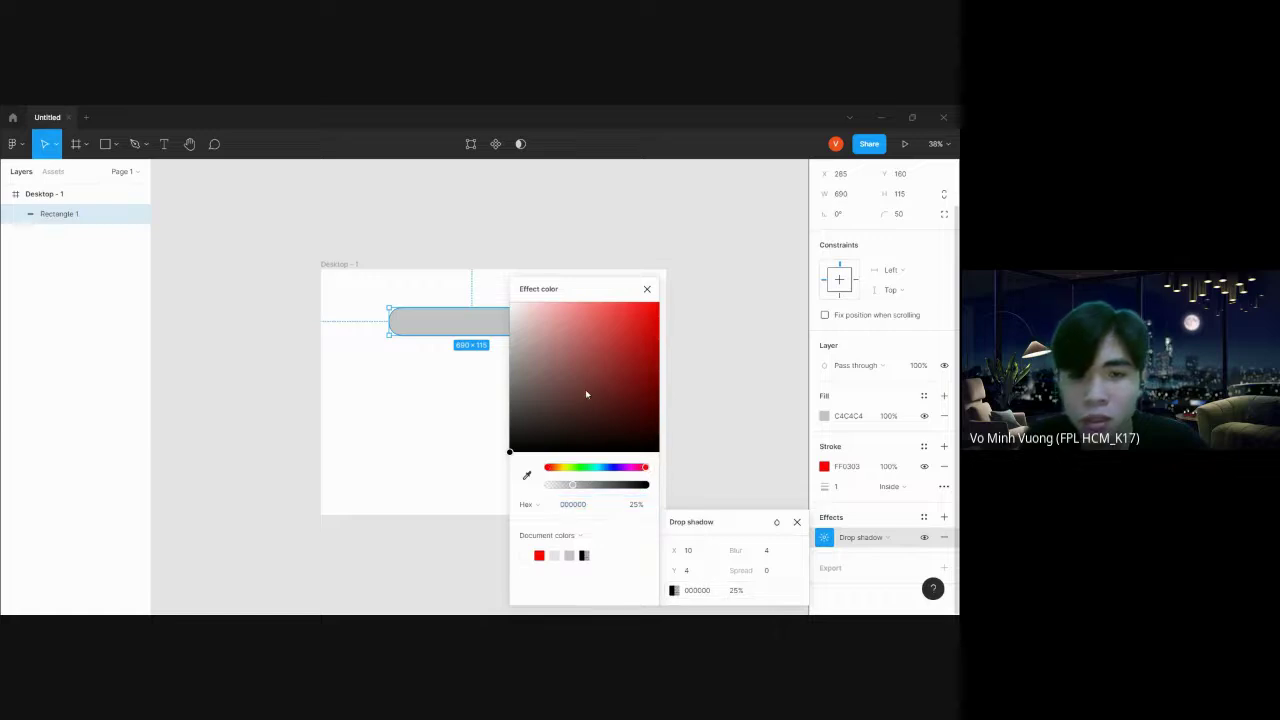
{"action": "left_click", "coordinate": [769, 351]}
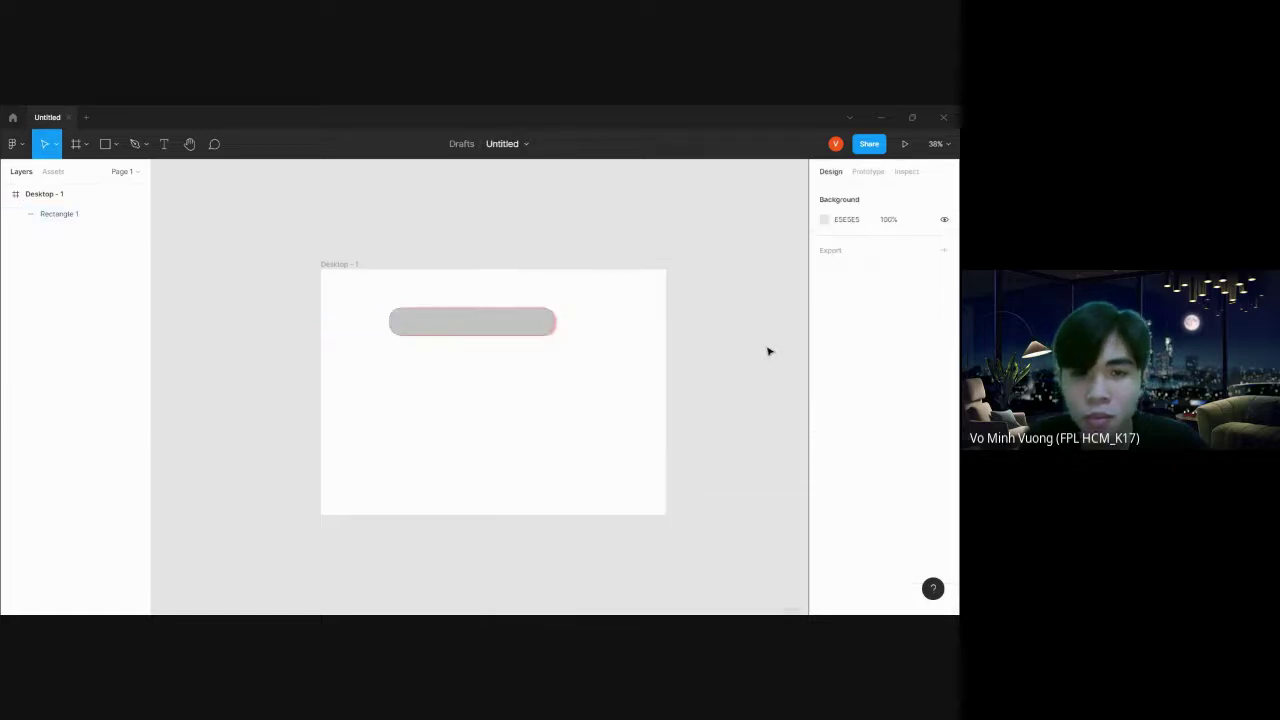
{"action": "left_click", "coordinate": [537, 325]}
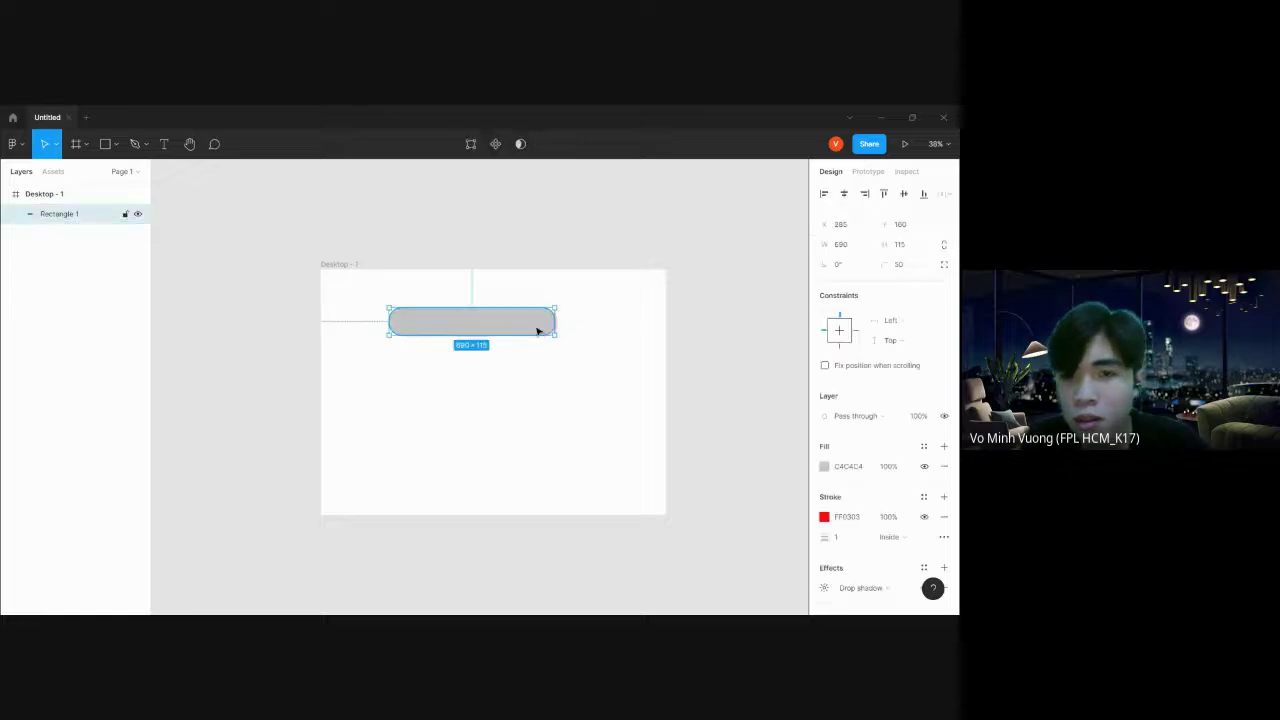
{"action": "scroll", "coordinate": [831, 555], "scroll_direction": "down", "scroll_amount": 1}
{"action": "left_click", "coordinate": [824, 546]}
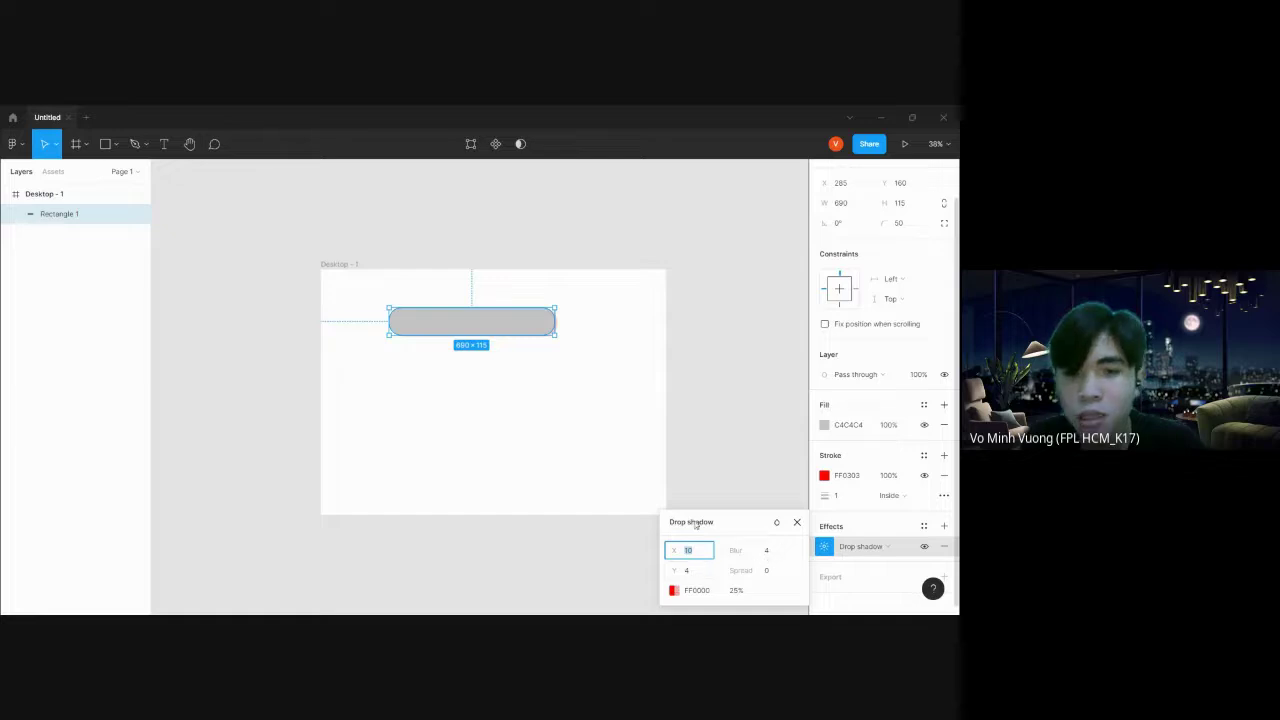
{"action": "left_click", "coordinate": [797, 522]}
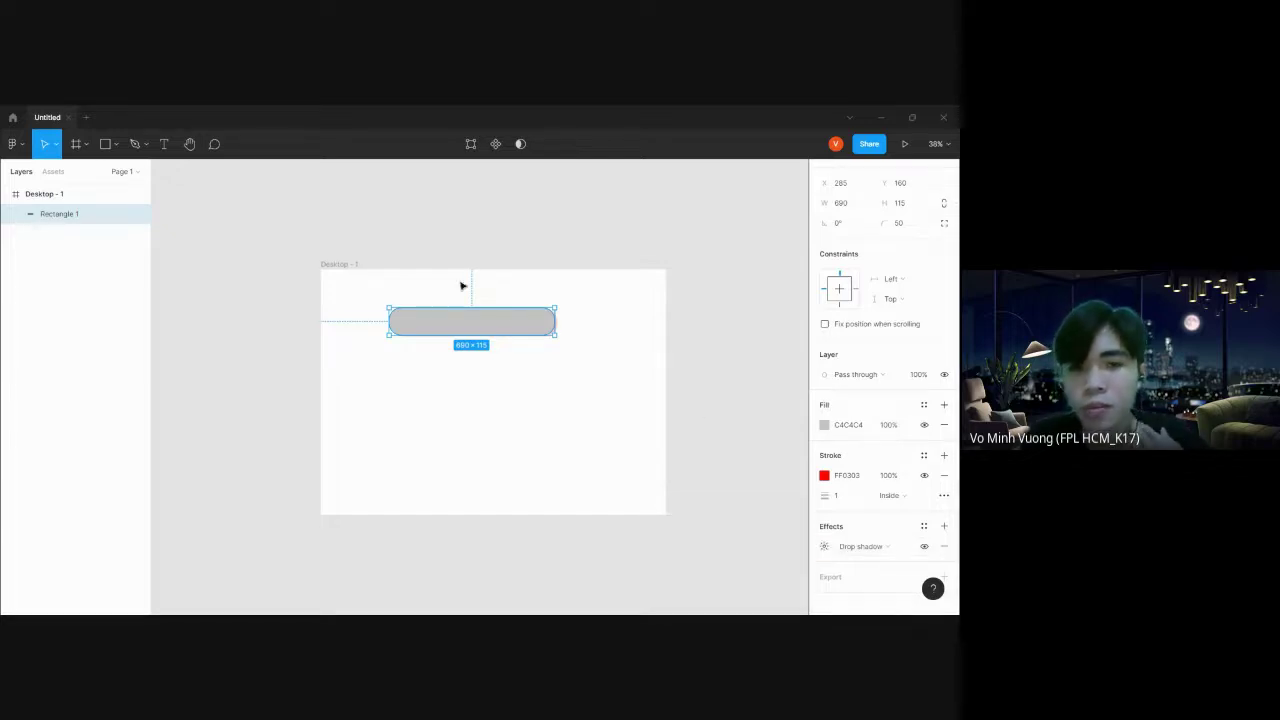
{"action": "mouse_move", "coordinate": [500, 322]}
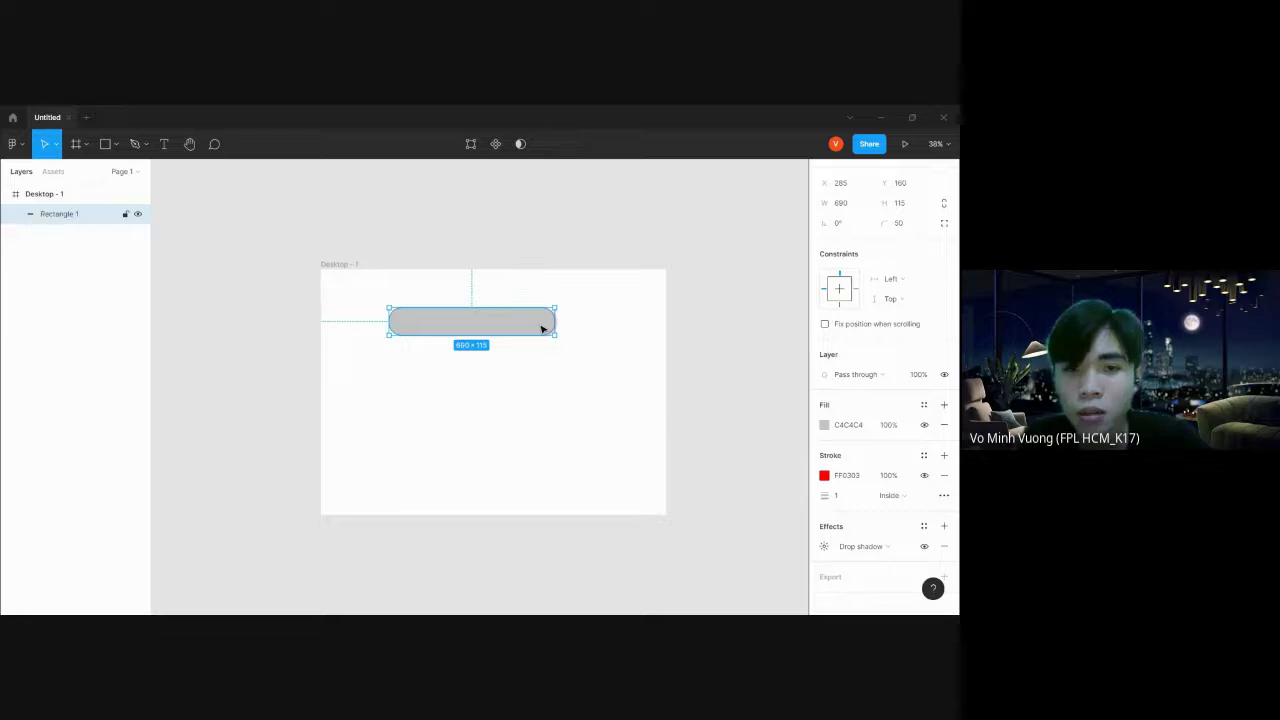
{"action": "key", "text": "Delete"}
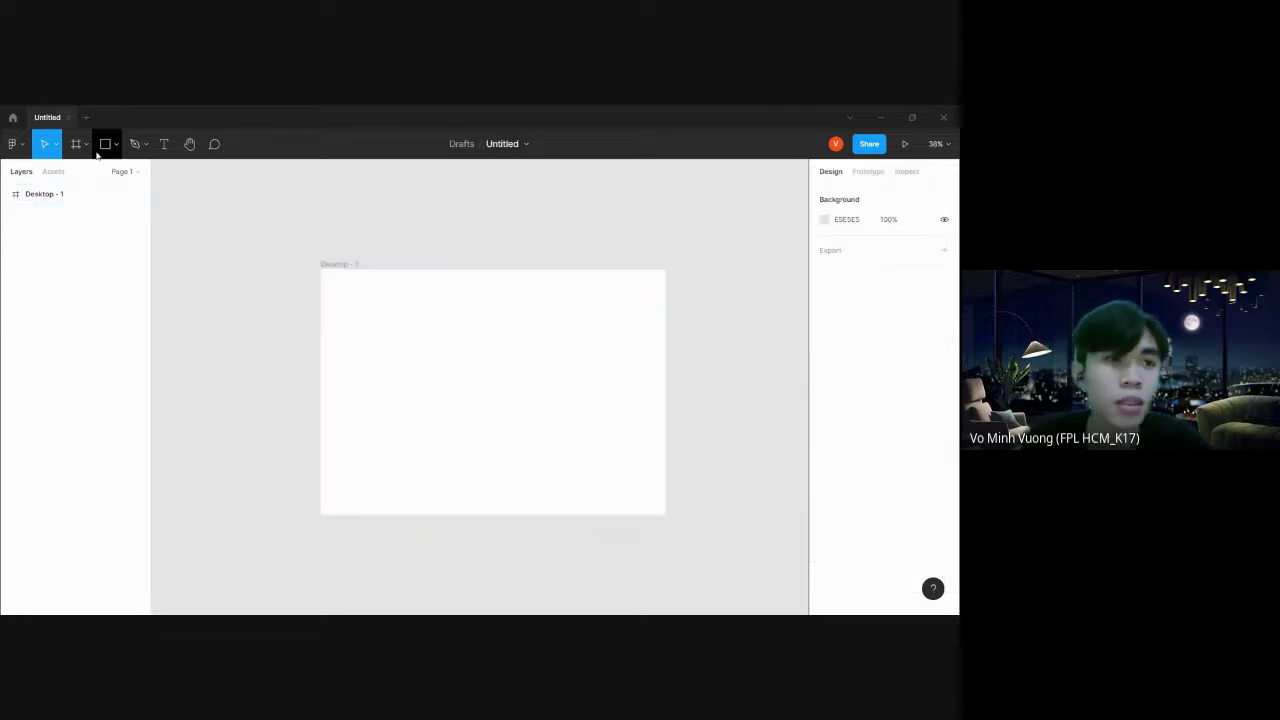
{"action": "left_click", "coordinate": [147, 146]}
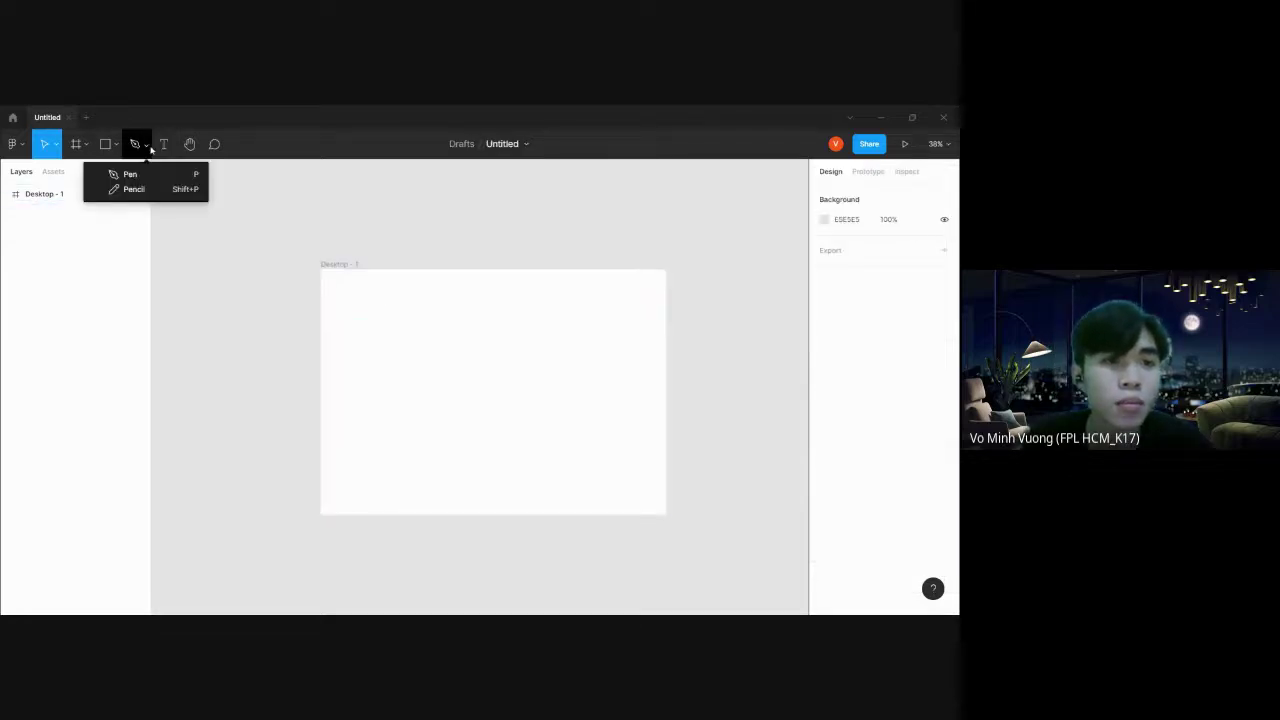
{"action": "left_click", "coordinate": [212, 145]}
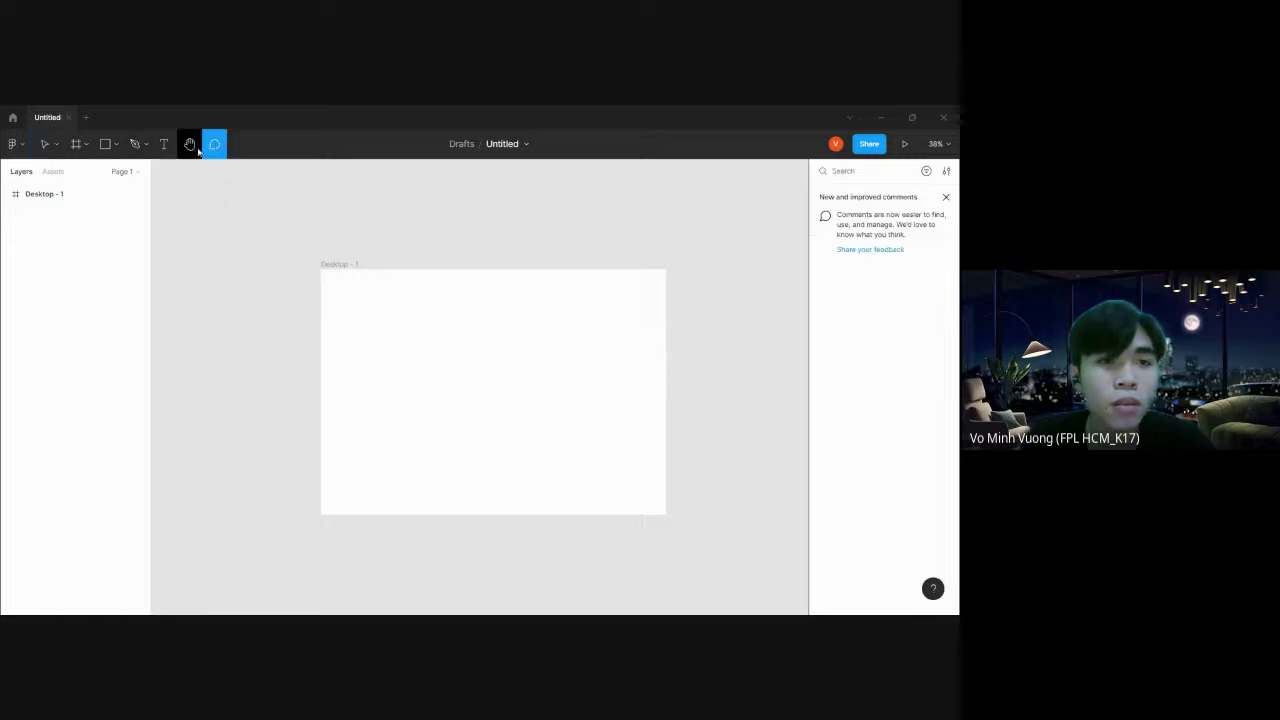
{"action": "left_click", "coordinate": [190, 145]}
{"action": "mouse_move", "coordinate": [357, 237]}
{"action": "left_mouse_down"}
{"action": "mouse_move", "coordinate": [385, 230]}
{"action": "mouse_move", "coordinate": [364, 267]}
{"action": "left_mouse_up"}
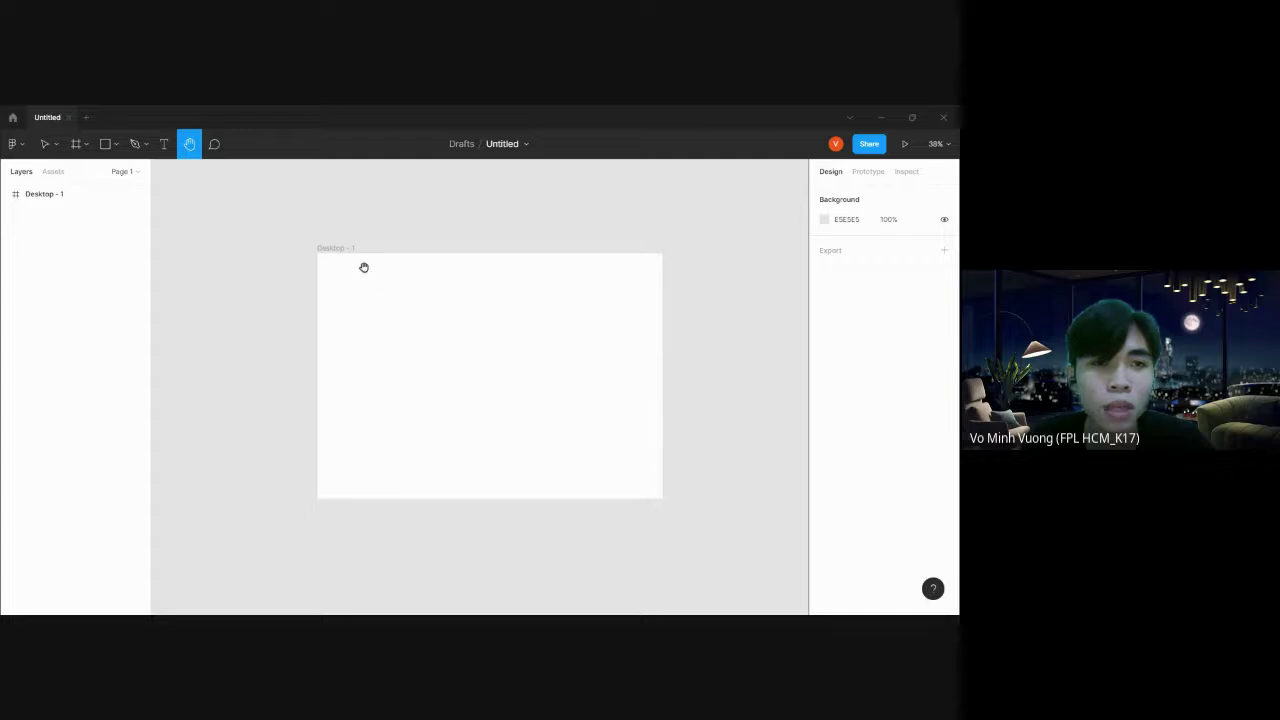
{"action": "left_click", "coordinate": [214, 145]}
{"action": "left_click_drag", "start_coordinate": [453, 343], "coordinate": [580, 294]}
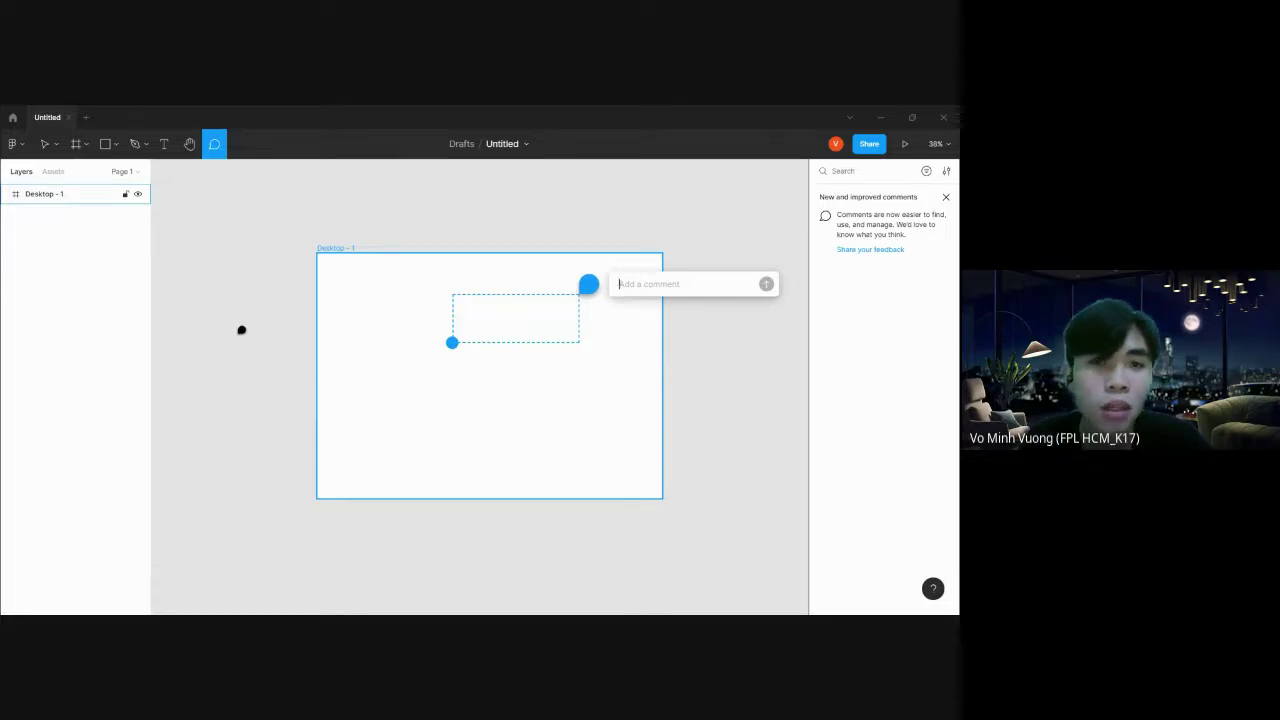
{"action": "key", "text": "Escape"}
{"action": "left_click", "coordinate": [110, 147]}
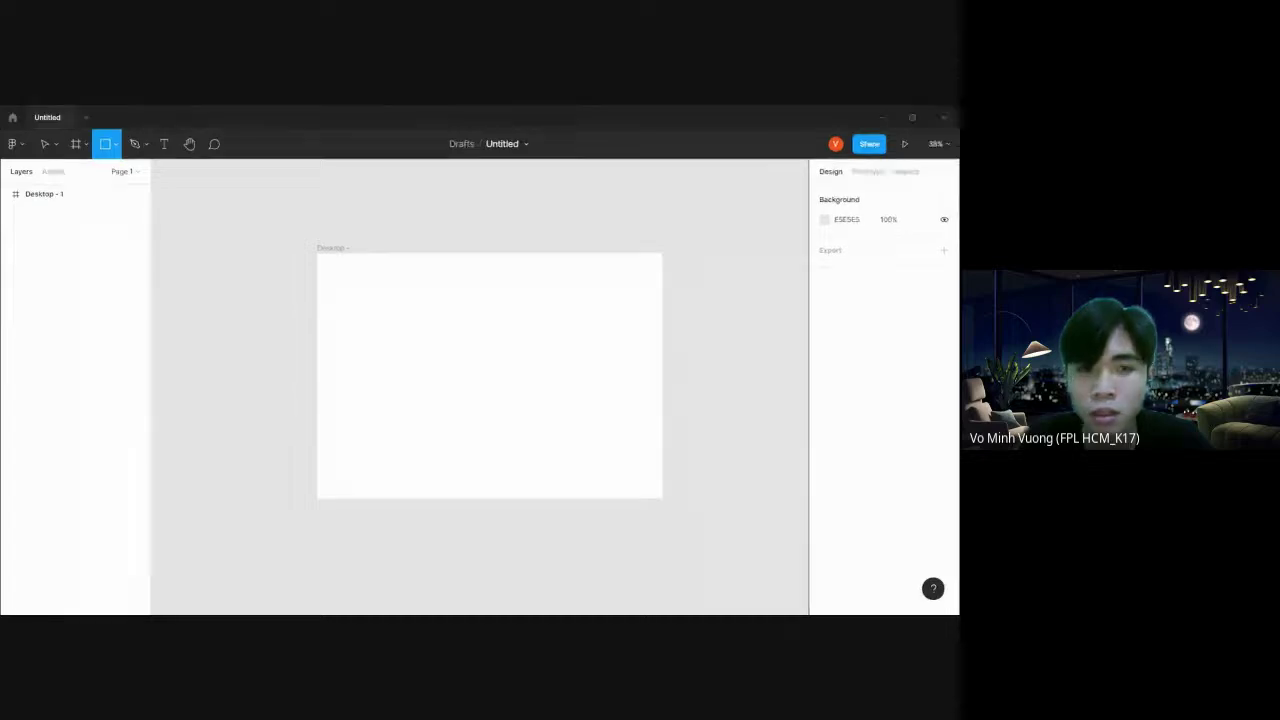
Browse the Move, Frame and shape tool dropdowns in the toolbar
{"action": "left_click", "coordinate": [82, 150]}
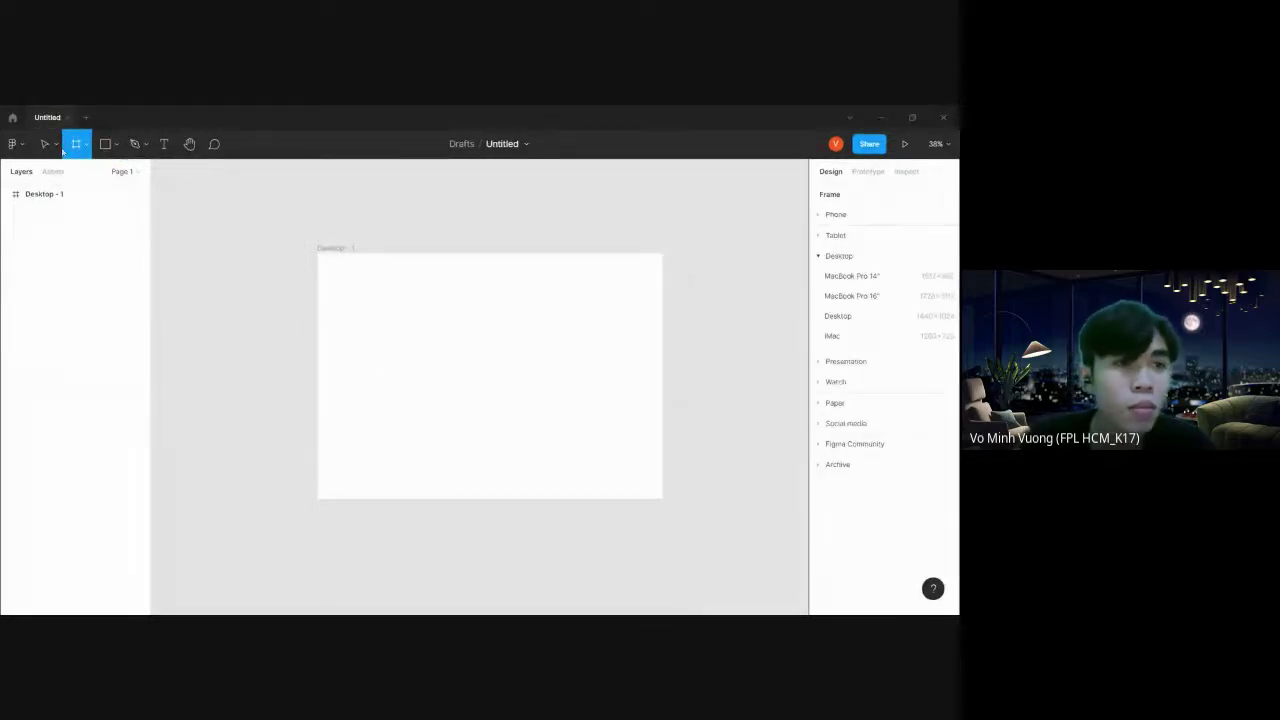
{"action": "left_click", "coordinate": [56, 145]}
{"action": "left_click", "coordinate": [85, 147]}
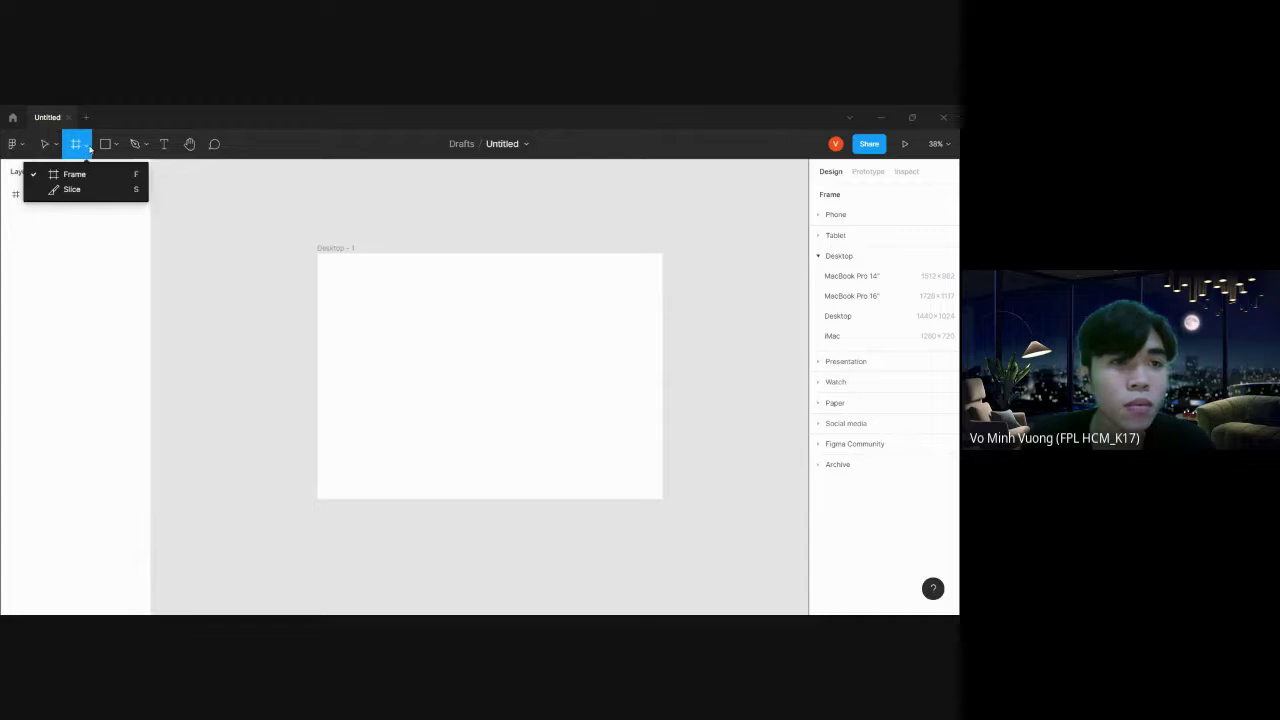
{"action": "left_click", "coordinate": [116, 147]}
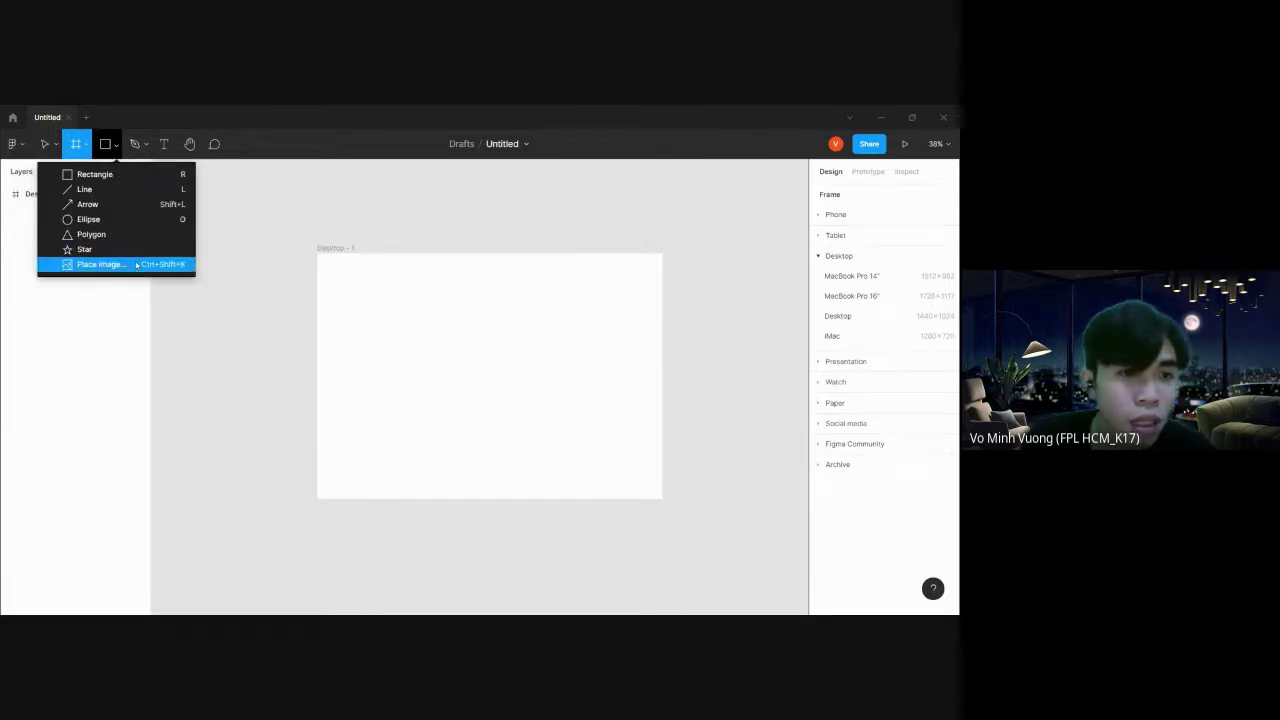
Add a 100×100 test Frame 1 beside Desktop - 1, then delete it
{"action": "left_click", "coordinate": [258, 302]}
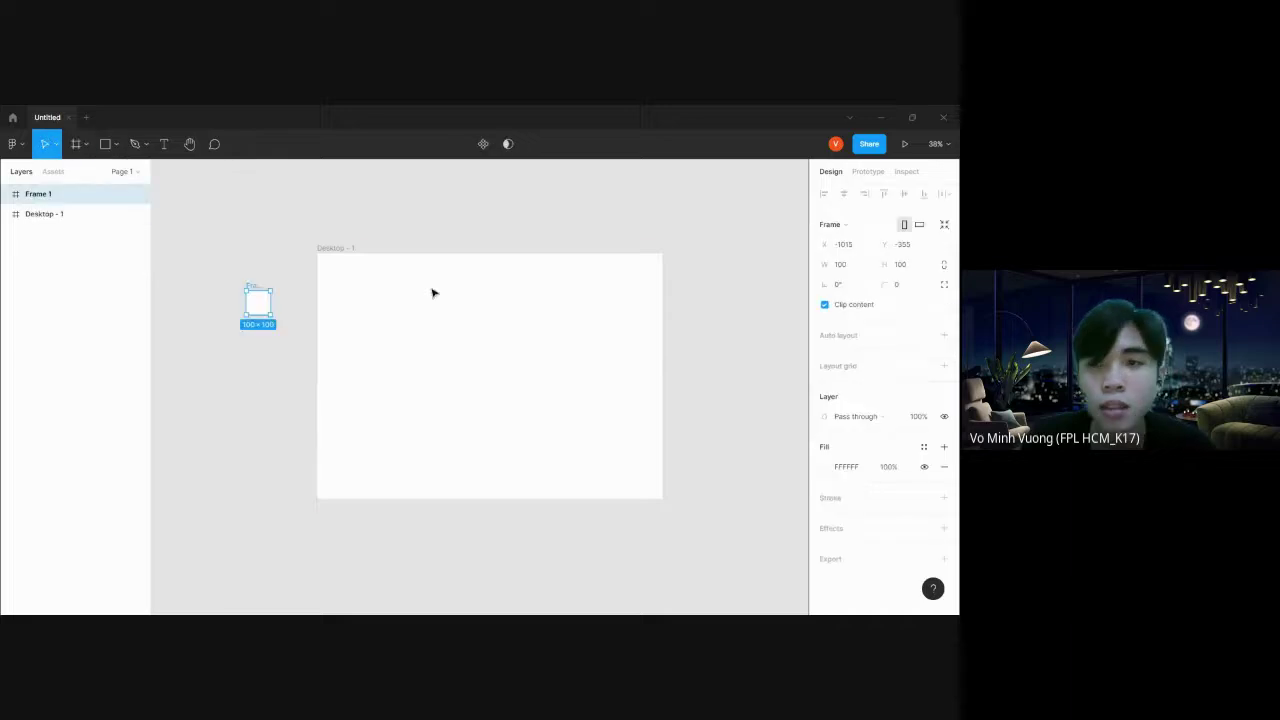
{"action": "left_click", "coordinate": [105, 144]}
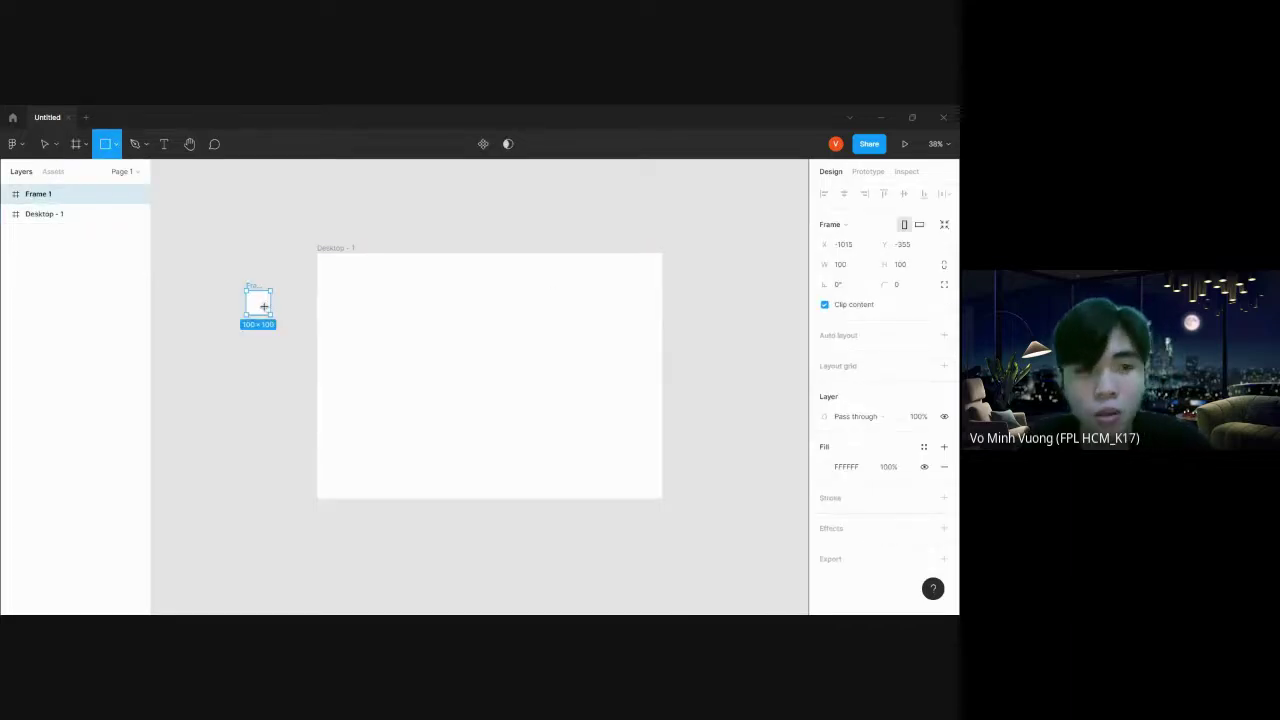
{"action": "key", "text": "Escape"}
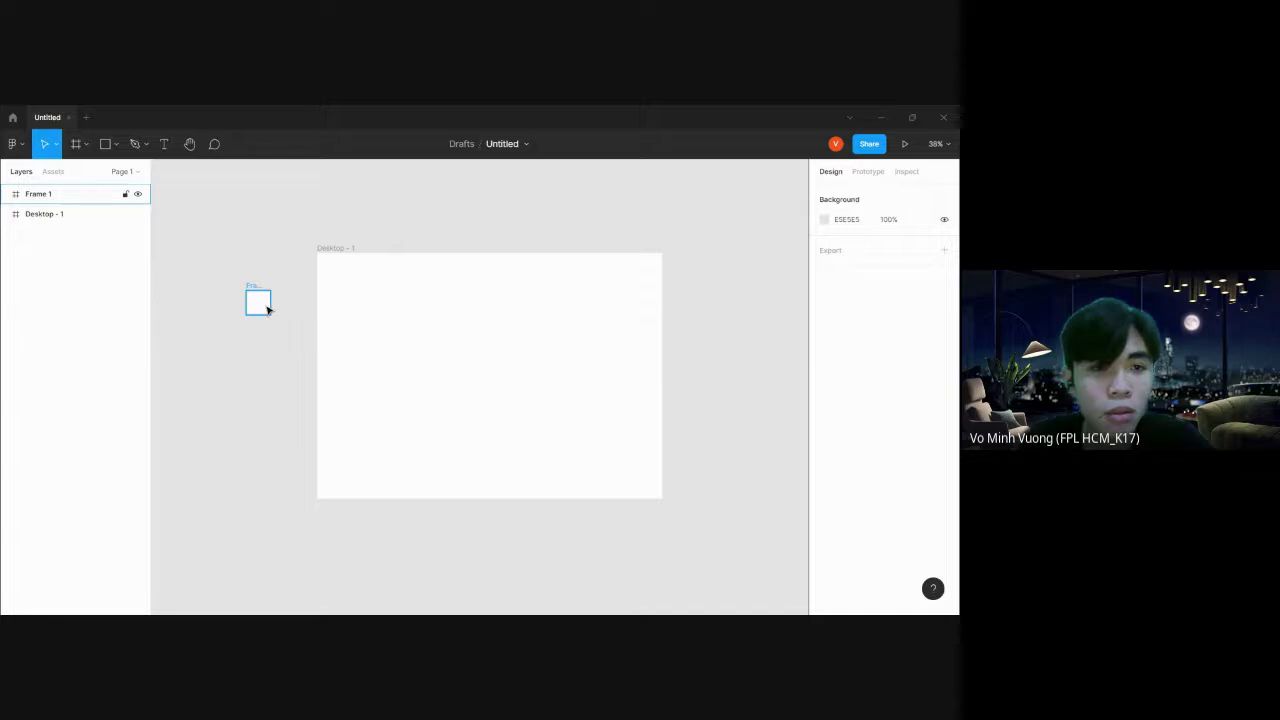
{"action": "left_click", "coordinate": [262, 306]}
{"action": "key", "text": "Delete"}
{"action": "left_click", "coordinate": [115, 144]}
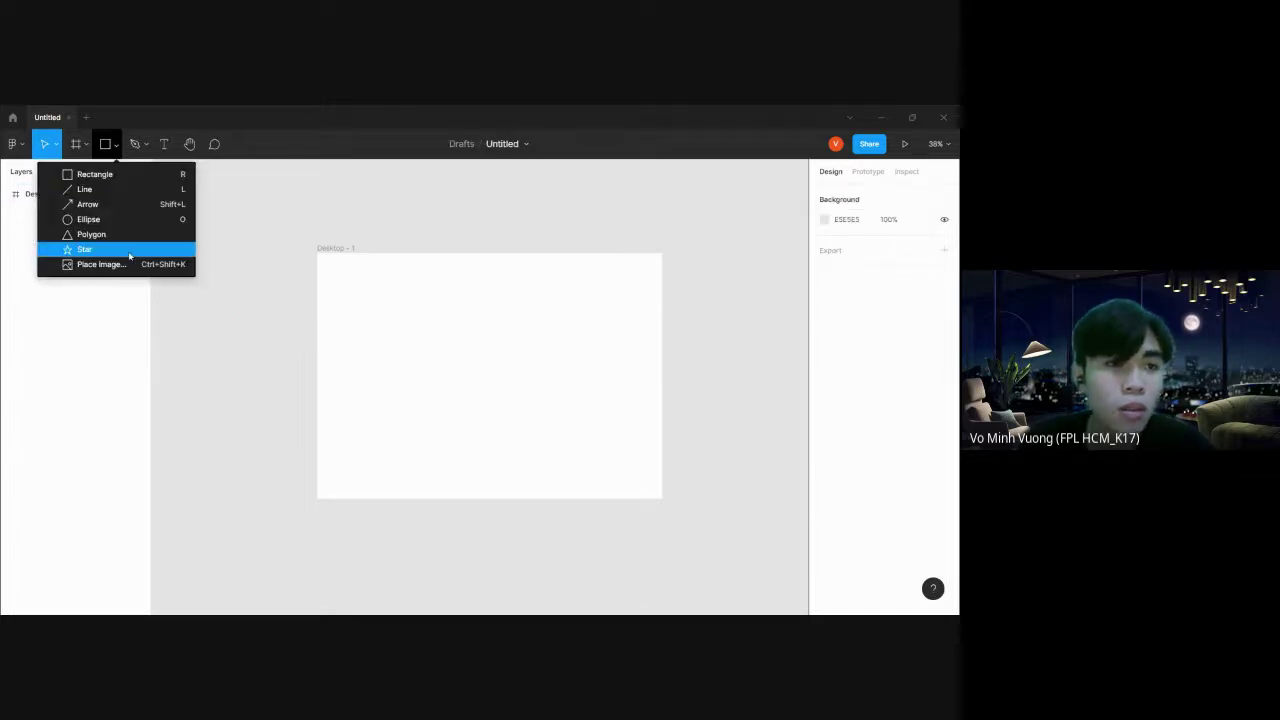
{"action": "left_click", "coordinate": [110, 265]}
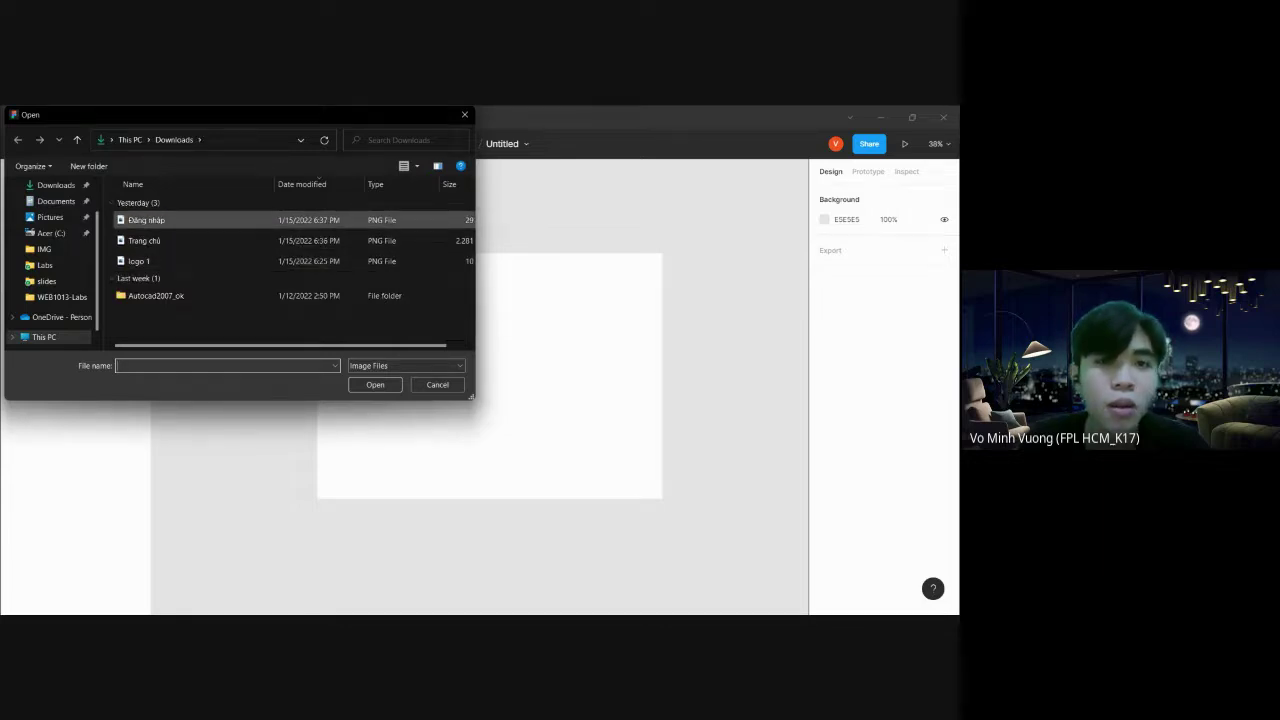
{"action": "left_click", "coordinate": [464, 114]}
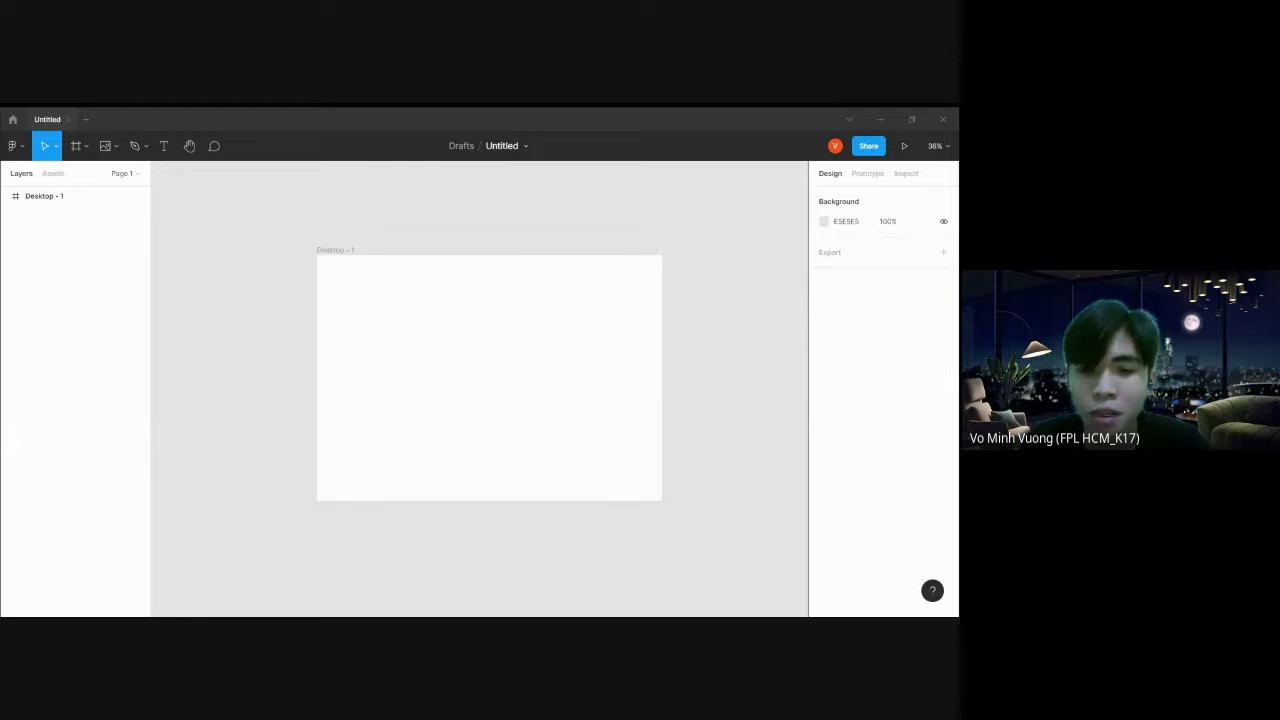
{"action": "left_click", "coordinate": [409, 369]}
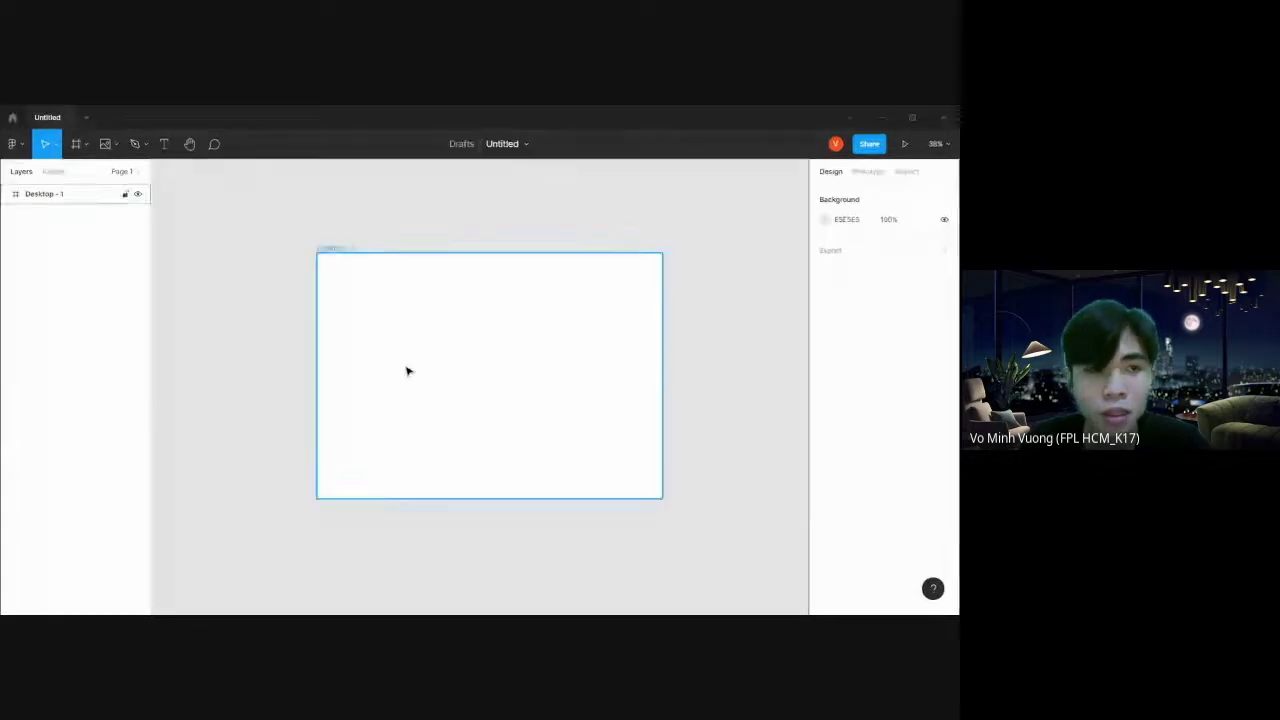
{"action": "left_click", "coordinate": [677, 346]}
{"action": "scroll", "coordinate": [680, 347], "scroll_direction": "right", "scroll_amount": 1}
{"action": "scroll", "coordinate": [690, 349], "scroll_direction": "right", "scroll_amount": 1}
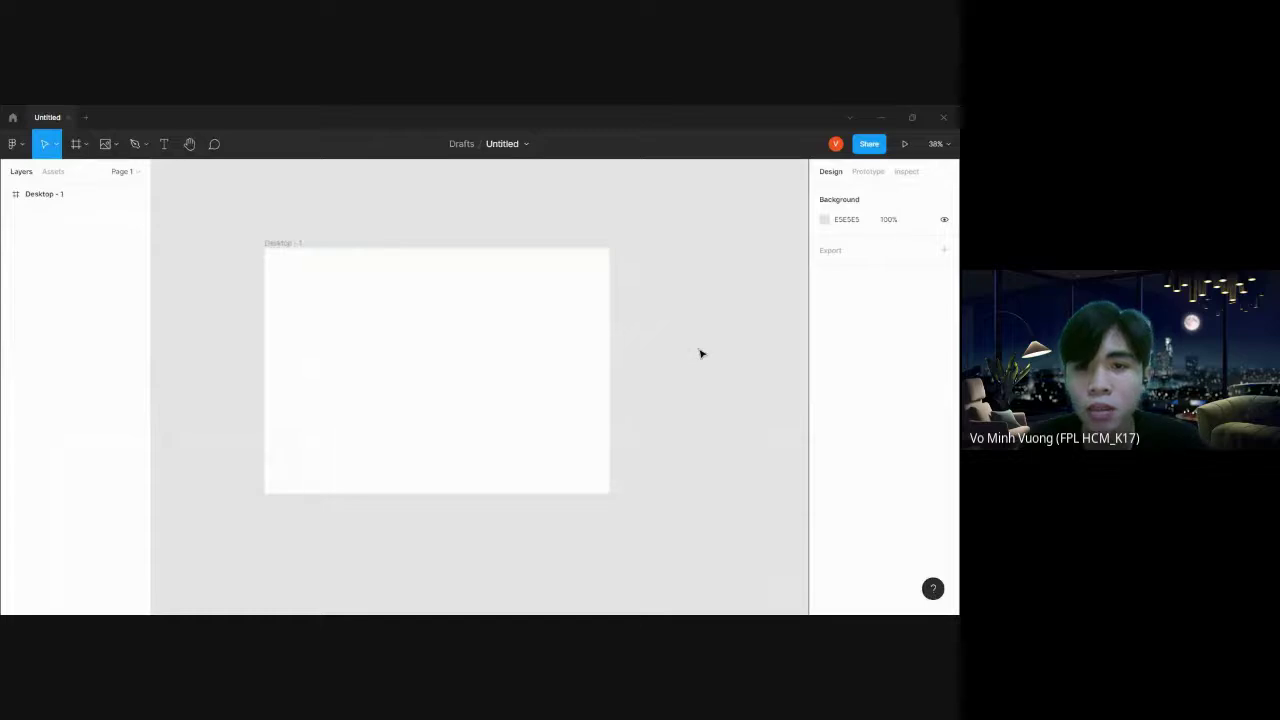
{"action": "right_click", "coordinate": [690, 324]}
{"action": "left_click", "coordinate": [659, 372]}
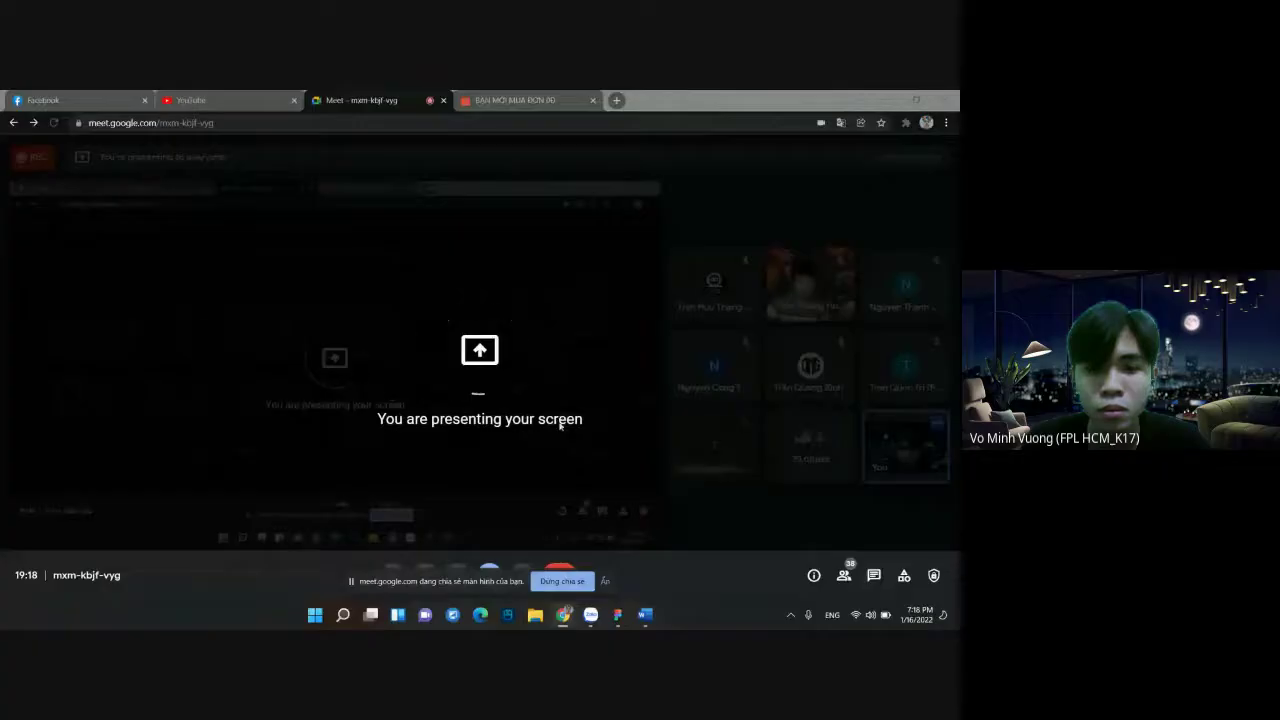
{"action": "mouse_move", "coordinate": [618, 614]}
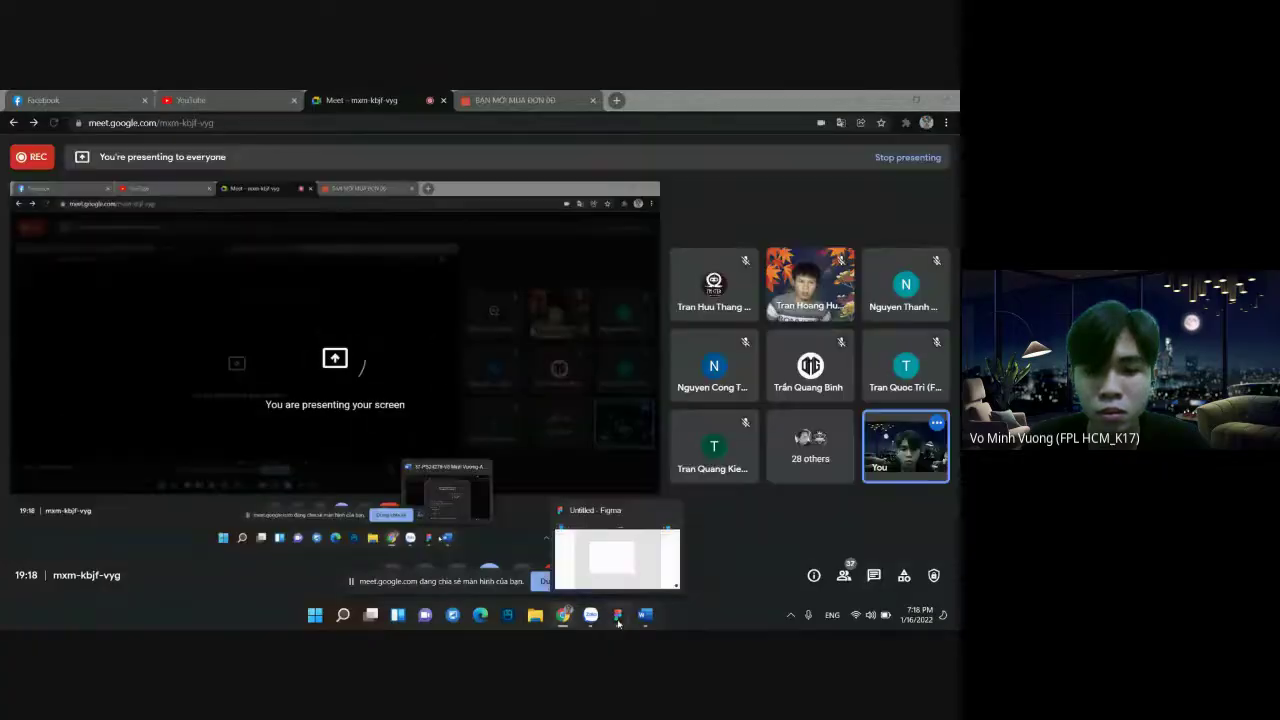
{"action": "left_click", "coordinate": [628, 555]}
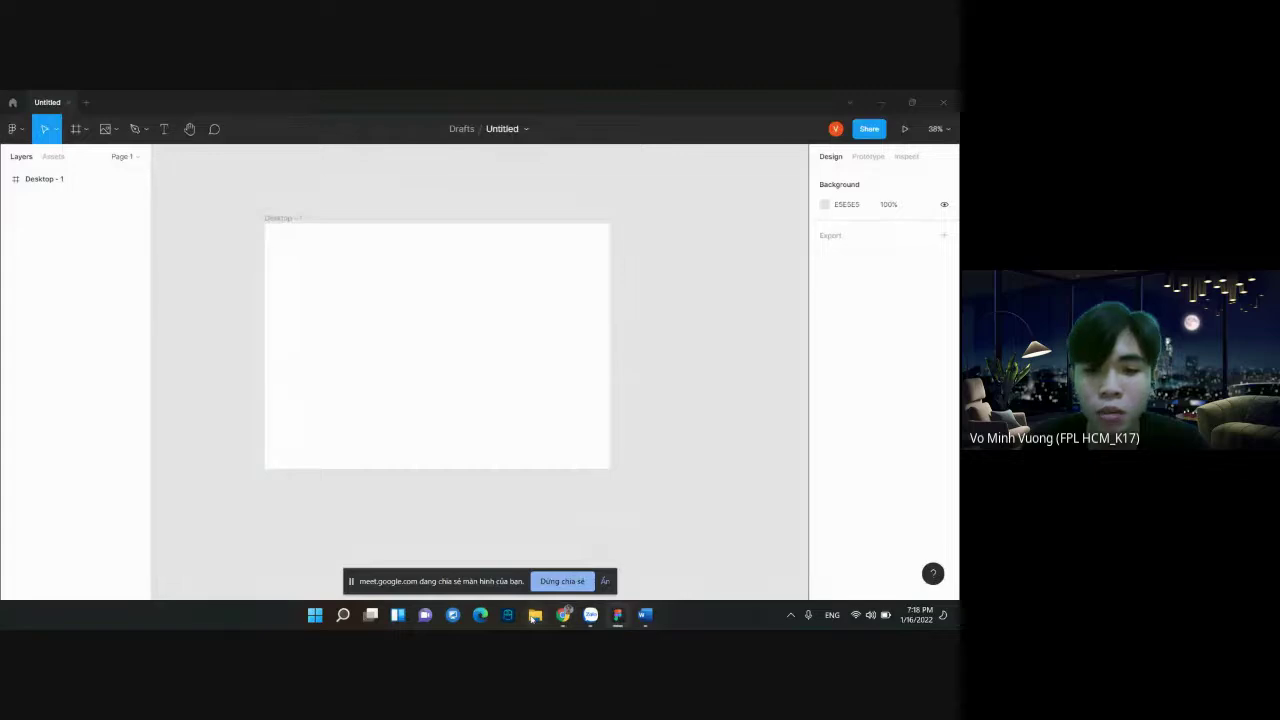
Drag the logo 1 image from File Explorer's Downloads folder onto the Figma canvas
{"action": "key", "text": "super+e"}
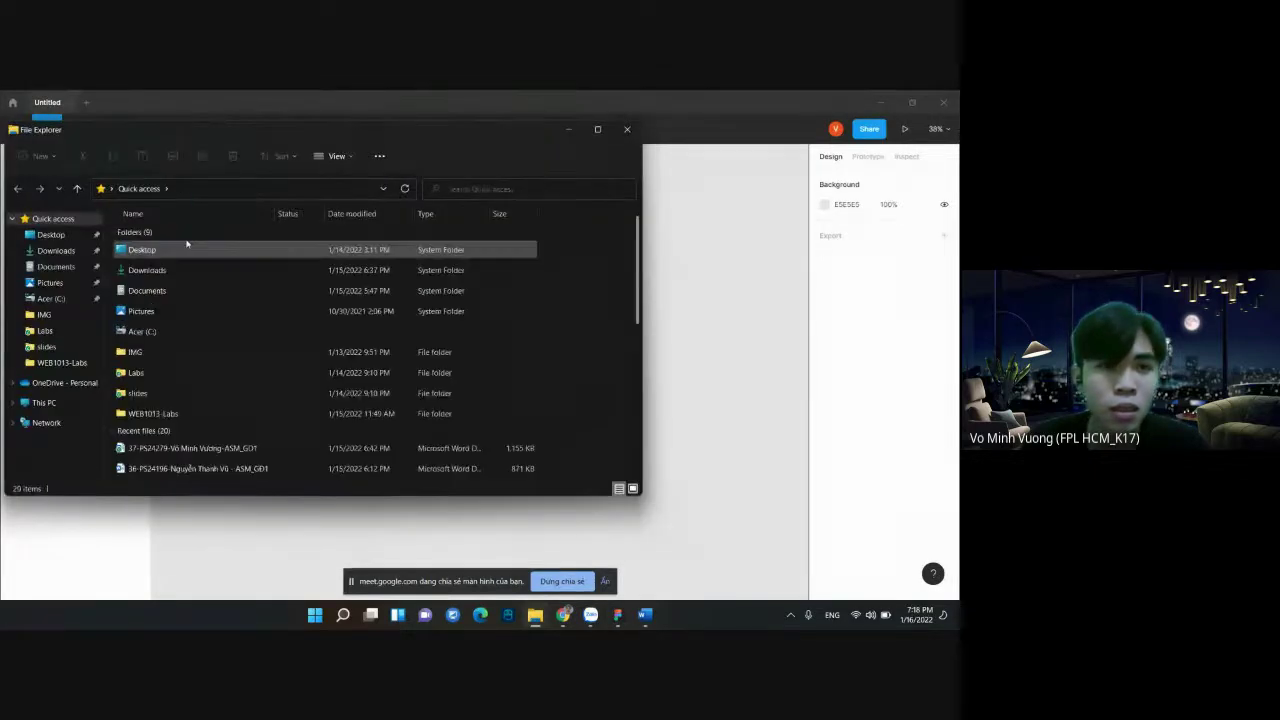
{"action": "left_click", "coordinate": [80, 238]}
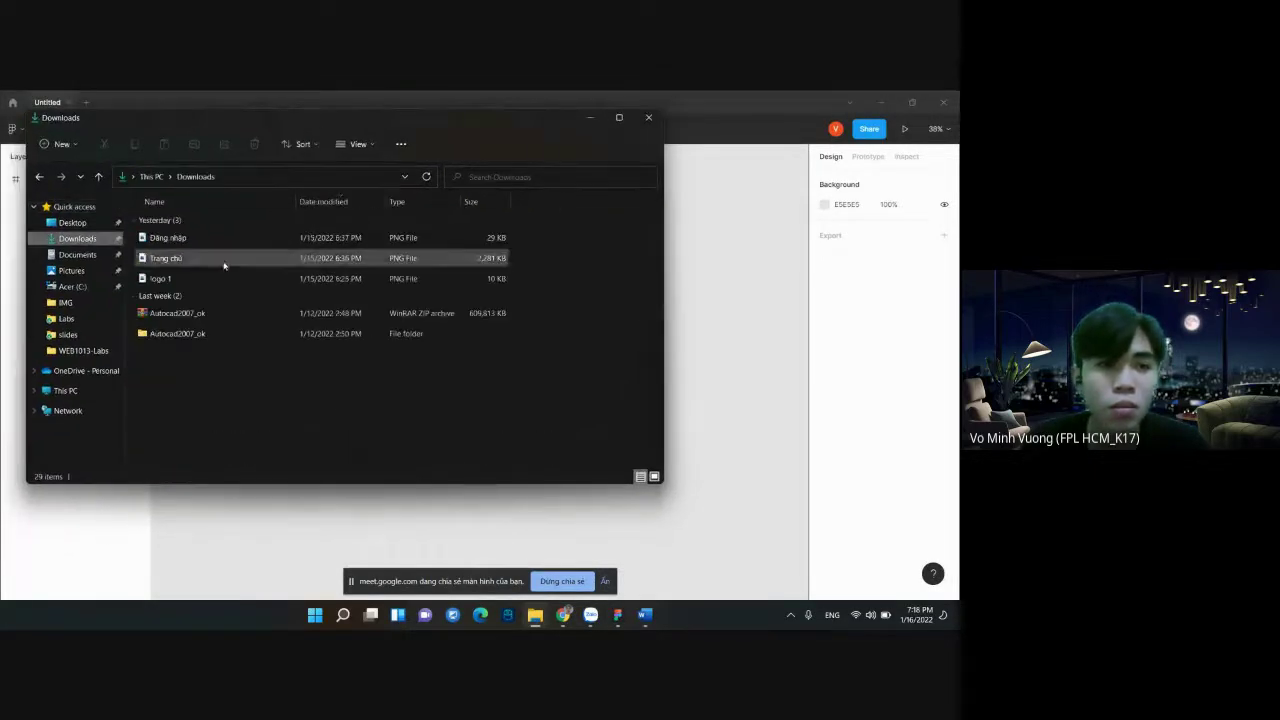
{"action": "left_click", "coordinate": [179, 281]}
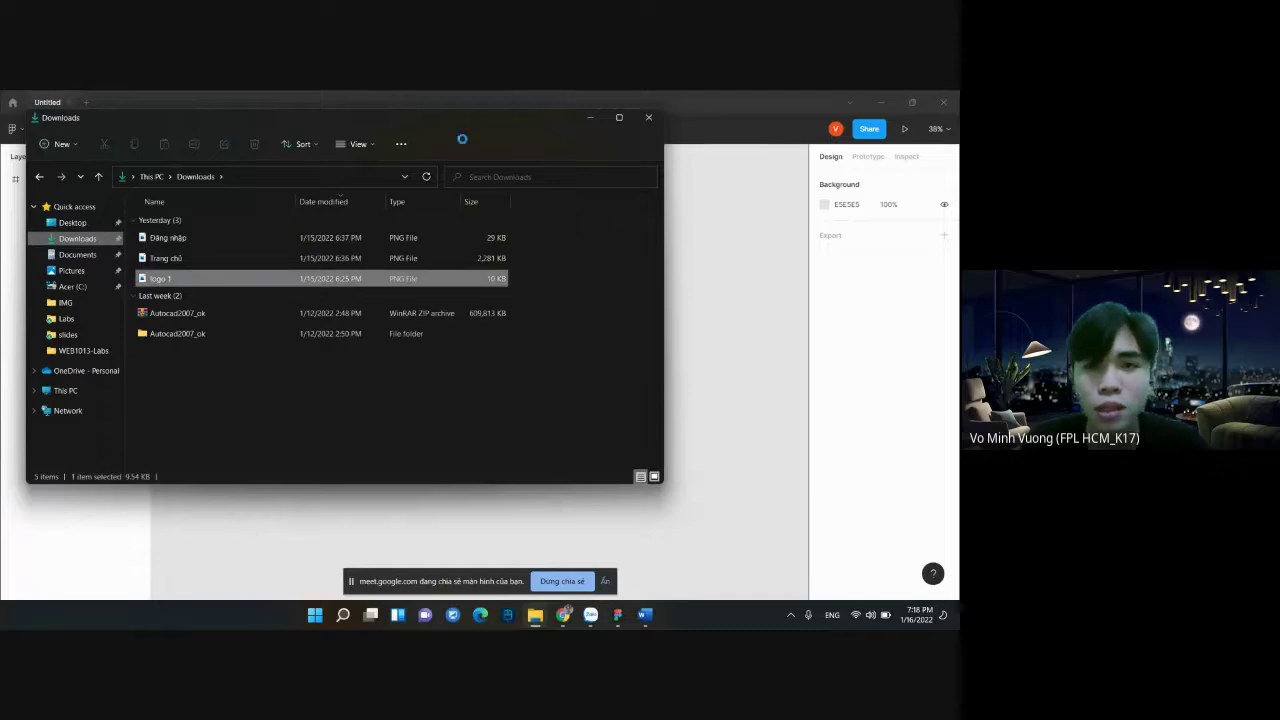
{"action": "left_click_drag", "start_coordinate": [470, 122], "coordinate": [434, 122]}
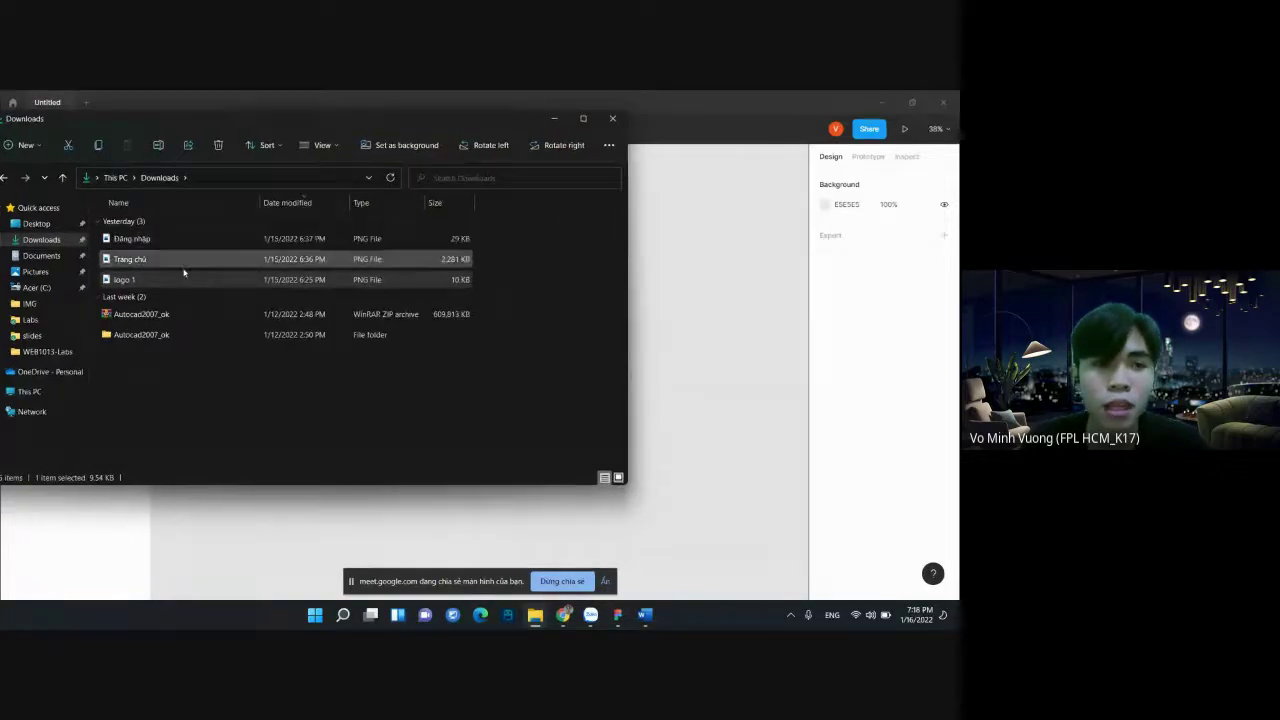
{"action": "left_click_drag", "start_coordinate": [130, 280], "coordinate": [726, 322]}
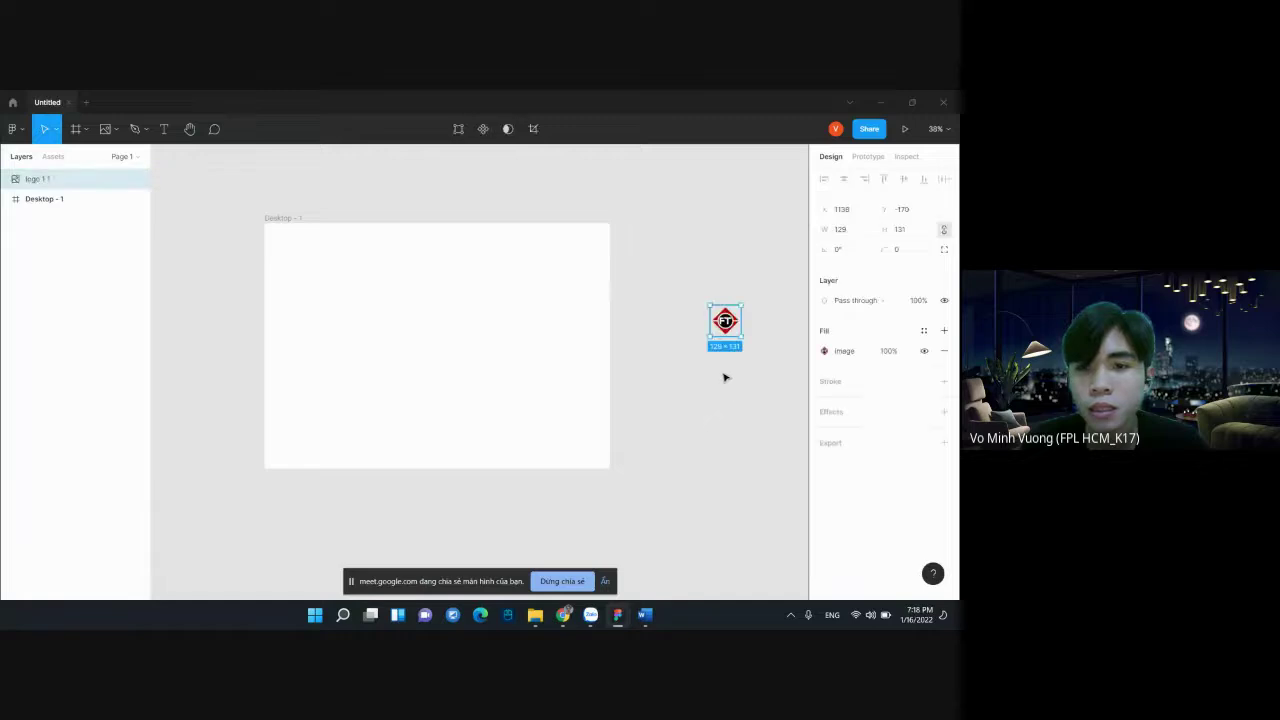
Move the logo 1 image into Desktop - 1, reposition it, then delete it
{"action": "left_click", "coordinate": [771, 333]}
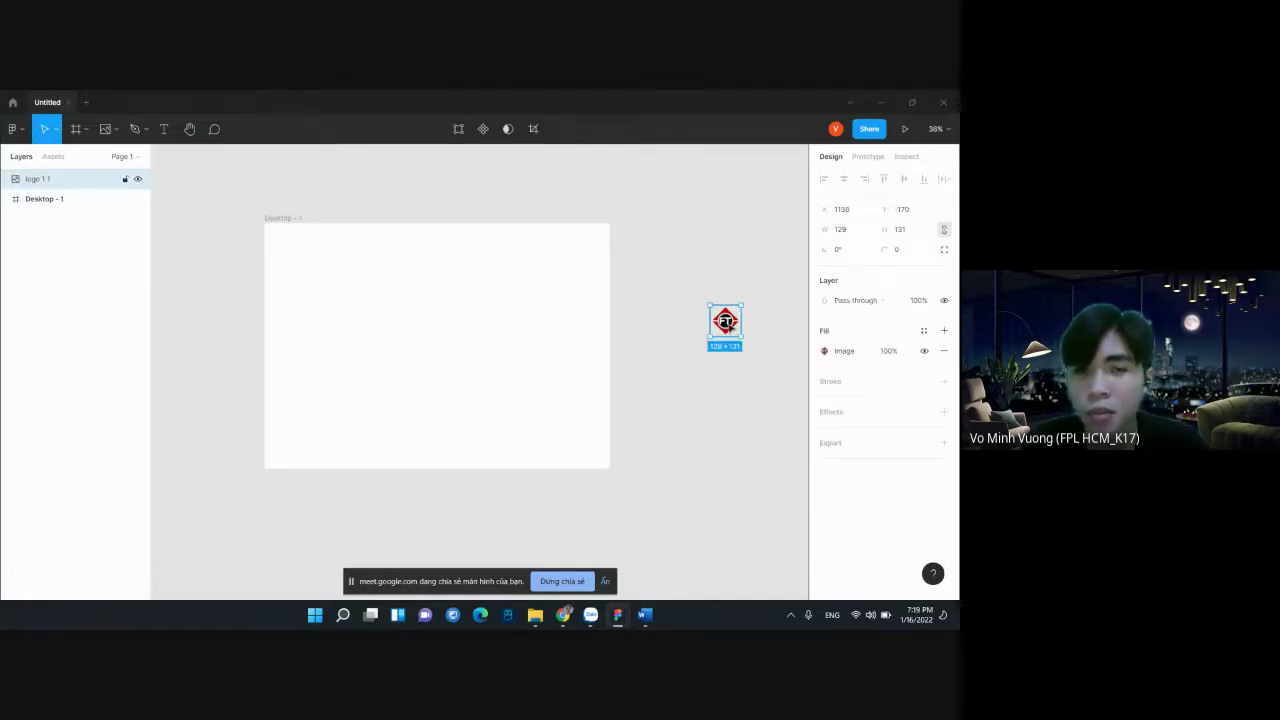
{"action": "mouse_move", "coordinate": [726, 322]}
{"action": "left_mouse_down"}
{"action": "mouse_move", "coordinate": [400, 290]}
{"action": "mouse_move", "coordinate": [531, 320]}
{"action": "mouse_move", "coordinate": [517, 322]}
{"action": "mouse_move", "coordinate": [614, 446]}
{"action": "mouse_move", "coordinate": [598, 397]}
{"action": "left_mouse_up"}
{"action": "left_click", "coordinate": [449, 294]}
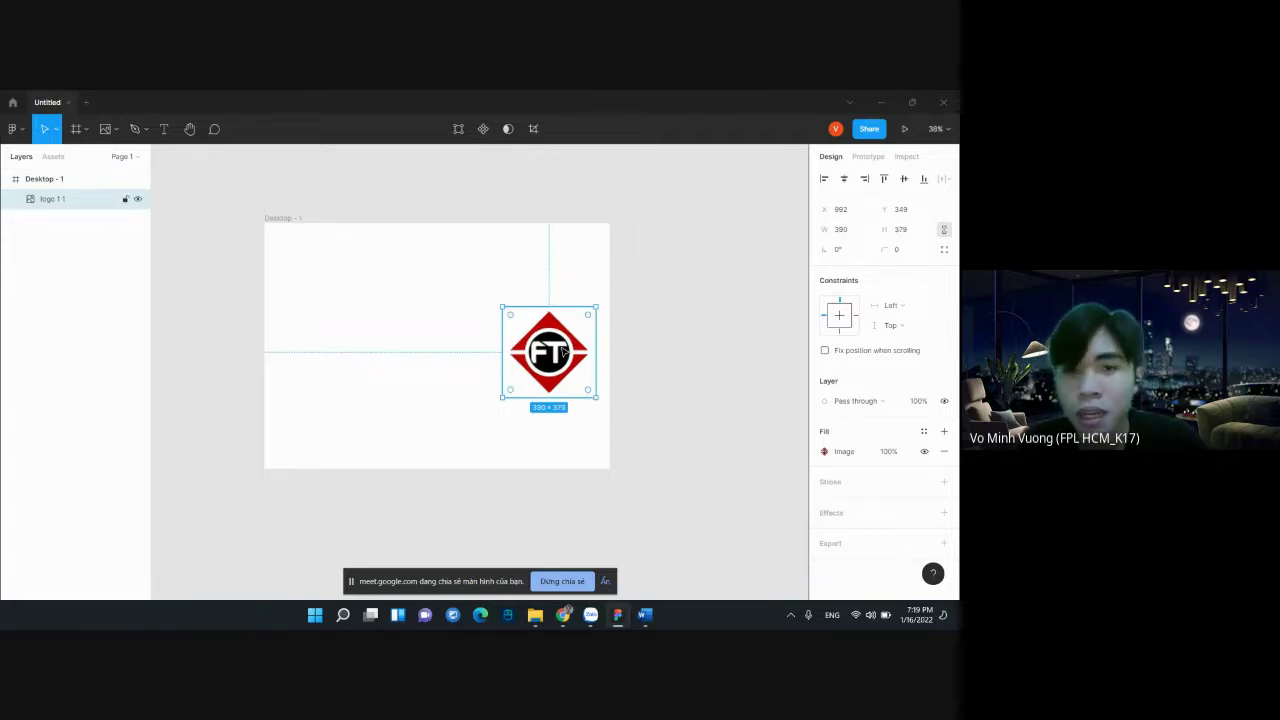
{"action": "key", "text": "Delete"}
Browse the Prototype settings and Inspect CSS code (background #E5E5E5), then return to Design
{"action": "left_click", "coordinate": [868, 156]}
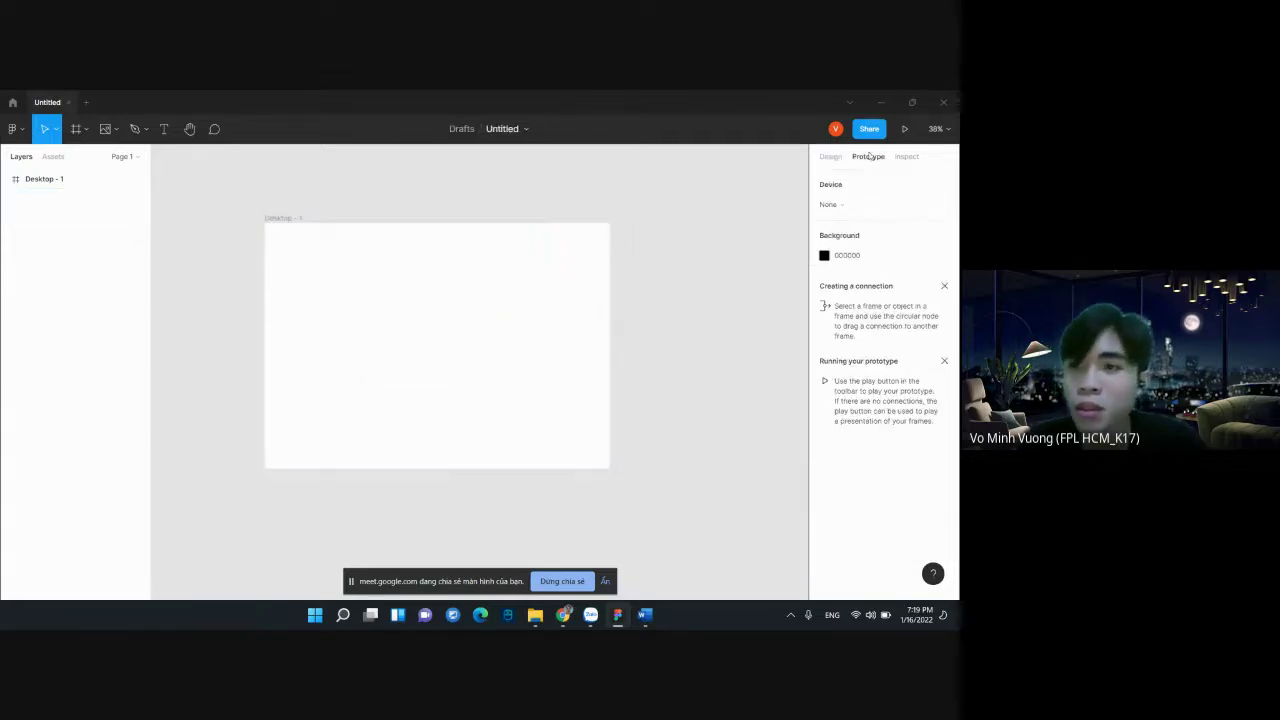
{"action": "left_click", "coordinate": [906, 157]}
{"action": "left_click", "coordinate": [830, 157]}
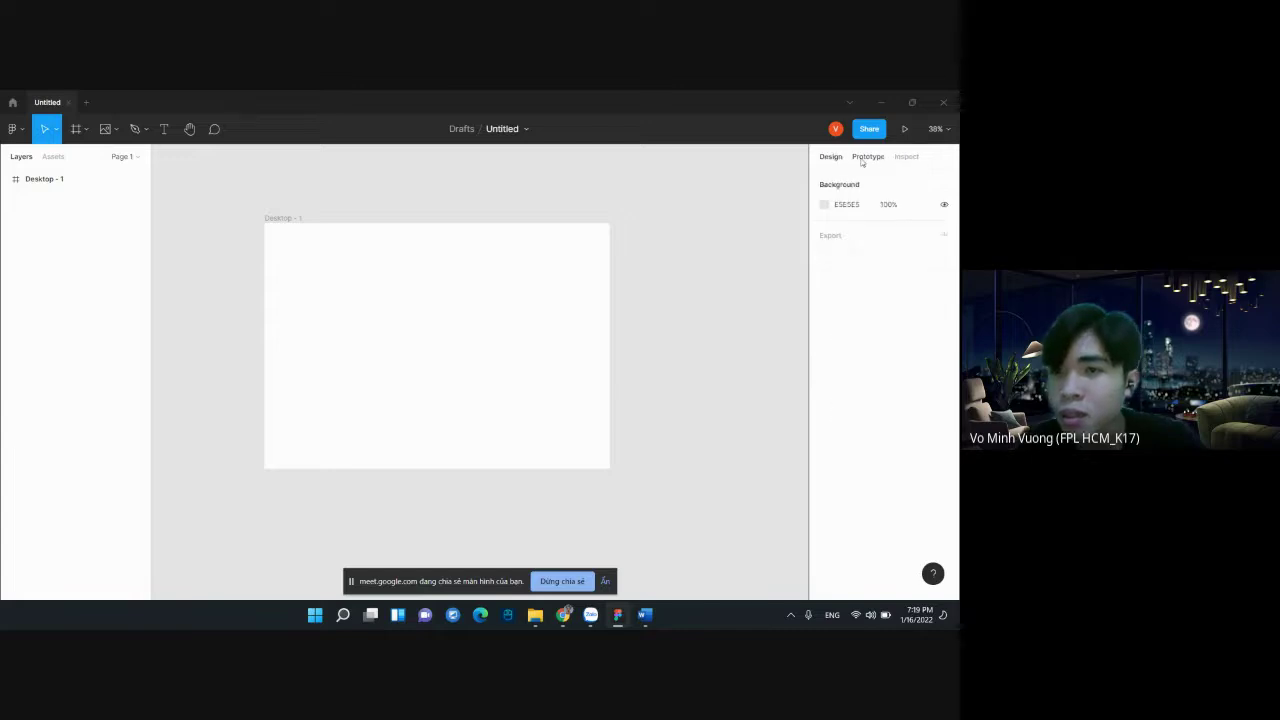
{"action": "left_click", "coordinate": [906, 157]}
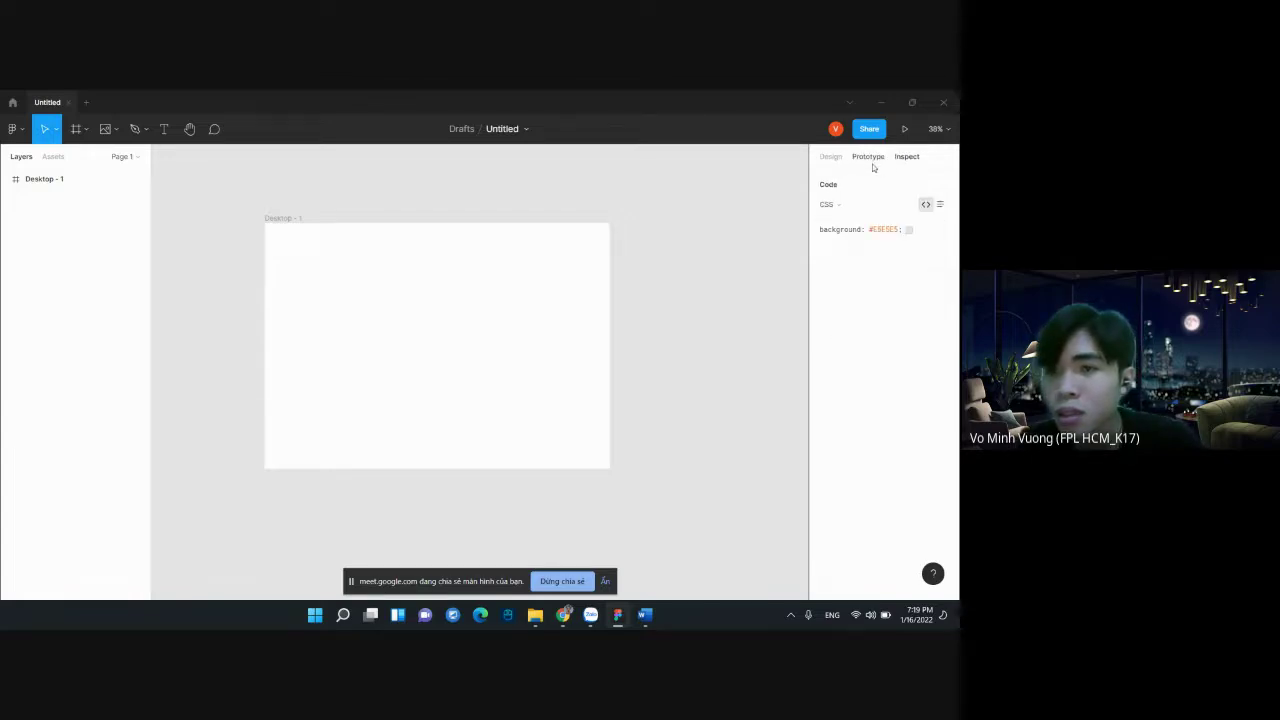
{"action": "left_click", "coordinate": [831, 158]}
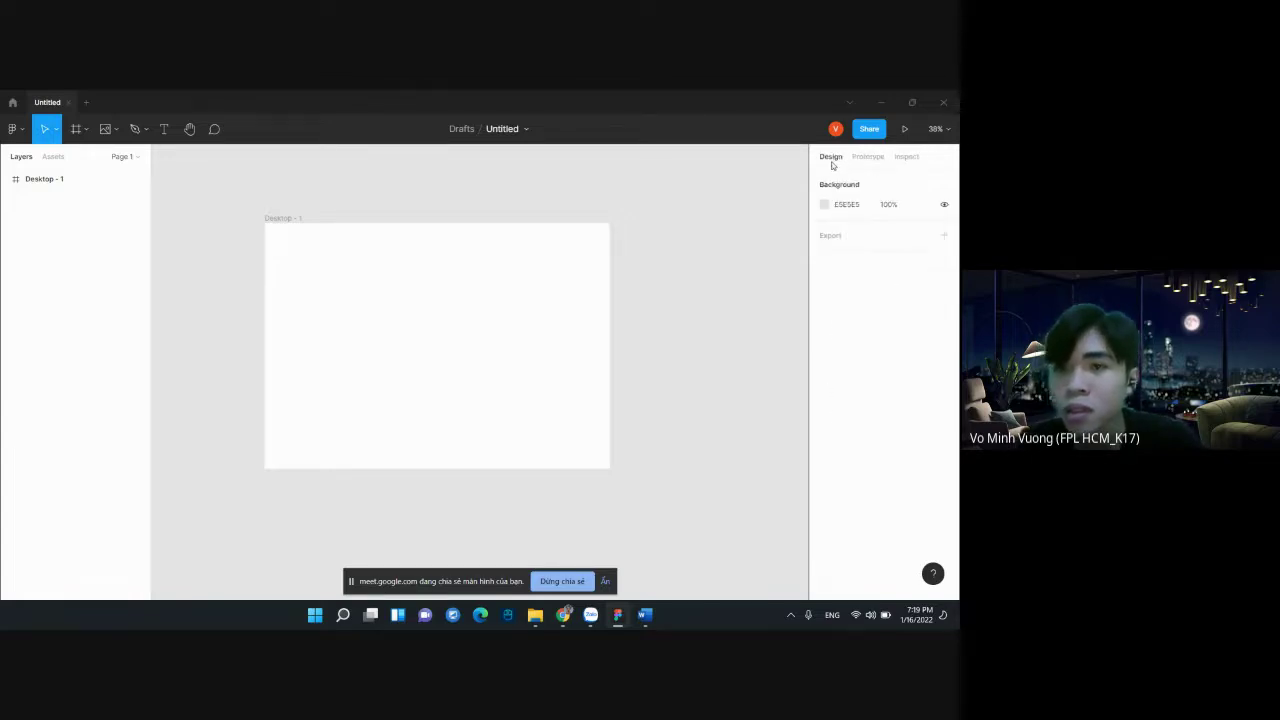
Look over the shape and pen tool options, then deselect Desktop - 1
{"action": "left_click", "coordinate": [116, 131]}
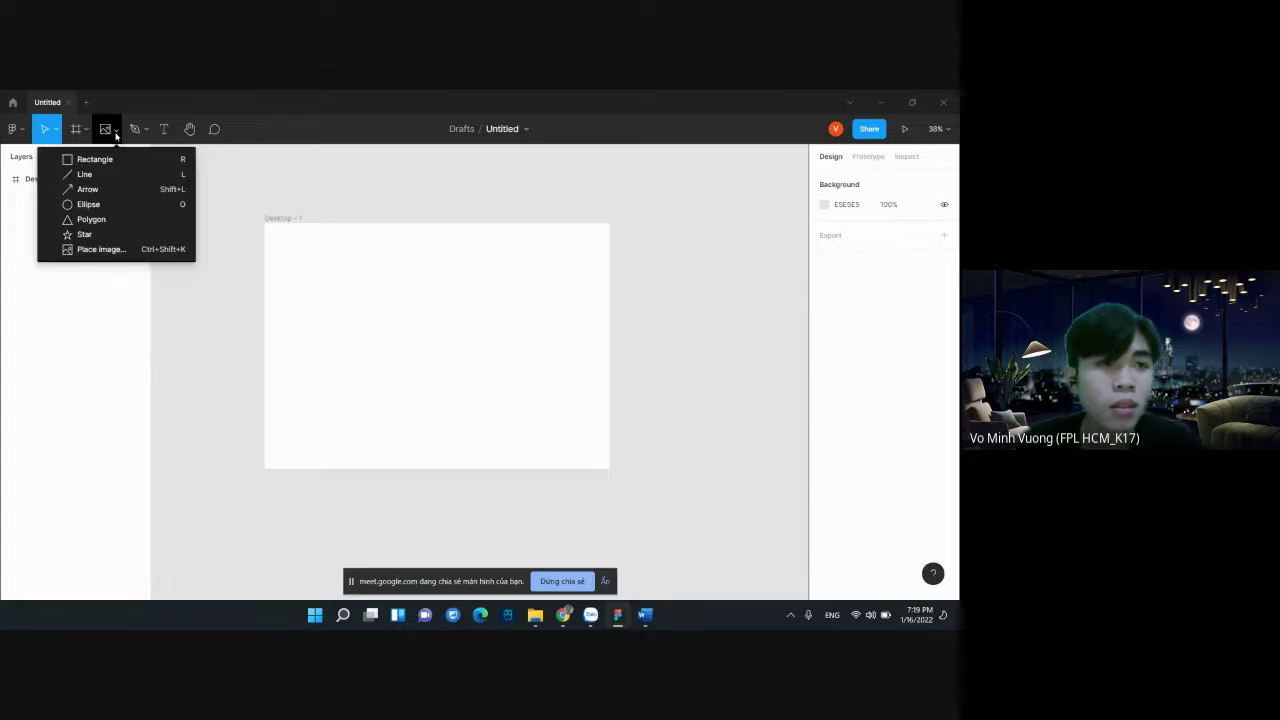
{"action": "left_click", "coordinate": [444, 283]}
{"action": "left_click", "coordinate": [146, 131]}
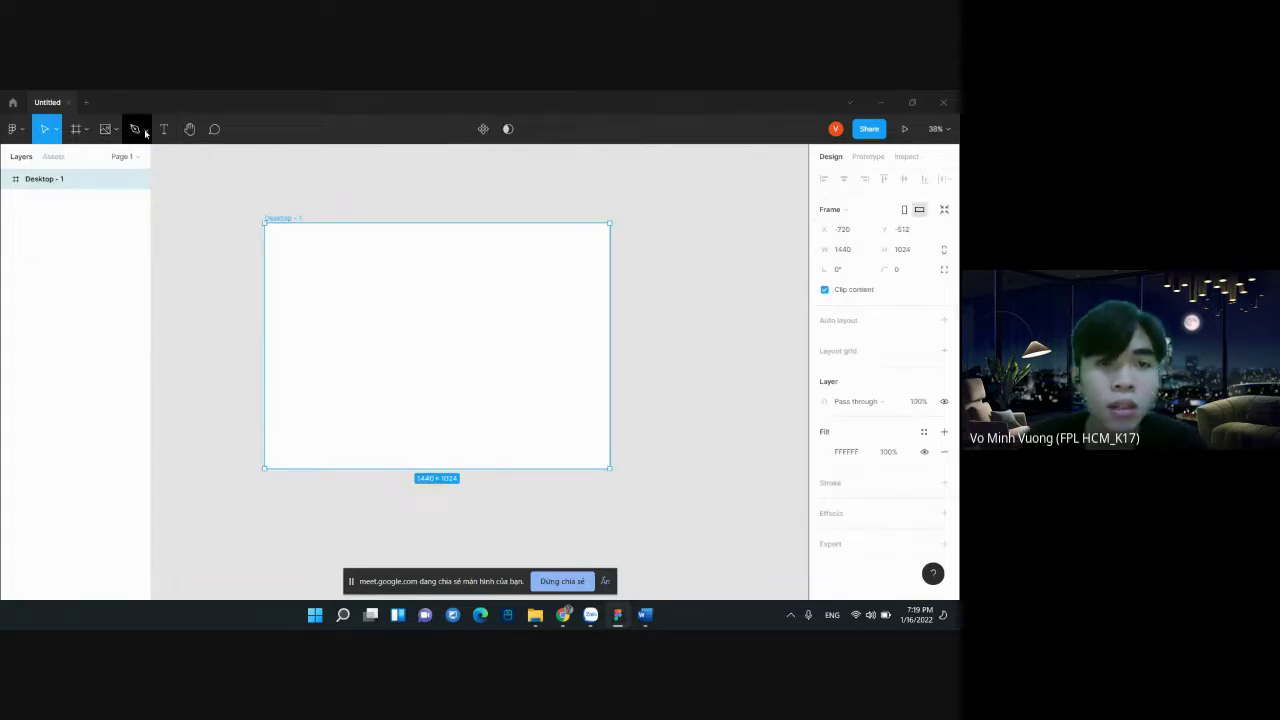
{"action": "left_click", "coordinate": [711, 280]}
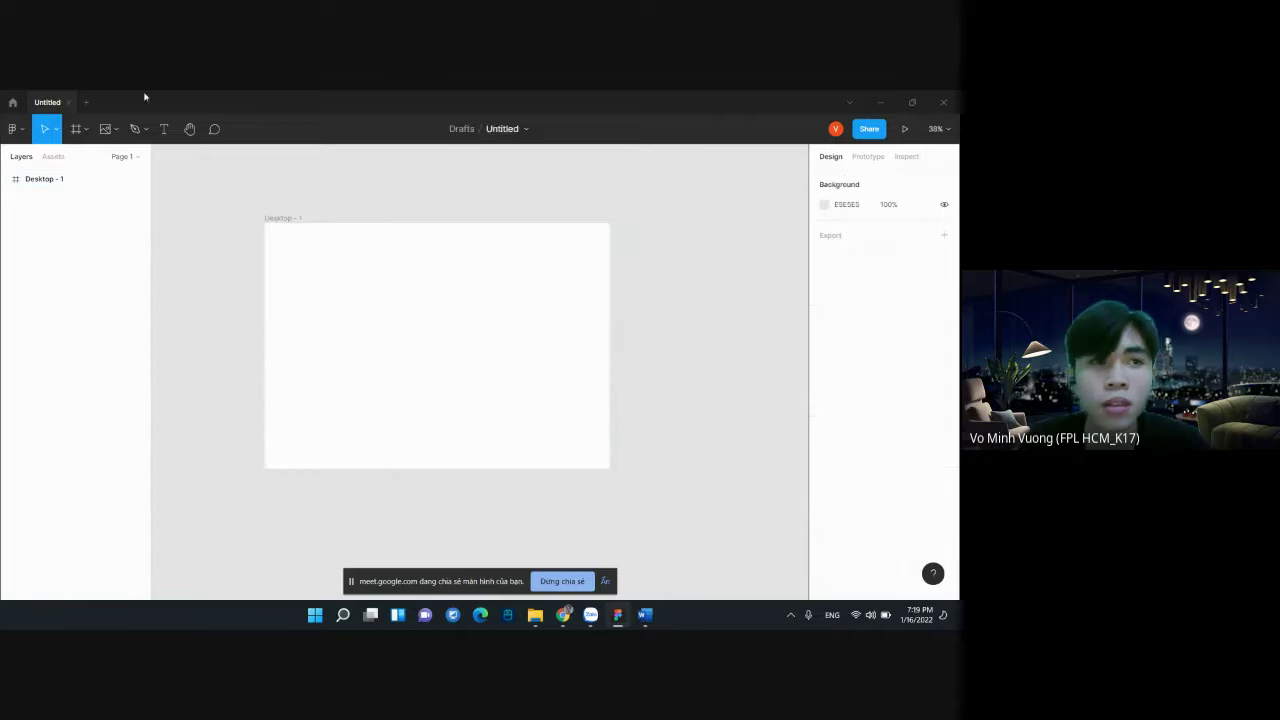
Close the Untitled file and delete the extra Untitled draft from Recents
{"action": "left_click", "coordinate": [68, 103]}
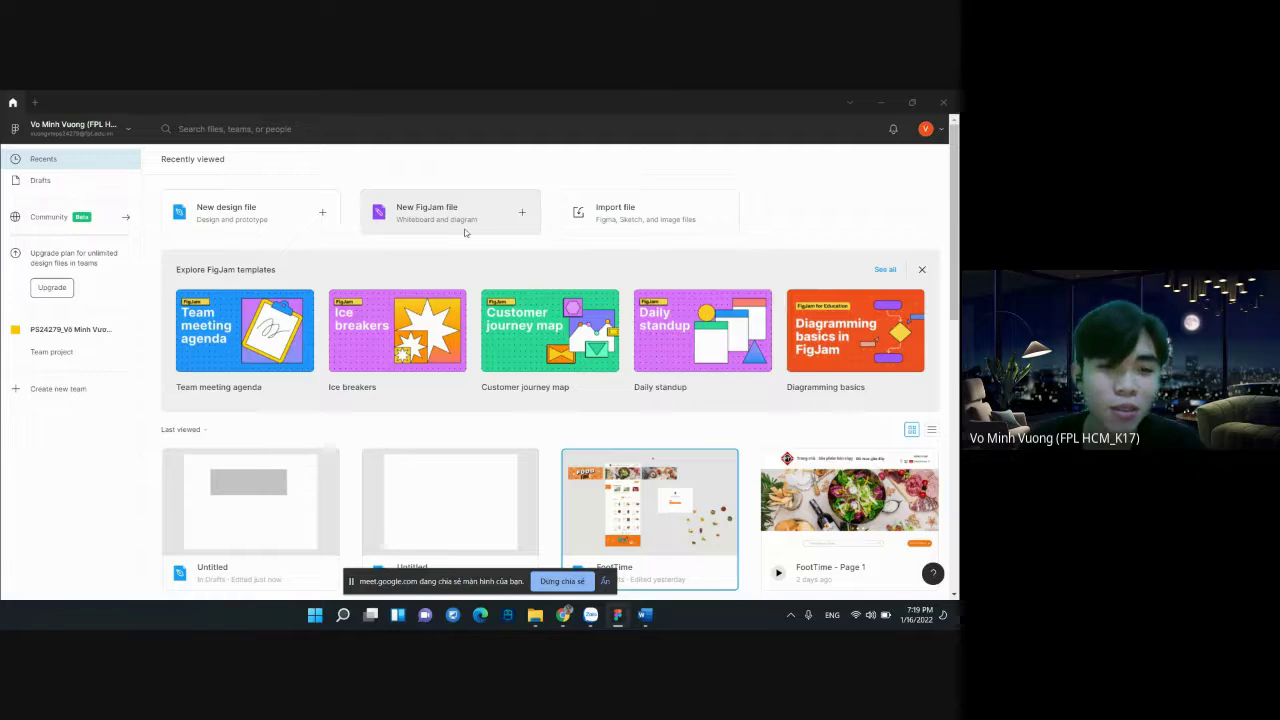
{"action": "scroll", "coordinate": [400, 290], "scroll_direction": "down", "scroll_amount": 3}
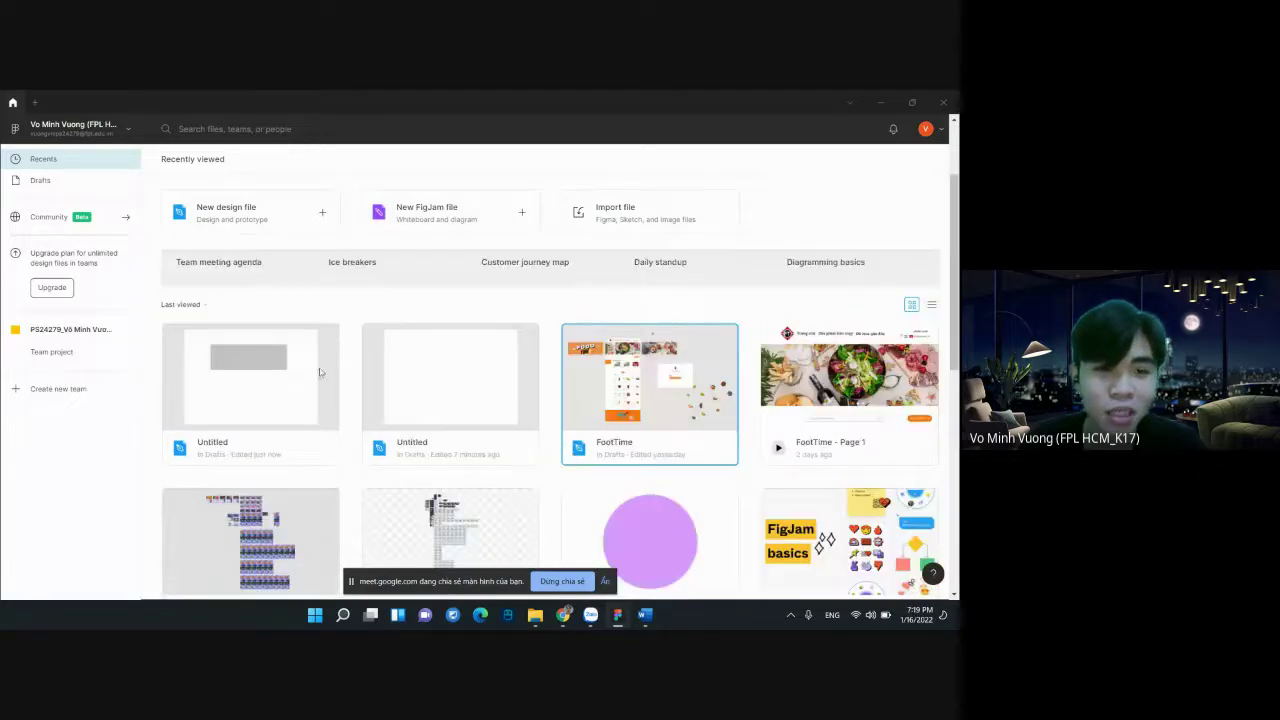
{"action": "left_click", "coordinate": [410, 363]}
{"action": "key", "text": "Delete"}
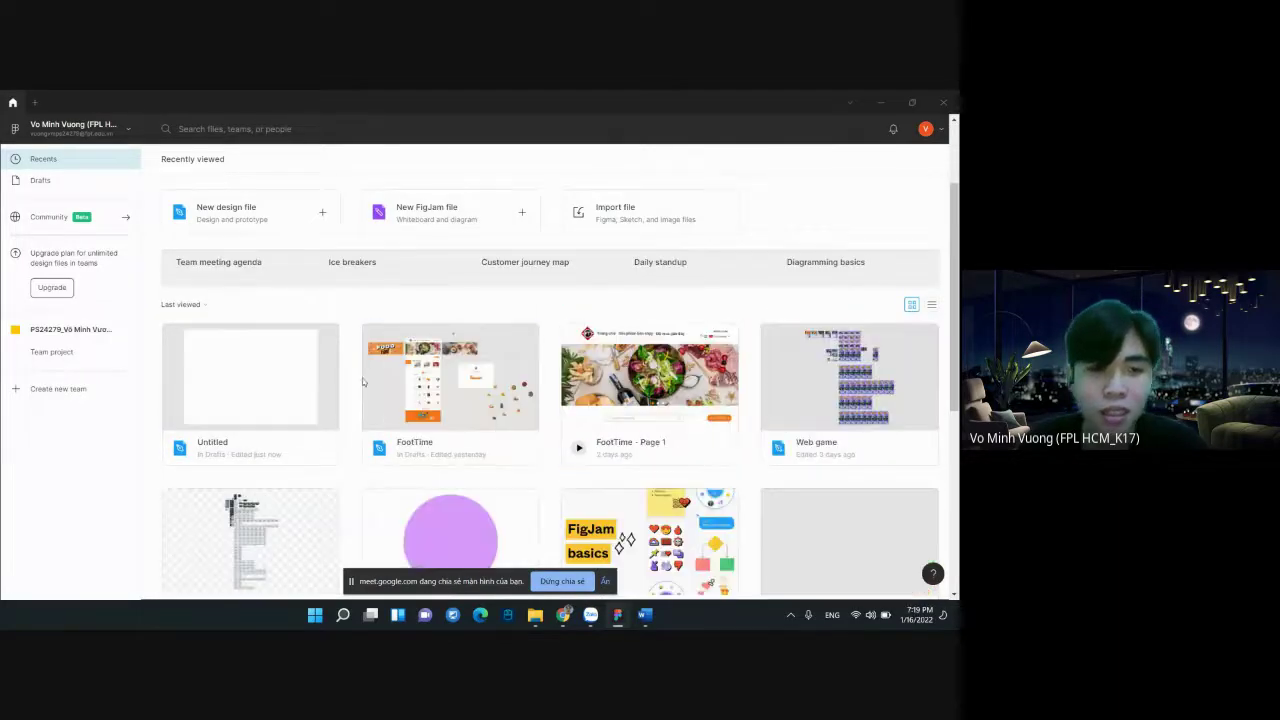
Open the remaining Untitled file and dismiss the screen-sharing notice
{"action": "left_click", "coordinate": [231, 380]}
{"action": "double_click", "coordinate": [234, 374]}
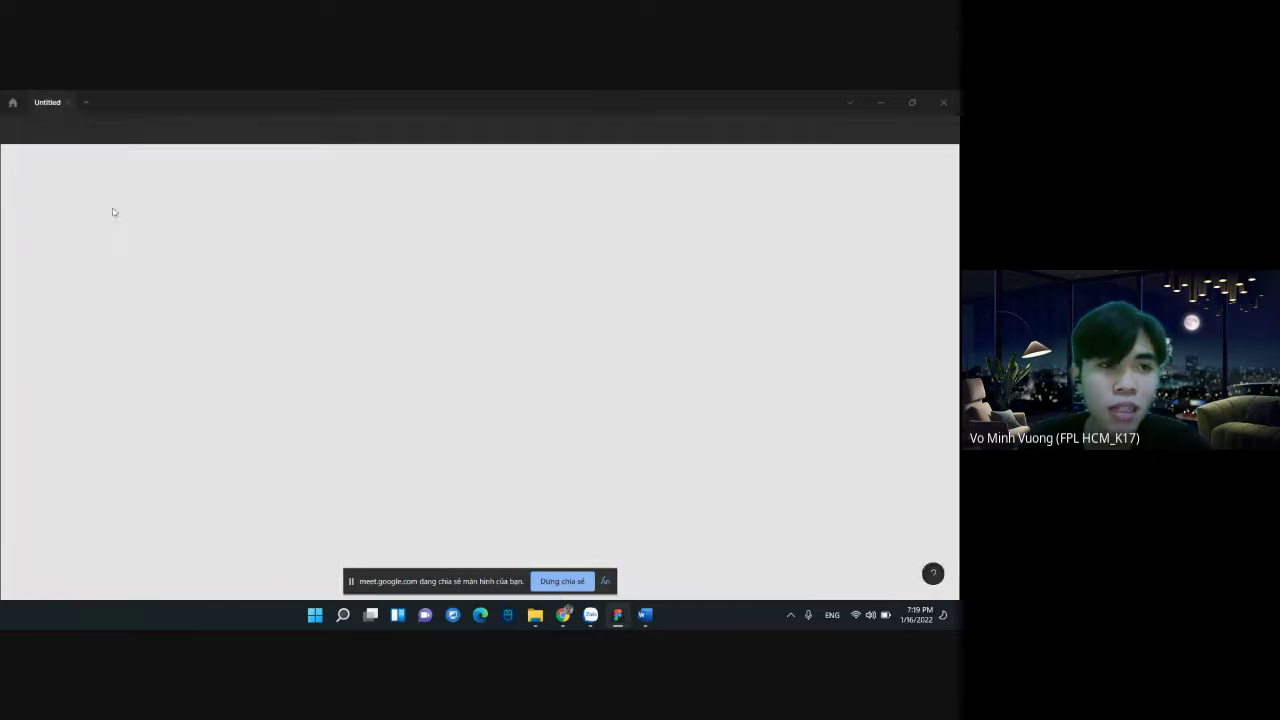
{"action": "left_click", "coordinate": [606, 582]}
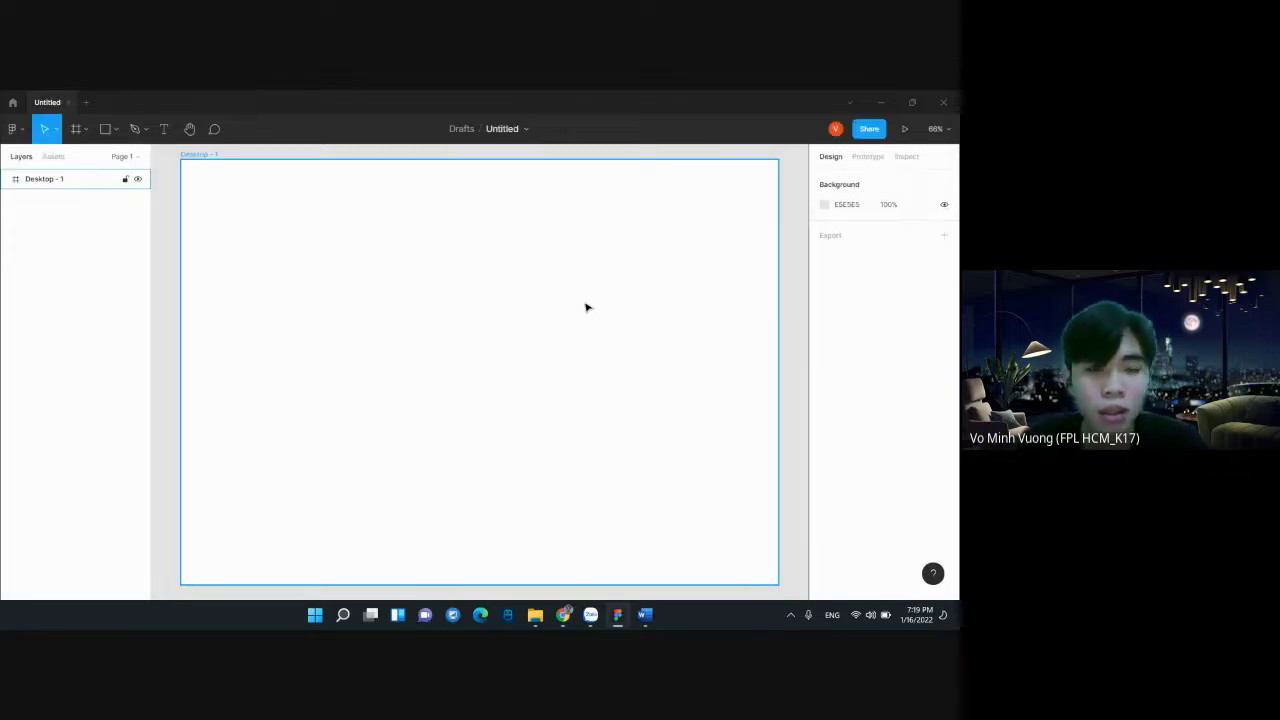
Select Desktop - 1 and drag its bottom edge until it measures 1440 × 2197
{"action": "scroll", "coordinate": [587, 307], "scroll_direction": "down", "scroll_amount": 3}
{"action": "scroll", "coordinate": [584, 308], "scroll_direction": "down", "scroll_amount": 2}
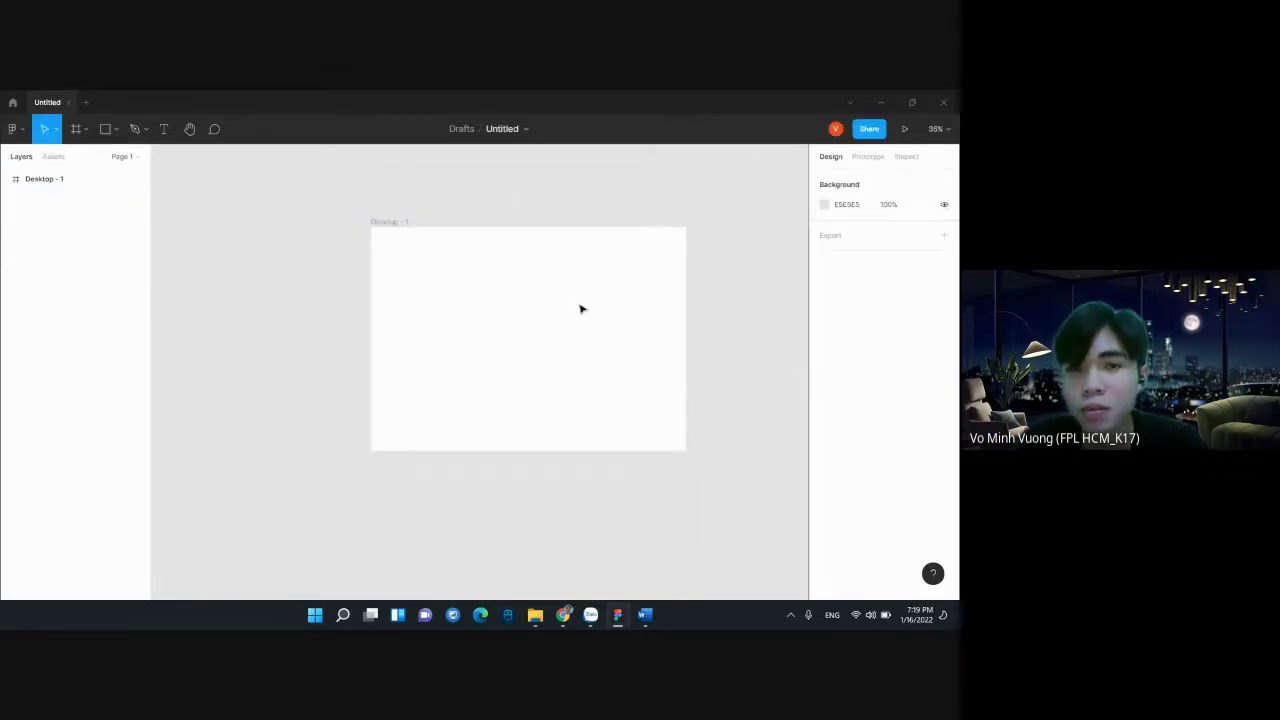
{"action": "scroll", "coordinate": [575, 309], "scroll_direction": "right", "scroll_amount": 2}
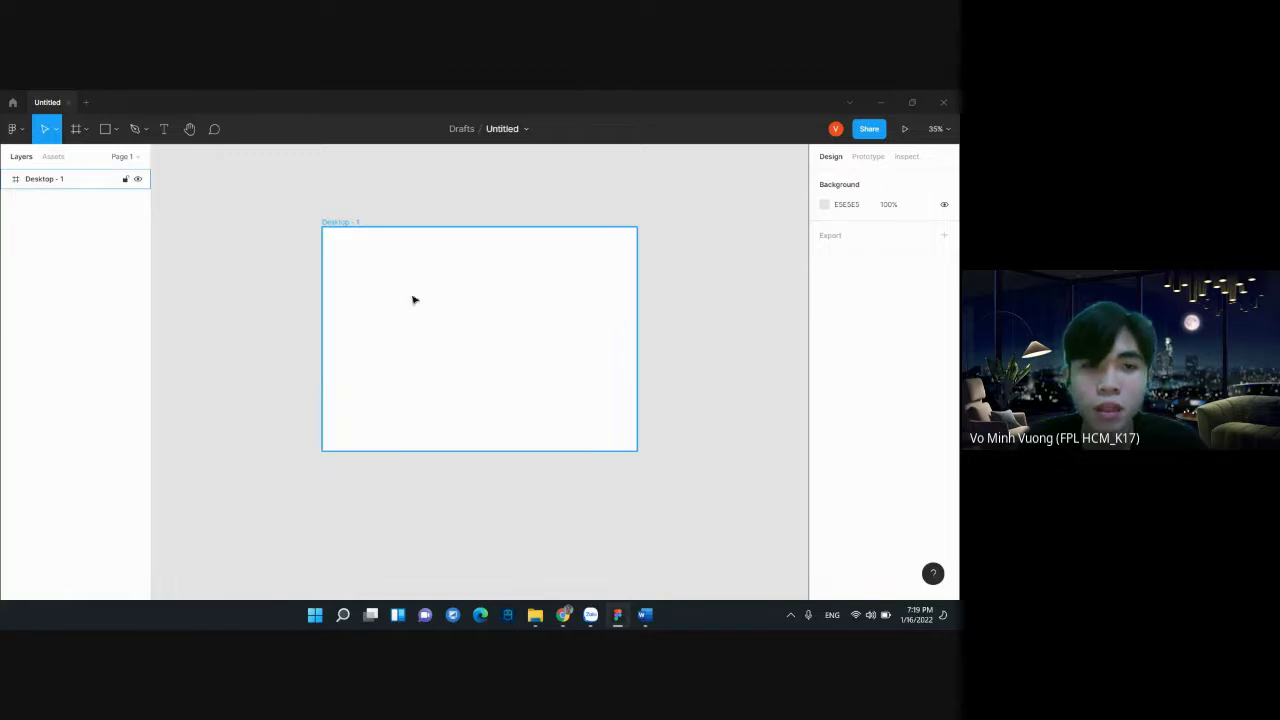
{"action": "left_click", "coordinate": [502, 288]}
{"action": "scroll", "coordinate": [577, 311], "scroll_direction": "up", "scroll_amount": 3}
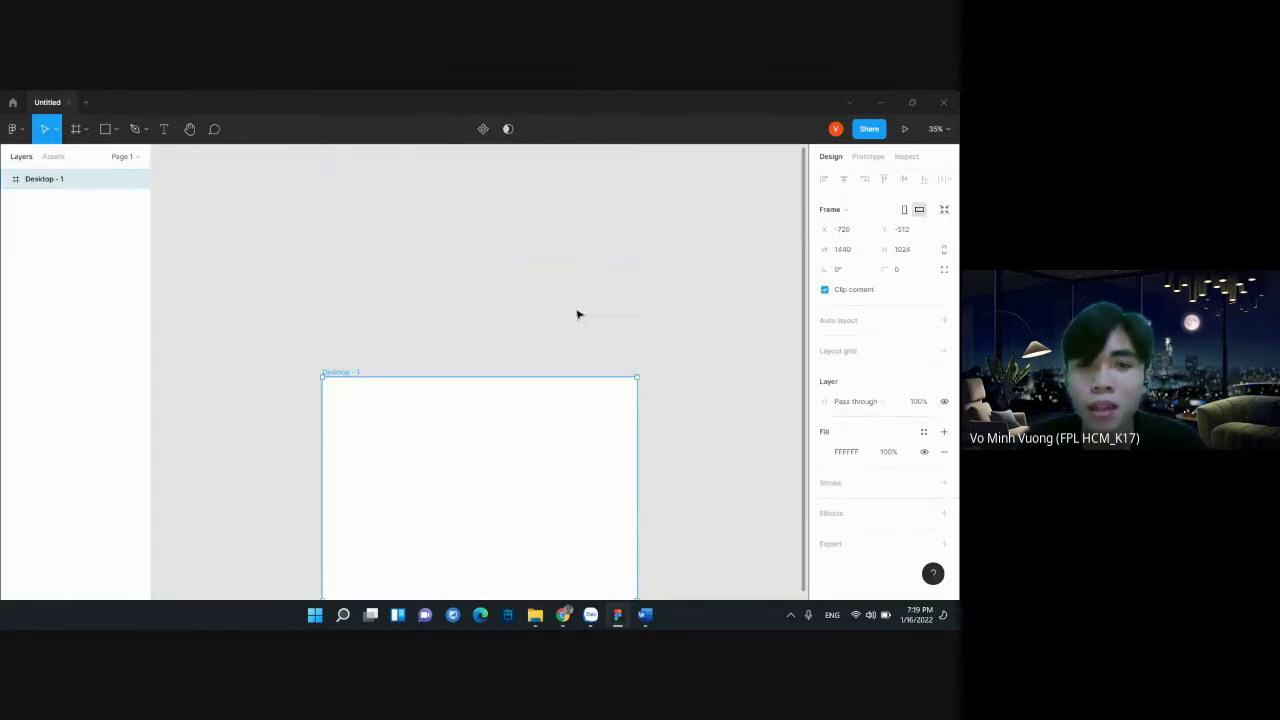
{"action": "scroll", "coordinate": [577, 311], "scroll_direction": "down", "scroll_amount": 1}
{"action": "scroll", "coordinate": [577, 311], "scroll_direction": "down", "scroll_amount": 1}
{"action": "scroll", "coordinate": [577, 319], "scroll_direction": "up", "scroll_amount": 4}
{"action": "scroll", "coordinate": [577, 319], "scroll_direction": "down", "scroll_amount": 4}
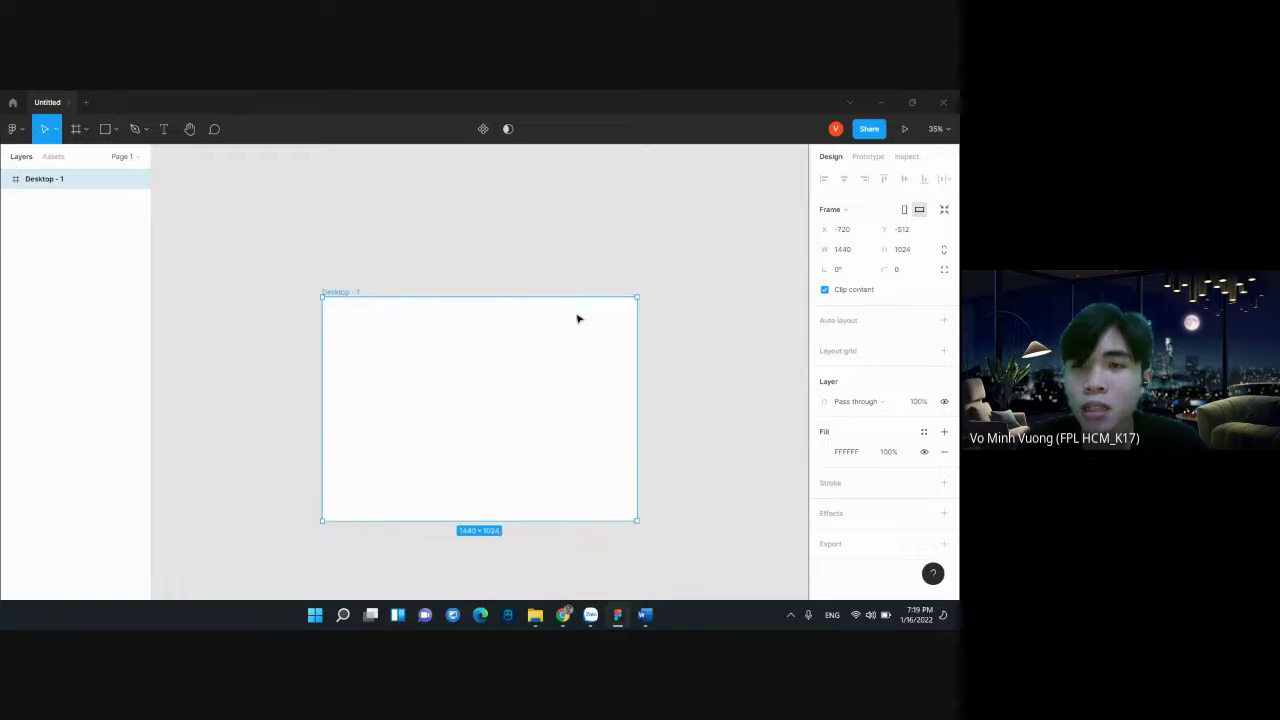
{"action": "scroll", "coordinate": [440, 342], "scroll_direction": "down", "scroll_amount": 1}
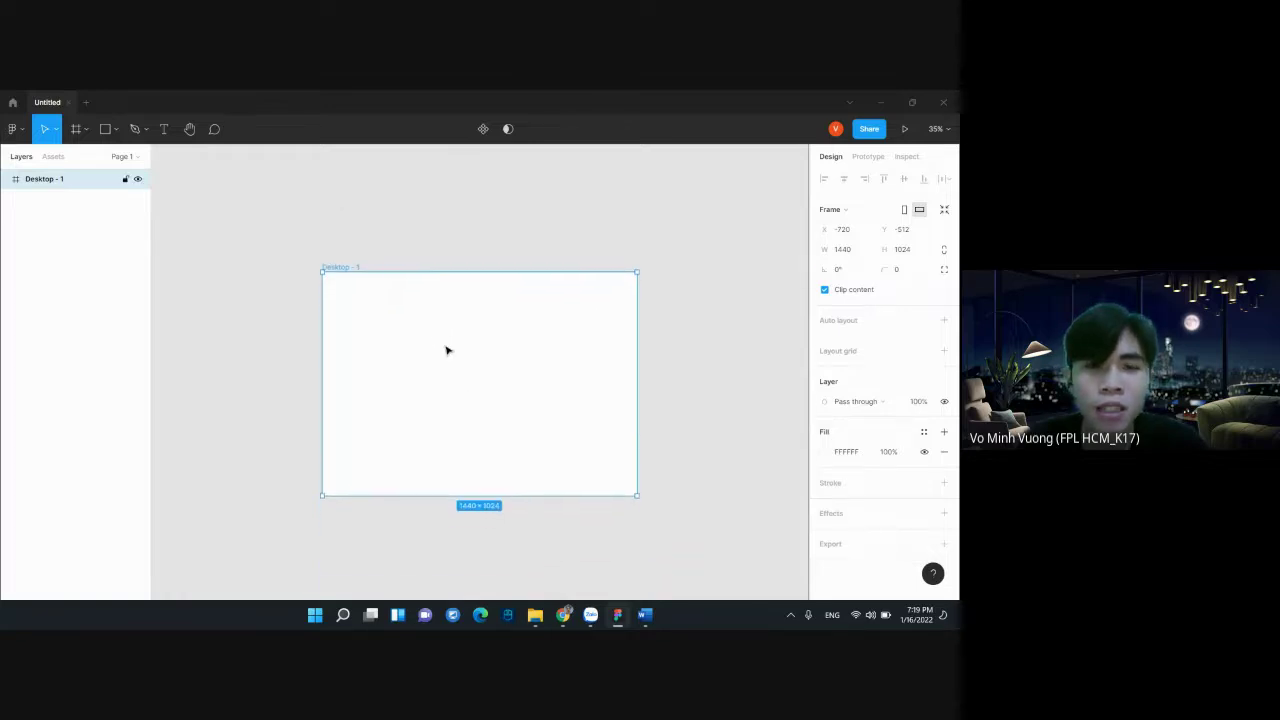
{"action": "scroll", "coordinate": [525, 373], "scroll_direction": "down", "scroll_amount": 5}
{"action": "scroll", "coordinate": [525, 371], "scroll_direction": "up", "scroll_amount": 2}
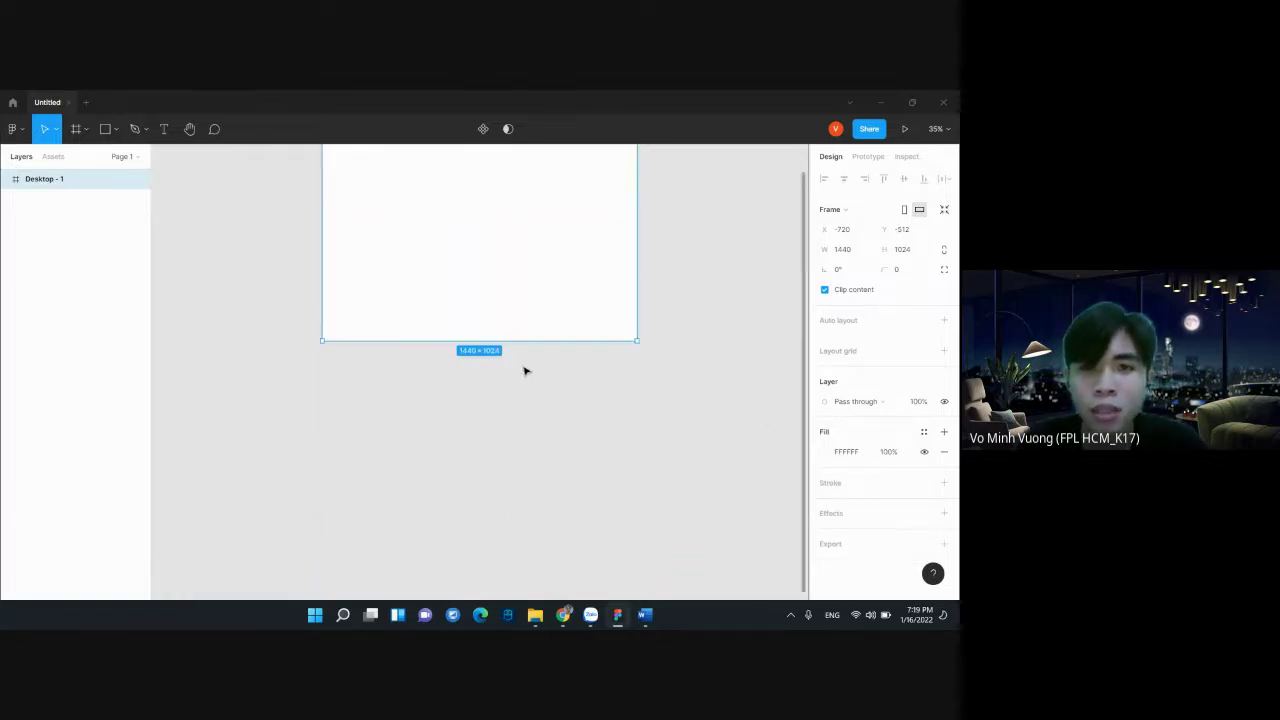
{"action": "scroll", "coordinate": [525, 371], "scroll_direction": "up", "scroll_amount": 1}
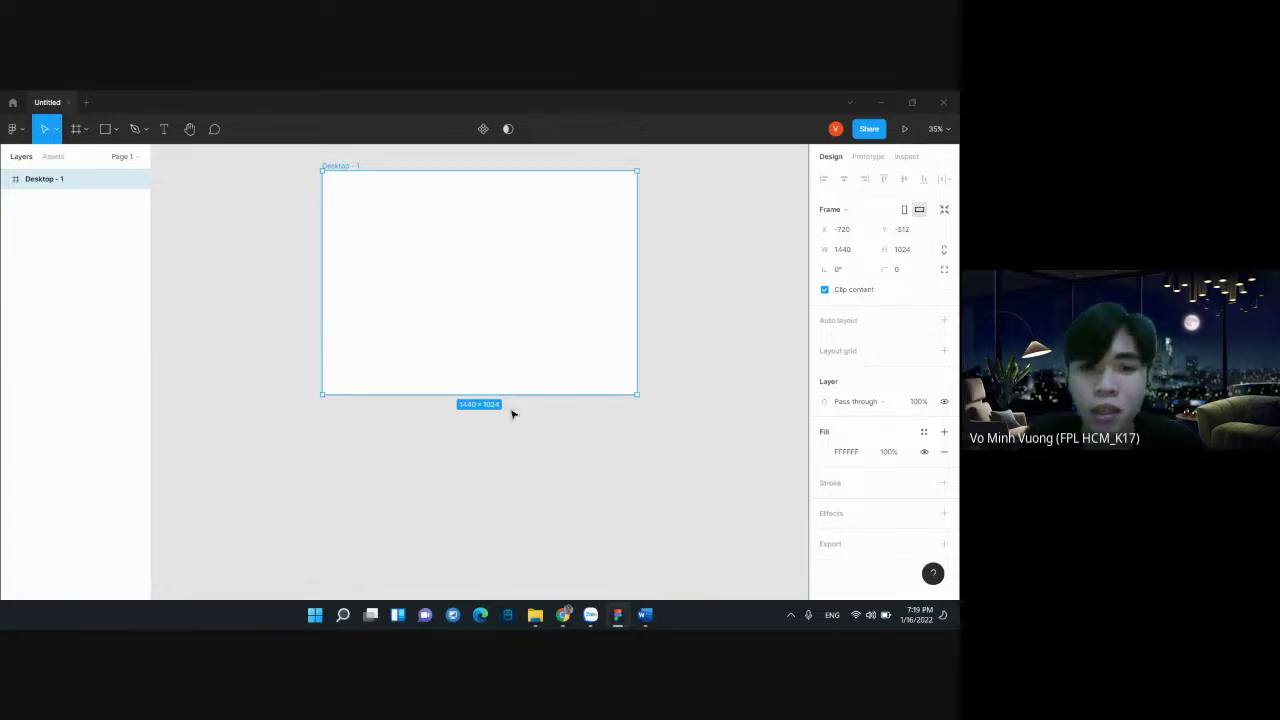
{"action": "scroll", "coordinate": [499, 322], "scroll_direction": "up", "scroll_amount": 1}
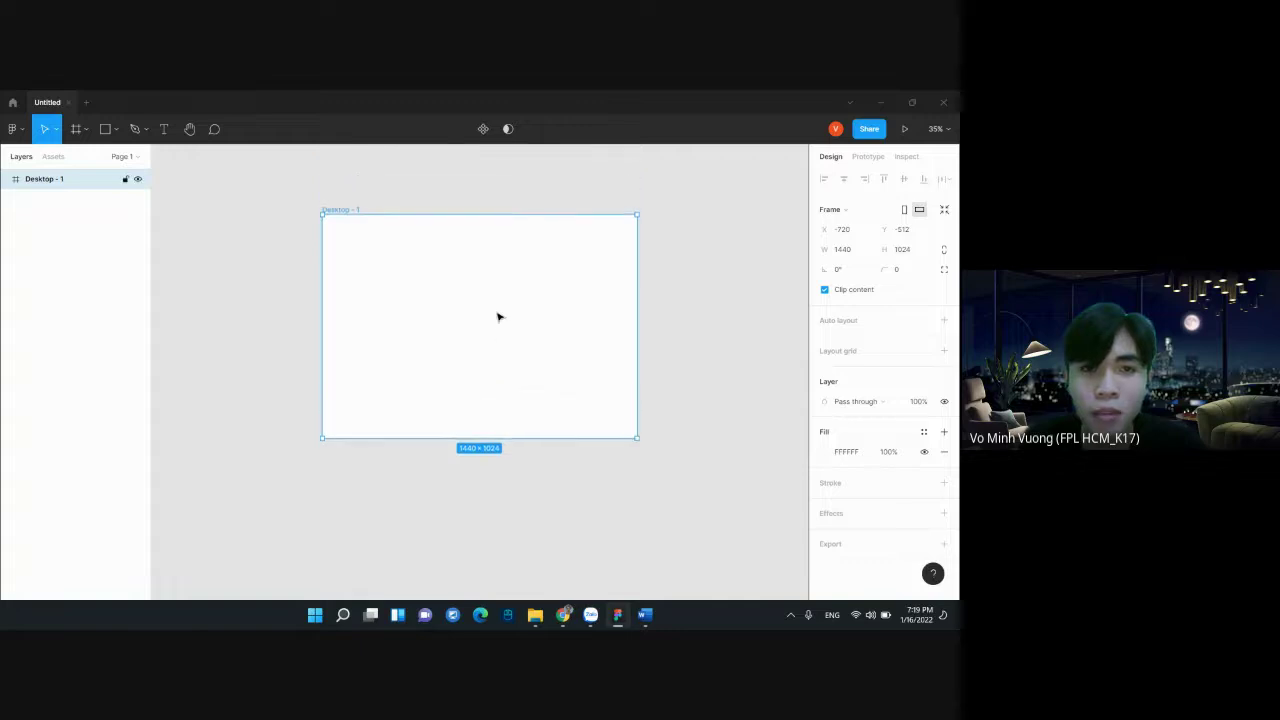
{"action": "scroll", "coordinate": [506, 360], "scroll_direction": "down", "scroll_amount": 1}
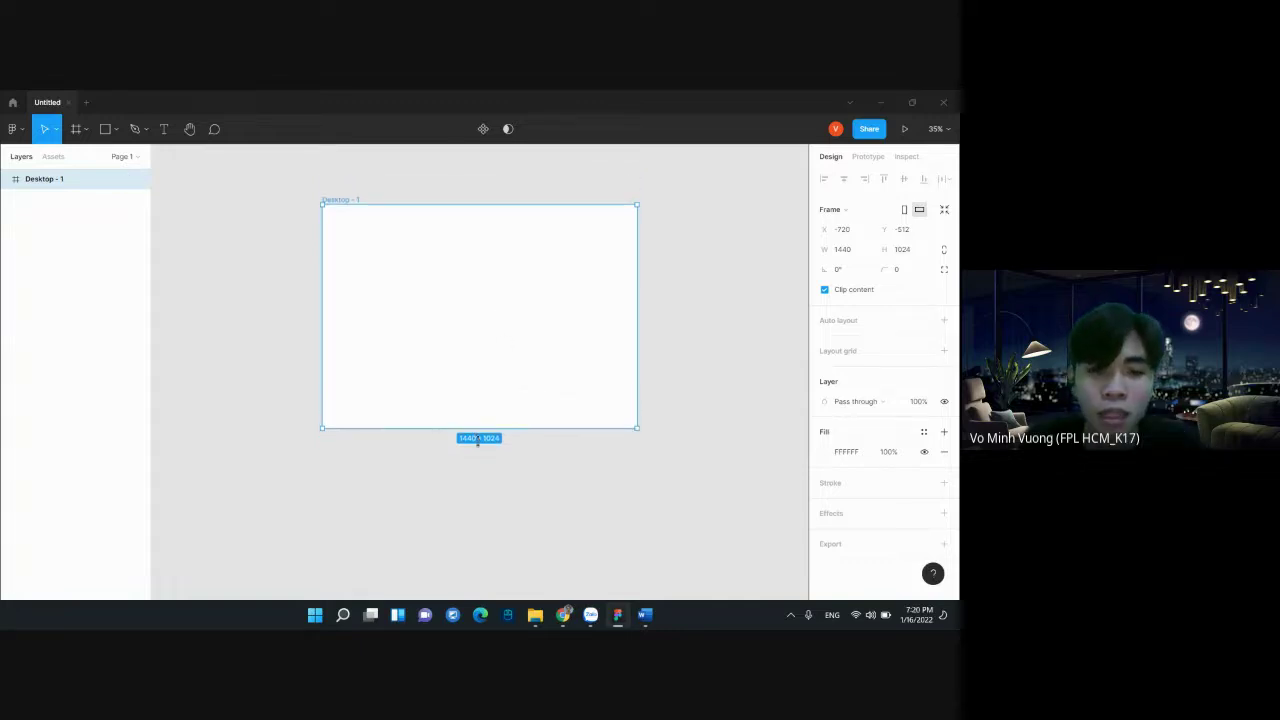
{"action": "left_click_drag", "start_coordinate": [478, 440], "coordinate": [492, 626]}
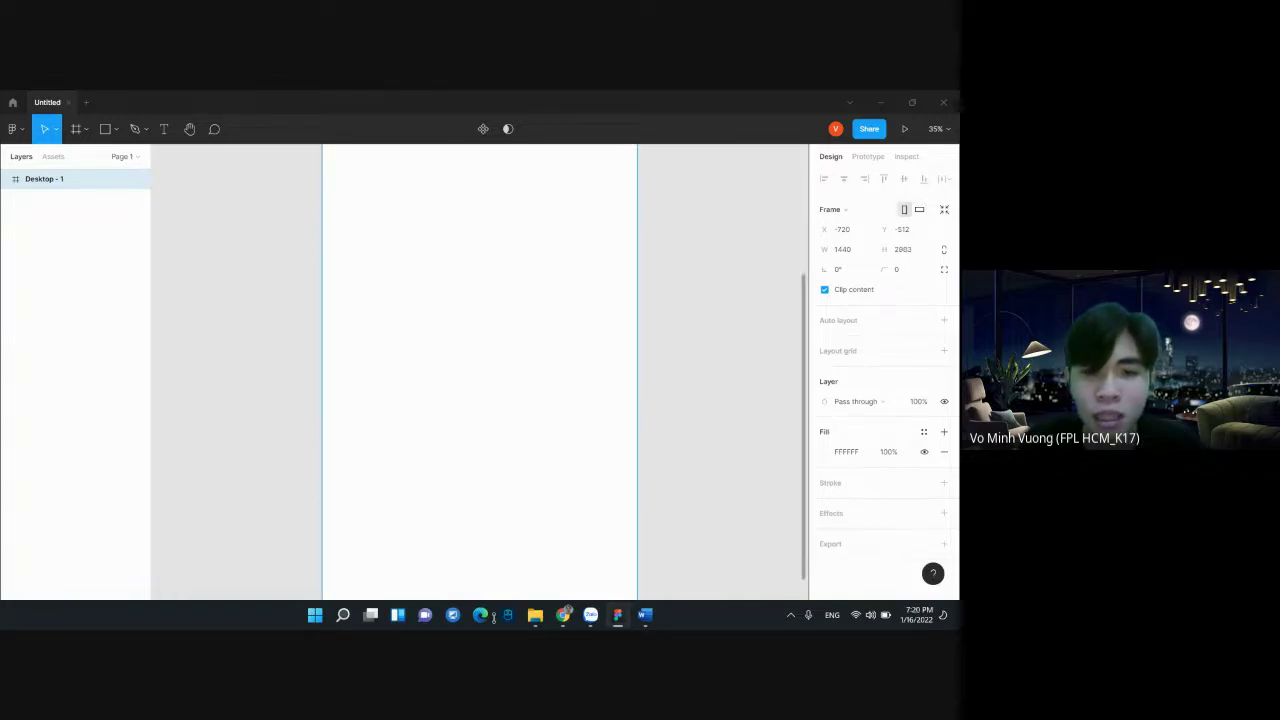
{"action": "left_click_drag", "start_coordinate": [492, 626], "coordinate": [489, 400]}
{"action": "scroll", "coordinate": [720, 357], "scroll_direction": "up", "scroll_amount": 6}
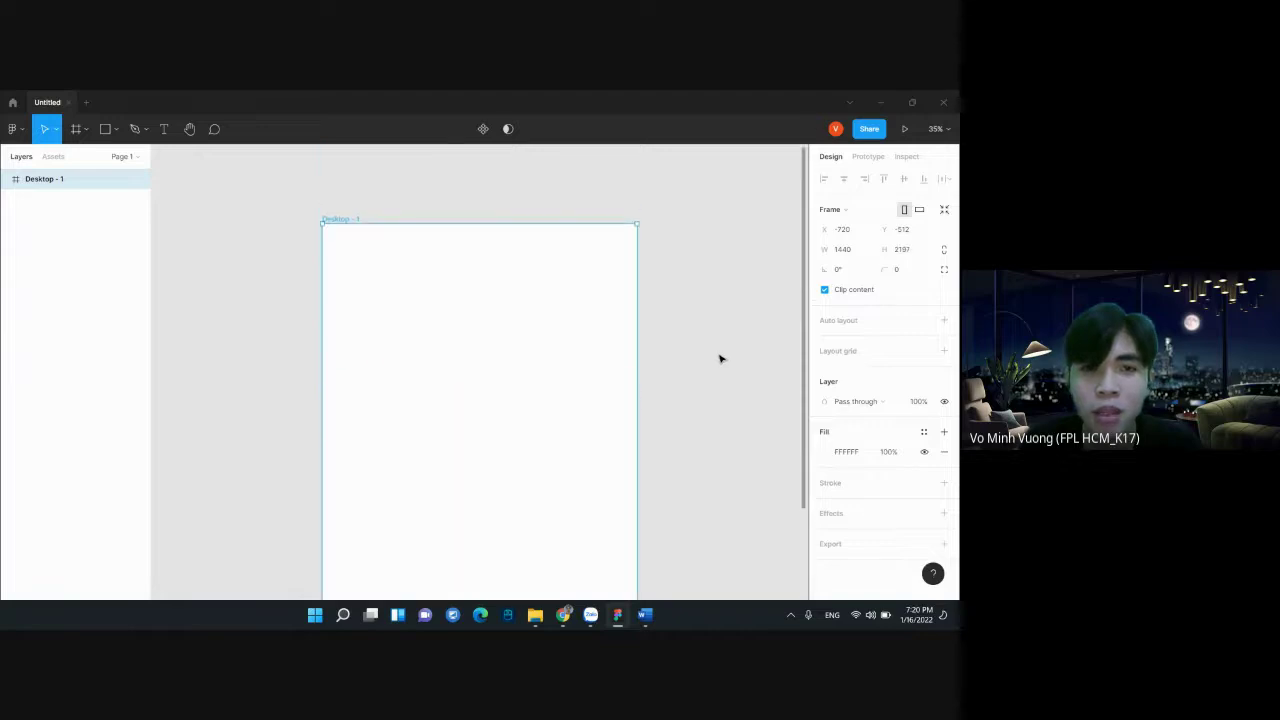
Draw an 818×180 grey rectangle near the top of Desktop - 1
{"action": "scroll", "coordinate": [720, 358], "scroll_direction": "down", "scroll_amount": 2}
{"action": "scroll", "coordinate": [661, 305], "scroll_direction": "down", "scroll_amount": 3}
{"action": "scroll", "coordinate": [661, 308], "scroll_direction": "down", "scroll_amount": 2}
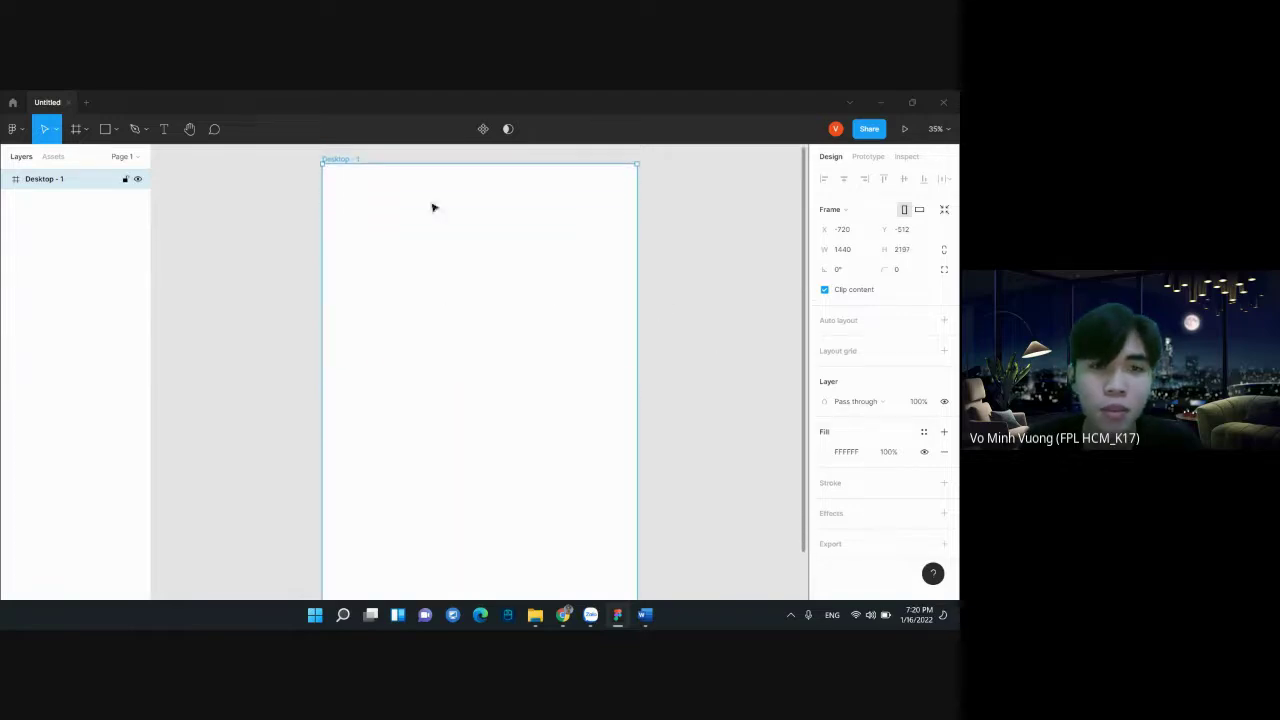
{"action": "left_click", "coordinate": [117, 129]}
{"action": "left_click", "coordinate": [117, 163]}
{"action": "left_click_drag", "start_coordinate": [418, 187], "coordinate": [598, 229]}
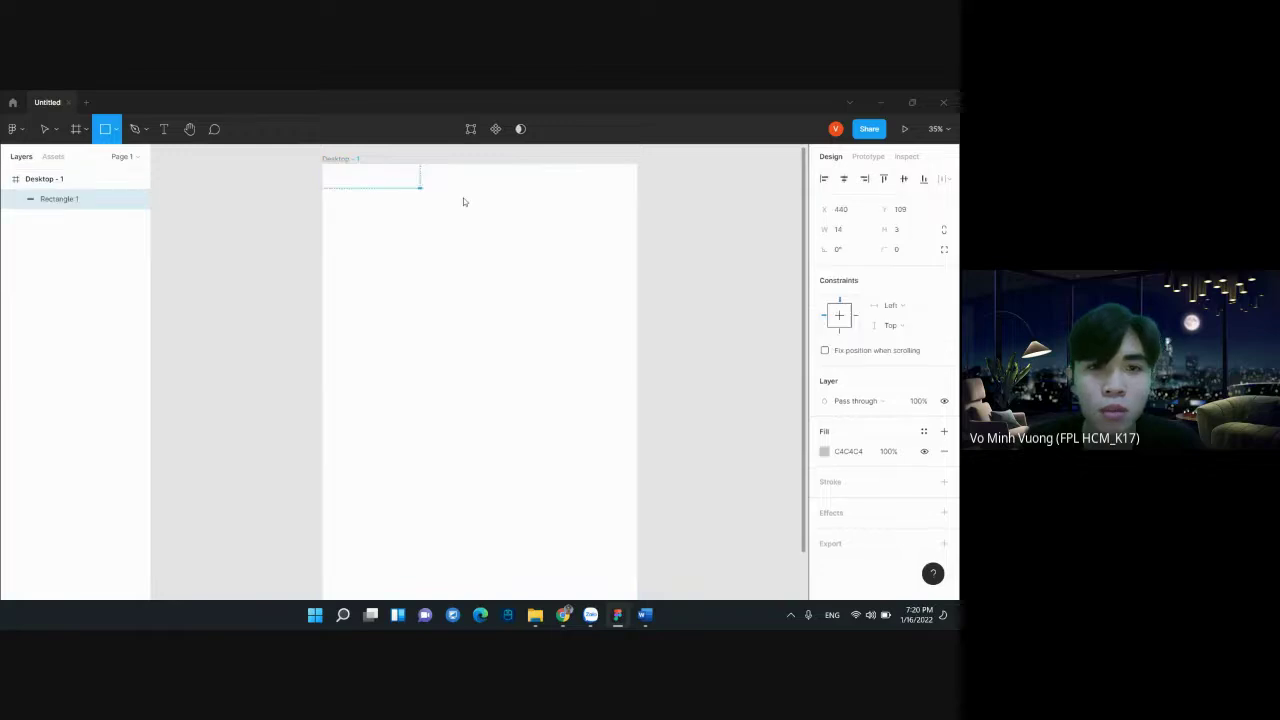
{"action": "left_click_drag", "start_coordinate": [508, 208], "coordinate": [473, 199]}
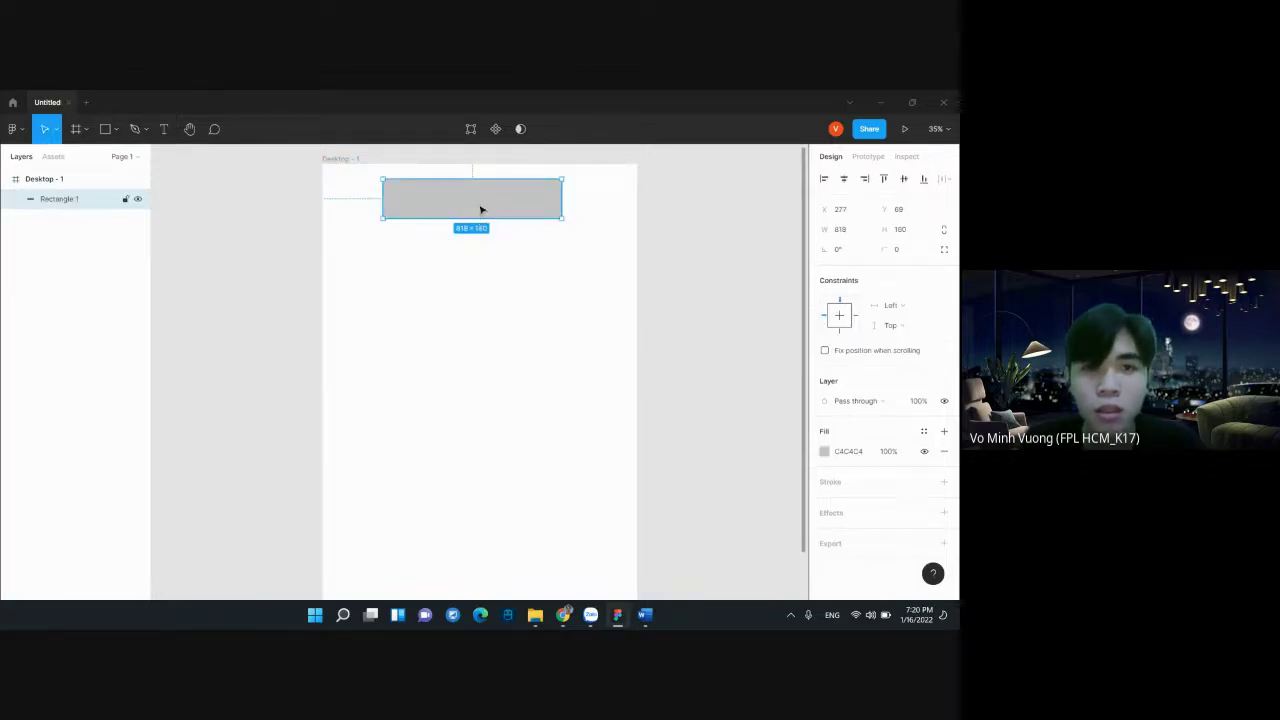
Paste two copies of the grey bar, stacking Rectangles 2 and 3 below the first
{"action": "key", "text": "ctrl+c"}
{"action": "left_click", "coordinate": [489, 300]}
{"action": "key", "text": "ctrl+v"}
{"action": "mouse_move", "coordinate": [480, 214]}
{"action": "left_mouse_down"}
{"action": "mouse_move", "coordinate": [481, 287]}
{"action": "mouse_move", "coordinate": [470, 271]}
{"action": "left_mouse_up"}
{"action": "key", "text": "ctrl+v"}
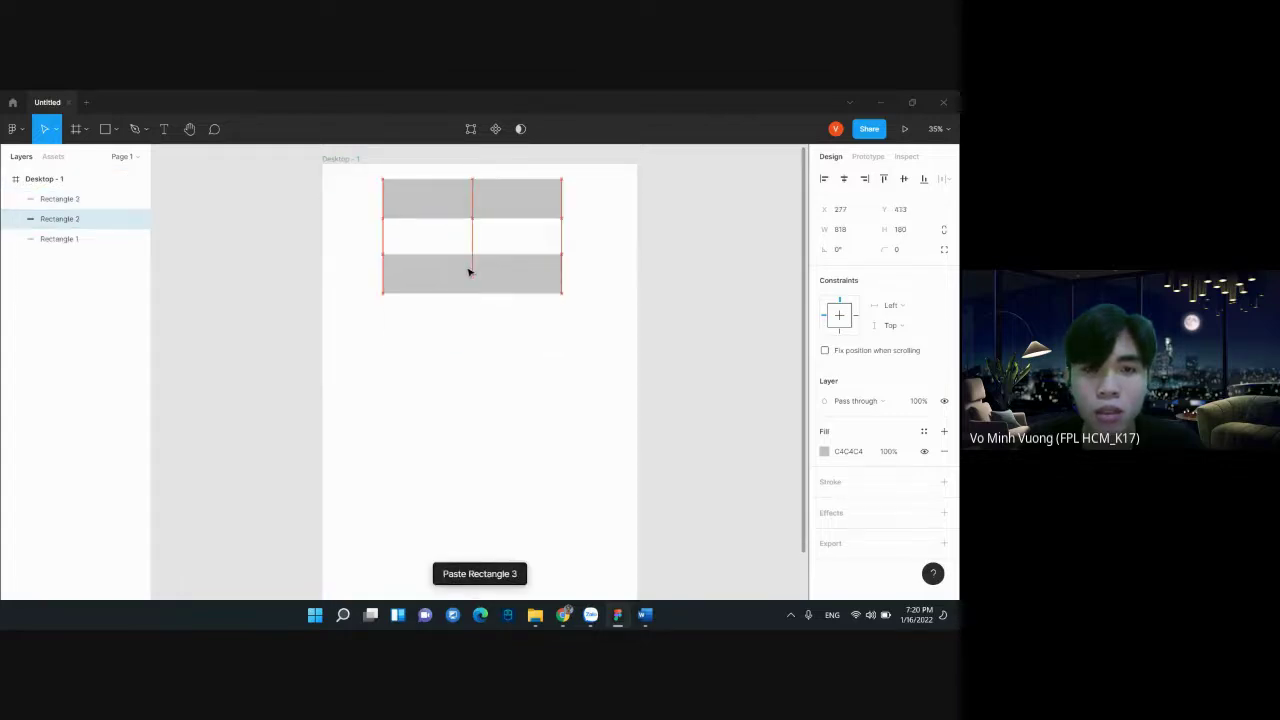
{"action": "left_click_drag", "start_coordinate": [472, 212], "coordinate": [473, 347]}
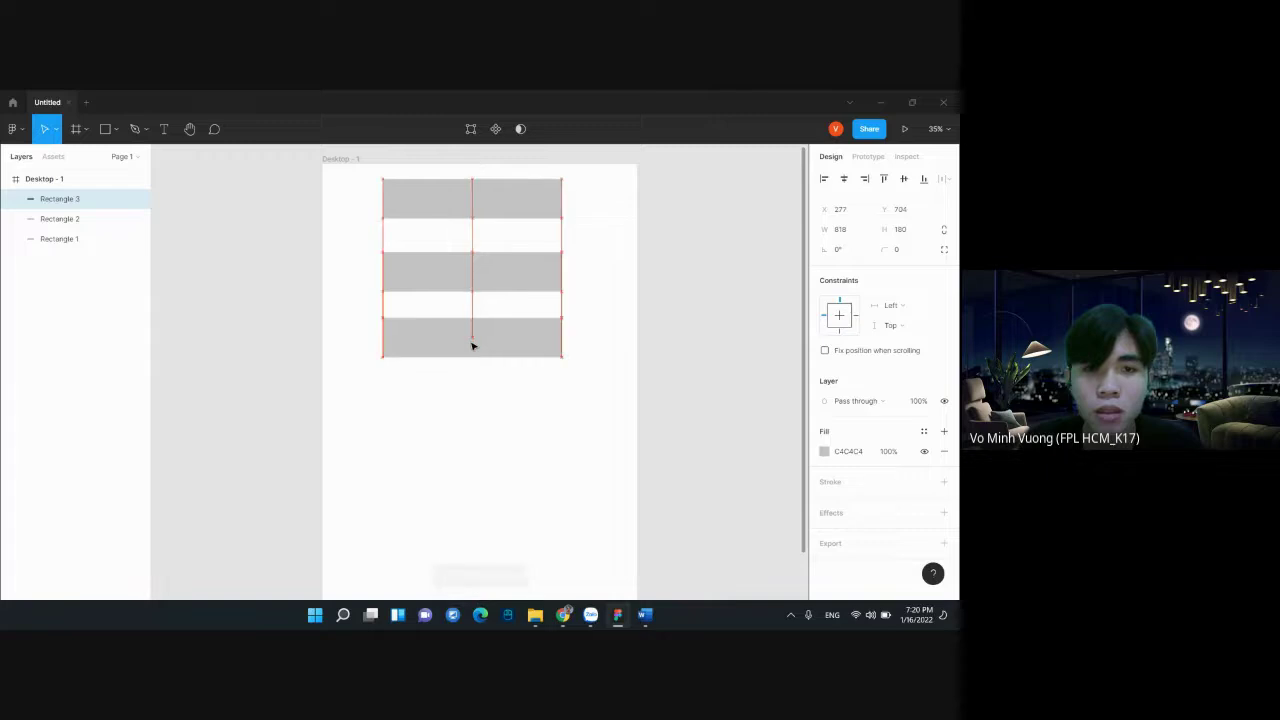
{"action": "mouse_move", "coordinate": [563, 615]}
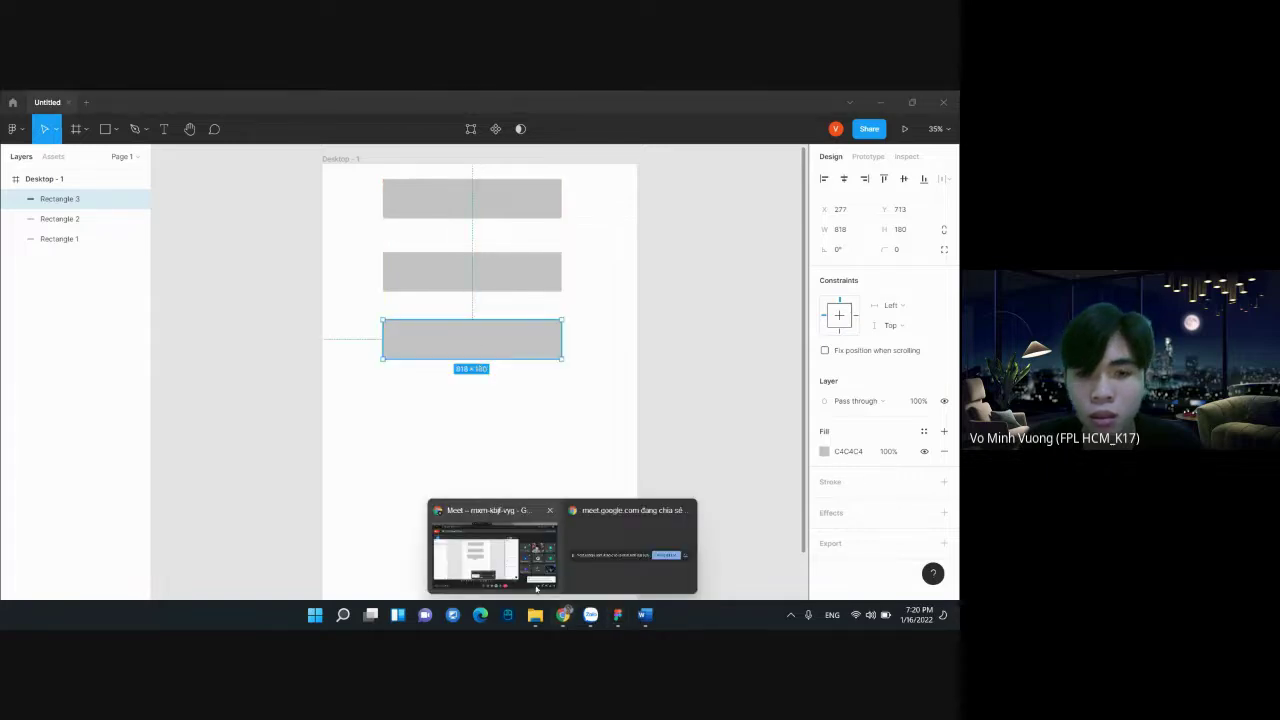
{"action": "left_click", "coordinate": [533, 565]}
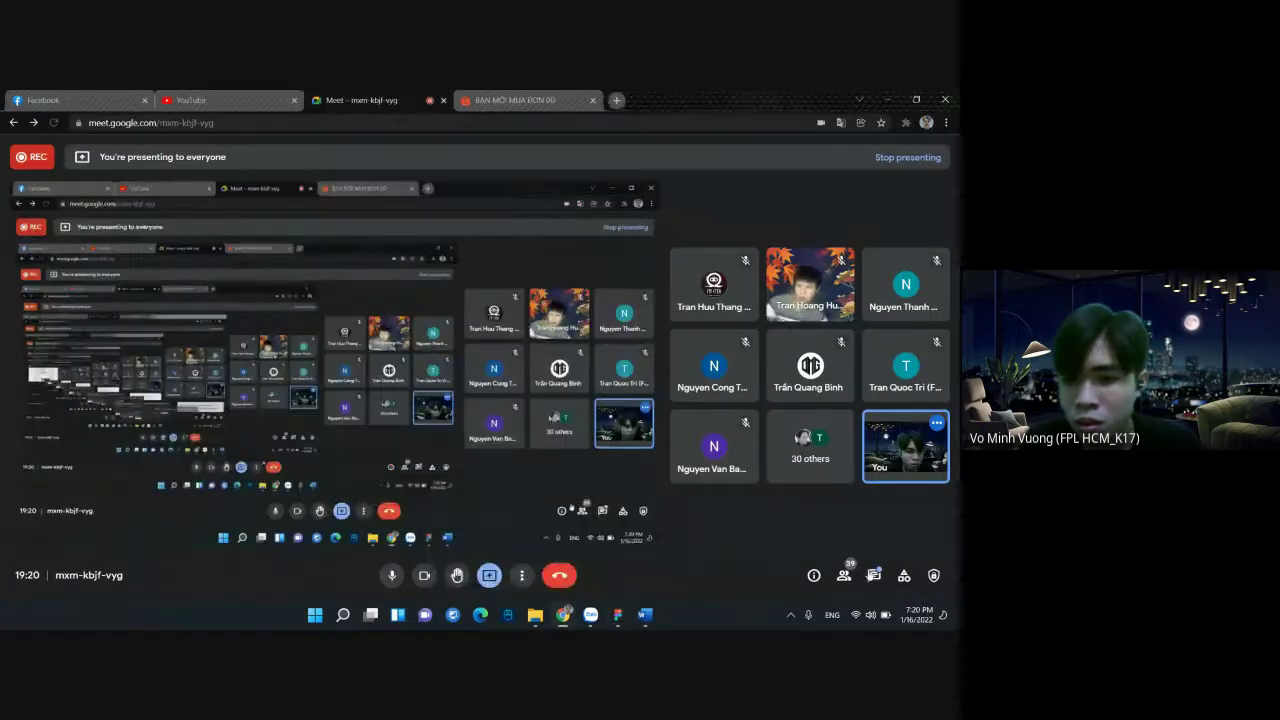
{"action": "left_click", "coordinate": [873, 575]}
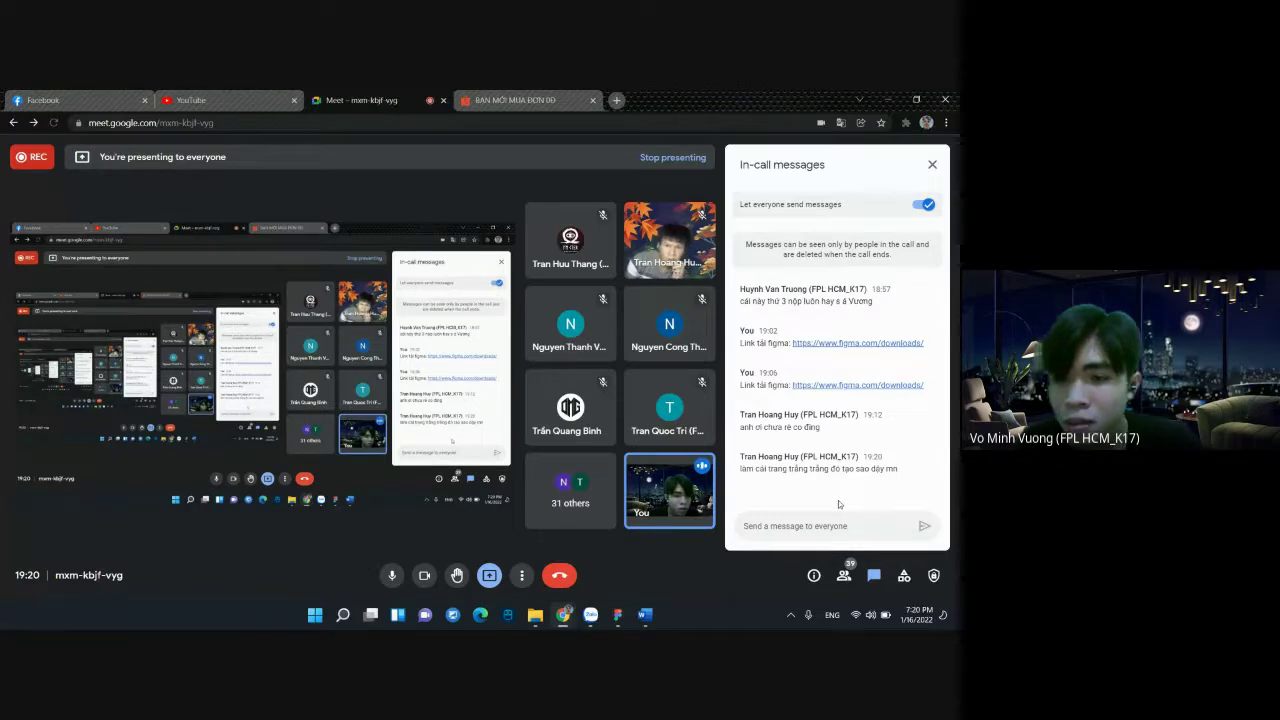
{"action": "left_click", "coordinate": [613, 615]}
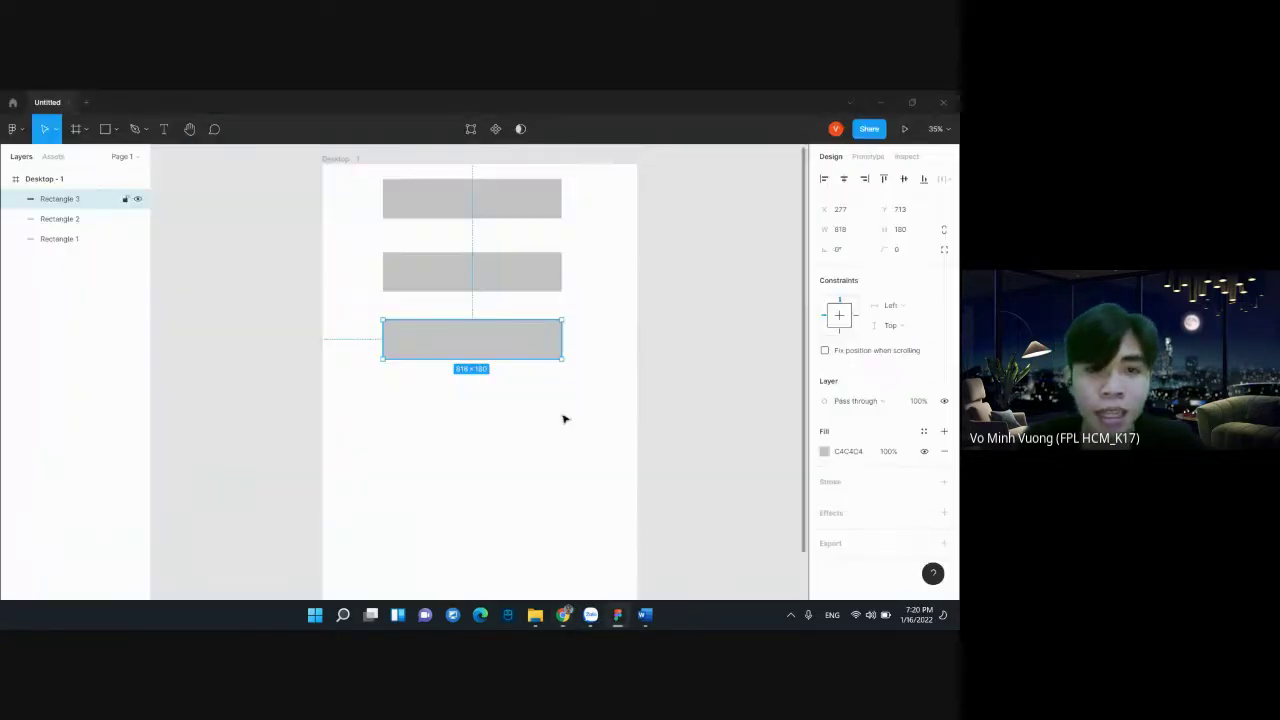
Create Desktop - 2 from the 1440×1024 Desktop frame preset beside Desktop - 1
{"action": "left_click", "coordinate": [596, 451]}
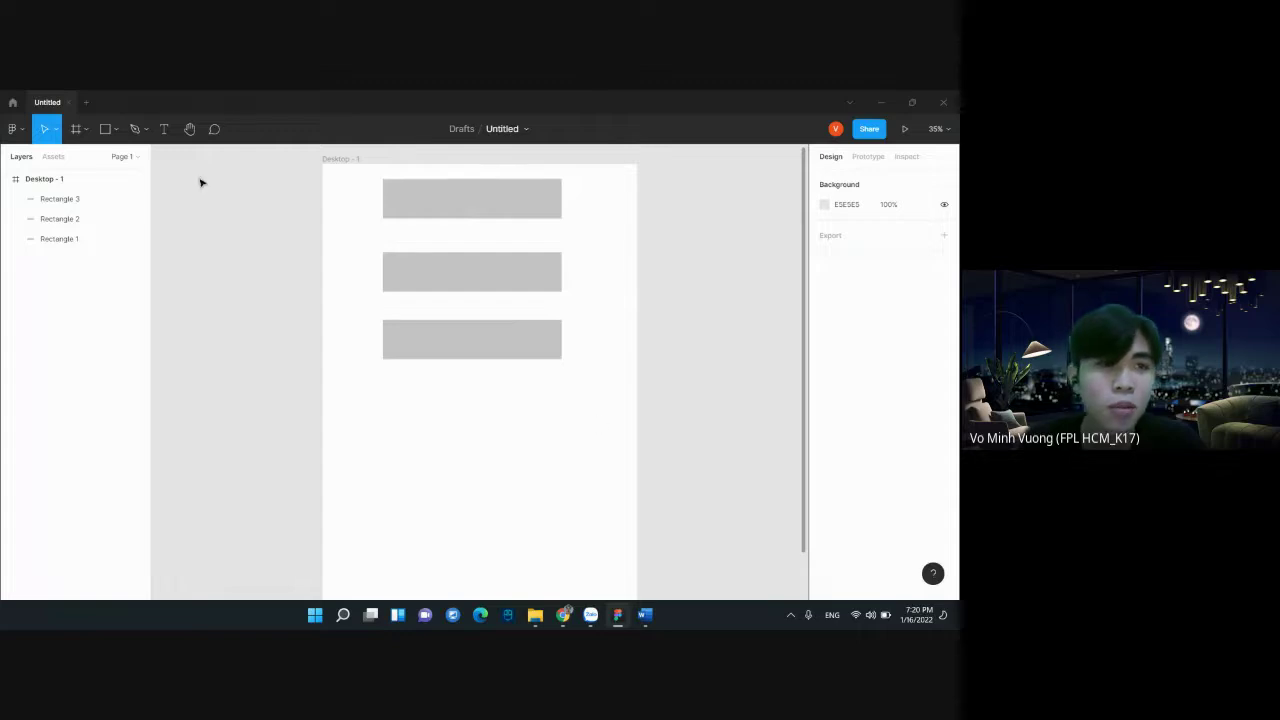
{"action": "left_click", "coordinate": [85, 131]}
{"action": "left_click", "coordinate": [74, 159]}
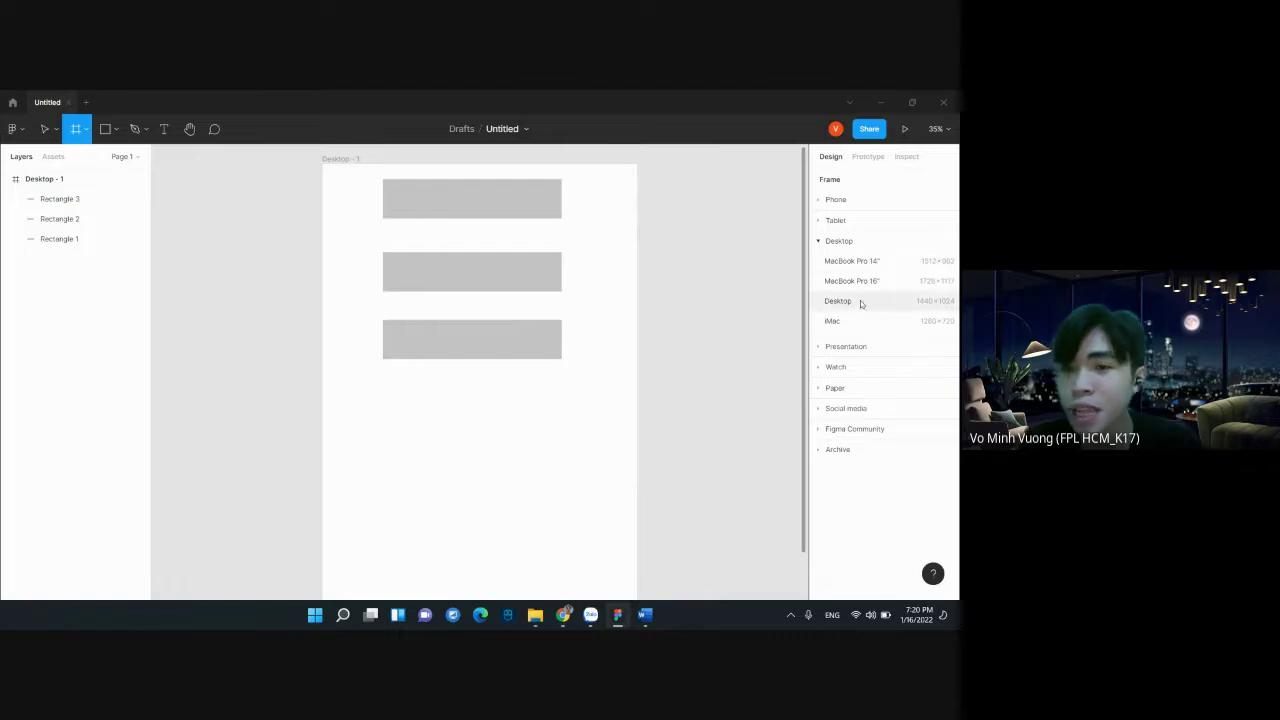
{"action": "left_click", "coordinate": [860, 300]}
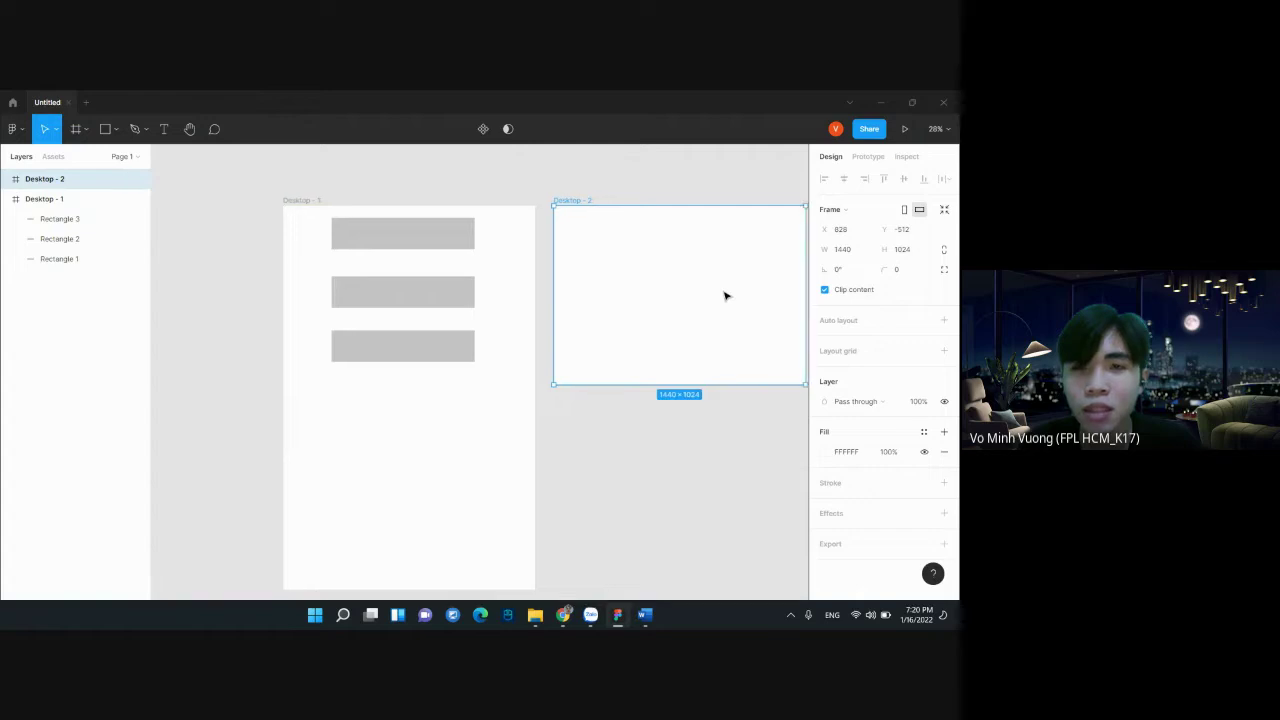
{"action": "mouse_move", "coordinate": [550, 295]}
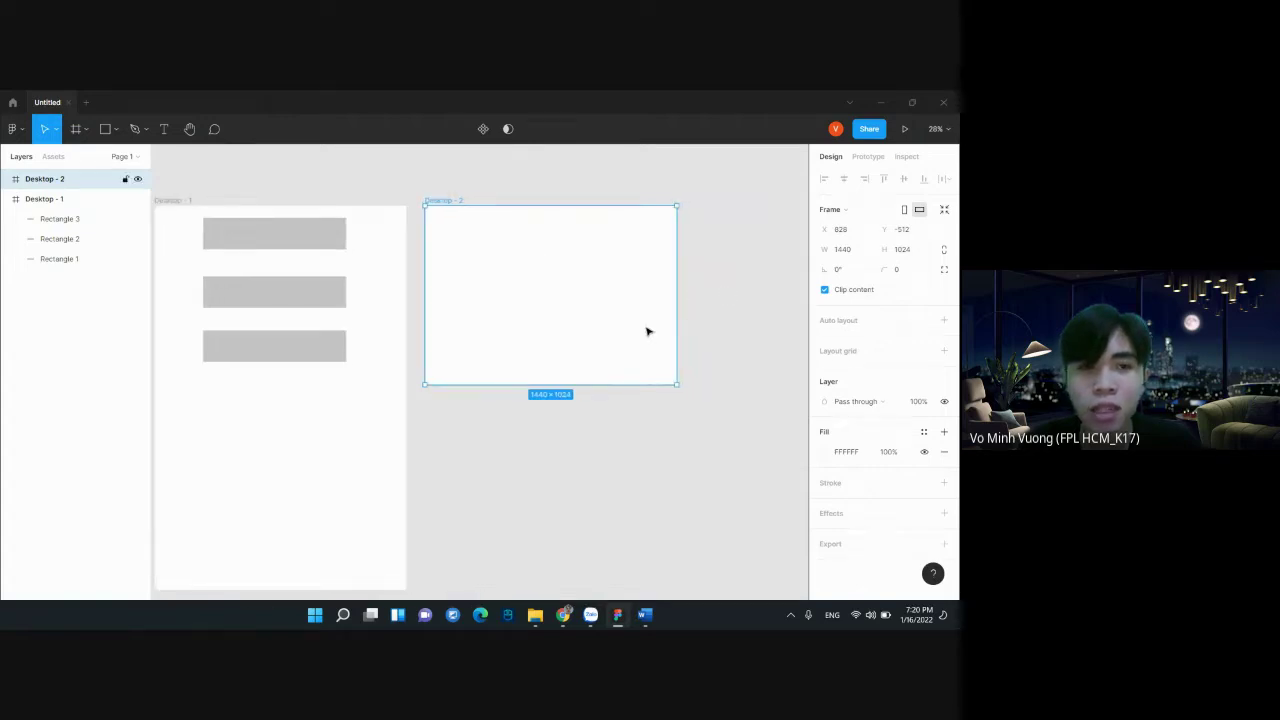
{"action": "scroll", "coordinate": [647, 332], "scroll_direction": "left", "scroll_amount": 3}
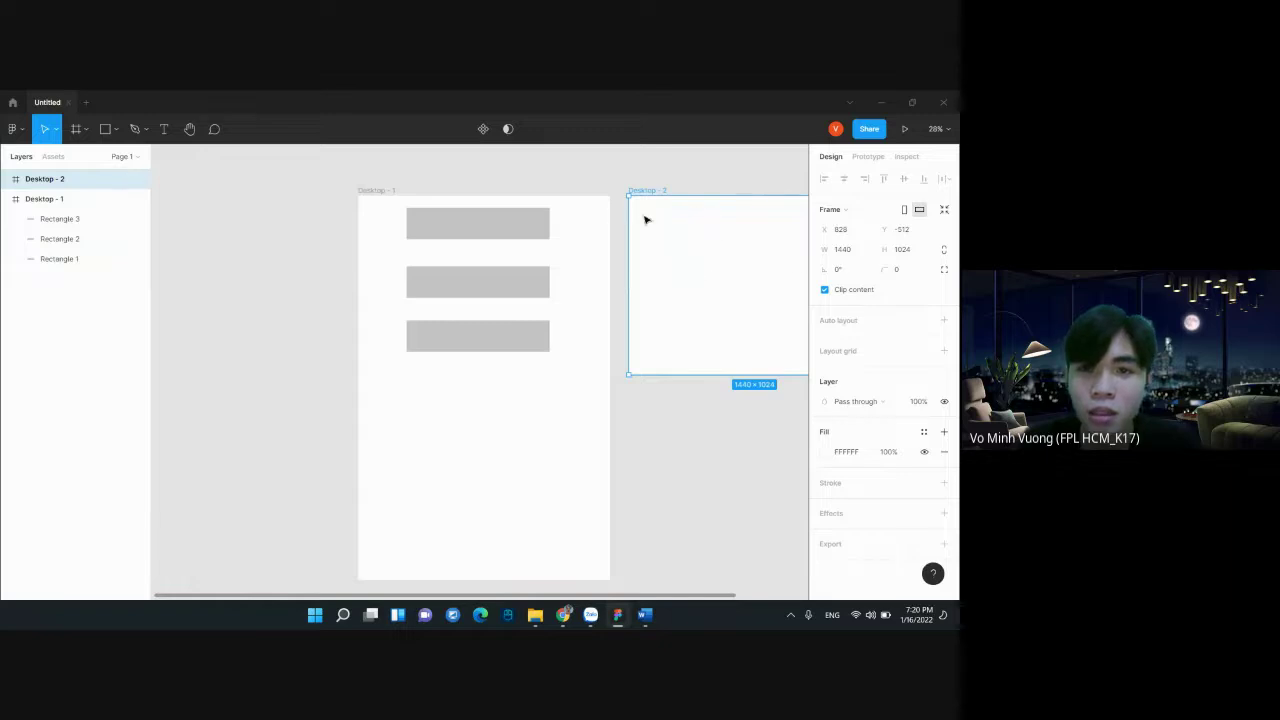
{"action": "left_click", "coordinate": [511, 338]}
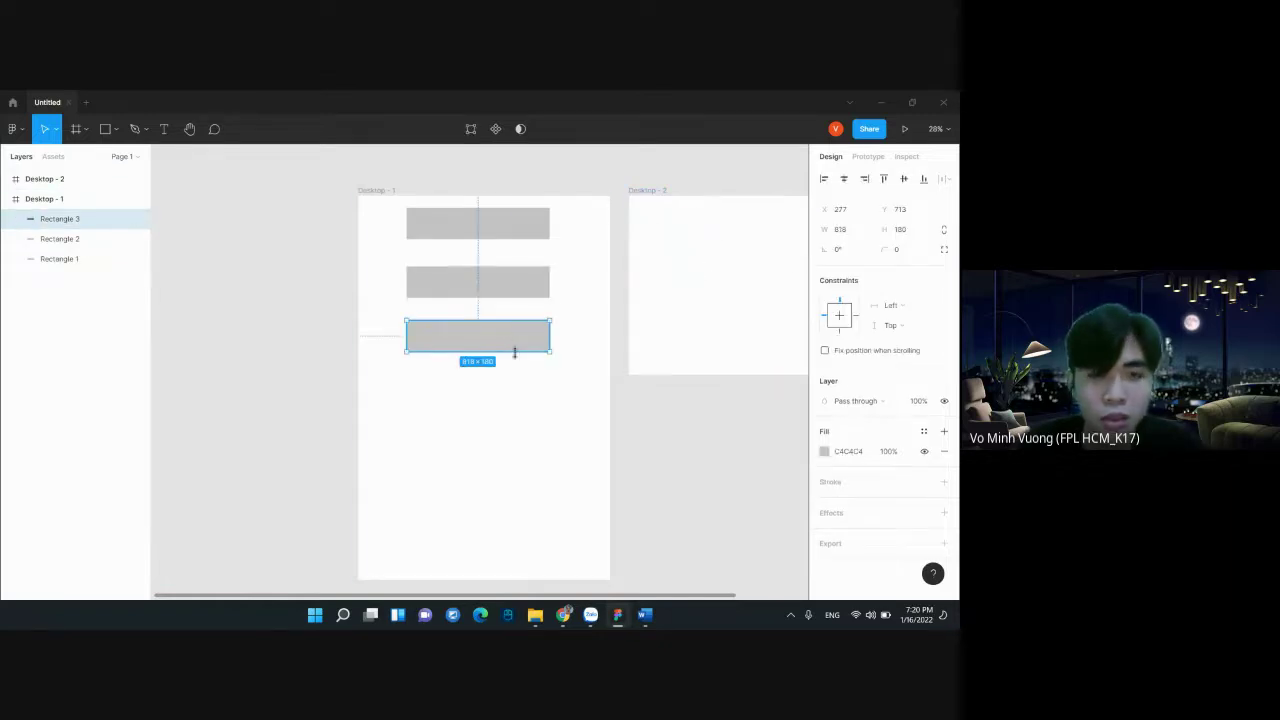
Paste further grey bar copies, placing each below the previous one down Desktop - 1
{"action": "key", "text": "ctrl+v"}
{"action": "left_click_drag", "start_coordinate": [471, 343], "coordinate": [483, 449]}
{"action": "key", "text": "ctrl+v"}
{"action": "key", "text": "ctrl+v"}
{"action": "key", "text": "ctrl+v"}
{"action": "left_click_drag", "start_coordinate": [484, 368], "coordinate": [486, 521]}
{"action": "scroll", "coordinate": [558, 394], "scroll_direction": "up", "scroll_amount": 1}
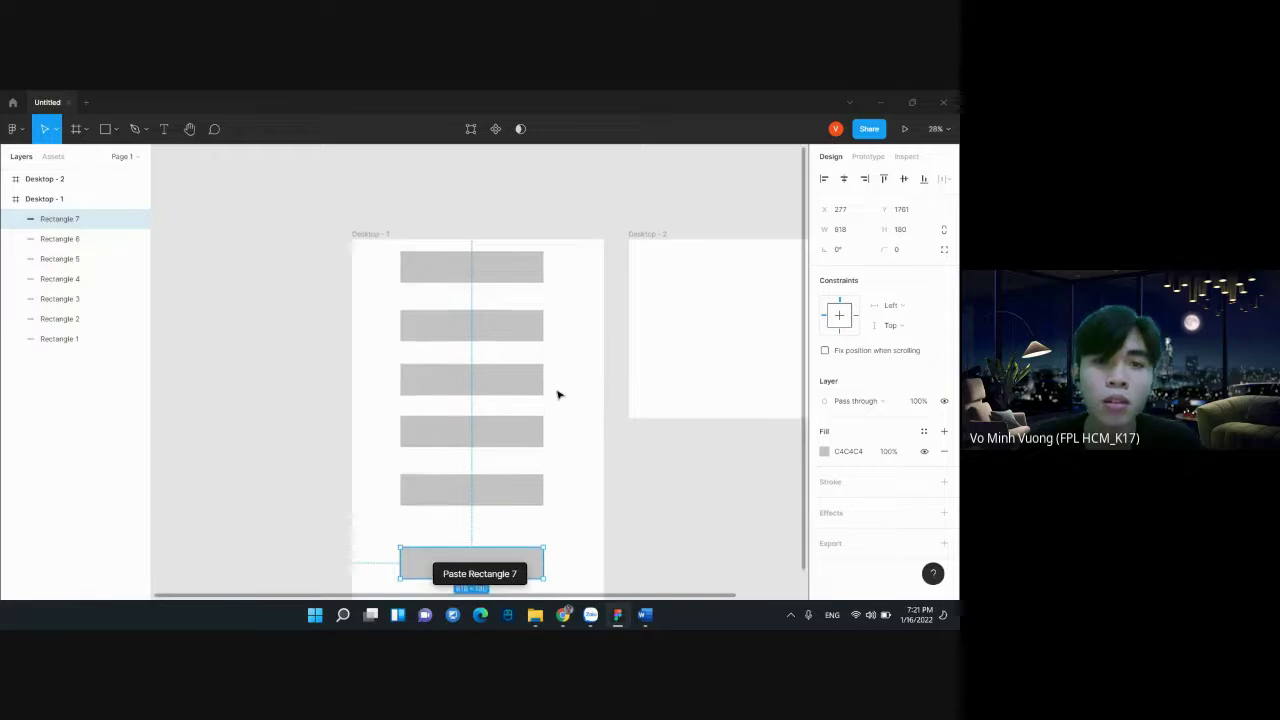
{"action": "scroll", "coordinate": [558, 394], "scroll_direction": "down", "scroll_amount": 1}
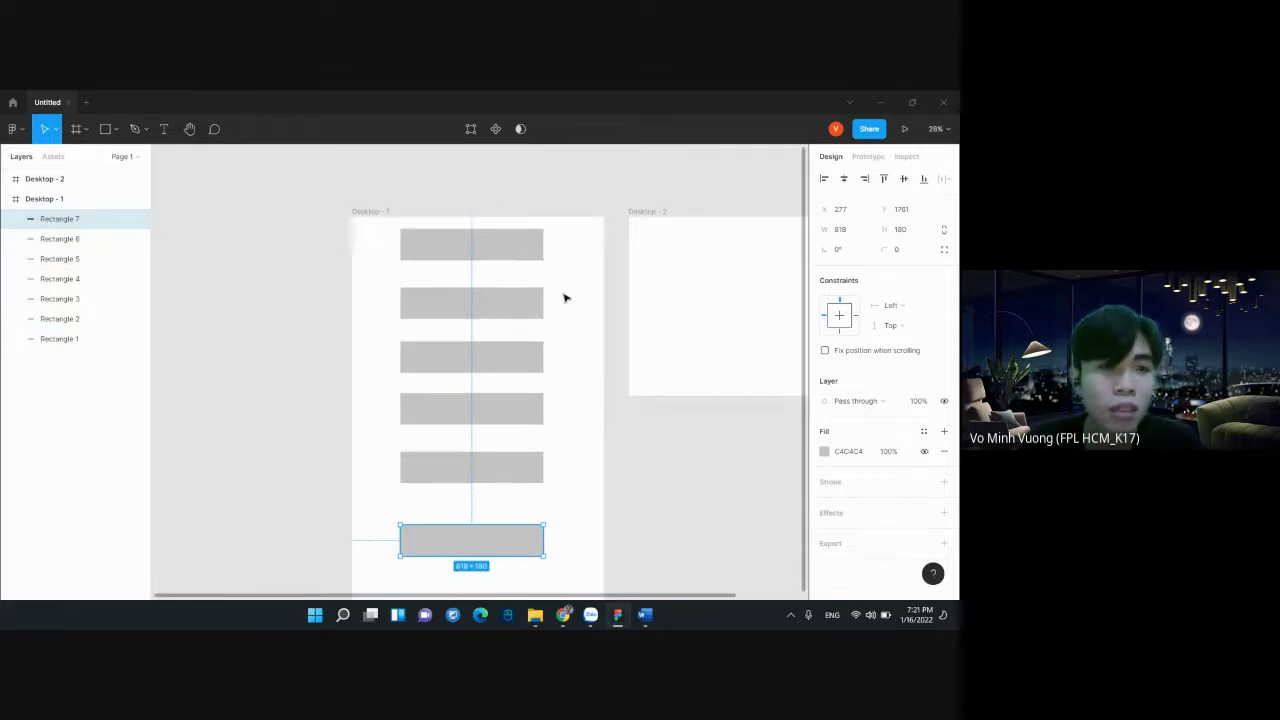
{"action": "scroll", "coordinate": [545, 230], "scroll_direction": "down", "scroll_amount": 2}
{"action": "scroll", "coordinate": [529, 377], "scroll_direction": "up", "scroll_amount": 1}
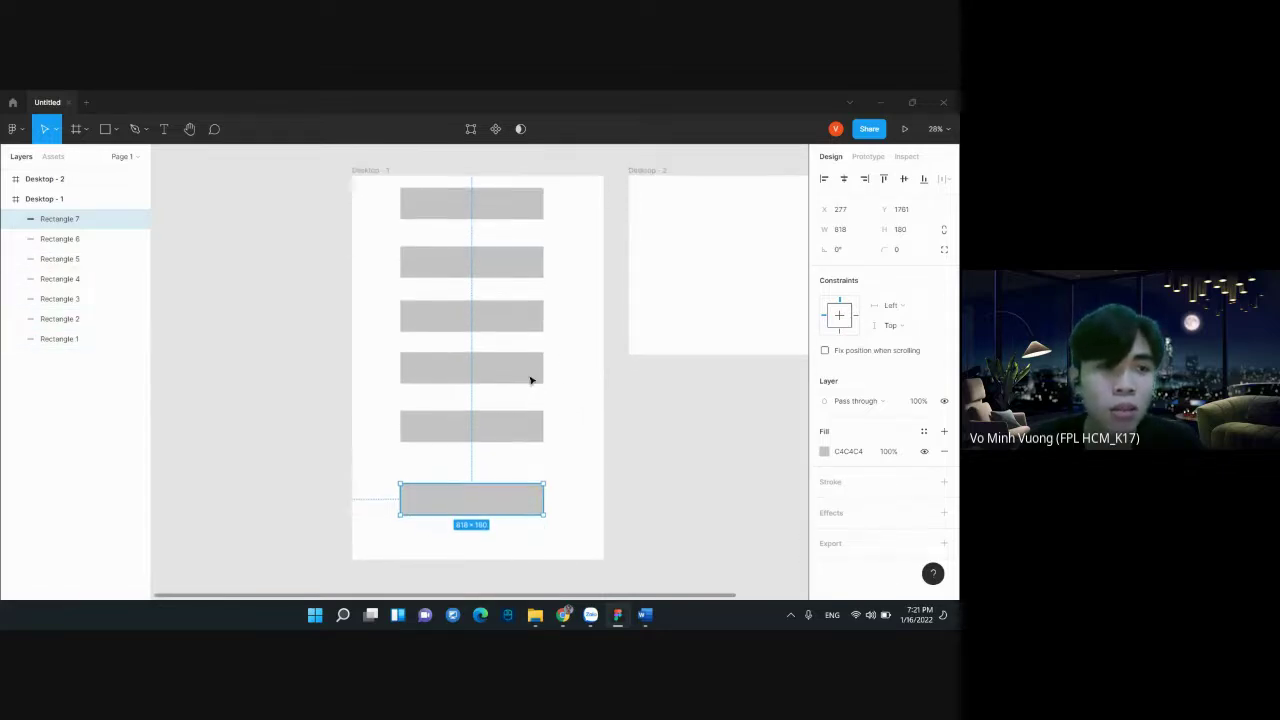
Wrap Desktop - 1 in a new Frame 1 and launch the prototype presentation
{"action": "left_click", "coordinate": [76, 200]}
{"action": "right_click", "coordinate": [60, 199]}
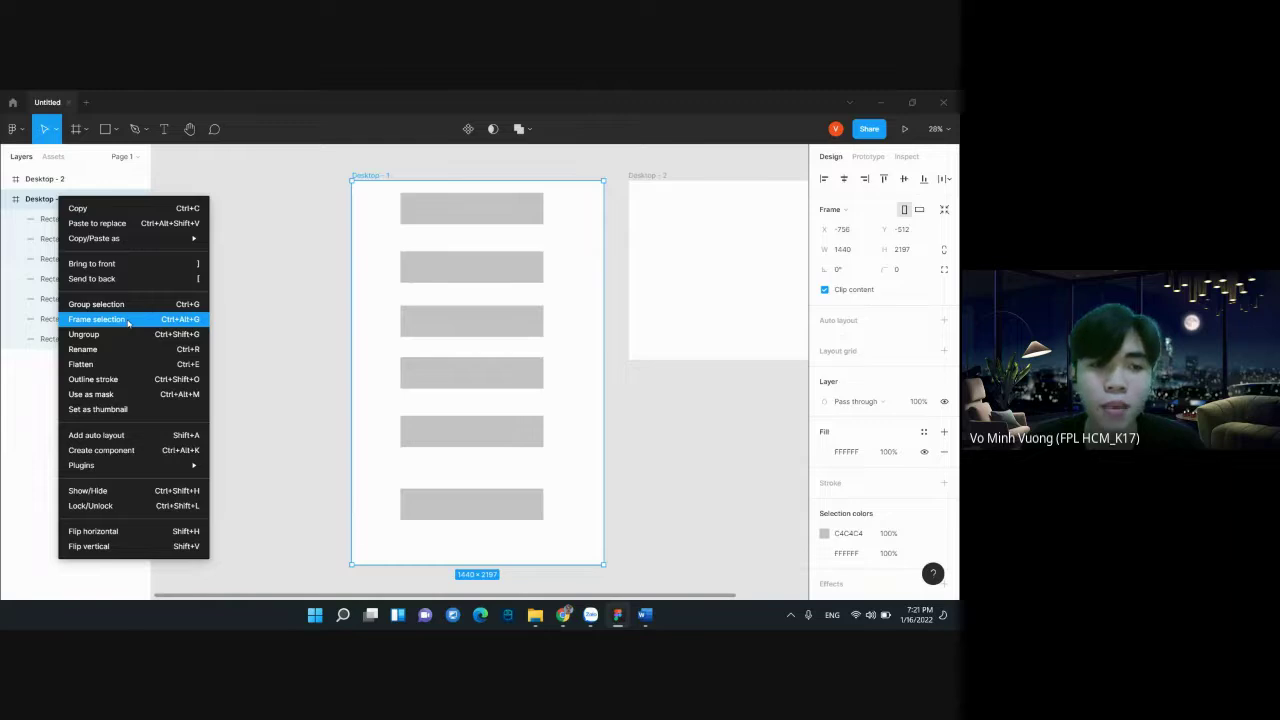
{"action": "left_click", "coordinate": [97, 319]}
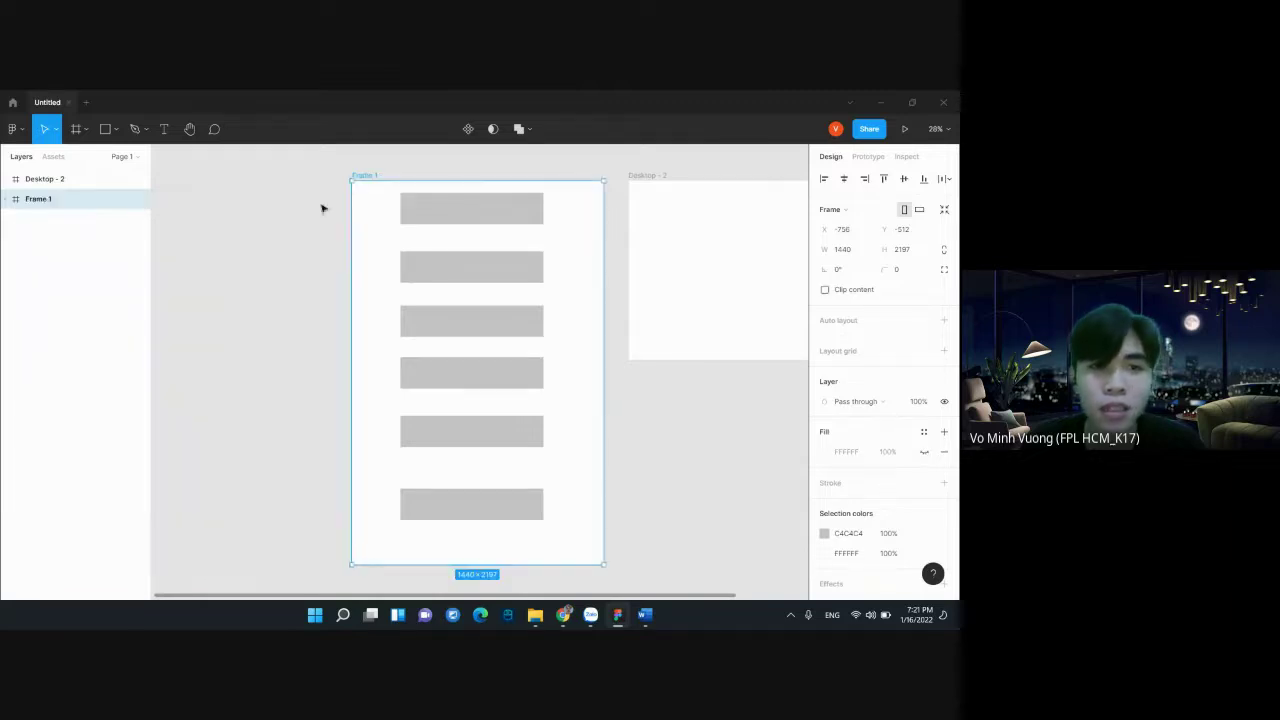
{"action": "left_click", "coordinate": [390, 210]}
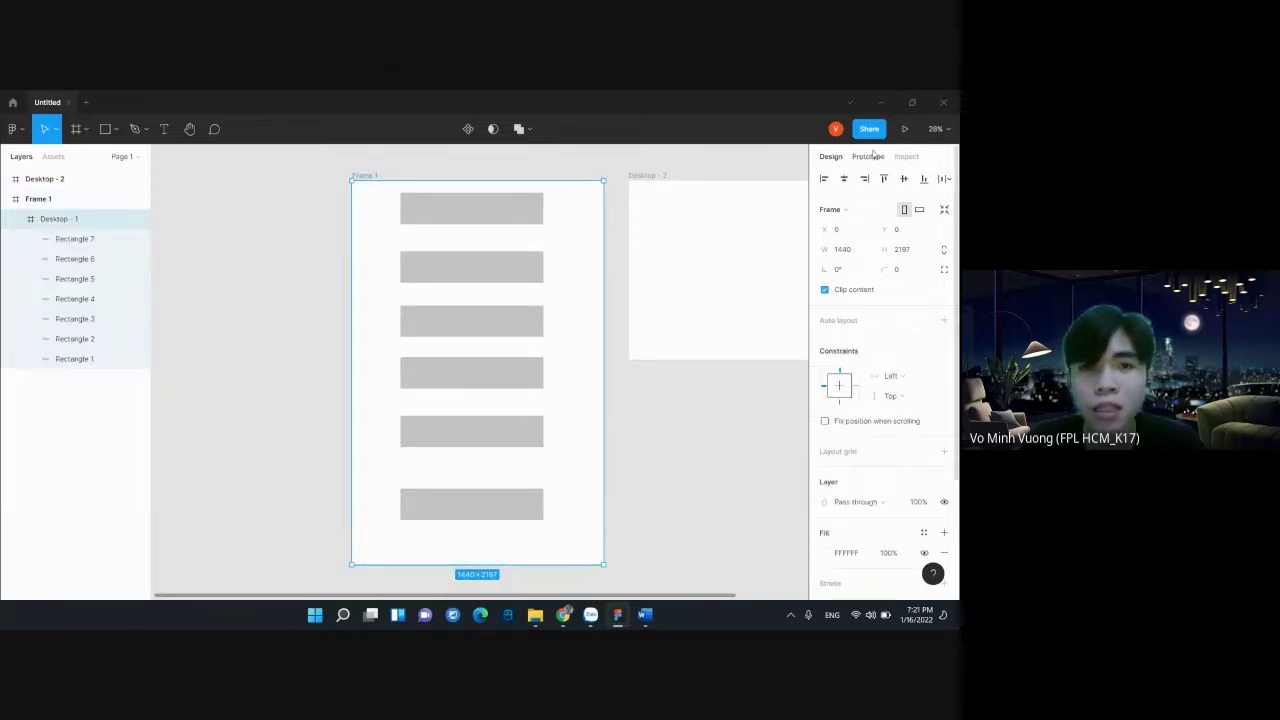
{"action": "left_click", "coordinate": [904, 128]}
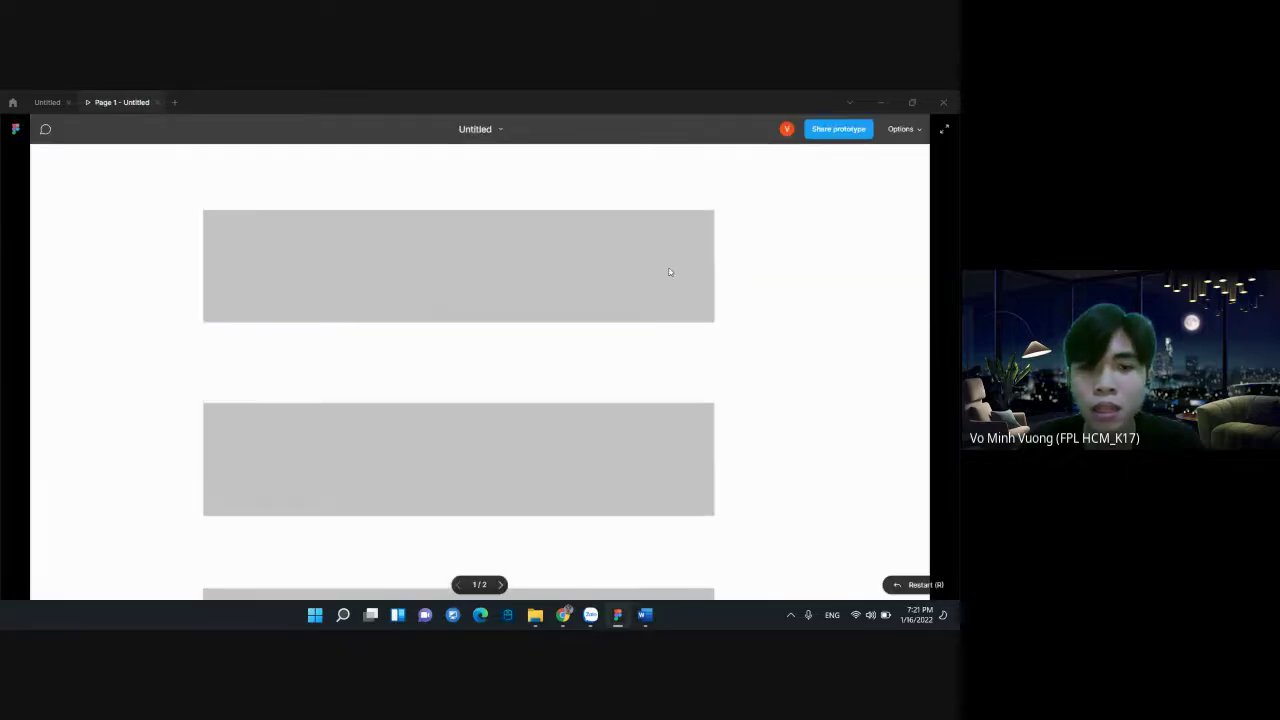
Scroll through the stacked grey bars in the prototype preview, then close the 'Page 1 - Untitled' tab
{"action": "scroll", "coordinate": [670, 272], "scroll_direction": "down", "scroll_amount": 2}
{"action": "scroll", "coordinate": [669, 272], "scroll_direction": "down", "scroll_amount": 2}
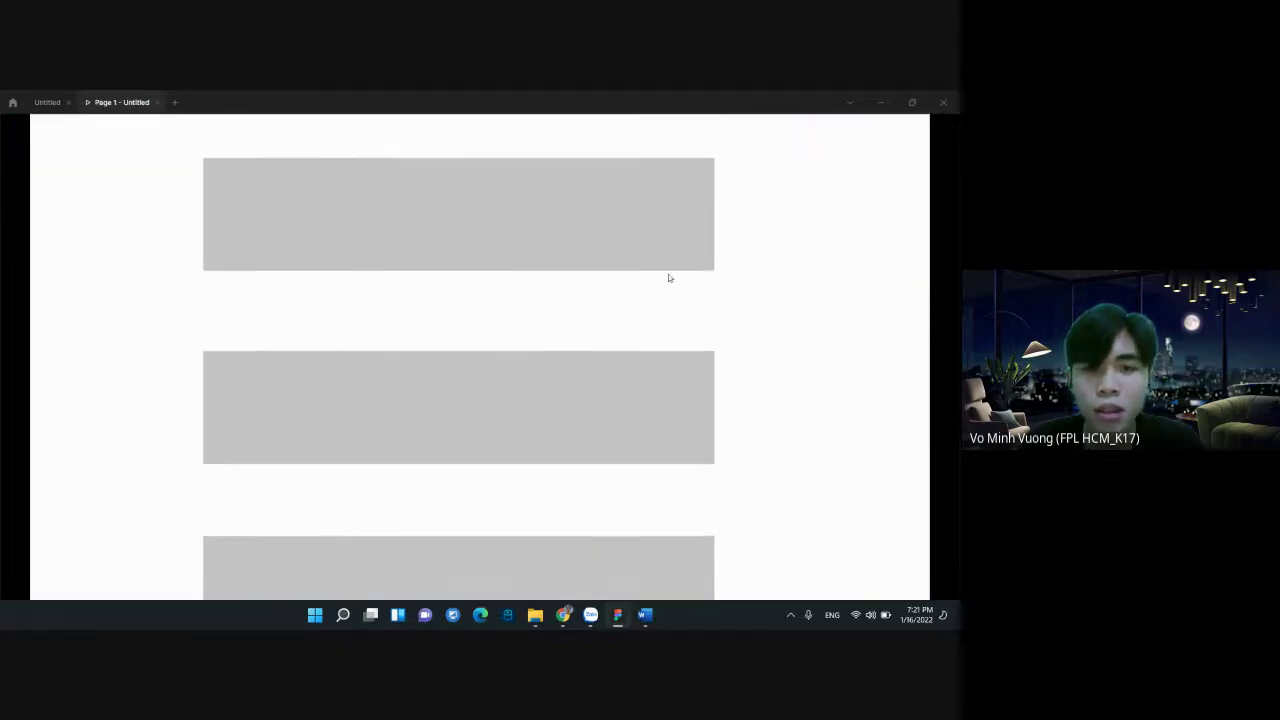
{"action": "scroll", "coordinate": [669, 275], "scroll_direction": "down", "scroll_amount": 3}
{"action": "scroll", "coordinate": [666, 277], "scroll_direction": "up", "scroll_amount": 1}
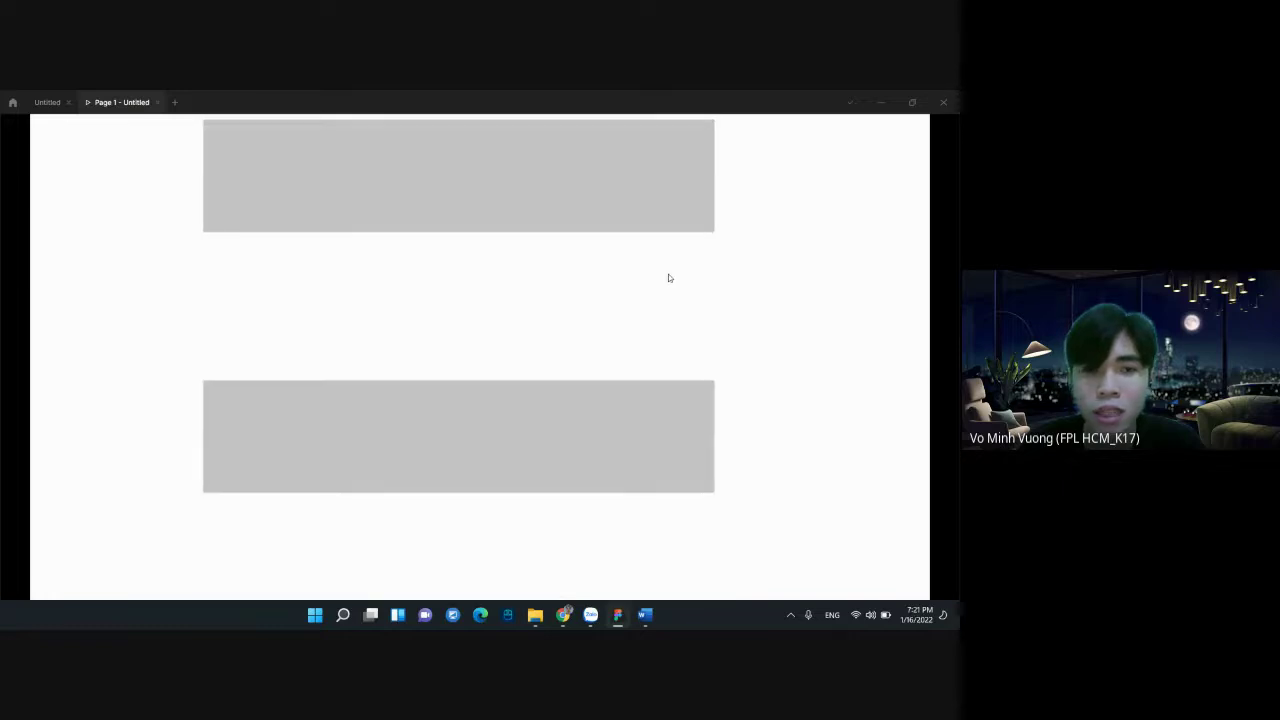
{"action": "scroll", "coordinate": [663, 274], "scroll_direction": "down", "scroll_amount": 2}
{"action": "scroll", "coordinate": [663, 271], "scroll_direction": "up", "scroll_amount": 2}
{"action": "scroll", "coordinate": [665, 292], "scroll_direction": "down", "scroll_amount": 2}
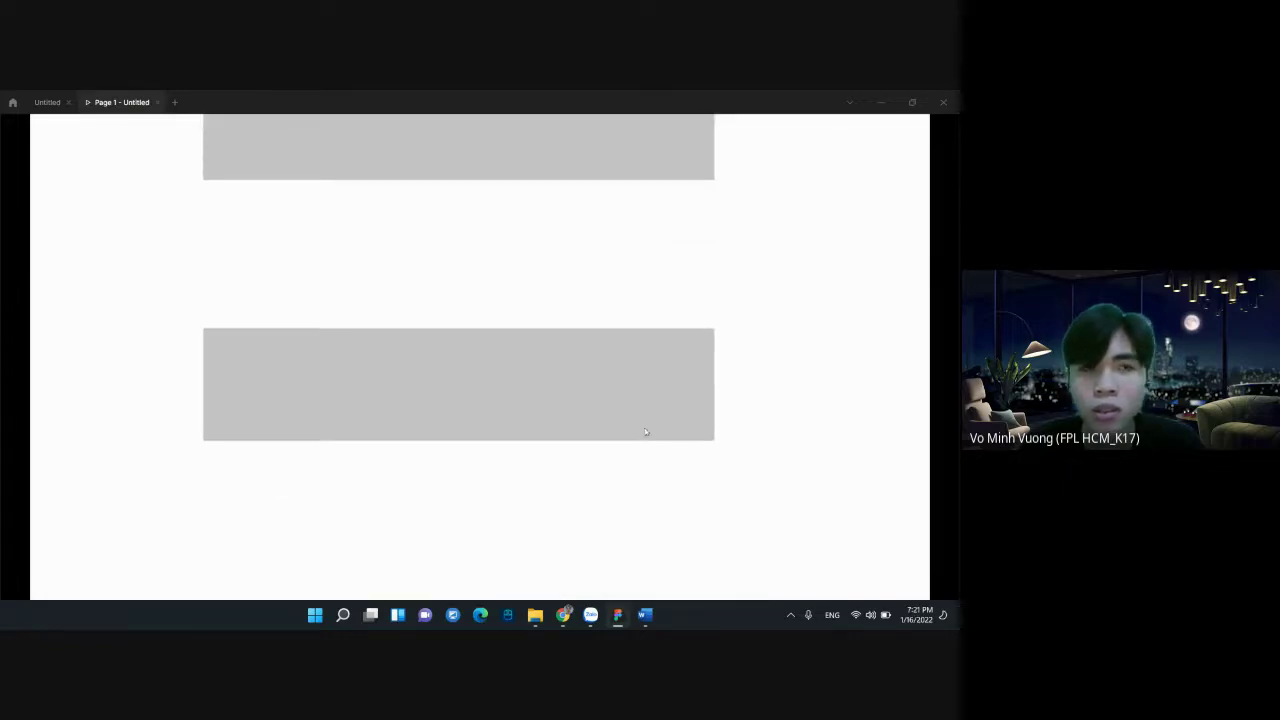
{"action": "scroll", "coordinate": [634, 472], "scroll_direction": "up", "scroll_amount": 2}
{"action": "scroll", "coordinate": [627, 500], "scroll_direction": "up", "scroll_amount": 2}
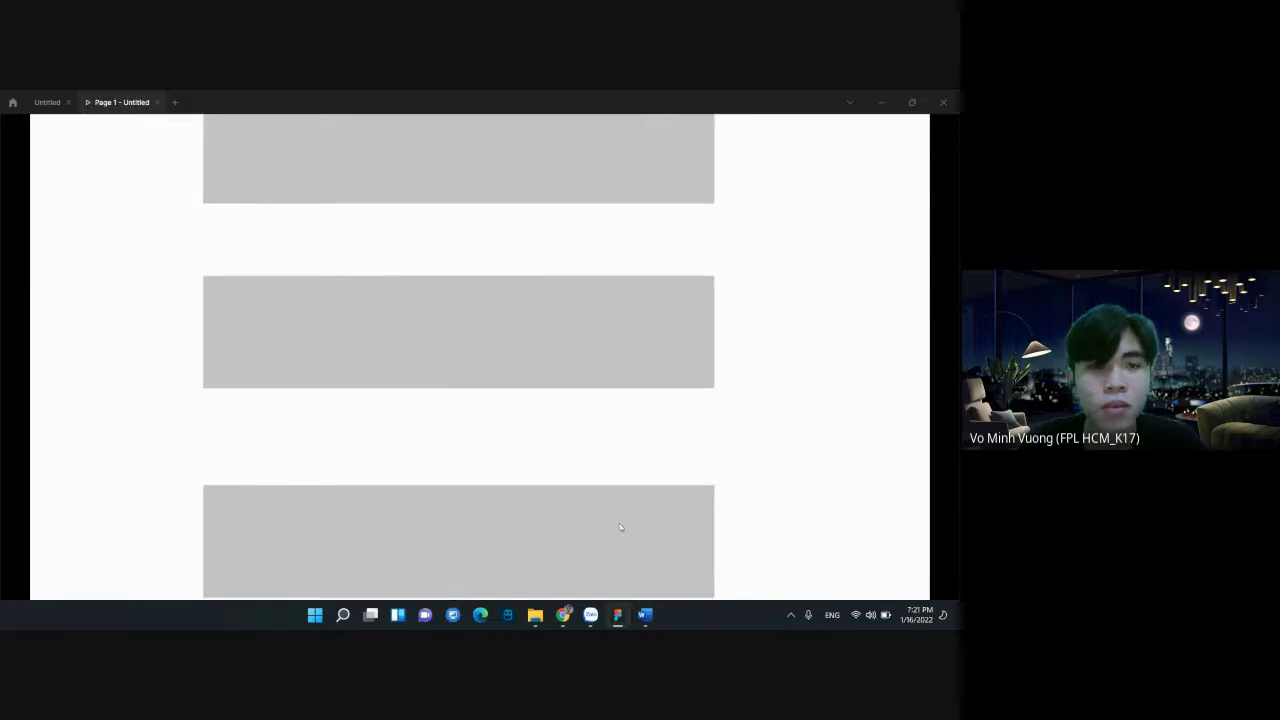
{"action": "scroll", "coordinate": [540, 518], "scroll_direction": "up", "scroll_amount": 3}
{"action": "scroll", "coordinate": [456, 514], "scroll_direction": "down", "scroll_amount": 1}
{"action": "left_click", "coordinate": [156, 102]}
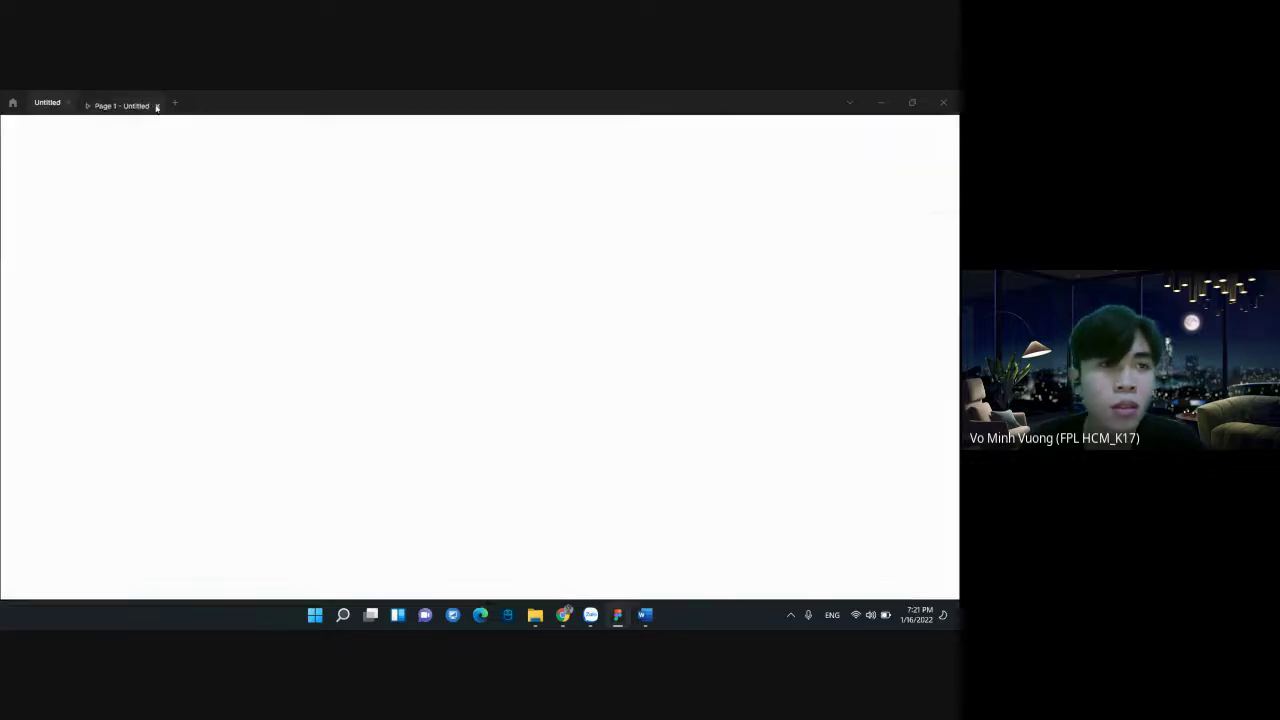
Ungroup Frame 1 so Desktop - 1 sits directly on the page
{"action": "left_click", "coordinate": [52, 204]}
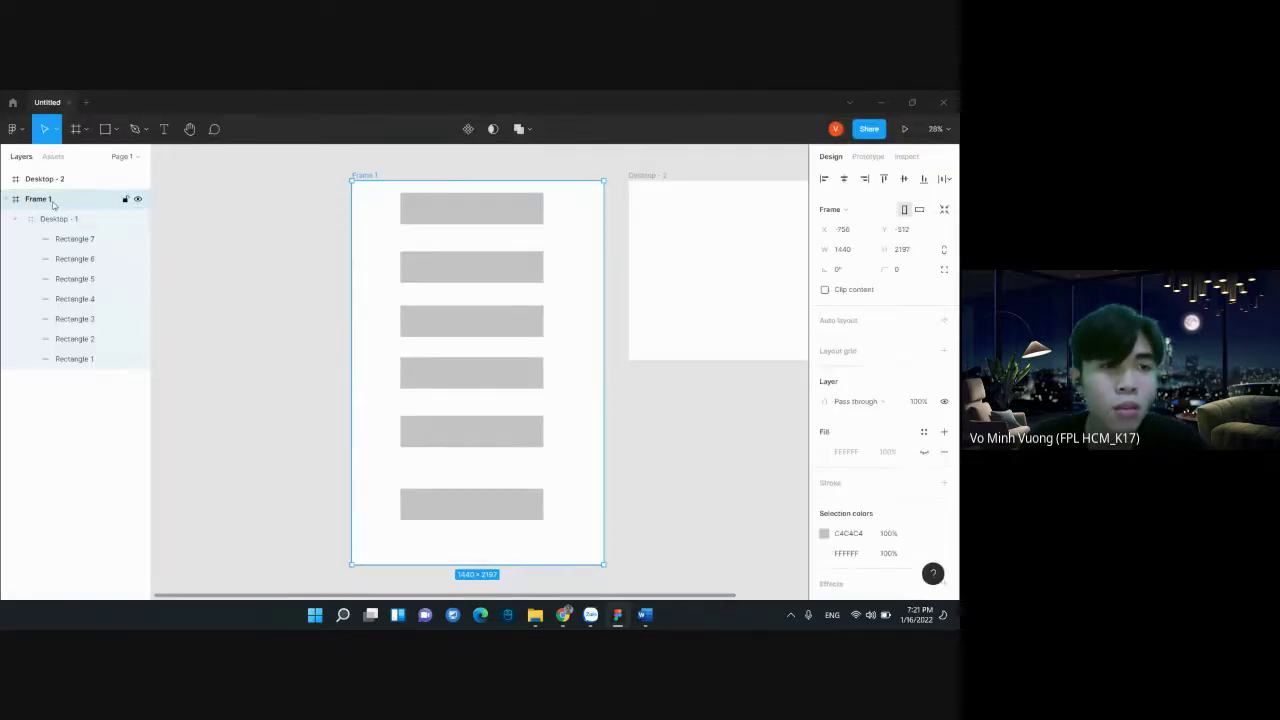
{"action": "right_click", "coordinate": [46, 200]}
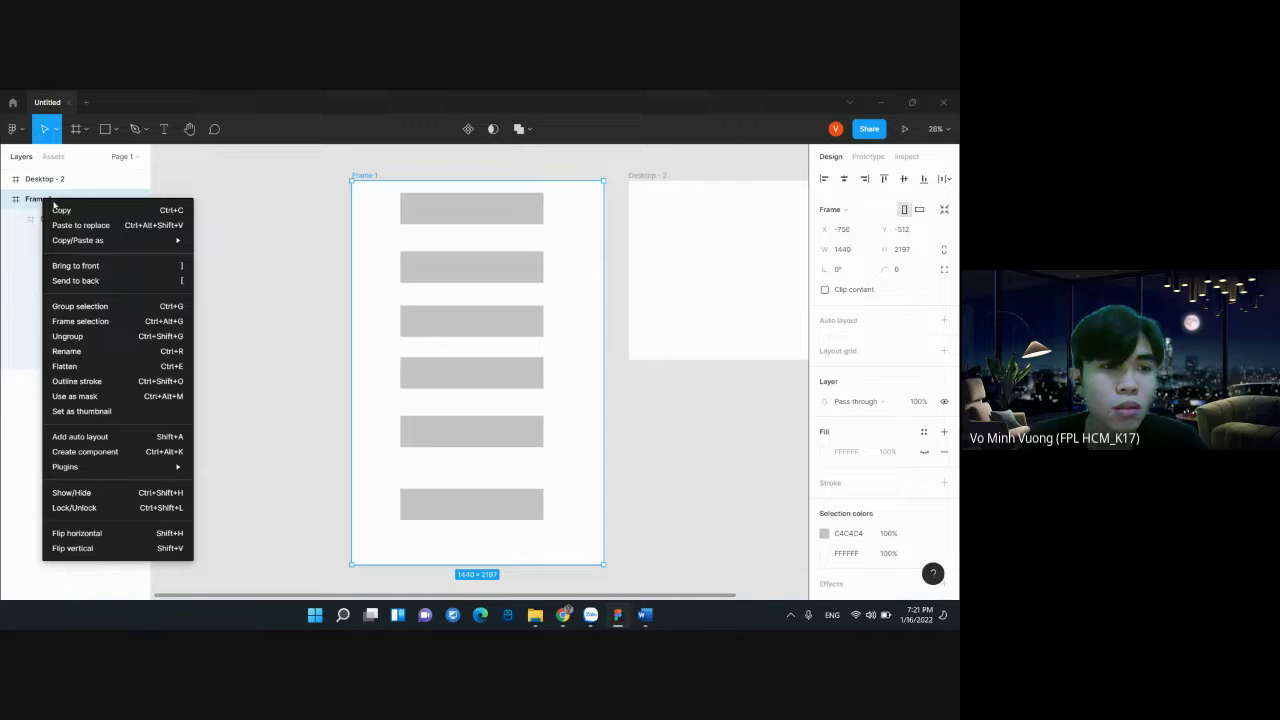
{"action": "left_click", "coordinate": [102, 339]}
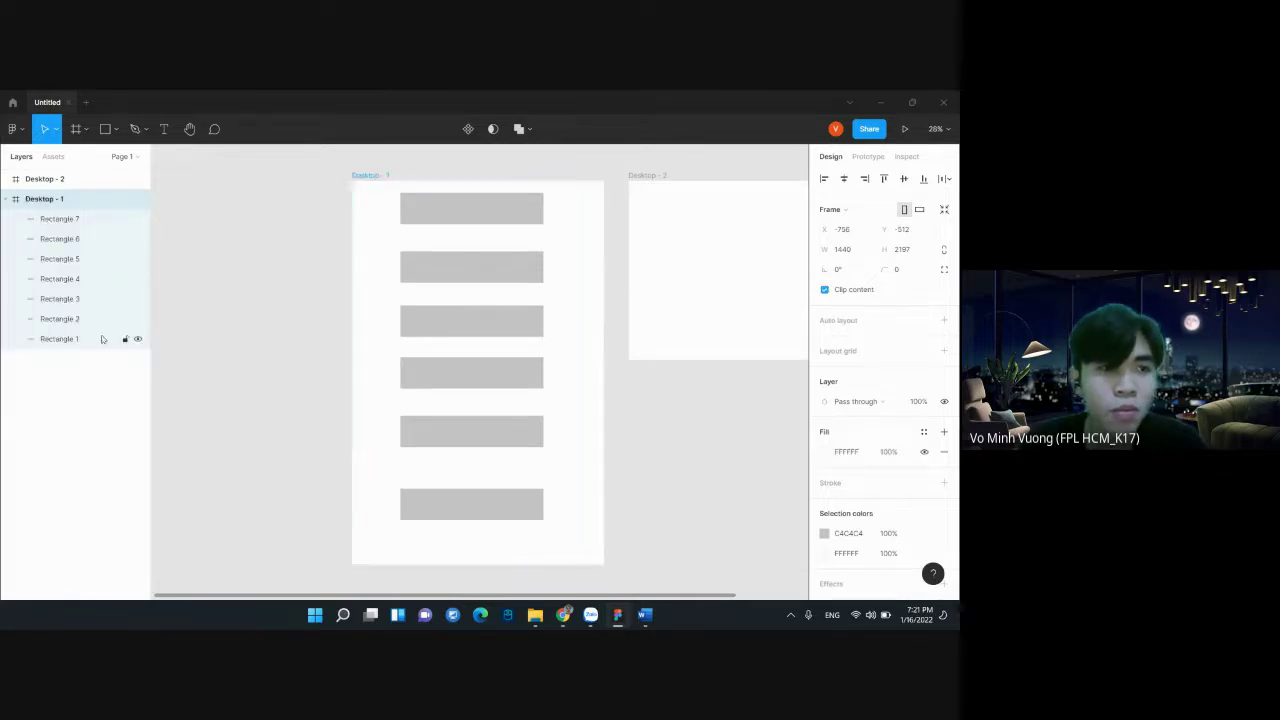
{"action": "left_click", "coordinate": [286, 290]}
{"action": "scroll", "coordinate": [583, 263], "scroll_direction": "right", "scroll_amount": 2}
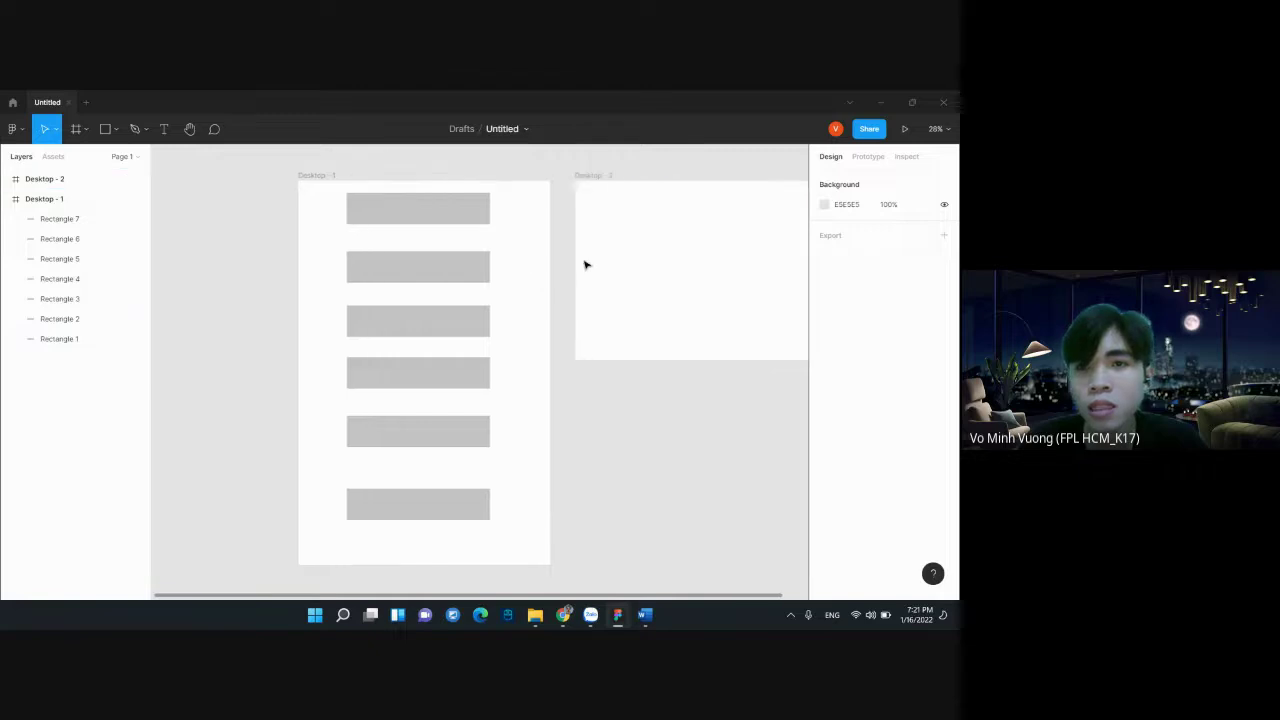
{"action": "scroll", "coordinate": [583, 263], "scroll_direction": "right", "scroll_amount": 3}
{"action": "scroll", "coordinate": [586, 264], "scroll_direction": "left", "scroll_amount": 2}
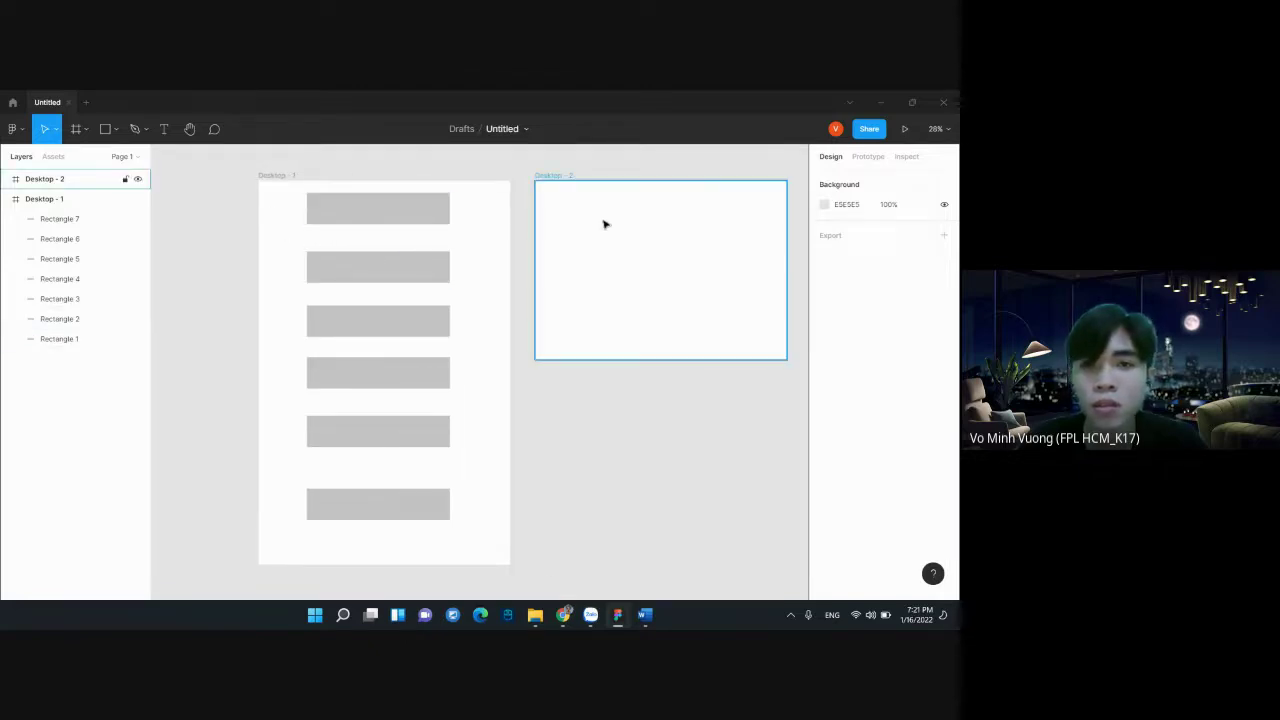
Select Desktop - 2, check its prototype settings, and briefly visit the Google Meet call
{"action": "left_click", "coordinate": [606, 230]}
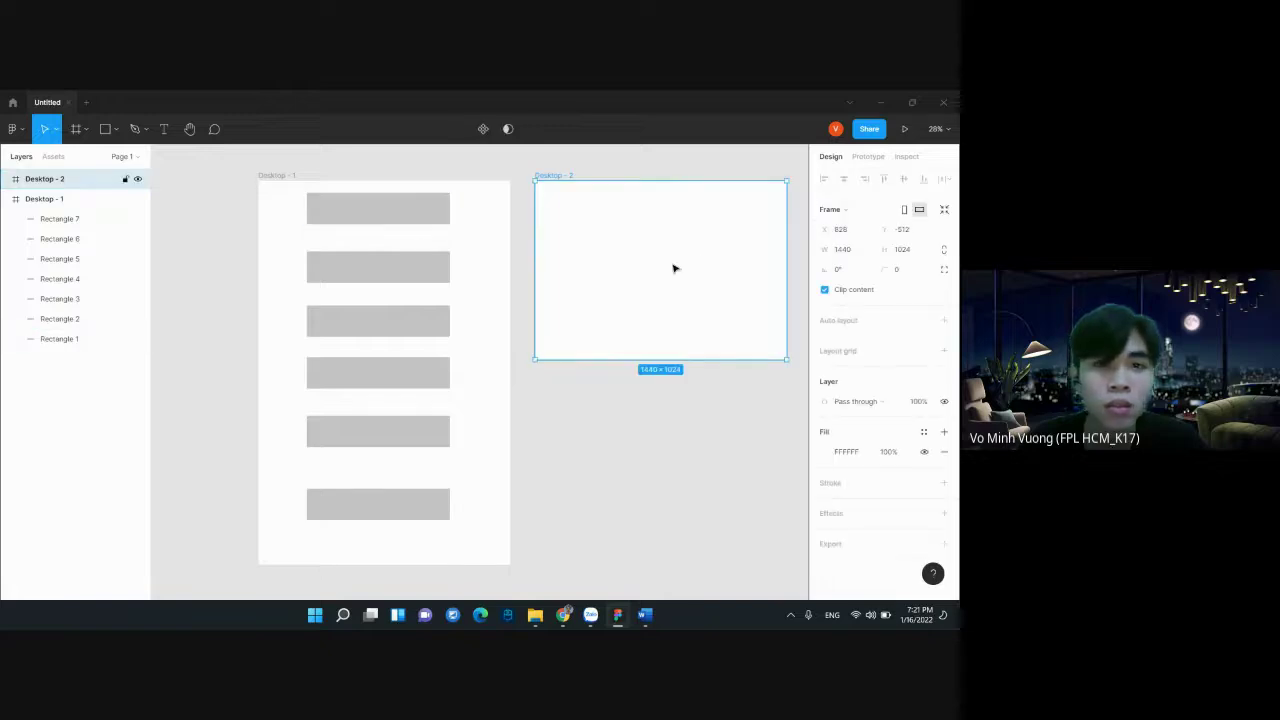
{"action": "scroll", "coordinate": [674, 268], "scroll_direction": "left", "scroll_amount": 2}
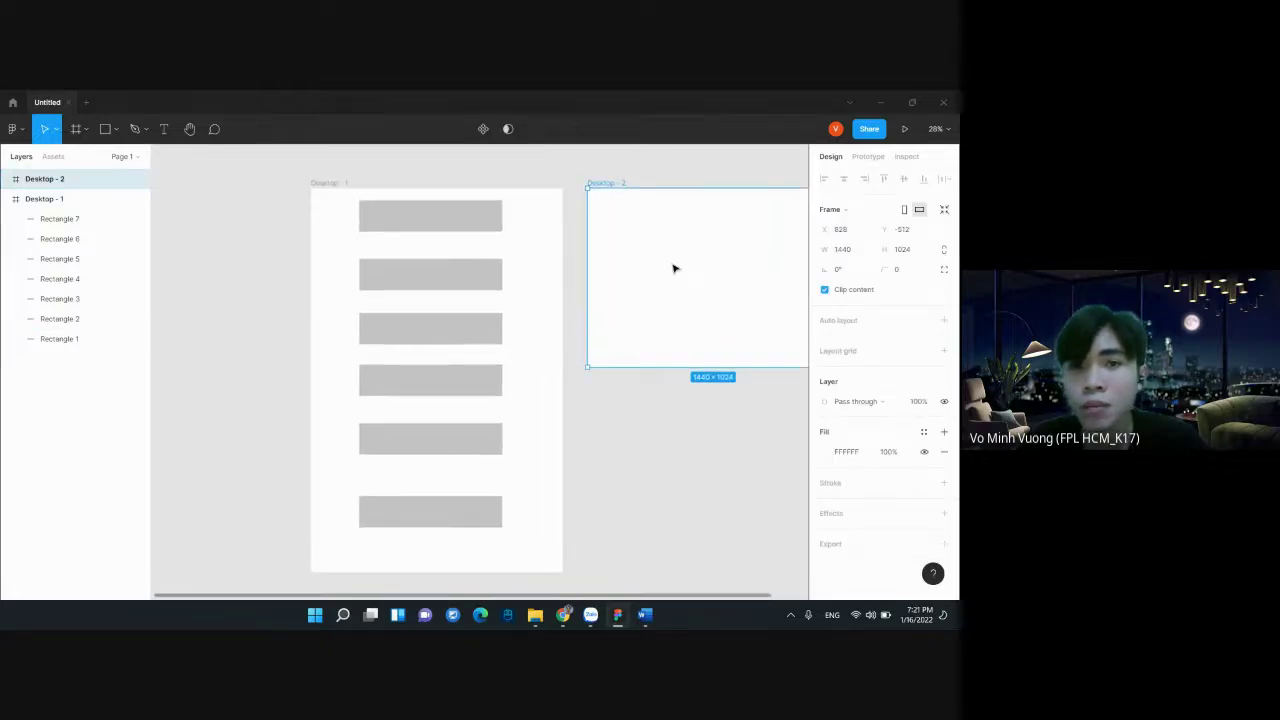
{"action": "scroll", "coordinate": [674, 268], "scroll_direction": "right", "scroll_amount": 3}
{"action": "scroll", "coordinate": [674, 268], "scroll_direction": "left", "scroll_amount": 10}
{"action": "scroll", "coordinate": [674, 268], "scroll_direction": "right", "scroll_amount": 3}
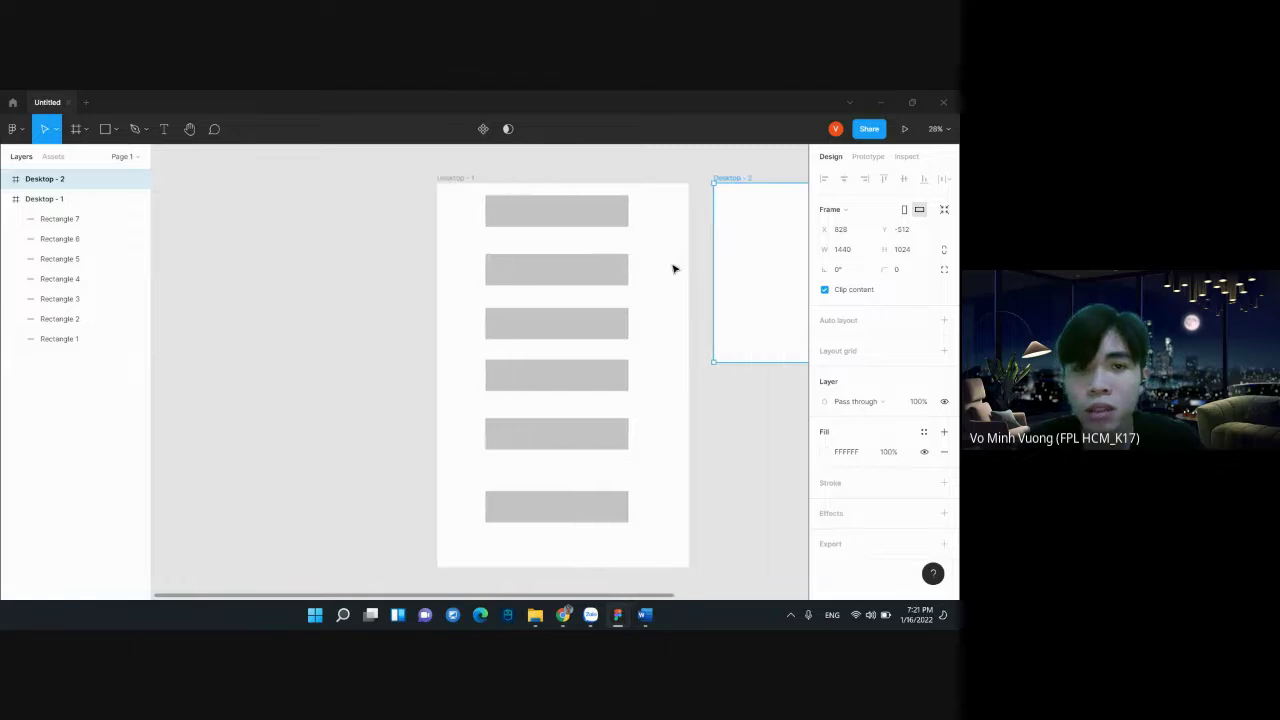
{"action": "scroll", "coordinate": [674, 268], "scroll_direction": "right", "scroll_amount": 8}
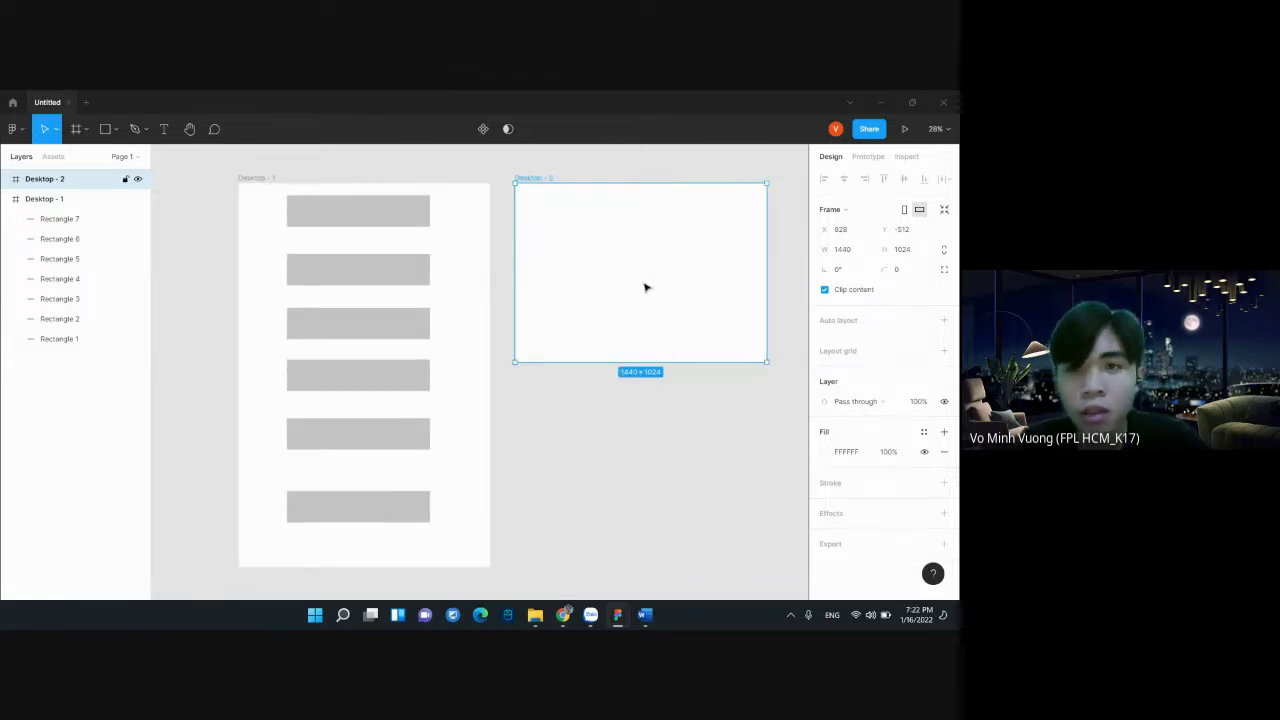
{"action": "left_click", "coordinate": [873, 158]}
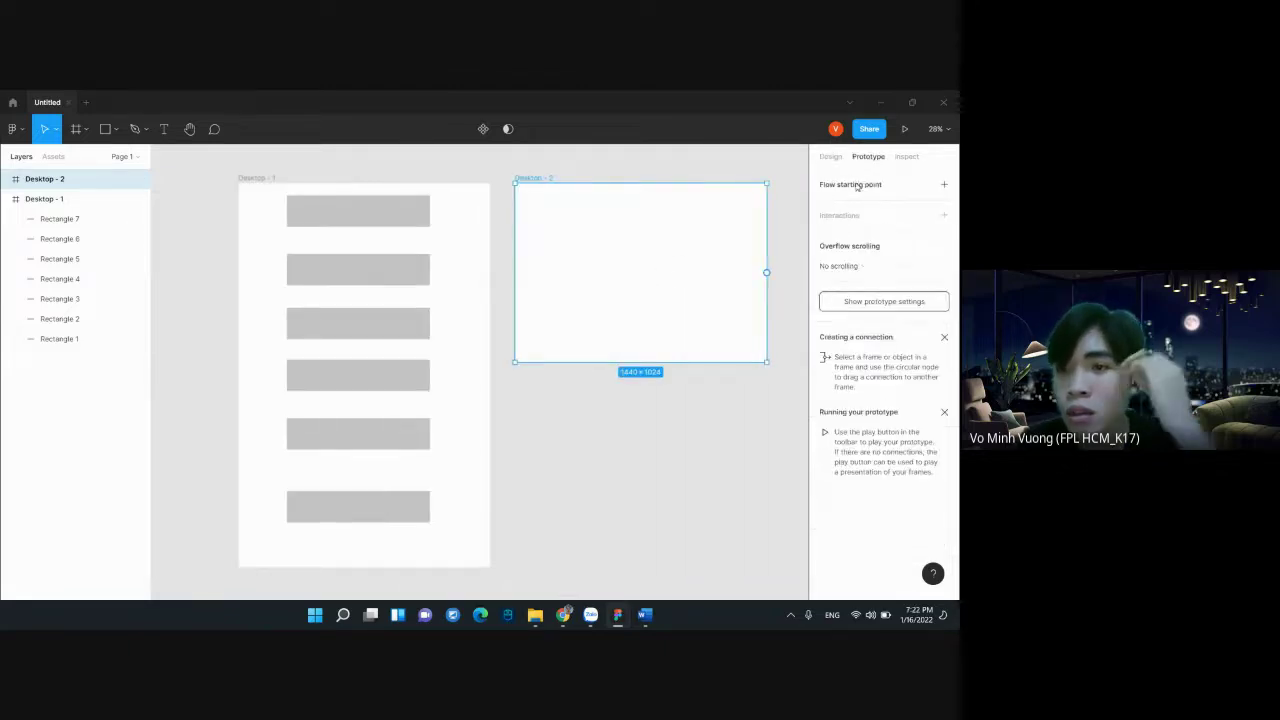
{"action": "left_click", "coordinate": [834, 160]}
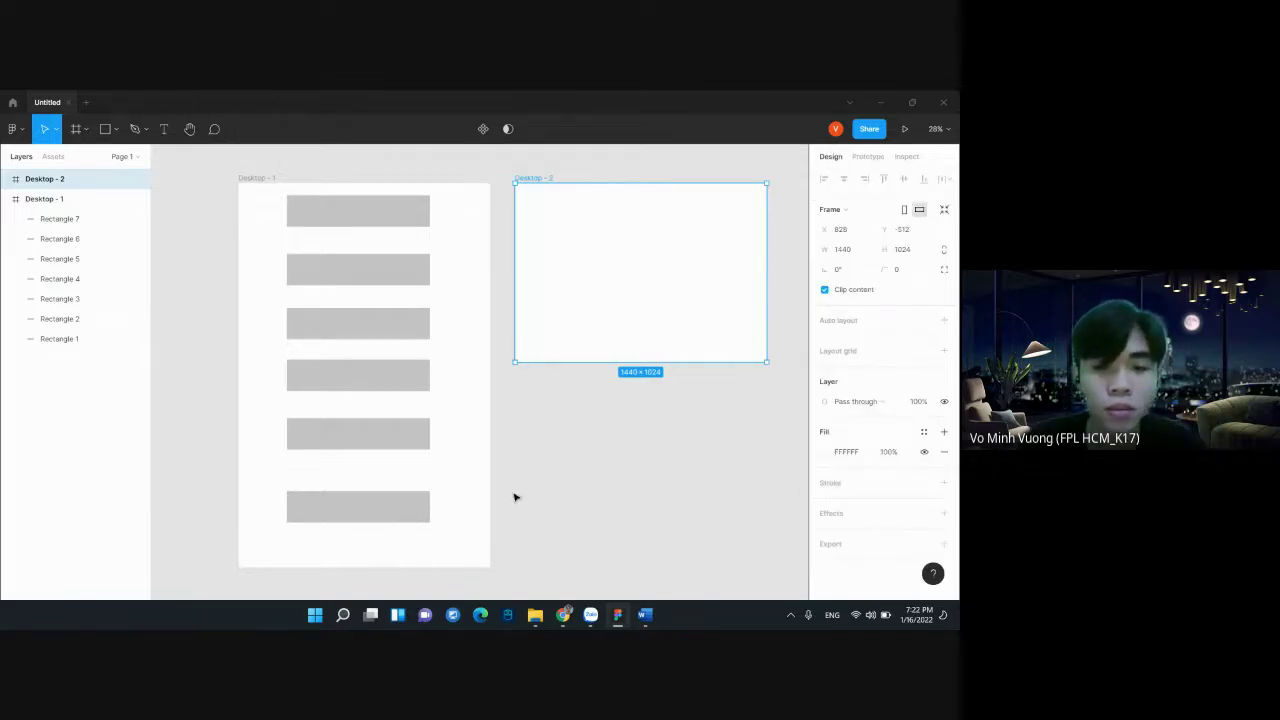
{"action": "mouse_move", "coordinate": [563, 614]}
{"action": "left_click", "coordinate": [536, 587]}
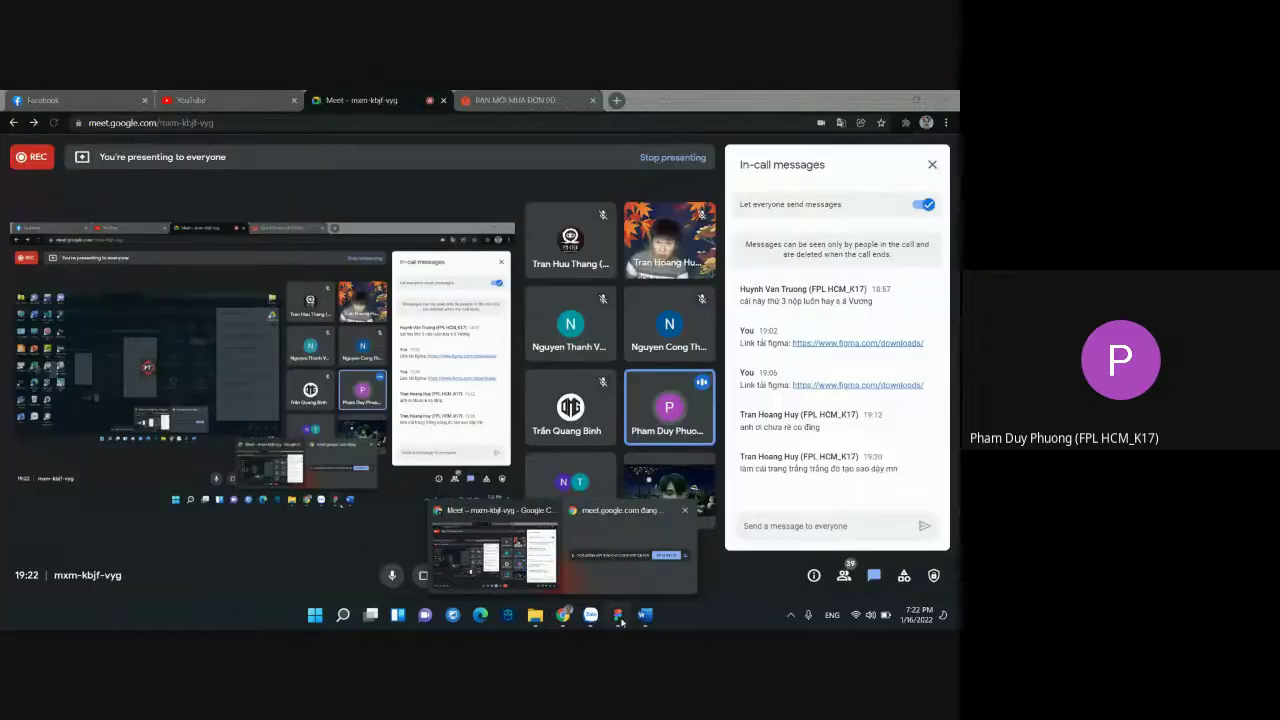
{"action": "left_click", "coordinate": [619, 616]}
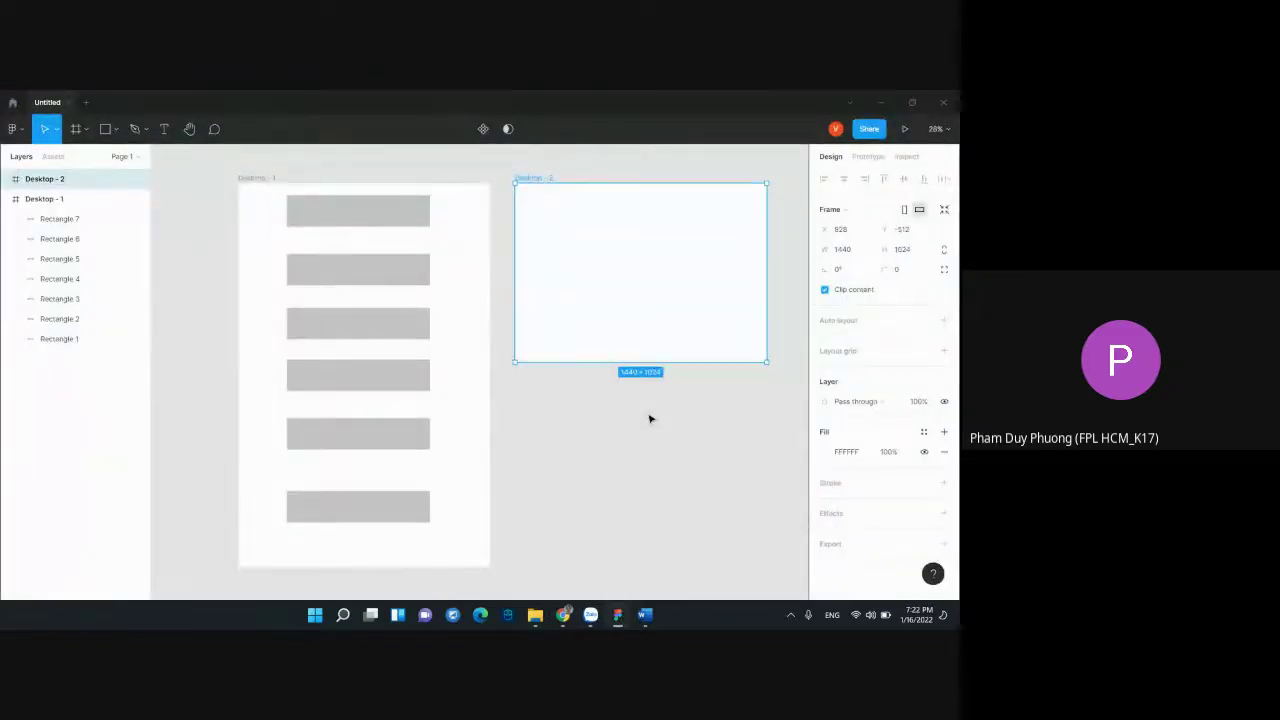
{"action": "left_click", "coordinate": [253, 184]}
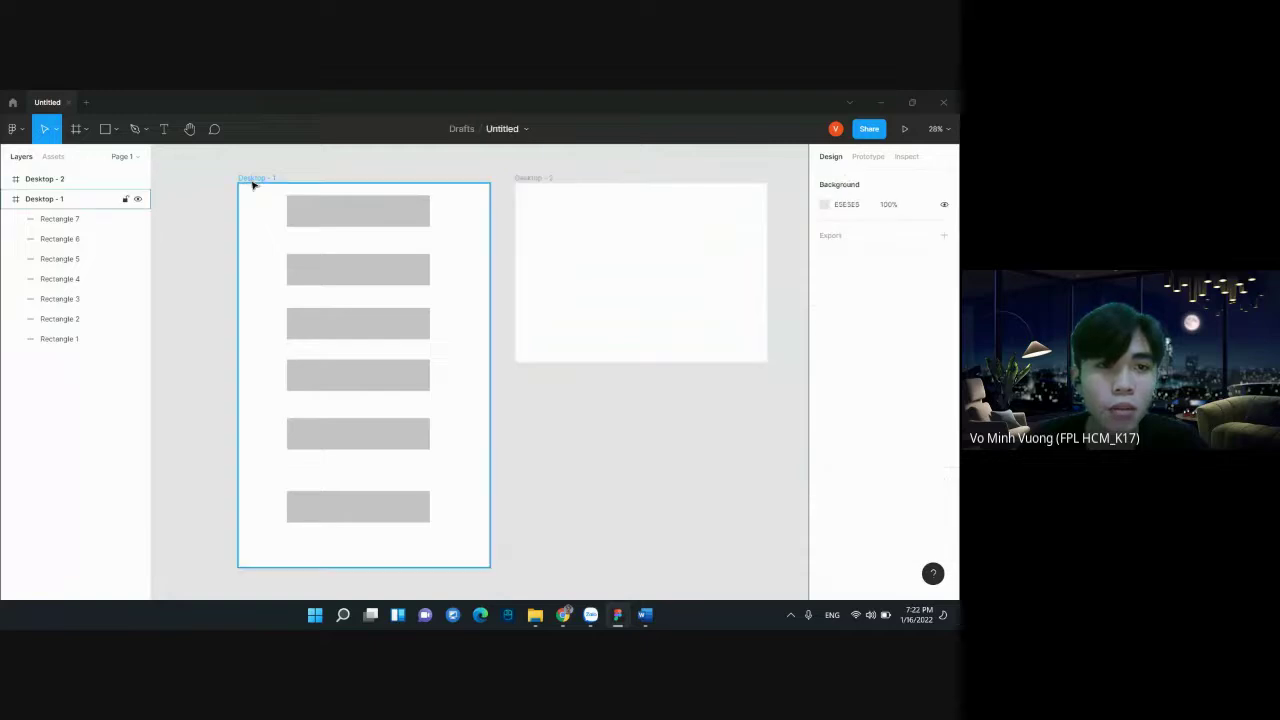
{"action": "left_click", "coordinate": [262, 195]}
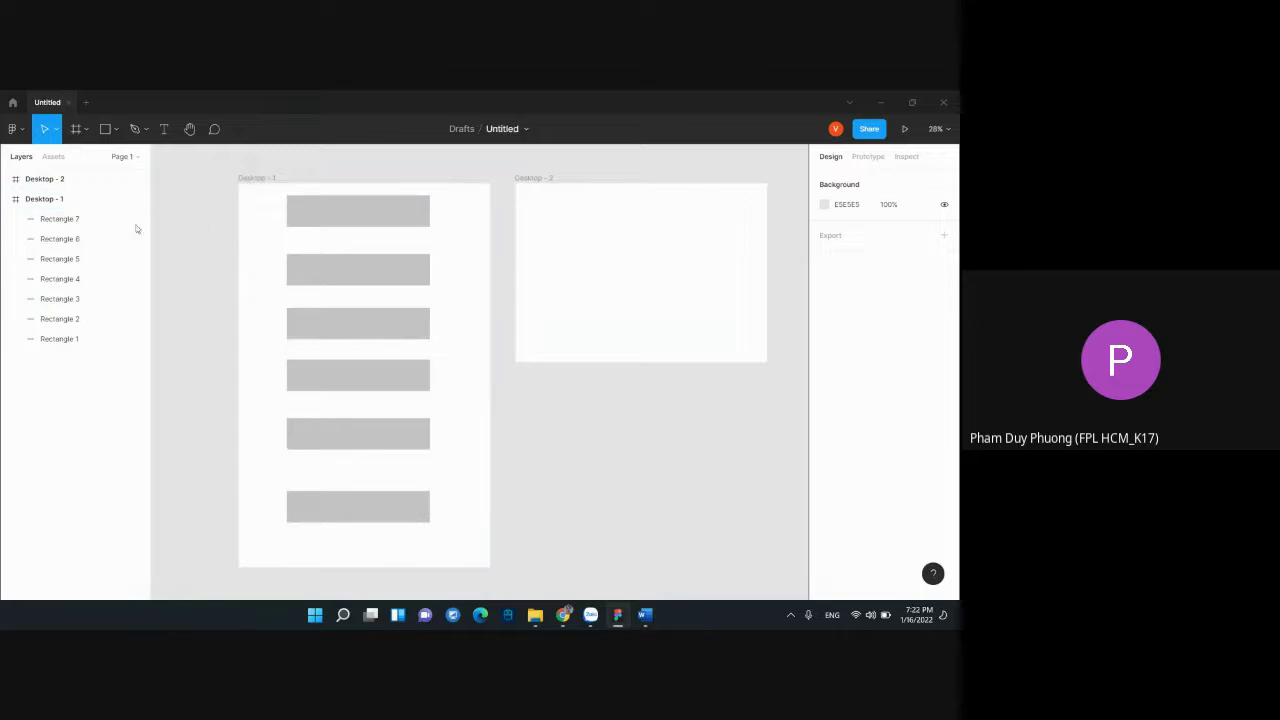
{"action": "left_click", "coordinate": [80, 199]}
{"action": "scroll", "coordinate": [240, 187], "scroll_direction": "down", "scroll_amount": 1}
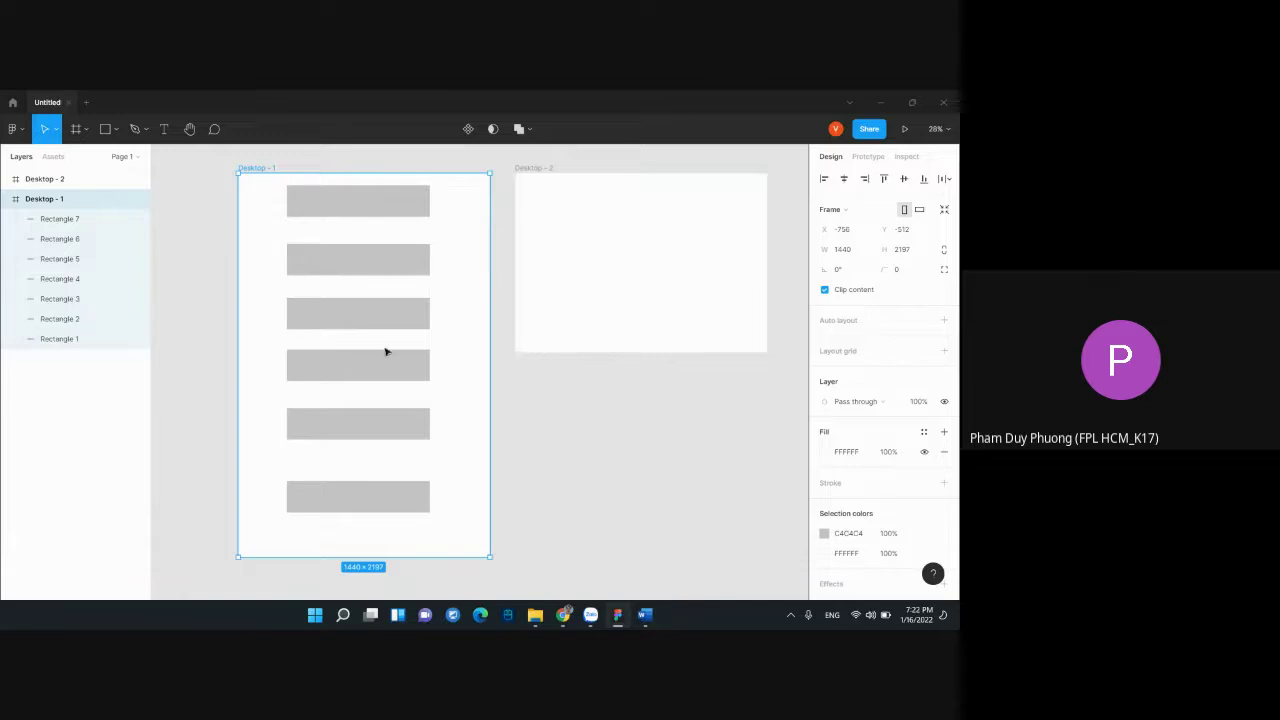
Wrap Desktop - 1 inside a new Frame 1
{"action": "right_click", "coordinate": [47, 199]}
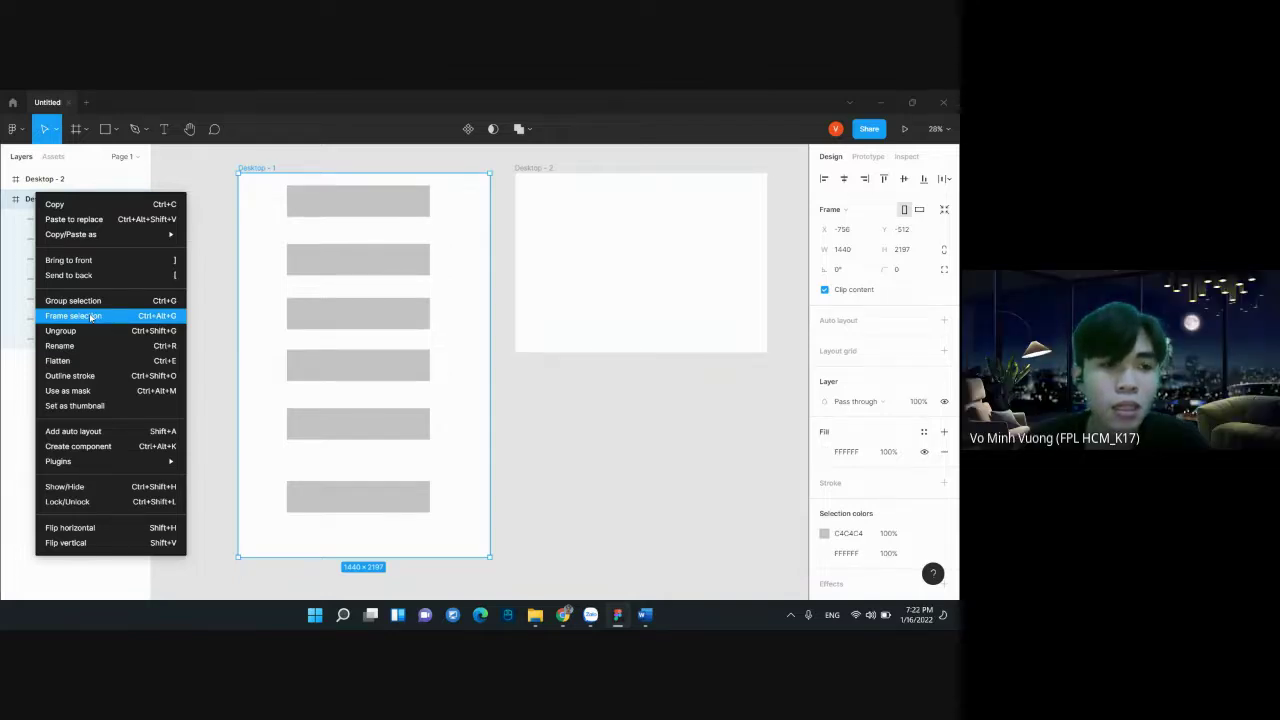
{"action": "left_click", "coordinate": [91, 316]}
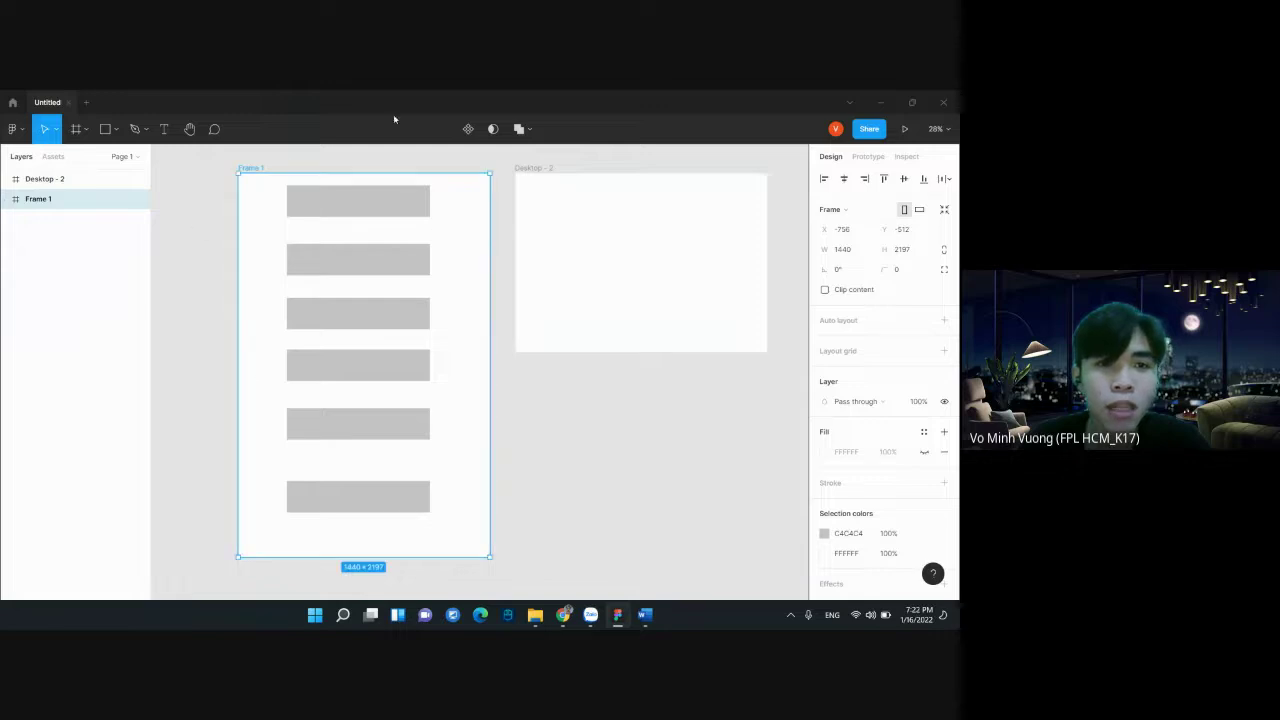
{"action": "right_click", "coordinate": [48, 199]}
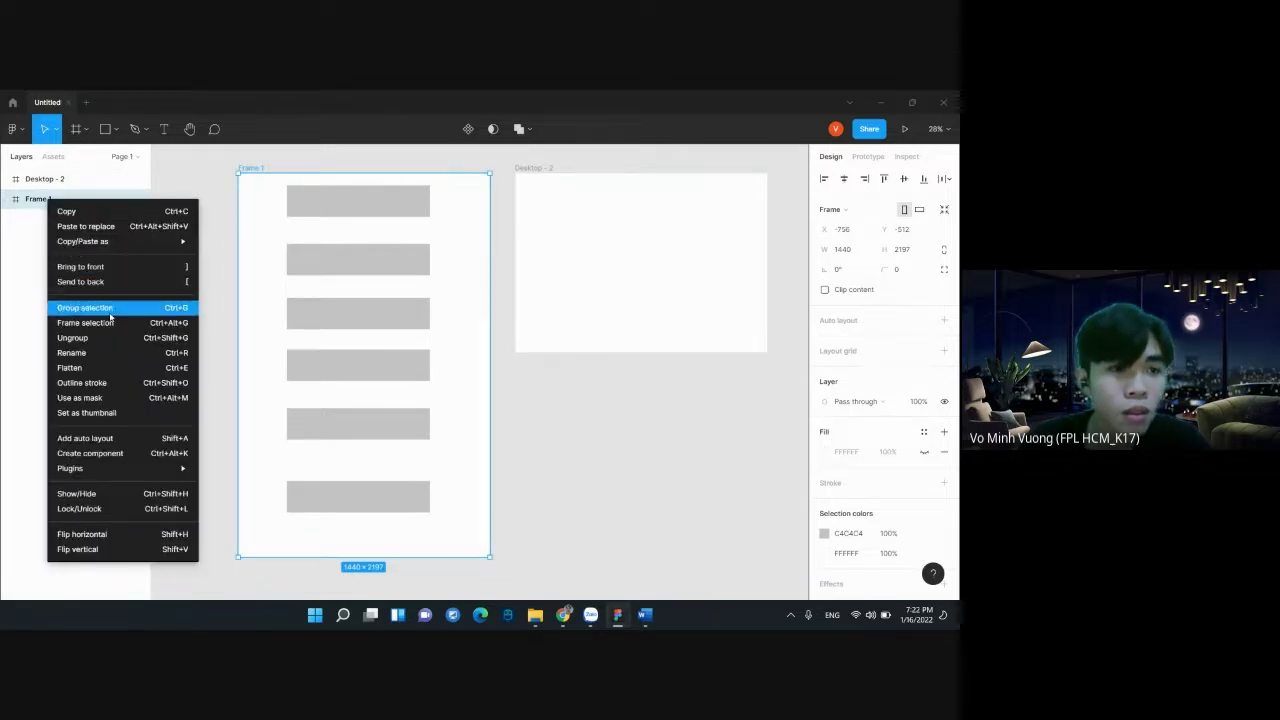
Delete Desktop - 2 and place the first two grey bars side by side along Desktop - 1's top
{"action": "left_click", "coordinate": [650, 250]}
{"action": "key", "text": "Delete"}
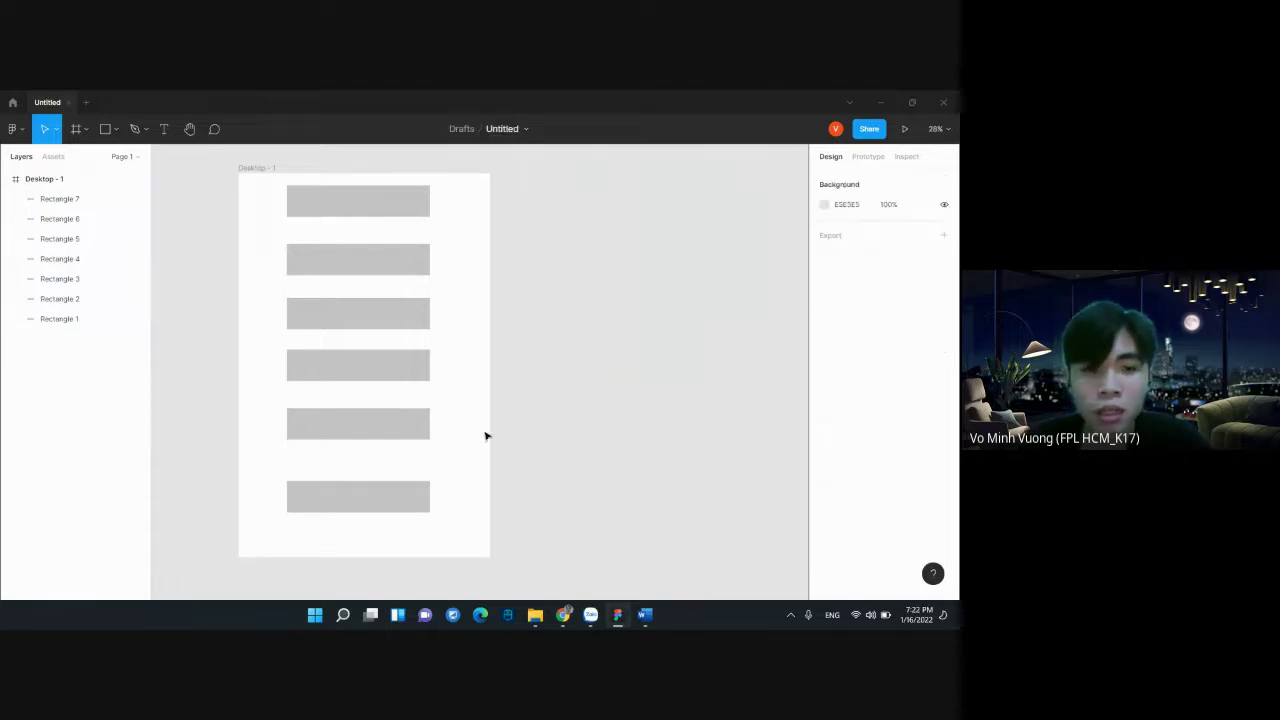
{"action": "left_click", "coordinate": [365, 213]}
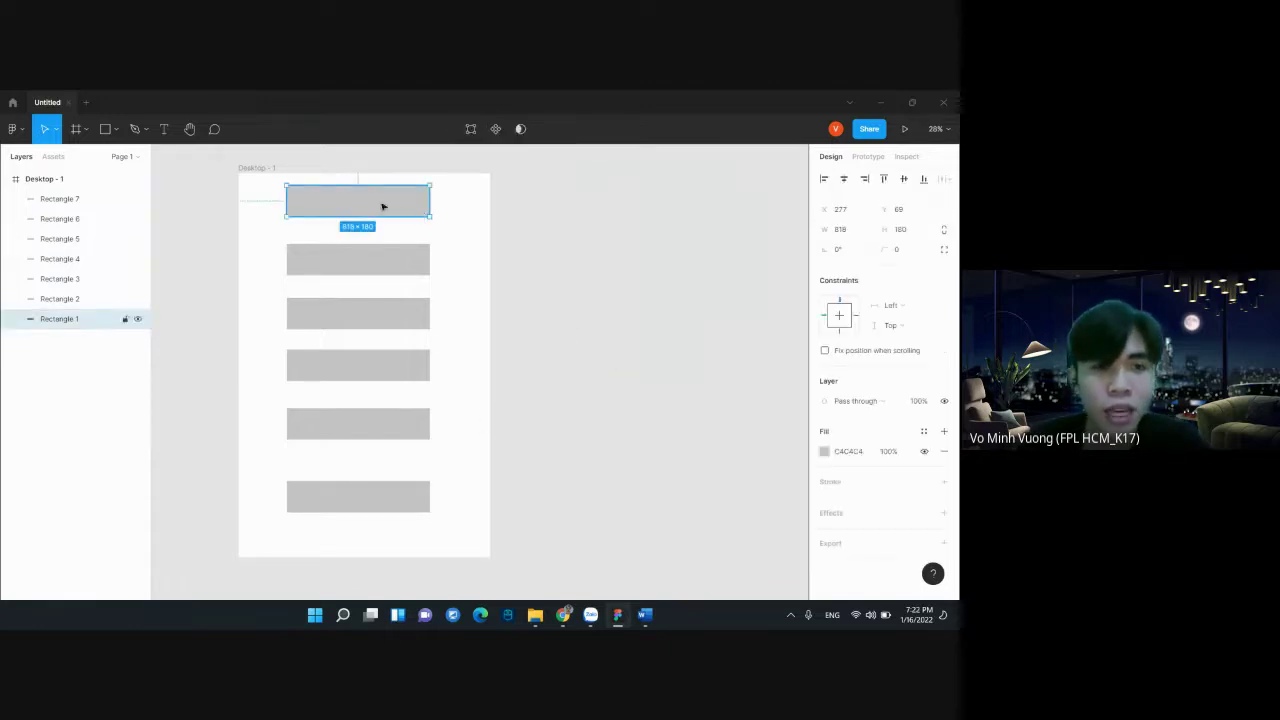
{"action": "left_click_drag", "start_coordinate": [382, 206], "coordinate": [337, 237]}
{"action": "mouse_move", "coordinate": [397, 266]}
{"action": "left_mouse_down"}
{"action": "mouse_move", "coordinate": [491, 240]}
{"action": "mouse_move", "coordinate": [691, 238]}
{"action": "left_mouse_up"}
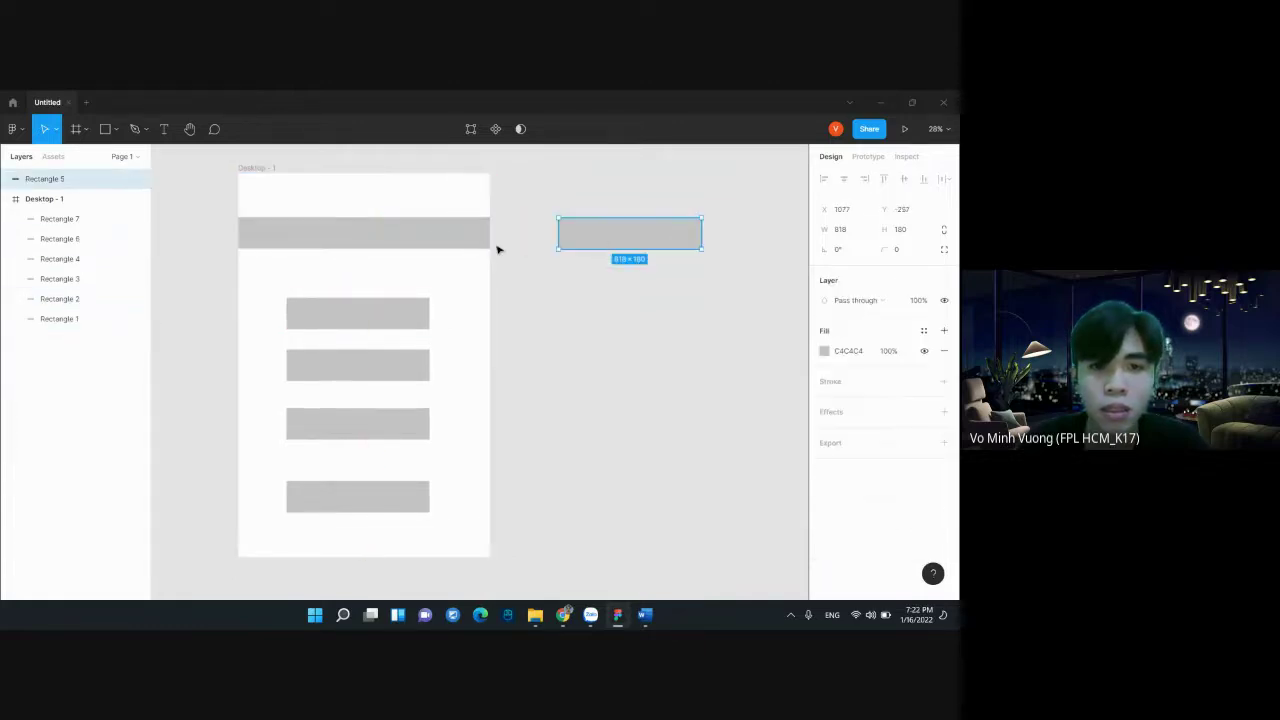
Make the spare bar red and the second top bar light pink (DFADAD)
{"action": "left_click", "coordinate": [824, 351]}
{"action": "left_click", "coordinate": [766, 331]}
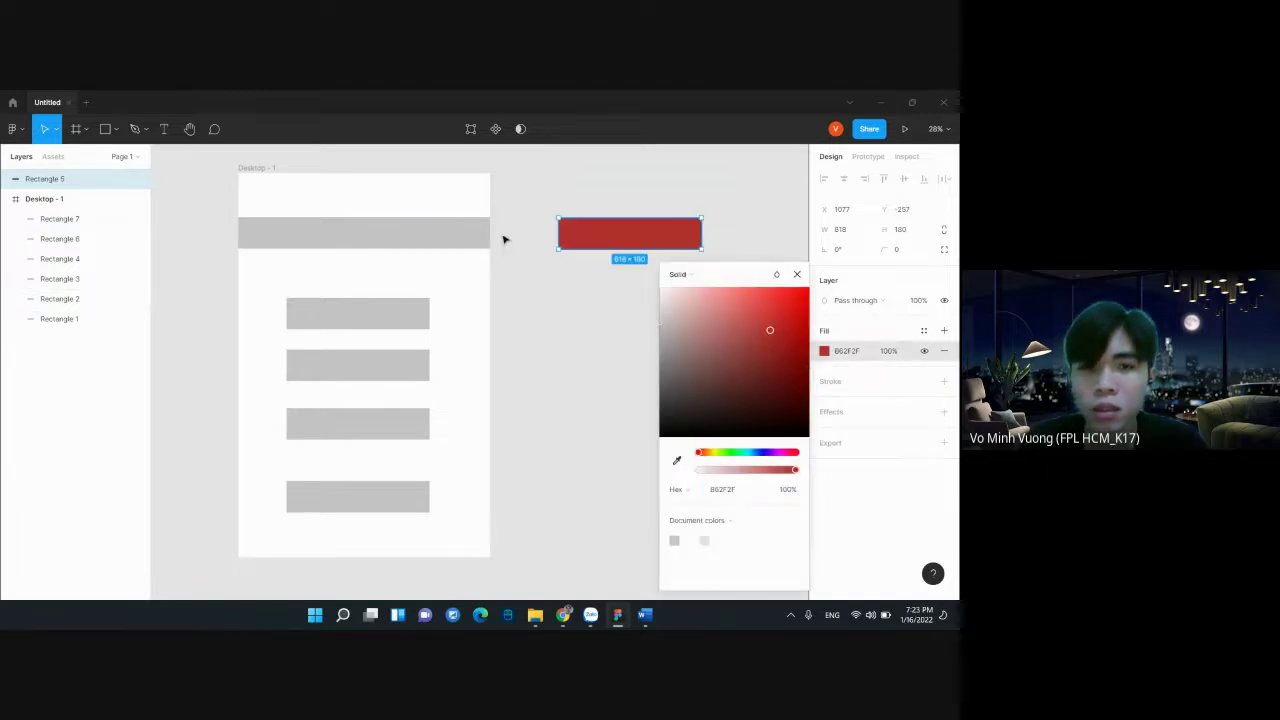
{"action": "left_click", "coordinate": [470, 238]}
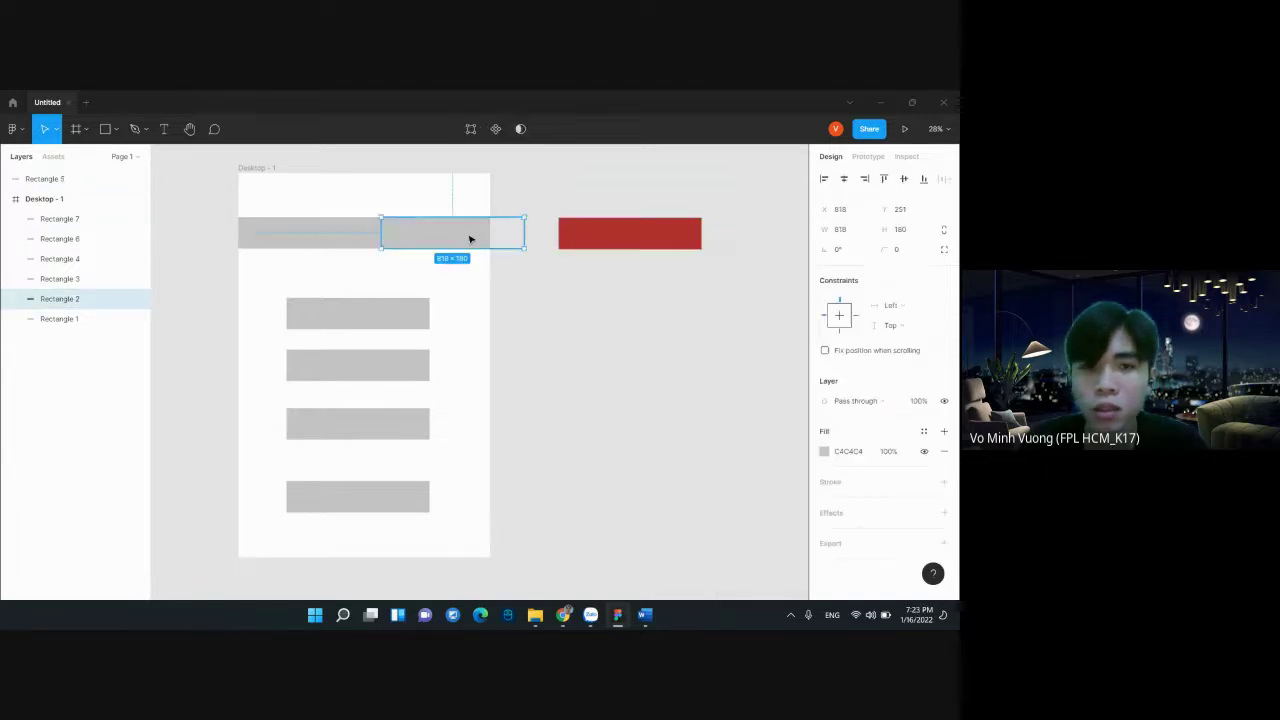
{"action": "left_click", "coordinate": [824, 451]}
{"action": "left_click", "coordinate": [693, 308]}
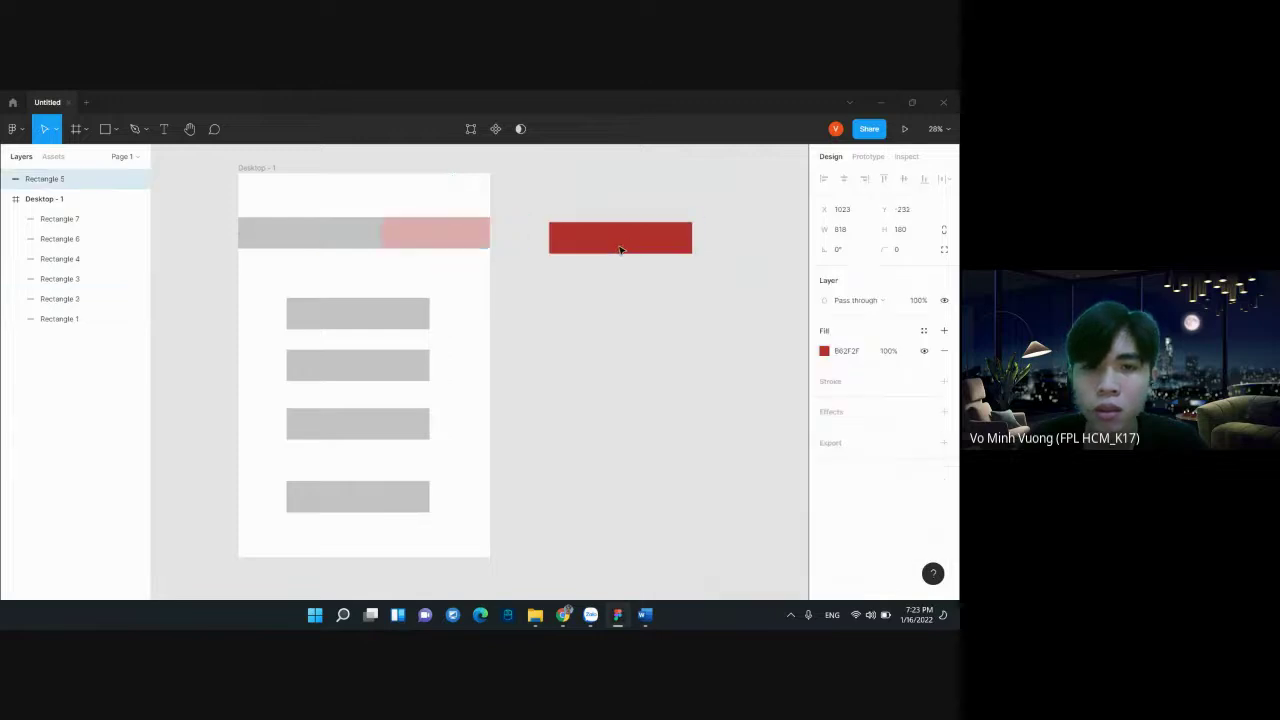
Nudge the red bar right and move Desktop - 1 to about X -631, Y -594
{"action": "left_click_drag", "start_coordinate": [623, 248], "coordinate": [629, 245]}
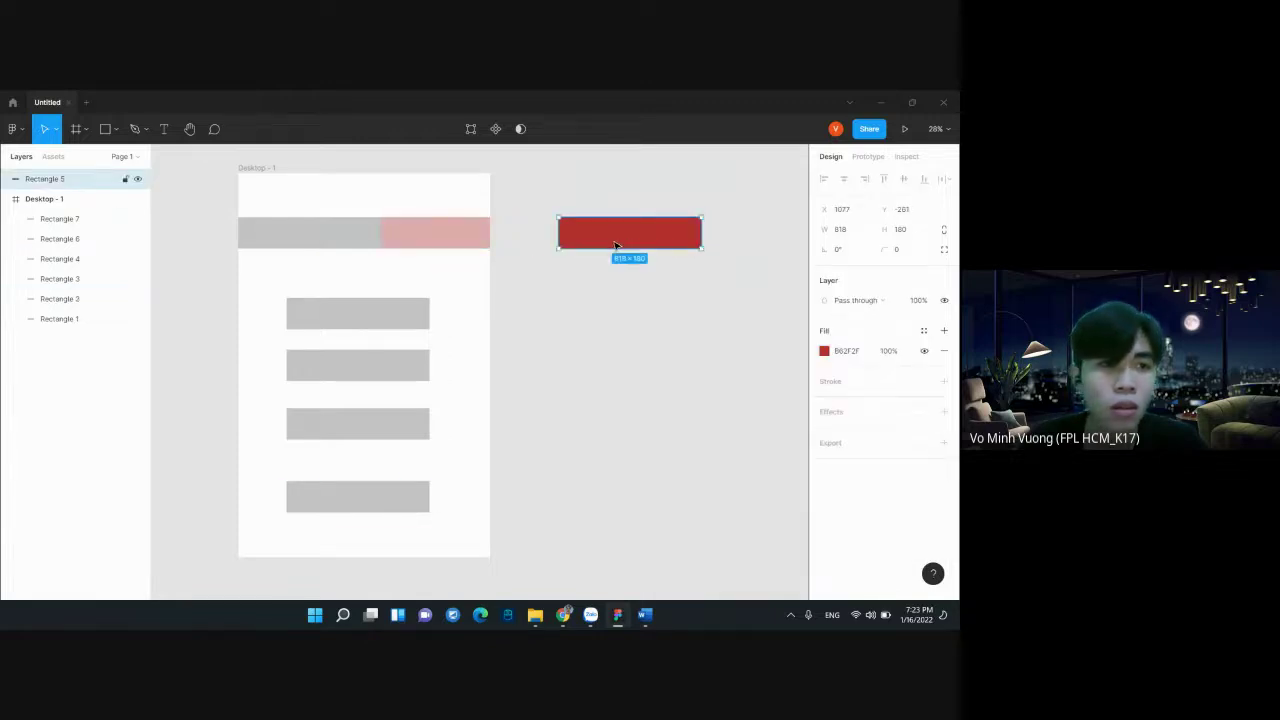
{"action": "left_click", "coordinate": [66, 199]}
{"action": "mouse_move", "coordinate": [445, 232]}
{"action": "left_mouse_down"}
{"action": "mouse_move", "coordinate": [462, 213]}
{"action": "mouse_move", "coordinate": [676, 371]}
{"action": "left_mouse_up"}
Widen the grey bar to 1440, add the red bar at 1484 wide, then the pink at 1934
{"action": "left_click", "coordinate": [371, 222]}
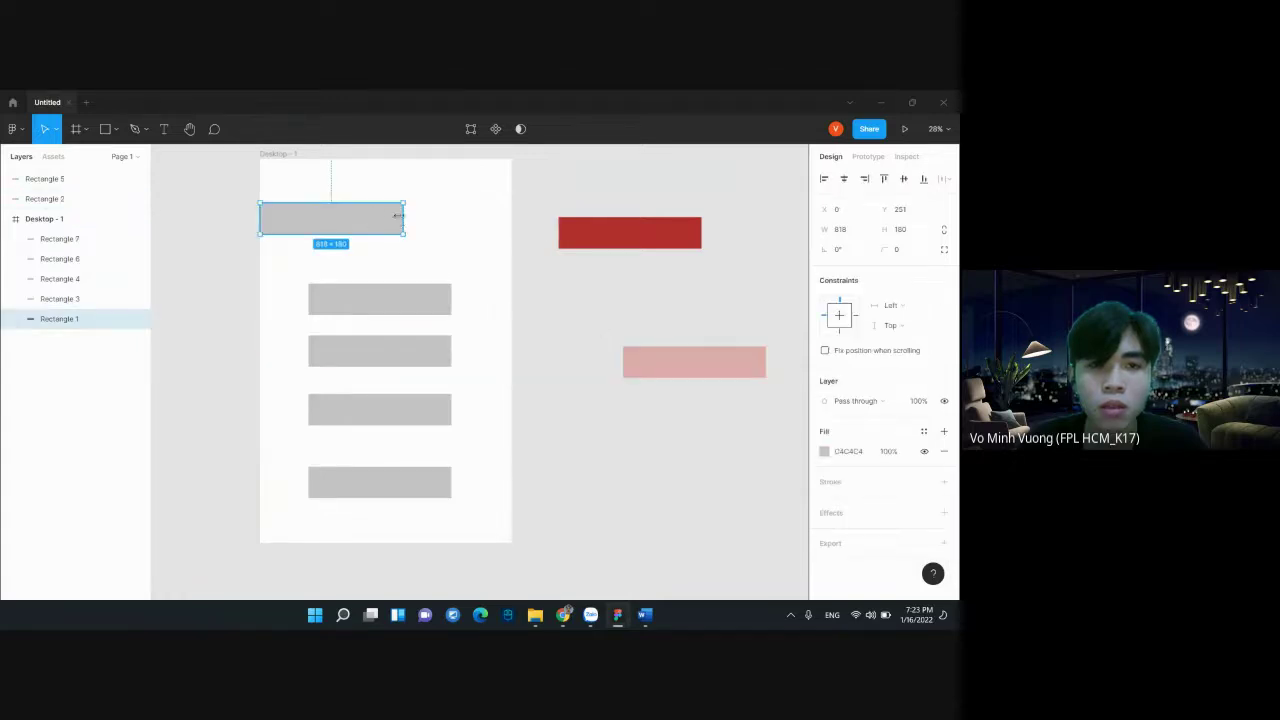
{"action": "left_click_drag", "start_coordinate": [398, 216], "coordinate": [512, 217]}
{"action": "left_click", "coordinate": [614, 236]}
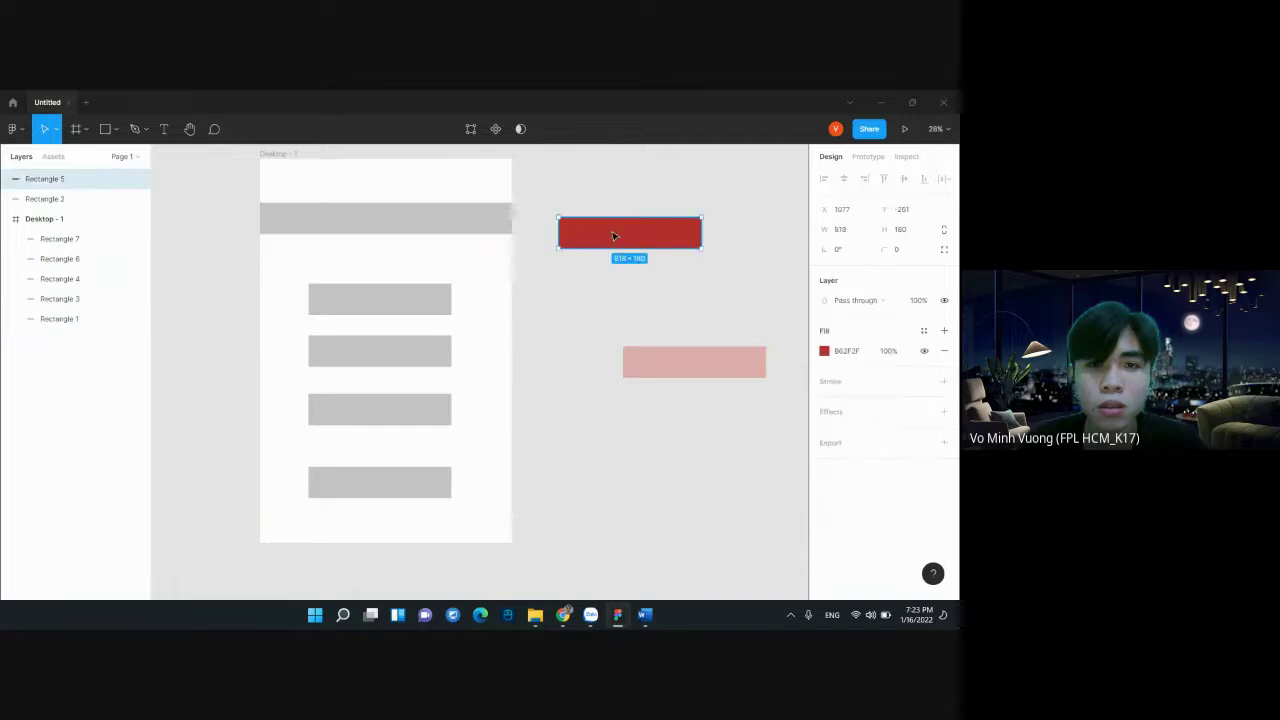
{"action": "left_click_drag", "start_coordinate": [614, 236], "coordinate": [568, 222]}
{"action": "left_click_drag", "start_coordinate": [654, 218], "coordinate": [773, 220]}
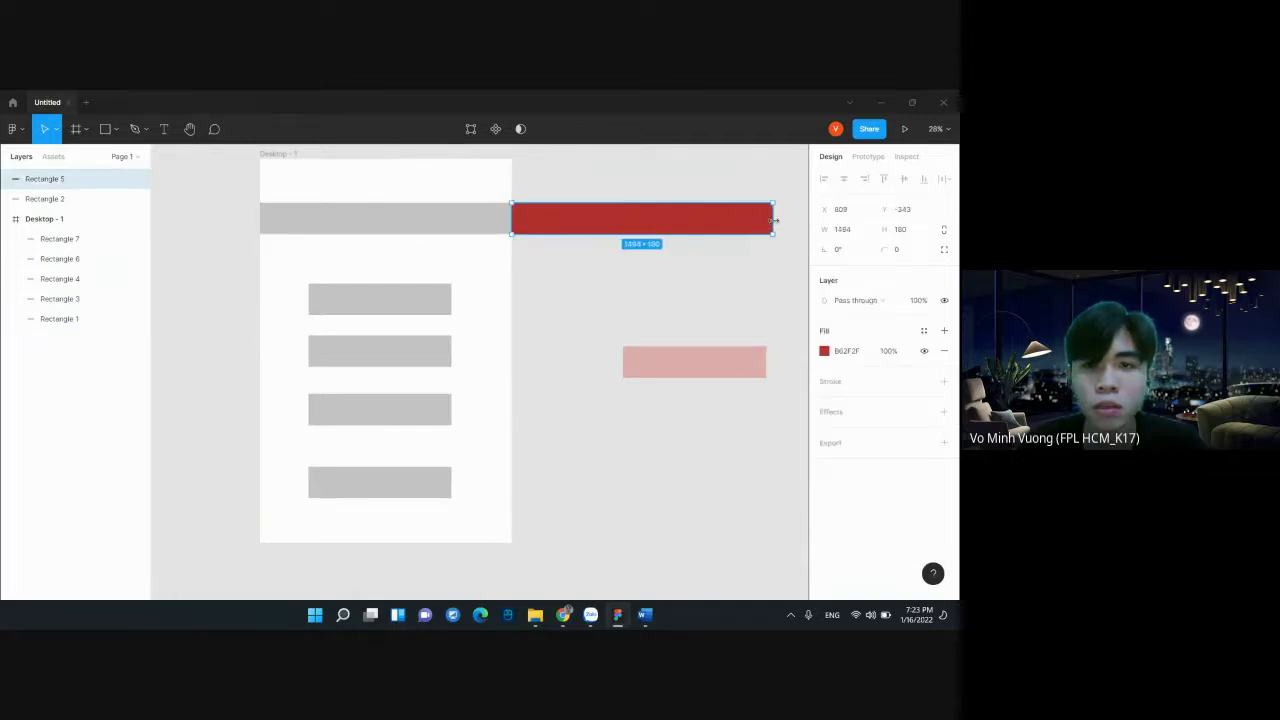
{"action": "left_click_drag", "start_coordinate": [706, 363], "coordinate": [678, 219]}
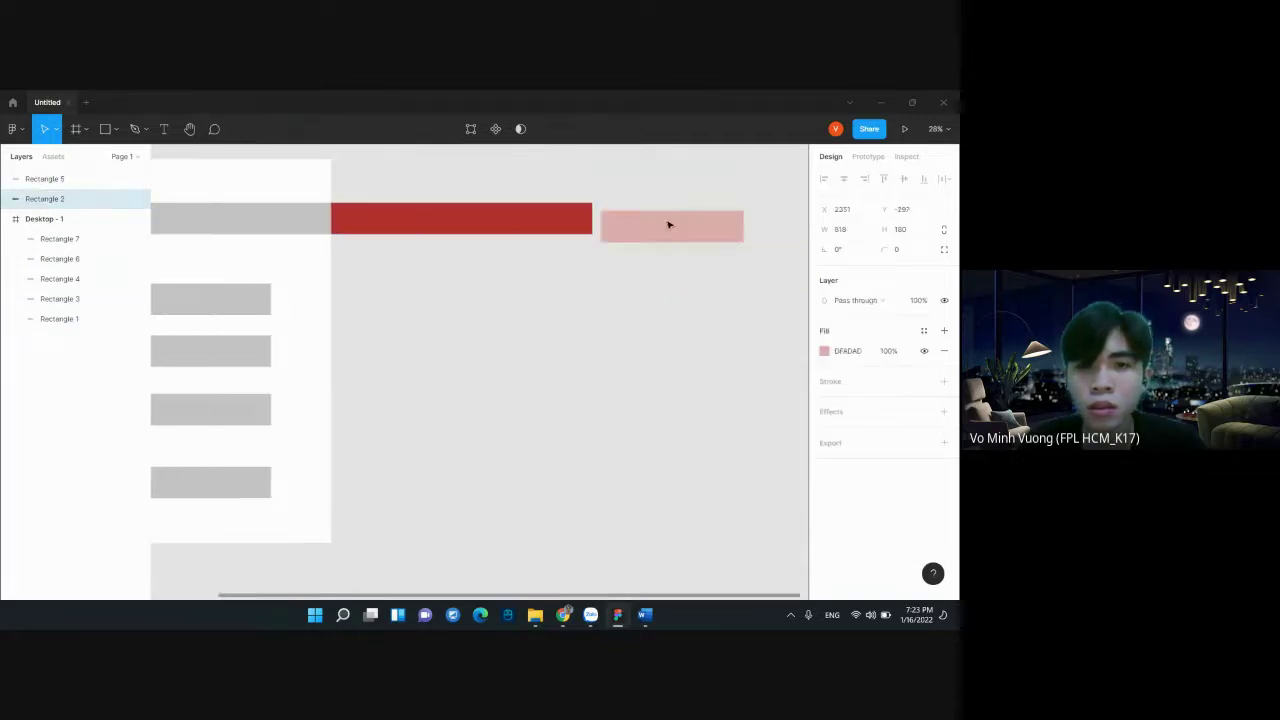
{"action": "left_click_drag", "start_coordinate": [736, 218], "coordinate": [563, 247]}
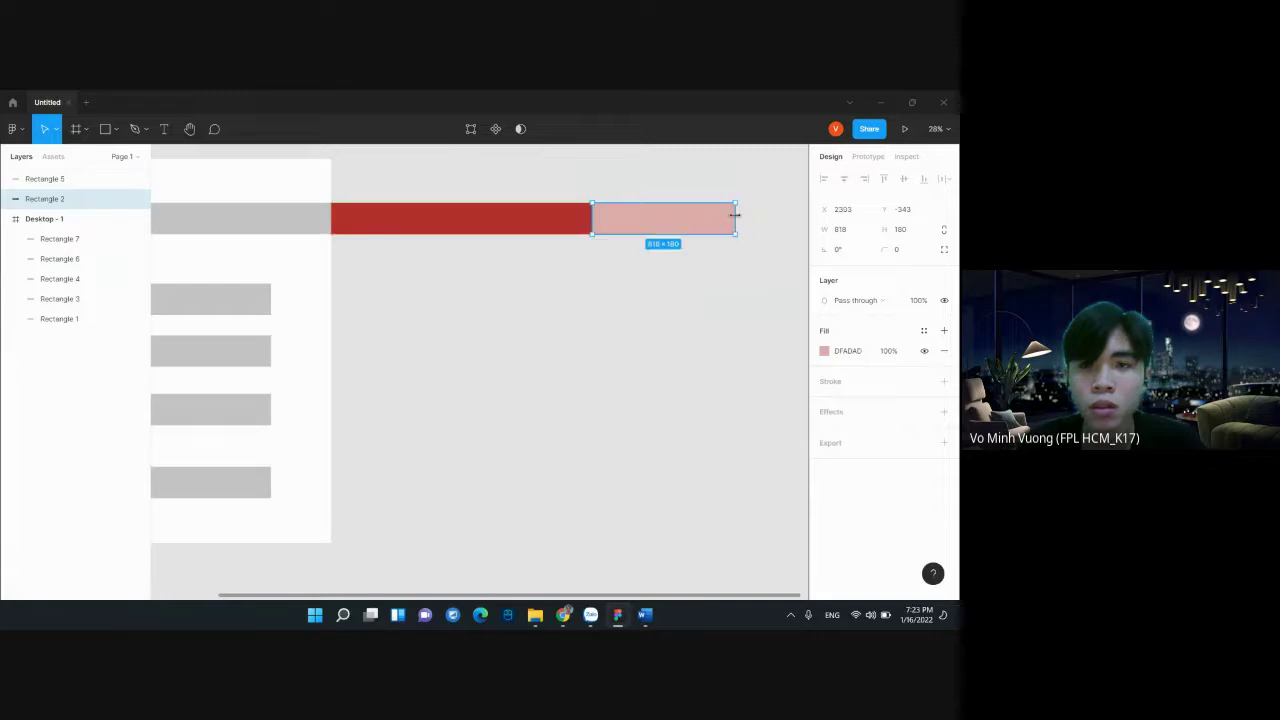
Shift-select the grey, red and pink bars together
{"action": "scroll", "coordinate": [493, 309], "scroll_direction": "left", "scroll_amount": 3}
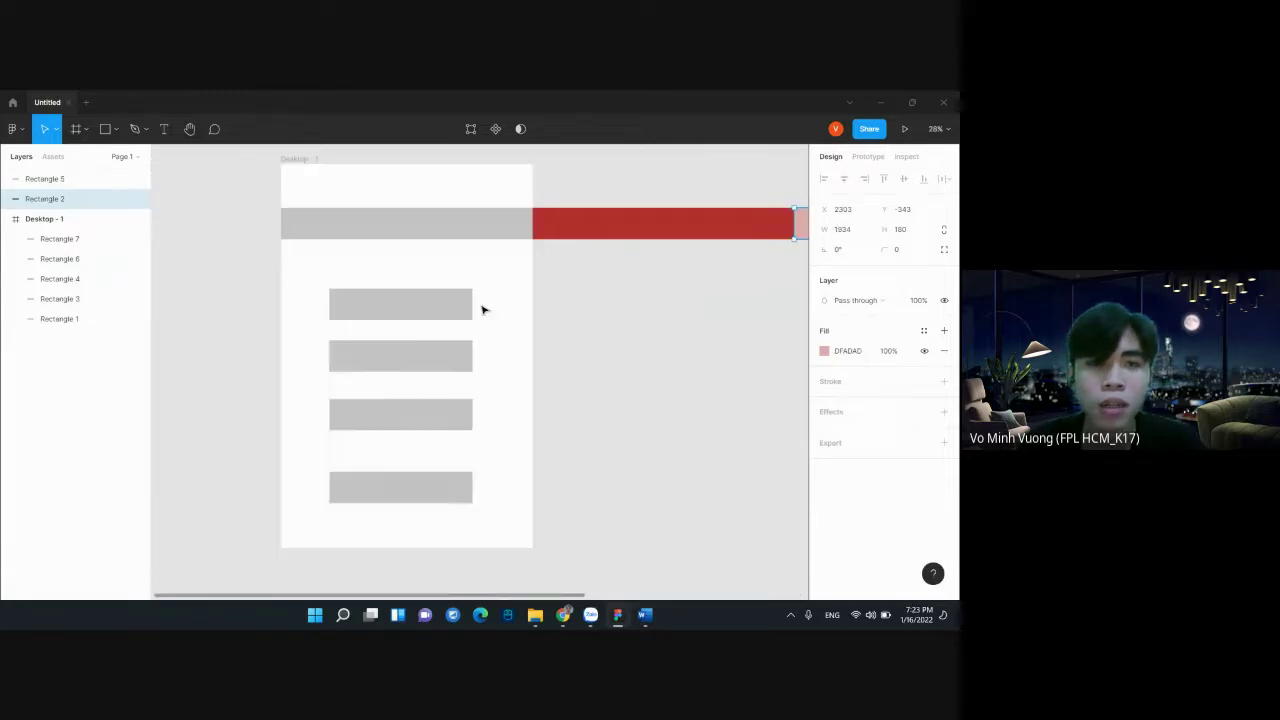
{"action": "scroll", "coordinate": [580, 283], "scroll_direction": "right", "scroll_amount": 1}
{"action": "scroll", "coordinate": [500, 270], "scroll_direction": "right", "scroll_amount": 3}
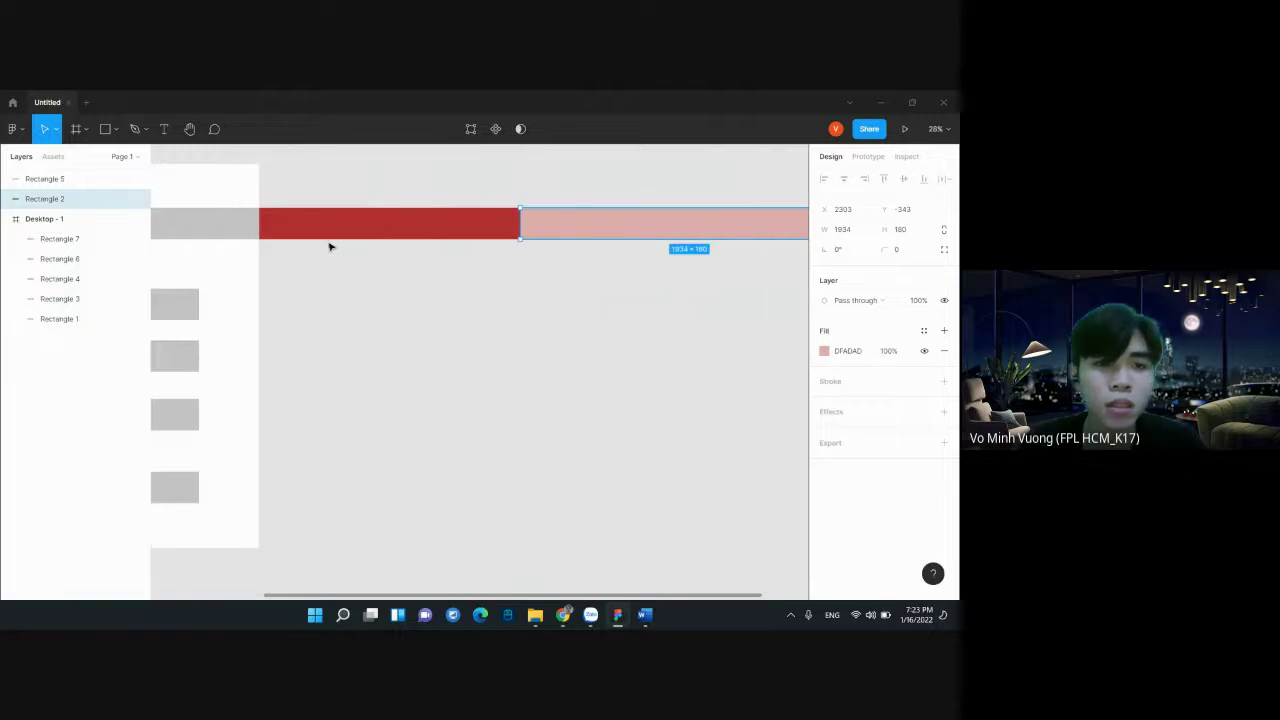
{"action": "scroll", "coordinate": [329, 246], "scroll_direction": "left", "scroll_amount": 2}
{"action": "left_click", "coordinate": [316, 230]}
{"action": "scroll", "coordinate": [531, 320], "scroll_direction": "up", "scroll_amount": 3}
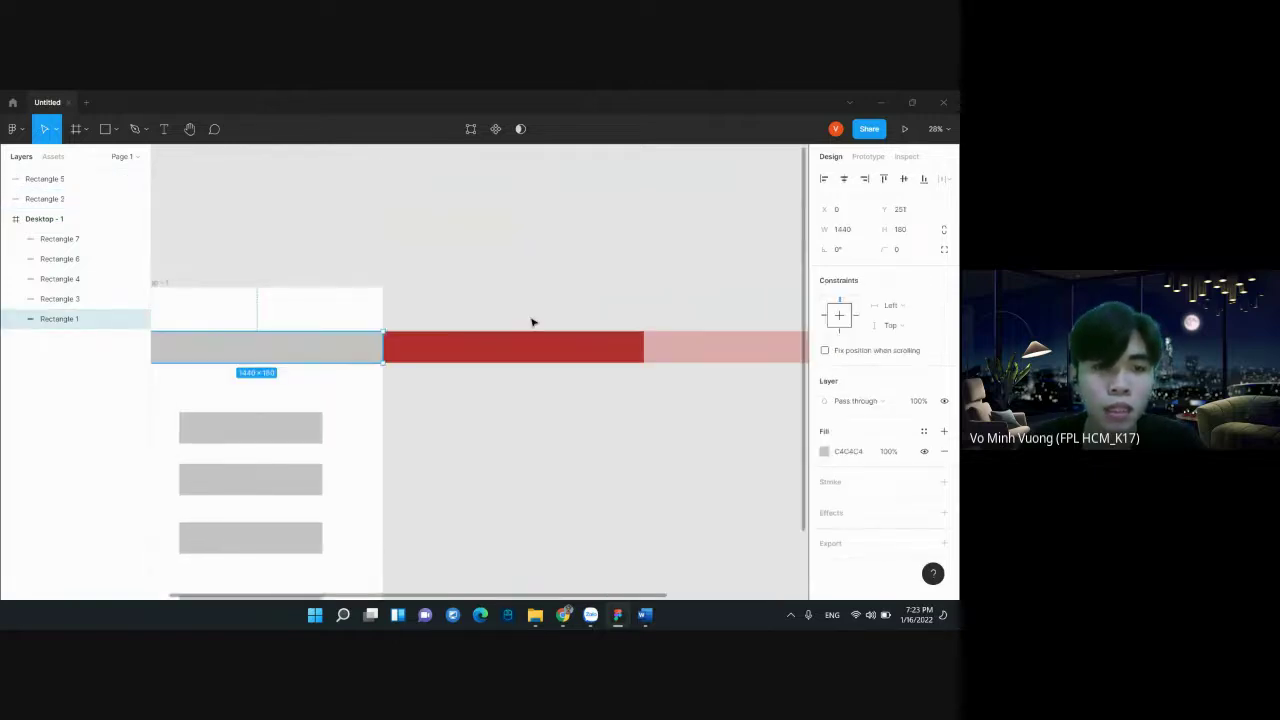
{"action": "scroll", "coordinate": [531, 326], "scroll_direction": "down", "scroll_amount": 1}
{"action": "scroll", "coordinate": [533, 328], "scroll_direction": "left", "scroll_amount": 3}
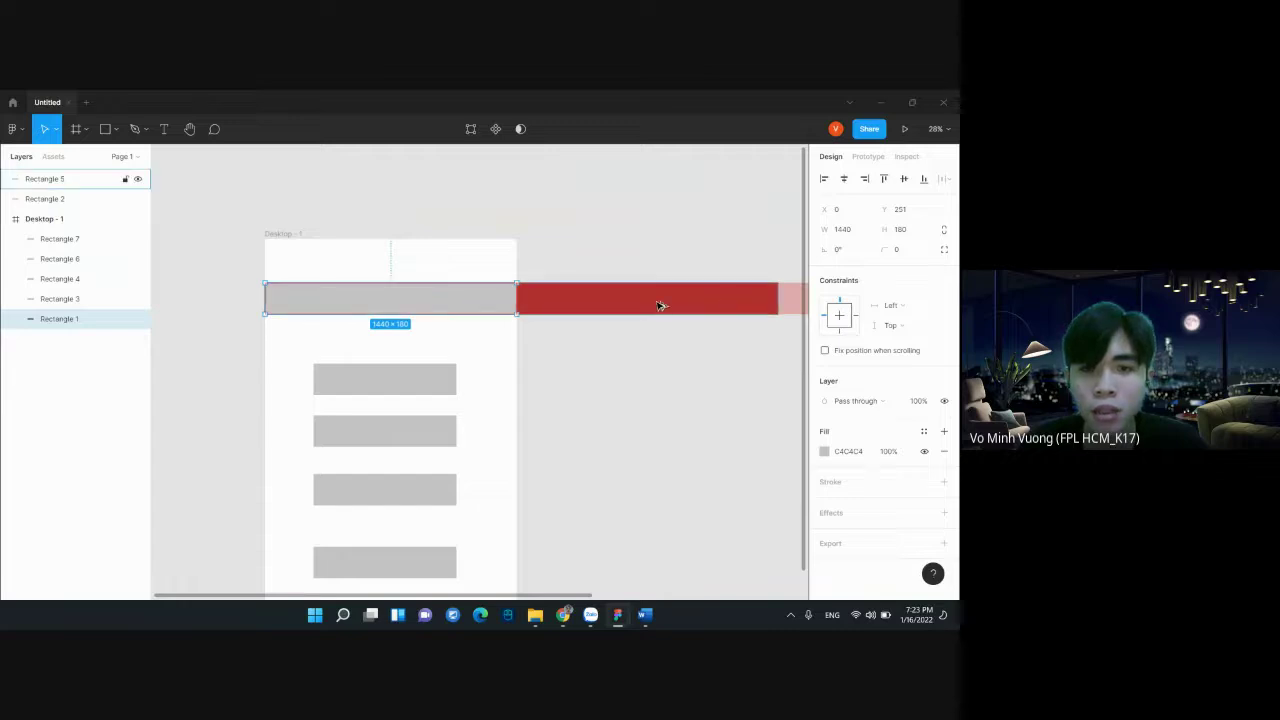
{"action": "left_click", "coordinate": [588, 304], "text": "shift"}
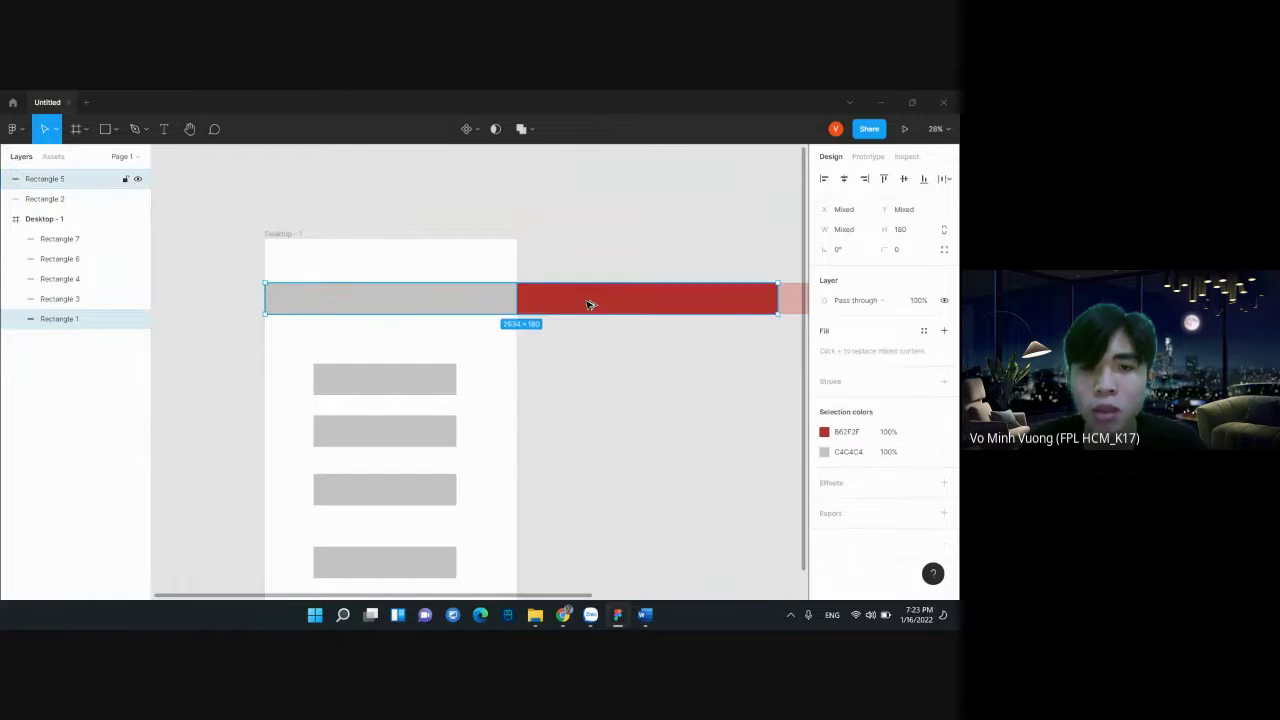
{"action": "scroll", "coordinate": [588, 304], "scroll_direction": "down", "scroll_amount": 1}
{"action": "scroll", "coordinate": [586, 303], "scroll_direction": "right", "scroll_amount": 3}
{"action": "scroll", "coordinate": [586, 302], "scroll_direction": "right", "scroll_amount": 3}
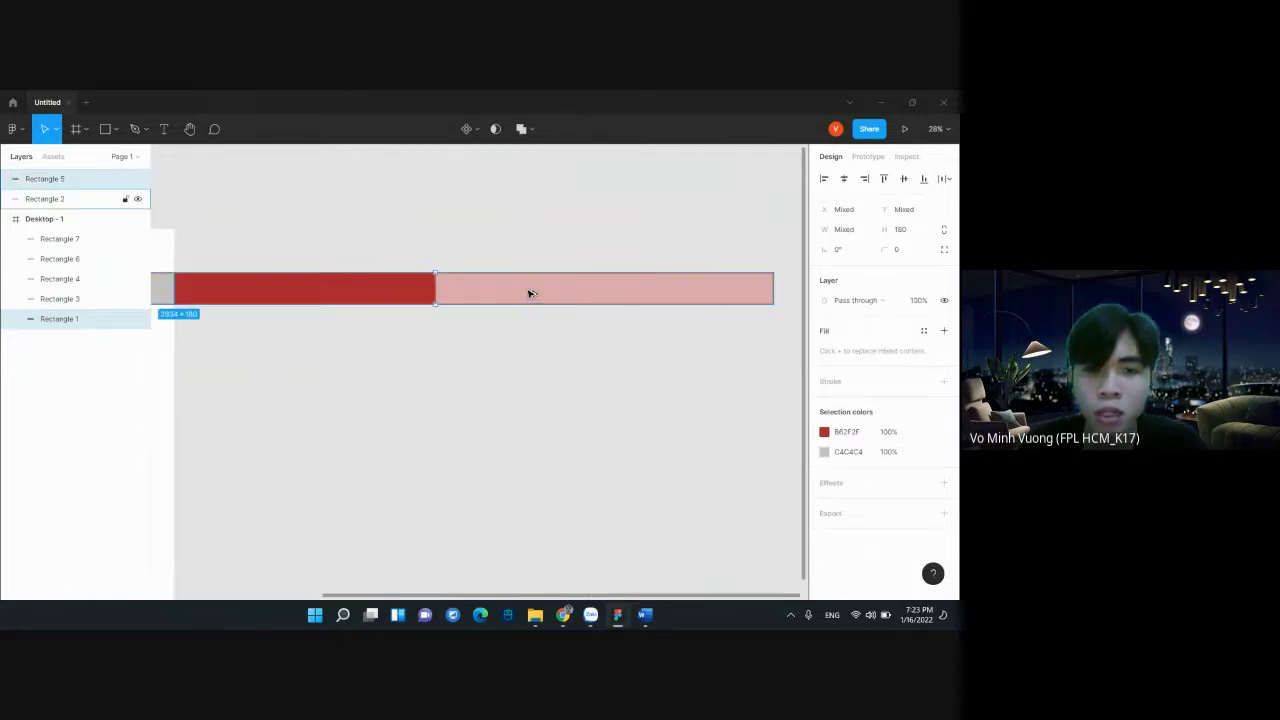
{"action": "left_click", "coordinate": [530, 293], "text": "shift"}
{"action": "scroll", "coordinate": [555, 365], "scroll_direction": "left", "scroll_amount": 1}
{"action": "scroll", "coordinate": [548, 357], "scroll_direction": "left", "scroll_amount": 2}
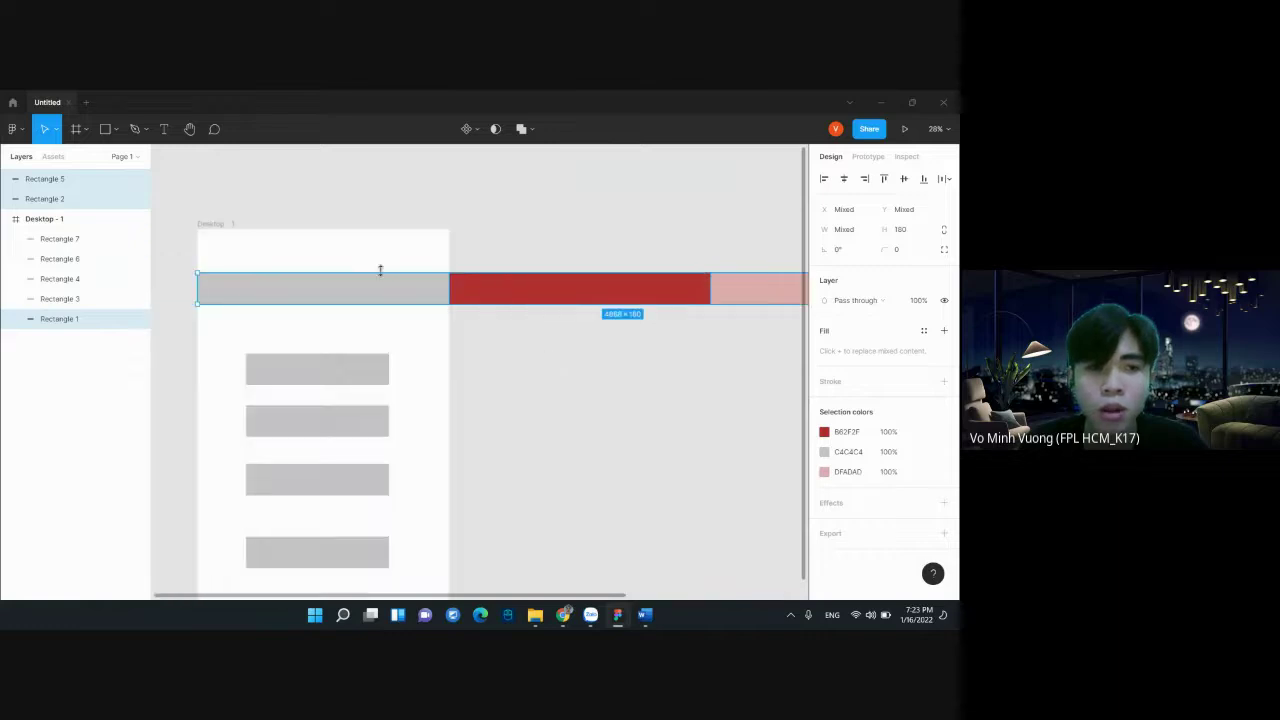
Wrap the selected grey, red and pink bars in a new Frame 1
{"action": "right_click", "coordinate": [463, 296]}
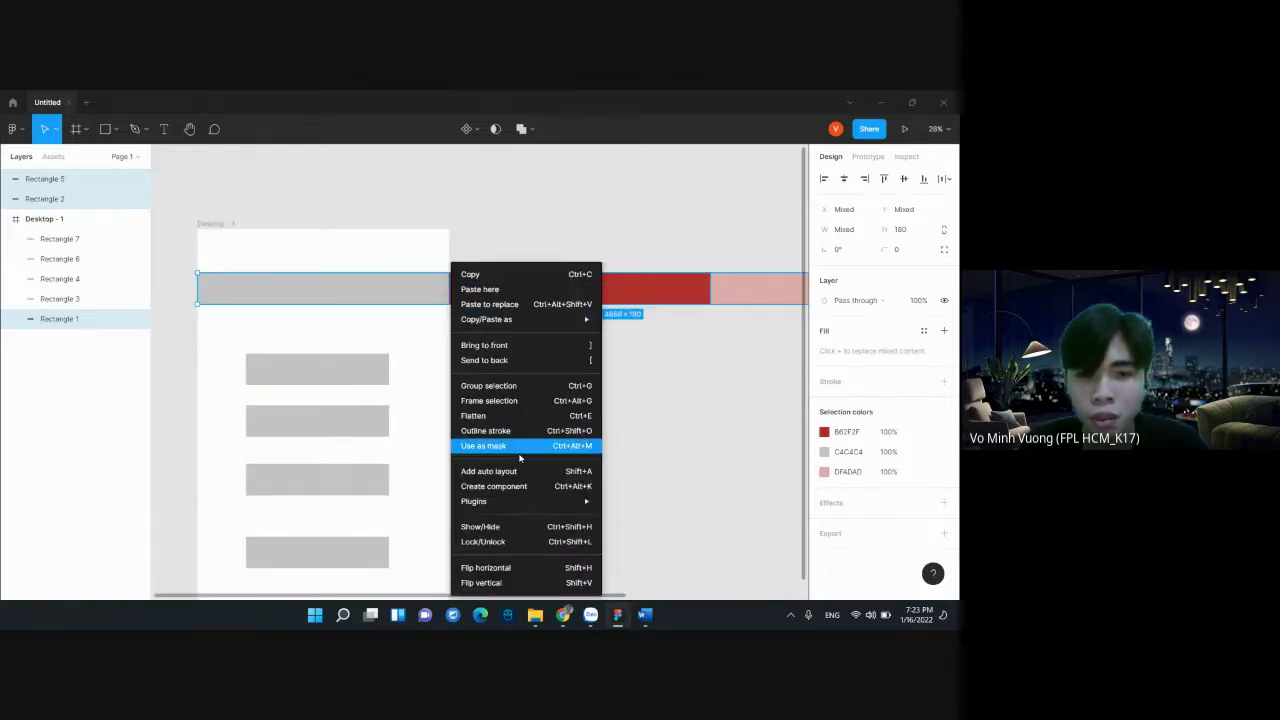
{"action": "left_click", "coordinate": [515, 401]}
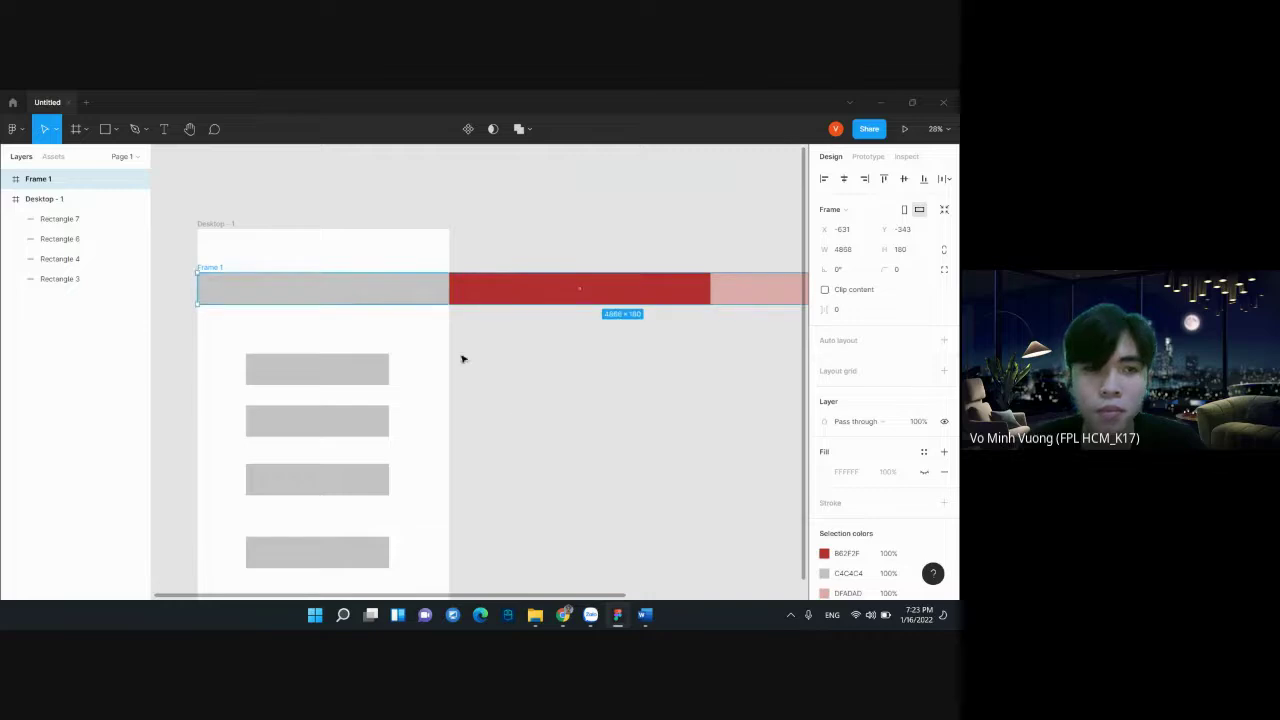
{"action": "left_click", "coordinate": [363, 250]}
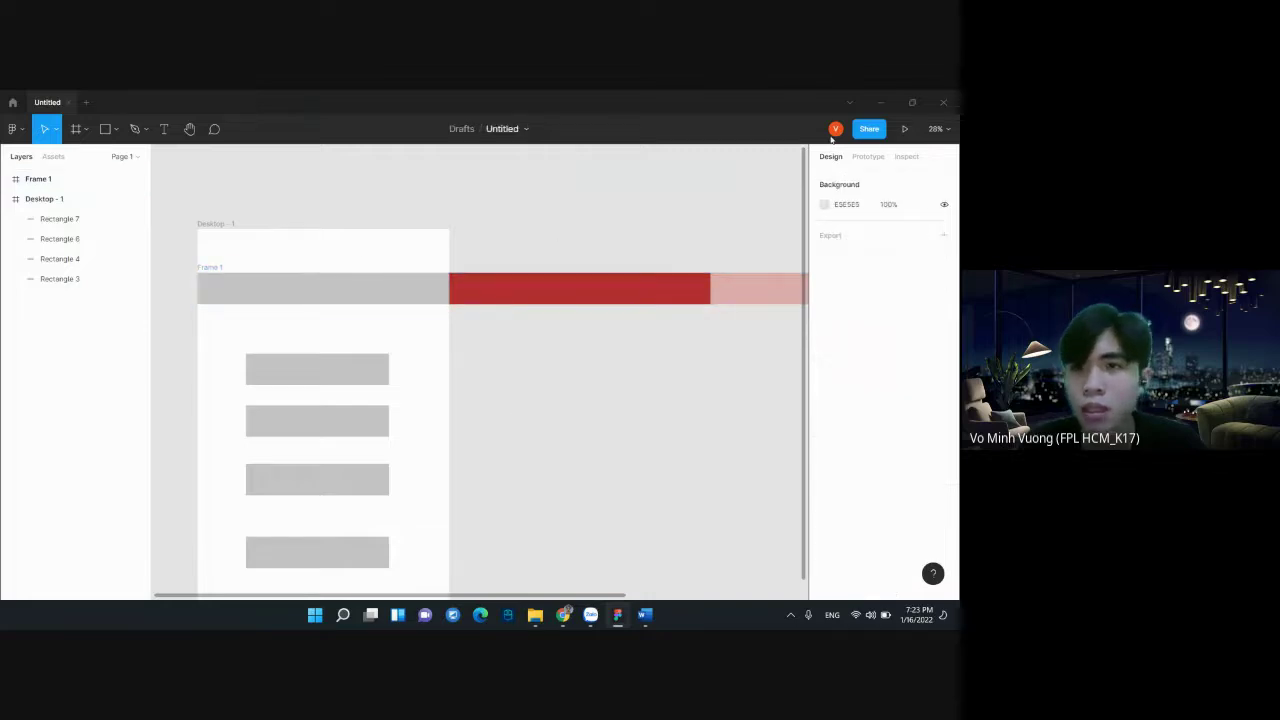
Preview the design in Present mode, then close the preview and return to the editor
{"action": "left_click", "coordinate": [905, 129]}
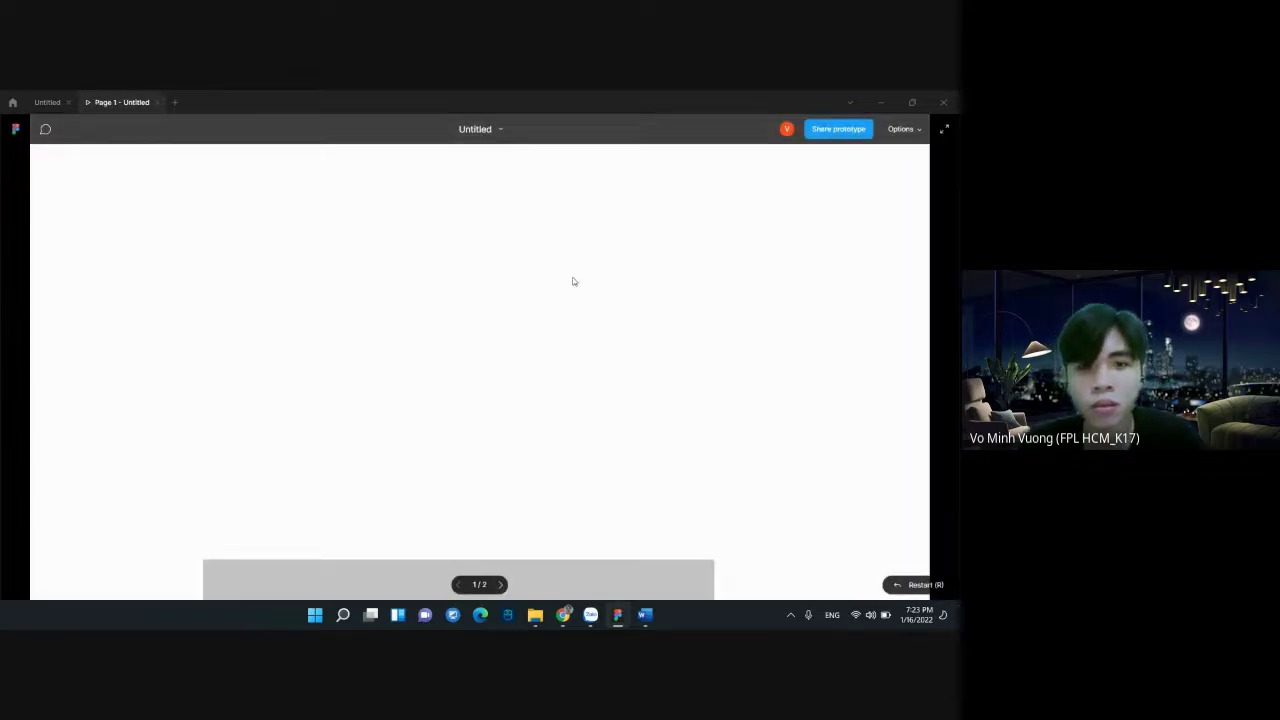
{"action": "scroll", "coordinate": [572, 282], "scroll_direction": "down", "scroll_amount": 3}
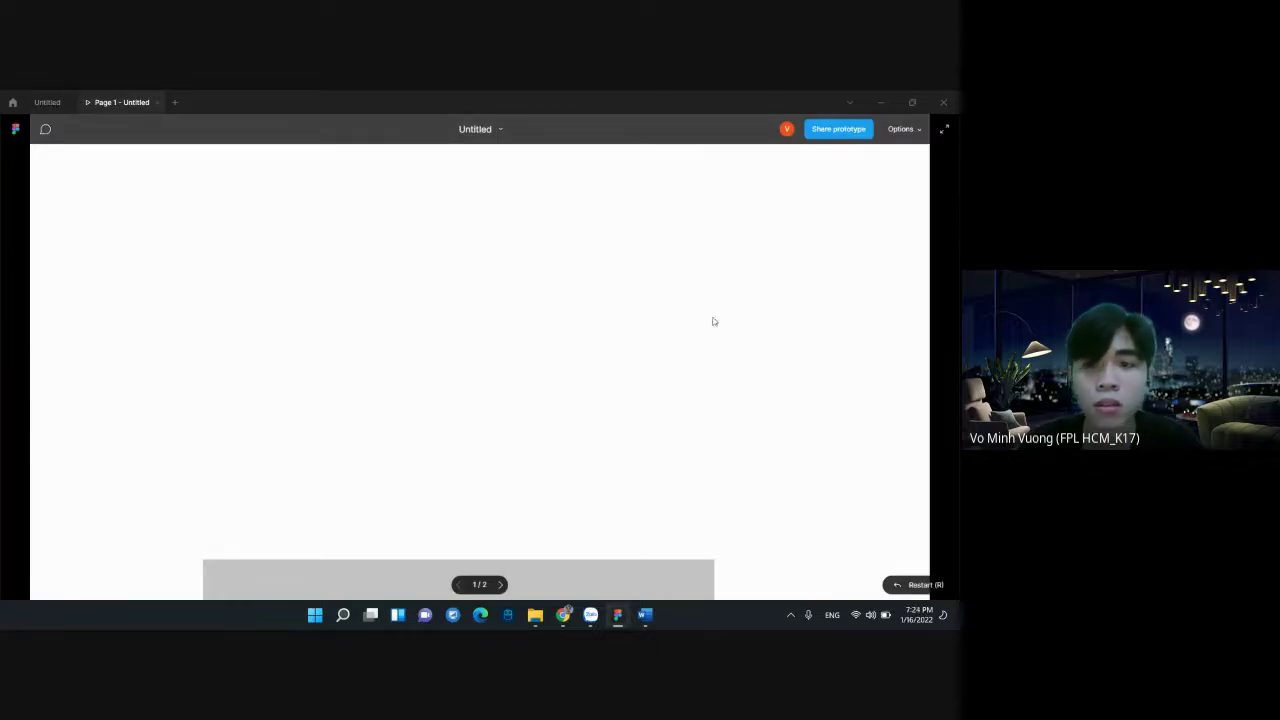
{"action": "left_click", "coordinate": [45, 102]}
{"action": "left_click", "coordinate": [157, 102]}
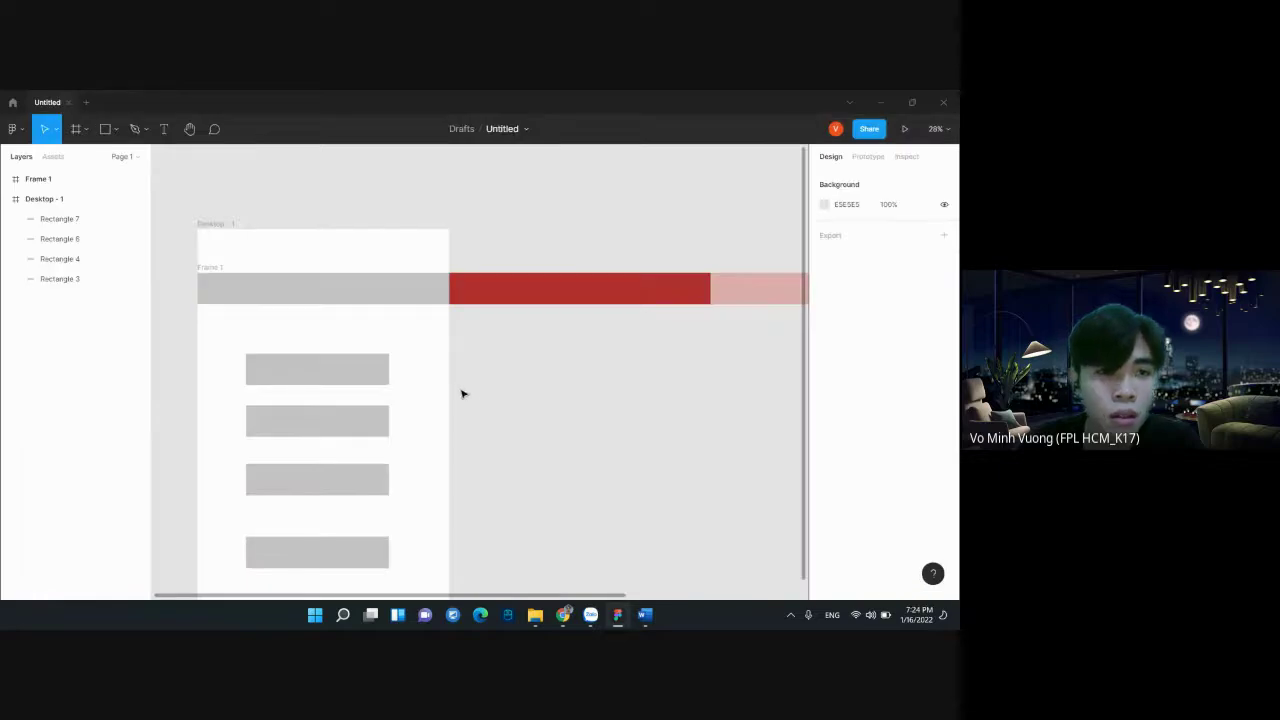
Delete the remaining grey blocks from inside Desktop - 1
{"action": "left_click", "coordinate": [369, 371]}
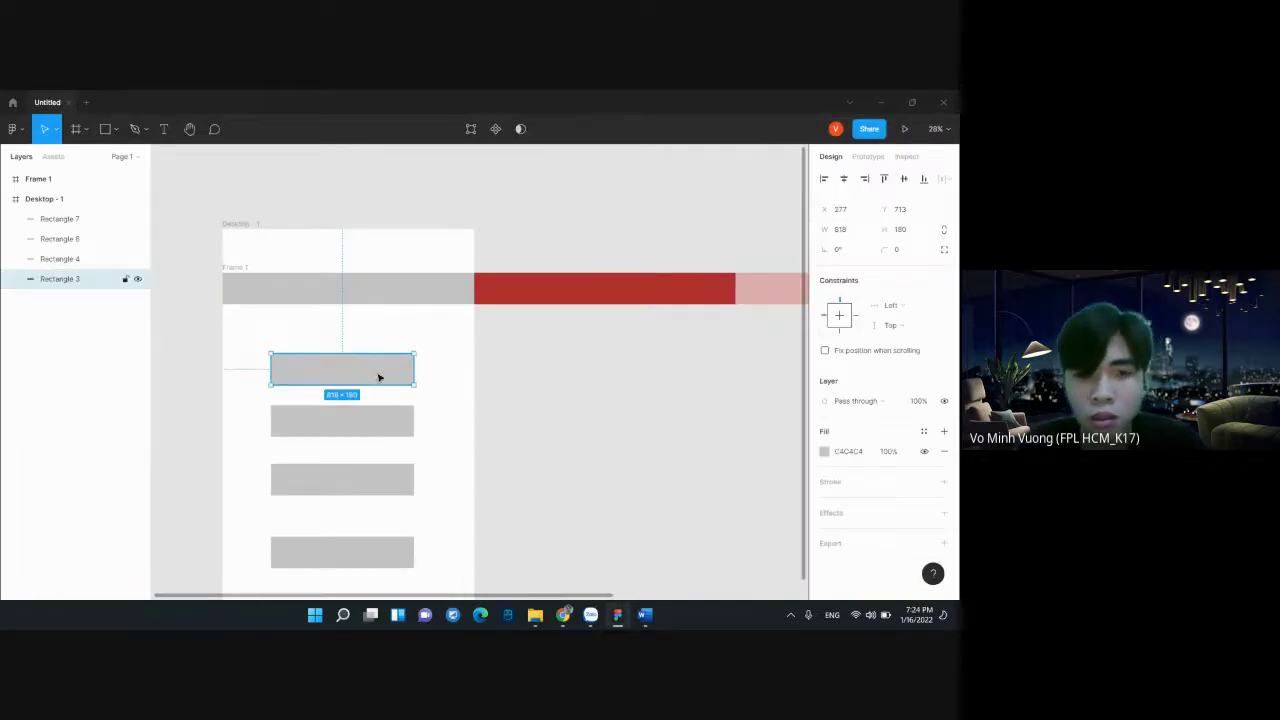
{"action": "scroll", "coordinate": [451, 363], "scroll_direction": "down", "scroll_amount": 3}
{"action": "key", "text": "Delete"}
{"action": "key", "text": "Delete"}
{"action": "left_click", "coordinate": [349, 355]}
{"action": "key", "text": "Delete"}
{"action": "left_click", "coordinate": [357, 428]}
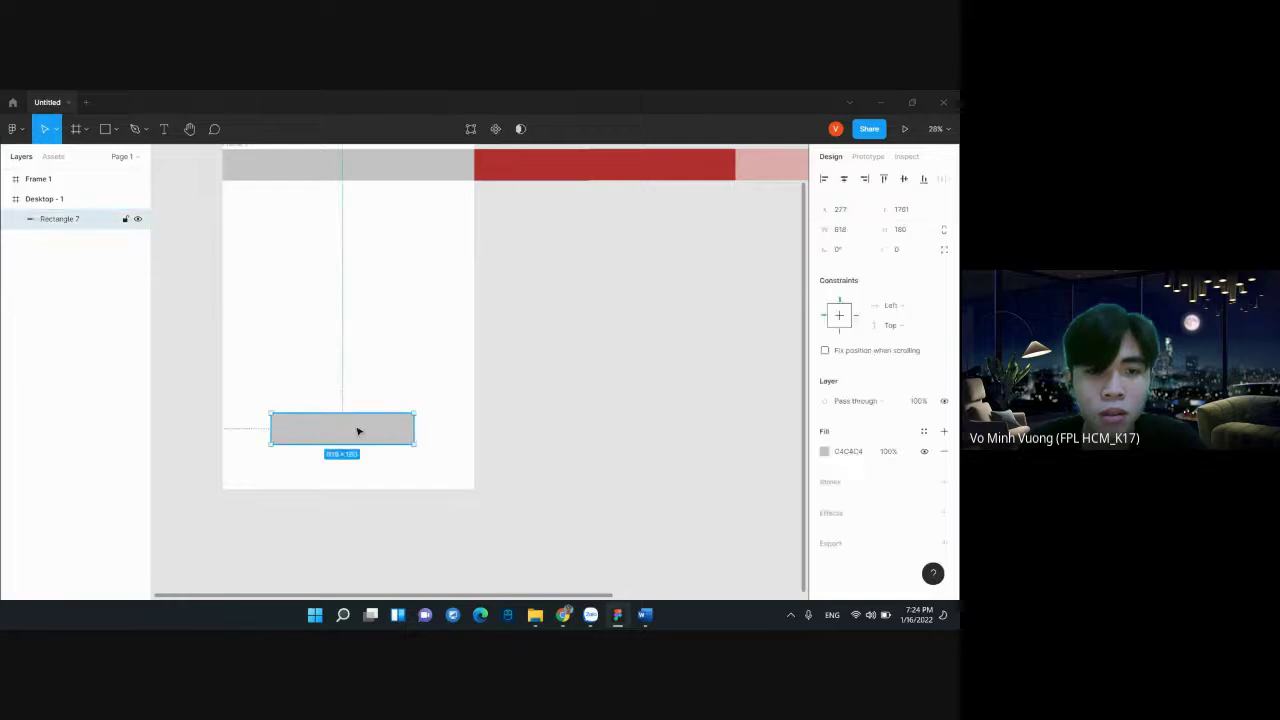
{"action": "key", "text": "Delete"}
Shorten Desktop - 1 to 1440 × 805 and select it together with Frame 1
{"action": "left_click", "coordinate": [351, 474]}
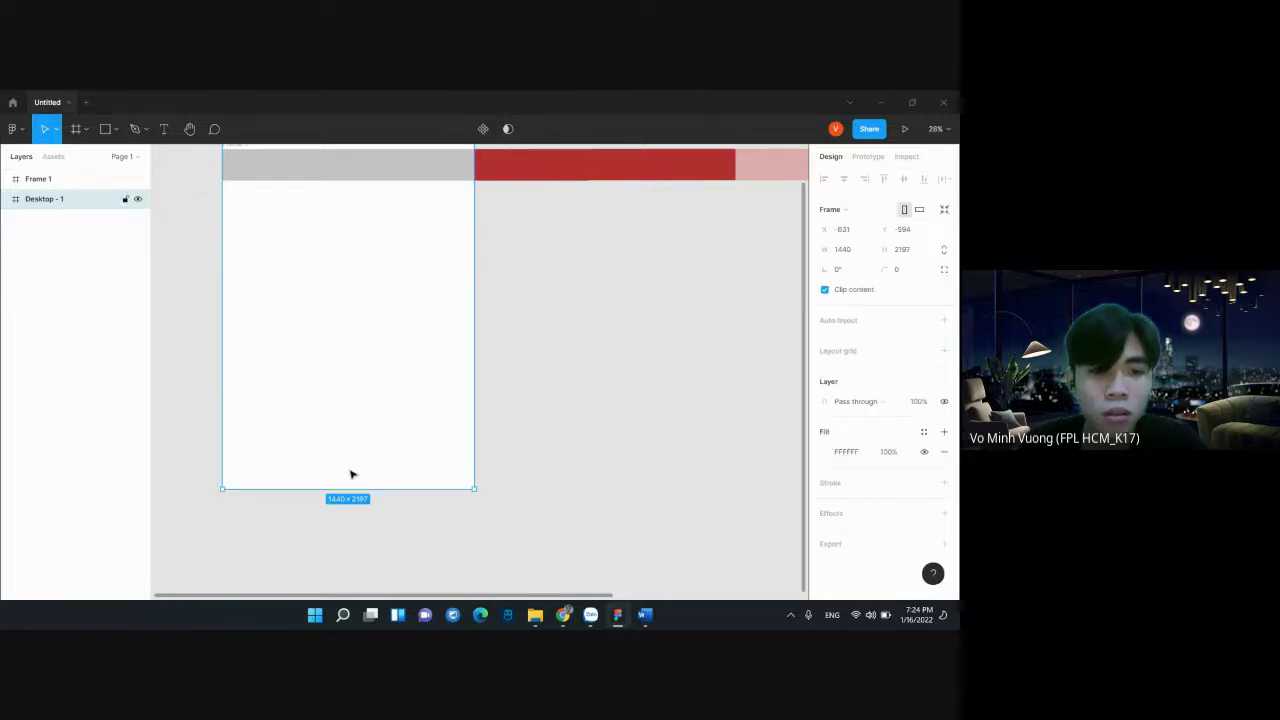
{"action": "left_click_drag", "start_coordinate": [343, 479], "coordinate": [369, 245]}
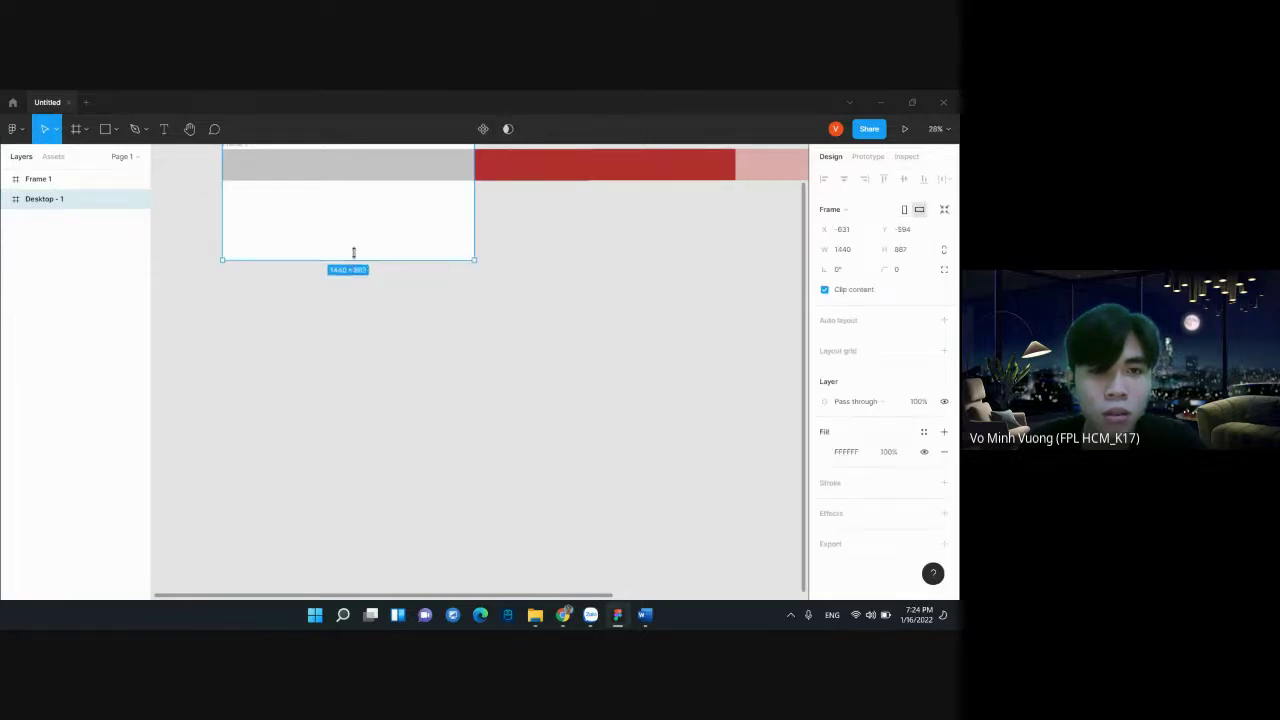
{"action": "scroll", "coordinate": [370, 300], "scroll_direction": "up", "scroll_amount": 5}
{"action": "left_click", "coordinate": [375, 370]}
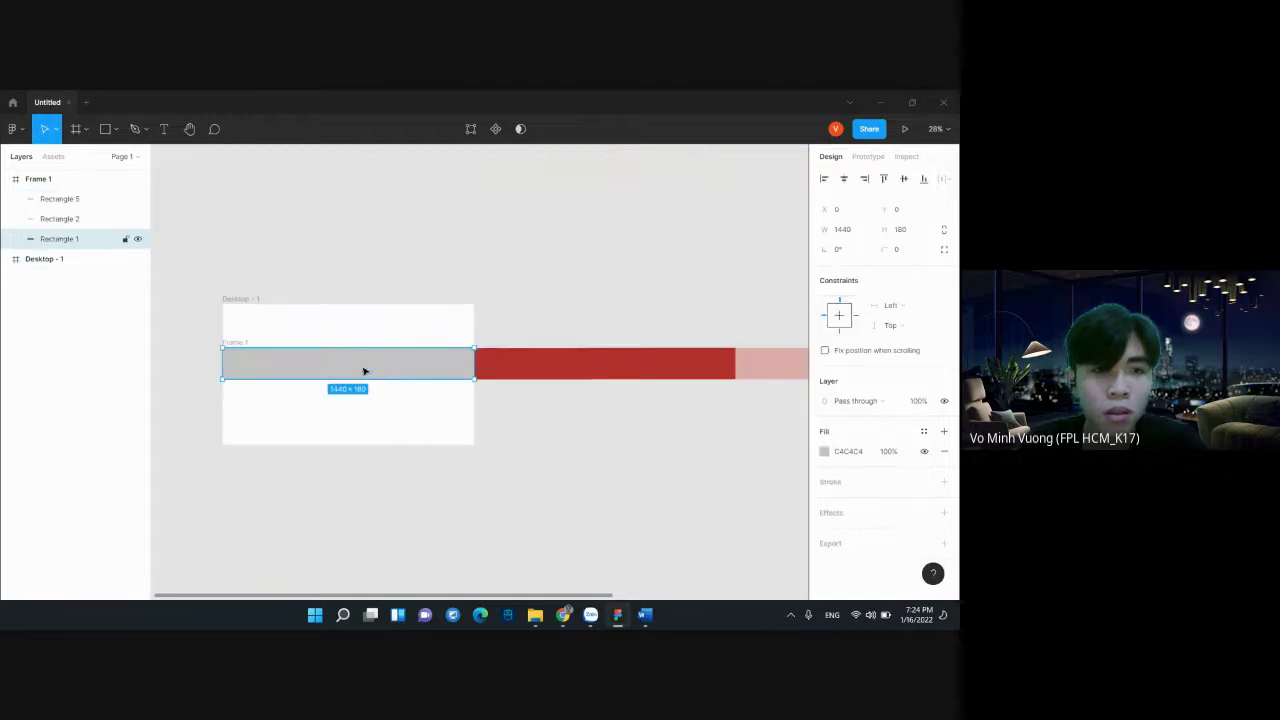
{"action": "left_click_drag", "start_coordinate": [363, 373], "coordinate": [364, 373]}
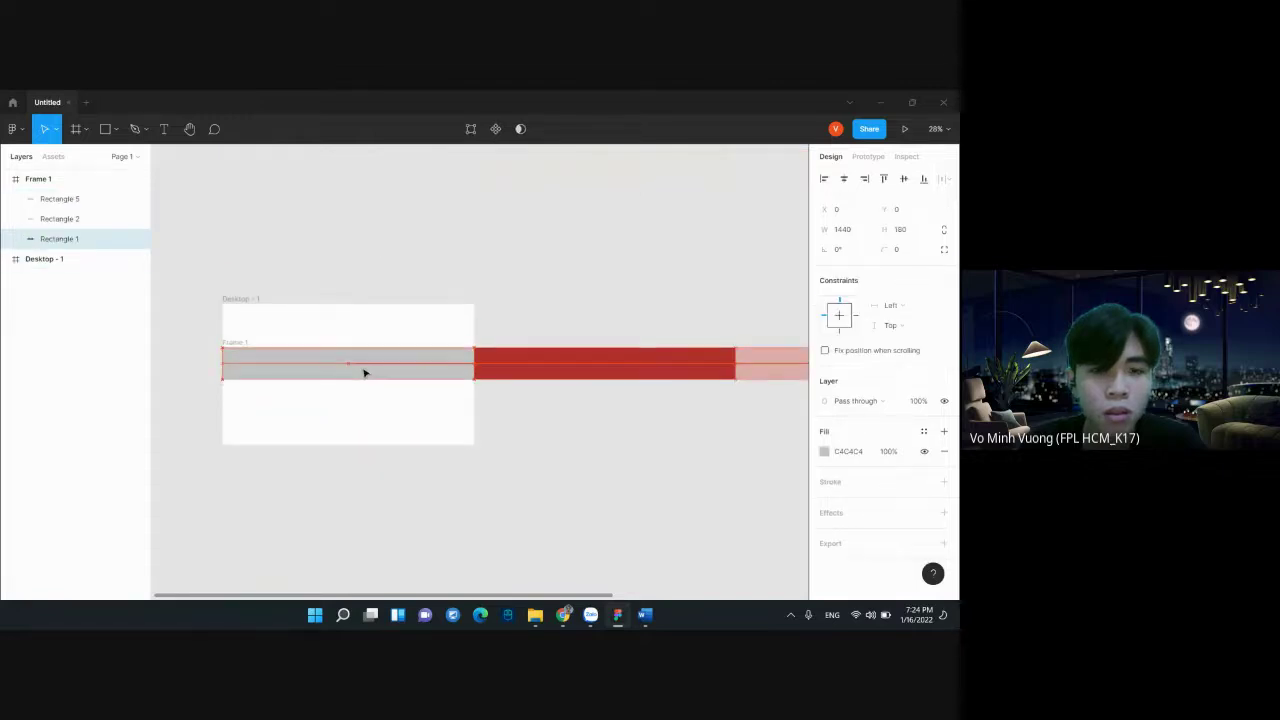
{"action": "left_click", "coordinate": [510, 410]}
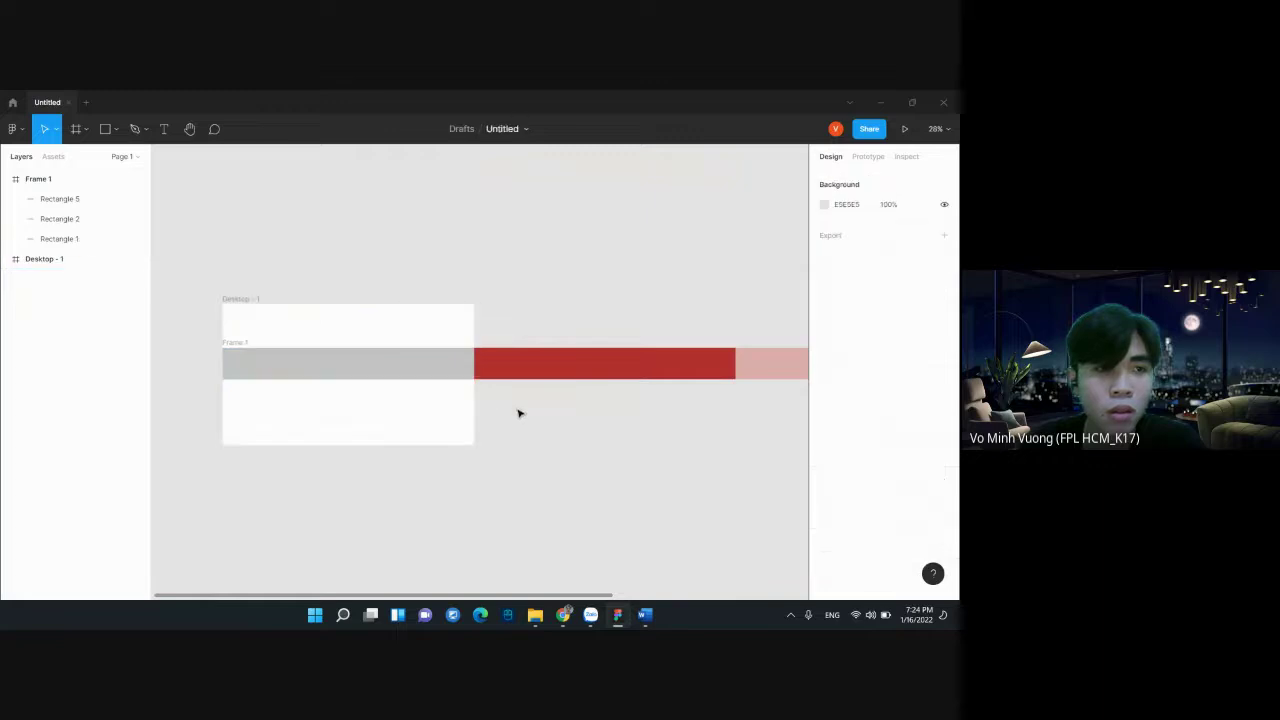
{"action": "left_click", "coordinate": [416, 397]}
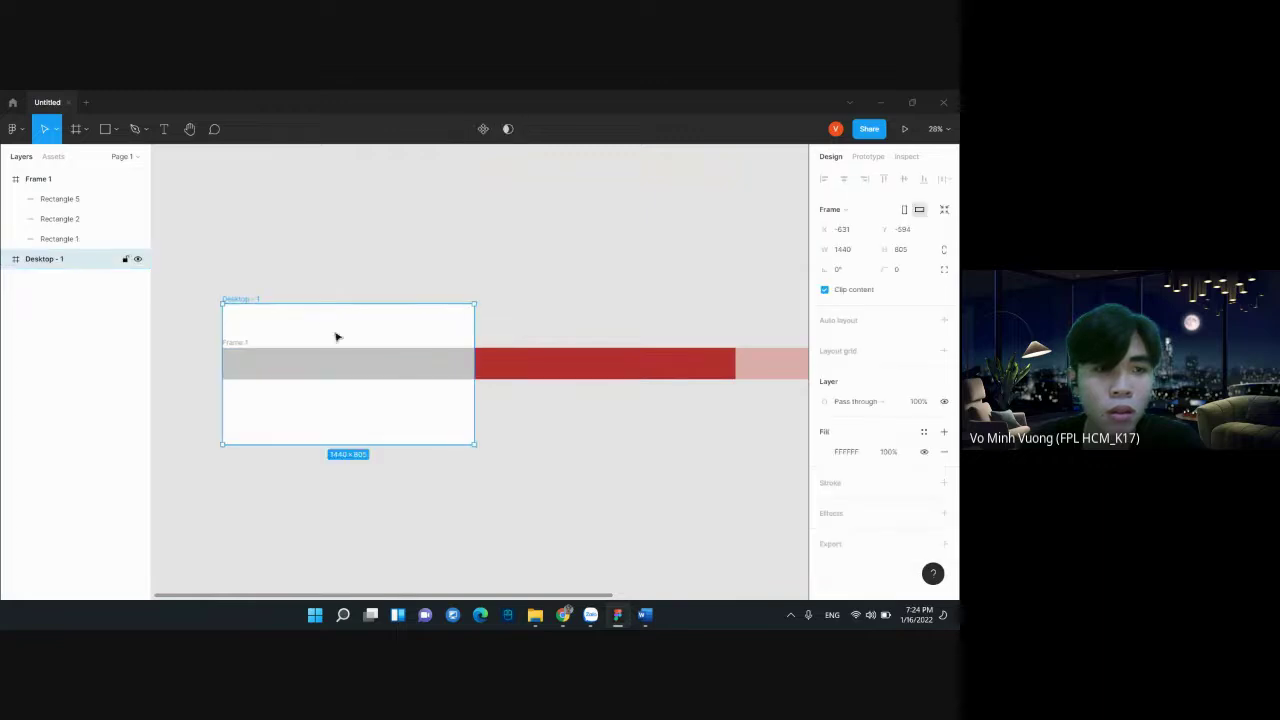
{"action": "left_click", "coordinate": [47, 181]}
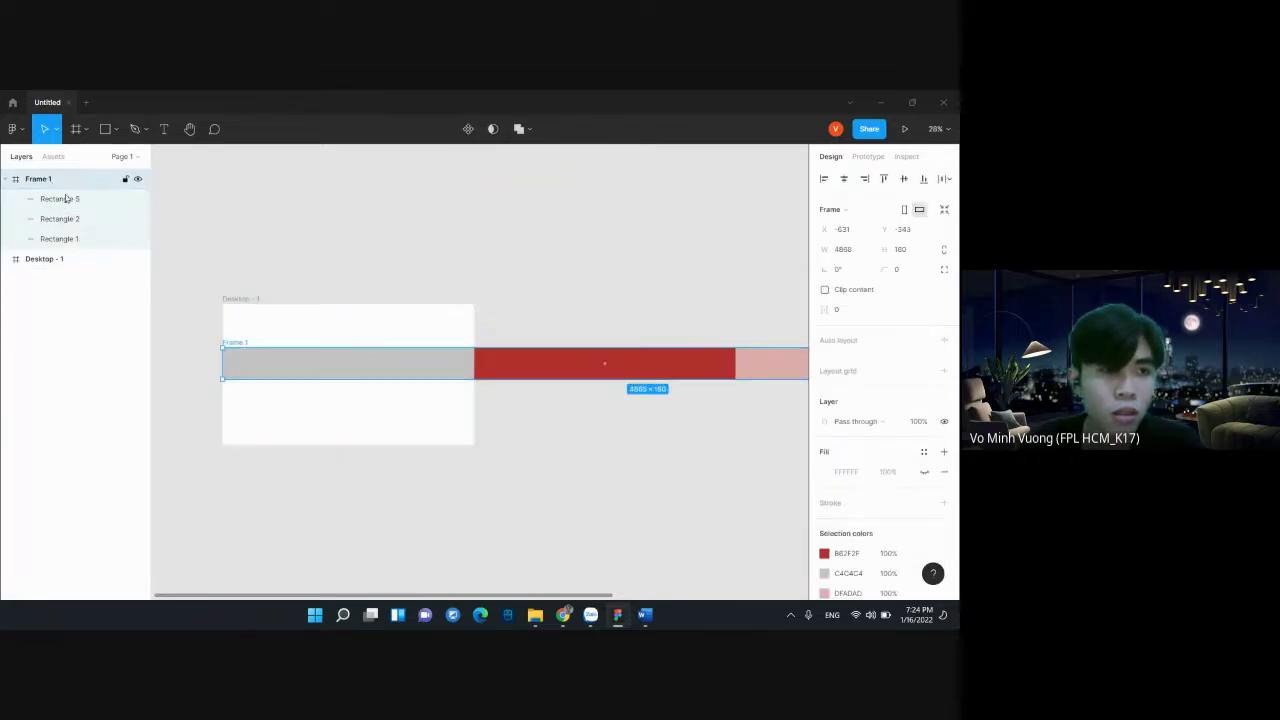
Wrap Desktop - 1 and Frame 1 in a new Frame 2 and preview it briefly
{"action": "left_click", "coordinate": [70, 260], "text": "shift"}
{"action": "right_click", "coordinate": [70, 262]}
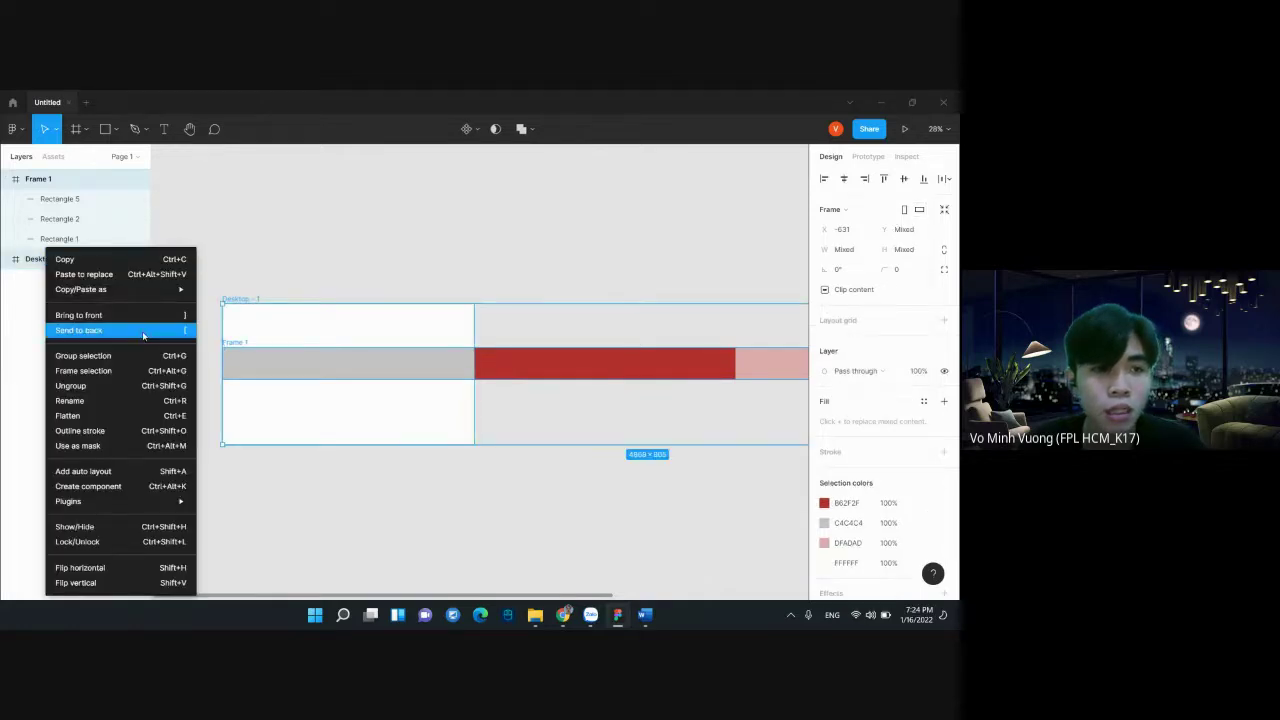
{"action": "left_click", "coordinate": [120, 371]}
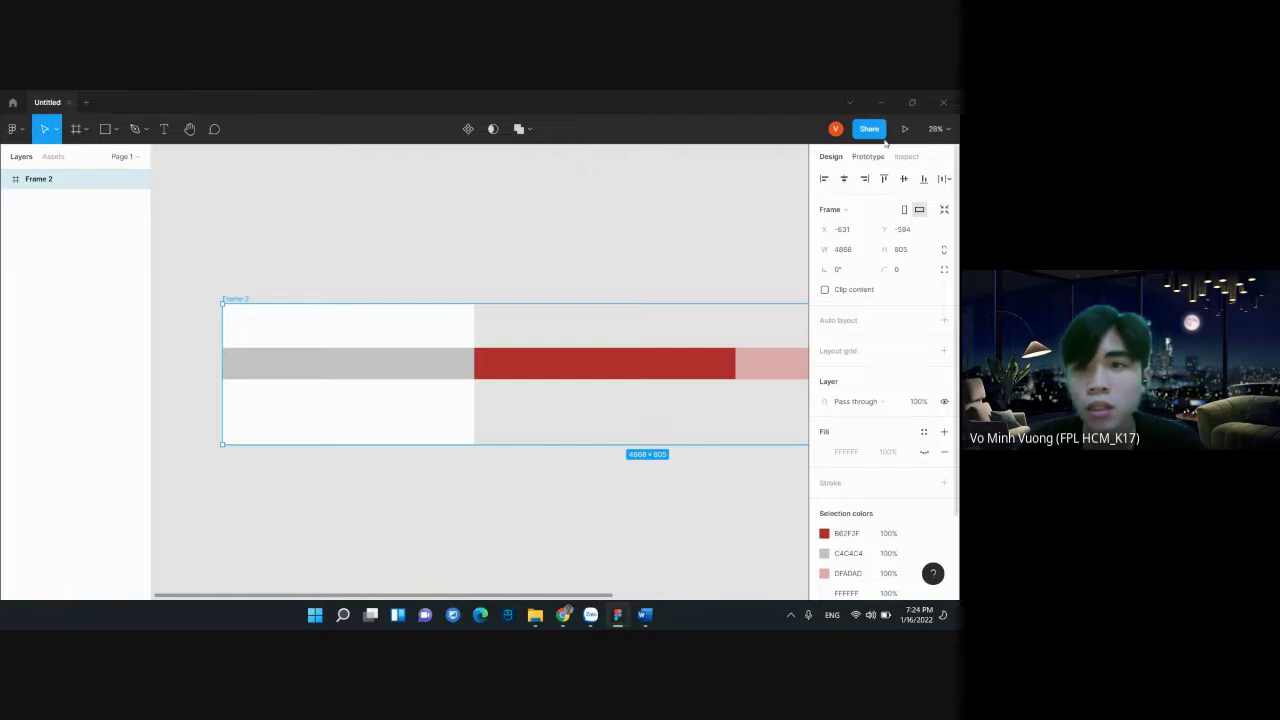
{"action": "left_click", "coordinate": [904, 128]}
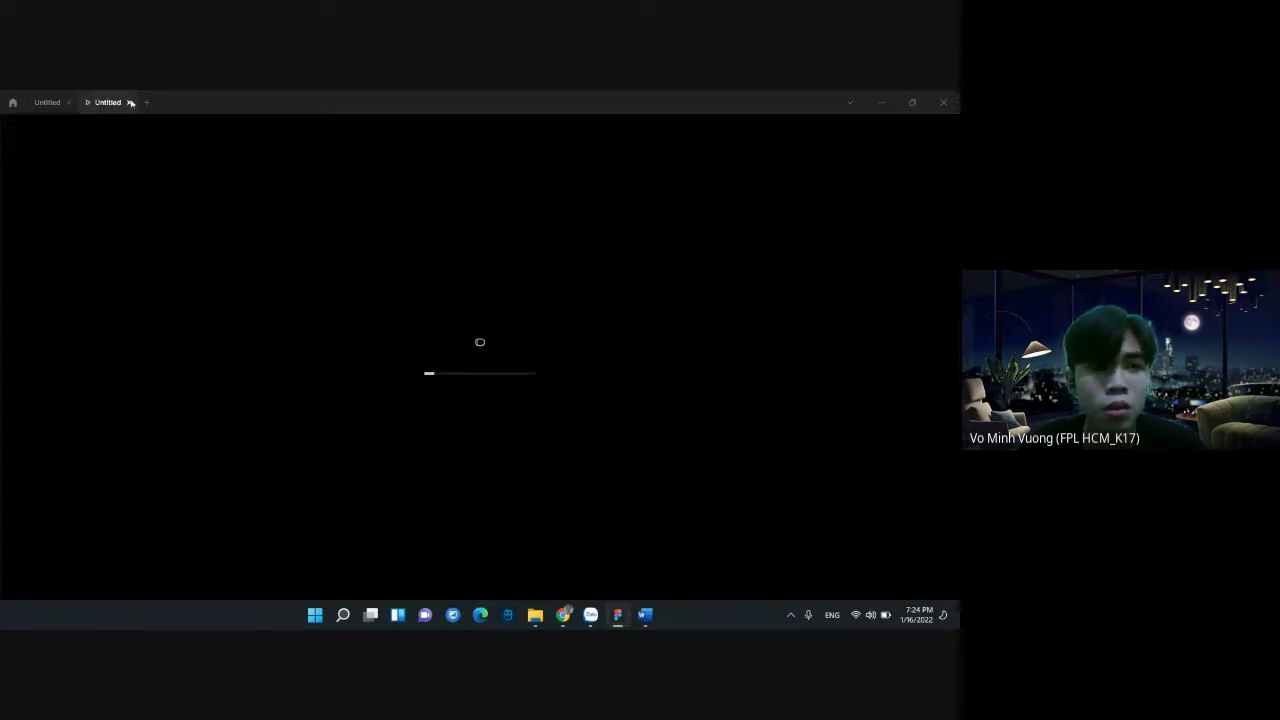
{"action": "left_click", "coordinate": [130, 102]}
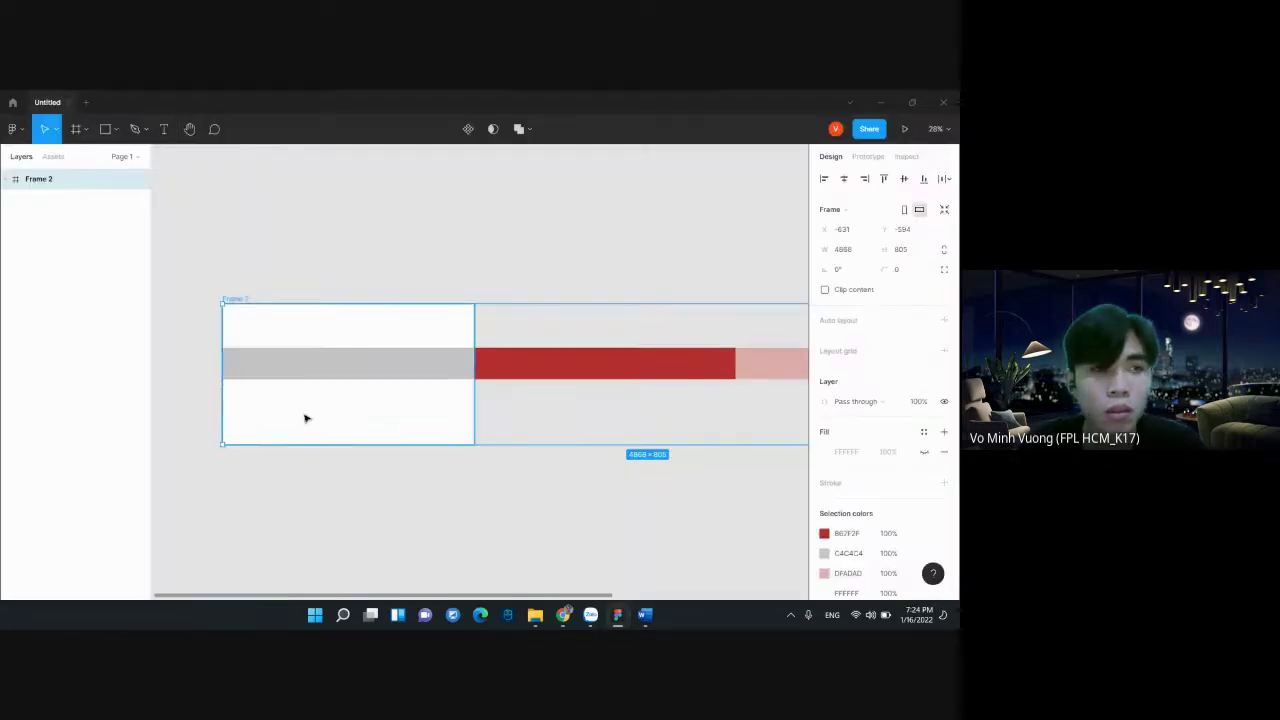
Ungroup Frame 2 and delete every layer, leaving the canvas empty
{"action": "right_click", "coordinate": [56, 176]}
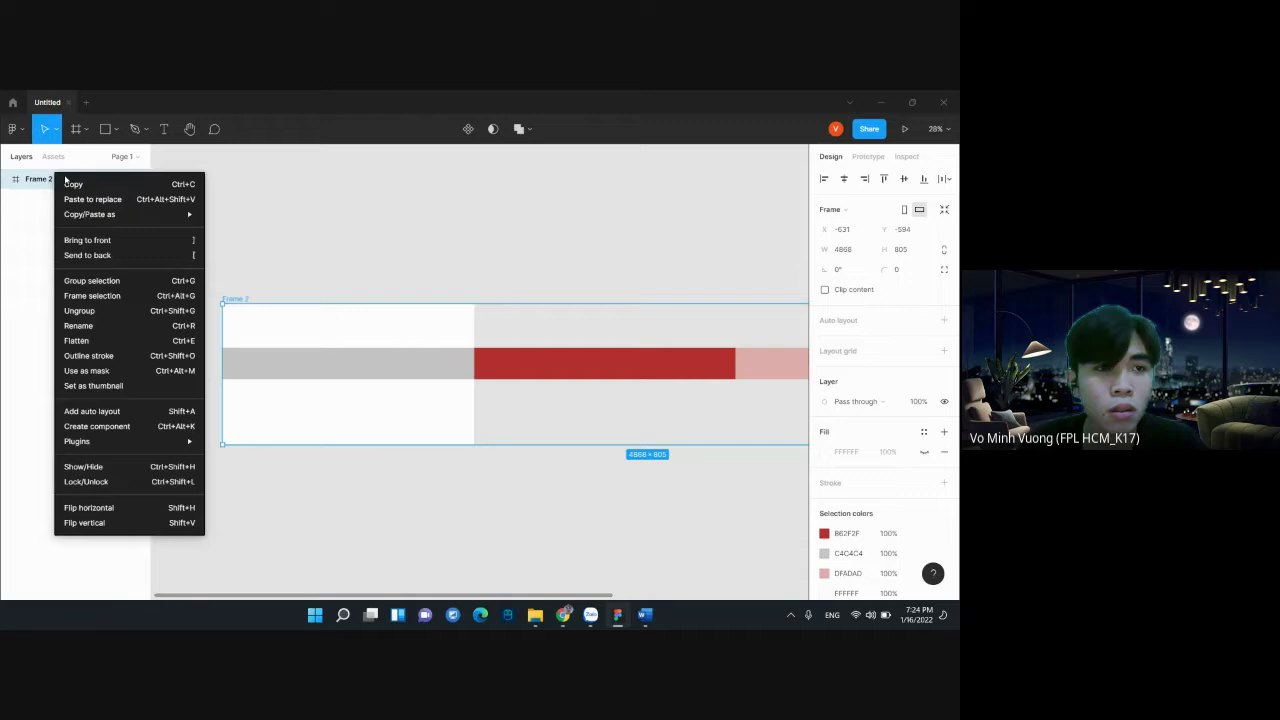
{"action": "left_click", "coordinate": [114, 316]}
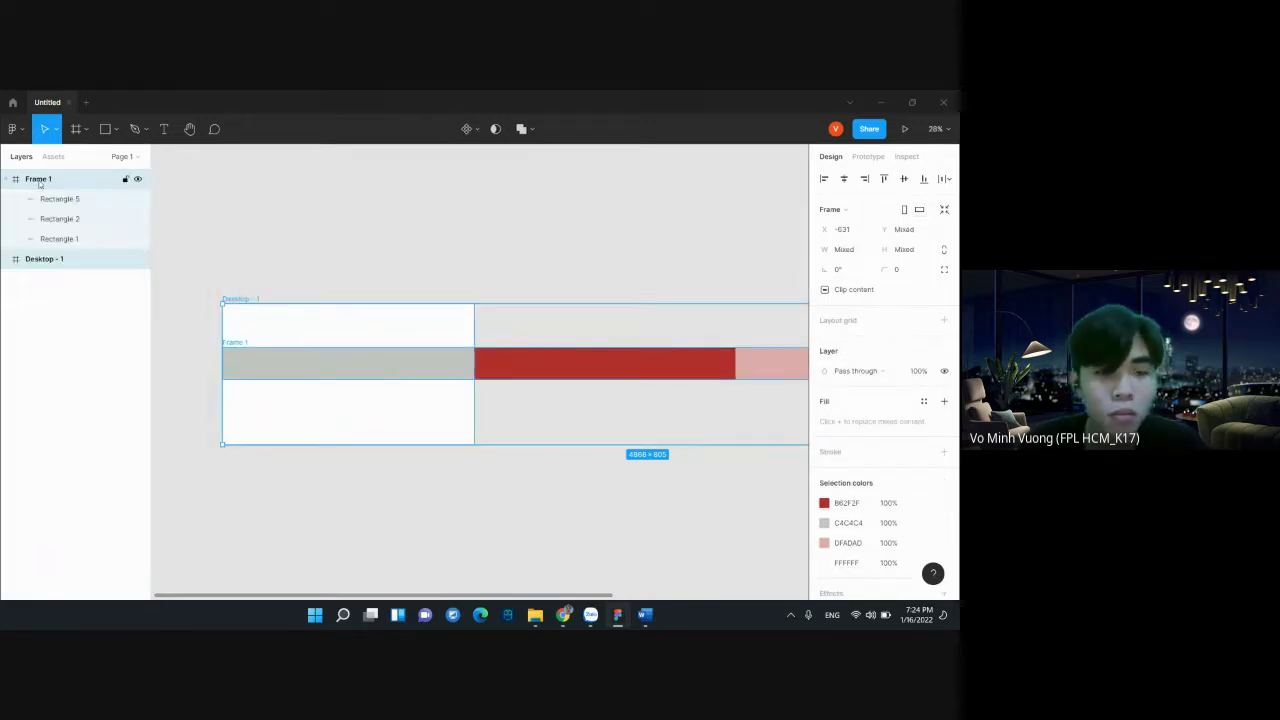
{"action": "key", "text": "Delete"}
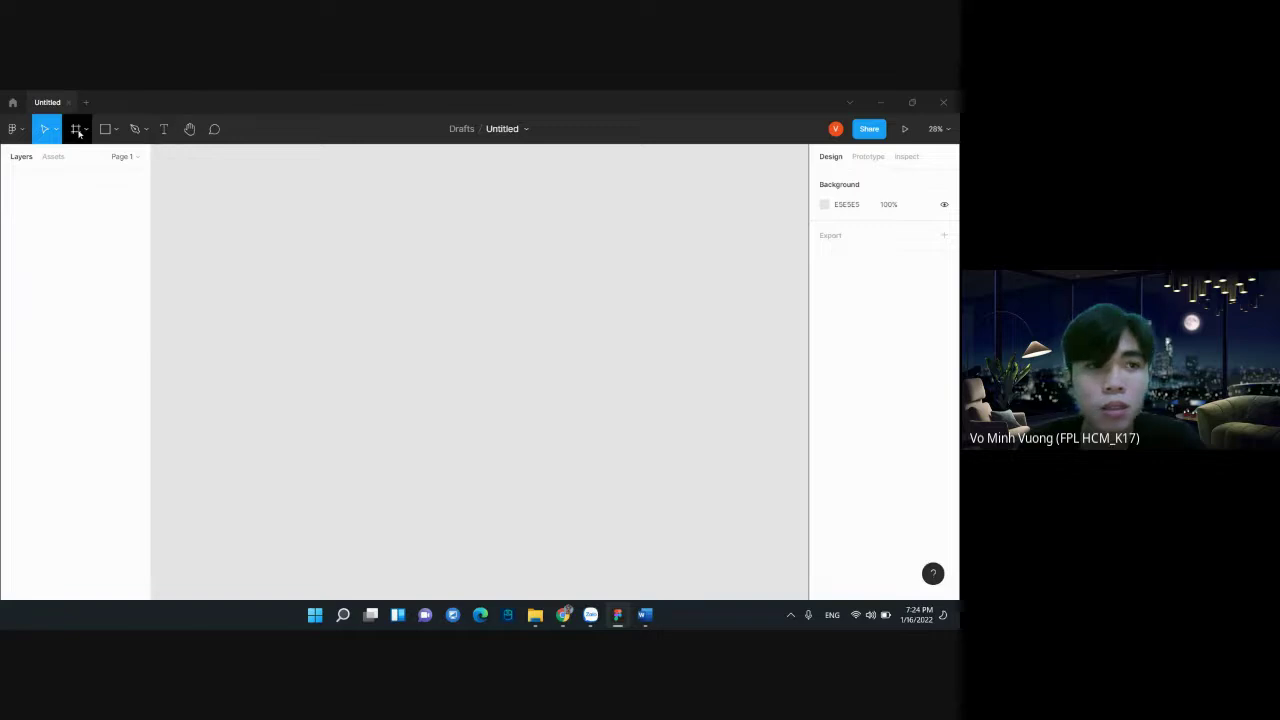
Add a 1440×1024 Desktop frame and draw a 1440×279 grey bar across it
{"action": "left_click", "coordinate": [78, 132]}
{"action": "left_click", "coordinate": [893, 303]}
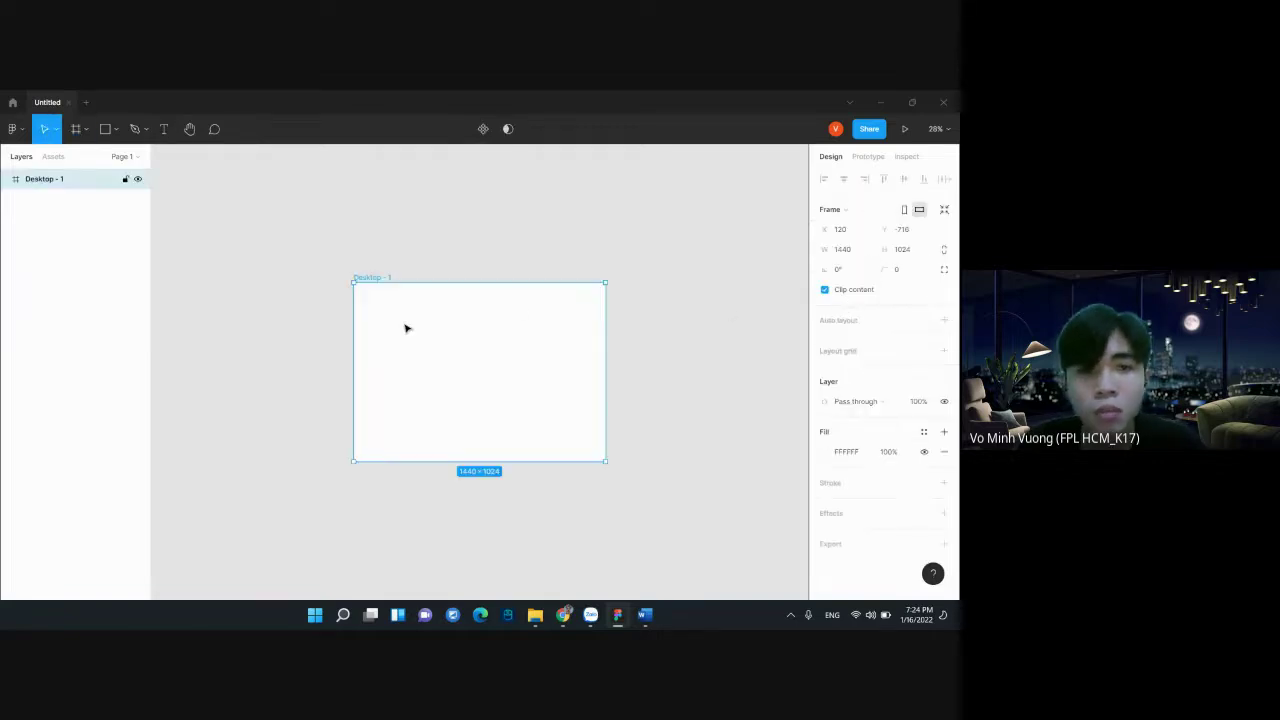
{"action": "left_click", "coordinate": [116, 130]}
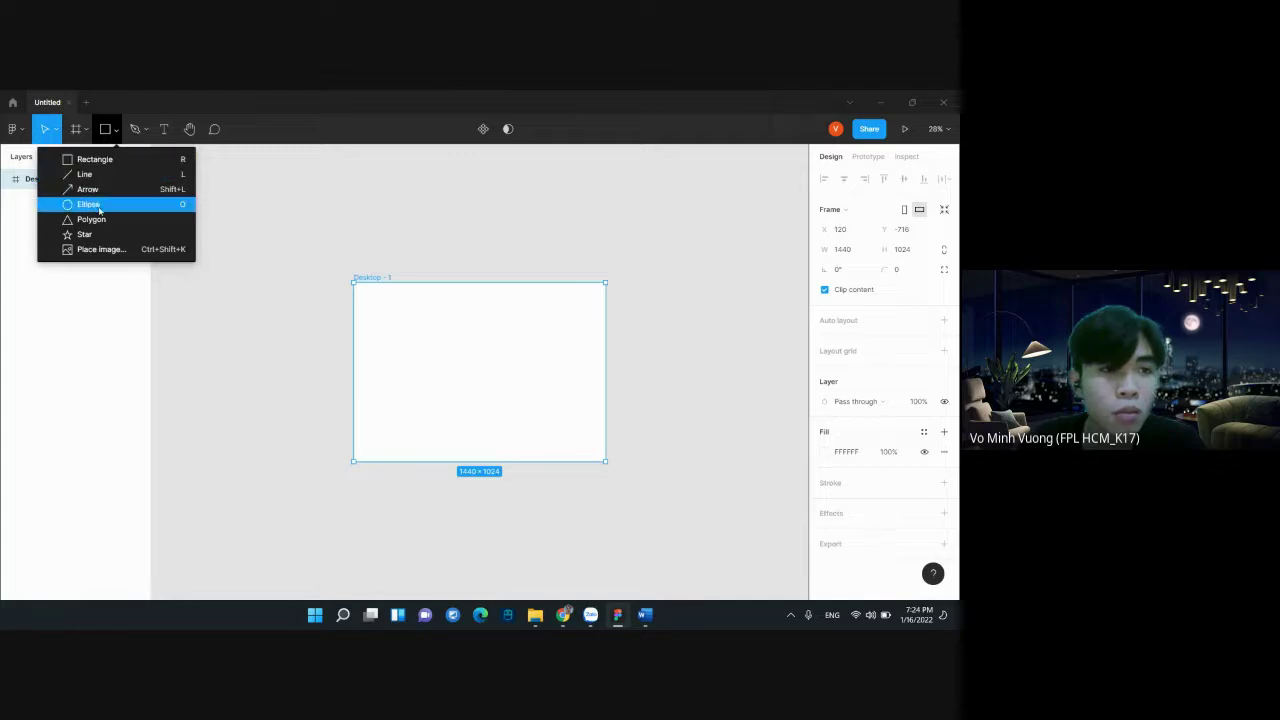
{"action": "left_click", "coordinate": [130, 160]}
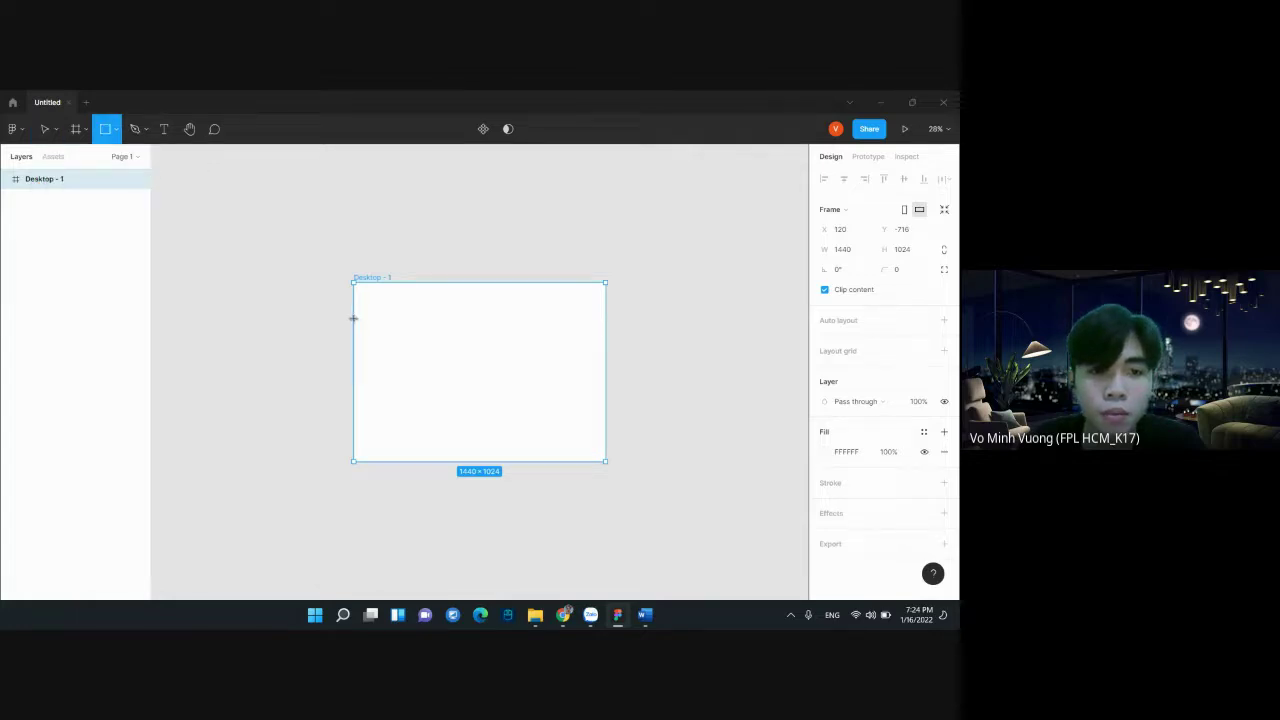
{"action": "left_click_drag", "start_coordinate": [352, 318], "coordinate": [605, 367]}
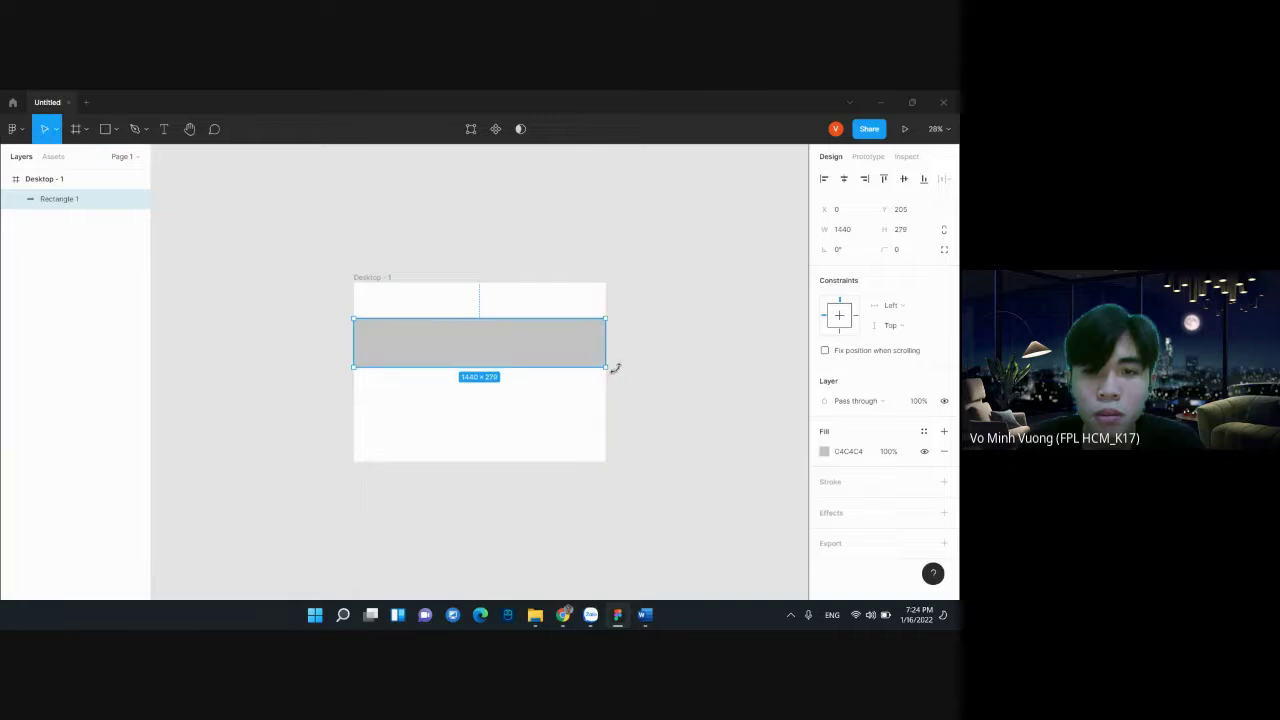
Paste two copies of the grey bar and line them up to the right of the frame
{"action": "key", "text": "ctrl+v"}
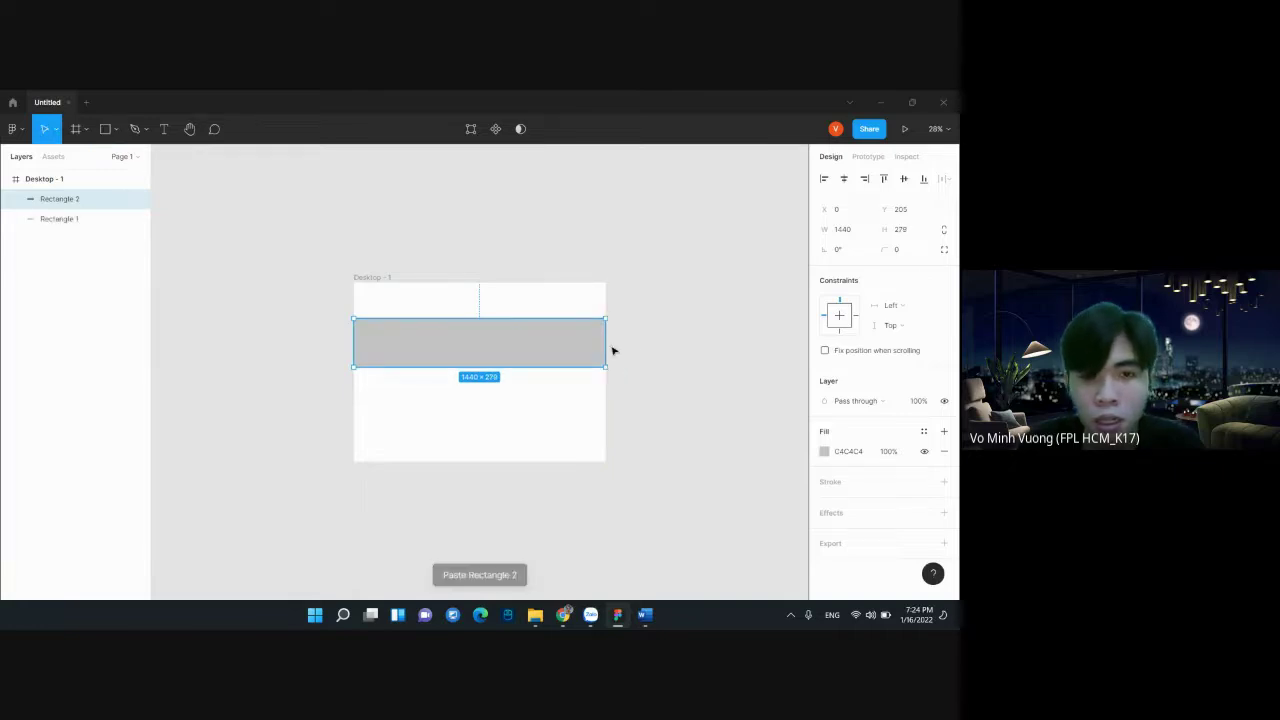
{"action": "mouse_move", "coordinate": [489, 343]}
{"action": "left_mouse_down"}
{"action": "mouse_move", "coordinate": [730, 339]}
{"action": "mouse_move", "coordinate": [593, 342]}
{"action": "left_mouse_up"}
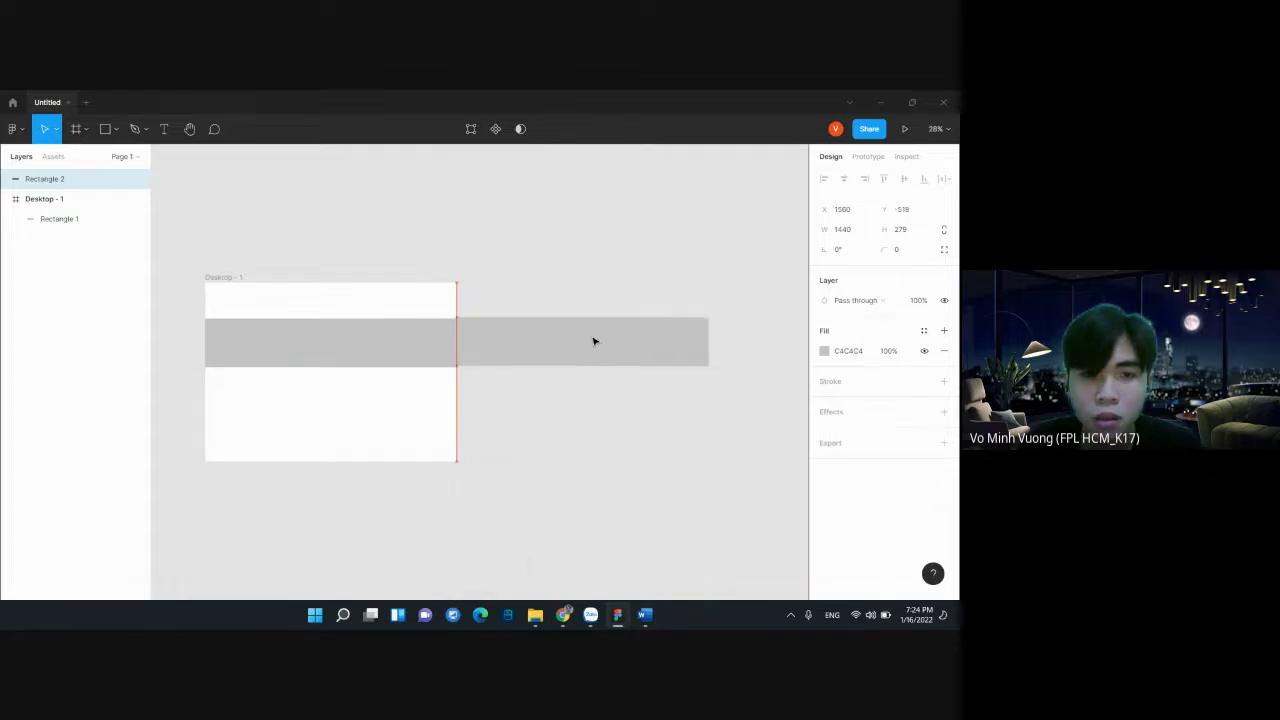
{"action": "key", "text": "ctrl+v"}
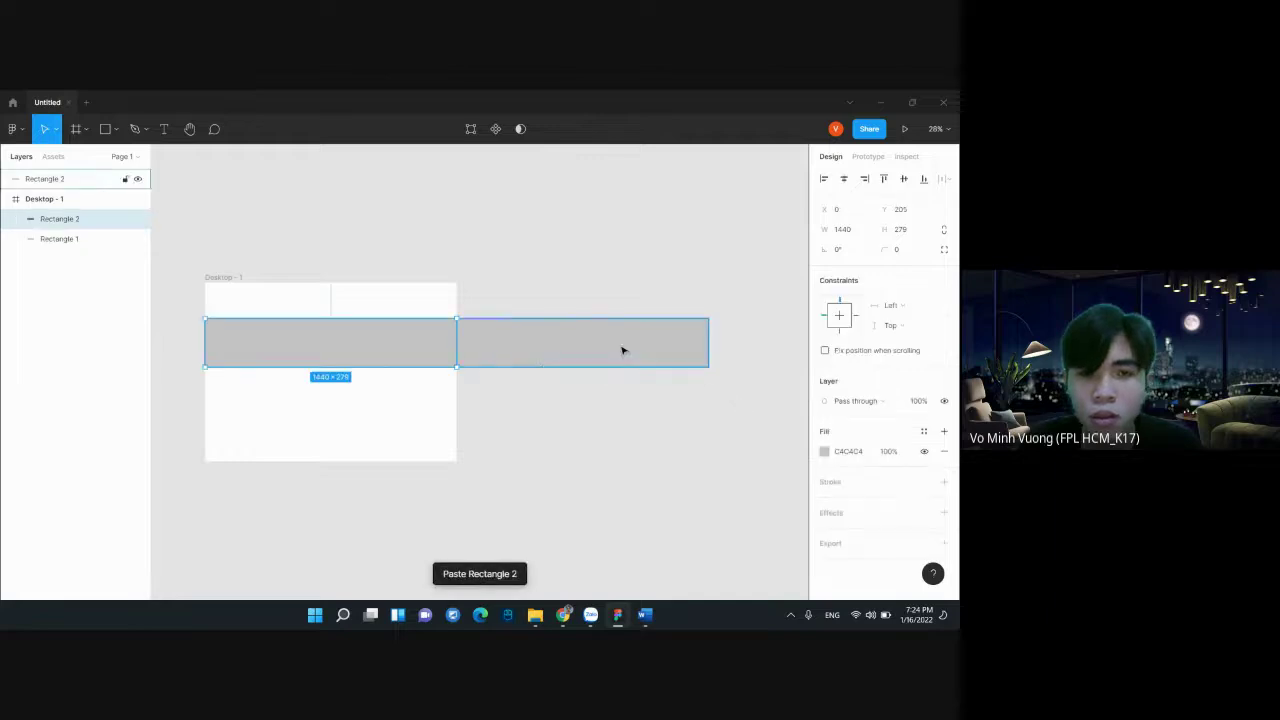
{"action": "left_click_drag", "start_coordinate": [398, 346], "coordinate": [756, 344]}
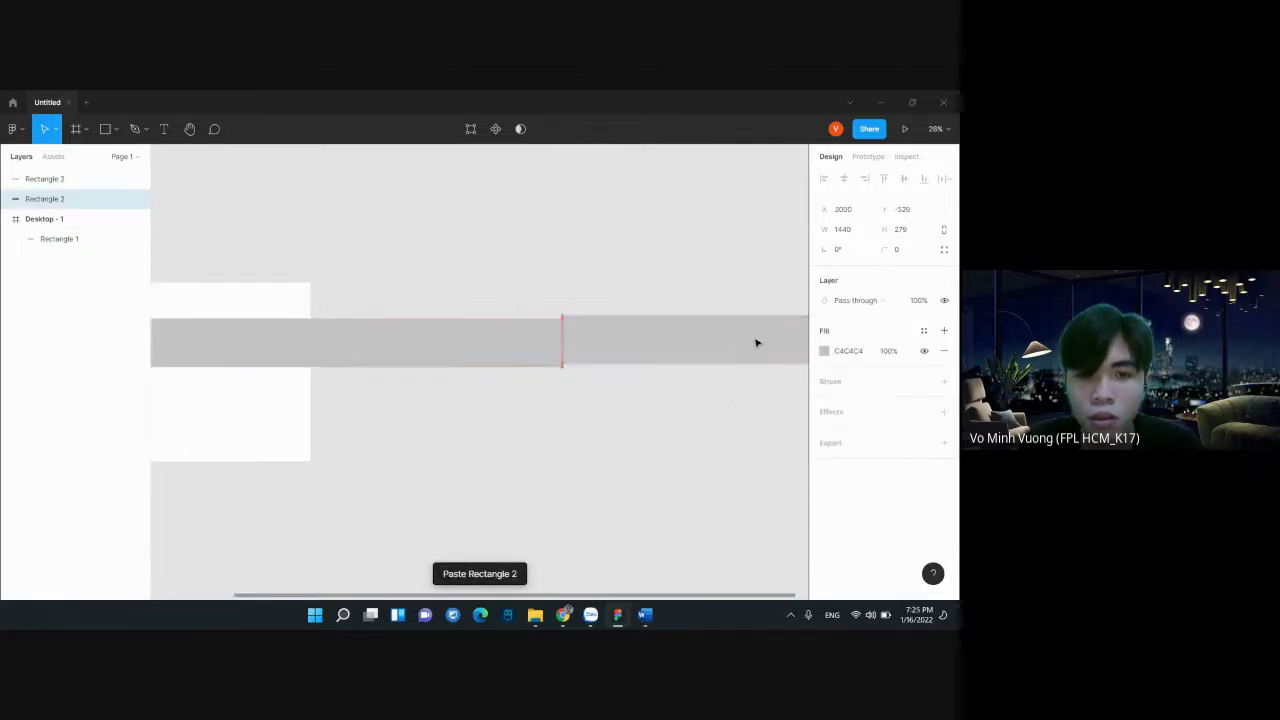
{"action": "left_click", "coordinate": [469, 355]}
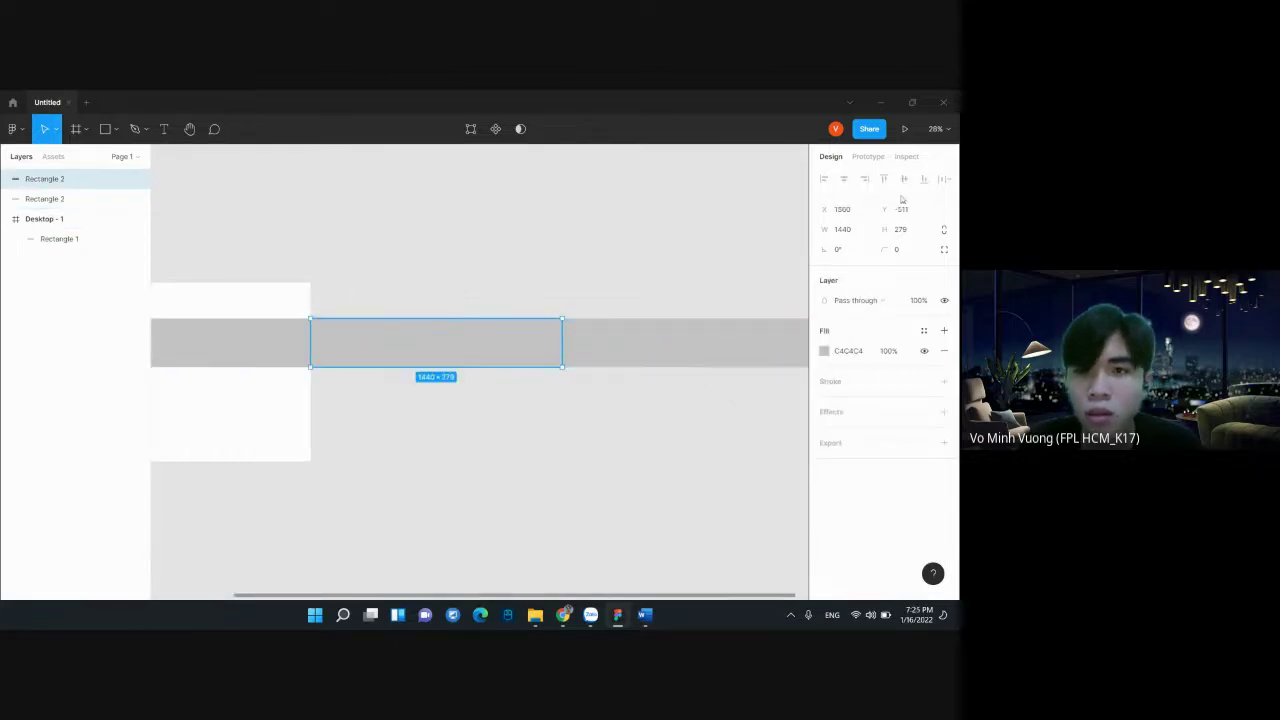
Fill the middle bar red (D86666) and the rightmost bar dark red (6F1010)
{"action": "left_click", "coordinate": [823, 352]}
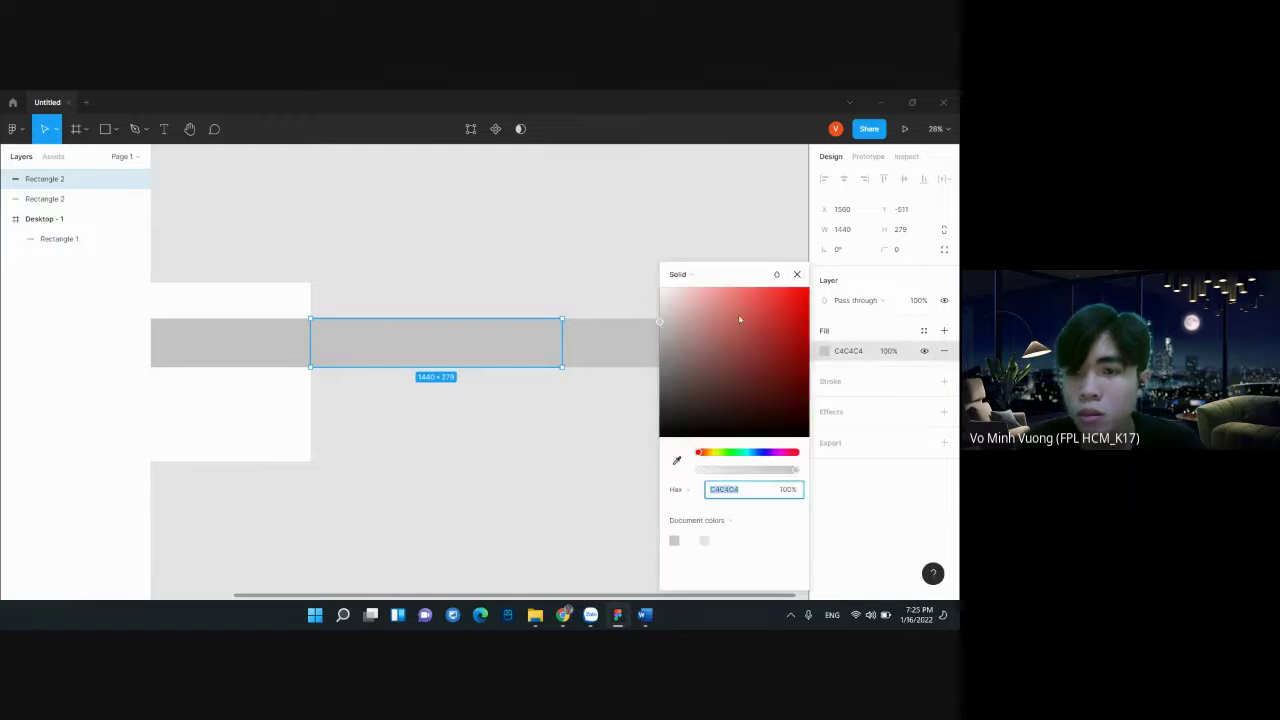
{"action": "left_click", "coordinate": [738, 314]}
{"action": "left_click", "coordinate": [612, 344]}
{"action": "left_click", "coordinate": [824, 351]}
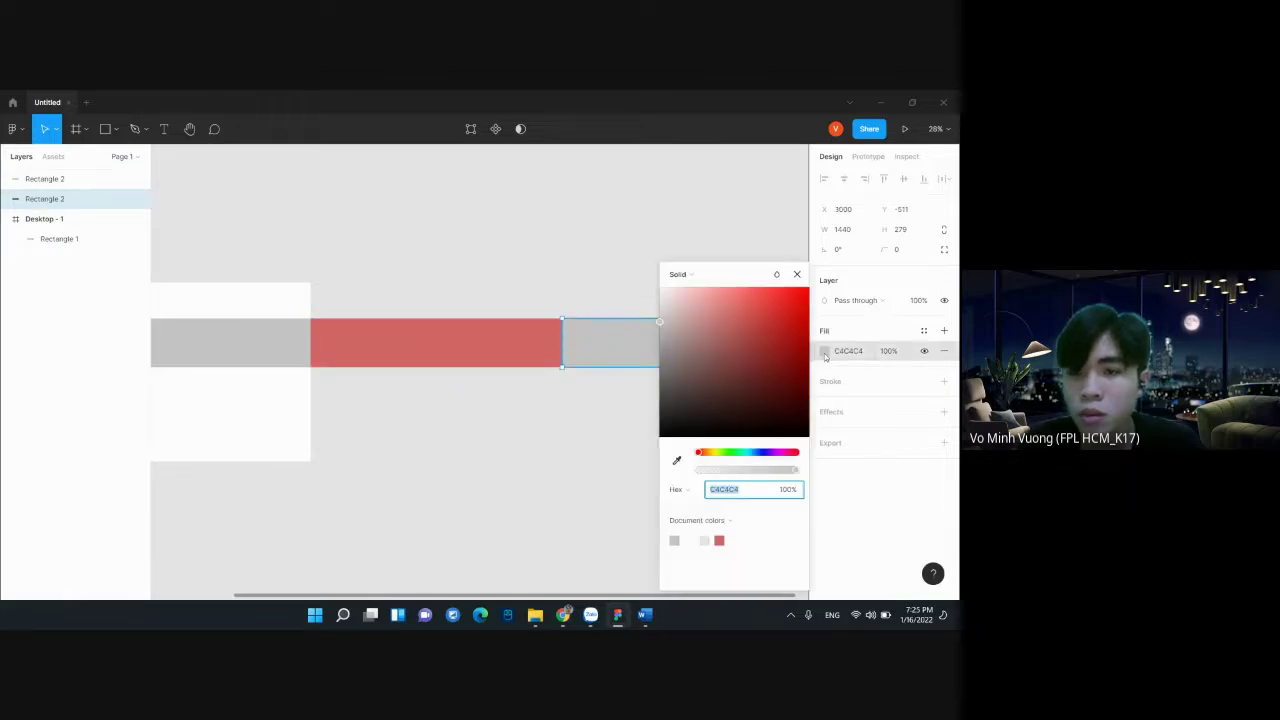
{"action": "left_click", "coordinate": [786, 371]}
{"action": "left_click", "coordinate": [198, 258]}
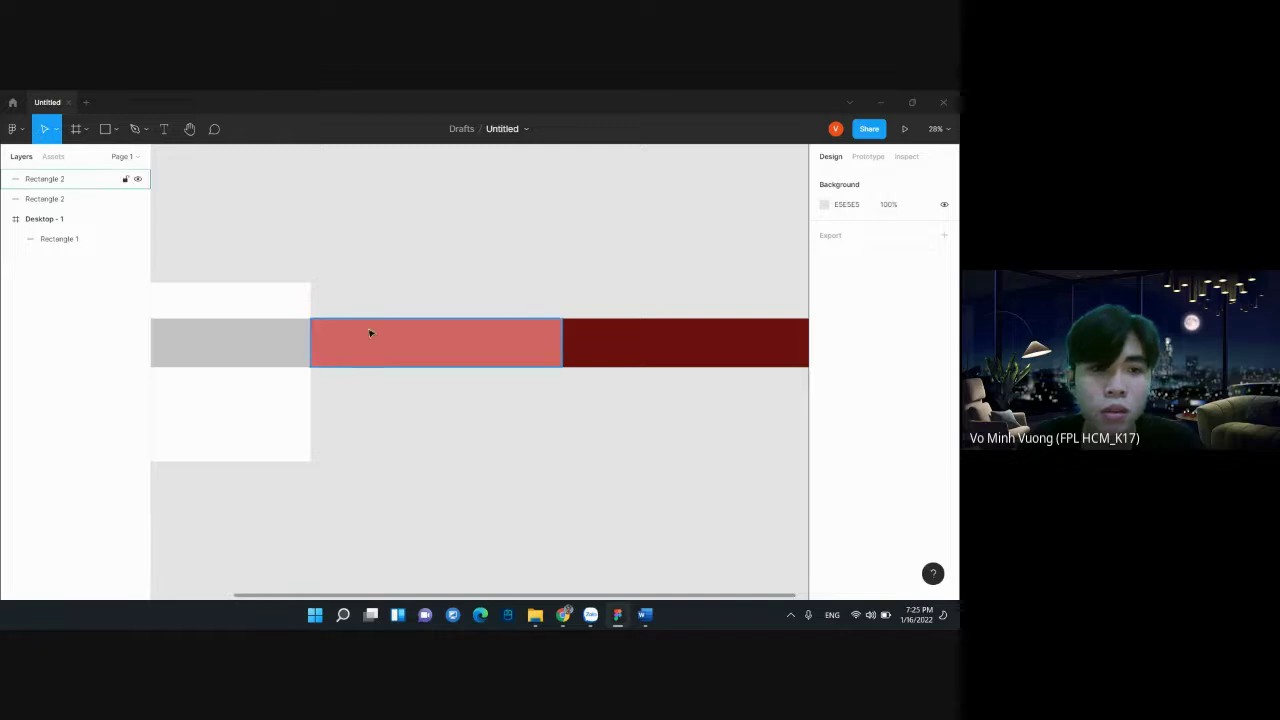
Wrap all three bars in a new 4320 × 279 Frame 1
{"action": "scroll", "coordinate": [369, 331], "scroll_direction": "left", "scroll_amount": 2}
{"action": "left_click", "coordinate": [412, 346]}
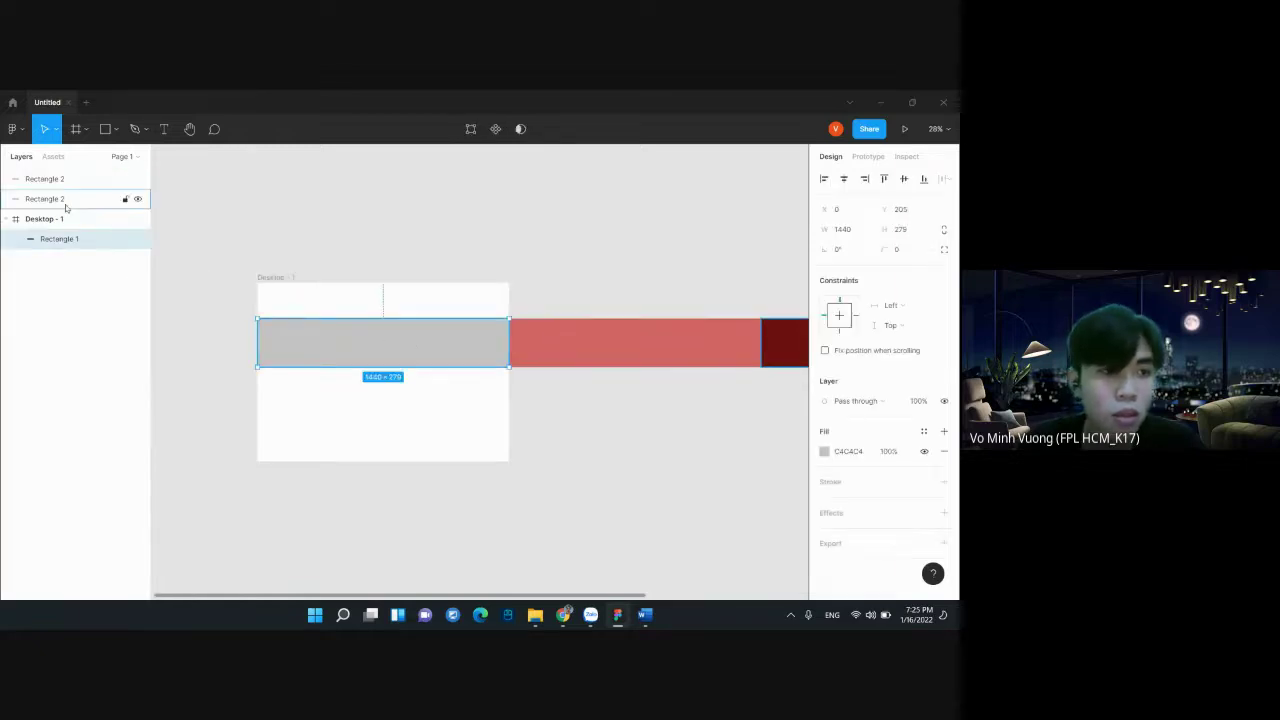
{"action": "left_click", "coordinate": [636, 348], "text": "shift"}
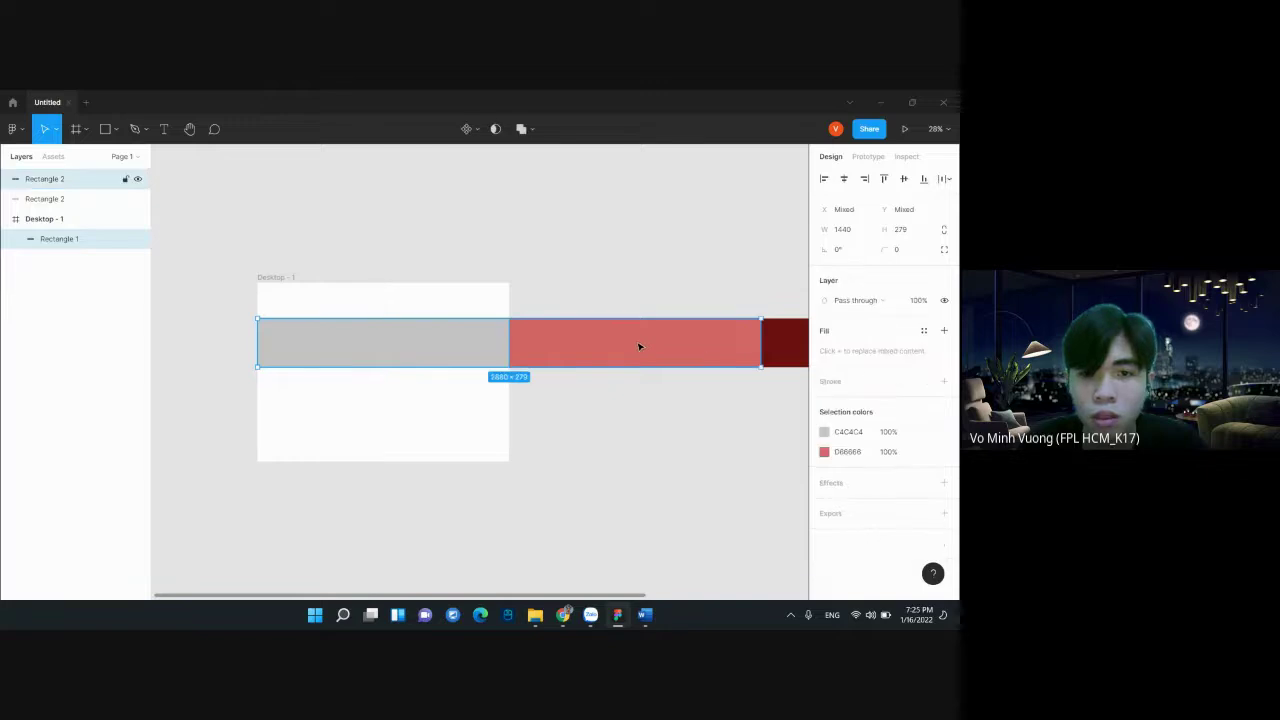
{"action": "left_click", "coordinate": [793, 358], "text": "shift"}
{"action": "right_click", "coordinate": [567, 345]}
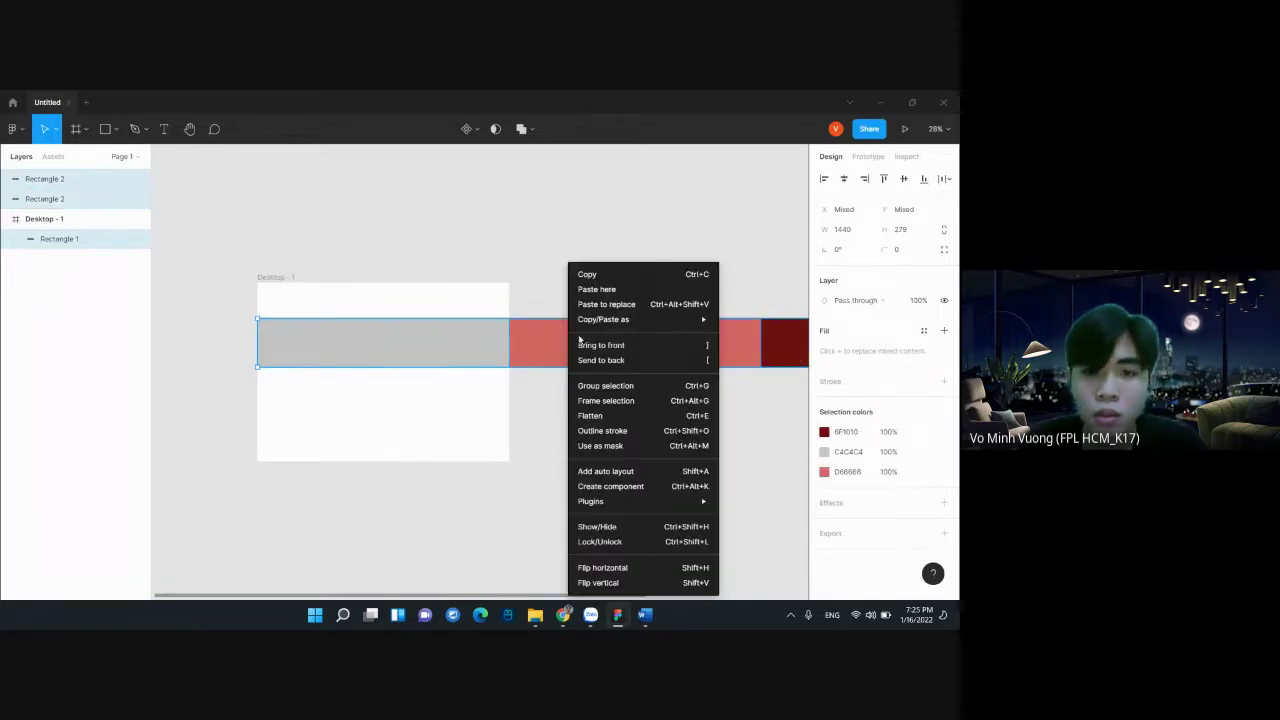
{"action": "left_click", "coordinate": [643, 402]}
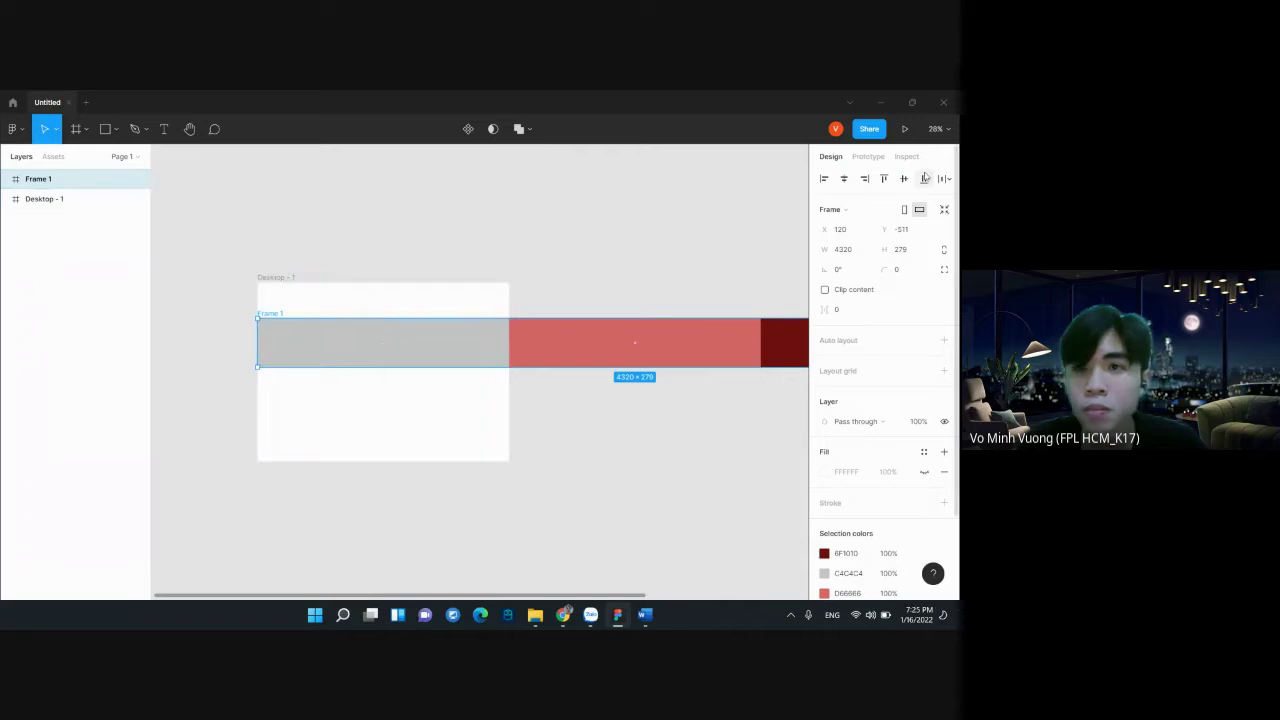
{"action": "left_click", "coordinate": [403, 306]}
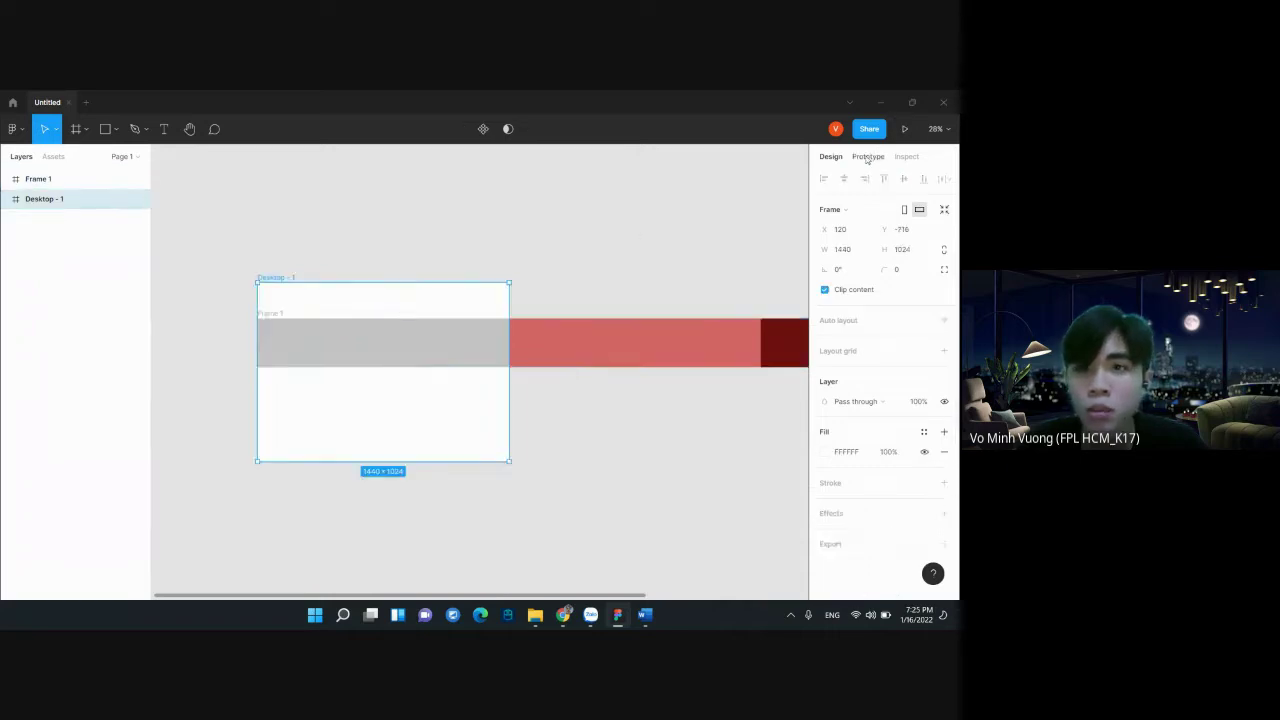
{"action": "left_click", "coordinate": [904, 128]}
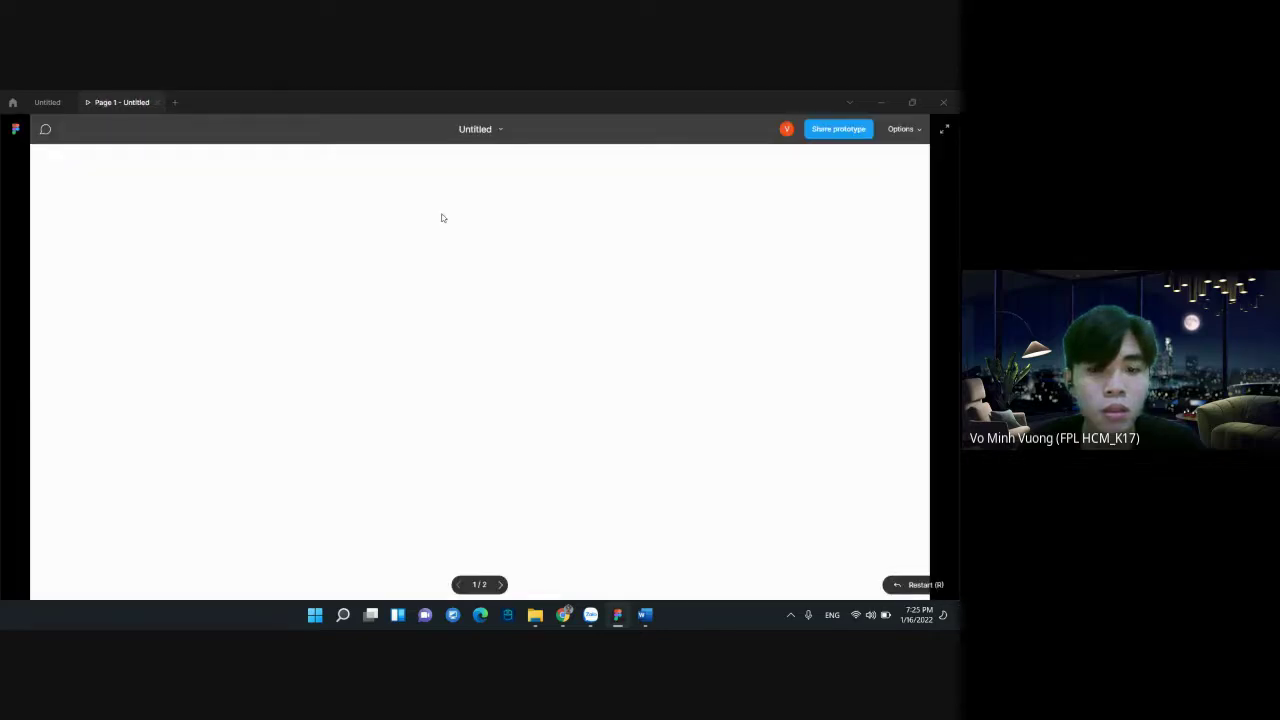
{"action": "left_click", "coordinate": [500, 586]}
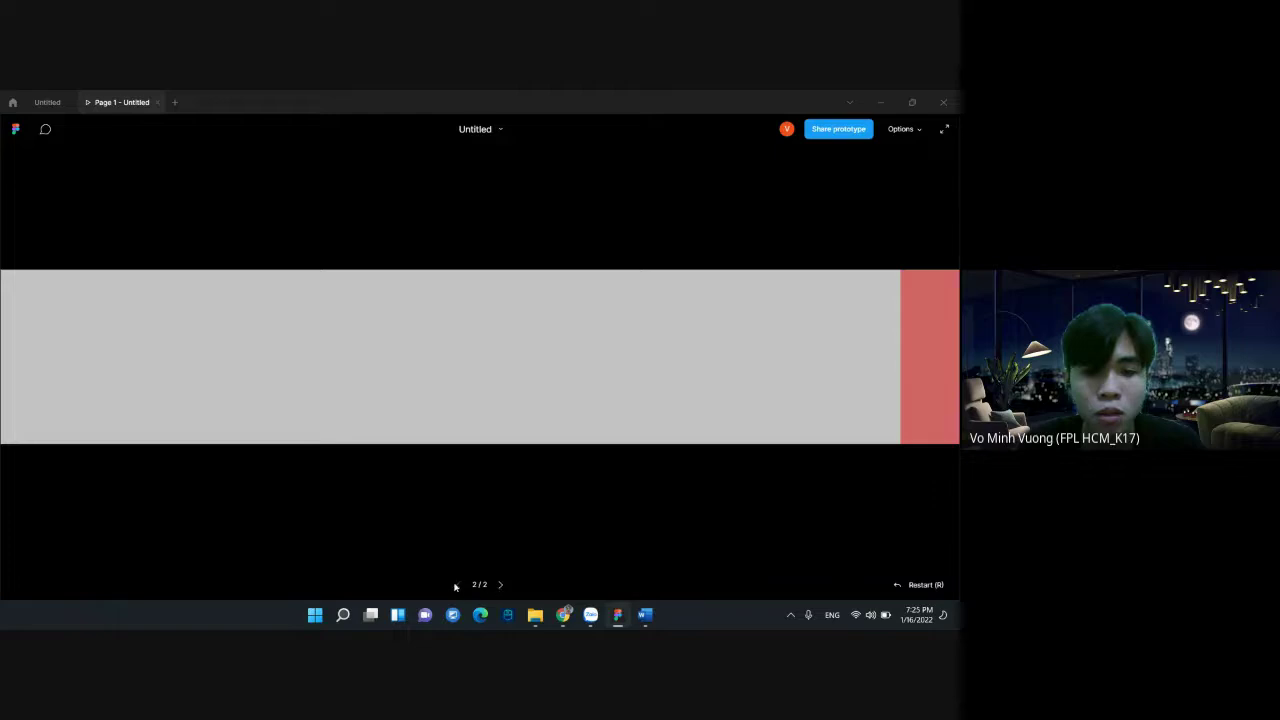
{"action": "left_click", "coordinate": [462, 586]}
{"action": "left_click", "coordinate": [48, 102]}
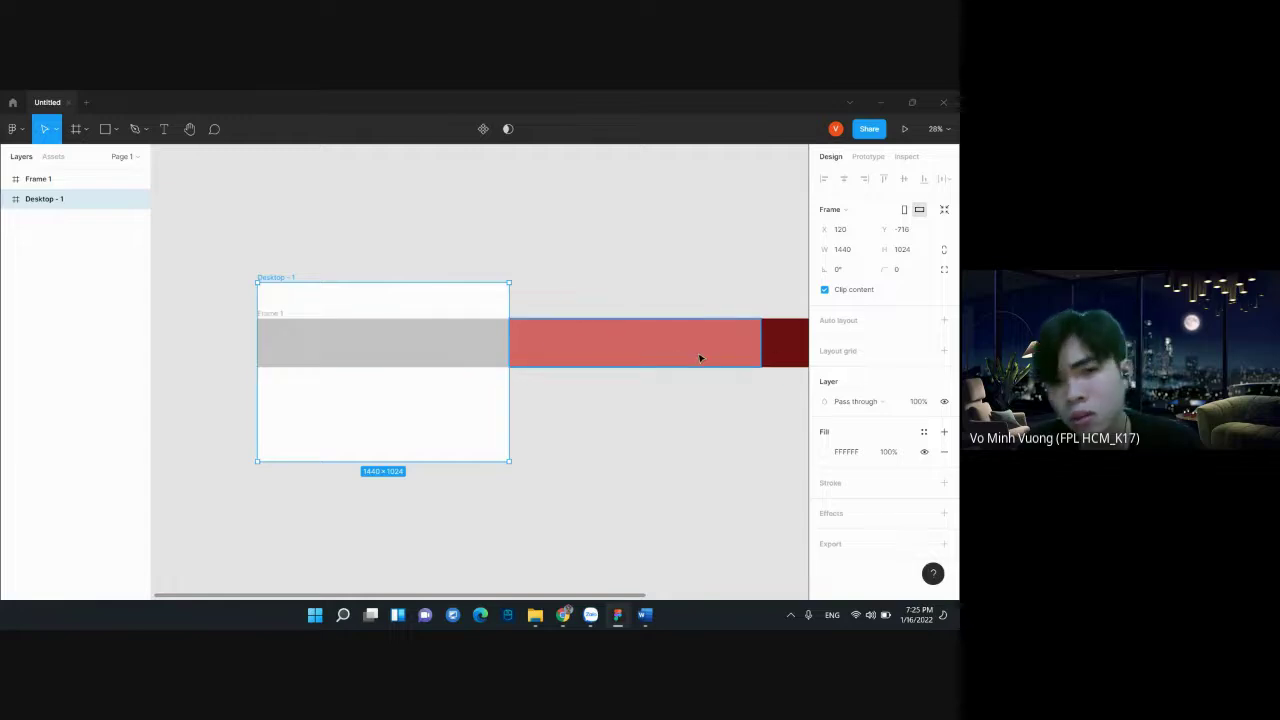
Move Frame 1 into Desktop - 1 and back out again in the Layers panel
{"action": "left_click", "coordinate": [547, 354]}
{"action": "left_click", "coordinate": [357, 306]}
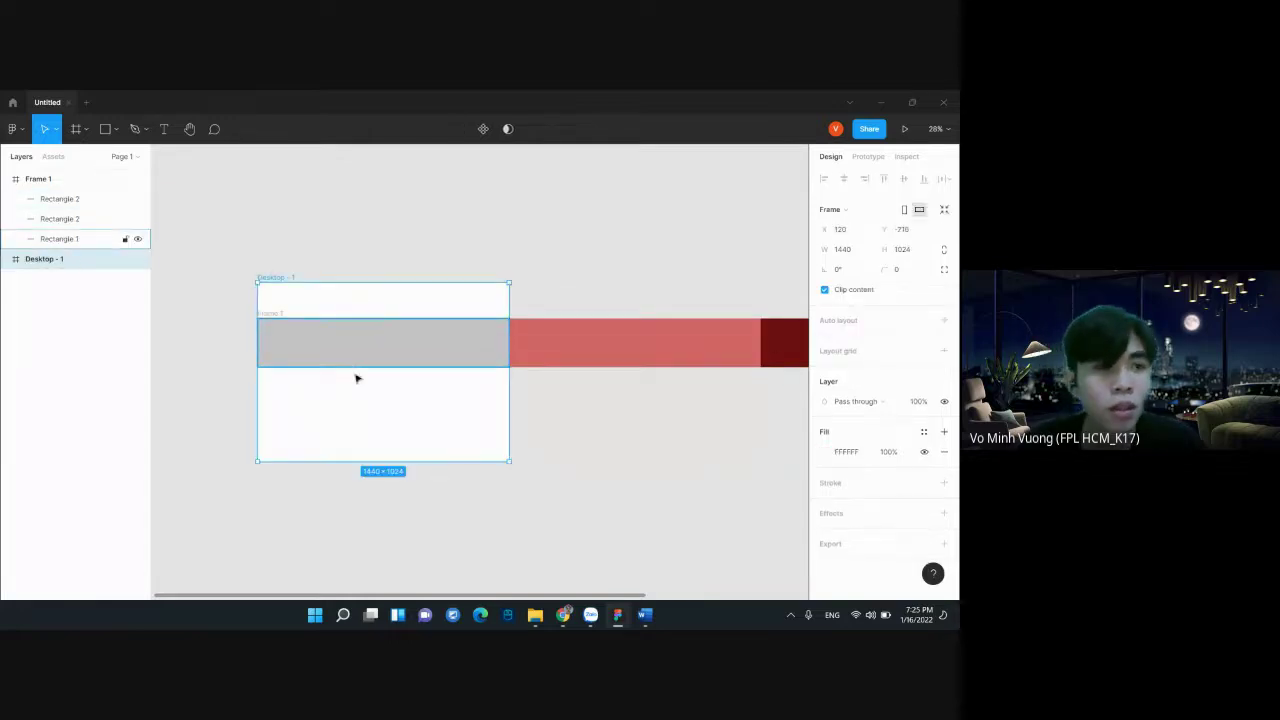
{"action": "left_click", "coordinate": [45, 179]}
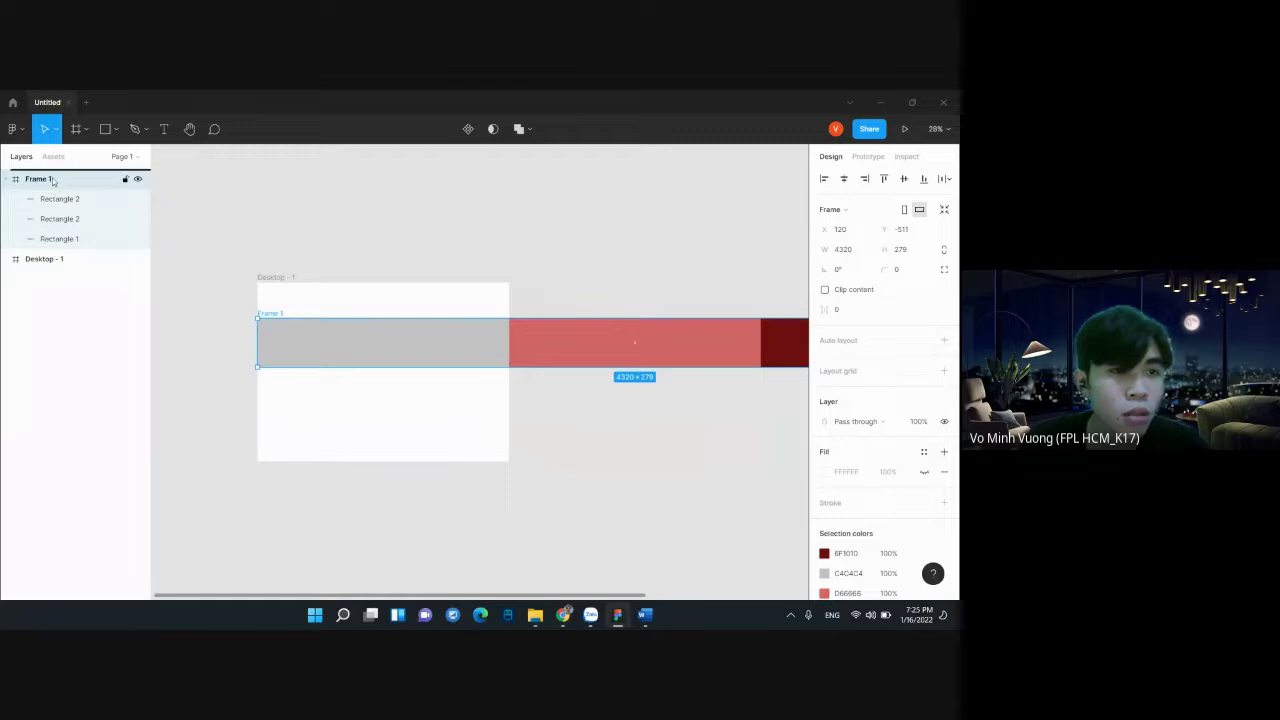
{"action": "left_click_drag", "start_coordinate": [46, 283], "coordinate": [47, 282]}
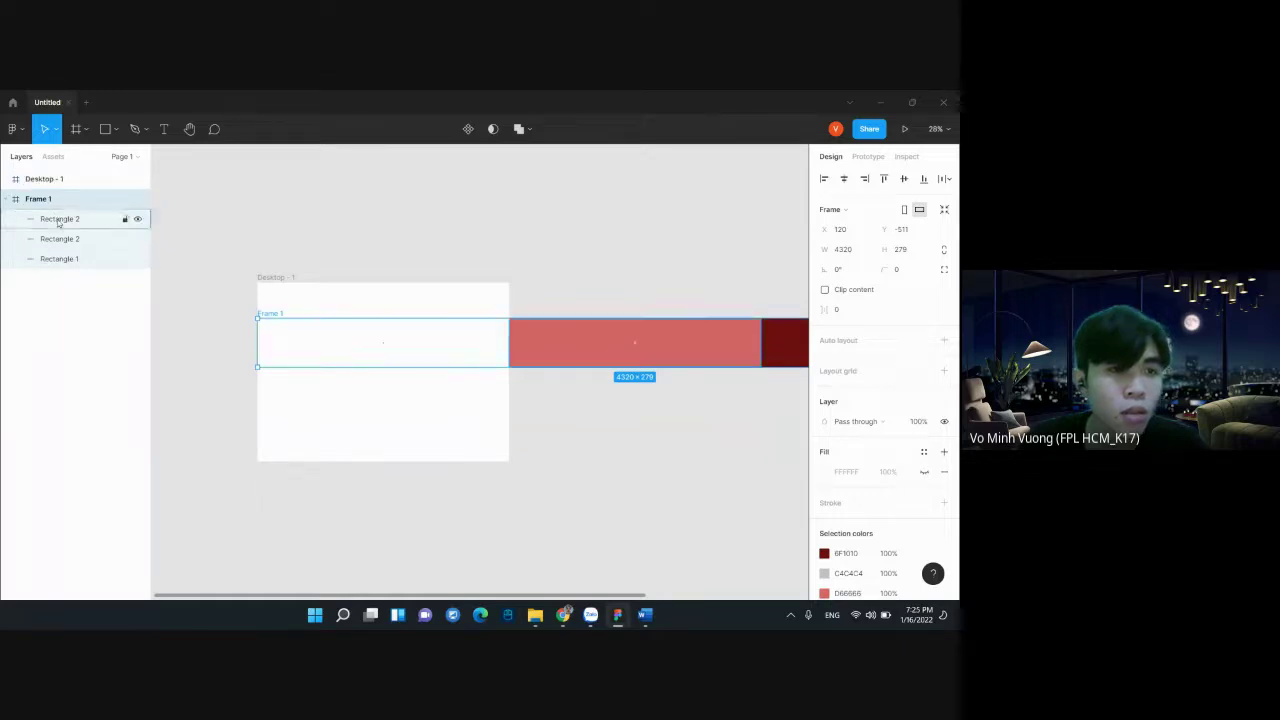
{"action": "left_click", "coordinate": [60, 178]}
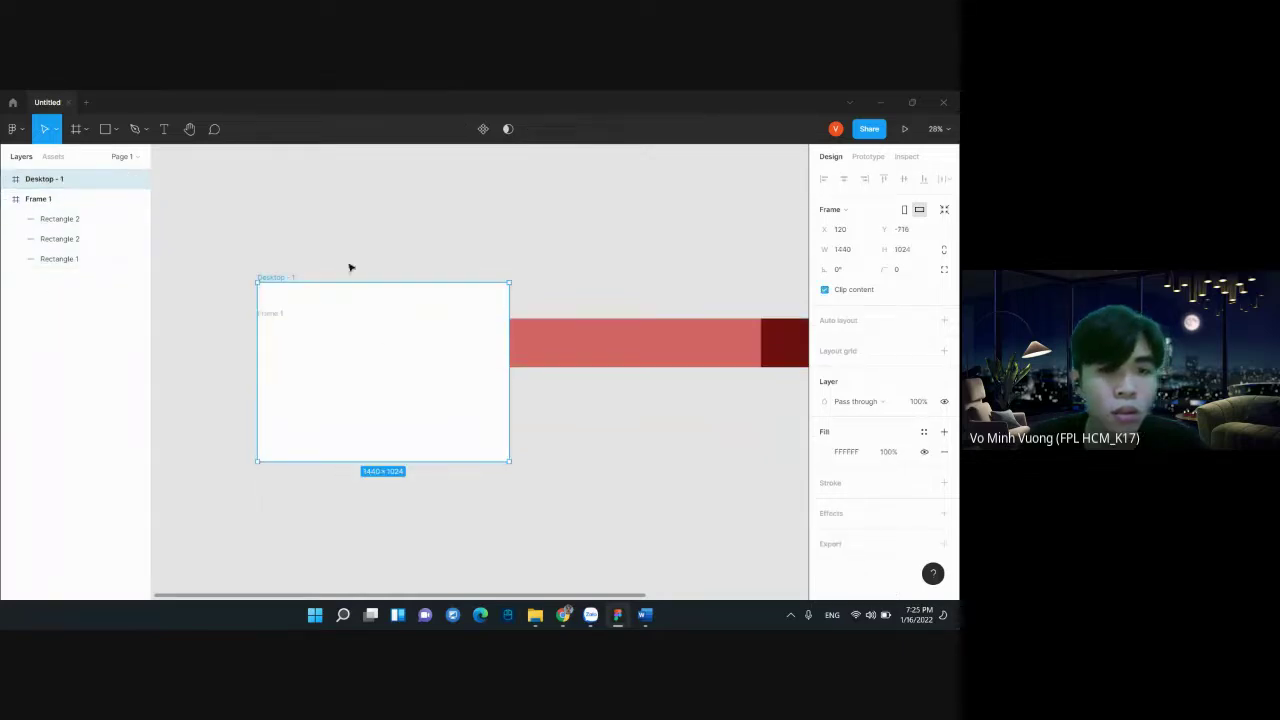
{"action": "left_click", "coordinate": [556, 349]}
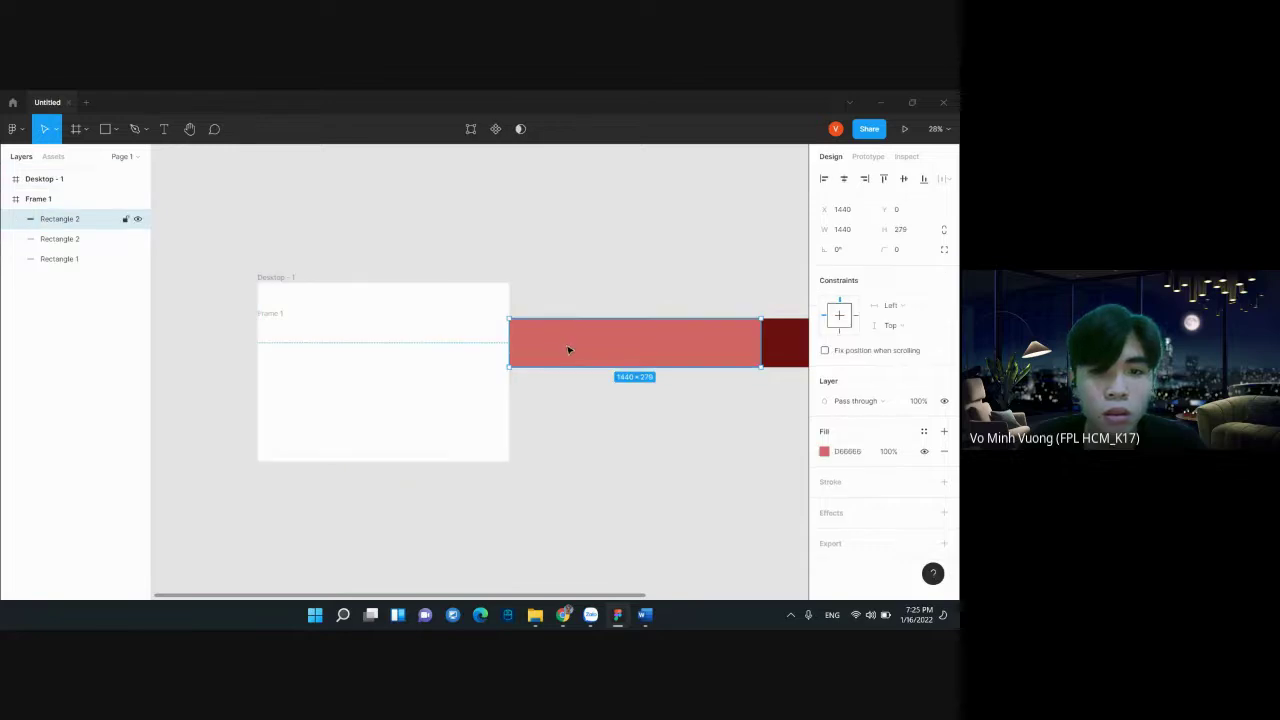
{"action": "left_click", "coordinate": [471, 351]}
{"action": "mouse_move", "coordinate": [51, 204]}
{"action": "left_mouse_down"}
{"action": "mouse_move", "coordinate": [59, 178]}
{"action": "mouse_move", "coordinate": [40, 184]}
{"action": "left_mouse_up"}
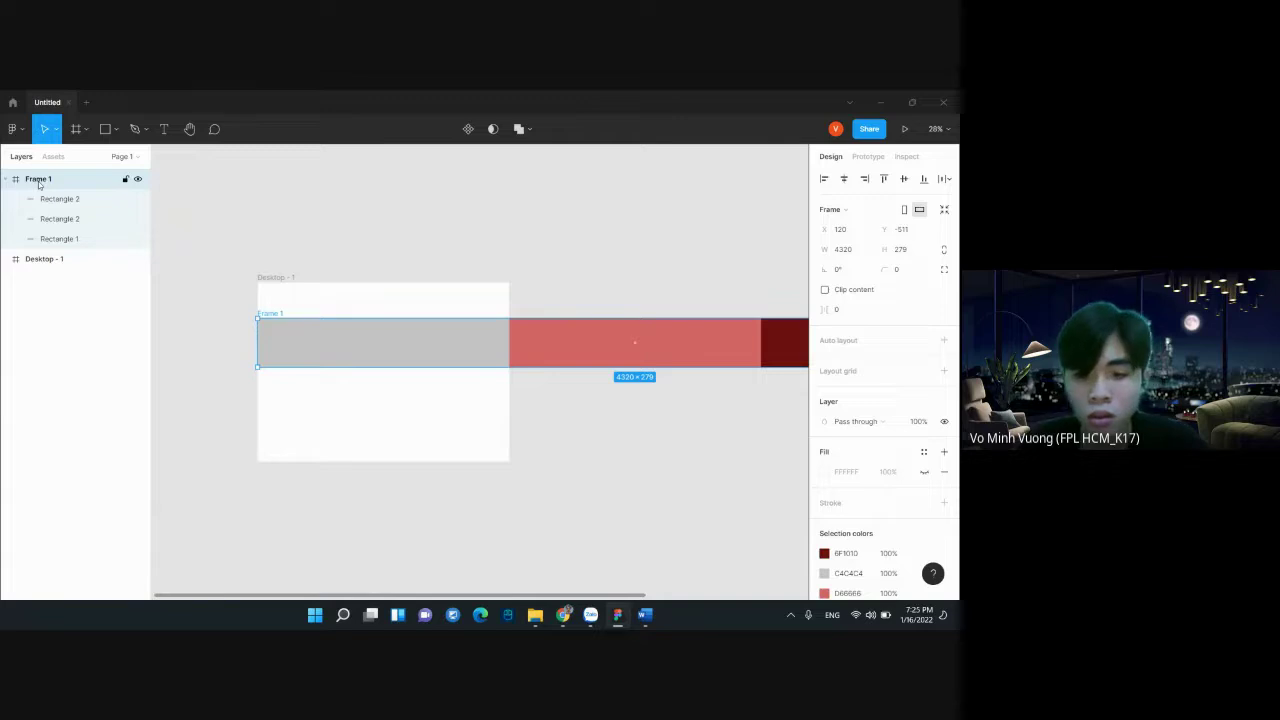
Ungroup Frame 1 into three loose bars and present Desktop - 1 as a prototype
{"action": "right_click", "coordinate": [38, 185]}
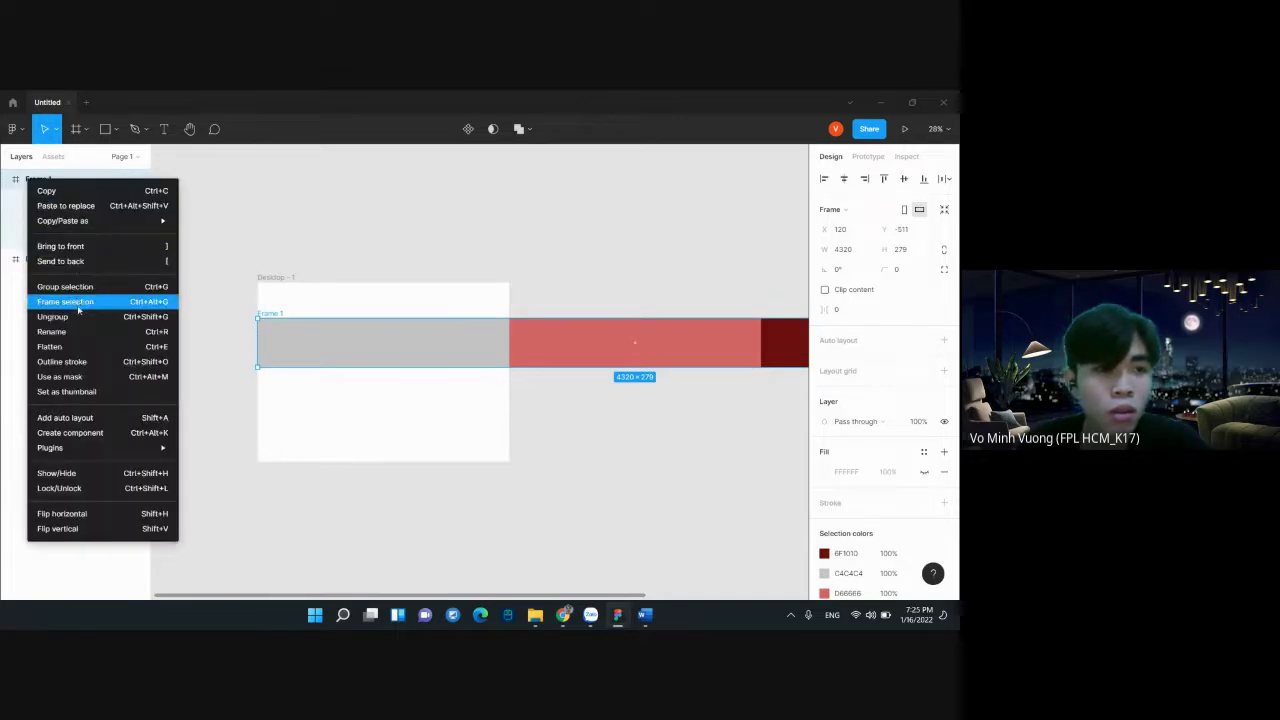
{"action": "left_click", "coordinate": [80, 318]}
{"action": "left_click", "coordinate": [417, 386]}
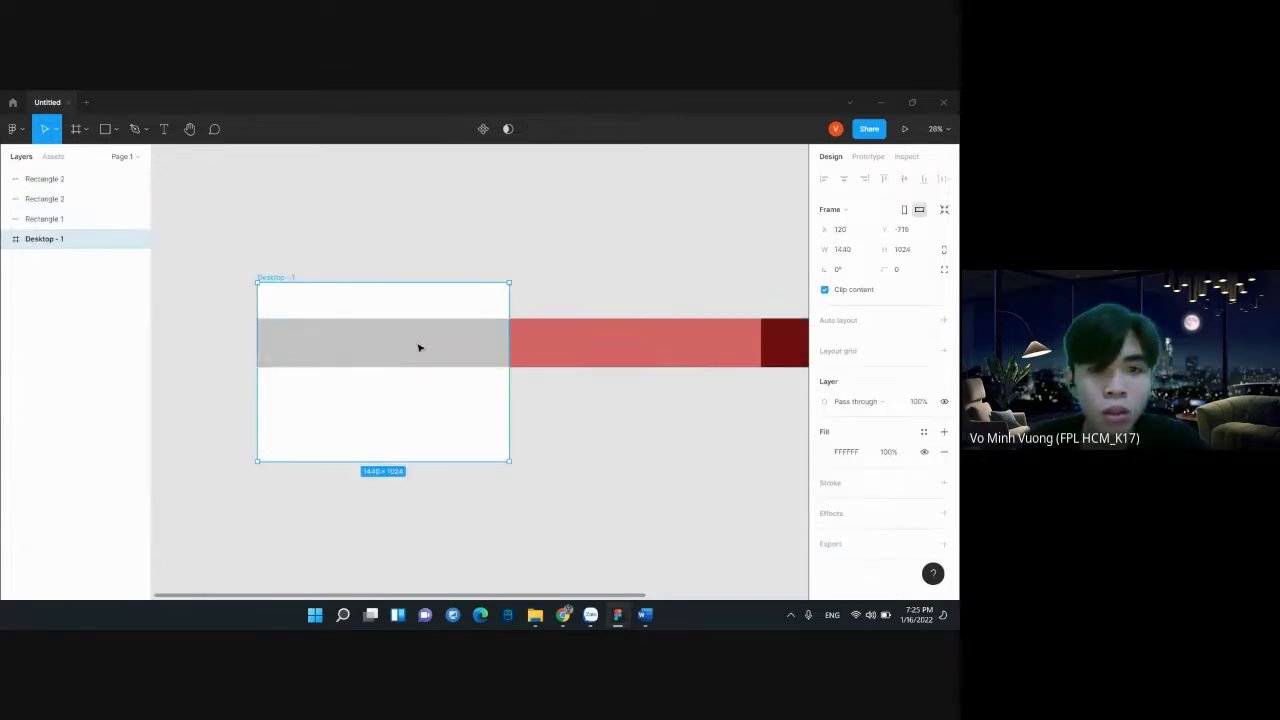
{"action": "left_click", "coordinate": [608, 349]}
{"action": "left_click", "coordinate": [405, 303]}
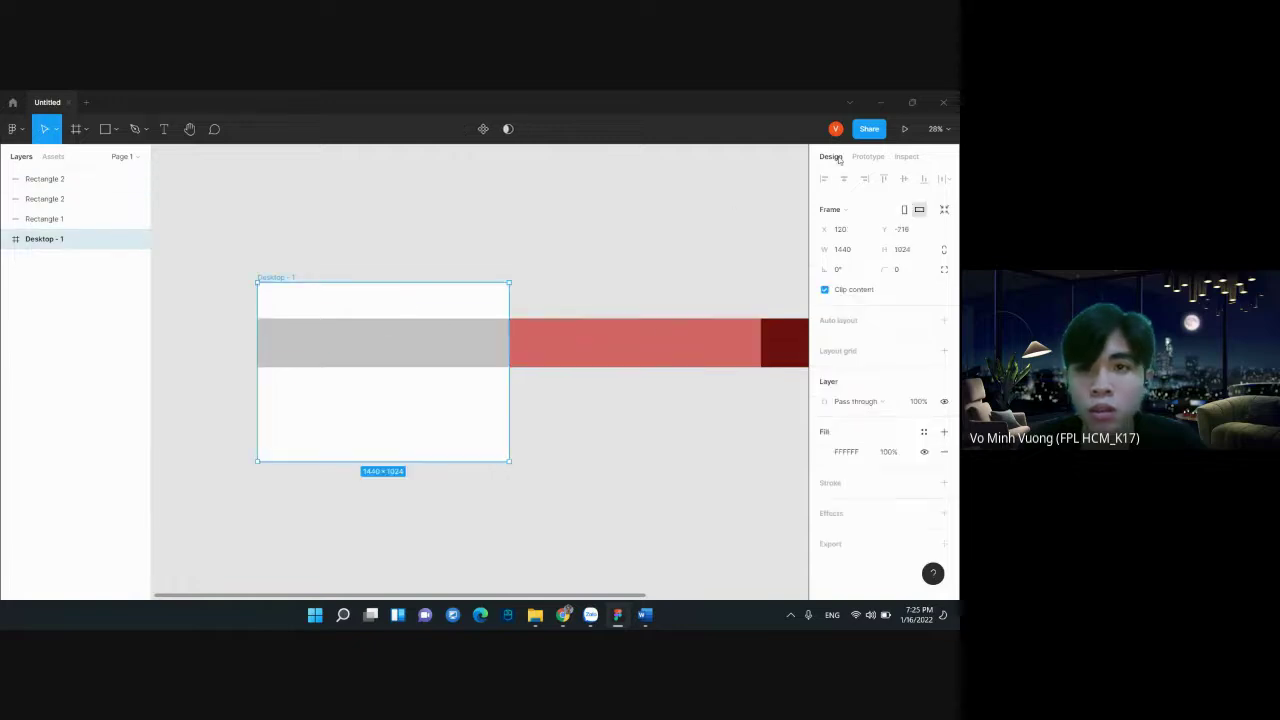
{"action": "left_click", "coordinate": [903, 130]}
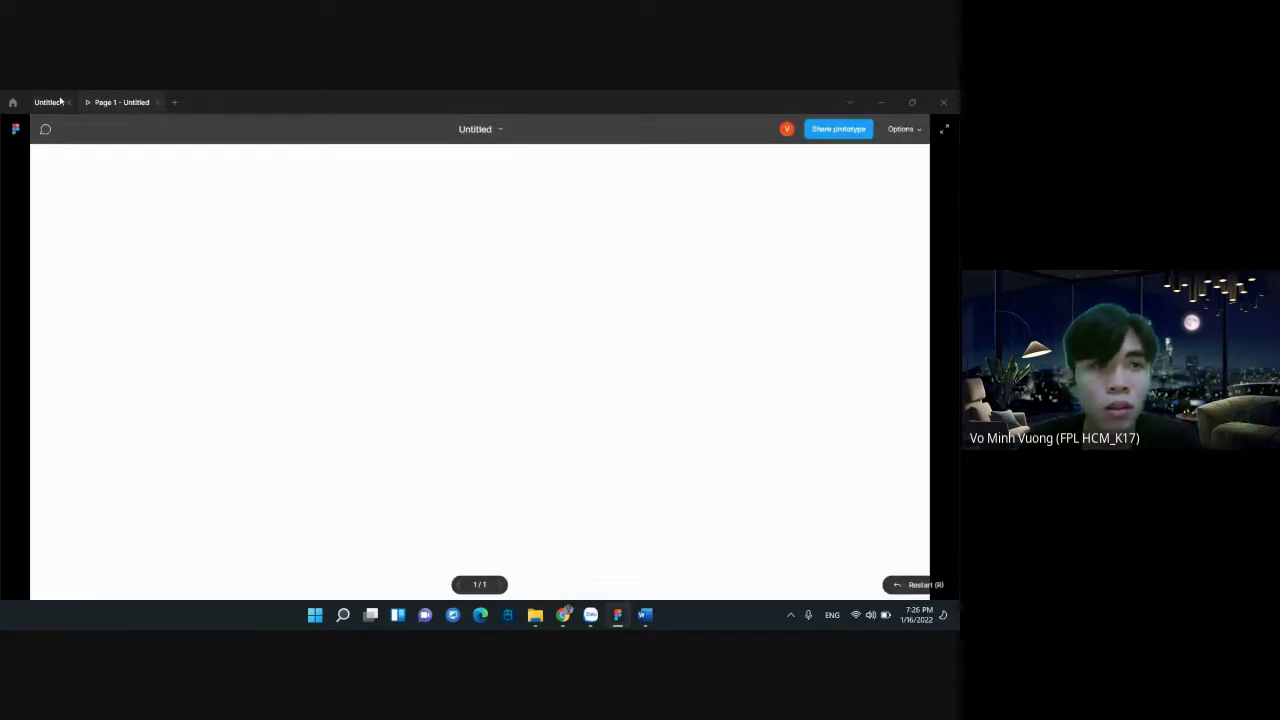
Return to the Untitled editor tab and close the prototype presentation tab
{"action": "left_click", "coordinate": [56, 102]}
{"action": "left_click", "coordinate": [158, 103]}
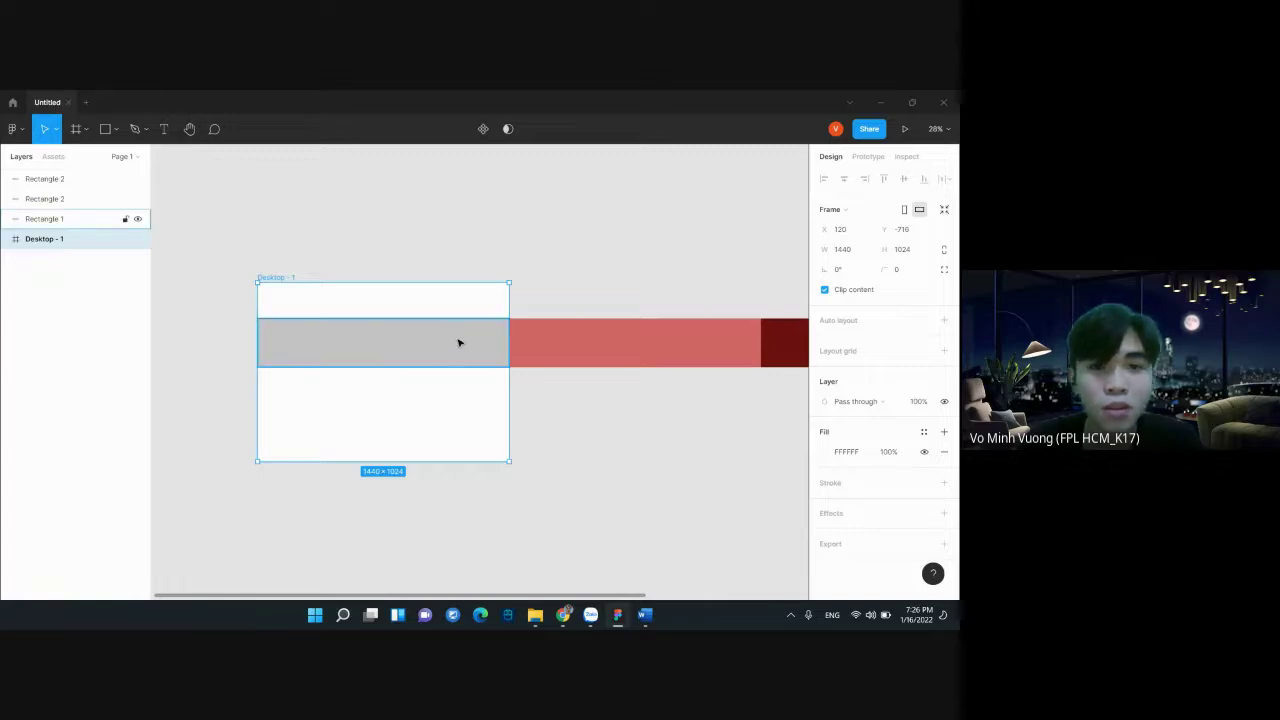
{"action": "scroll", "coordinate": [459, 342], "scroll_direction": "right", "scroll_amount": 3}
{"action": "scroll", "coordinate": [459, 342], "scroll_direction": "left", "scroll_amount": 3}
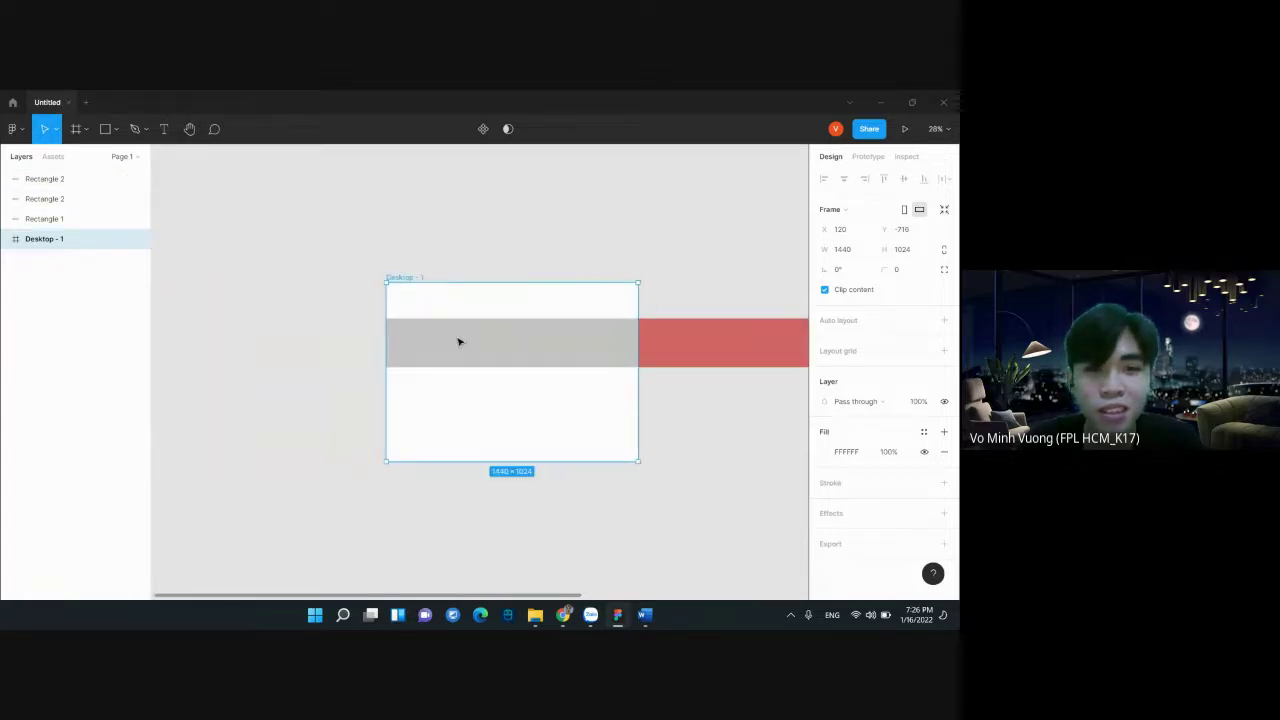
{"action": "scroll", "coordinate": [489, 349], "scroll_direction": "right", "scroll_amount": 3}
{"action": "scroll", "coordinate": [543, 358], "scroll_direction": "left", "scroll_amount": 2}
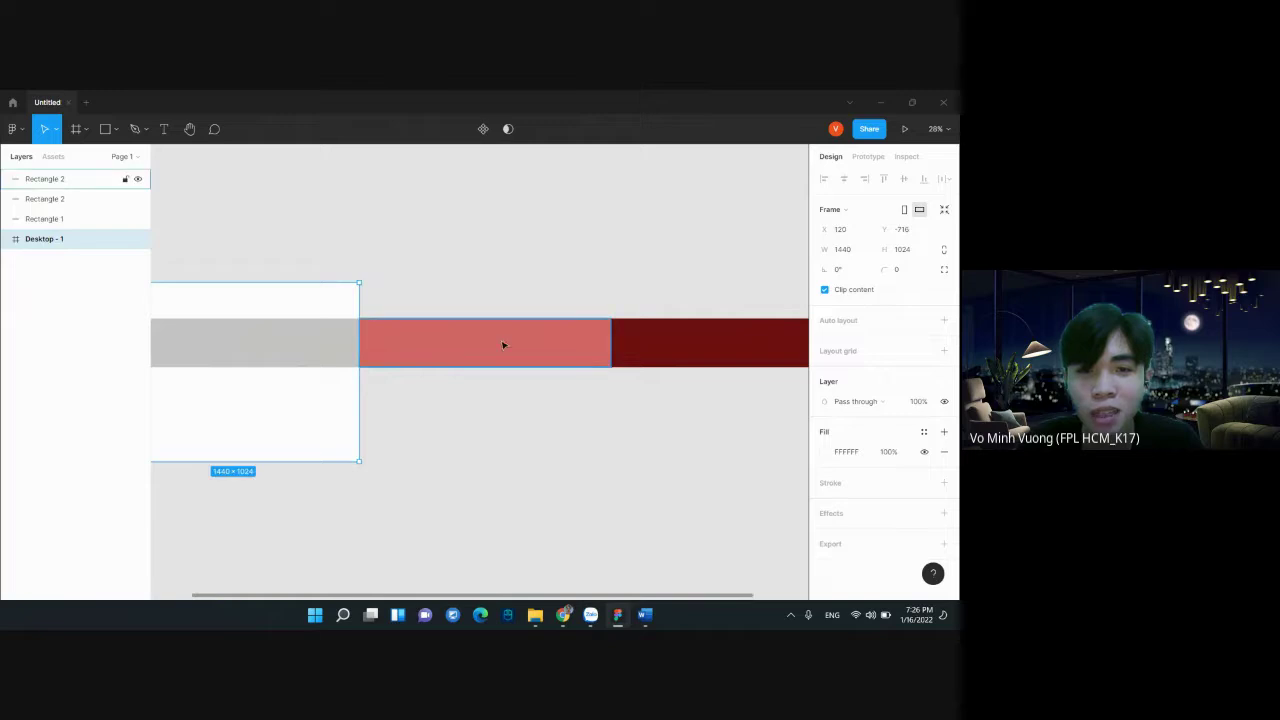
Delete the light red, dark red and grey bars, leaving Desktop - 1 empty
{"action": "left_click", "coordinate": [505, 346]}
{"action": "key", "text": "Delete"}
{"action": "left_click", "coordinate": [691, 357]}
{"action": "key", "text": "Delete"}
{"action": "scroll", "coordinate": [437, 366], "scroll_direction": "up", "scroll_amount": 1}
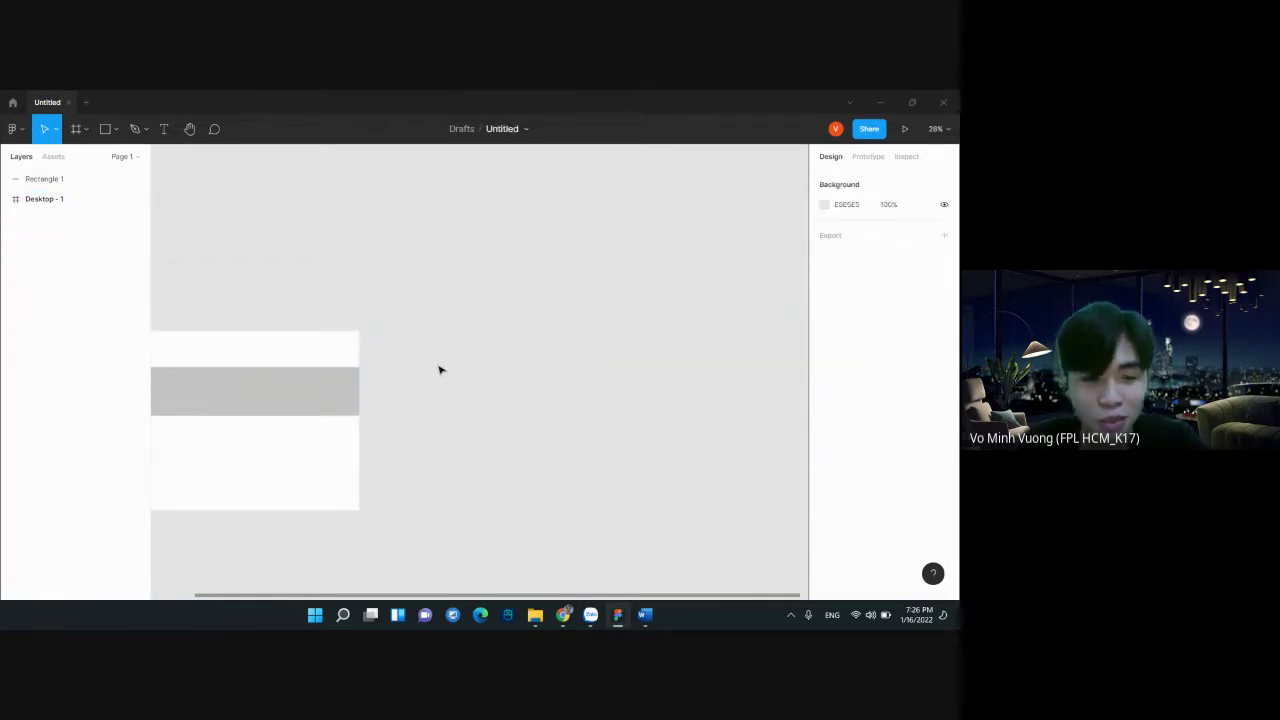
{"action": "scroll", "coordinate": [528, 402], "scroll_direction": "left", "scroll_amount": 3}
{"action": "scroll", "coordinate": [528, 400], "scroll_direction": "down", "scroll_amount": 1}
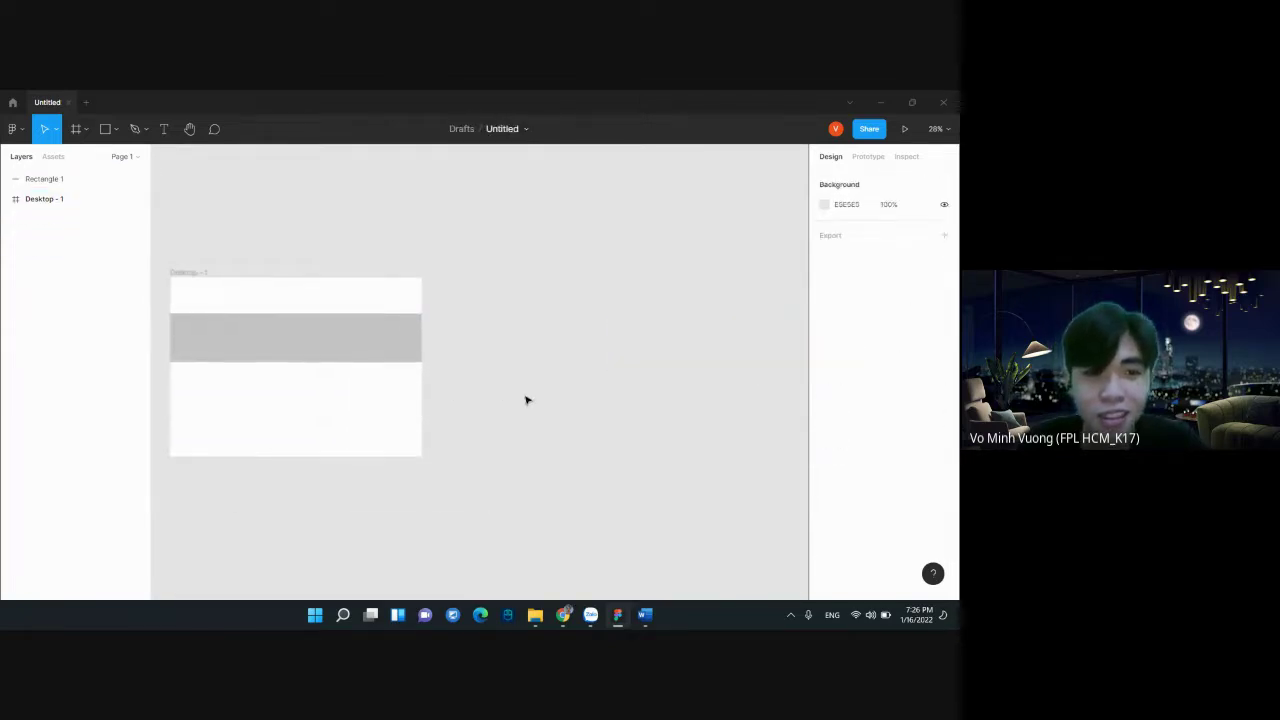
{"action": "scroll", "coordinate": [526, 397], "scroll_direction": "left", "scroll_amount": 4}
{"action": "left_click", "coordinate": [494, 354]}
{"action": "key", "text": "Delete"}
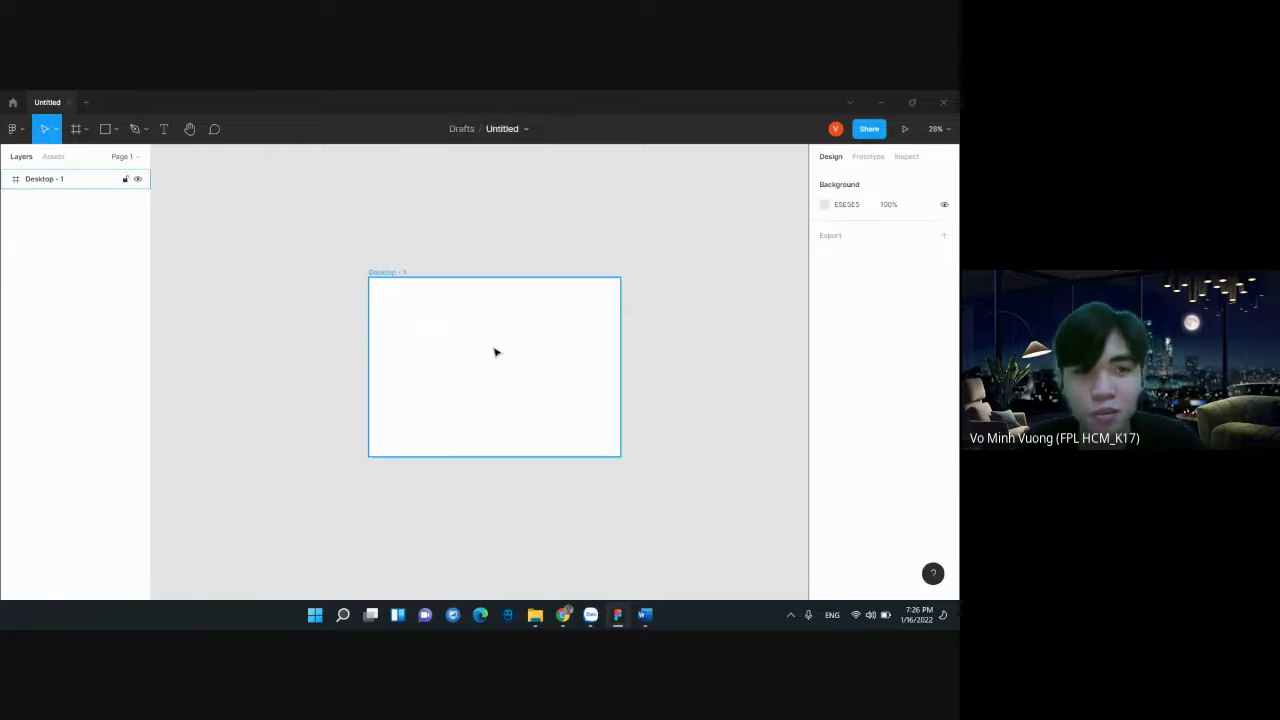
Stretch the empty Desktop - 1 frame's bottom edge down to 1440 × 2554
{"action": "left_click", "coordinate": [496, 362]}
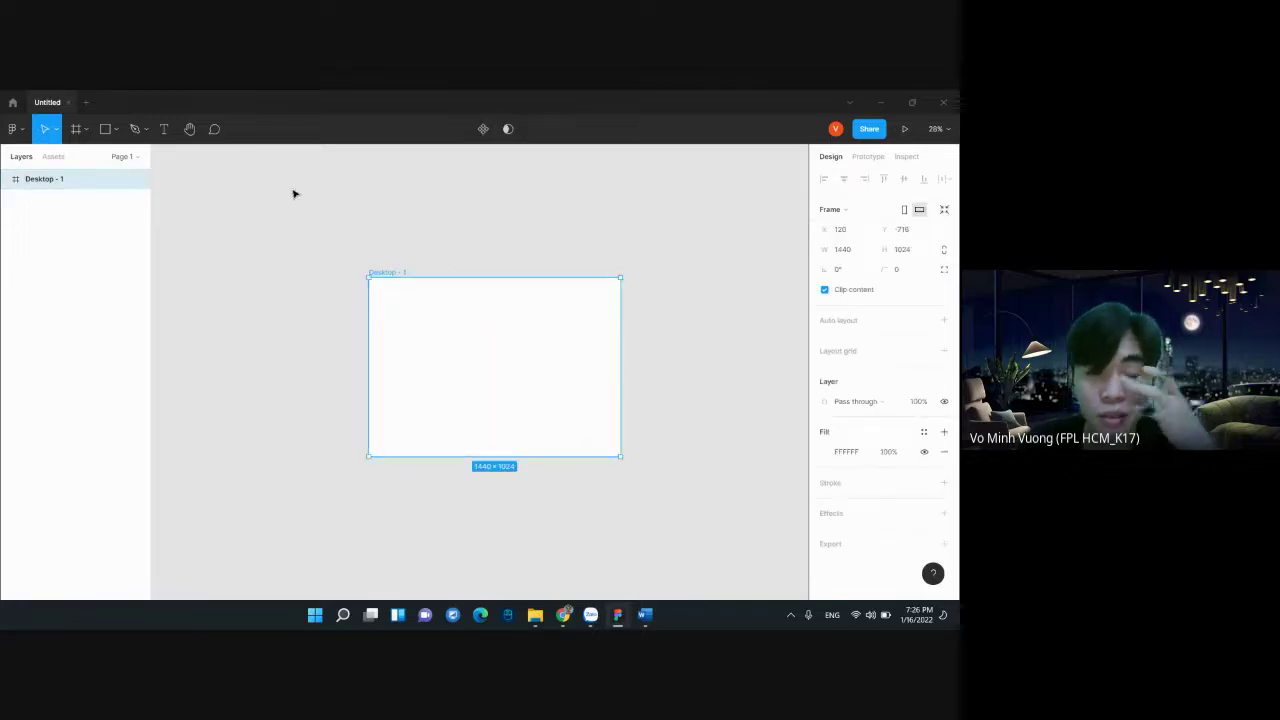
{"action": "scroll", "coordinate": [622, 382], "scroll_direction": "right", "scroll_amount": 1}
{"action": "scroll", "coordinate": [624, 383], "scroll_direction": "right", "scroll_amount": 5}
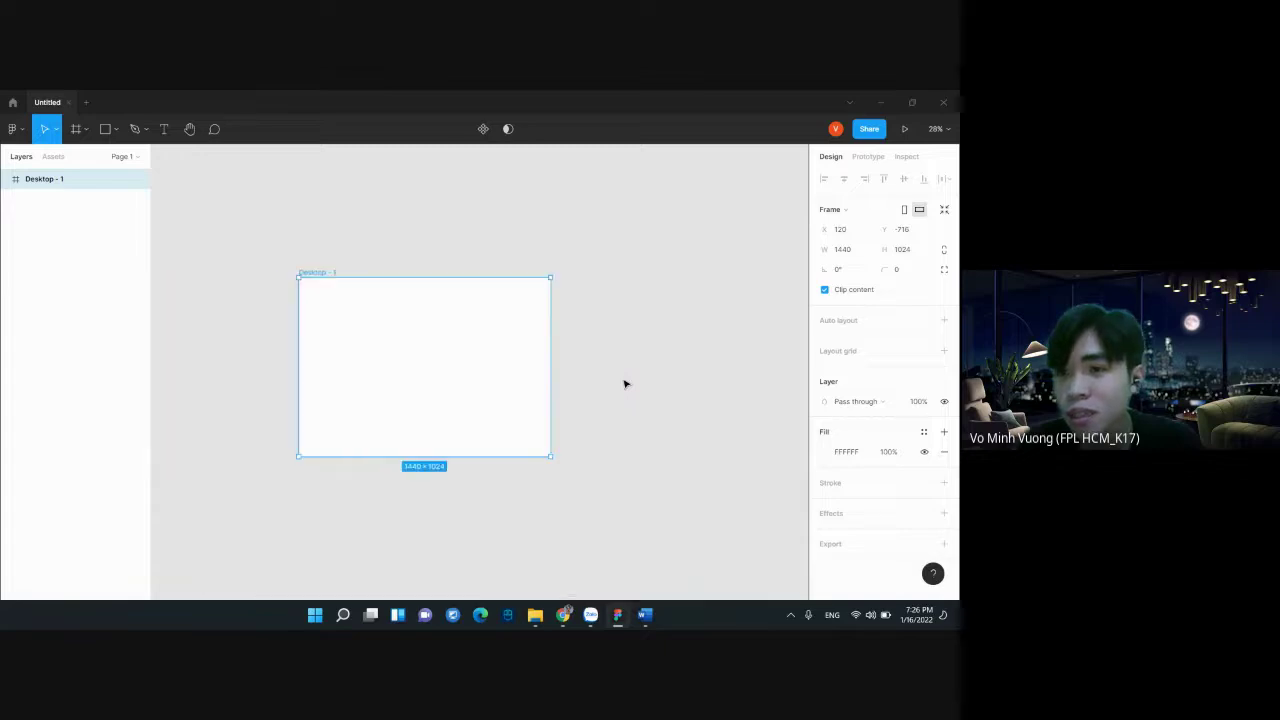
{"action": "scroll", "coordinate": [462, 380], "scroll_direction": "down", "scroll_amount": 1}
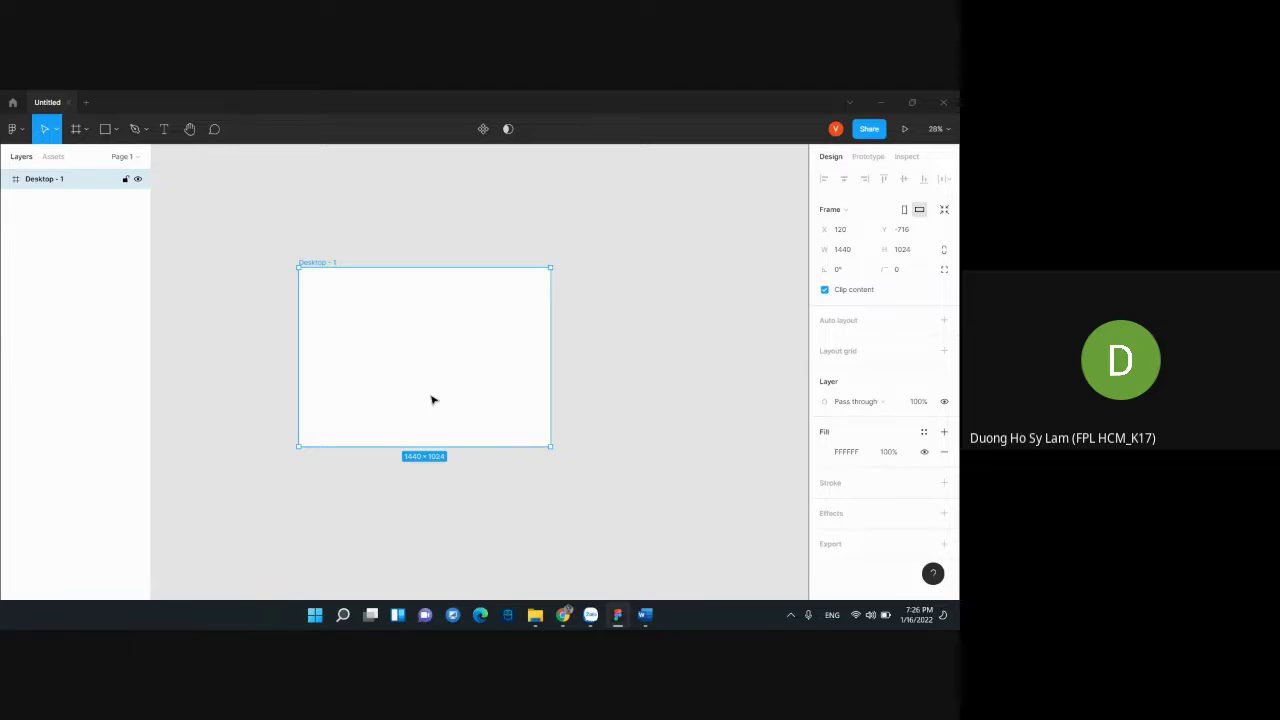
{"action": "scroll", "coordinate": [583, 343], "scroll_direction": "down", "scroll_amount": 5}
{"action": "scroll", "coordinate": [588, 344], "scroll_direction": "up", "scroll_amount": 4}
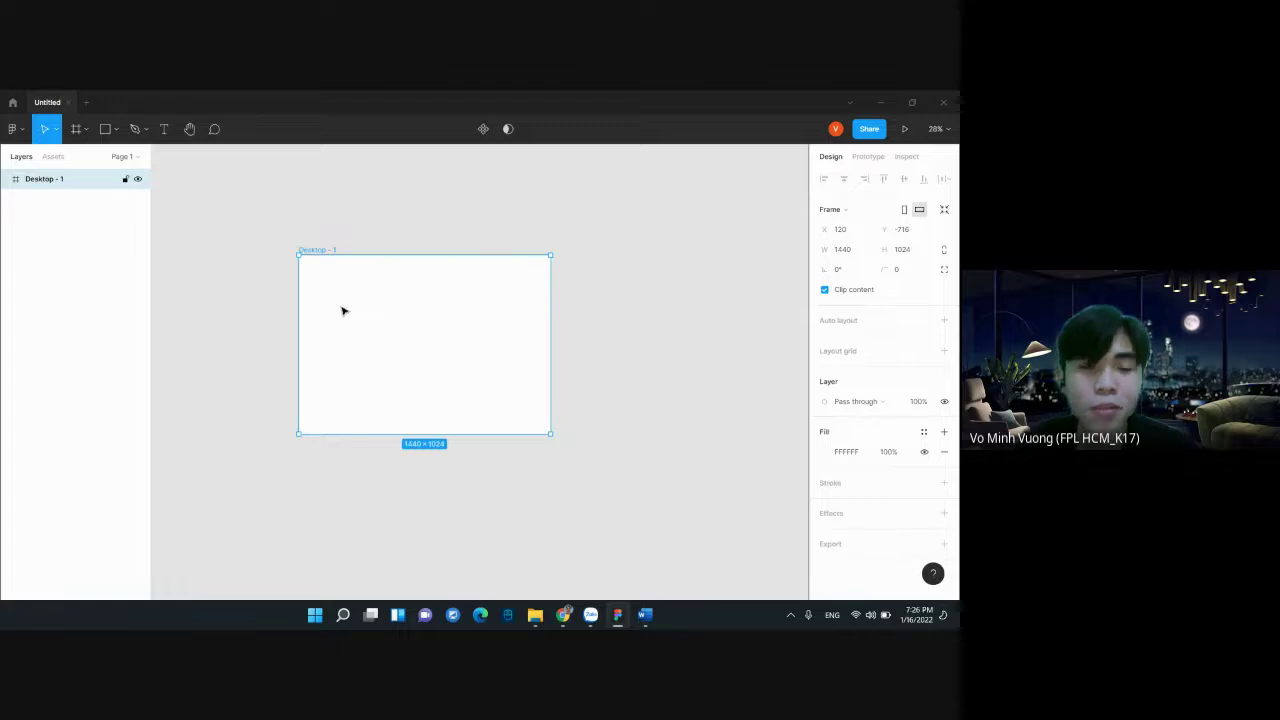
{"action": "scroll", "coordinate": [434, 400], "scroll_direction": "down", "scroll_amount": 4}
{"action": "scroll", "coordinate": [437, 330], "scroll_direction": "down", "scroll_amount": 7}
{"action": "left_click_drag", "start_coordinate": [437, 306], "coordinate": [440, 577]}
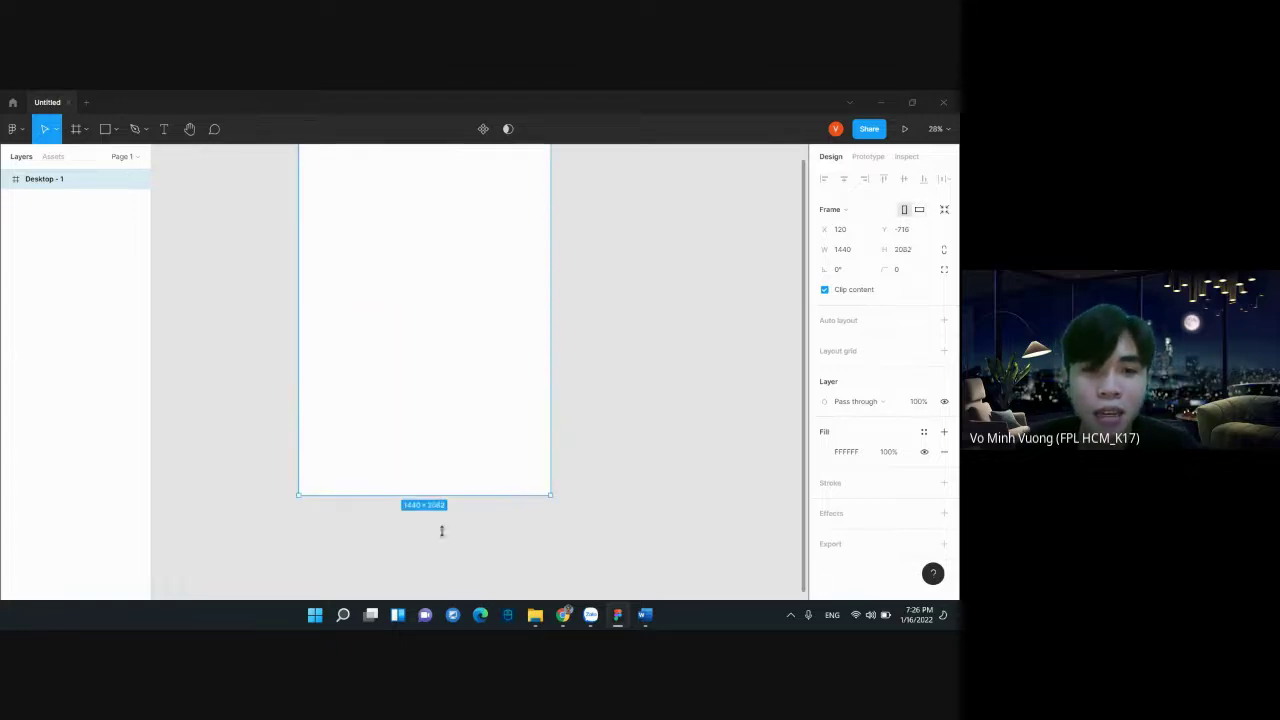
{"action": "scroll", "coordinate": [570, 273], "scroll_direction": "up", "scroll_amount": 6}
{"action": "scroll", "coordinate": [578, 277], "scroll_direction": "down", "scroll_amount": 3}
{"action": "scroll", "coordinate": [575, 275], "scroll_direction": "down", "scroll_amount": 4}
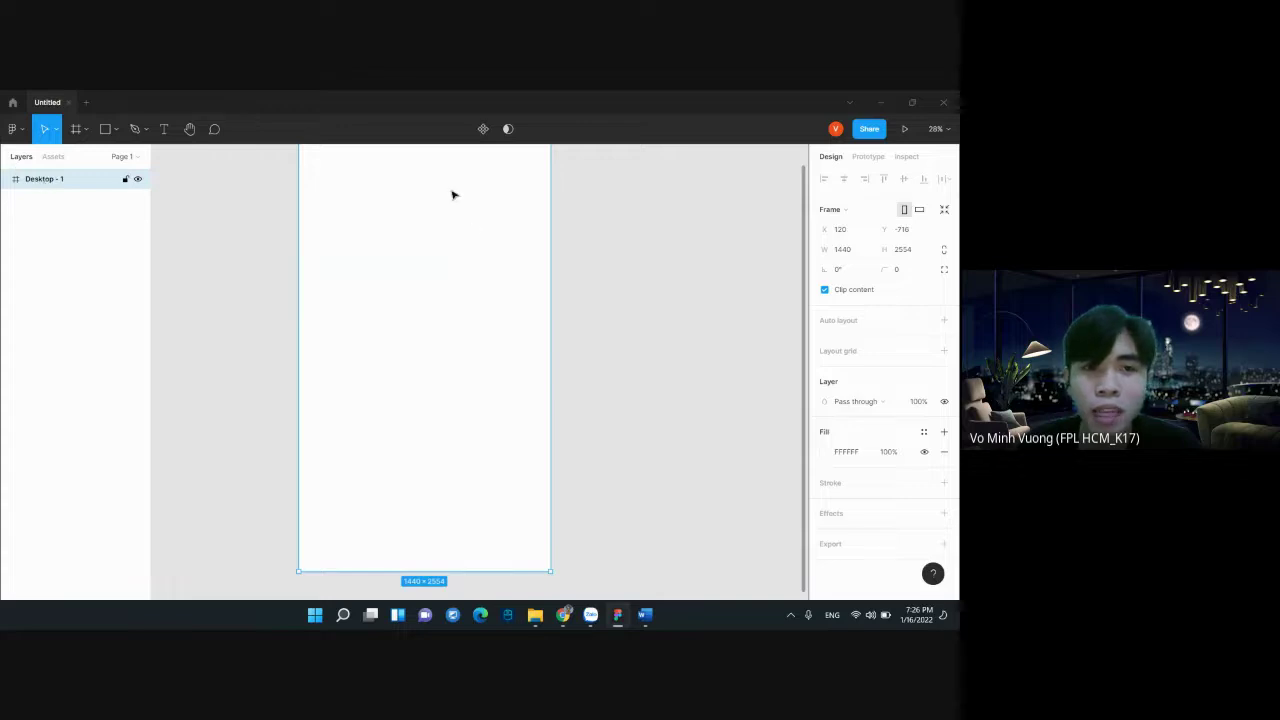
{"action": "scroll", "coordinate": [662, 358], "scroll_direction": "down", "scroll_amount": 1}
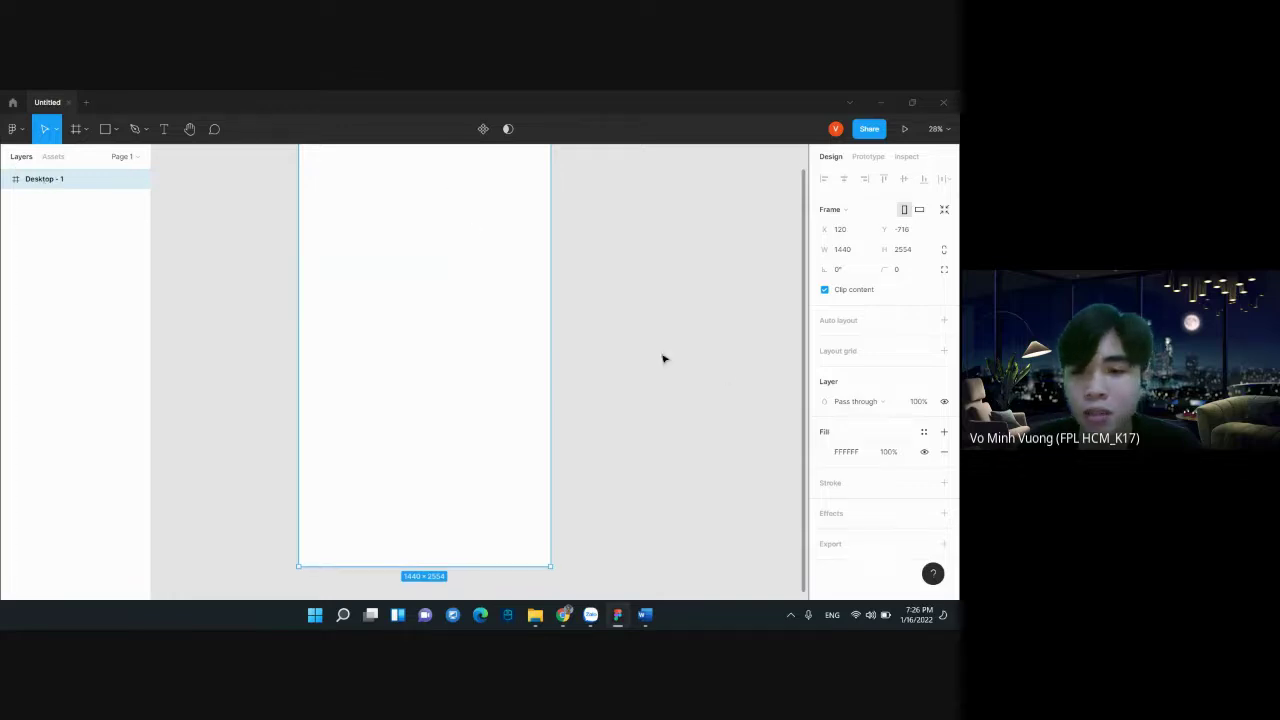
Give Desktop - 1 a 1x PNG export setting and open its Save As prompt
{"action": "left_click", "coordinate": [841, 547]}
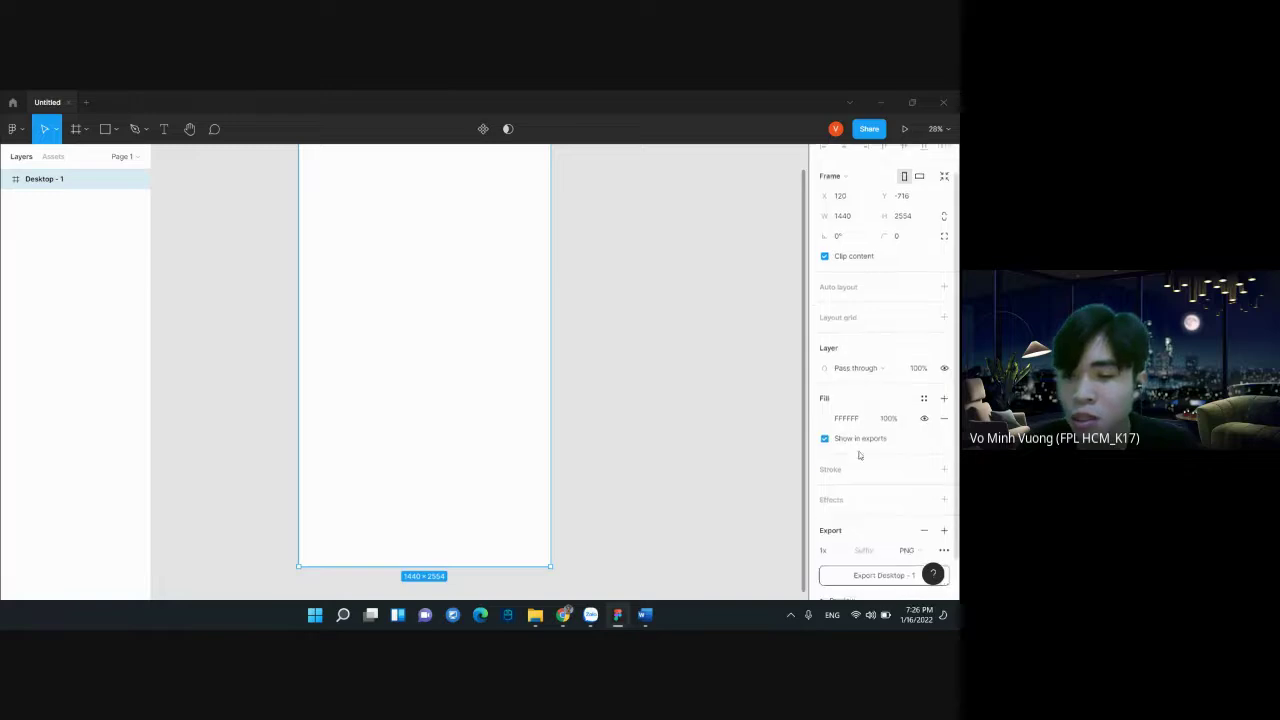
{"action": "scroll", "coordinate": [857, 450], "scroll_direction": "down", "scroll_amount": 2}
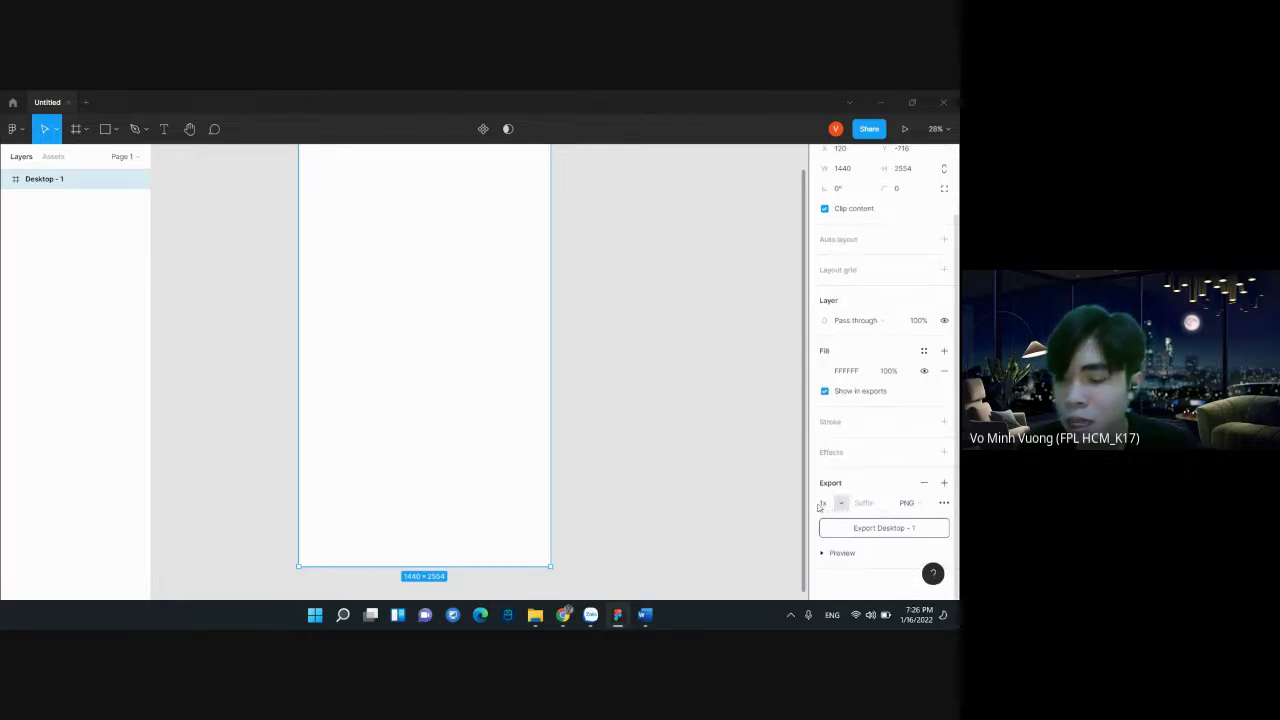
{"action": "left_click", "coordinate": [908, 503]}
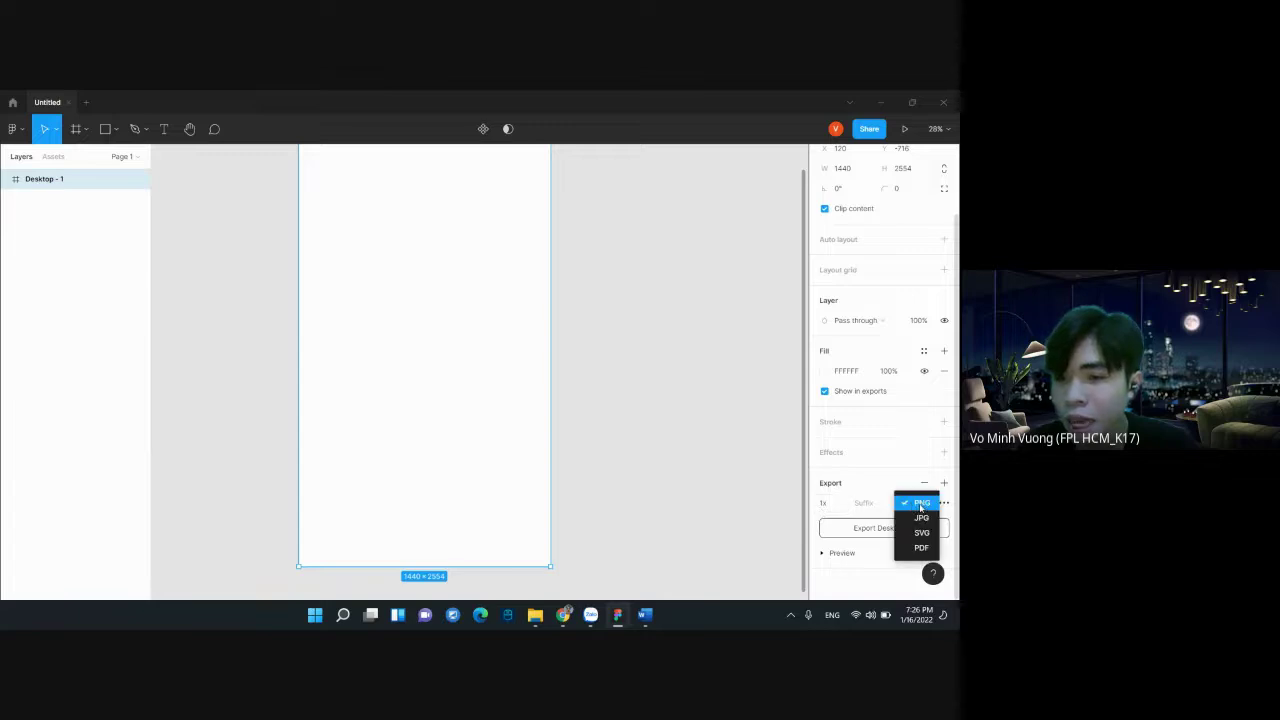
{"action": "left_click", "coordinate": [920, 503]}
{"action": "left_click", "coordinate": [944, 503]}
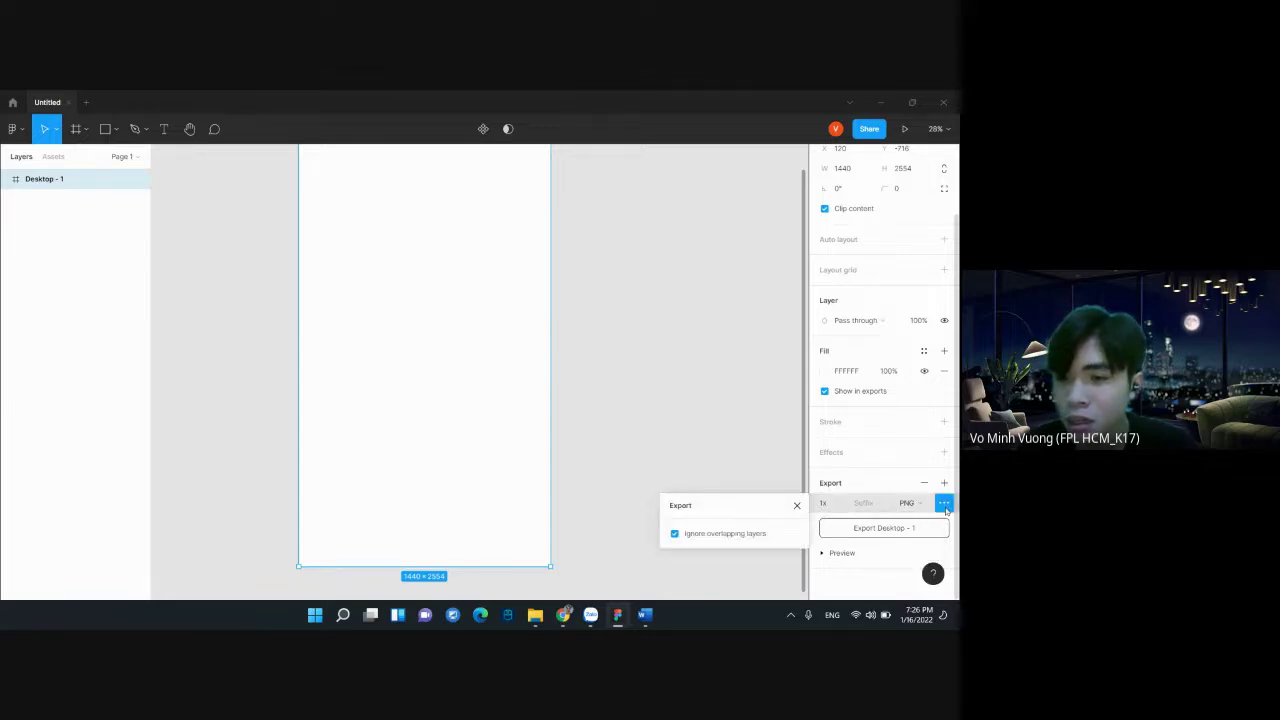
{"action": "left_click", "coordinate": [882, 530]}
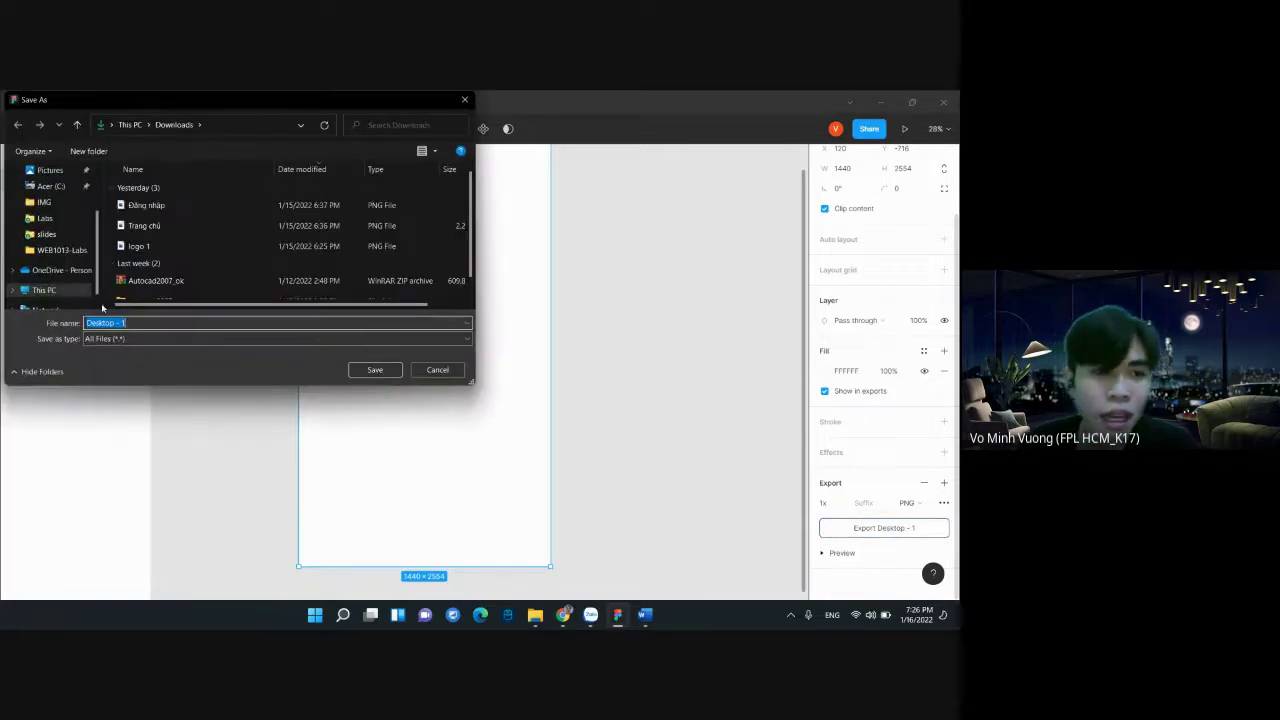
{"action": "scroll", "coordinate": [52, 192], "scroll_direction": "up", "scroll_amount": 2}
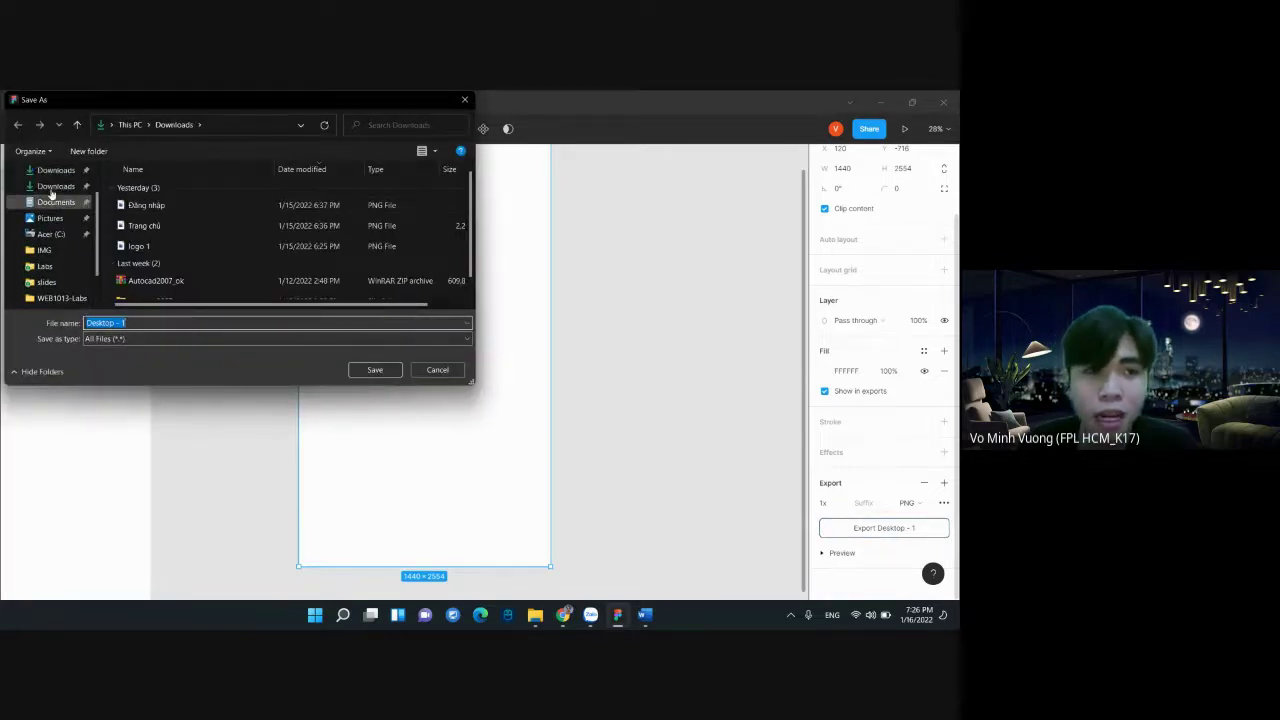
{"action": "scroll", "coordinate": [52, 192], "scroll_direction": "up", "scroll_amount": 1}
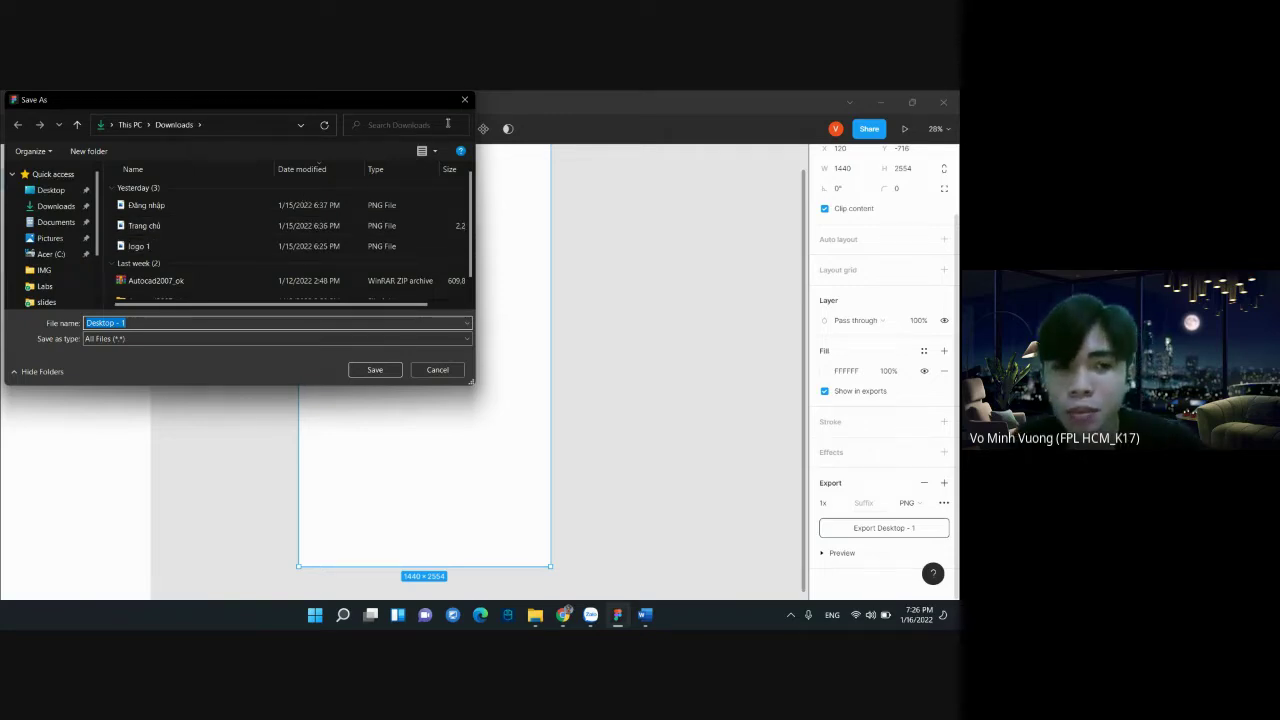
Cancel the Save As dialog and stop sharing the screen in Google Meet
{"action": "left_click", "coordinate": [464, 99]}
{"action": "scroll", "coordinate": [548, 321], "scroll_direction": "up", "scroll_amount": 3}
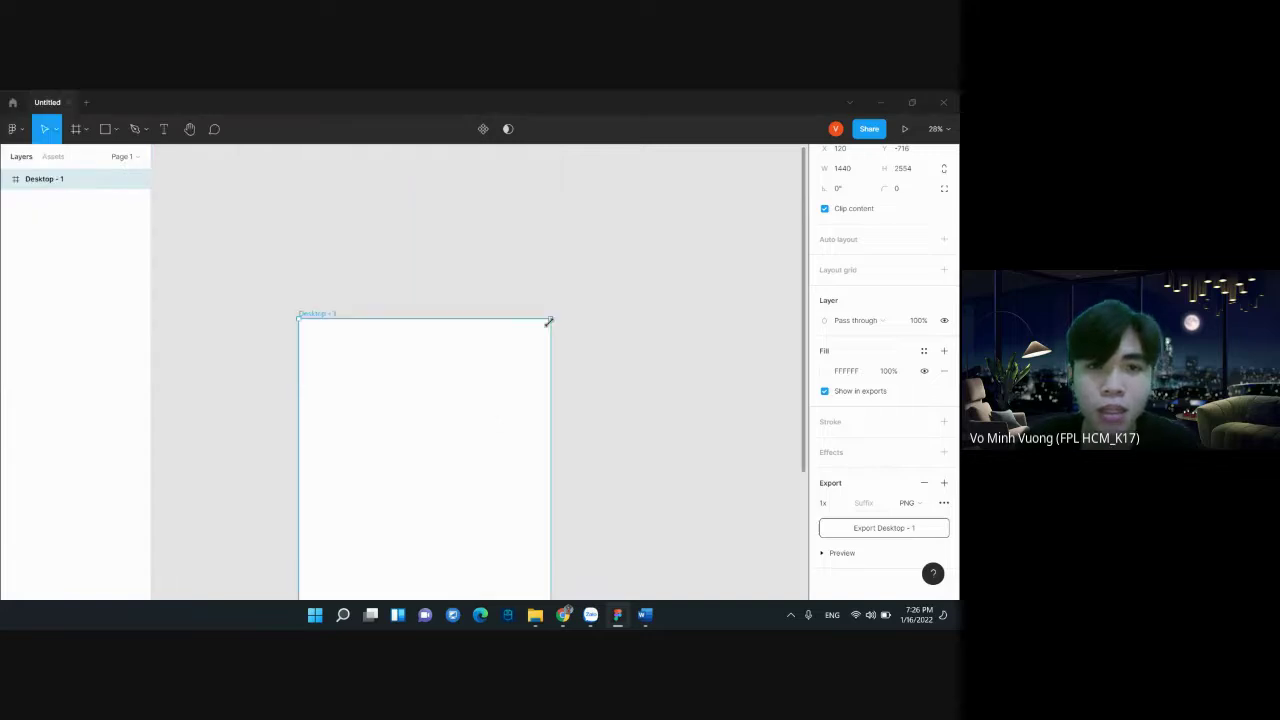
{"action": "scroll", "coordinate": [193, 188], "scroll_direction": "down", "scroll_amount": 5}
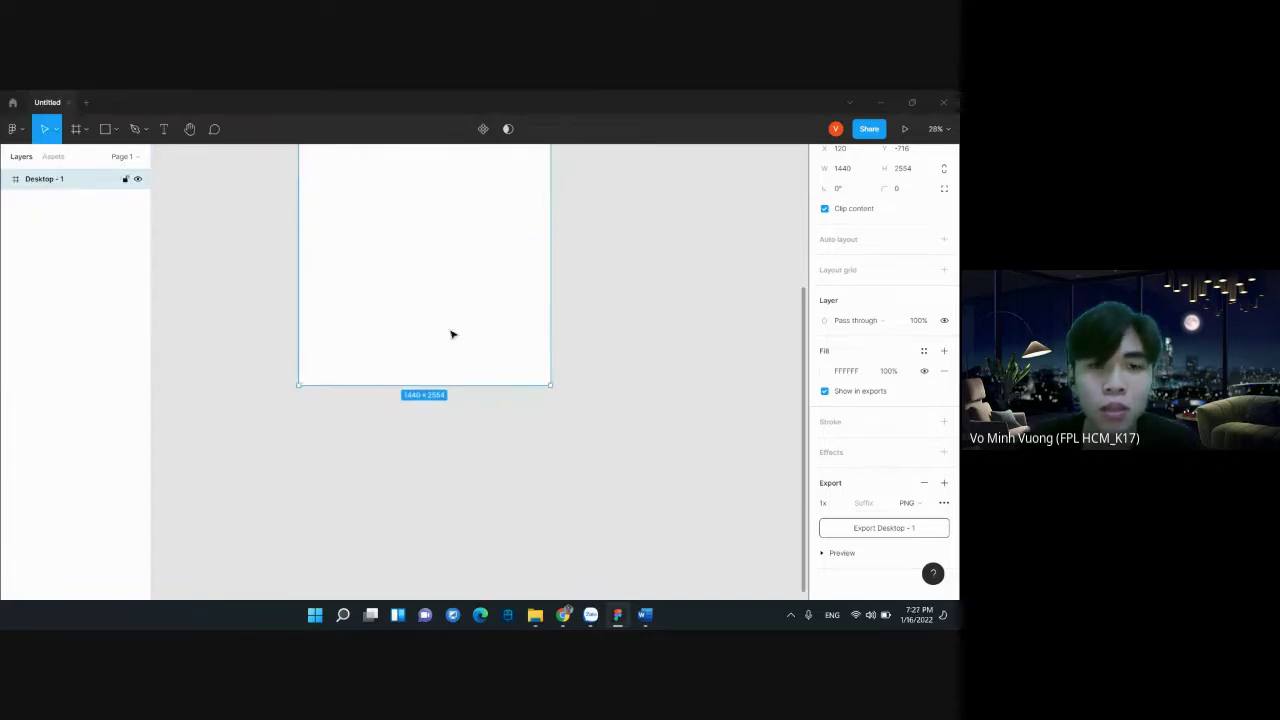
{"action": "scroll", "coordinate": [480, 345], "scroll_direction": "up", "scroll_amount": 4}
{"action": "scroll", "coordinate": [507, 360], "scroll_direction": "down", "scroll_amount": 3}
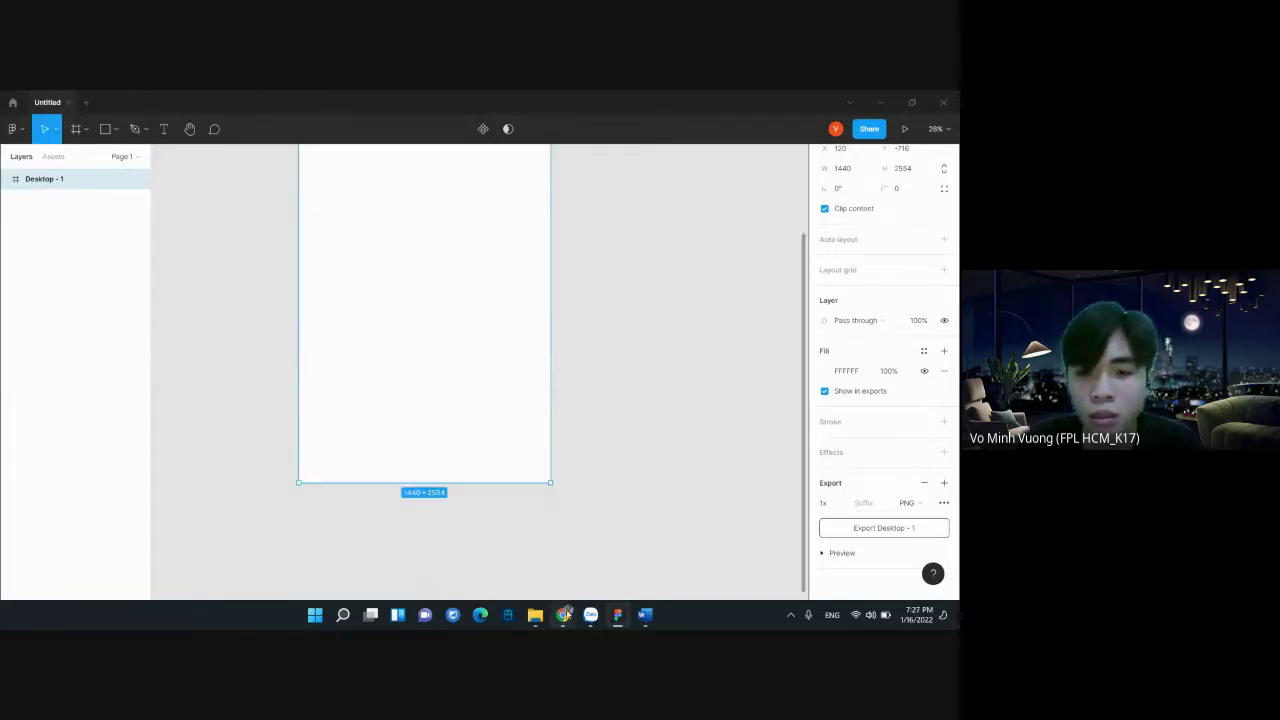
{"action": "mouse_move", "coordinate": [563, 614]}
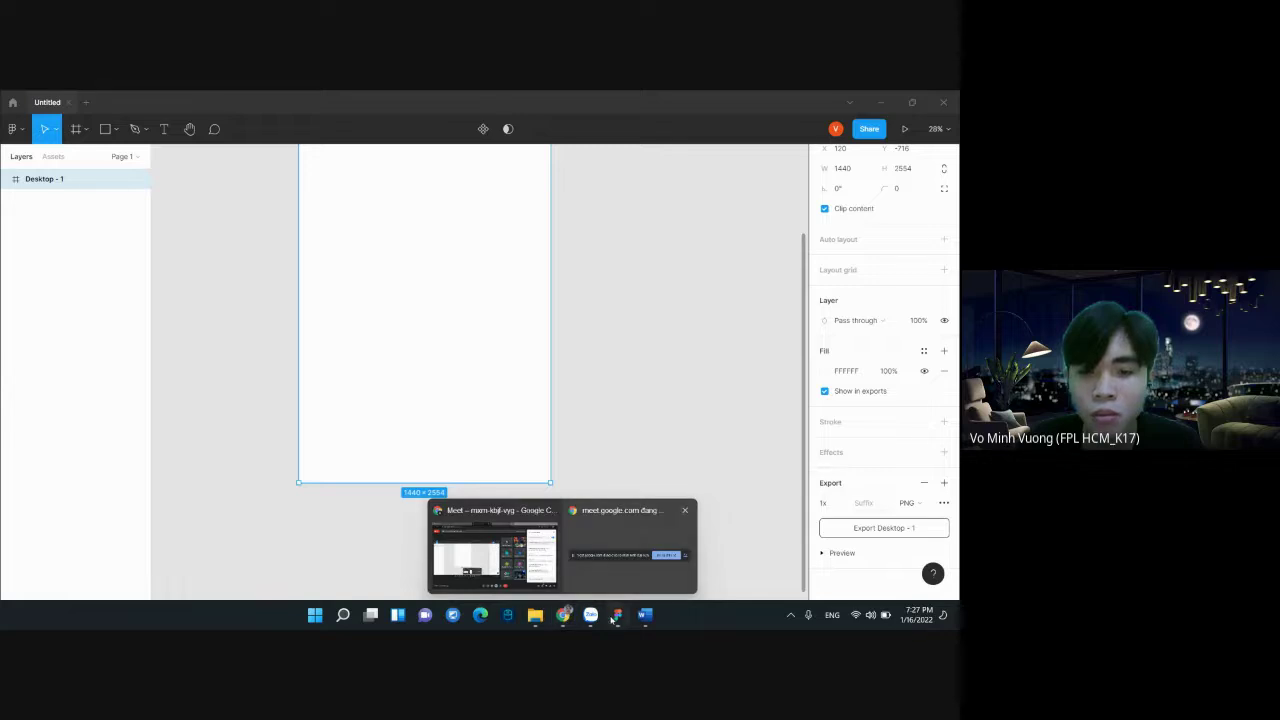
{"action": "left_click", "coordinate": [630, 558]}
{"action": "left_click", "coordinate": [572, 582]}
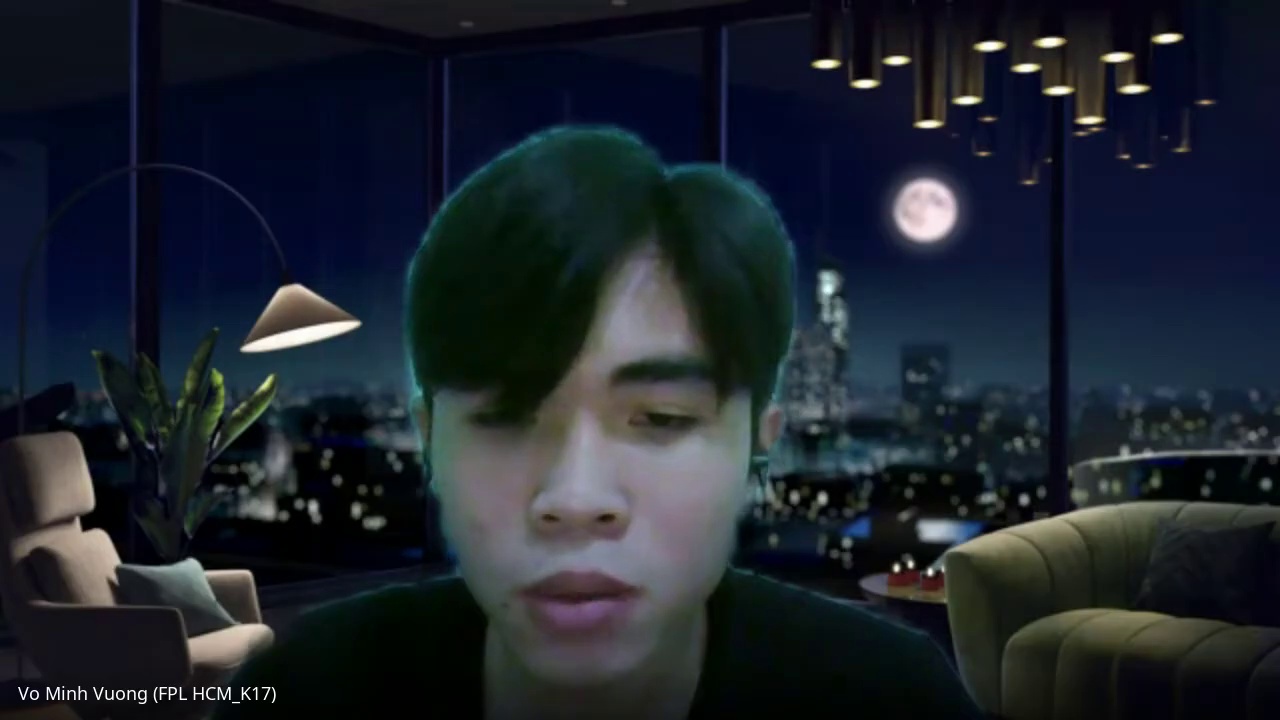
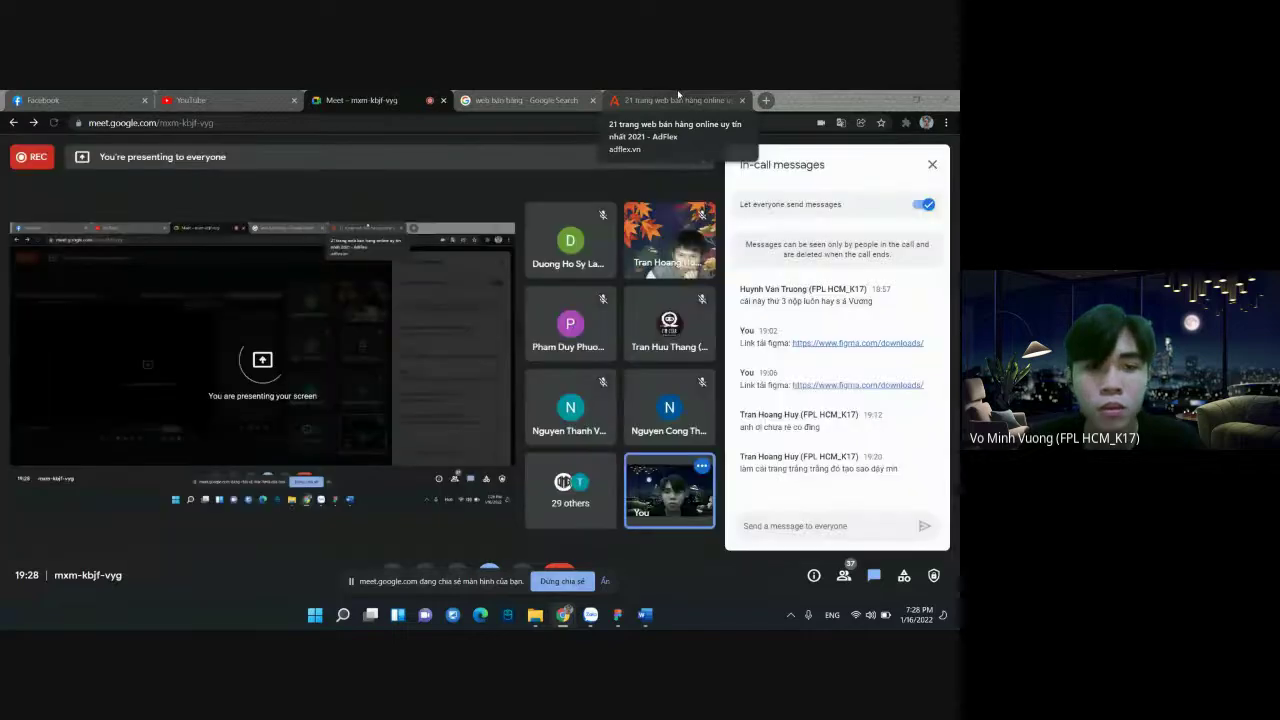
Look over the PingGo storefront screenshot in the AdFlex article, then return to the empty Figma frame
{"action": "left_click", "coordinate": [679, 96]}
{"action": "scroll", "coordinate": [597, 328], "scroll_direction": "down", "scroll_amount": 1}
{"action": "scroll", "coordinate": [597, 328], "scroll_direction": "up", "scroll_amount": 2}
{"action": "scroll", "coordinate": [597, 328], "scroll_direction": "down", "scroll_amount": 1}
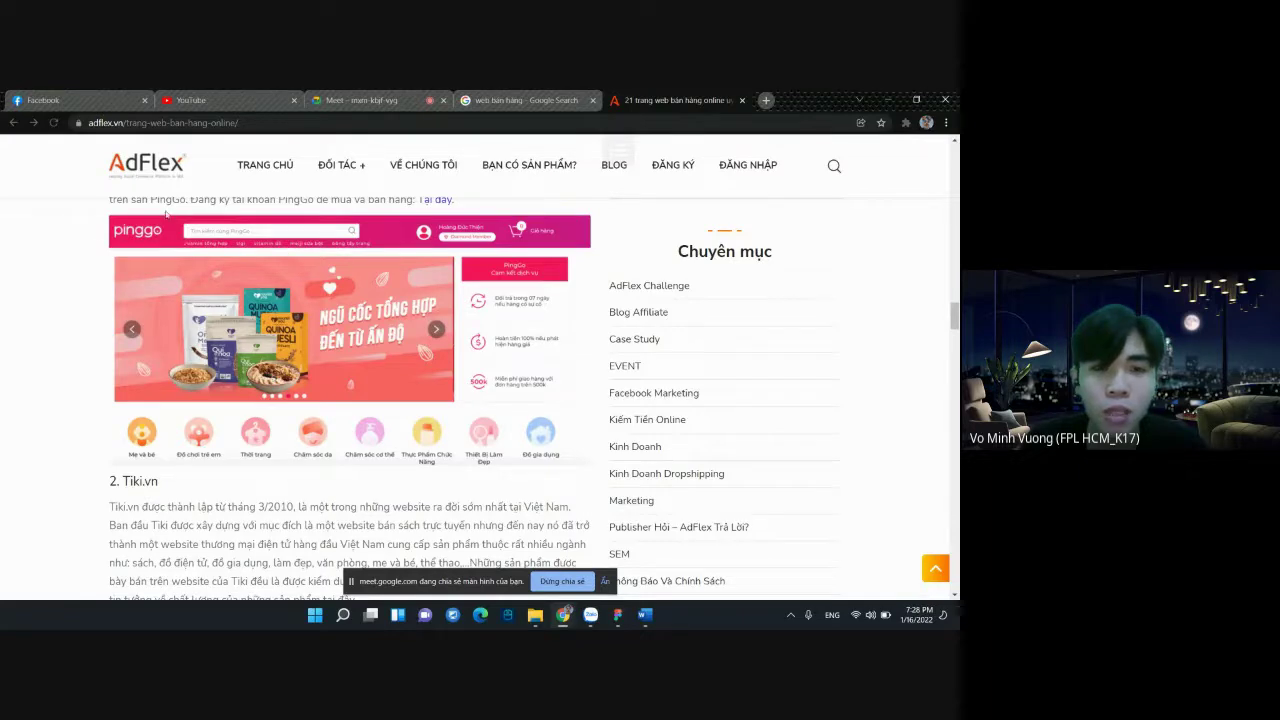
{"action": "left_click", "coordinate": [619, 617]}
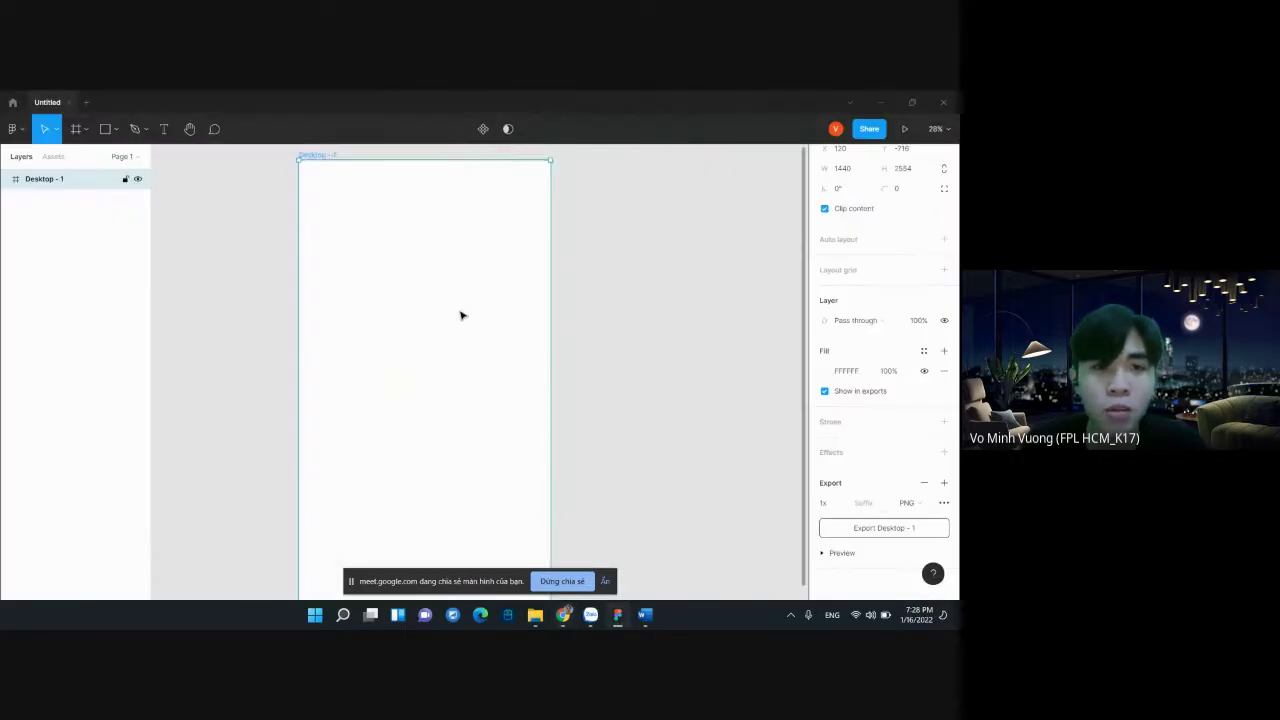
Draw a rectangle bar across the top of the Desktop - 1 frame, checking the PingGo reference
{"action": "left_click", "coordinate": [115, 130]}
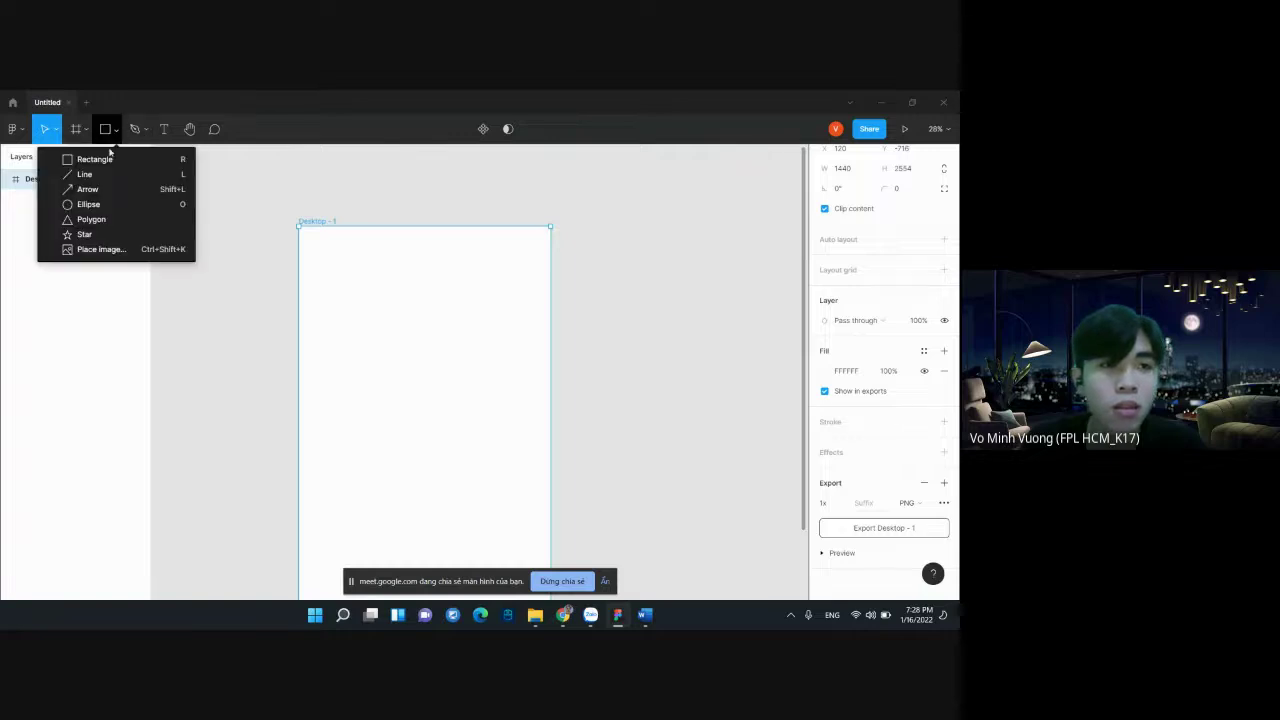
{"action": "left_click", "coordinate": [112, 158]}
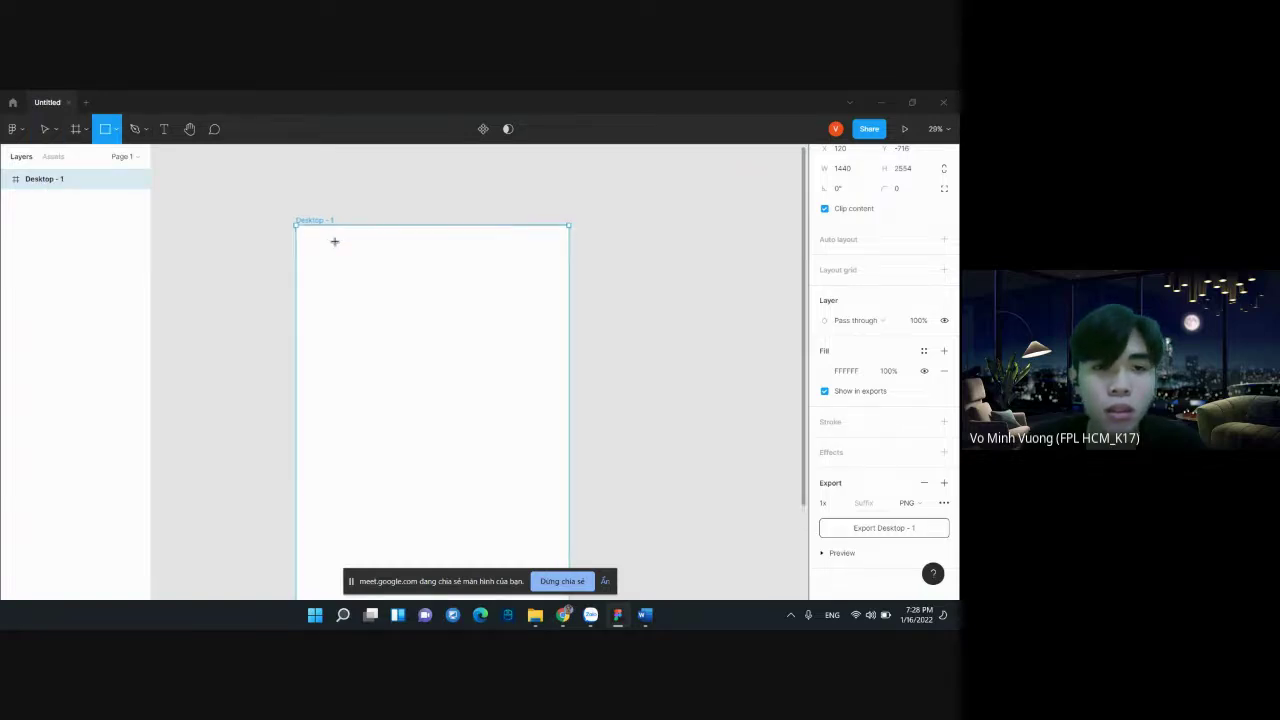
{"action": "scroll", "coordinate": [334, 243], "scroll_direction": "up", "scroll_amount": 2}
{"action": "scroll", "coordinate": [334, 243], "scroll_direction": "up", "scroll_amount": 3}
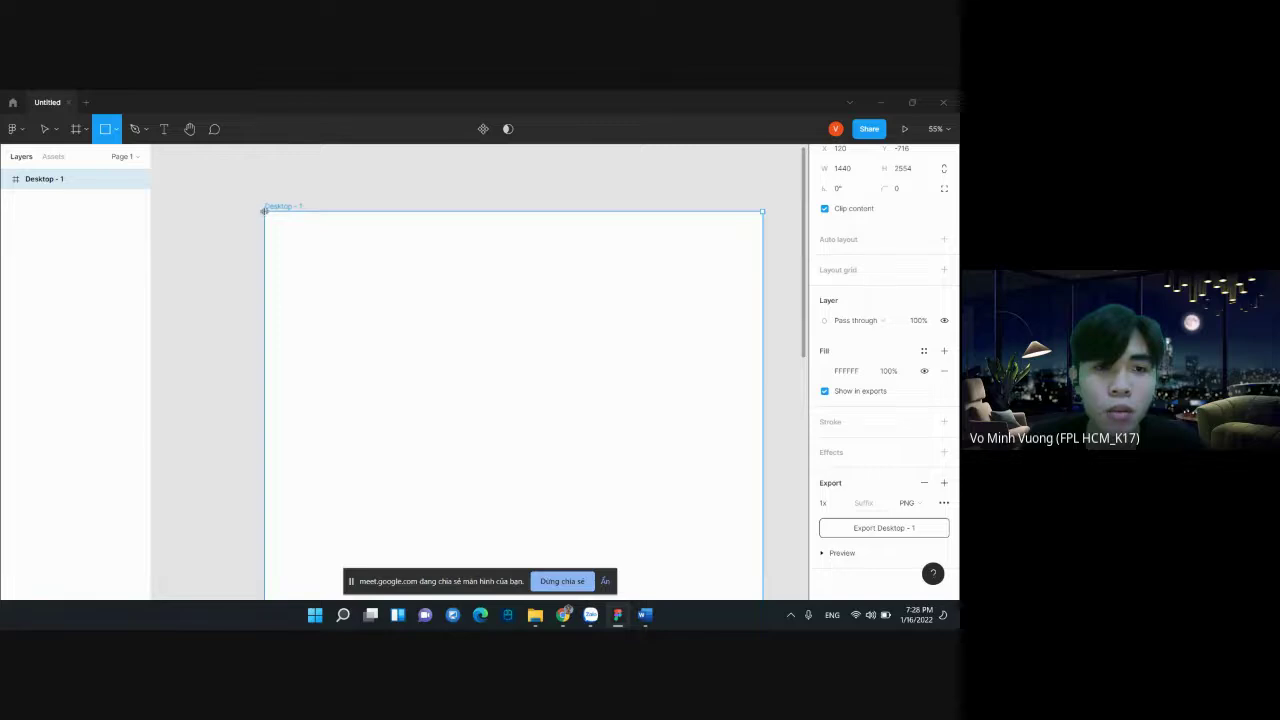
{"action": "left_click_drag", "start_coordinate": [265, 211], "coordinate": [765, 263]}
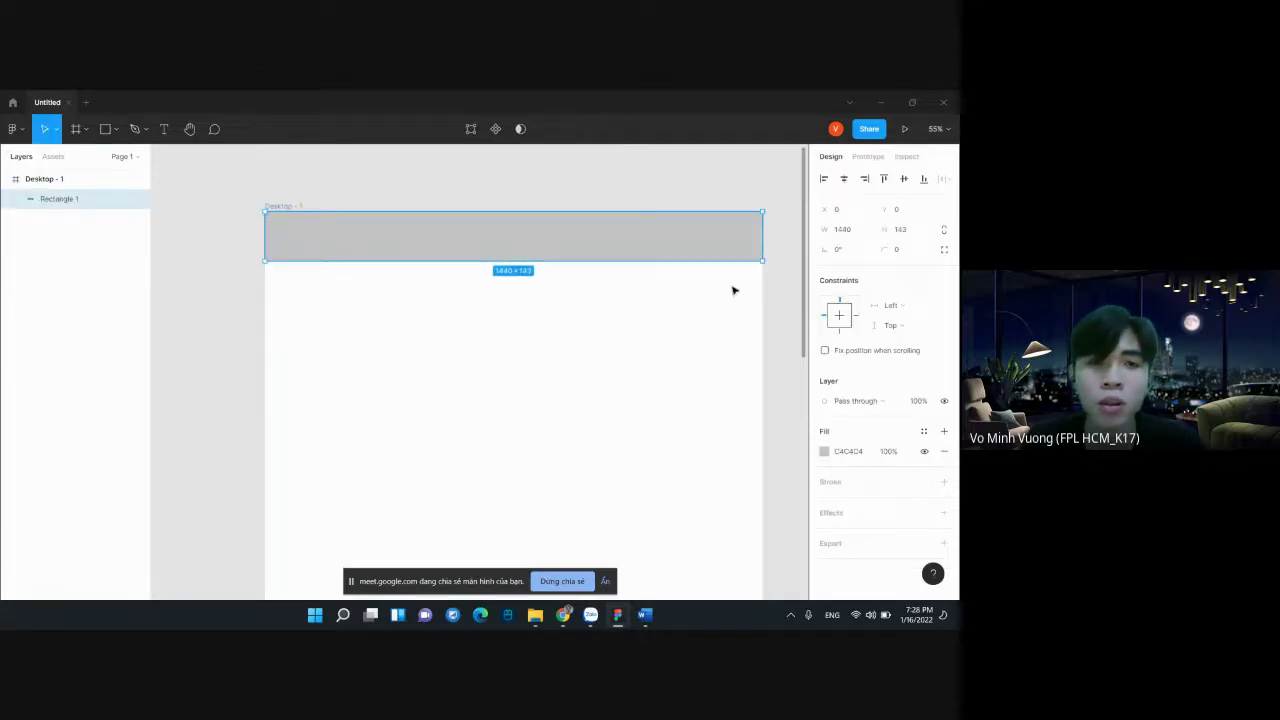
{"action": "scroll", "coordinate": [732, 290], "scroll_direction": "right", "scroll_amount": 2}
{"action": "mouse_move", "coordinate": [563, 614]}
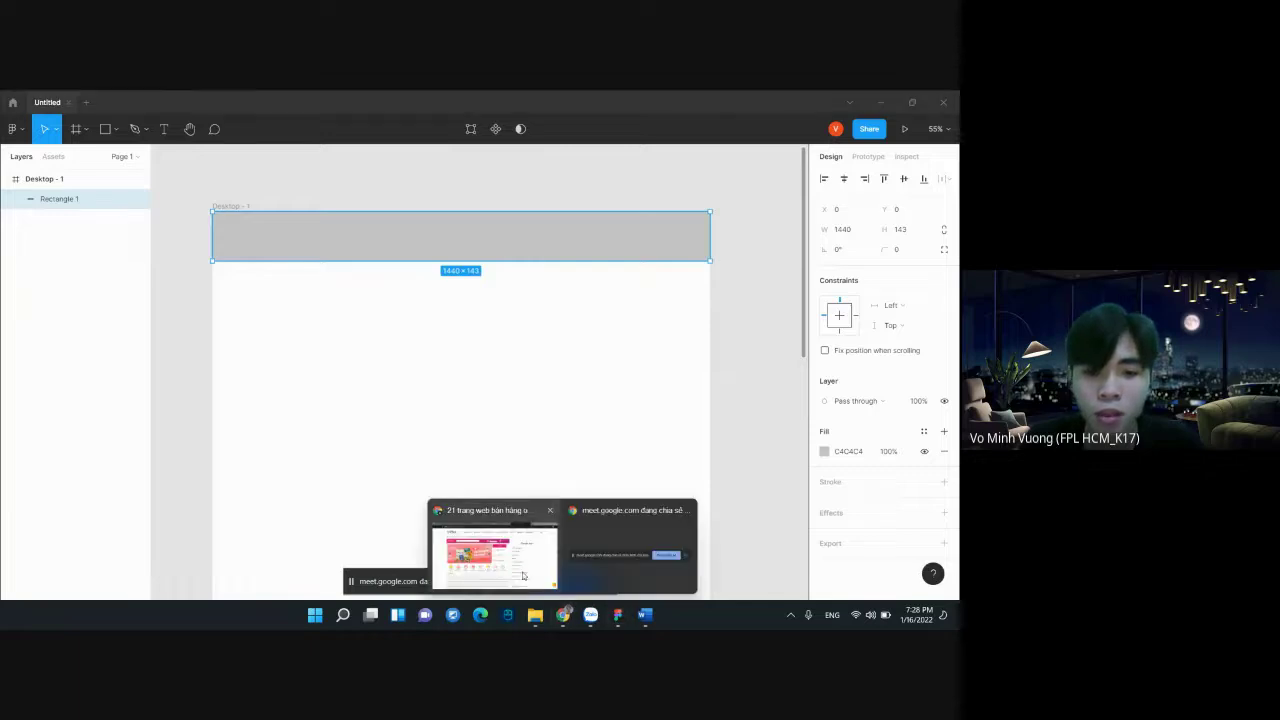
{"action": "left_click", "coordinate": [523, 576]}
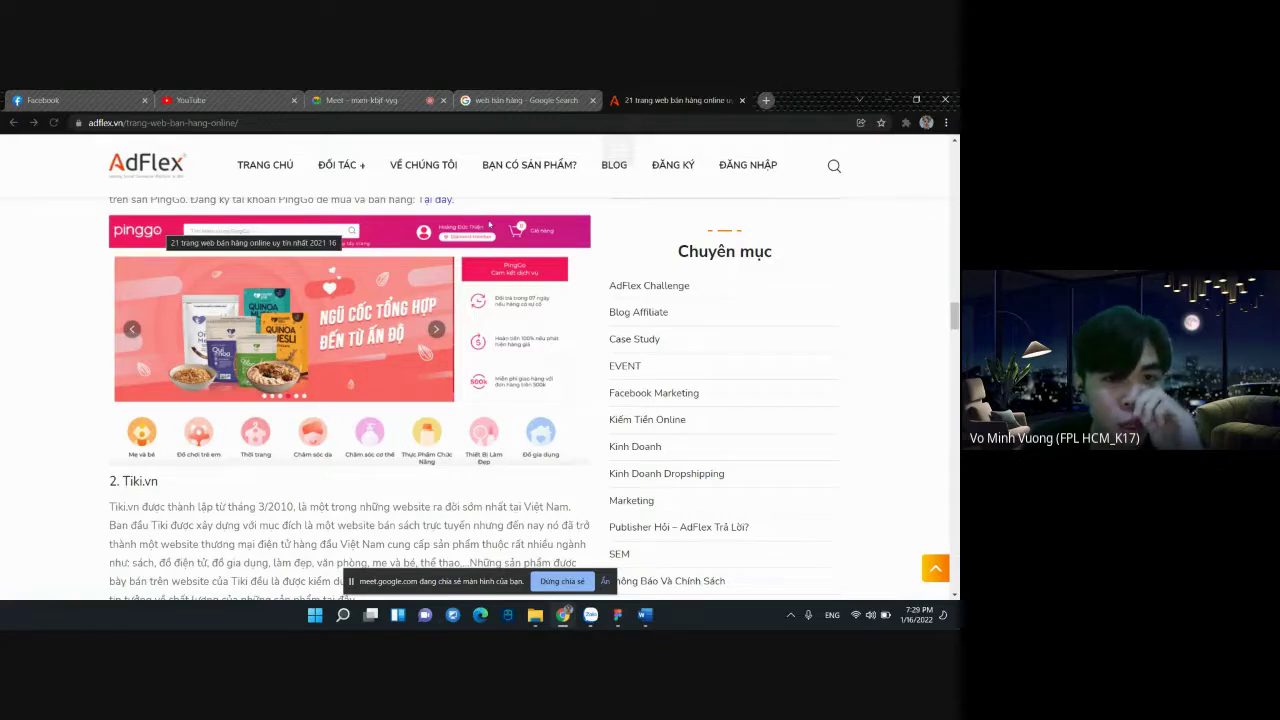
{"action": "left_click", "coordinate": [617, 614]}
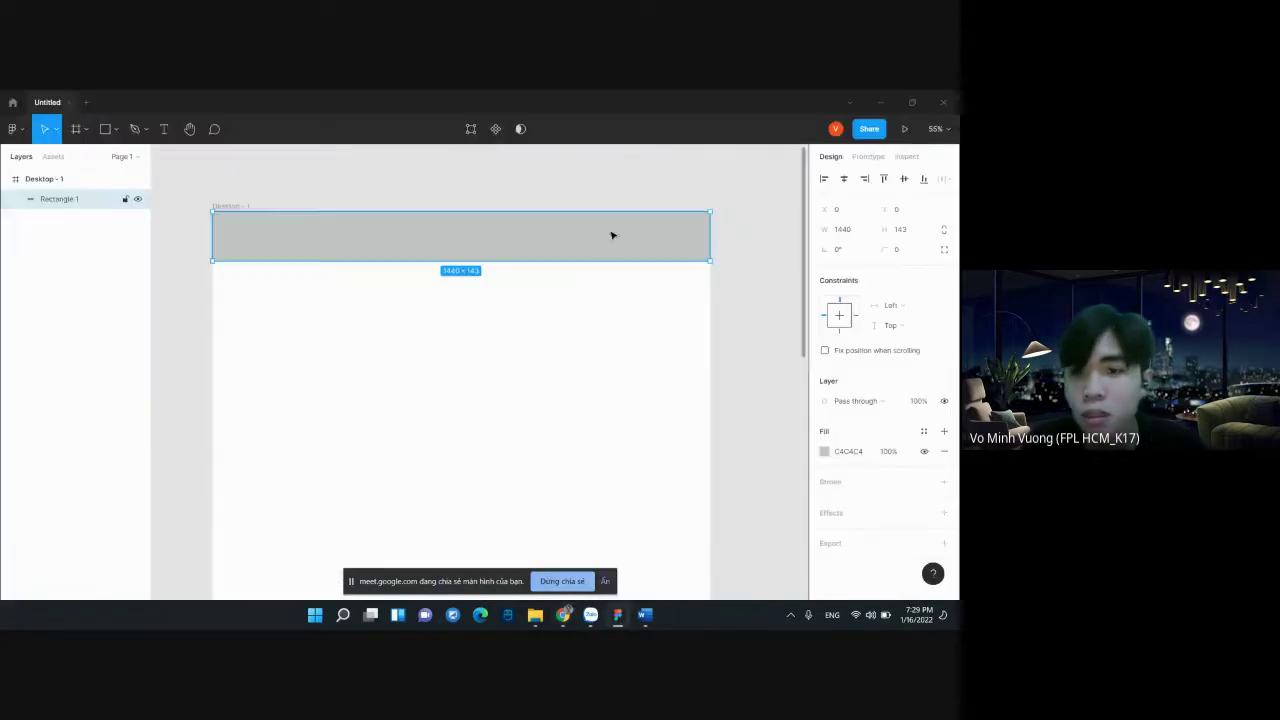
Give the 1440×143 header bar a pink EB739E fill and compare it with the reference
{"action": "left_click", "coordinate": [824, 451]}
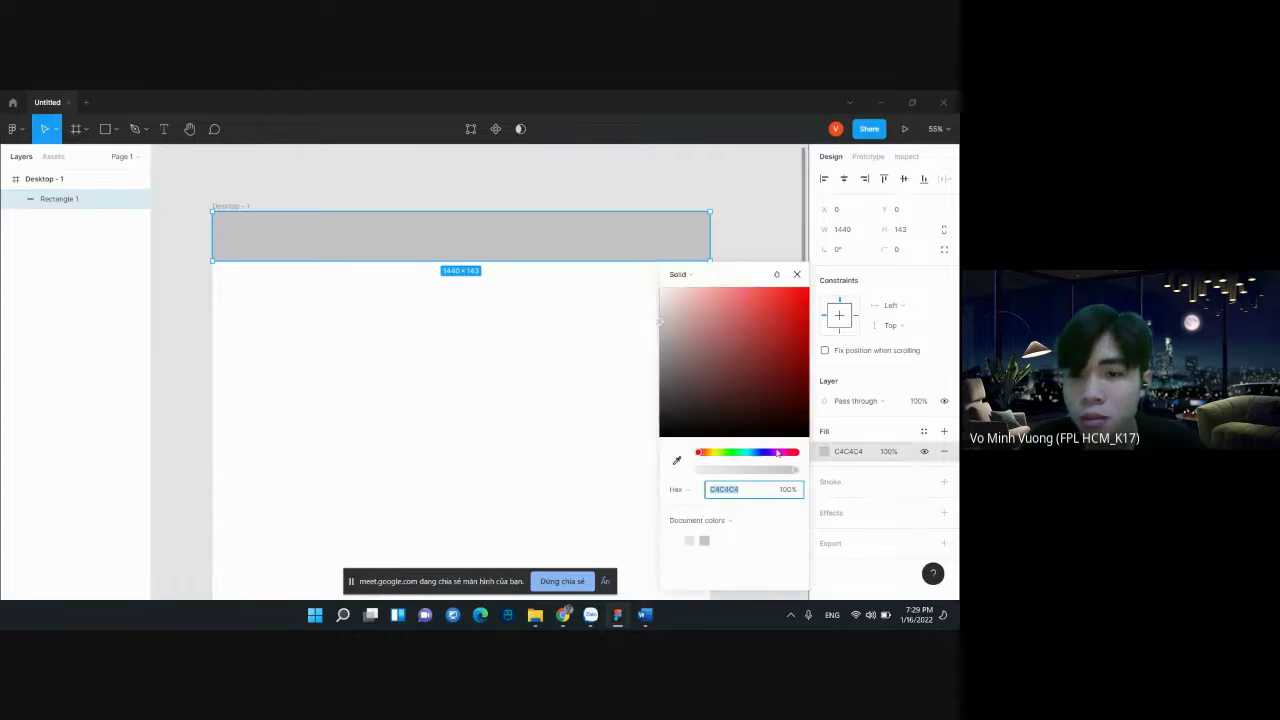
{"action": "left_click_drag", "start_coordinate": [785, 455], "coordinate": [780, 454]}
{"action": "left_click_drag", "start_coordinate": [711, 302], "coordinate": [704, 309]}
{"action": "left_click", "coordinate": [789, 452]}
{"action": "left_click_drag", "start_coordinate": [743, 351], "coordinate": [739, 293]}
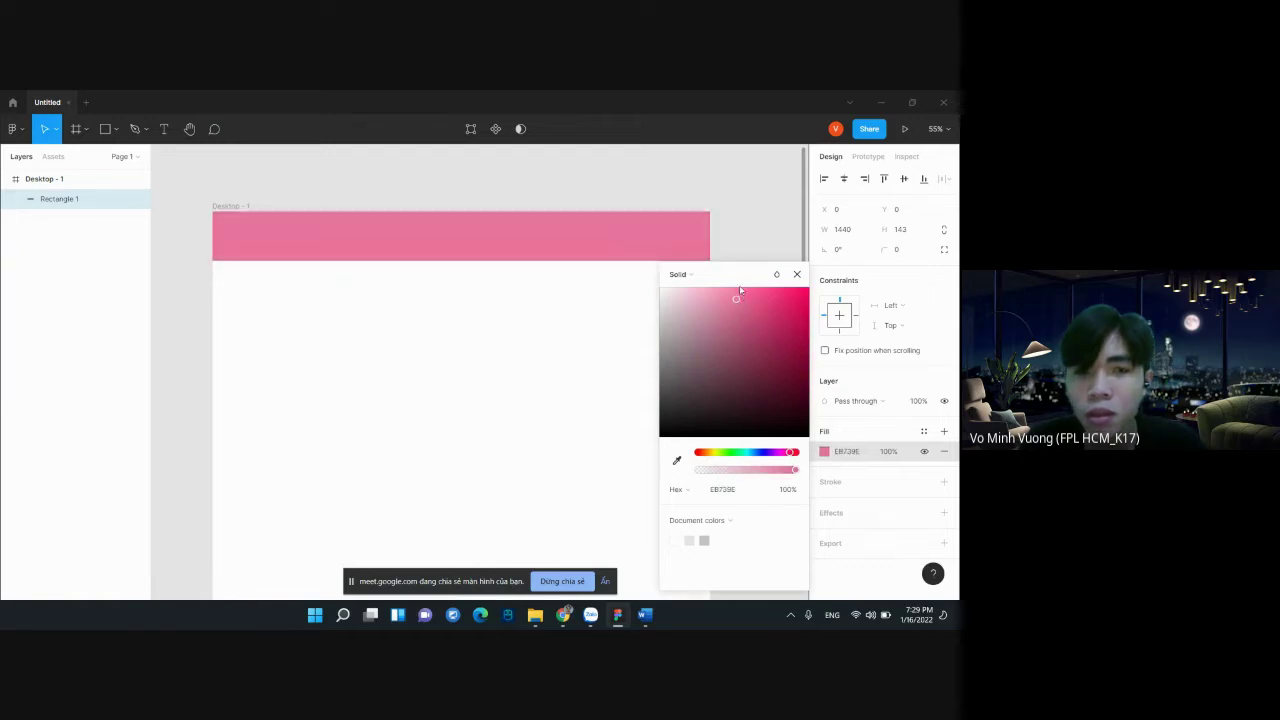
{"action": "left_click", "coordinate": [720, 217]}
{"action": "left_click", "coordinate": [590, 236]}
{"action": "mouse_move", "coordinate": [563, 614]}
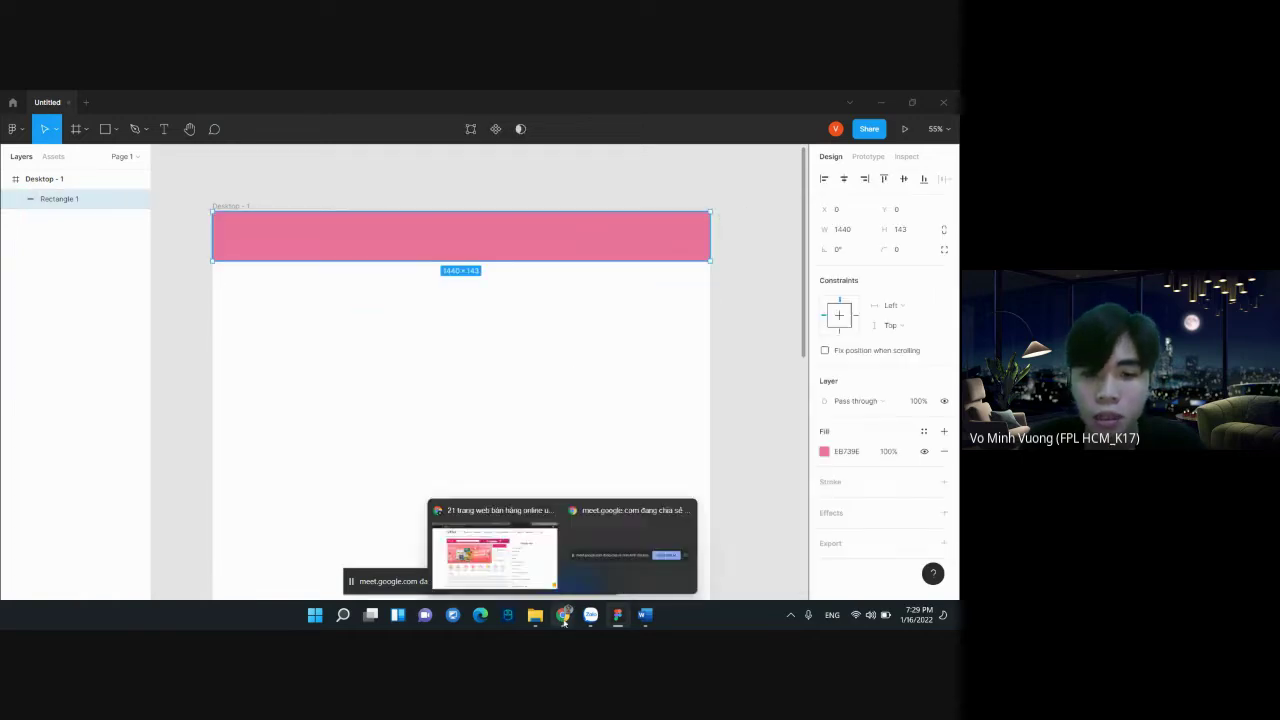
{"action": "left_click", "coordinate": [513, 553]}
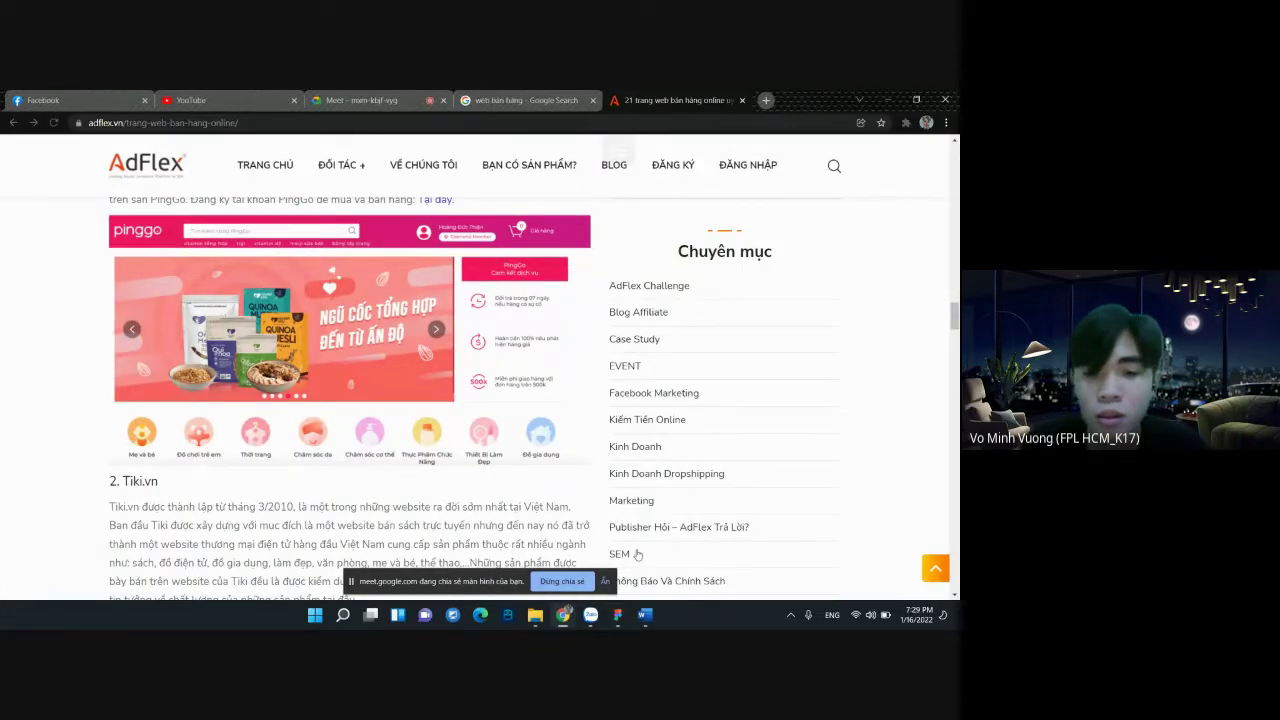
Add a "pinggo" text box on the header's left at size 36 and tighten it
{"action": "key", "text": "alt+Tab"}
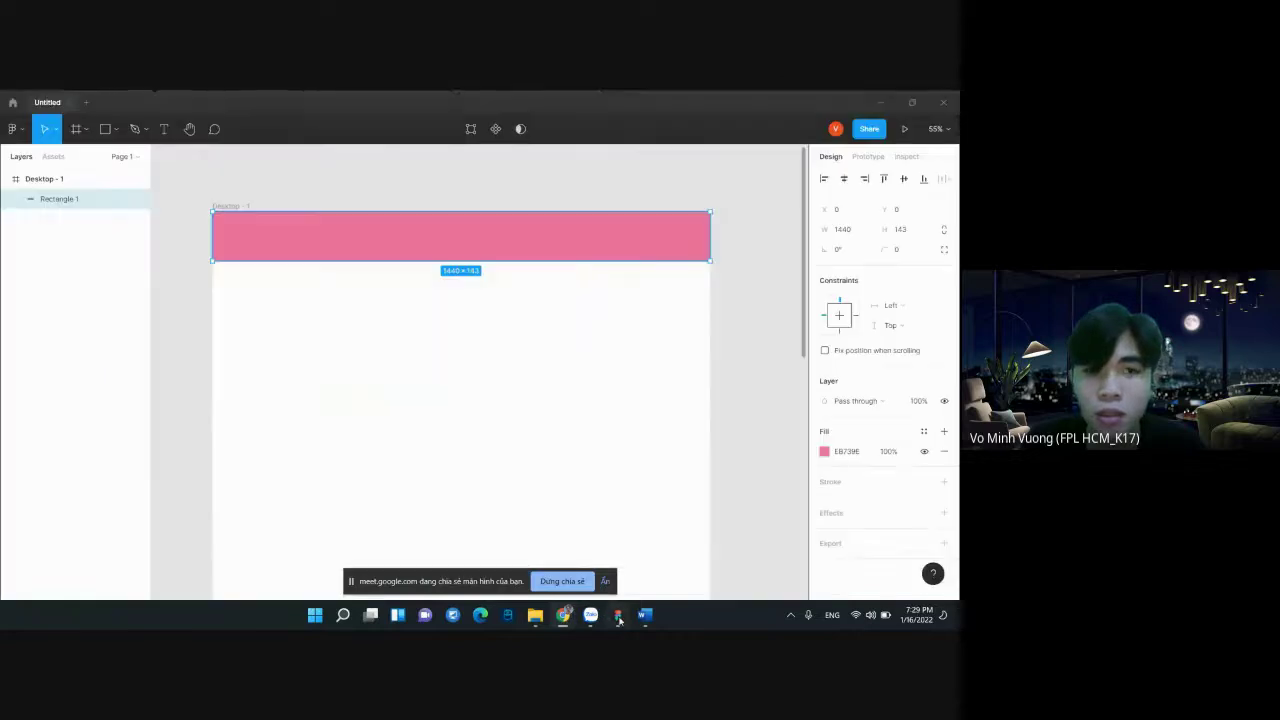
{"action": "left_click", "coordinate": [164, 129]}
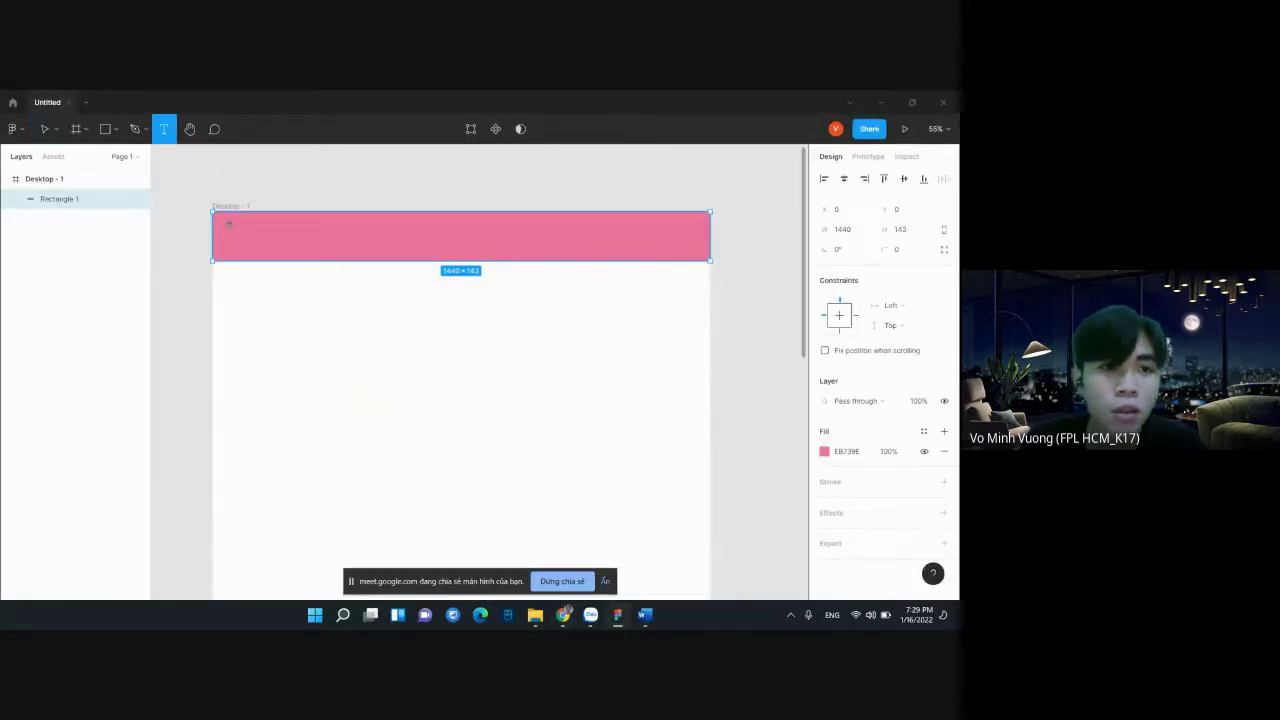
{"action": "left_click_drag", "start_coordinate": [219, 218], "coordinate": [294, 245]}
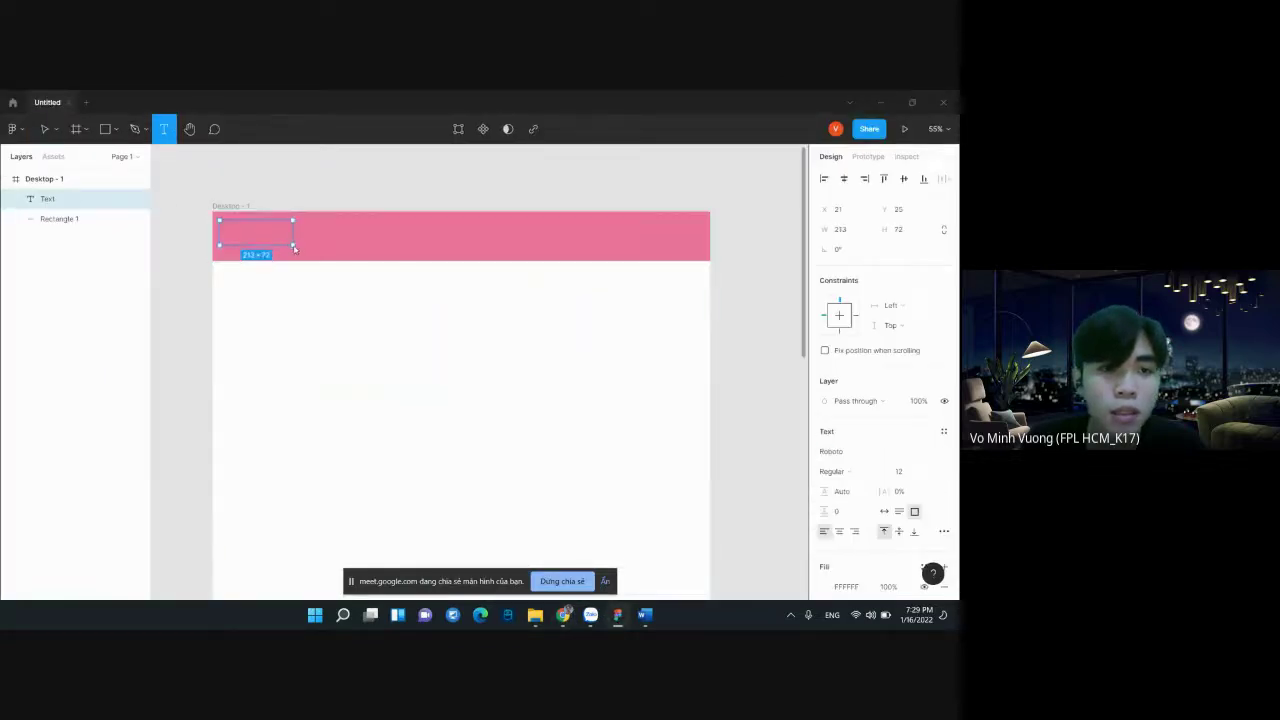
{"action": "key", "text": "Escape"}
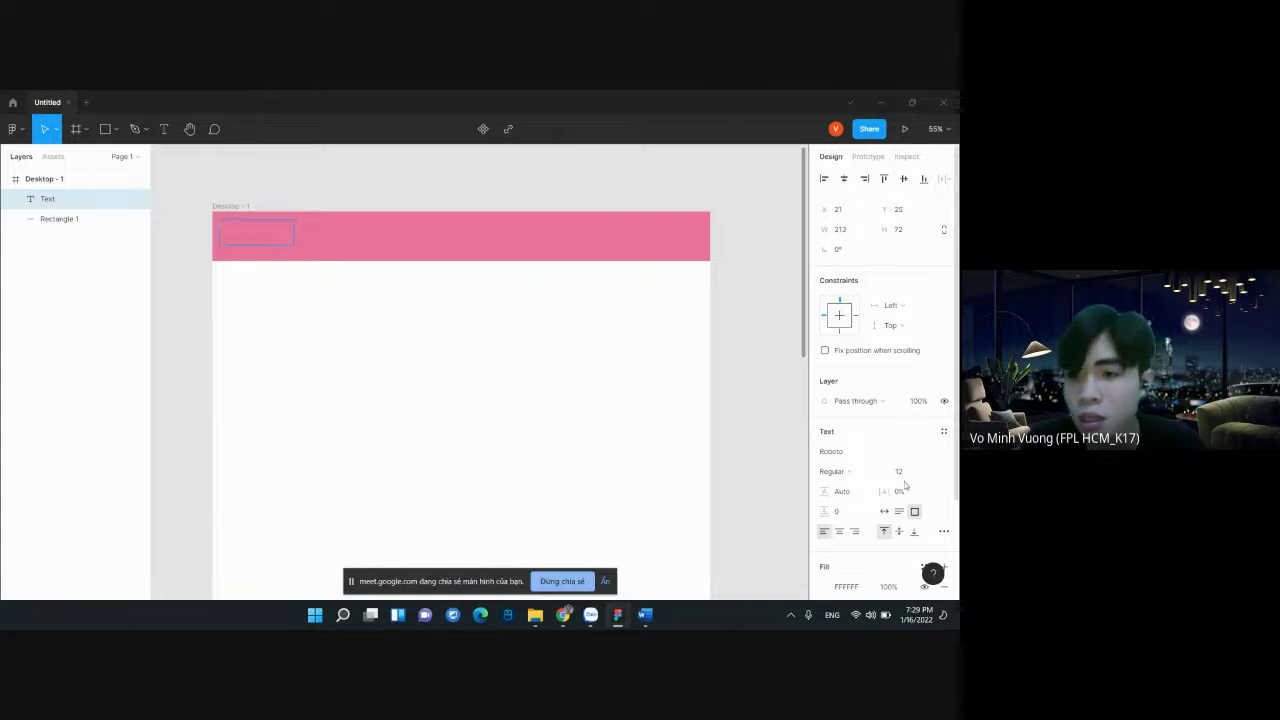
{"action": "left_click", "coordinate": [909, 471]}
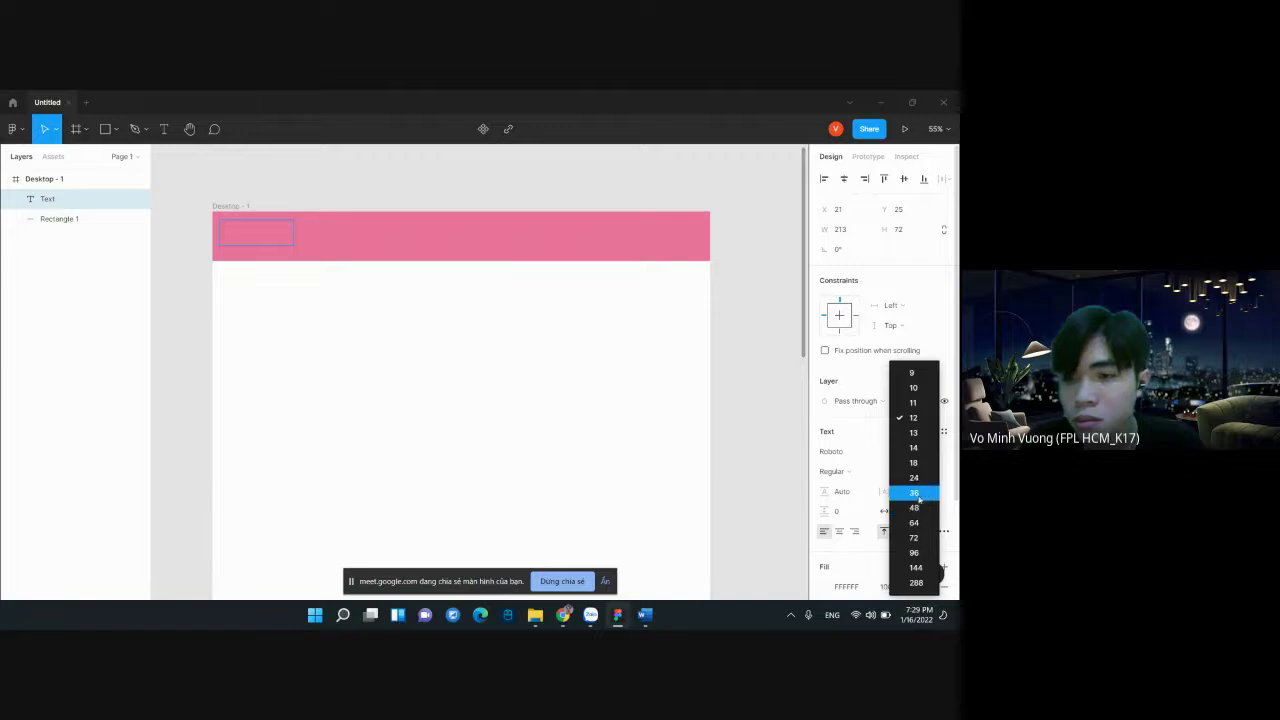
{"action": "left_click", "coordinate": [913, 493]}
{"action": "type", "text": "pinggo"}
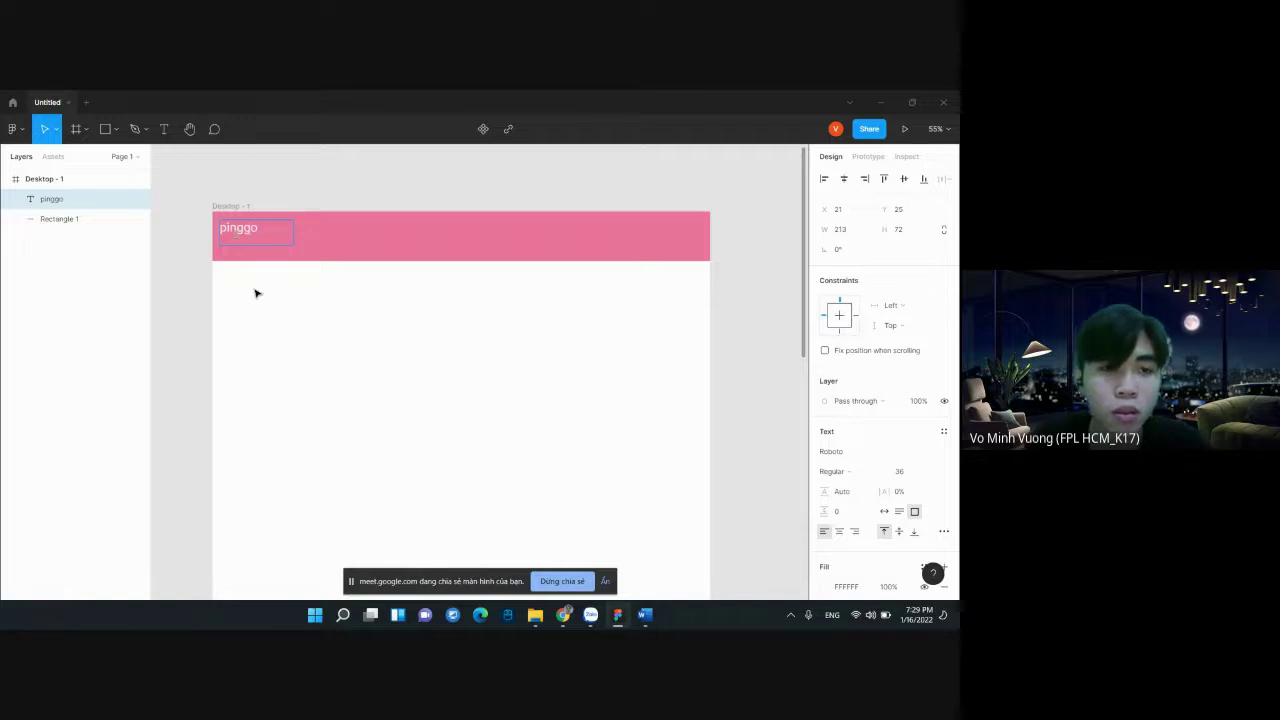
{"action": "key", "text": "Escape"}
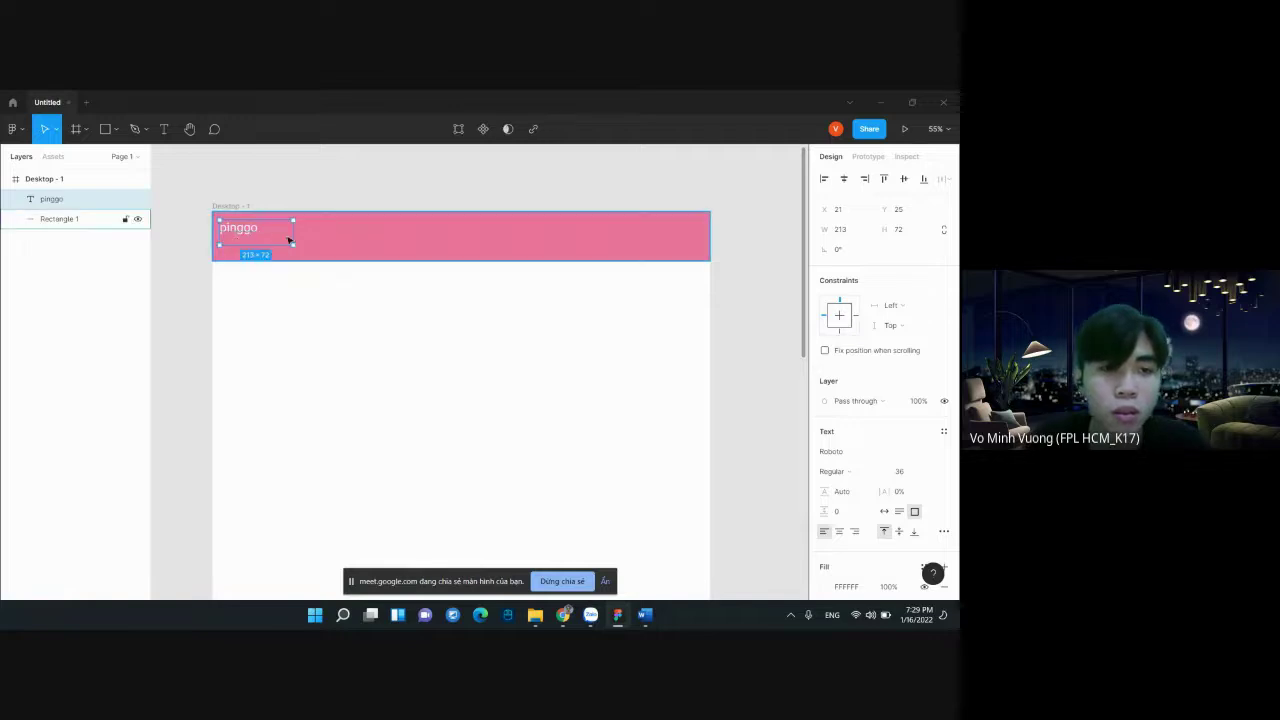
{"action": "double_click", "coordinate": [291, 238]}
{"action": "left_click_drag", "start_coordinate": [244, 218], "coordinate": [260, 237]}
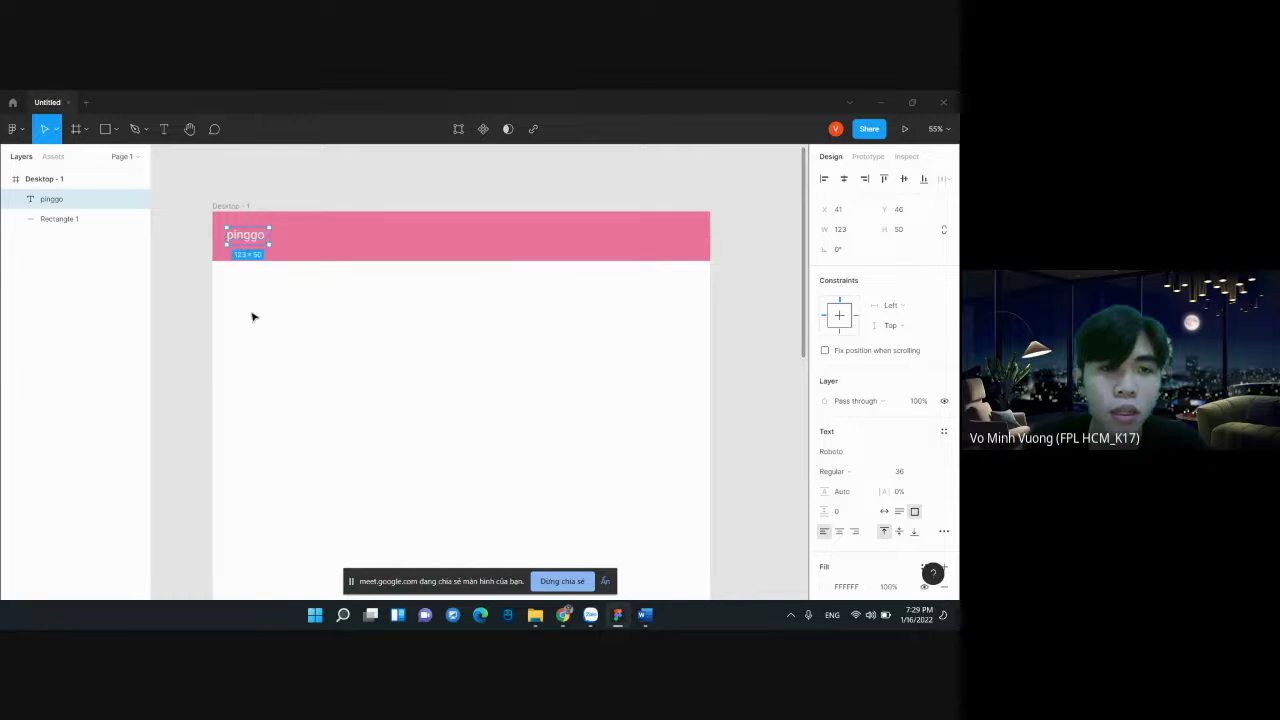
Enlarge the pinggo logo to 48, move it top-left and centre it vertically
{"action": "mouse_move", "coordinate": [563, 615]}
{"action": "left_click", "coordinate": [540, 573]}
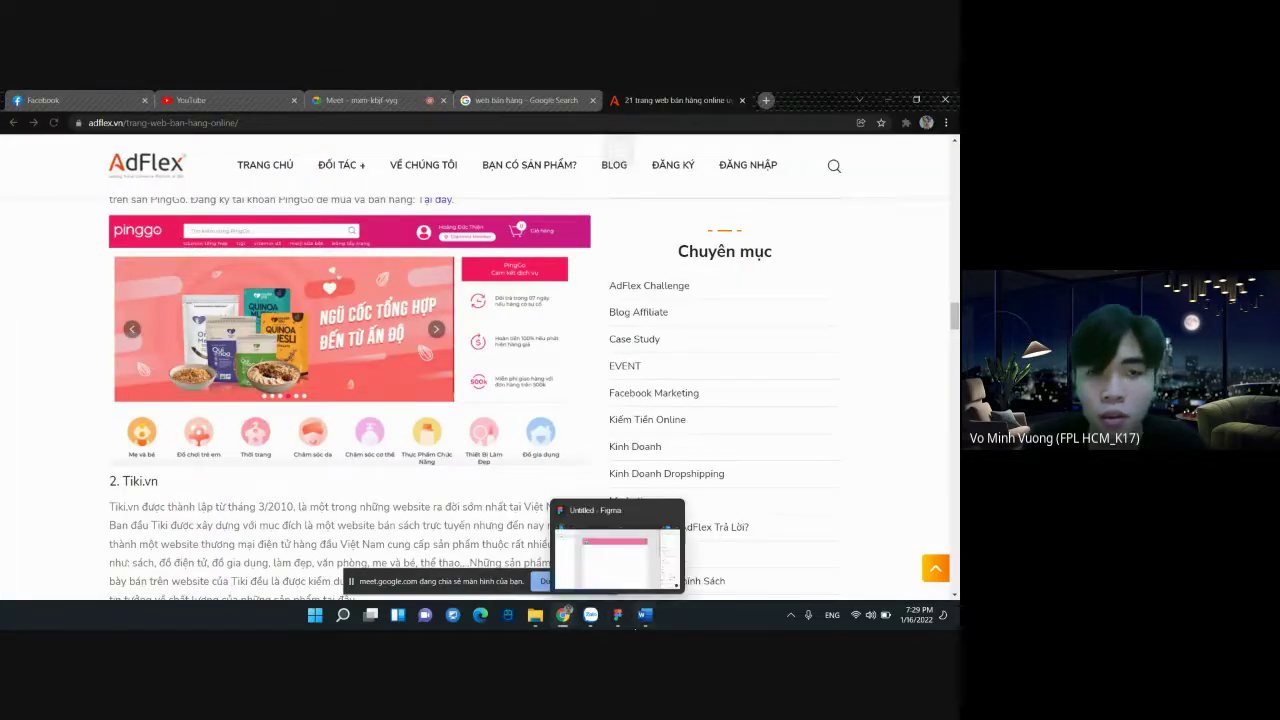
{"action": "left_click", "coordinate": [628, 560]}
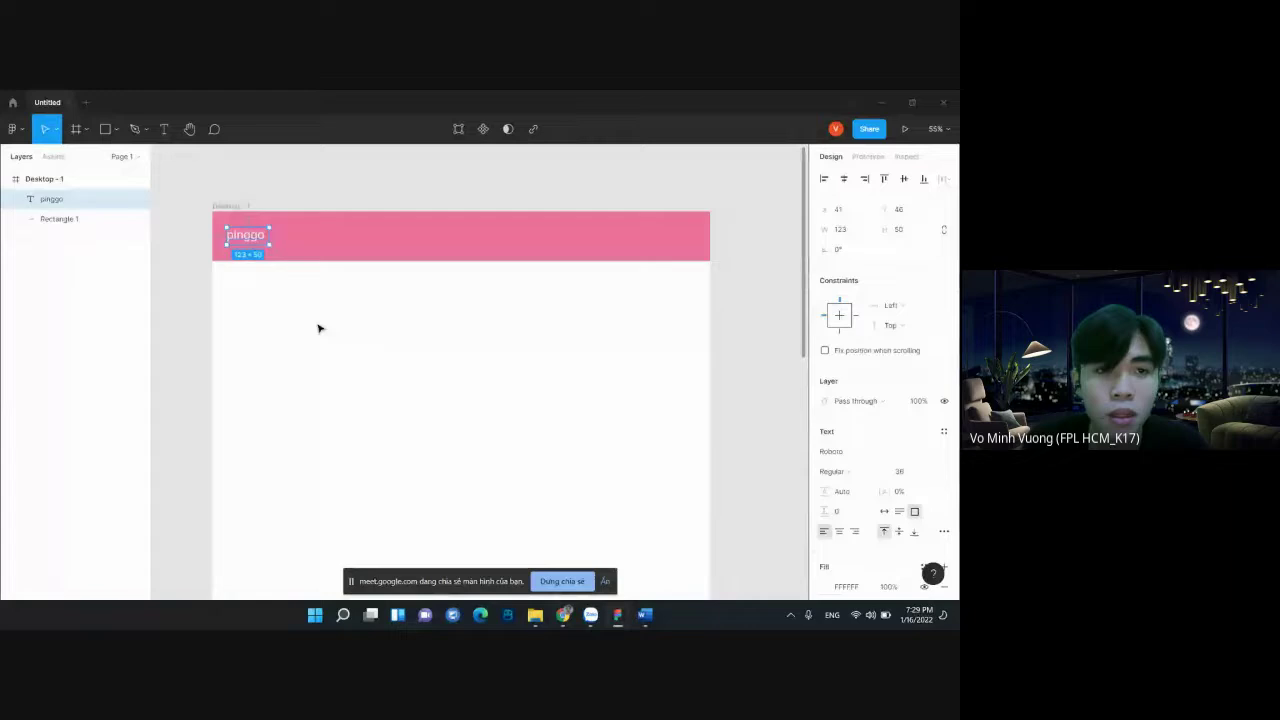
{"action": "left_click", "coordinate": [920, 472]}
{"action": "left_click", "coordinate": [915, 487]}
{"action": "left_click", "coordinate": [291, 263]}
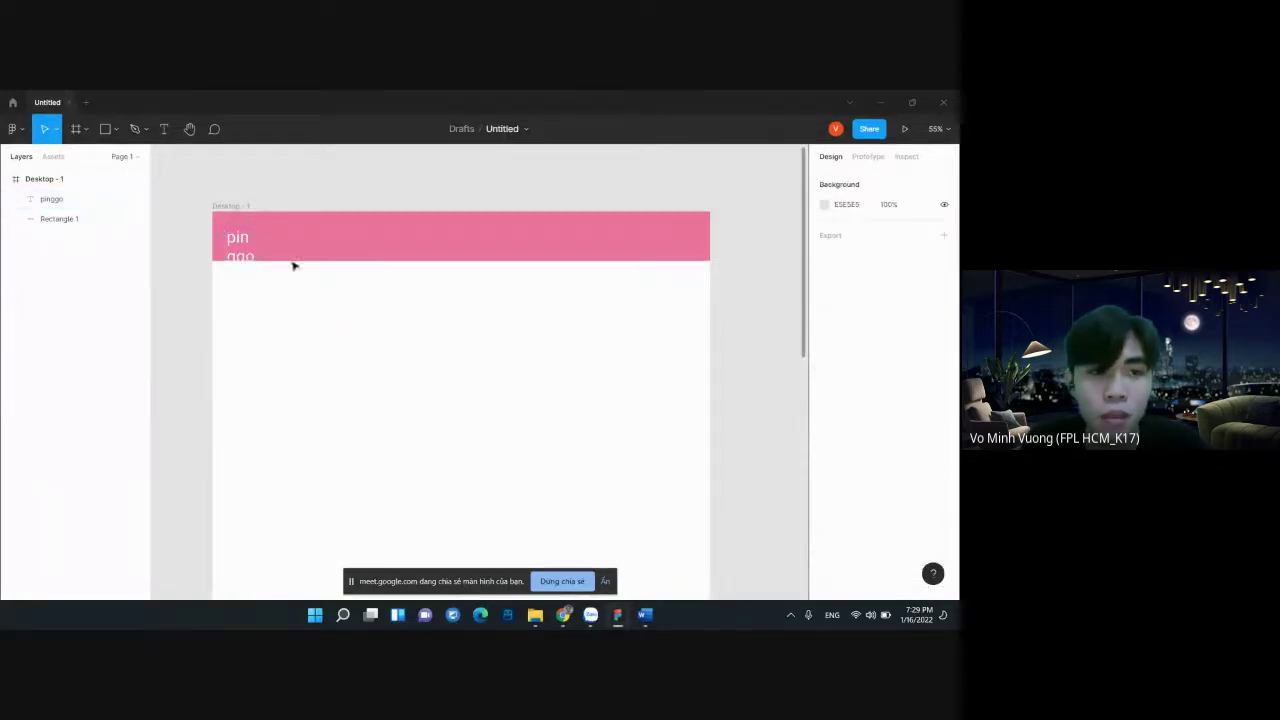
{"action": "left_click", "coordinate": [248, 232]}
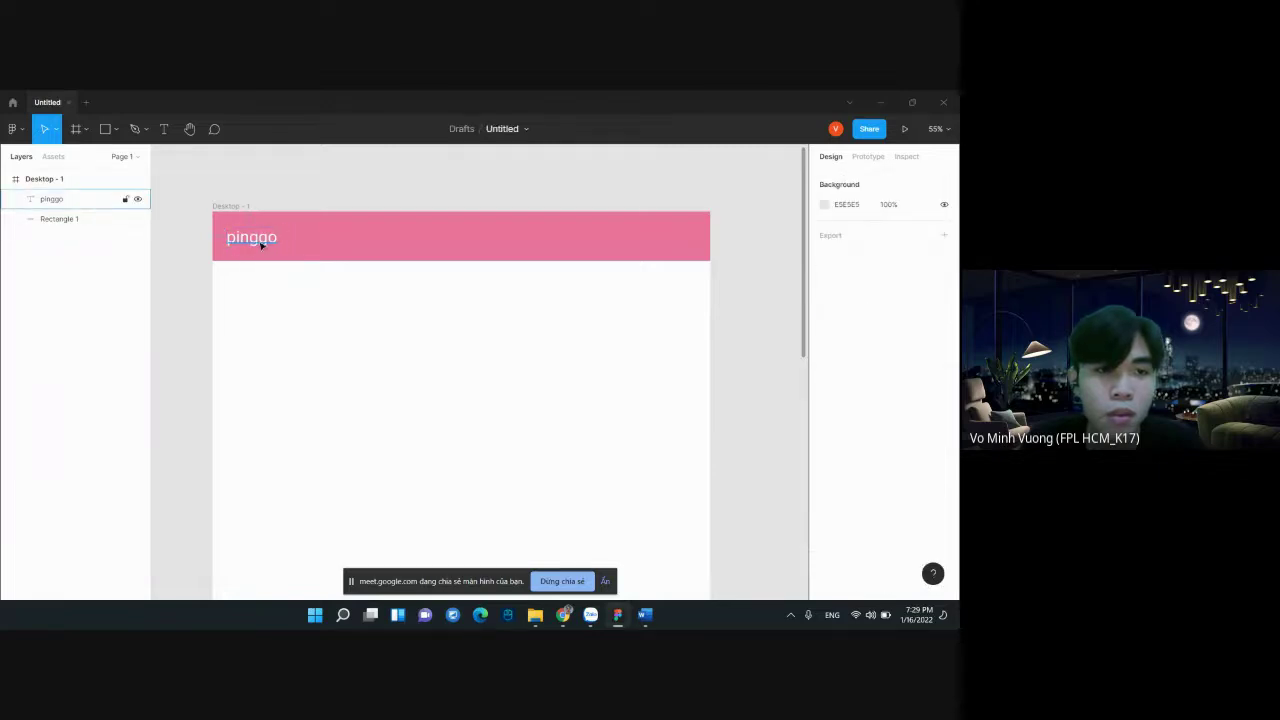
{"action": "left_click_drag", "start_coordinate": [258, 241], "coordinate": [255, 236]}
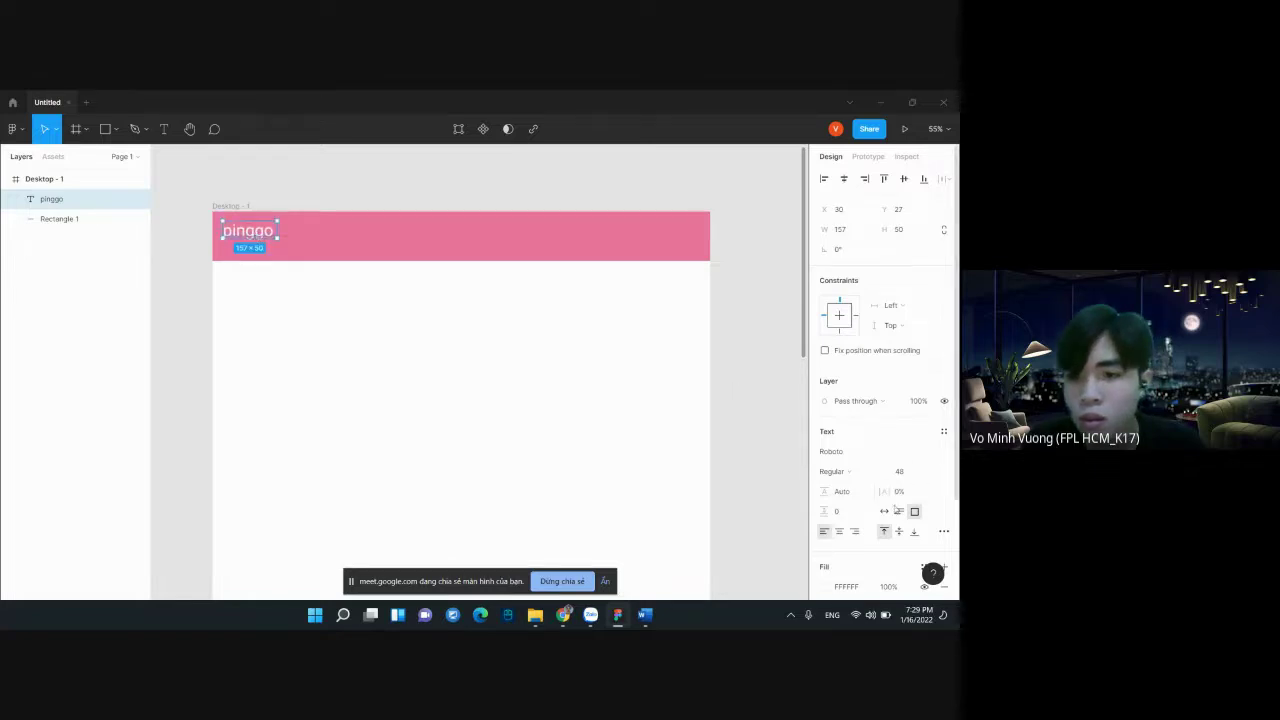
{"action": "left_click", "coordinate": [897, 531]}
Check the white pinggo logo on the header and bring up the PingGo reference in Chrome
{"action": "left_click", "coordinate": [305, 328]}
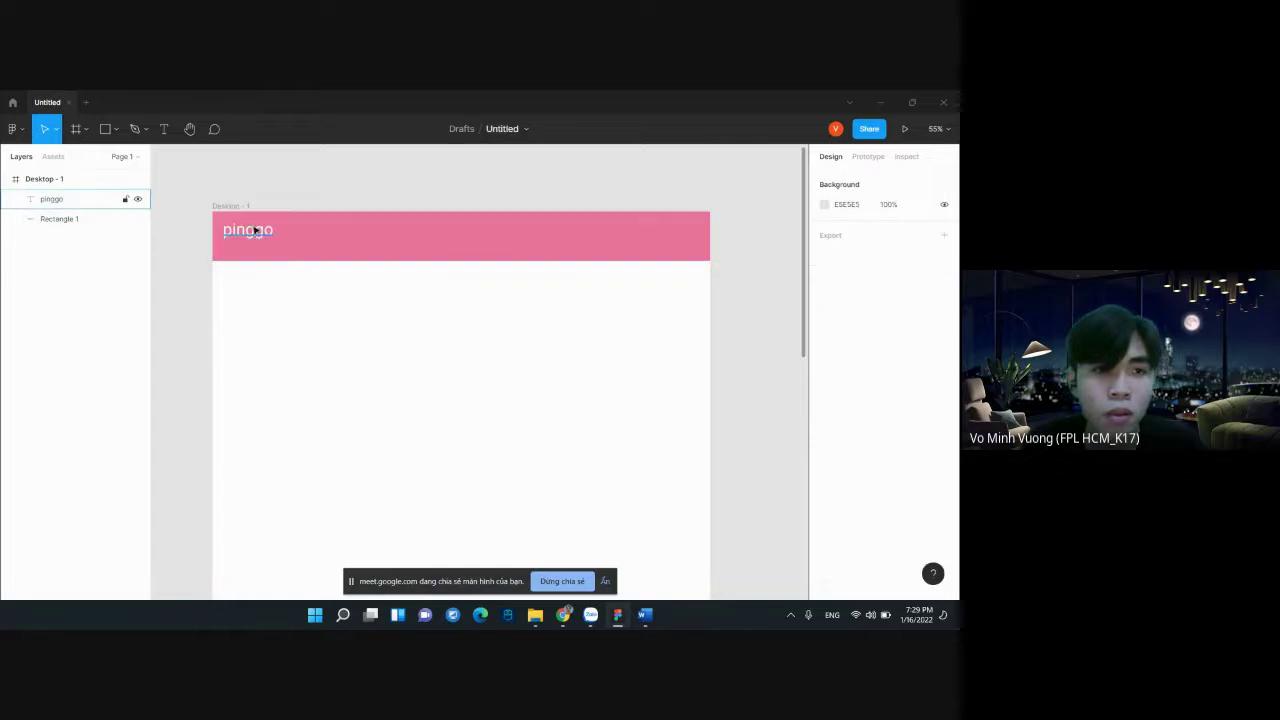
{"action": "left_click", "coordinate": [254, 232]}
{"action": "double_click", "coordinate": [254, 232]}
{"action": "key", "text": "Escape"}
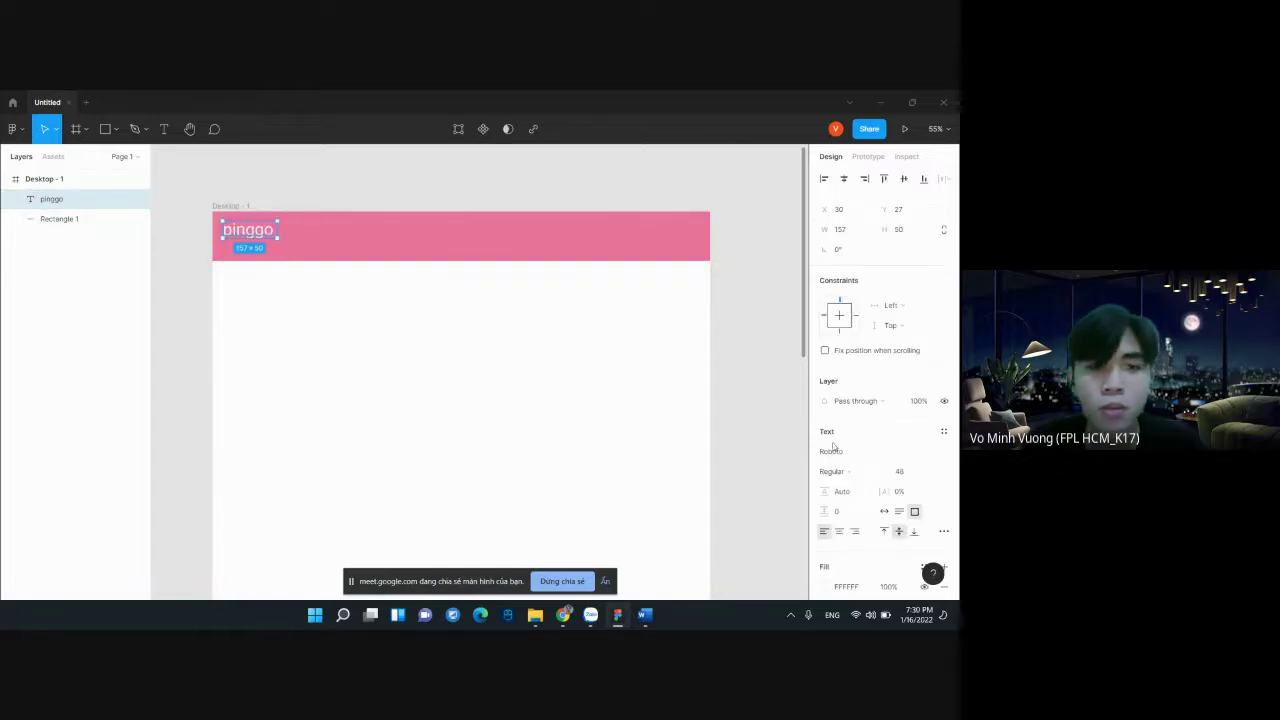
{"action": "left_click", "coordinate": [669, 491]}
{"action": "left_click", "coordinate": [517, 569]}
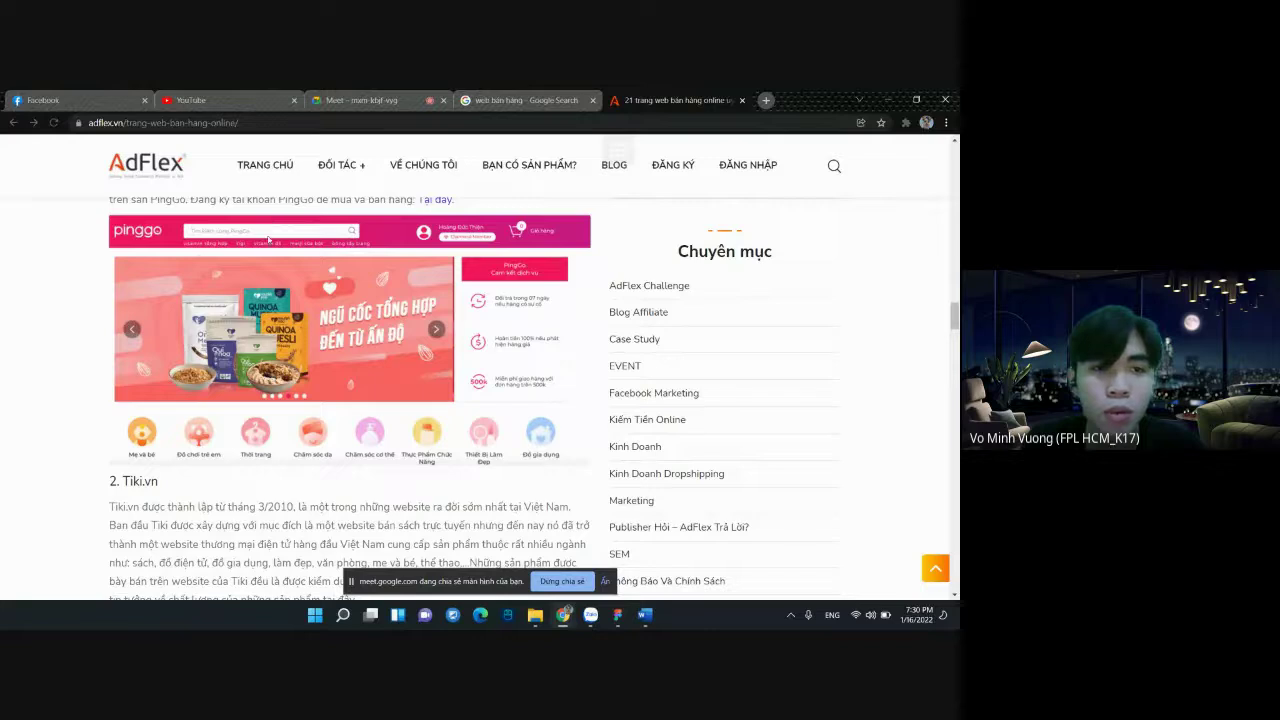
Draw a search bar beside the pinggo logo and fill it white (FFFFFF)
{"action": "mouse_move", "coordinate": [617, 614]}
{"action": "left_click", "coordinate": [605, 540]}
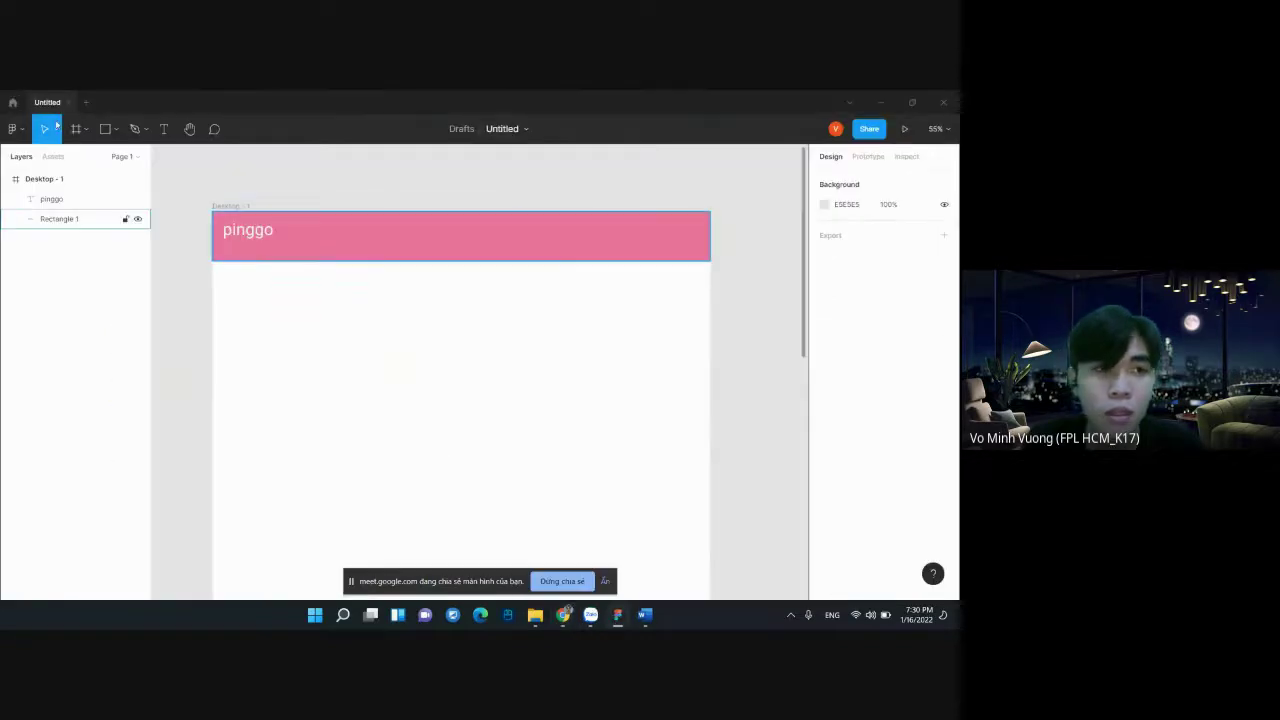
{"action": "left_click", "coordinate": [116, 130]}
{"action": "left_click", "coordinate": [99, 161]}
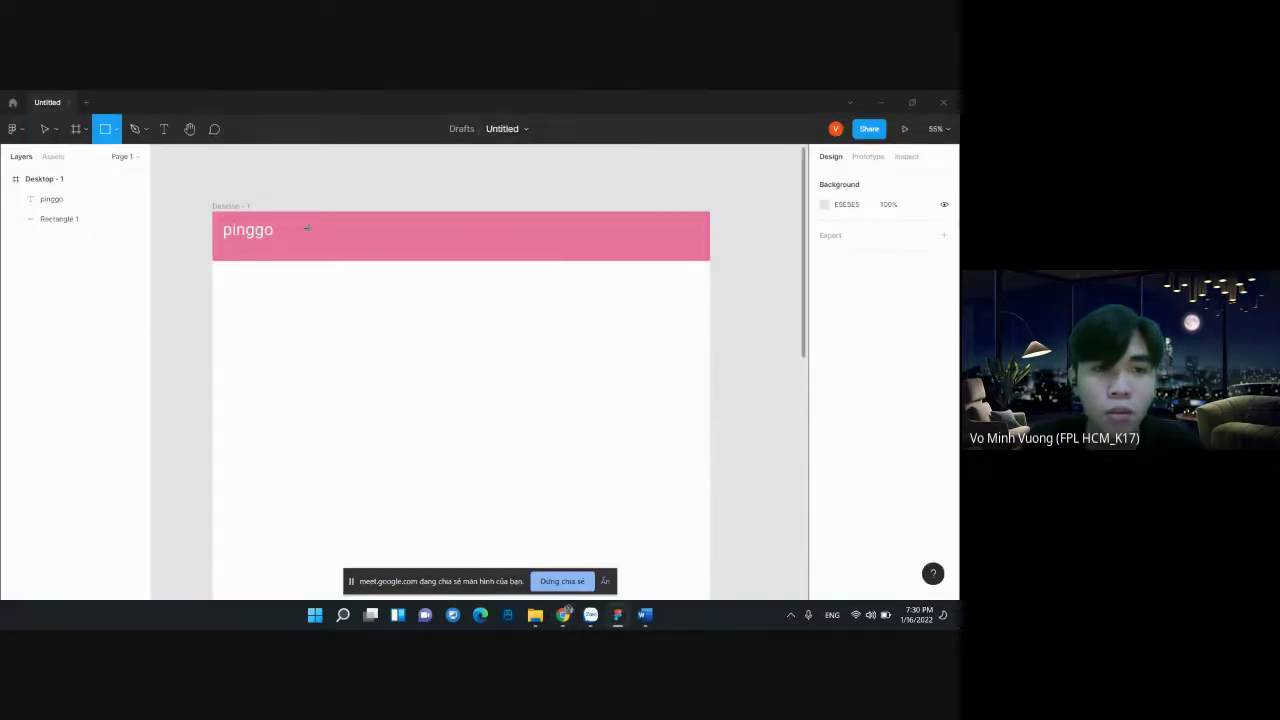
{"action": "left_click_drag", "start_coordinate": [306, 222], "coordinate": [504, 238]}
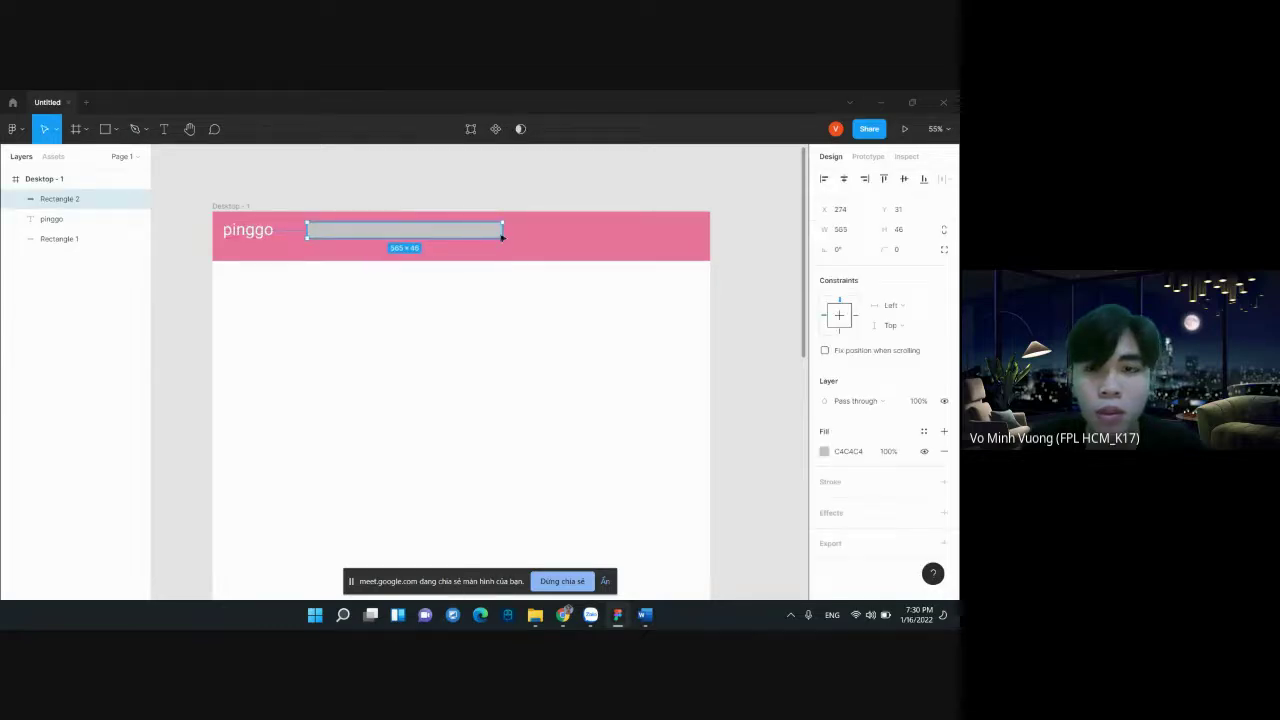
{"action": "left_click", "coordinate": [826, 452]}
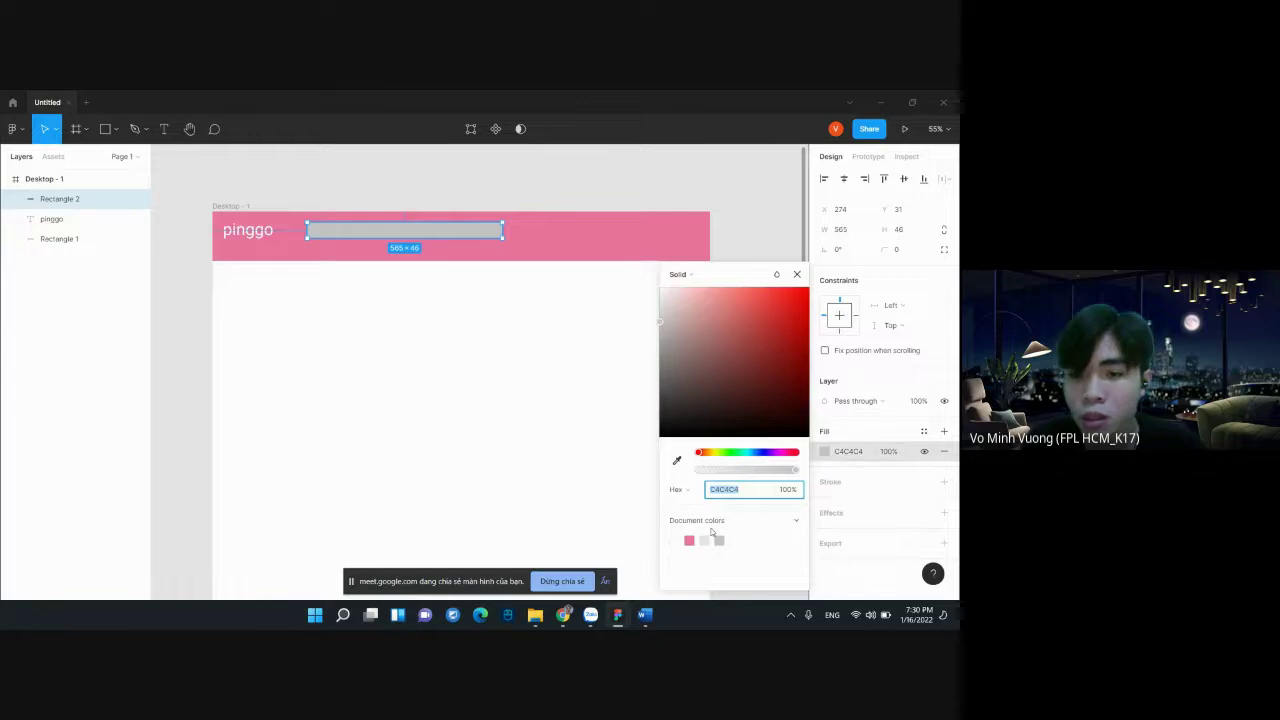
{"action": "type", "text": "fff"}
{"action": "key", "text": "Return"}
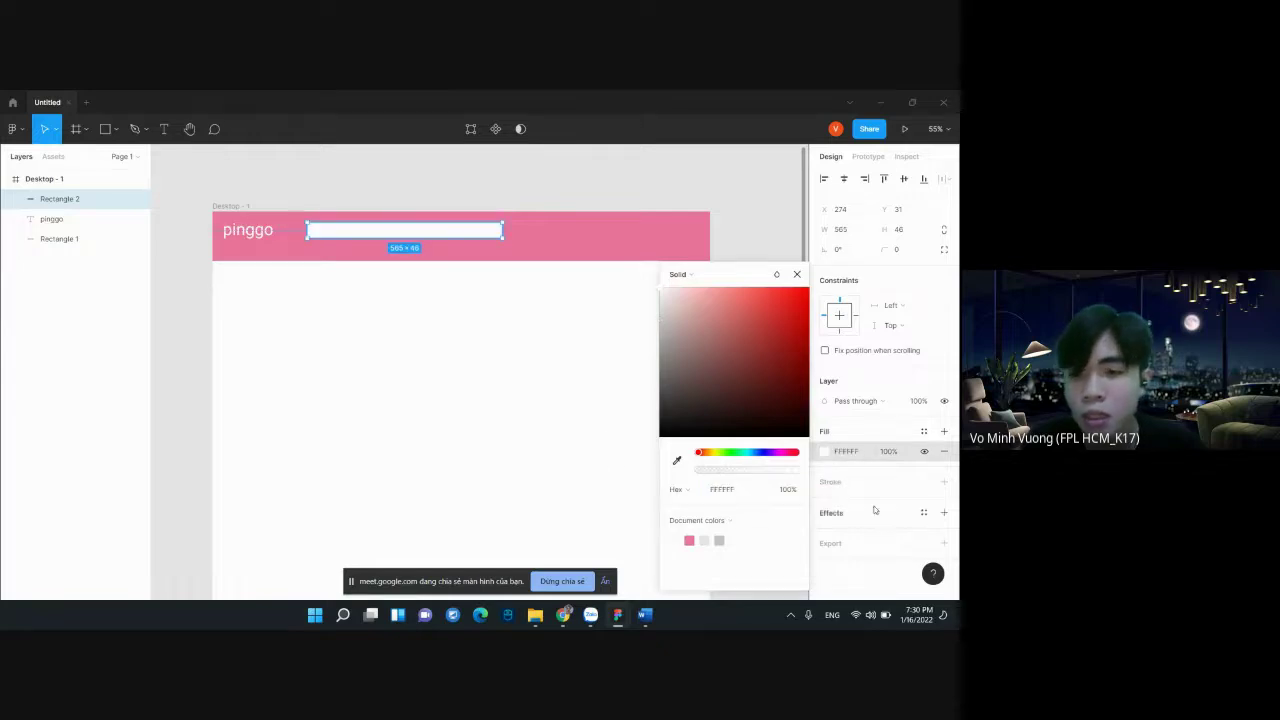
{"action": "left_click", "coordinate": [850, 488]}
Give the white bar a 0.5 black border and compare with the PingGo reference
{"action": "left_click", "coordinate": [841, 495]}
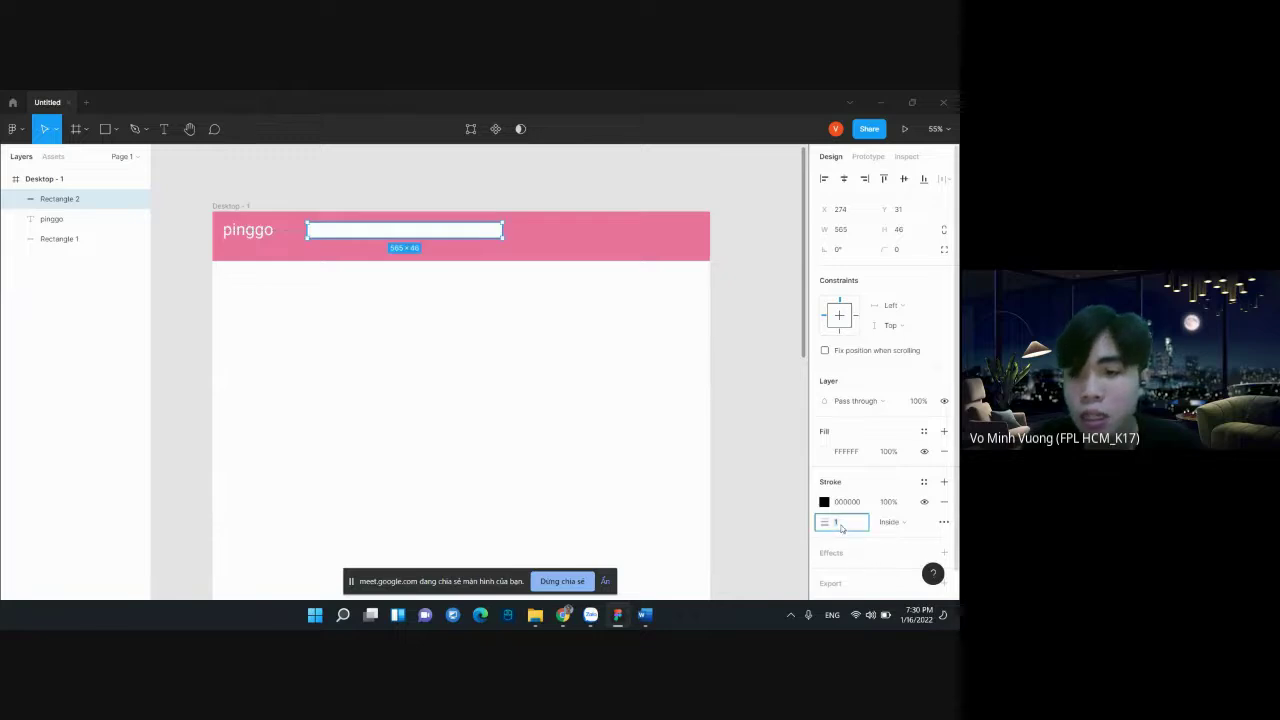
{"action": "type", "text": "0.5"}
{"action": "key", "text": "Return"}
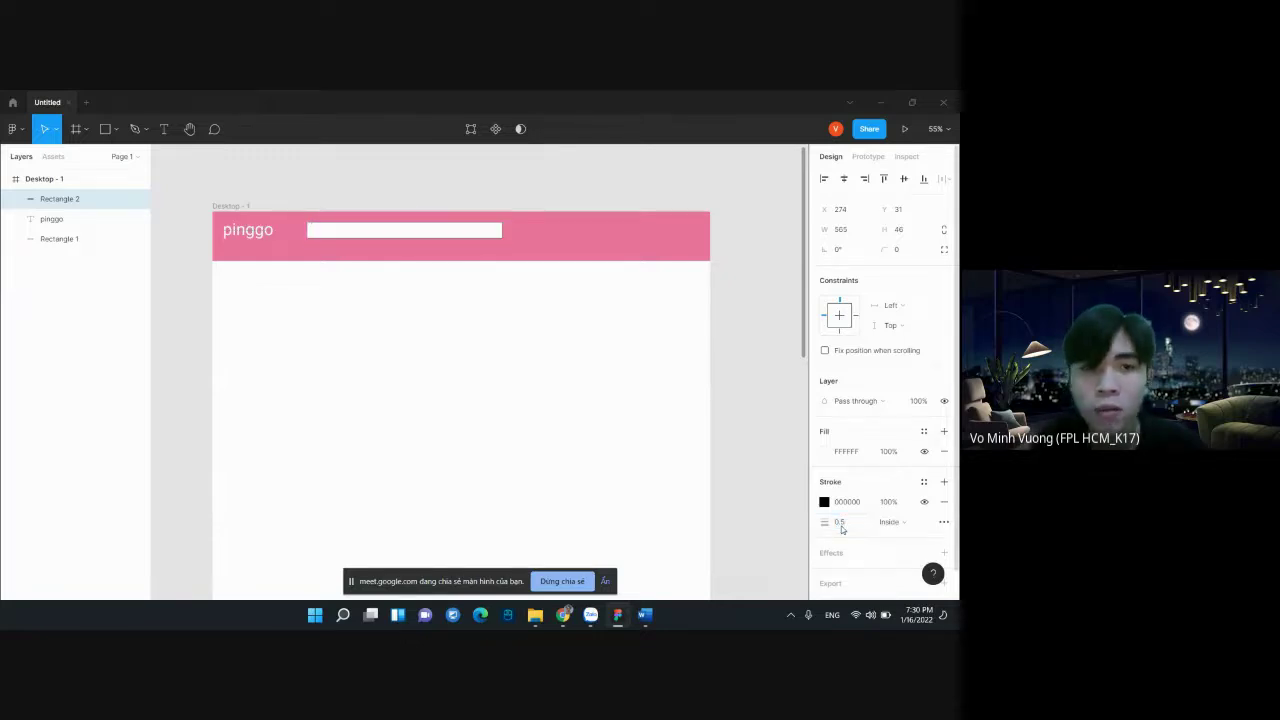
{"action": "left_click", "coordinate": [529, 366]}
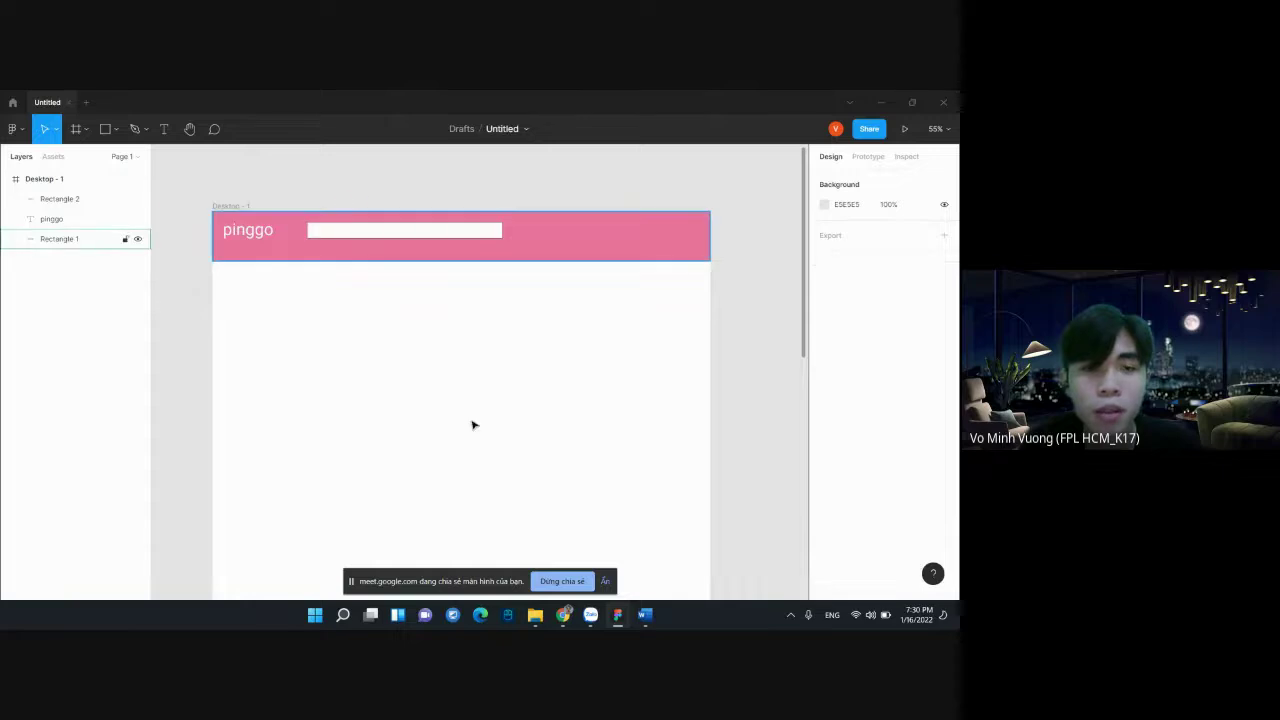
{"action": "left_click", "coordinate": [484, 232]}
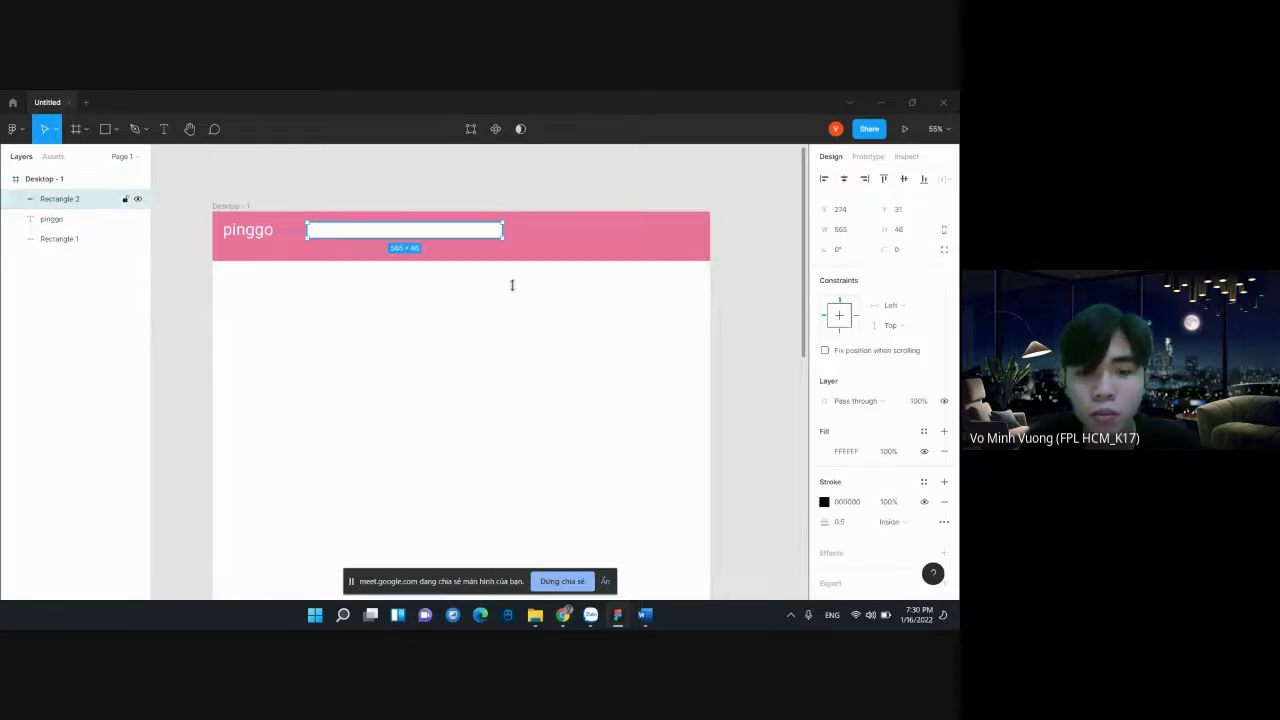
{"action": "left_click", "coordinate": [561, 617]}
{"action": "mouse_move", "coordinate": [617, 615]}
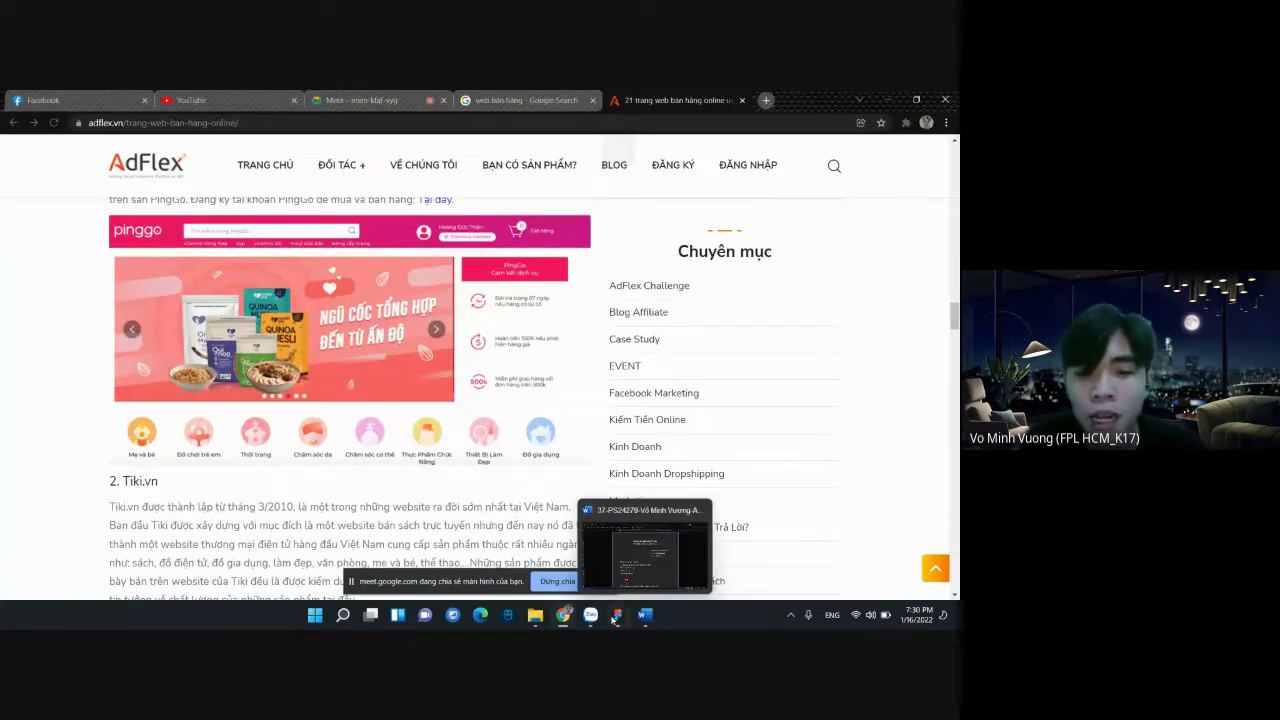
{"action": "left_click", "coordinate": [615, 617]}
Round the search bar's corners to a radius of 5
{"action": "left_click", "coordinate": [900, 253]}
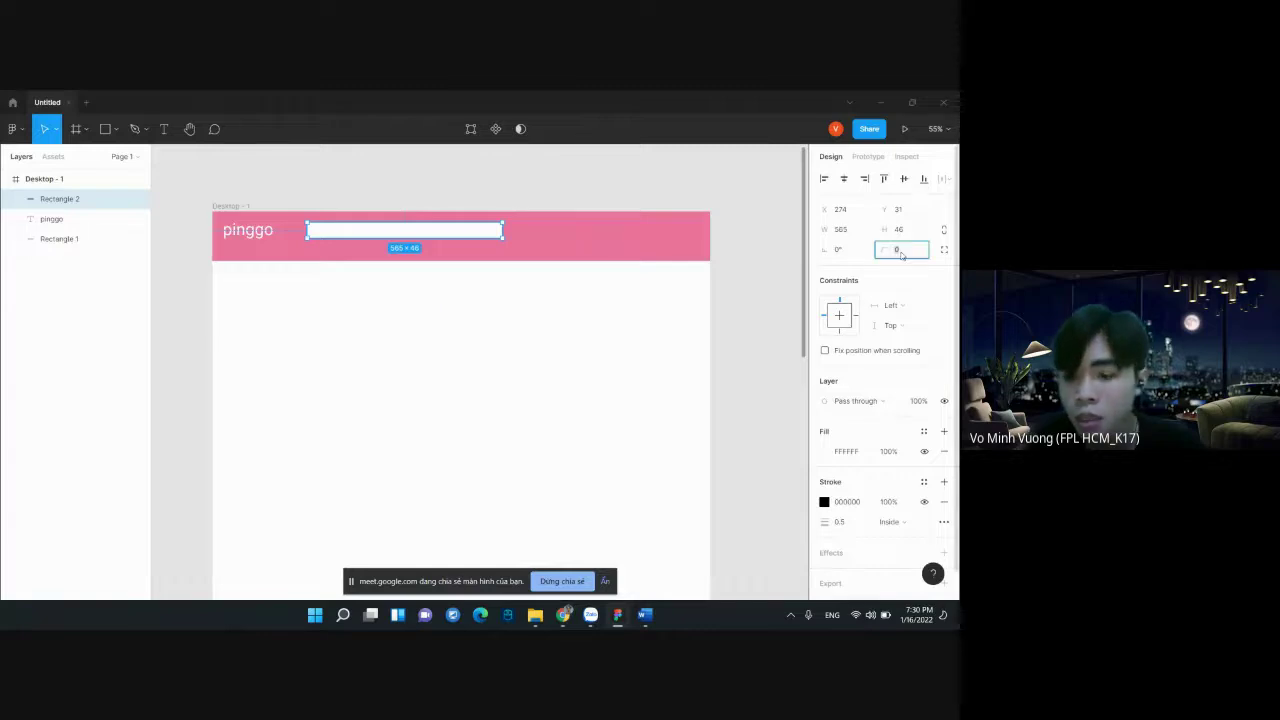
{"action": "type", "text": "5"}
{"action": "key", "text": "Return"}
{"action": "left_click", "coordinate": [468, 345]}
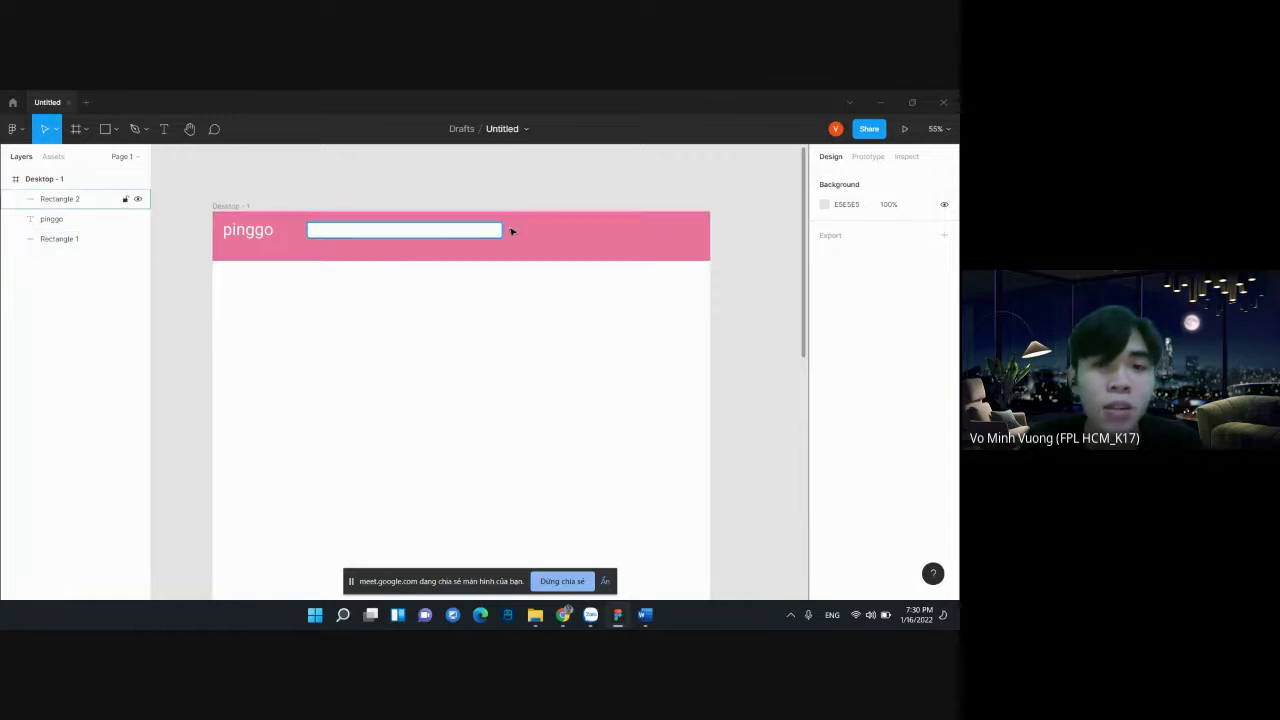
{"action": "left_click", "coordinate": [116, 129]}
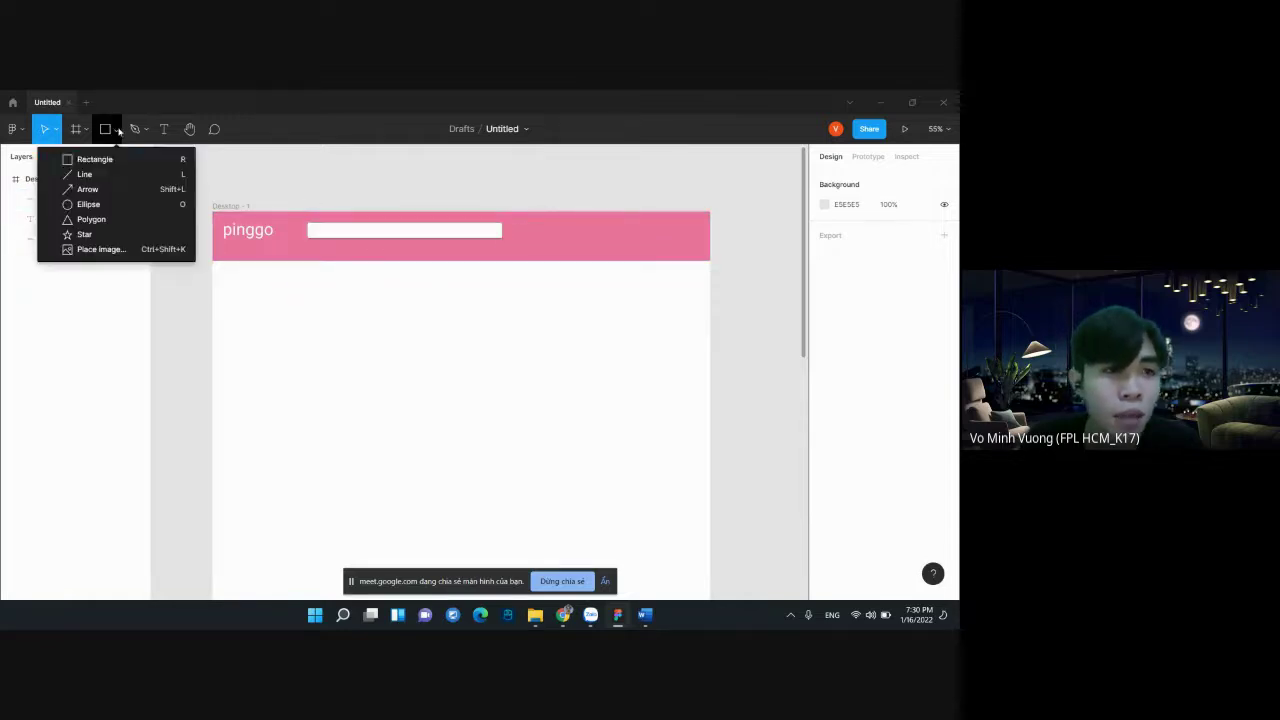
{"action": "left_click", "coordinate": [88, 204]}
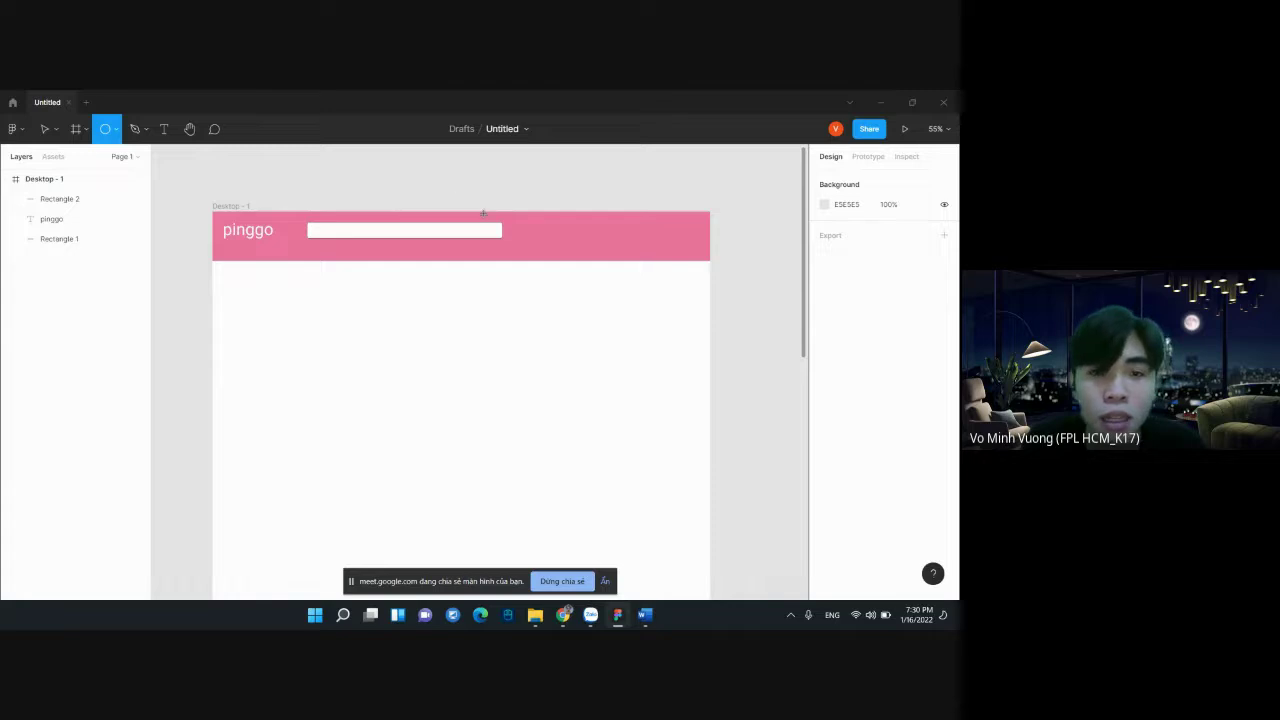
Draw a small 18×17 circle at the bar's right end and a short diagonal handle line below it
{"action": "scroll", "coordinate": [499, 225], "scroll_direction": "up", "scroll_amount": 1}
{"action": "scroll", "coordinate": [499, 225], "scroll_direction": "up", "scroll_amount": 5}
{"action": "scroll", "coordinate": [499, 225], "scroll_direction": "up", "scroll_amount": 3}
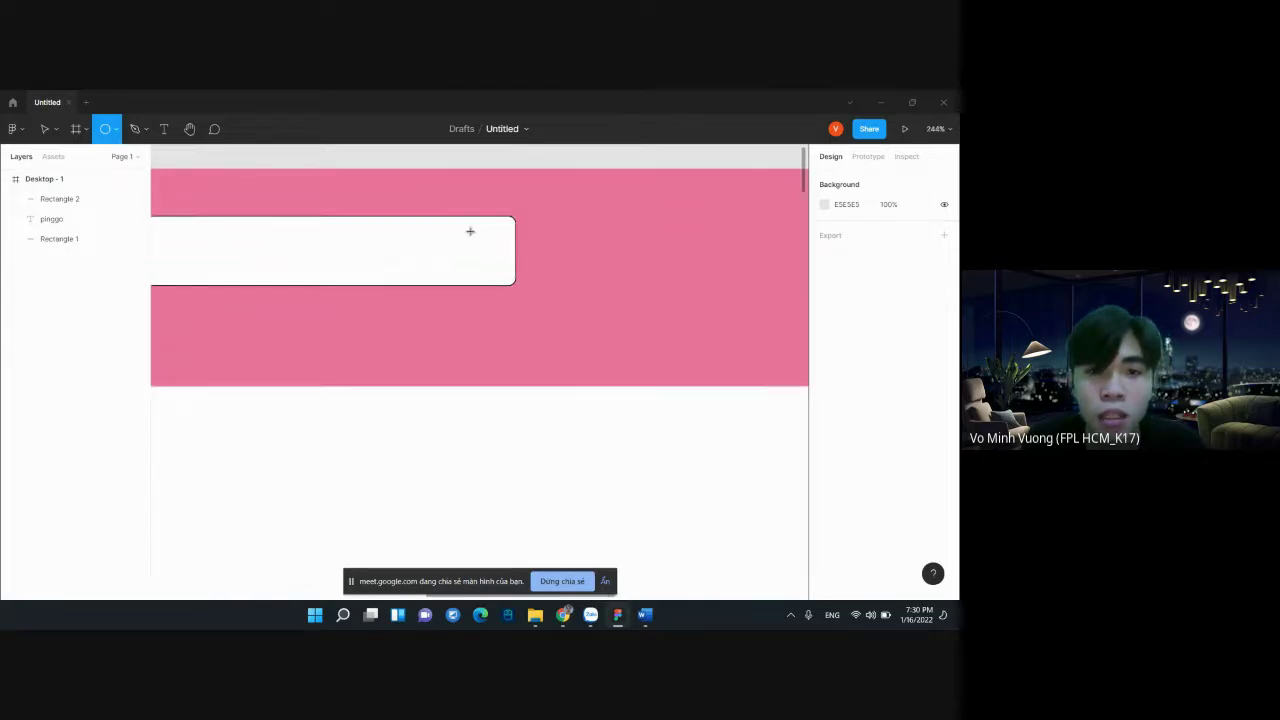
{"action": "mouse_move", "coordinate": [470, 231]}
{"action": "left_mouse_down"}
{"action": "mouse_move", "coordinate": [490, 255]}
{"action": "mouse_move", "coordinate": [478, 249]}
{"action": "left_mouse_up"}
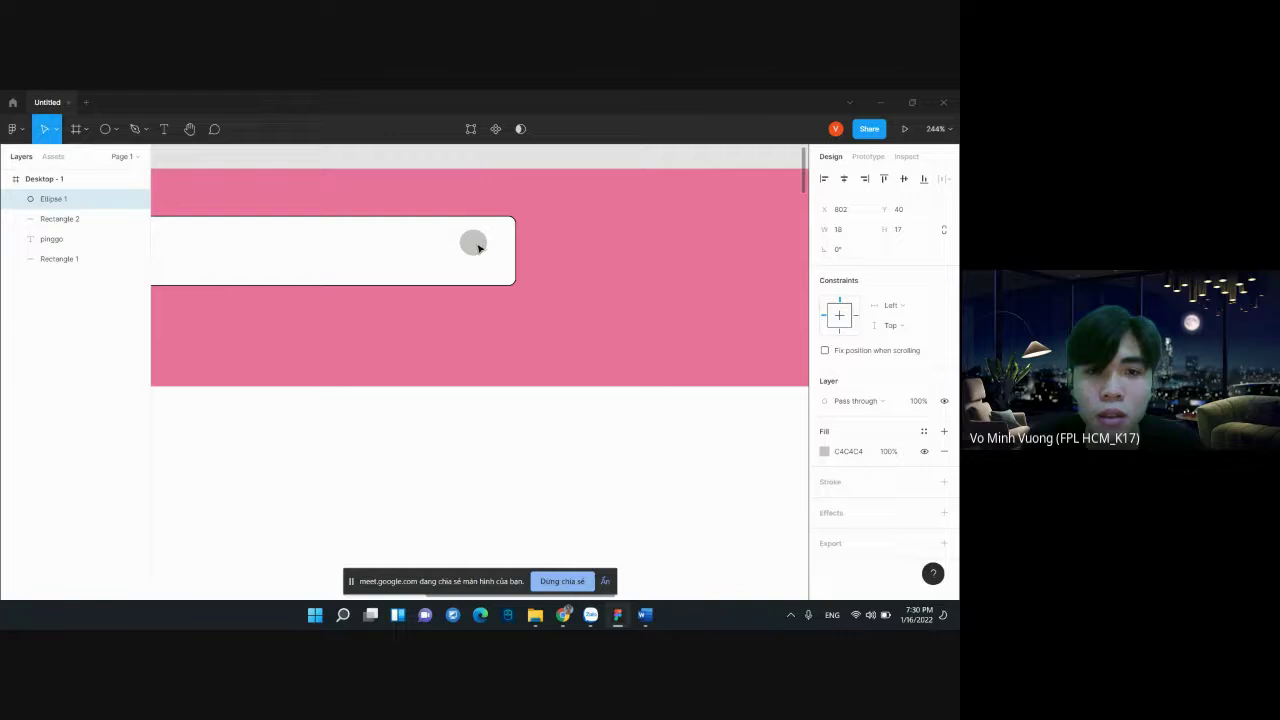
{"action": "left_click", "coordinate": [116, 129]}
{"action": "left_click", "coordinate": [105, 176]}
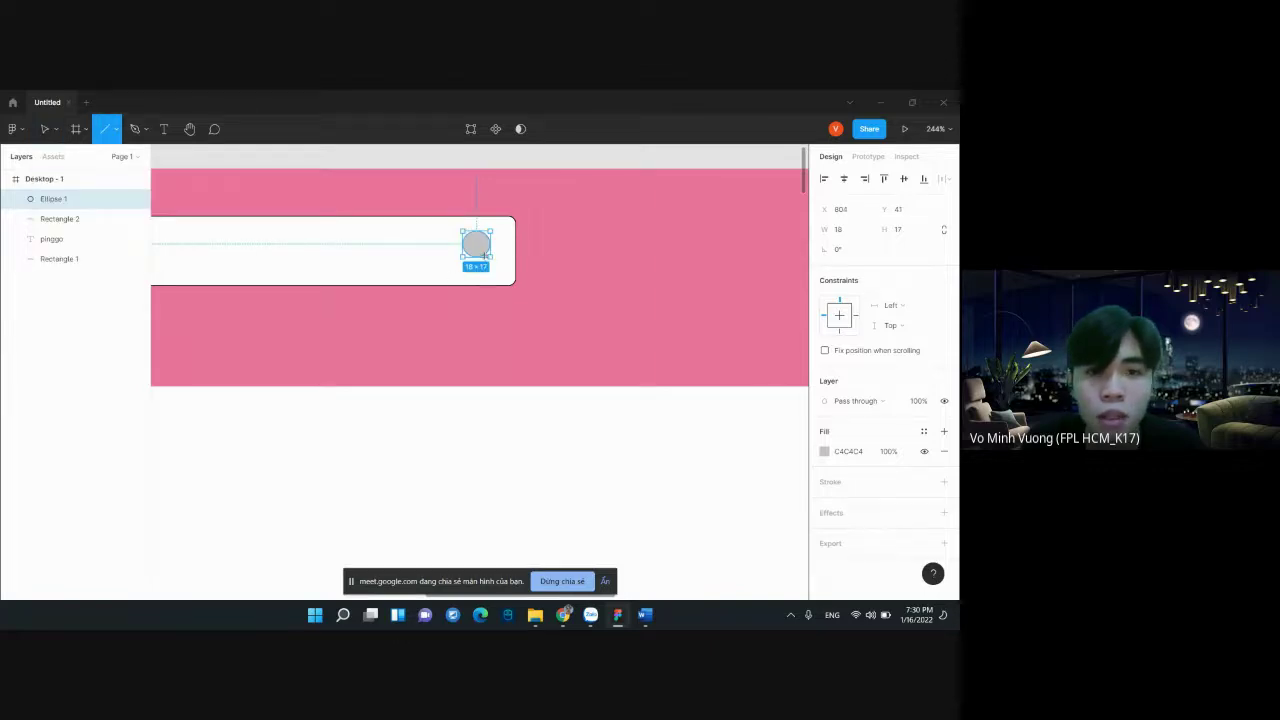
{"action": "left_click_drag", "start_coordinate": [484, 254], "coordinate": [491, 266]}
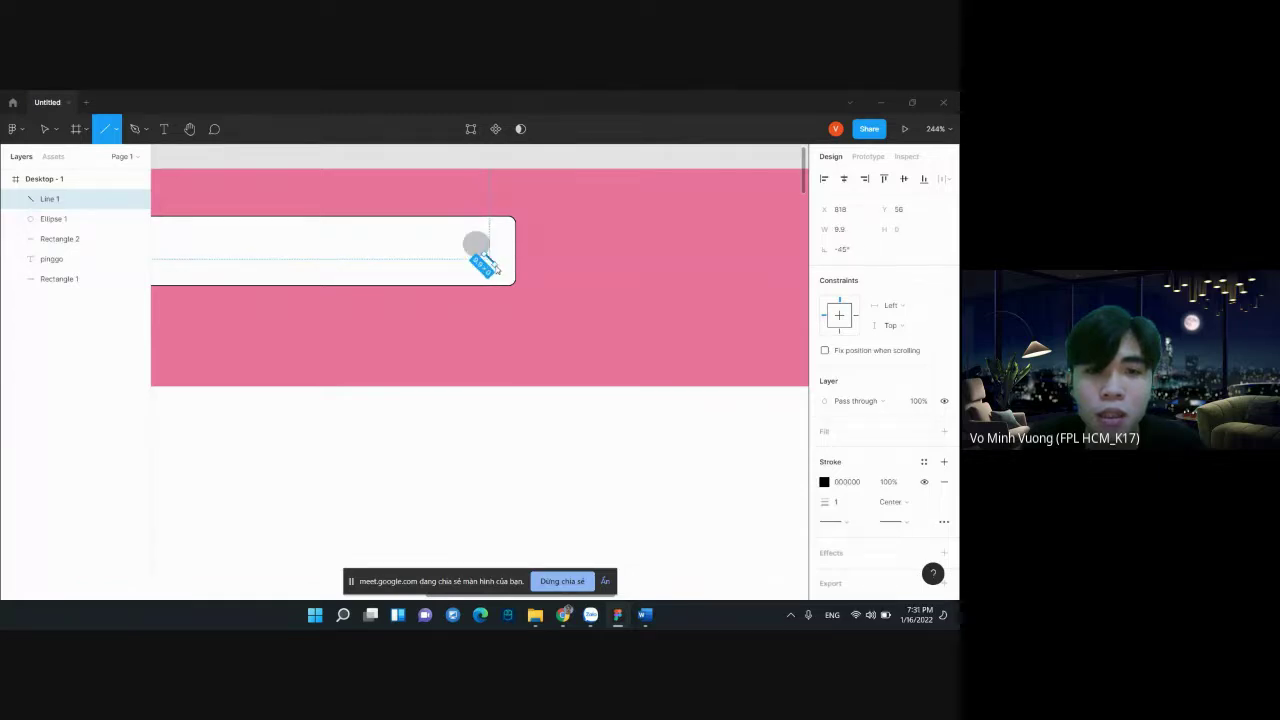
Nudge the −45° handle line so it touches the circle, then select the grey circle
{"action": "key", "text": "v"}
{"action": "left_click", "coordinate": [443, 266]}
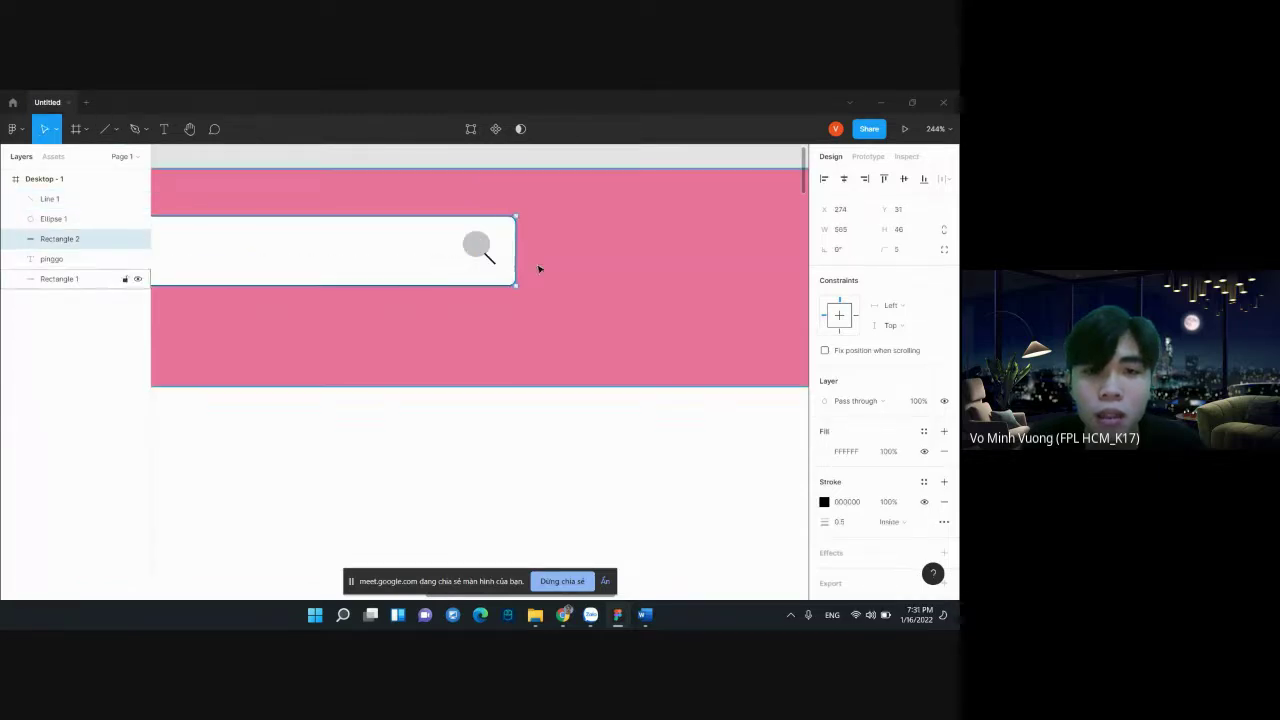
{"action": "scroll", "coordinate": [491, 258], "scroll_direction": "up", "scroll_amount": 2}
{"action": "scroll", "coordinate": [491, 258], "scroll_direction": "up", "scroll_amount": 5}
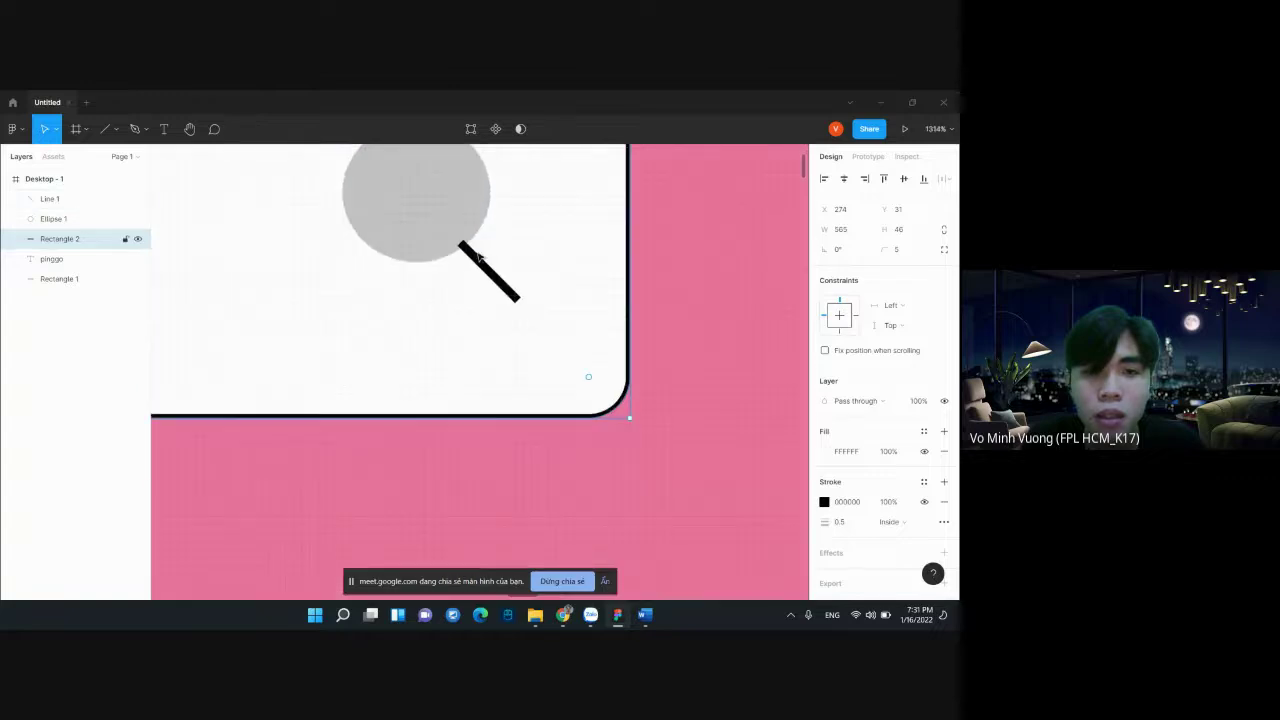
{"action": "left_click", "coordinate": [480, 260]}
{"action": "left_click_drag", "start_coordinate": [480, 260], "coordinate": [481, 262]}
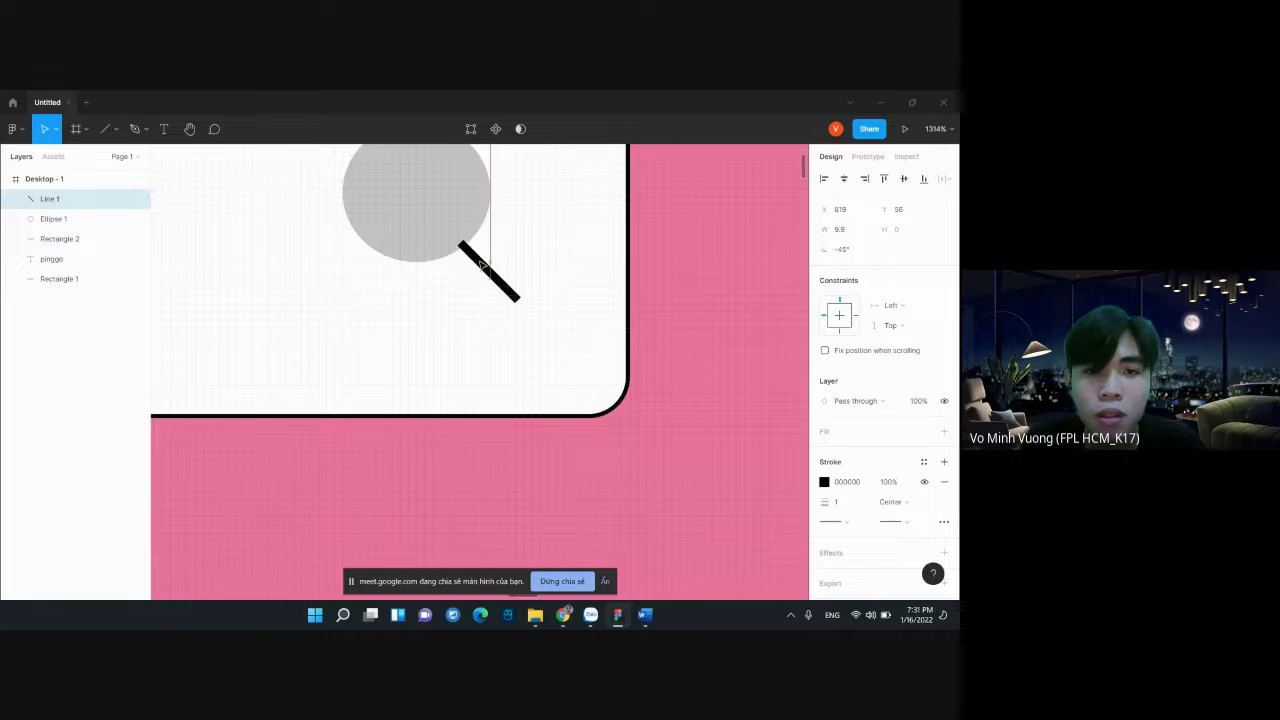
{"action": "left_click_drag", "start_coordinate": [481, 262], "coordinate": [488, 268]}
{"action": "scroll", "coordinate": [488, 272], "scroll_direction": "down", "scroll_amount": 2}
{"action": "scroll", "coordinate": [489, 278], "scroll_direction": "down", "scroll_amount": 2}
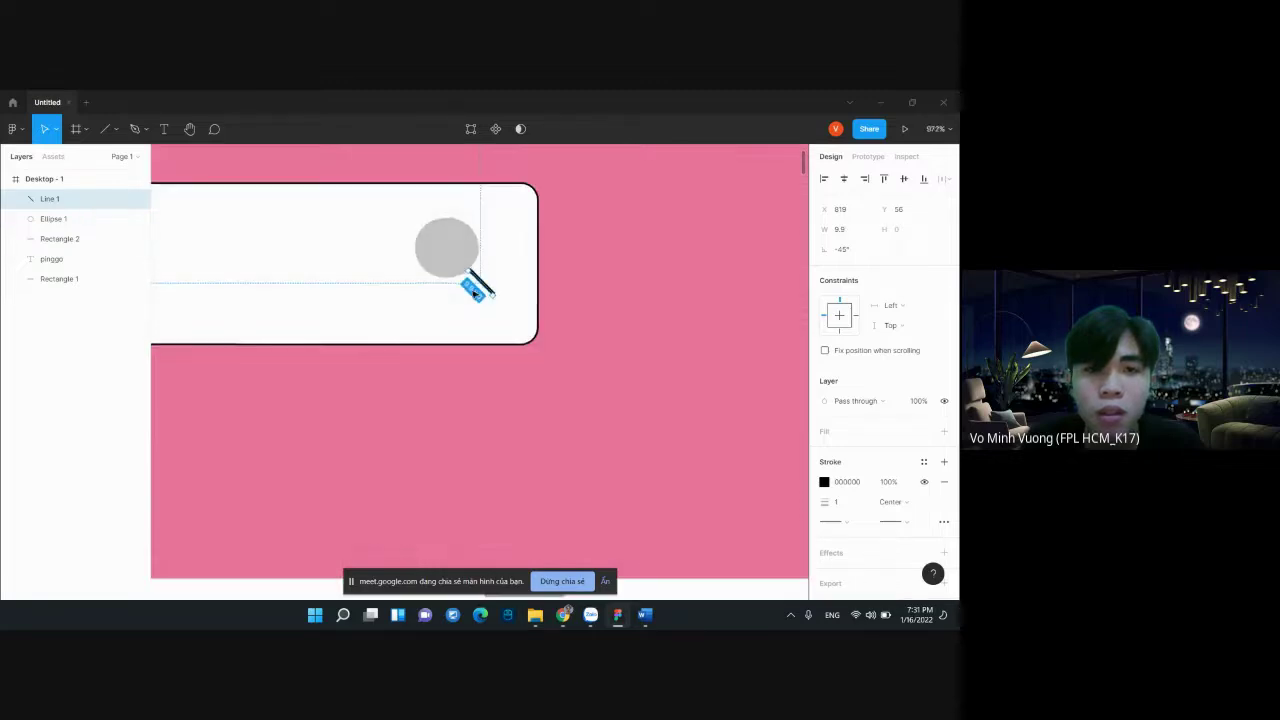
{"action": "scroll", "coordinate": [489, 284], "scroll_direction": "down", "scroll_amount": 2}
{"action": "scroll", "coordinate": [490, 289], "scroll_direction": "down", "scroll_amount": 1}
{"action": "scroll", "coordinate": [495, 285], "scroll_direction": "left", "scroll_amount": 2}
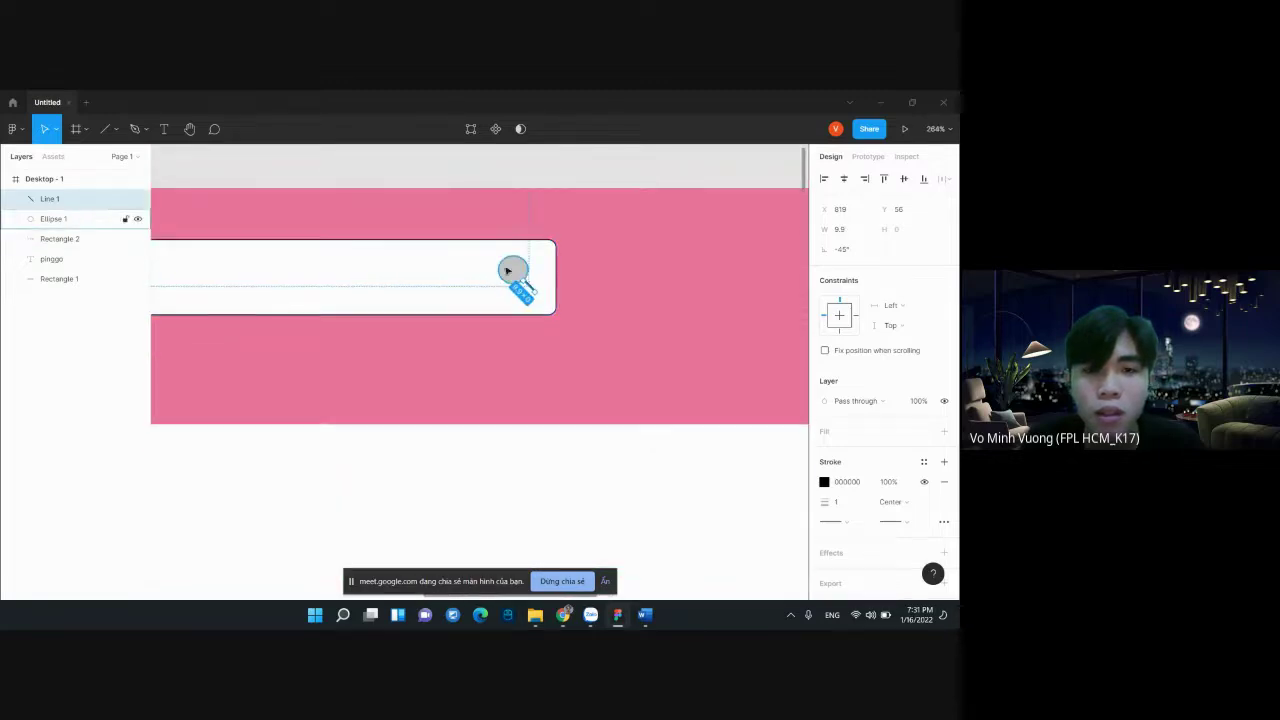
{"action": "left_click", "coordinate": [514, 272]}
{"action": "scroll", "coordinate": [549, 316], "scroll_direction": "down", "scroll_amount": 3}
{"action": "scroll", "coordinate": [549, 316], "scroll_direction": "down", "scroll_amount": 2}
{"action": "scroll", "coordinate": [555, 340], "scroll_direction": "down", "scroll_amount": 1}
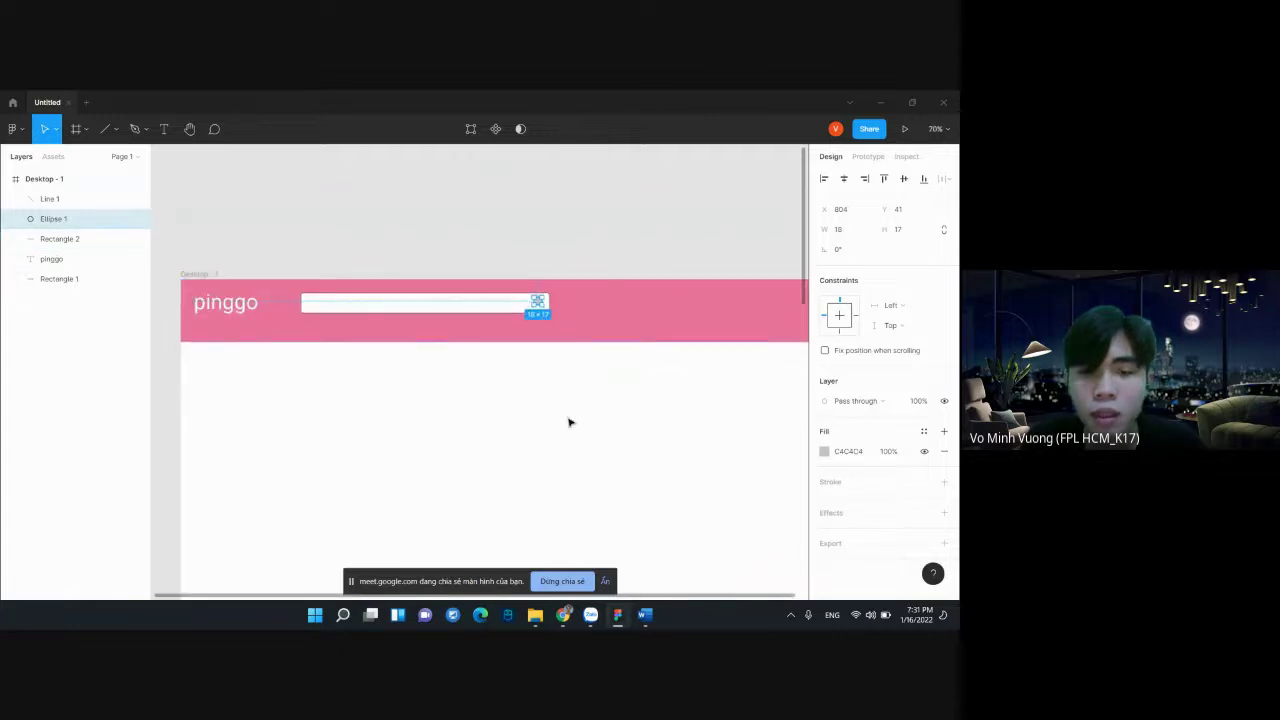
{"action": "left_click", "coordinate": [543, 589]}
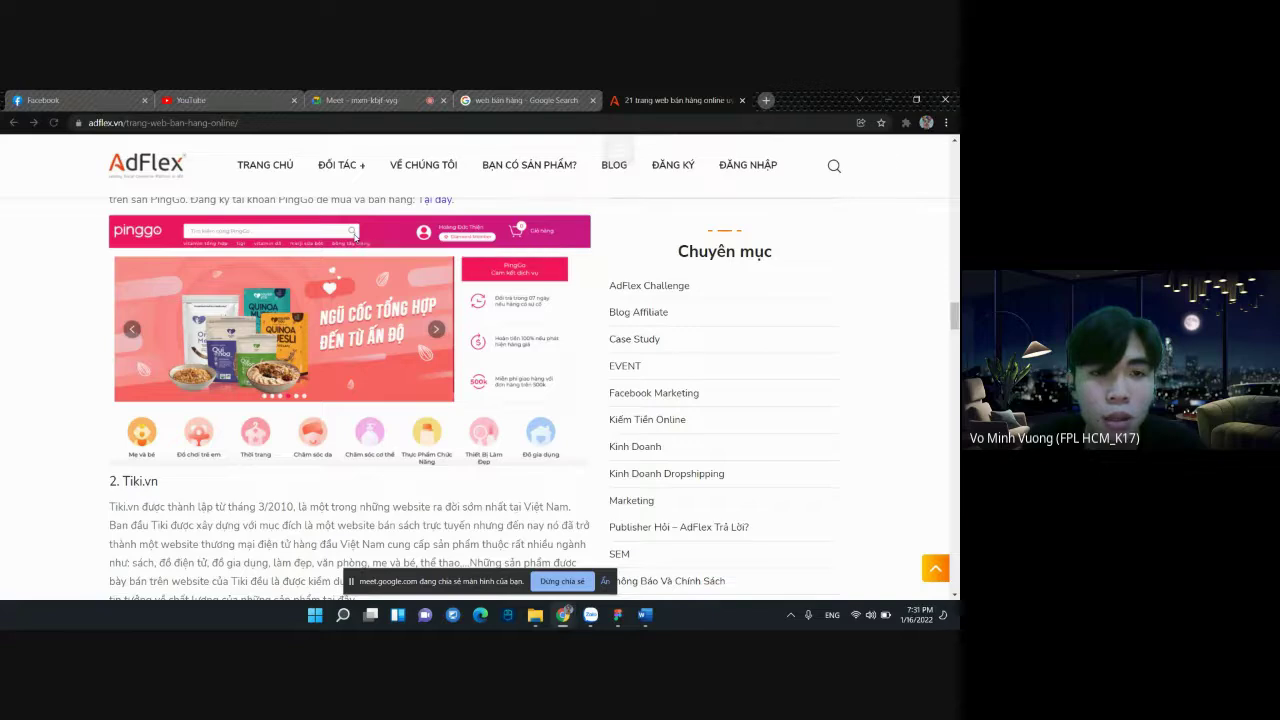
{"action": "scroll", "coordinate": [352, 234], "scroll_direction": "up", "scroll_amount": 2, "text": "ctrl"}
{"action": "scroll", "coordinate": [392, 281], "scroll_direction": "up", "scroll_amount": 3, "text": "ctrl"}
{"action": "scroll", "coordinate": [392, 278], "scroll_direction": "down", "scroll_amount": 5, "text": "ctrl"}
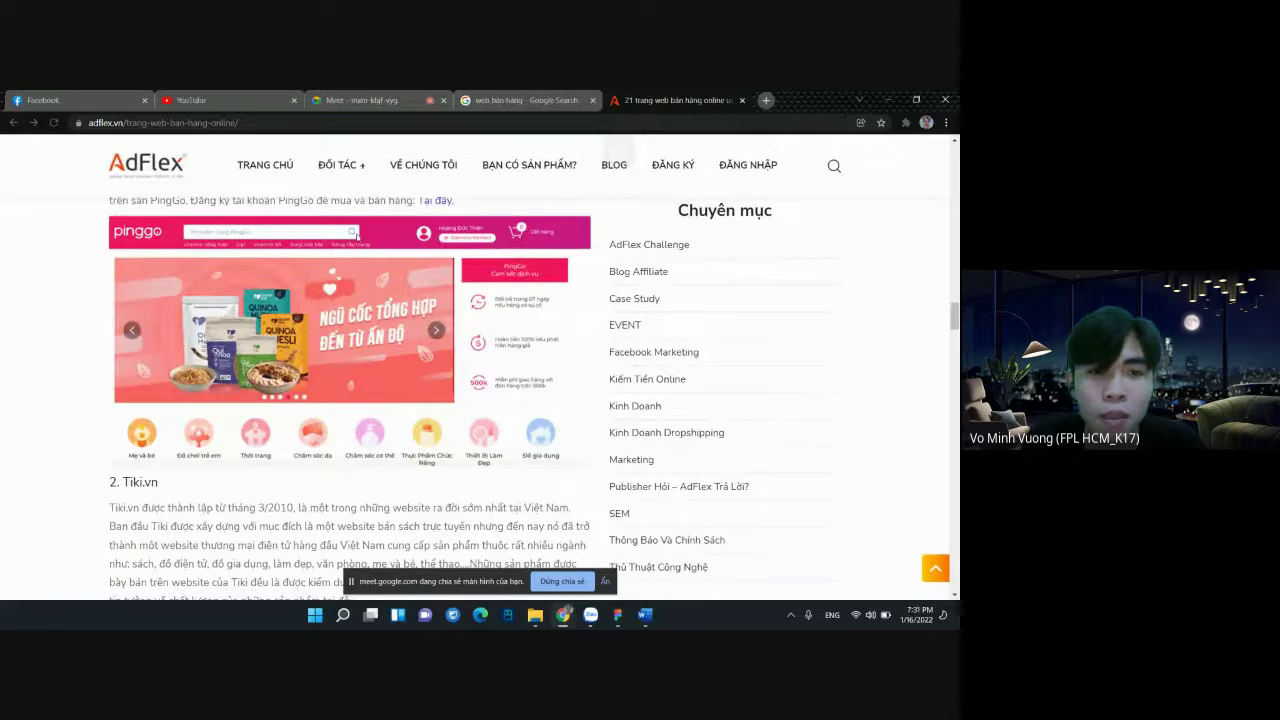
{"action": "left_click", "coordinate": [617, 614]}
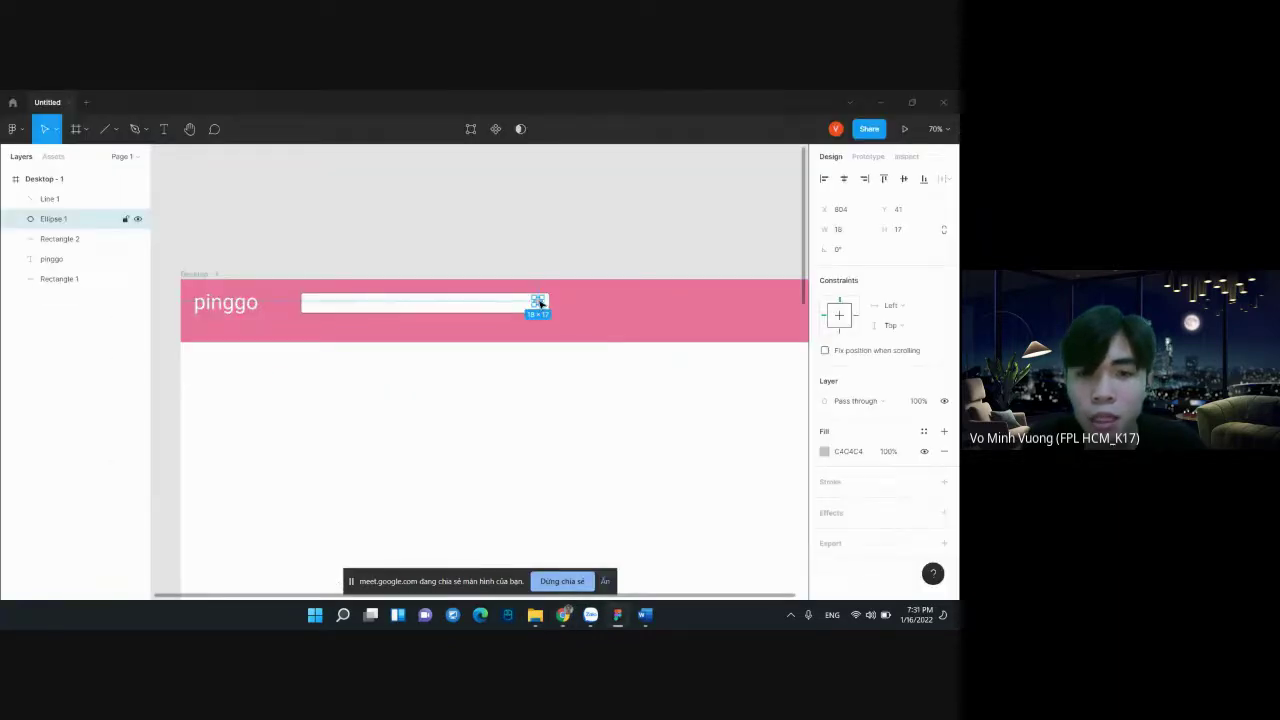
Give the magnifier circle a light grey border and a white FFFFFF fill
{"action": "left_click", "coordinate": [944, 481]}
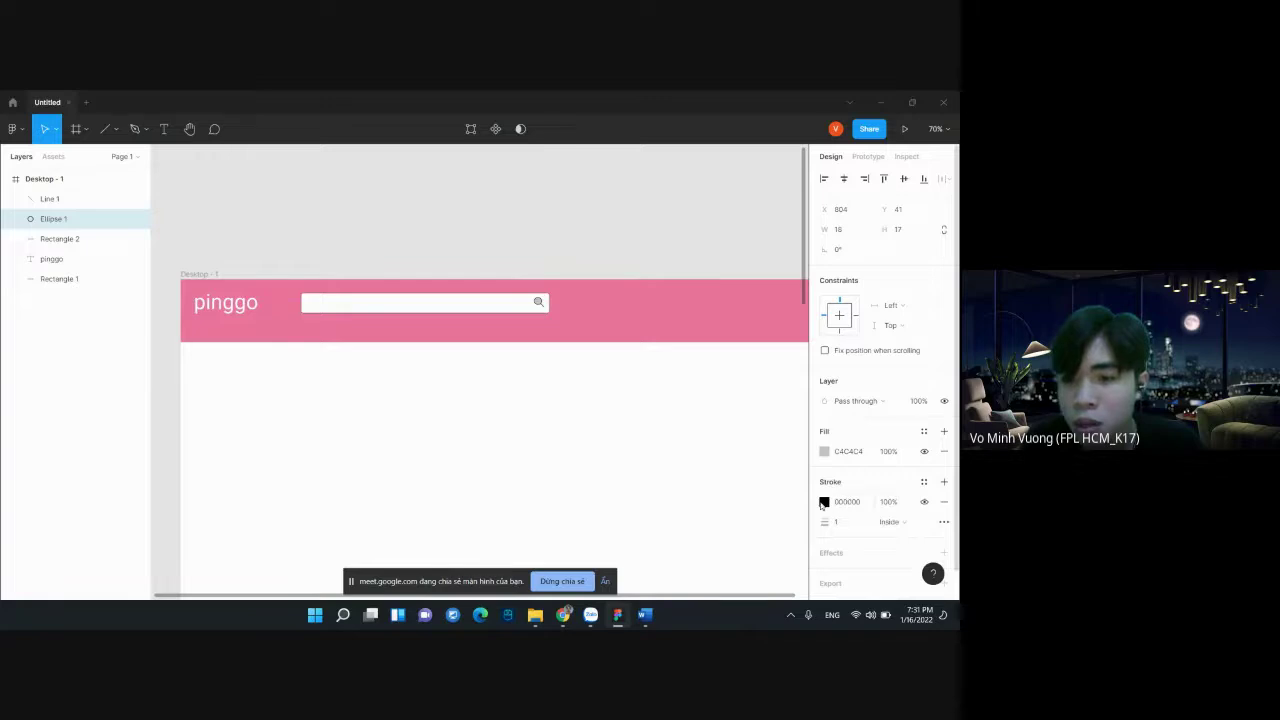
{"action": "left_click", "coordinate": [824, 501]}
{"action": "left_click", "coordinate": [662, 314]}
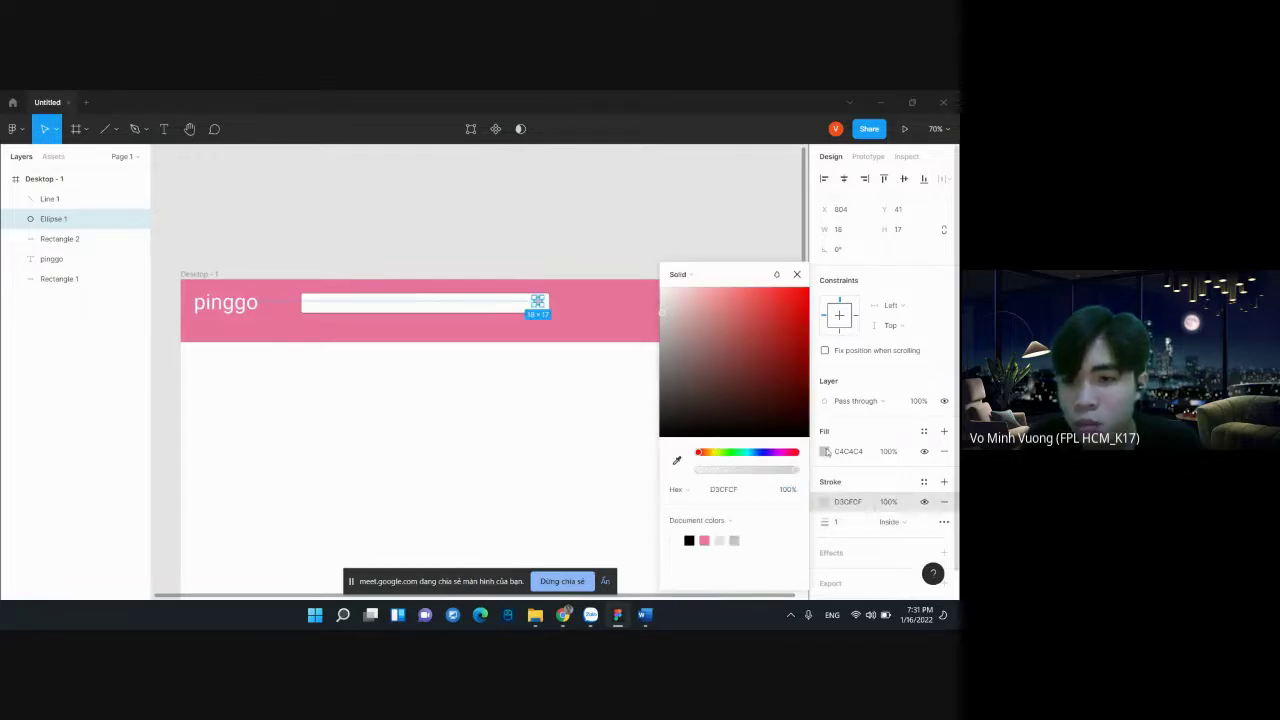
{"action": "left_click", "coordinate": [825, 451]}
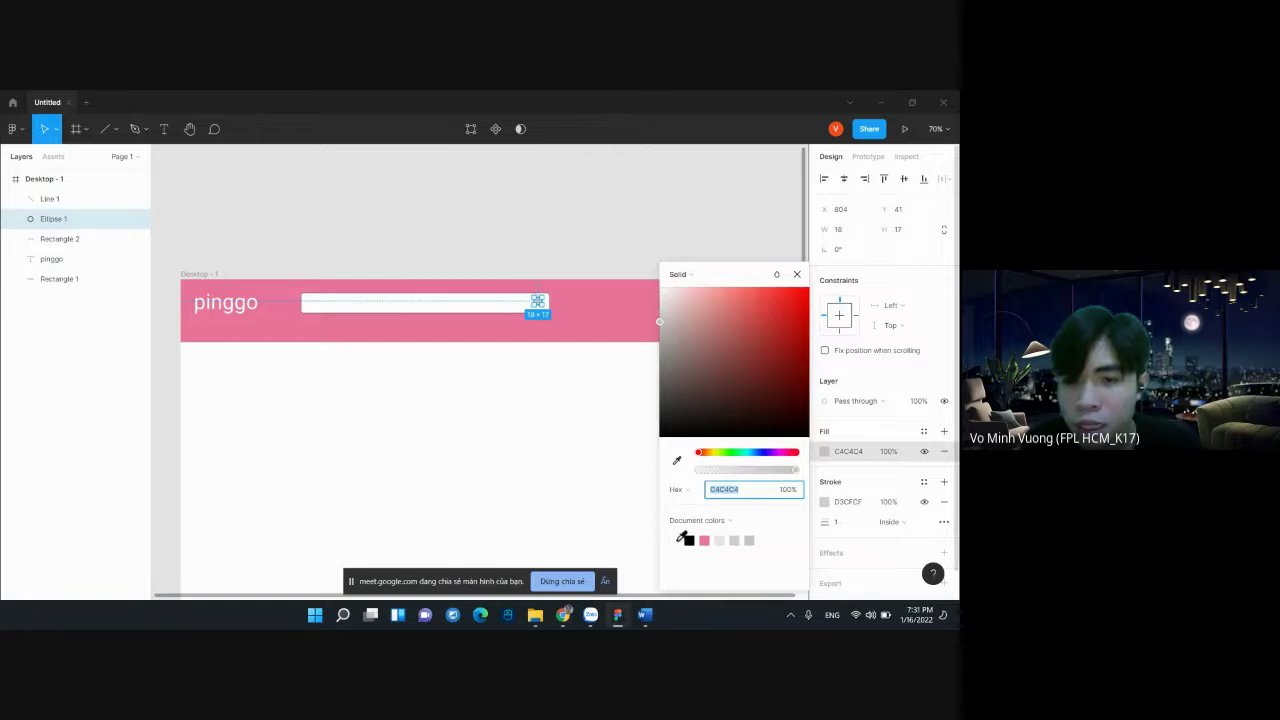
{"action": "type", "text": "FFFFFF"}
{"action": "key", "text": "Return"}
{"action": "left_click", "coordinate": [583, 451]}
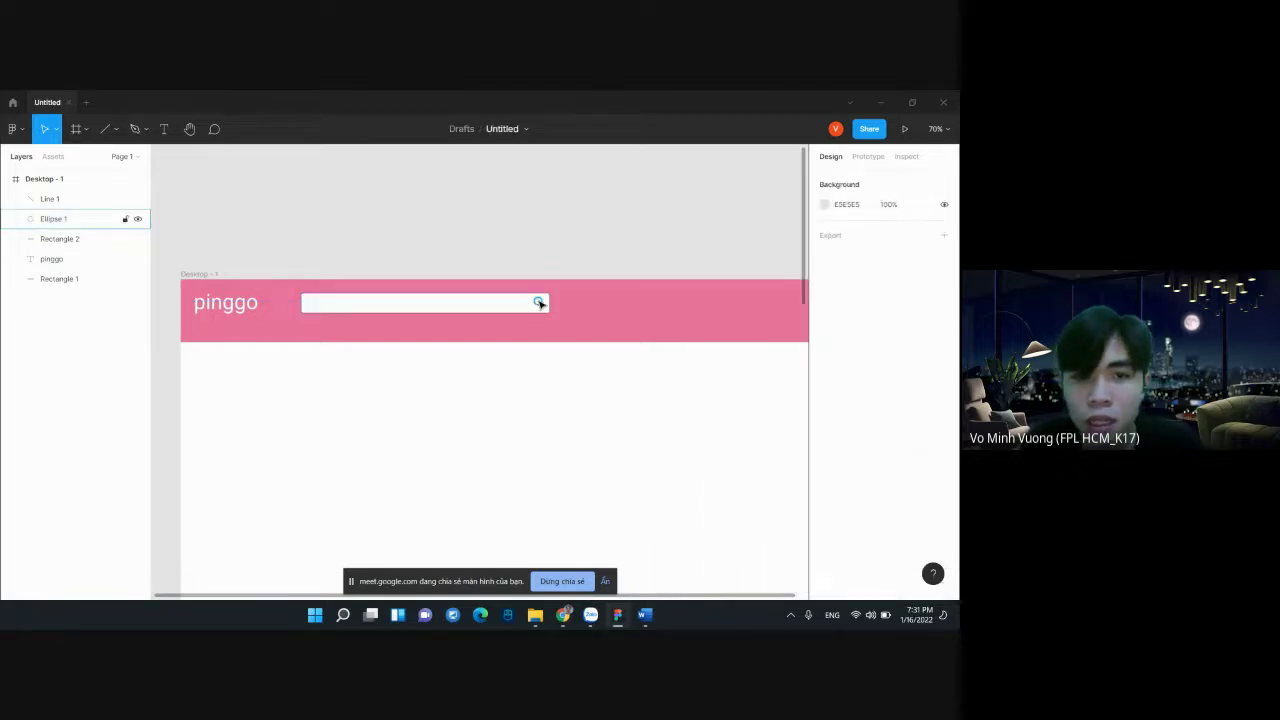
{"action": "left_click", "coordinate": [540, 301]}
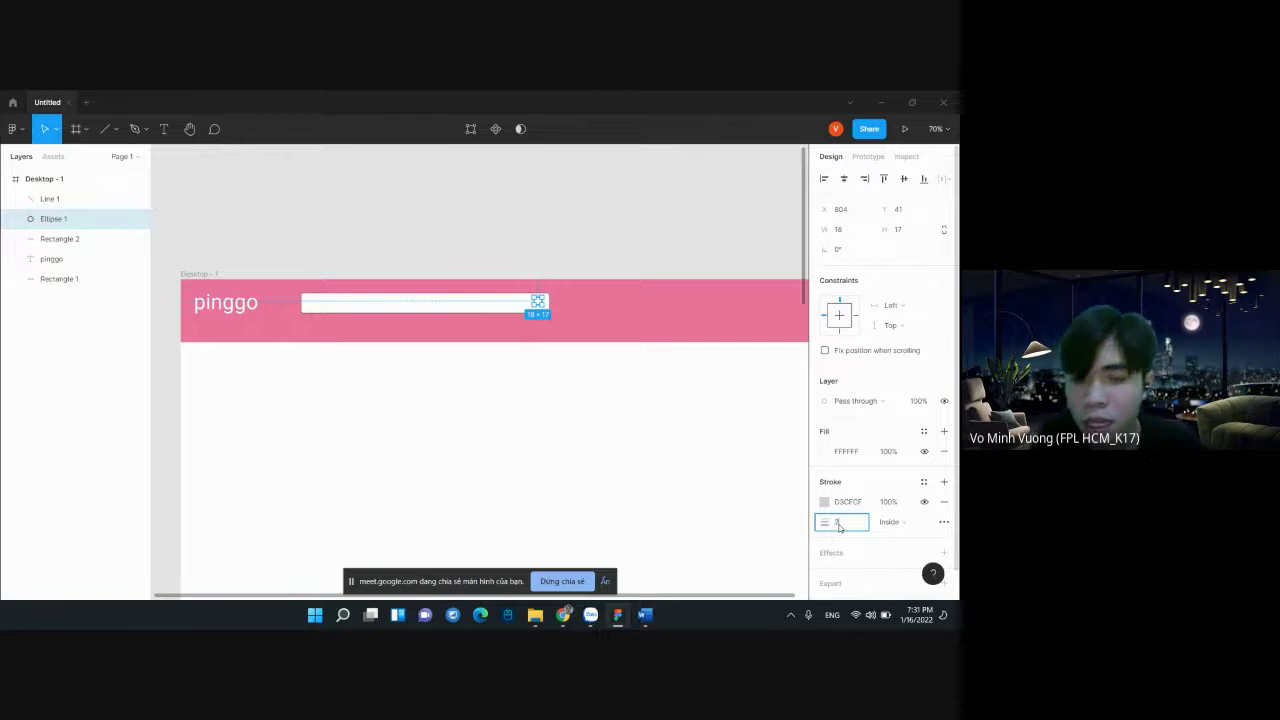
{"action": "left_click", "coordinate": [596, 390]}
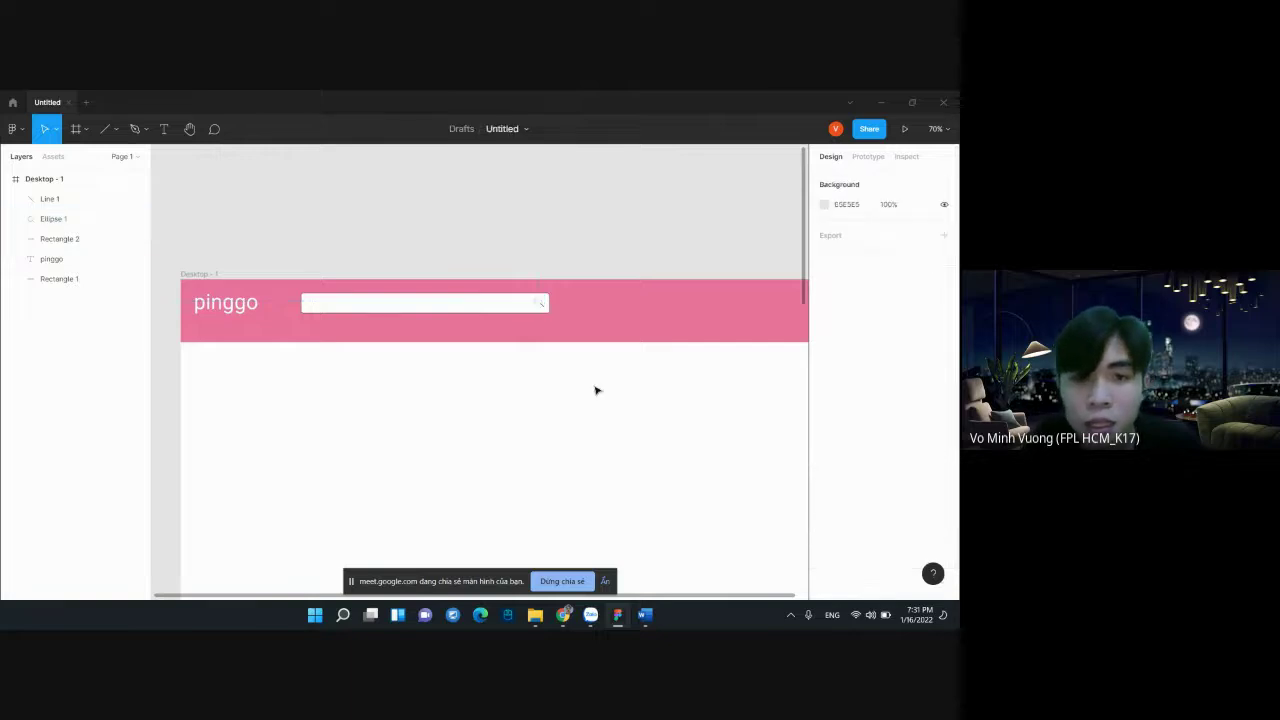
Recolour the magnifier handle line's stroke to light pinkish grey DFC7C7
{"action": "left_click", "coordinate": [544, 307]}
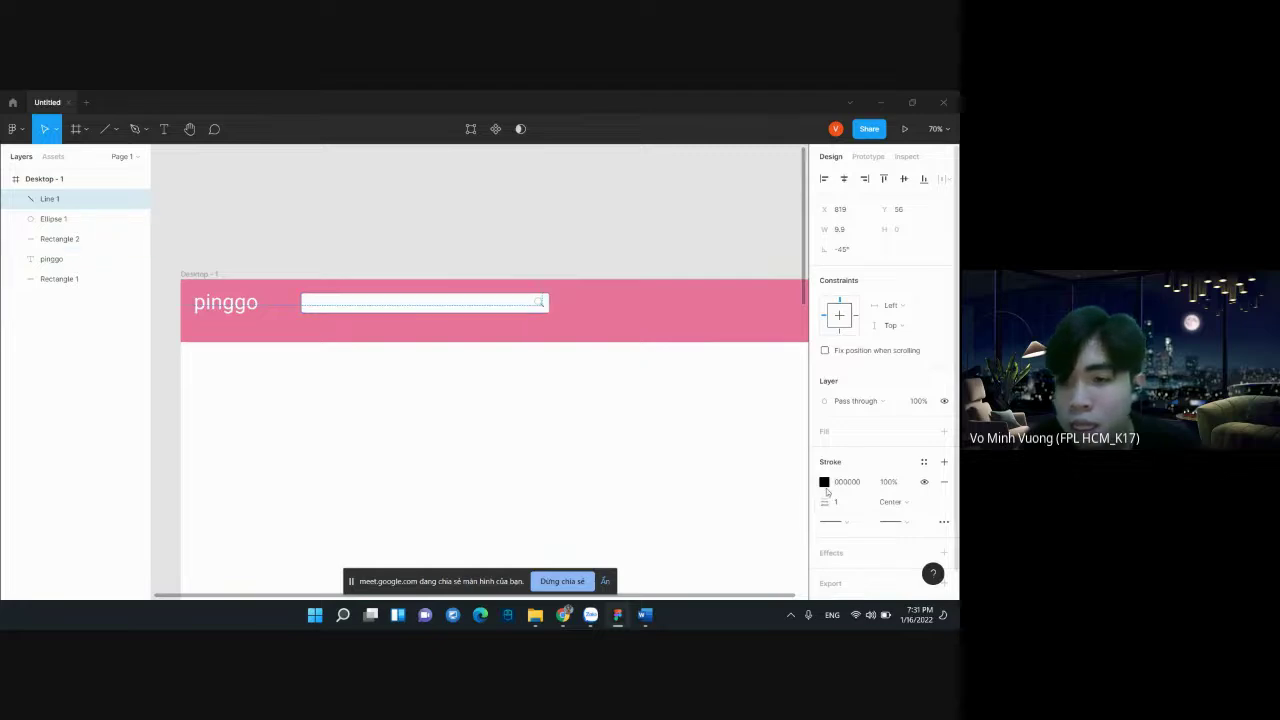
{"action": "left_click", "coordinate": [824, 482]}
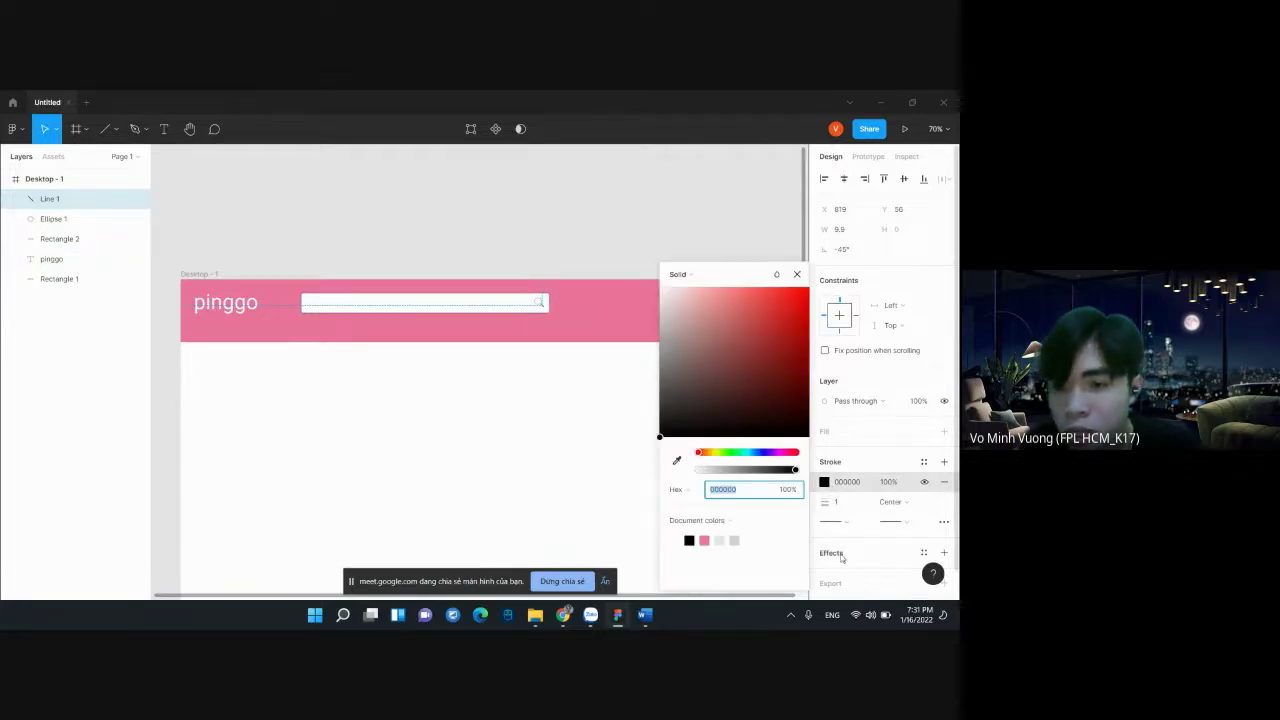
{"action": "scroll", "coordinate": [841, 559], "scroll_direction": "down", "scroll_amount": 2}
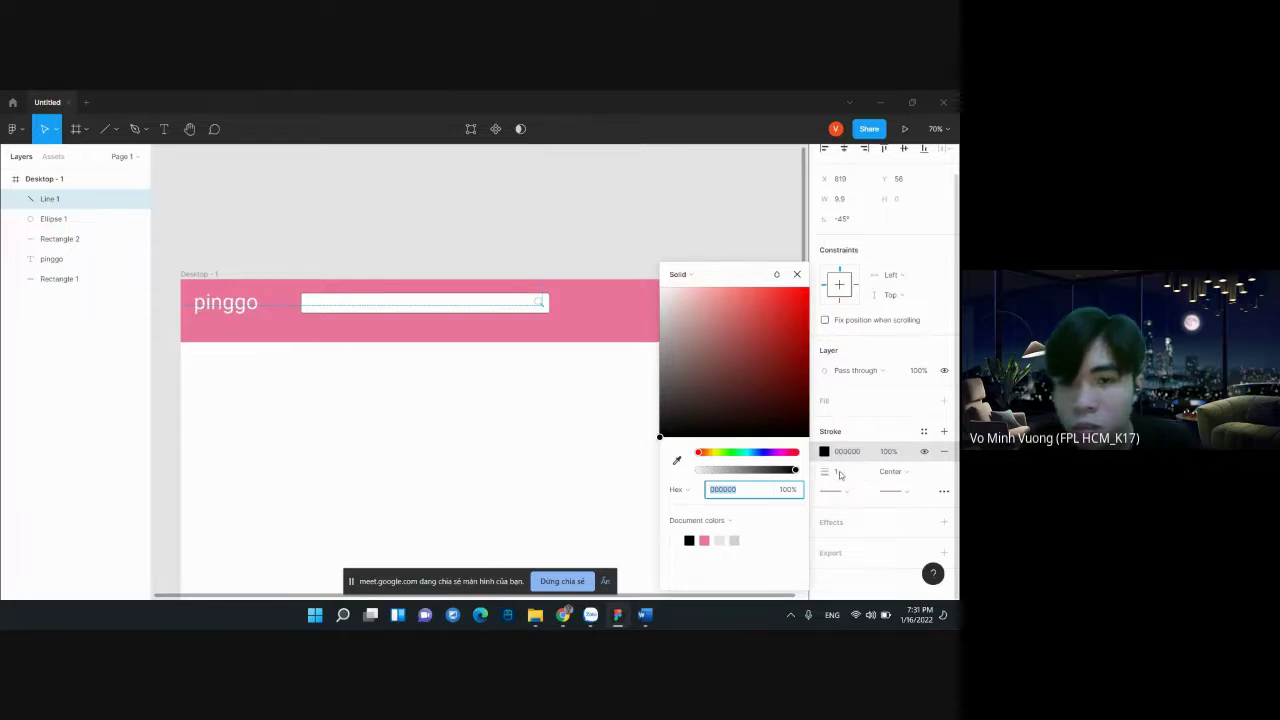
{"action": "left_click", "coordinate": [673, 337]}
{"action": "left_click_drag", "start_coordinate": [673, 337], "coordinate": [667, 315]}
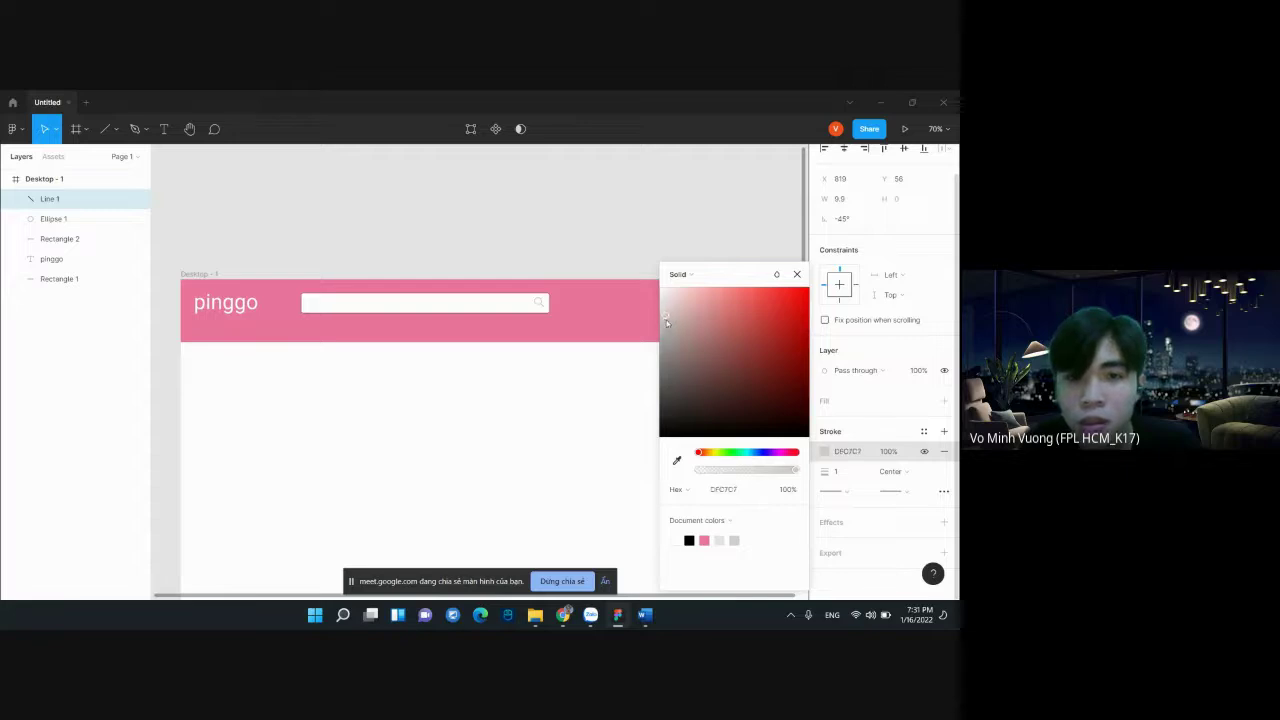
{"action": "left_click", "coordinate": [606, 376]}
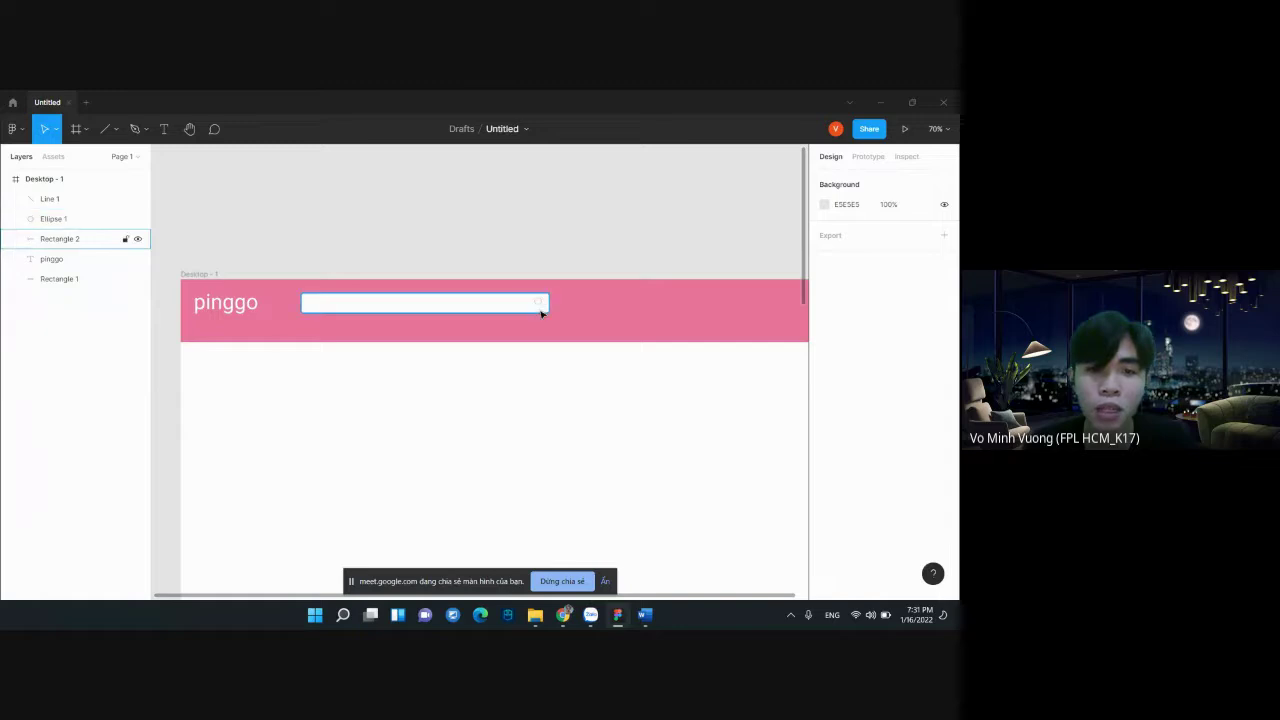
{"action": "left_click", "coordinate": [563, 614]}
{"action": "key", "text": "ctrl+plus"}
{"action": "key", "text": "ctrl+plus"}
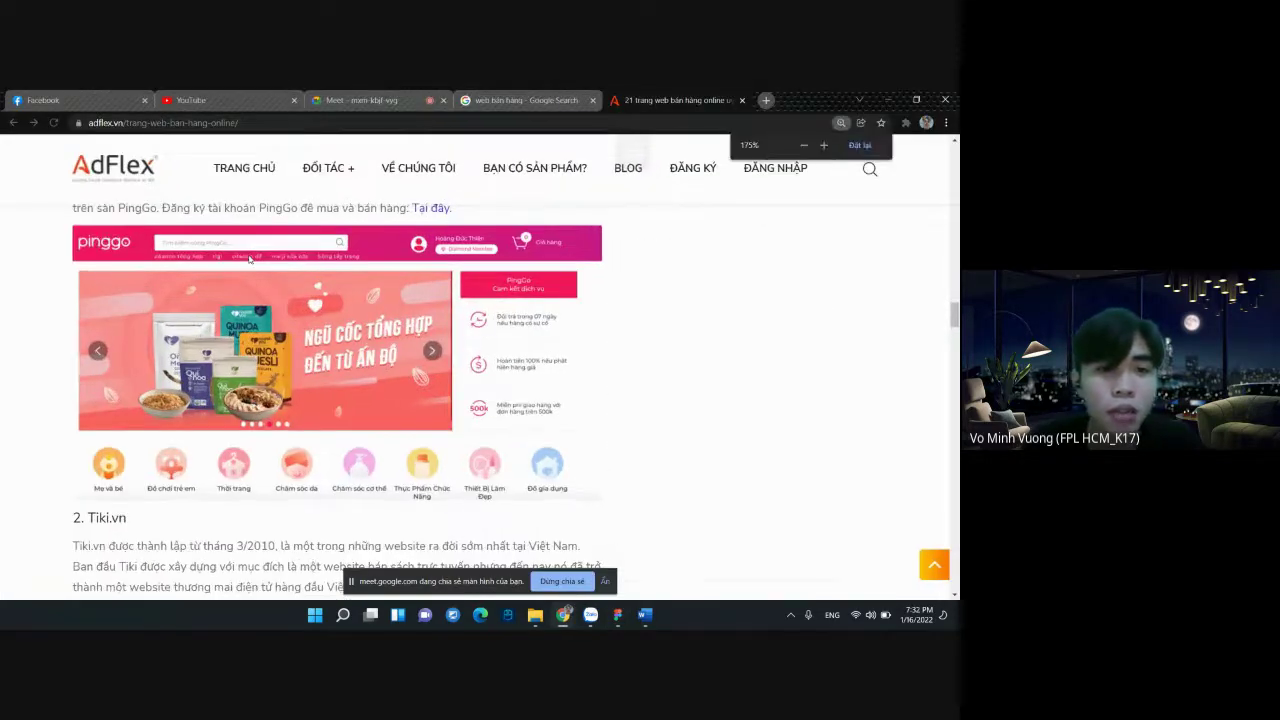
{"action": "key", "text": "ctrl+plus"}
{"action": "key", "text": "ctrl+plus"}
{"action": "key", "text": "ctrl+minus"}
{"action": "key", "text": "ctrl+minus"}
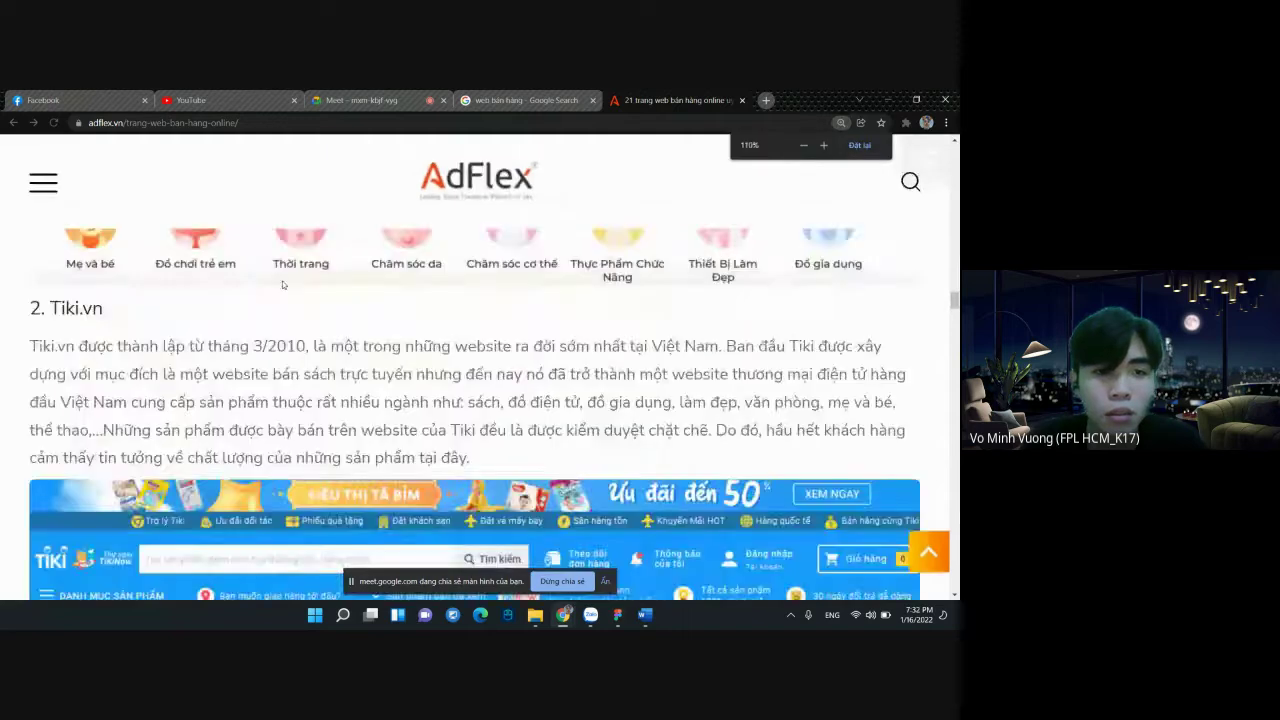
{"action": "key", "text": "ctrl+minus"}
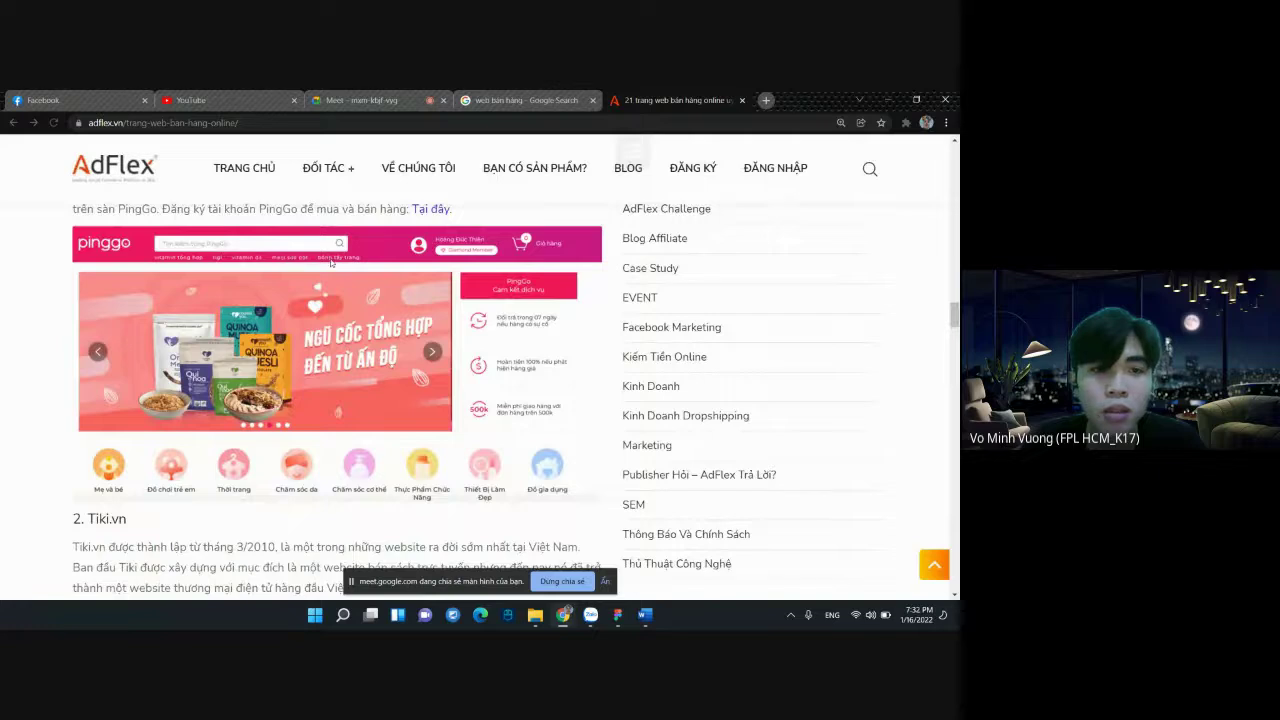
{"action": "left_click", "coordinate": [618, 624]}
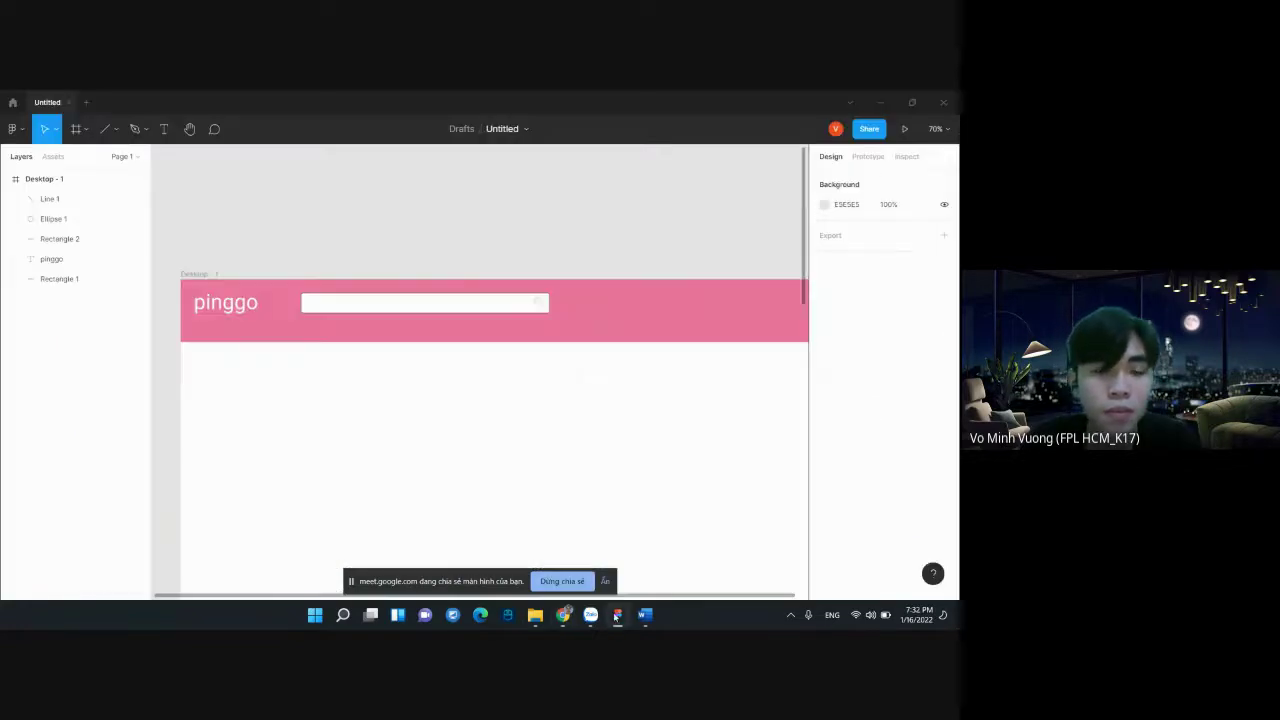
Add a size-18 "vitamin tổng hợp" label below the search bar, widened to one line
{"action": "left_click", "coordinate": [164, 128]}
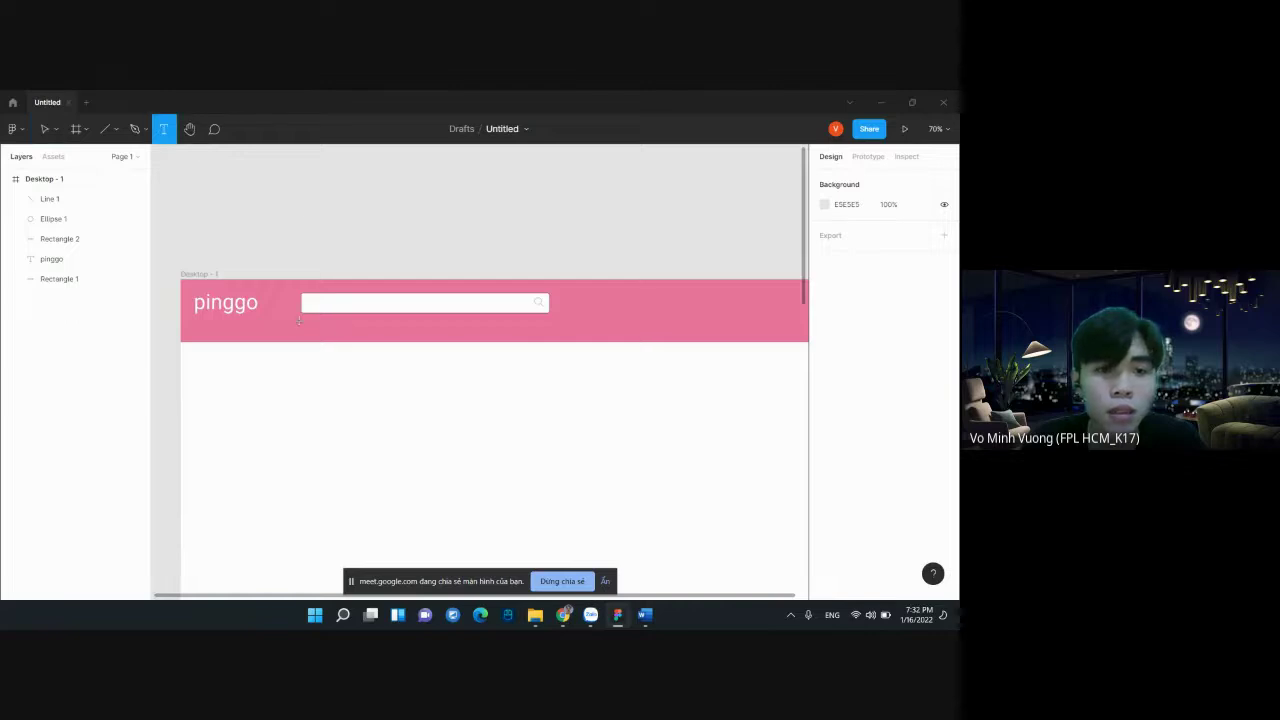
{"action": "left_click", "coordinate": [299, 320]}
{"action": "key", "text": "Escape"}
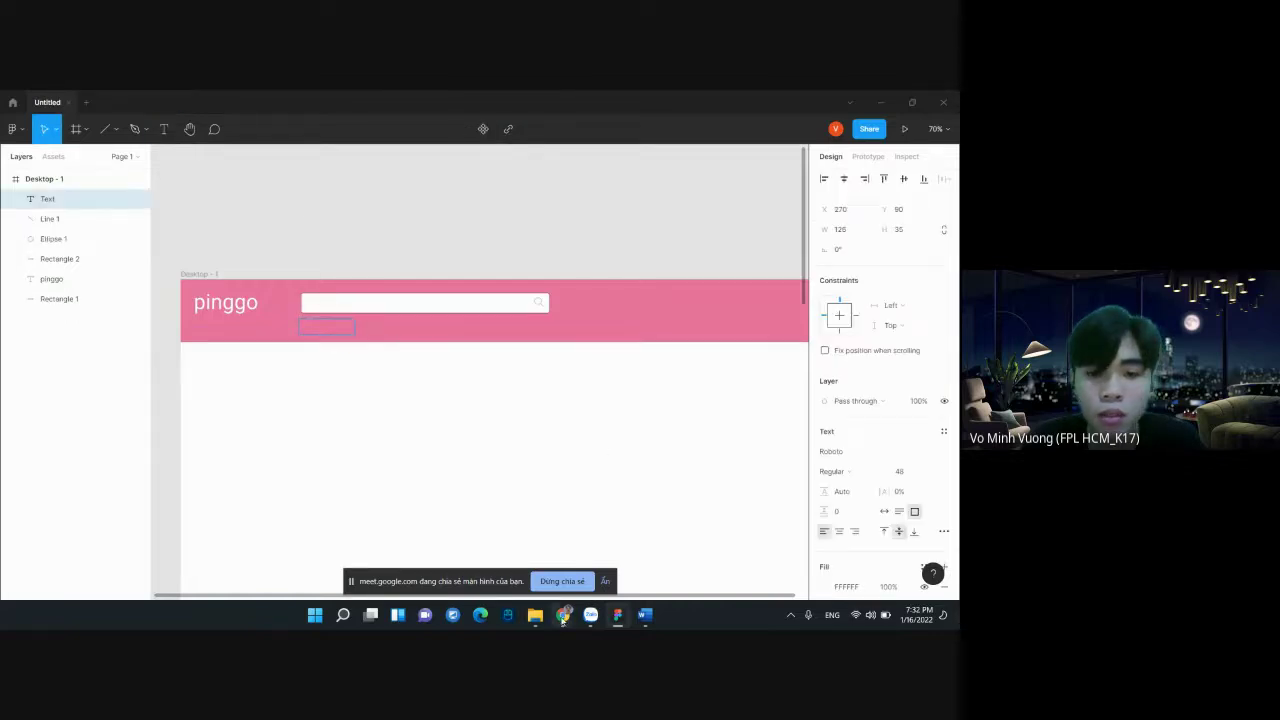
{"action": "mouse_move", "coordinate": [563, 615]}
{"action": "left_click", "coordinate": [493, 545]}
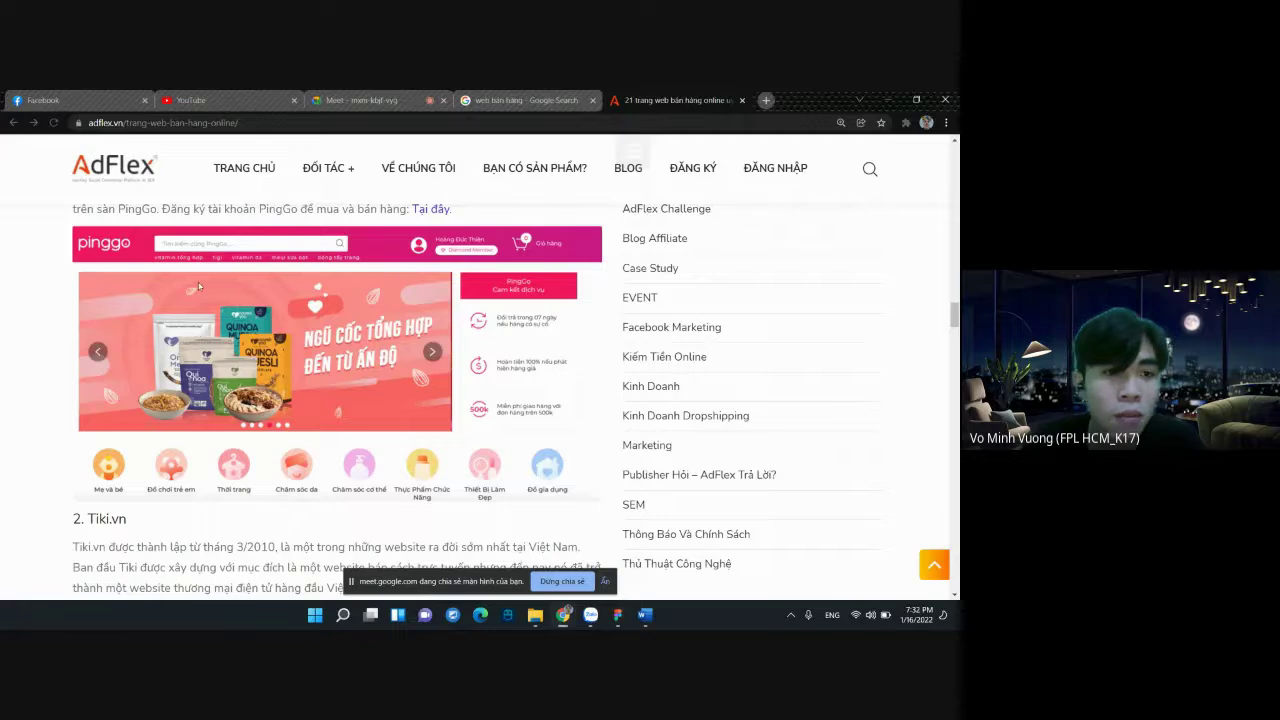
{"action": "mouse_move", "coordinate": [617, 615]}
{"action": "left_click", "coordinate": [630, 555]}
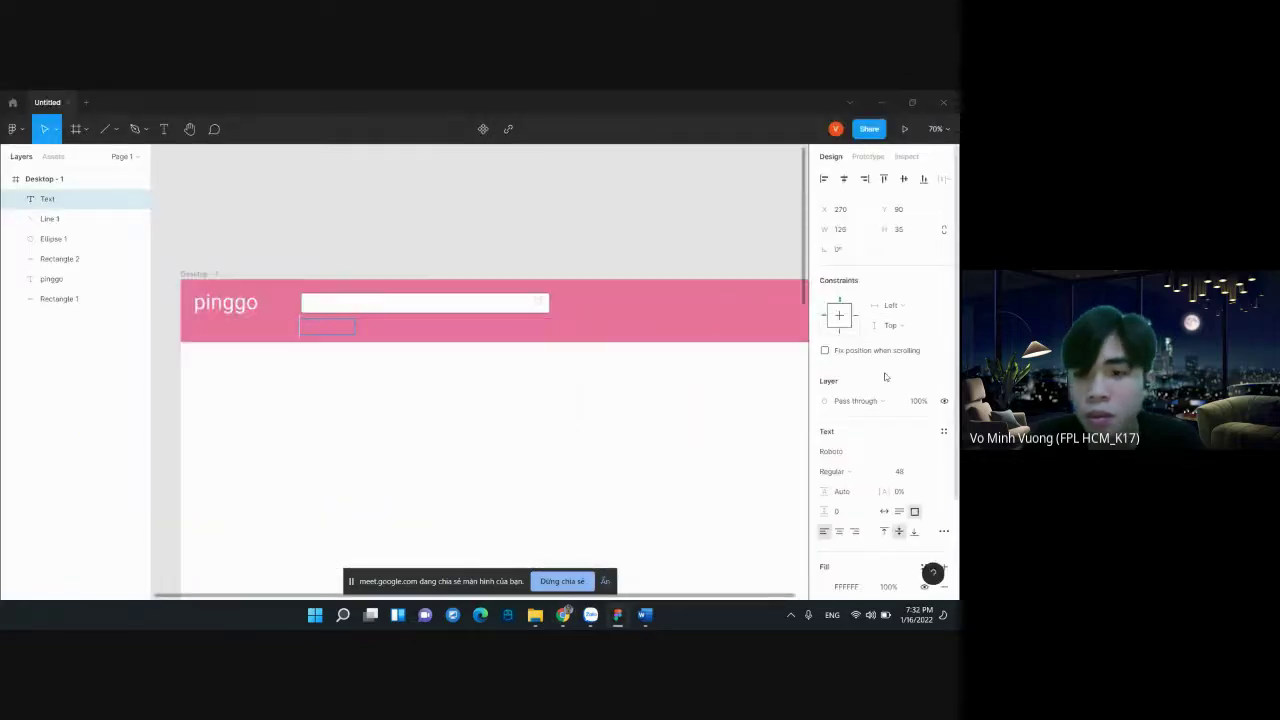
{"action": "left_click", "coordinate": [928, 471]}
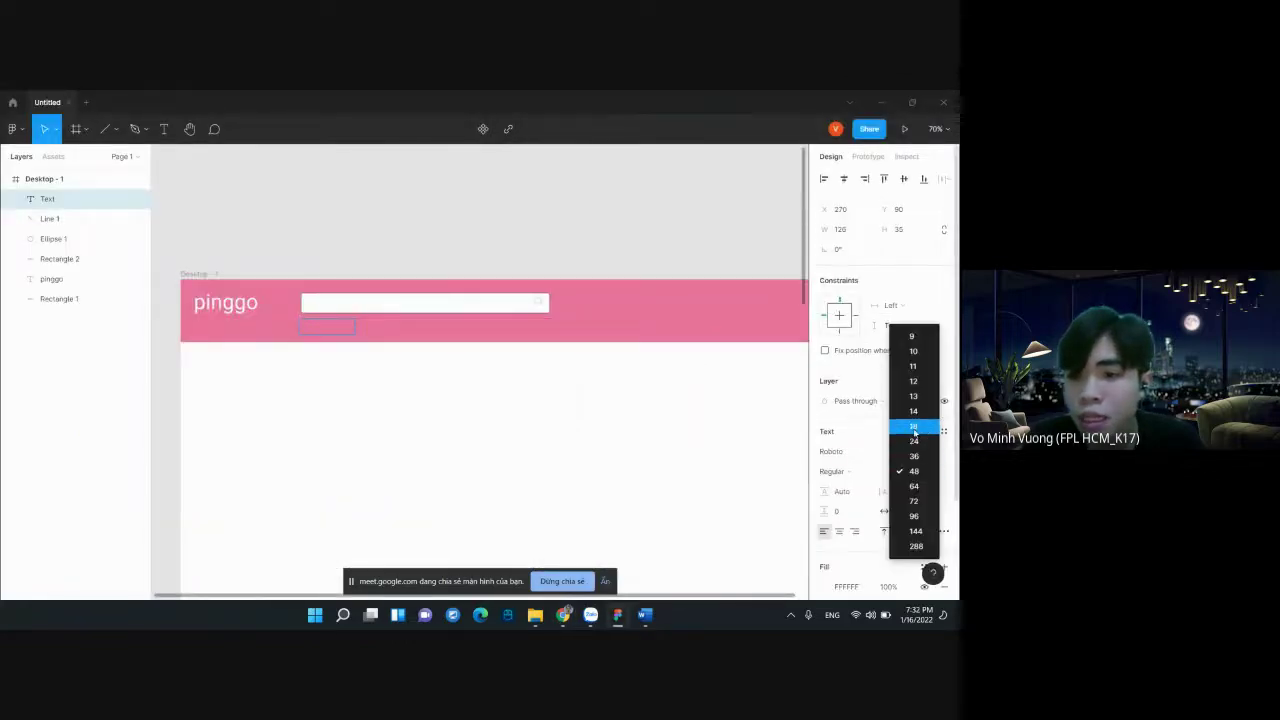
{"action": "left_click", "coordinate": [913, 428]}
{"action": "type", "text": "vitamin tổng ho"}
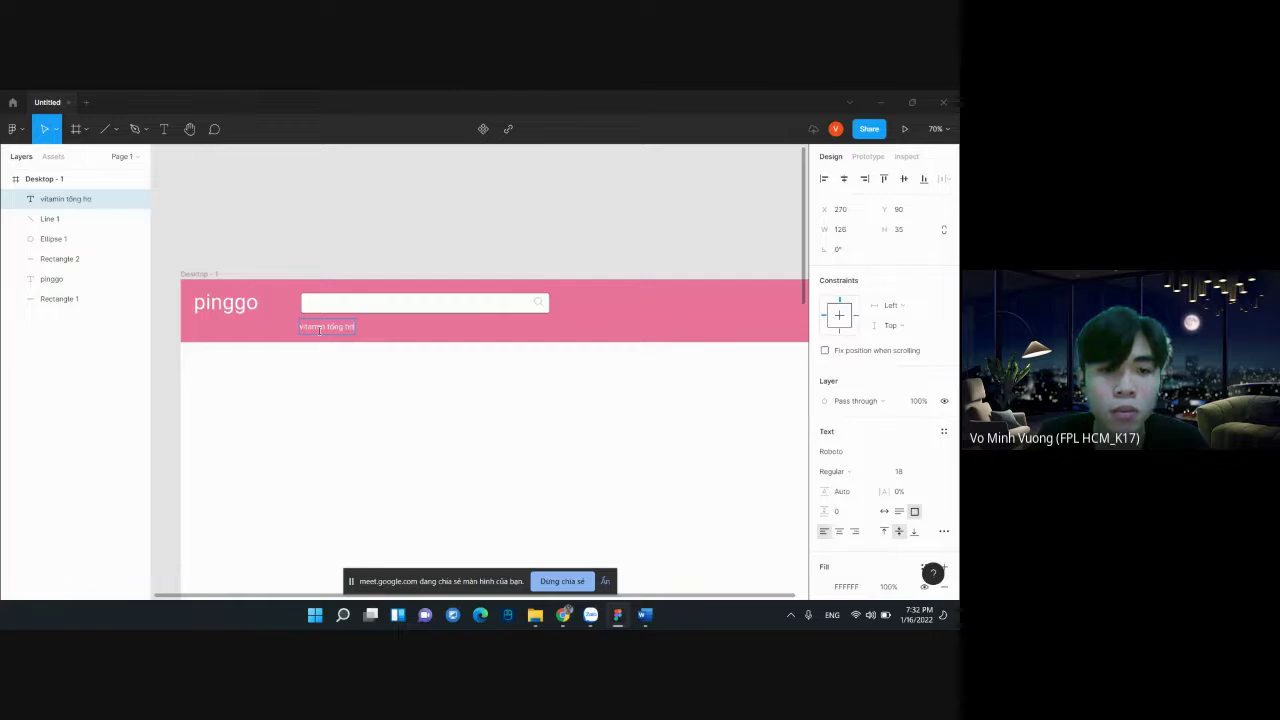
{"action": "type", "text": "p"}
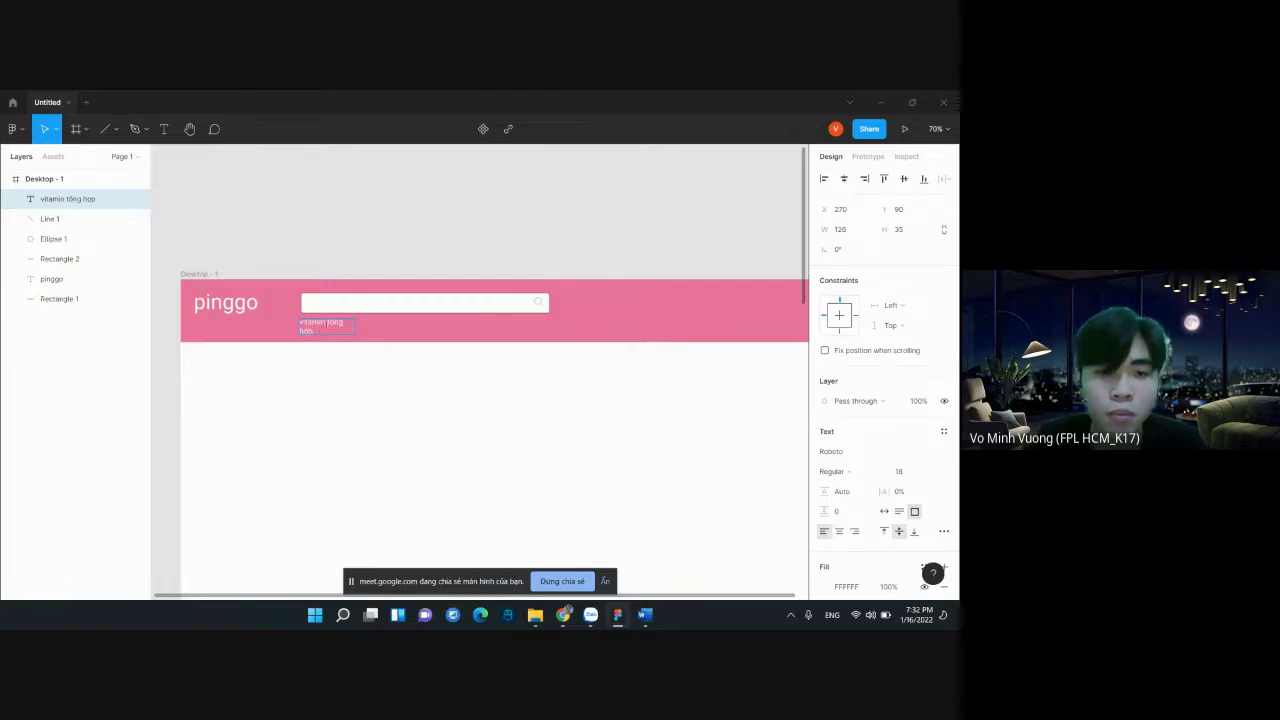
{"action": "key", "text": "Escape"}
{"action": "left_click_drag", "start_coordinate": [358, 329], "coordinate": [365, 330]}
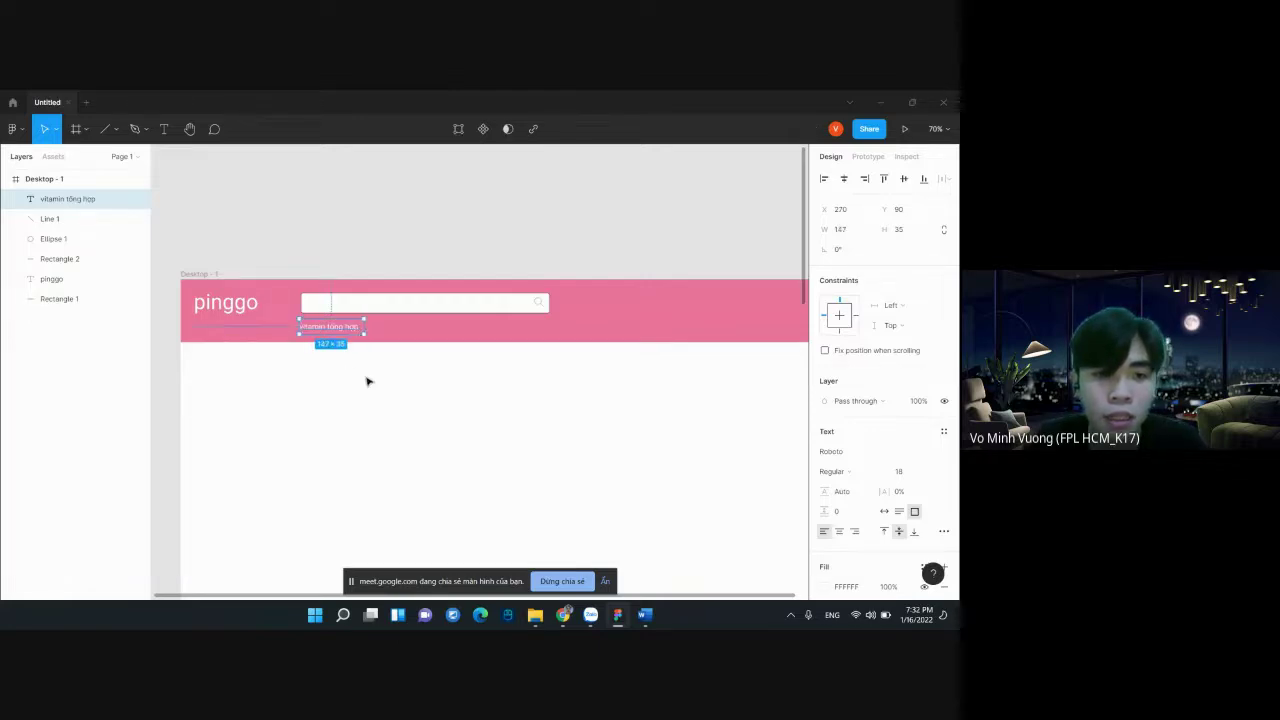
{"action": "left_click", "coordinate": [367, 381]}
{"action": "left_click", "coordinate": [346, 328]}
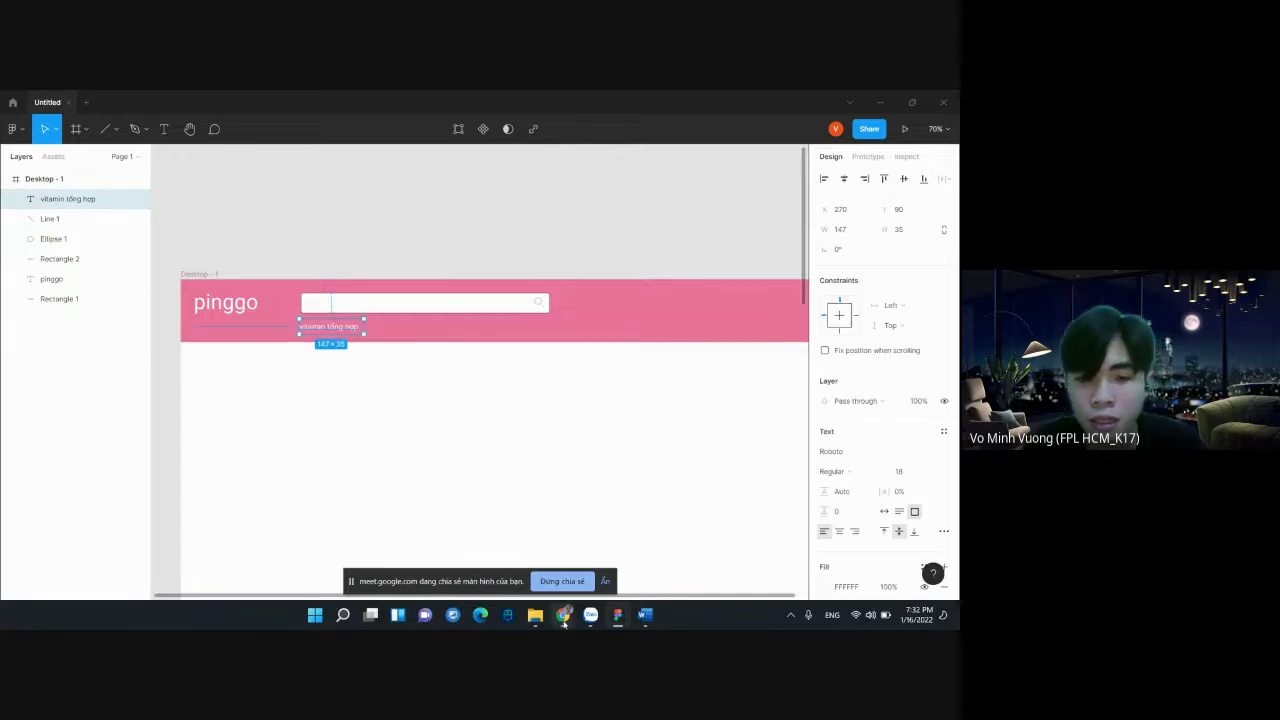
Add a "tigi" label beside vitamin tổng hợp after checking the reference
{"action": "mouse_move", "coordinate": [563, 615]}
{"action": "left_click", "coordinate": [518, 575]}
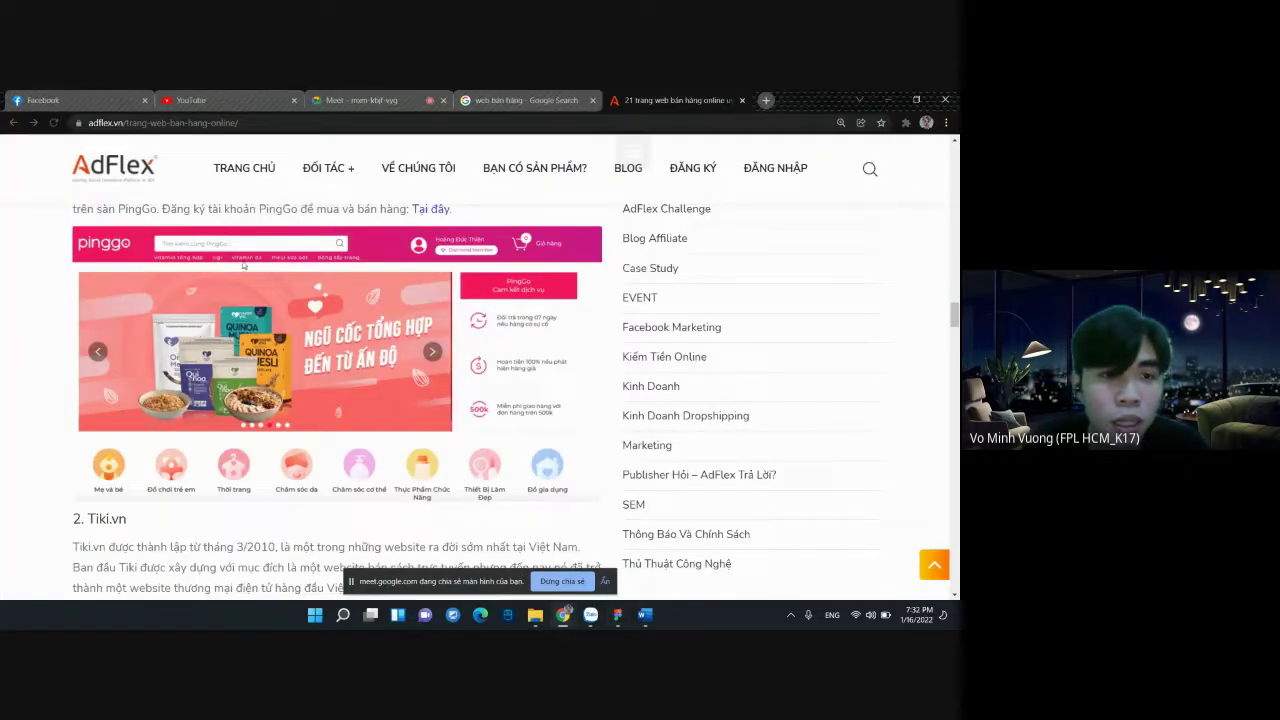
{"action": "mouse_move", "coordinate": [617, 615]}
{"action": "left_click", "coordinate": [590, 545]}
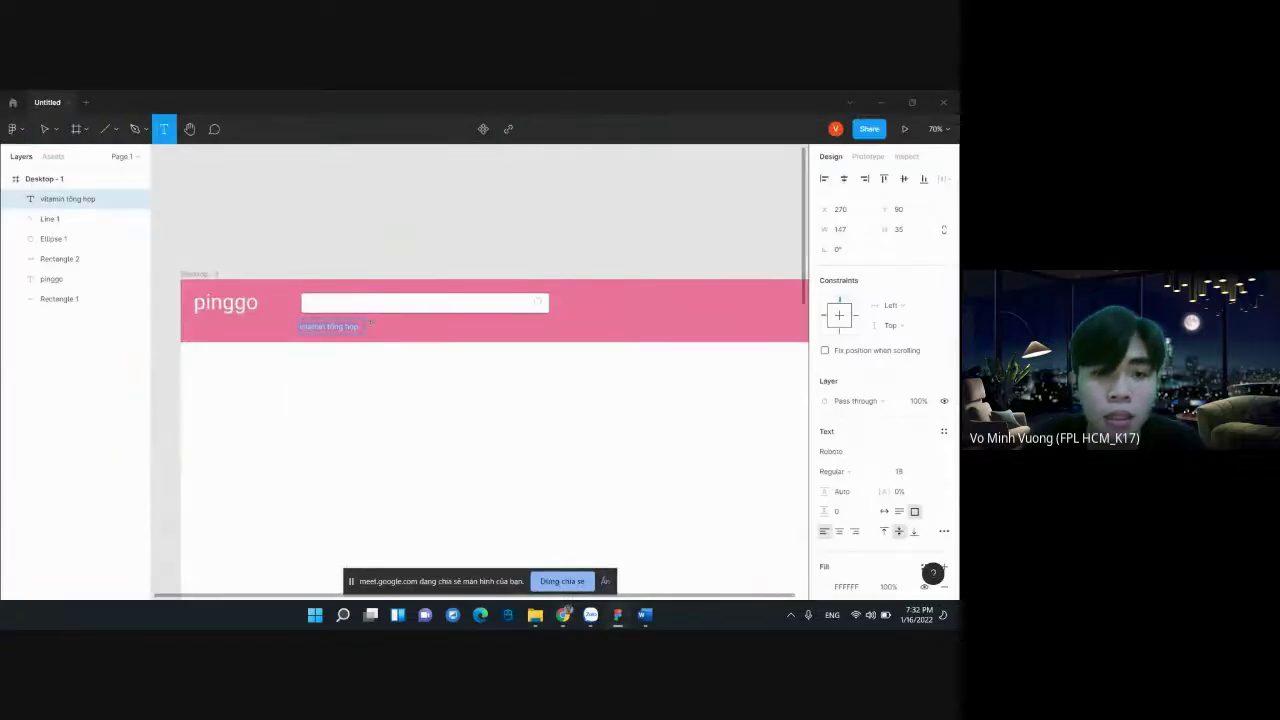
{"action": "left_click_drag", "start_coordinate": [368, 320], "coordinate": [398, 340]}
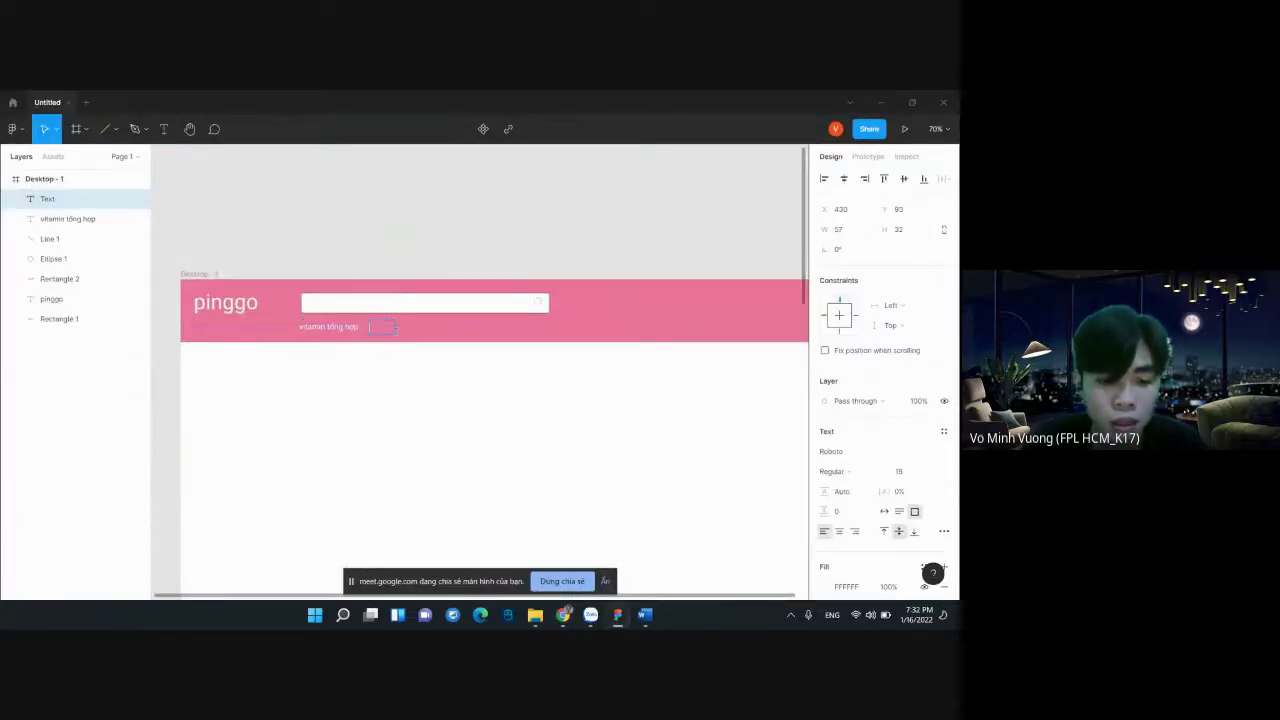
{"action": "type", "text": "tigi"}
{"action": "key", "text": "Escape"}
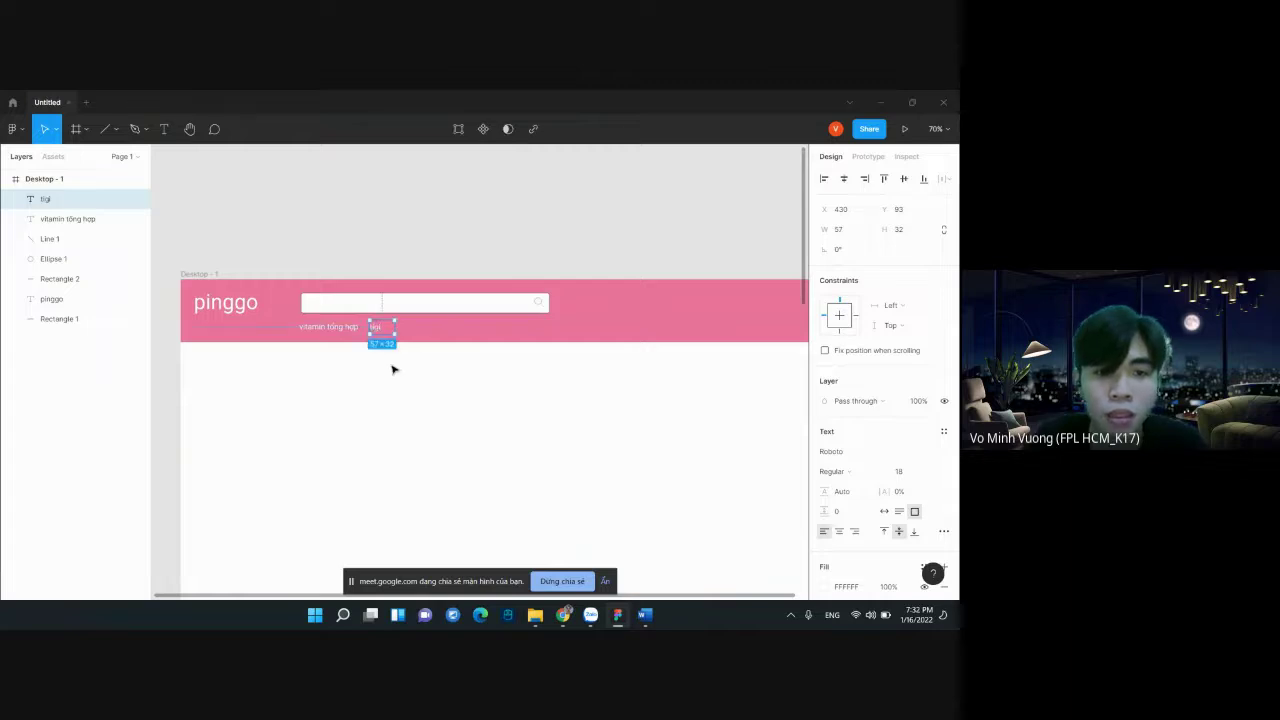
{"action": "left_click", "coordinate": [310, 386]}
Add a "vitamin d3" label after tigi, then return to the PingGo reference page
{"action": "key", "text": "t"}
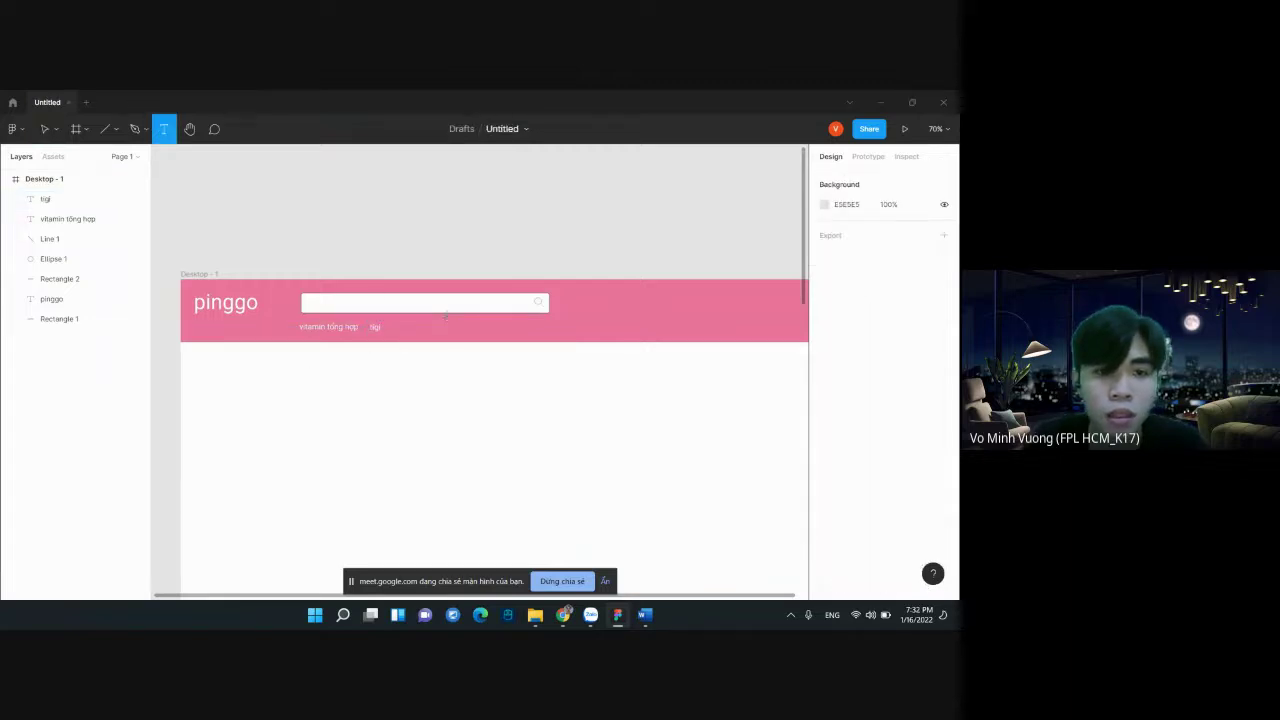
{"action": "left_click", "coordinate": [397, 324]}
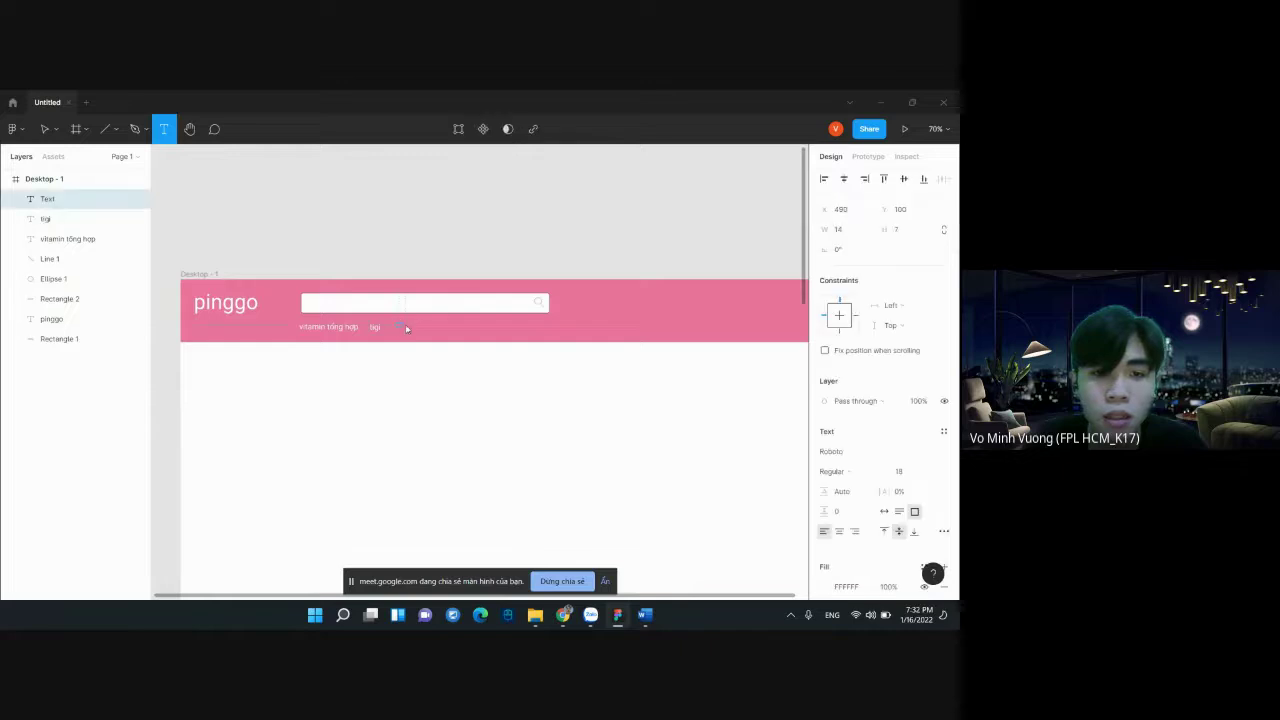
{"action": "left_click_drag", "start_coordinate": [423, 333], "coordinate": [444, 339]}
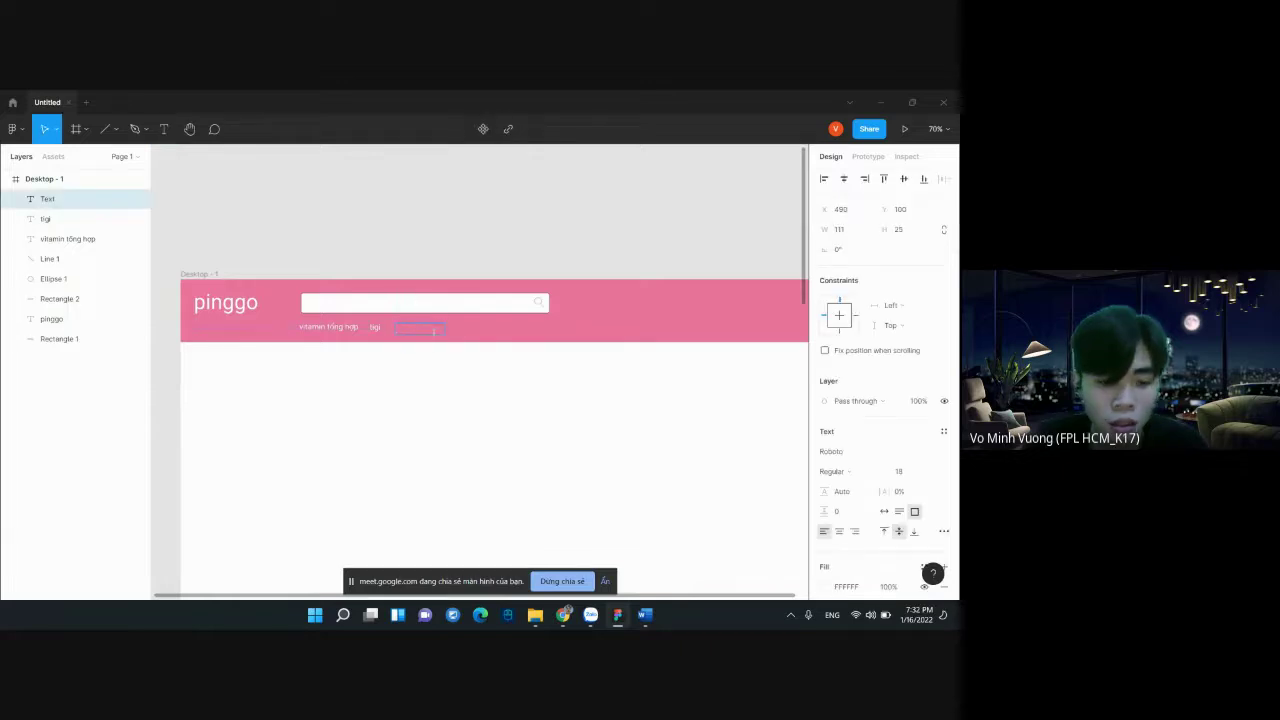
{"action": "type", "text": "vitamin d3"}
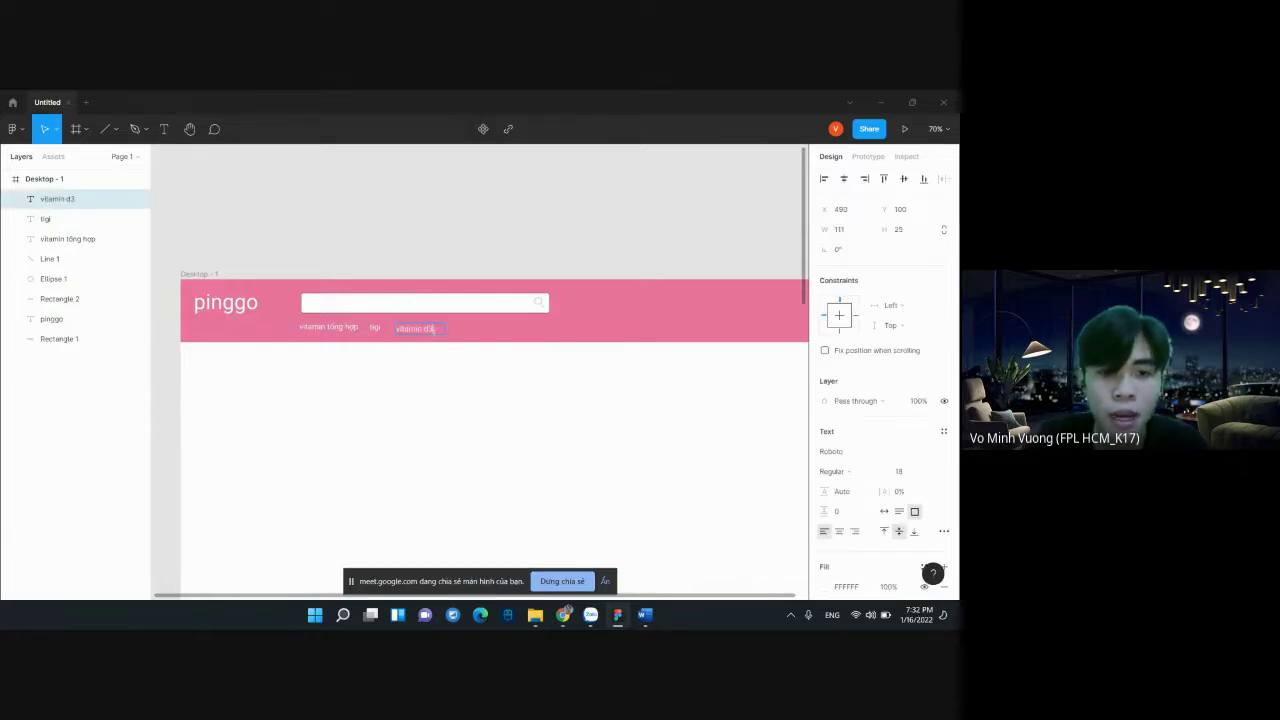
{"action": "key", "text": "Escape"}
{"action": "left_click", "coordinate": [415, 383]}
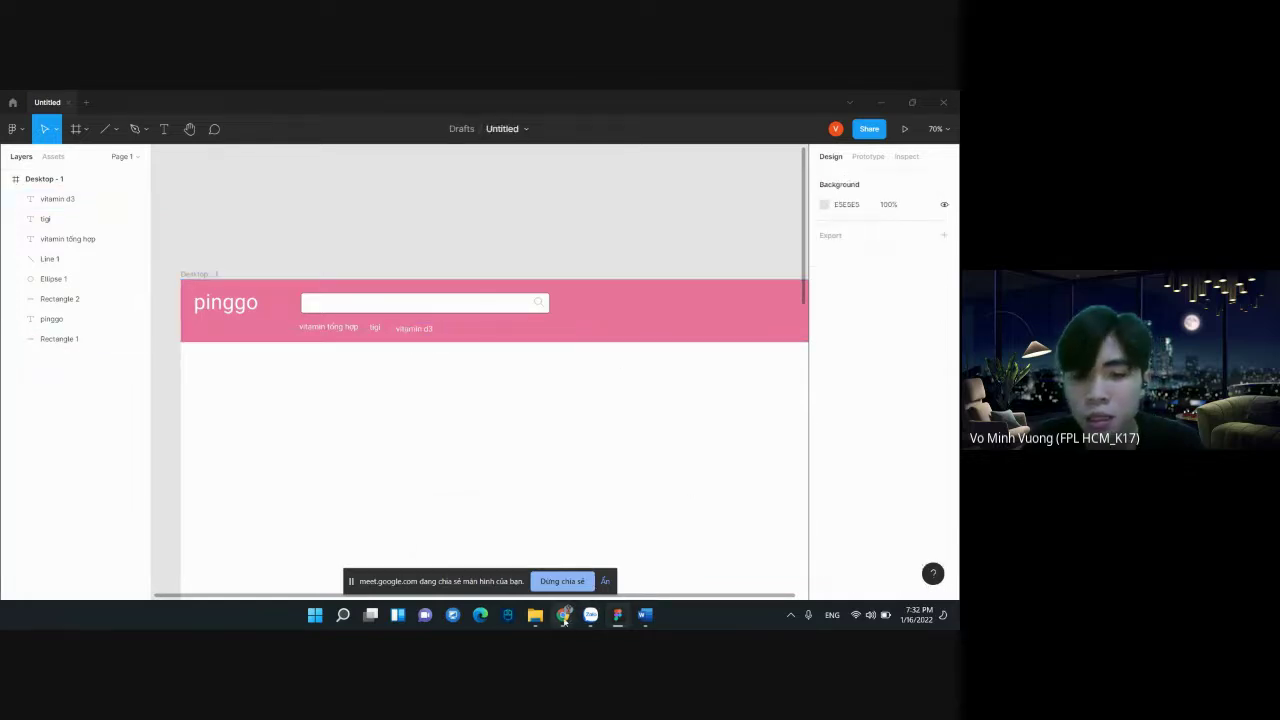
{"action": "left_click", "coordinate": [563, 614]}
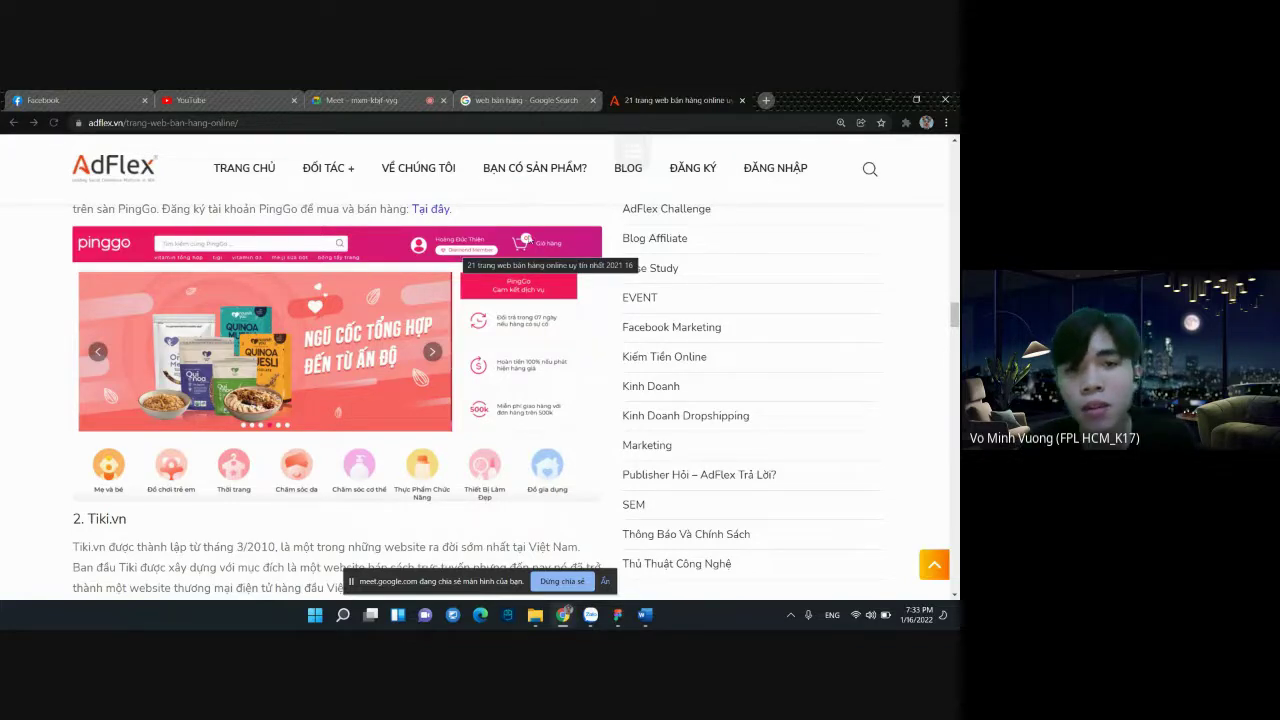
Search Google Images for 'icon hình người' and browse the person icon results
{"action": "left_click", "coordinate": [525, 100]}
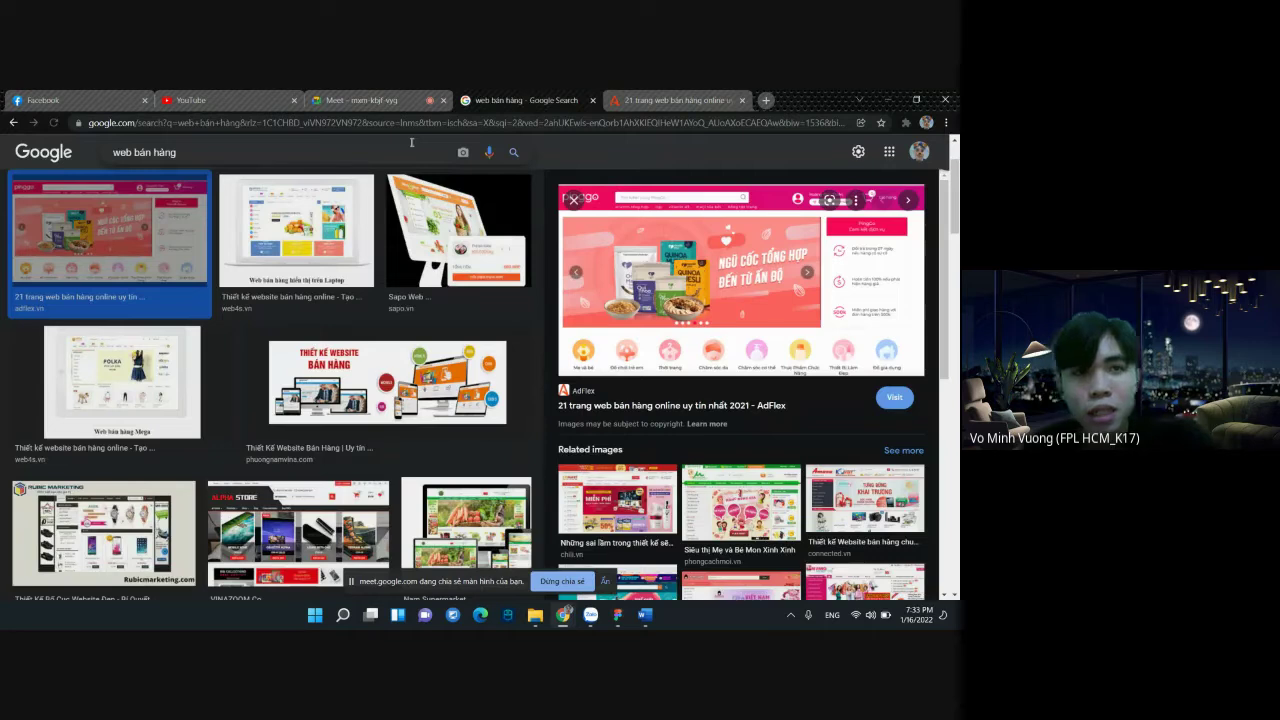
{"action": "left_click", "coordinate": [394, 123]}
{"action": "type", "text": "icon "}
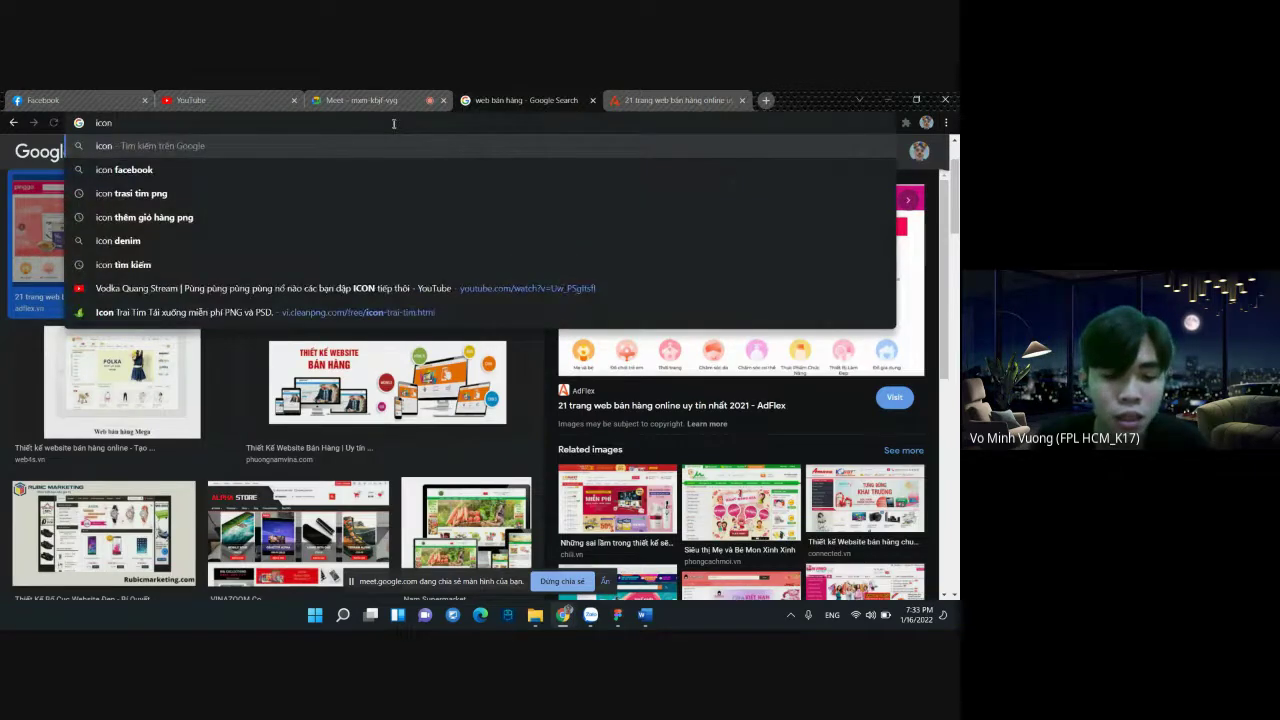
{"action": "type", "text": "hinh người"}
{"action": "key", "text": "Return"}
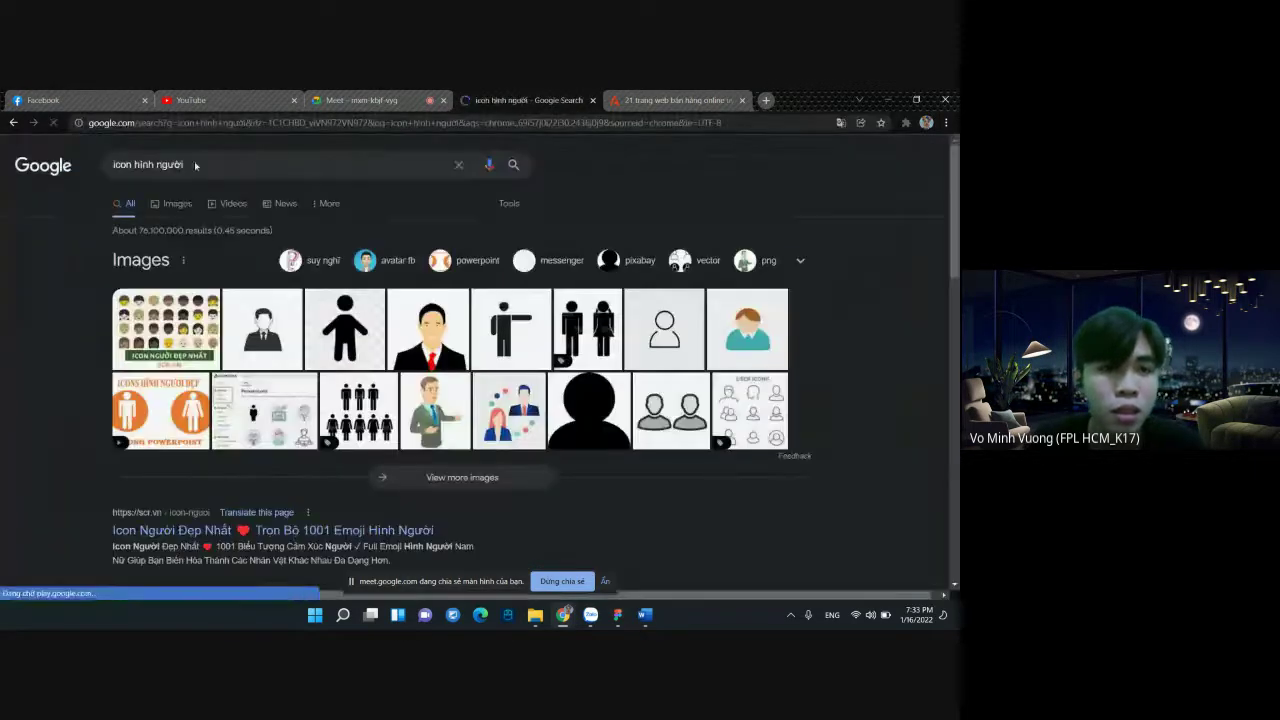
{"action": "left_click", "coordinate": [172, 206]}
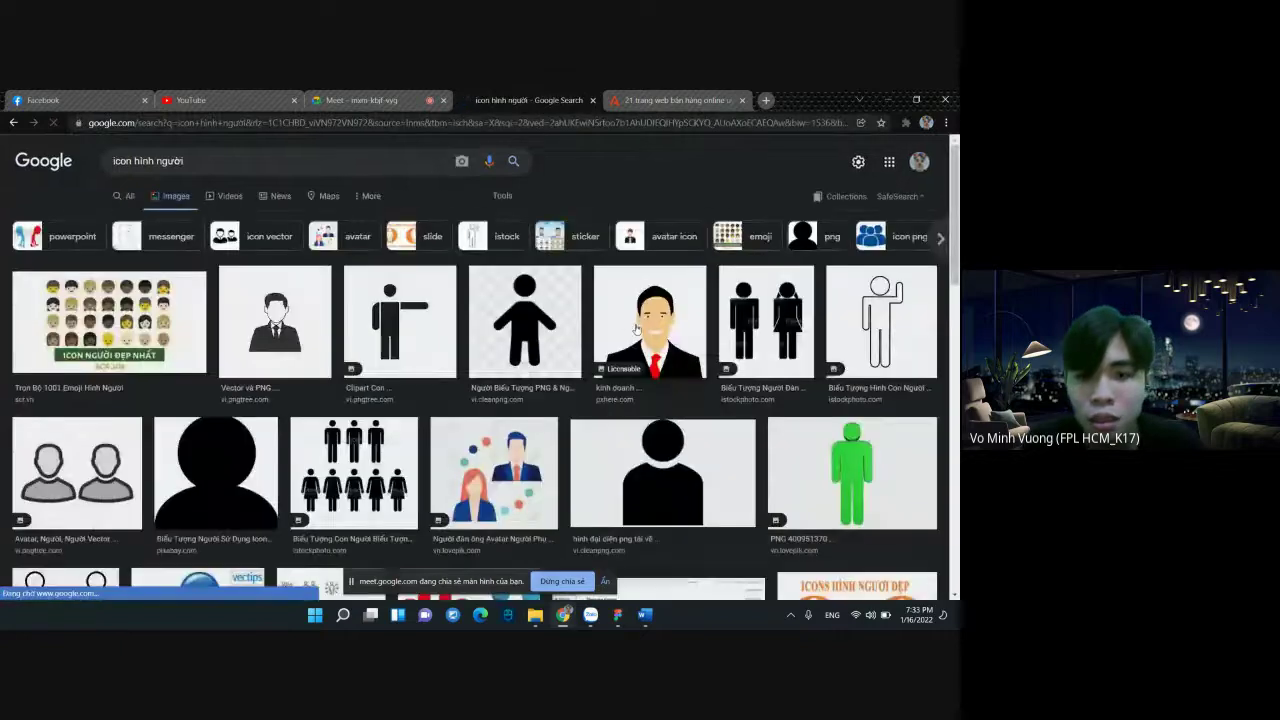
{"action": "scroll", "coordinate": [630, 340], "scroll_direction": "down", "scroll_amount": 2}
{"action": "scroll", "coordinate": [641, 348], "scroll_direction": "down", "scroll_amount": 2}
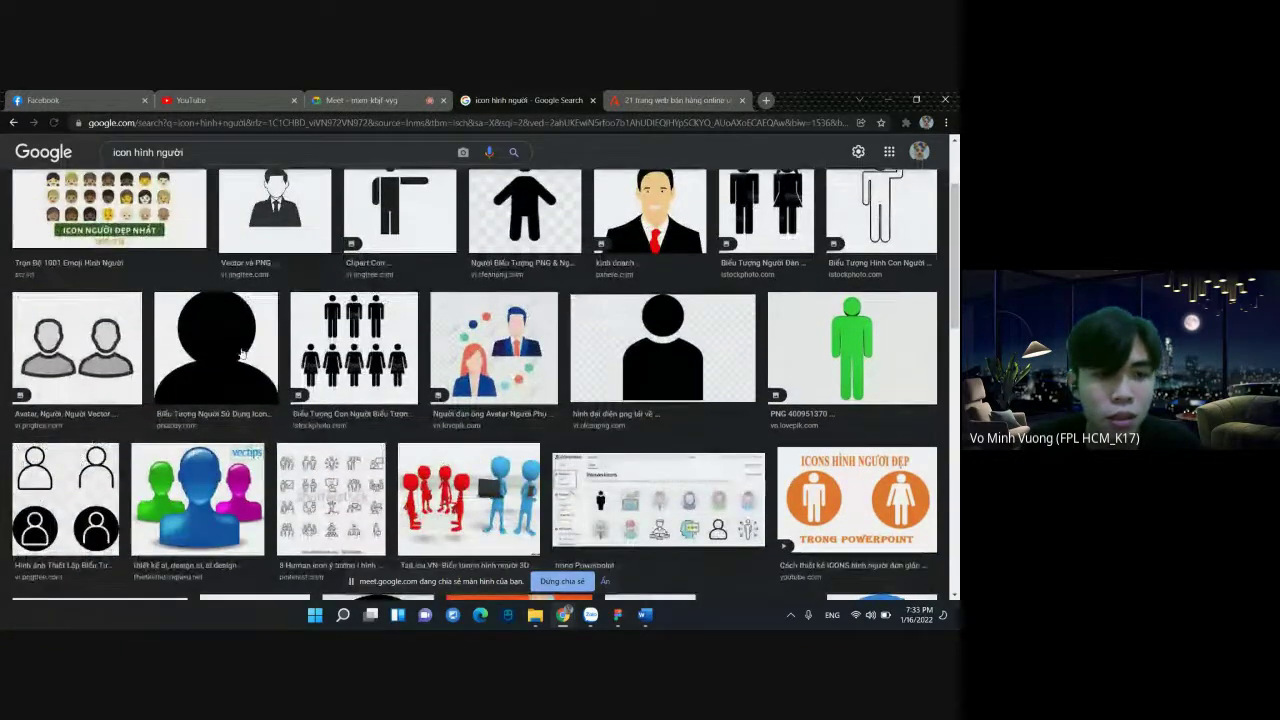
{"action": "scroll", "coordinate": [500, 370], "scroll_direction": "down", "scroll_amount": 1}
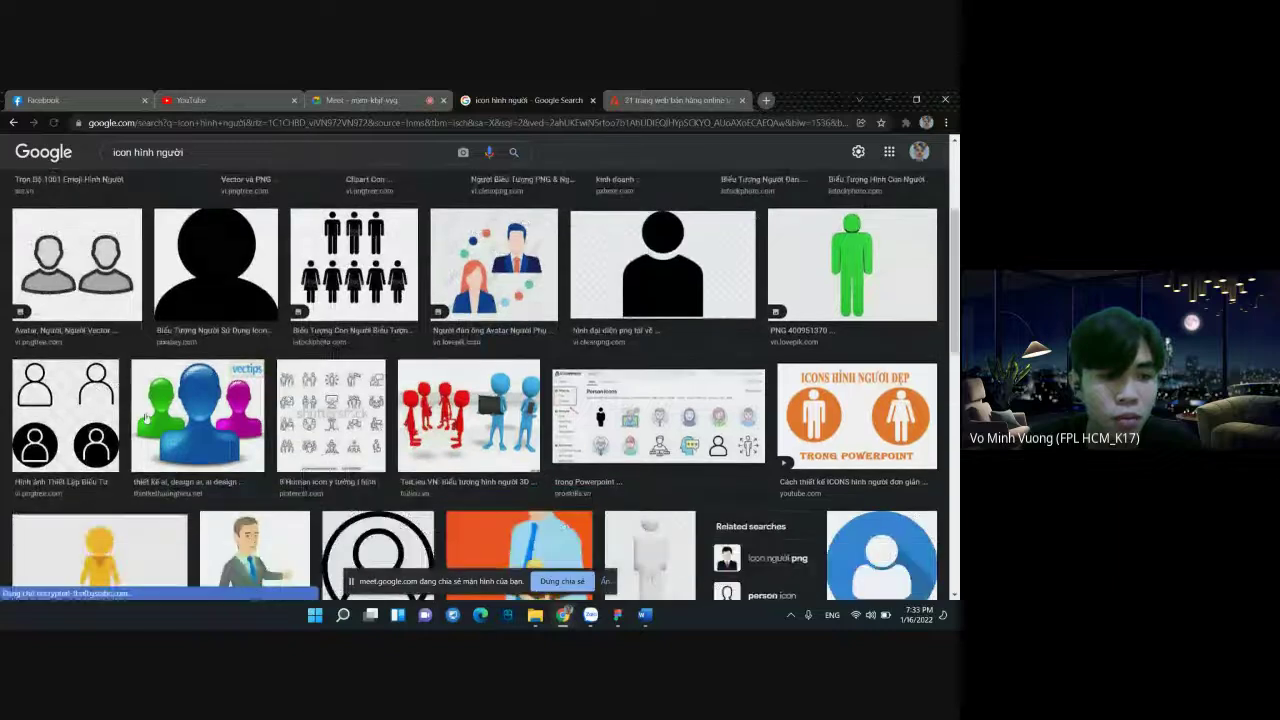
{"action": "scroll", "coordinate": [787, 386], "scroll_direction": "down", "scroll_amount": 2}
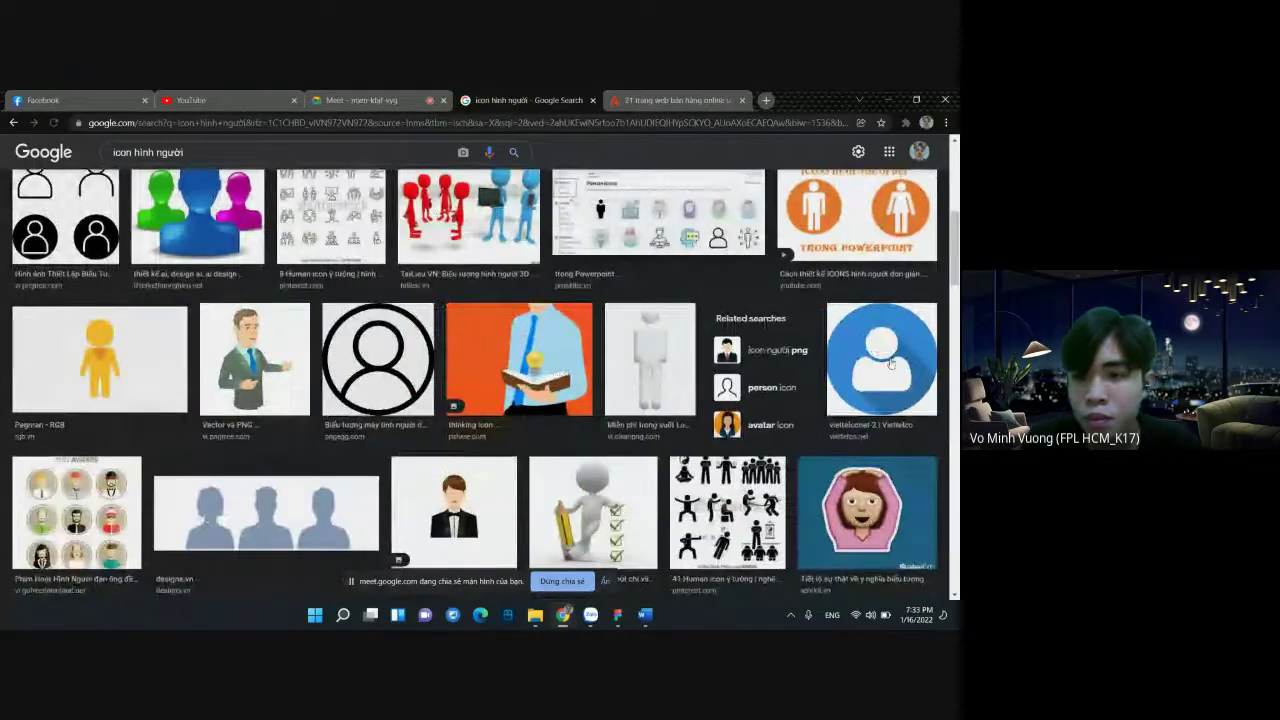
{"action": "scroll", "coordinate": [332, 181], "scroll_direction": "up", "scroll_amount": 5}
Refine the search to 'icon hình người png' and open the outlined circle-person result
{"action": "left_click", "coordinate": [244, 161]}
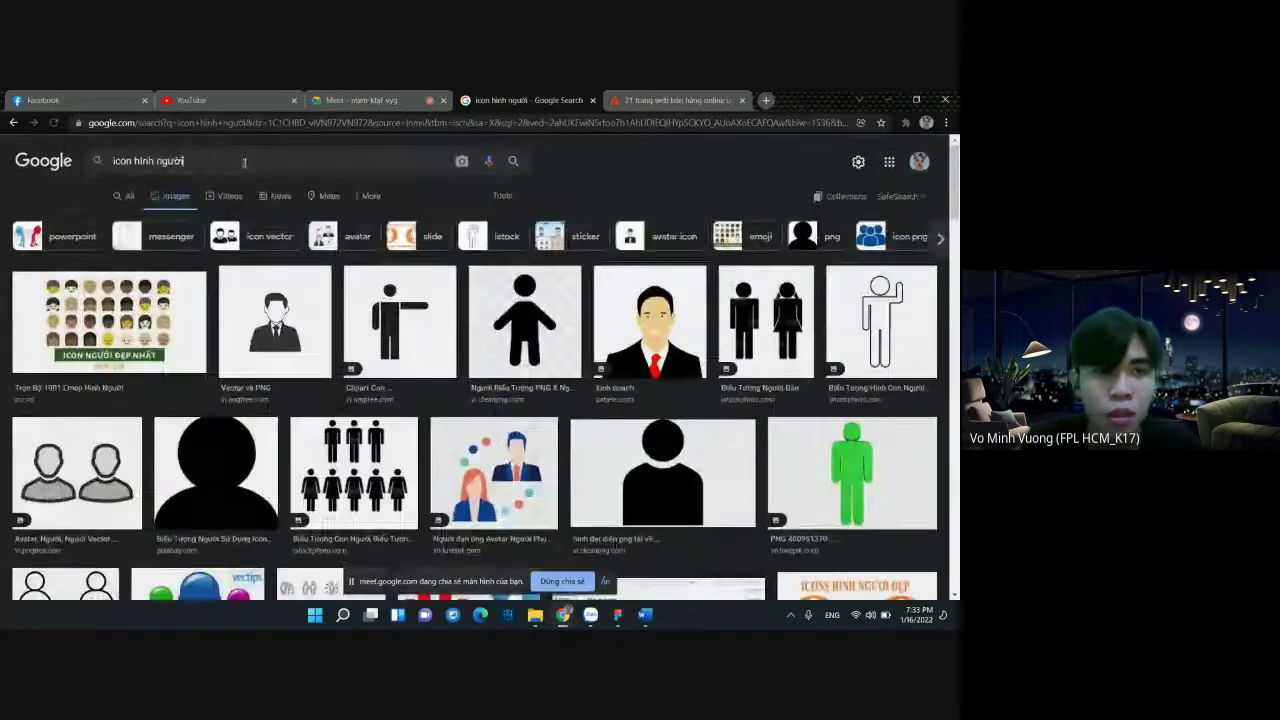
{"action": "type", "text": "png"}
{"action": "key", "text": "Return"}
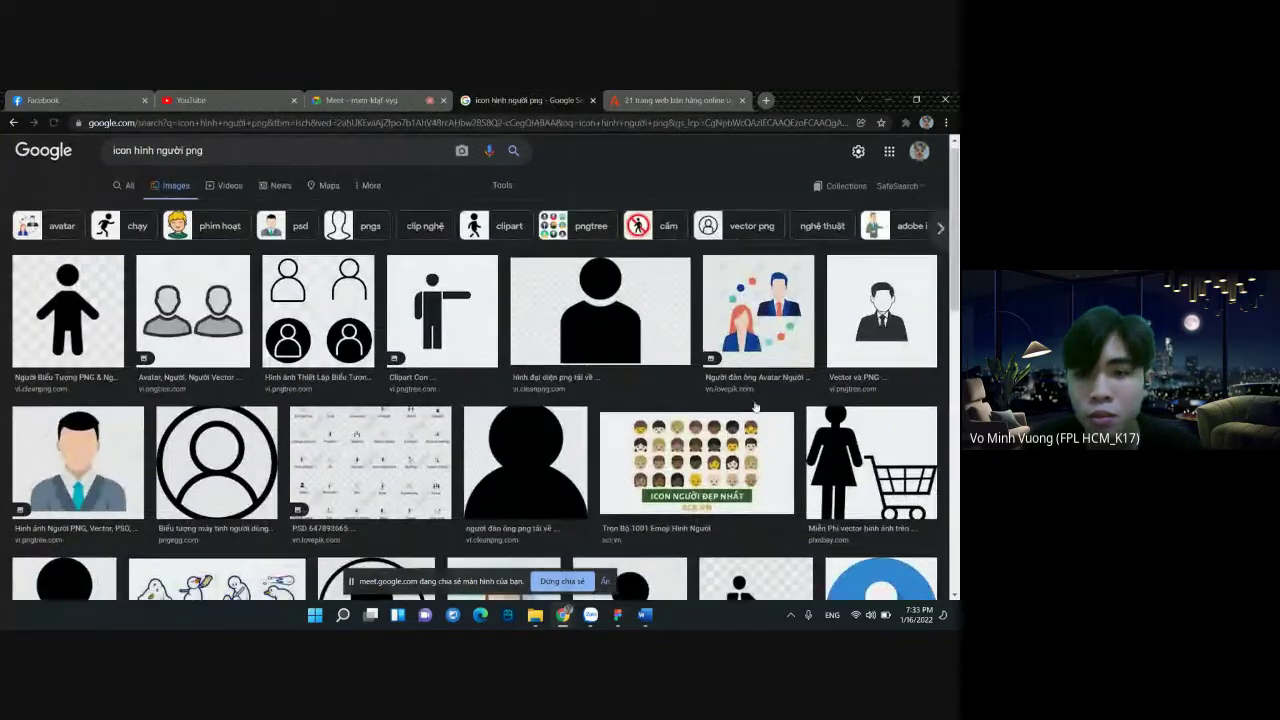
{"action": "scroll", "coordinate": [640, 360], "scroll_direction": "down", "scroll_amount": 1}
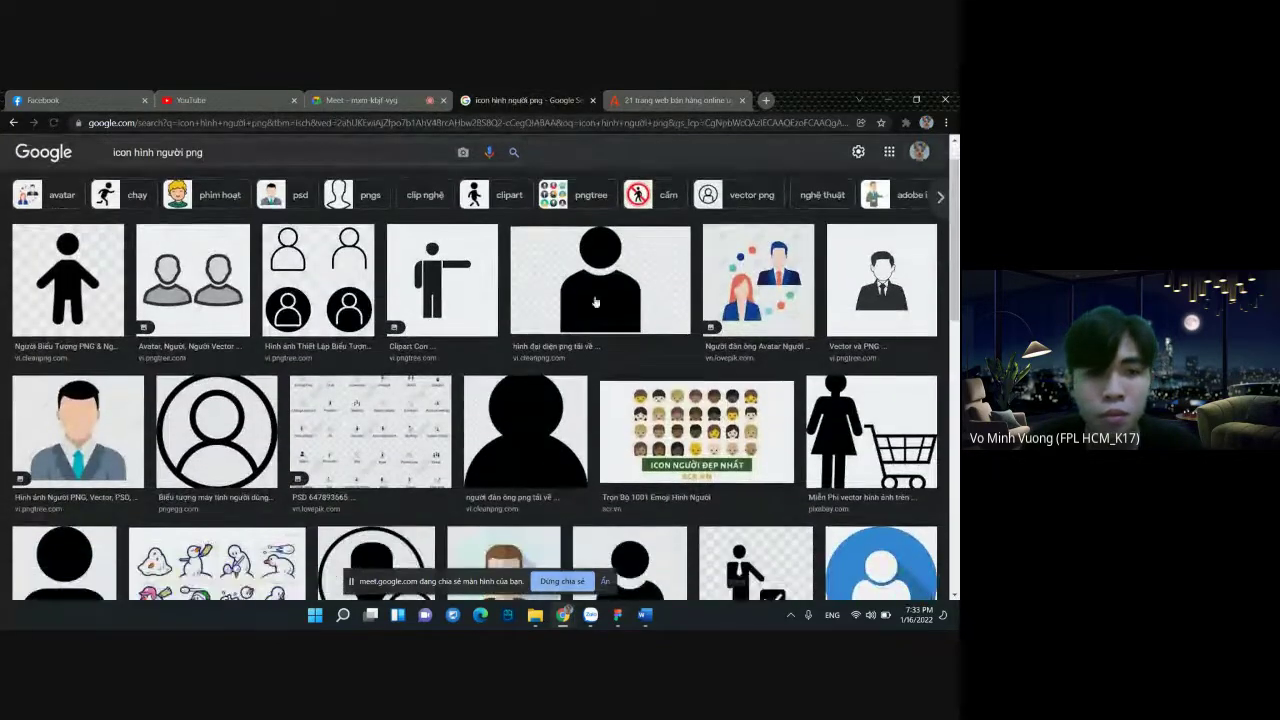
{"action": "left_click", "coordinate": [215, 432]}
Open the icon's PNGEGG source page and scroll to the green download button
{"action": "left_click", "coordinate": [762, 332]}
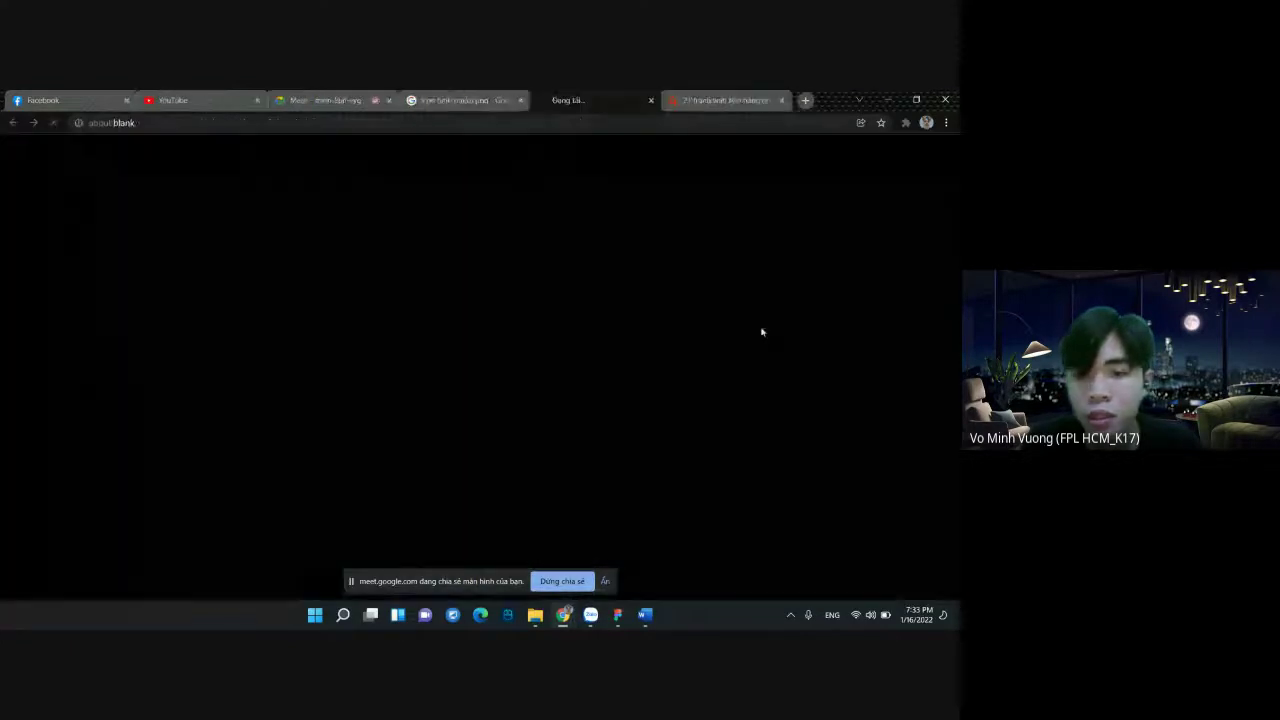
{"action": "scroll", "coordinate": [472, 314], "scroll_direction": "down", "scroll_amount": 3}
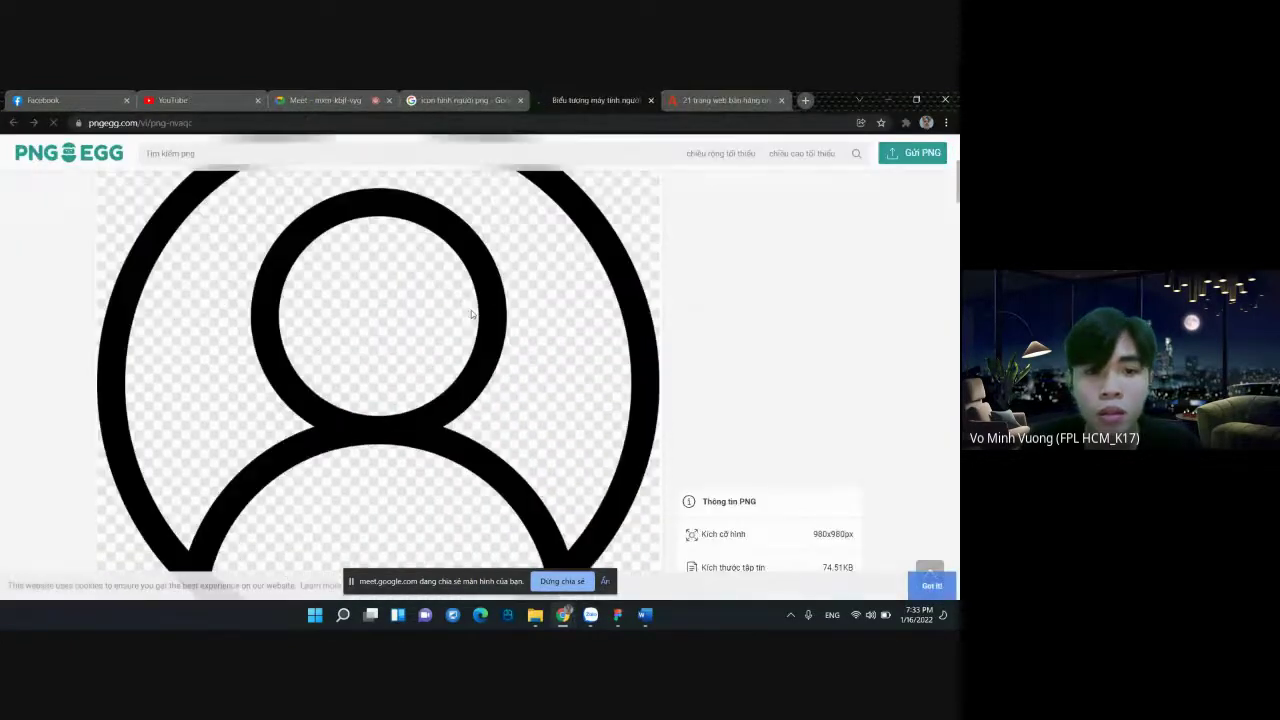
{"action": "scroll", "coordinate": [472, 314], "scroll_direction": "down", "scroll_amount": 3}
{"action": "scroll", "coordinate": [471, 310], "scroll_direction": "down", "scroll_amount": 2}
{"action": "scroll", "coordinate": [430, 360], "scroll_direction": "down", "scroll_amount": 1}
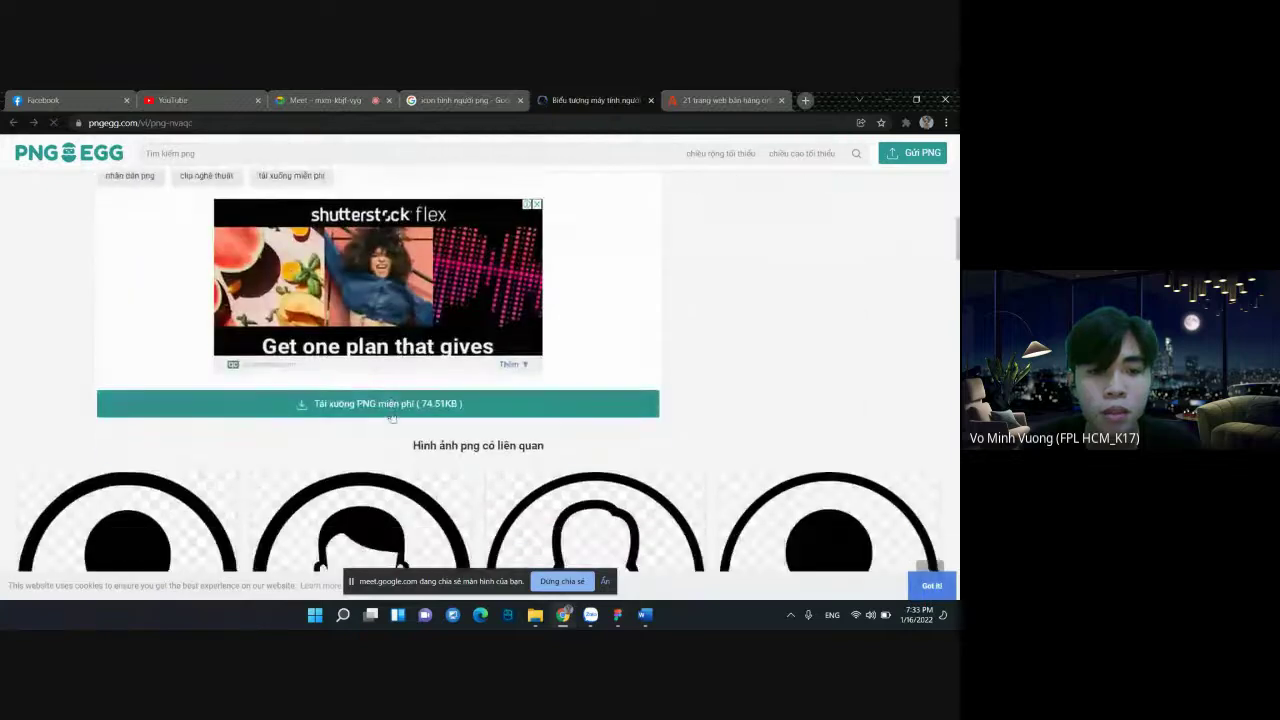
Download the person icon as pngegg.png after passing the captcha check
{"action": "left_click", "coordinate": [393, 401]}
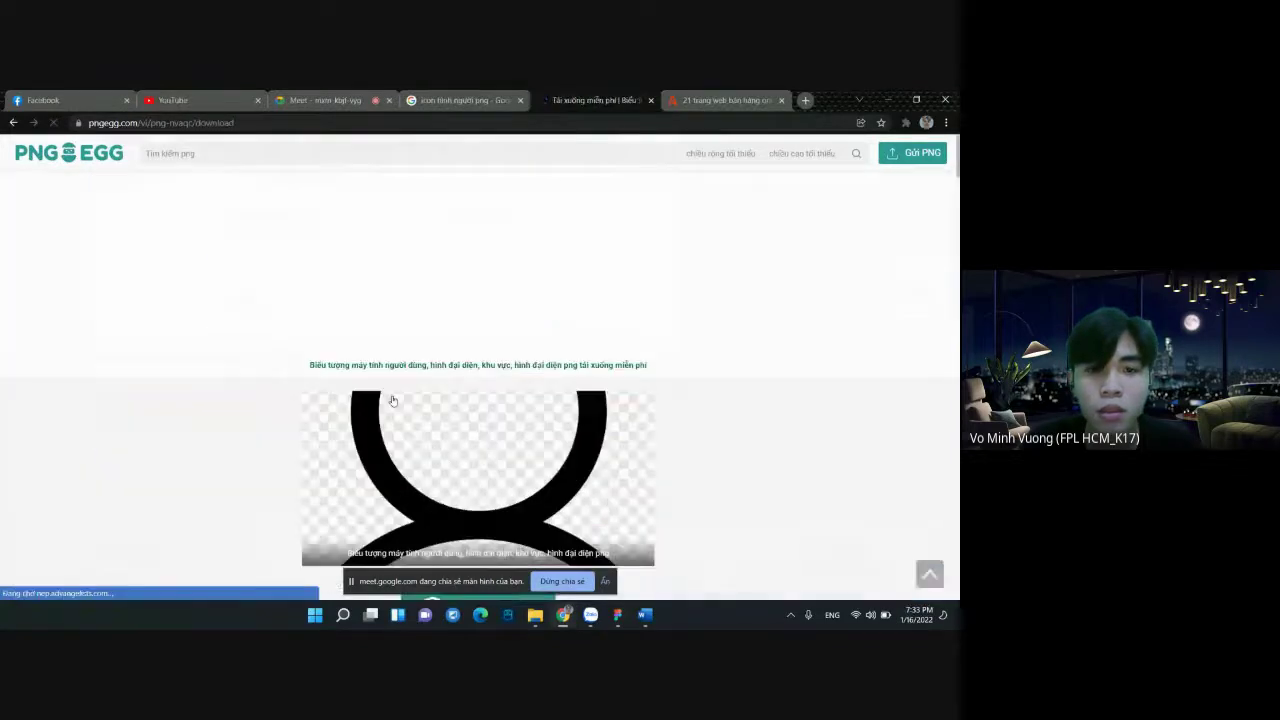
{"action": "left_click", "coordinate": [461, 326]}
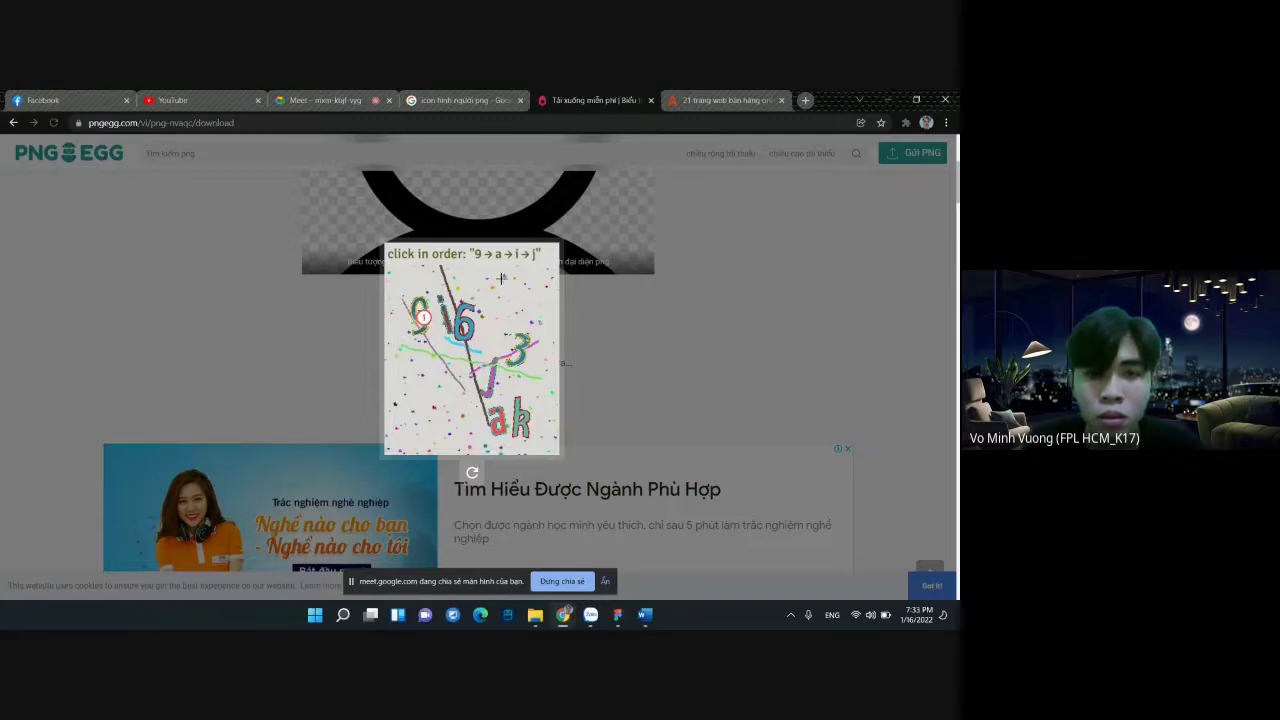
{"action": "left_click", "coordinate": [497, 422]}
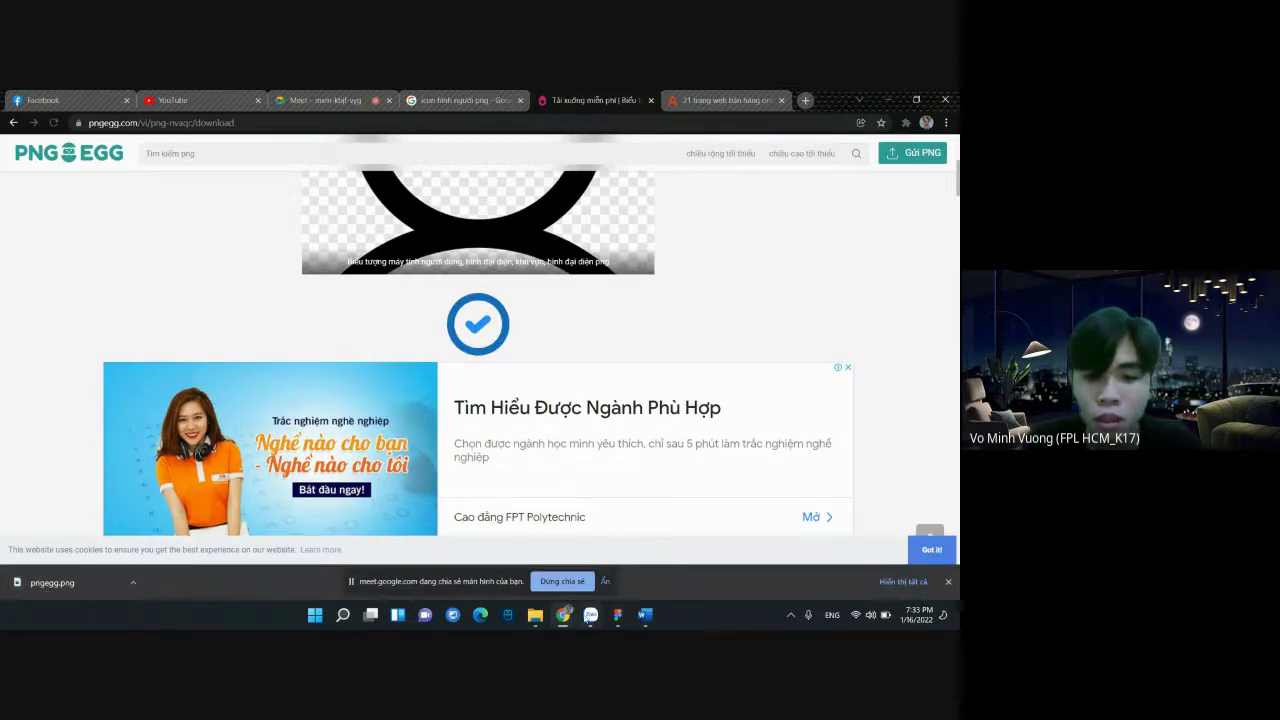
{"action": "left_click", "coordinate": [617, 614]}
Import pngegg.png from Downloads onto the Figma canvas and shrink it to 74×75
{"action": "left_click", "coordinate": [535, 614]}
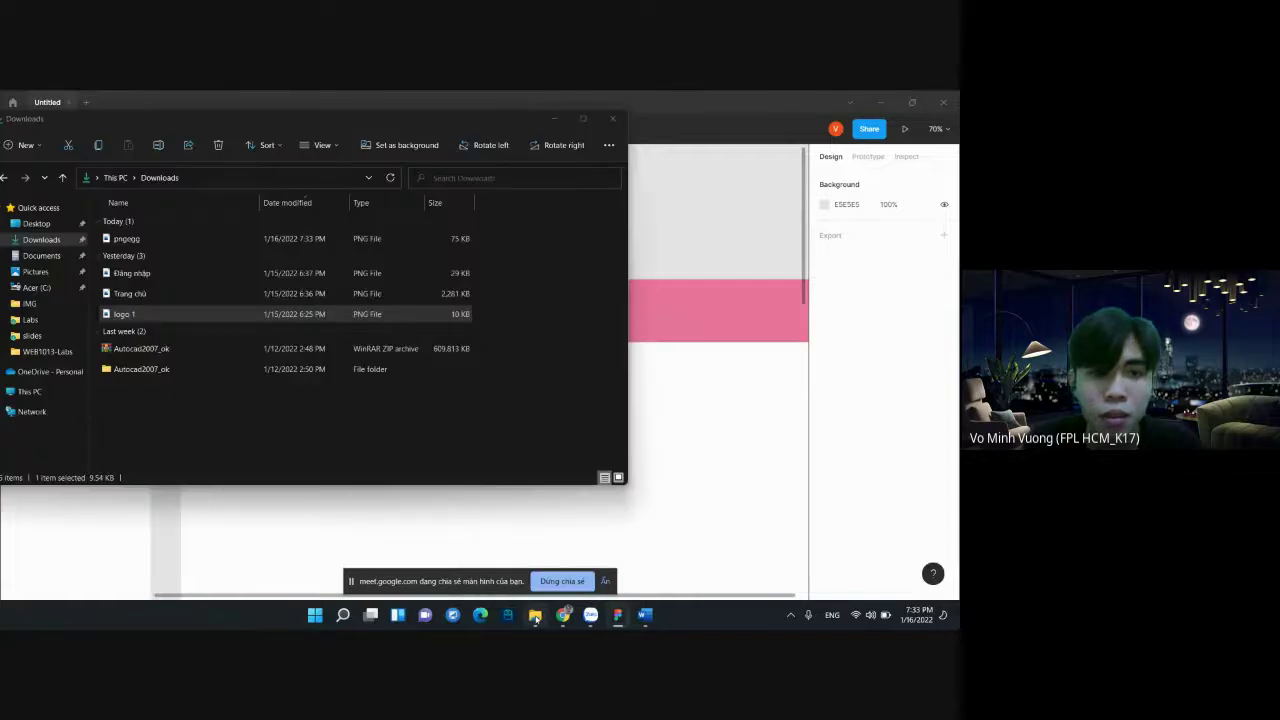
{"action": "left_click_drag", "start_coordinate": [127, 239], "coordinate": [706, 247]}
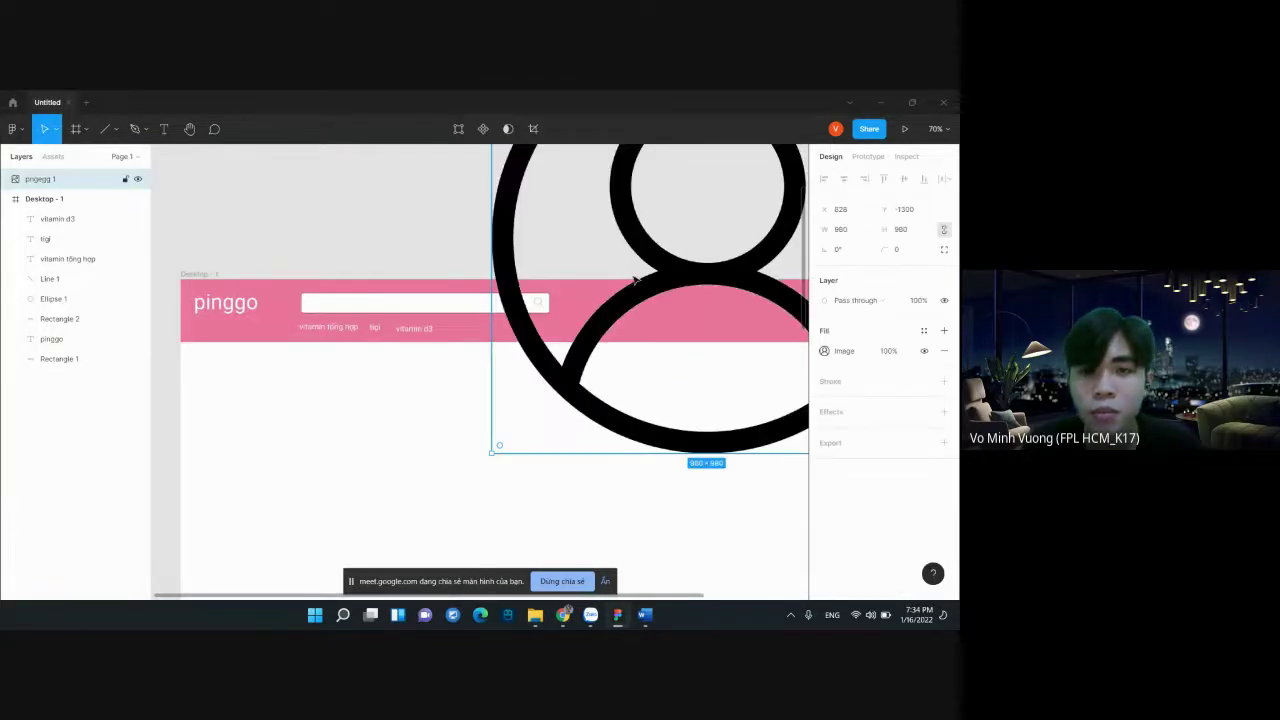
{"action": "scroll", "coordinate": [670, 292], "scroll_direction": "down", "scroll_amount": 5}
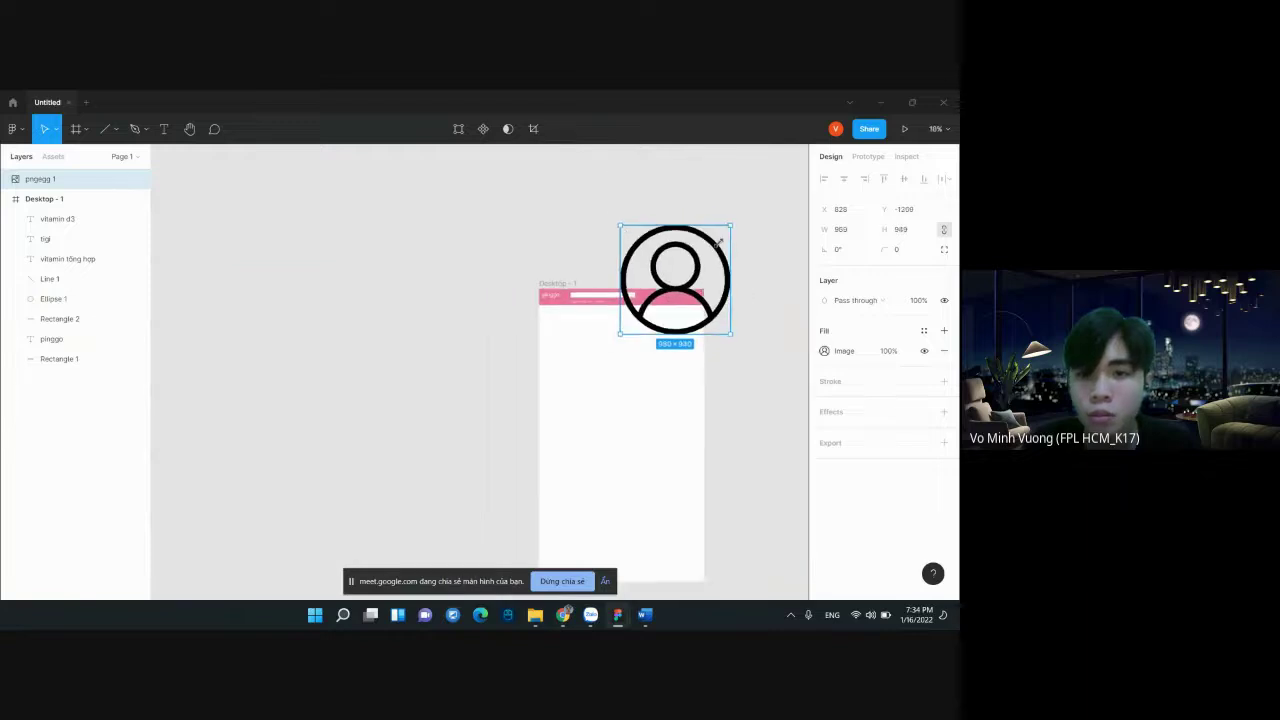
{"action": "left_click_drag", "start_coordinate": [731, 220], "coordinate": [634, 321]}
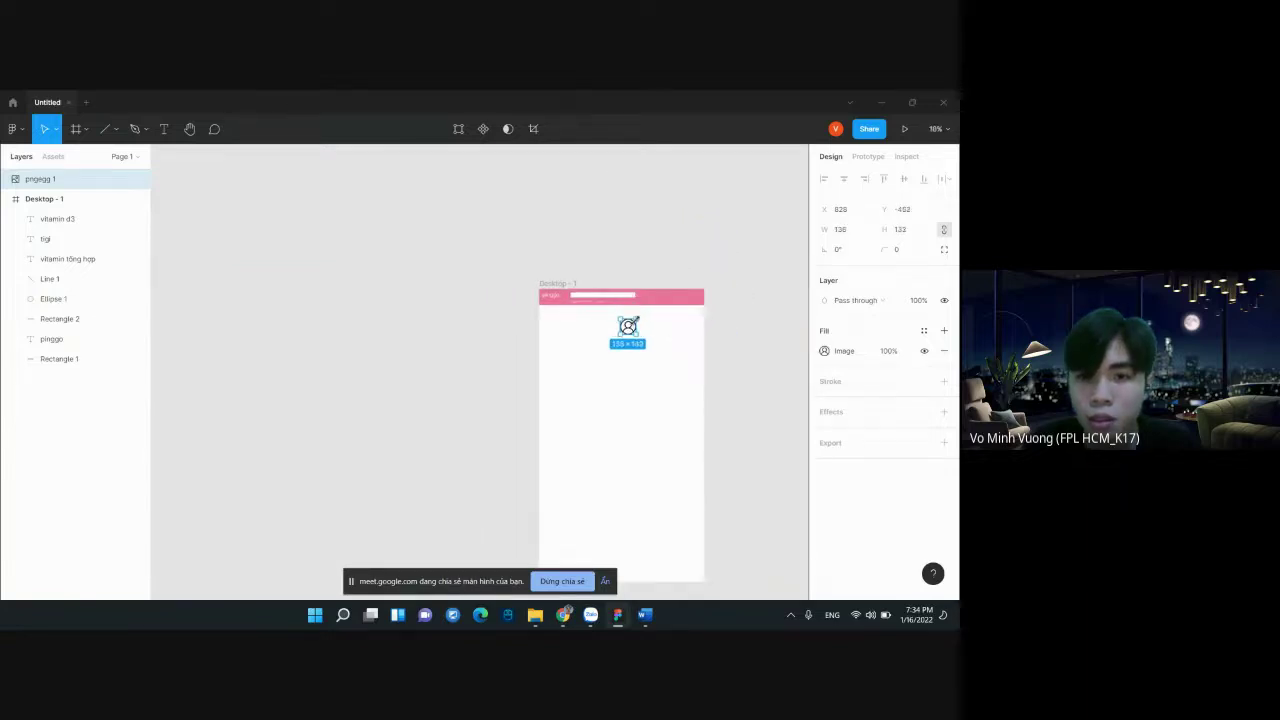
{"action": "scroll", "coordinate": [657, 343], "scroll_direction": "up", "scroll_amount": 5}
{"action": "scroll", "coordinate": [643, 326], "scroll_direction": "up", "scroll_amount": 5}
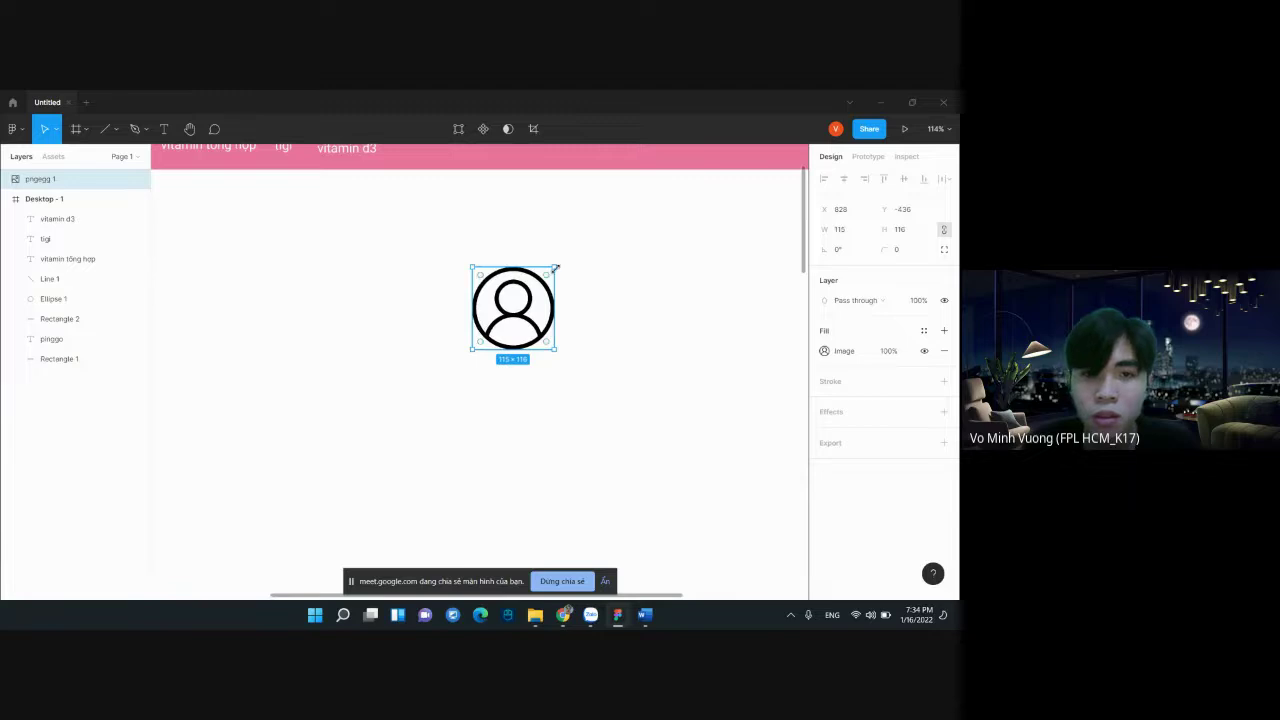
{"action": "left_click_drag", "start_coordinate": [553, 268], "coordinate": [525, 296]}
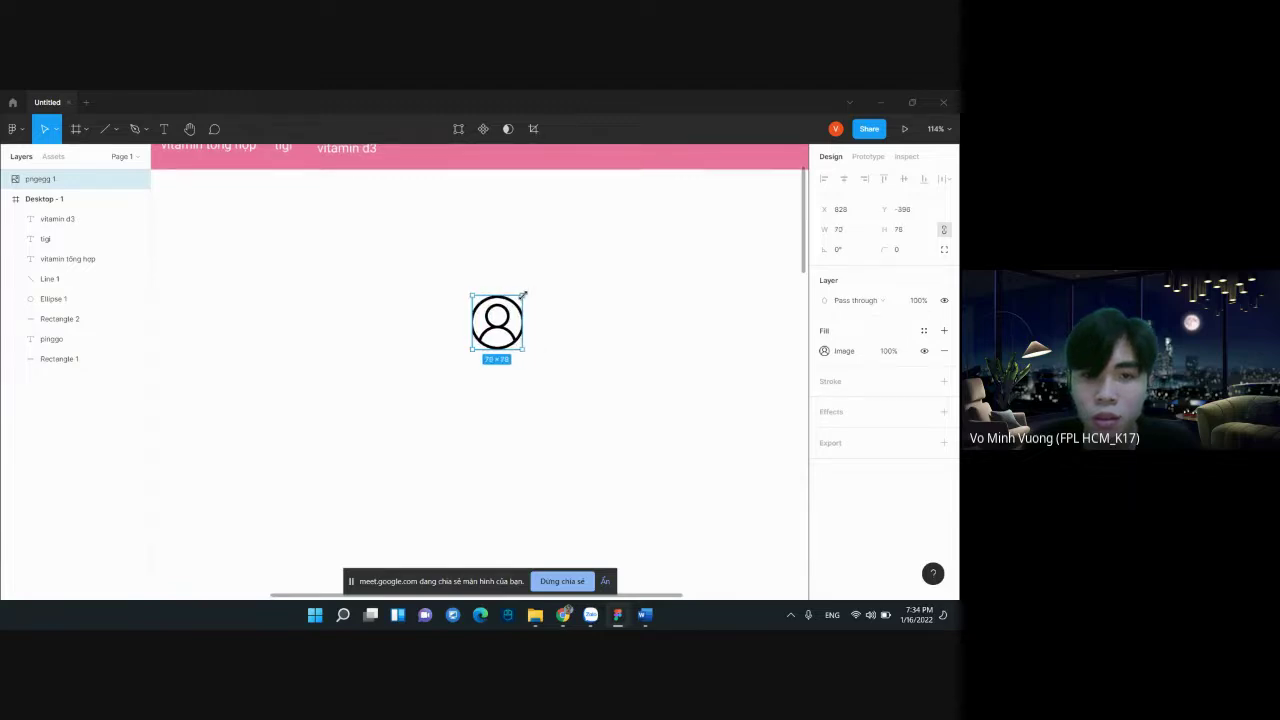
Move the person icon onto the pink header, right of the search bar
{"action": "left_click_drag", "start_coordinate": [521, 316], "coordinate": [576, 192]}
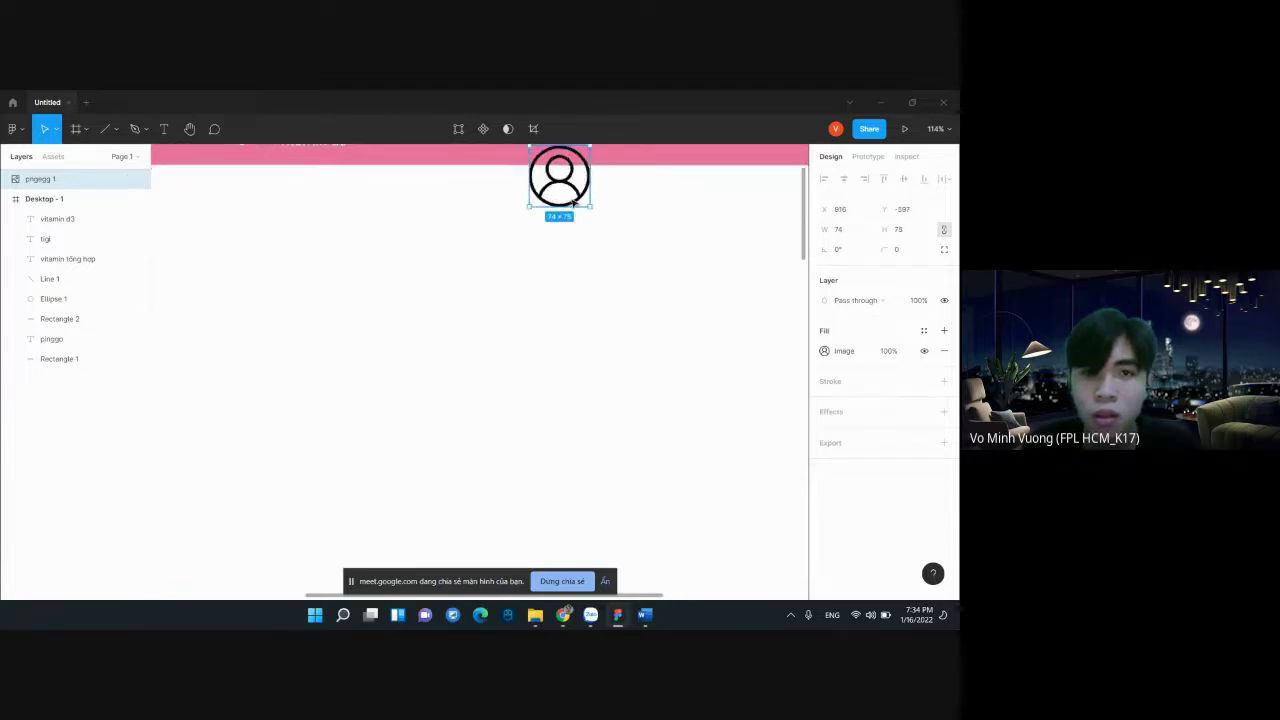
{"action": "scroll", "coordinate": [576, 192], "scroll_direction": "down", "scroll_amount": 3}
{"action": "scroll", "coordinate": [576, 192], "scroll_direction": "up", "scroll_amount": 3}
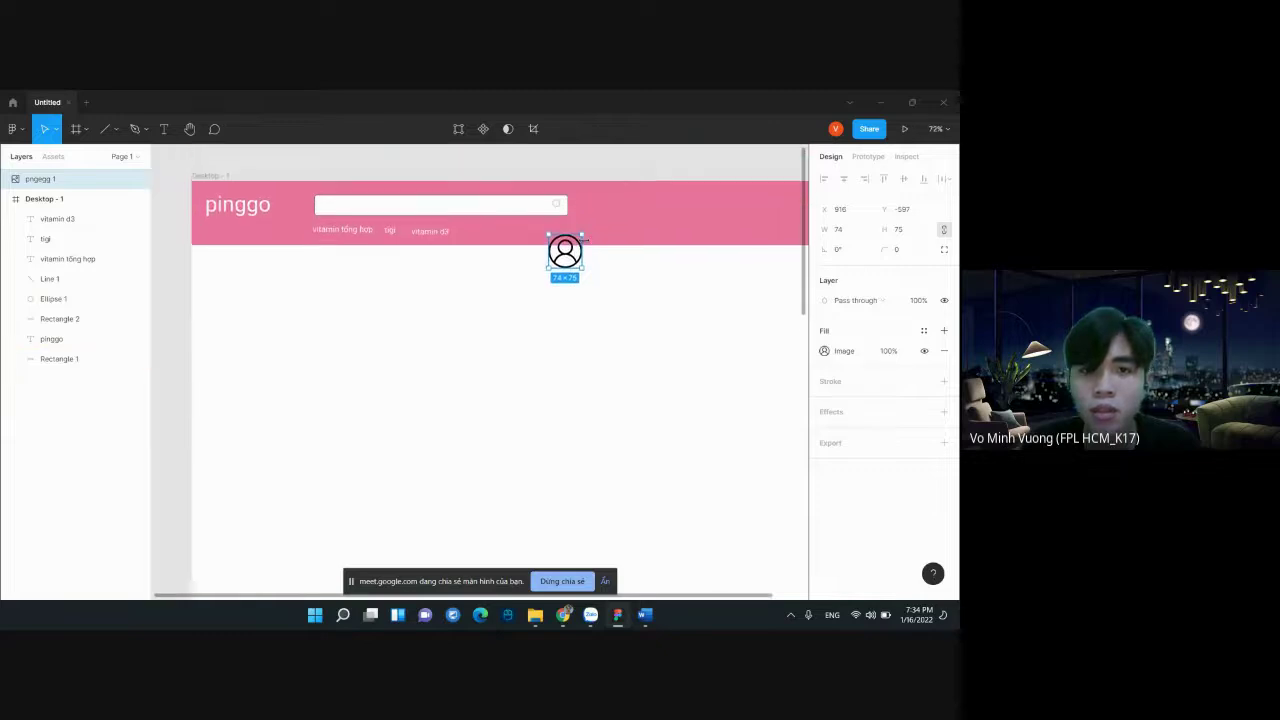
{"action": "left_click_drag", "start_coordinate": [570, 256], "coordinate": [619, 209]}
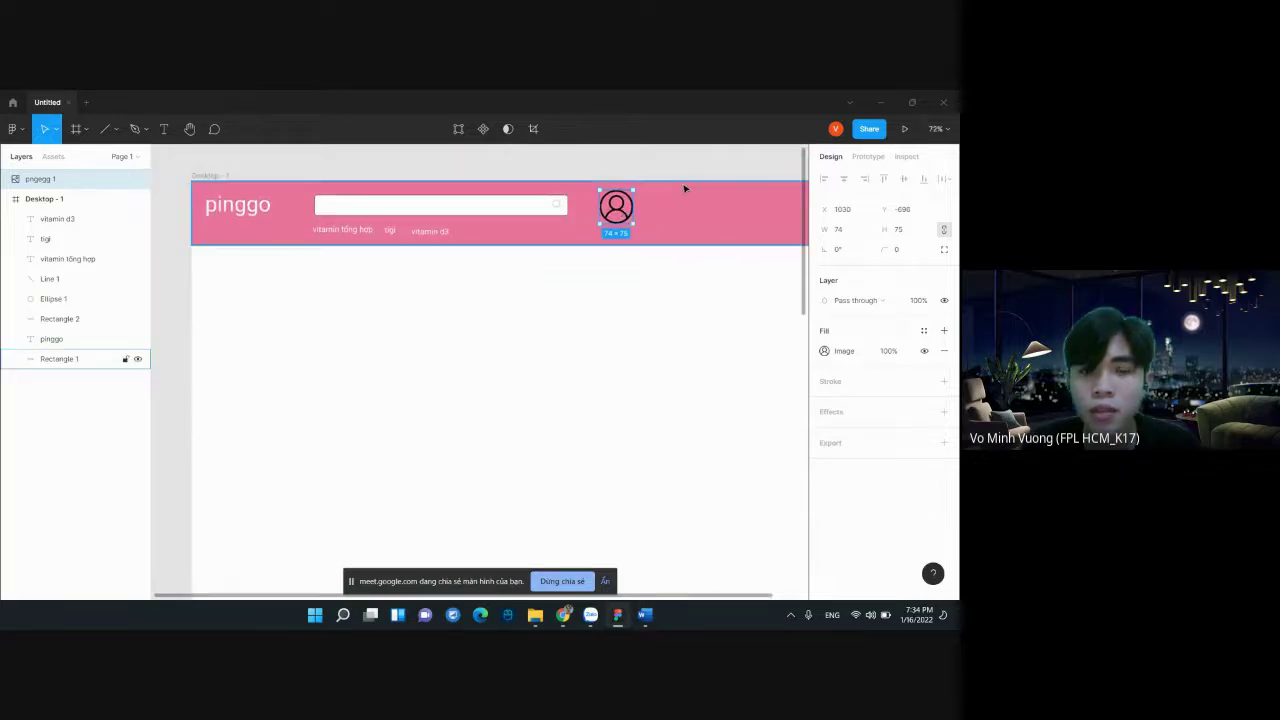
{"action": "left_click", "coordinate": [564, 614]}
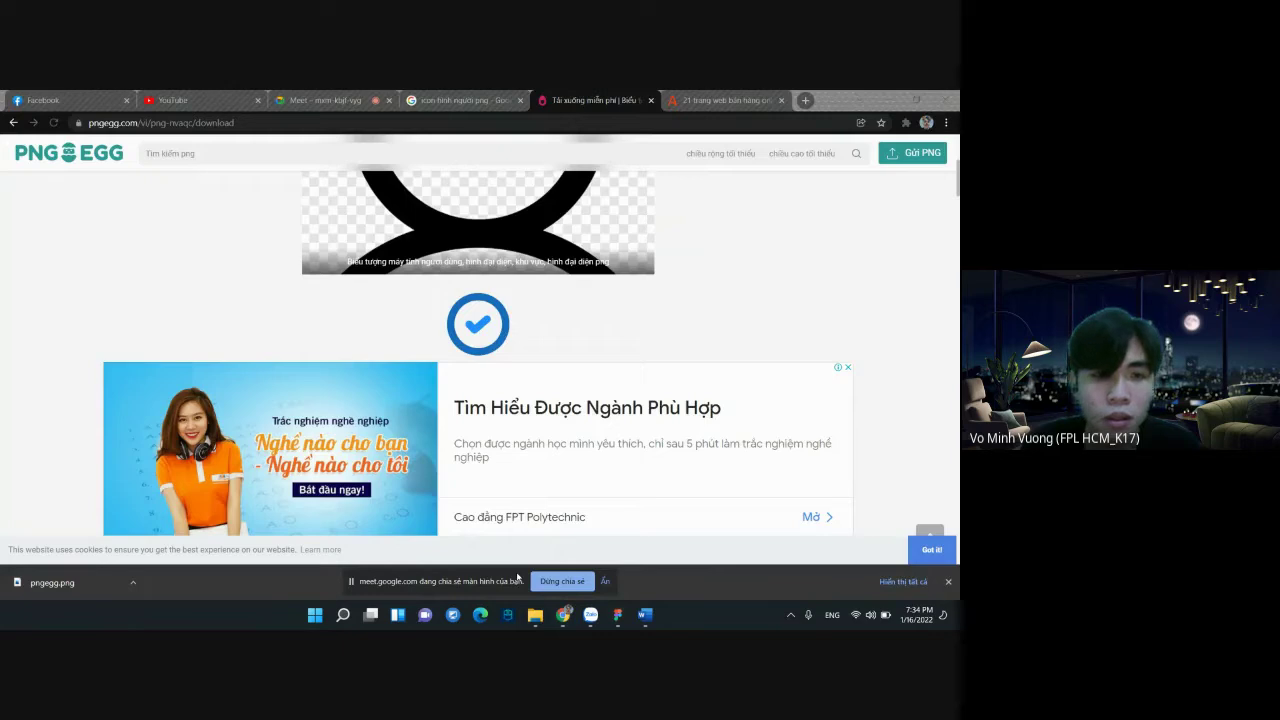
Recheck the PingGo header in the AdFlex '21 trang web bán hàng' article, then return to Figma
{"action": "left_click", "coordinate": [700, 100]}
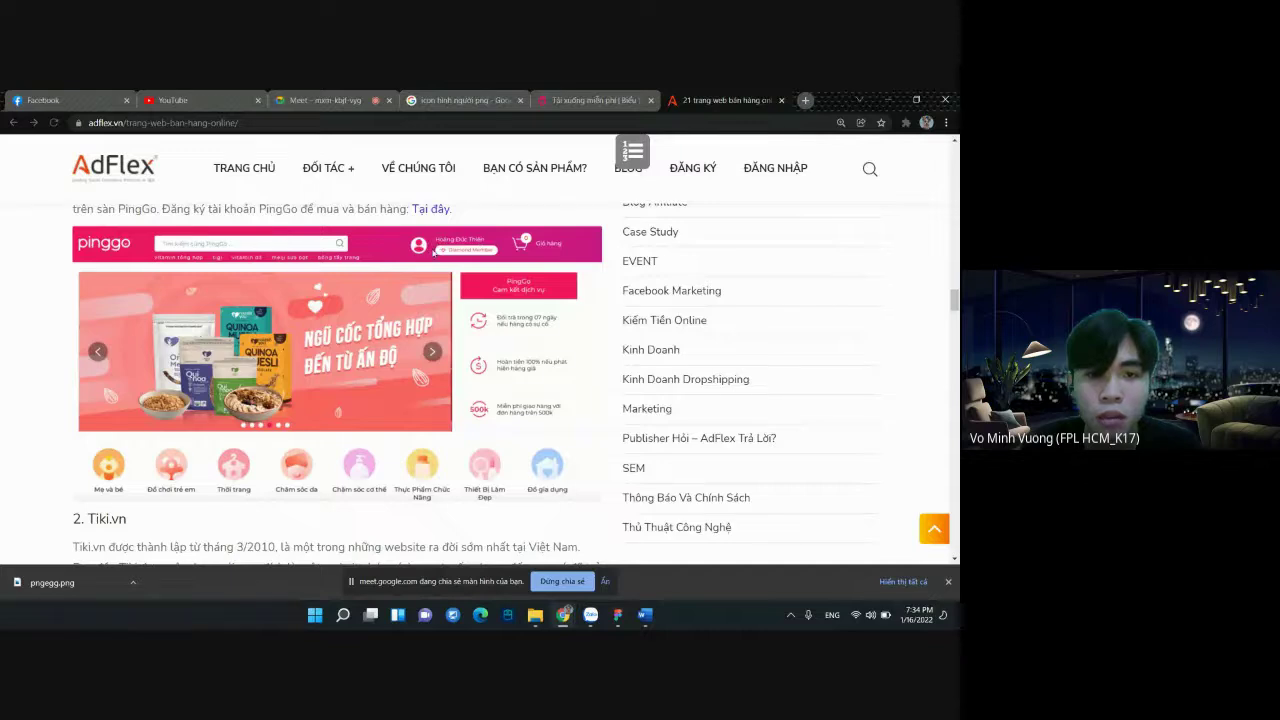
{"action": "left_click", "coordinate": [617, 614]}
{"action": "scroll", "coordinate": [600, 255], "scroll_direction": "right", "scroll_amount": 5}
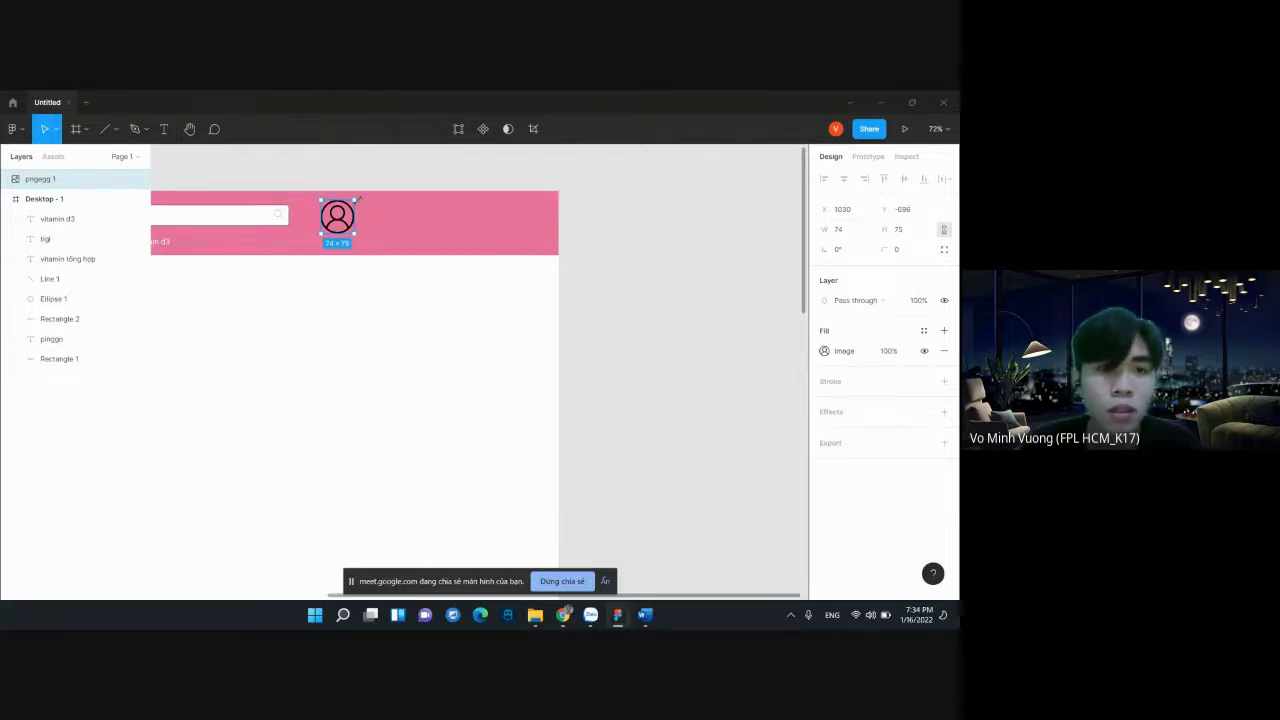
Resize the header person icon to about 40×47 and nudge it right beside the search bar
{"action": "left_click_drag", "start_coordinate": [354, 200], "coordinate": [345, 208]}
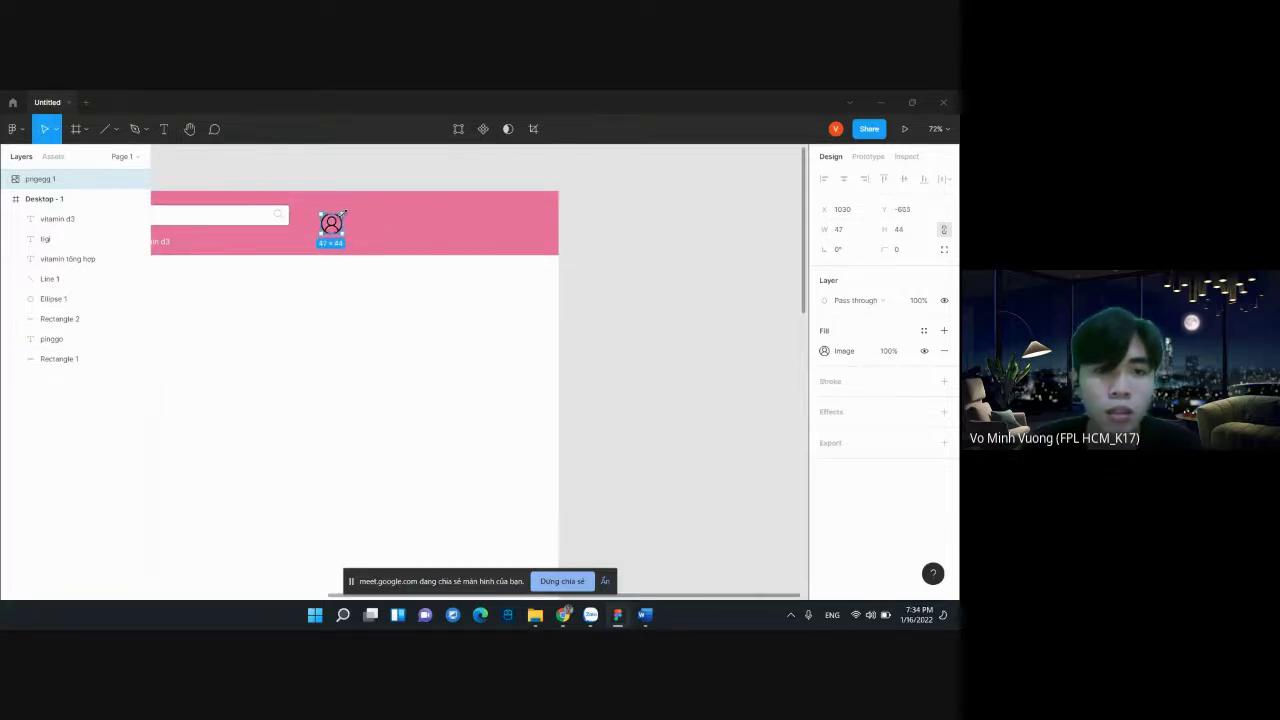
{"action": "left_click", "coordinate": [371, 243]}
{"action": "left_click", "coordinate": [338, 227]}
{"action": "mouse_move", "coordinate": [333, 207]}
{"action": "left_mouse_down"}
{"action": "mouse_move", "coordinate": [362, 212]}
{"action": "mouse_move", "coordinate": [379, 174]}
{"action": "mouse_move", "coordinate": [342, 212]}
{"action": "left_mouse_up"}
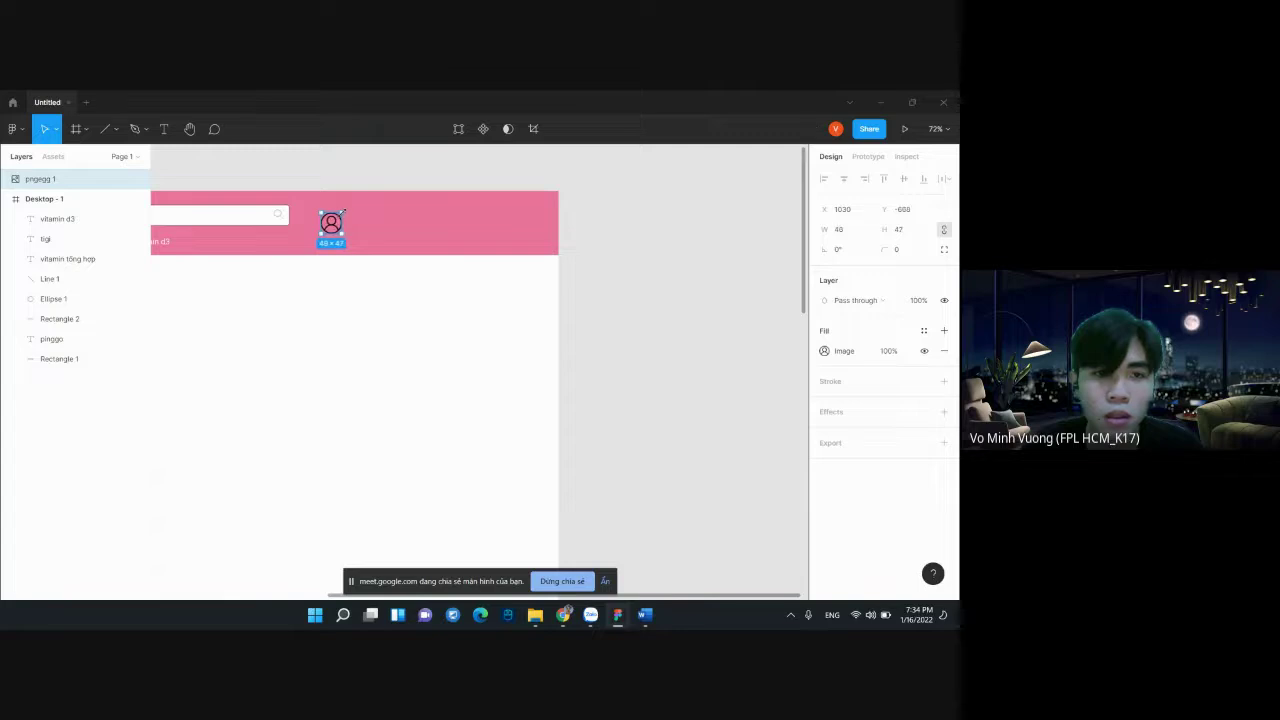
{"action": "left_click_drag", "start_coordinate": [335, 227], "coordinate": [342, 223]}
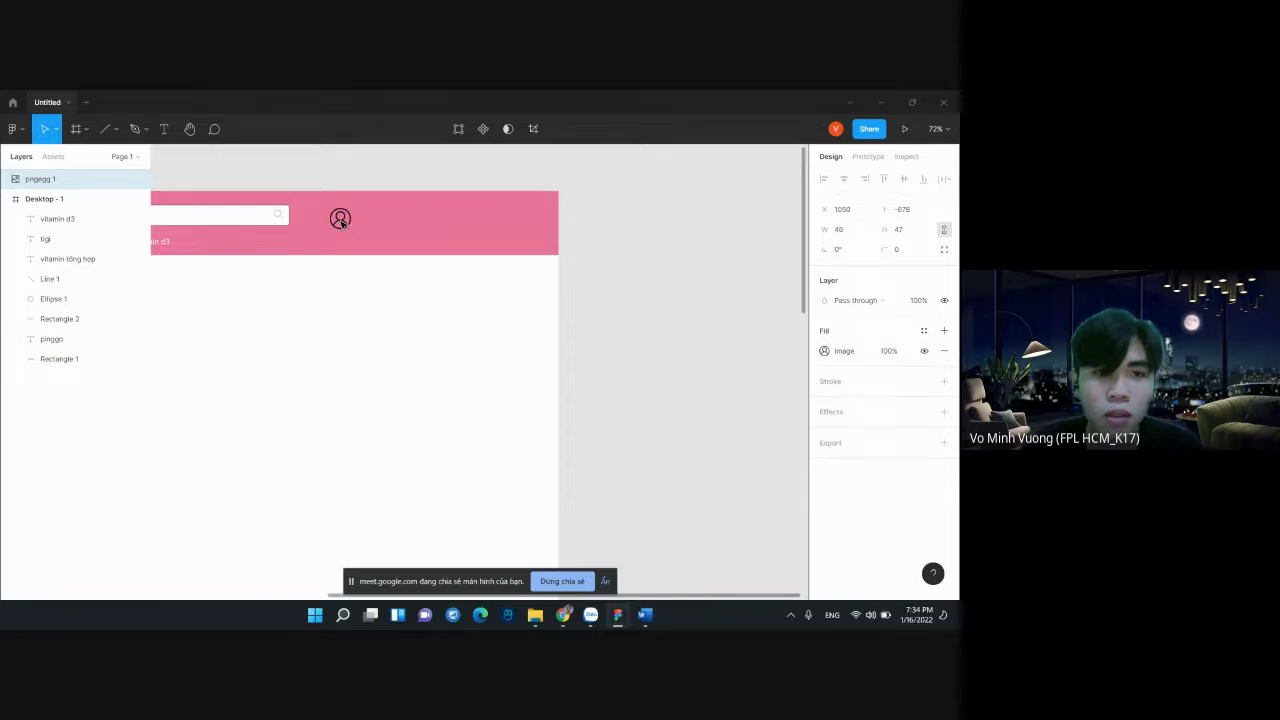
Add a white Roboto 18 text label with the user's name beside the avatar
{"action": "left_click", "coordinate": [164, 128]}
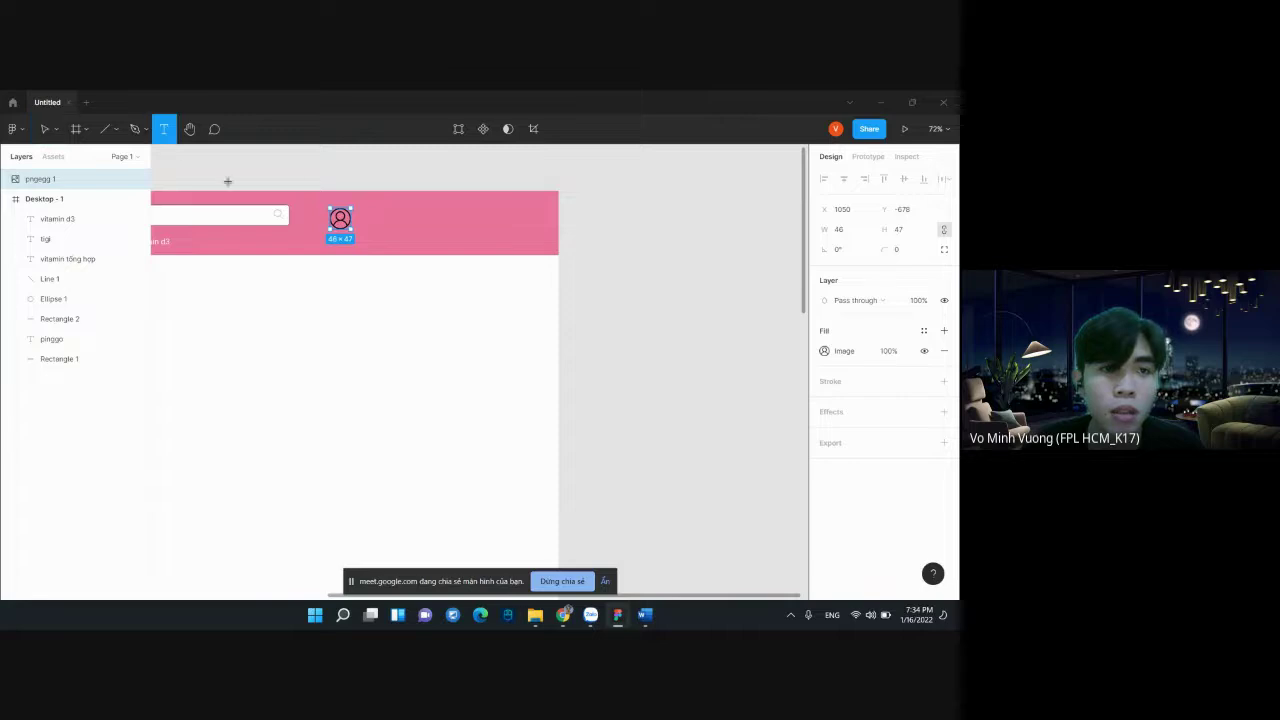
{"action": "left_click_drag", "start_coordinate": [359, 203], "coordinate": [440, 219]}
{"action": "type", "text": "H"}
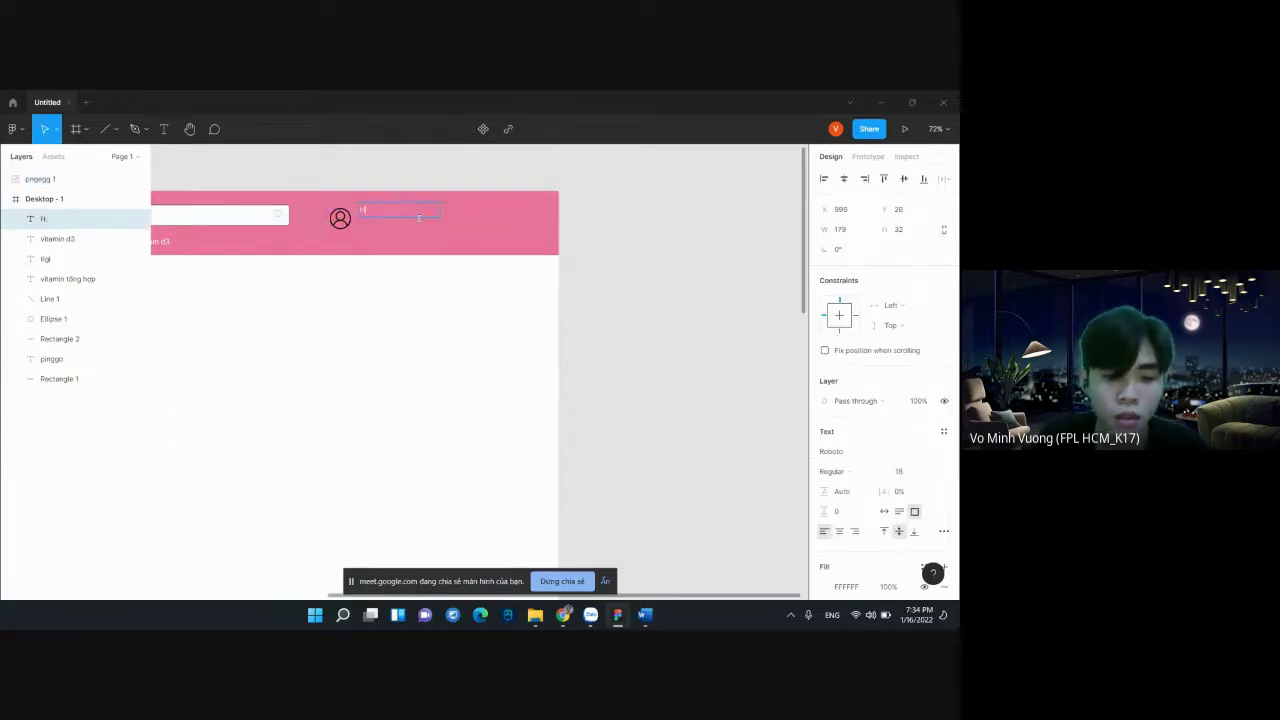
{"action": "type", "text": "oàng Đức Thị"}
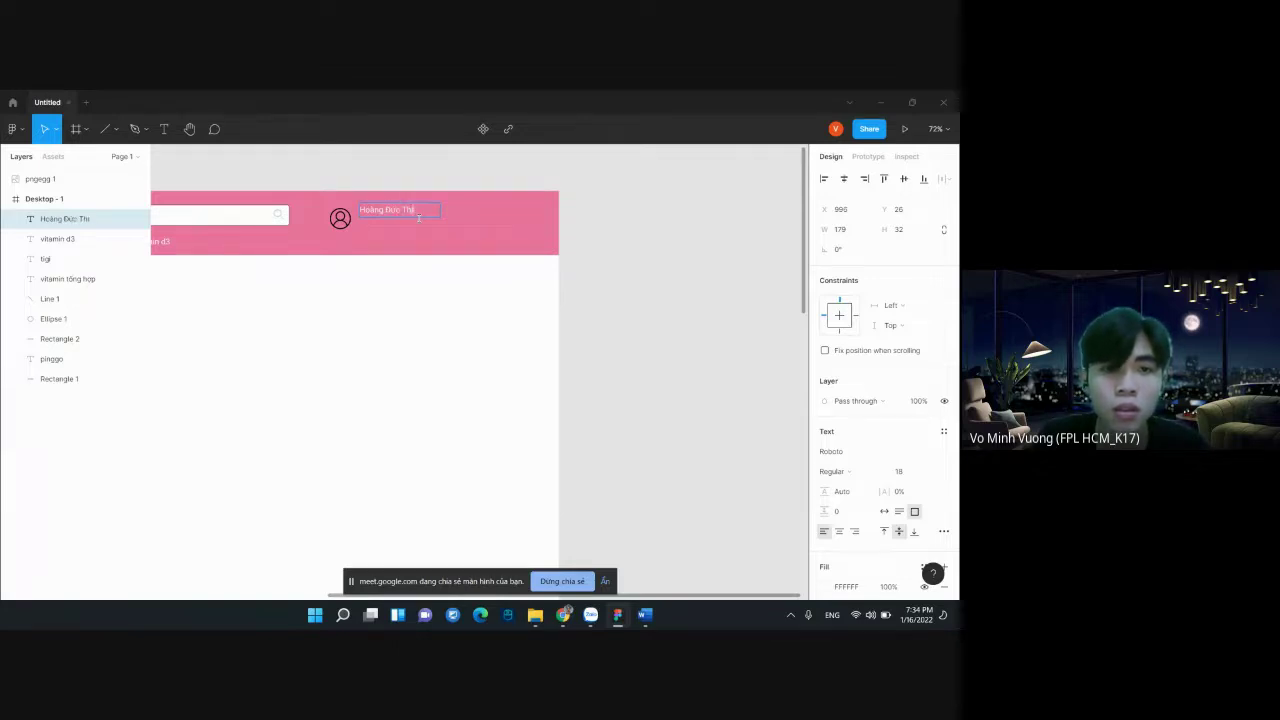
{"action": "type", "text": "n"}
{"action": "left_click", "coordinate": [414, 250]}
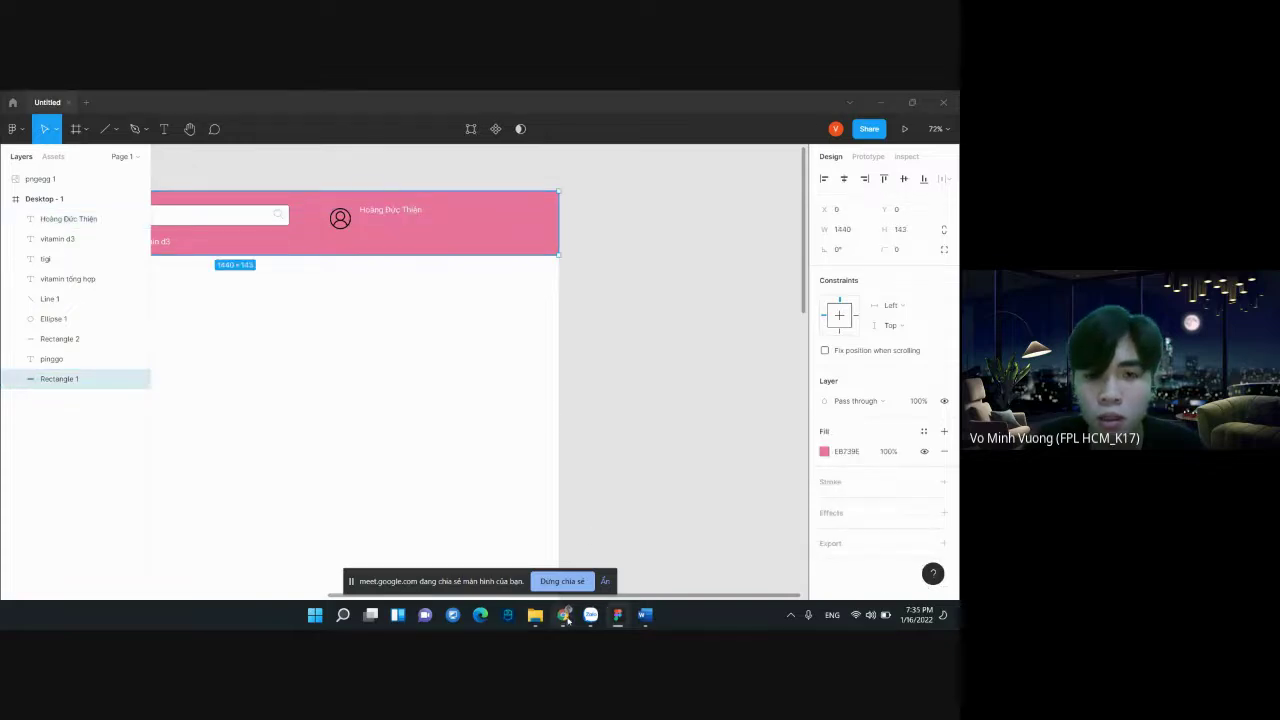
{"action": "mouse_move", "coordinate": [563, 615]}
{"action": "left_click", "coordinate": [527, 560]}
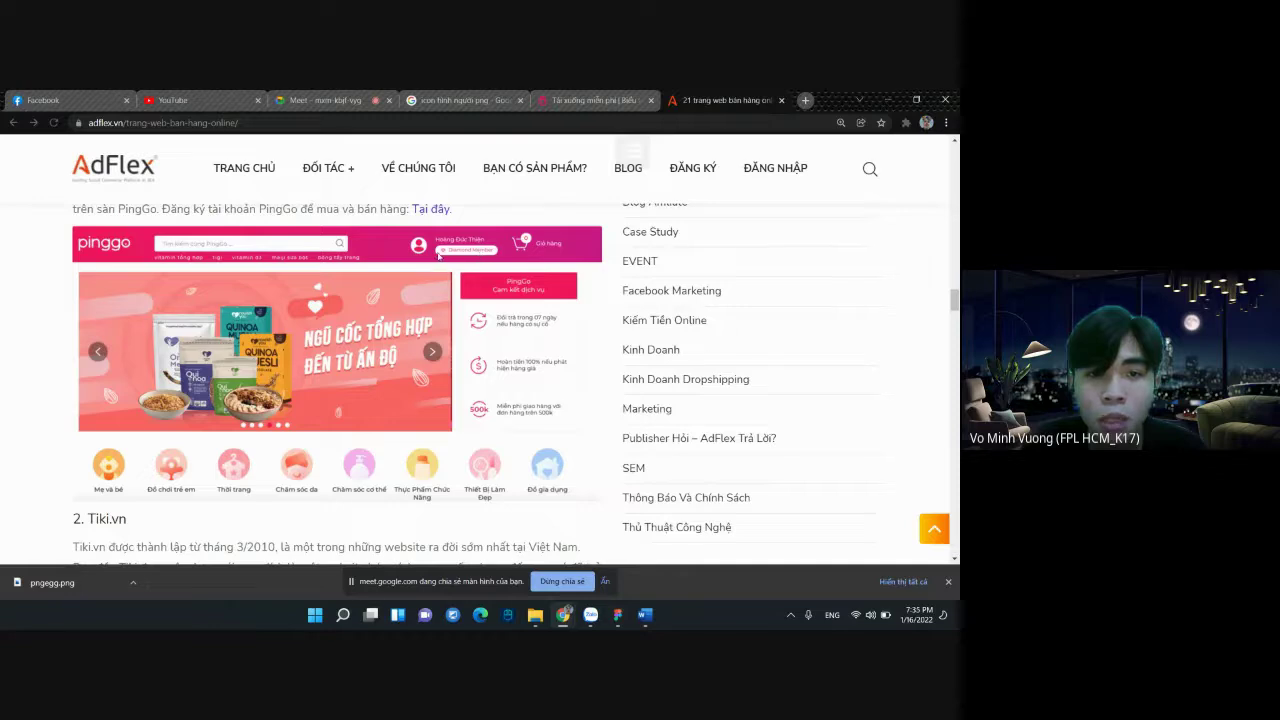
Zoom into the AdFlex article to study the PingGo header's Diamond Member badge
{"action": "scroll", "coordinate": [447, 253], "scroll_direction": "up", "scroll_amount": 1, "text": "ctrl"}
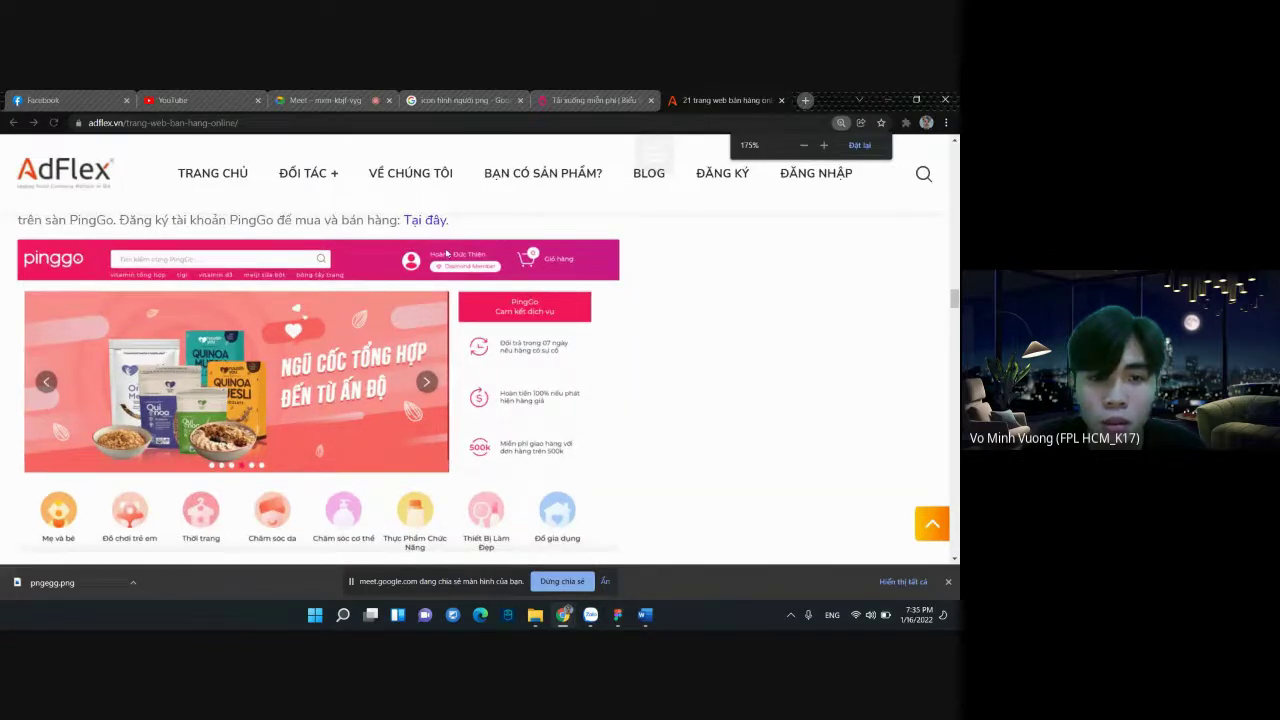
{"action": "scroll", "coordinate": [447, 253], "scroll_direction": "up", "scroll_amount": 1, "text": "ctrl"}
{"action": "scroll", "coordinate": [547, 279], "scroll_direction": "up", "scroll_amount": 1, "text": "ctrl"}
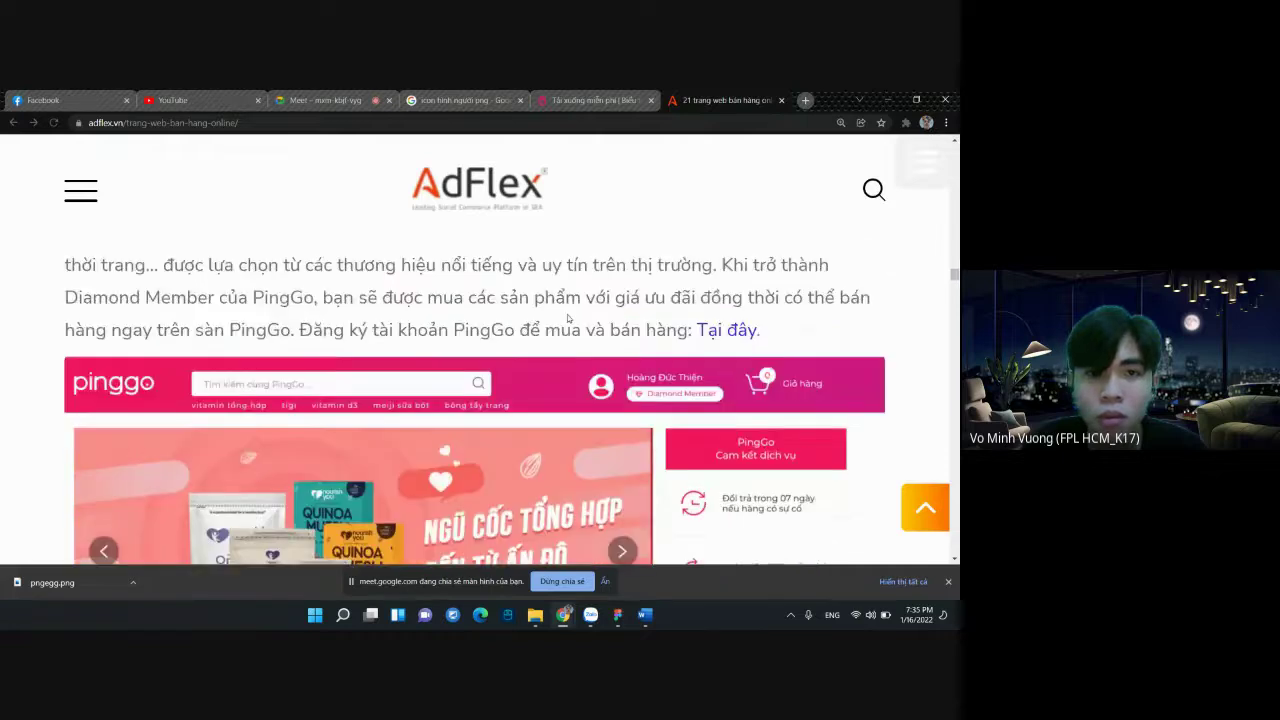
{"action": "scroll", "coordinate": [567, 318], "scroll_direction": "up", "scroll_amount": 1}
{"action": "scroll", "coordinate": [567, 318], "scroll_direction": "up", "scroll_amount": 1}
{"action": "scroll", "coordinate": [646, 467], "scroll_direction": "down", "scroll_amount": 1}
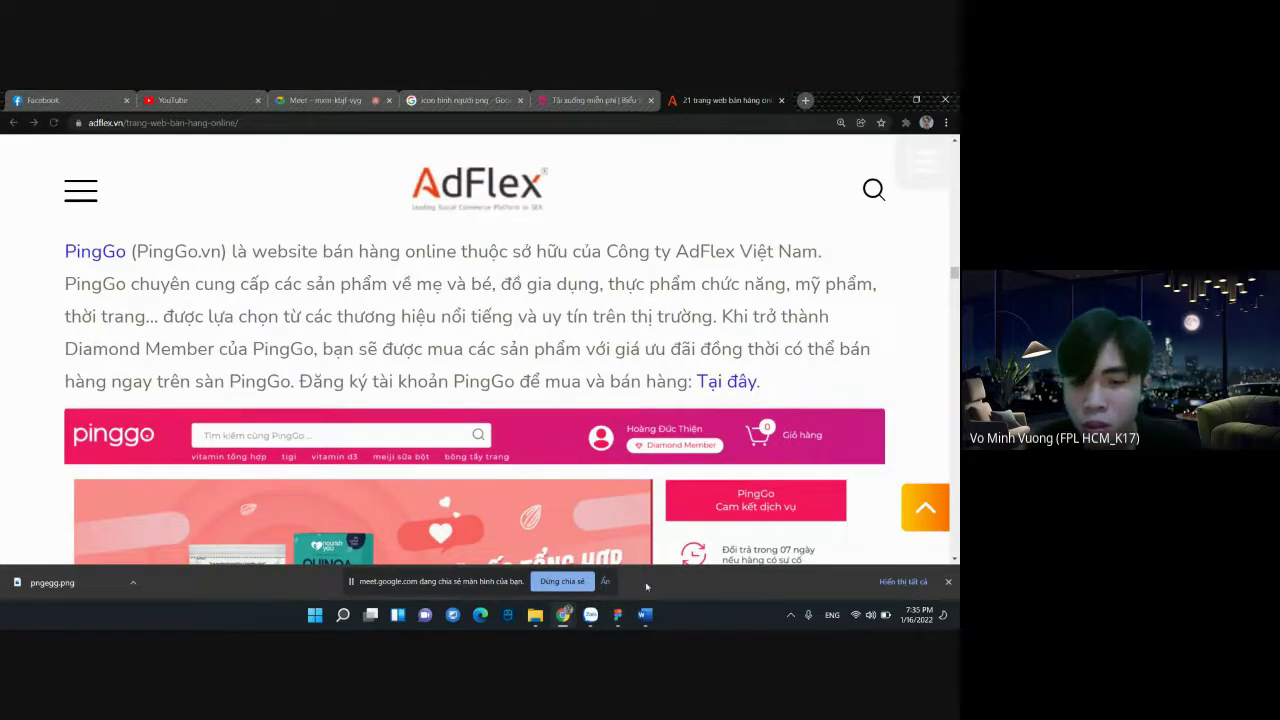
Draw a 191×29 rectangle under the account name in the pink header
{"action": "left_click", "coordinate": [617, 614]}
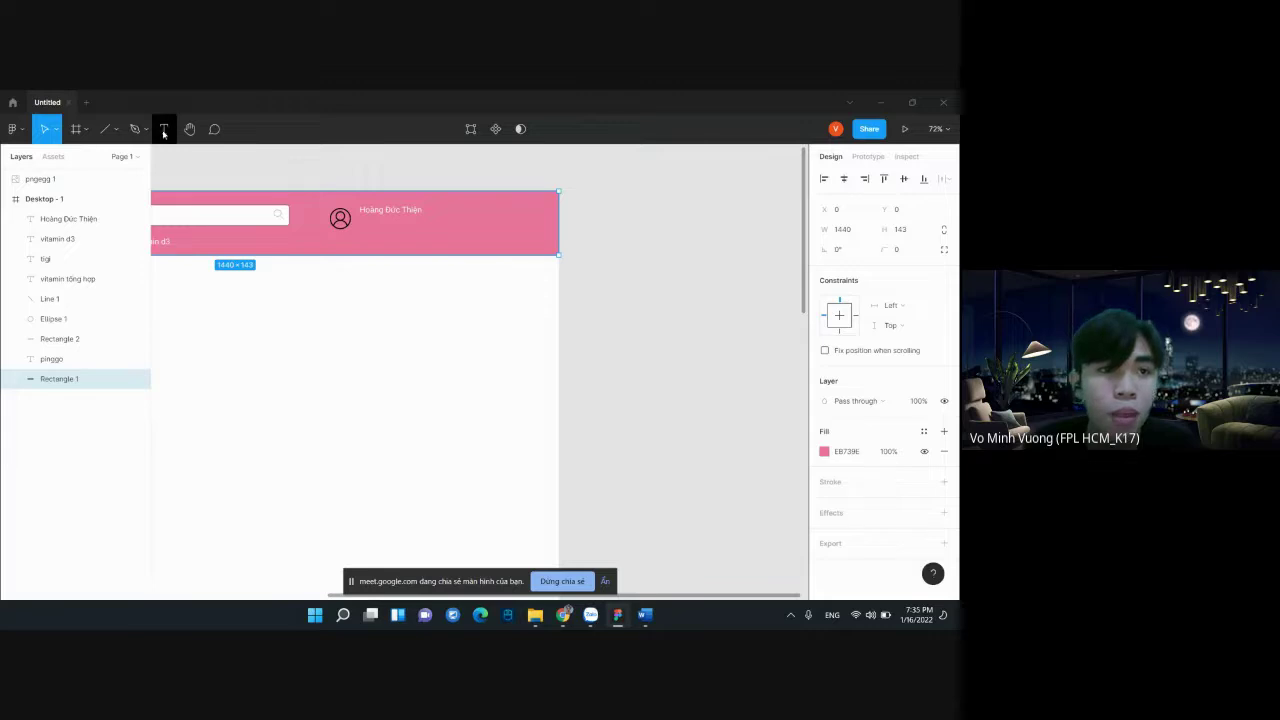
{"action": "left_click", "coordinate": [166, 132]}
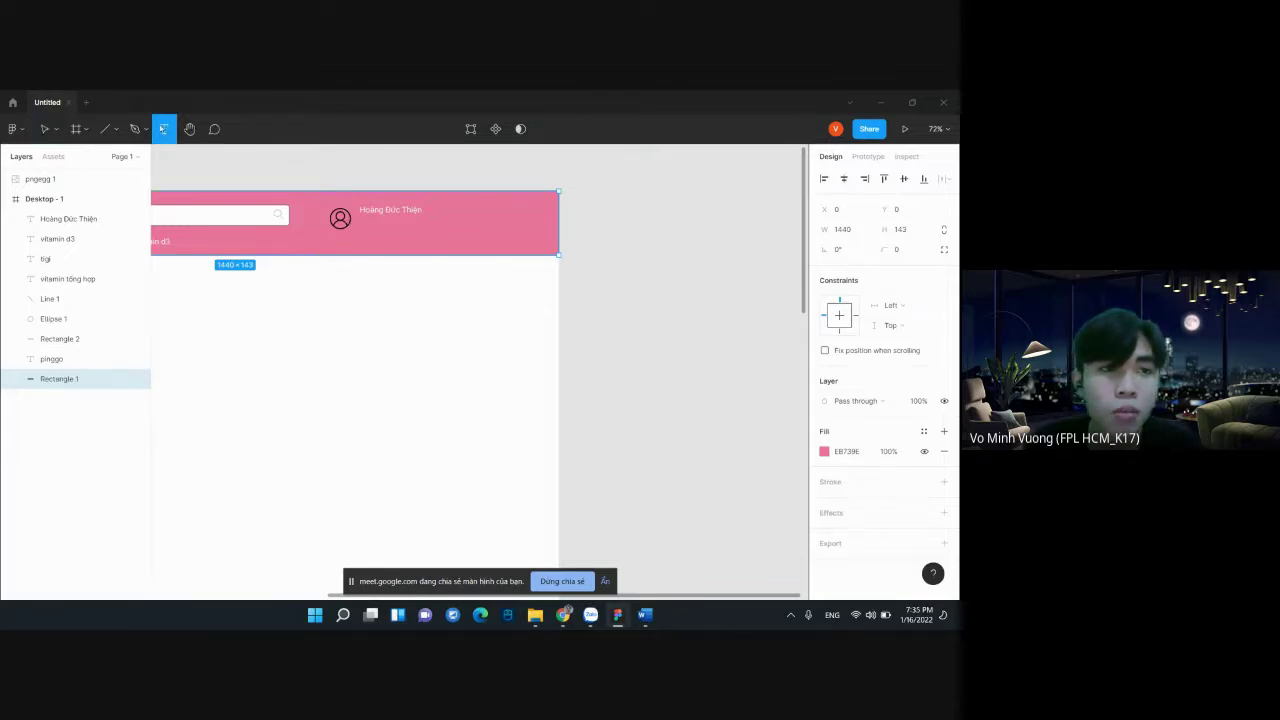
{"action": "left_click", "coordinate": [105, 129]}
{"action": "left_click", "coordinate": [118, 131]}
{"action": "left_click", "coordinate": [105, 164]}
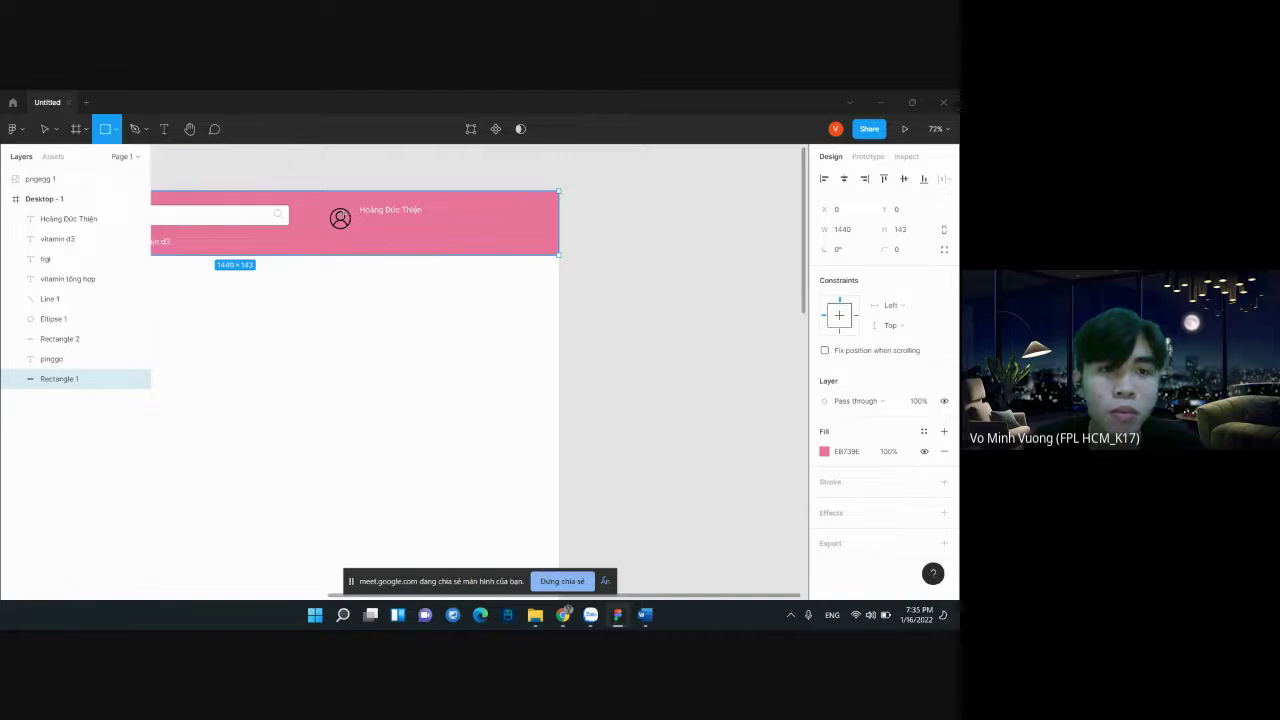
{"action": "left_click_drag", "start_coordinate": [360, 219], "coordinate": [445, 234]}
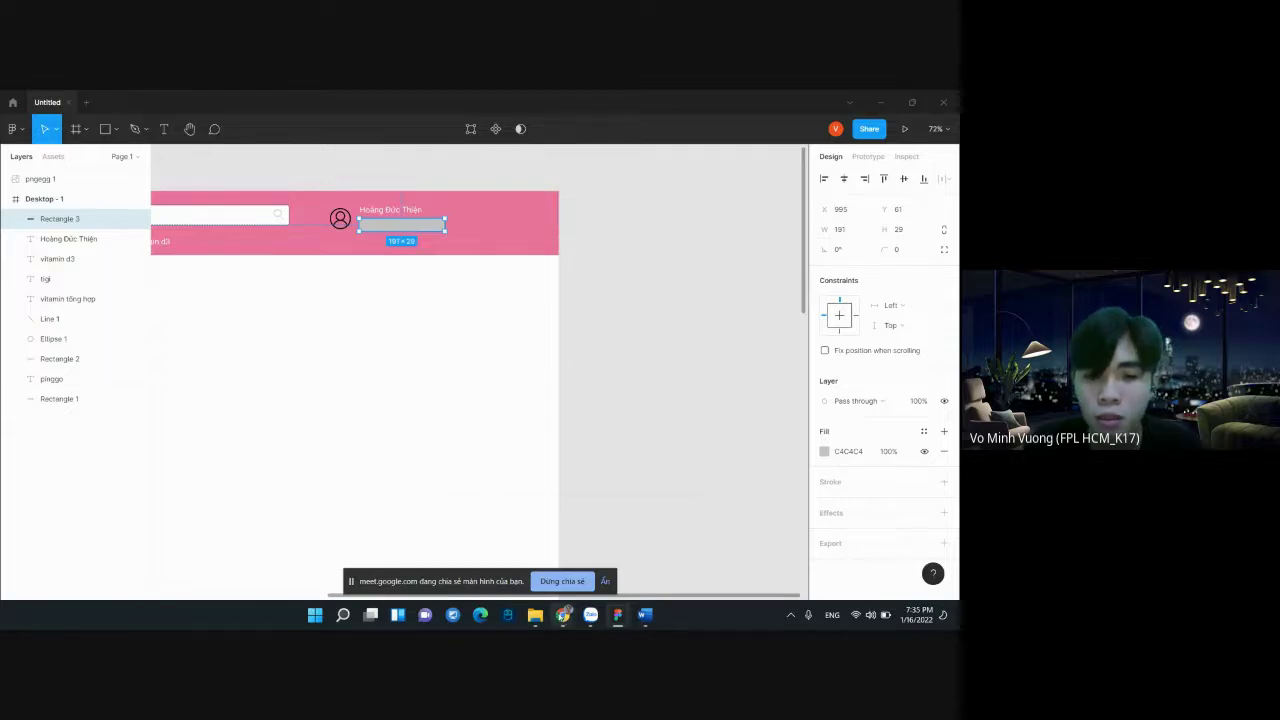
{"action": "left_click", "coordinate": [521, 562]}
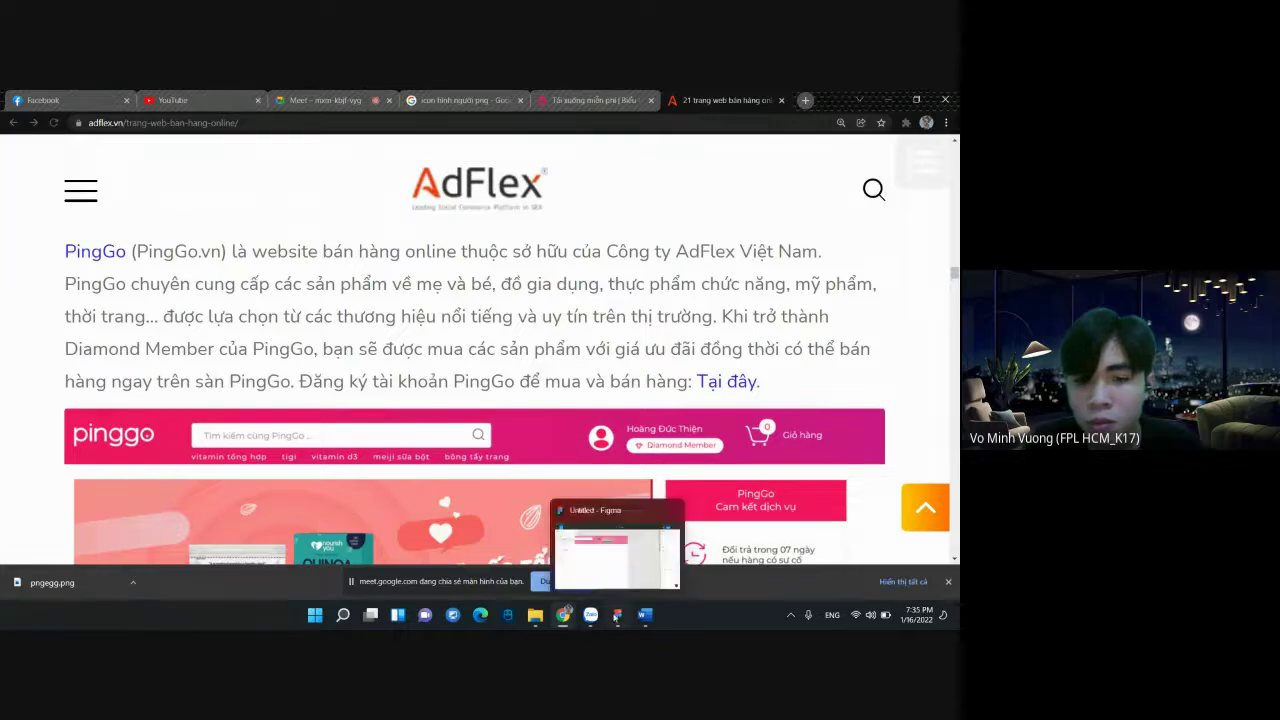
{"action": "left_click", "coordinate": [617, 545]}
Give the rectangle a 20 corner radius and a white FFFFFF fill
{"action": "left_click", "coordinate": [899, 250]}
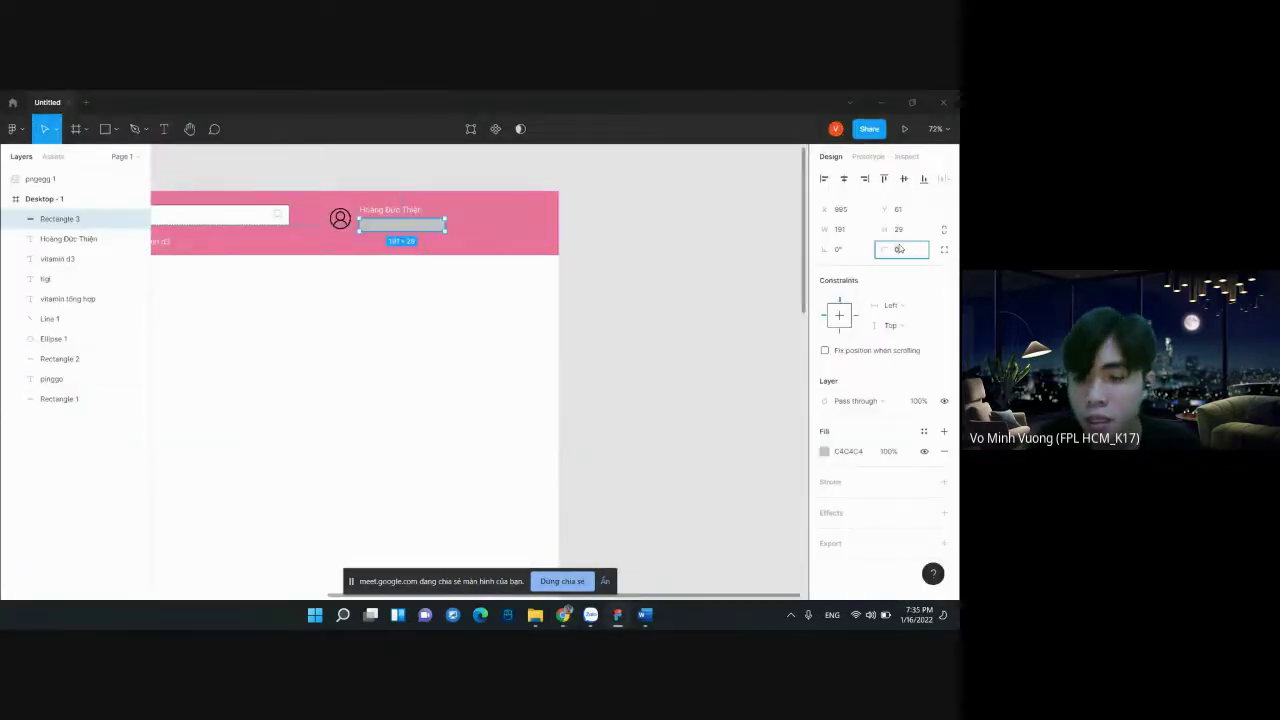
{"action": "type", "text": "5"}
{"action": "key", "text": "Return"}
{"action": "left_click", "coordinate": [899, 250]}
{"action": "type", "text": "20"}
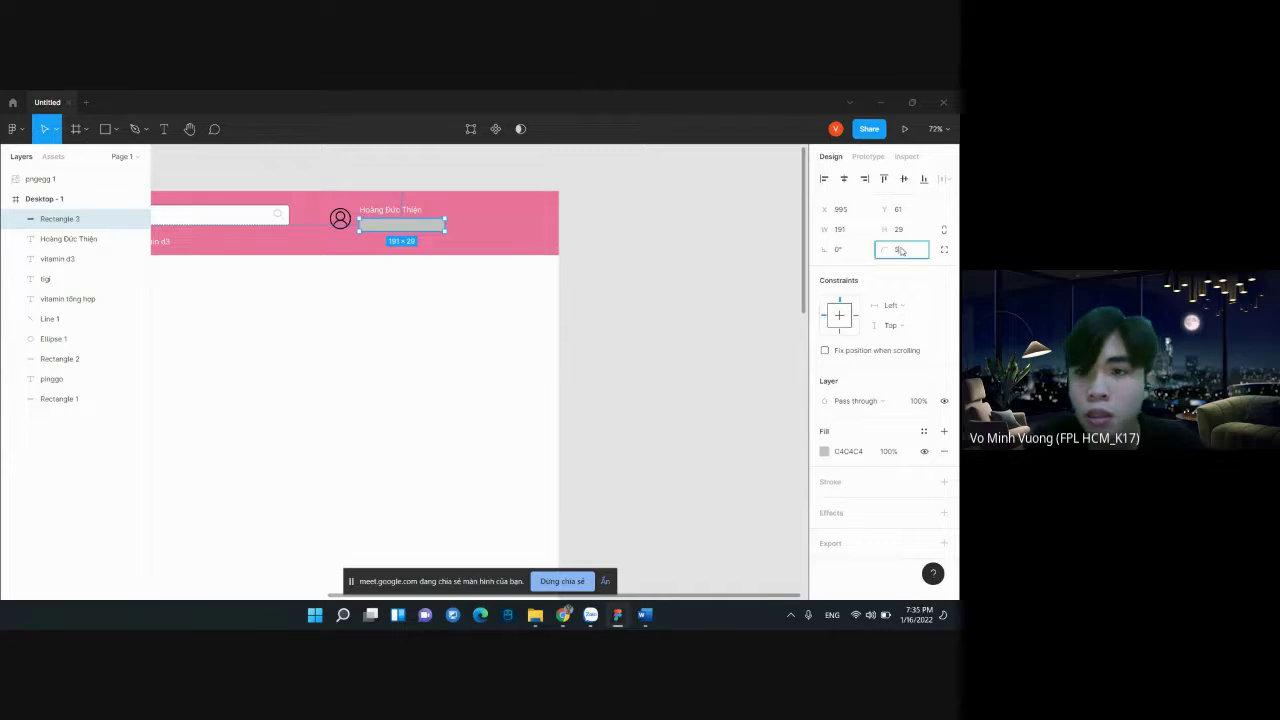
{"action": "key", "text": "Return"}
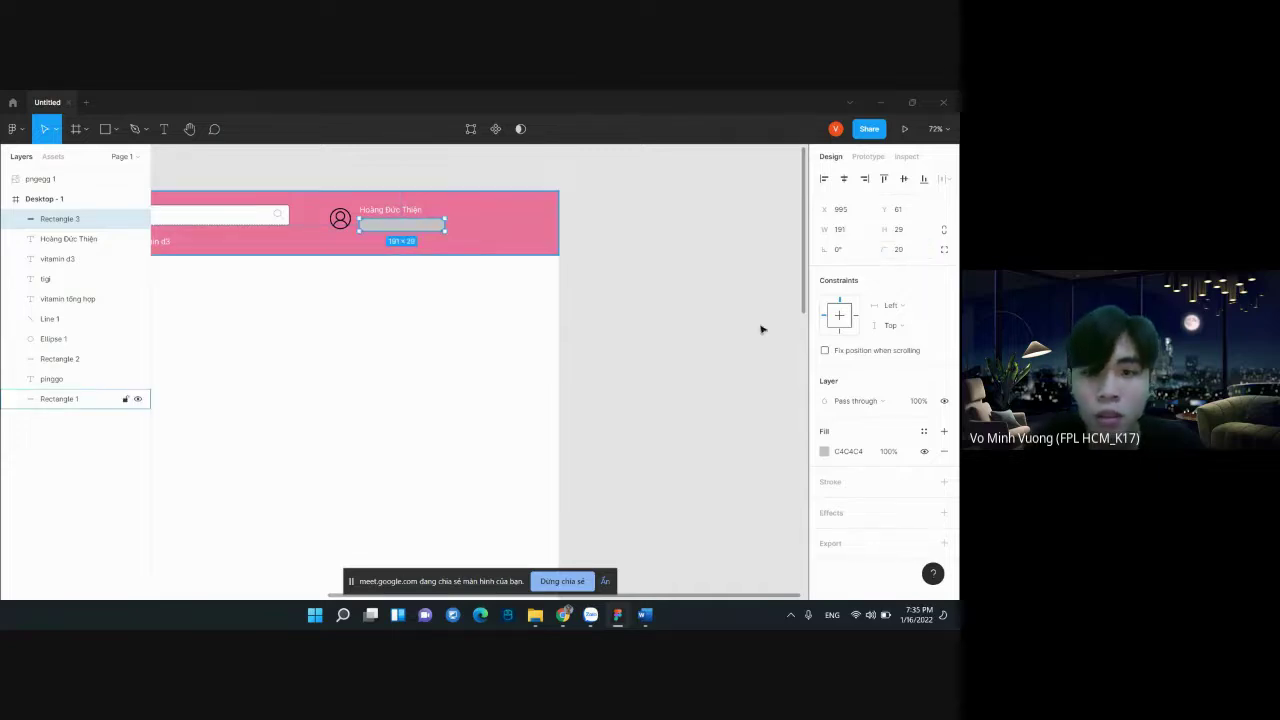
{"action": "left_click", "coordinate": [824, 452]}
{"action": "left_click", "coordinate": [704, 540]}
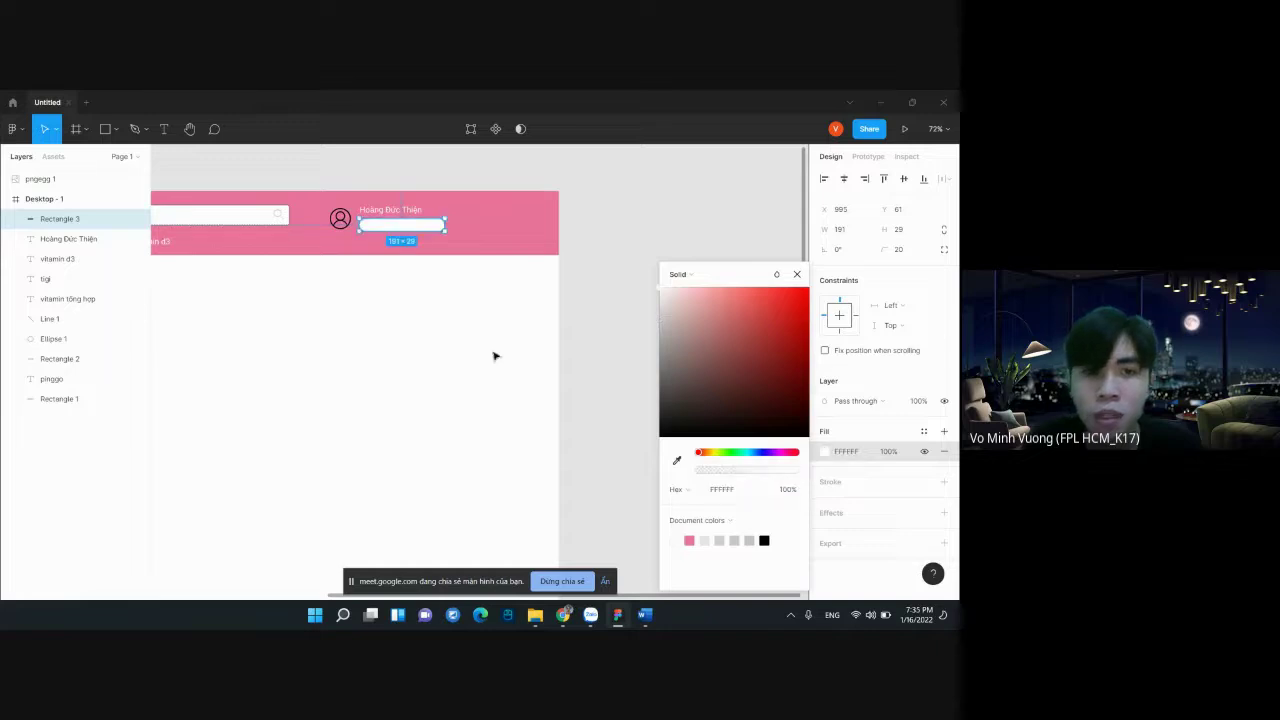
{"action": "left_click", "coordinate": [490, 350]}
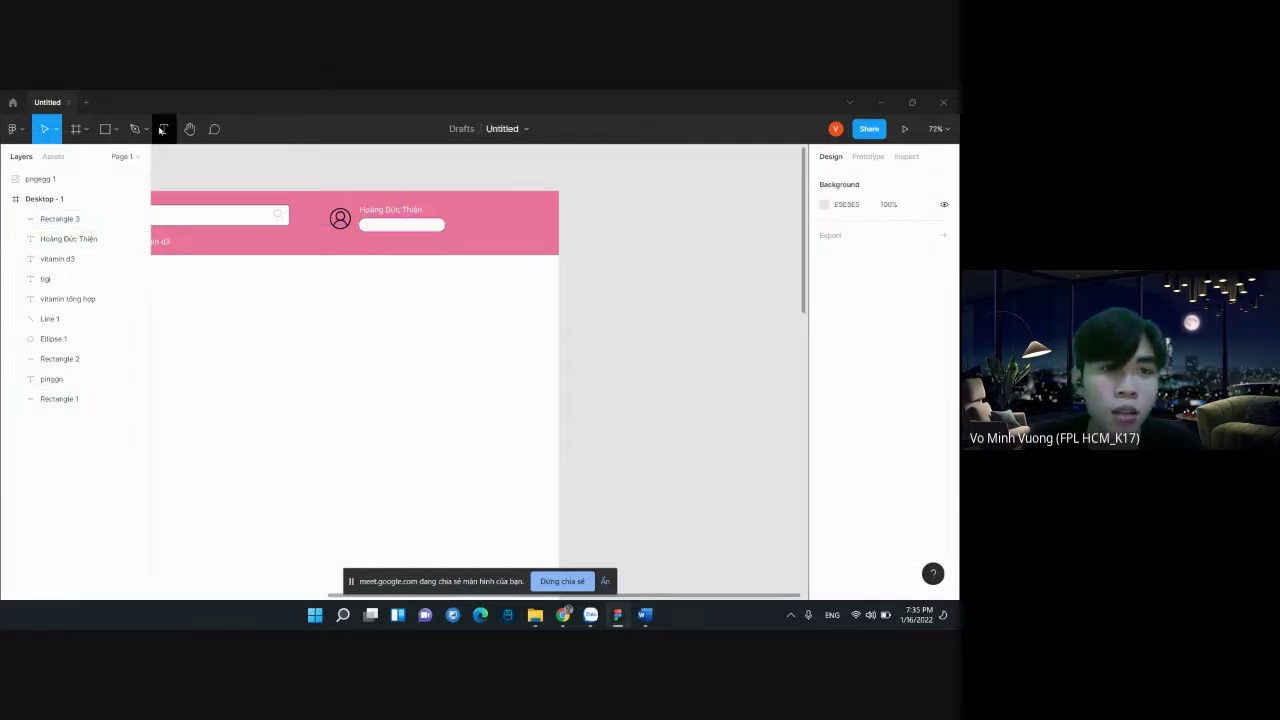
Add a black Roboto 18 'Diamond Member' label inside the white pill
{"action": "left_click", "coordinate": [164, 128]}
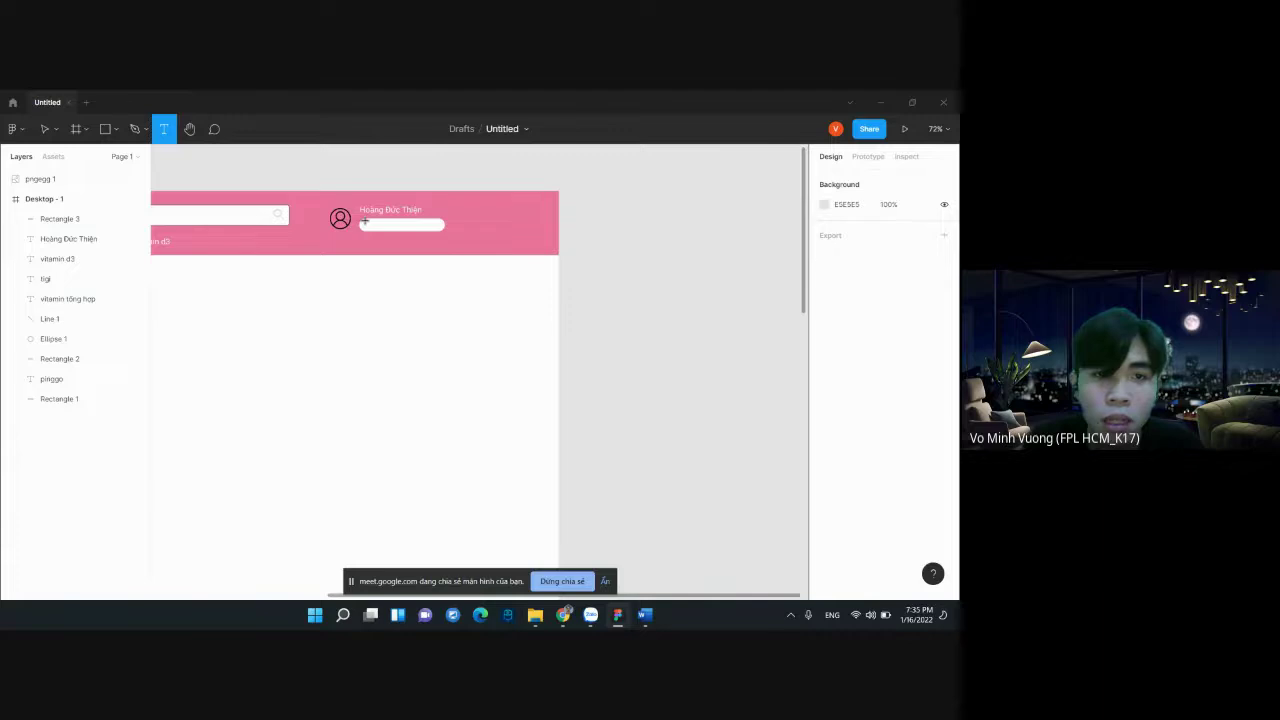
{"action": "left_click_drag", "start_coordinate": [364, 222], "coordinate": [432, 227]}
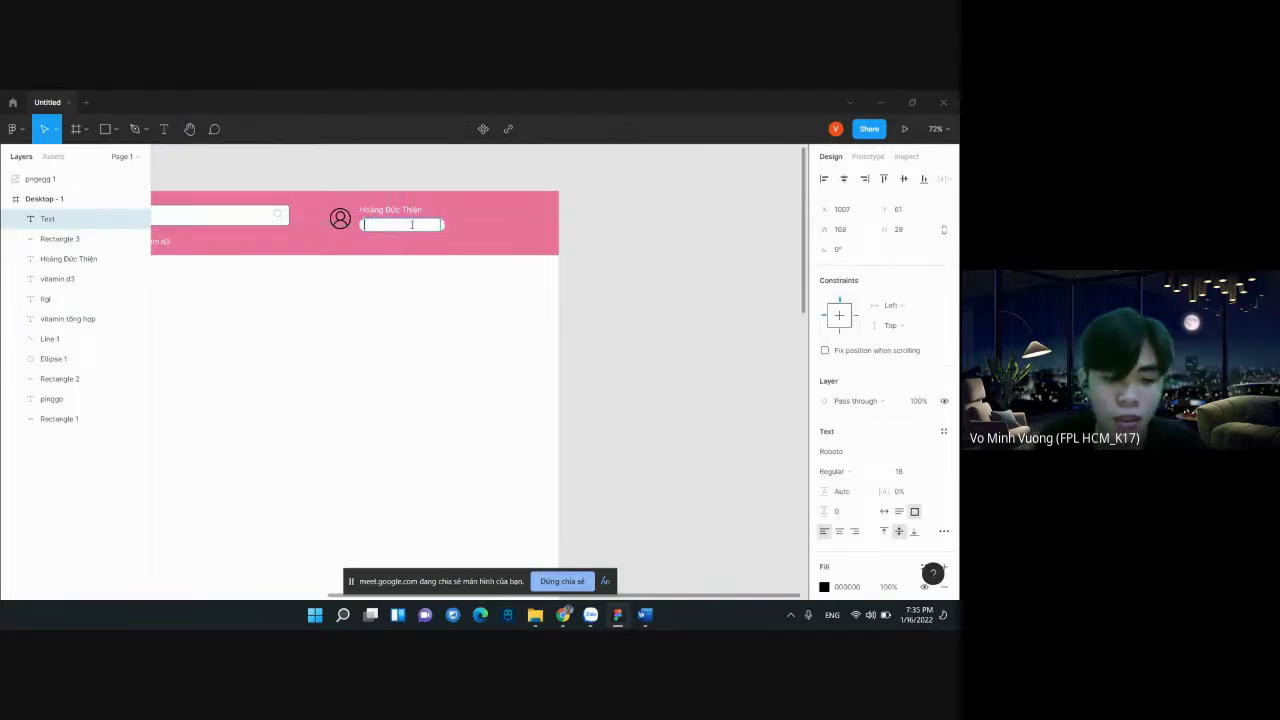
{"action": "type", "text": "diam"}
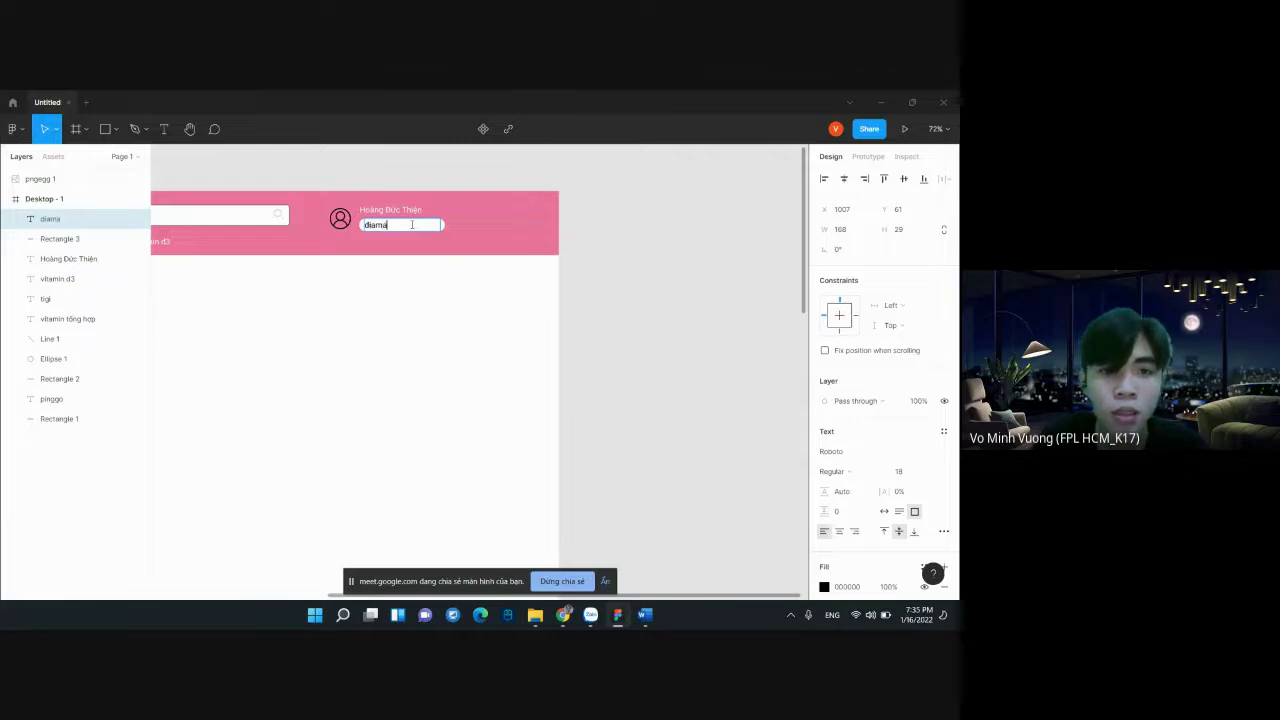
{"action": "key", "text": "BackSpace"}
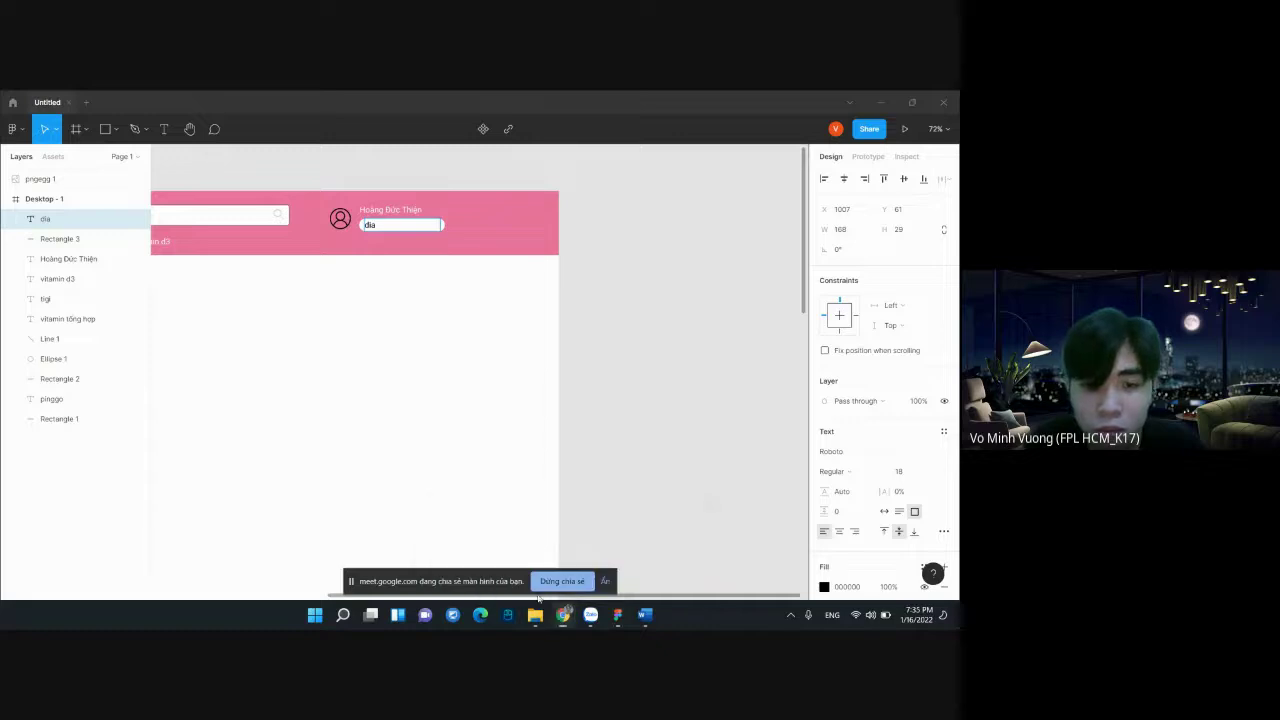
{"action": "left_click", "coordinate": [563, 614]}
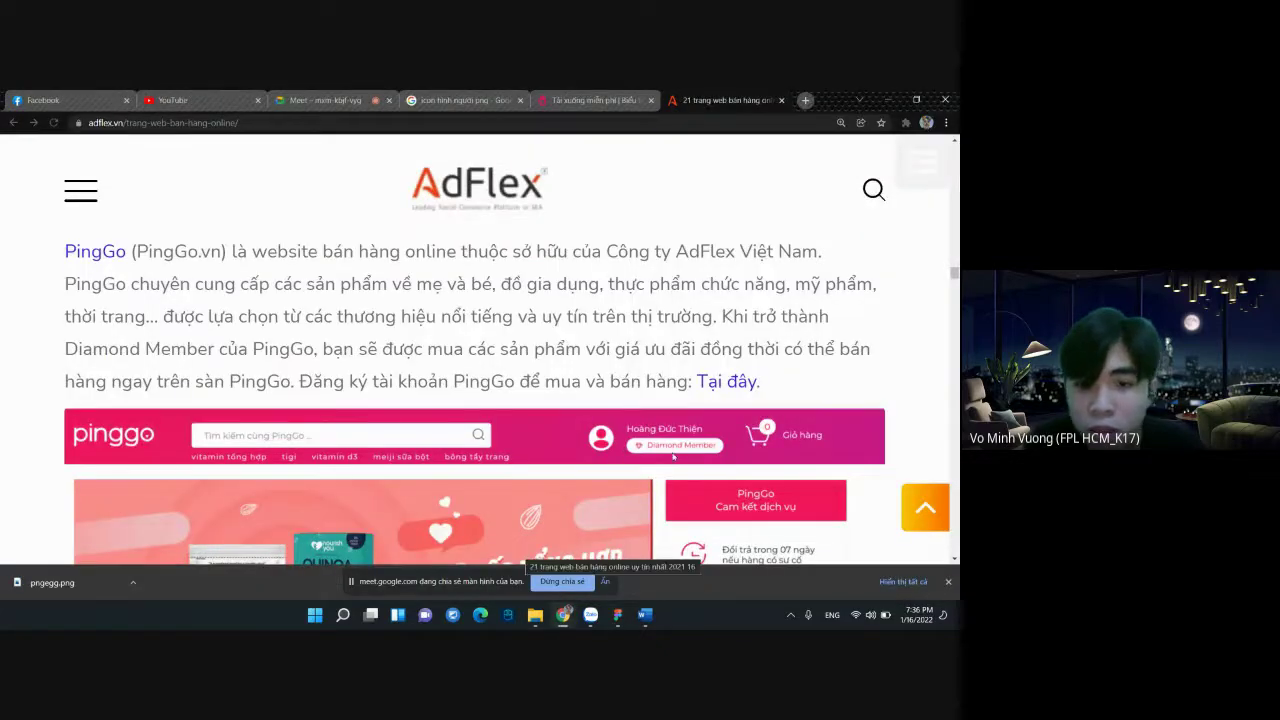
{"action": "left_click", "coordinate": [617, 614]}
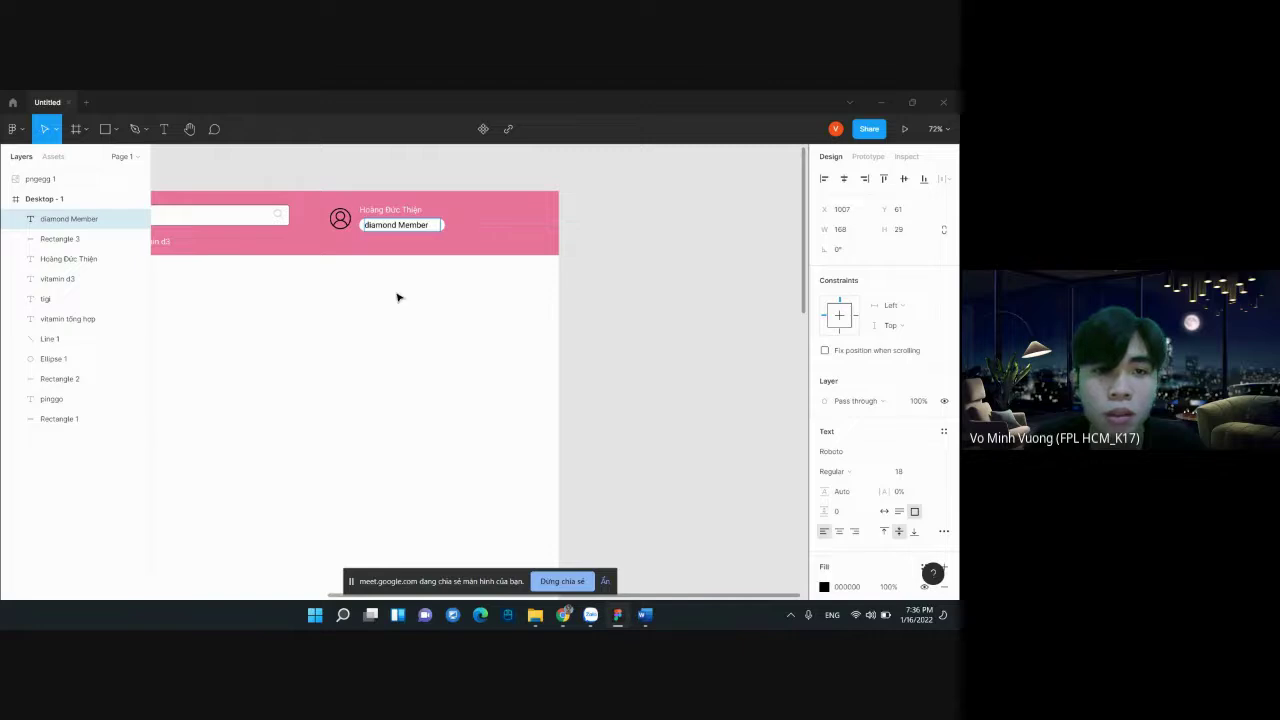
{"action": "key", "text": "BackSpace"}
{"action": "type", "text": "D"}
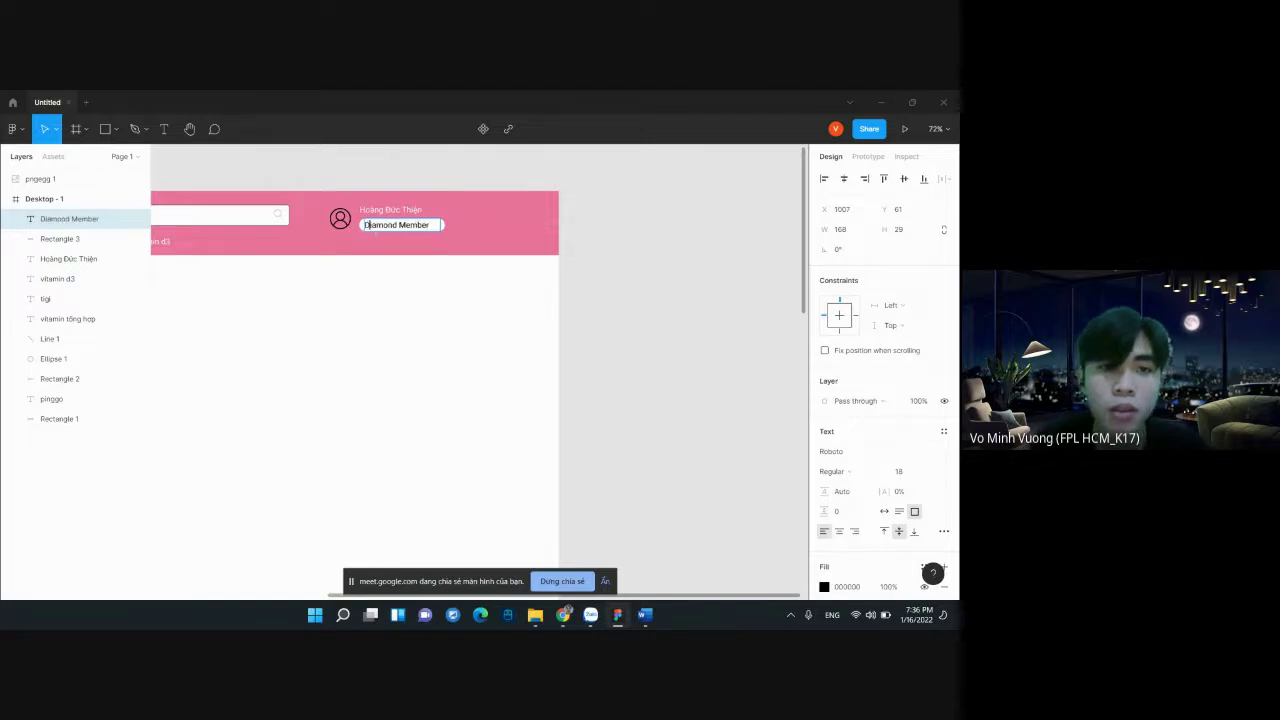
{"action": "left_click", "coordinate": [472, 289]}
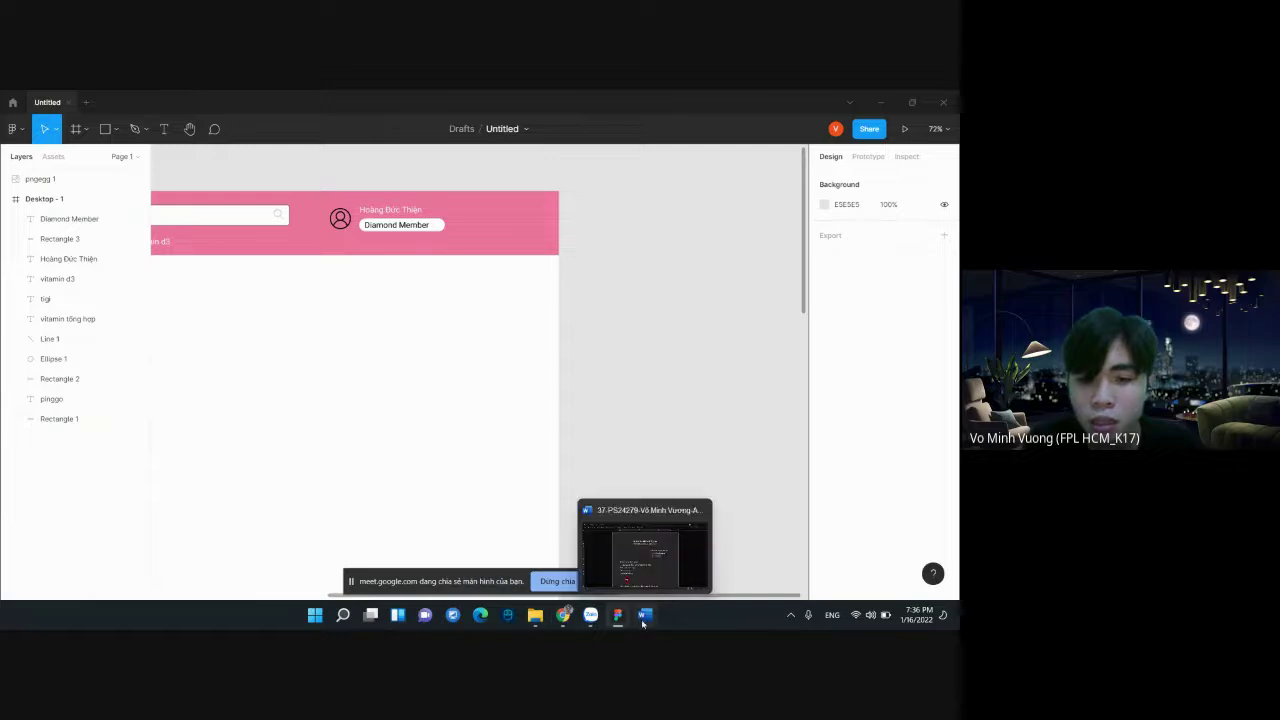
Review the PingGo reference page in Chrome once more
{"action": "mouse_move", "coordinate": [563, 615]}
{"action": "left_click", "coordinate": [542, 552]}
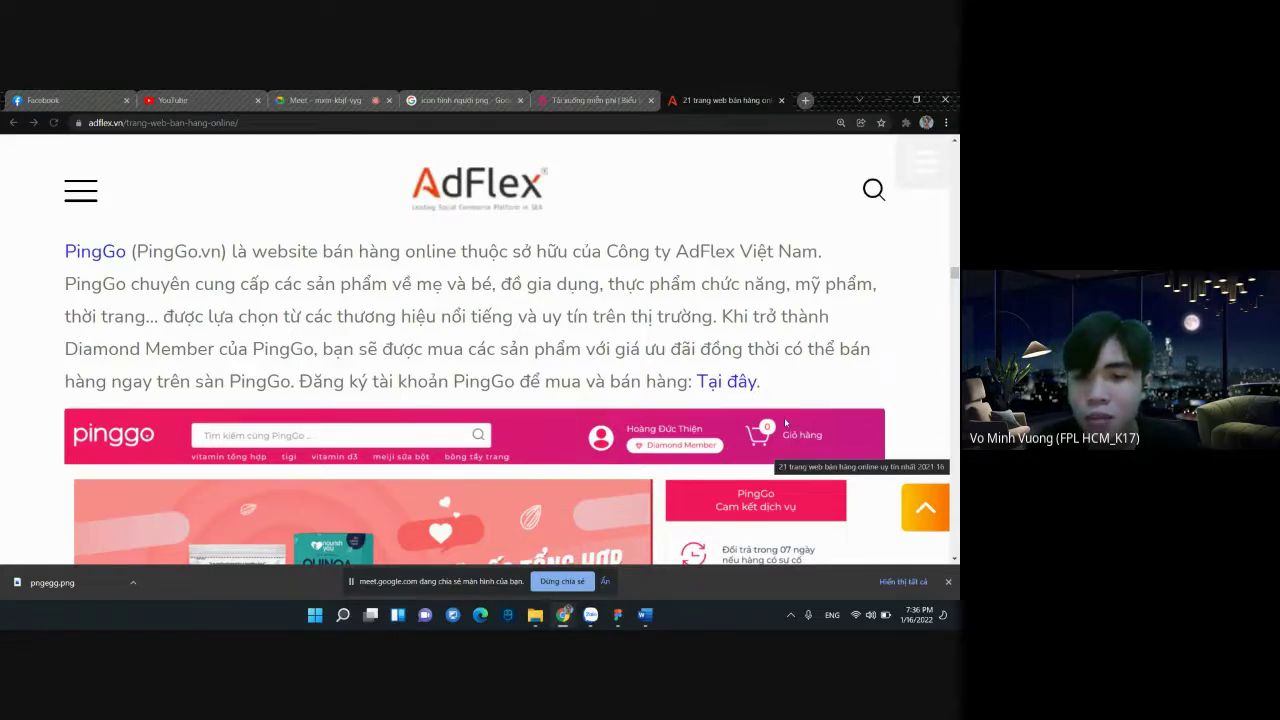
{"action": "scroll", "coordinate": [786, 423], "scroll_direction": "down", "scroll_amount": 1}
{"action": "scroll", "coordinate": [608, 370], "scroll_direction": "down", "scroll_amount": 1}
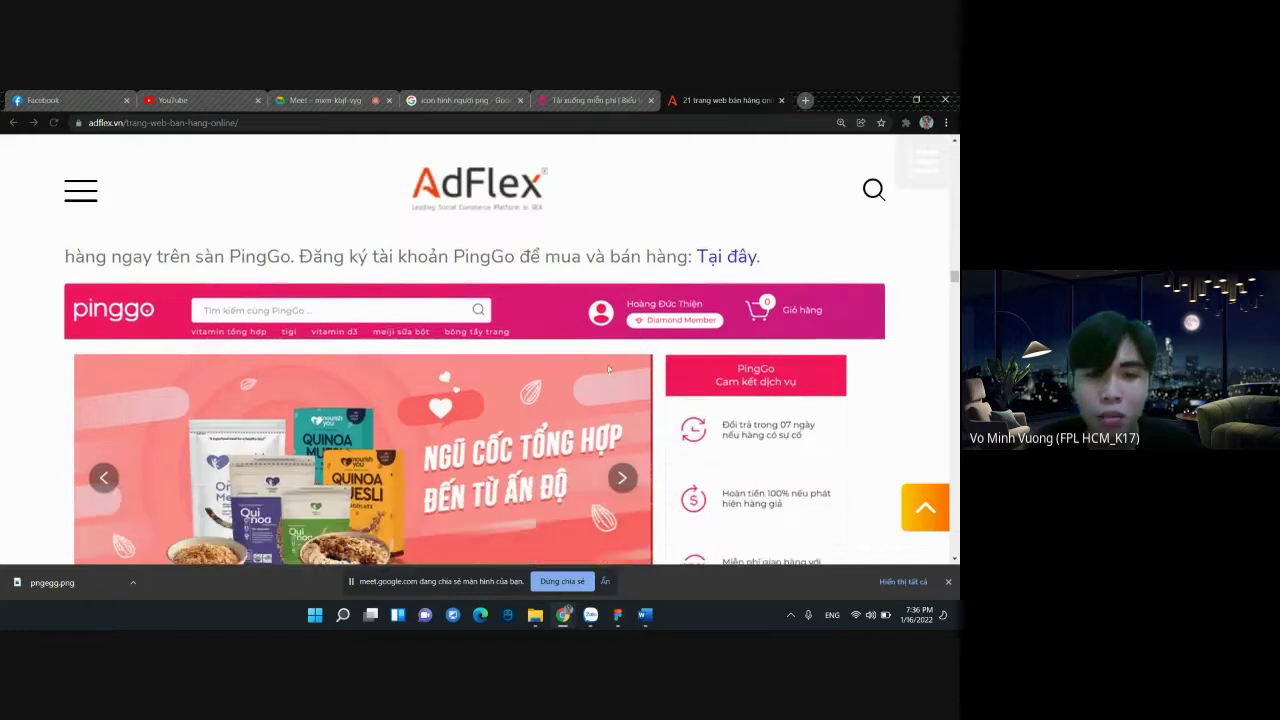
{"action": "scroll", "coordinate": [761, 349], "scroll_direction": "down", "scroll_amount": 1}
{"action": "scroll", "coordinate": [761, 349], "scroll_direction": "up", "scroll_amount": 1}
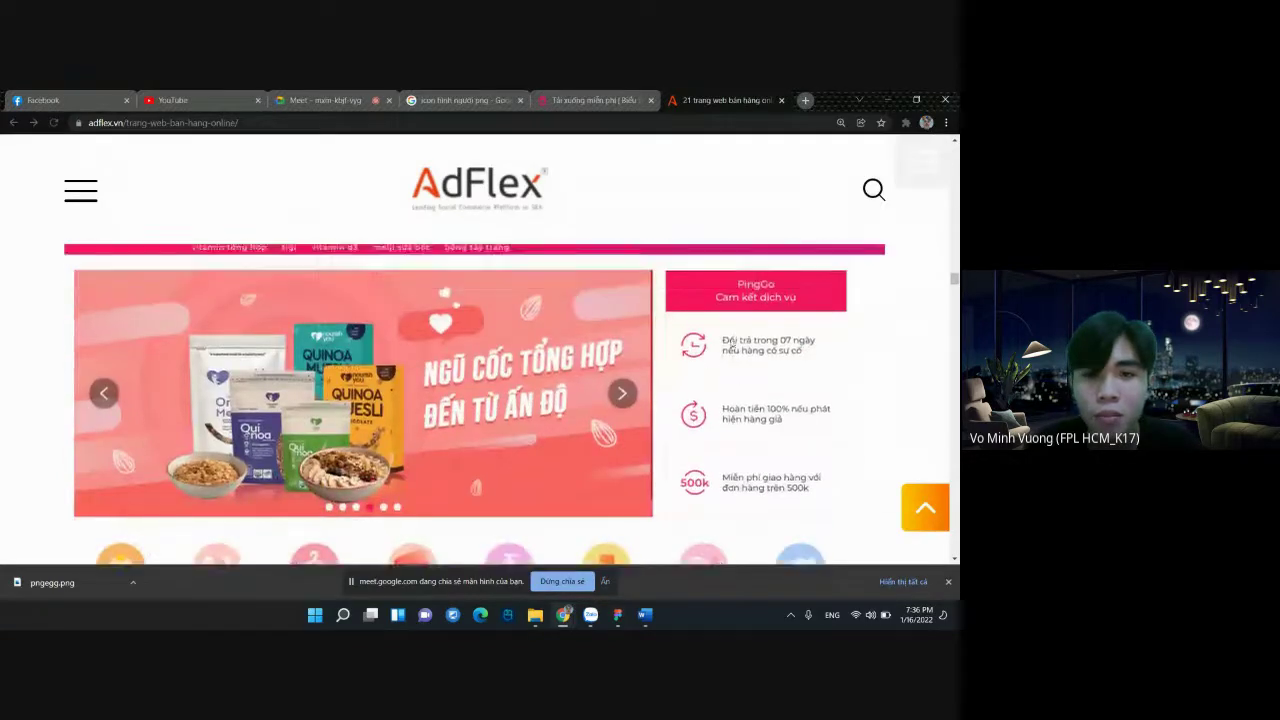
{"action": "scroll", "coordinate": [261, 325], "scroll_direction": "down", "scroll_amount": 1}
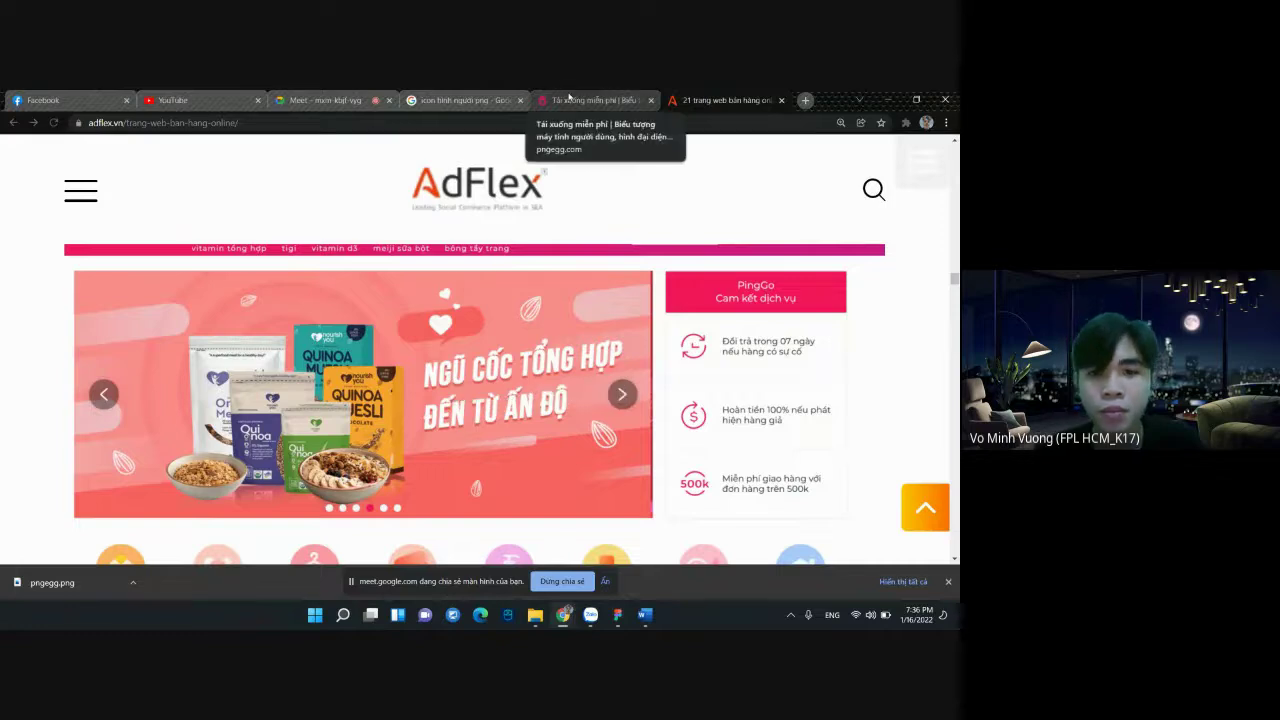
Search Google Images for 'ảnh sinh viên fpt' and preview the orange-shirted student group photo
{"action": "left_click", "coordinate": [567, 100]}
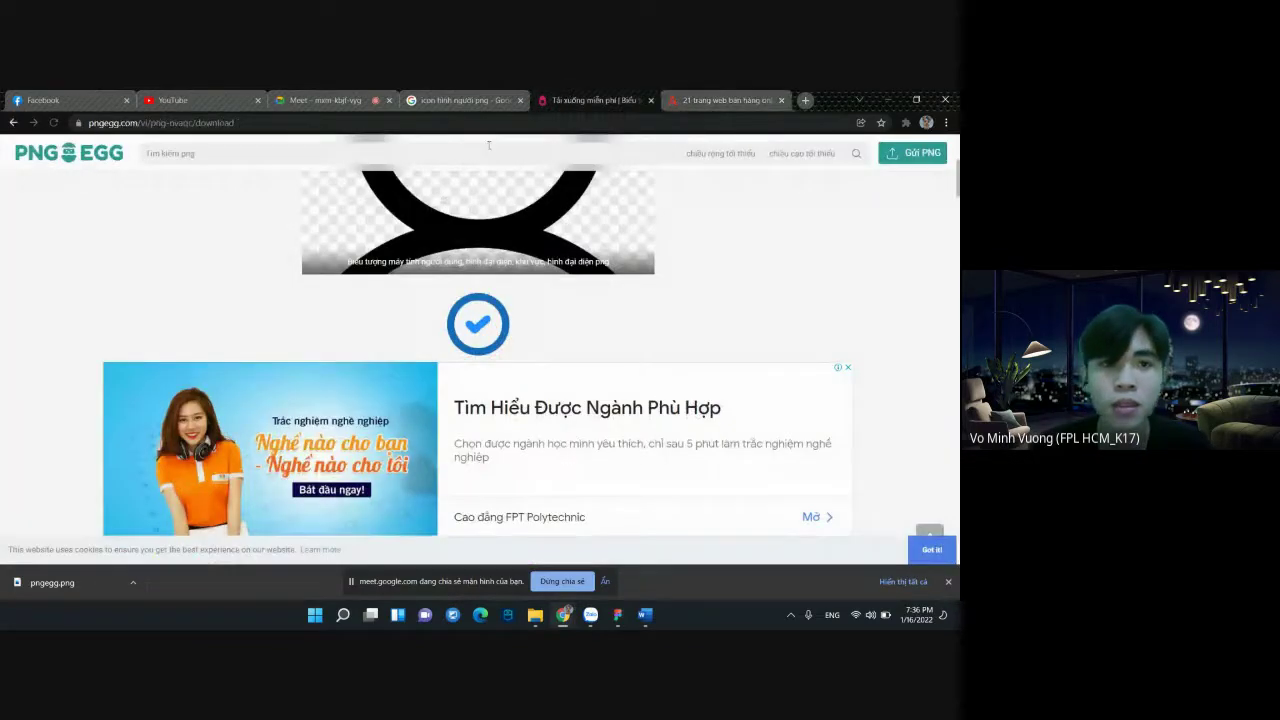
{"action": "left_click", "coordinate": [407, 122]}
{"action": "type", "text": "aảnh"}
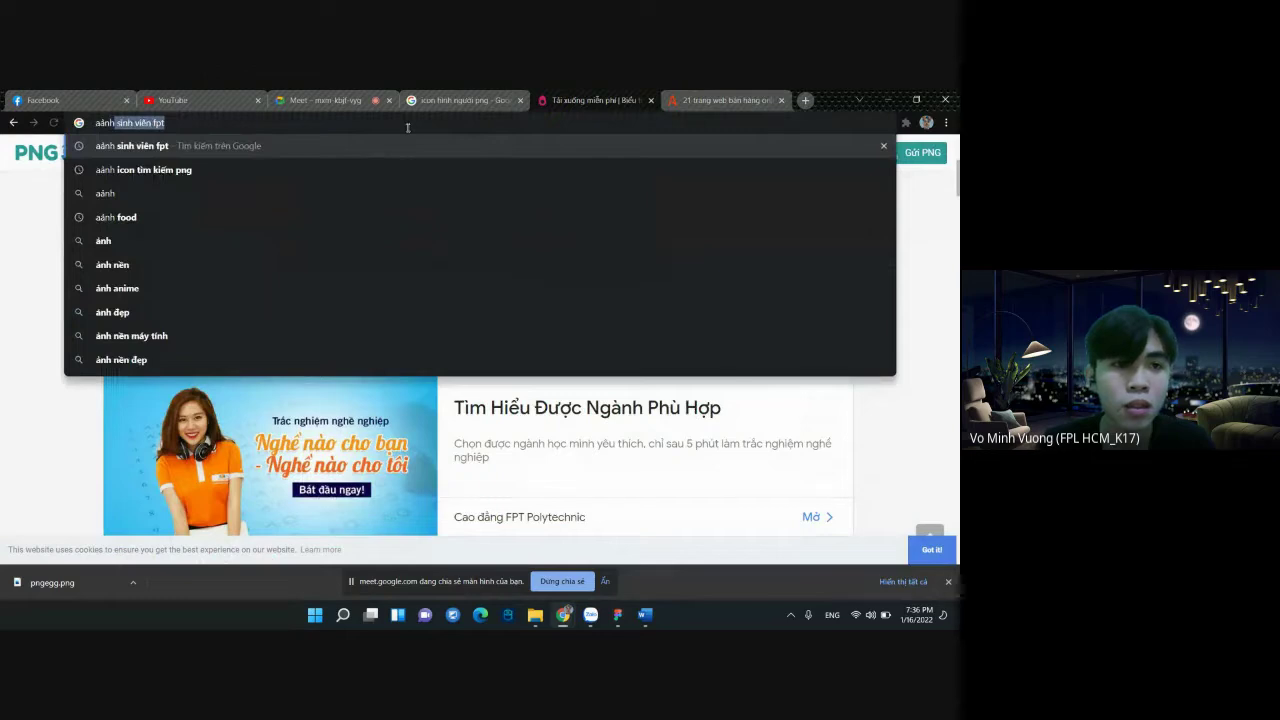
{"action": "key", "text": "Return"}
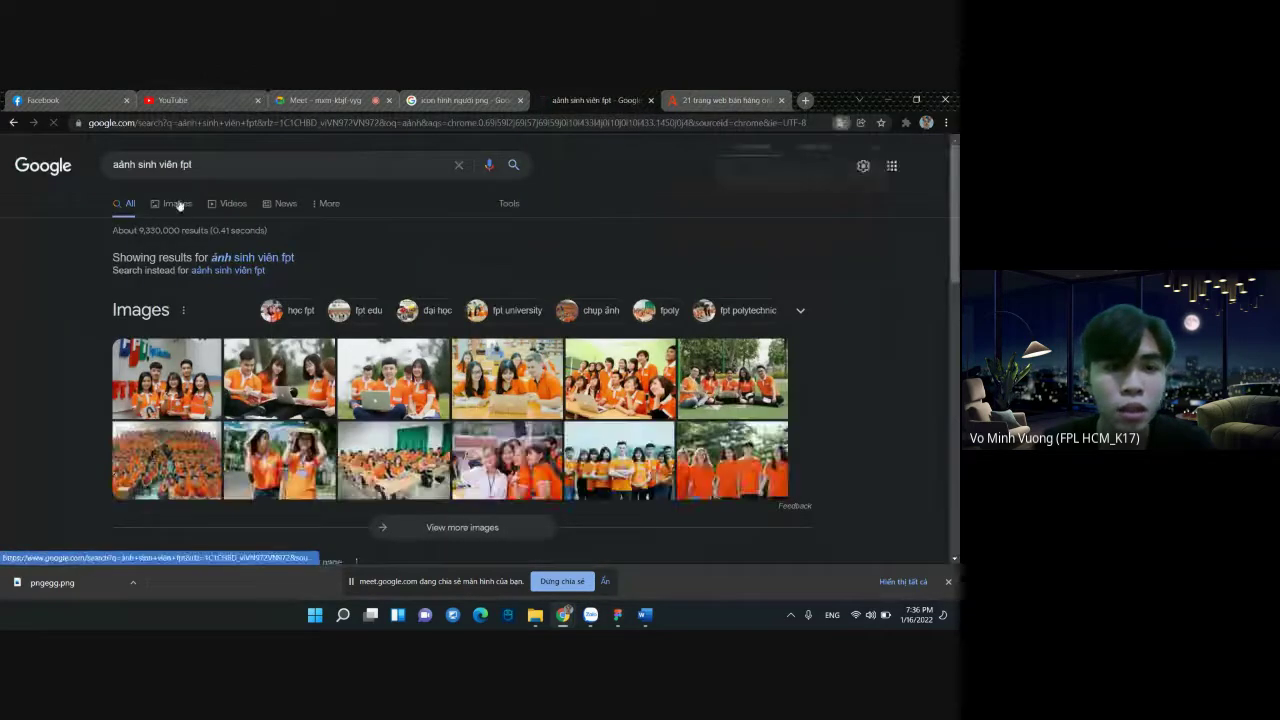
{"action": "left_click", "coordinate": [578, 306]}
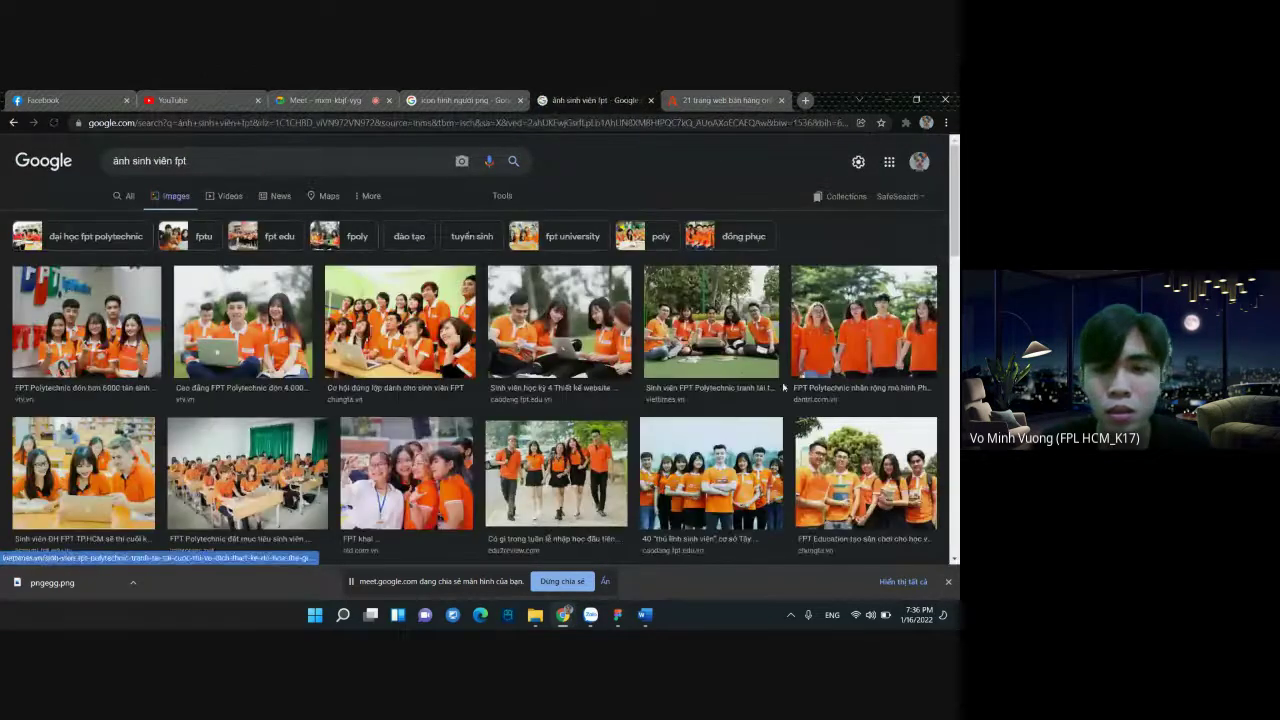
{"action": "left_click", "coordinate": [846, 328]}
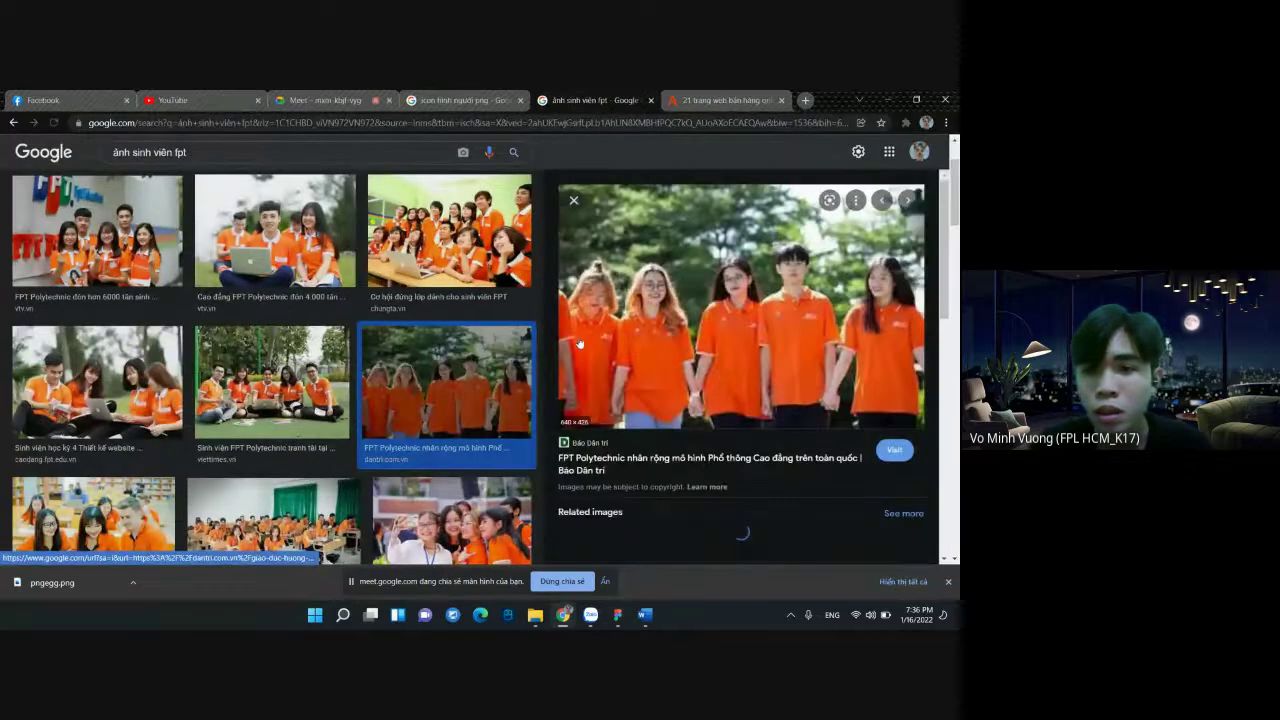
Save the FPT student photo as 'sinhvien' in the Downloads folder
{"action": "right_click", "coordinate": [656, 297]}
{"action": "left_click", "coordinate": [737, 447]}
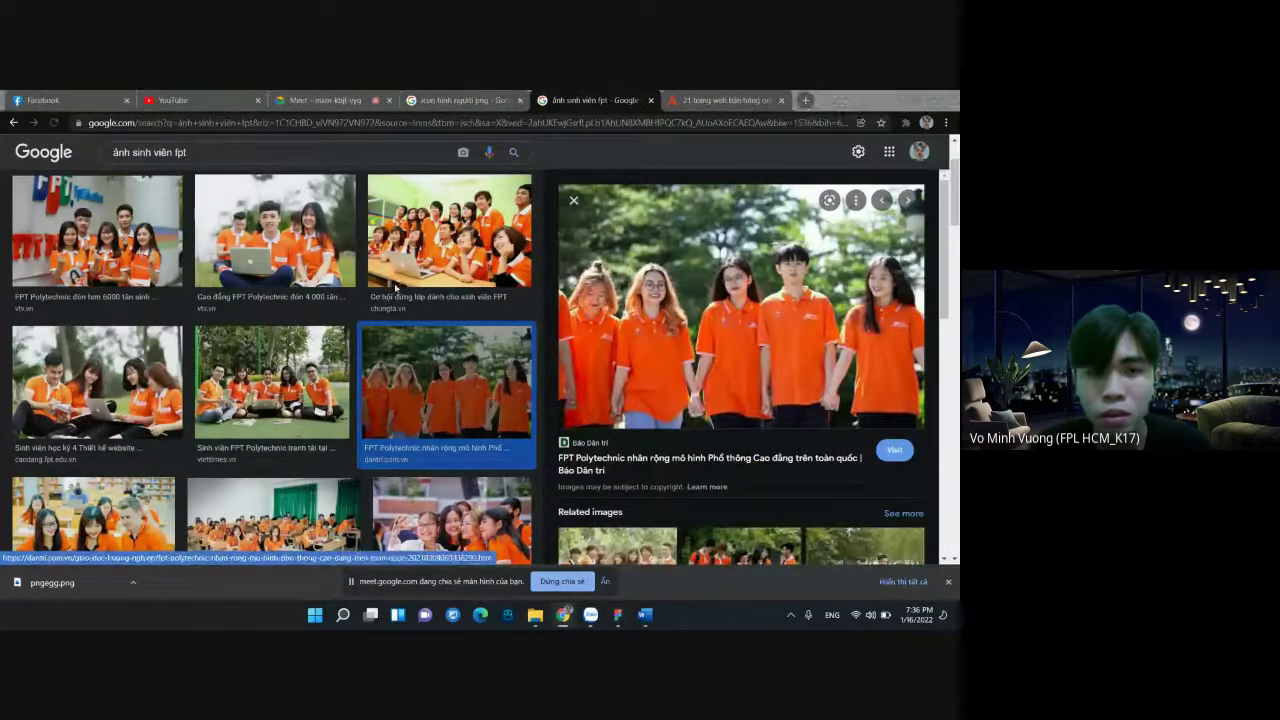
{"action": "type", "text": "s"}
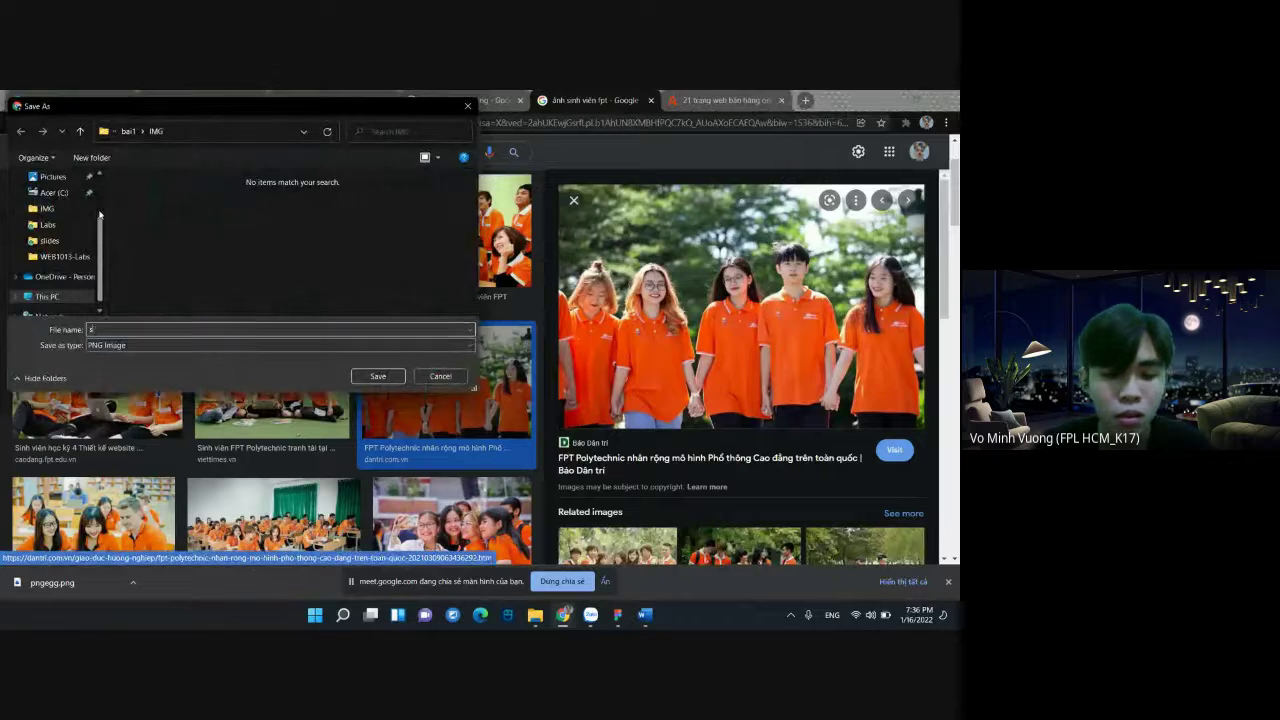
{"action": "type", "text": "inhvien"}
{"action": "scroll", "coordinate": [55, 230], "scroll_direction": "up", "scroll_amount": 3}
{"action": "left_click", "coordinate": [58, 212]}
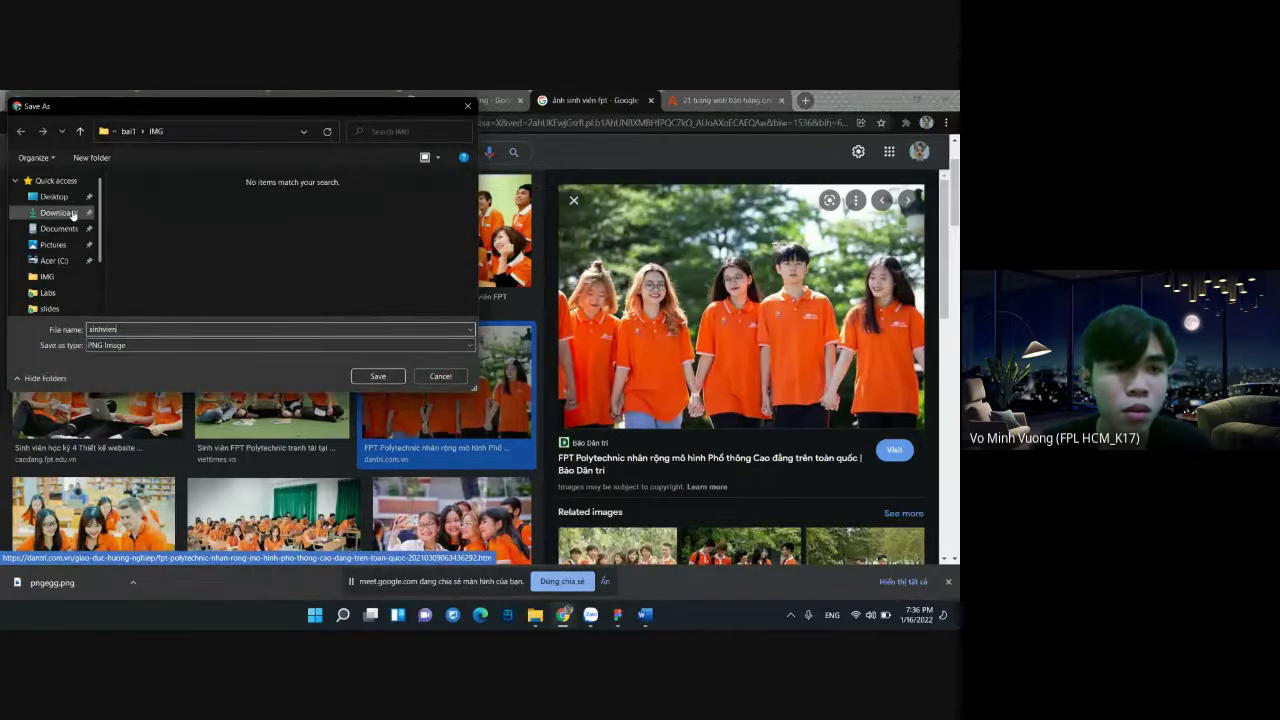
{"action": "left_click", "coordinate": [381, 381]}
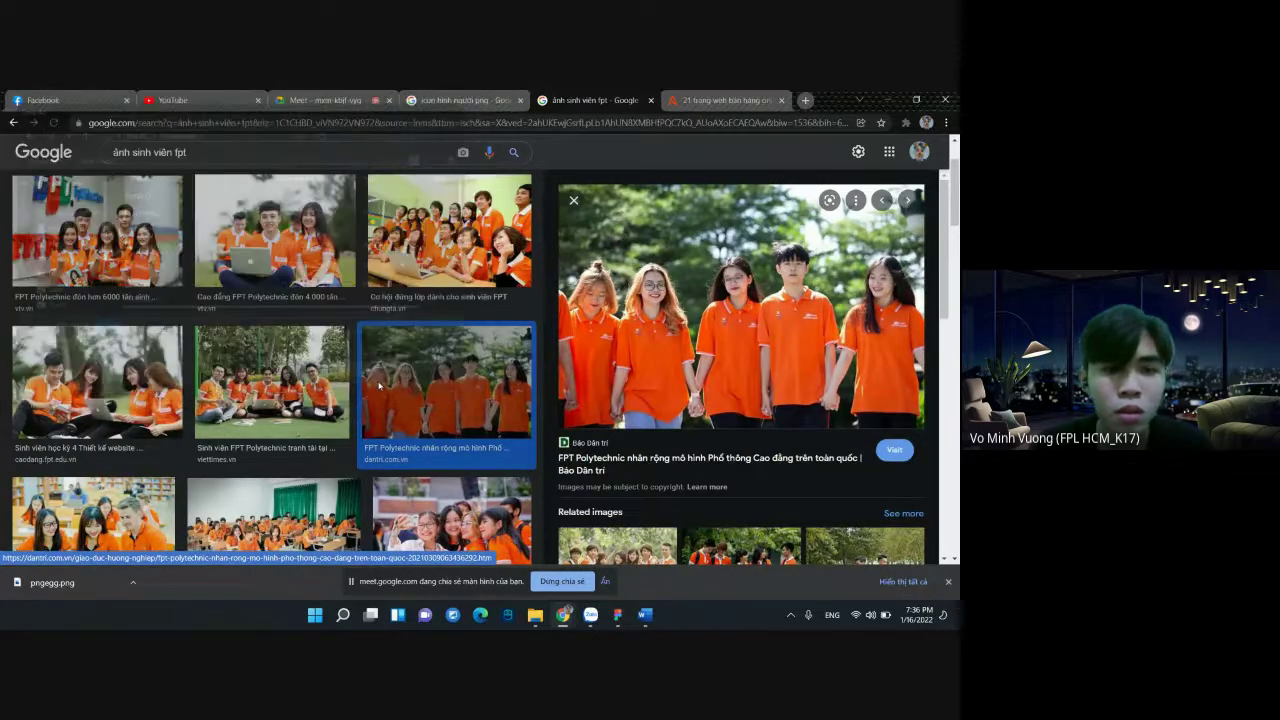
{"action": "mouse_move", "coordinate": [617, 615]}
{"action": "left_click", "coordinate": [560, 555]}
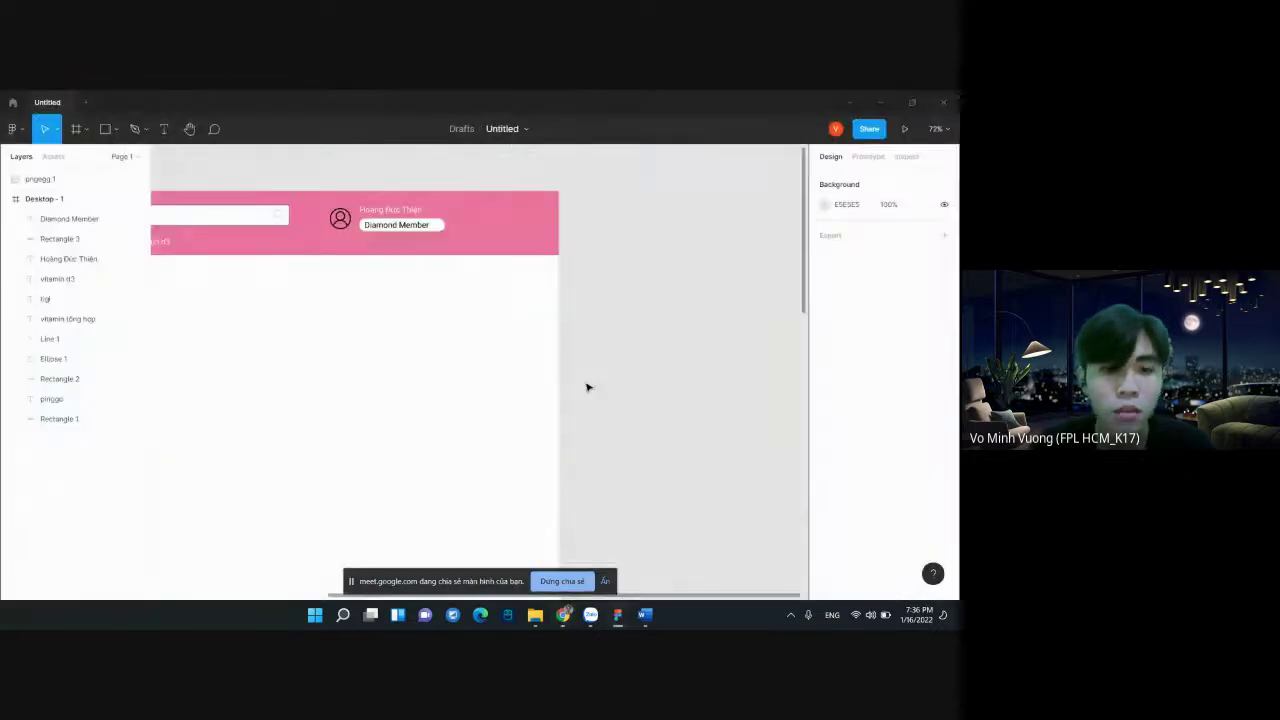
Drag sinhvien.png from Downloads into Desktop - 1 beneath the pink header
{"action": "scroll", "coordinate": [600, 403], "scroll_direction": "up", "scroll_amount": 1}
{"action": "scroll", "coordinate": [694, 417], "scroll_direction": "left", "scroll_amount": 5}
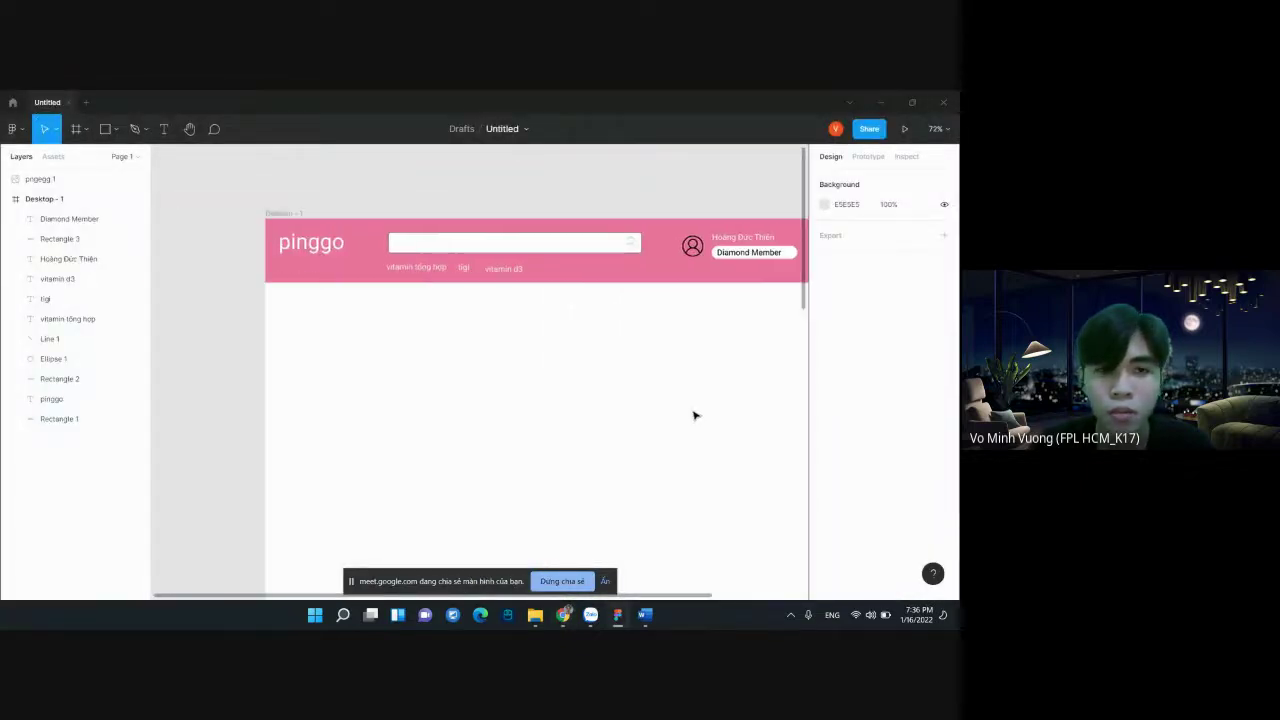
{"action": "mouse_move", "coordinate": [563, 614]}
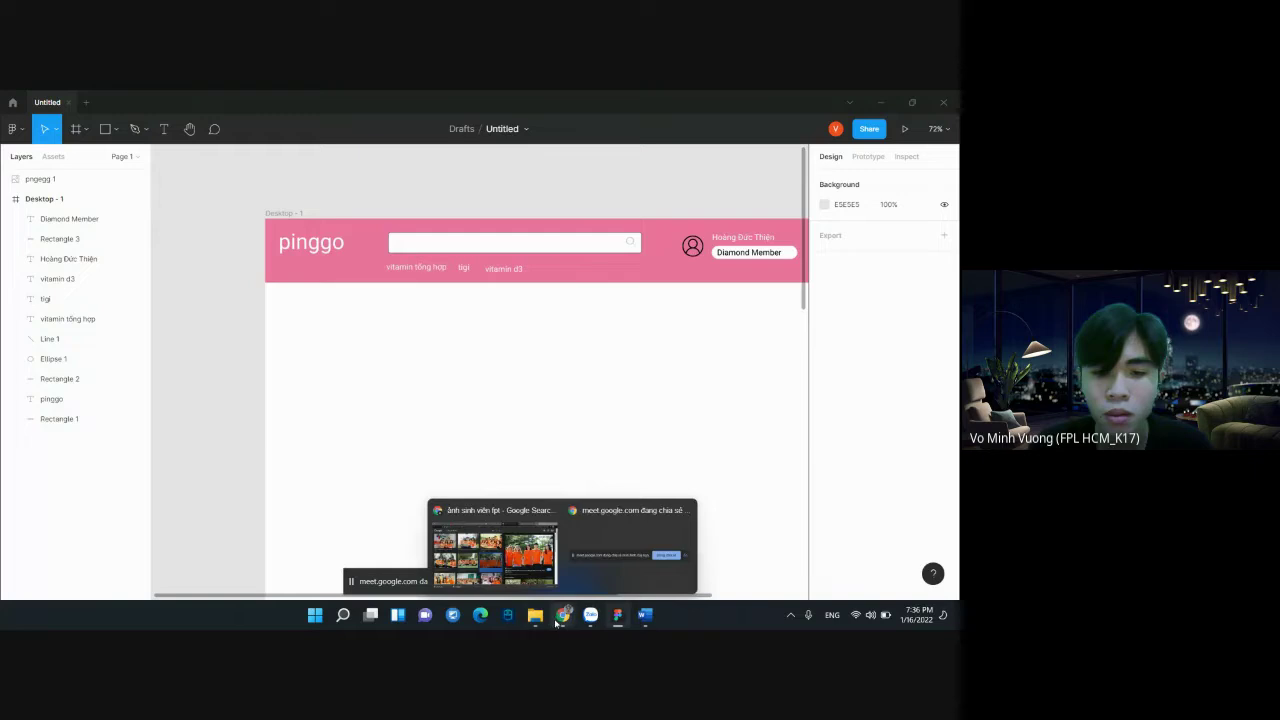
{"action": "left_click", "coordinate": [535, 614]}
{"action": "left_click", "coordinate": [150, 260]}
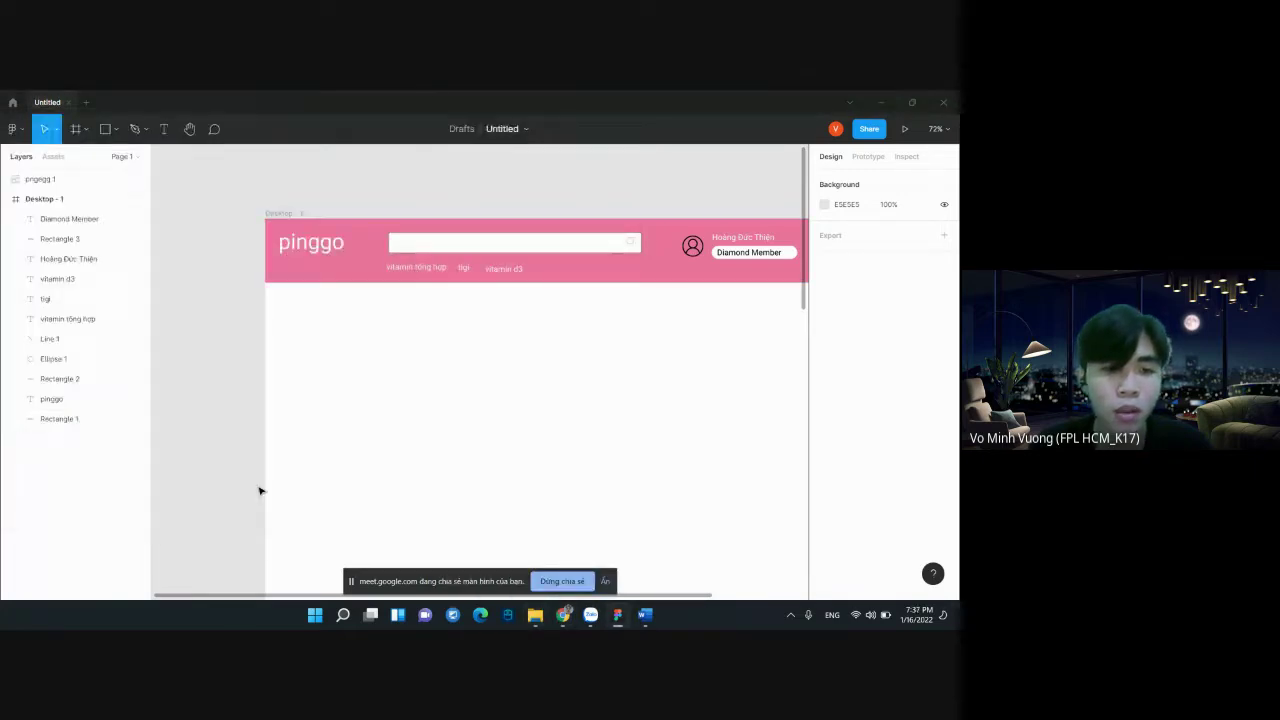
{"action": "left_click_drag", "start_coordinate": [145, 275], "coordinate": [268, 420]}
{"action": "scroll", "coordinate": [266, 415], "scroll_direction": "down", "scroll_amount": 5}
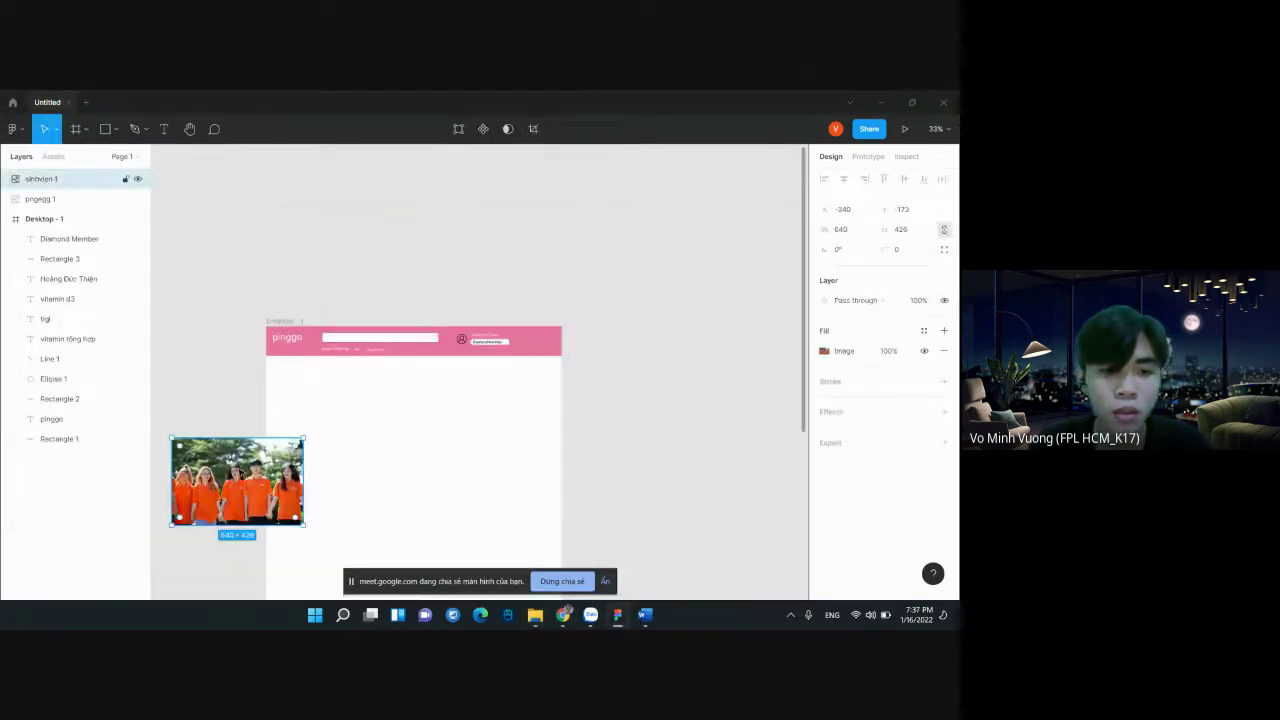
{"action": "left_click_drag", "start_coordinate": [237, 467], "coordinate": [361, 399]}
Stretch the photo's left and right edges to make an 889 × 426 banner
{"action": "scroll", "coordinate": [358, 404], "scroll_direction": "up", "scroll_amount": 5}
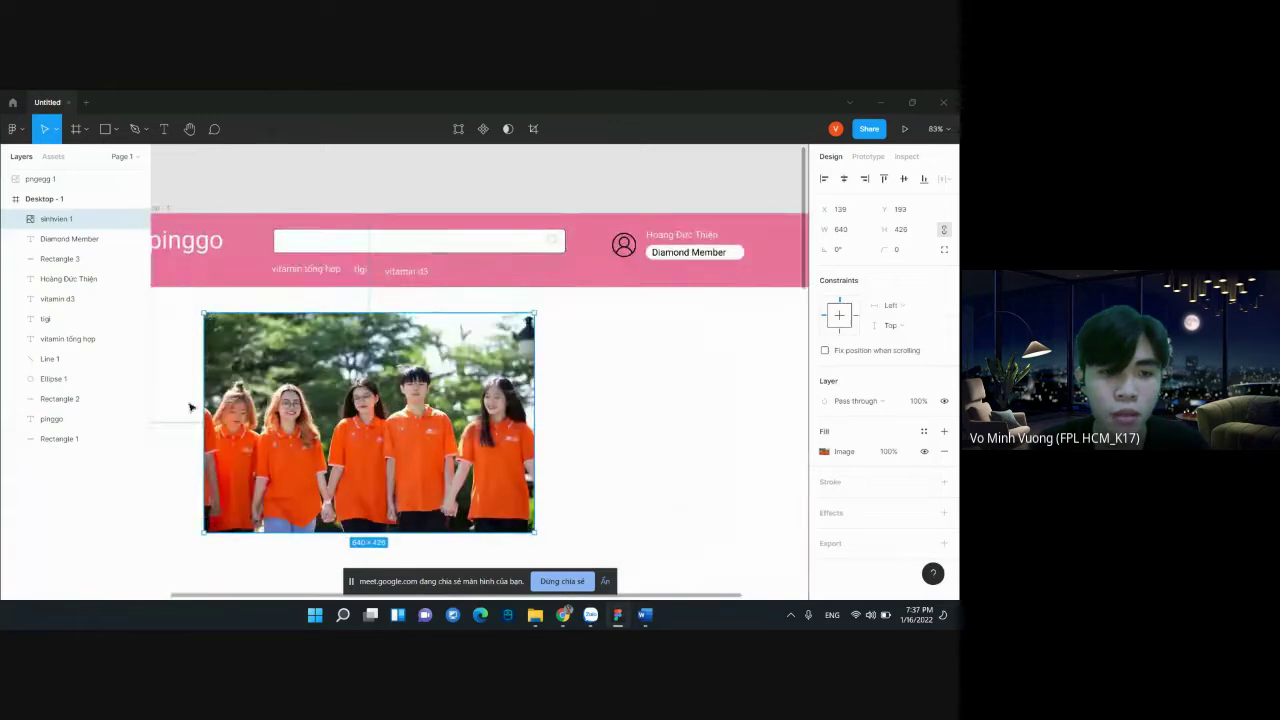
{"action": "left_click_drag", "start_coordinate": [204, 410], "coordinate": [171, 410]}
{"action": "left_click_drag", "start_coordinate": [537, 404], "coordinate": [635, 418]}
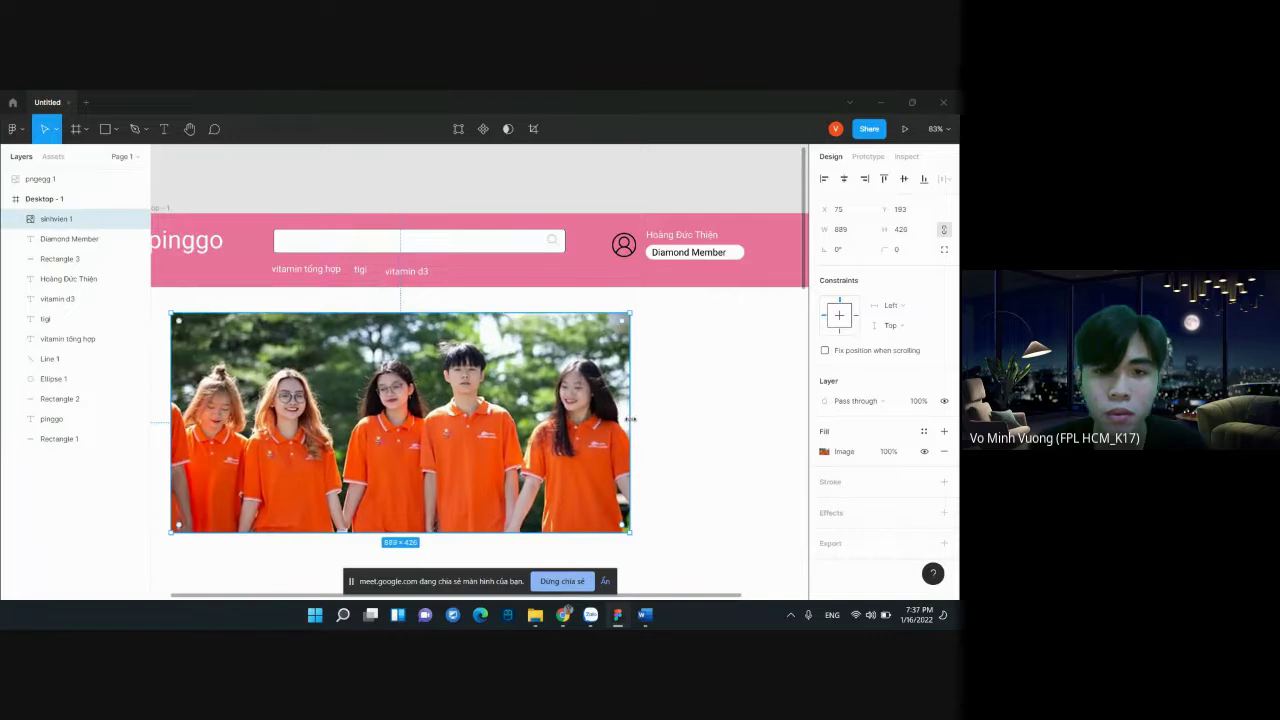
{"action": "scroll", "coordinate": [662, 411], "scroll_direction": "down", "scroll_amount": 3}
{"action": "scroll", "coordinate": [528, 418], "scroll_direction": "right", "scroll_amount": 2}
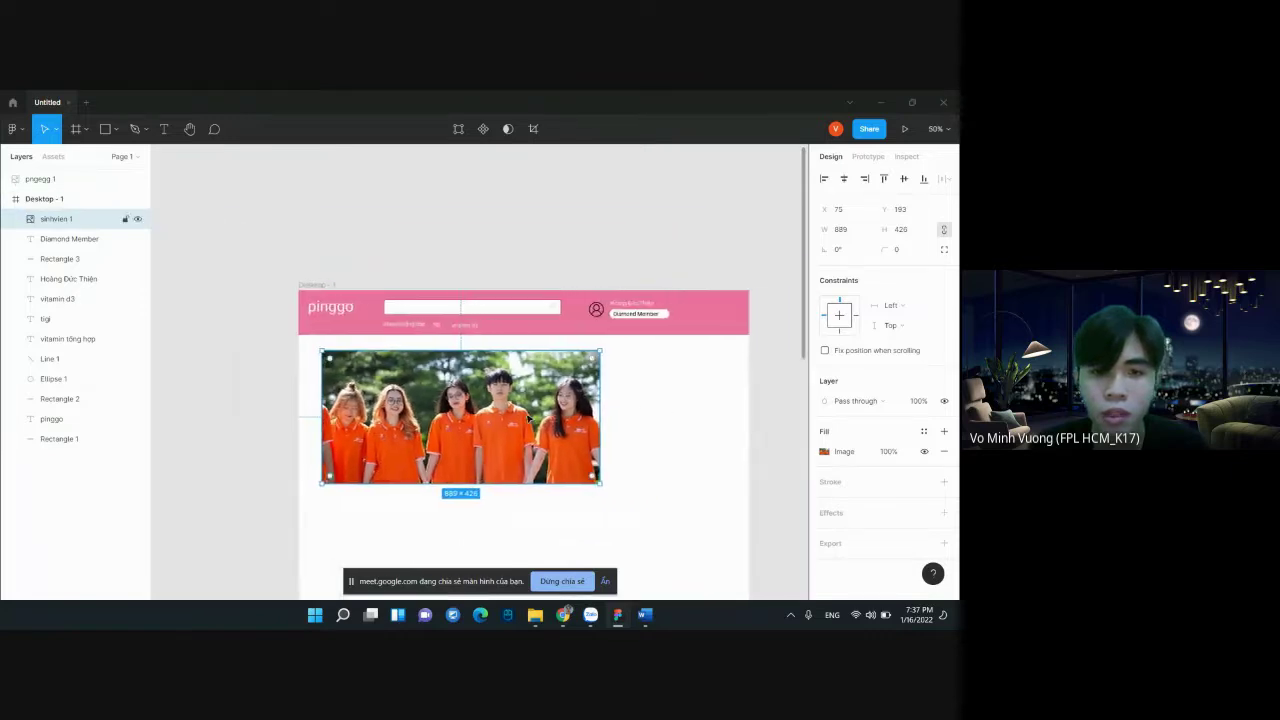
{"action": "left_click", "coordinate": [667, 444]}
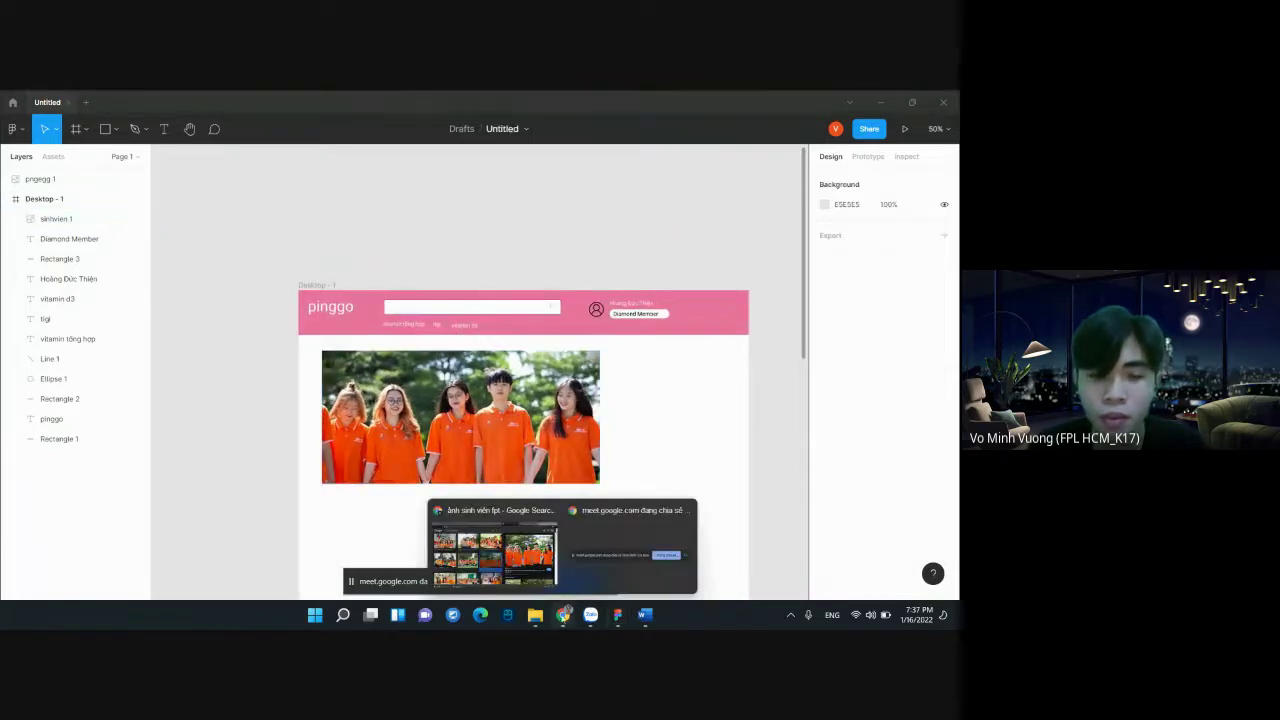
Glance at the Google Images results and AdFlex reference page, then return to Figma
{"action": "left_click", "coordinate": [500, 540]}
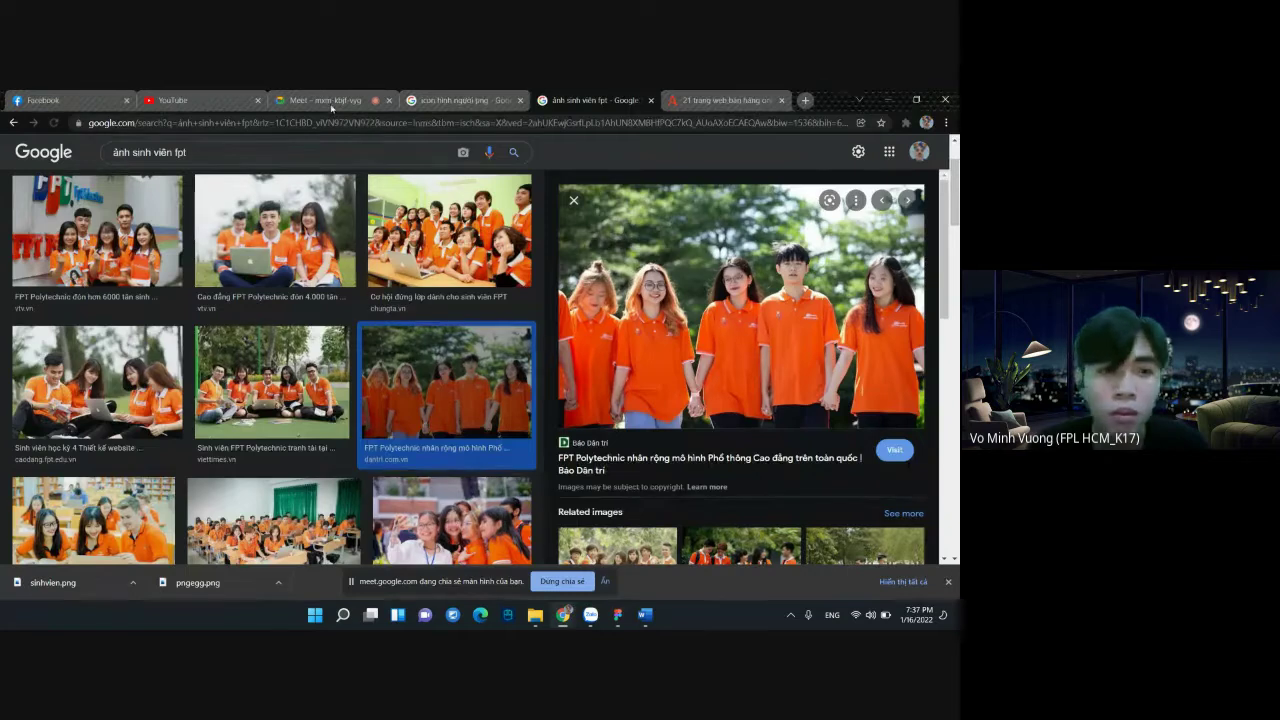
{"action": "key", "text": "ctrl+Tab"}
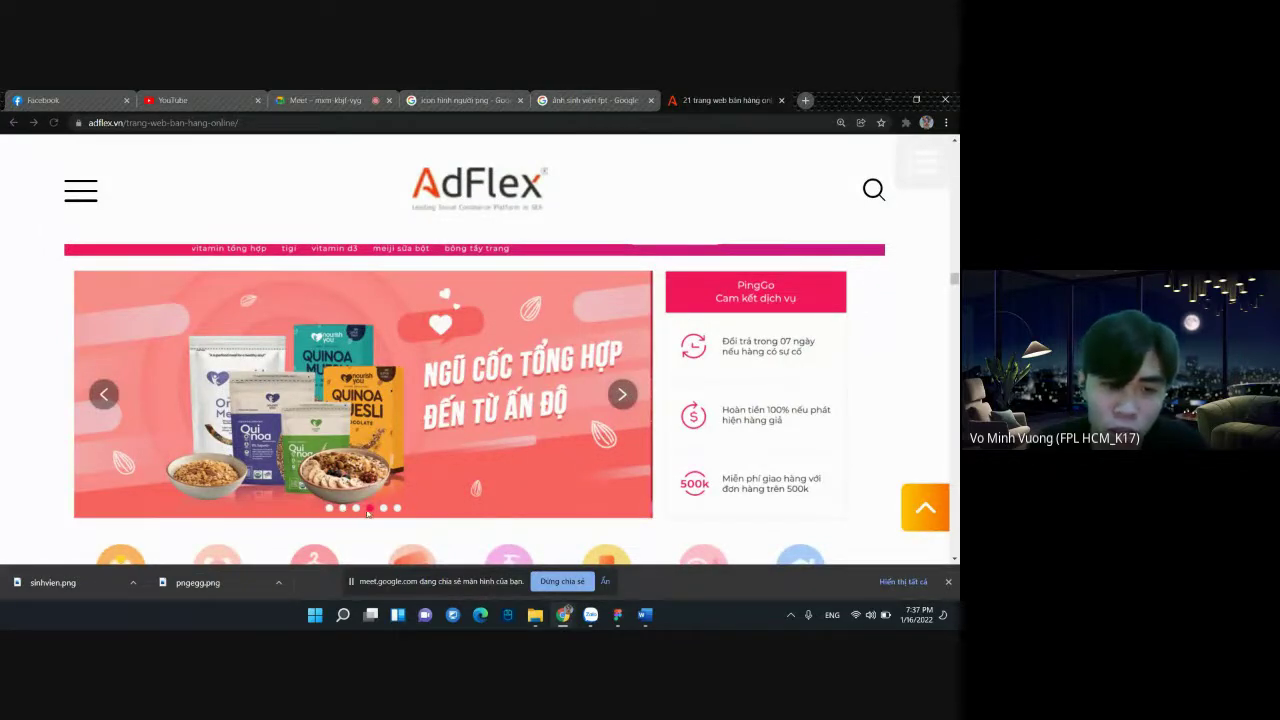
{"action": "left_click", "coordinate": [617, 614]}
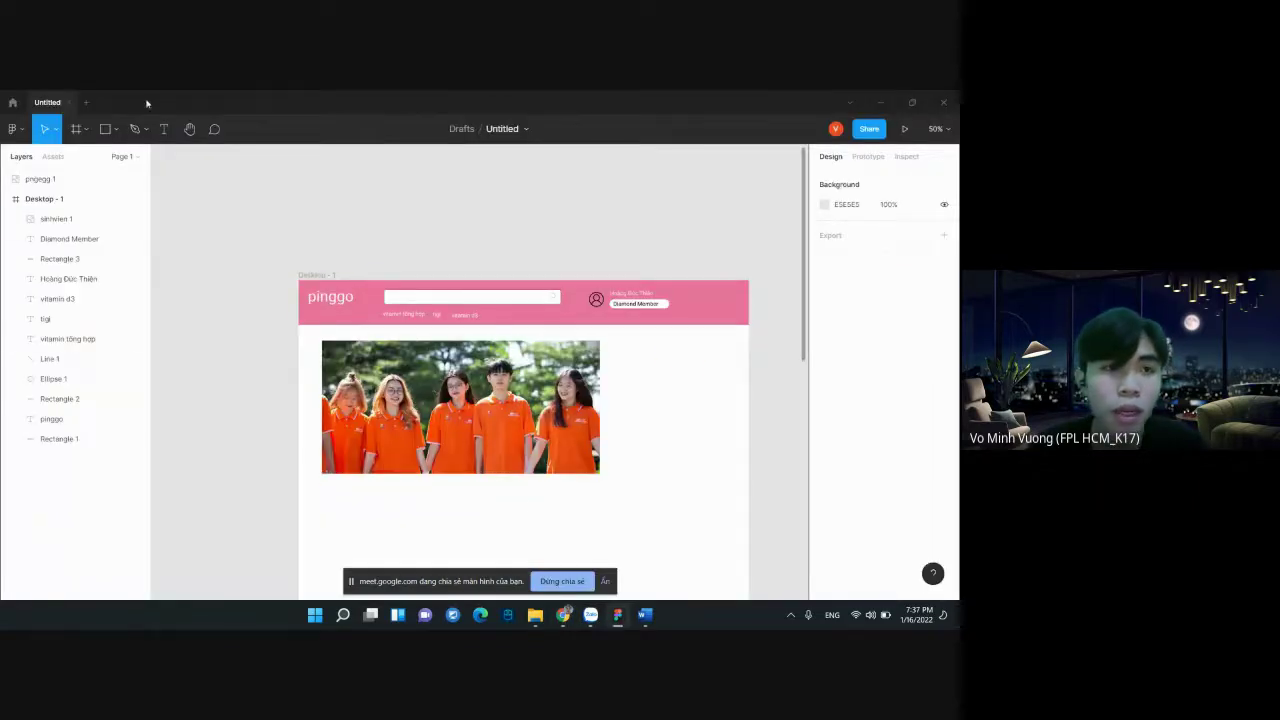
{"action": "left_click", "coordinate": [116, 134]}
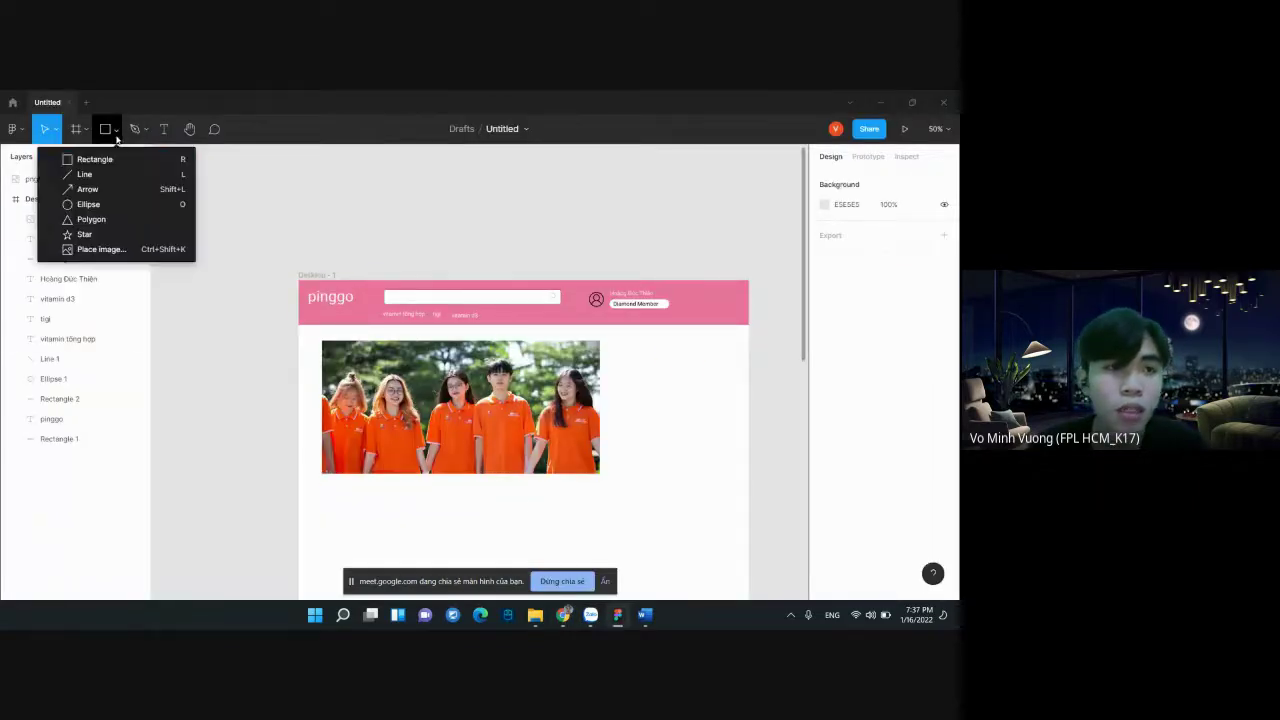
Draw a small circle on the photo's left edge and duplicate it to the right edge
{"action": "left_click", "coordinate": [98, 206]}
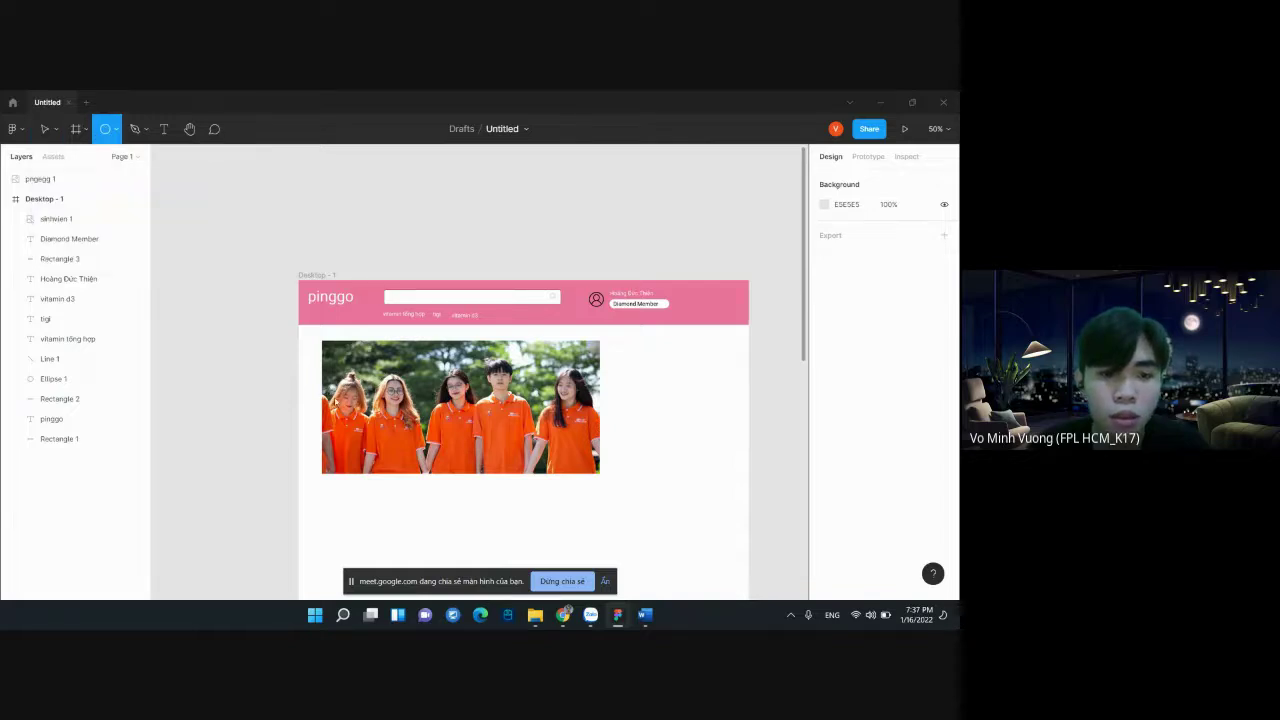
{"action": "left_click_drag", "start_coordinate": [329, 391], "coordinate": [342, 404]}
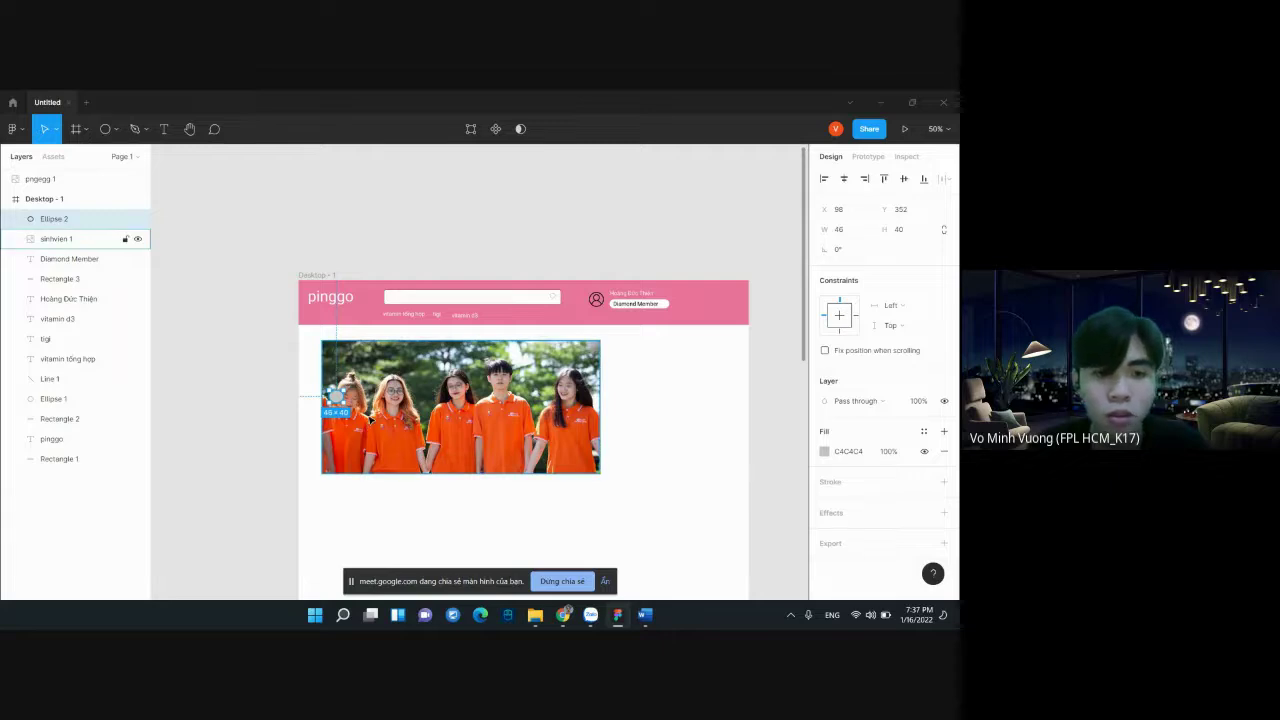
{"action": "key", "text": "ctrl+d"}
{"action": "left_click_drag", "start_coordinate": [335, 398], "coordinate": [587, 401]}
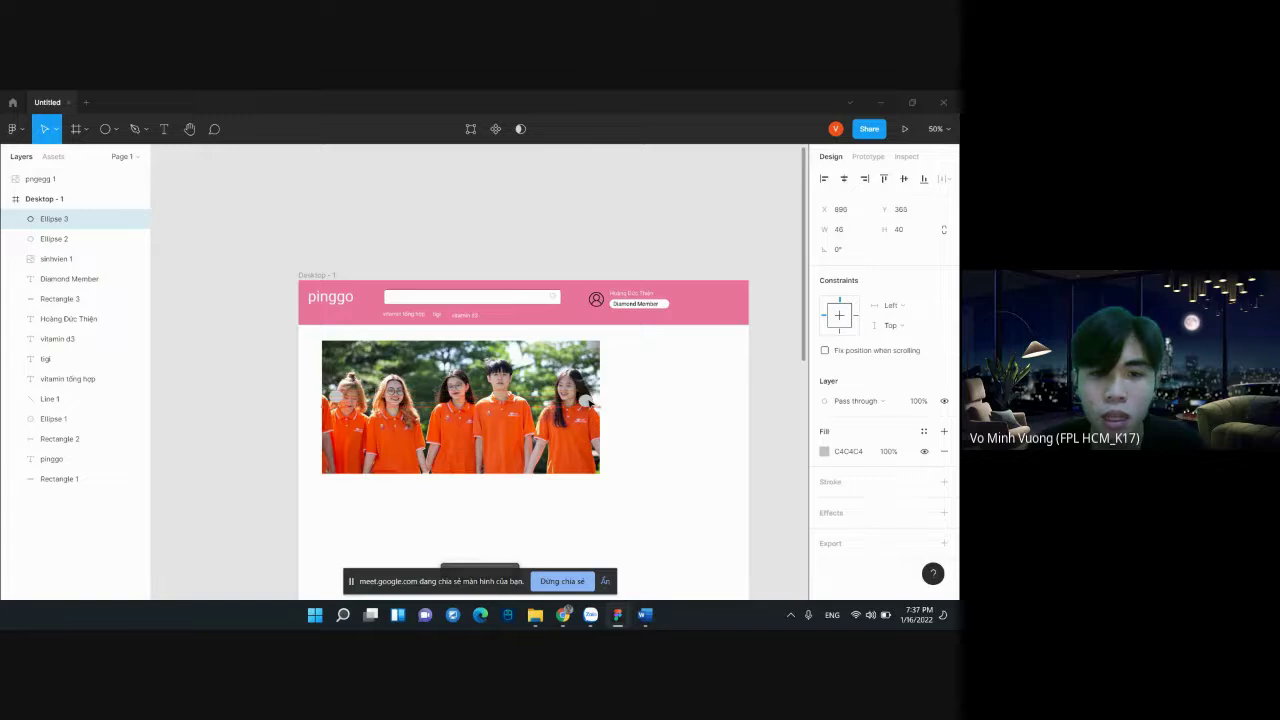
{"action": "left_click_drag", "start_coordinate": [588, 400], "coordinate": [591, 402]}
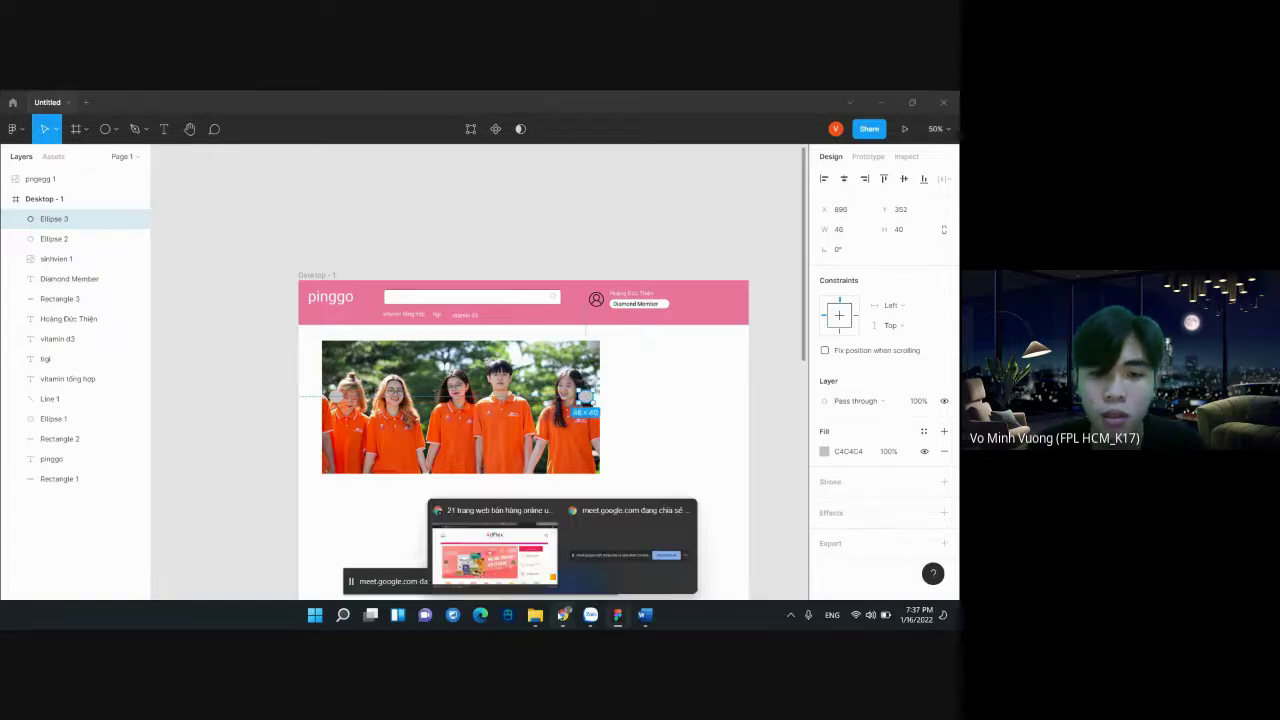
Give the left circle, Ellipse 2, a black 000000 fill at 33% opacity
{"action": "left_click", "coordinate": [530, 579]}
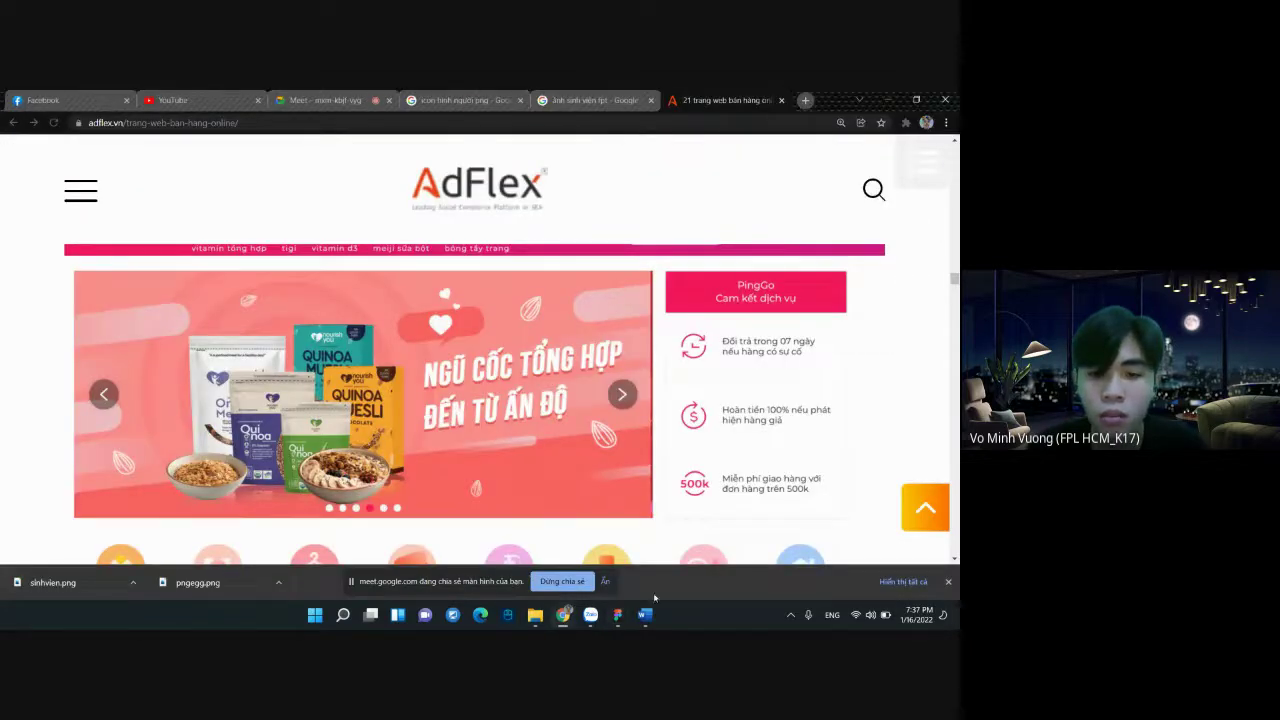
{"action": "mouse_move", "coordinate": [563, 614]}
{"action": "left_click", "coordinate": [568, 554]}
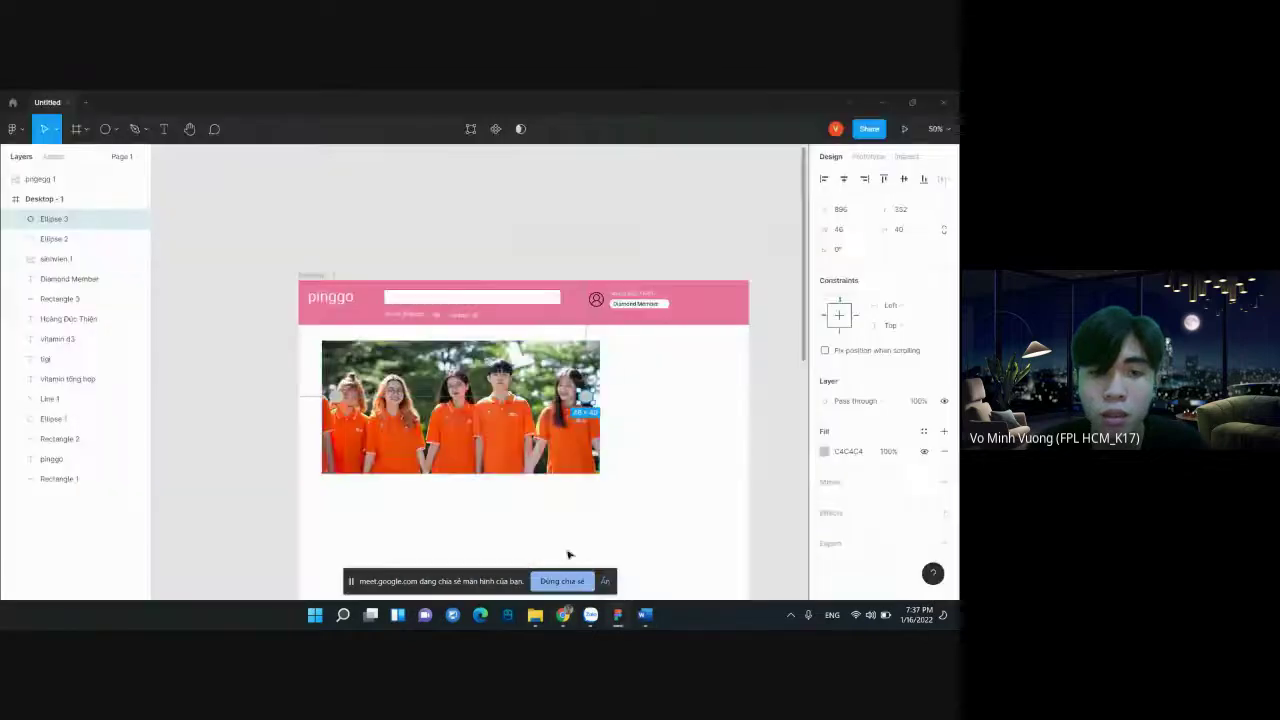
{"action": "scroll", "coordinate": [334, 402], "scroll_direction": "up", "scroll_amount": 5}
{"action": "left_click", "coordinate": [337, 391]}
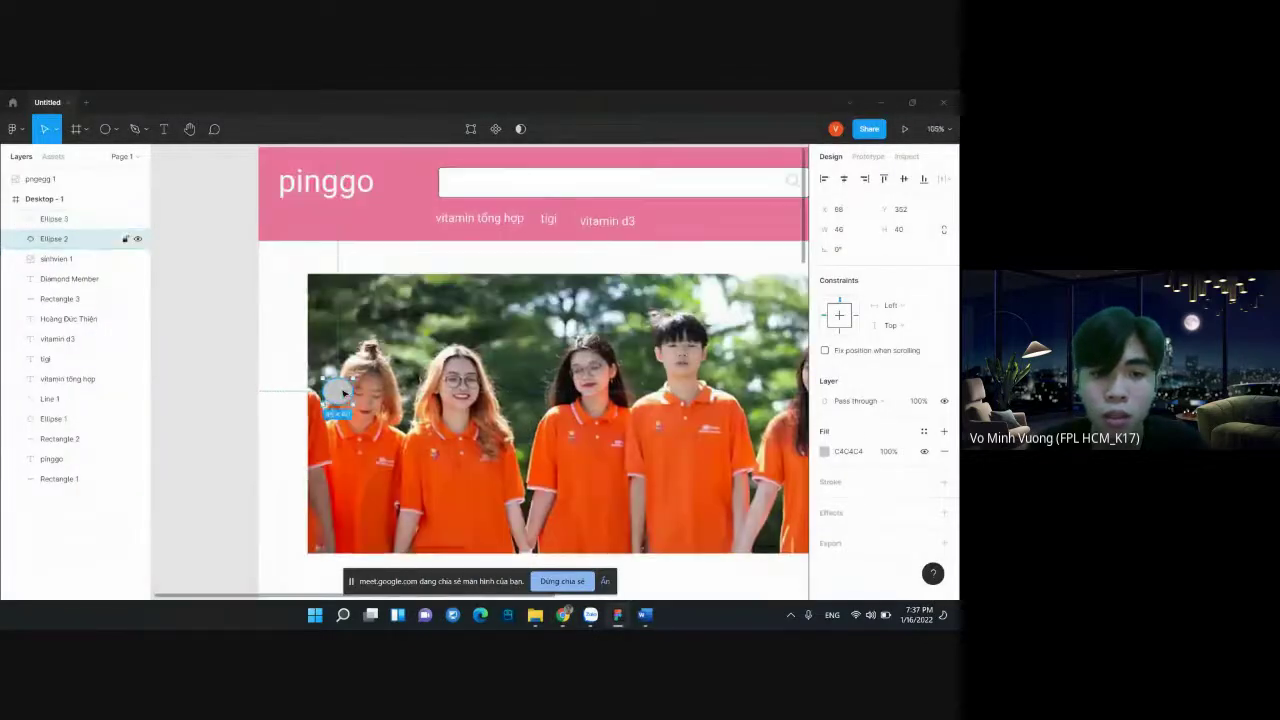
{"action": "left_click", "coordinate": [825, 452]}
{"action": "left_click", "coordinate": [704, 540]}
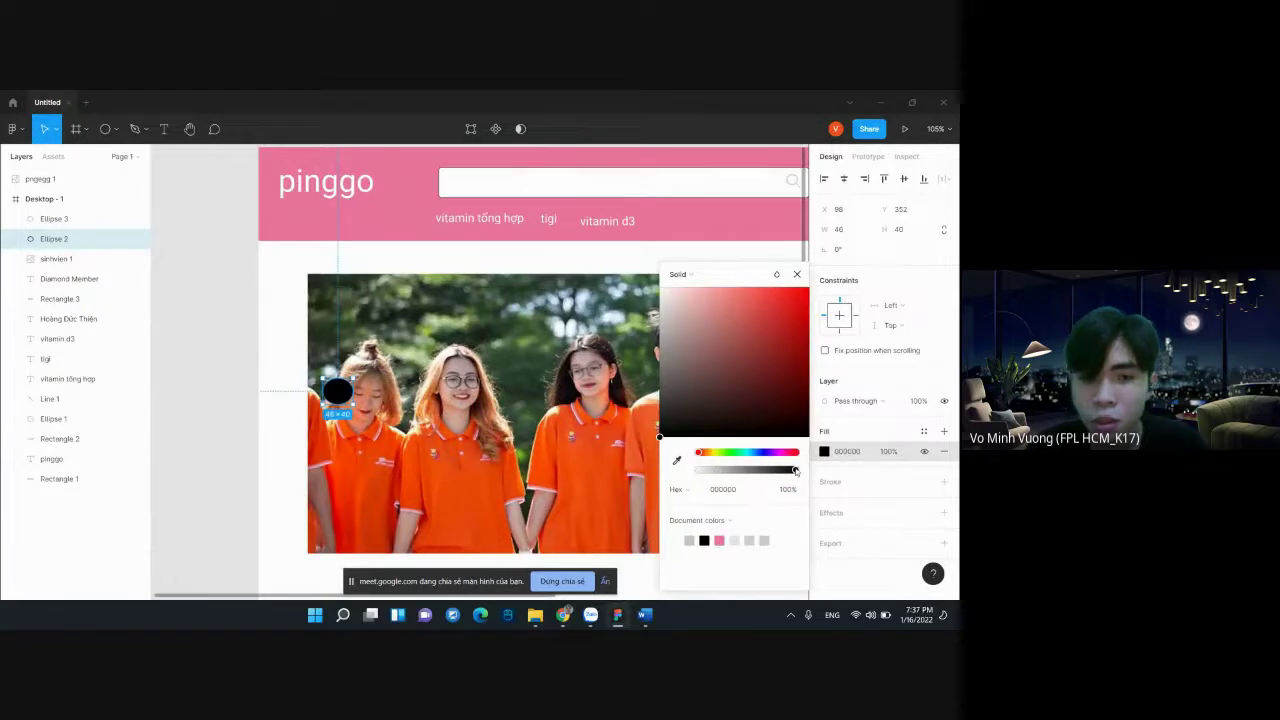
{"action": "left_click_drag", "start_coordinate": [794, 470], "coordinate": [731, 470]}
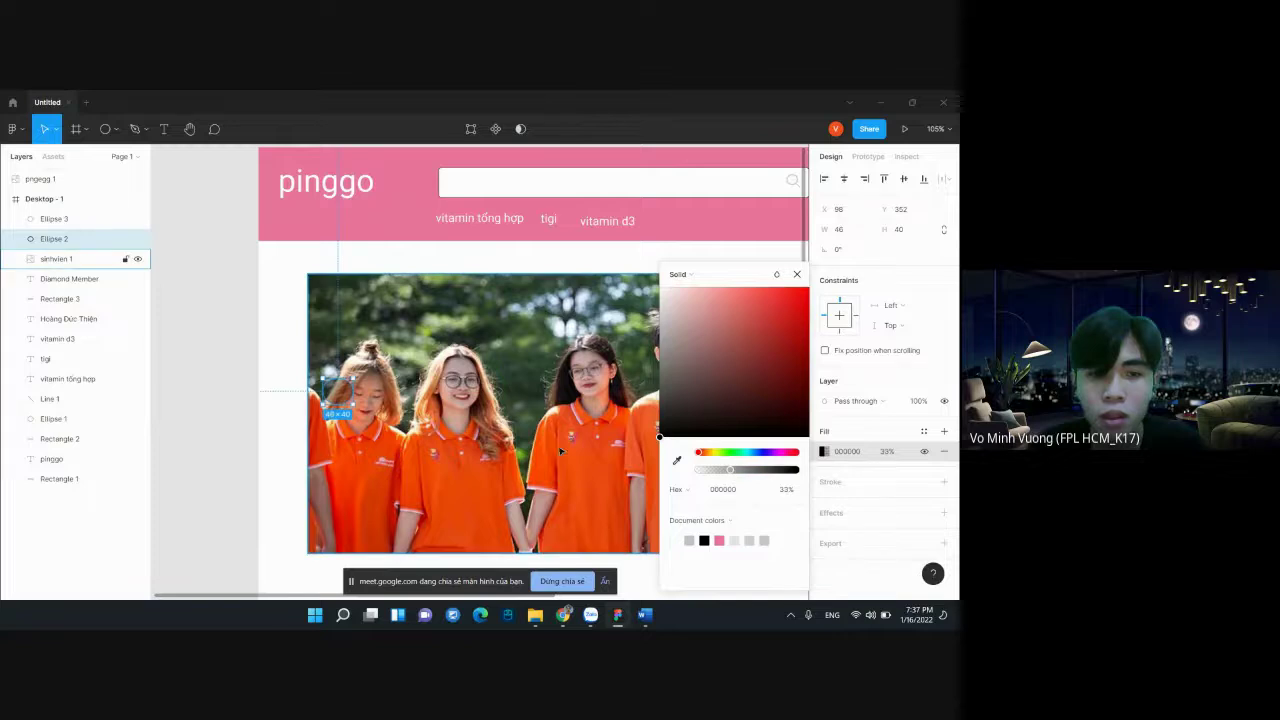
{"action": "left_click", "coordinate": [214, 428]}
Give the right circle, Ellipse 3, a black fill at 33% opacity
{"action": "scroll", "coordinate": [222, 420], "scroll_direction": "right", "scroll_amount": 1}
{"action": "scroll", "coordinate": [225, 420], "scroll_direction": "right", "scroll_amount": 4}
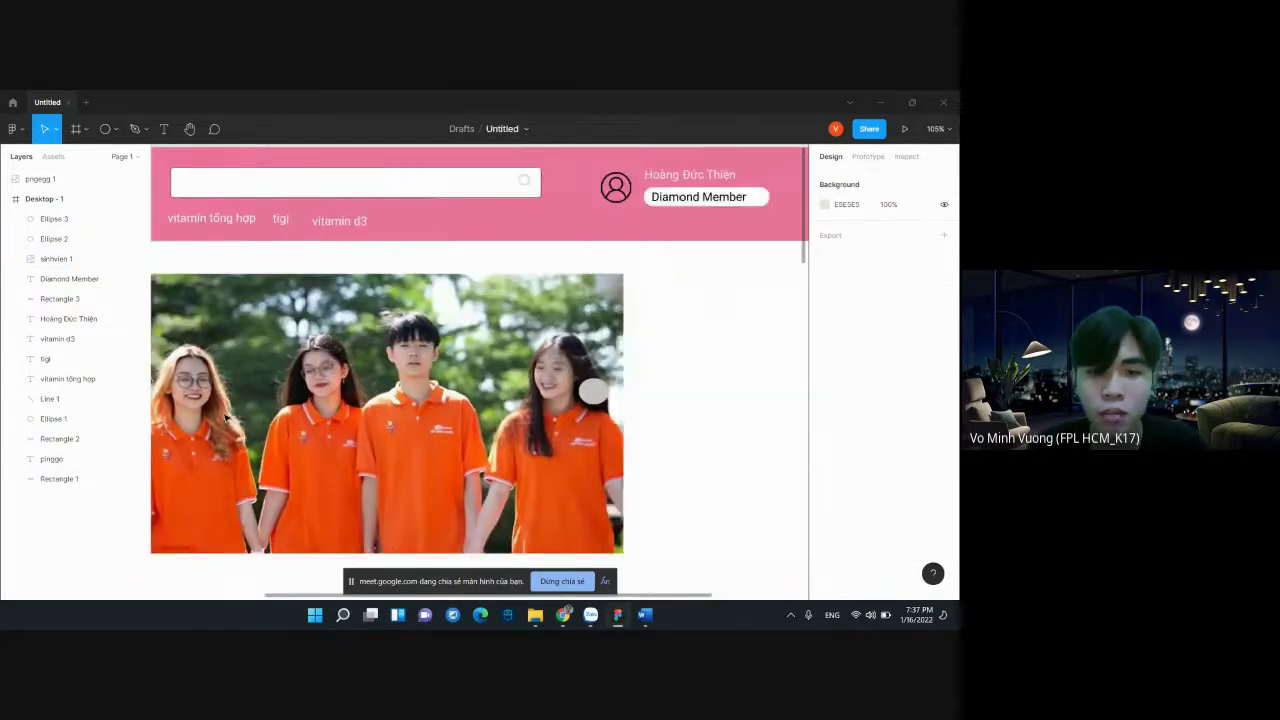
{"action": "left_click", "coordinate": [594, 391]}
{"action": "left_click", "coordinate": [825, 452]}
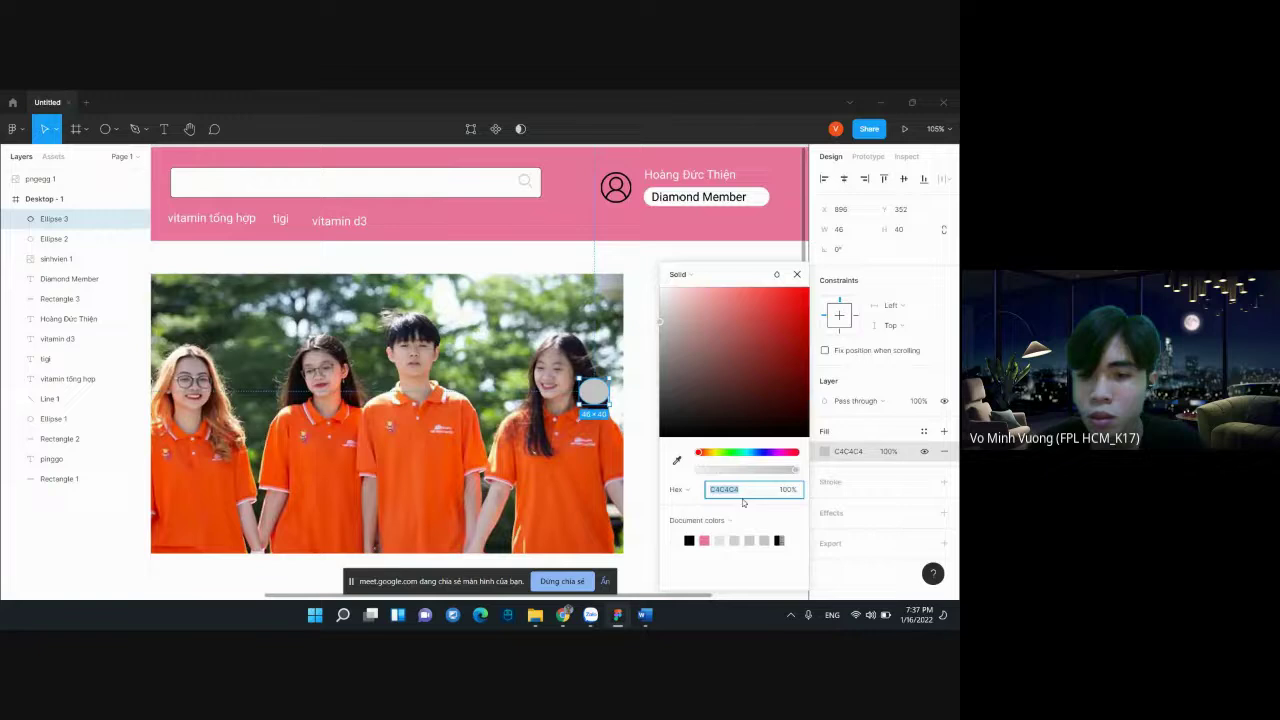
{"action": "left_click", "coordinate": [689, 540]}
{"action": "scroll", "coordinate": [486, 460], "scroll_direction": "down", "scroll_amount": 2}
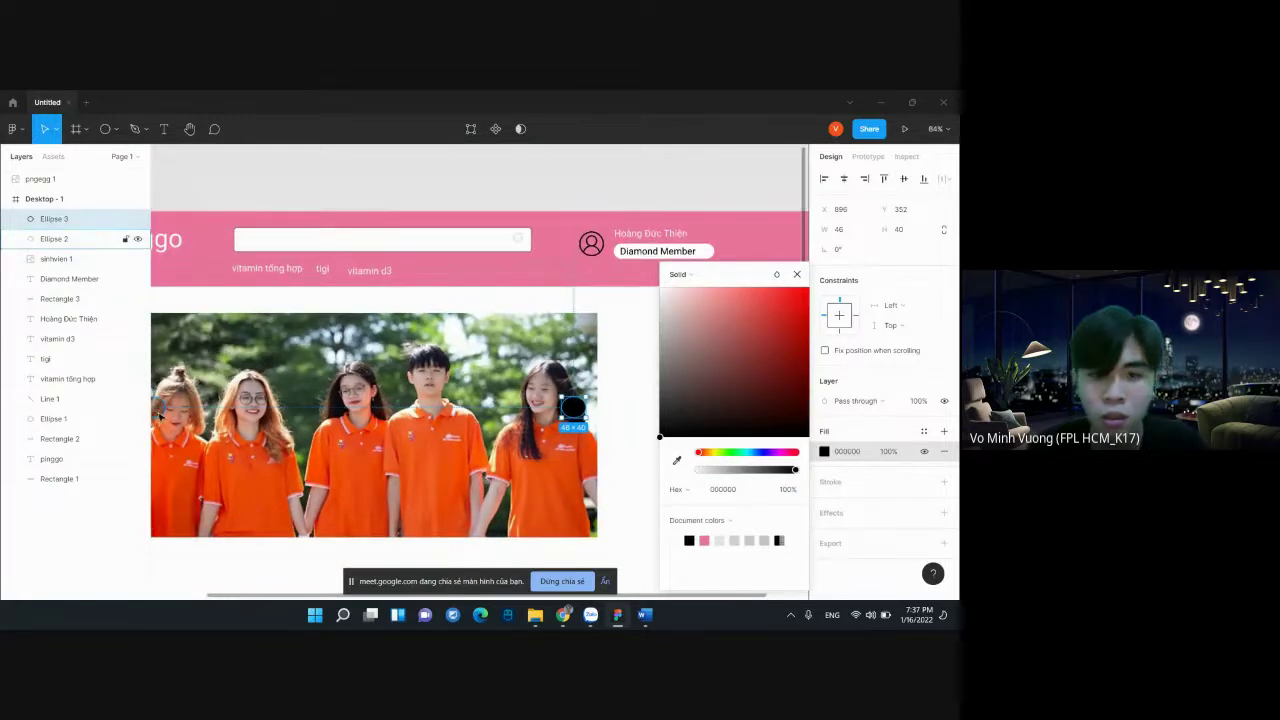
{"action": "left_click", "coordinate": [60, 239]}
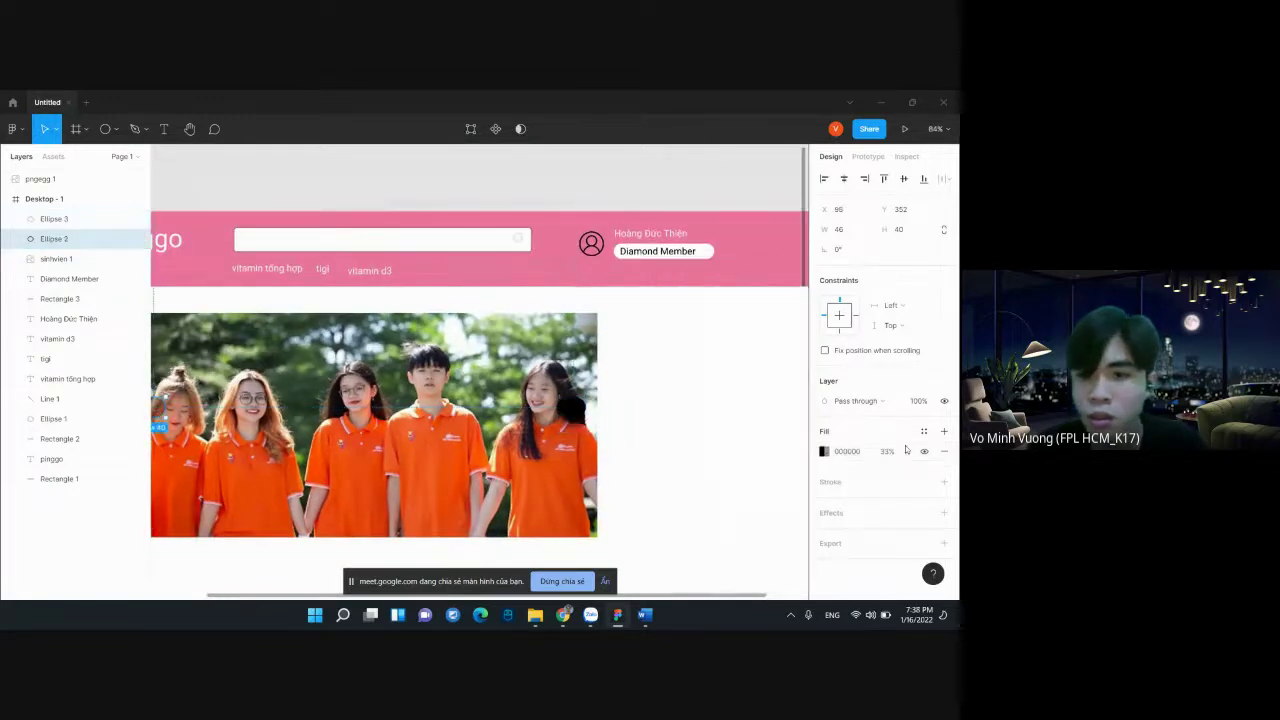
{"action": "left_click", "coordinate": [573, 408]}
{"action": "key", "text": "Return"}
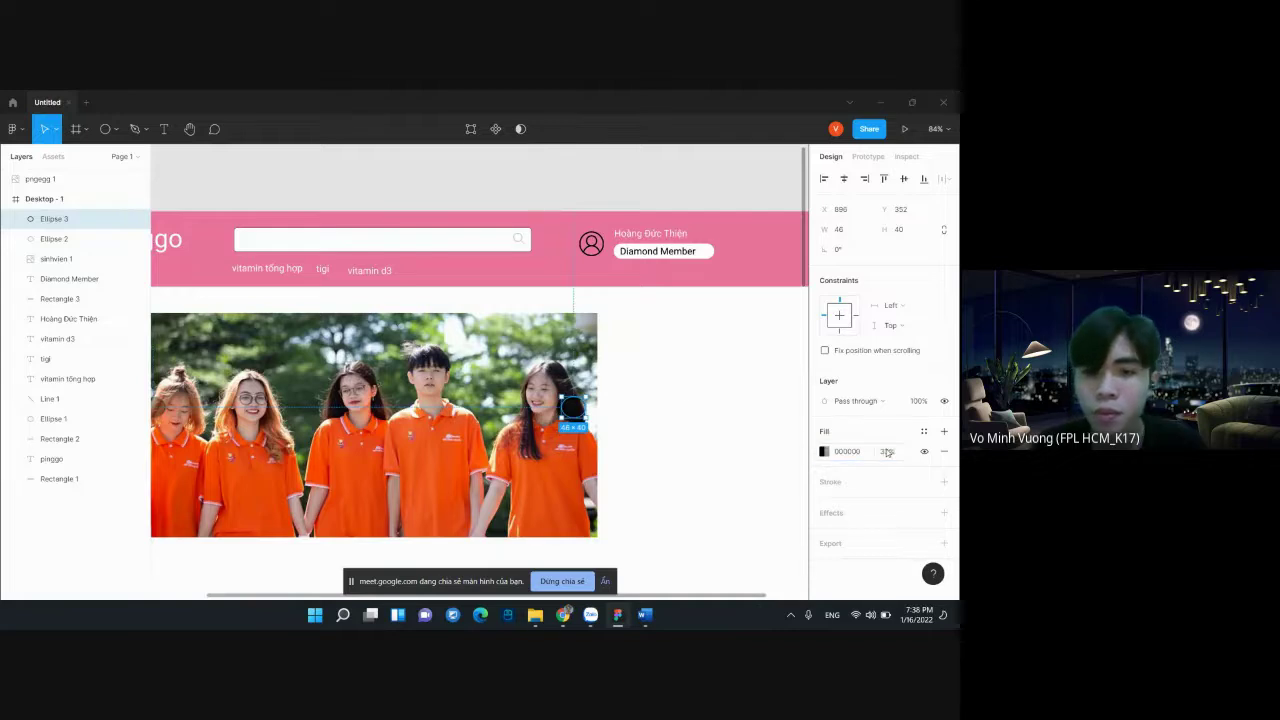
Align the two circles with the photo's right and left edges
{"action": "scroll", "coordinate": [683, 443], "scroll_direction": "left", "scroll_amount": 3}
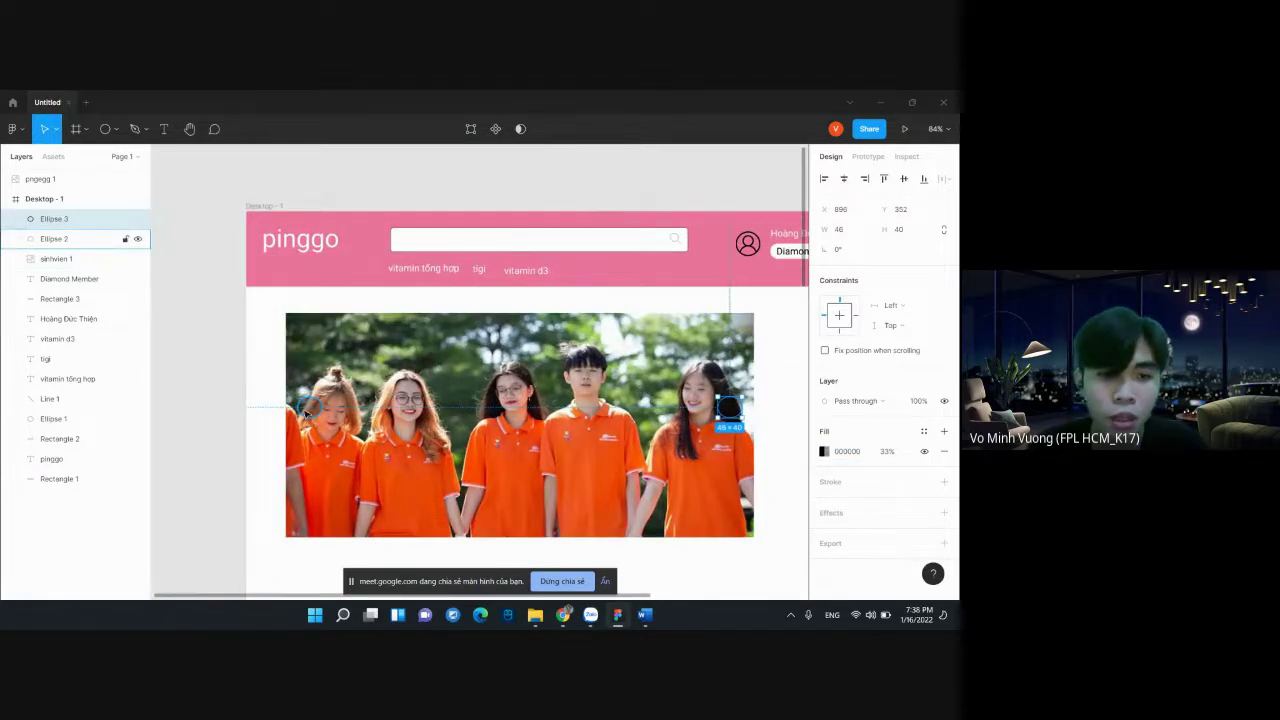
{"action": "key", "text": "Tab"}
{"action": "key", "text": "Tab"}
{"action": "left_click_drag", "start_coordinate": [731, 413], "coordinate": [740, 428]}
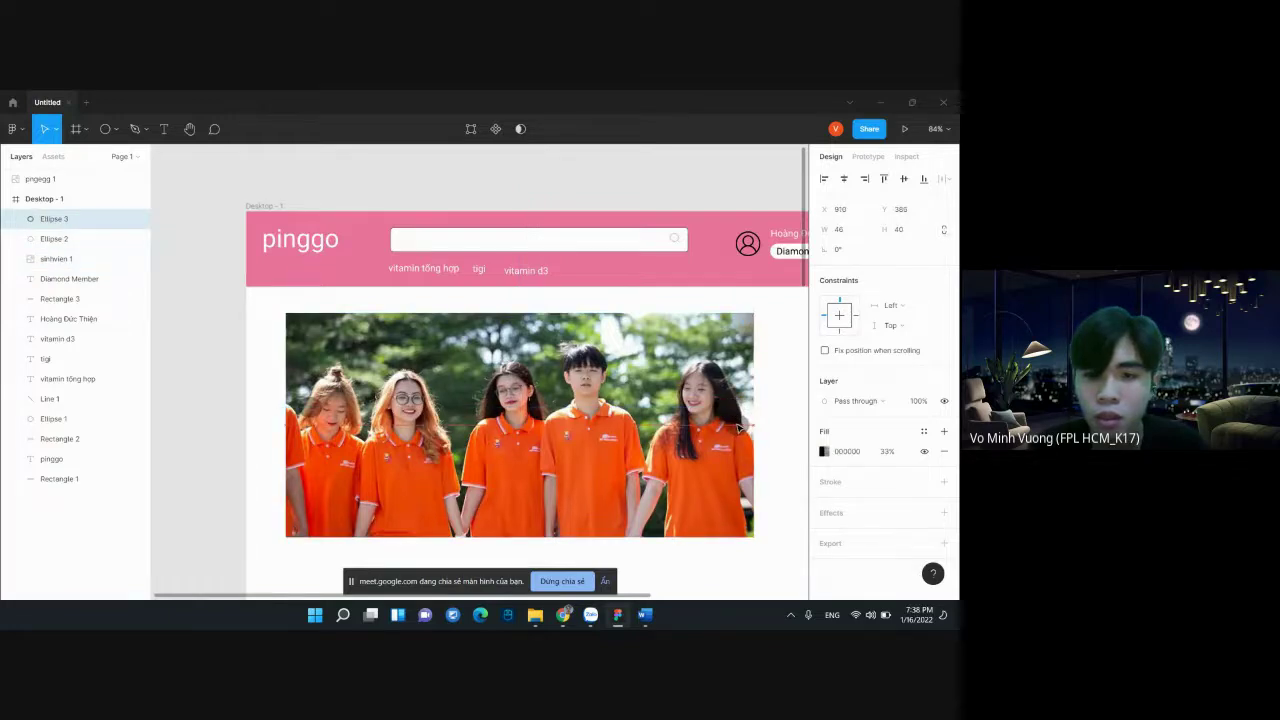
{"action": "left_click_drag", "start_coordinate": [740, 428], "coordinate": [747, 425]}
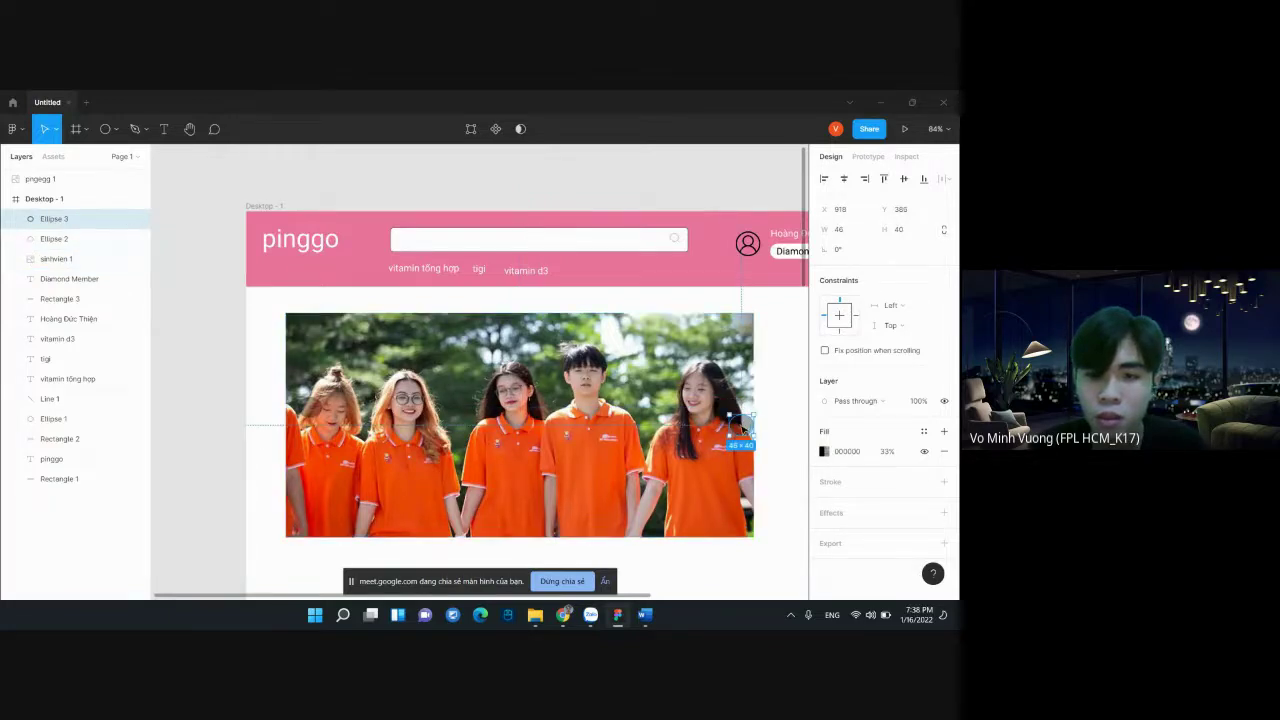
{"action": "left_click", "coordinate": [305, 420]}
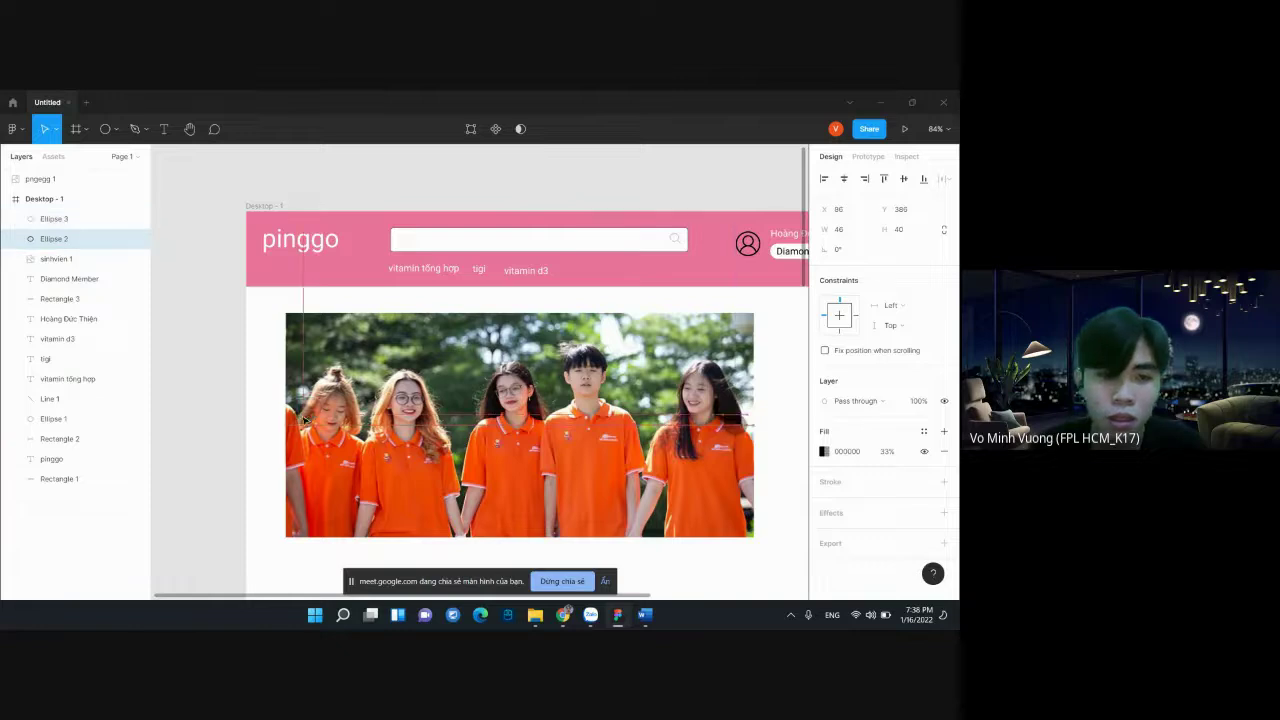
{"action": "left_click_drag", "start_coordinate": [305, 420], "coordinate": [303, 427]}
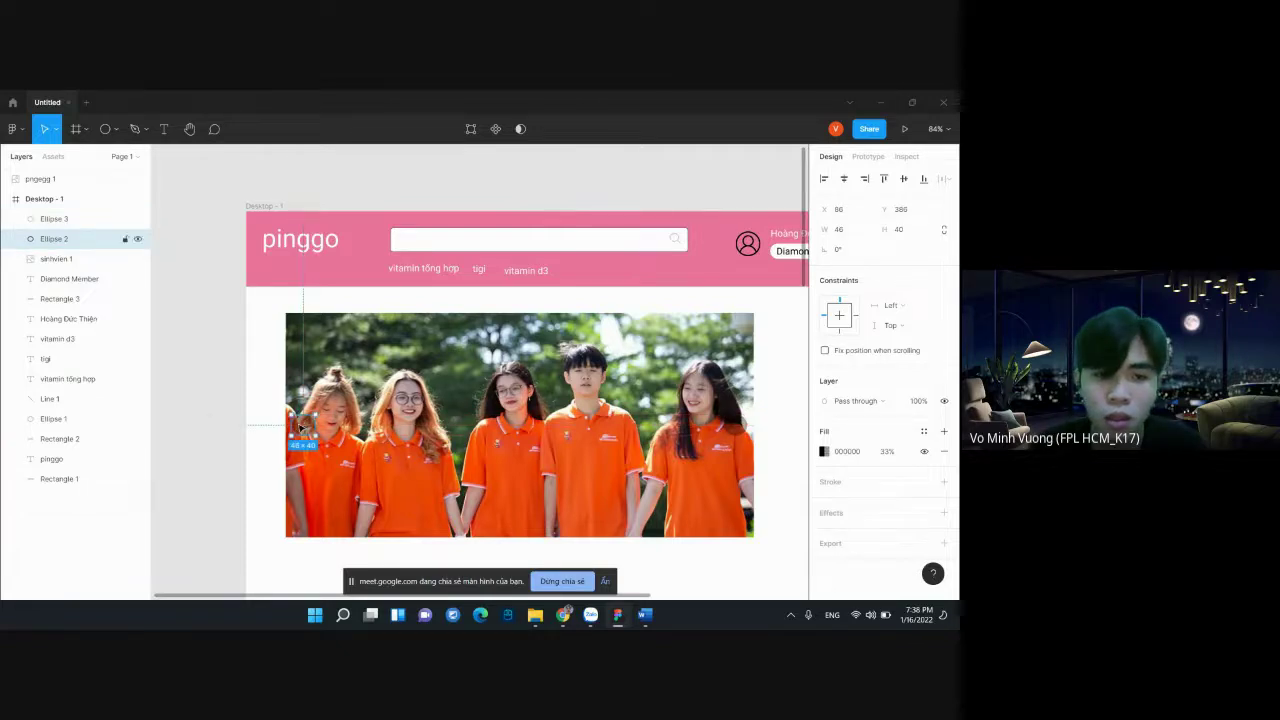
{"action": "left_click", "coordinate": [225, 418]}
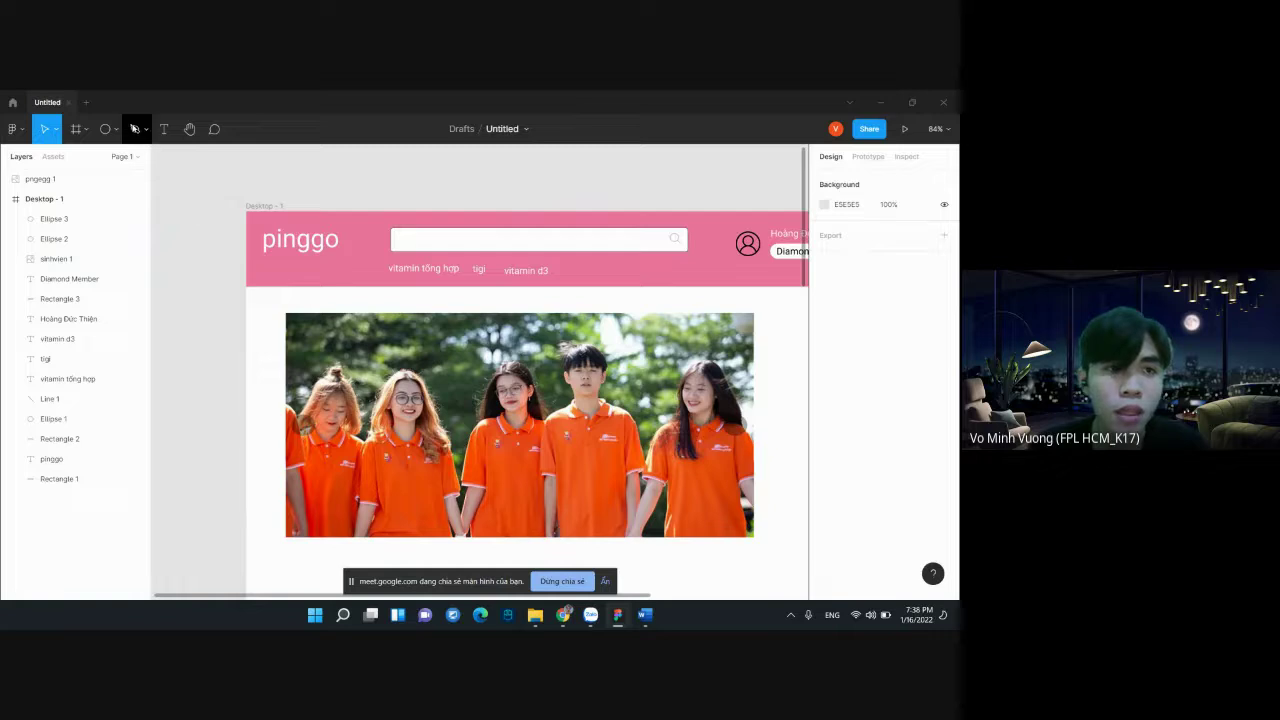
Draw the first short arrow line inside the left slider circle
{"action": "left_click", "coordinate": [136, 130]}
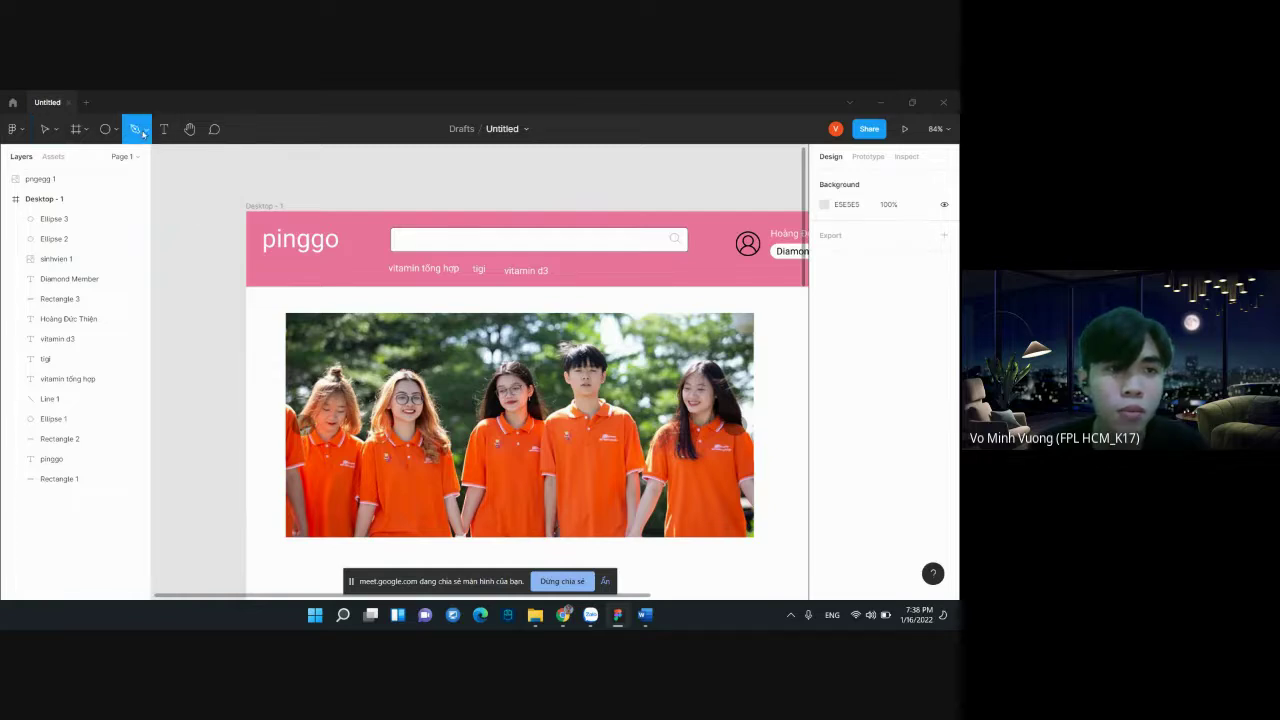
{"action": "left_click", "coordinate": [147, 131]}
{"action": "left_click", "coordinate": [115, 129]}
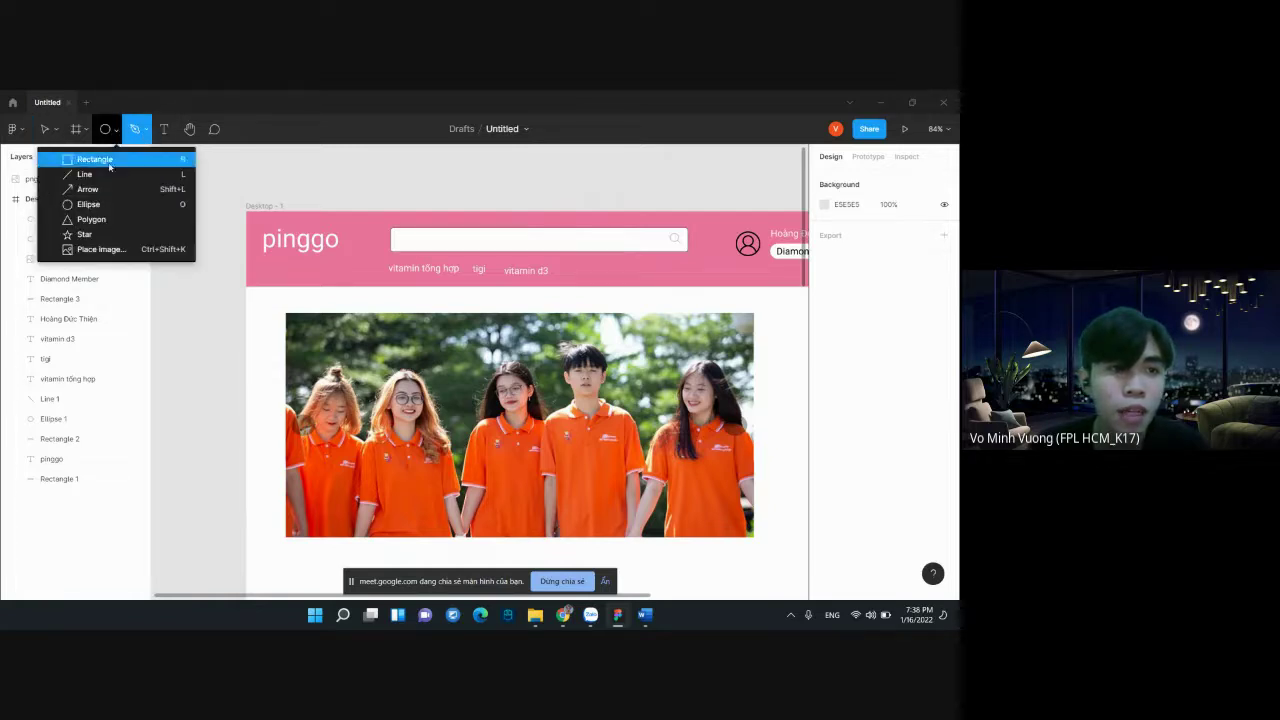
{"action": "left_click", "coordinate": [60, 175]}
{"action": "scroll", "coordinate": [295, 415], "scroll_direction": "up", "scroll_amount": 3, "text": "ctrl"}
{"action": "scroll", "coordinate": [295, 415], "scroll_direction": "up", "scroll_amount": 3, "text": "ctrl"}
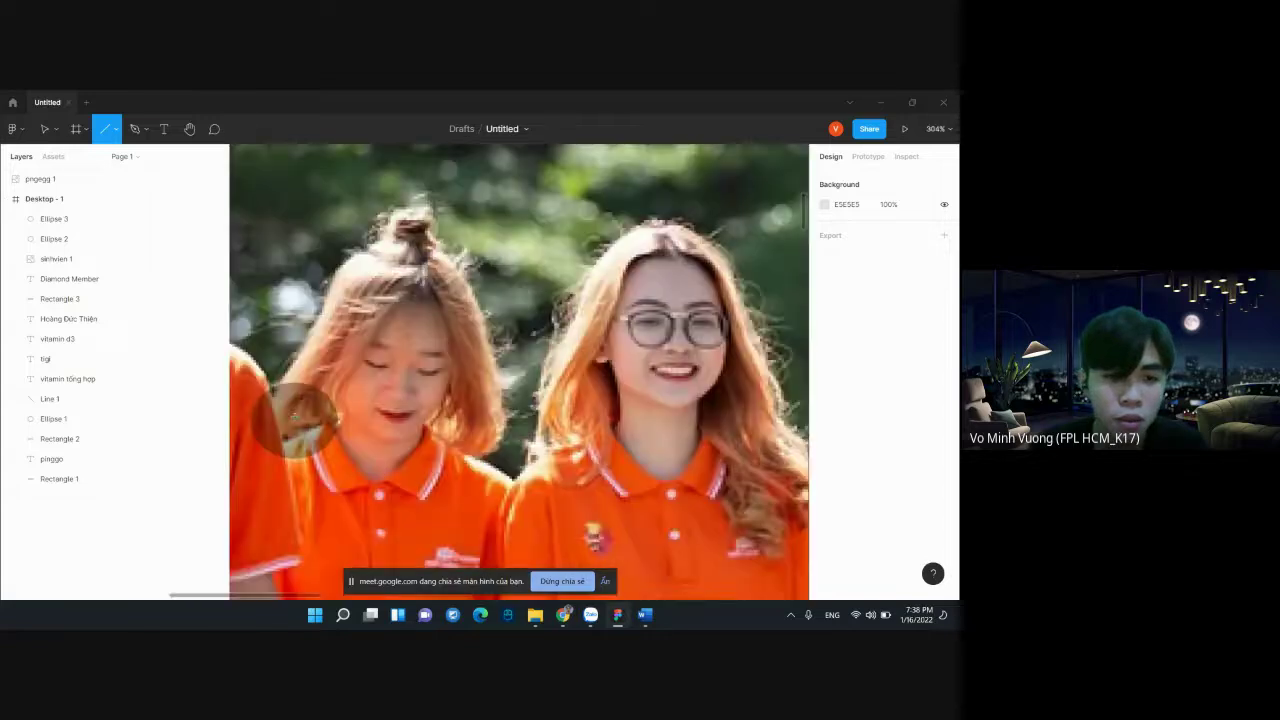
{"action": "left_click_drag", "start_coordinate": [288, 424], "coordinate": [307, 407]}
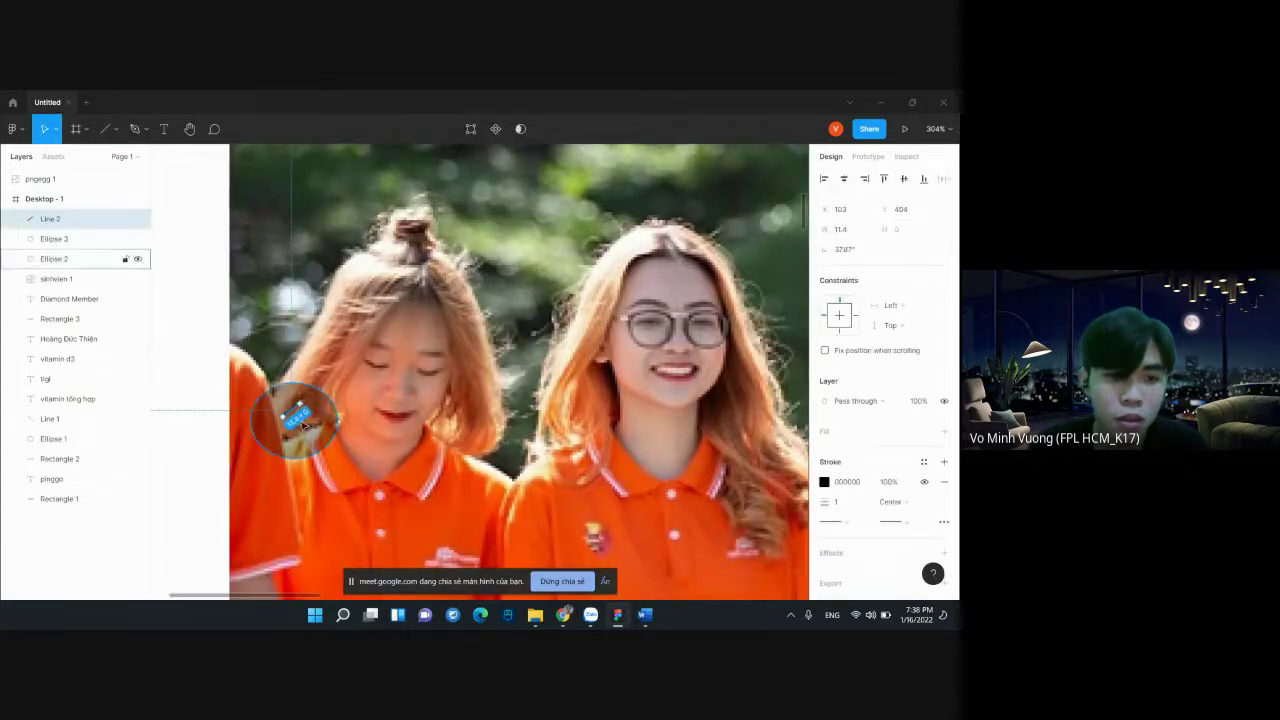
{"action": "left_click", "coordinate": [208, 263]}
Draw the second line to complete the chevron in the left circle
{"action": "left_click", "coordinate": [117, 129]}
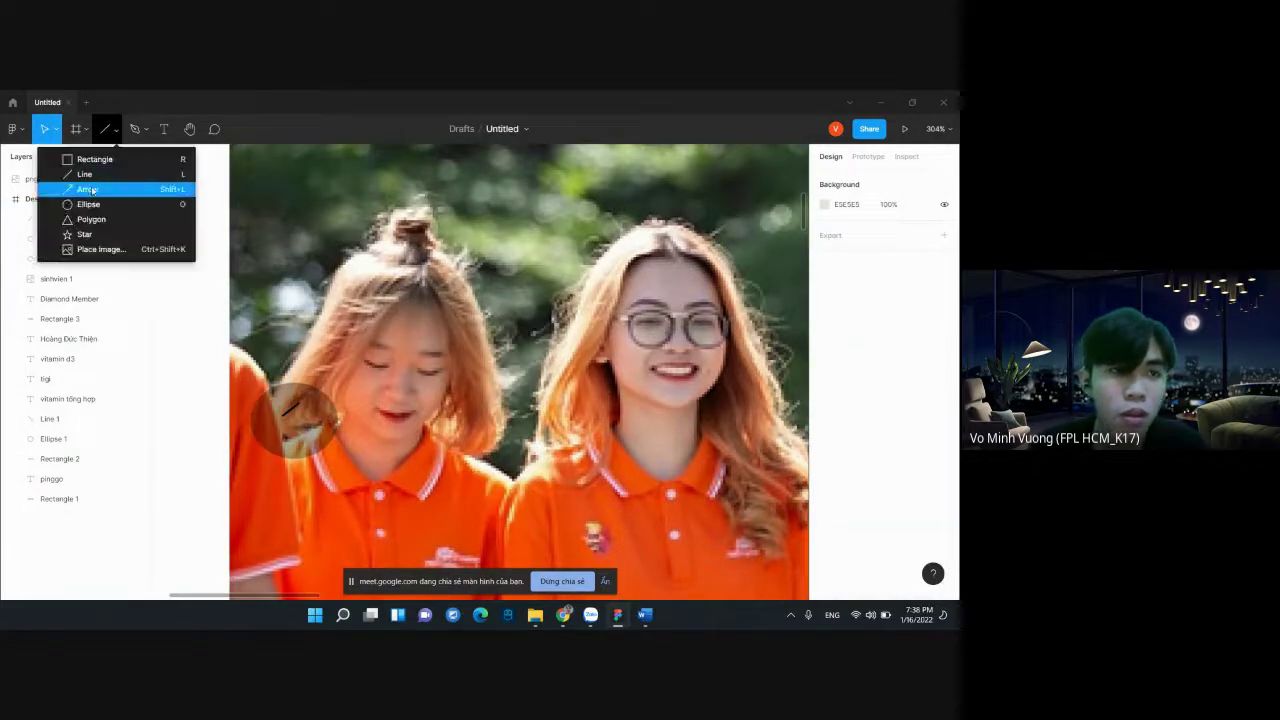
{"action": "left_click", "coordinate": [70, 174]}
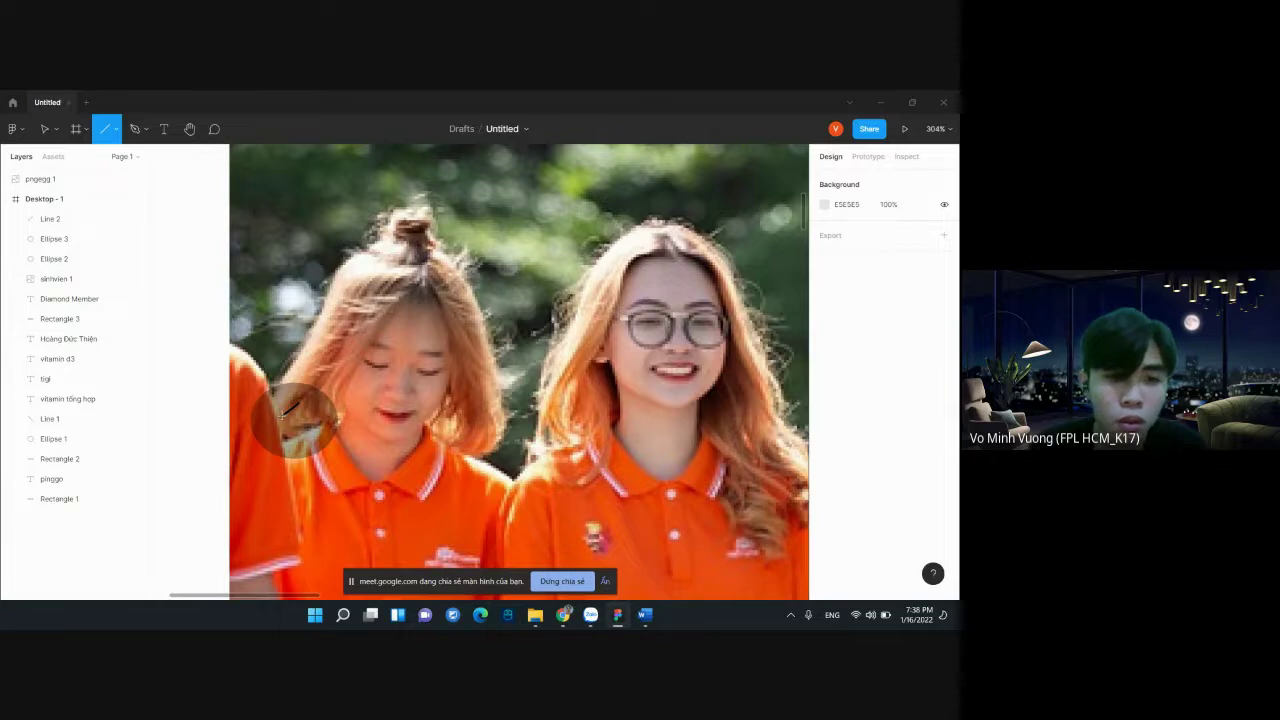
{"action": "left_click_drag", "start_coordinate": [284, 414], "coordinate": [298, 431]}
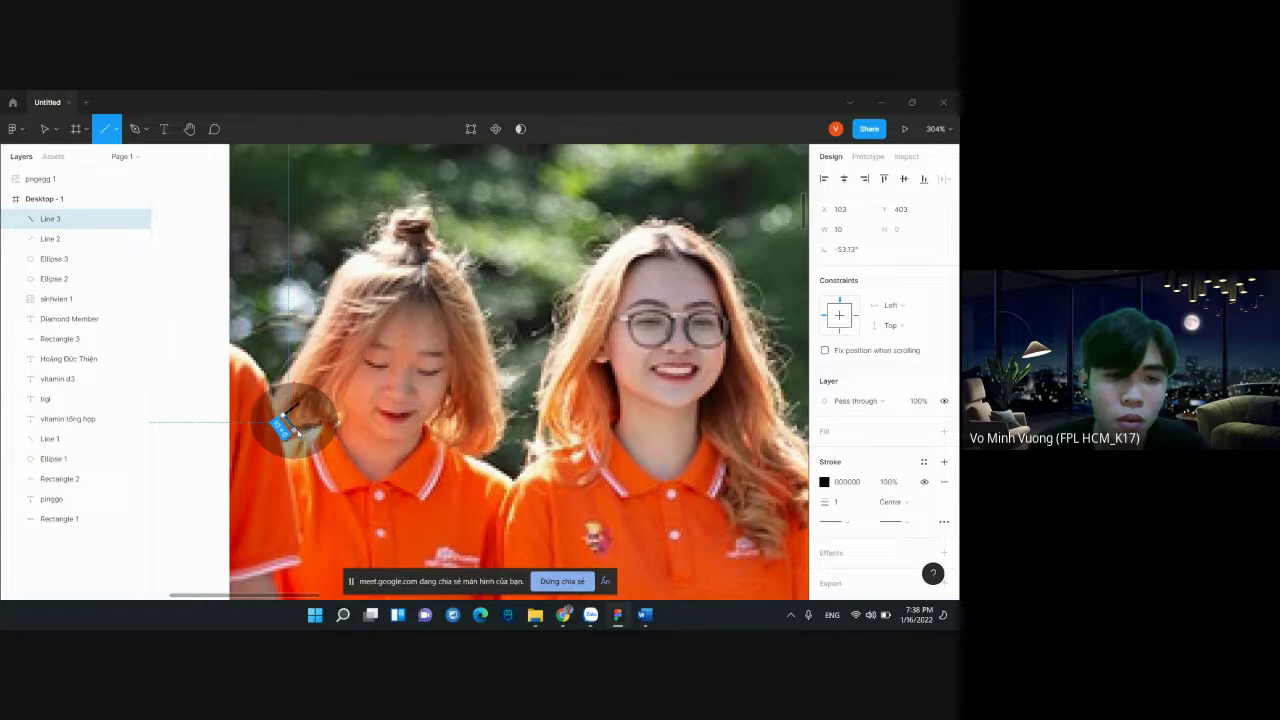
{"action": "left_click", "coordinate": [267, 431]}
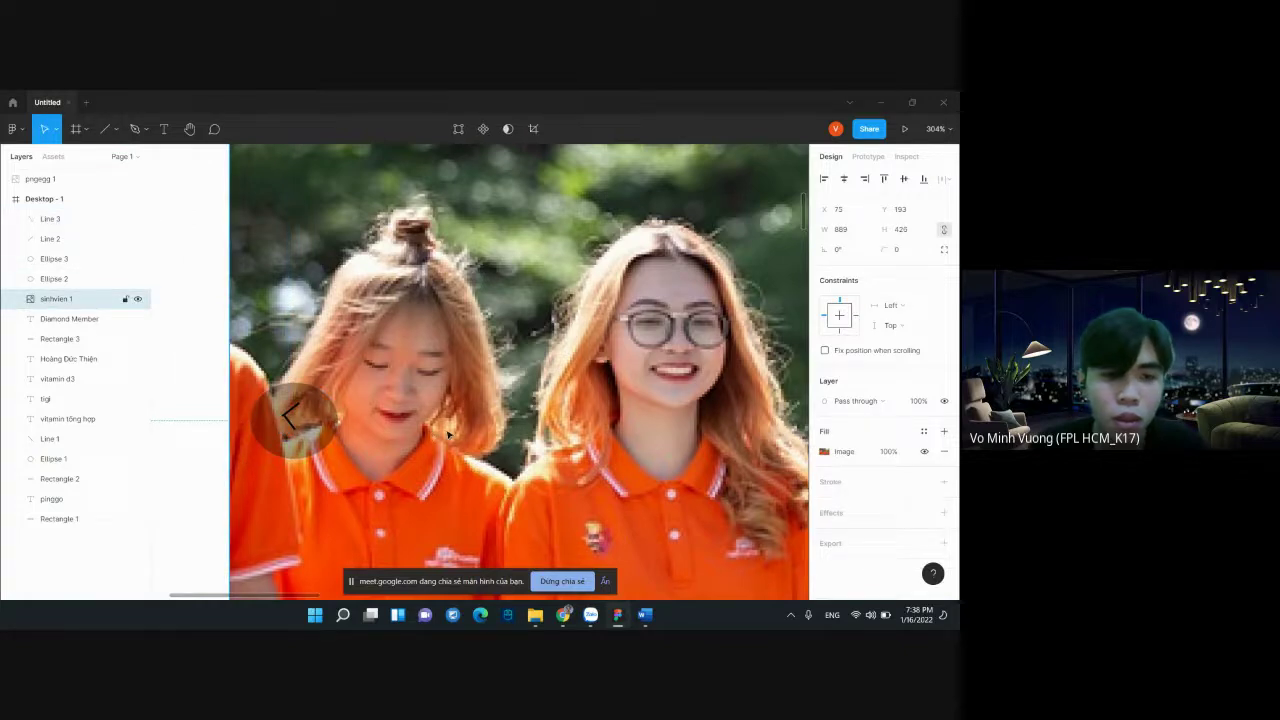
{"action": "left_click", "coordinate": [287, 426]}
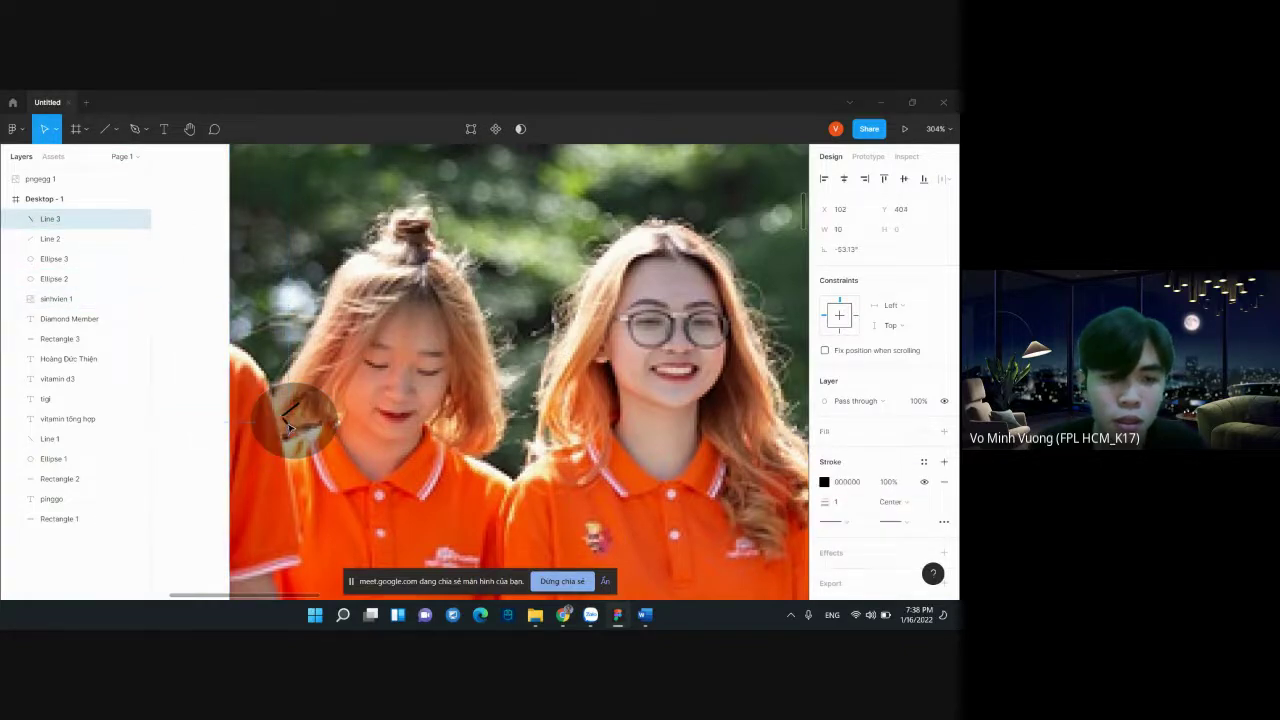
{"action": "left_click", "coordinate": [287, 426]}
Set the first arrow line's stroke to white FFFFFF
{"action": "scroll", "coordinate": [398, 440], "scroll_direction": "down", "scroll_amount": 1, "text": "ctrl"}
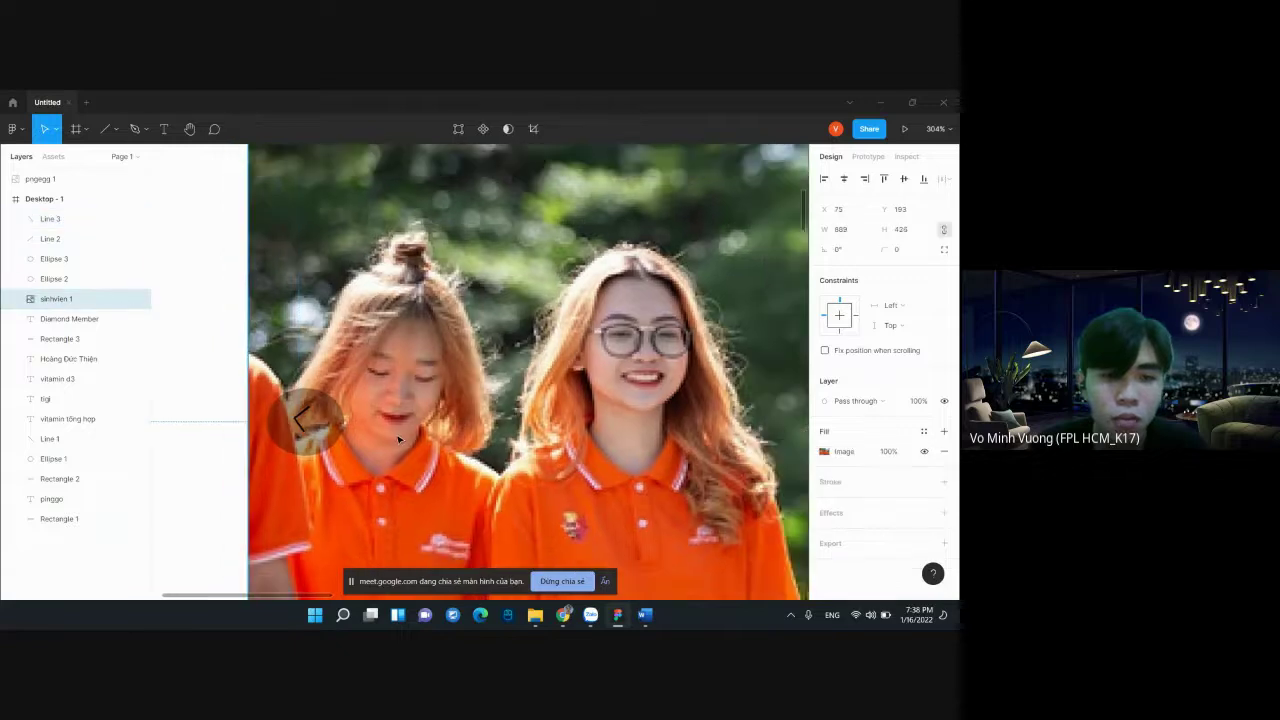
{"action": "scroll", "coordinate": [398, 440], "scroll_direction": "down", "scroll_amount": 3, "text": "ctrl"}
{"action": "scroll", "coordinate": [398, 440], "scroll_direction": "down", "scroll_amount": 2, "text": "ctrl"}
{"action": "scroll", "coordinate": [393, 438], "scroll_direction": "right", "scroll_amount": 2}
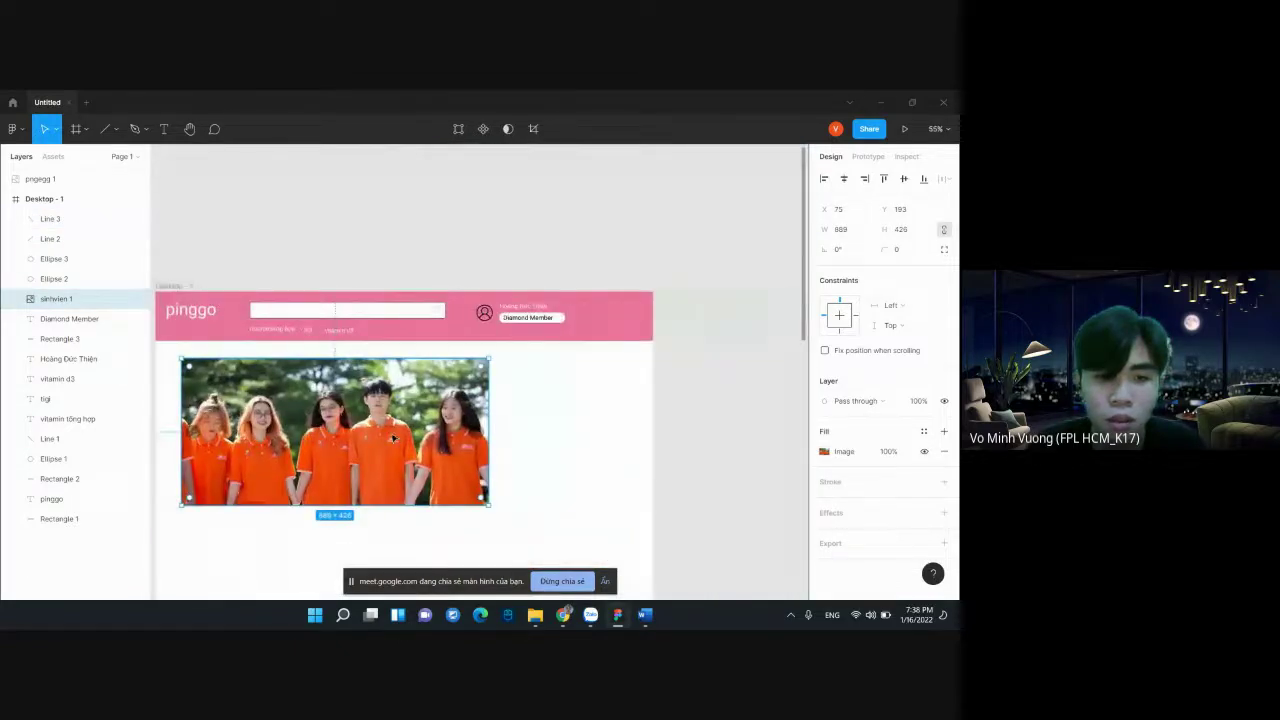
{"action": "scroll", "coordinate": [288, 440], "scroll_direction": "up", "scroll_amount": 2, "text": "ctrl"}
{"action": "scroll", "coordinate": [390, 395], "scroll_direction": "up", "scroll_amount": 3, "text": "ctrl"}
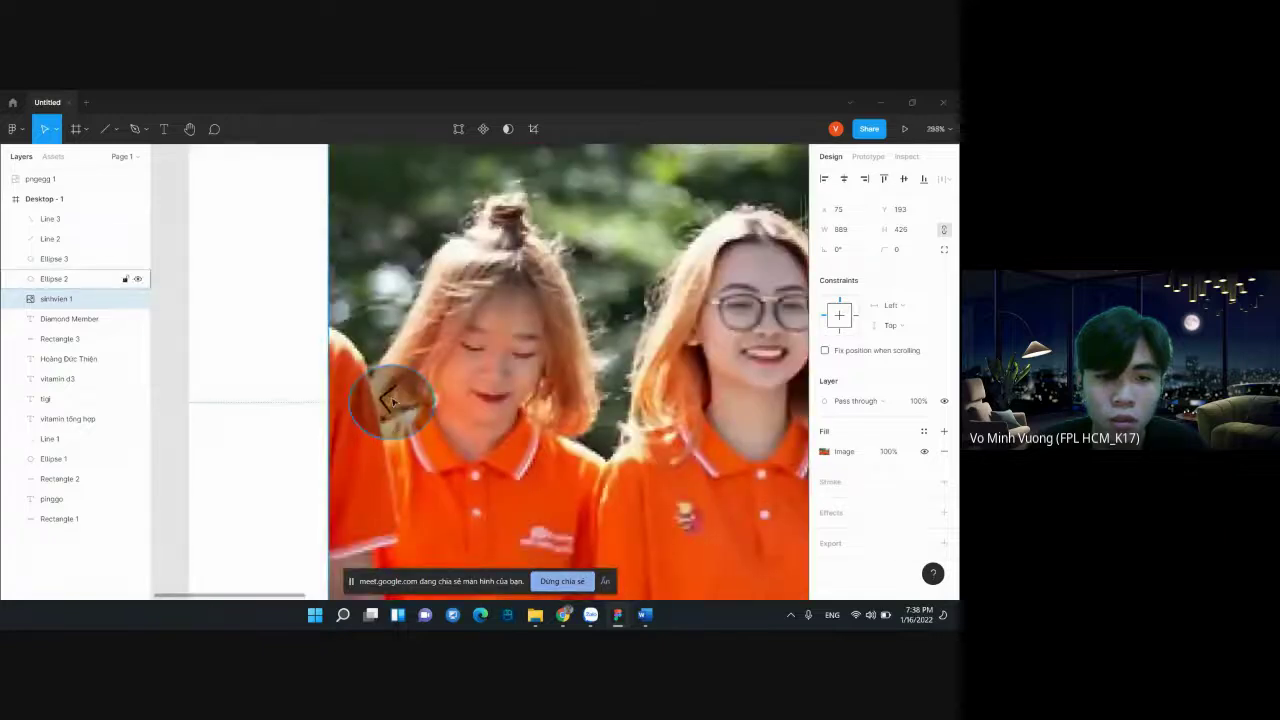
{"action": "left_click", "coordinate": [390, 395]}
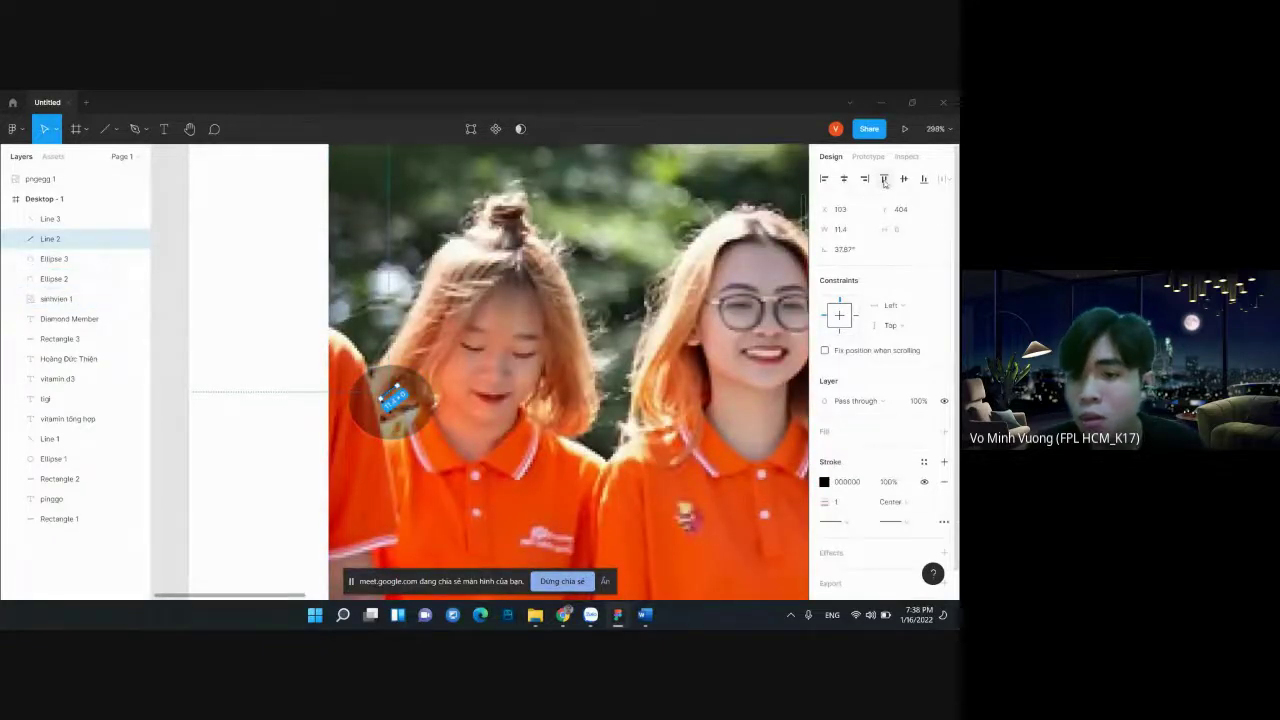
{"action": "left_click", "coordinate": [824, 481]}
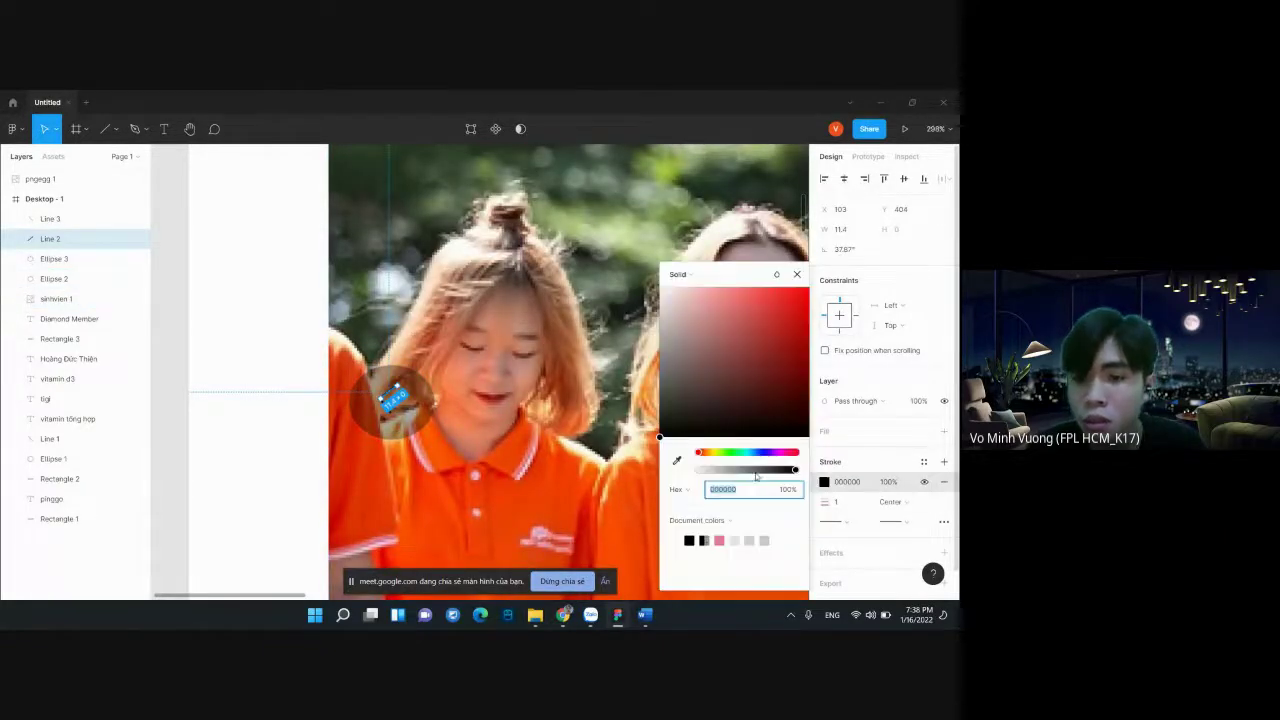
{"action": "left_click", "coordinate": [680, 540]}
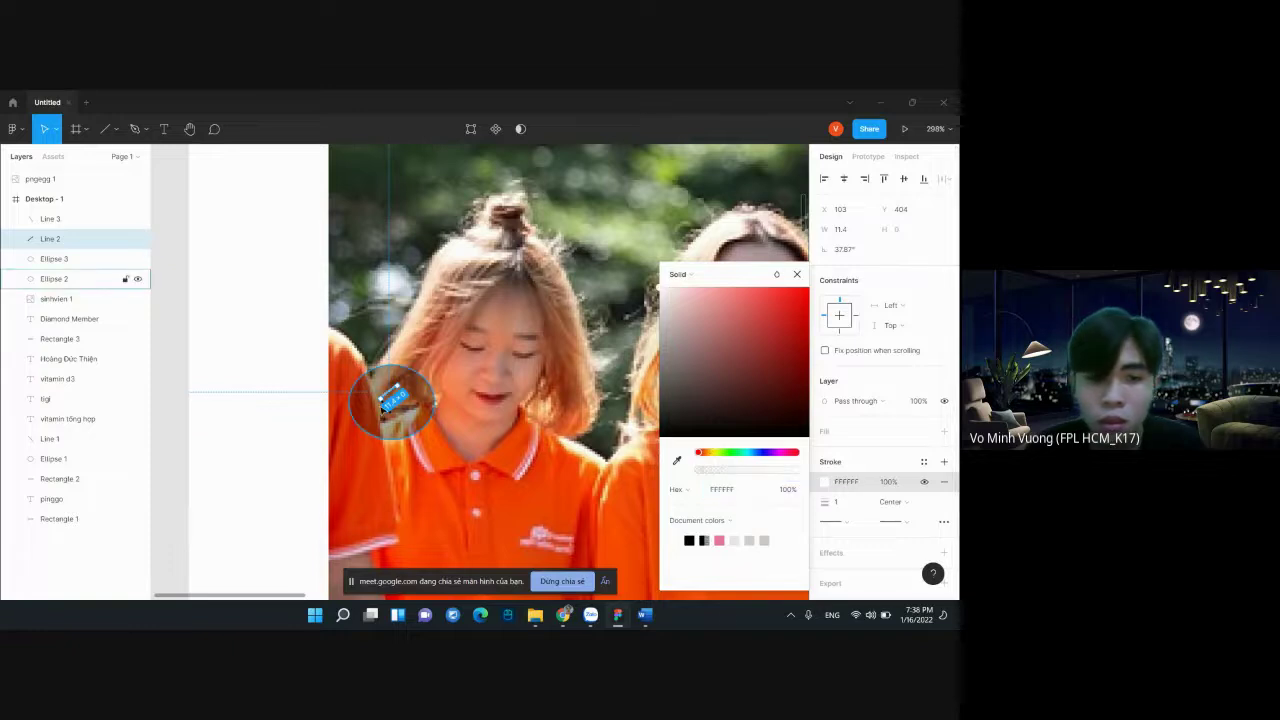
Set the second arrow line's stroke to white FFFFFF
{"action": "left_click", "coordinate": [388, 403]}
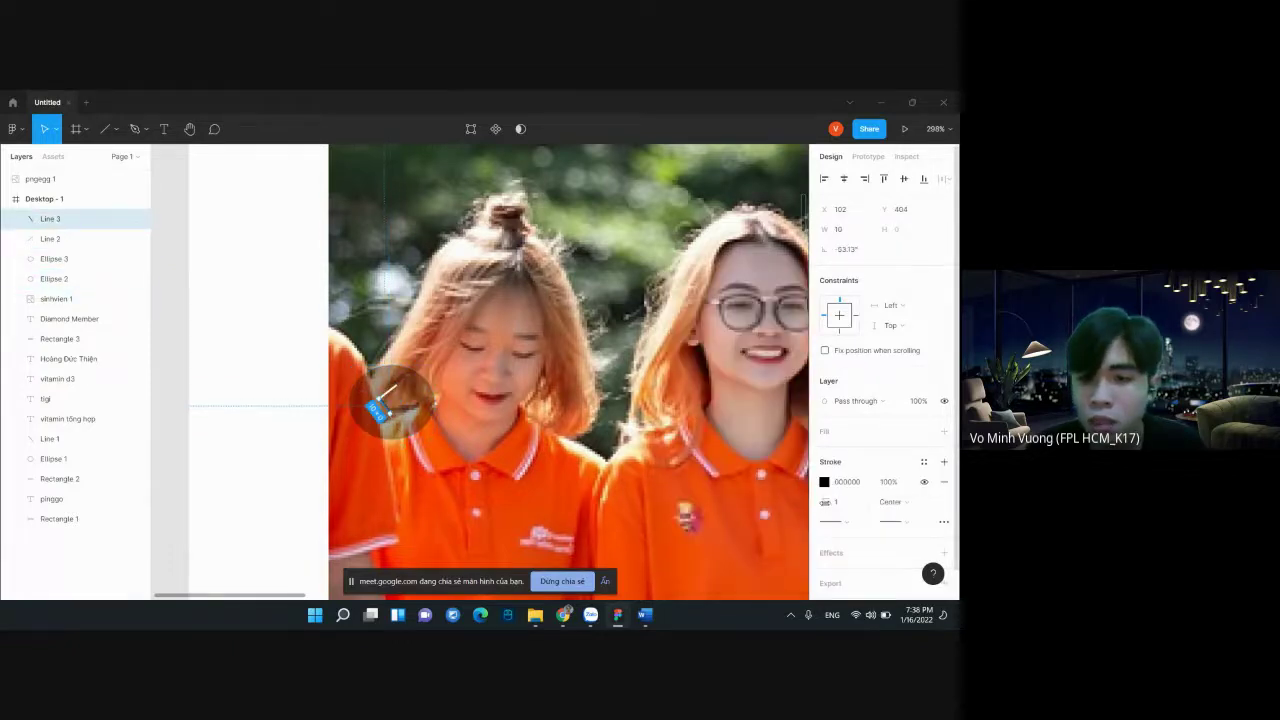
{"action": "left_click", "coordinate": [824, 482]}
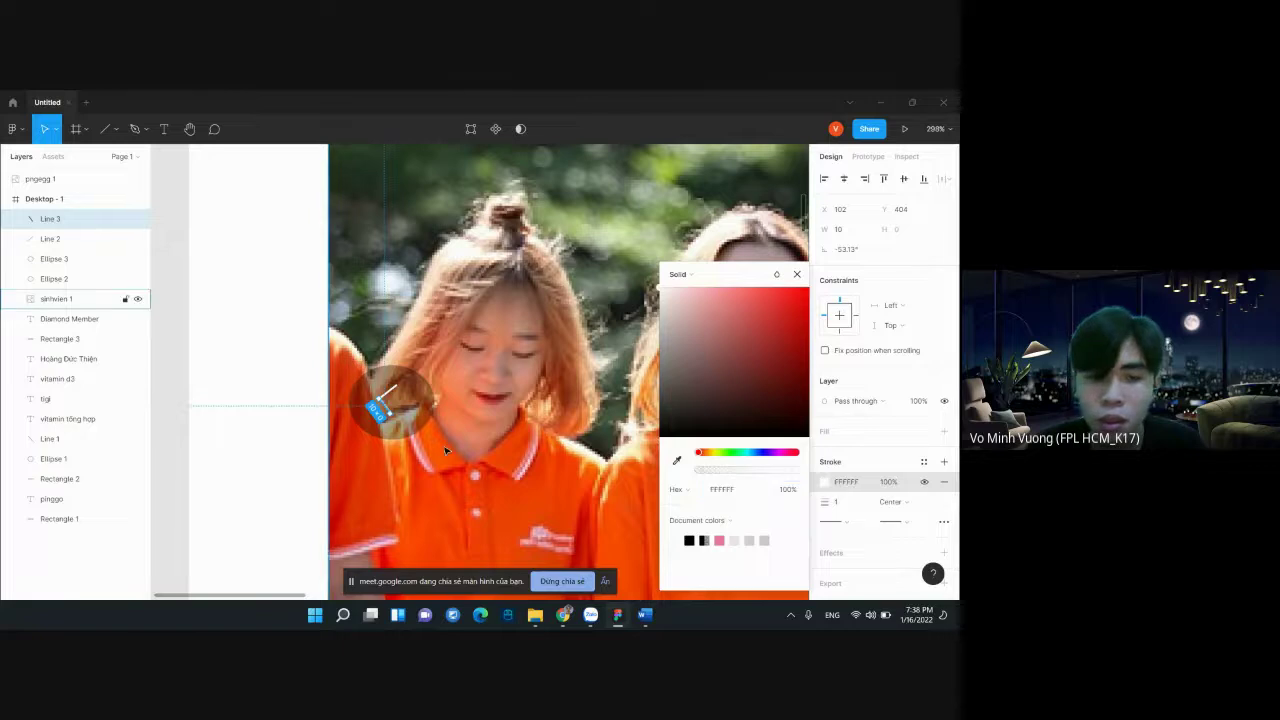
{"action": "left_click", "coordinate": [100, 298]}
{"action": "scroll", "coordinate": [445, 445], "scroll_direction": "down", "scroll_amount": 5}
{"action": "scroll", "coordinate": [445, 446], "scroll_direction": "right", "scroll_amount": 5}
{"action": "scroll", "coordinate": [480, 442], "scroll_direction": "right", "scroll_amount": 1}
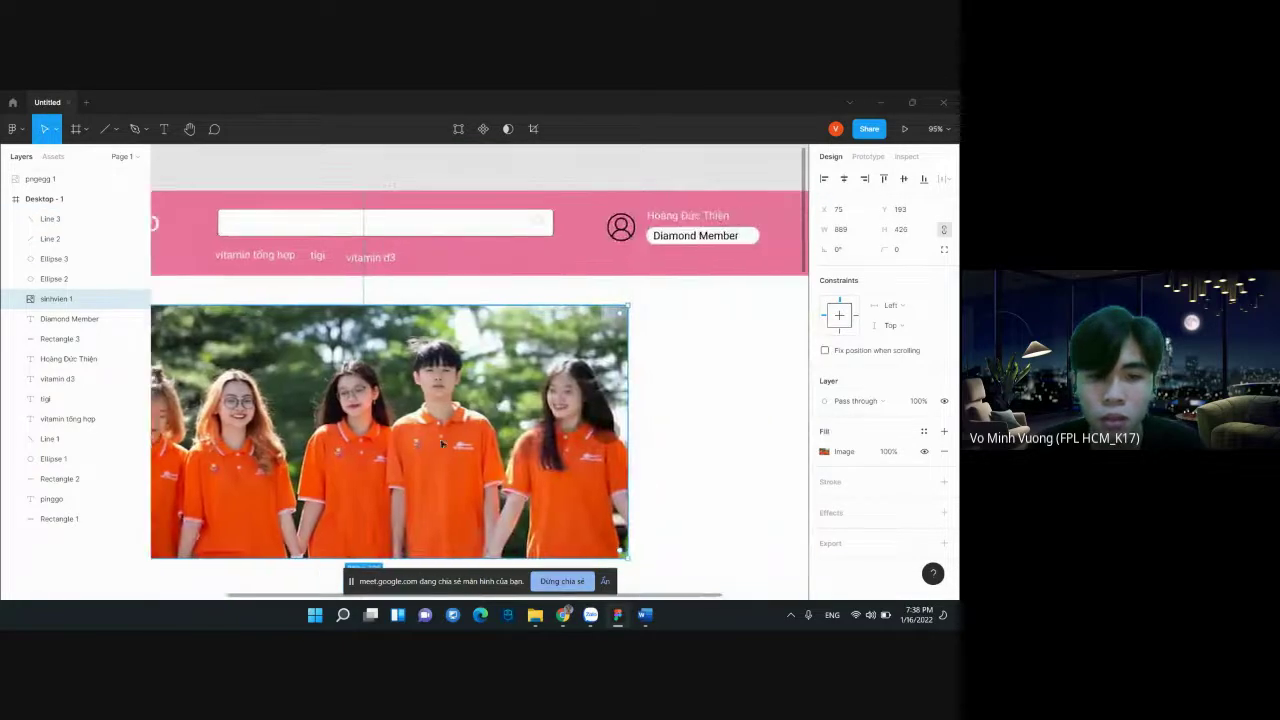
{"action": "scroll", "coordinate": [517, 438], "scroll_direction": "right", "scroll_amount": 1}
{"action": "scroll", "coordinate": [594, 443], "scroll_direction": "up", "scroll_amount": 5}
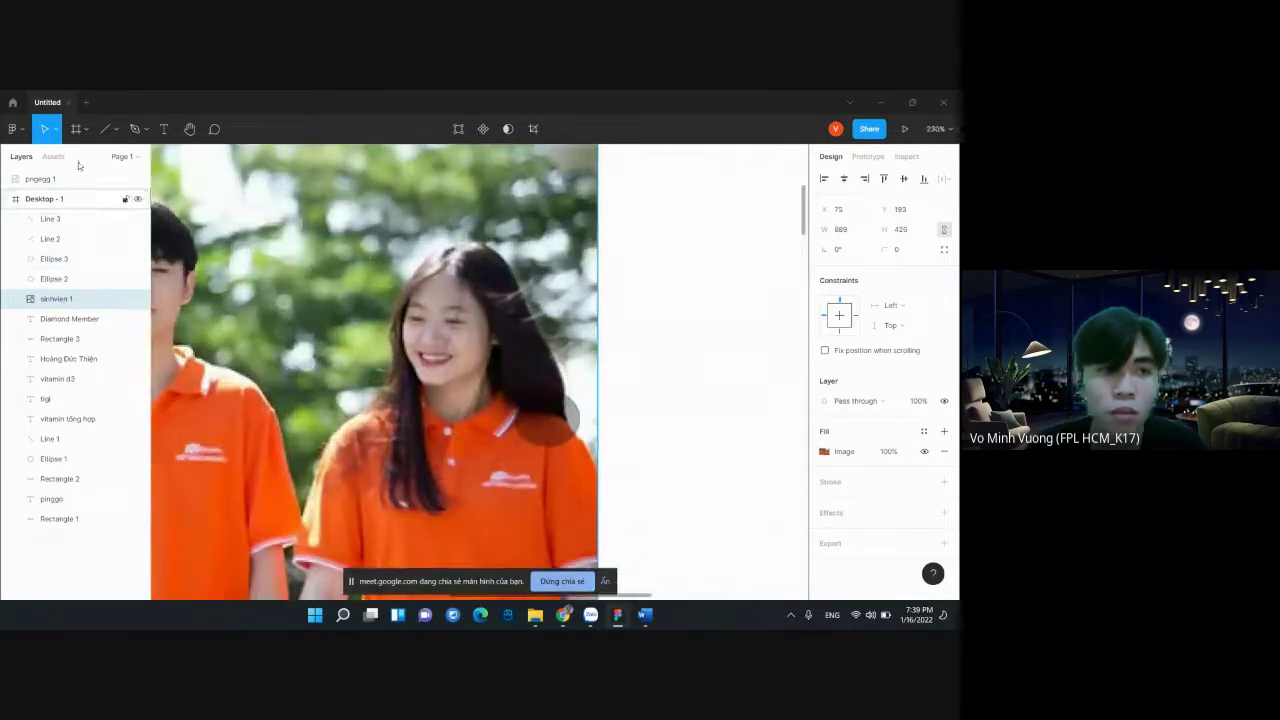
Draw the first chevron line in the right circle with a white FFFFFF stroke
{"action": "left_click", "coordinate": [116, 129]}
{"action": "left_click", "coordinate": [98, 174]}
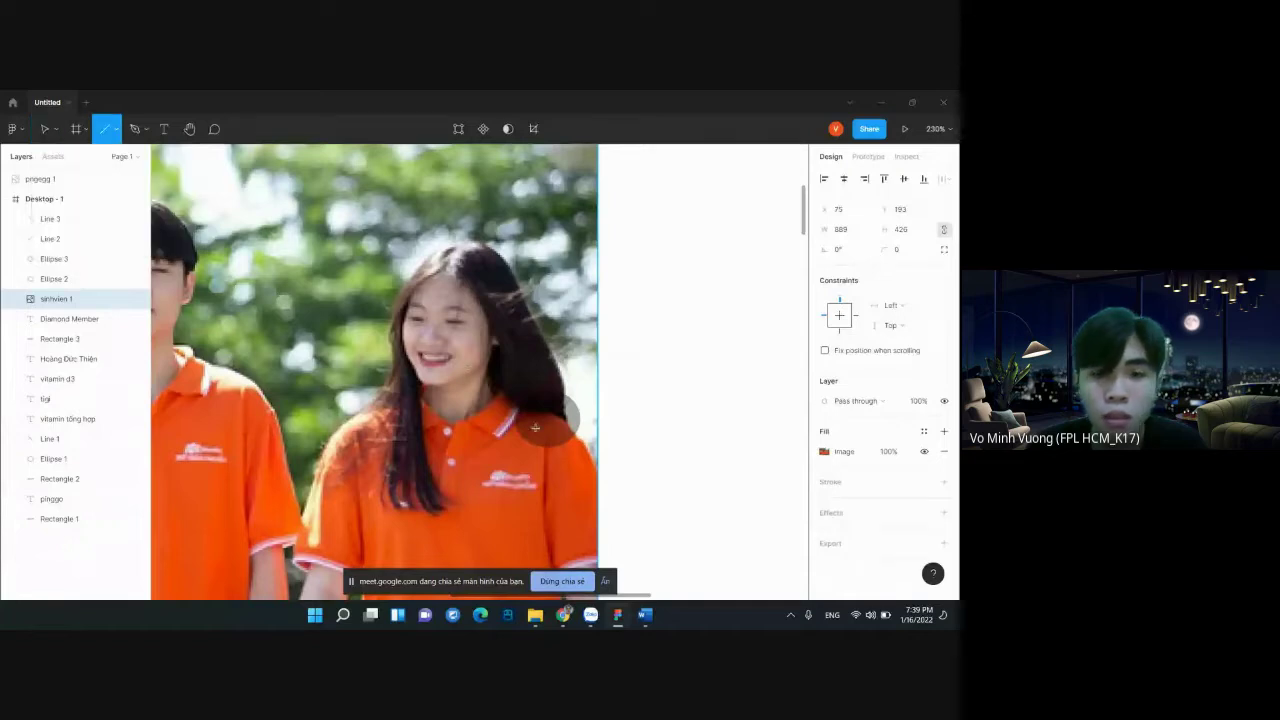
{"action": "left_click_drag", "start_coordinate": [544, 405], "coordinate": [562, 422]}
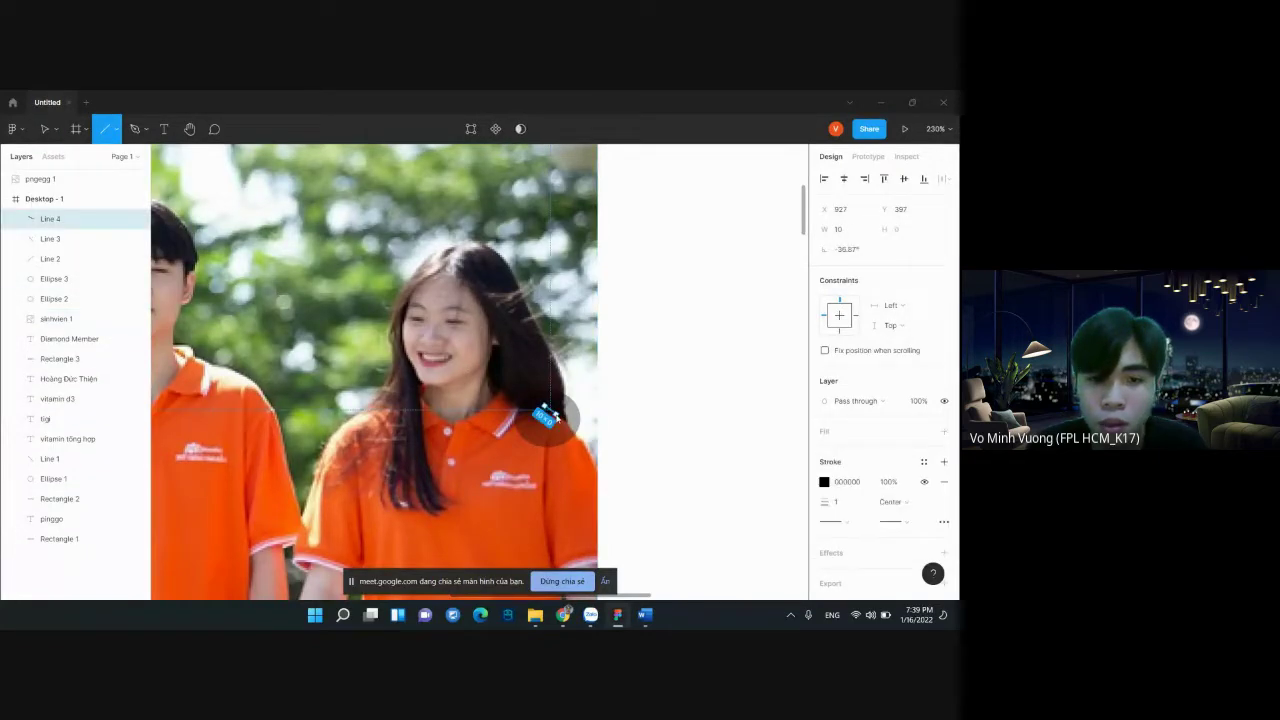
{"action": "left_click", "coordinate": [824, 482]}
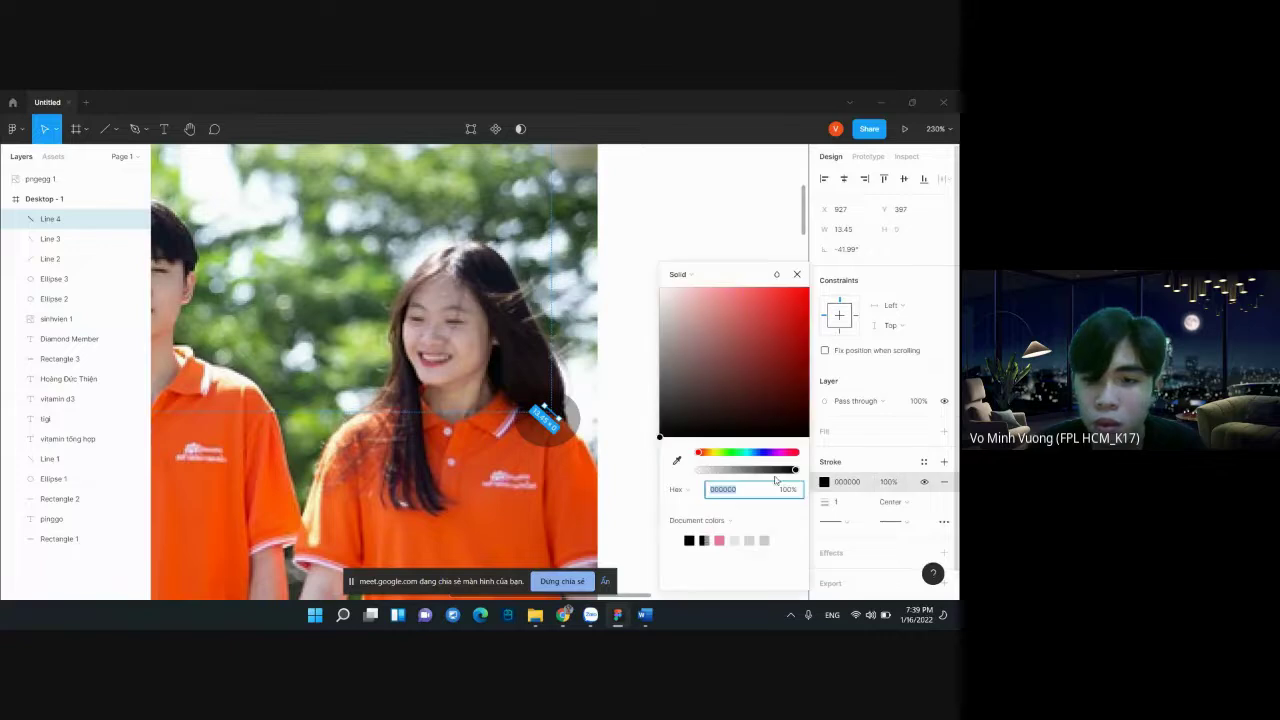
{"action": "left_click", "coordinate": [734, 540]}
Draw the second chevron line and make its stroke white too
{"action": "left_click", "coordinate": [105, 128]}
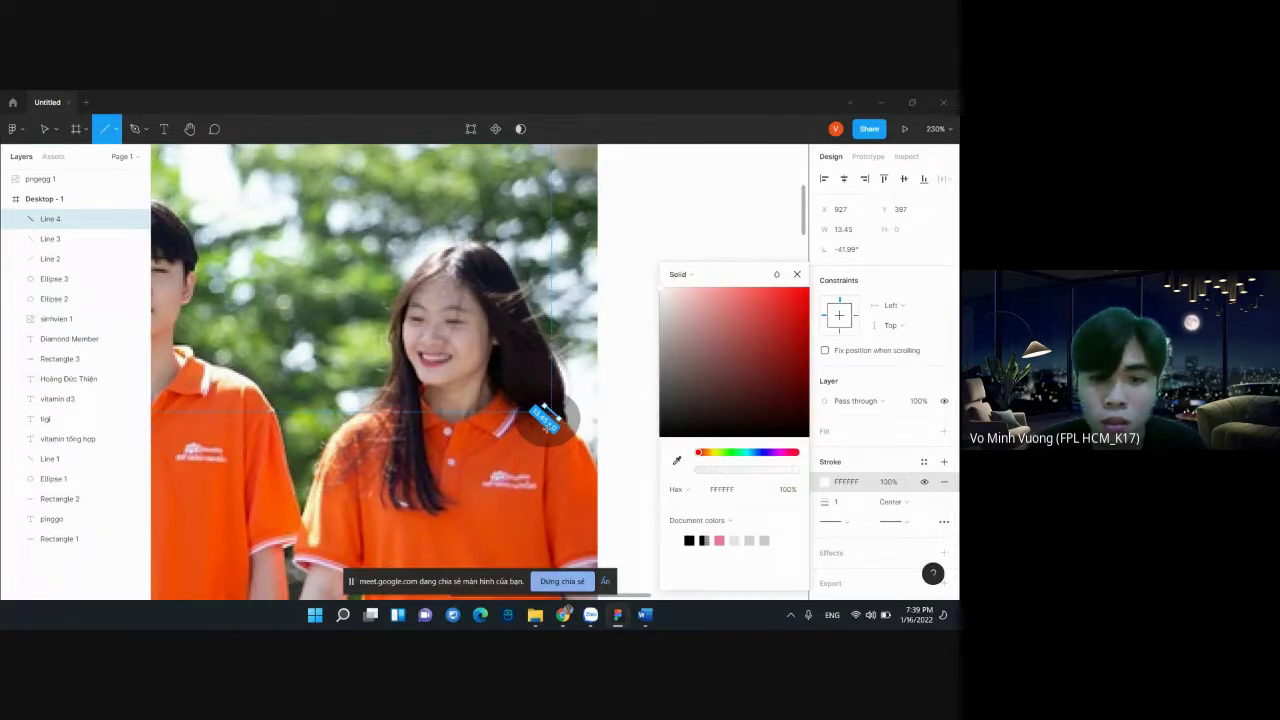
{"action": "left_click_drag", "start_coordinate": [548, 412], "coordinate": [558, 423]}
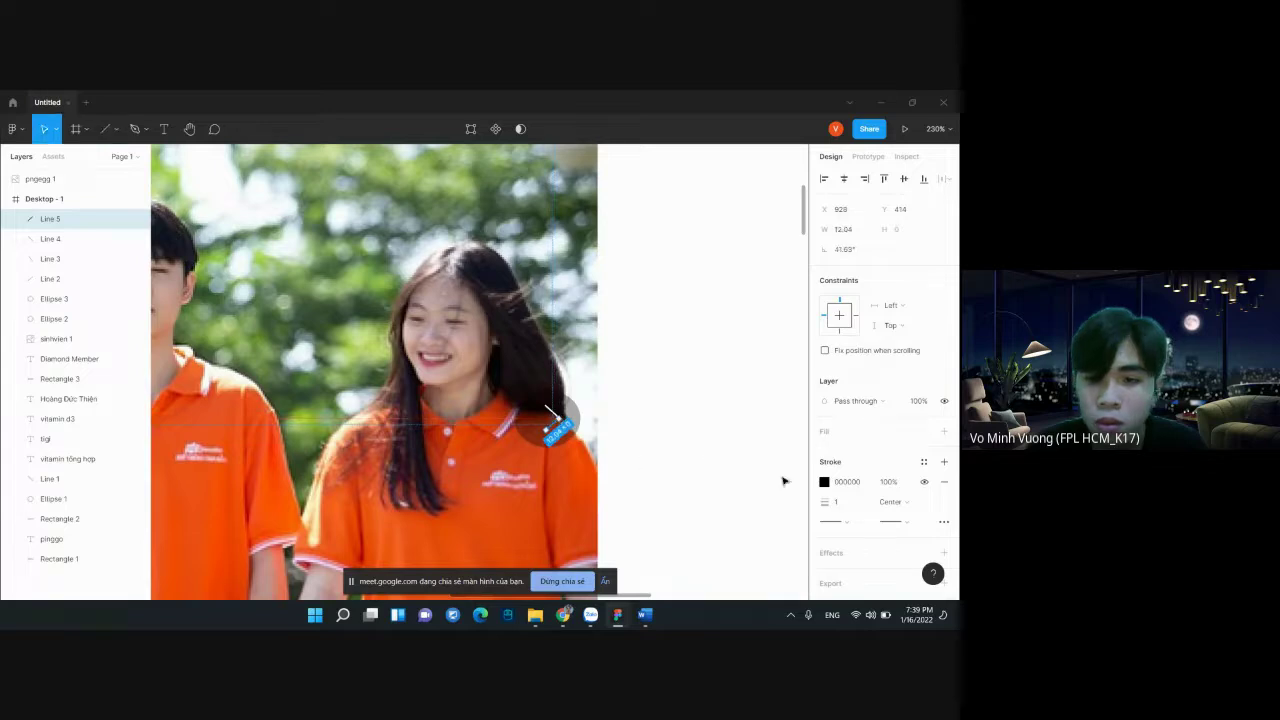
{"action": "left_click", "coordinate": [824, 482]}
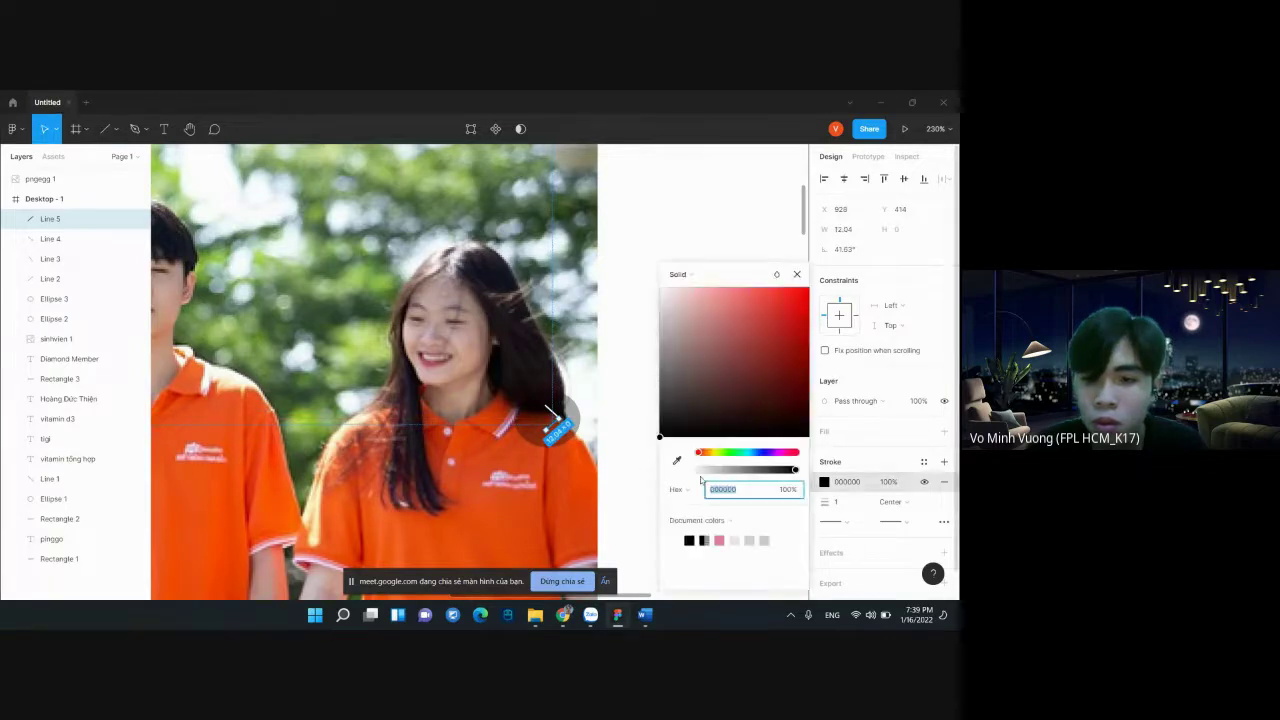
{"action": "left_click", "coordinate": [626, 476]}
{"action": "scroll", "coordinate": [626, 476], "scroll_direction": "down", "scroll_amount": 3}
{"action": "scroll", "coordinate": [646, 478], "scroll_direction": "down", "scroll_amount": 3}
Draw a 9×7 ellipse dot near the bottom centre of the banner photo
{"action": "scroll", "coordinate": [646, 478], "scroll_direction": "left", "scroll_amount": 2}
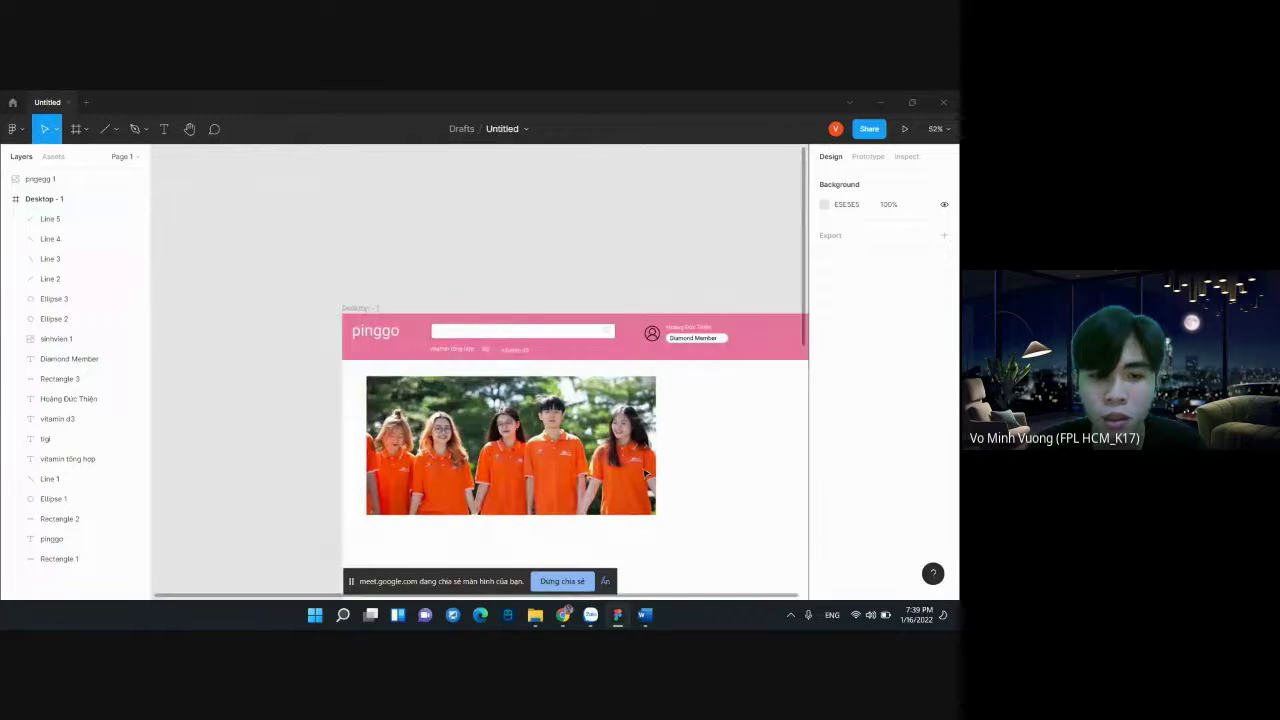
{"action": "left_click", "coordinate": [398, 439]}
{"action": "scroll", "coordinate": [551, 479], "scroll_direction": "down", "scroll_amount": 2}
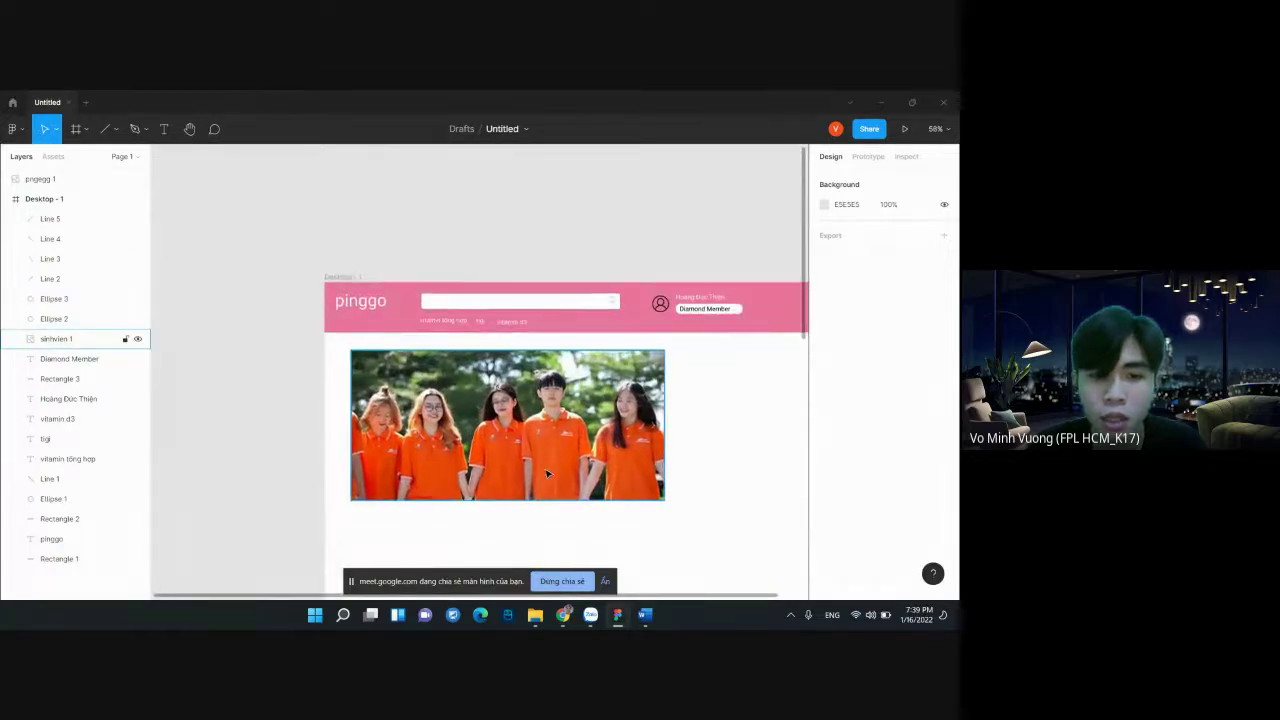
{"action": "scroll", "coordinate": [524, 489], "scroll_direction": "up", "scroll_amount": 1}
{"action": "scroll", "coordinate": [505, 492], "scroll_direction": "up", "scroll_amount": 2}
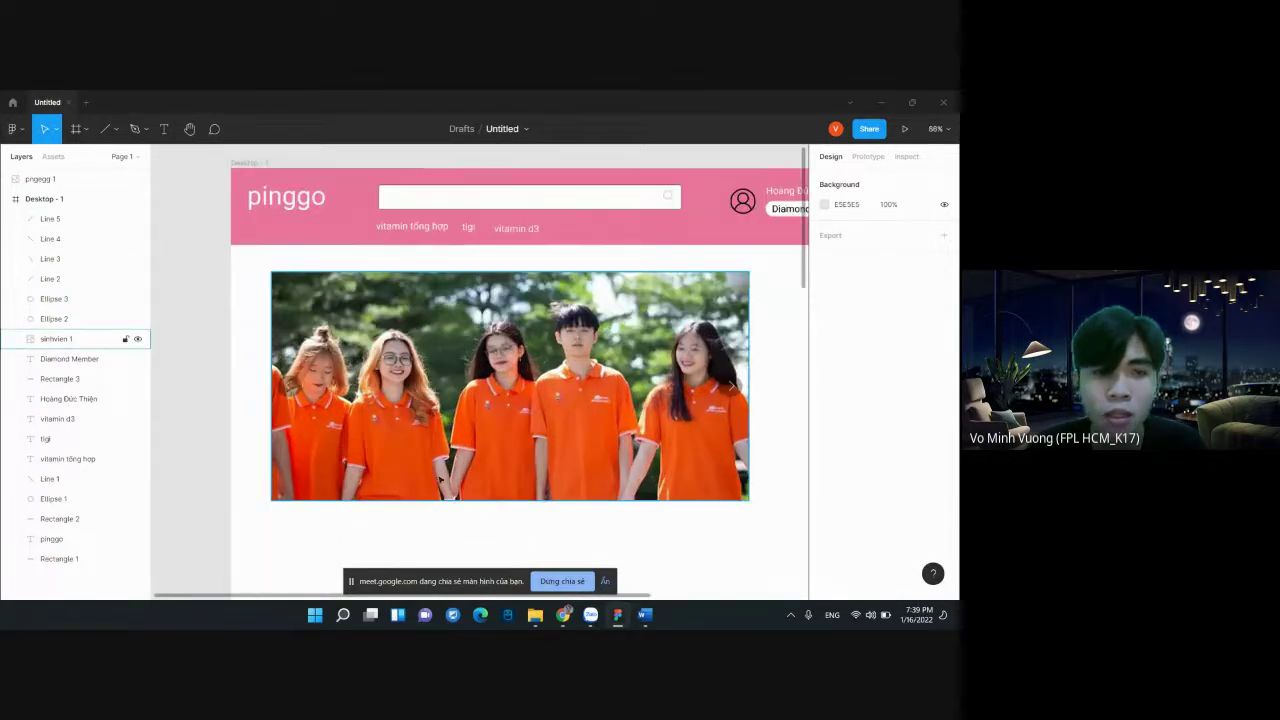
{"action": "left_click", "coordinate": [118, 129]}
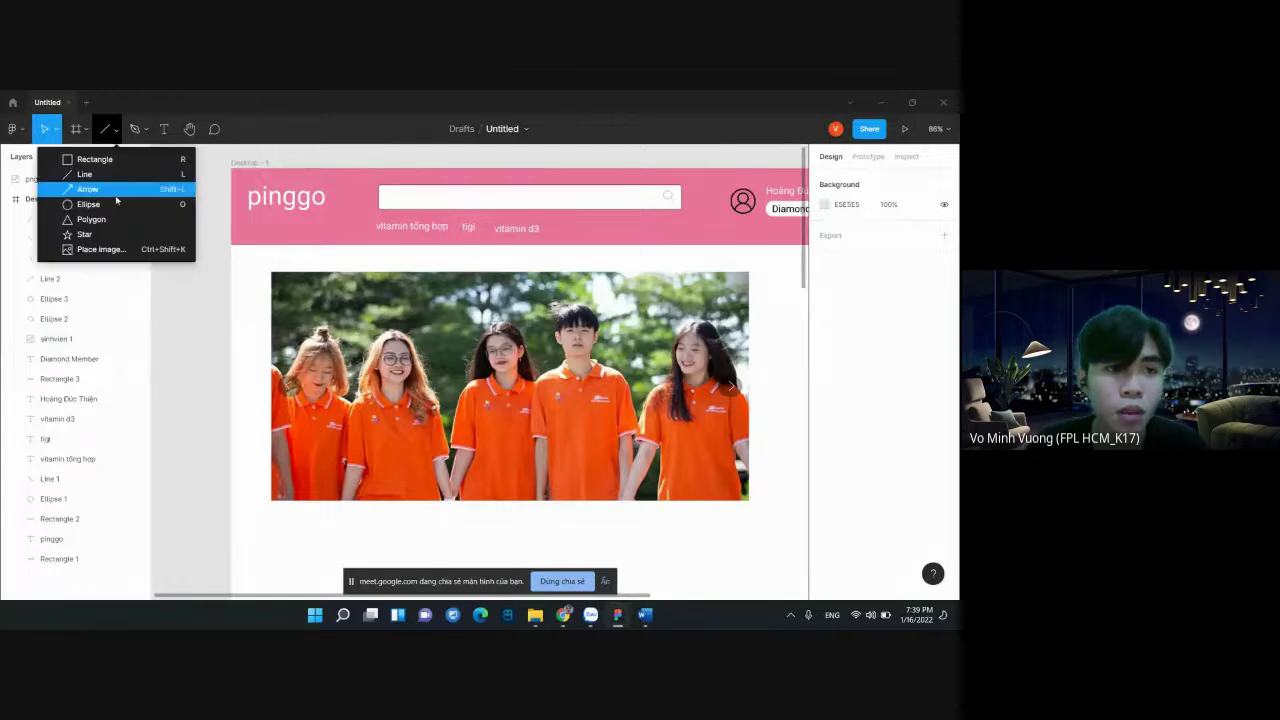
{"action": "left_click", "coordinate": [70, 206]}
{"action": "scroll", "coordinate": [466, 490], "scroll_direction": "up", "scroll_amount": 5}
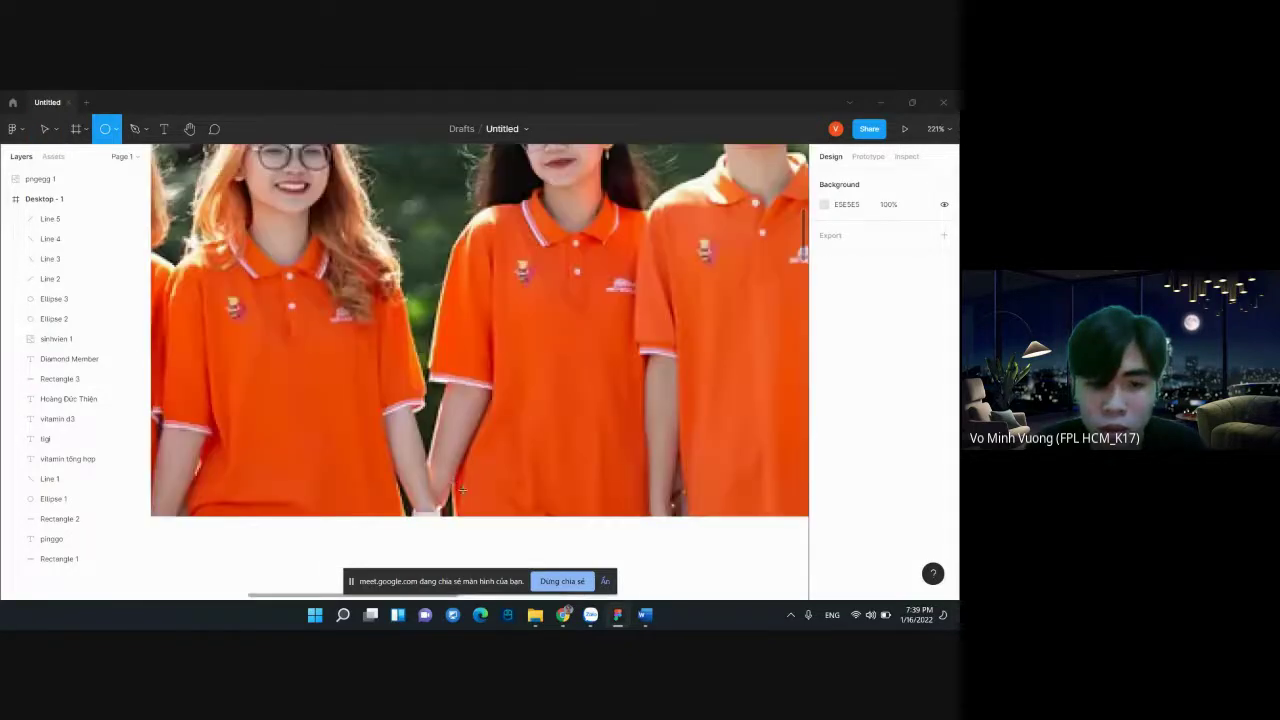
{"action": "left_click_drag", "start_coordinate": [441, 483], "coordinate": [461, 496]}
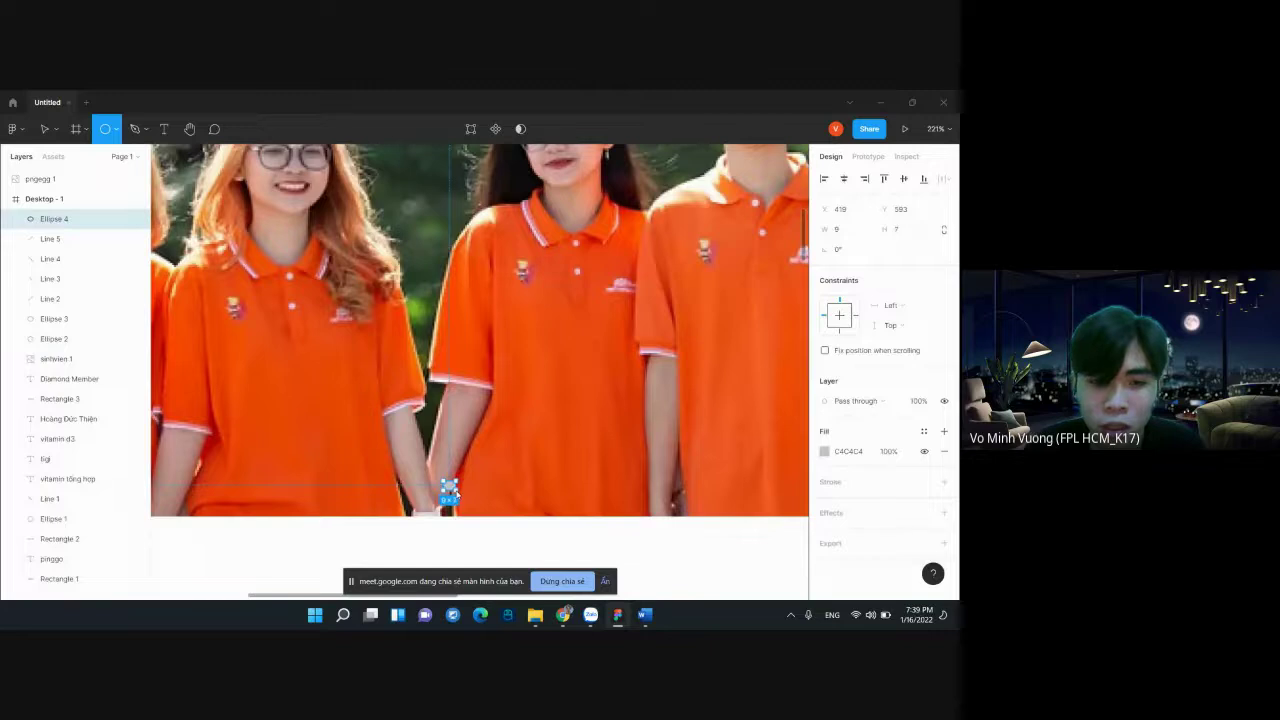
{"action": "left_click_drag", "start_coordinate": [452, 496], "coordinate": [458, 494]}
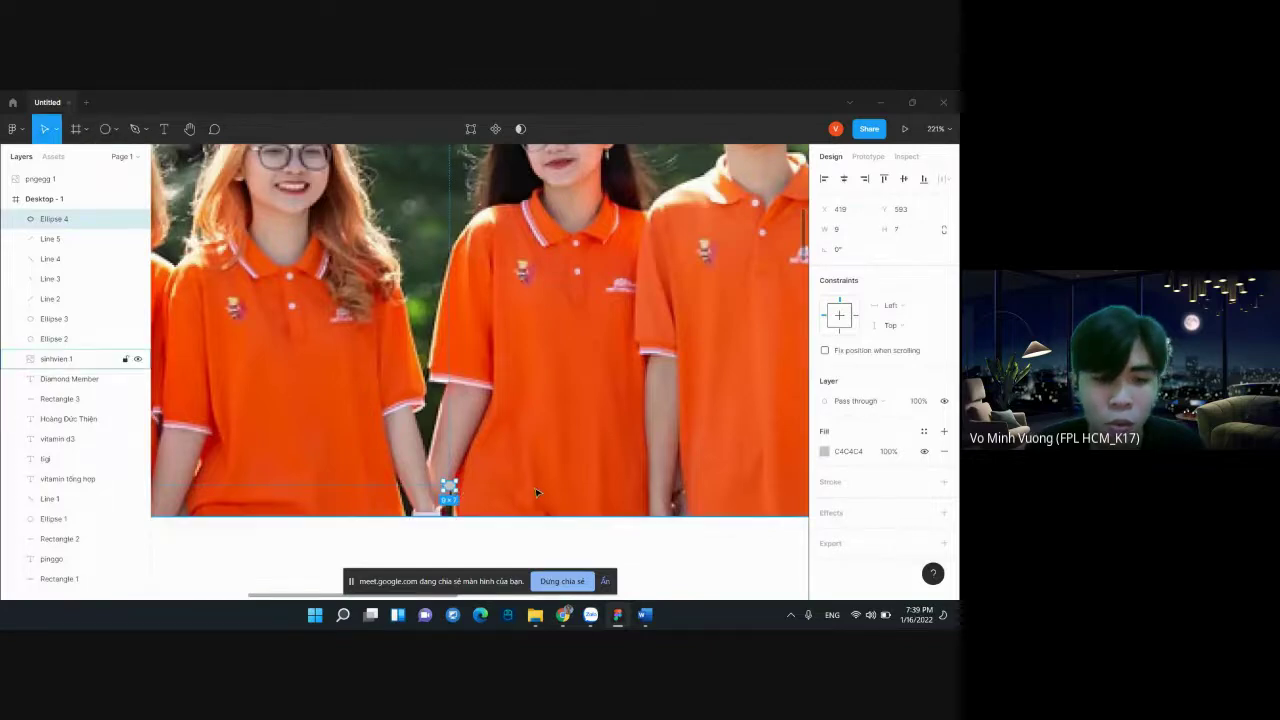
Duplicate the dot with Ctrl+D into a spaced row of six
{"action": "key", "text": "ctrl+d"}
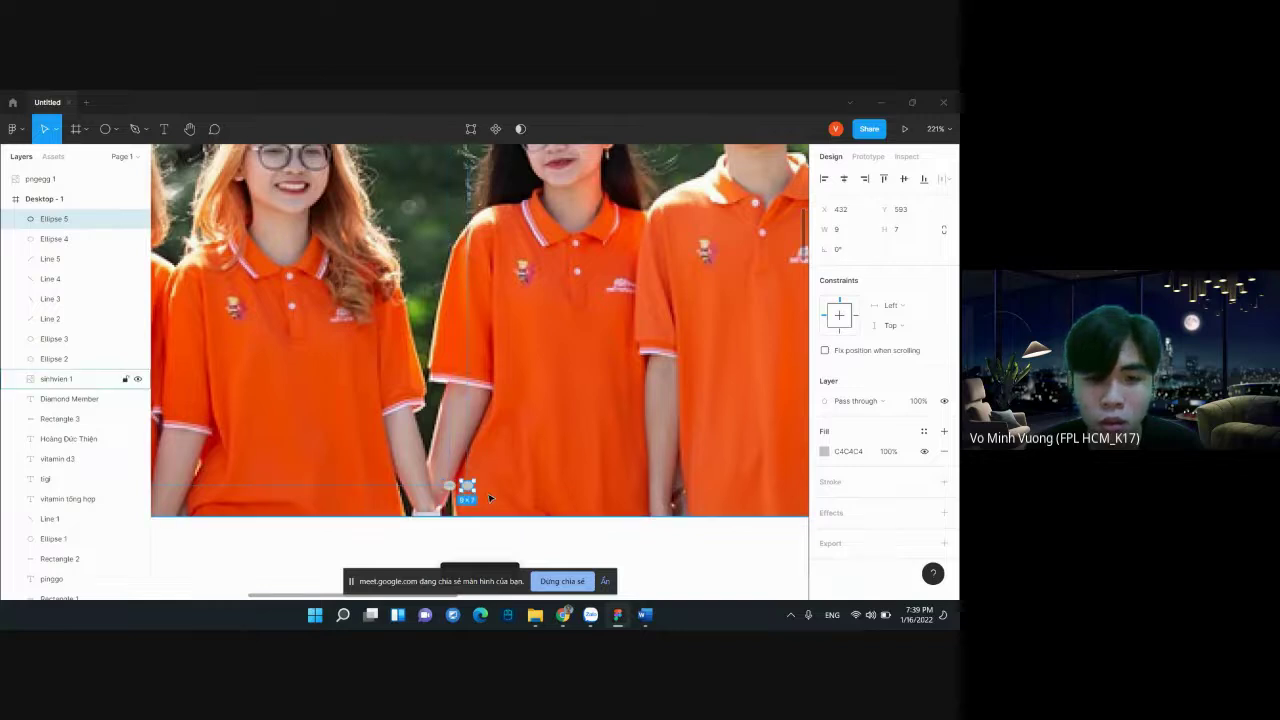
{"action": "key", "text": "ctrl+d"}
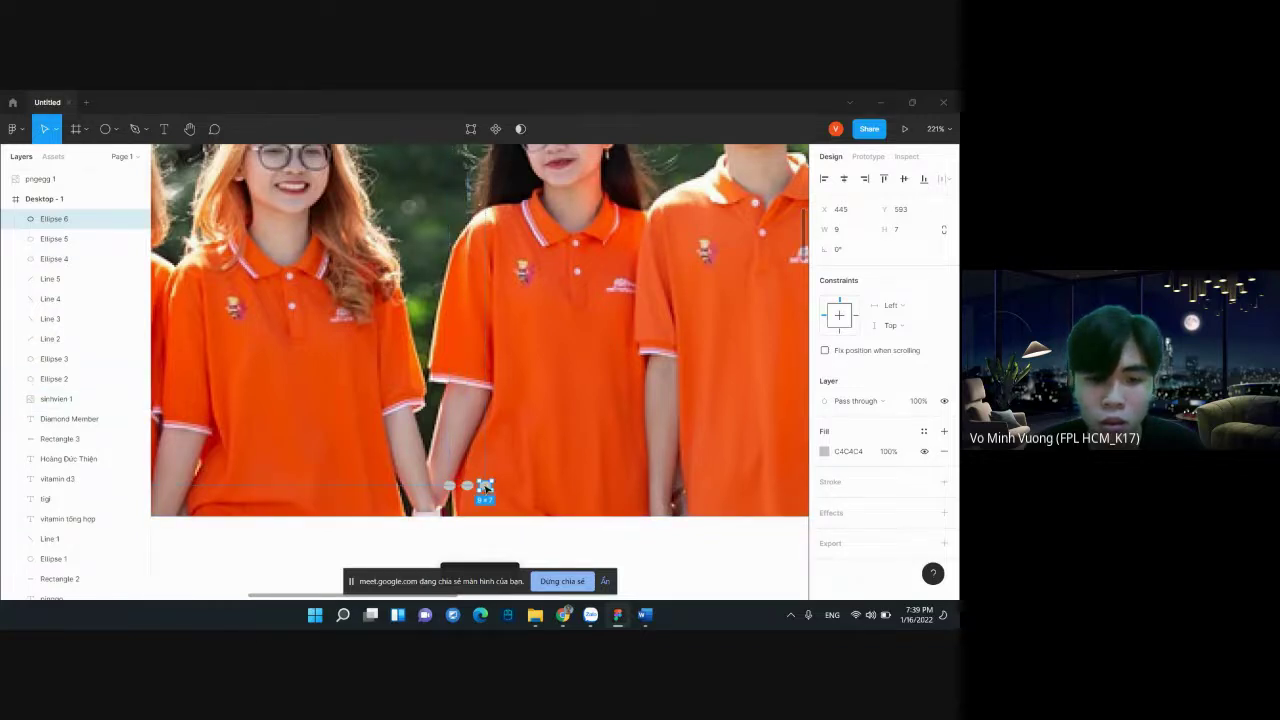
{"action": "key", "text": "ctrl+d"}
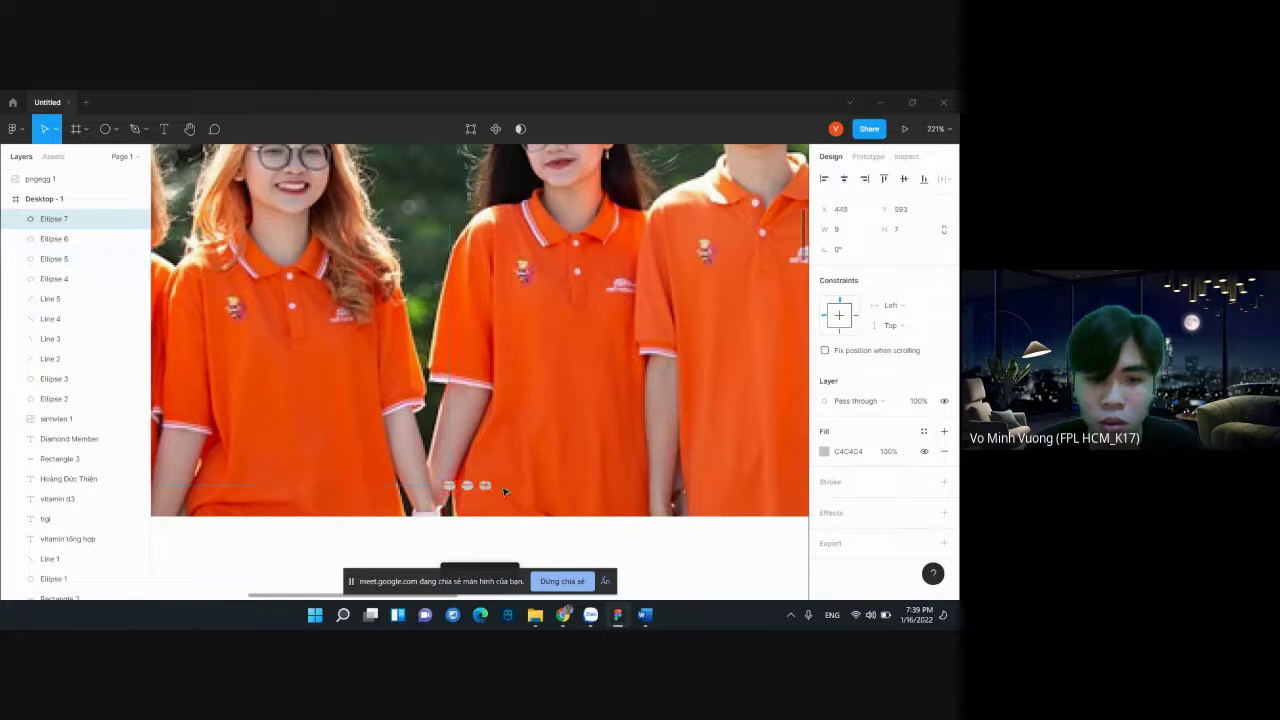
{"action": "key", "text": "ctrl+d"}
{"action": "left_click_drag", "start_coordinate": [505, 487], "coordinate": [450, 488]}
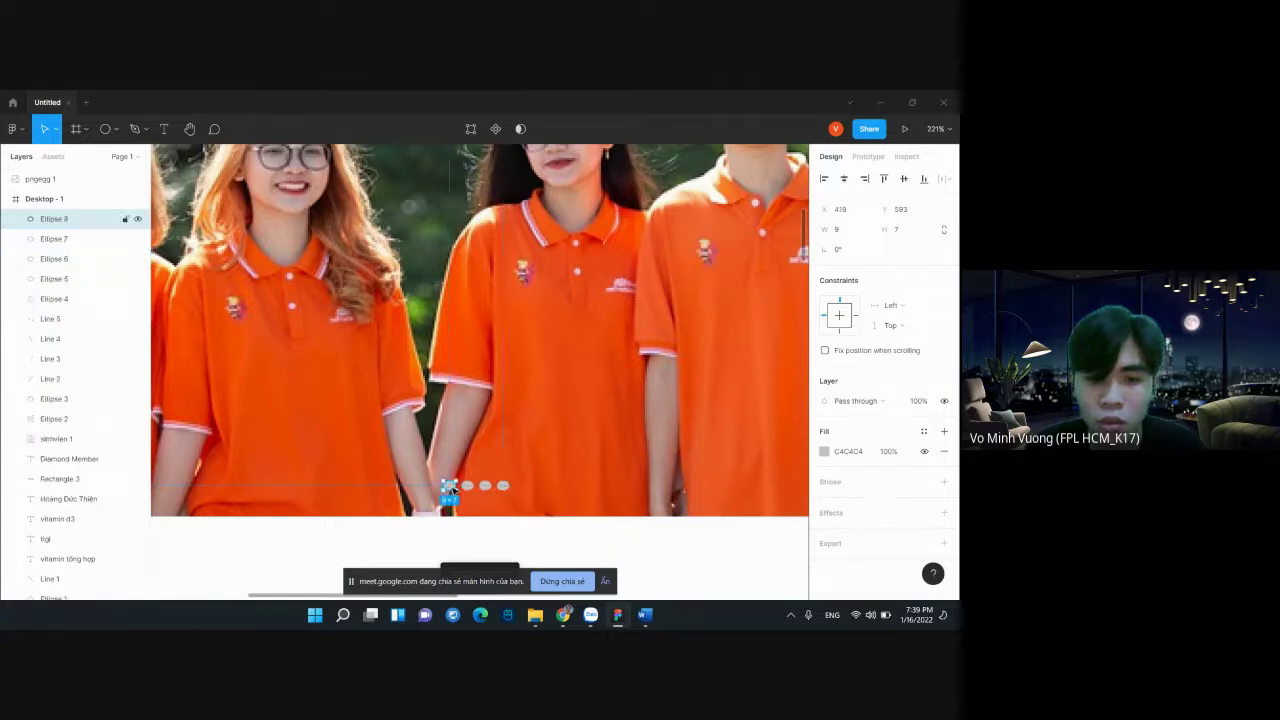
{"action": "key", "text": "ctrl+d"}
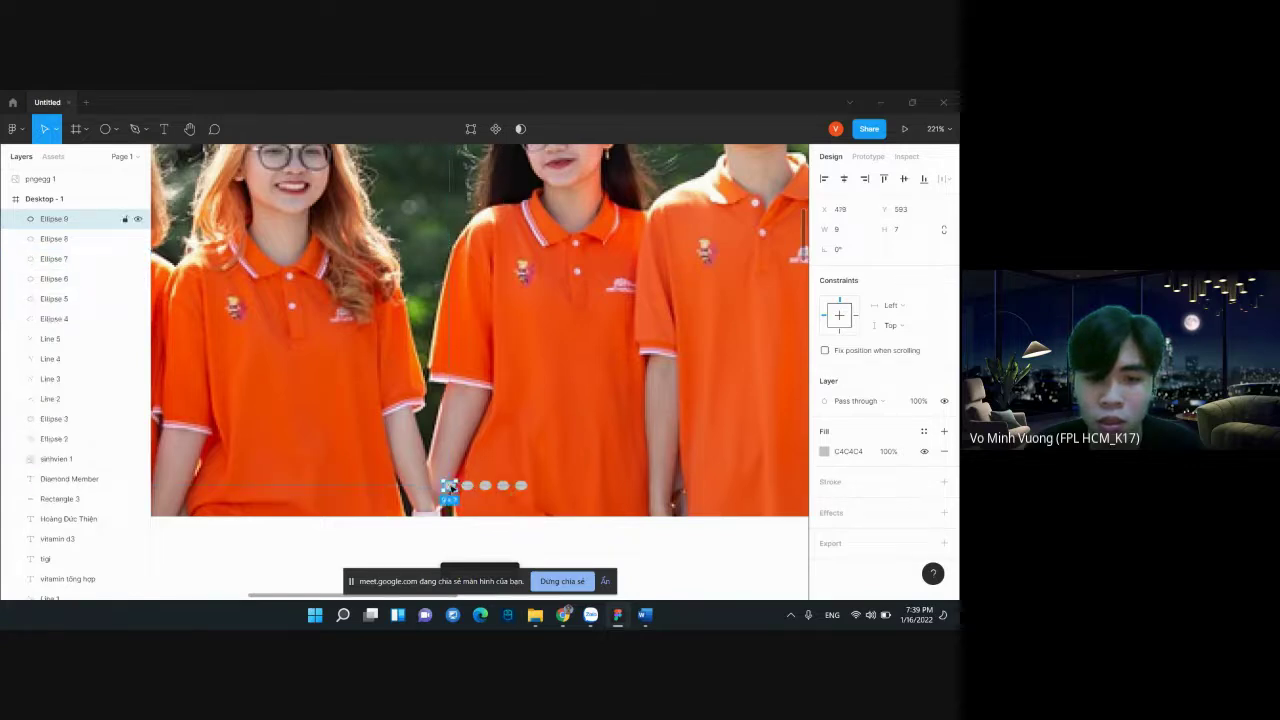
{"action": "left_click_drag", "start_coordinate": [445, 488], "coordinate": [537, 486]}
Compare the dots with the AdFlex reference shop page, then return to Figma
{"action": "left_click", "coordinate": [540, 490]}
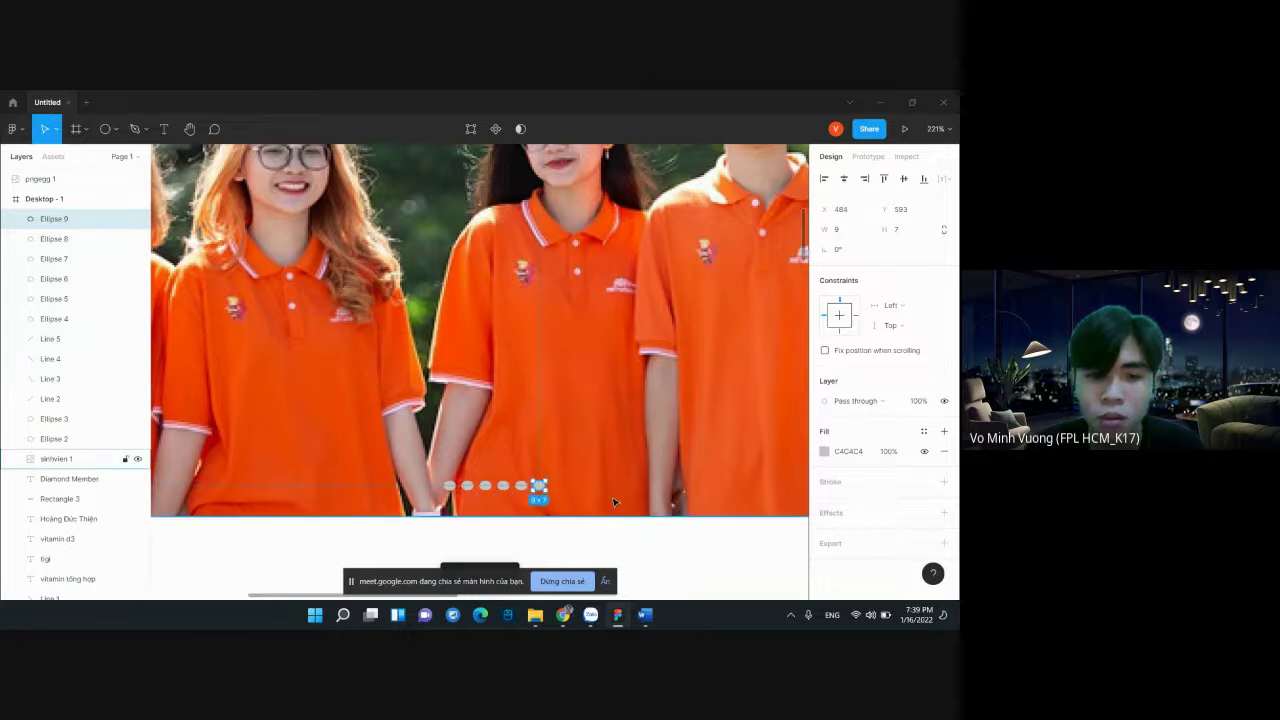
{"action": "scroll", "coordinate": [565, 486], "scroll_direction": "down", "scroll_amount": 5}
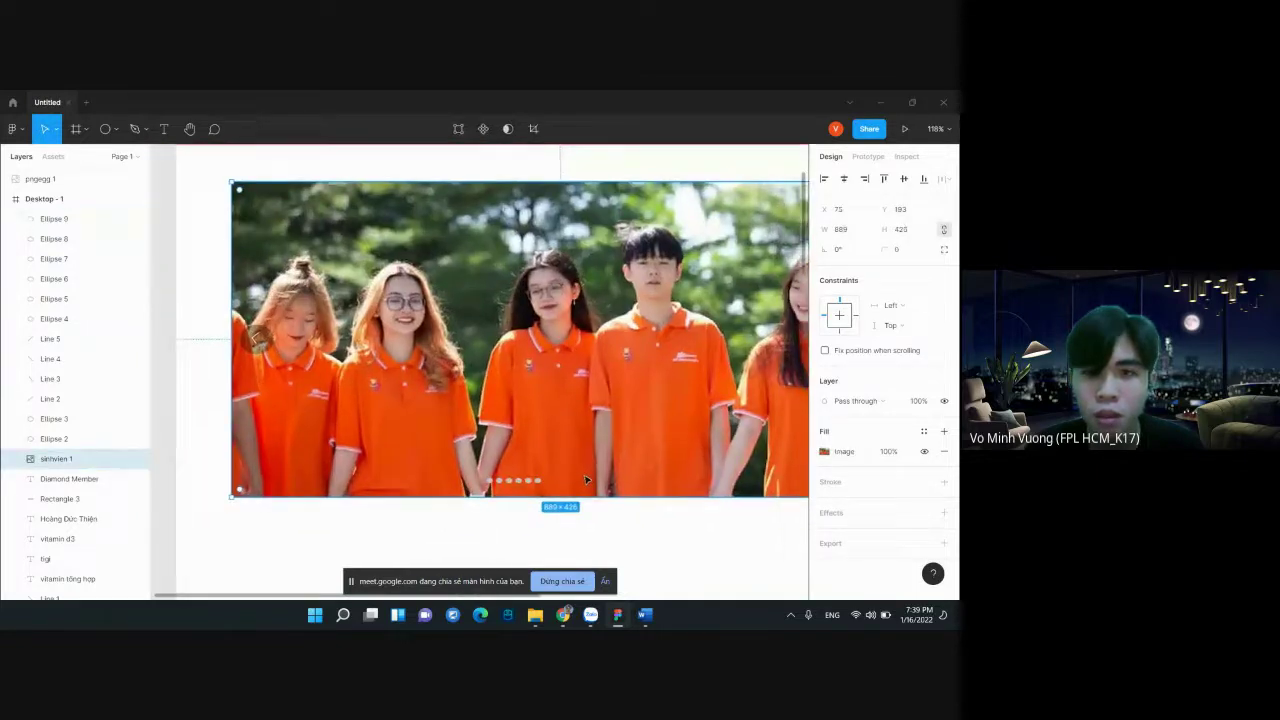
{"action": "scroll", "coordinate": [588, 482], "scroll_direction": "down", "scroll_amount": 1}
{"action": "scroll", "coordinate": [580, 475], "scroll_direction": "down", "scroll_amount": 1}
{"action": "scroll", "coordinate": [576, 470], "scroll_direction": "right", "scroll_amount": 2}
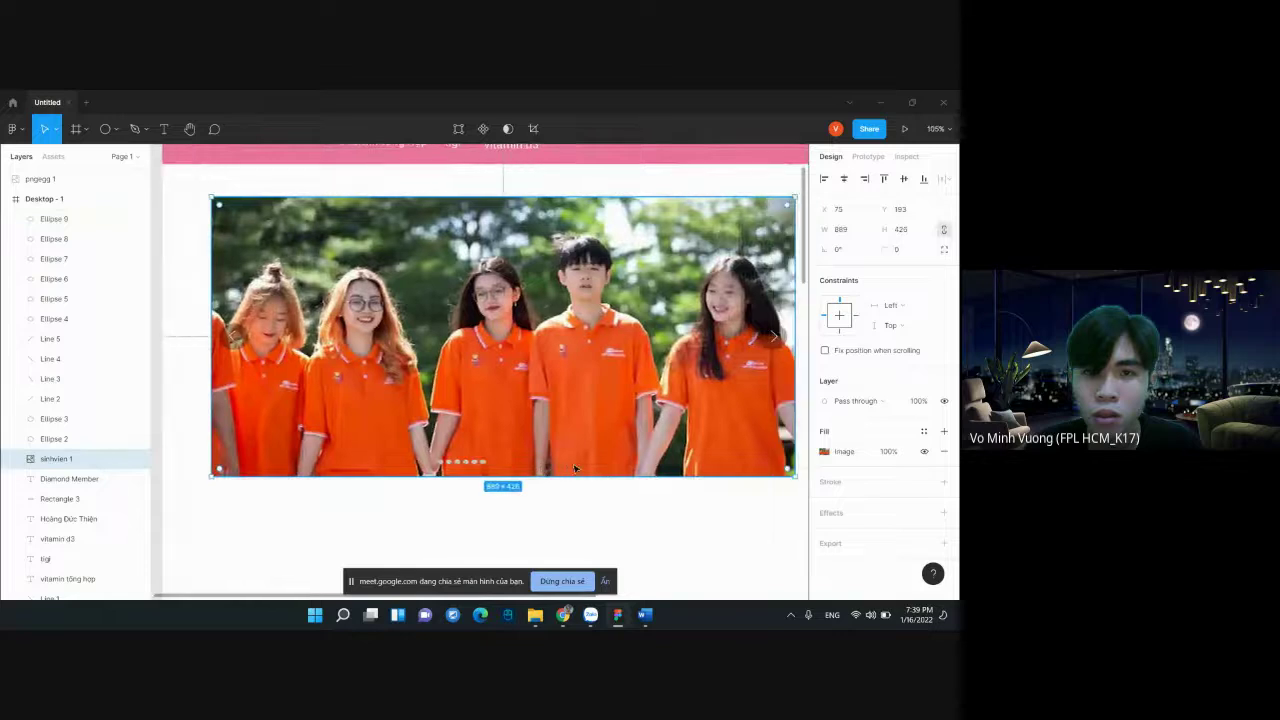
{"action": "left_click", "coordinate": [564, 614]}
{"action": "left_click", "coordinate": [520, 545]}
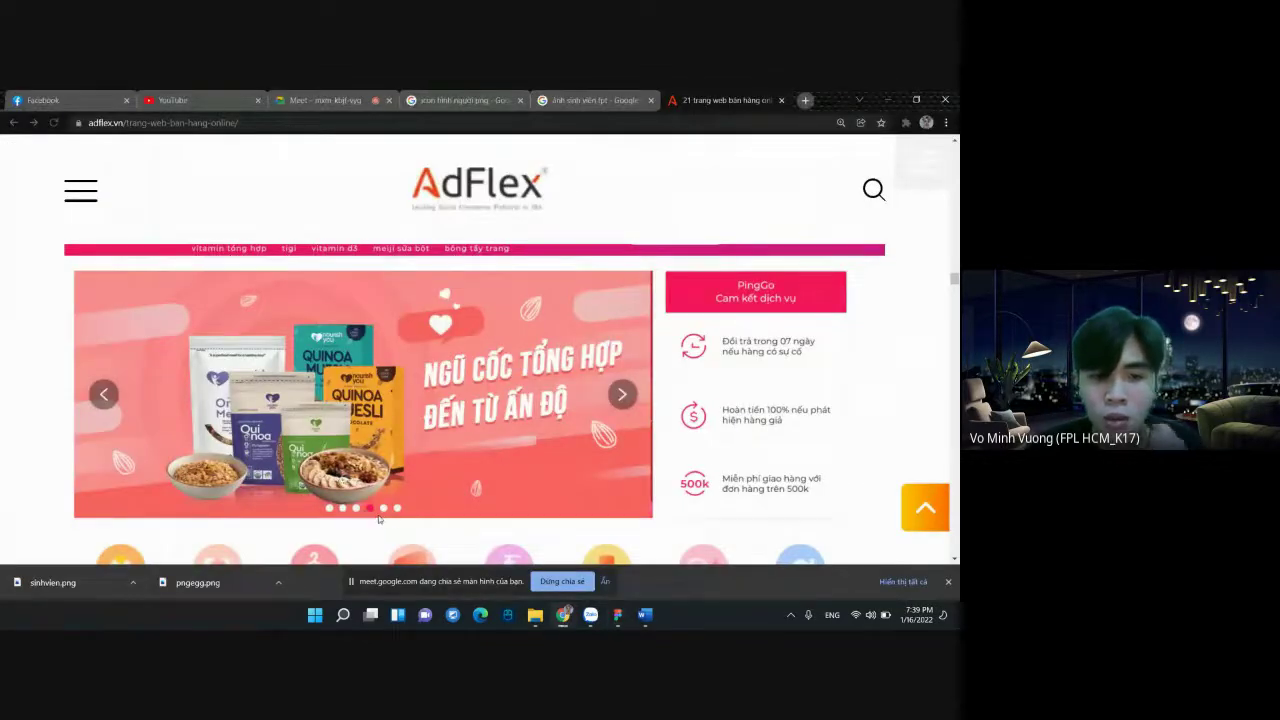
{"action": "left_click", "coordinate": [620, 614]}
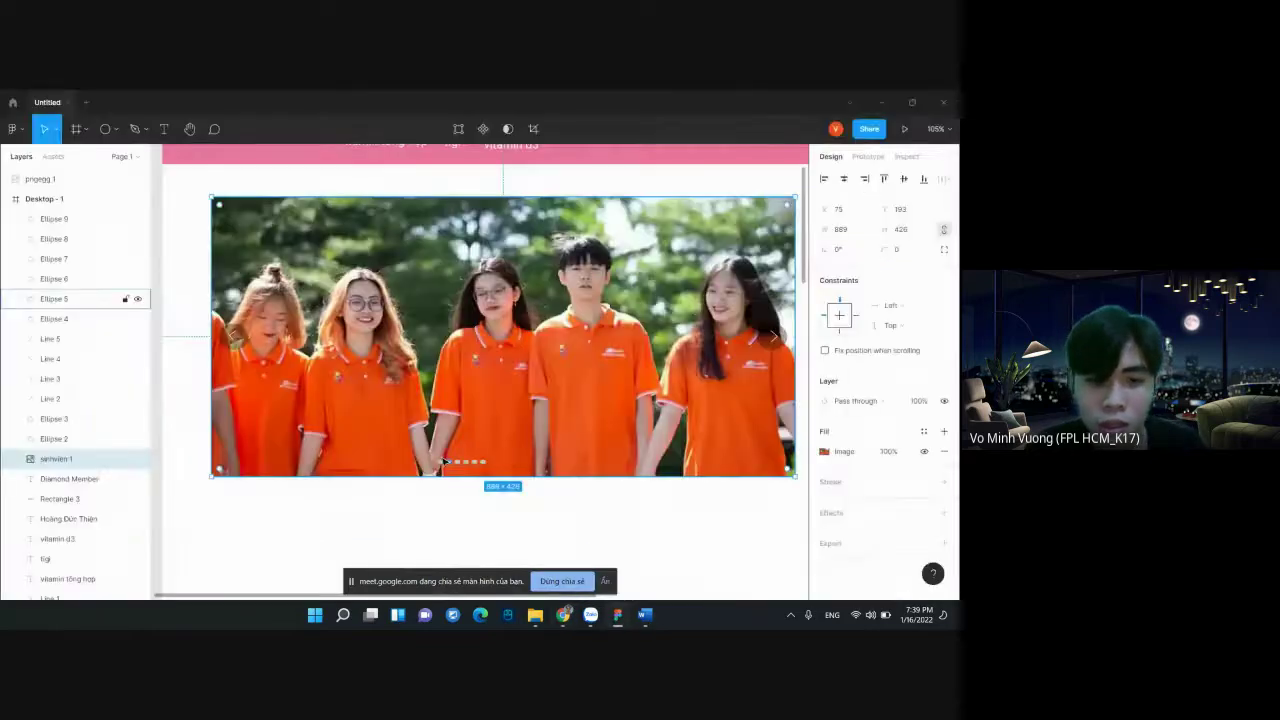
{"action": "scroll", "coordinate": [440, 465], "scroll_direction": "up", "scroll_amount": 5}
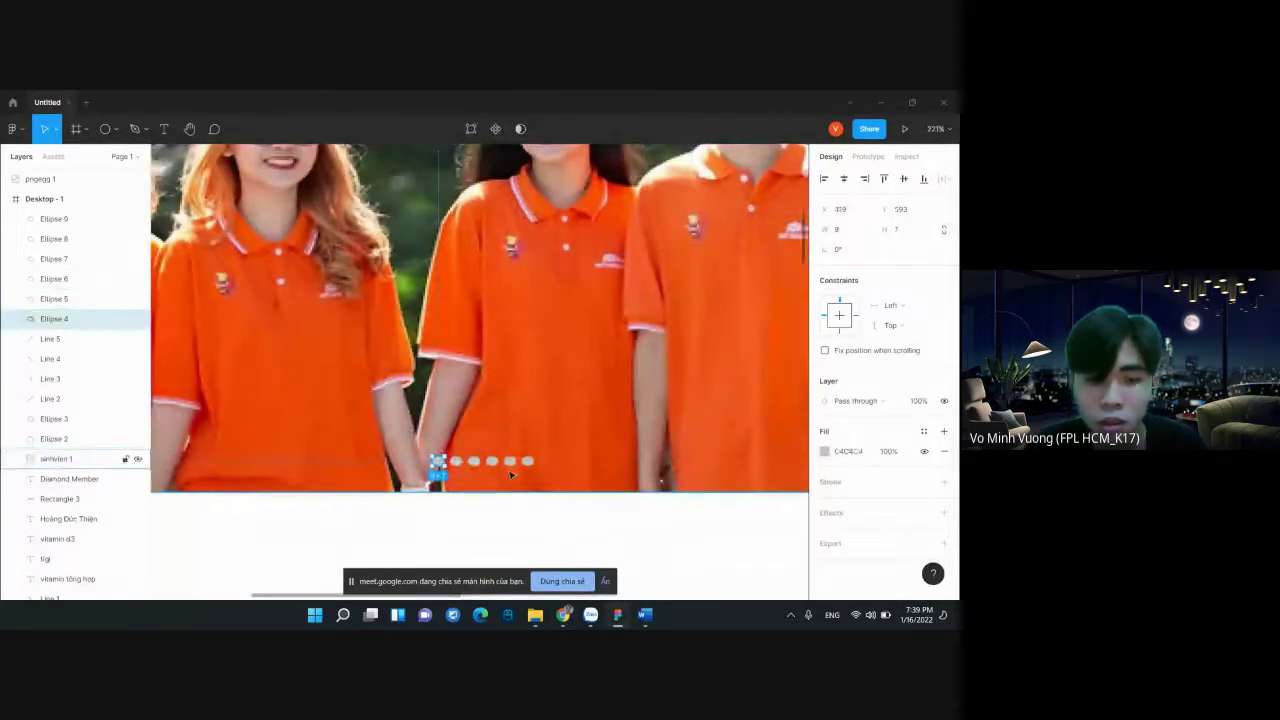
Select the slider dots together and adjust their fill colour
{"action": "left_click", "coordinate": [456, 462], "text": "shift"}
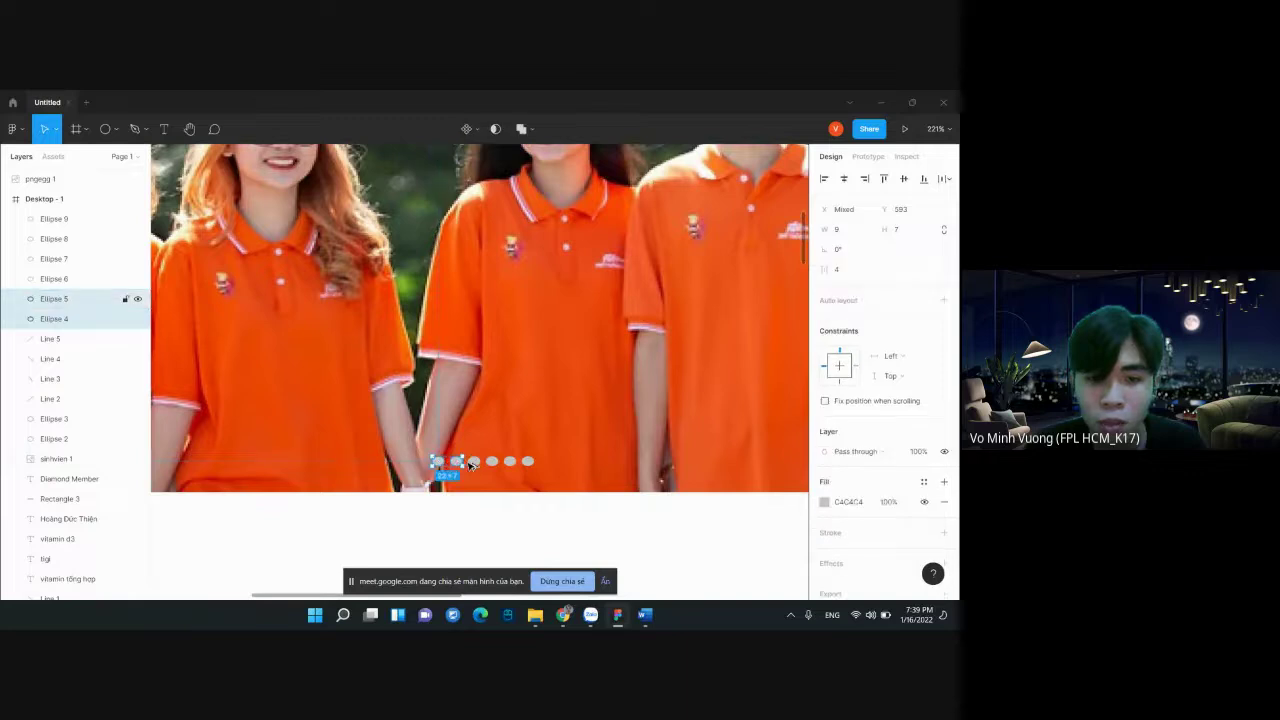
{"action": "left_click", "coordinate": [474, 462], "text": "shift"}
{"action": "left_click", "coordinate": [510, 462], "text": "shift"}
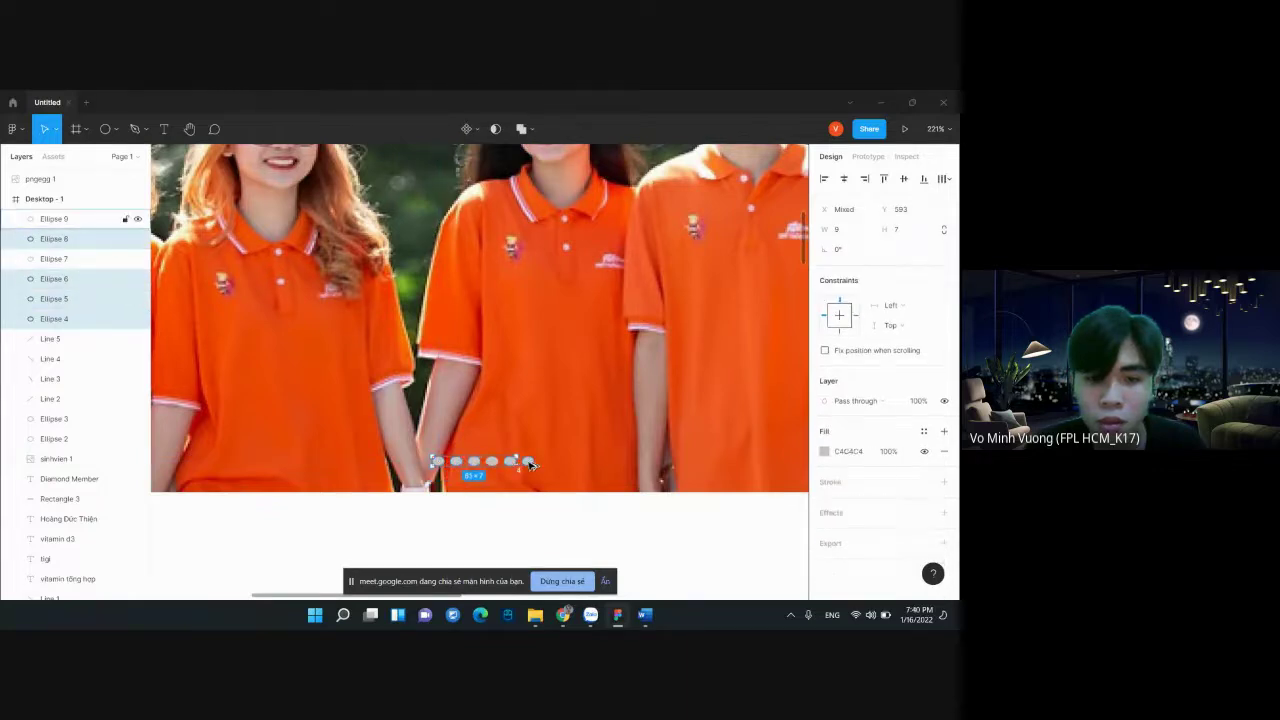
{"action": "left_click", "coordinate": [824, 451]}
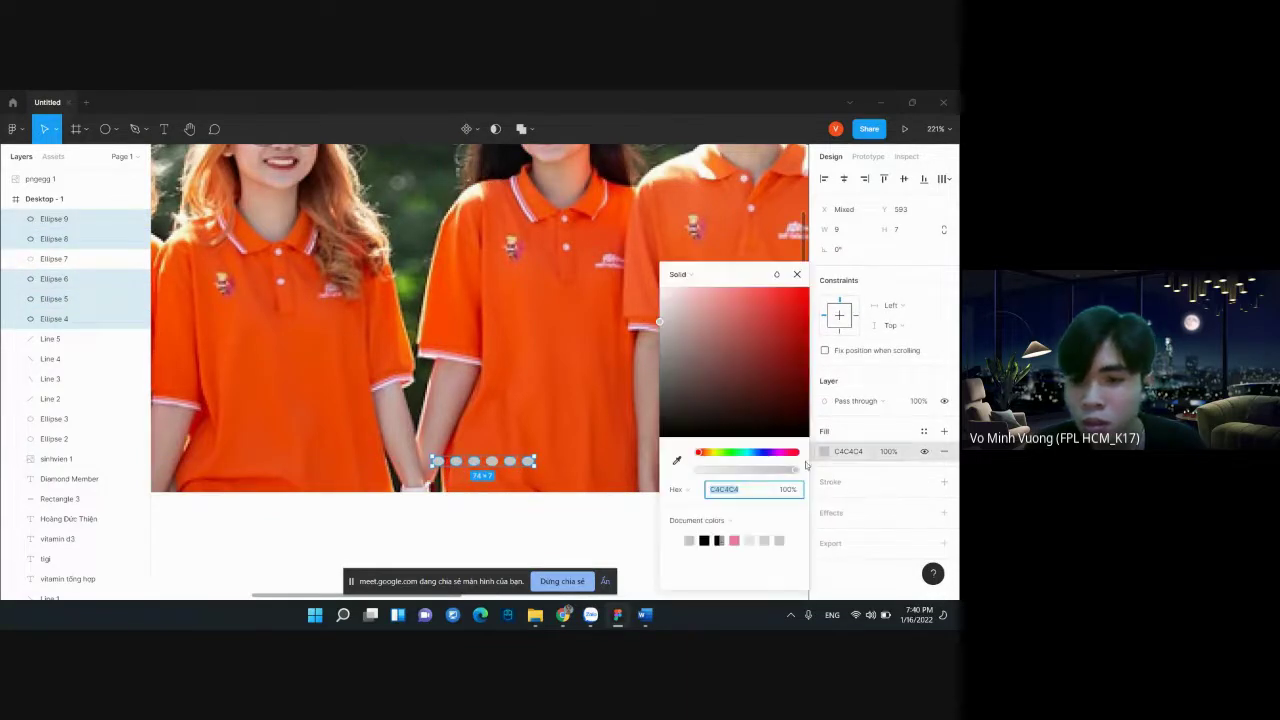
{"action": "key", "text": "Escape"}
{"action": "key", "text": "Escape"}
Make the middle dot, Ellipse 7, bright red FF0A0A
{"action": "left_click", "coordinate": [491, 461]}
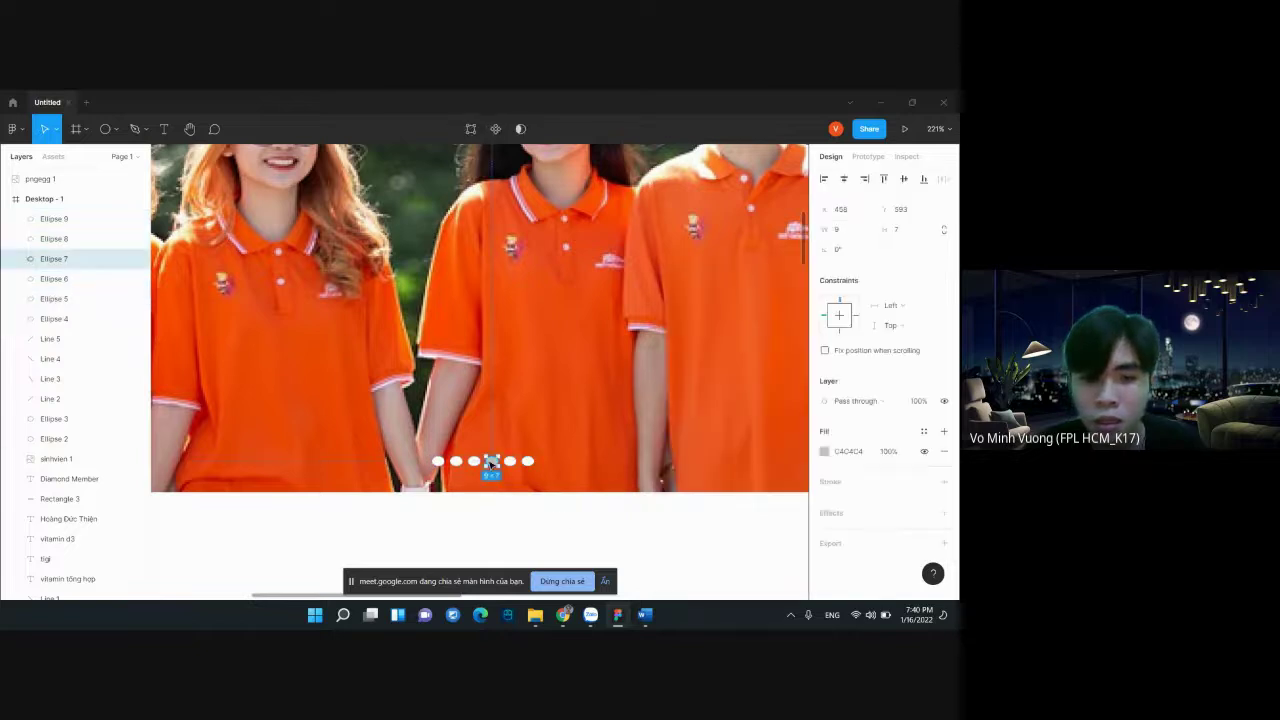
{"action": "left_click", "coordinate": [825, 452]}
{"action": "left_click", "coordinate": [791, 312]}
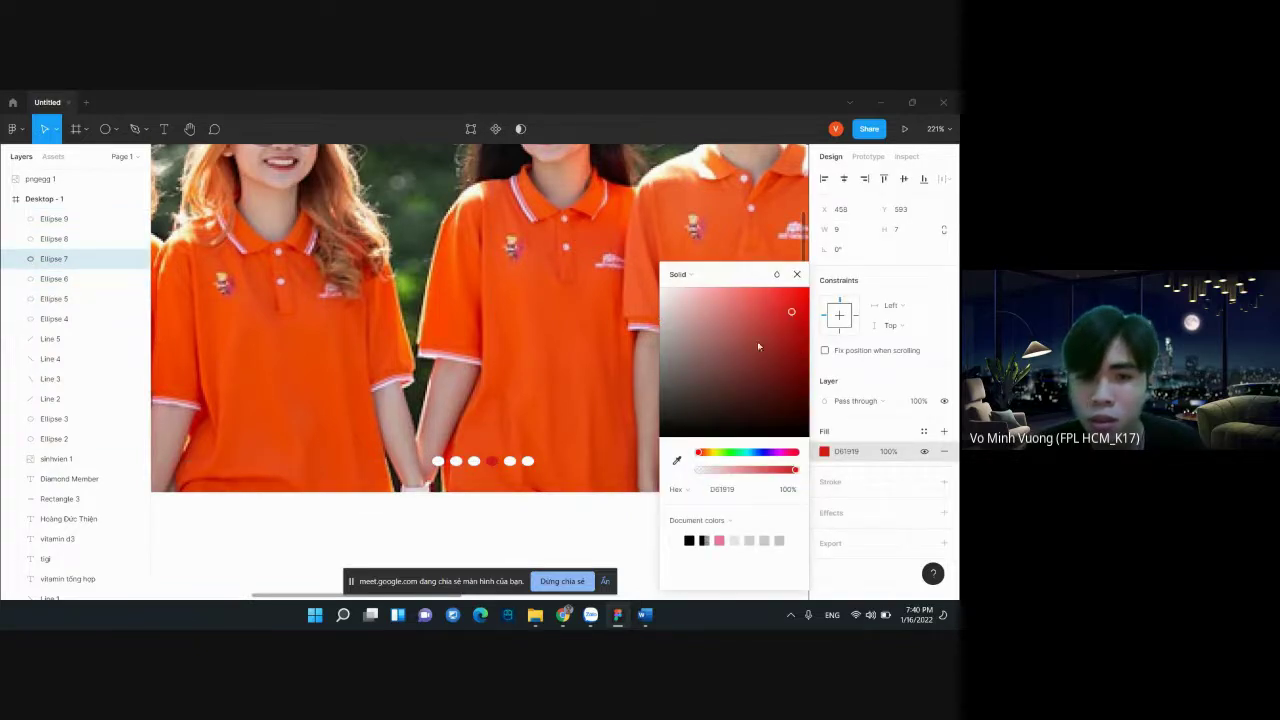
{"action": "left_click_drag", "start_coordinate": [748, 309], "coordinate": [797, 294]}
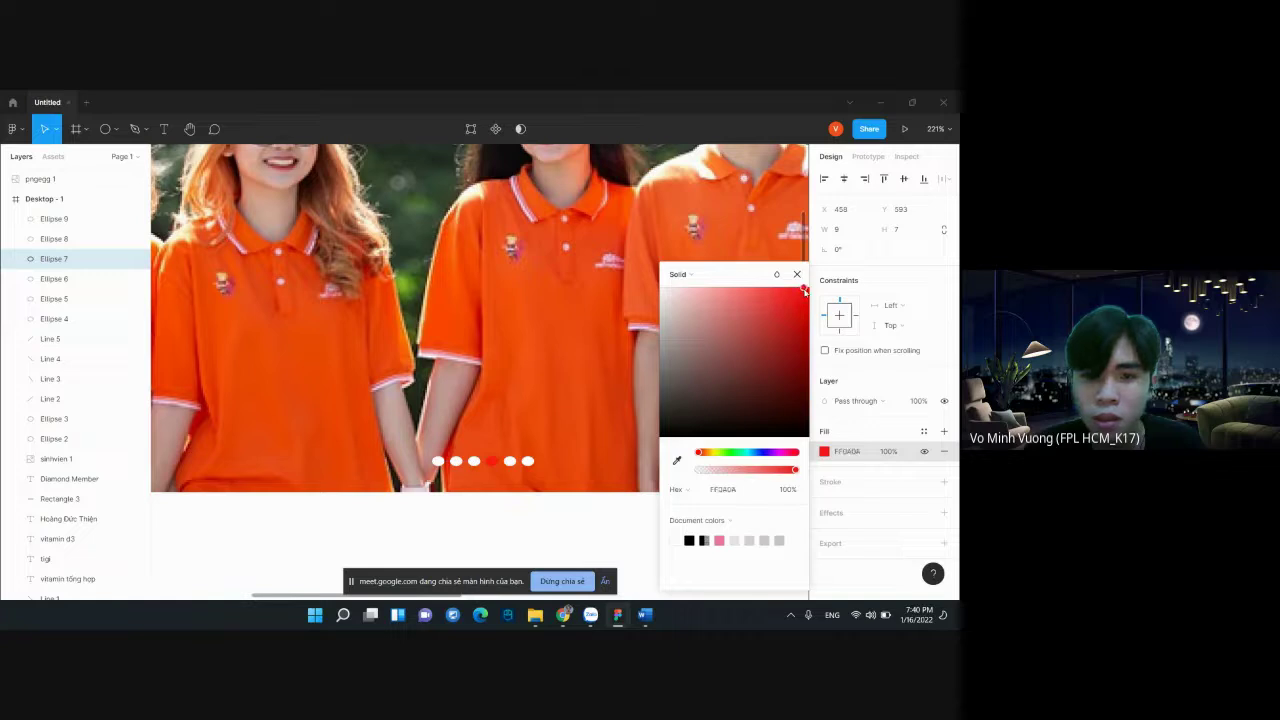
{"action": "left_click", "coordinate": [586, 534]}
Recheck the PingGo slider banner in the AdFlex article and return to Figma
{"action": "scroll", "coordinate": [586, 534], "scroll_direction": "down", "scroll_amount": 5}
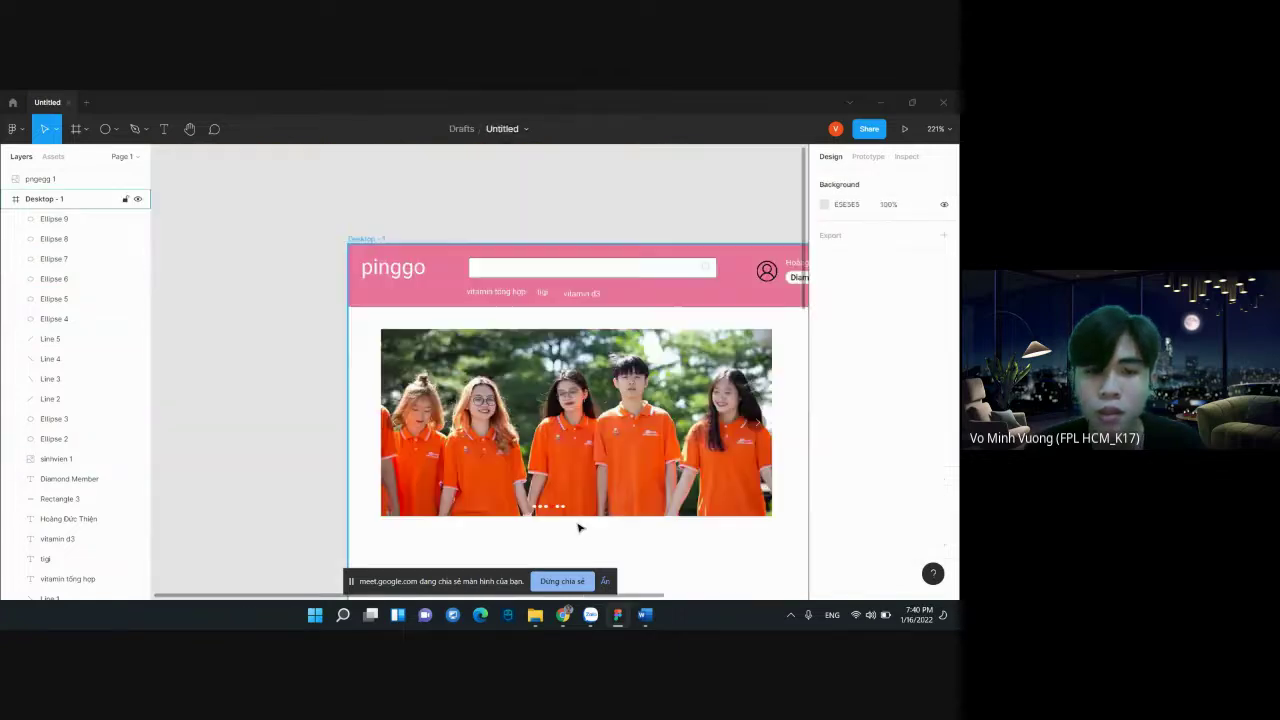
{"action": "scroll", "coordinate": [617, 447], "scroll_direction": "right", "scroll_amount": 2}
{"action": "scroll", "coordinate": [617, 447], "scroll_direction": "right", "scroll_amount": 2}
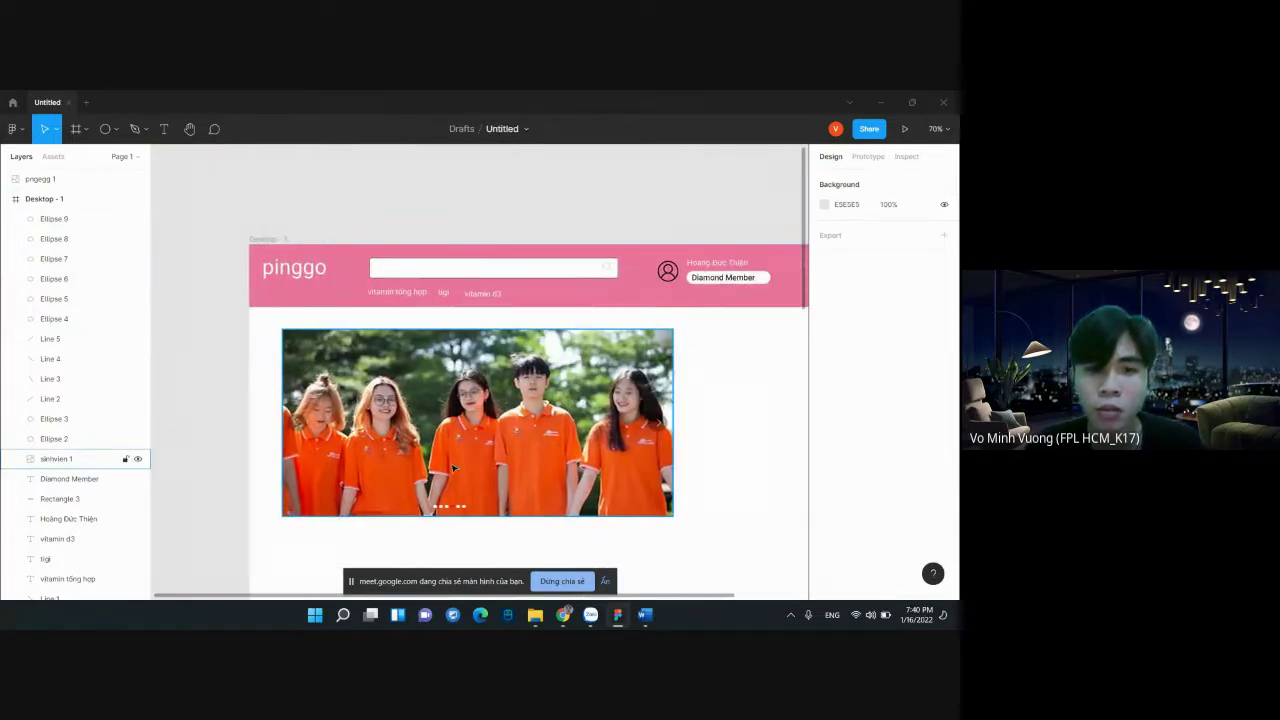
{"action": "left_click", "coordinate": [563, 615]}
{"action": "left_click", "coordinate": [501, 558]}
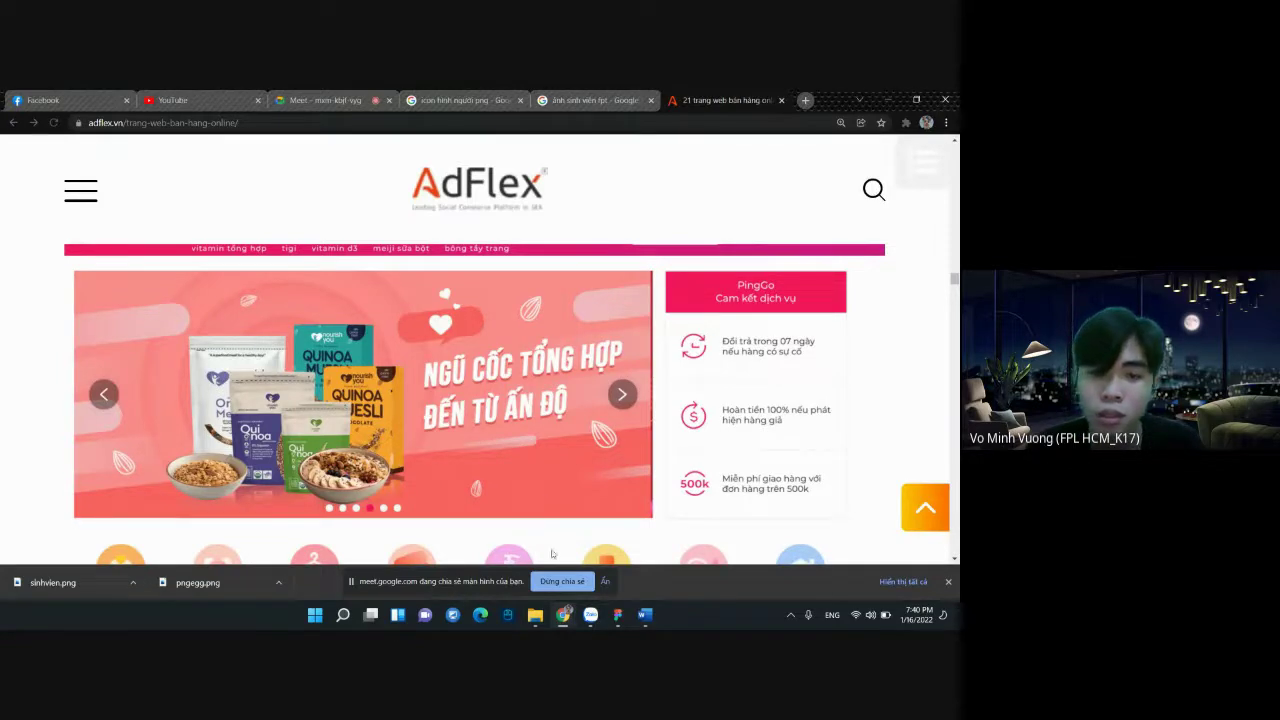
{"action": "left_click", "coordinate": [617, 615]}
{"action": "scroll", "coordinate": [543, 407], "scroll_direction": "right", "scroll_amount": 5}
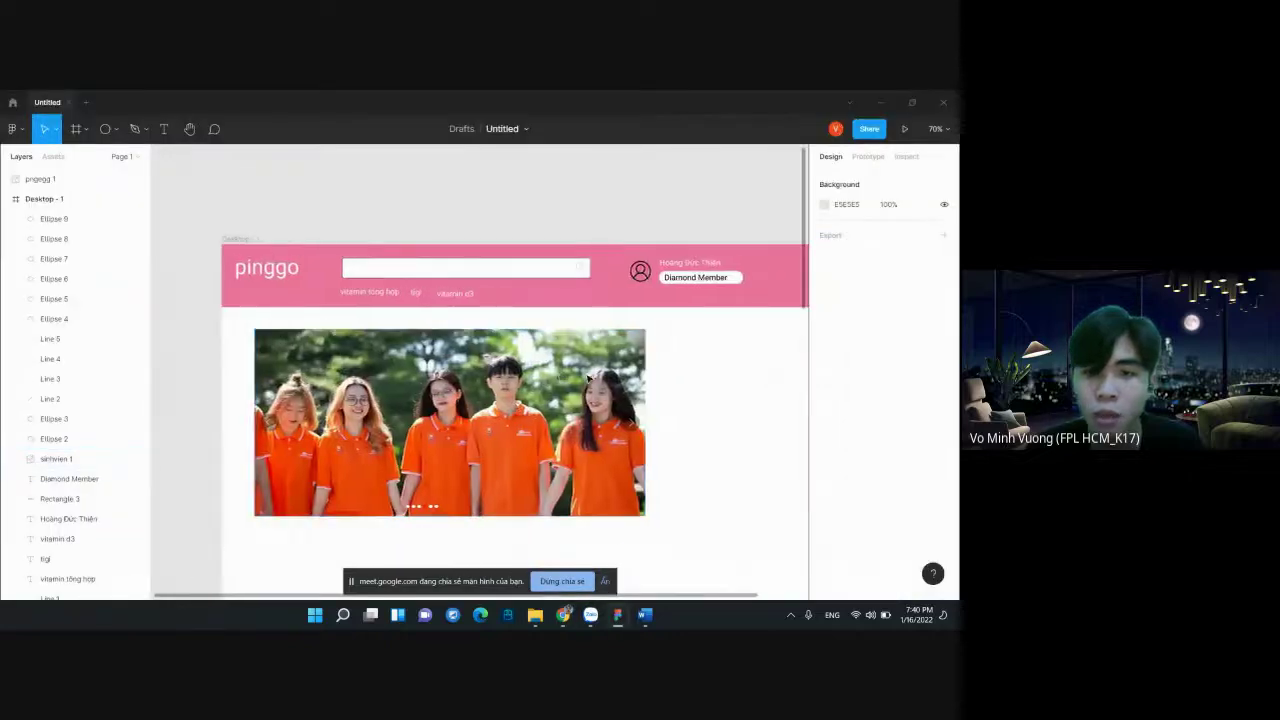
Draw a grey rectangle right of the banner photo and align it with the banner
{"action": "left_click", "coordinate": [574, 371]}
{"action": "left_click", "coordinate": [86, 133]}
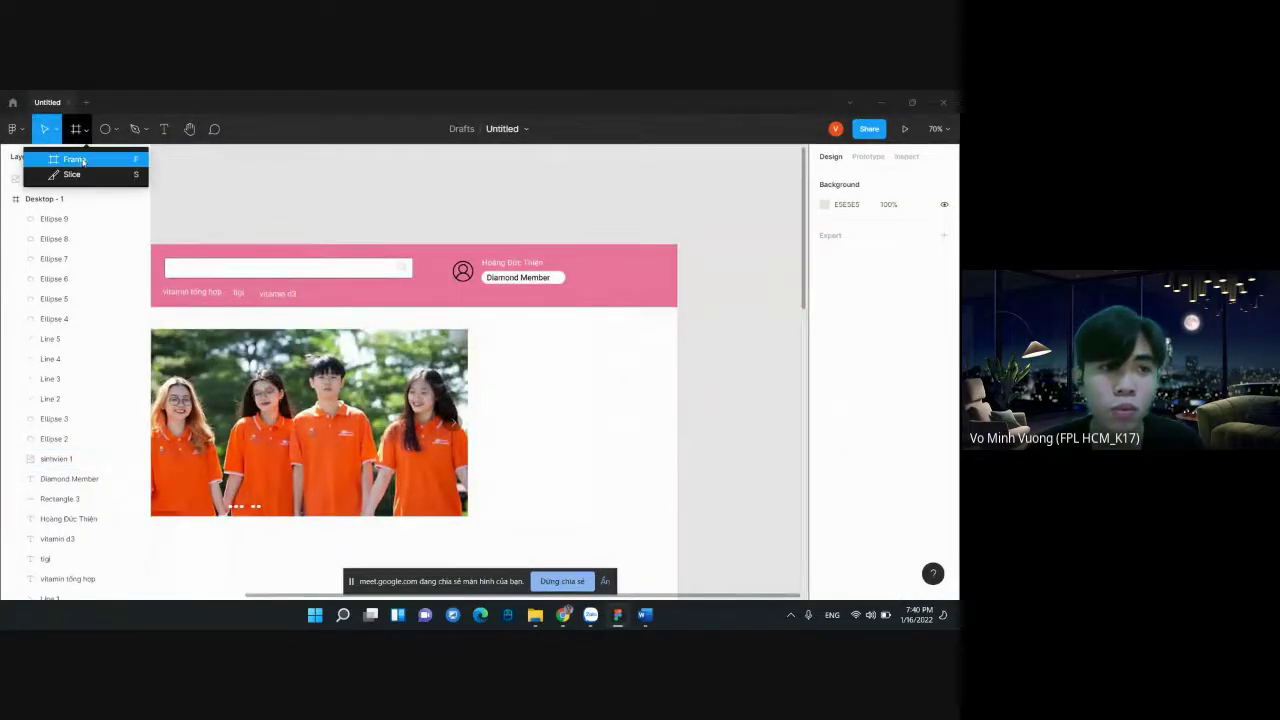
{"action": "left_click", "coordinate": [80, 160]}
{"action": "left_click", "coordinate": [86, 129]}
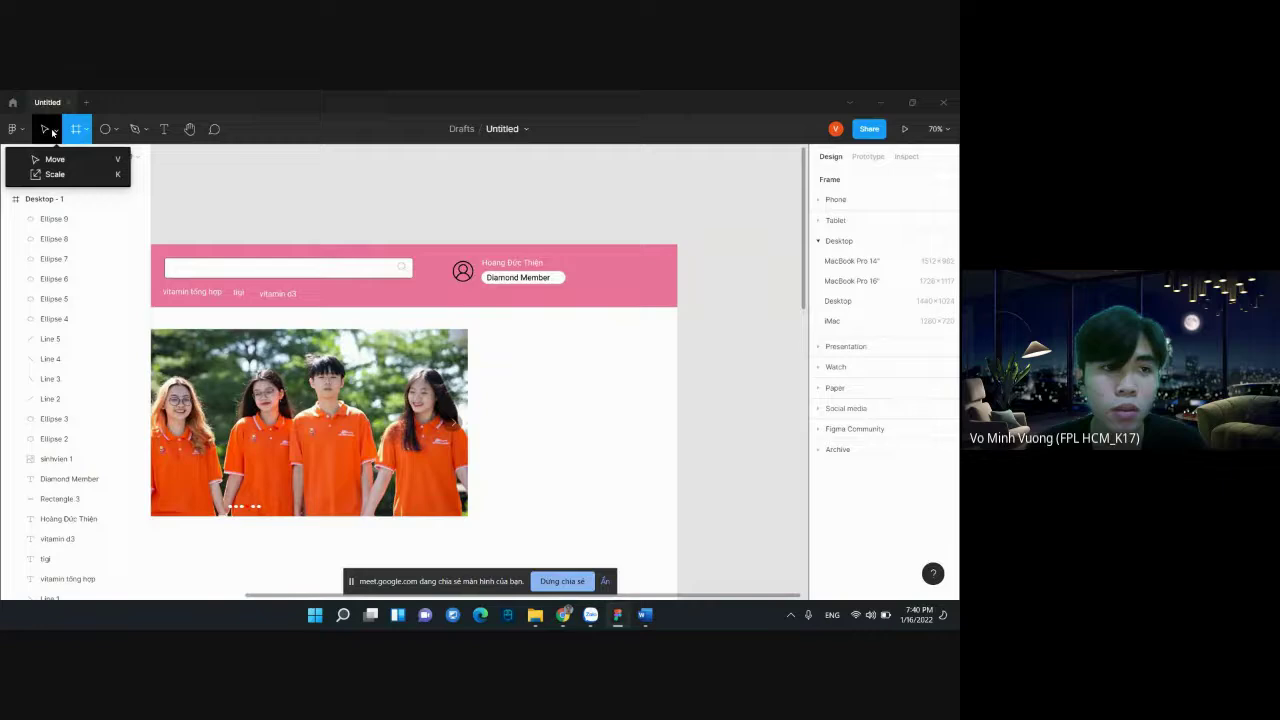
{"action": "left_click", "coordinate": [116, 129]}
{"action": "left_click", "coordinate": [140, 159]}
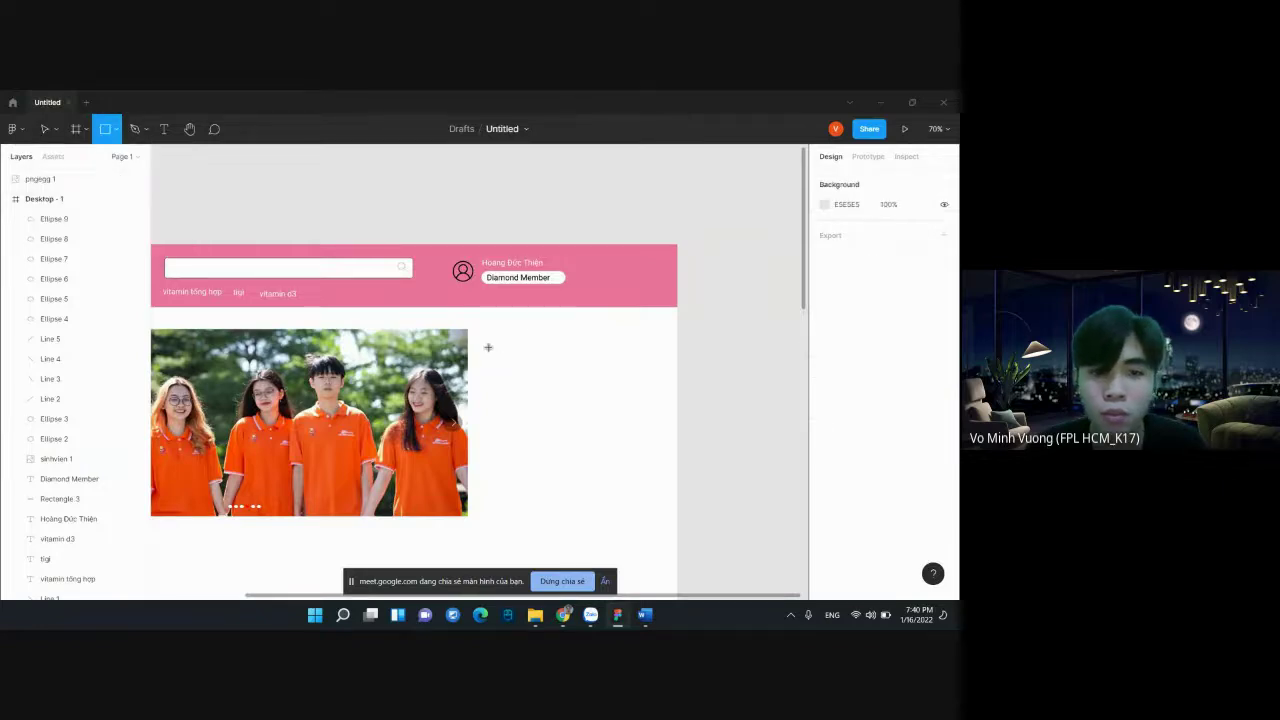
{"action": "left_click_drag", "start_coordinate": [489, 330], "coordinate": [657, 369]}
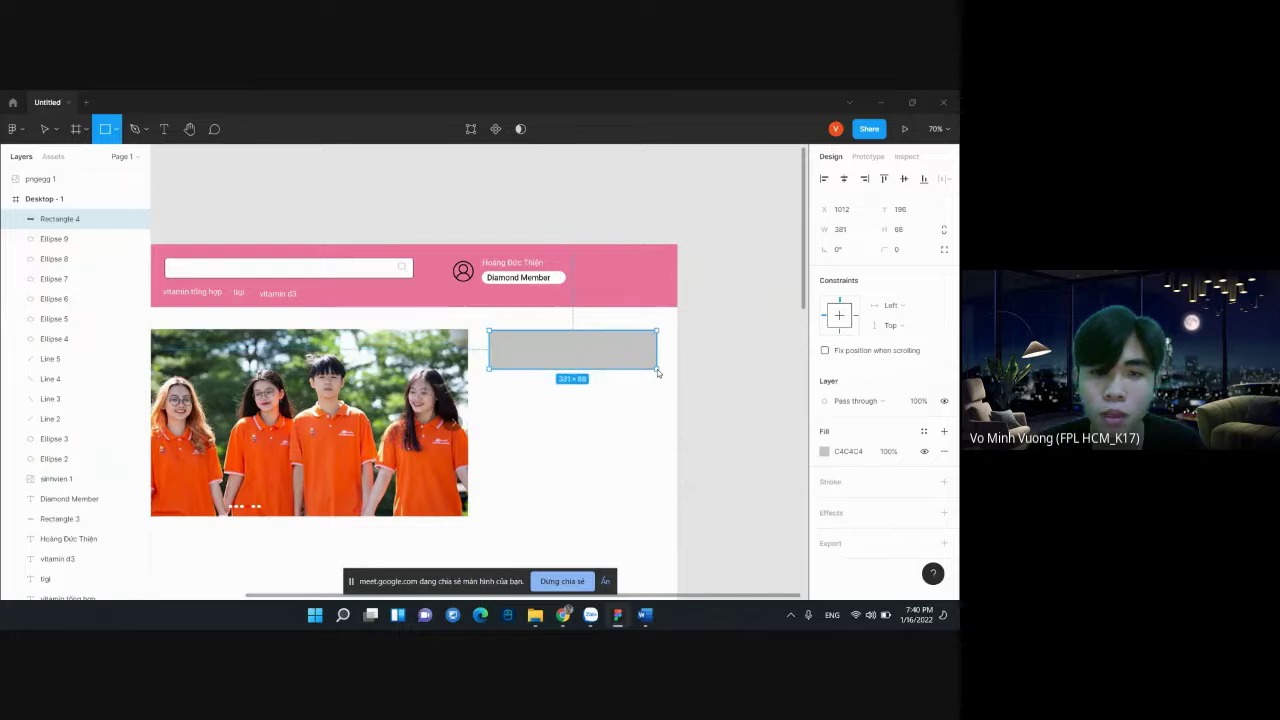
{"action": "left_click_drag", "start_coordinate": [575, 362], "coordinate": [577, 360]}
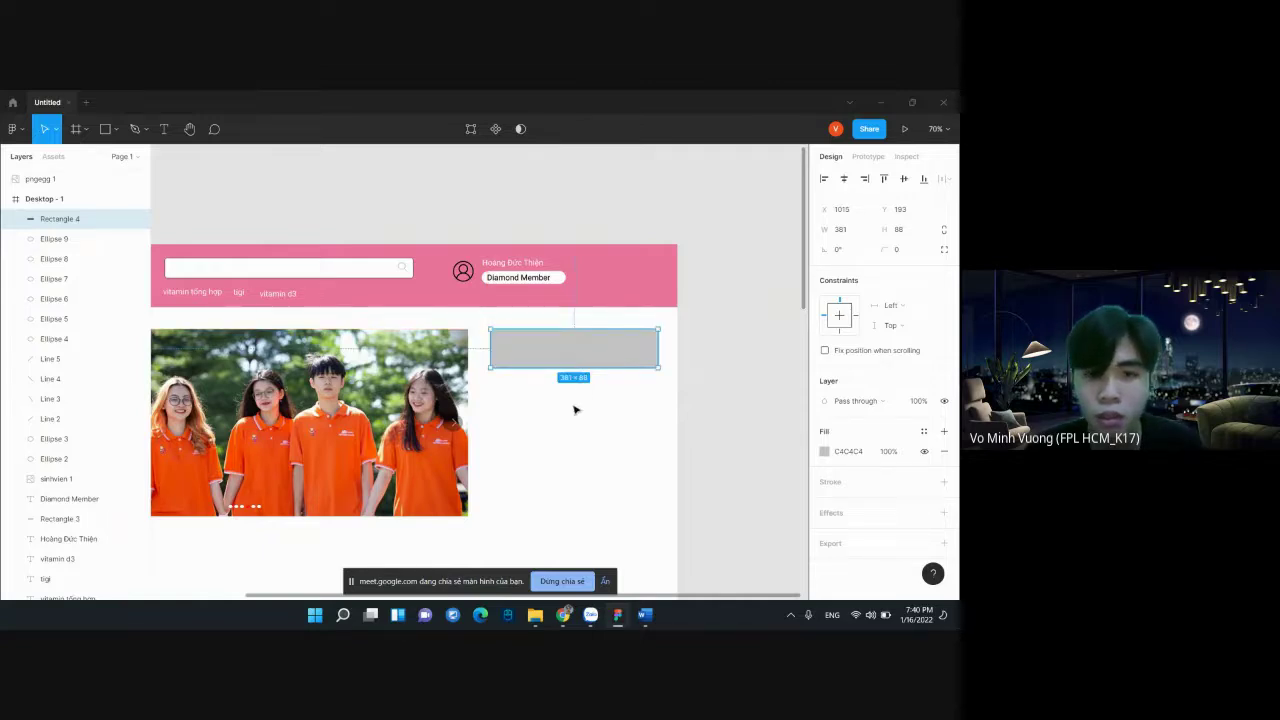
Try stacking copies of the box beneath it, then undo the duplicates
{"action": "left_click_drag", "start_coordinate": [566, 357], "coordinate": [569, 397], "text": "alt"}
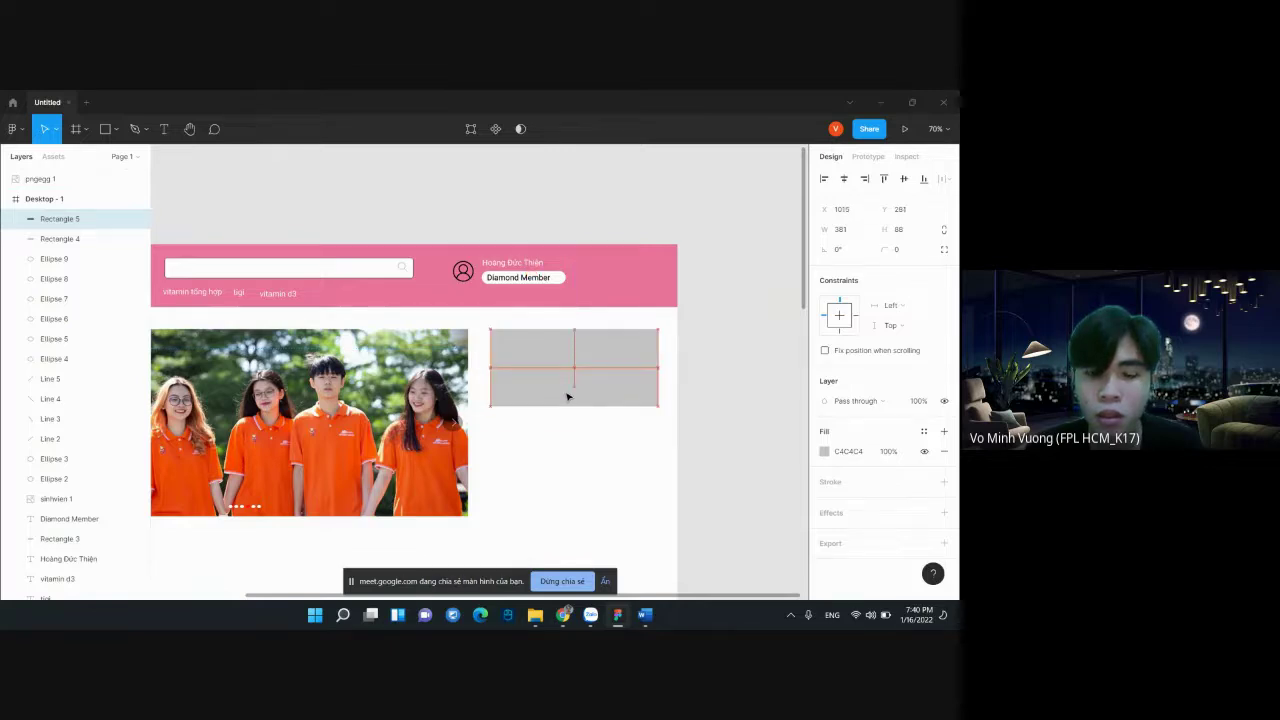
{"action": "left_click_drag", "start_coordinate": [567, 397], "coordinate": [568, 398]}
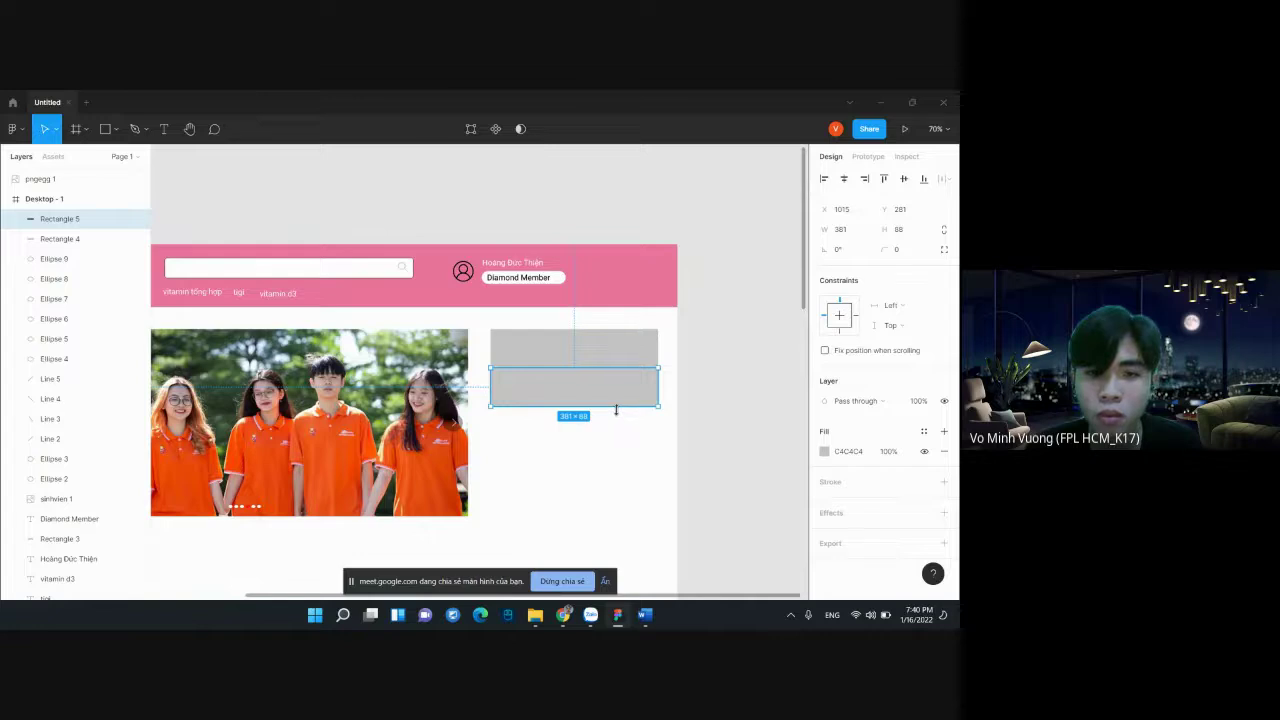
{"action": "key", "text": "ctrl+d"}
{"action": "left_click_drag", "start_coordinate": [563, 380], "coordinate": [560, 436]}
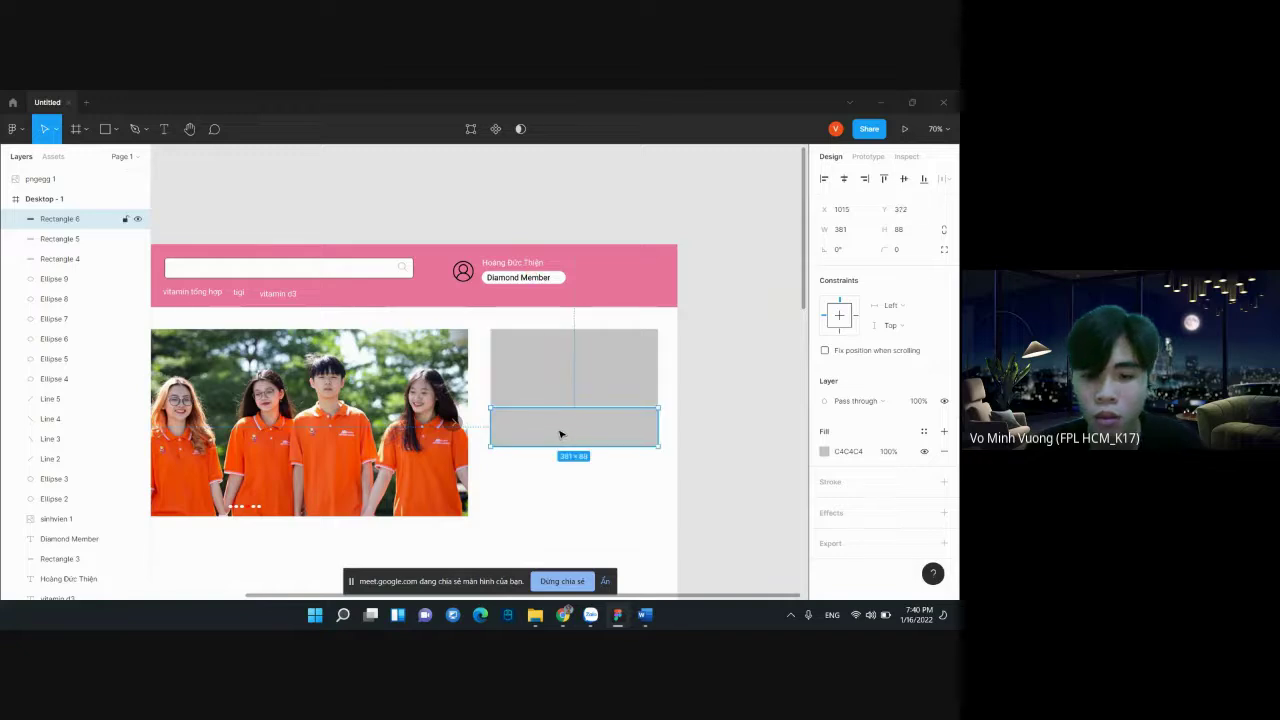
{"action": "key", "text": "ctrl+z"}
{"action": "key", "text": "ctrl+z"}
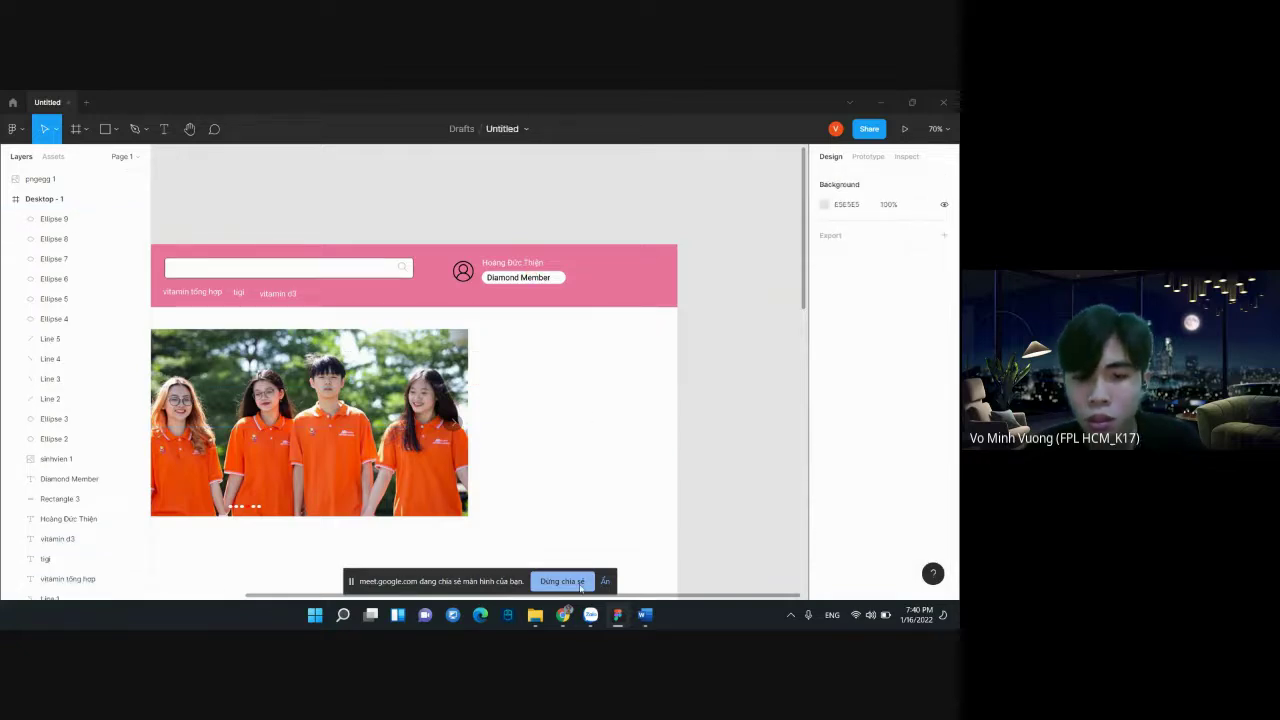
Check the reference shopping site, then redraw the grey box right of the banner photo
{"action": "left_click", "coordinate": [521, 561]}
{"action": "mouse_move", "coordinate": [563, 614]}
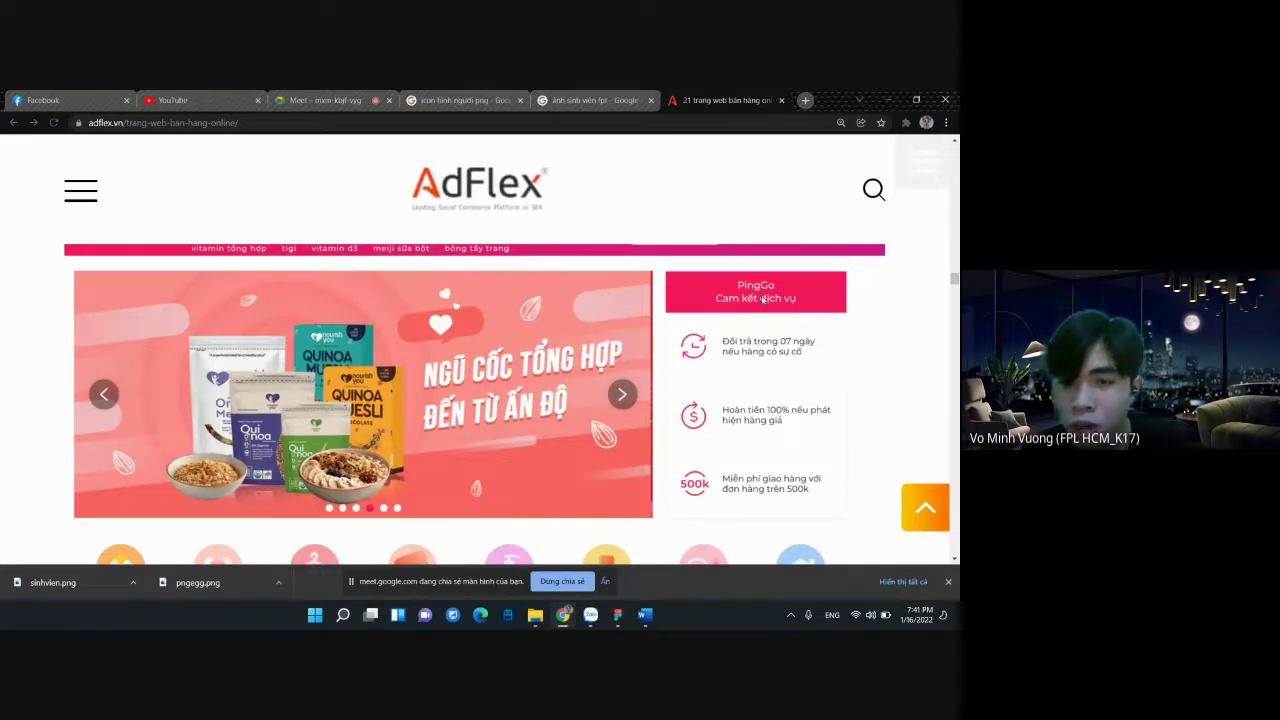
{"action": "left_click", "coordinate": [617, 614]}
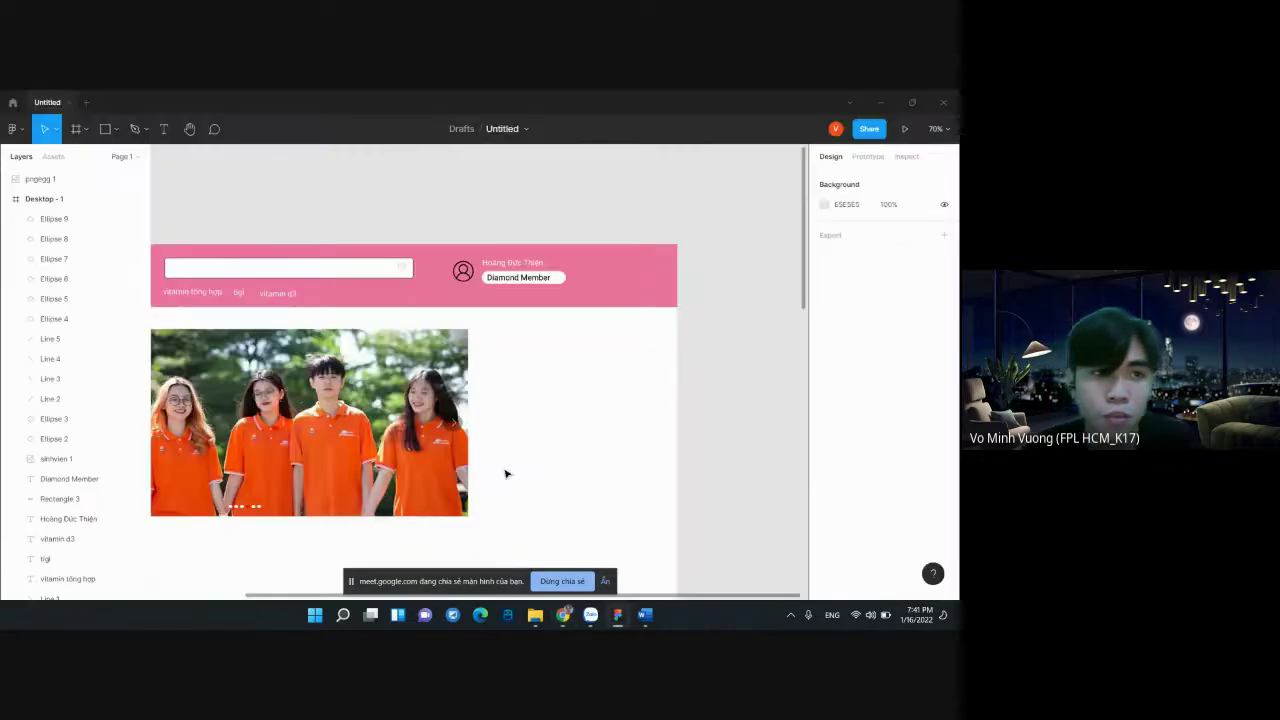
{"action": "left_click", "coordinate": [116, 129]}
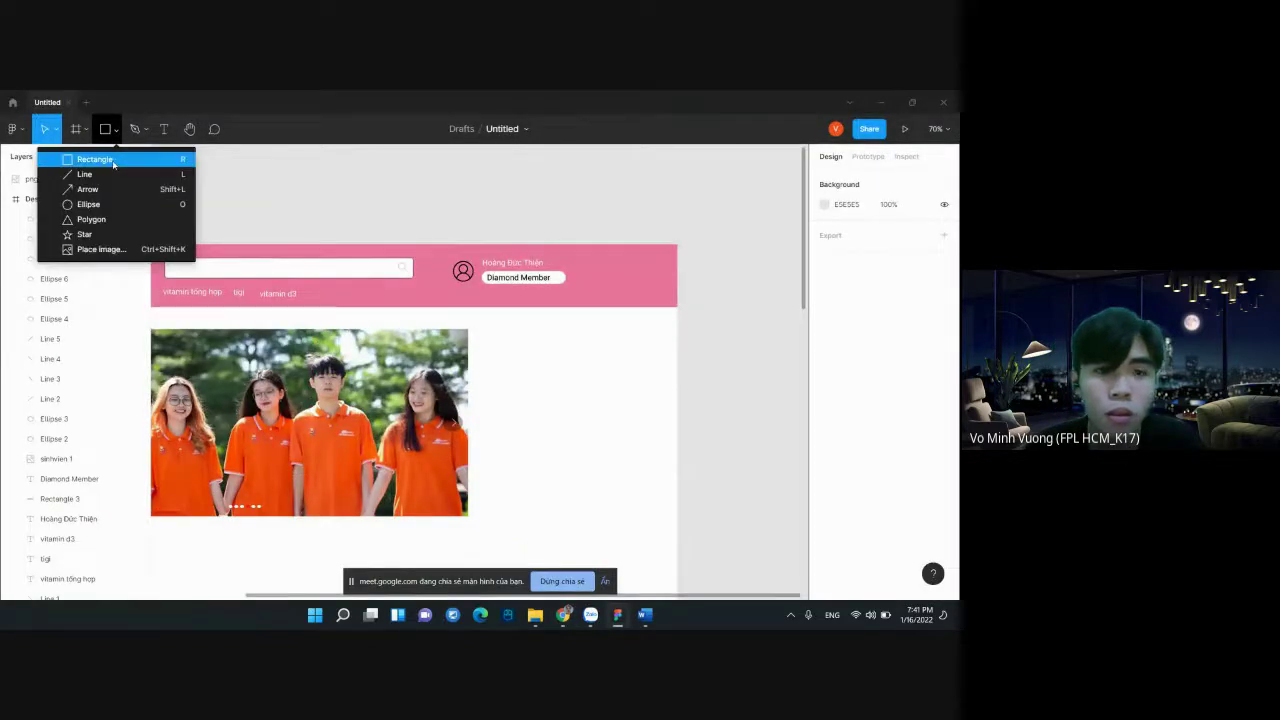
{"action": "left_click", "coordinate": [114, 161]}
{"action": "left_click_drag", "start_coordinate": [499, 331], "coordinate": [652, 376]}
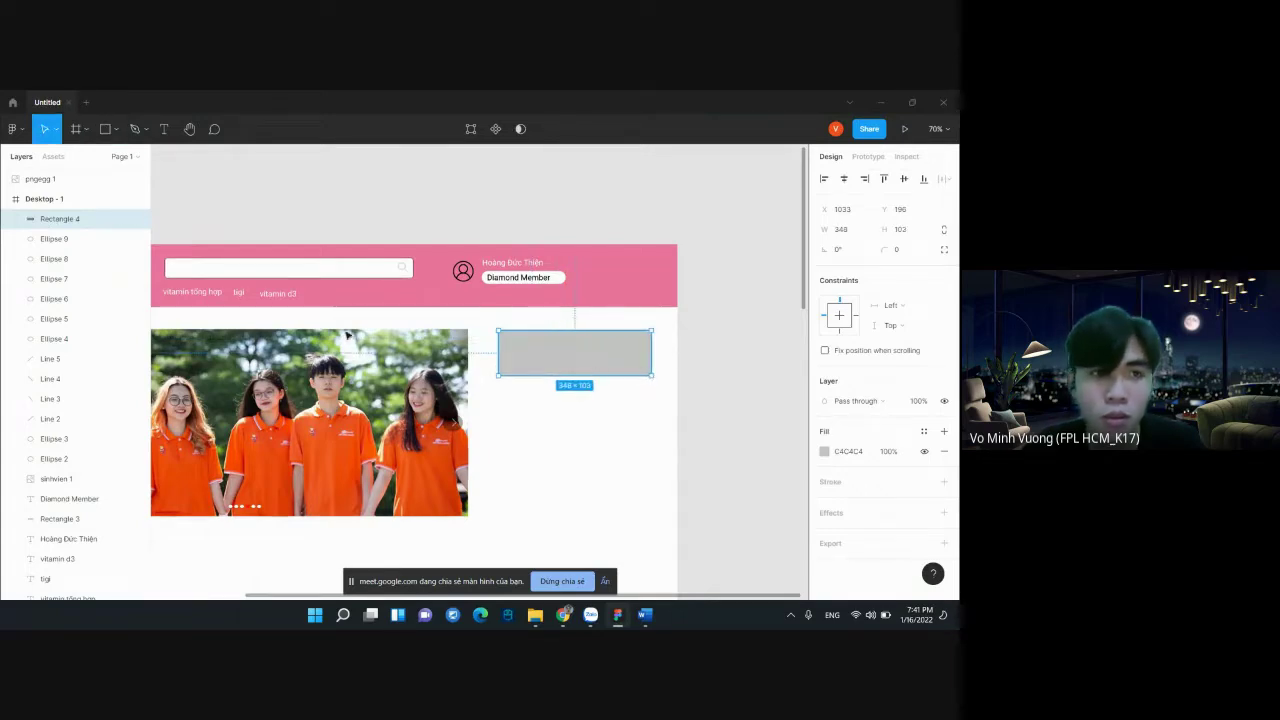
Draw a second box under the first and duplicate it into third and fourth boxes below
{"action": "left_click", "coordinate": [116, 130]}
{"action": "left_click", "coordinate": [95, 159]}
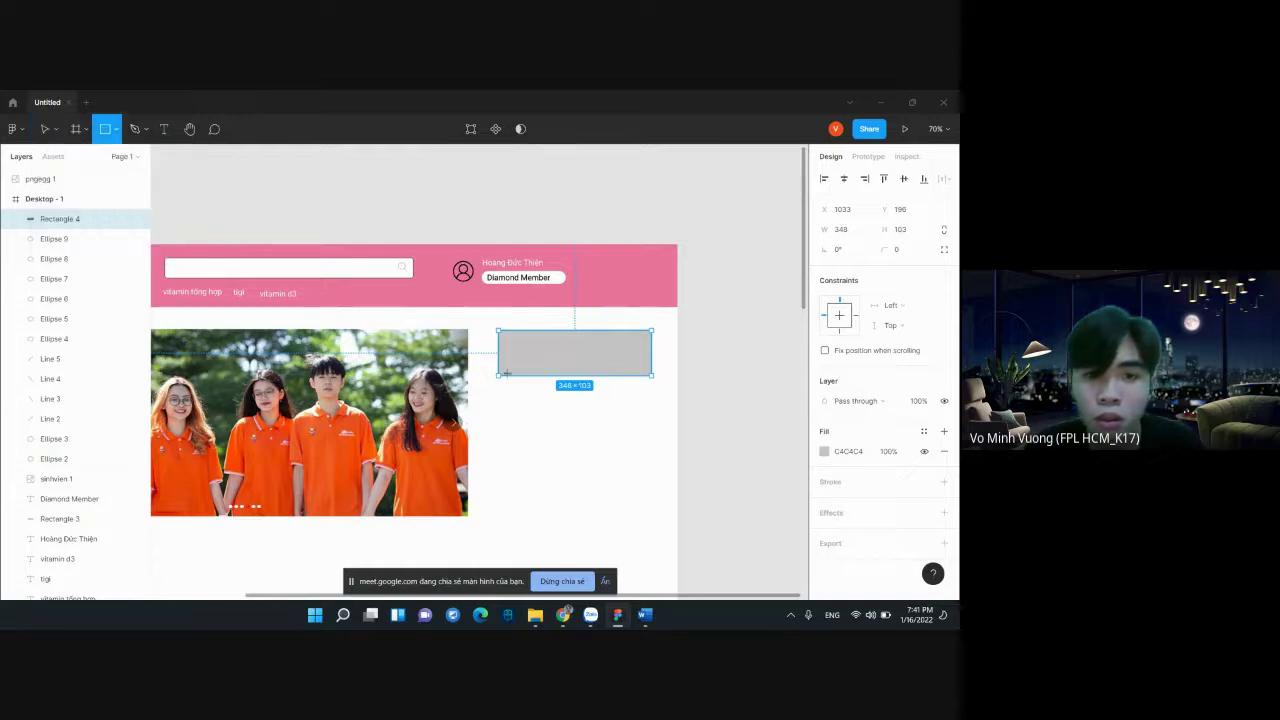
{"action": "left_click_drag", "start_coordinate": [498, 376], "coordinate": [653, 429]}
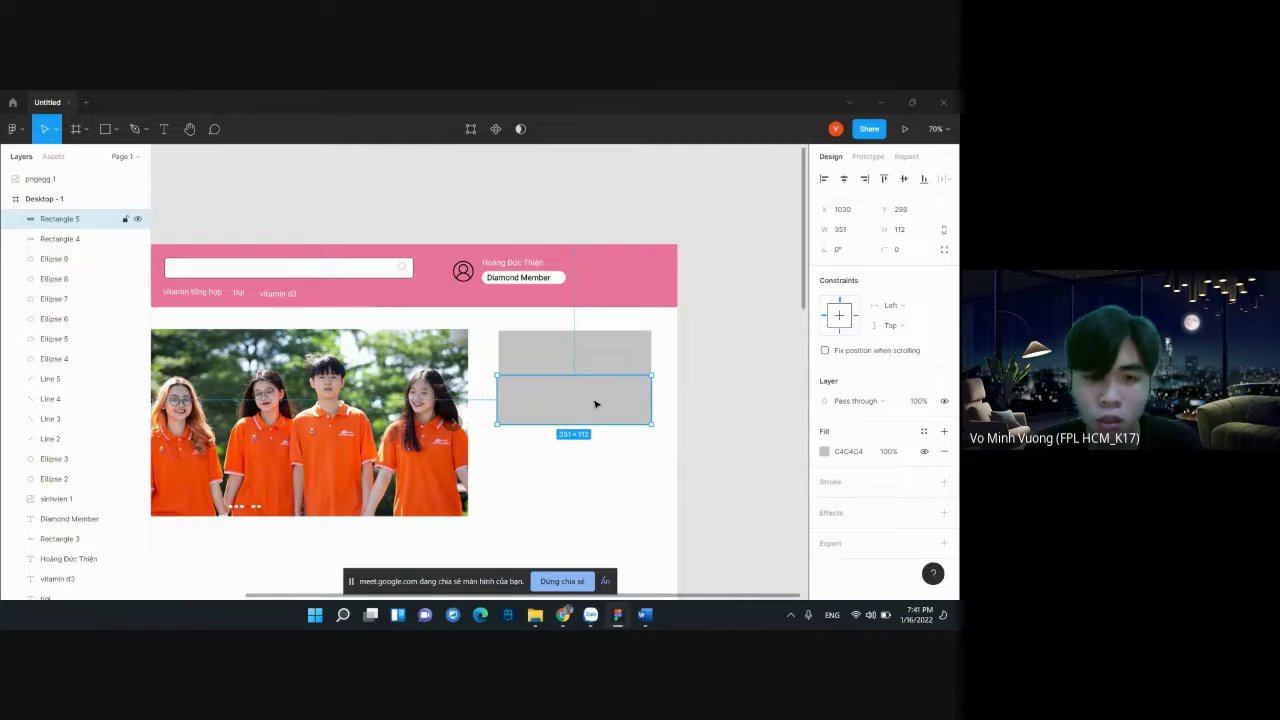
{"action": "key", "text": "ctrl+d"}
{"action": "left_click_drag", "start_coordinate": [591, 427], "coordinate": [573, 453]}
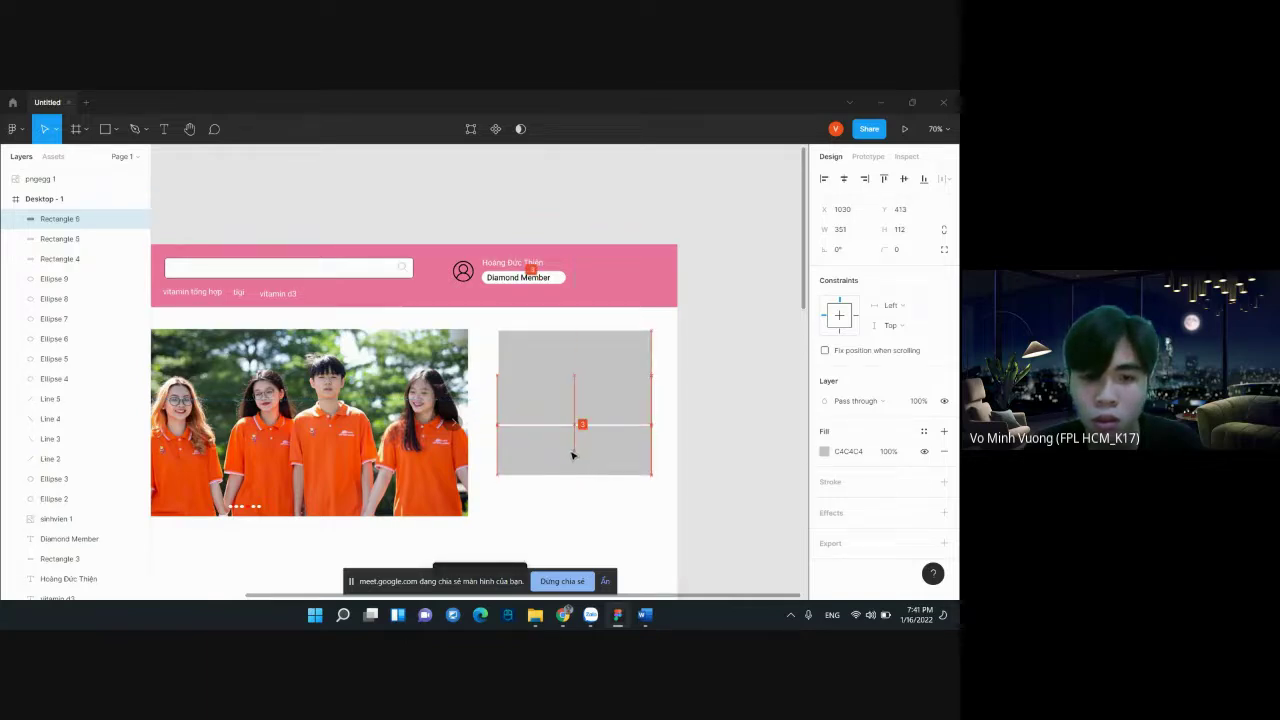
{"action": "left_click_drag", "start_coordinate": [573, 453], "coordinate": [561, 514]}
{"action": "key", "text": "ctrl+d"}
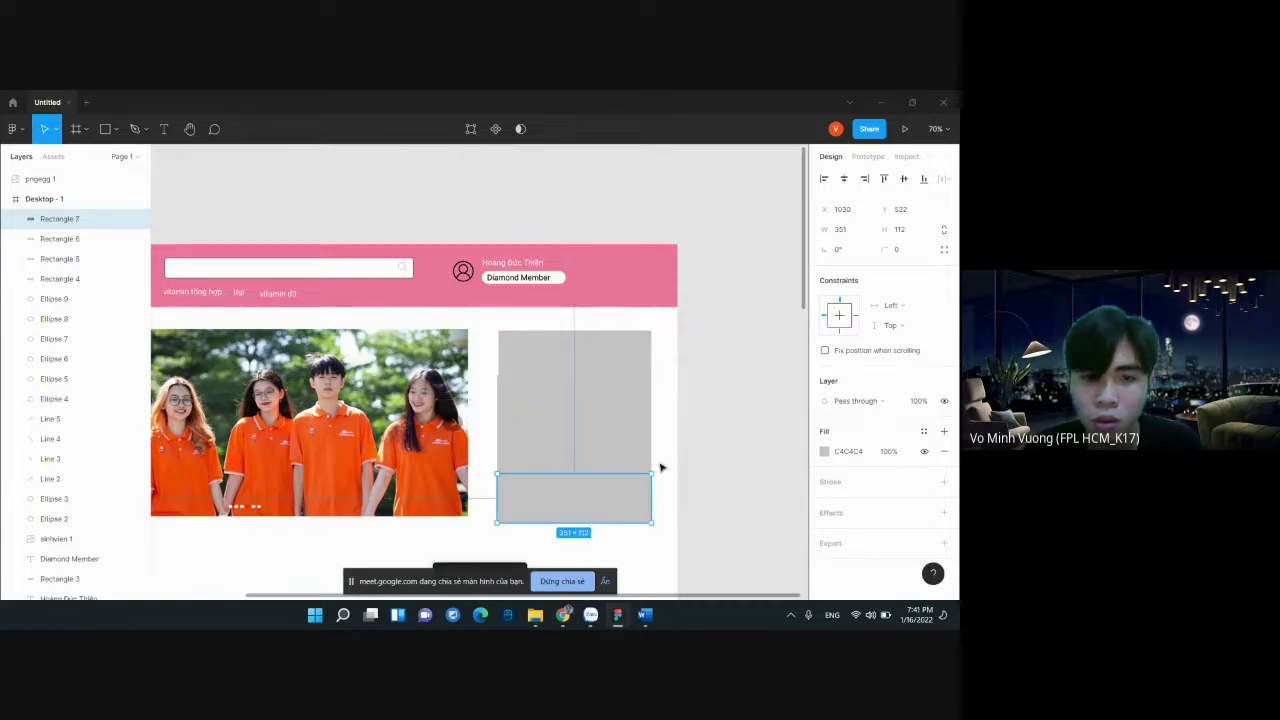
Resize the top box to 351 wide by 86 high and line up the lower boxes
{"action": "left_click", "coordinate": [629, 375]}
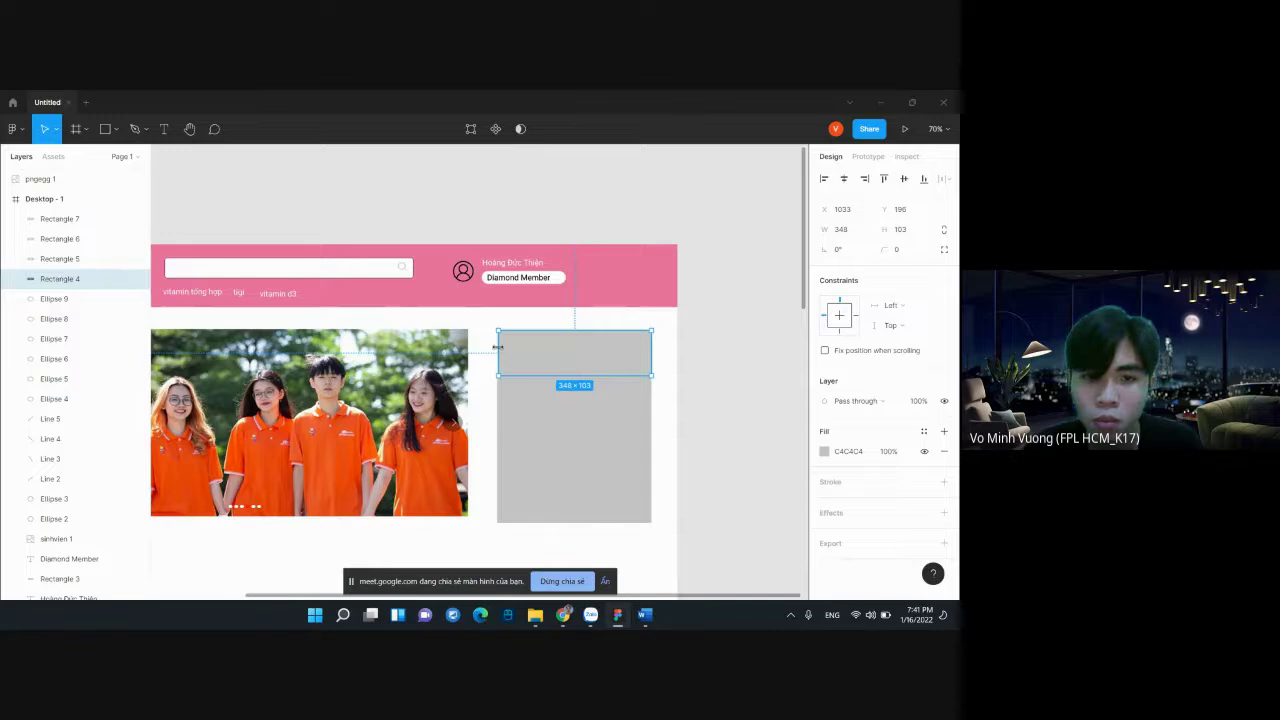
{"action": "left_click_drag", "start_coordinate": [497, 347], "coordinate": [494, 347]}
{"action": "left_click_drag", "start_coordinate": [590, 375], "coordinate": [590, 368]}
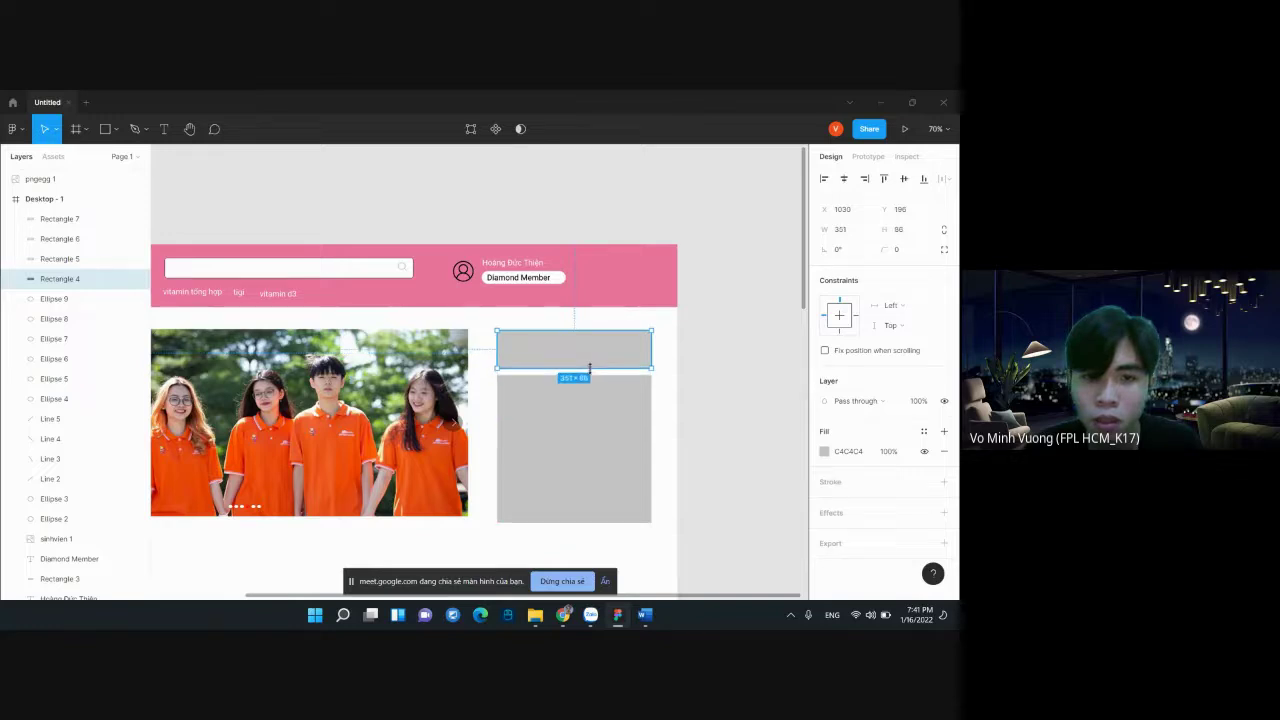
{"action": "left_click", "coordinate": [586, 391]}
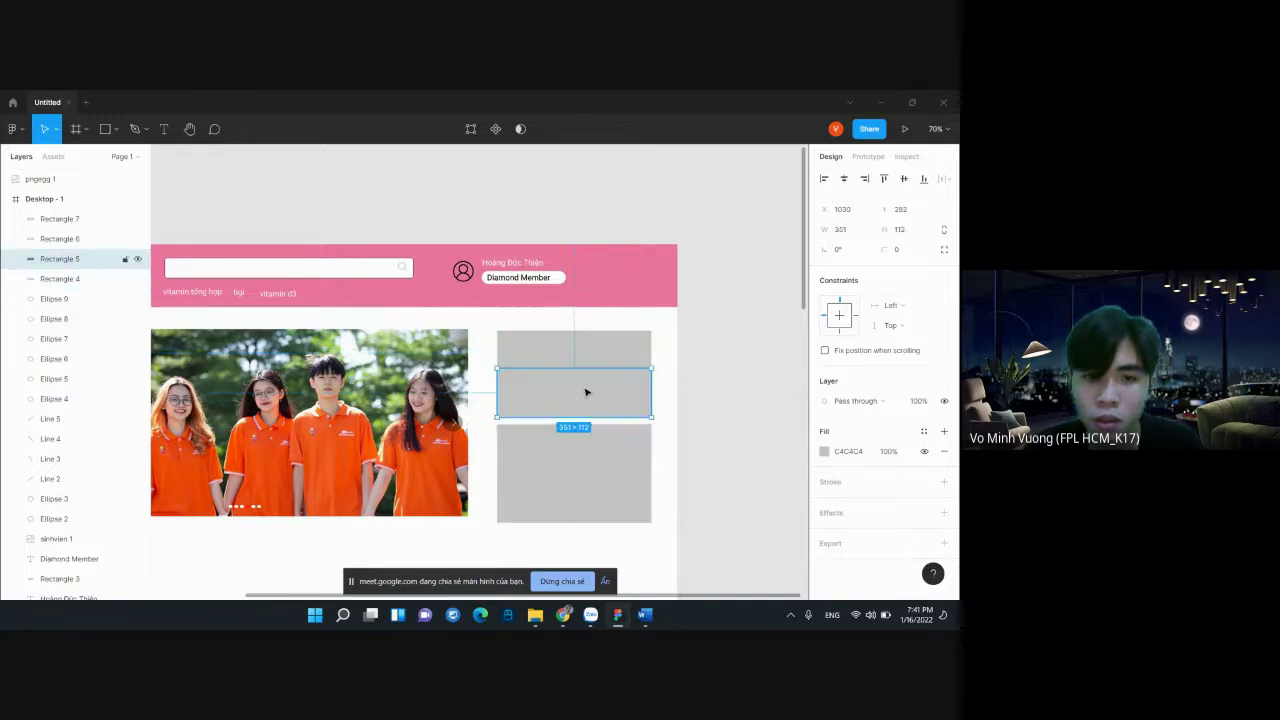
{"action": "left_click", "coordinate": [582, 451]}
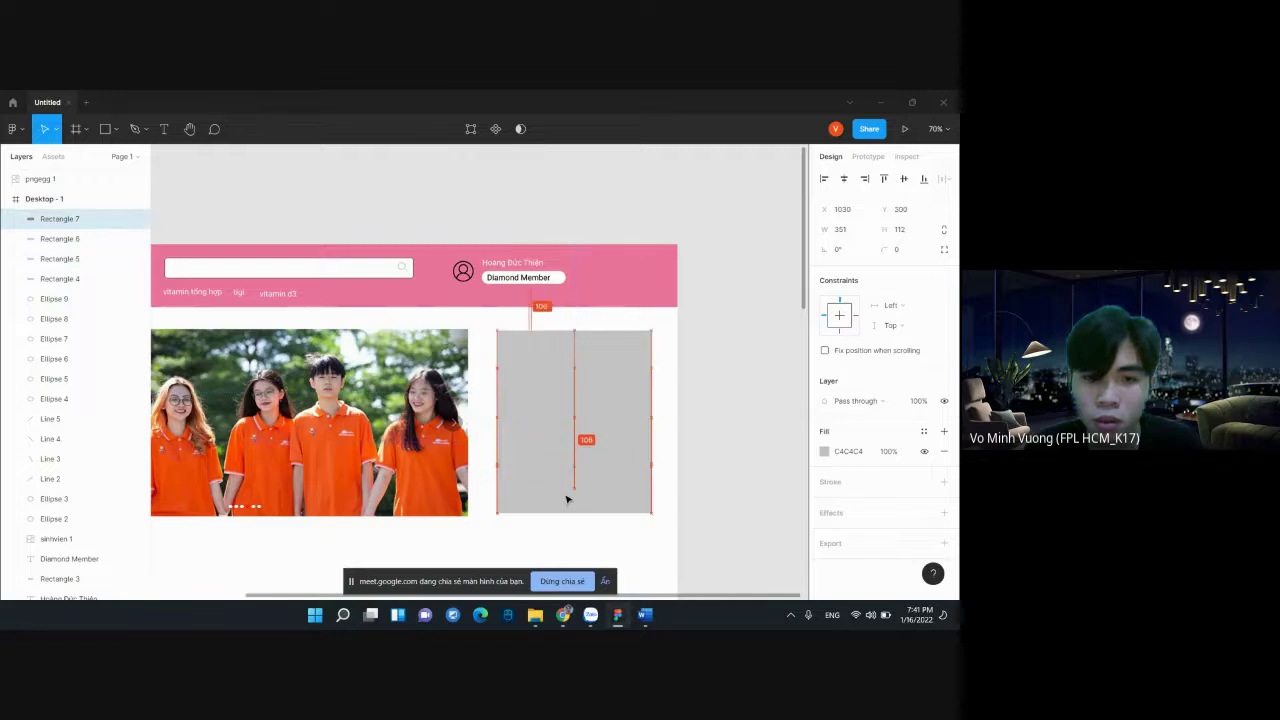
{"action": "left_click_drag", "start_coordinate": [569, 506], "coordinate": [583, 468]}
{"action": "left_click", "coordinate": [580, 386]}
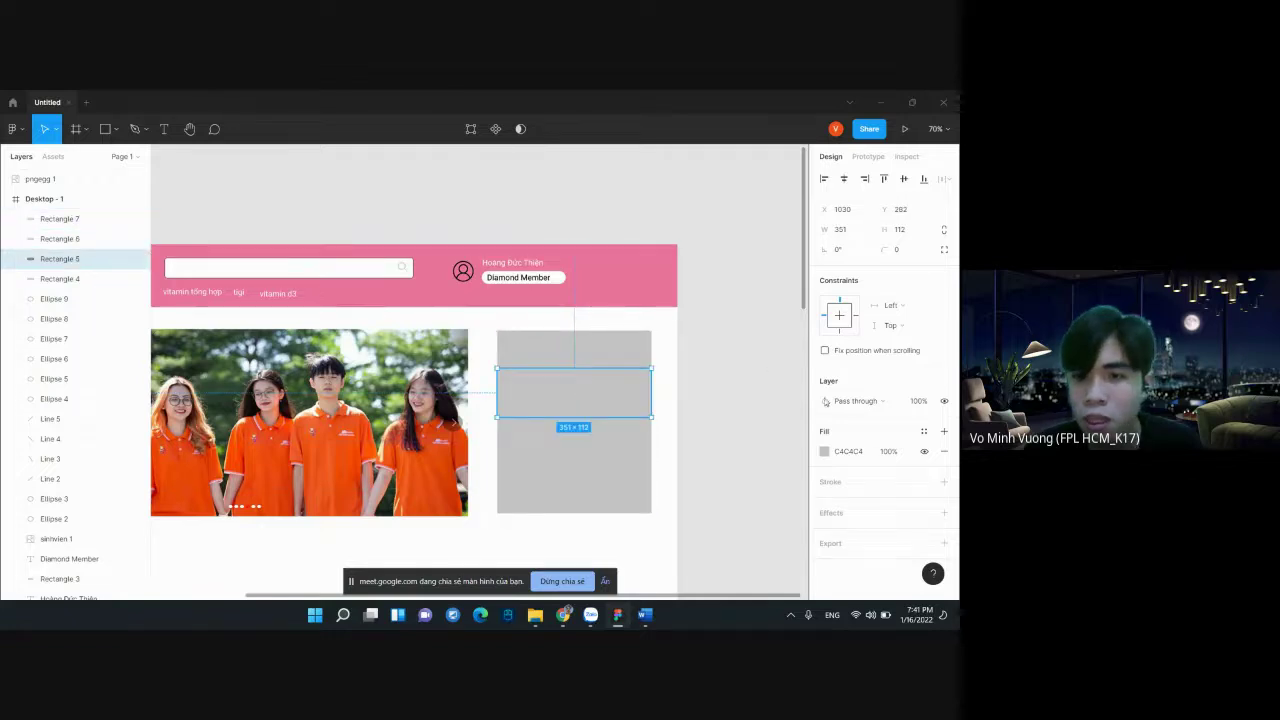
Outline the second box and set the second, third and bottom boxes' fills to white
{"action": "left_click", "coordinate": [826, 484]}
{"action": "left_click", "coordinate": [824, 451]}
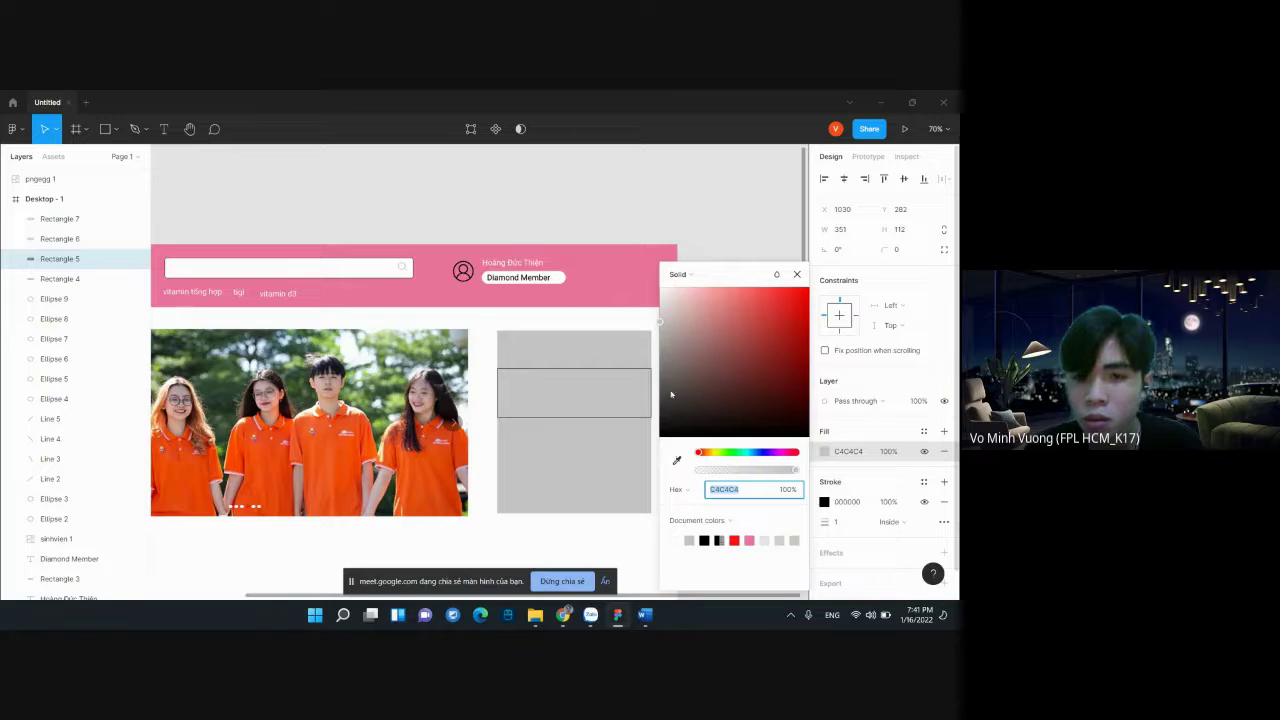
{"action": "left_click", "coordinate": [764, 540]}
{"action": "left_click", "coordinate": [575, 445]}
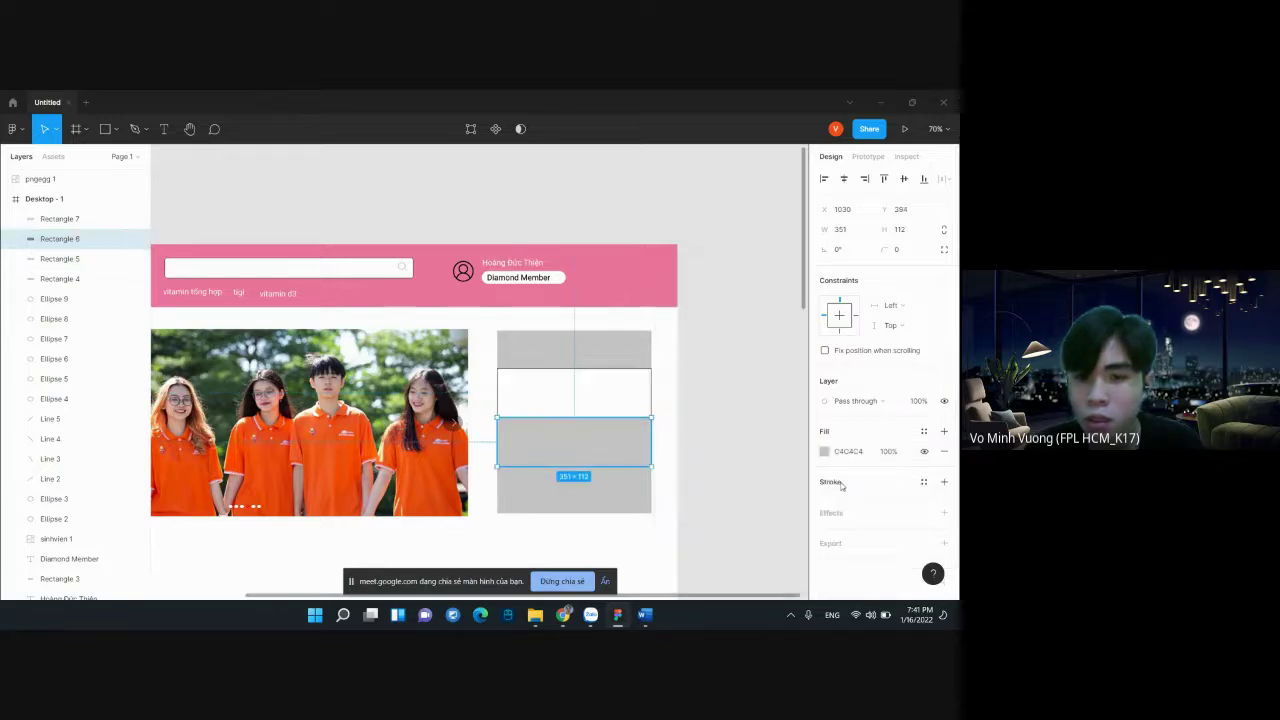
{"action": "left_click", "coordinate": [824, 451]}
{"action": "left_click", "coordinate": [764, 540]}
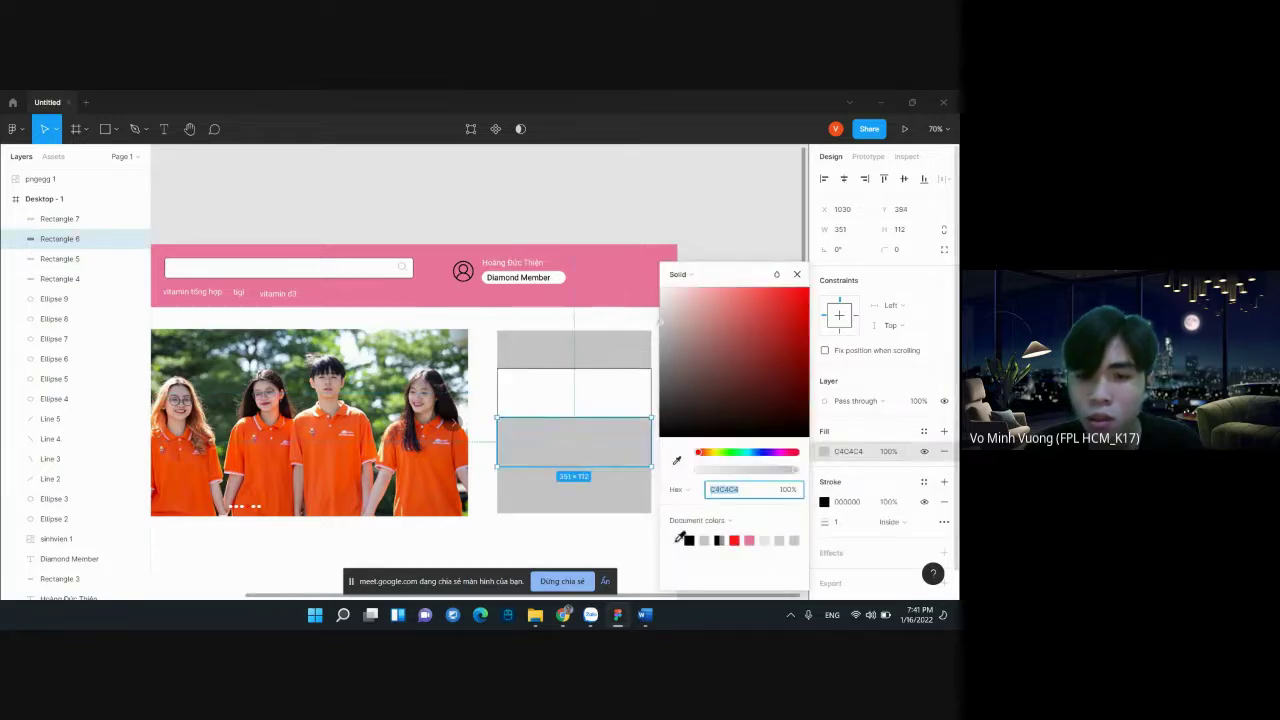
{"action": "left_click", "coordinate": [575, 490]}
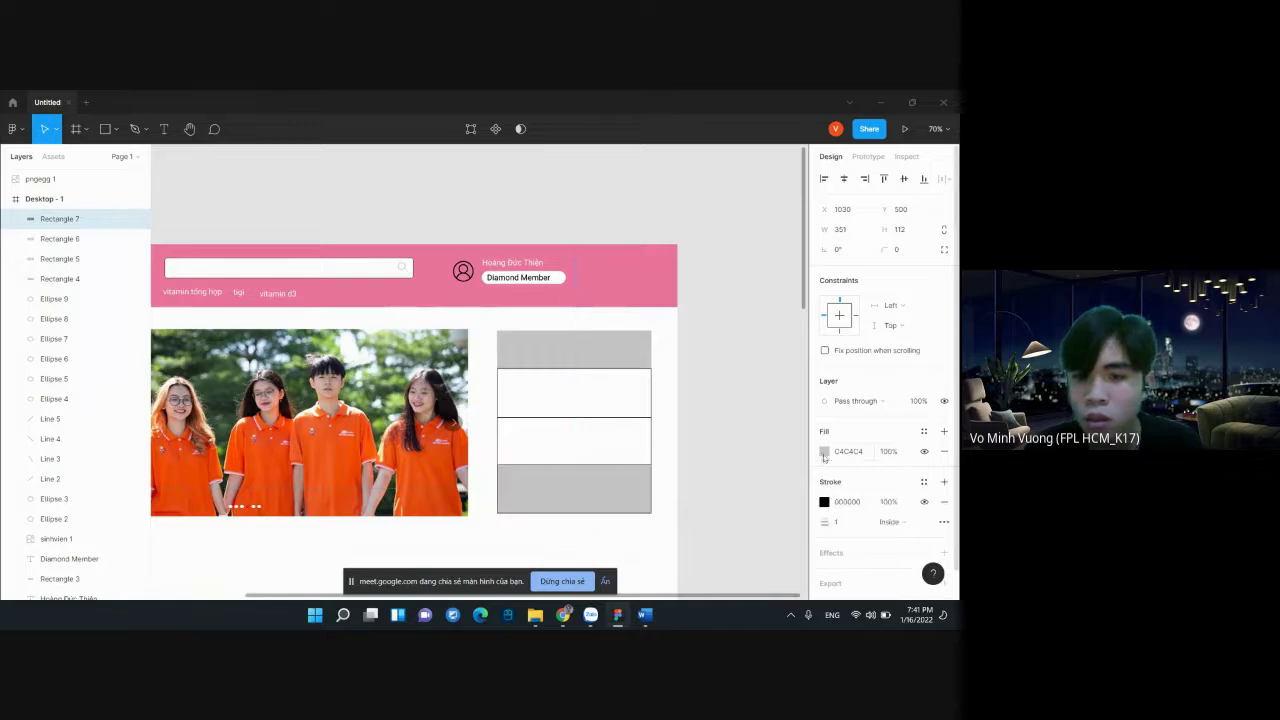
{"action": "left_click", "coordinate": [824, 451]}
{"action": "left_click", "coordinate": [764, 540]}
Give the top box a black outline and a light red EB585B fill
{"action": "left_click", "coordinate": [590, 350]}
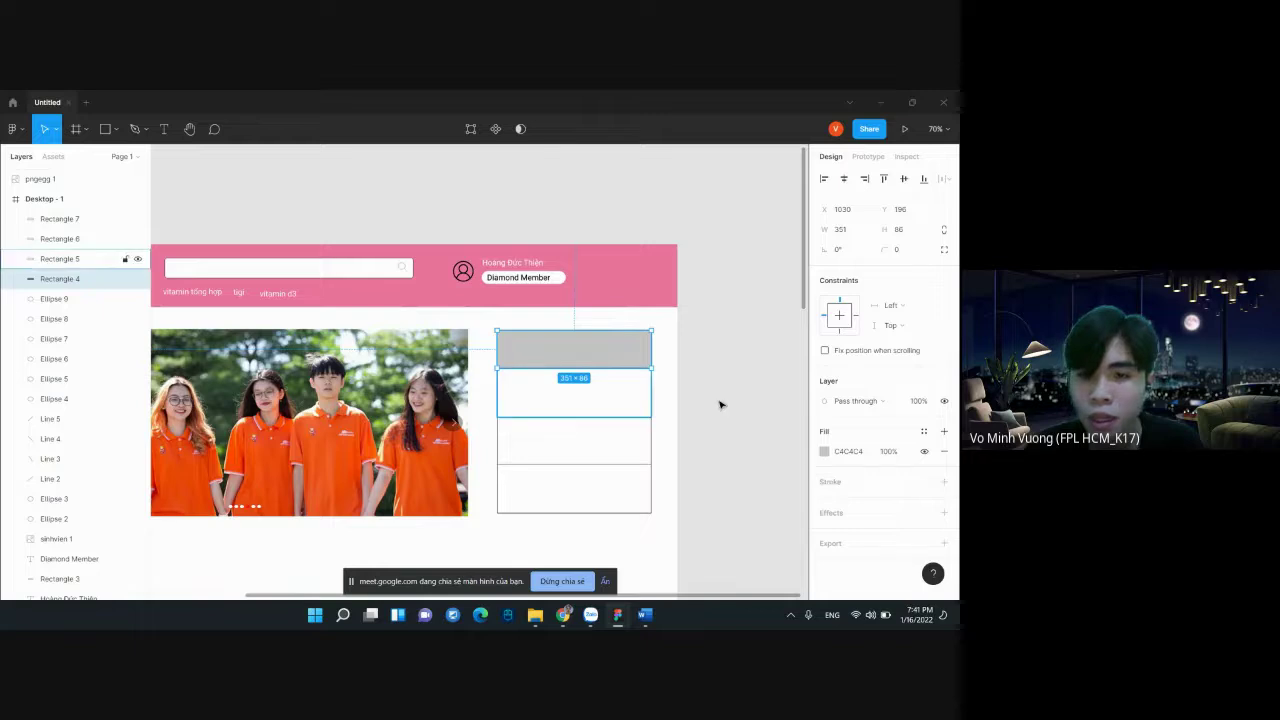
{"action": "left_click", "coordinate": [832, 482]}
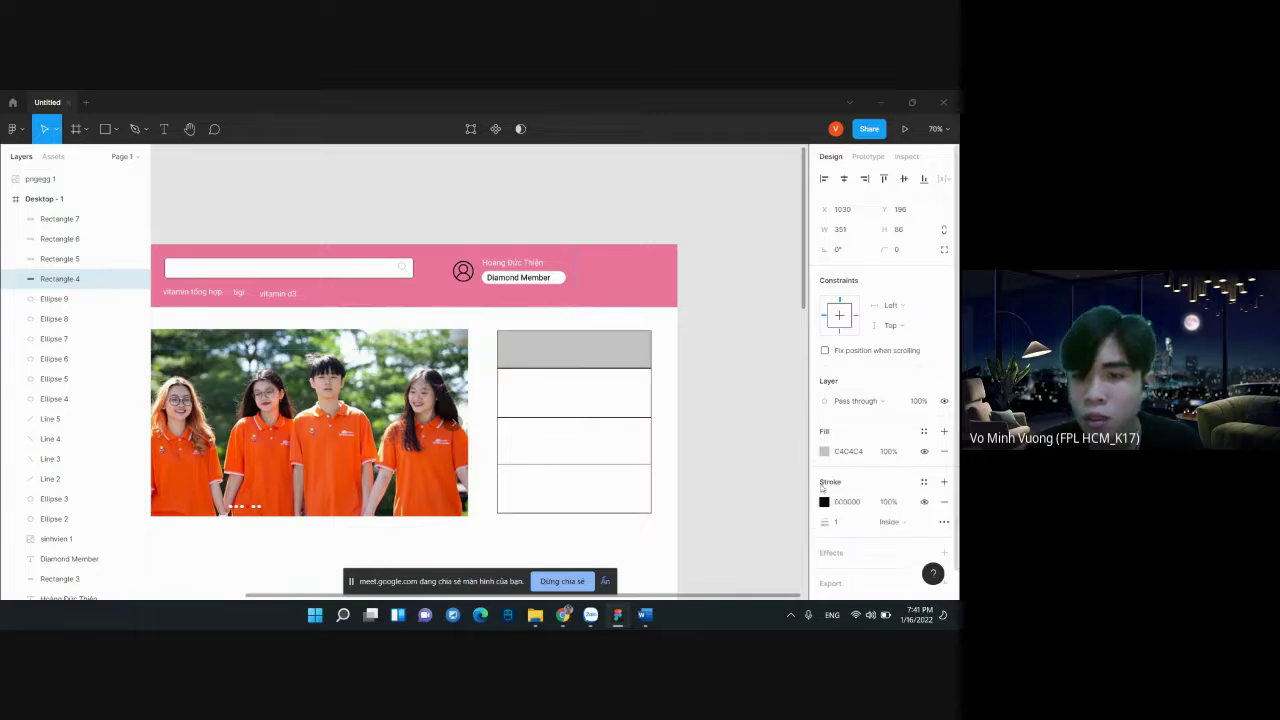
{"action": "left_click", "coordinate": [824, 451]}
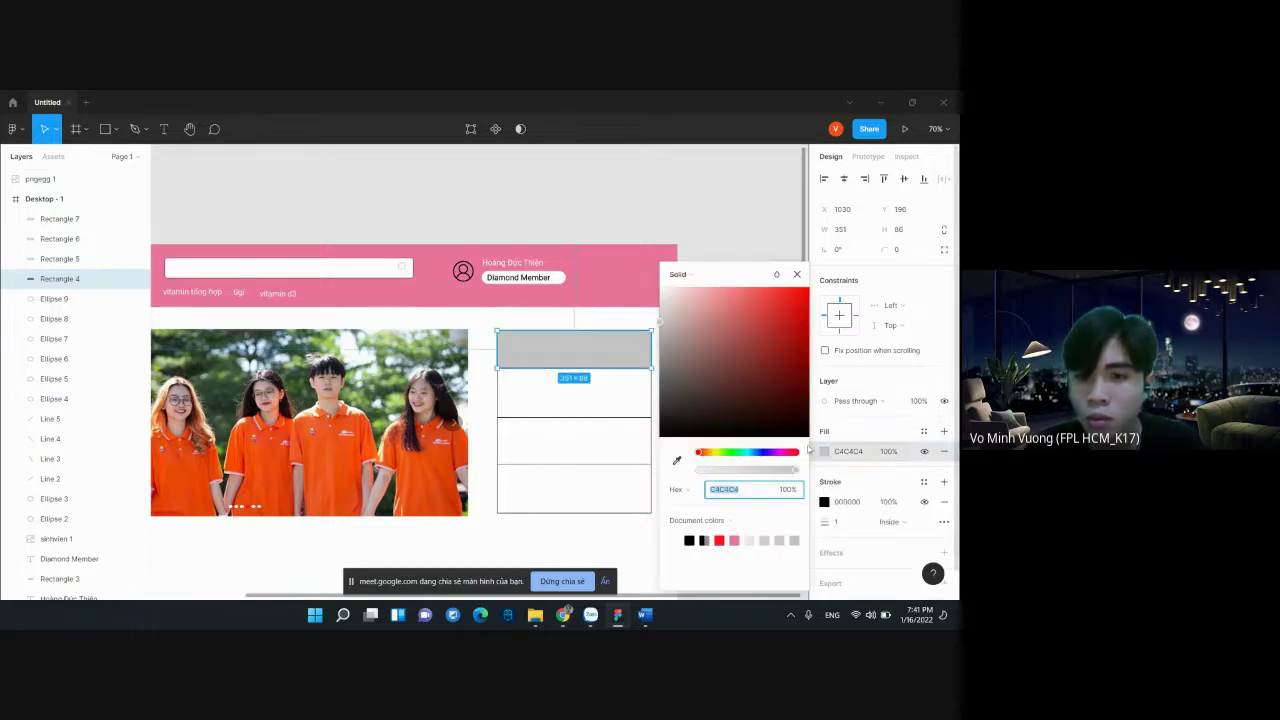
{"action": "left_click", "coordinate": [796, 299]}
{"action": "left_click_drag", "start_coordinate": [797, 303], "coordinate": [744, 307]}
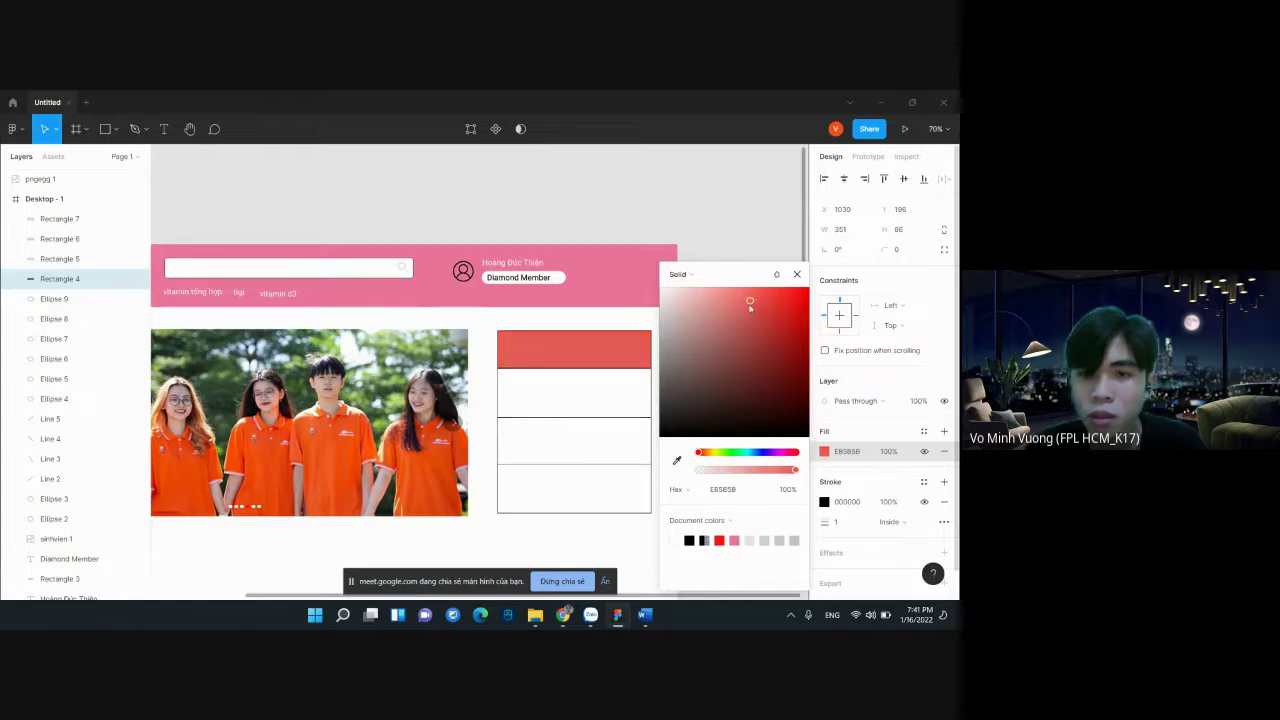
{"action": "left_click", "coordinate": [743, 206]}
{"action": "scroll", "coordinate": [750, 315], "scroll_direction": "down", "scroll_amount": 5}
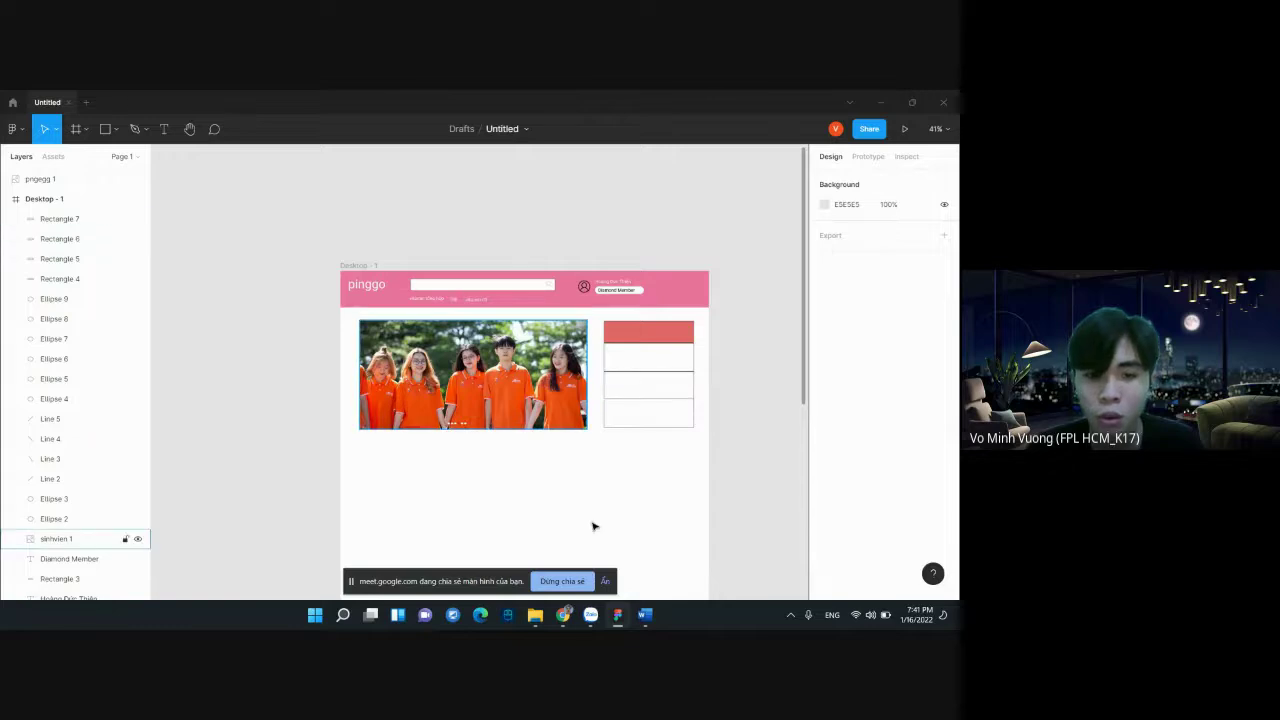
{"action": "left_click", "coordinate": [563, 615]}
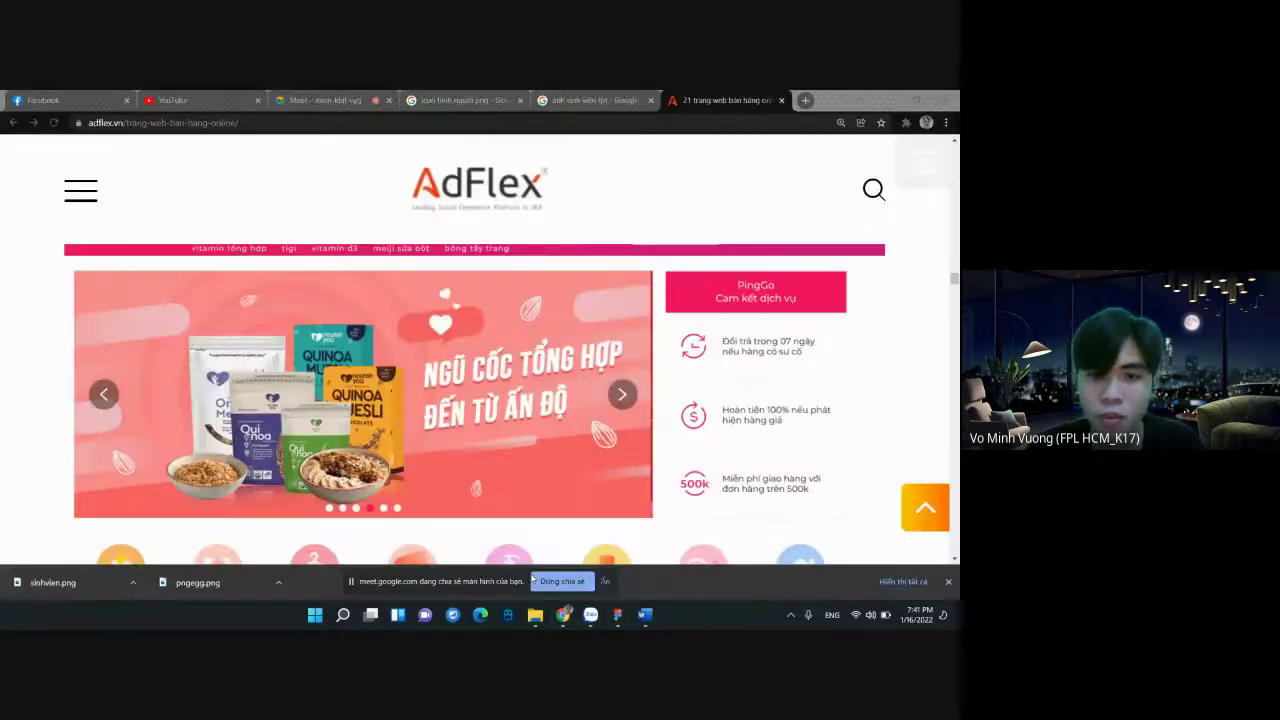
{"action": "scroll", "coordinate": [667, 339], "scroll_direction": "down", "scroll_amount": 1}
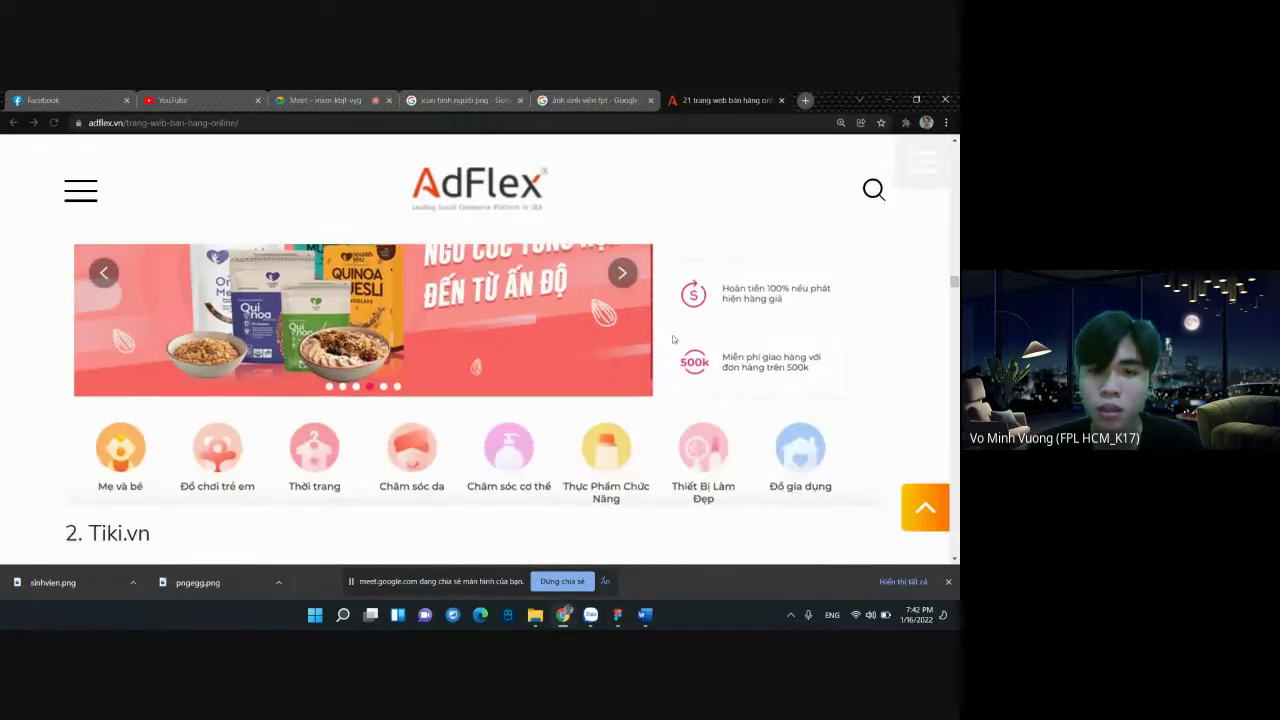
{"action": "scroll", "coordinate": [667, 339], "scroll_direction": "up", "scroll_amount": 1}
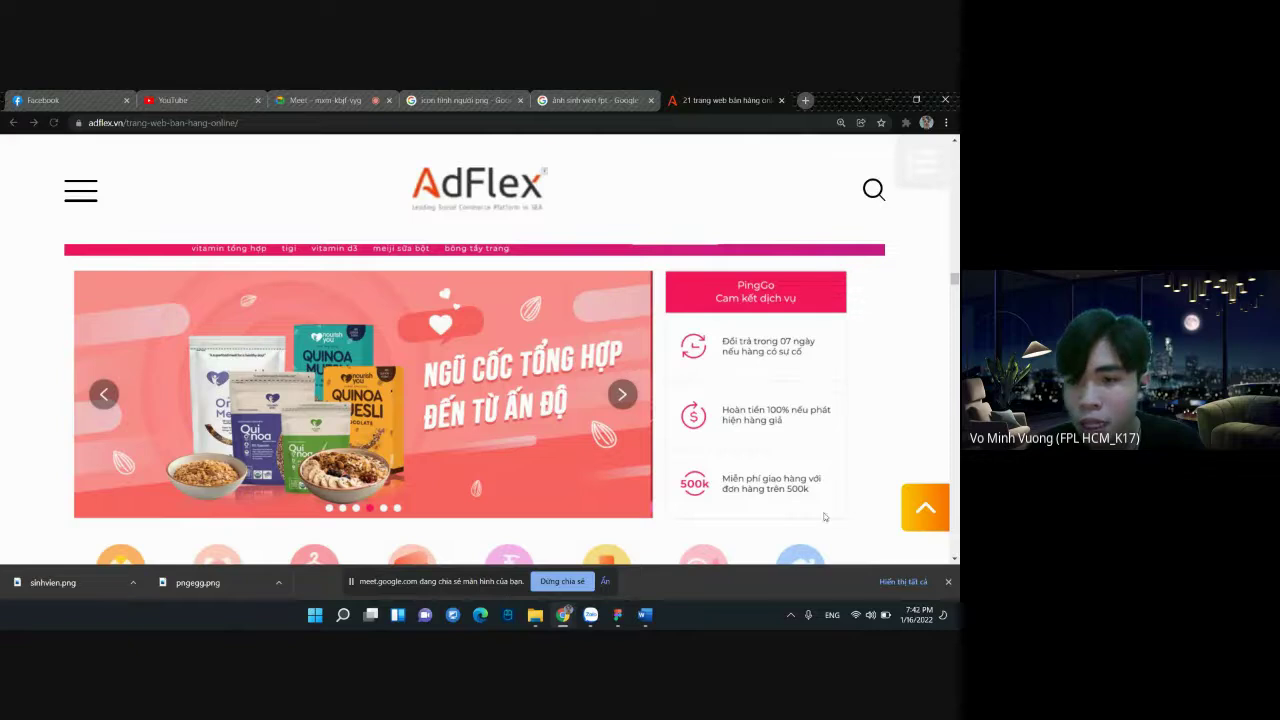
{"action": "left_click", "coordinate": [617, 614]}
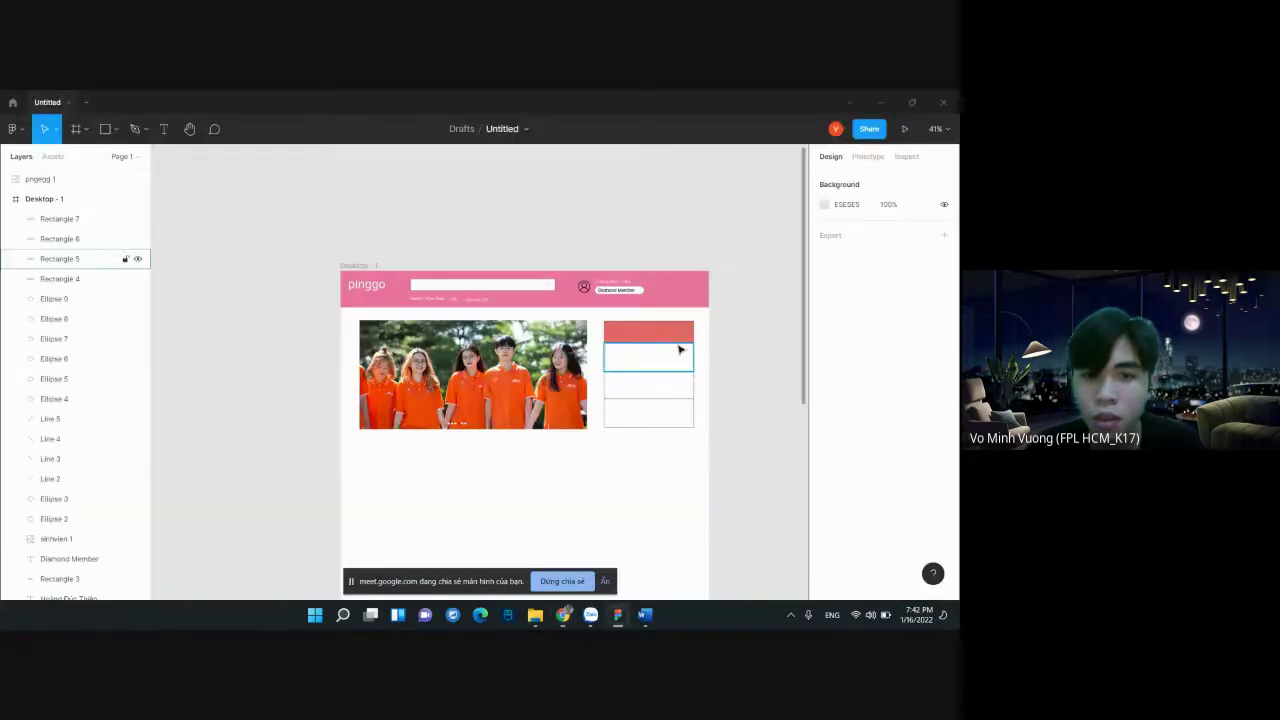
Give the red header box corner radius 20, with bottom-right and bottom-left radii set to 0
{"action": "scroll", "coordinate": [707, 338], "scroll_direction": "up", "scroll_amount": 3}
{"action": "left_click", "coordinate": [600, 330]}
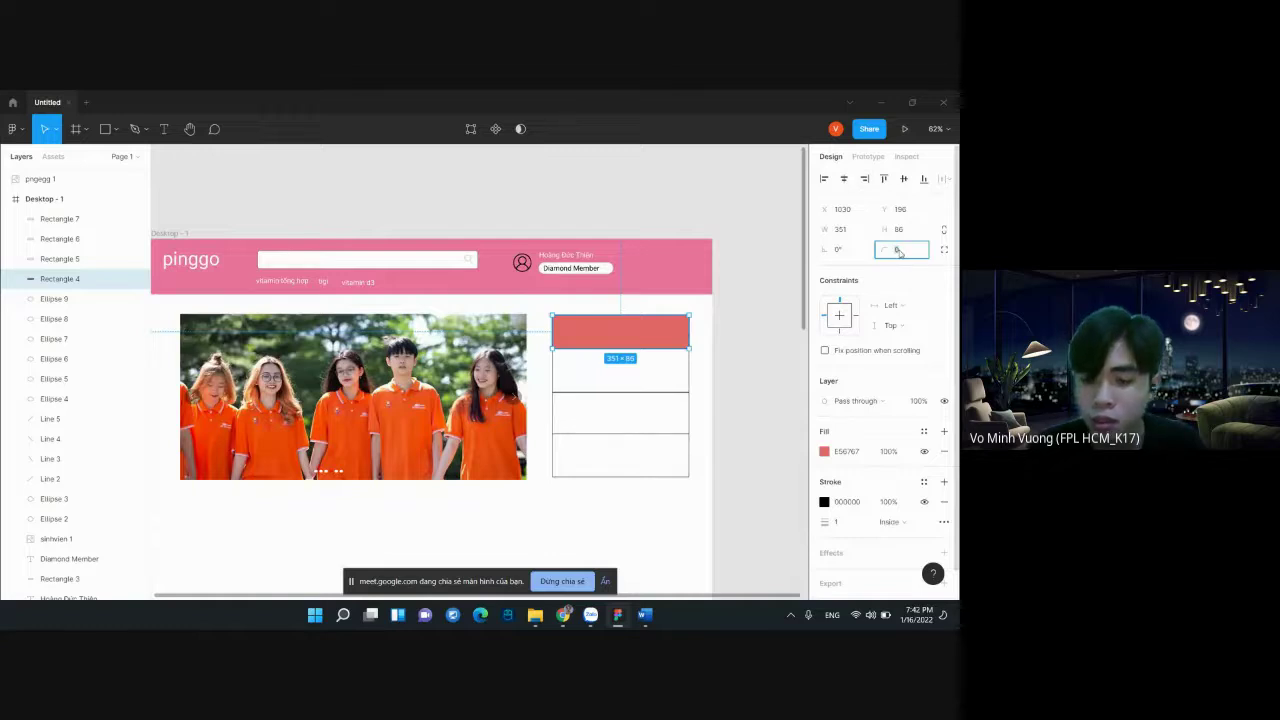
{"action": "type", "text": "20"}
{"action": "key", "text": "Return"}
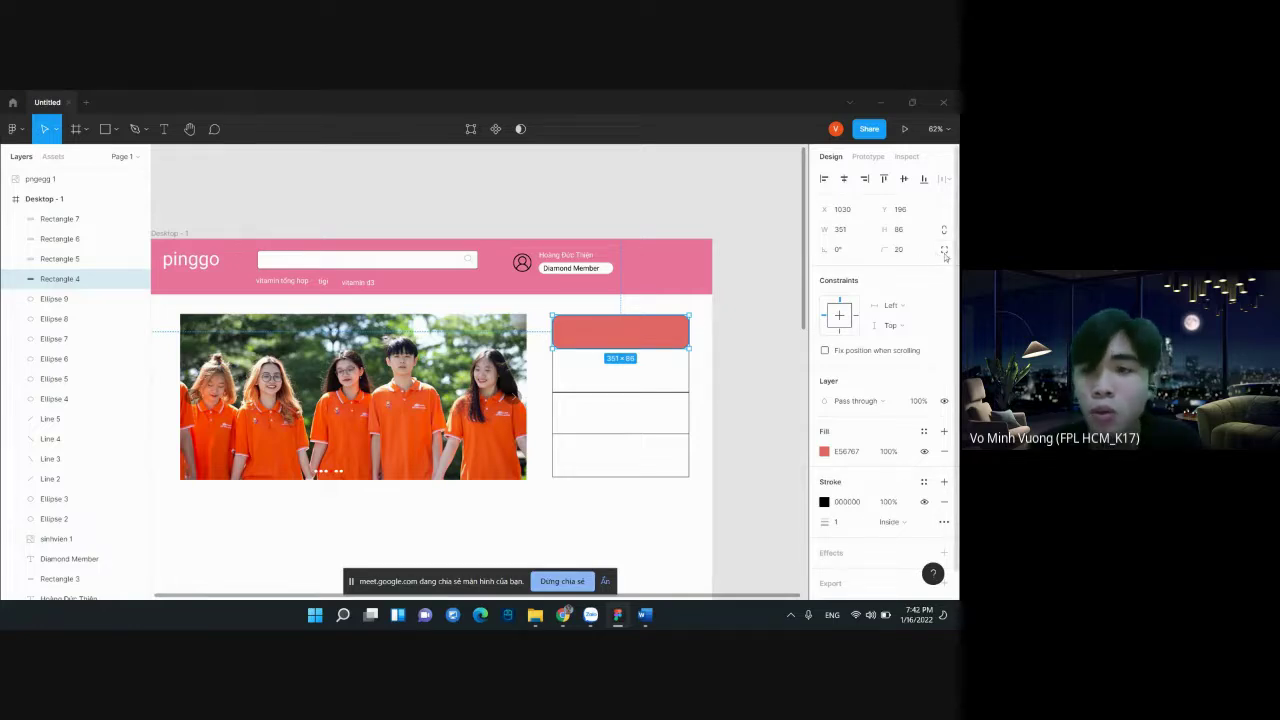
{"action": "left_click", "coordinate": [943, 252]}
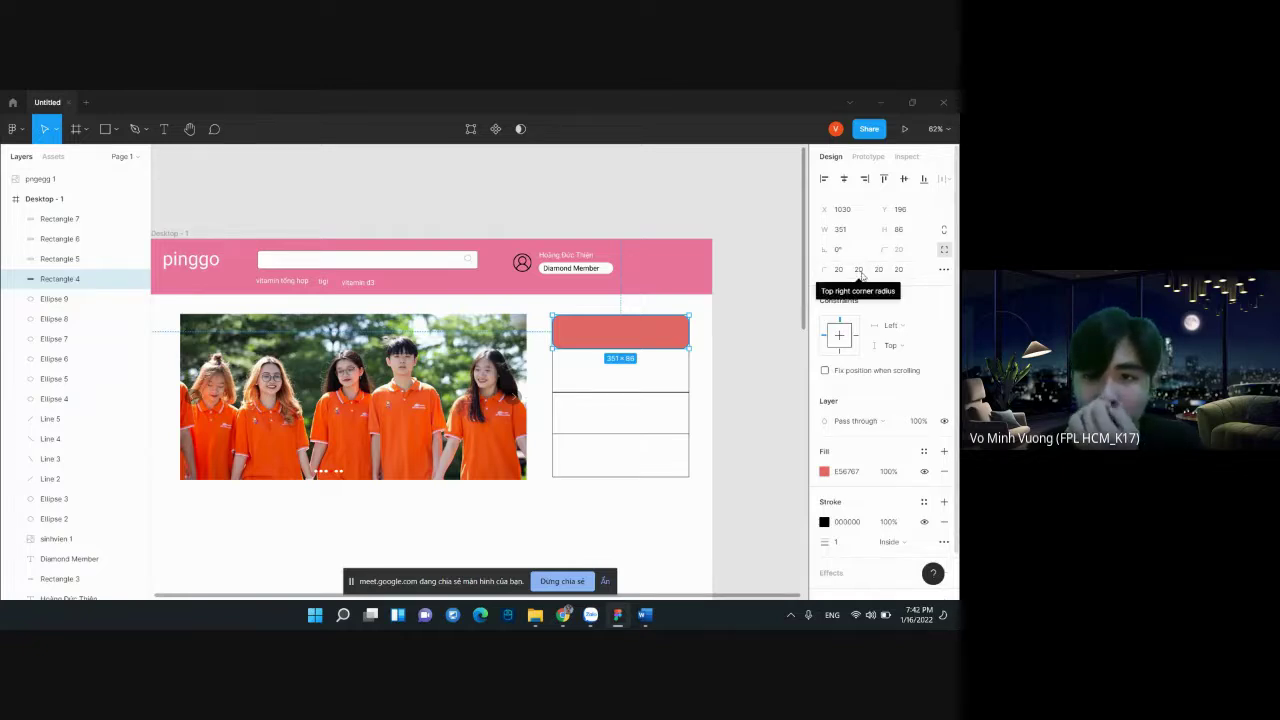
{"action": "left_click", "coordinate": [879, 272]}
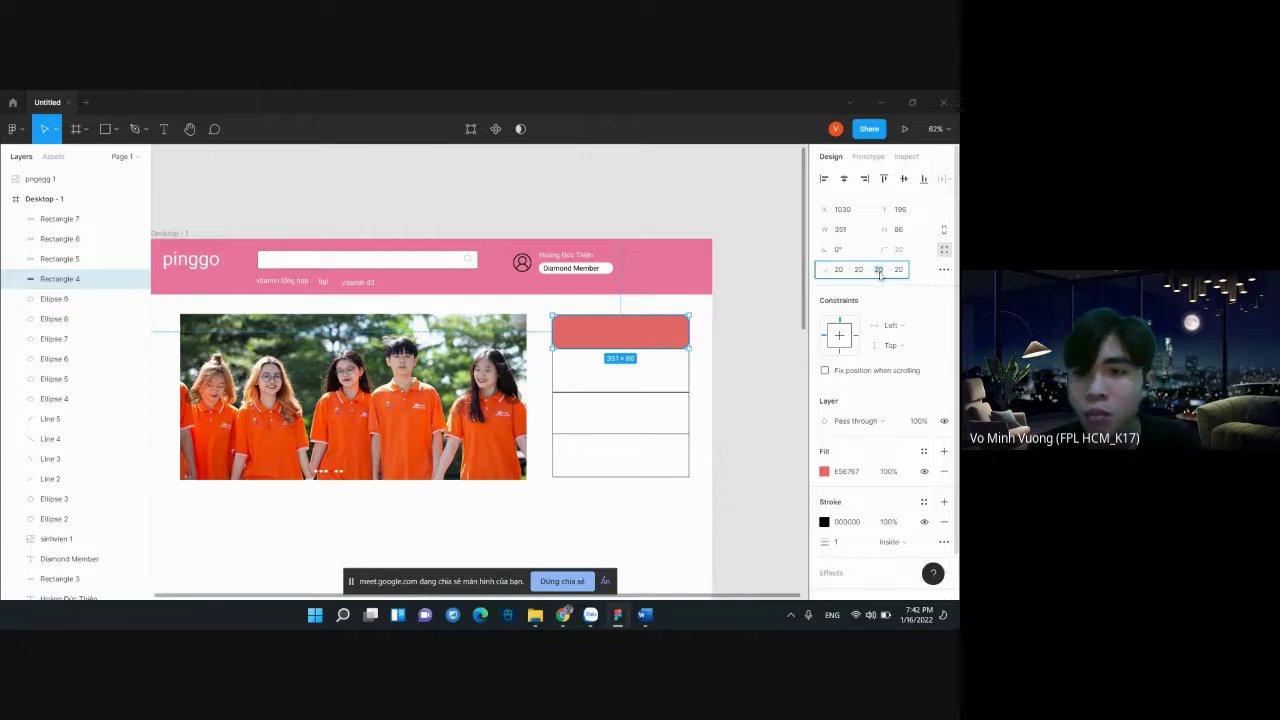
{"action": "type", "text": "0"}
{"action": "key", "text": "Return"}
{"action": "left_click", "coordinate": [901, 270]}
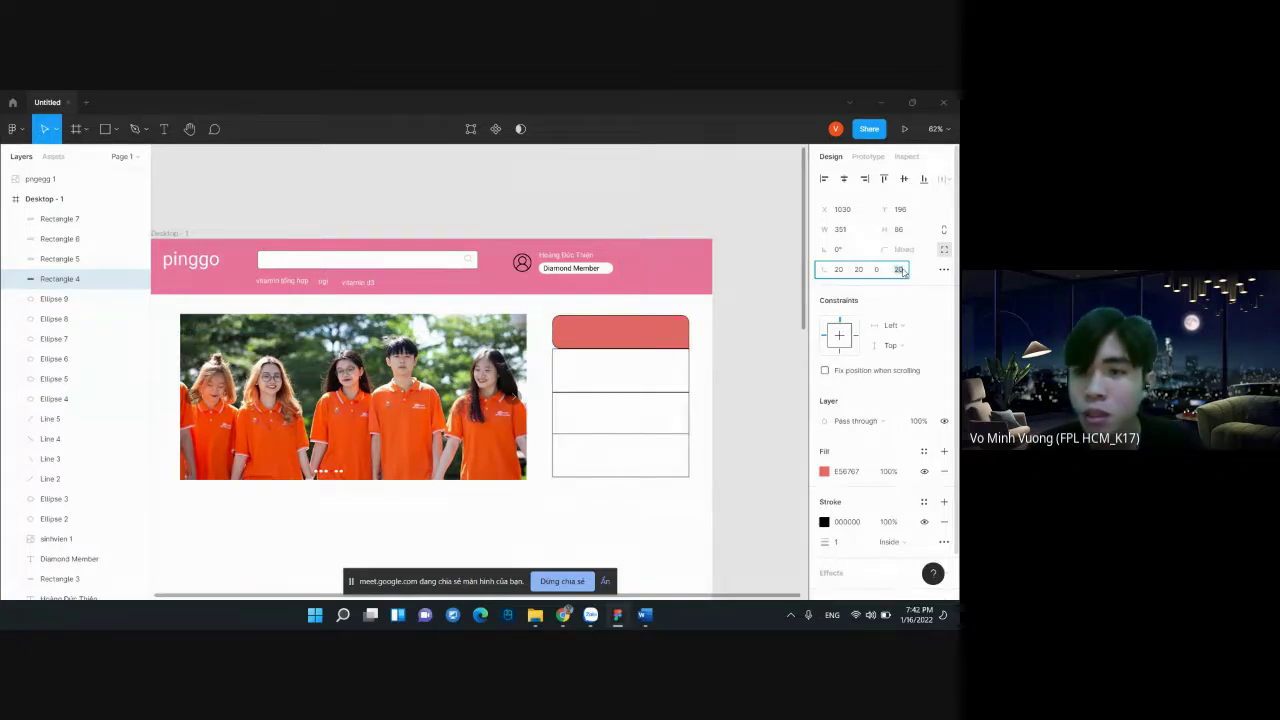
{"action": "type", "text": "0"}
{"action": "key", "text": "Return"}
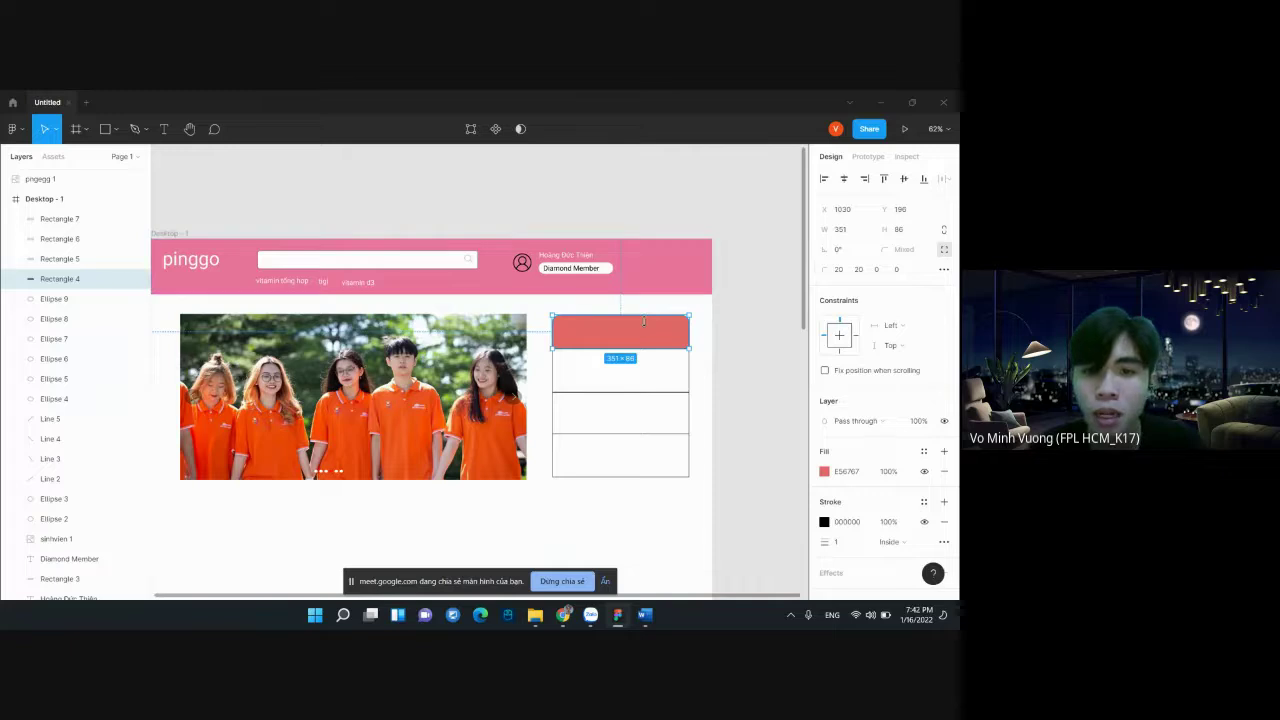
{"action": "scroll", "coordinate": [636, 355], "scroll_direction": "down", "scroll_amount": 1}
Give the bottom box corner radius 20, with top-left and top-right radii set to 0
{"action": "left_click", "coordinate": [636, 460]}
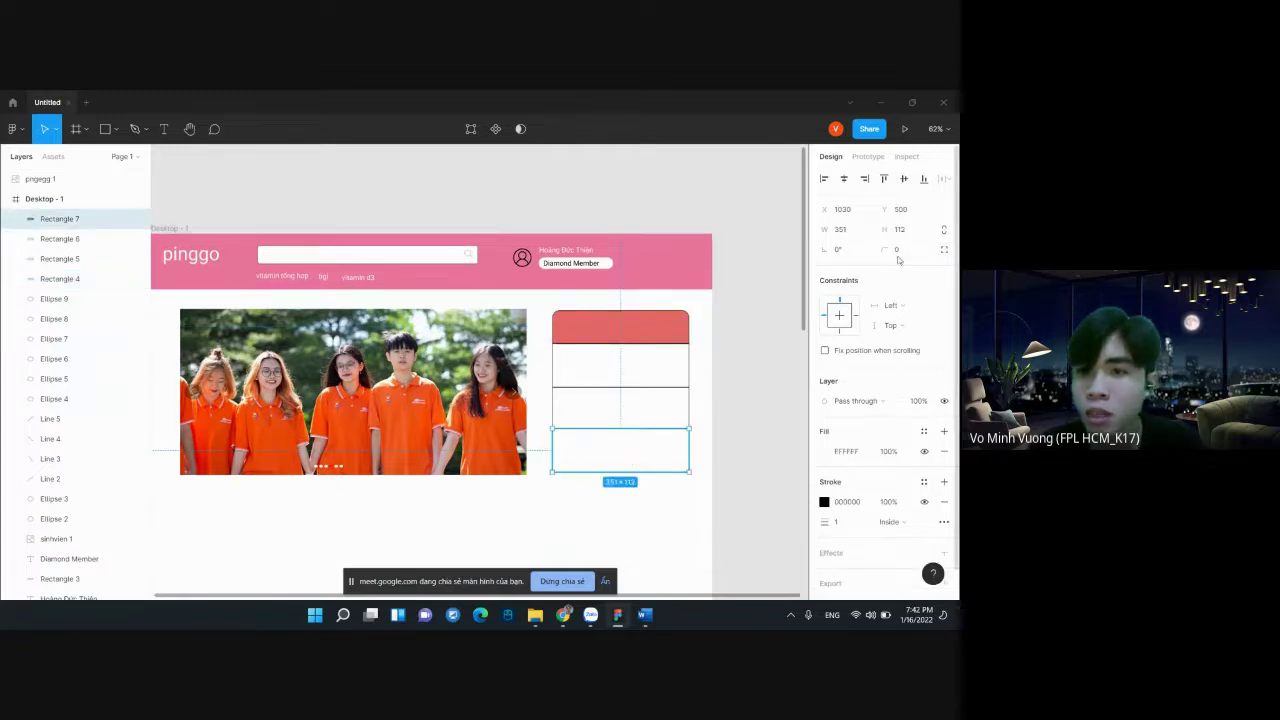
{"action": "key", "text": "Return"}
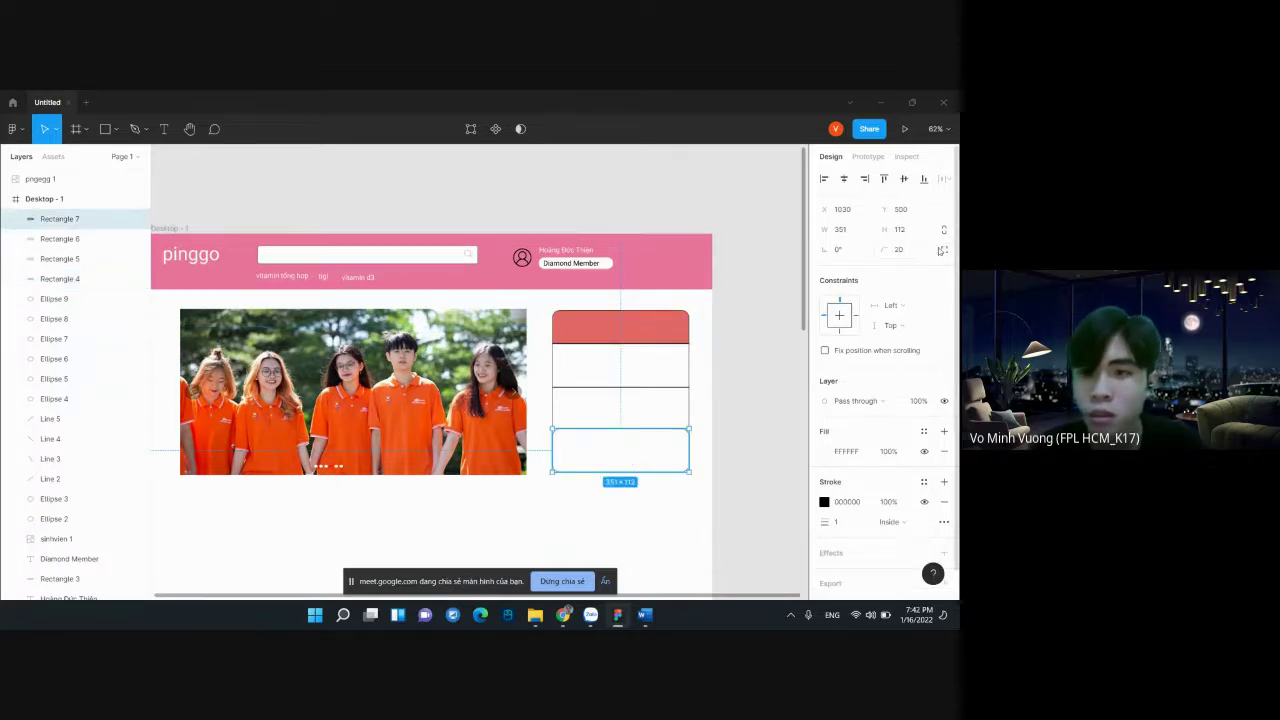
{"action": "left_click", "coordinate": [944, 250]}
{"action": "left_click", "coordinate": [838, 270]}
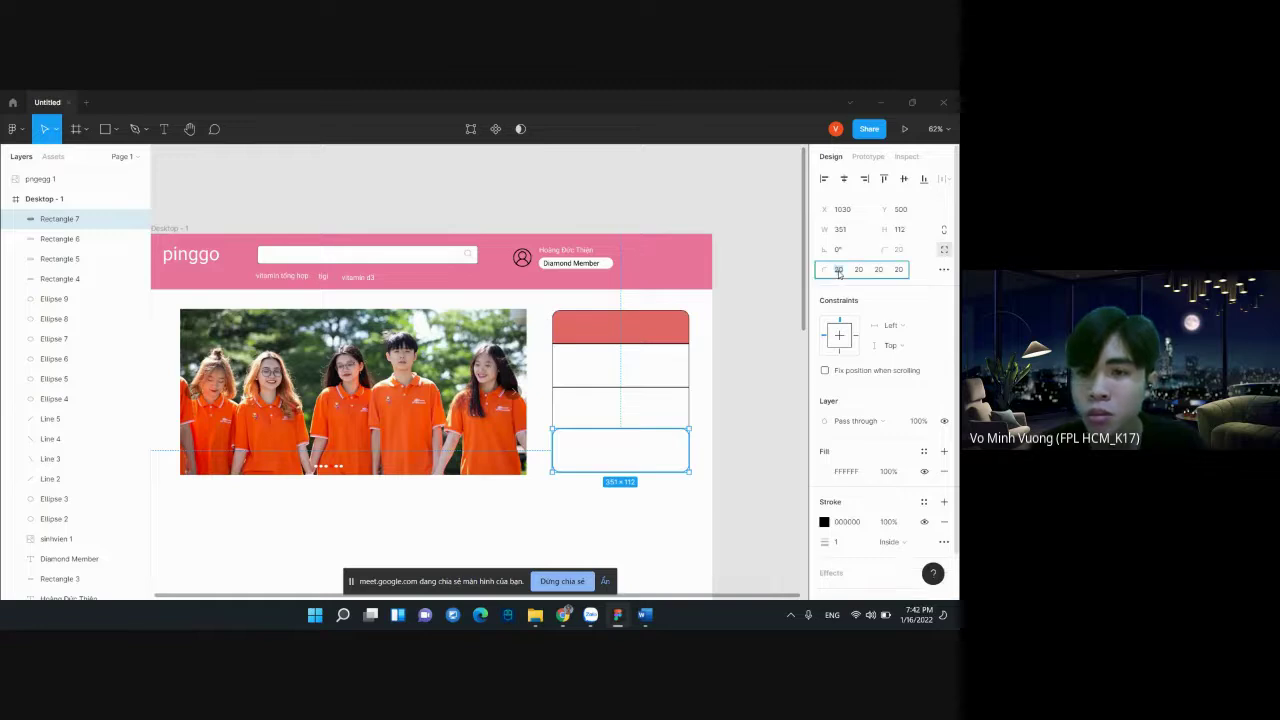
{"action": "type", "text": "0"}
{"action": "key", "text": "Return"}
{"action": "left_click", "coordinate": [865, 272]}
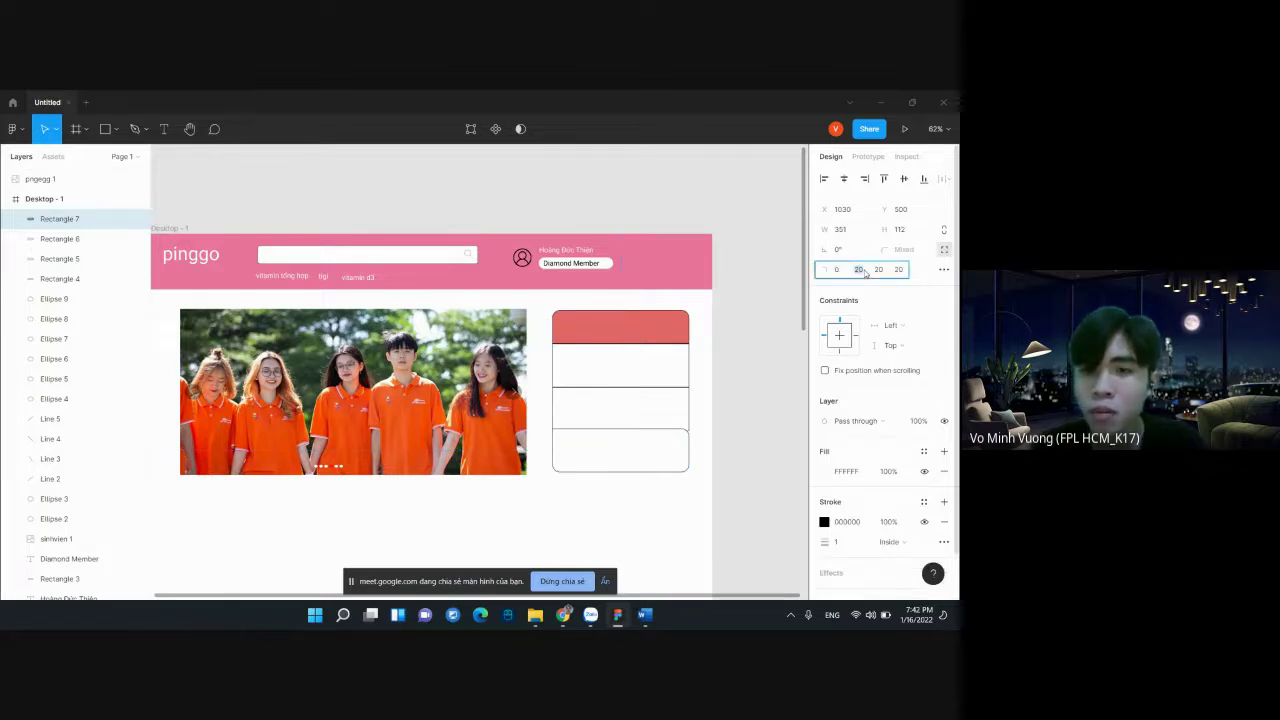
{"action": "type", "text": "0"}
{"action": "key", "text": "Return"}
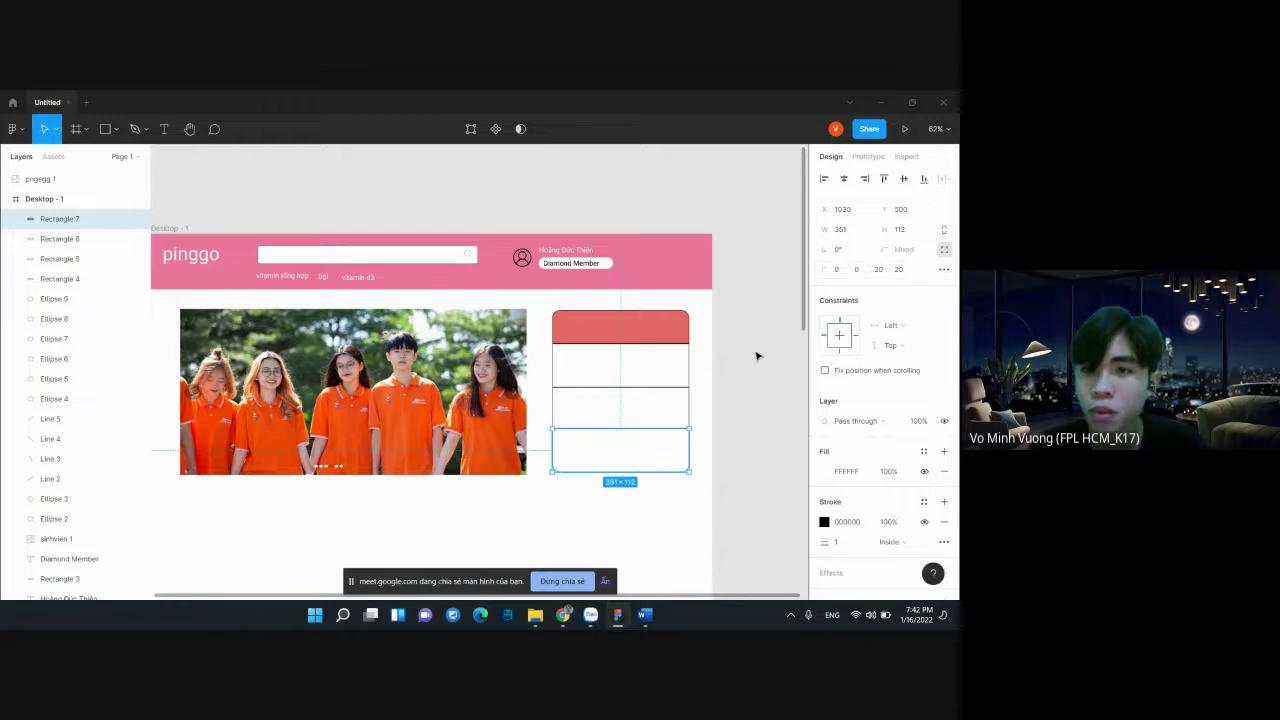
{"action": "left_click", "coordinate": [758, 352]}
Return to the reference page in Chrome and reset its zoom to 100%
{"action": "scroll", "coordinate": [757, 397], "scroll_direction": "down", "scroll_amount": 2}
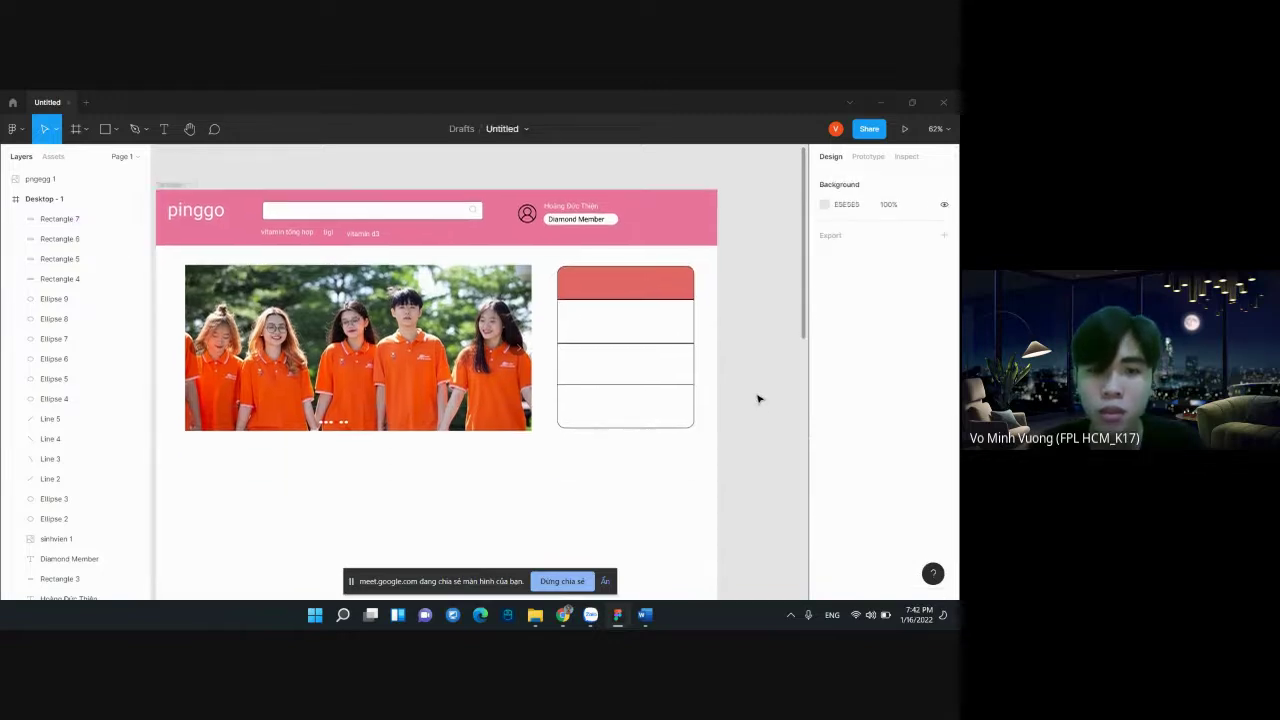
{"action": "scroll", "coordinate": [758, 399], "scroll_direction": "left", "scroll_amount": 2}
{"action": "scroll", "coordinate": [758, 399], "scroll_direction": "down", "scroll_amount": 1}
{"action": "scroll", "coordinate": [718, 463], "scroll_direction": "down", "scroll_amount": 5}
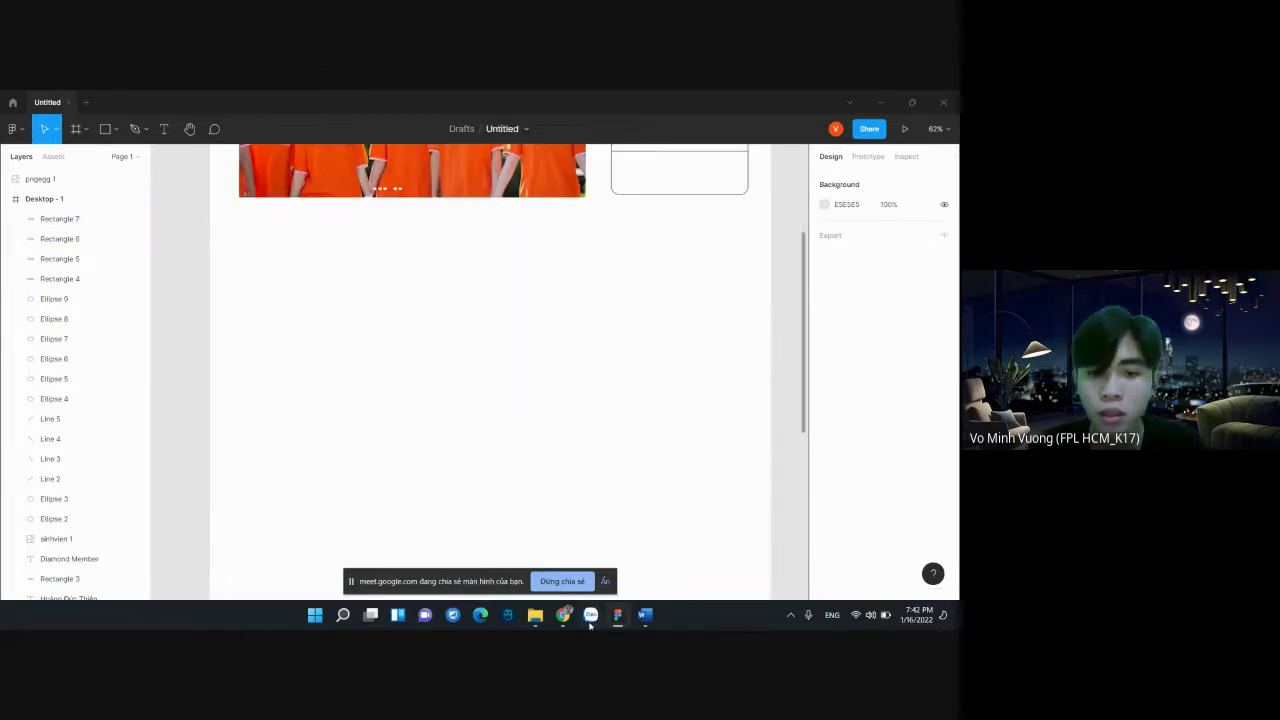
{"action": "mouse_move", "coordinate": [563, 615]}
{"action": "left_click", "coordinate": [460, 535]}
{"action": "scroll", "coordinate": [467, 490], "scroll_direction": "down", "scroll_amount": 3}
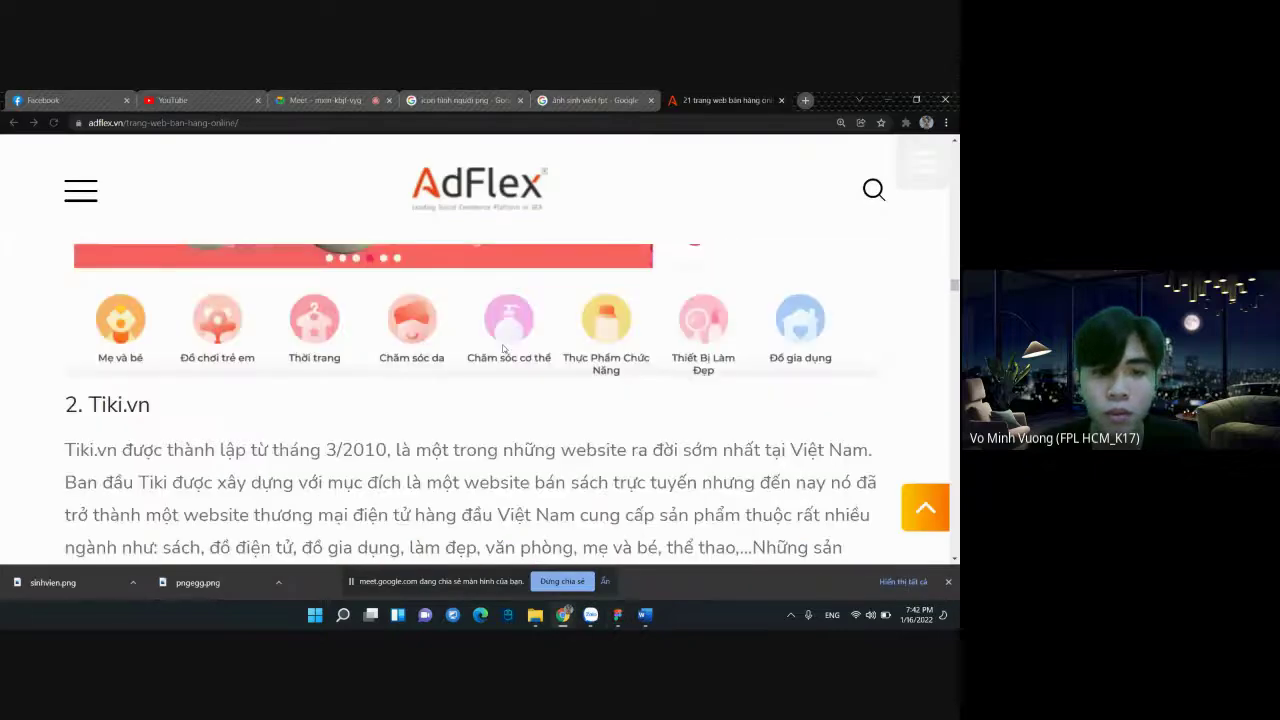
{"action": "key", "text": "ctrl+minus"}
{"action": "key", "text": "ctrl+minus"}
{"action": "key", "text": "ctrl+minus"}
{"action": "key", "text": "ctrl+plus"}
{"action": "scroll", "coordinate": [460, 318], "scroll_direction": "up", "scroll_amount": 1}
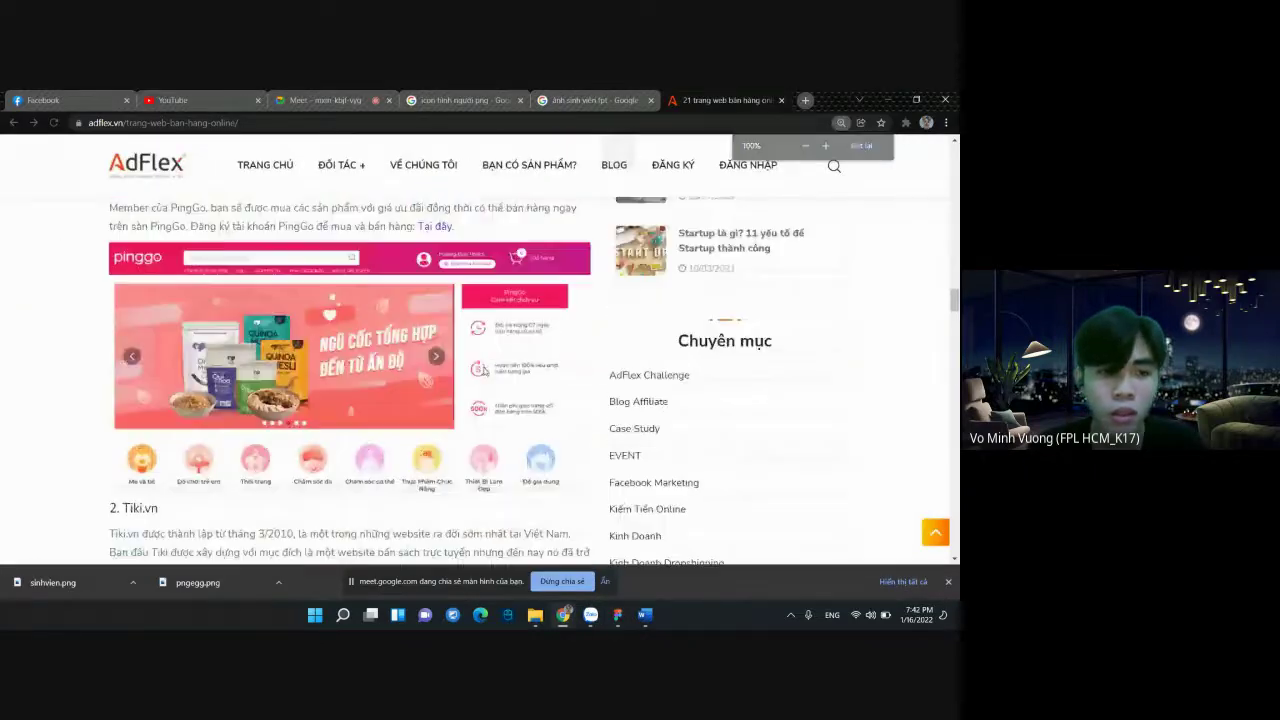
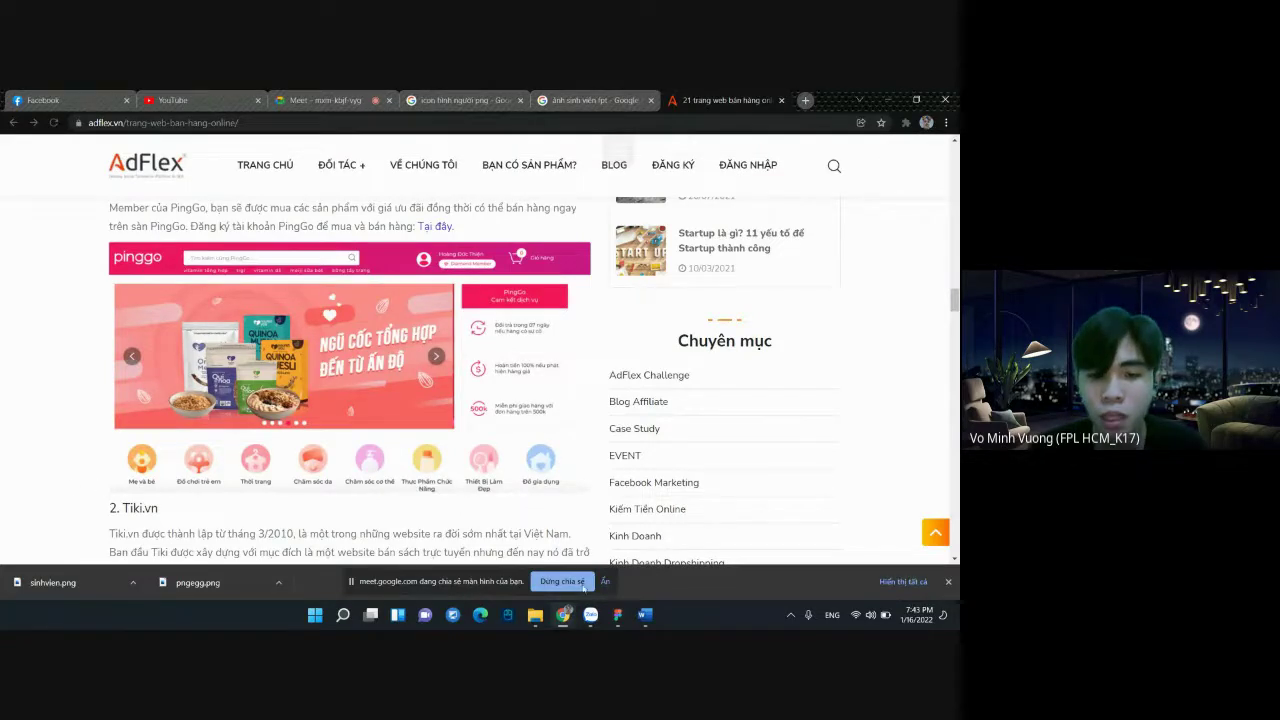
Compare against the PingGo homepage reference in Chrome, then return to the Figma design
{"action": "mouse_move", "coordinate": [618, 614]}
{"action": "left_click", "coordinate": [592, 614]}
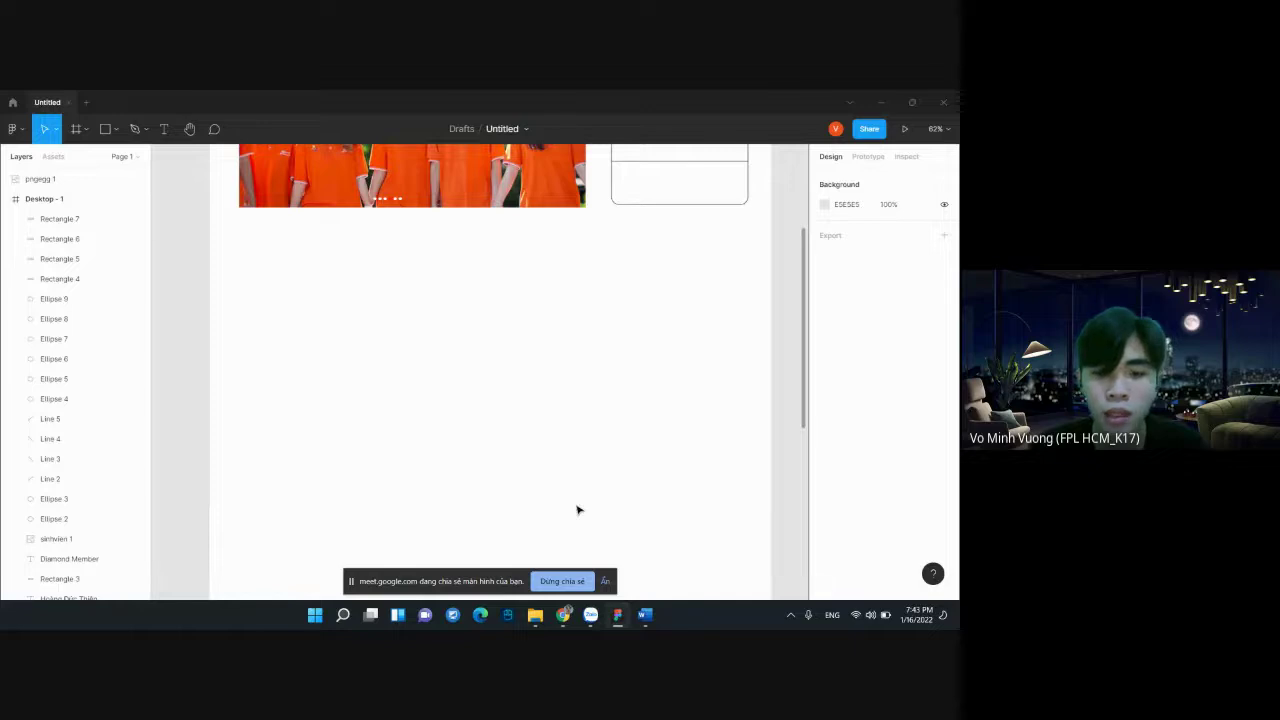
{"action": "mouse_move", "coordinate": [563, 614]}
{"action": "left_click", "coordinate": [490, 540]}
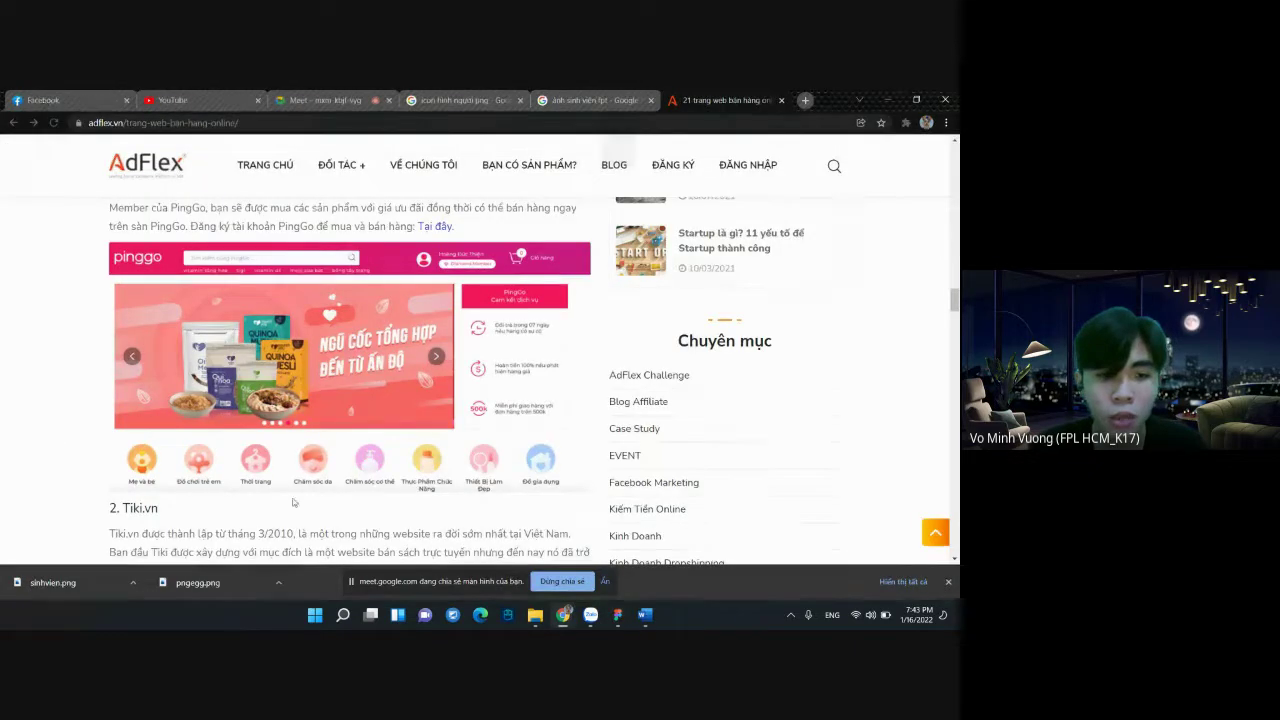
{"action": "left_click", "coordinate": [617, 614]}
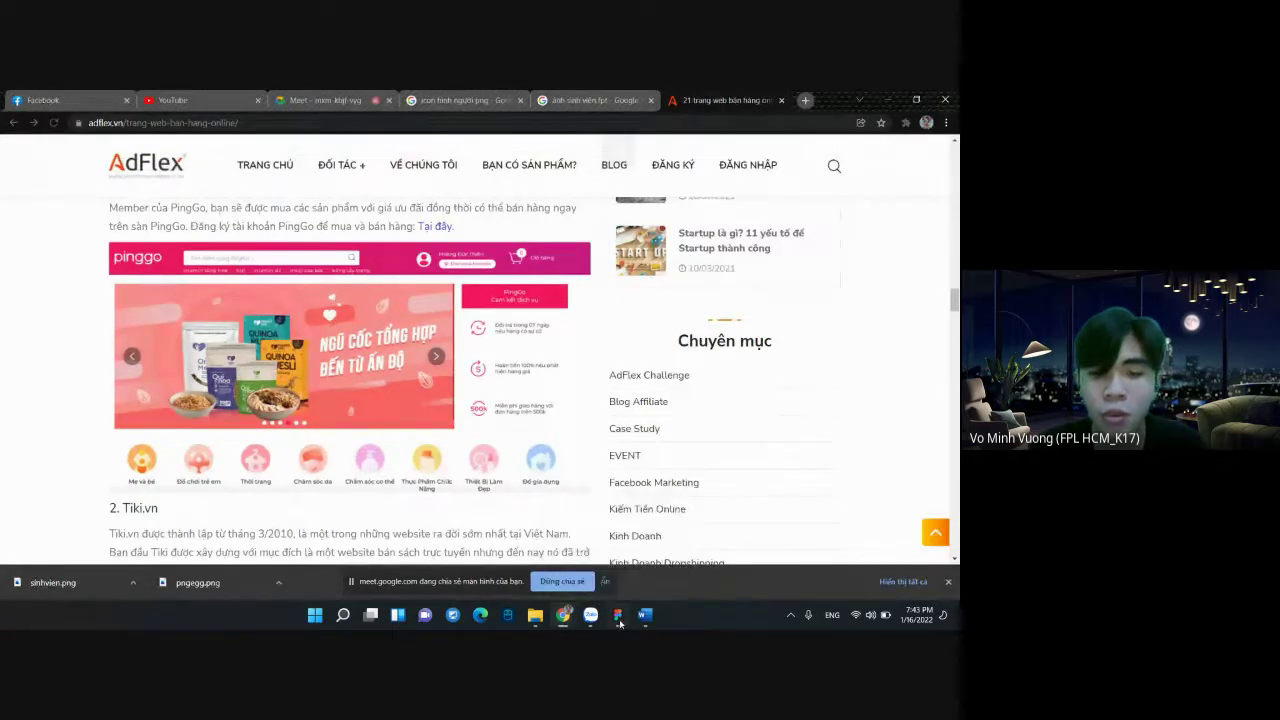
{"action": "left_click", "coordinate": [119, 134]}
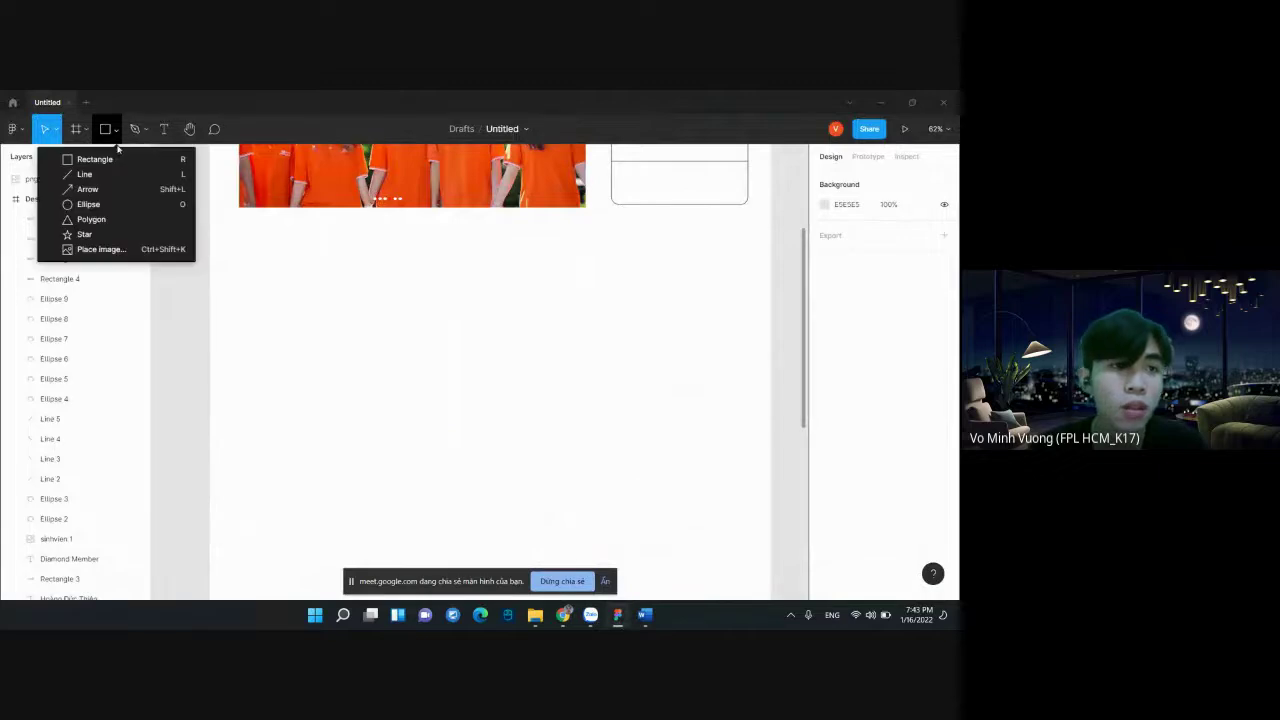
Draw a grey circle below the team photo and copy it into a row of four
{"action": "left_click", "coordinate": [80, 203]}
{"action": "scroll", "coordinate": [289, 254], "scroll_direction": "up", "scroll_amount": 1}
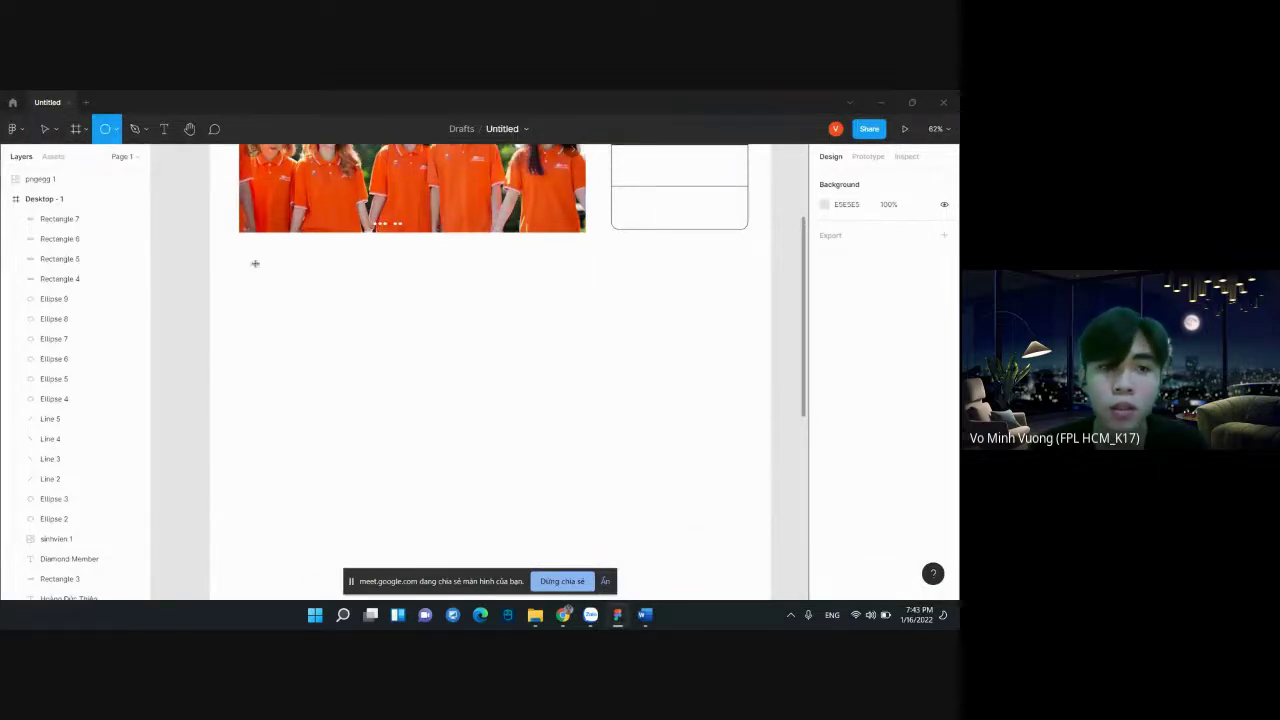
{"action": "left_click_drag", "start_coordinate": [238, 255], "coordinate": [292, 302]}
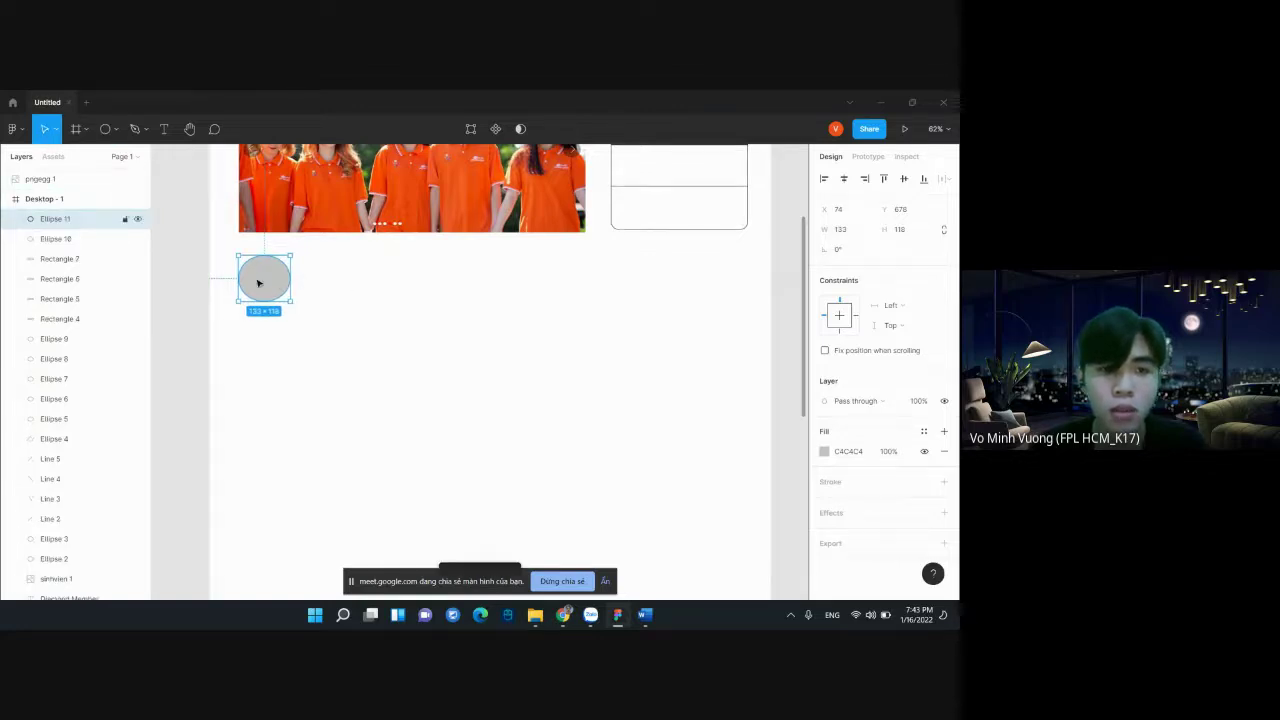
{"action": "left_click_drag", "start_coordinate": [257, 277], "coordinate": [403, 278]}
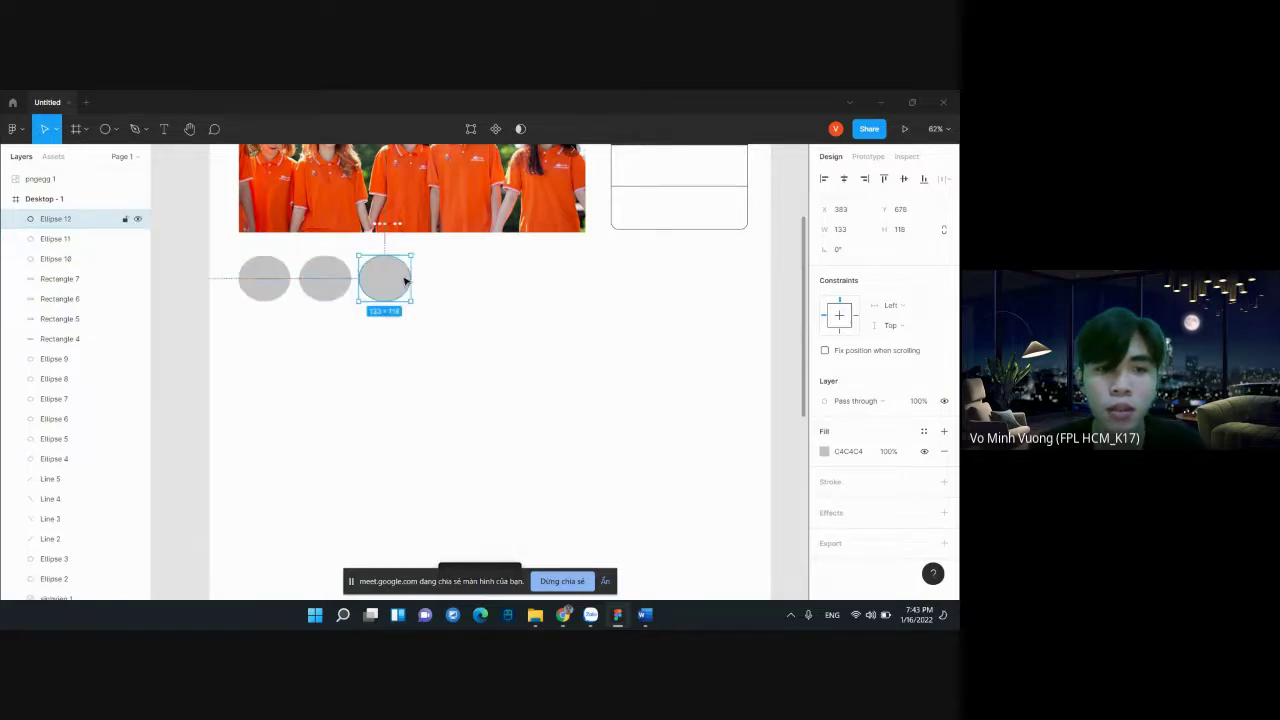
{"action": "left_click", "coordinate": [270, 277]}
{"action": "mouse_move", "coordinate": [283, 268]}
{"action": "left_mouse_down"}
{"action": "mouse_move", "coordinate": [462, 277]}
{"action": "mouse_move", "coordinate": [280, 278]}
{"action": "left_mouse_up"}
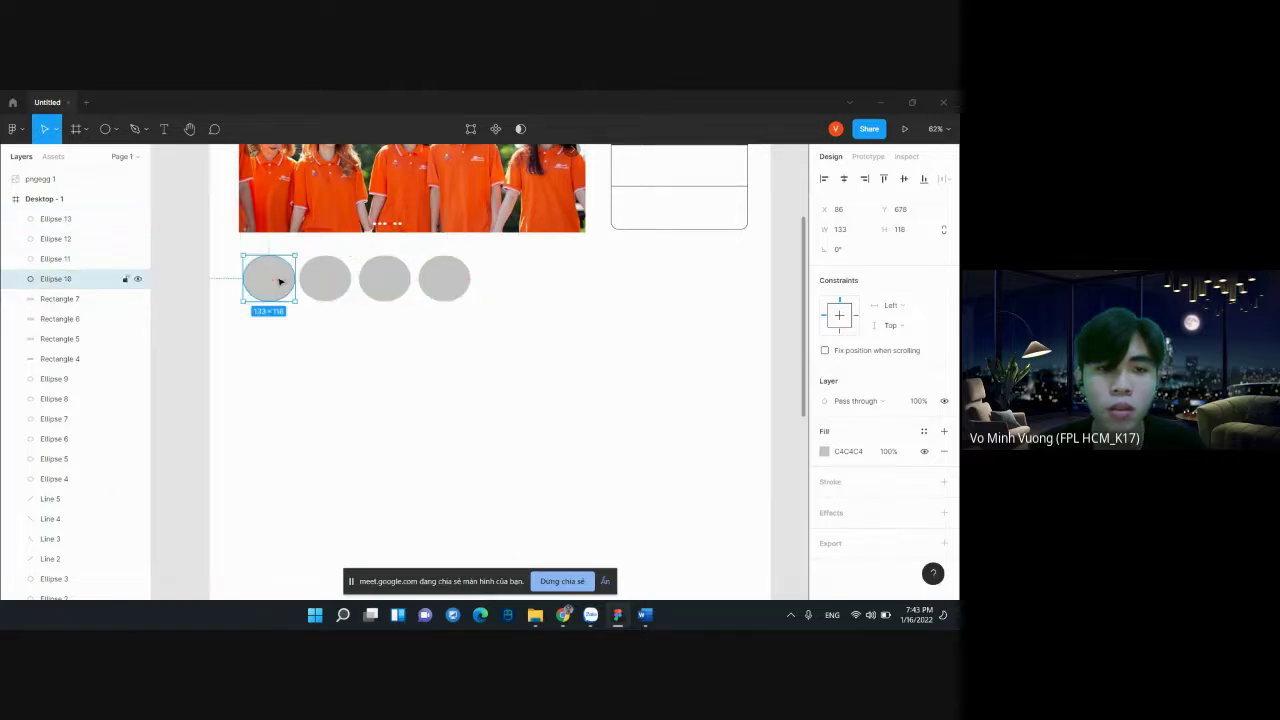
Even out the spacing between the four circles to 21
{"action": "left_click", "coordinate": [372, 334]}
{"action": "left_click", "coordinate": [265, 285]}
{"action": "key", "text": "shift+Left"}
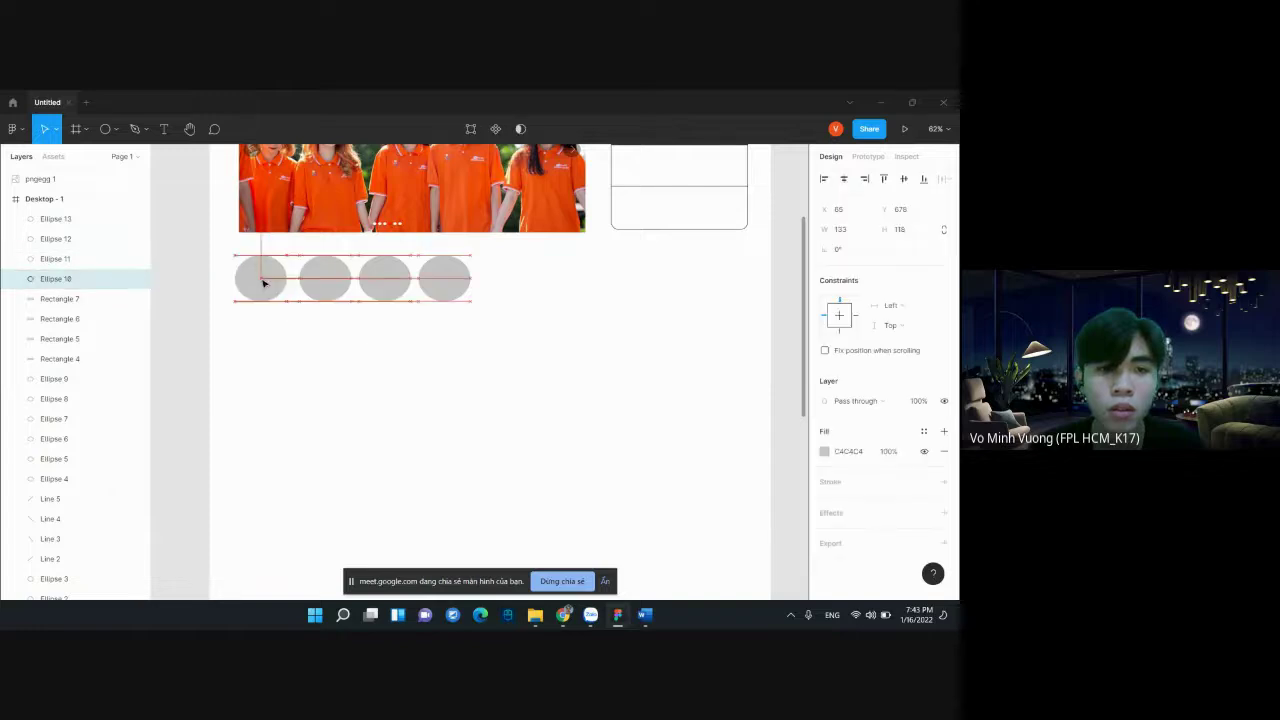
{"action": "left_click_drag", "start_coordinate": [331, 283], "coordinate": [329, 284]}
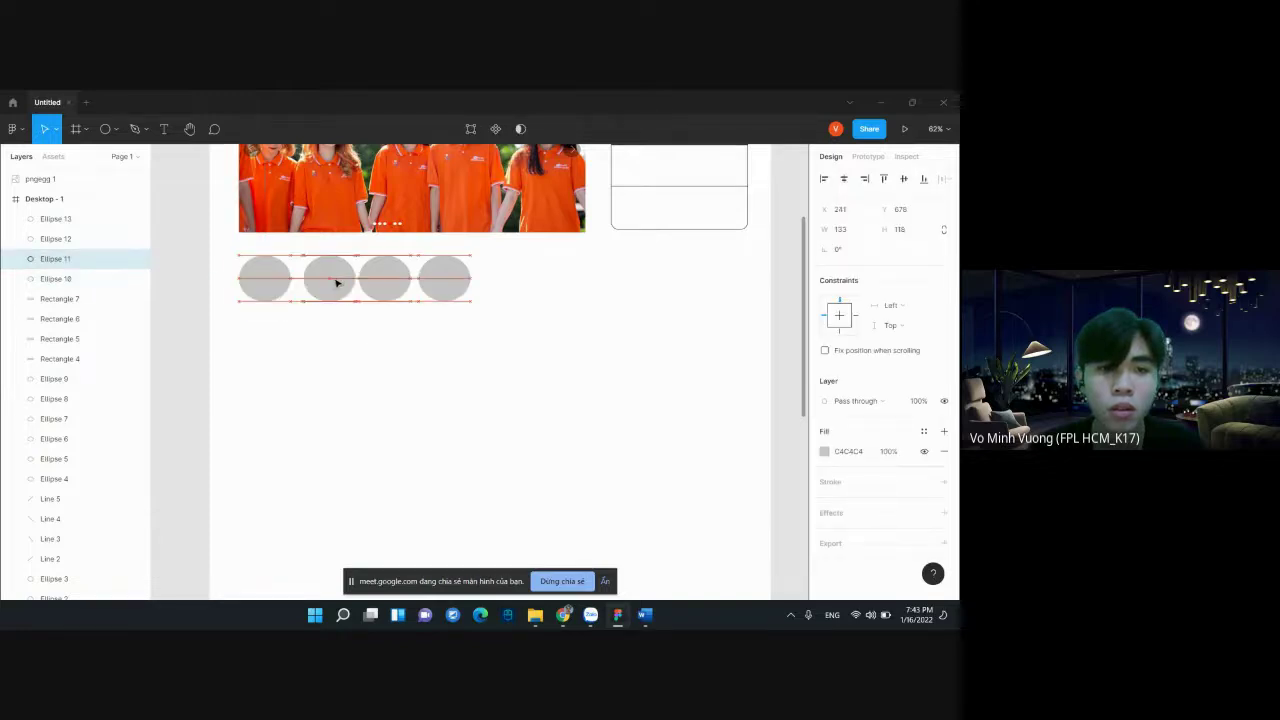
{"action": "left_click_drag", "start_coordinate": [443, 281], "coordinate": [445, 284]}
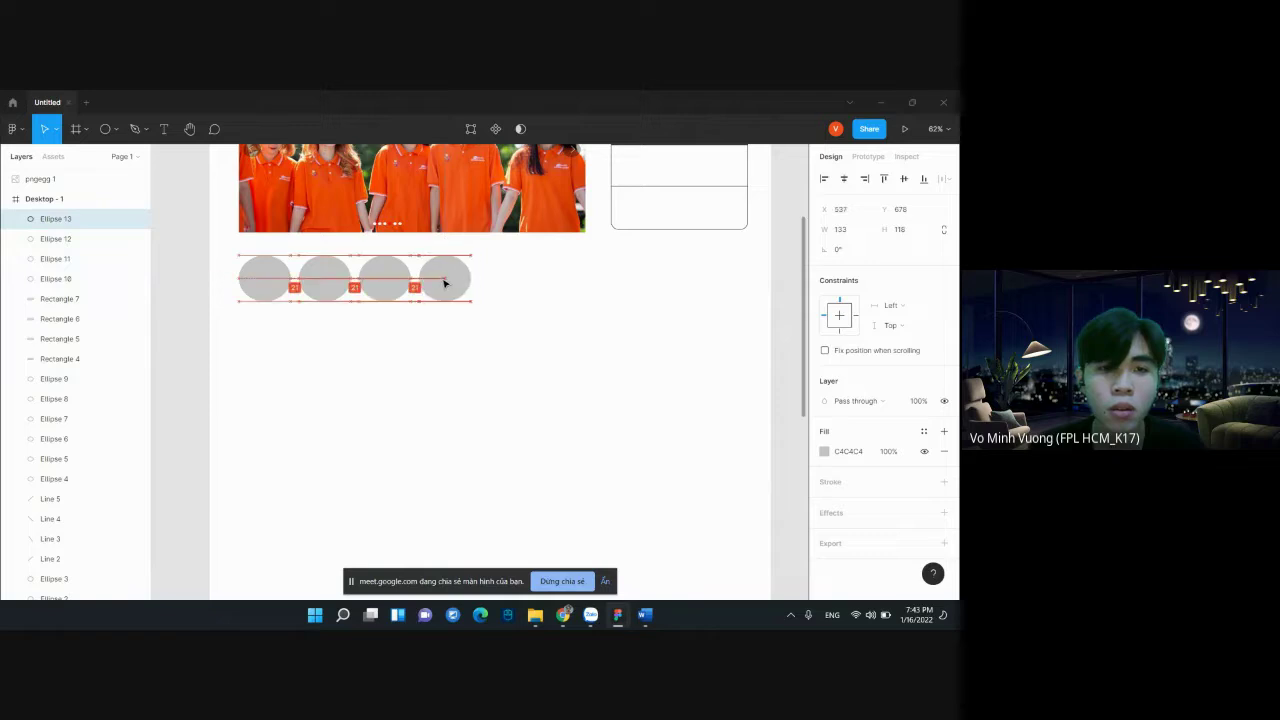
{"action": "left_click", "coordinate": [457, 317]}
Duplicate the four circles to the right, making a row of eight
{"action": "left_click", "coordinate": [284, 284]}
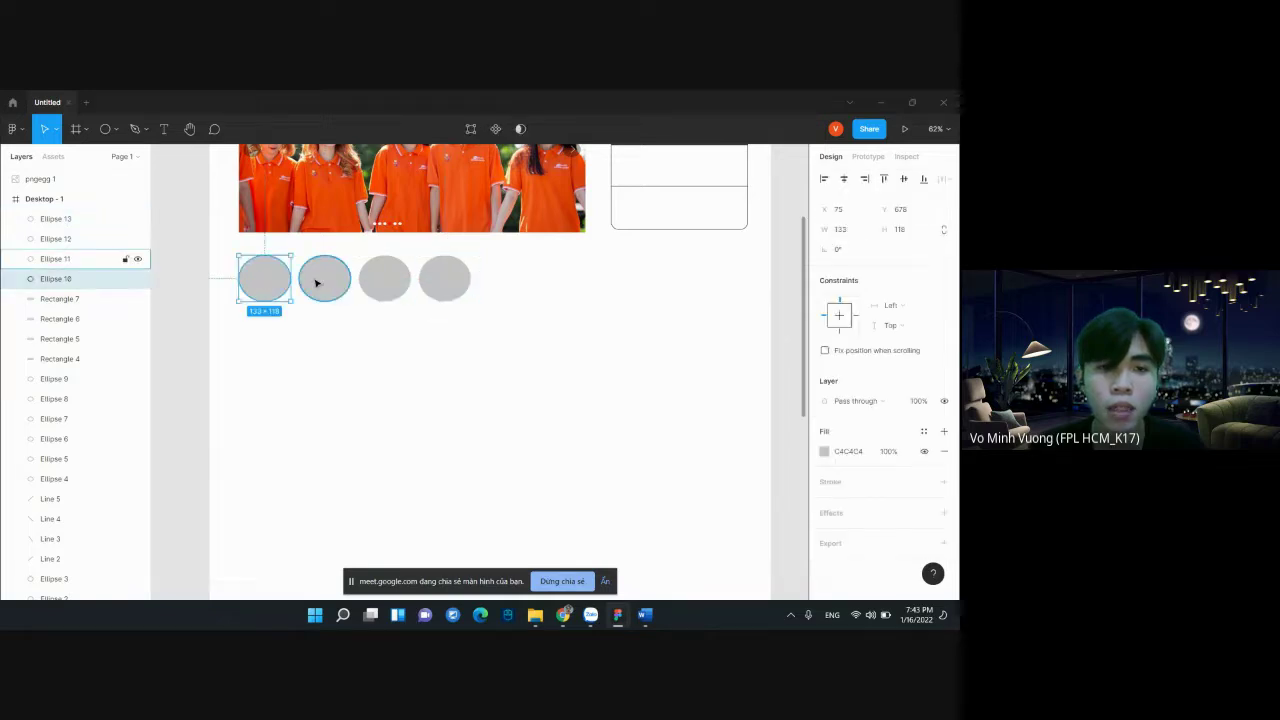
{"action": "left_click", "coordinate": [328, 281], "text": "shift"}
{"action": "left_click", "coordinate": [384, 278], "text": "shift"}
{"action": "left_click", "coordinate": [450, 279], "text": "shift"}
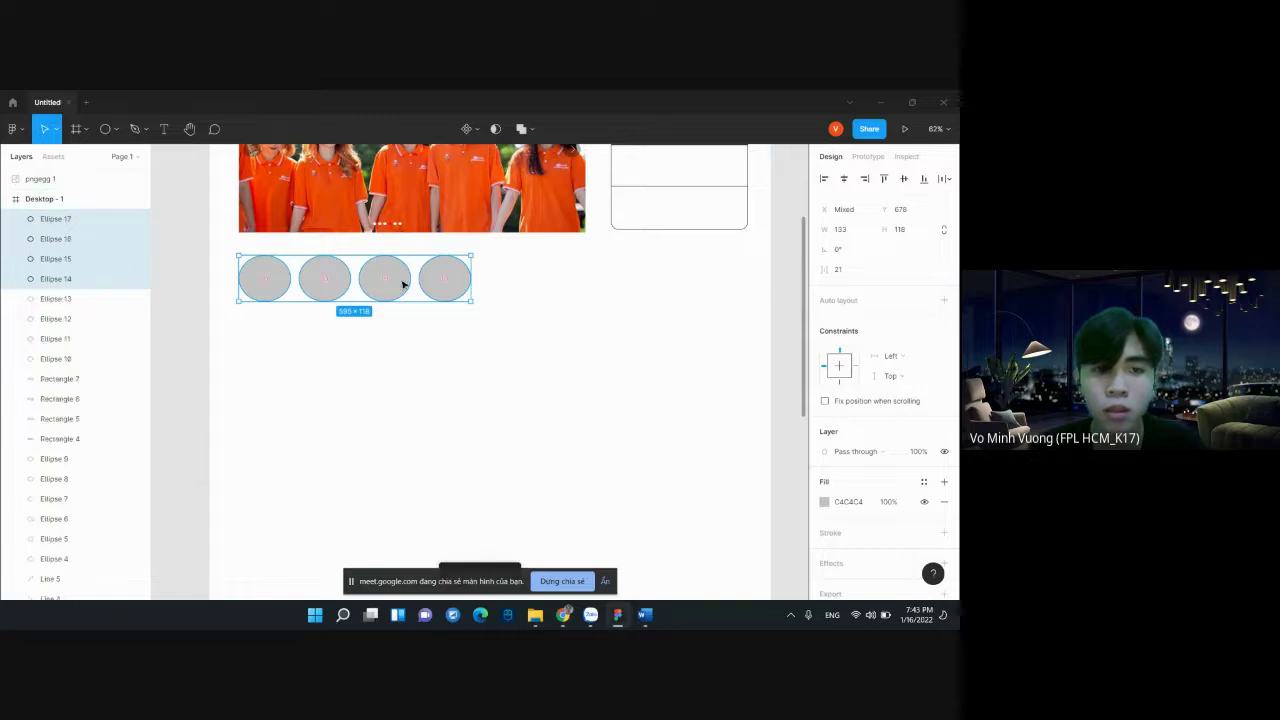
{"action": "left_click_drag", "start_coordinate": [403, 286], "coordinate": [640, 286]}
Shift both circle groups so all eight circles are evenly spaced
{"action": "scroll", "coordinate": [754, 297], "scroll_direction": "up", "scroll_amount": 1}
{"action": "scroll", "coordinate": [740, 300], "scroll_direction": "up", "scroll_amount": 1}
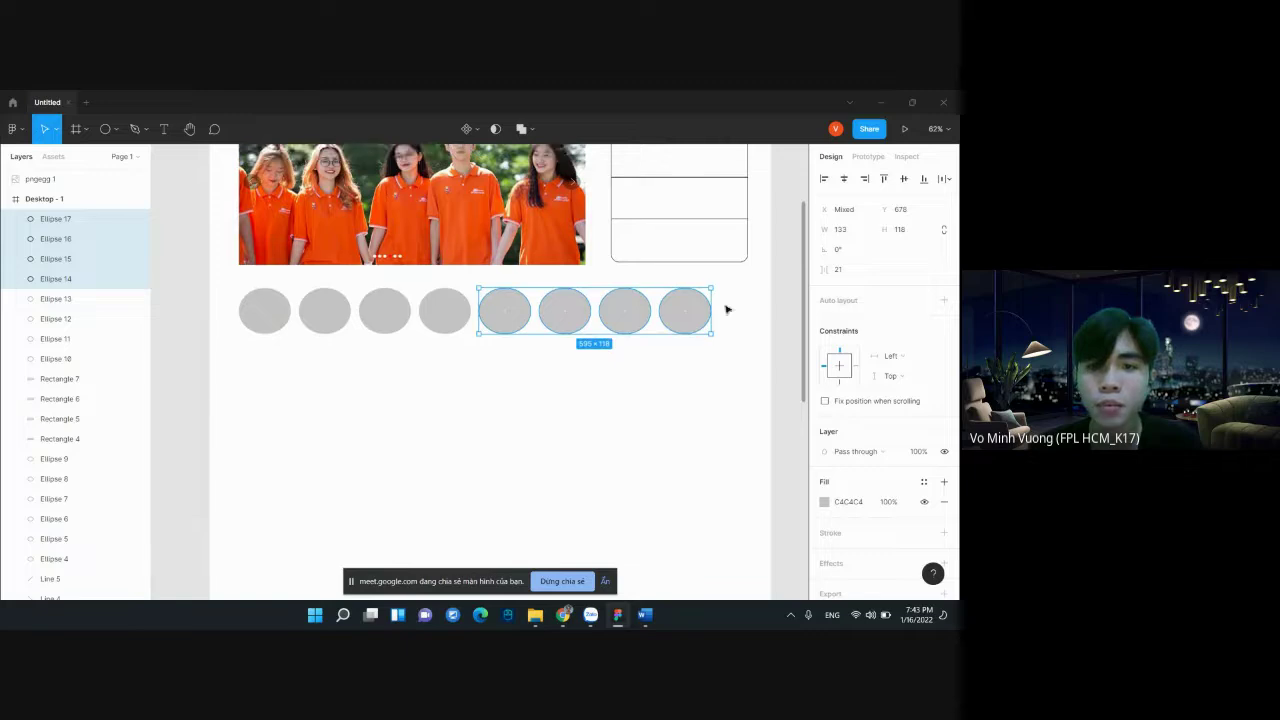
{"action": "scroll", "coordinate": [700, 330], "scroll_direction": "up", "scroll_amount": 2}
{"action": "left_click_drag", "start_coordinate": [621, 364], "coordinate": [637, 363]}
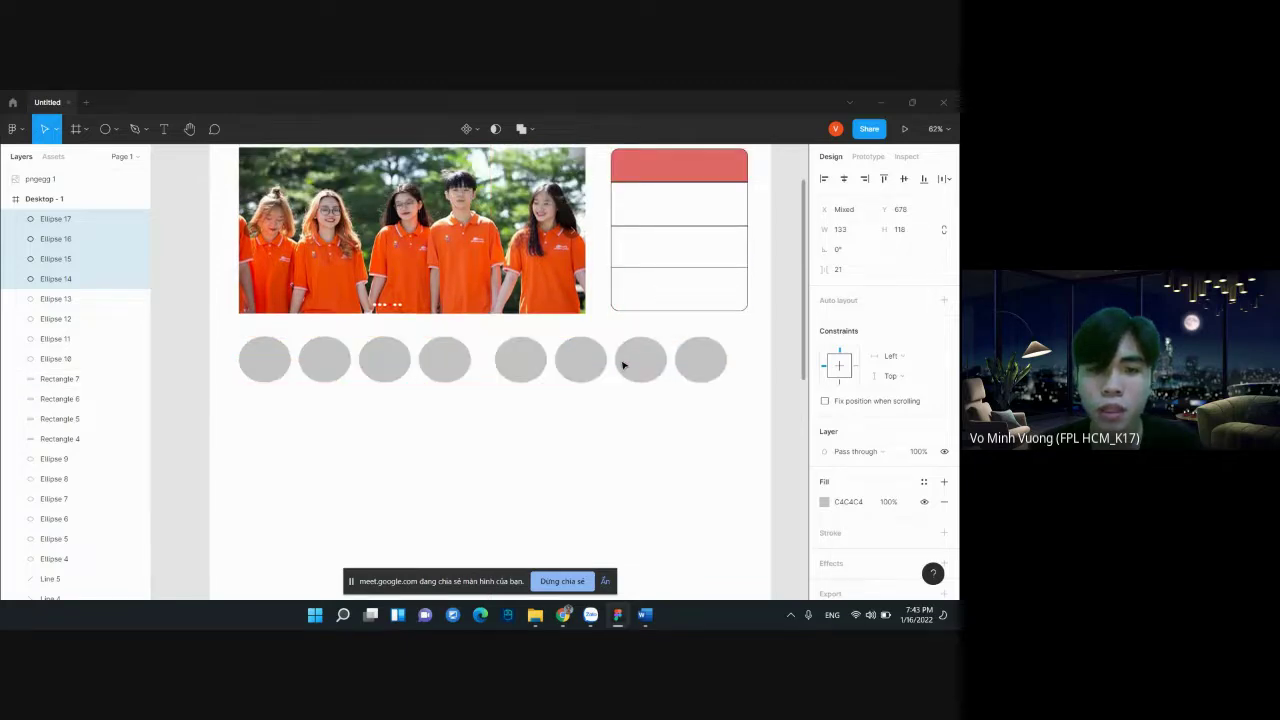
{"action": "left_click_drag", "start_coordinate": [445, 362], "coordinate": [432, 364]}
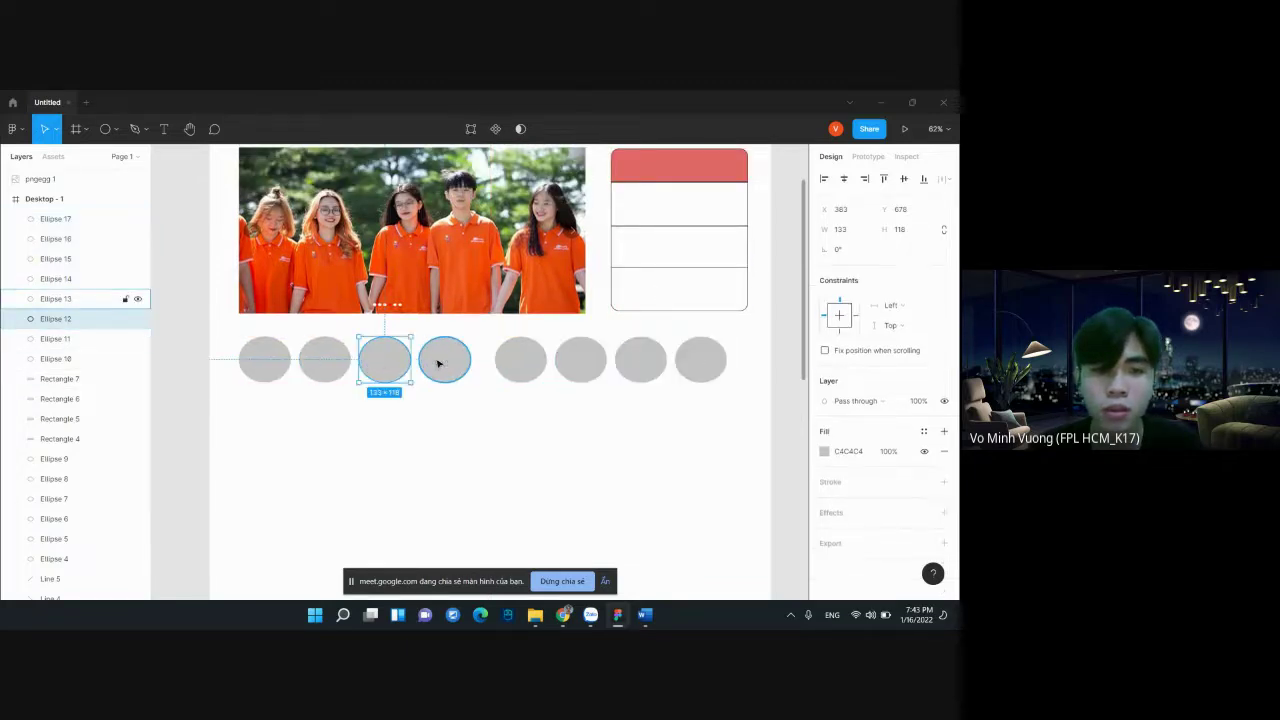
{"action": "left_click", "coordinate": [395, 365], "text": "shift"}
{"action": "left_click", "coordinate": [325, 360], "text": "shift"}
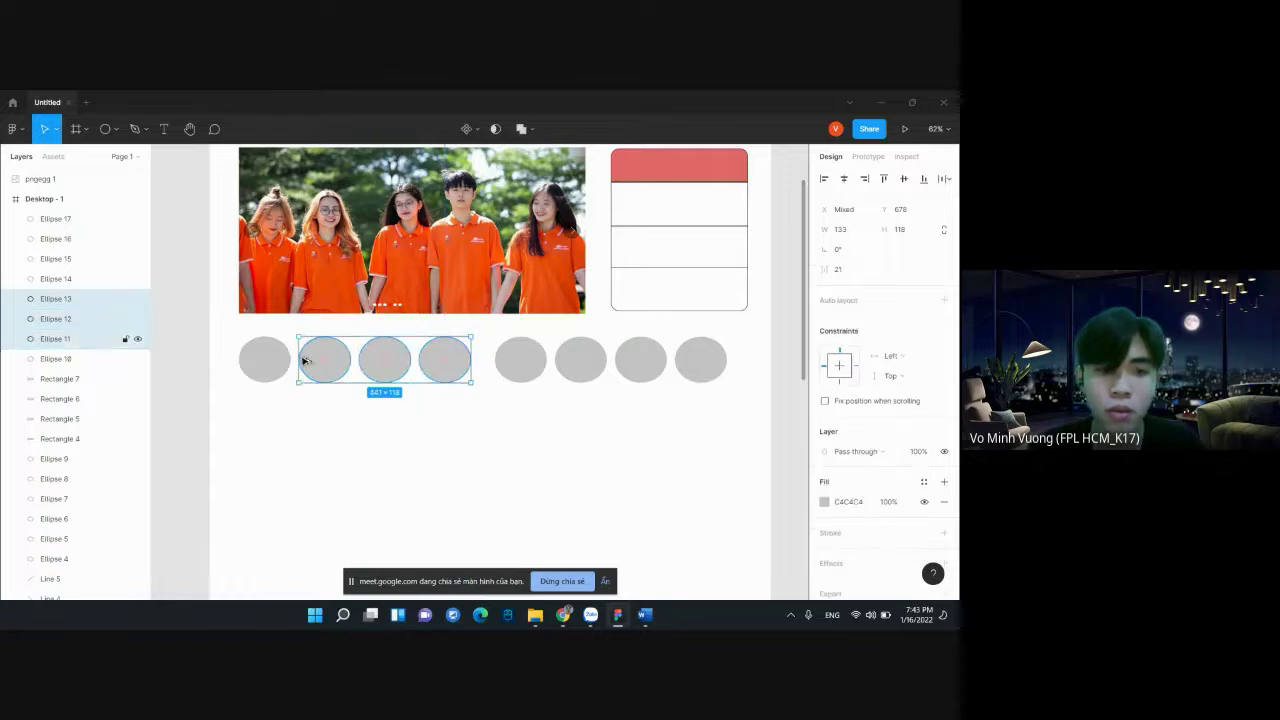
{"action": "left_click", "coordinate": [268, 358], "text": "shift"}
{"action": "left_click_drag", "start_coordinate": [360, 358], "coordinate": [397, 362]}
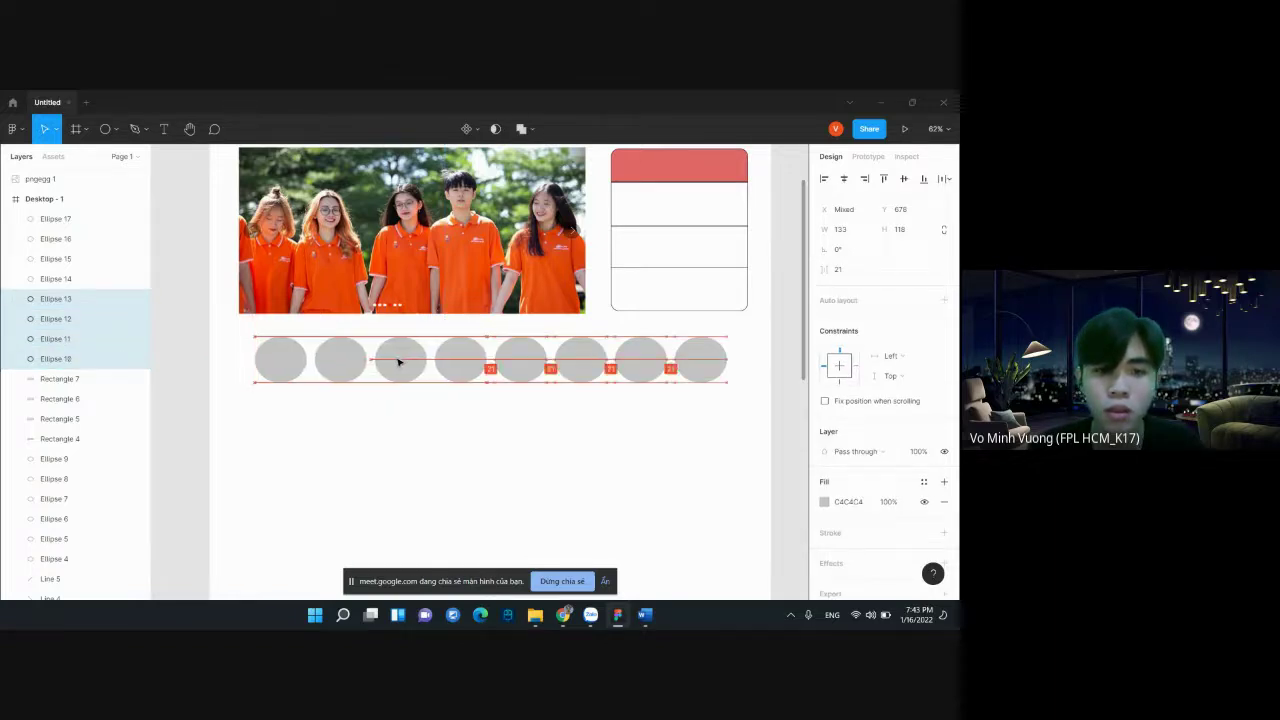
{"action": "left_click", "coordinate": [454, 425]}
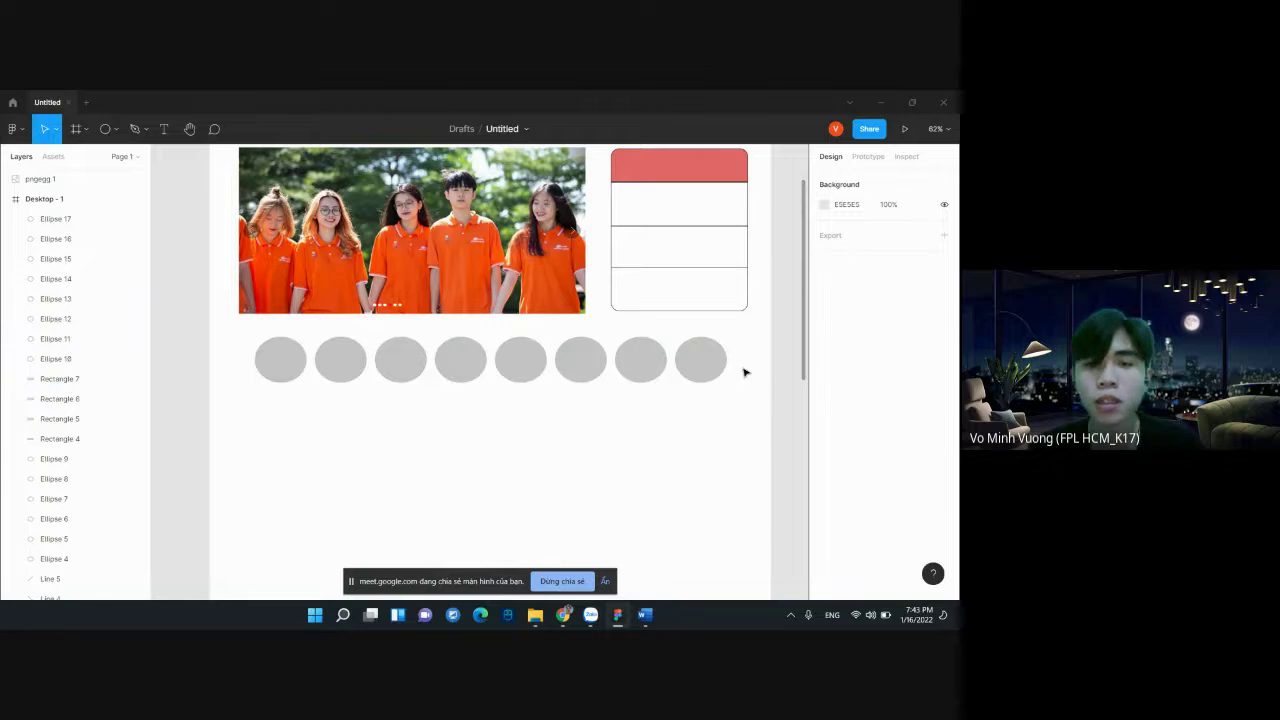
{"action": "scroll", "coordinate": [742, 370], "scroll_direction": "up", "scroll_amount": 1}
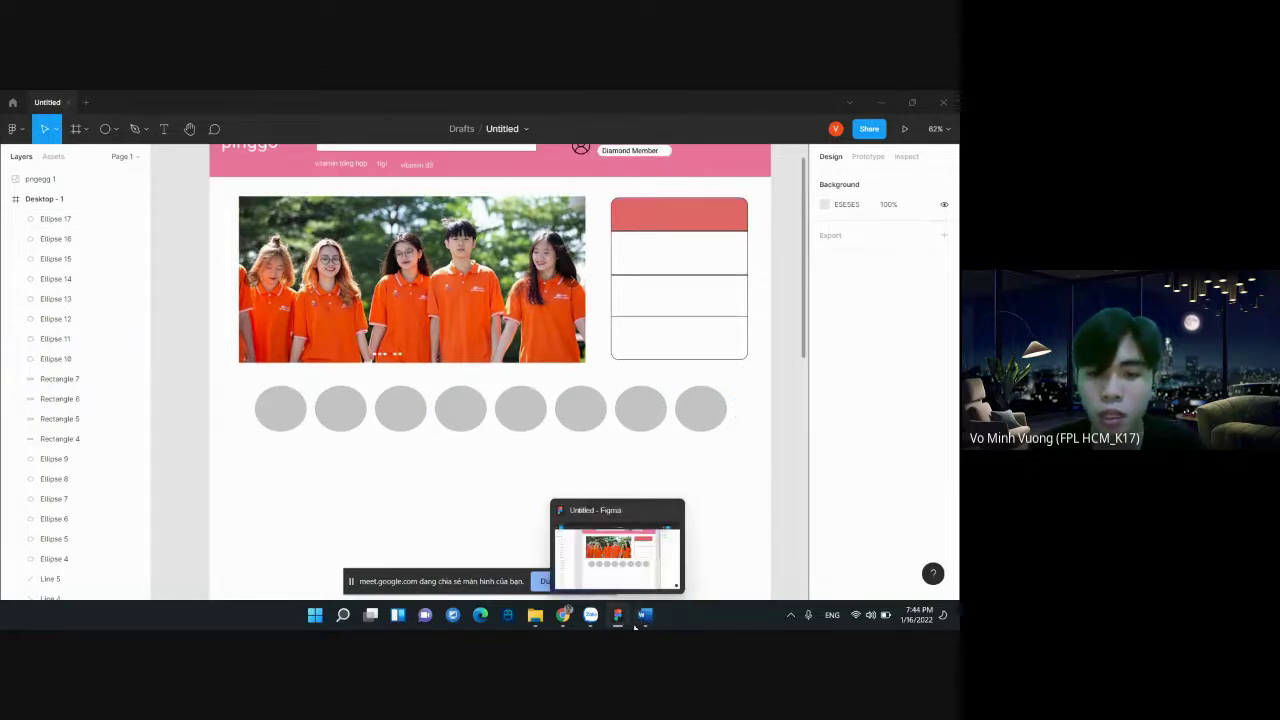
{"action": "mouse_move", "coordinate": [563, 615]}
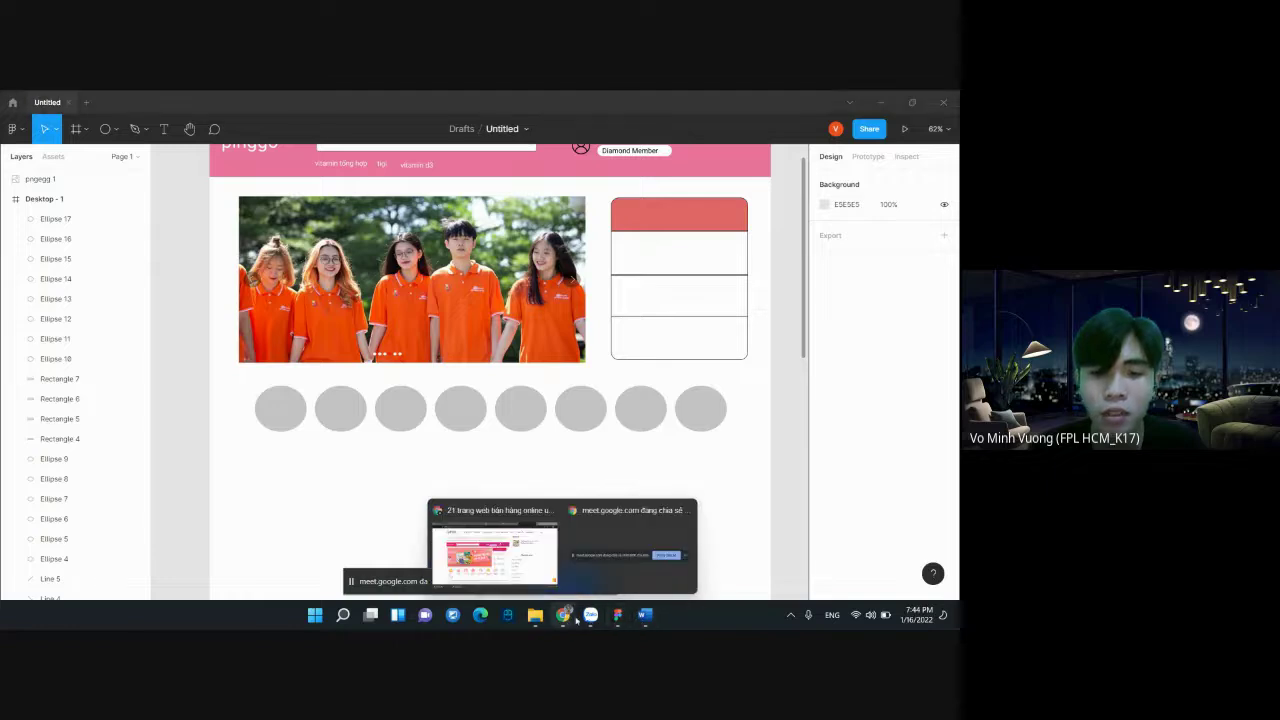
{"action": "left_click", "coordinate": [461, 539]}
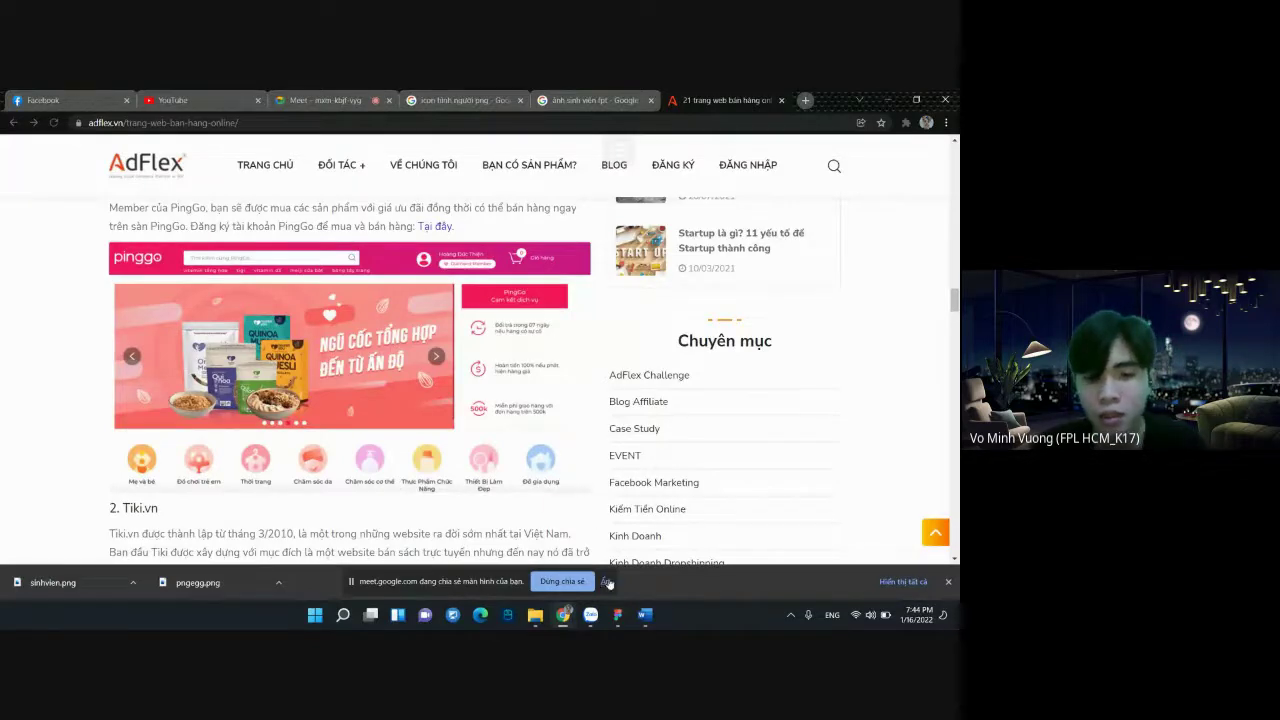
{"action": "left_click", "coordinate": [618, 614]}
Add a 'Mẹ và bé' text caption under the first circle, checking the reference page
{"action": "left_click", "coordinate": [164, 130]}
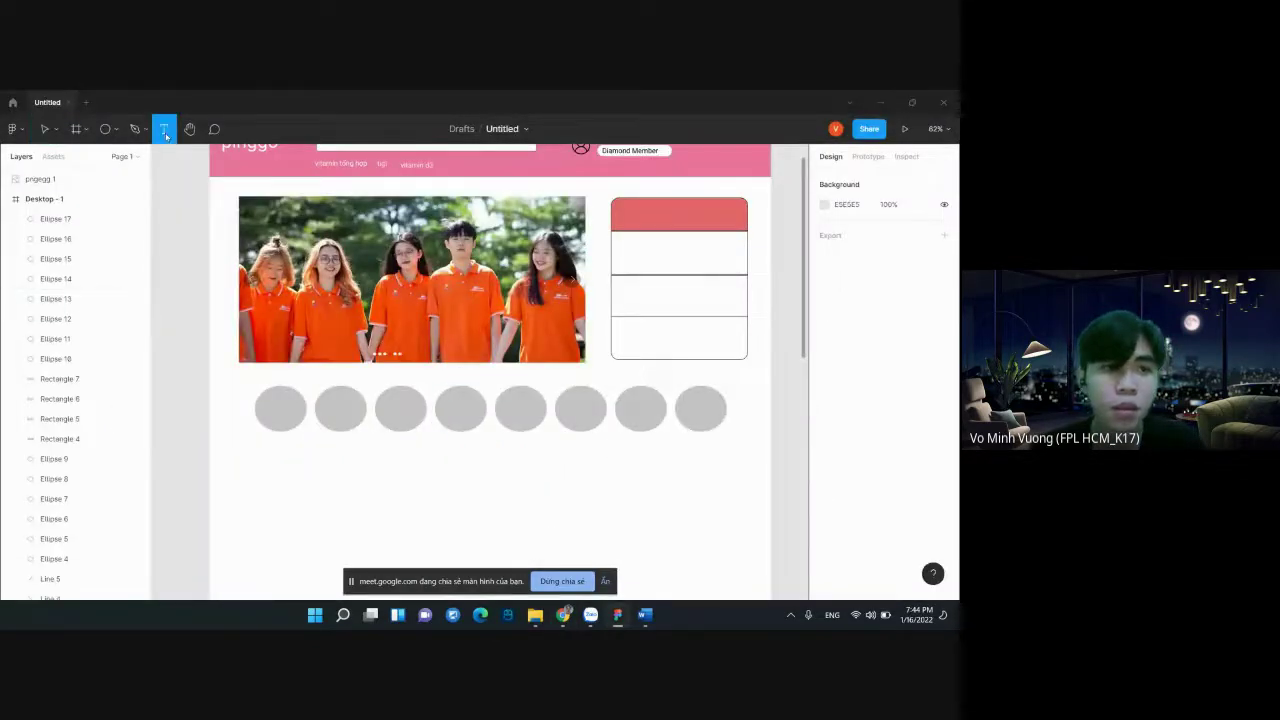
{"action": "left_click", "coordinate": [256, 435]}
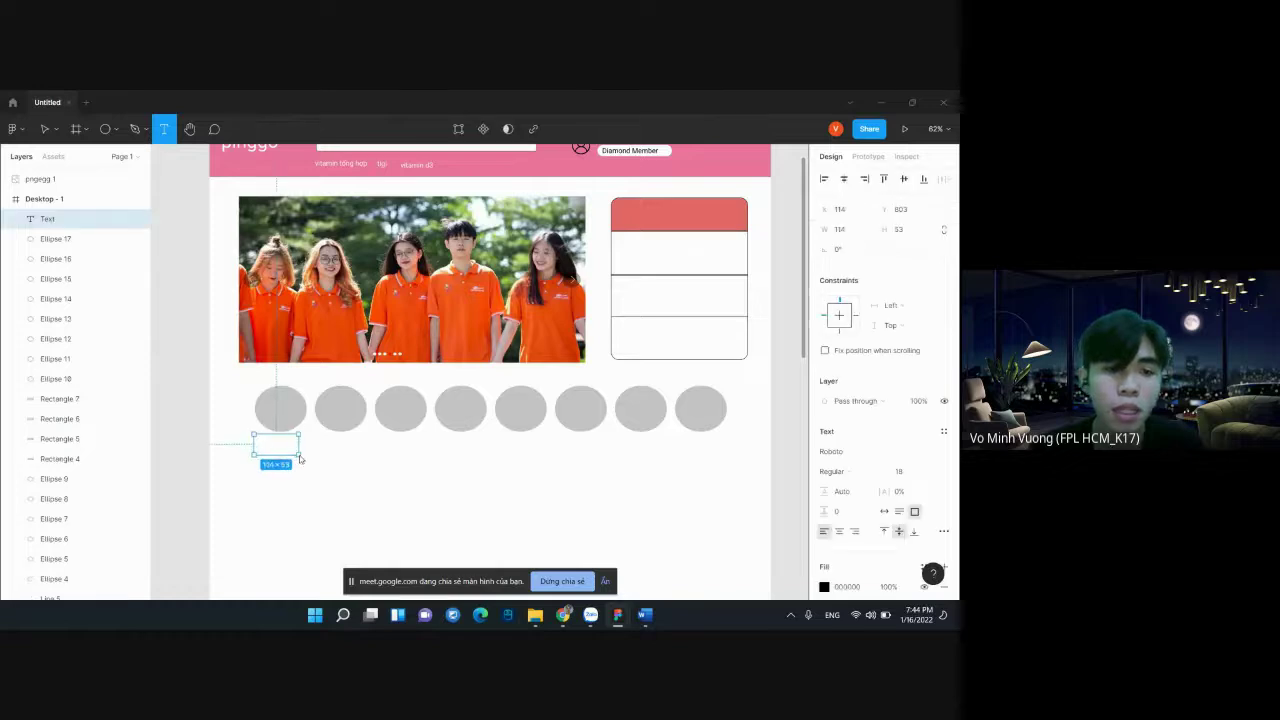
{"action": "mouse_move", "coordinate": [563, 615]}
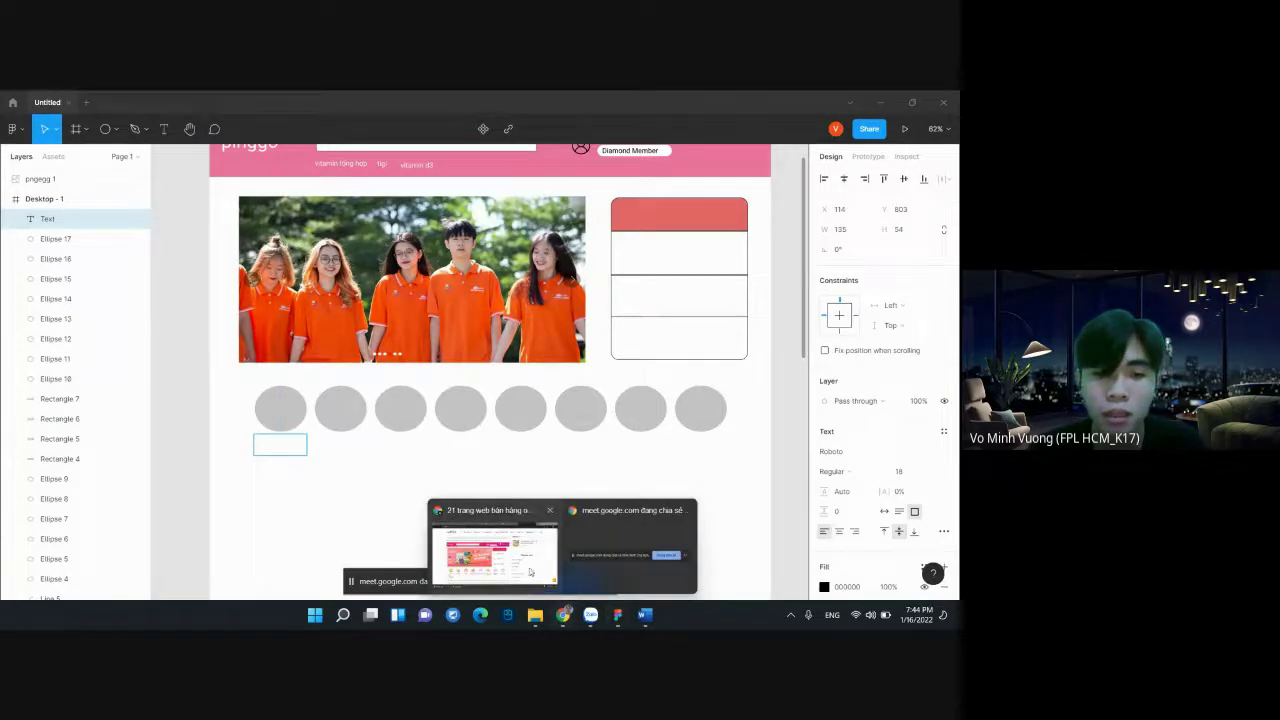
{"action": "left_click", "coordinate": [506, 570]}
{"action": "left_click", "coordinate": [625, 545]}
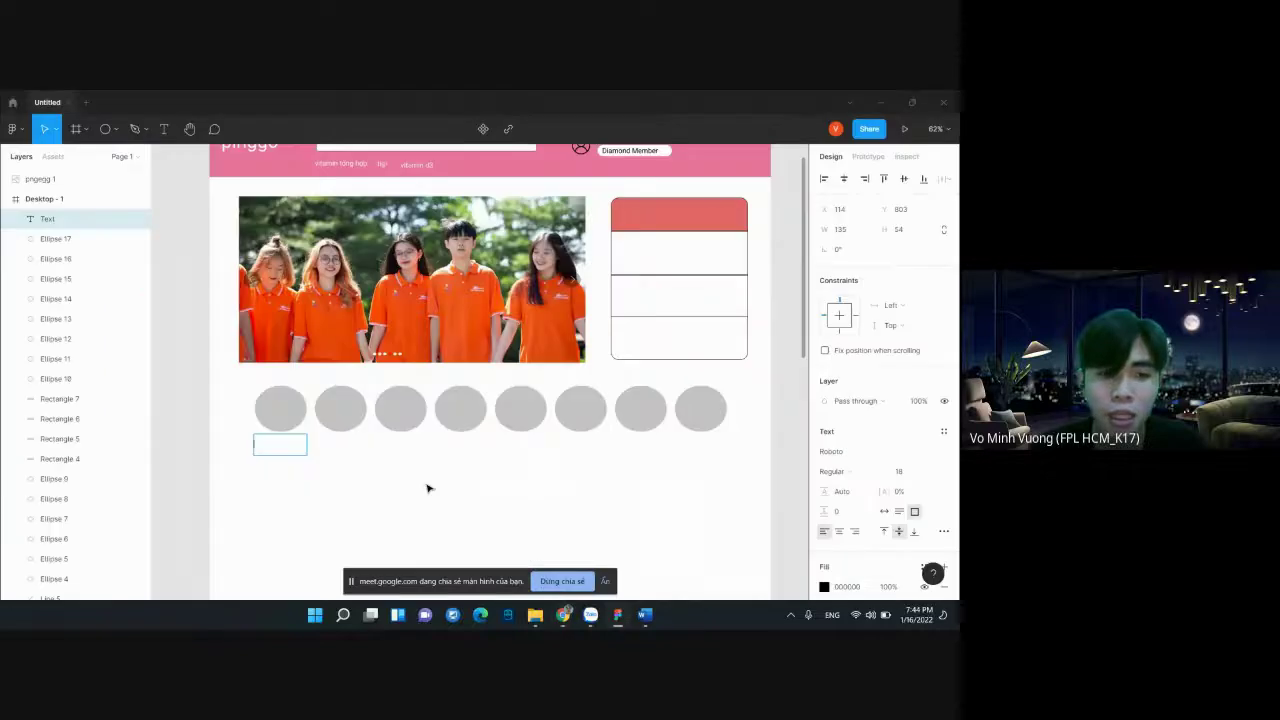
{"action": "type", "text": "Me"}
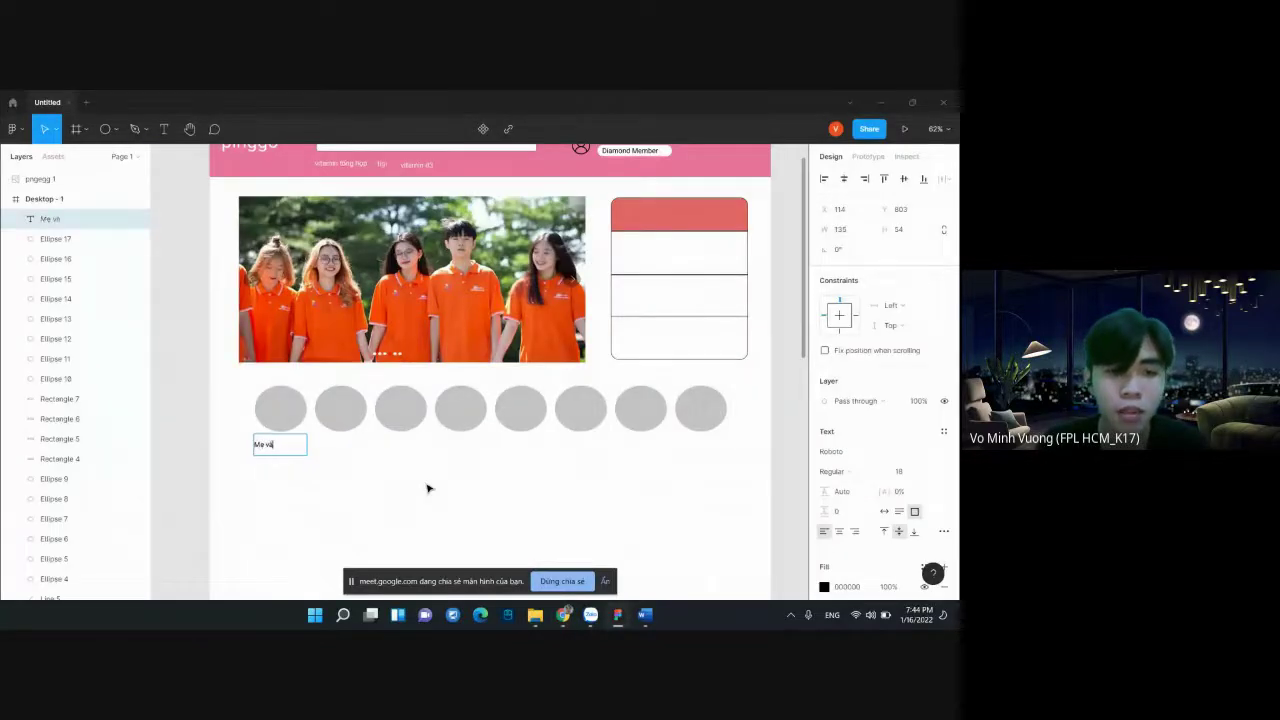
{"action": "key", "text": "Escape"}
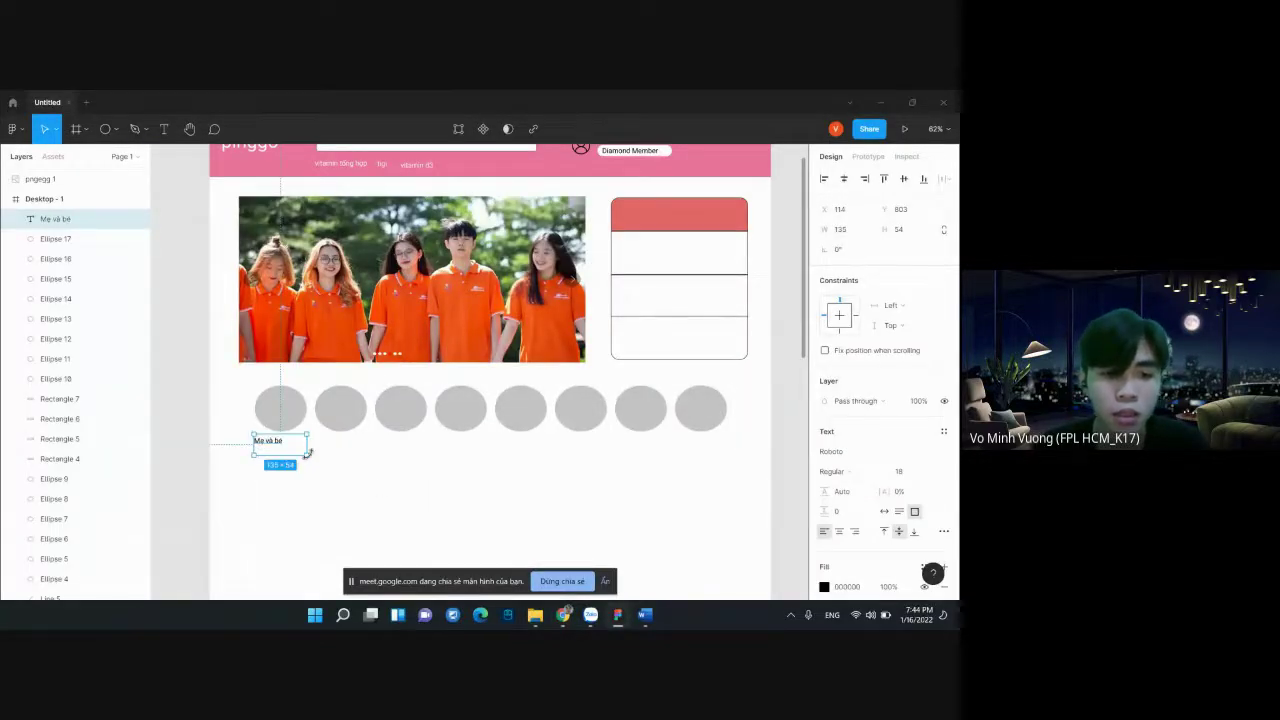
Centre the 'Mẹ và bé' caption beneath the first circle
{"action": "key", "text": "Escape"}
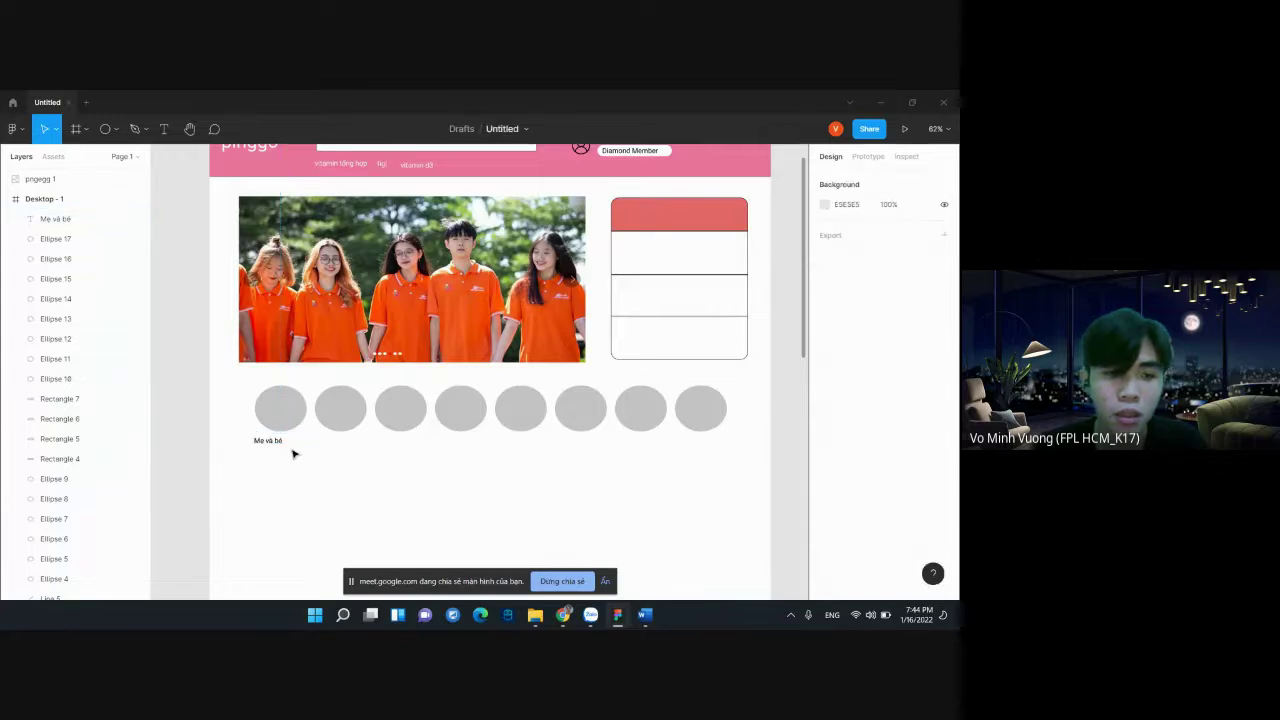
{"action": "left_click", "coordinate": [278, 444]}
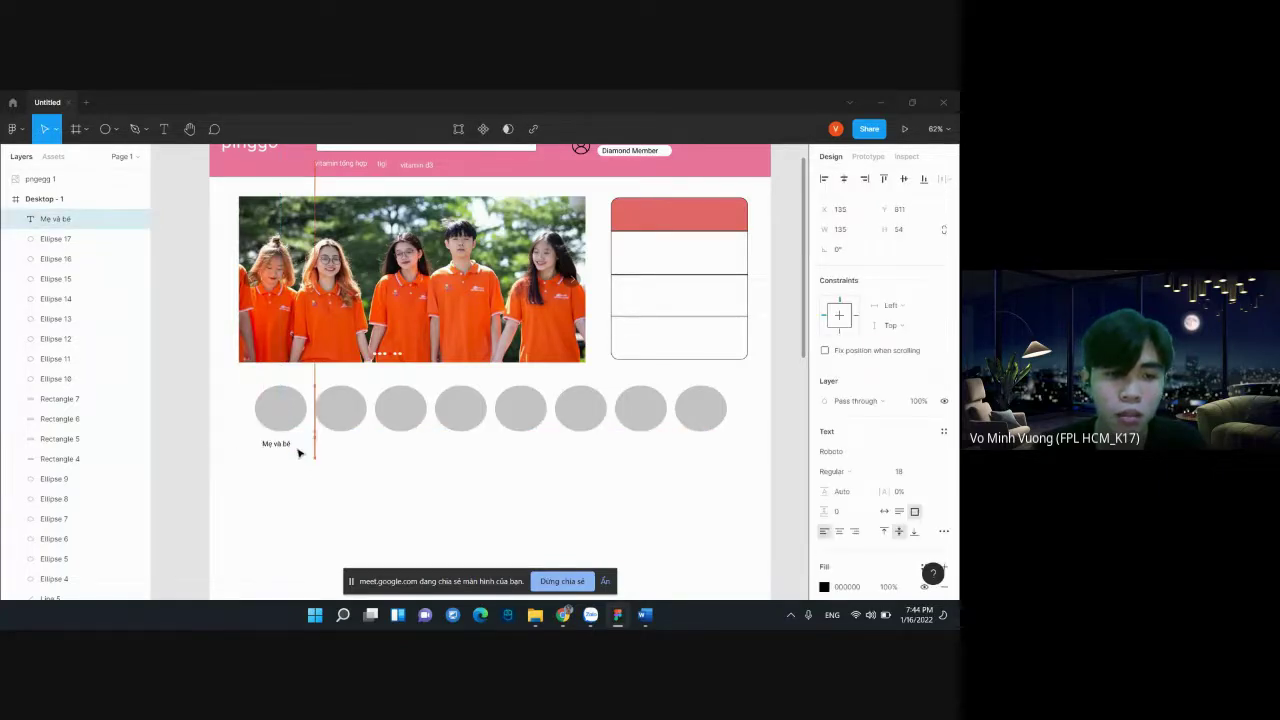
{"action": "left_click_drag", "start_coordinate": [290, 447], "coordinate": [300, 450]}
{"action": "key", "text": "Escape"}
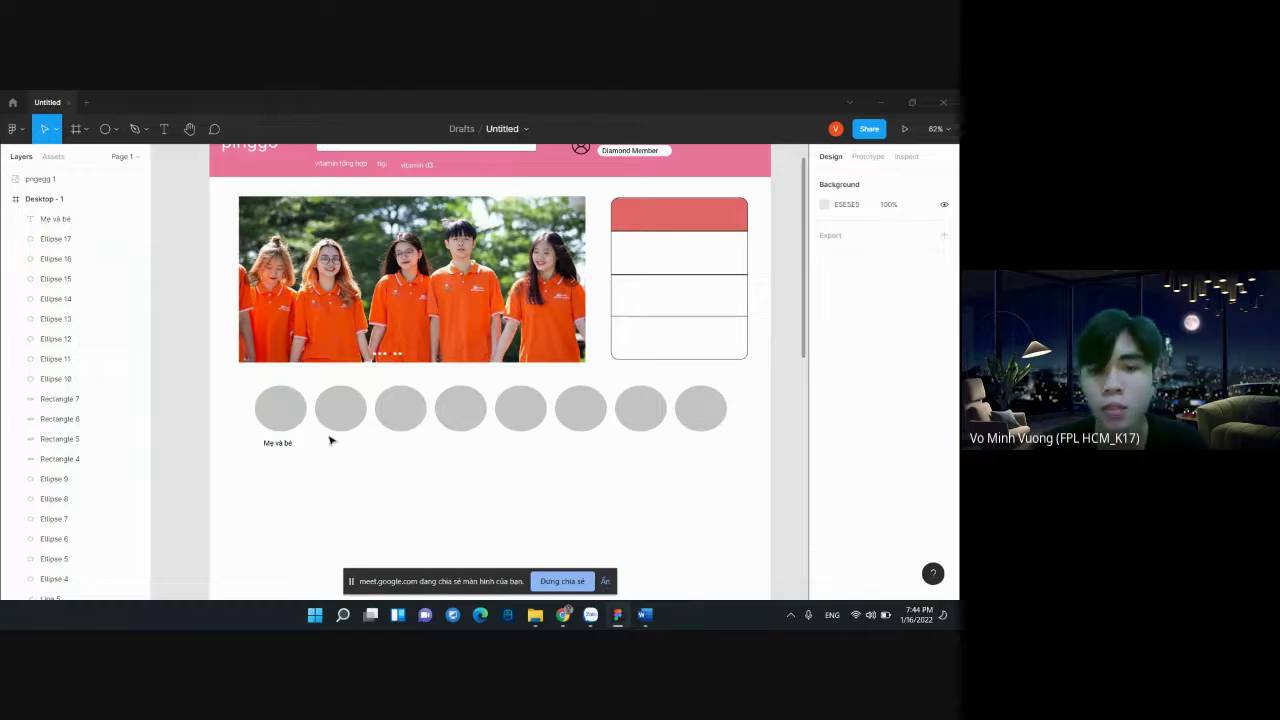
Shorten the Desktop - 1 frame to 1440×945
{"action": "scroll", "coordinate": [637, 432], "scroll_direction": "up", "scroll_amount": 3}
{"action": "scroll", "coordinate": [637, 432], "scroll_direction": "down", "scroll_amount": 5}
{"action": "scroll", "coordinate": [626, 394], "scroll_direction": "down", "scroll_amount": 3}
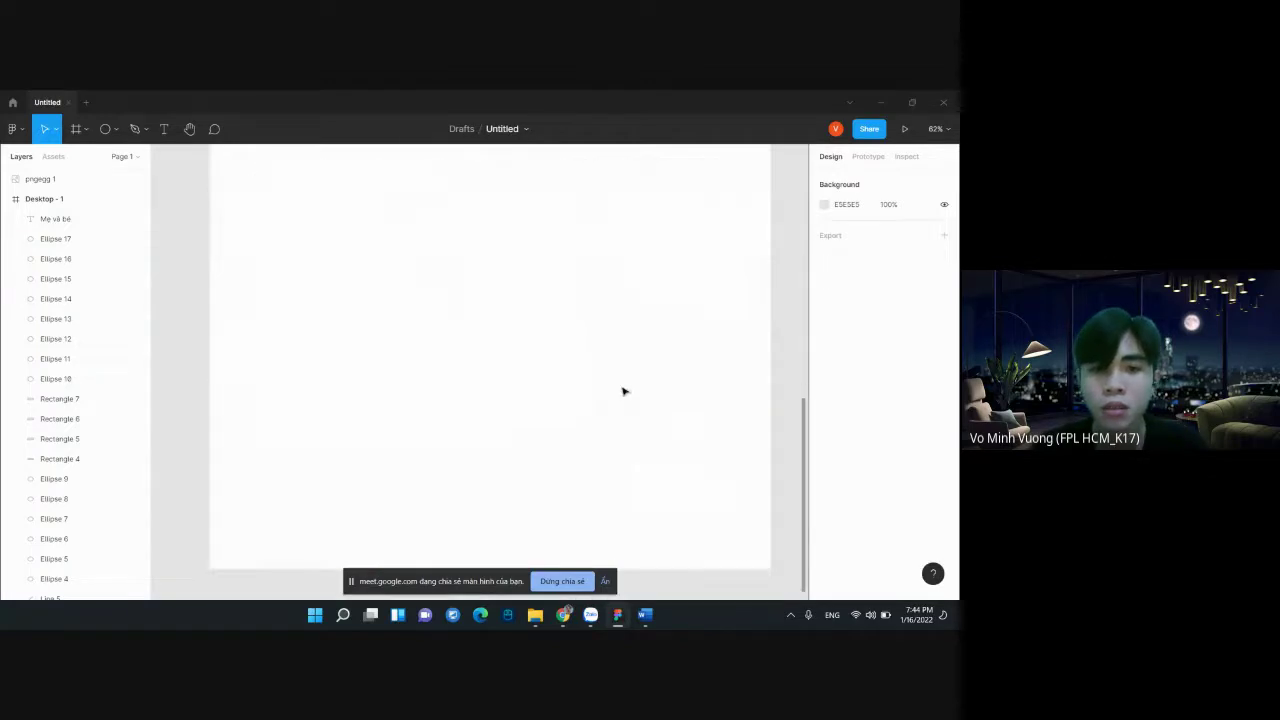
{"action": "scroll", "coordinate": [620, 385], "scroll_direction": "down", "scroll_amount": 3}
{"action": "scroll", "coordinate": [558, 245], "scroll_direction": "down", "scroll_amount": 3}
{"action": "scroll", "coordinate": [568, 252], "scroll_direction": "up", "scroll_amount": 3}
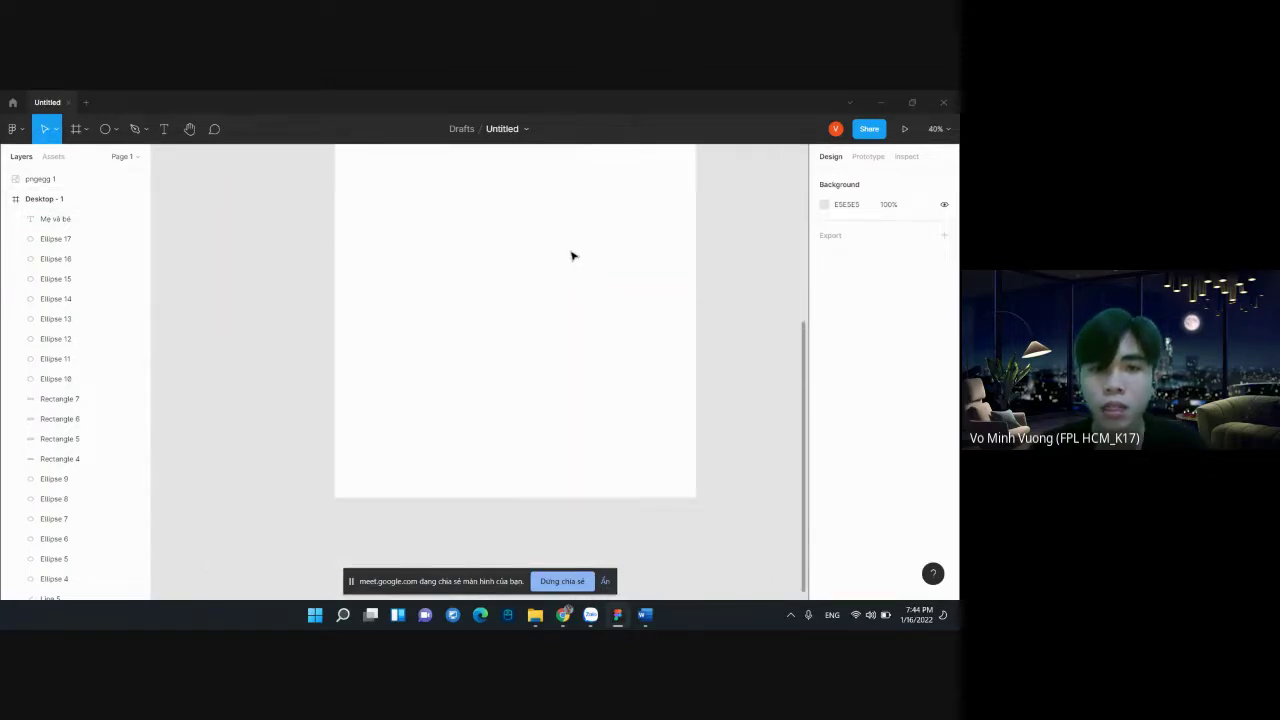
{"action": "scroll", "coordinate": [572, 258], "scroll_direction": "down", "scroll_amount": 4}
{"action": "scroll", "coordinate": [572, 269], "scroll_direction": "up", "scroll_amount": 3}
{"action": "scroll", "coordinate": [549, 477], "scroll_direction": "down", "scroll_amount": 1}
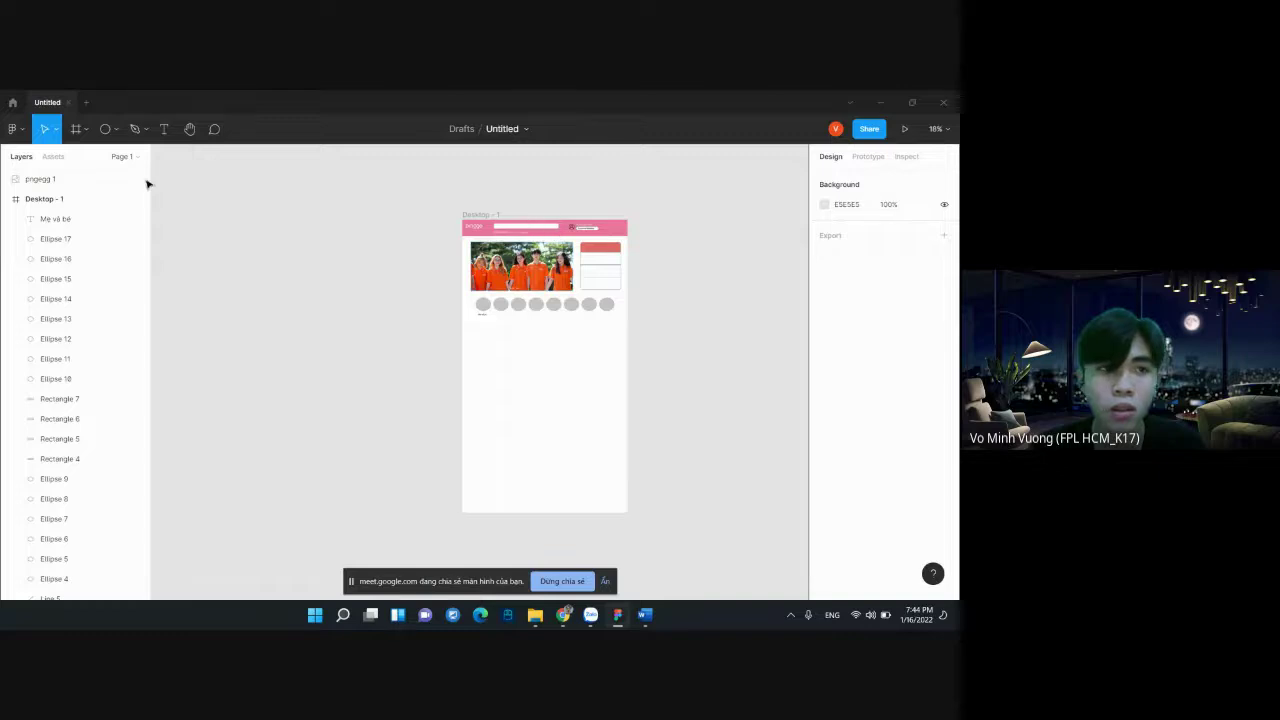
{"action": "left_click", "coordinate": [48, 199]}
{"action": "left_click_drag", "start_coordinate": [545, 512], "coordinate": [536, 329]}
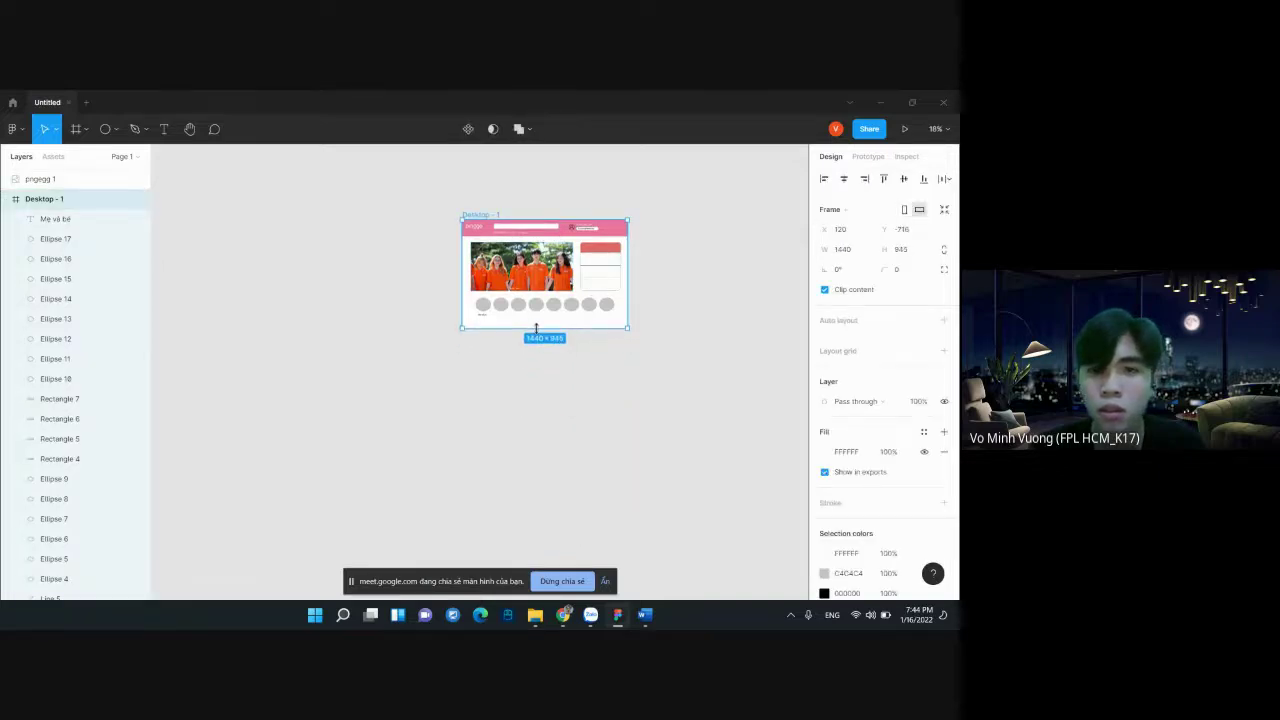
Preview the homepage prototype in Present mode, then return to the editor
{"action": "left_click", "coordinate": [904, 128]}
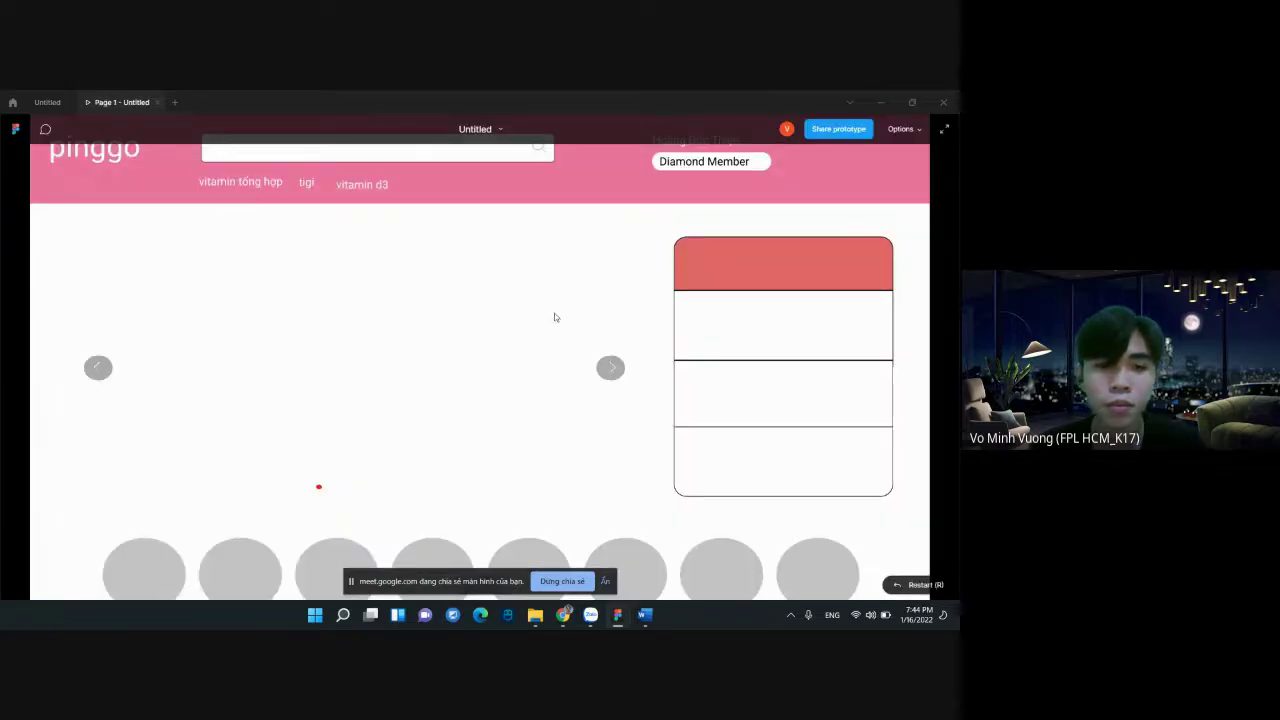
{"action": "scroll", "coordinate": [559, 328], "scroll_direction": "down", "scroll_amount": 1}
{"action": "scroll", "coordinate": [559, 328], "scroll_direction": "down", "scroll_amount": 1}
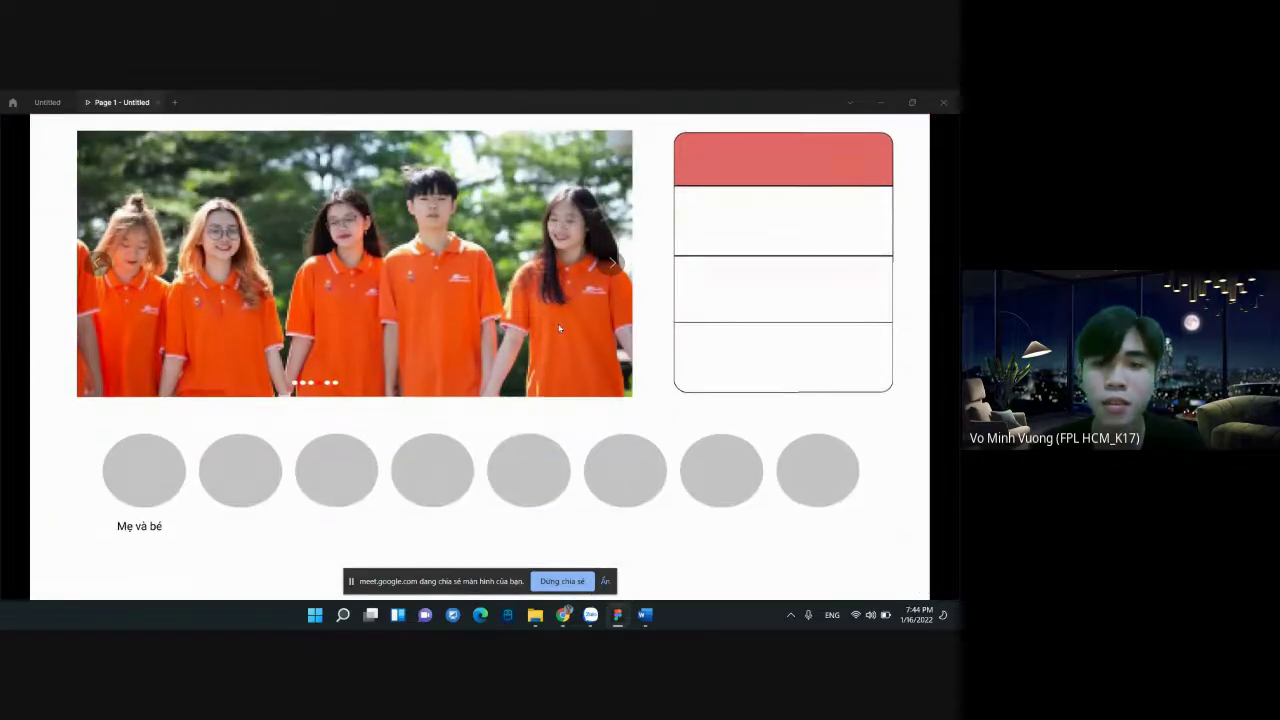
{"action": "scroll", "coordinate": [559, 328], "scroll_direction": "up", "scroll_amount": 2}
{"action": "scroll", "coordinate": [559, 328], "scroll_direction": "down", "scroll_amount": 1}
{"action": "scroll", "coordinate": [559, 328], "scroll_direction": "up", "scroll_amount": 1}
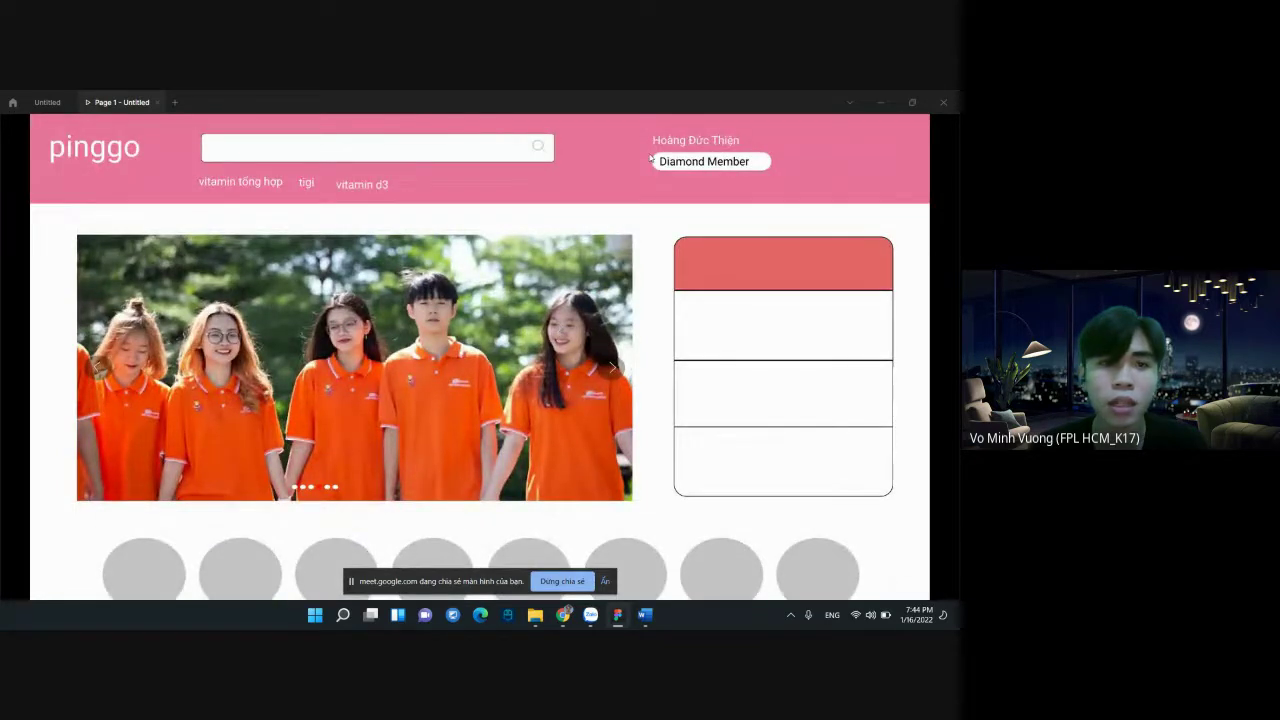
{"action": "left_click", "coordinate": [48, 103]}
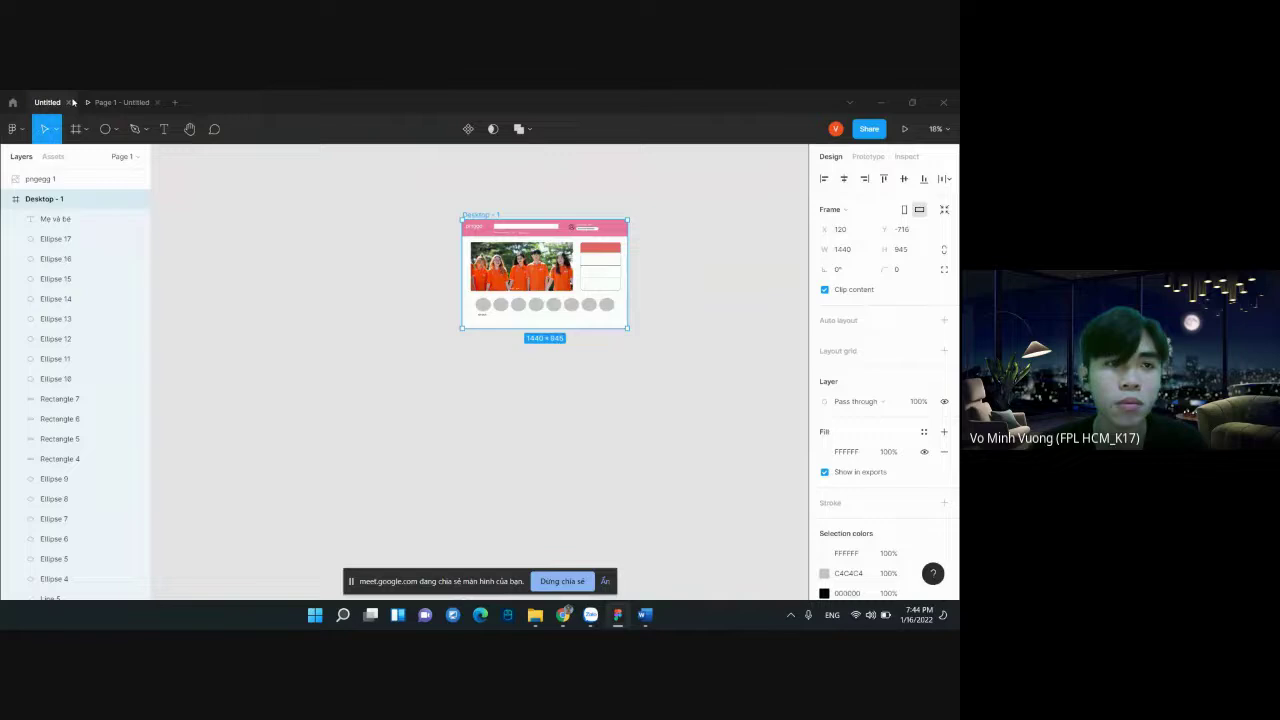
Close the prototype preview and move the pinggo 1 avatar layer into Desktop - 1
{"action": "left_click", "coordinate": [157, 103]}
{"action": "scroll", "coordinate": [545, 225], "scroll_direction": "up", "scroll_amount": 2}
{"action": "scroll", "coordinate": [545, 225], "scroll_direction": "up", "scroll_amount": 2}
{"action": "scroll", "coordinate": [555, 235], "scroll_direction": "up", "scroll_amount": 2}
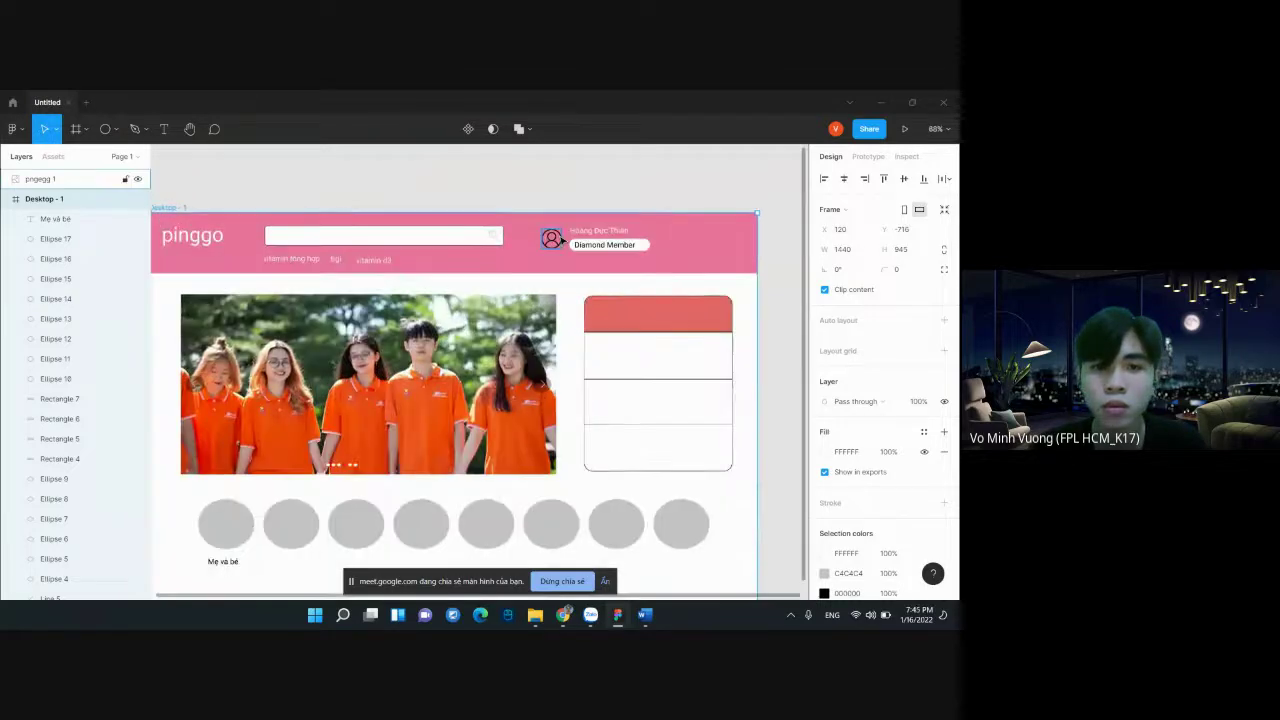
{"action": "scroll", "coordinate": [560, 240], "scroll_direction": "down", "scroll_amount": 1}
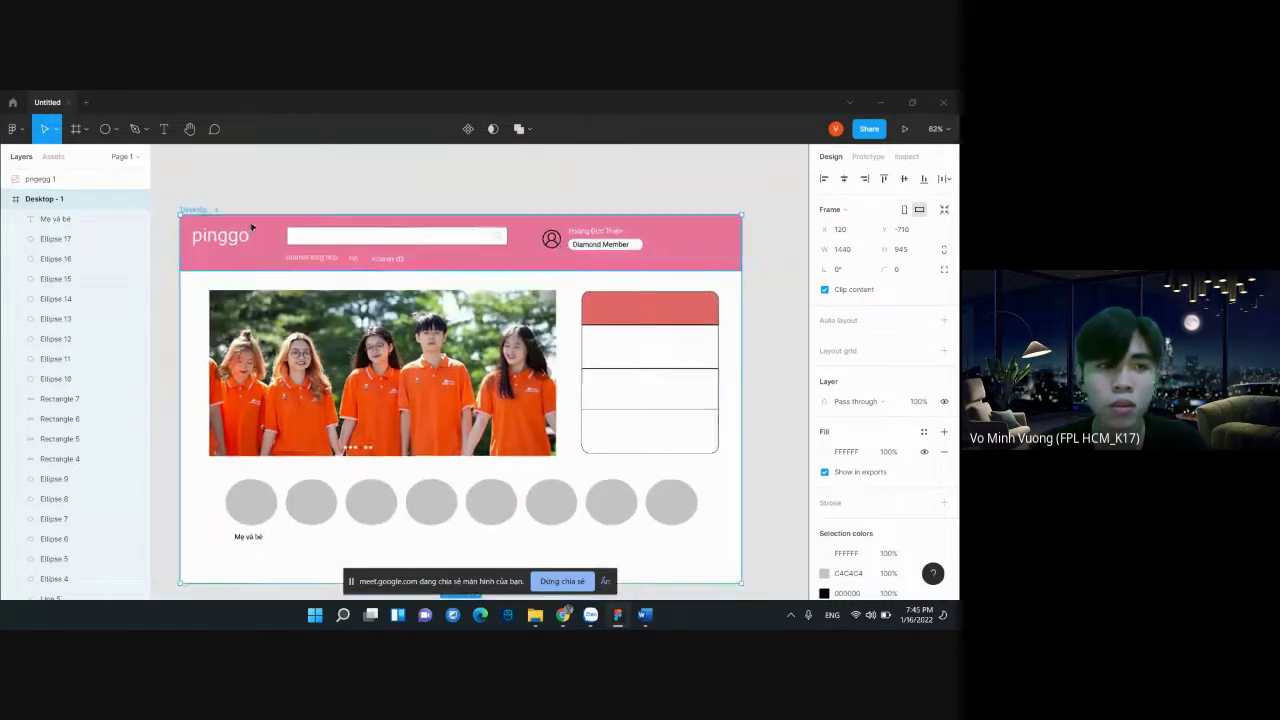
{"action": "left_click", "coordinate": [56, 182]}
{"action": "left_click_drag", "start_coordinate": [63, 183], "coordinate": [63, 220]}
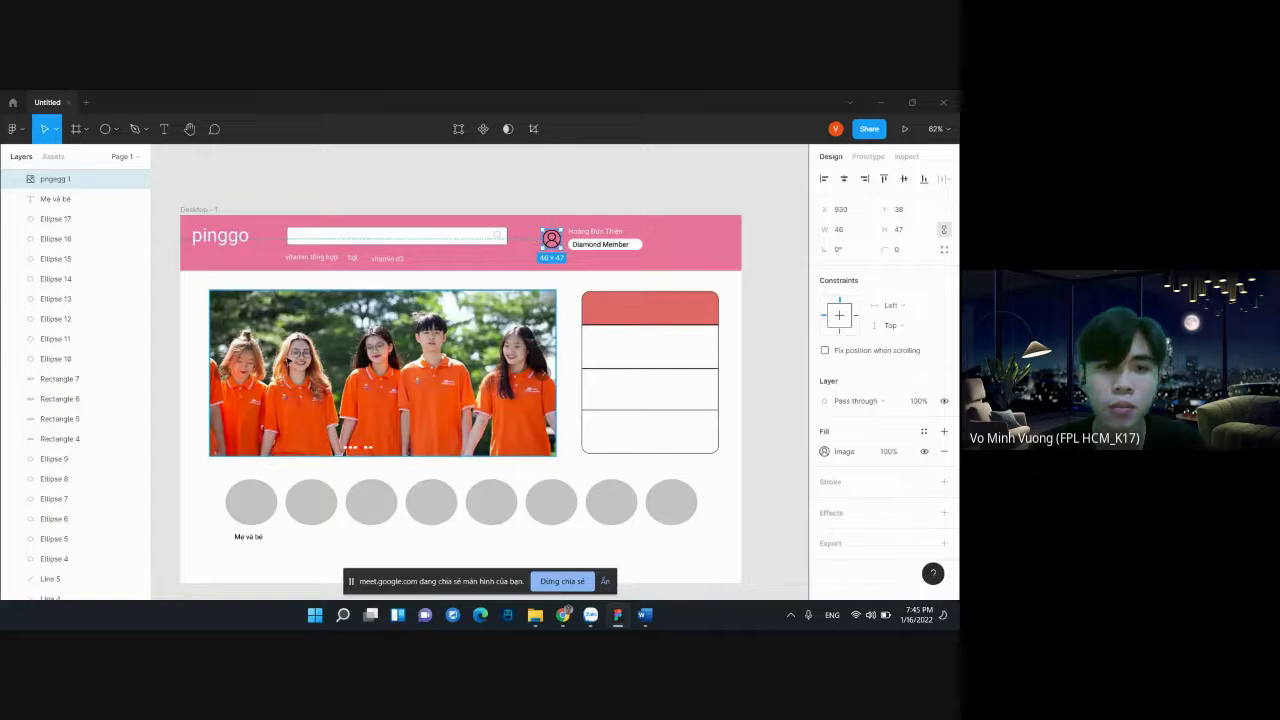
Add a 'giỏ hàng' text label at the right end of the pink header
{"action": "left_click", "coordinate": [162, 132]}
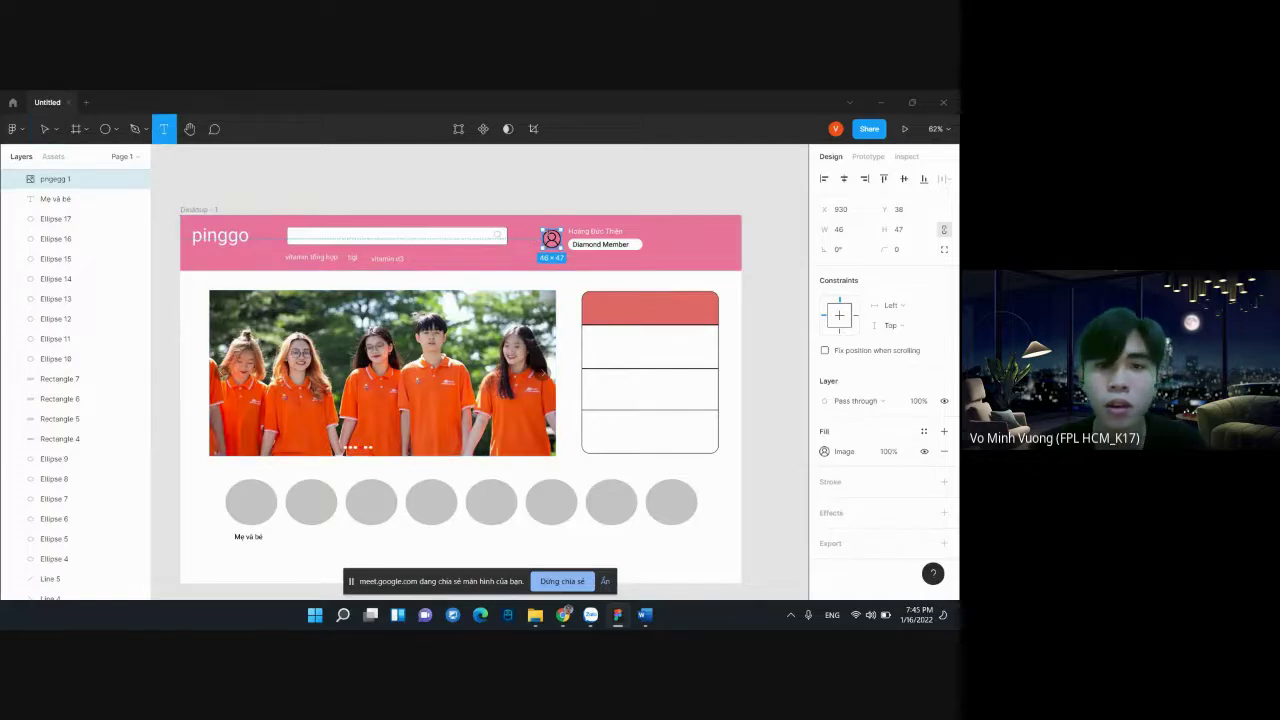
{"action": "left_click_drag", "start_coordinate": [685, 234], "coordinate": [714, 245]}
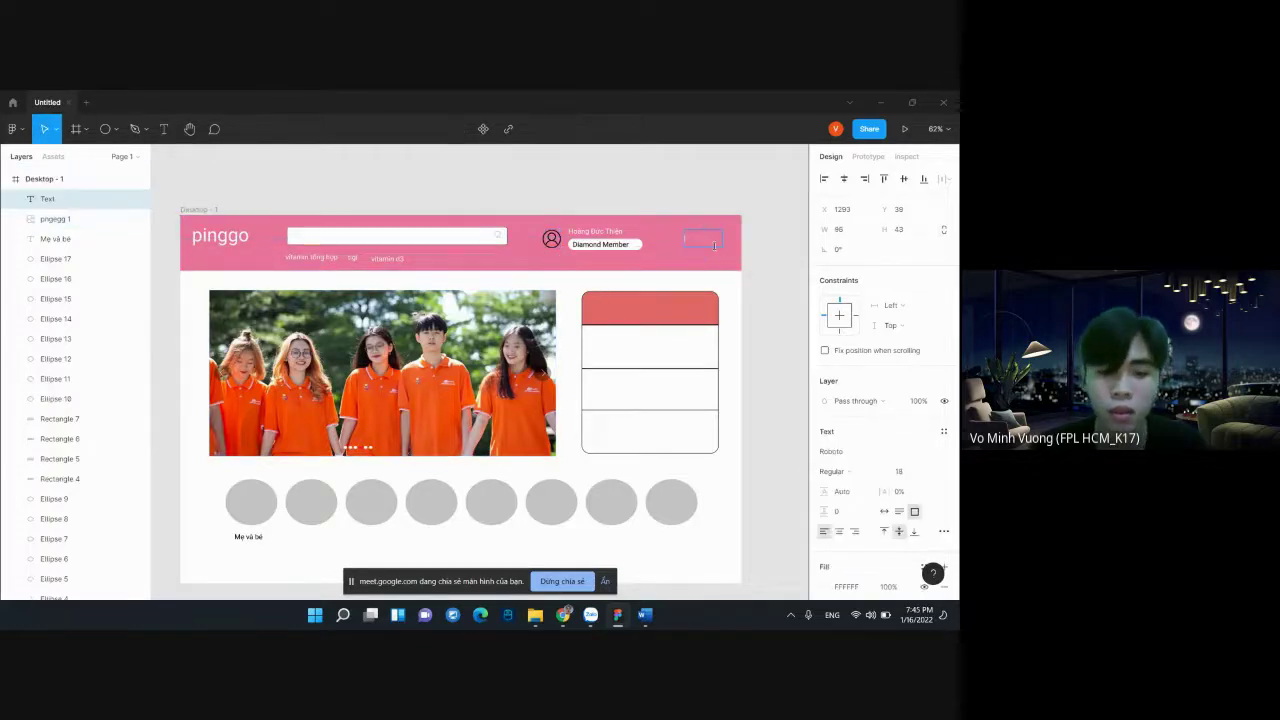
{"action": "type", "text": "giỏ hàng"}
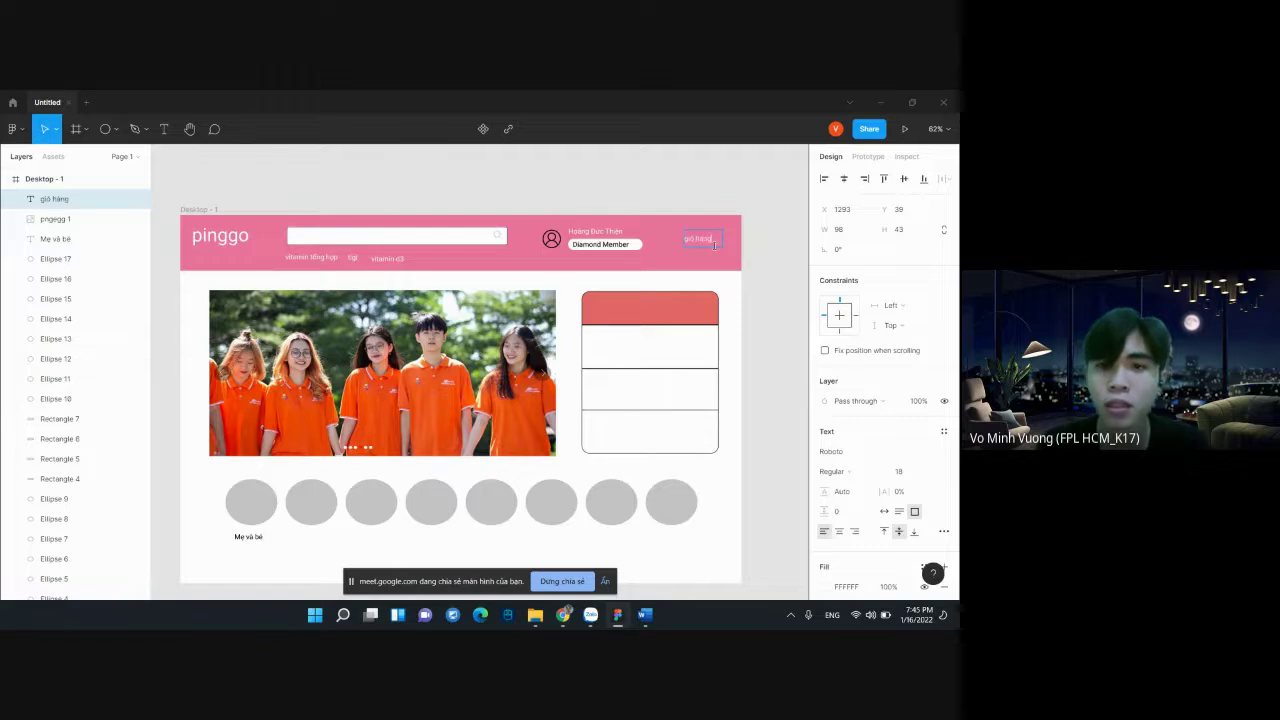
{"action": "key", "text": "Escape"}
{"action": "double_click", "coordinate": [690, 237]}
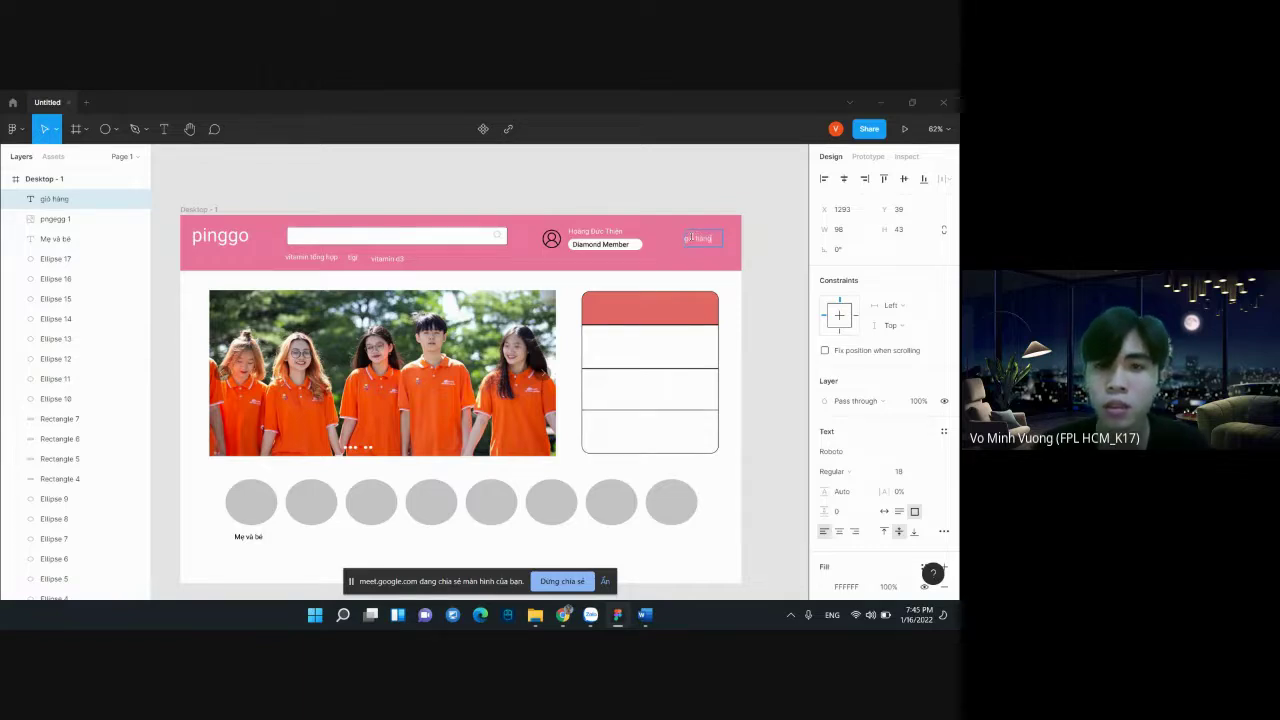
{"action": "left_click", "coordinate": [668, 177]}
{"action": "scroll", "coordinate": [636, 319], "scroll_direction": "down", "scroll_amount": 1}
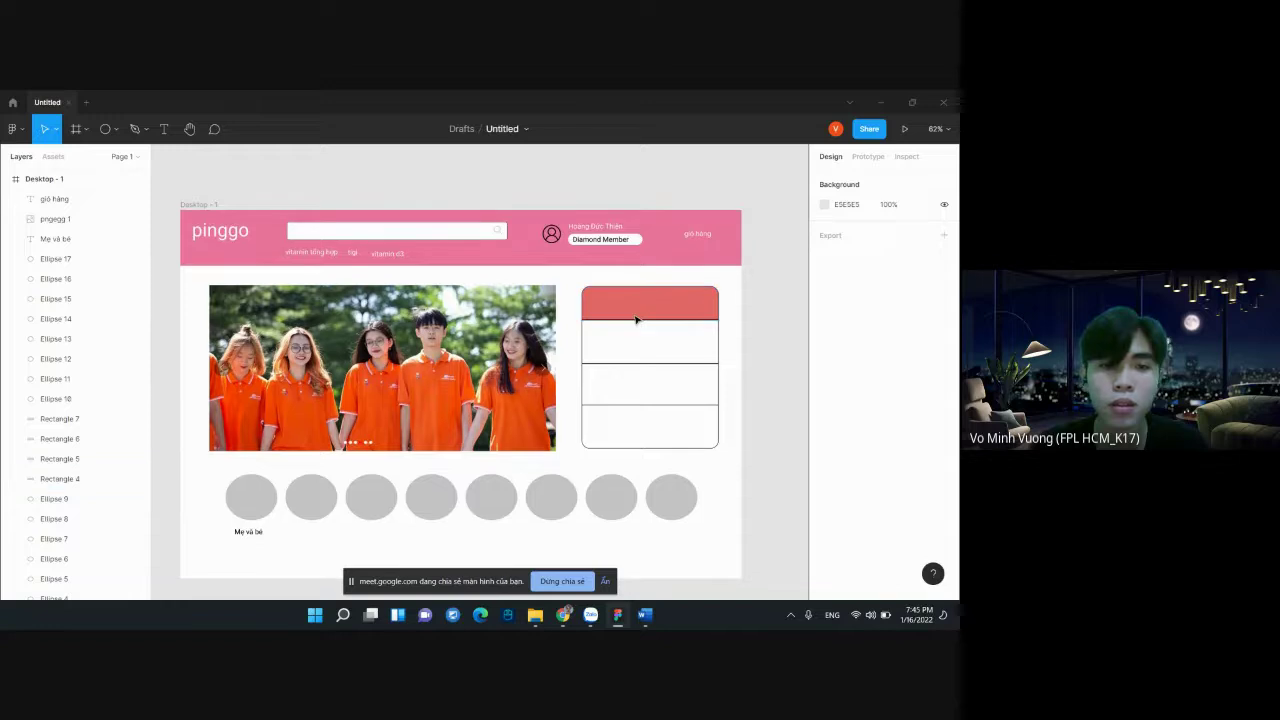
{"action": "left_click", "coordinate": [58, 185]}
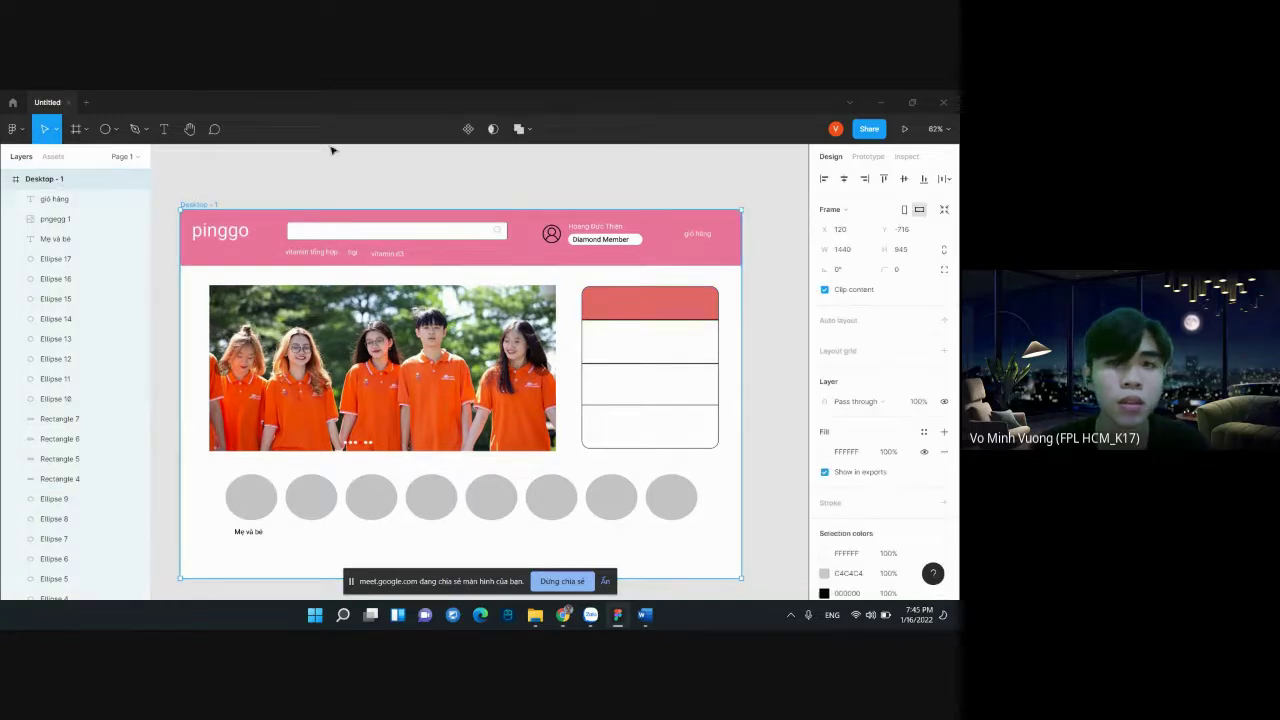
{"action": "left_click", "coordinate": [904, 128]}
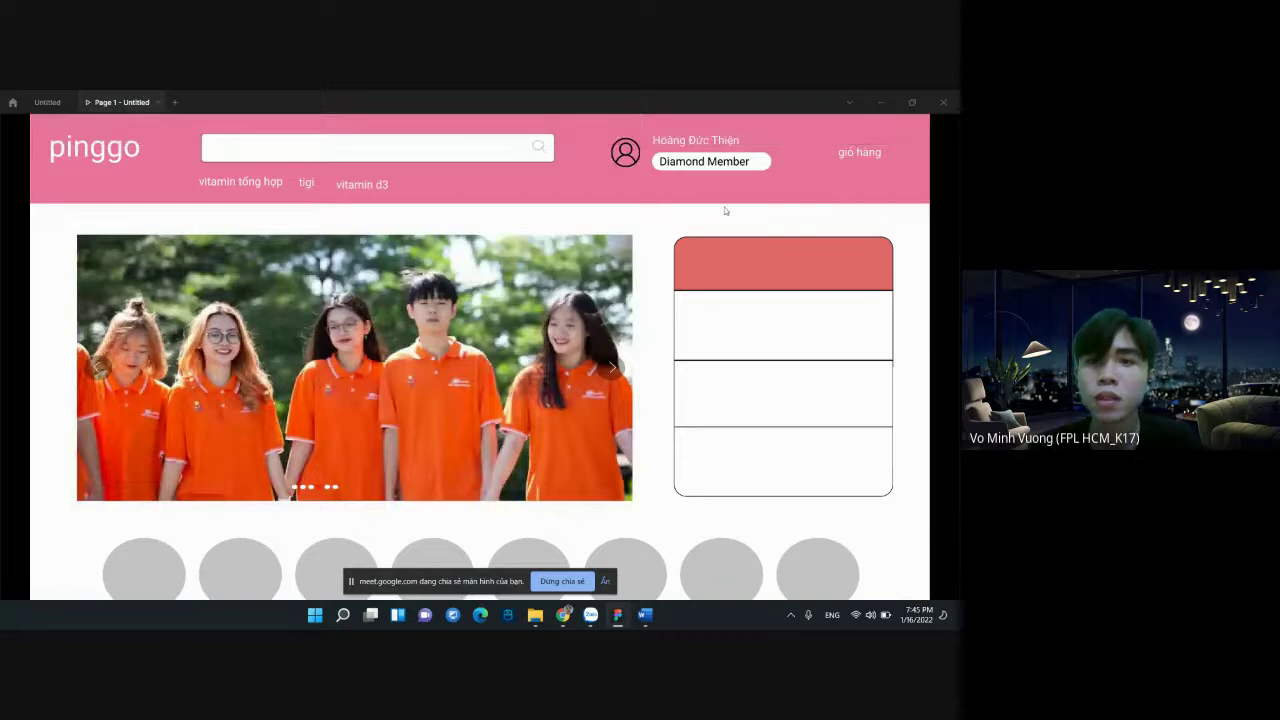
{"action": "left_click", "coordinate": [944, 130]}
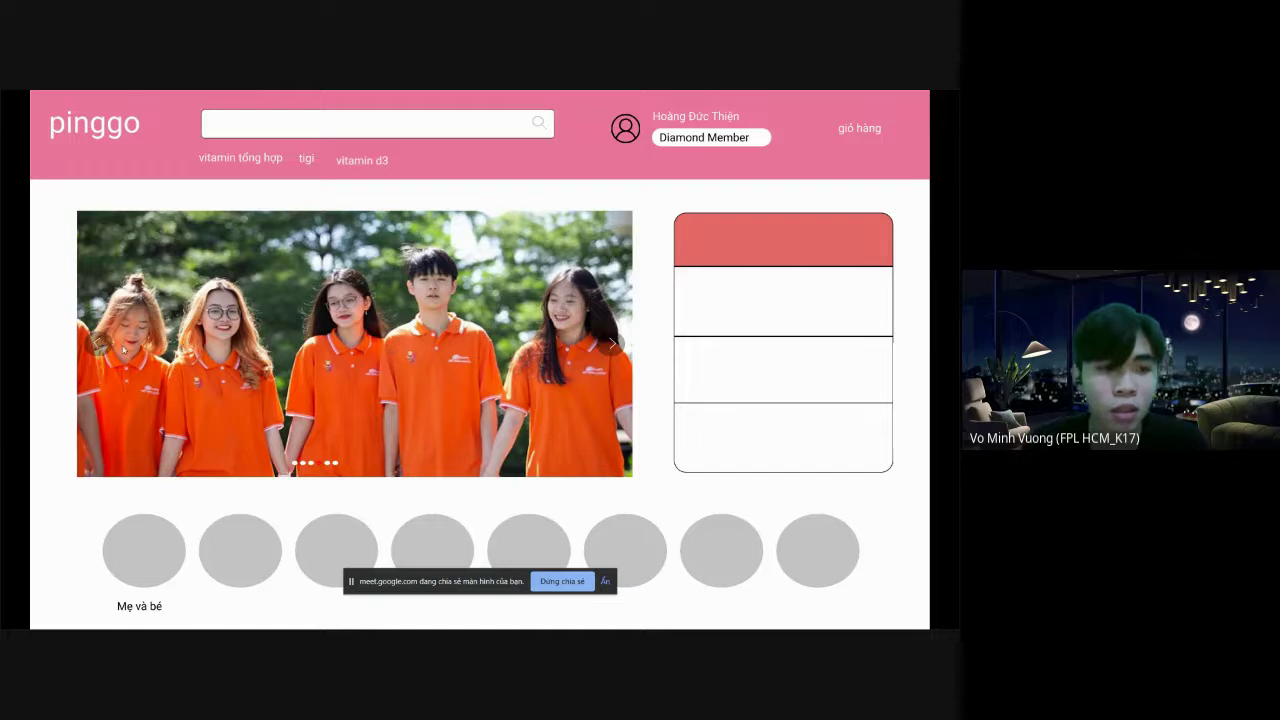
{"action": "key", "text": "Escape"}
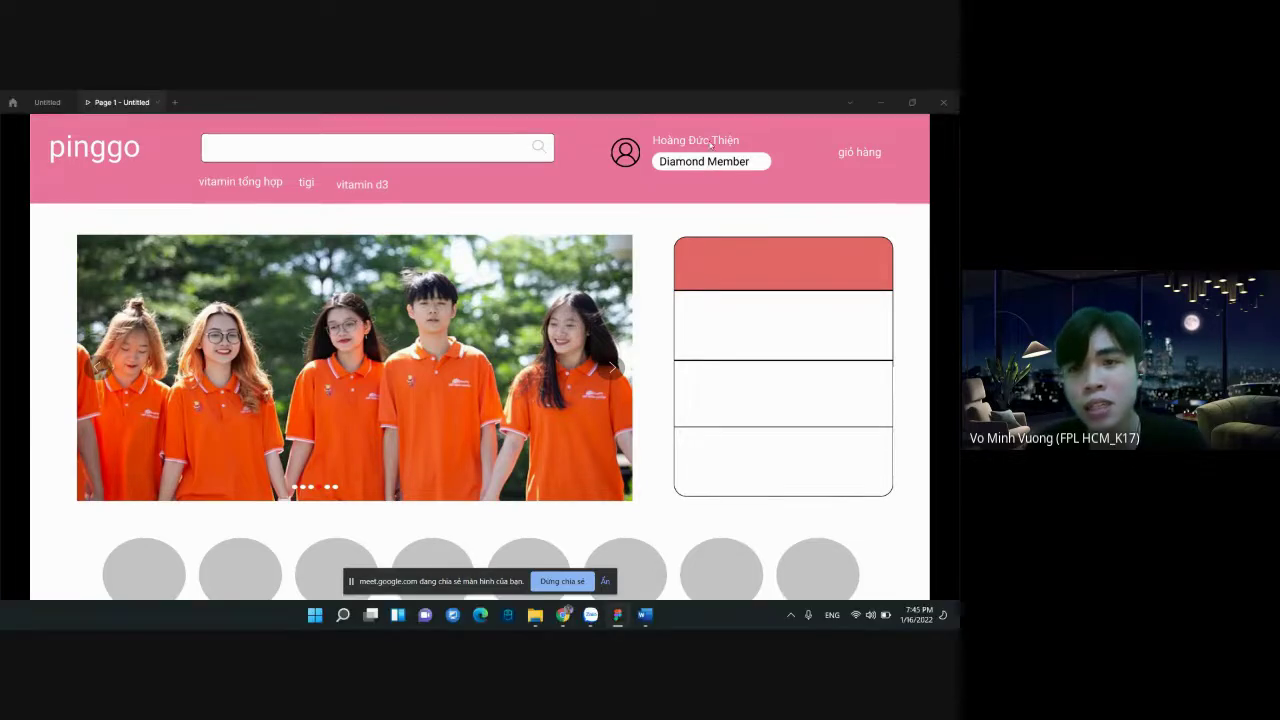
{"action": "left_click", "coordinate": [59, 103]}
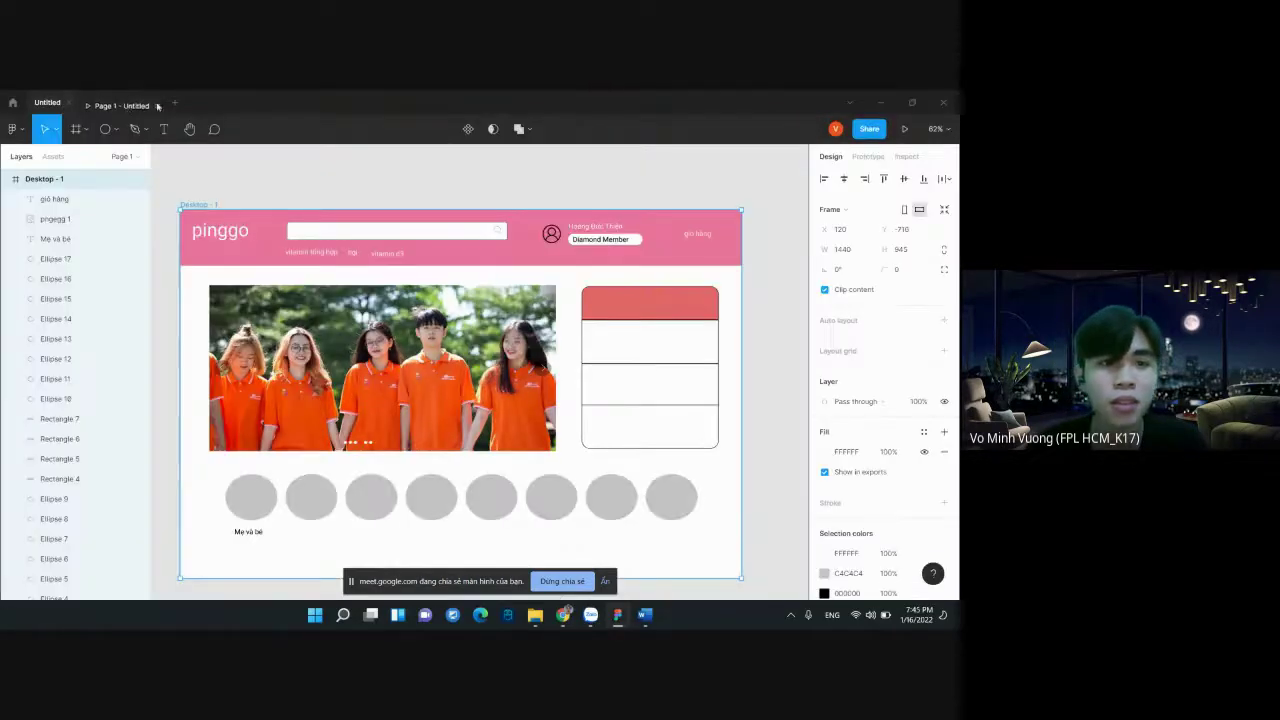
Close the prototype preview and locate the team photo banner on the canvas
{"action": "left_click", "coordinate": [158, 102]}
{"action": "scroll", "coordinate": [613, 317], "scroll_direction": "down", "scroll_amount": 1}
{"action": "scroll", "coordinate": [608, 315], "scroll_direction": "down", "scroll_amount": 1}
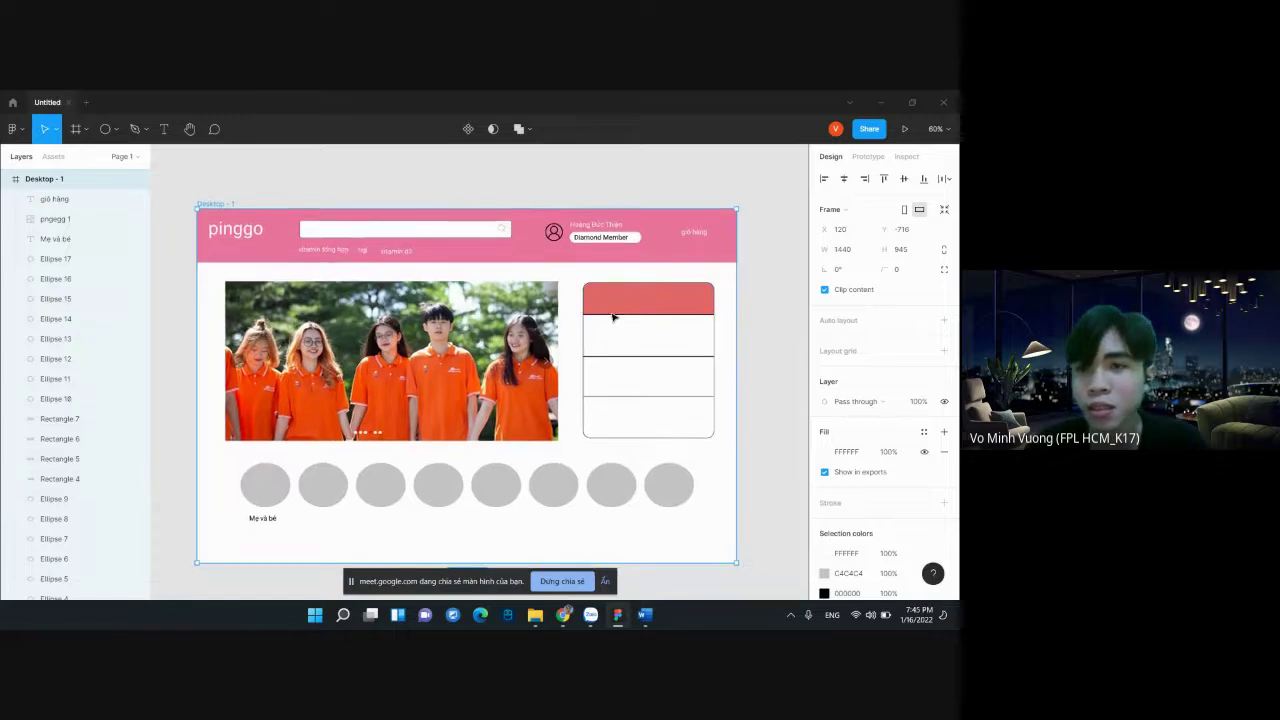
{"action": "scroll", "coordinate": [602, 313], "scroll_direction": "down", "scroll_amount": 1}
{"action": "scroll", "coordinate": [596, 311], "scroll_direction": "down", "scroll_amount": 1}
{"action": "scroll", "coordinate": [596, 311], "scroll_direction": "left", "scroll_amount": 2}
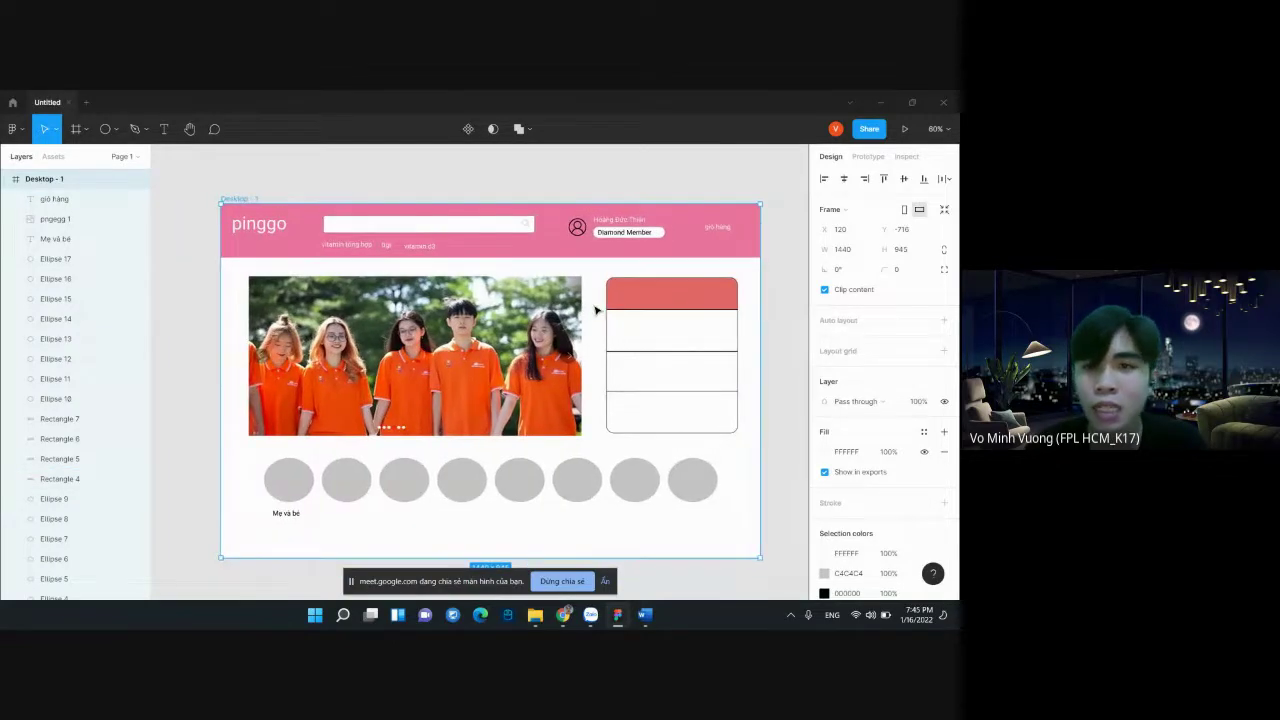
{"action": "scroll", "coordinate": [596, 311], "scroll_direction": "down", "scroll_amount": 1}
{"action": "scroll", "coordinate": [594, 313], "scroll_direction": "right", "scroll_amount": 1}
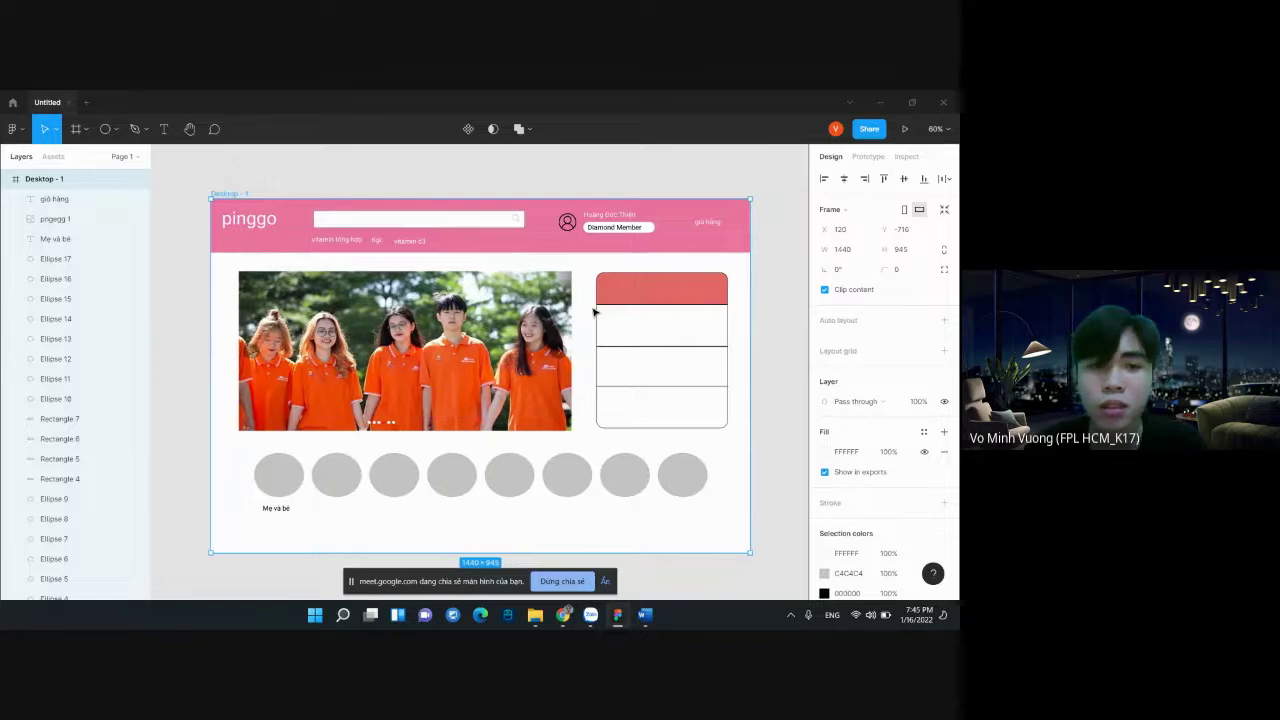
{"action": "scroll", "coordinate": [594, 313], "scroll_direction": "right", "scroll_amount": 1}
{"action": "left_click", "coordinate": [558, 324]}
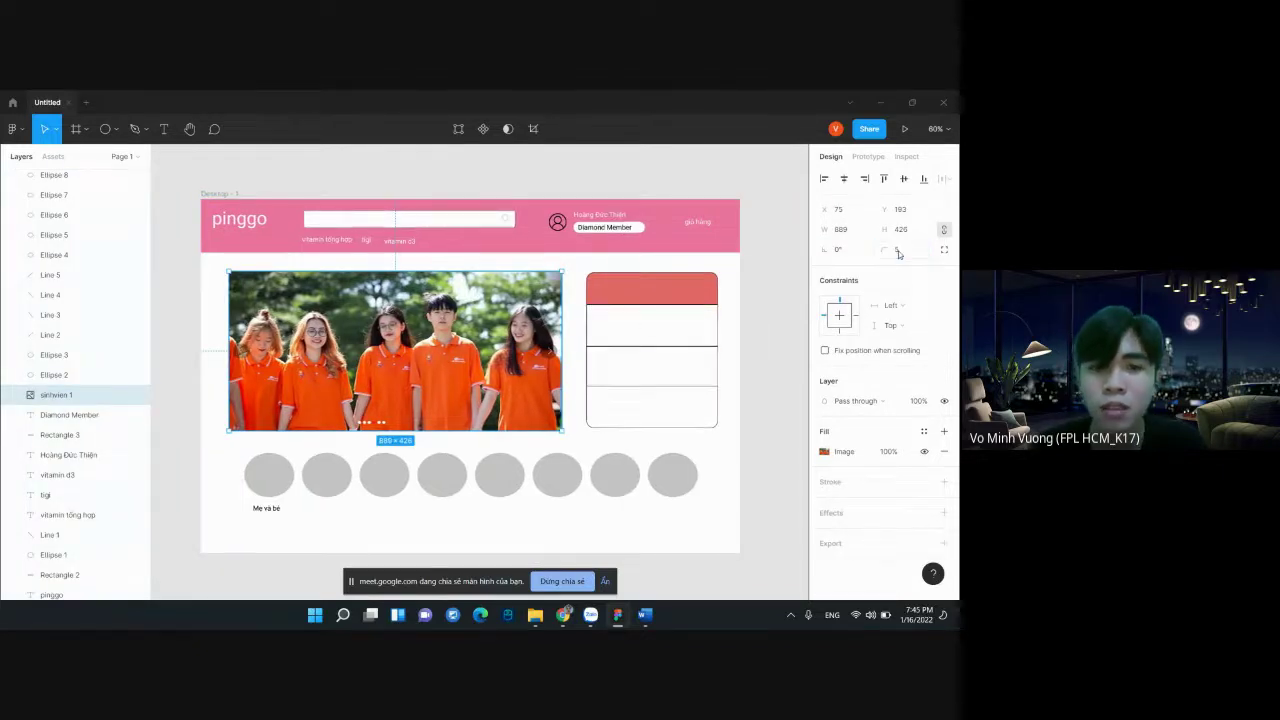
{"action": "left_click", "coordinate": [590, 270]}
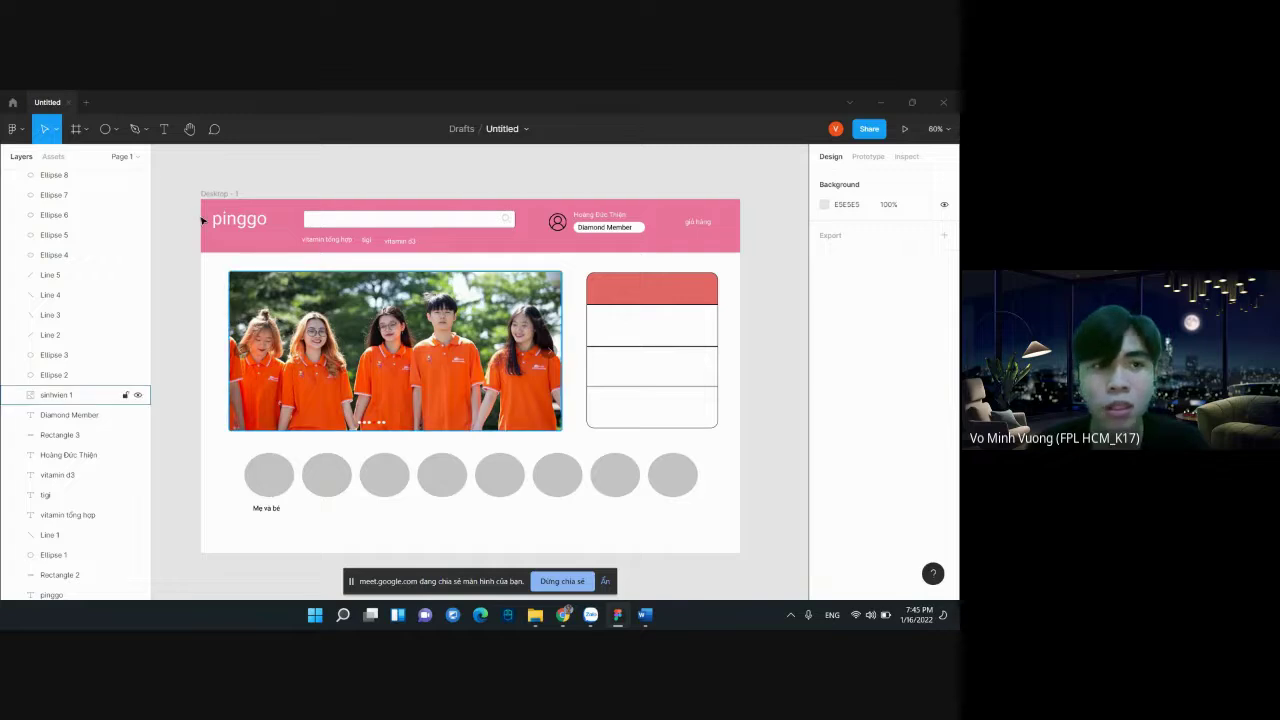
Look over the pen/pencil options and prototype settings, then return to Design properties
{"action": "left_click", "coordinate": [145, 131]}
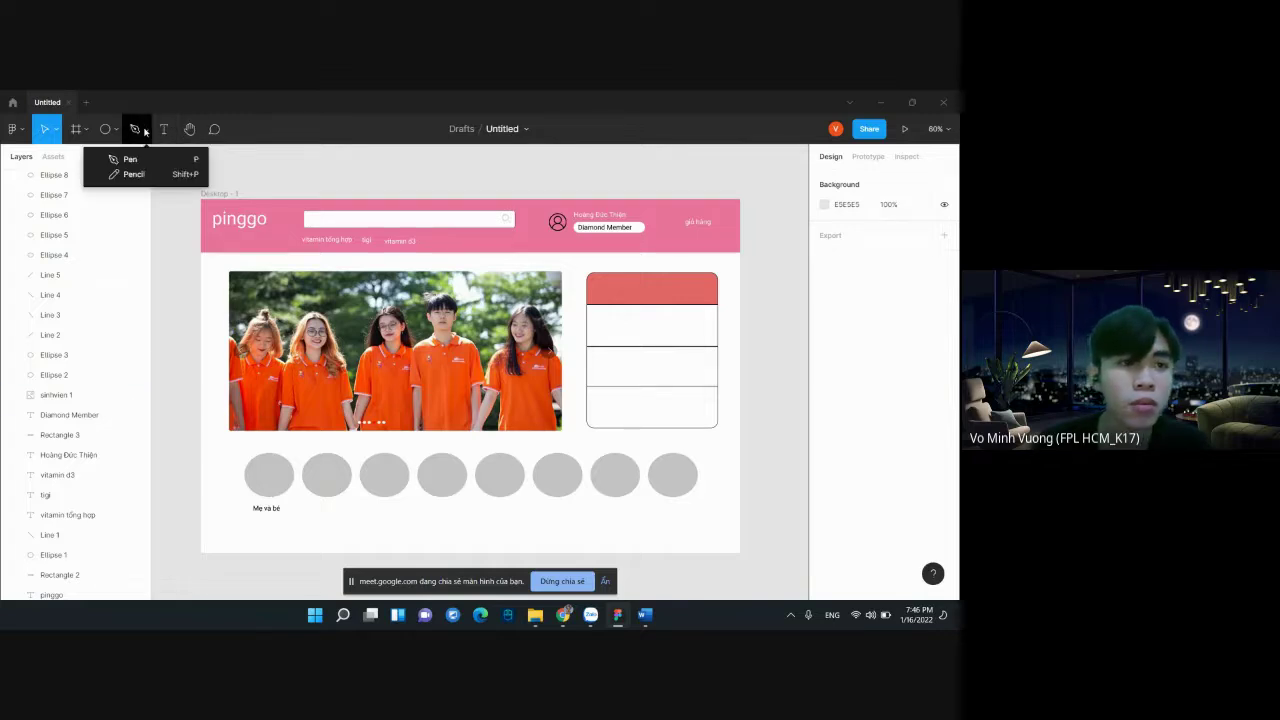
{"action": "scroll", "coordinate": [57, 311], "scroll_direction": "up", "scroll_amount": 3}
{"action": "scroll", "coordinate": [57, 311], "scroll_direction": "up", "scroll_amount": 2}
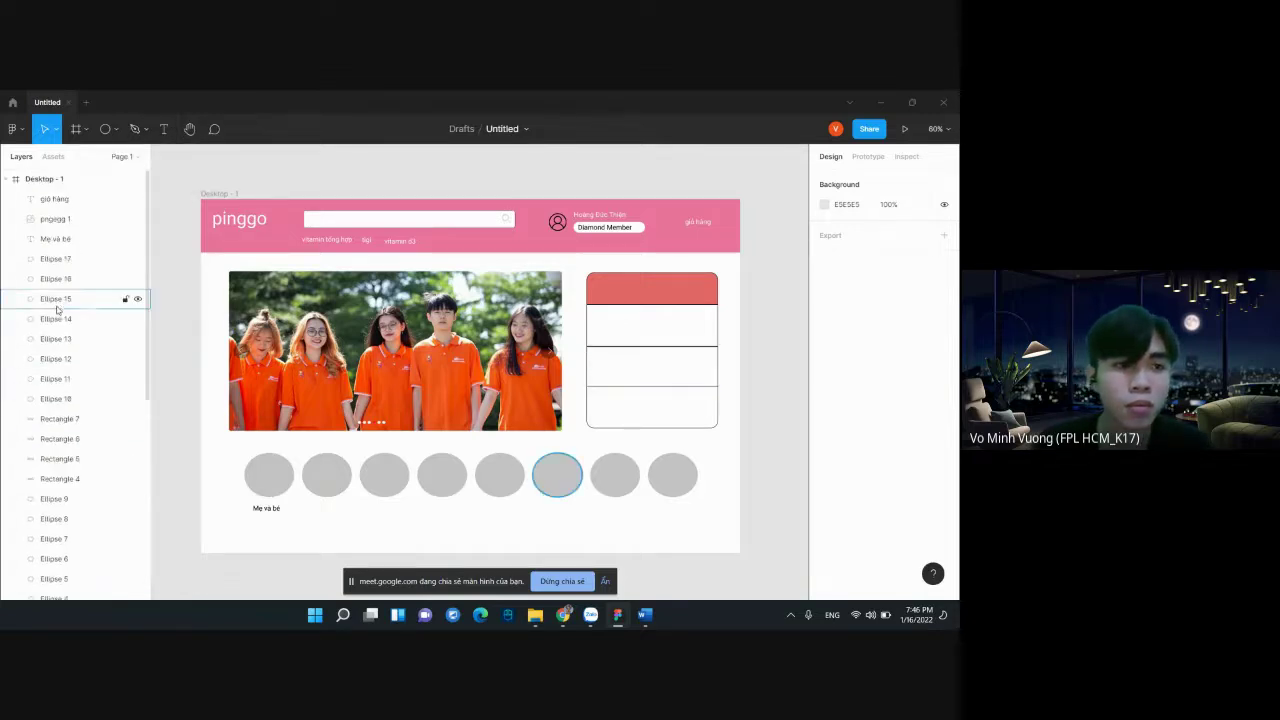
{"action": "left_click", "coordinate": [868, 157]}
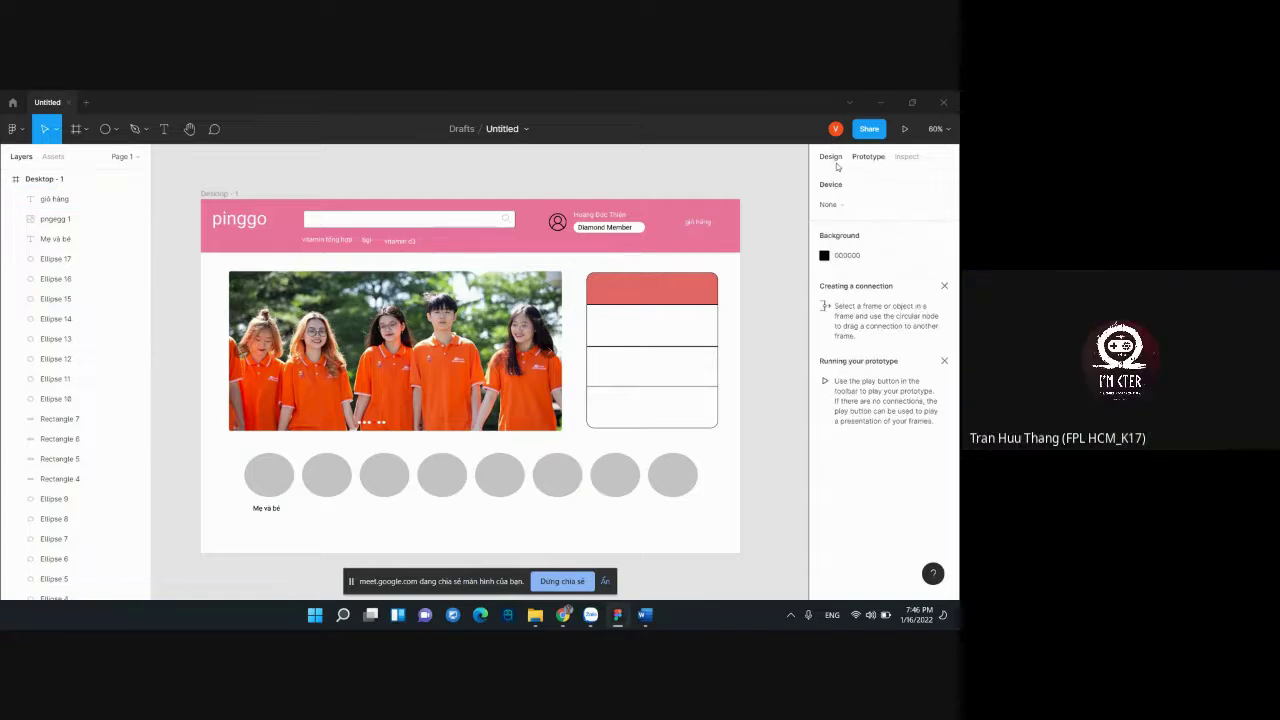
{"action": "left_click", "coordinate": [835, 160]}
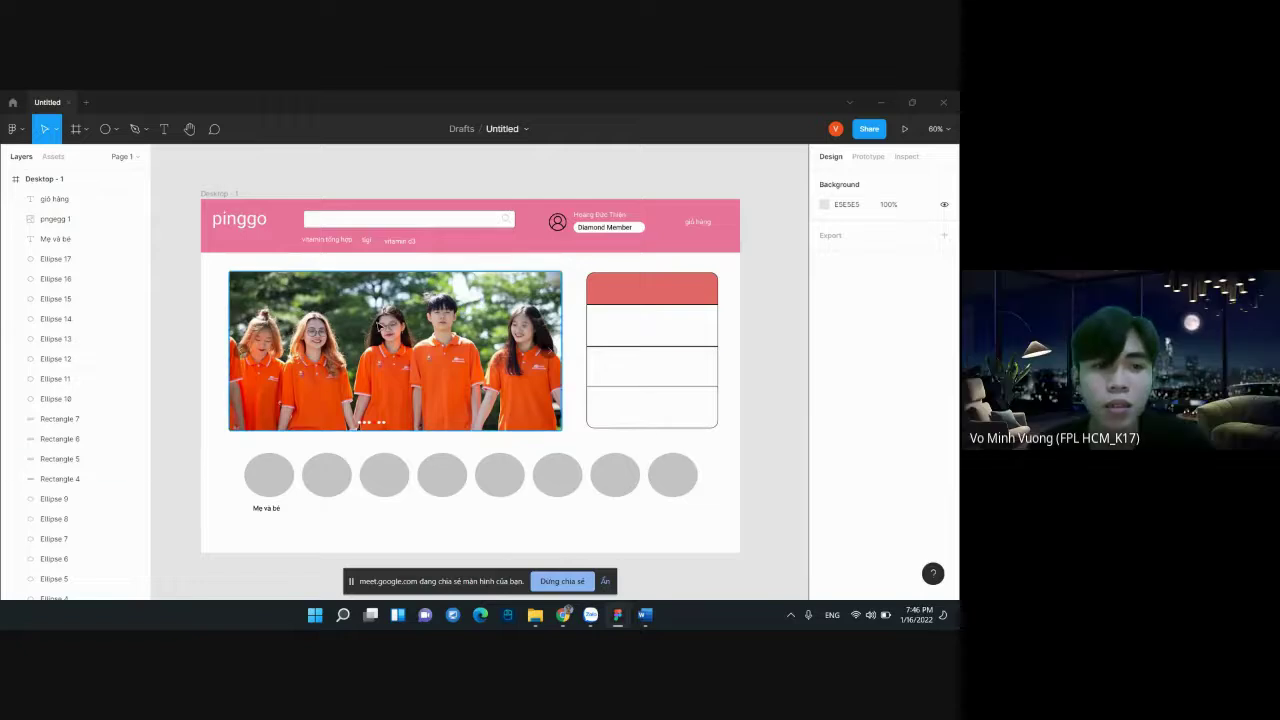
Give the sinhvien 1 photo a 50 corner radius and show independent corners
{"action": "left_click", "coordinate": [440, 354]}
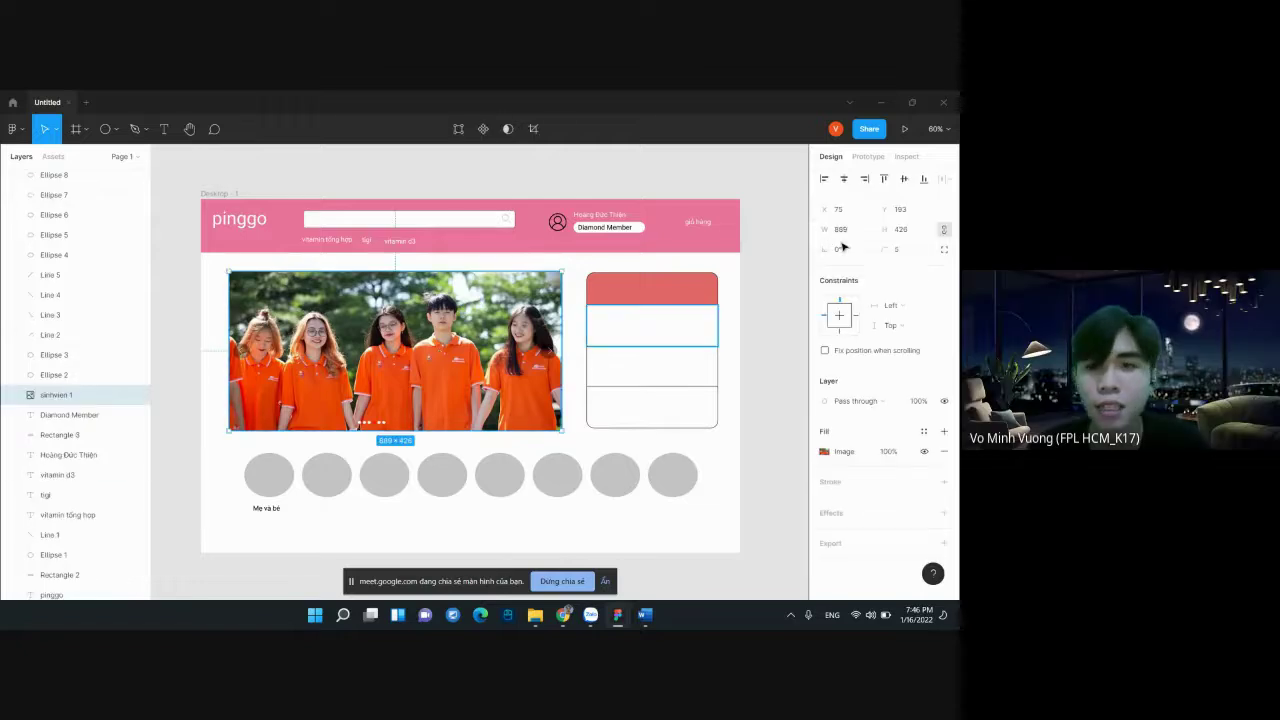
{"action": "left_click", "coordinate": [900, 250]}
{"action": "key", "text": "Return"}
{"action": "mouse_move", "coordinate": [495, 314]}
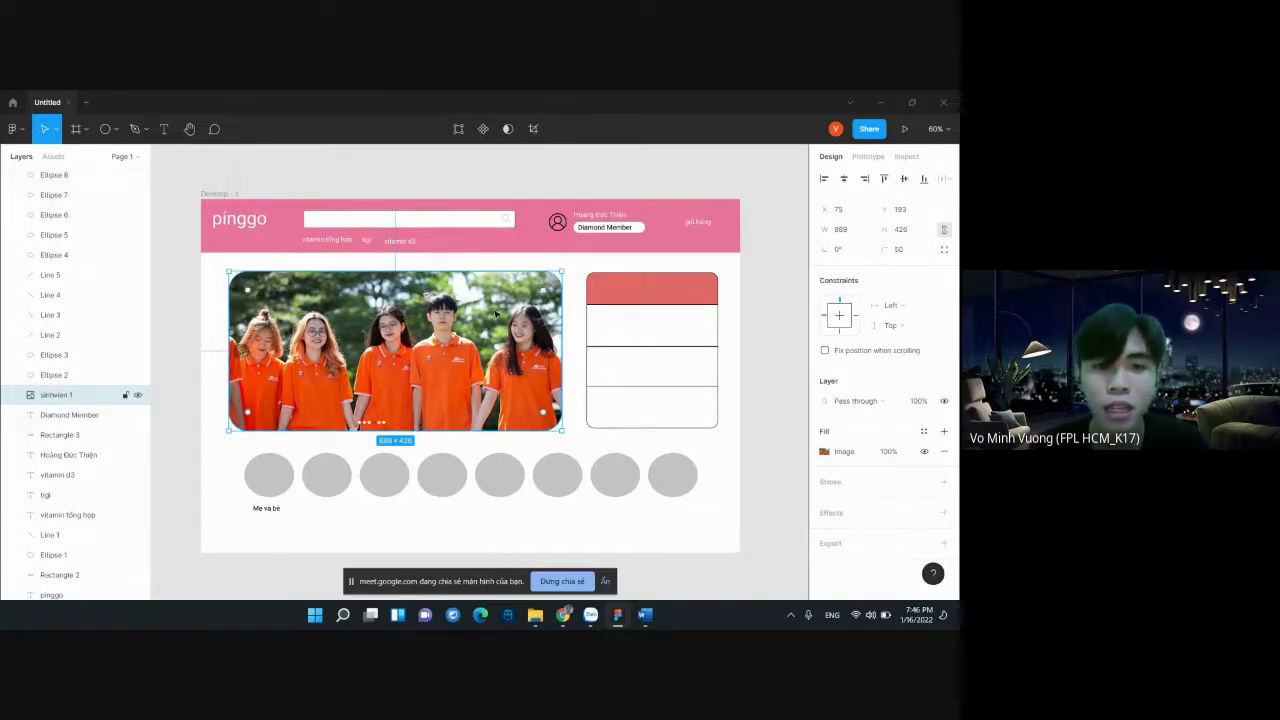
{"action": "left_click", "coordinate": [206, 304]}
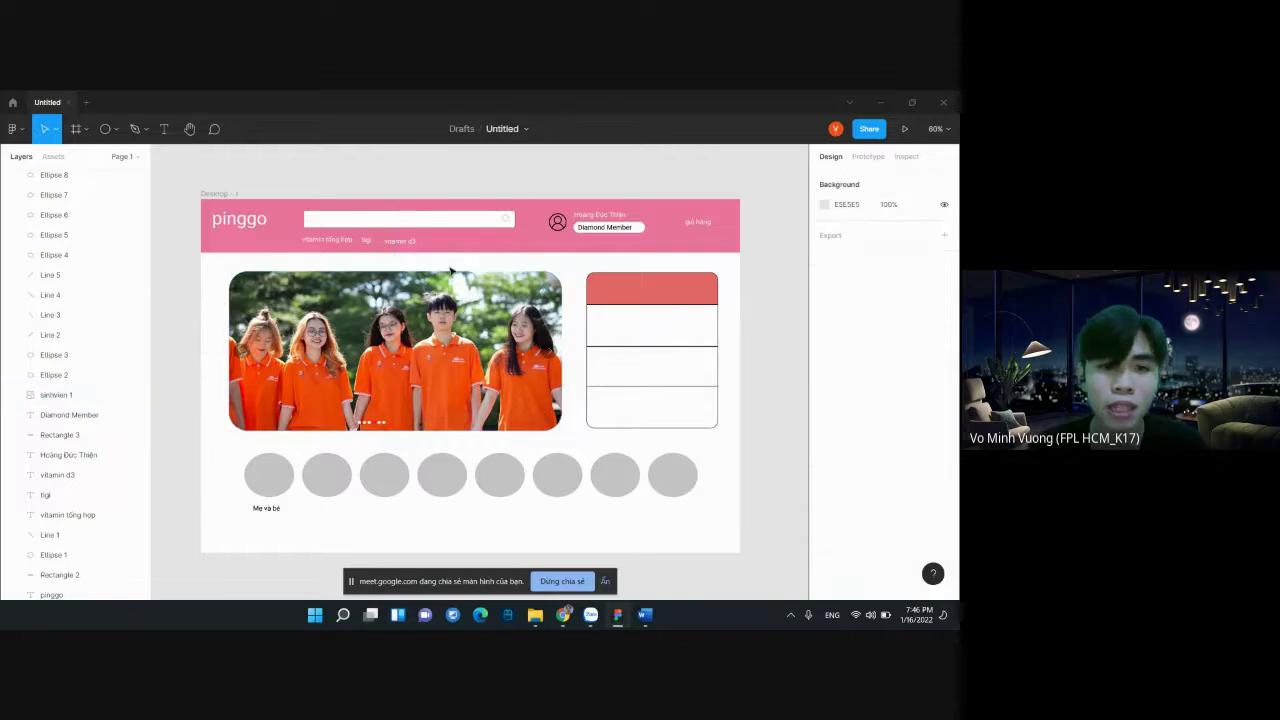
{"action": "left_click", "coordinate": [433, 428]}
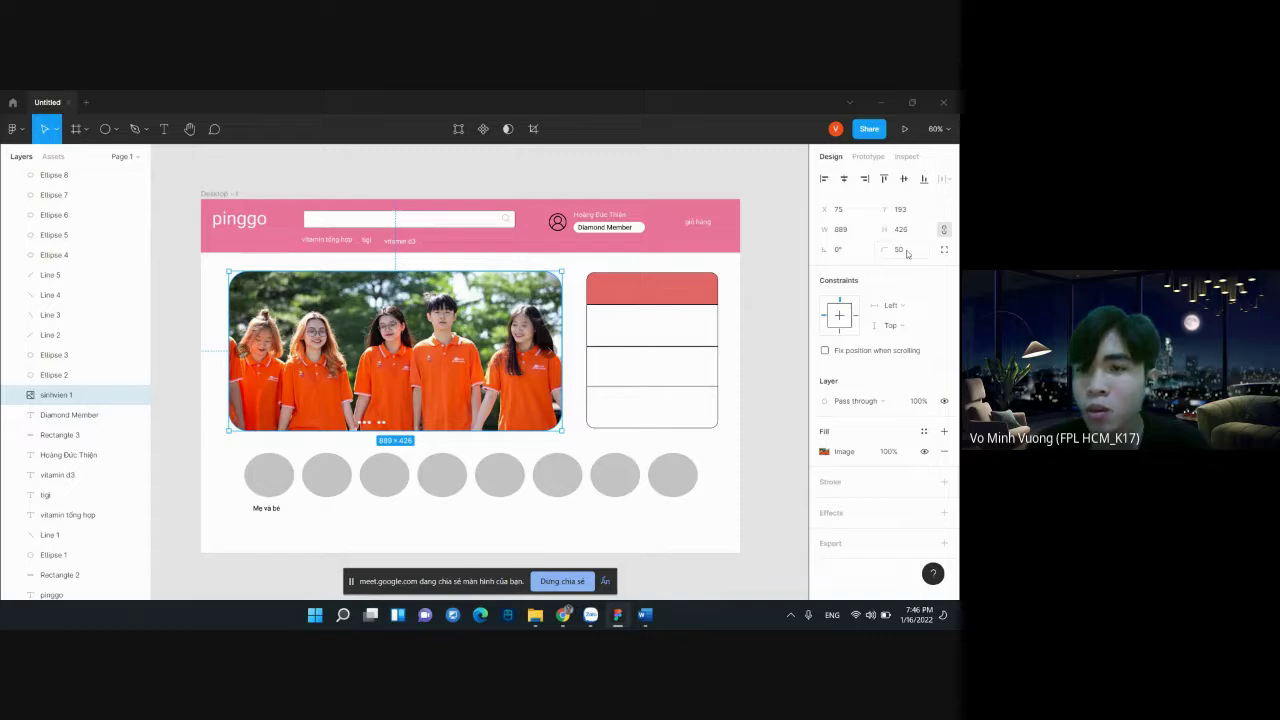
{"action": "left_click", "coordinate": [944, 250]}
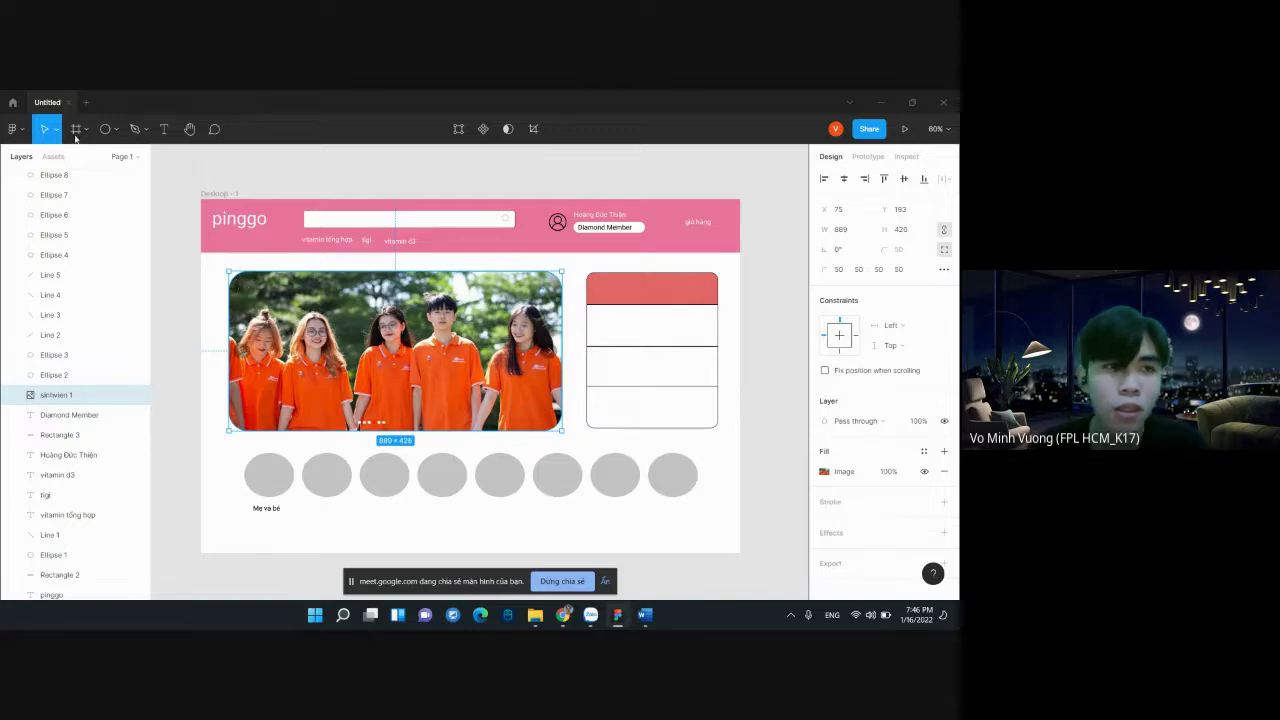
{"action": "left_click", "coordinate": [137, 133]}
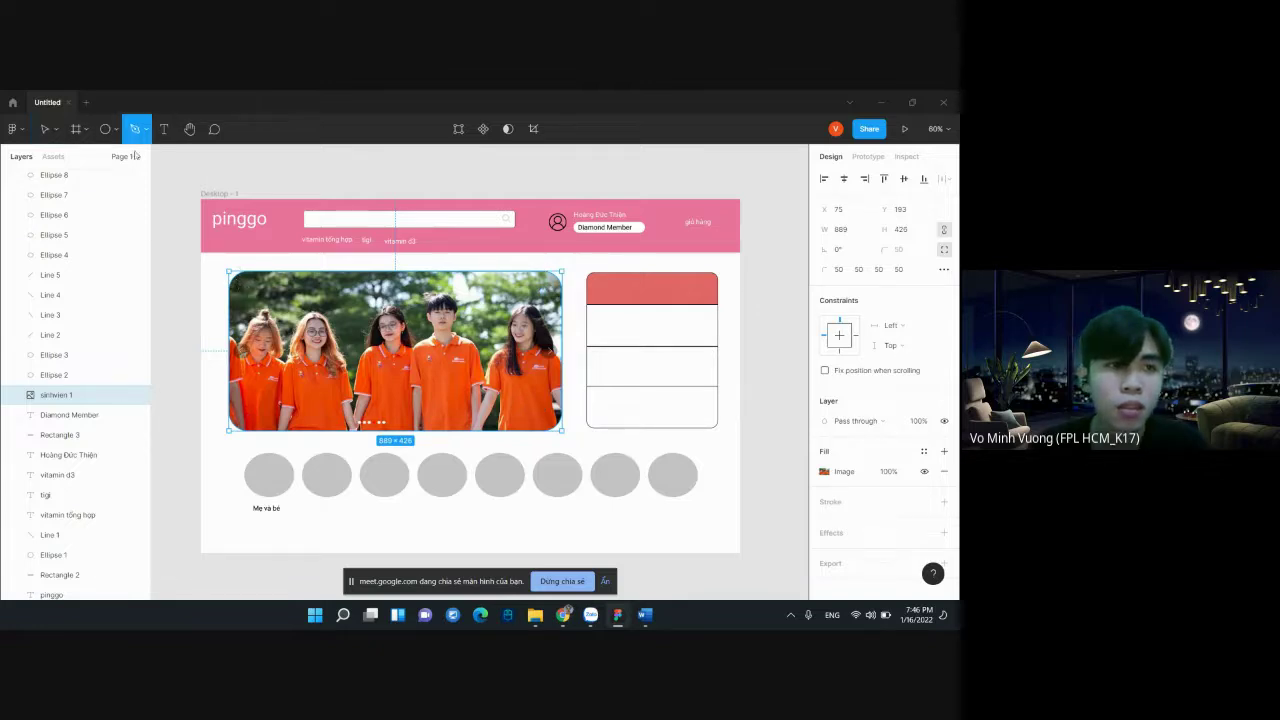
{"action": "left_click", "coordinate": [137, 160]}
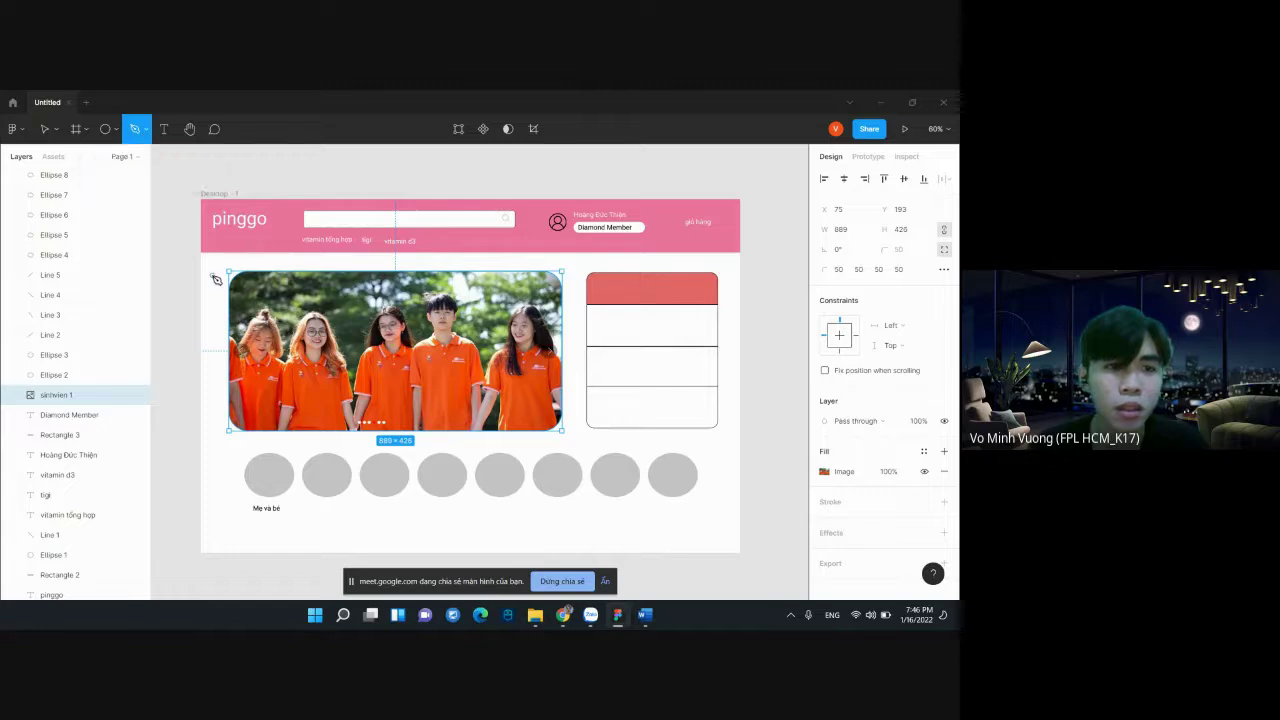
{"action": "left_click", "coordinate": [209, 274]}
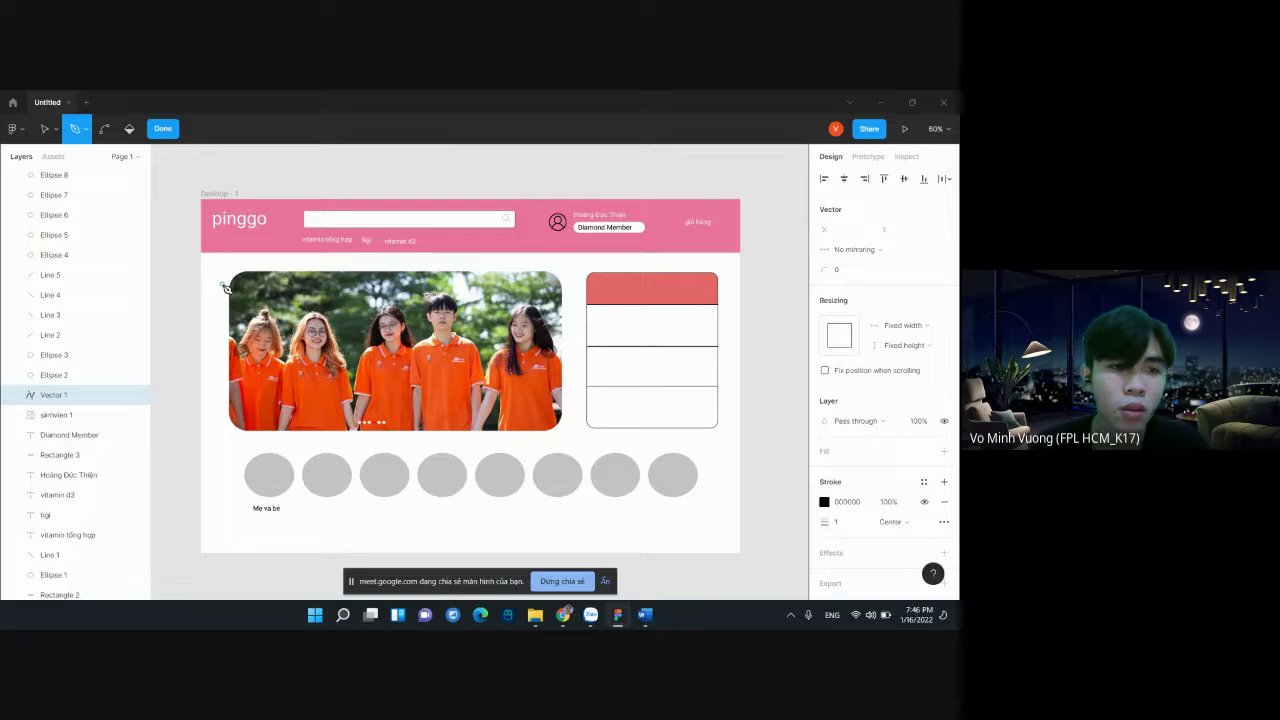
{"action": "key", "text": "ctrl"}
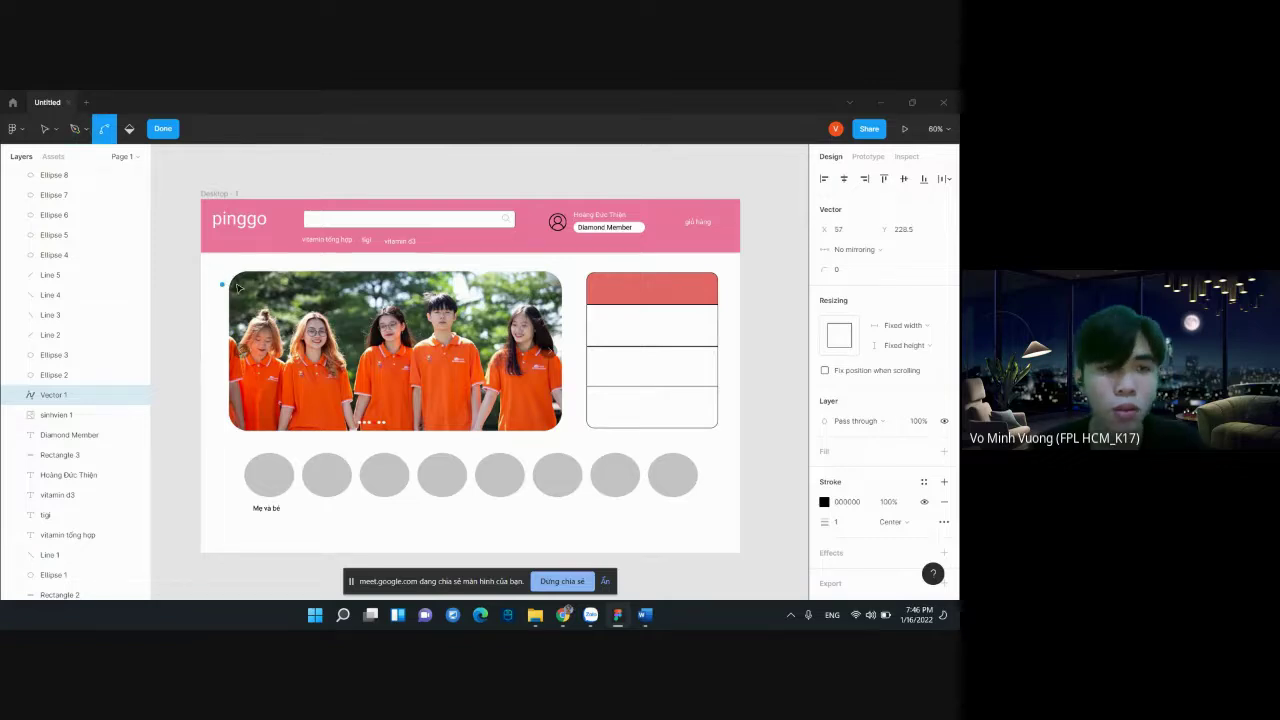
{"action": "left_click", "coordinate": [236, 290]}
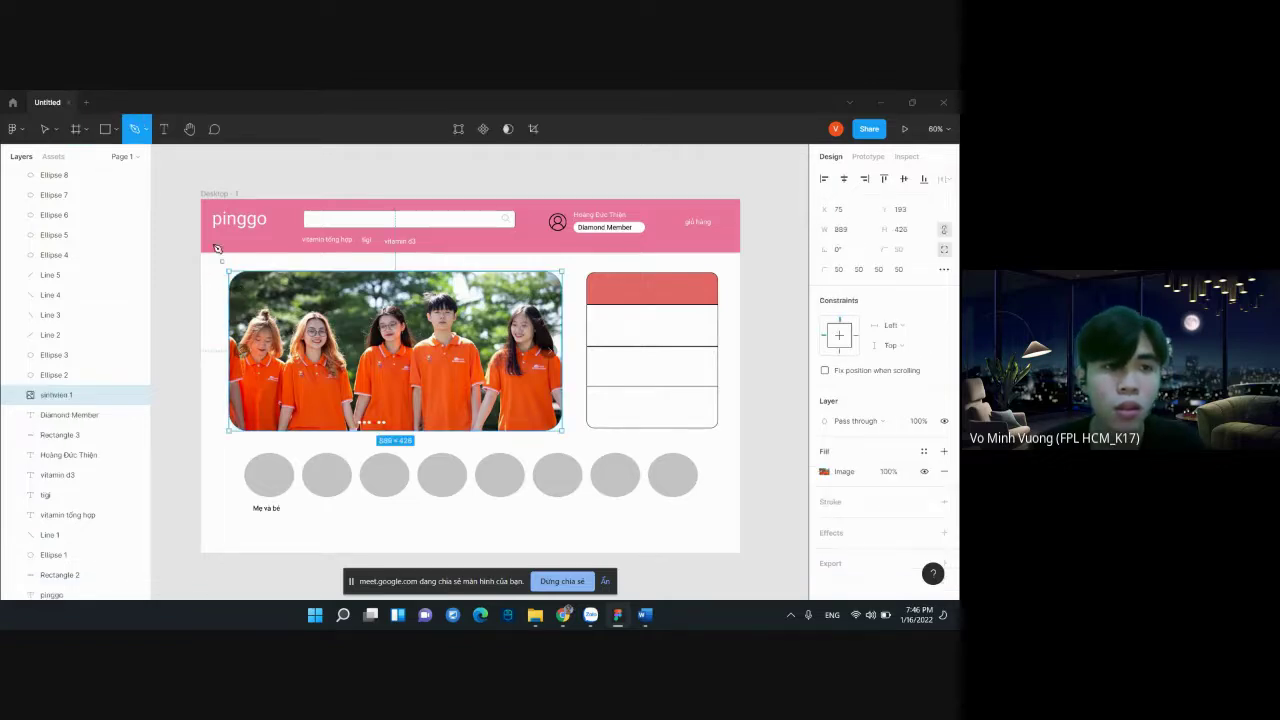
{"action": "left_click", "coordinate": [219, 272]}
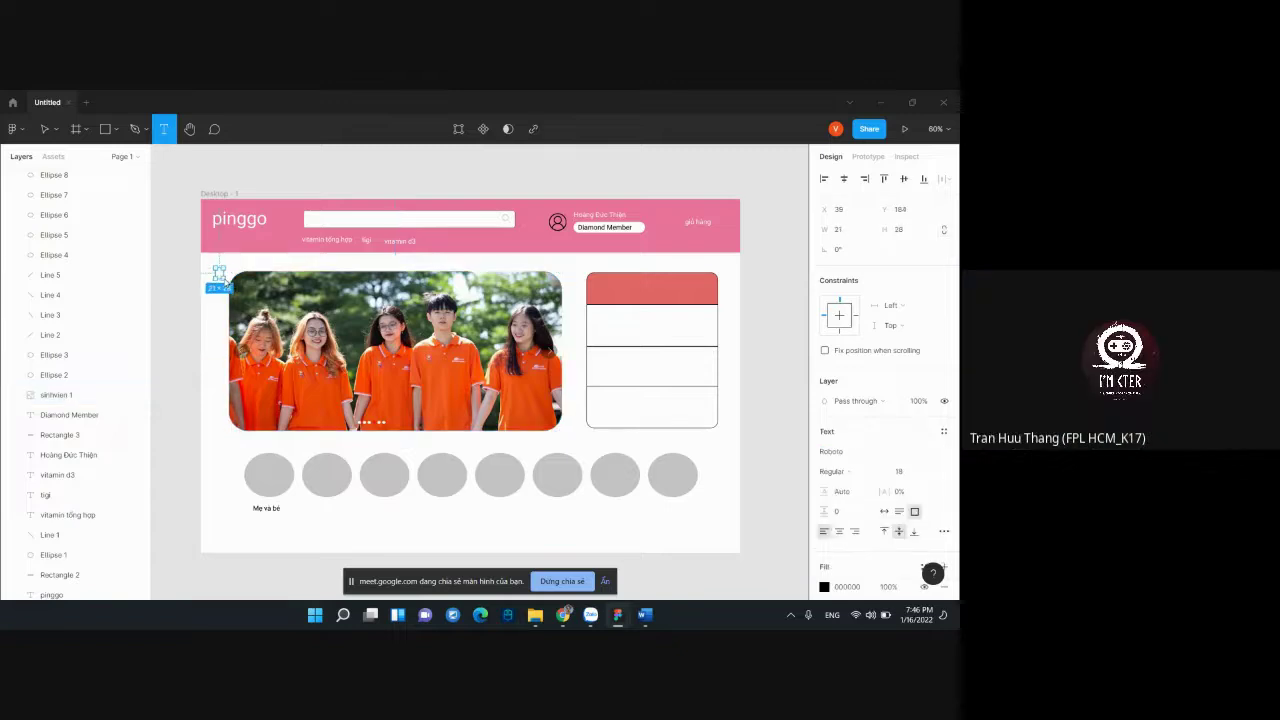
{"action": "left_click", "coordinate": [213, 332]}
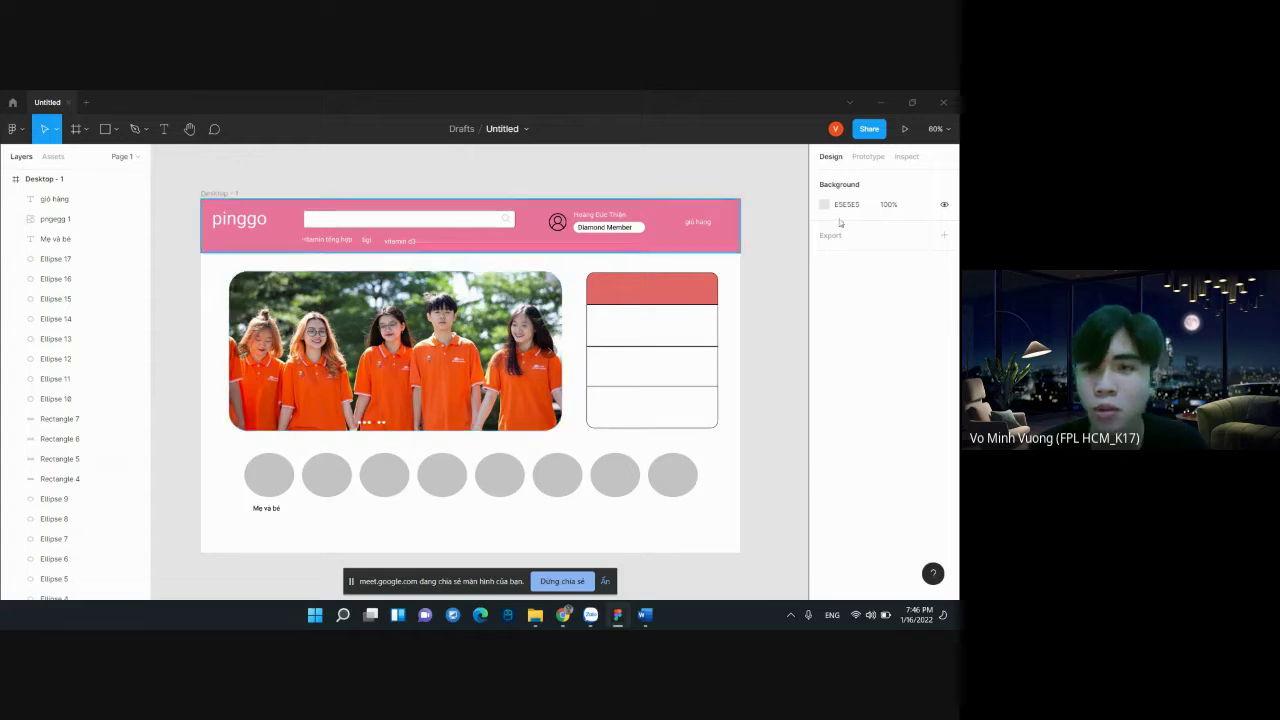
Set the sinhvien 1 photo's corner radii to 50, 50, 100, 100
{"action": "left_click", "coordinate": [463, 348]}
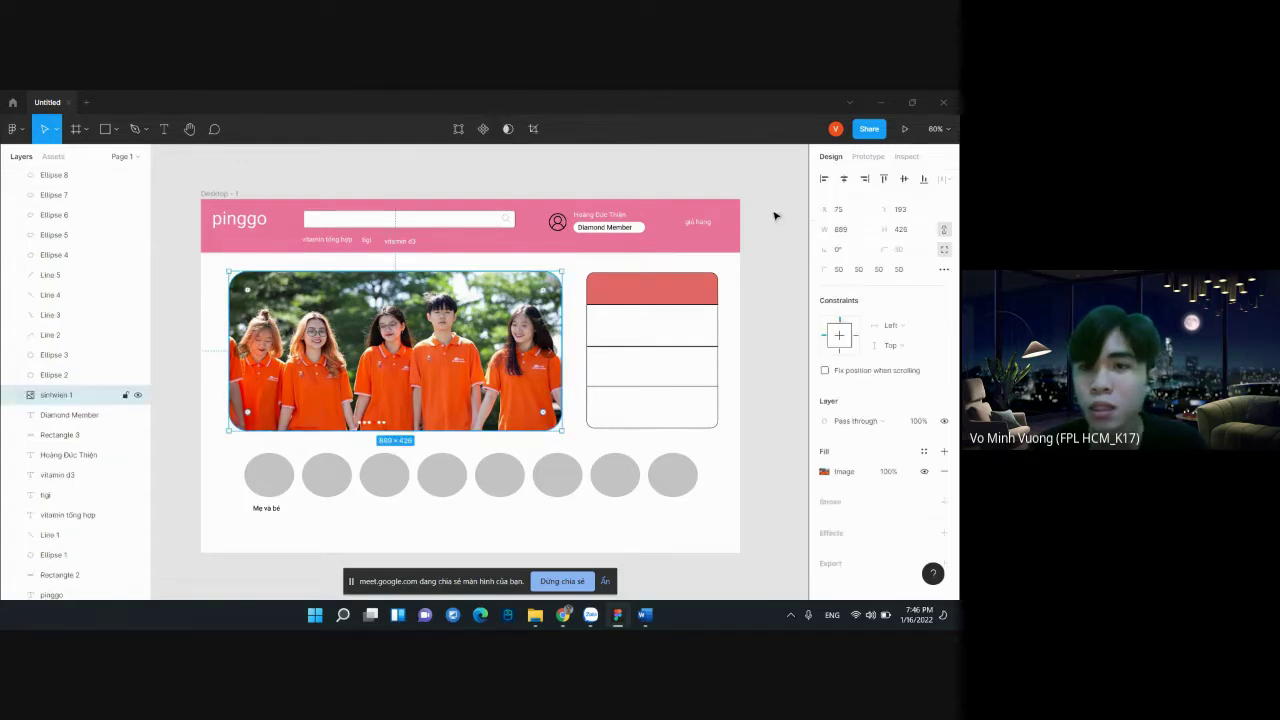
{"action": "left_click", "coordinate": [839, 270]}
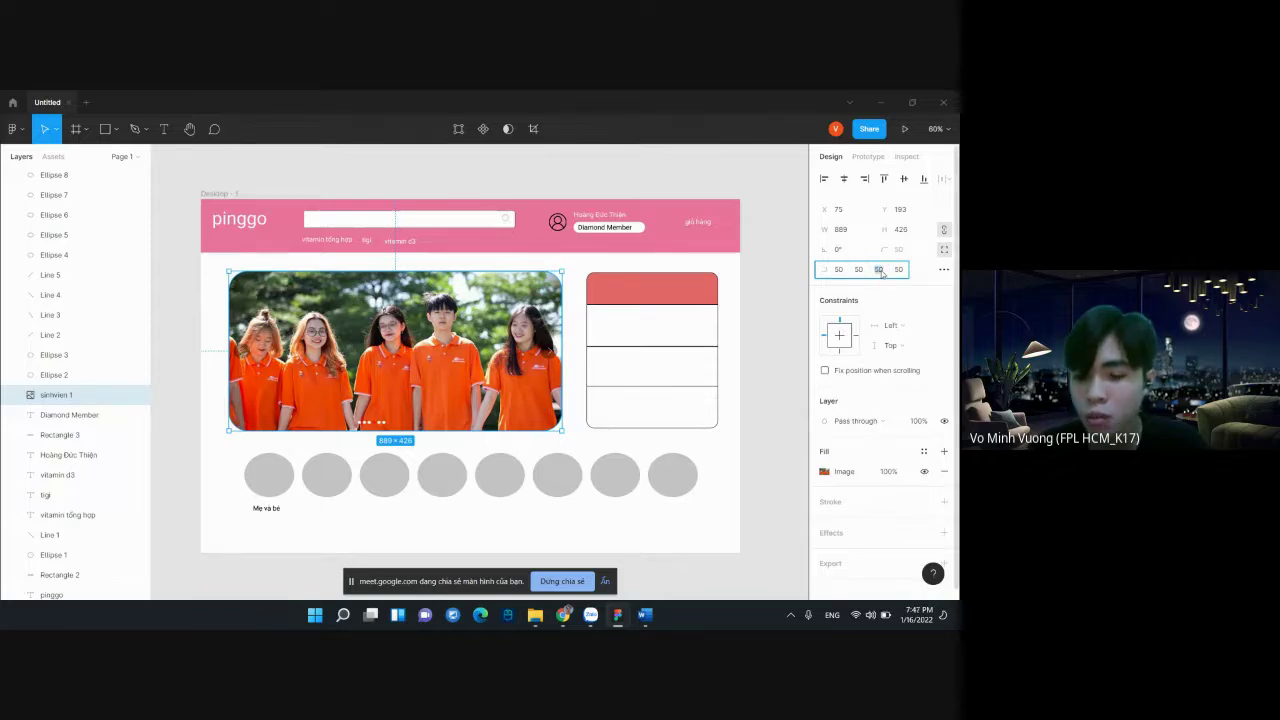
{"action": "type", "text": "0"}
{"action": "left_click", "coordinate": [897, 270]}
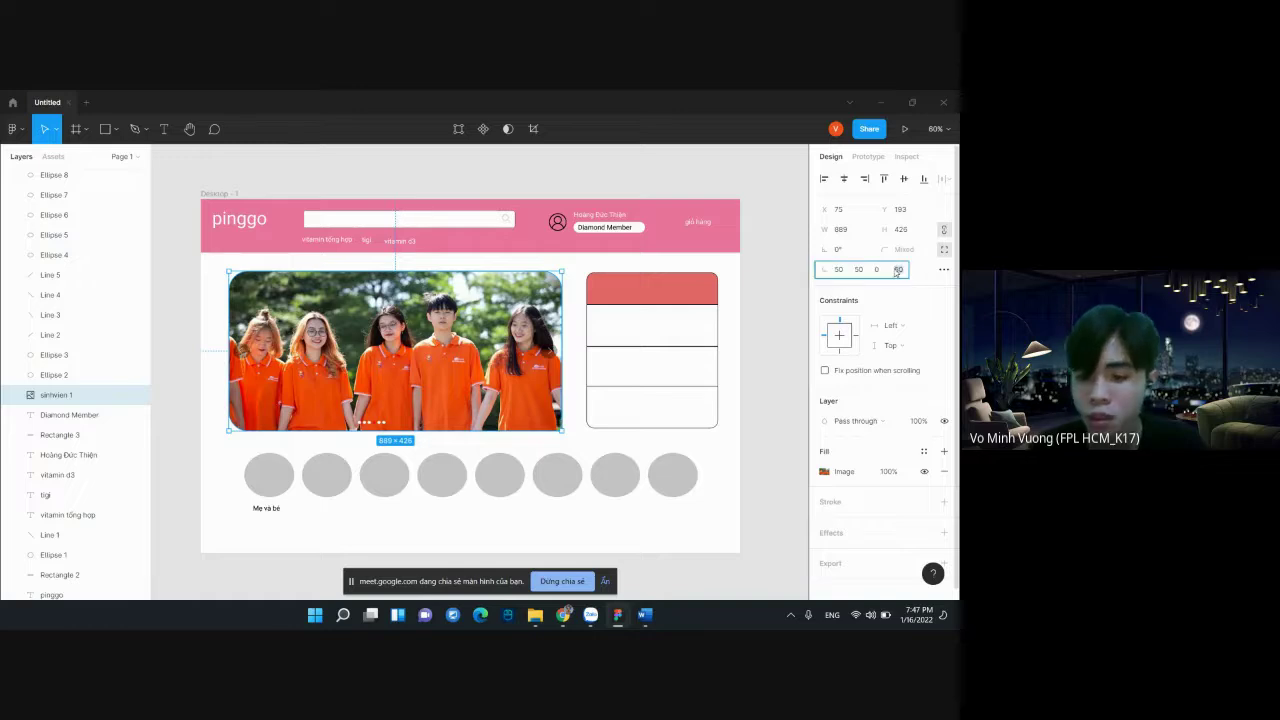
{"action": "type", "text": "0"}
{"action": "key", "text": "Return"}
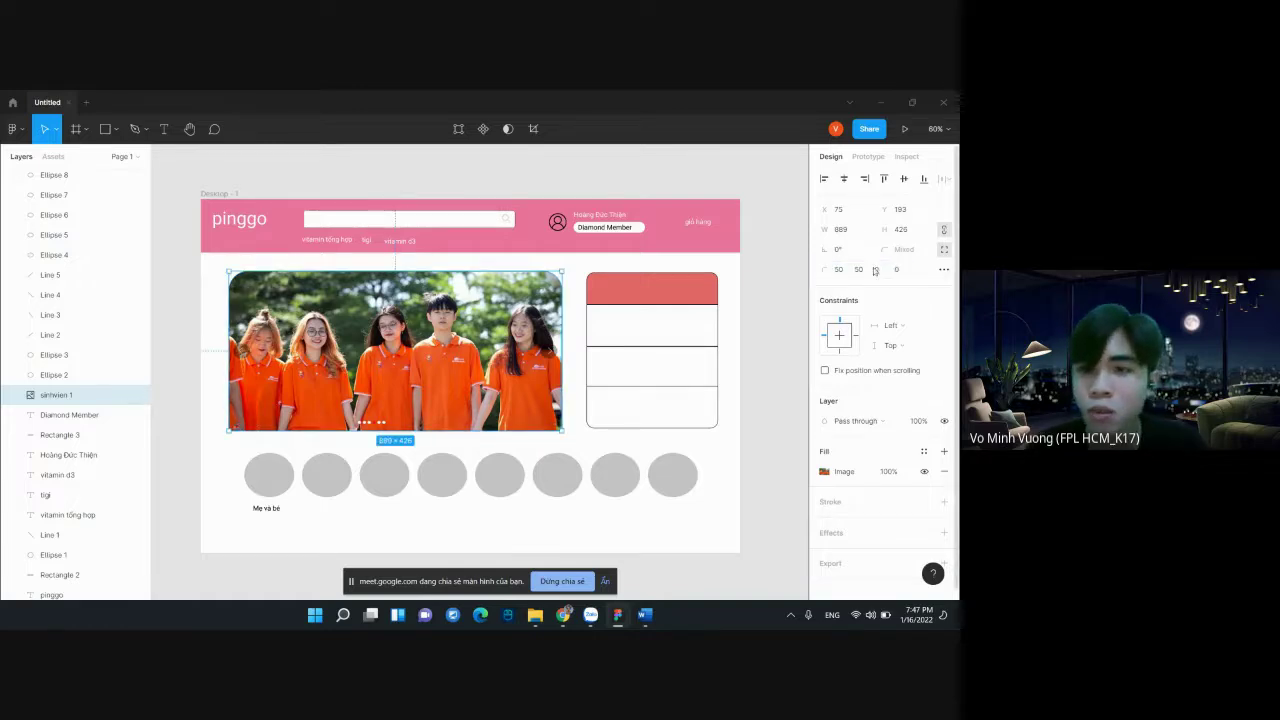
{"action": "left_click", "coordinate": [877, 270]}
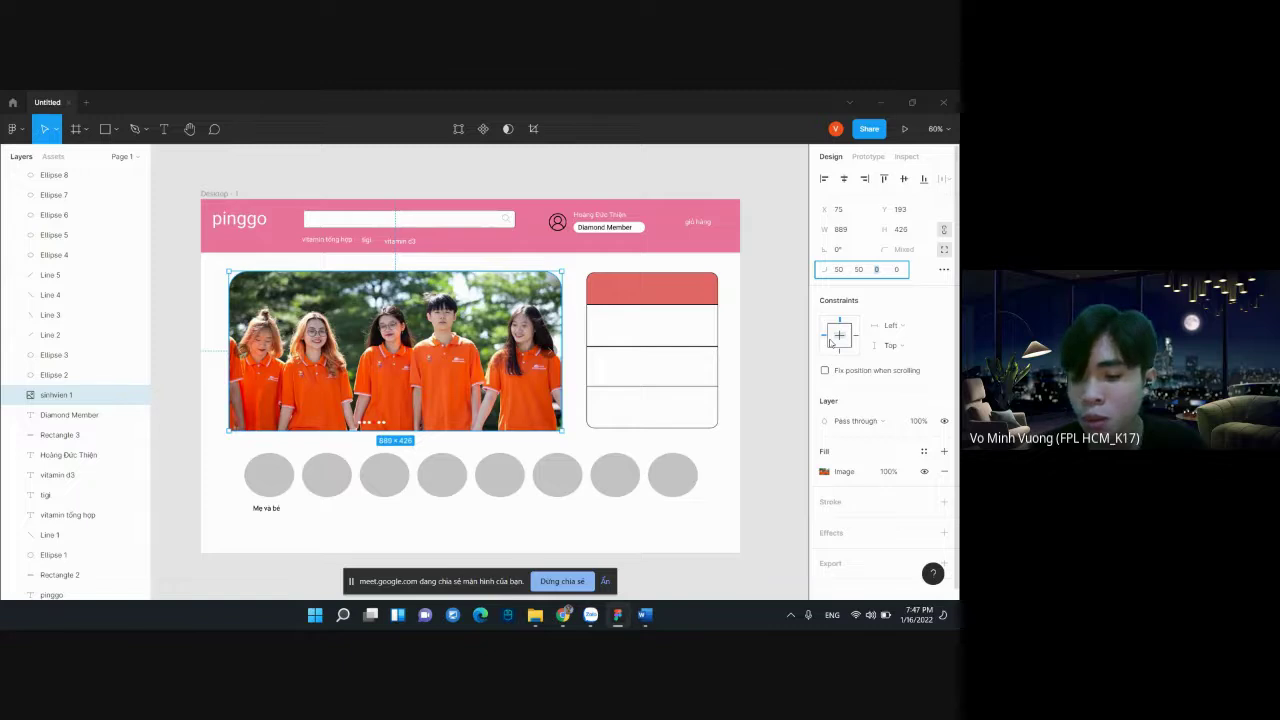
{"action": "type", "text": "100"}
{"action": "key", "text": "Return"}
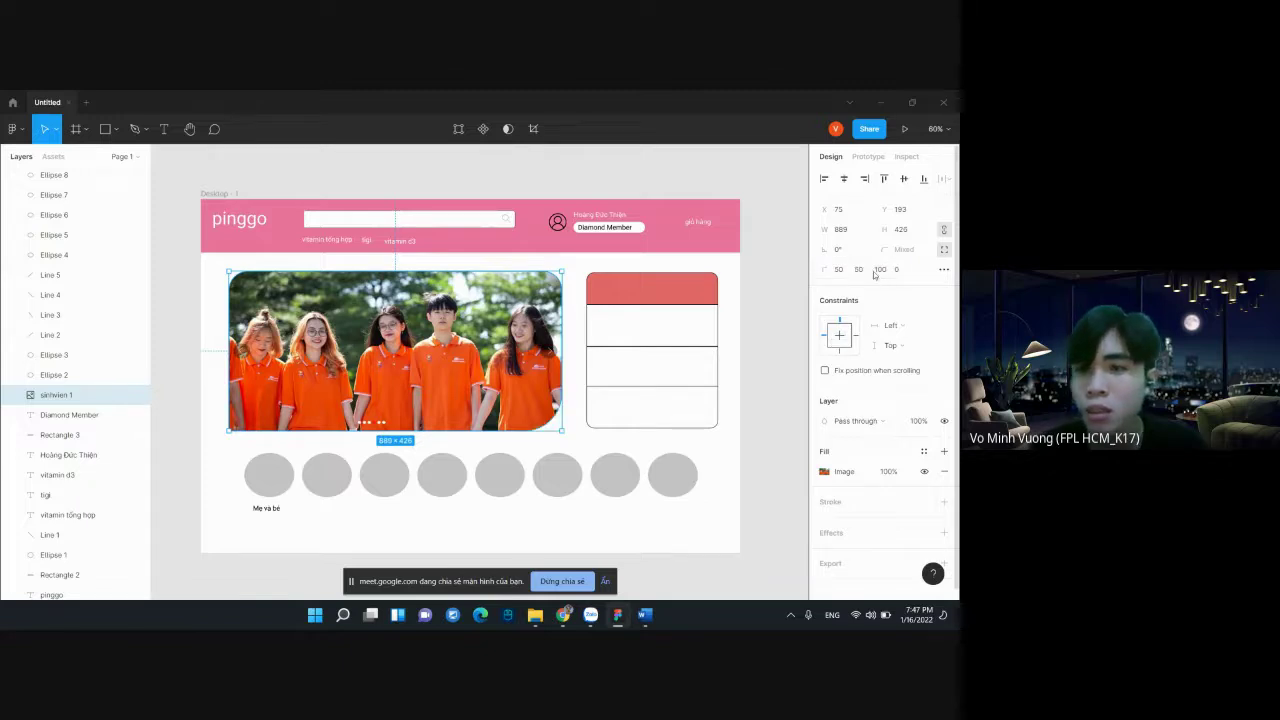
{"action": "left_click", "coordinate": [901, 272]}
{"action": "type", "text": "100"}
{"action": "key", "text": "Return"}
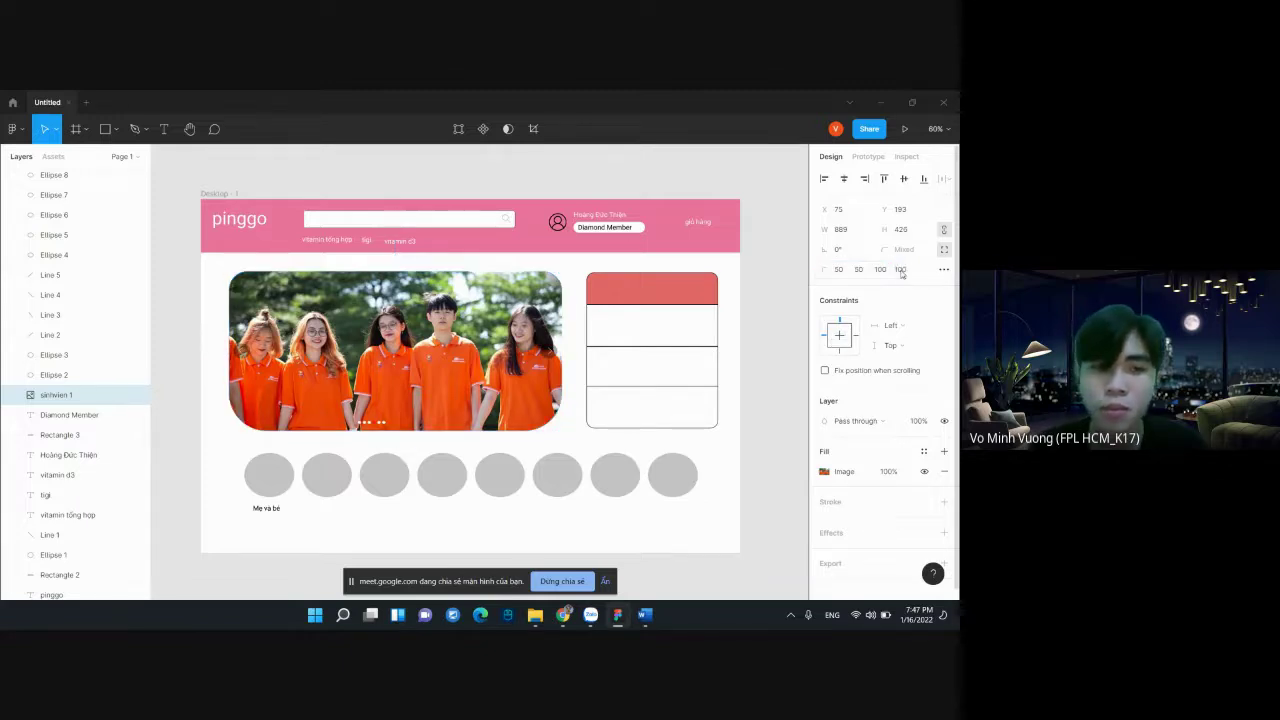
{"action": "left_click", "coordinate": [216, 447]}
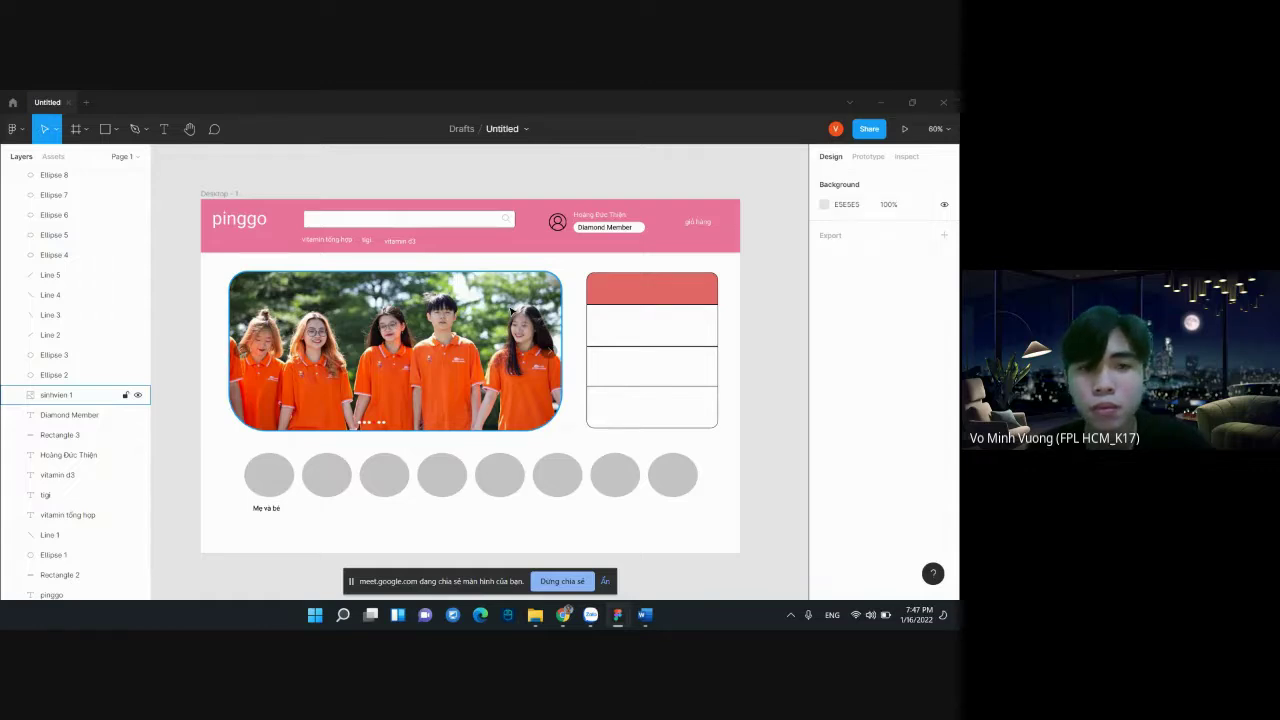
{"action": "left_click", "coordinate": [466, 361]}
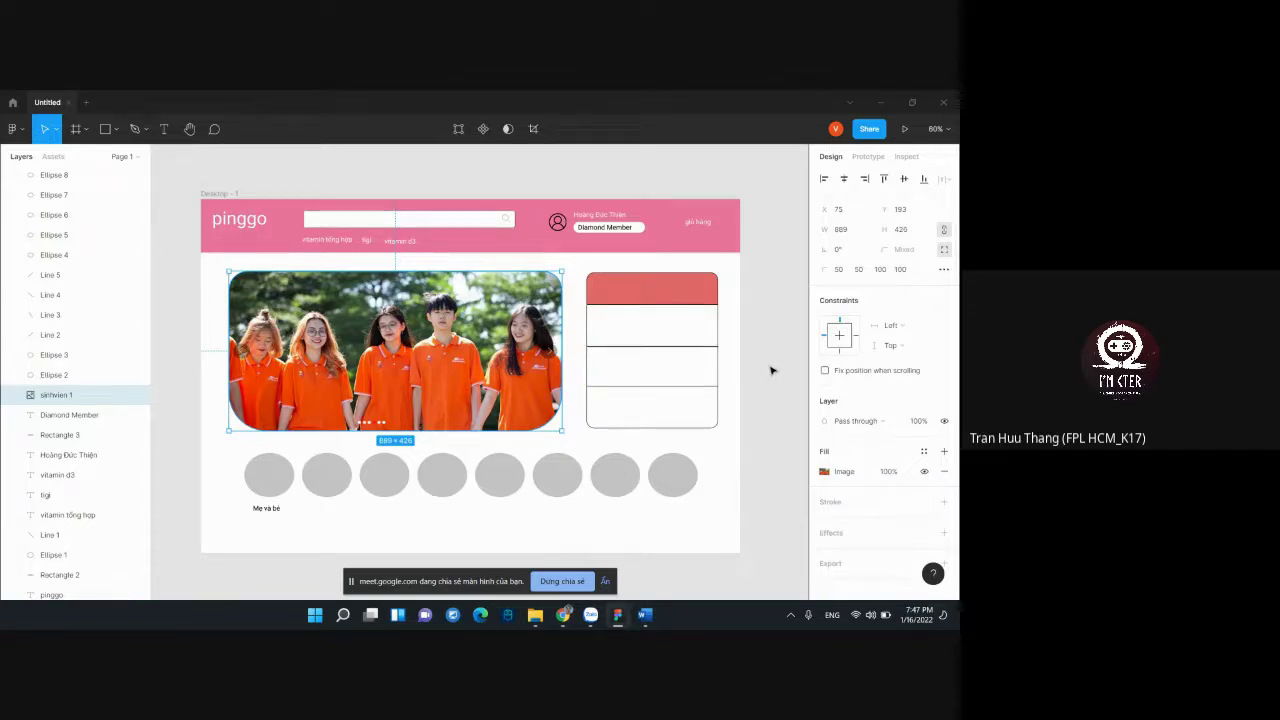
{"action": "left_click", "coordinate": [720, 248]}
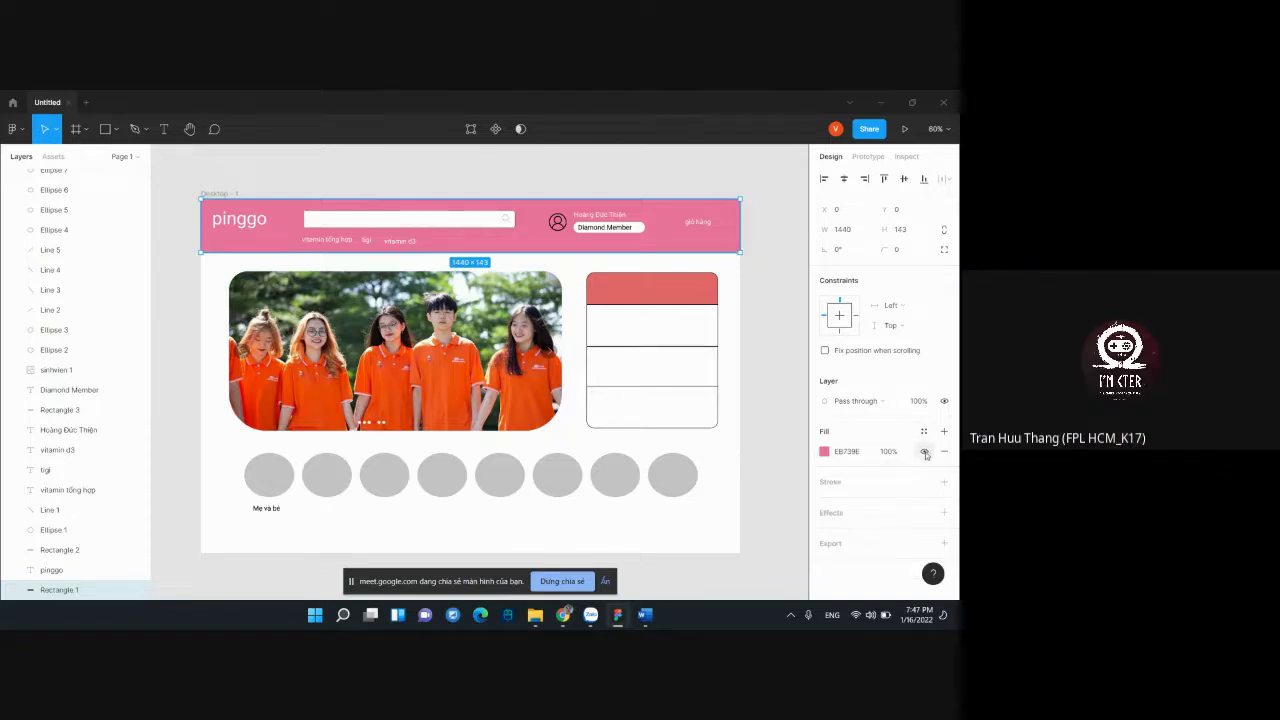
{"action": "left_click", "coordinate": [824, 452]}
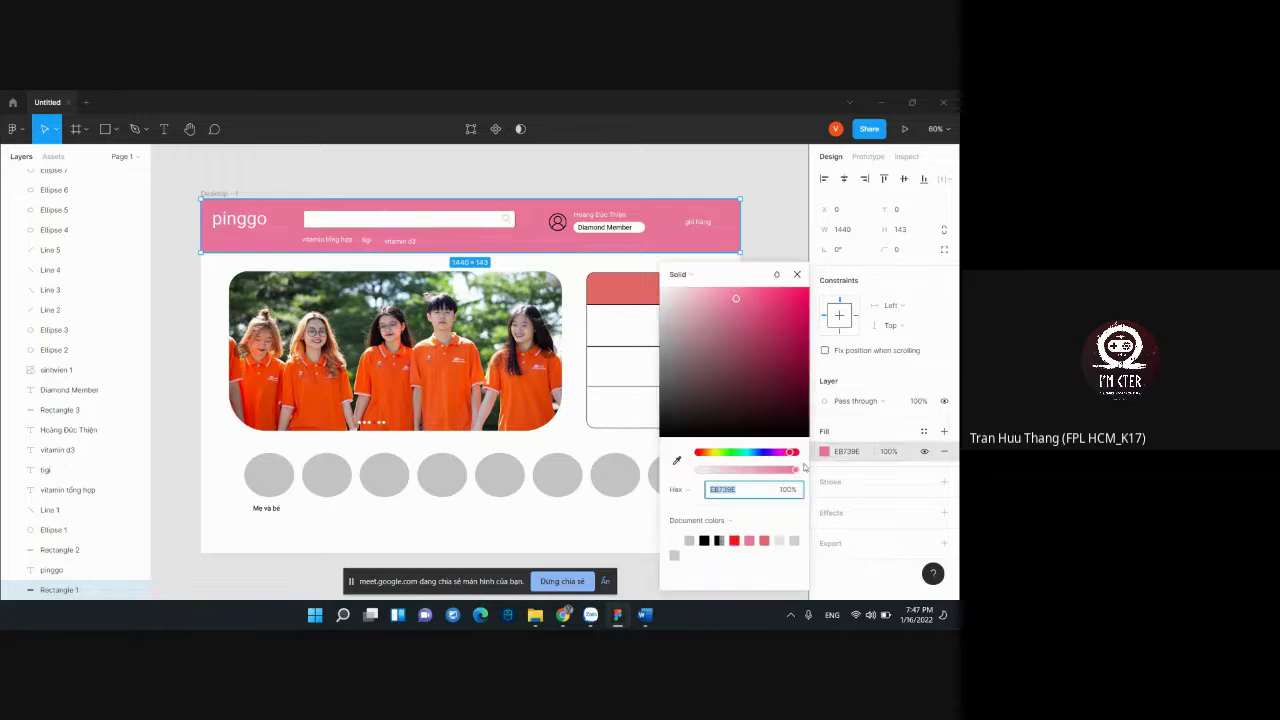
{"action": "left_click", "coordinate": [847, 505]}
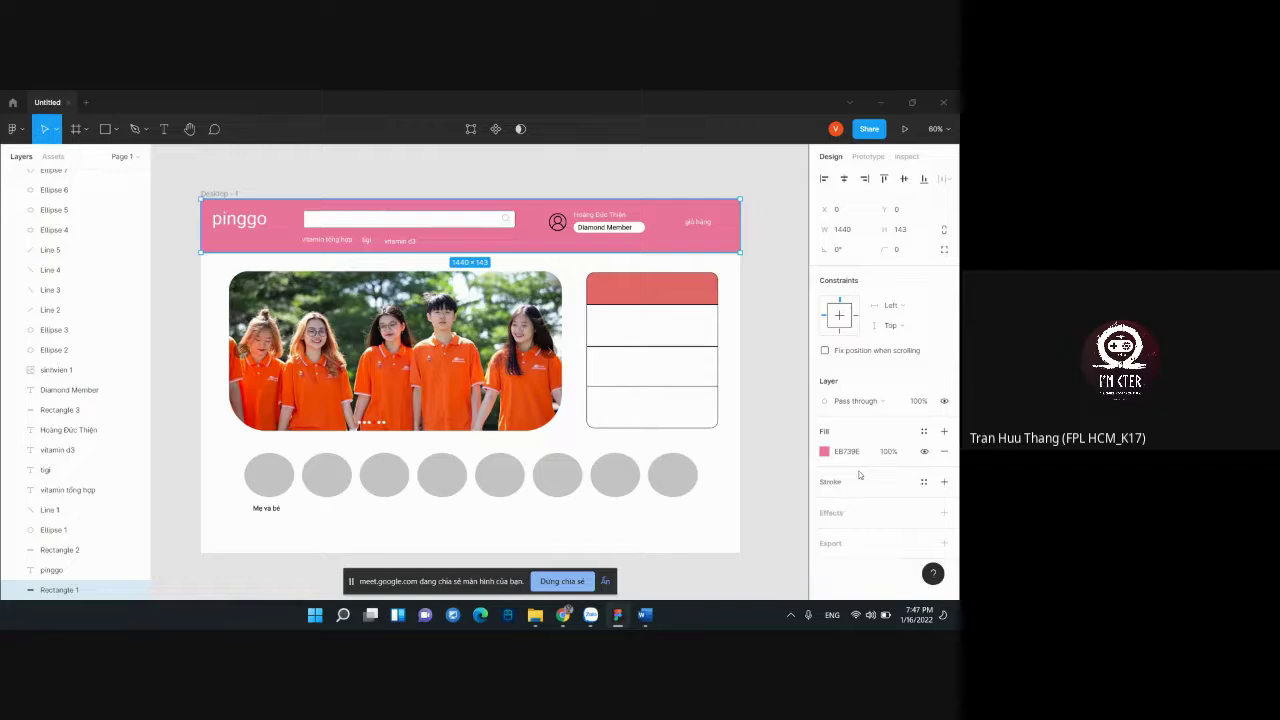
{"action": "left_click", "coordinate": [875, 404]}
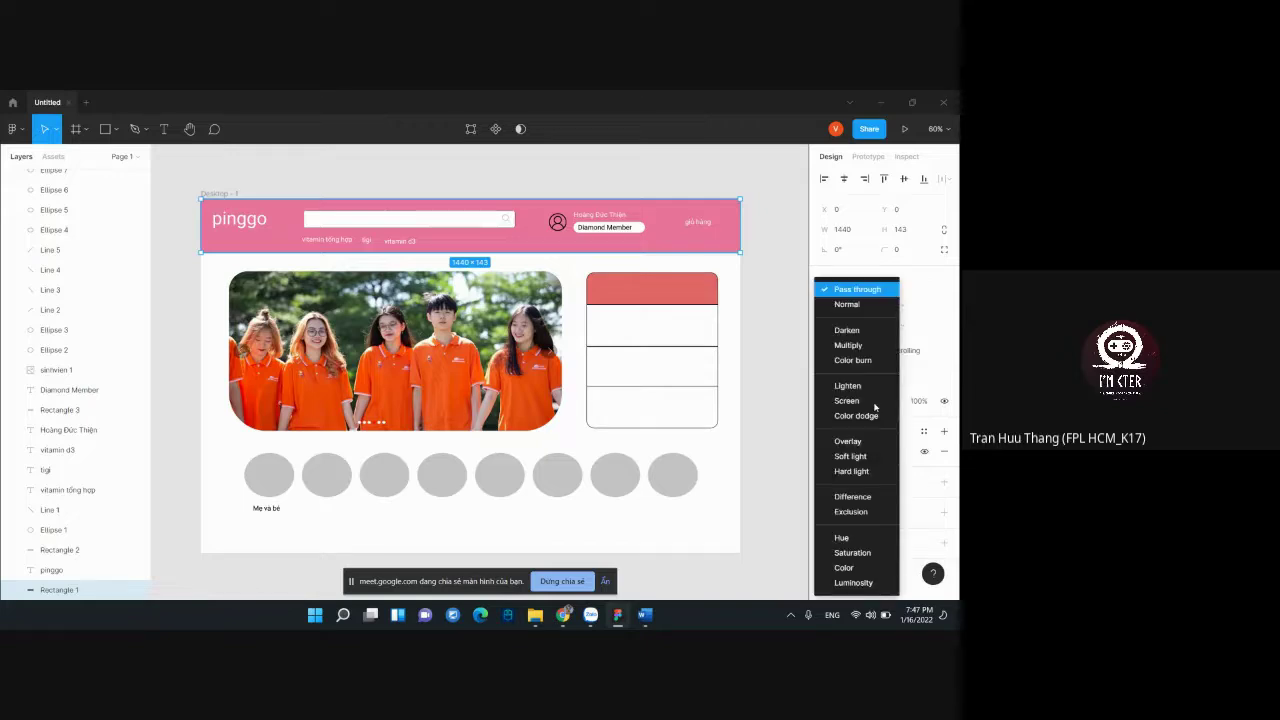
{"action": "left_click", "coordinate": [765, 399]}
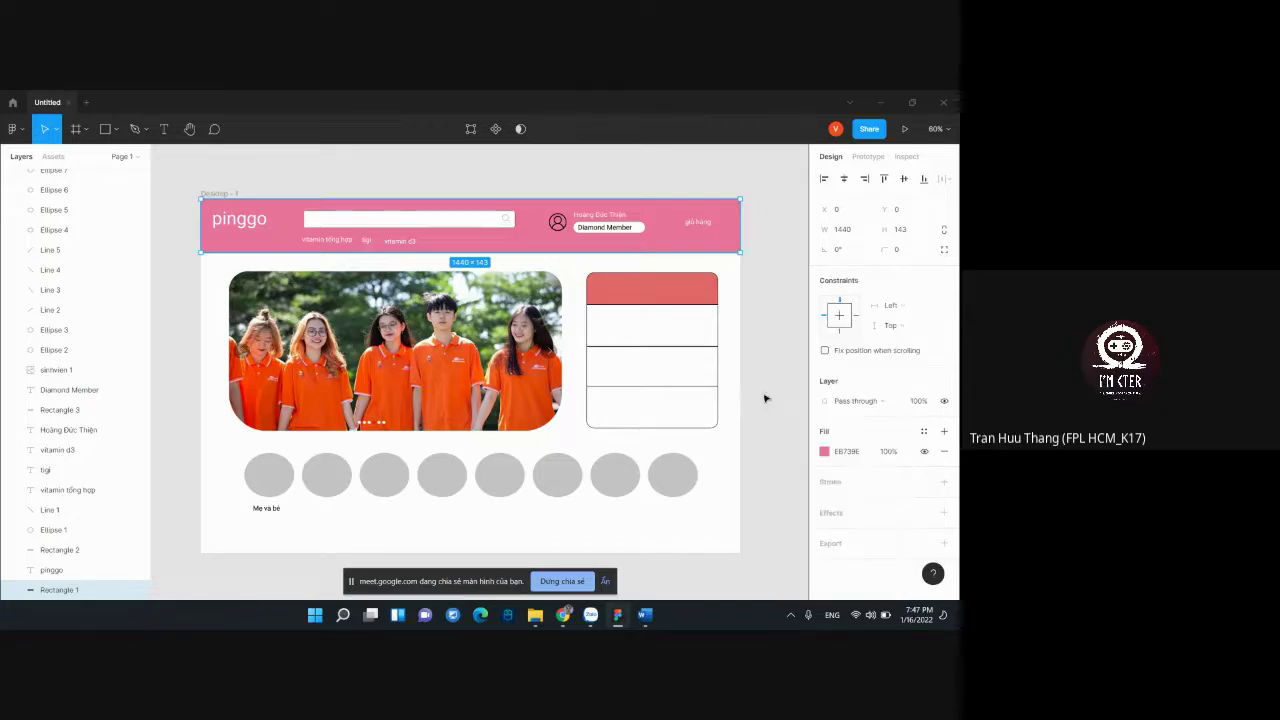
{"action": "left_click", "coordinate": [843, 404]}
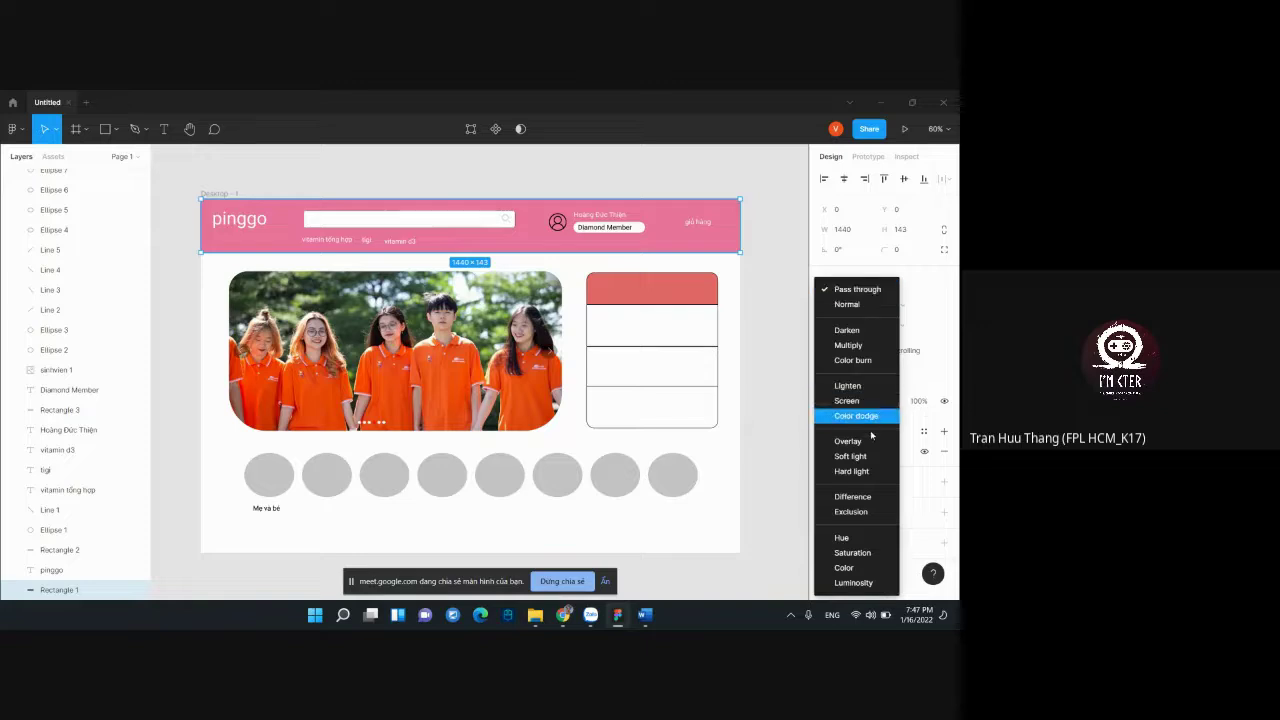
{"action": "left_click", "coordinate": [773, 319]}
{"action": "mouse_move", "coordinate": [75, 590]}
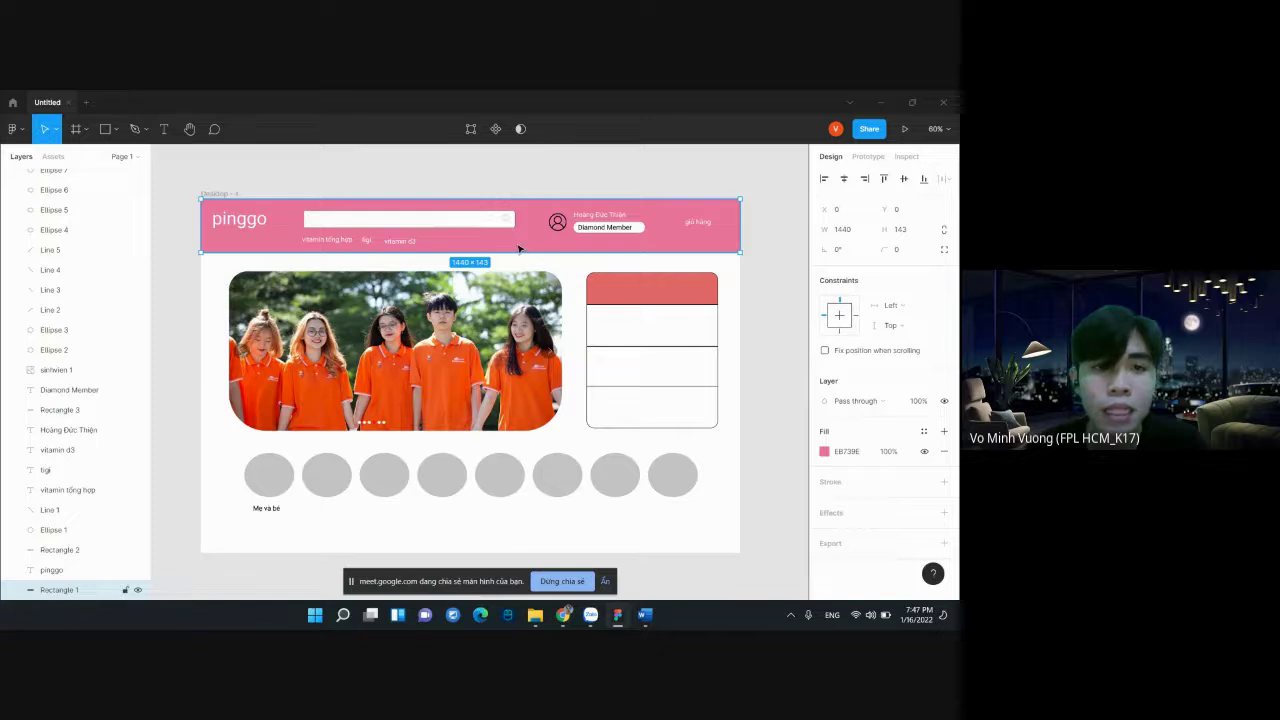
{"action": "scroll", "coordinate": [536, 253], "scroll_direction": "up", "scroll_amount": 2}
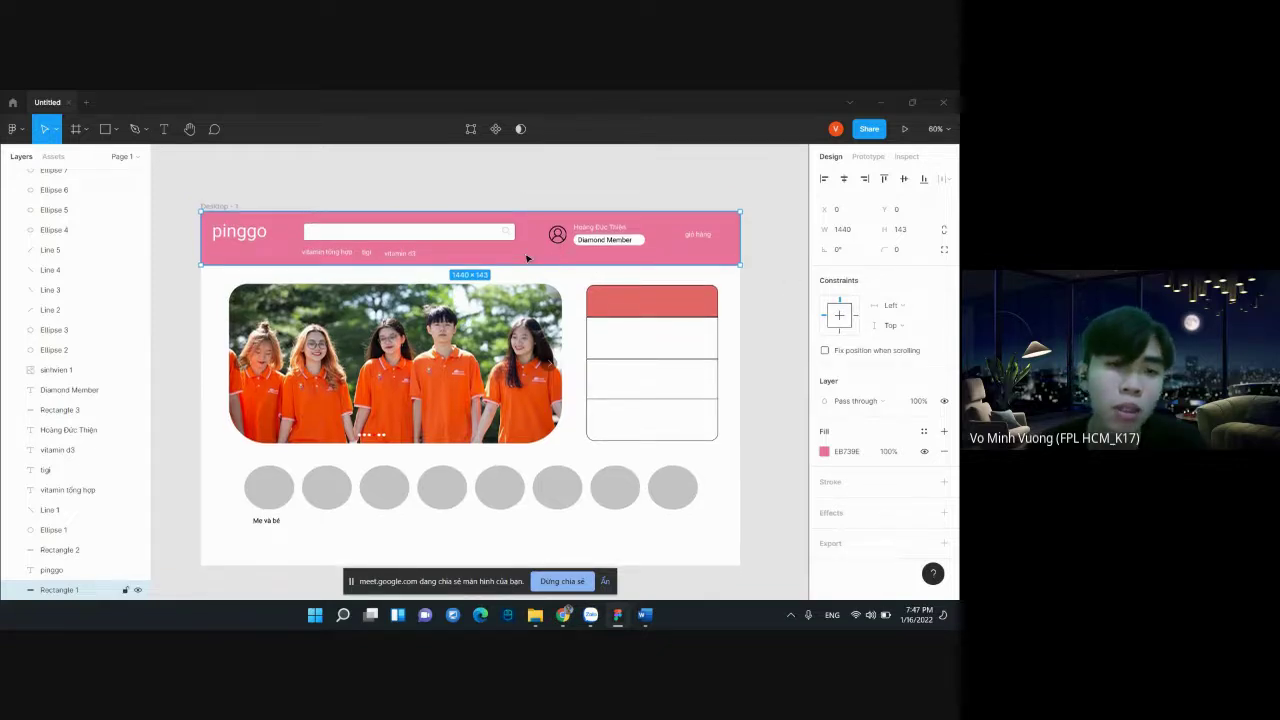
{"action": "scroll", "coordinate": [448, 209], "scroll_direction": "up", "scroll_amount": 5}
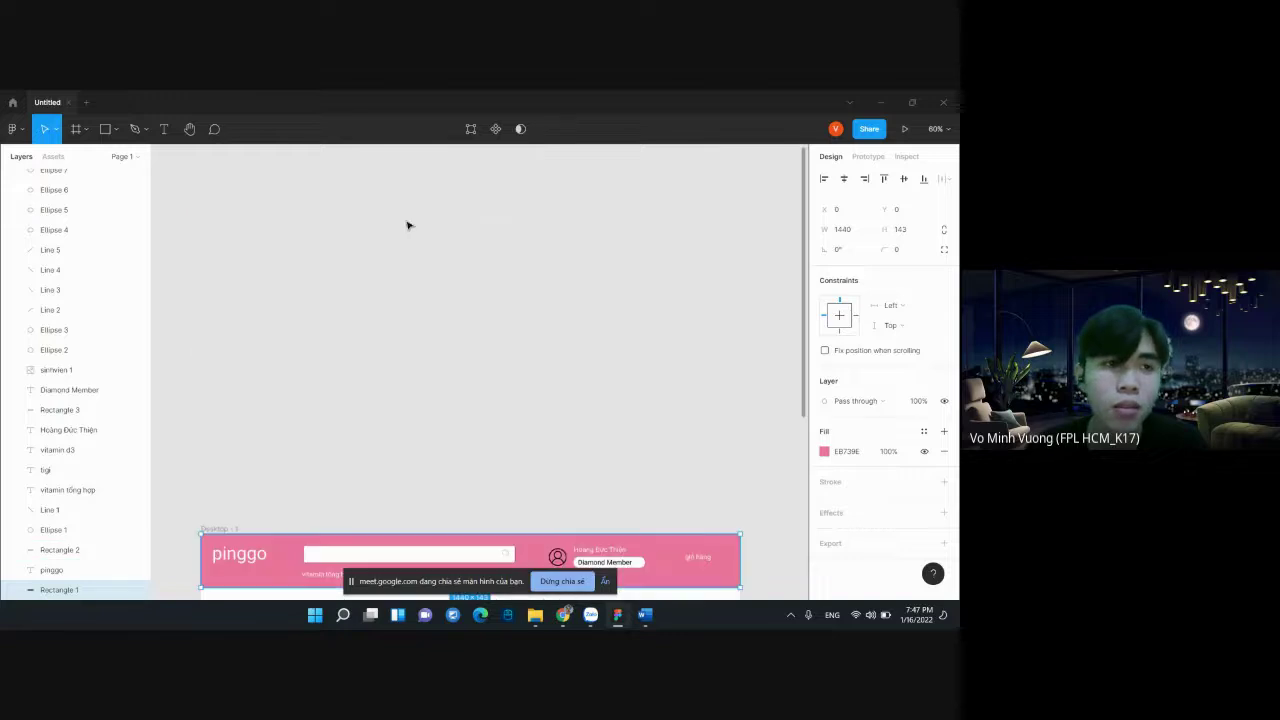
Draw a 1440×155 test bar above the homepage frame with a light red fill
{"action": "left_click", "coordinate": [118, 128]}
{"action": "left_click", "coordinate": [86, 165]}
{"action": "mouse_move", "coordinate": [201, 286]}
{"action": "left_mouse_down"}
{"action": "mouse_move", "coordinate": [537, 363]}
{"action": "mouse_move", "coordinate": [617, 348]}
{"action": "left_mouse_up"}
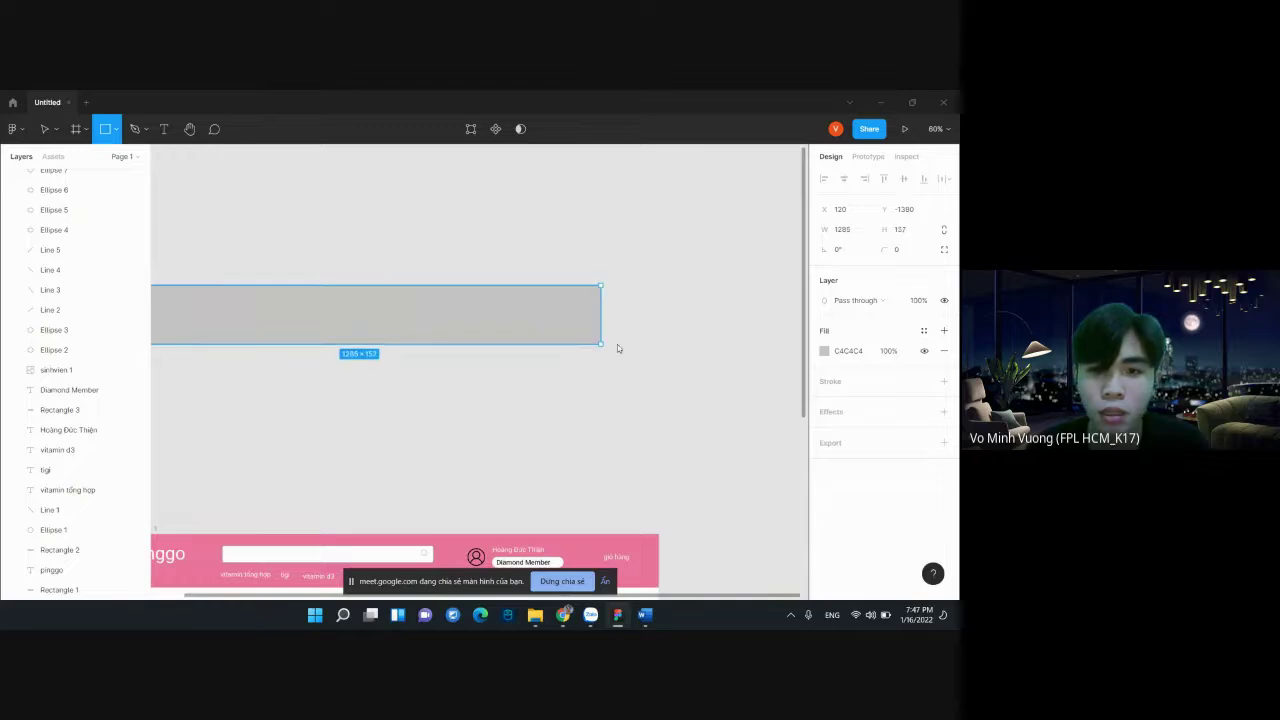
{"action": "left_click_drag", "start_coordinate": [617, 348], "coordinate": [549, 343]}
{"action": "scroll", "coordinate": [549, 343], "scroll_direction": "down", "scroll_amount": 5}
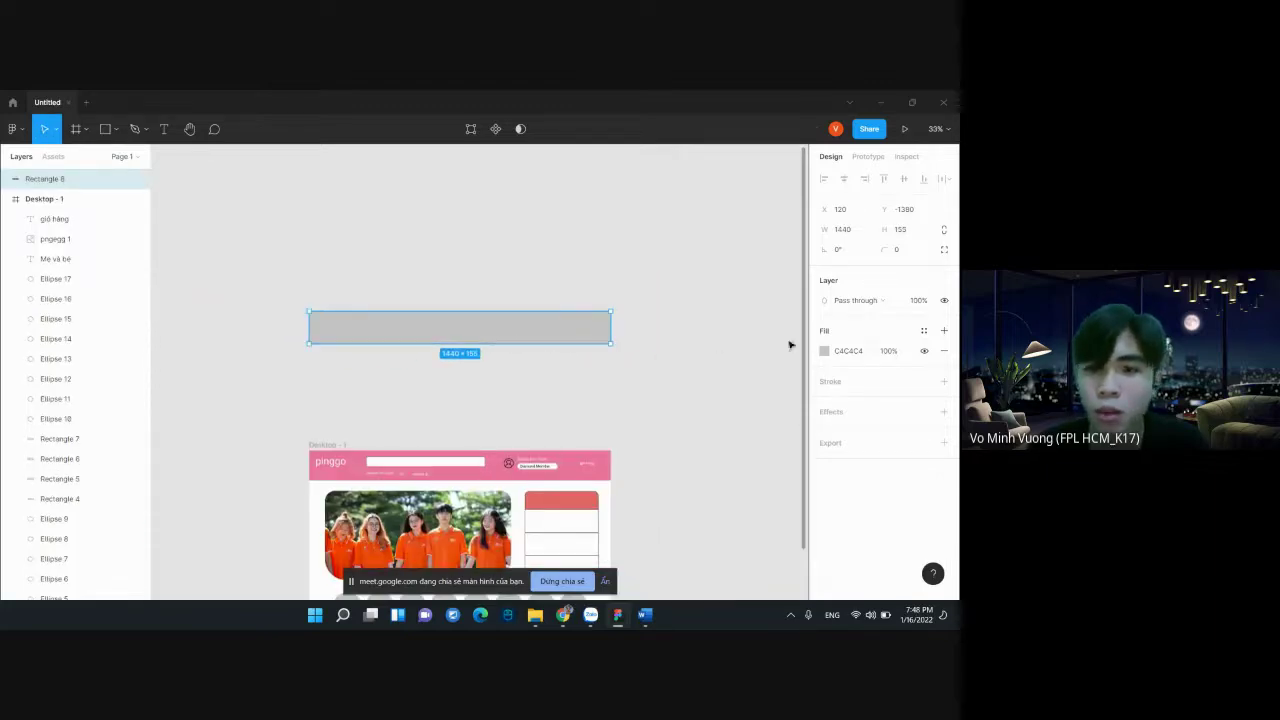
{"action": "left_click", "coordinate": [824, 352]}
{"action": "left_click_drag", "start_coordinate": [779, 422], "coordinate": [748, 297]}
{"action": "left_click", "coordinate": [513, 406]}
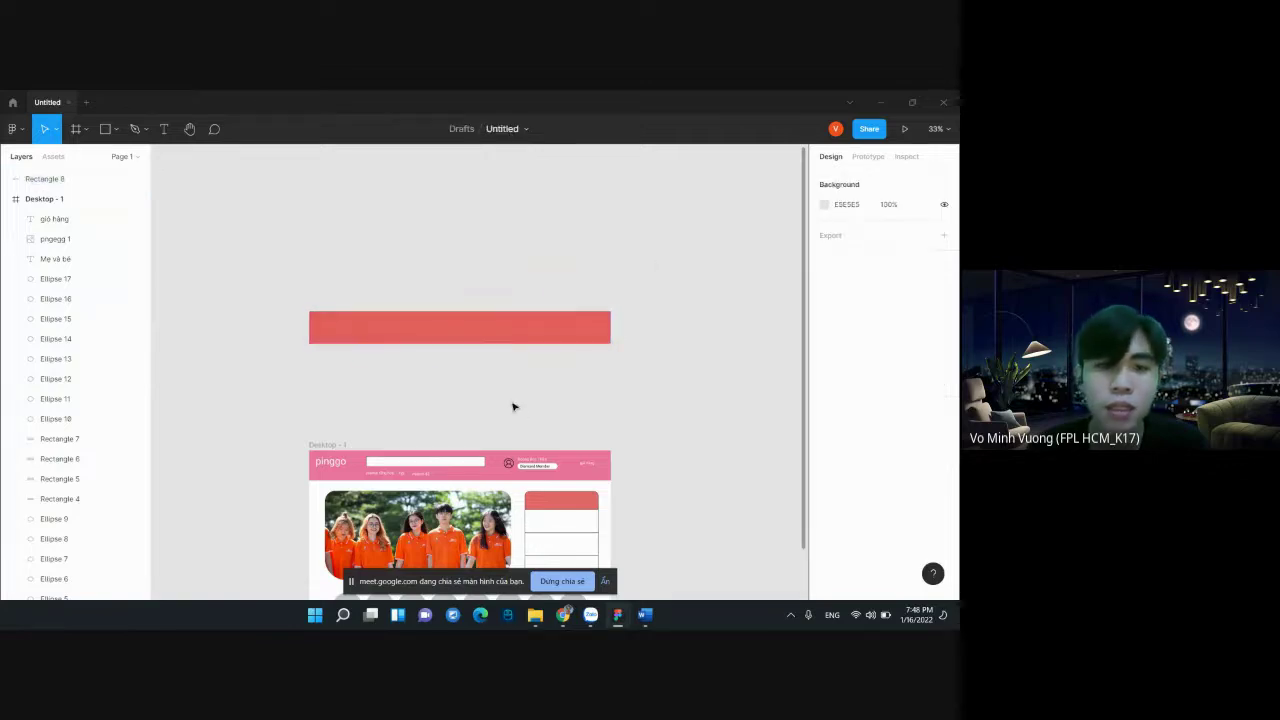
Draw a second bar over the right half, fill it red F43A3A, and stretch it left
{"action": "left_click", "coordinate": [107, 128]}
{"action": "left_click", "coordinate": [100, 162]}
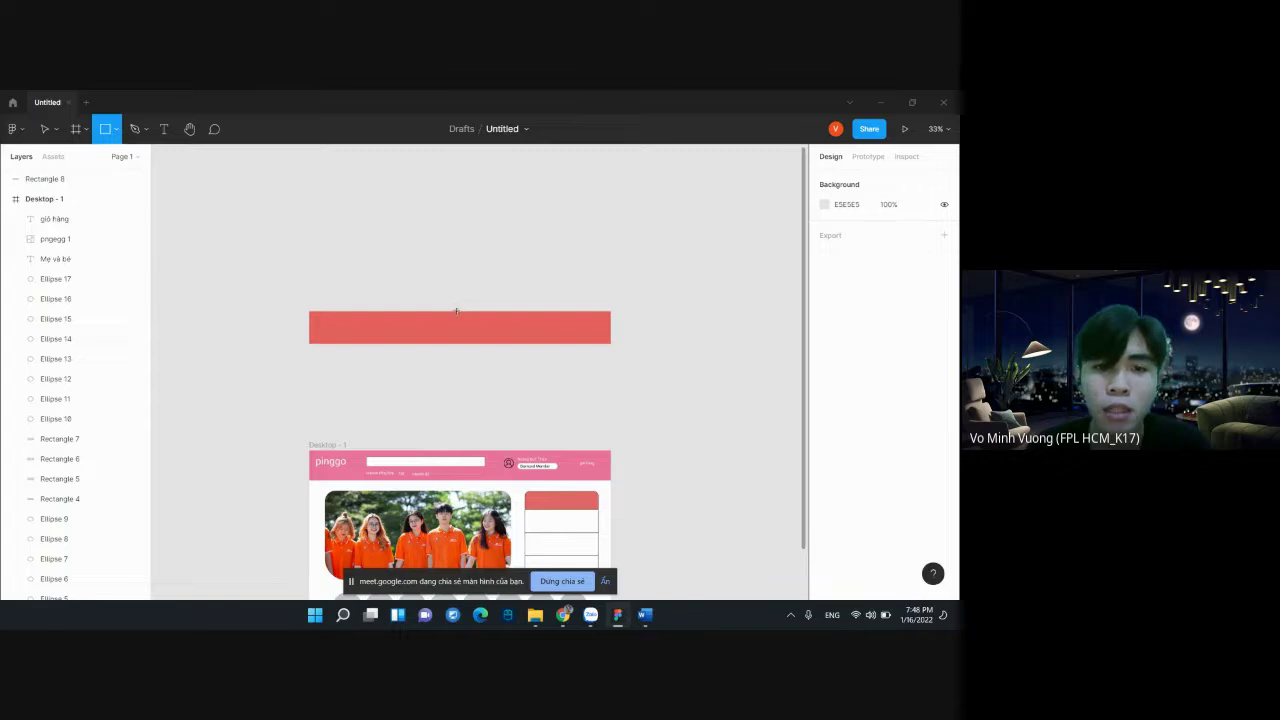
{"action": "left_click_drag", "start_coordinate": [450, 311], "coordinate": [612, 346]}
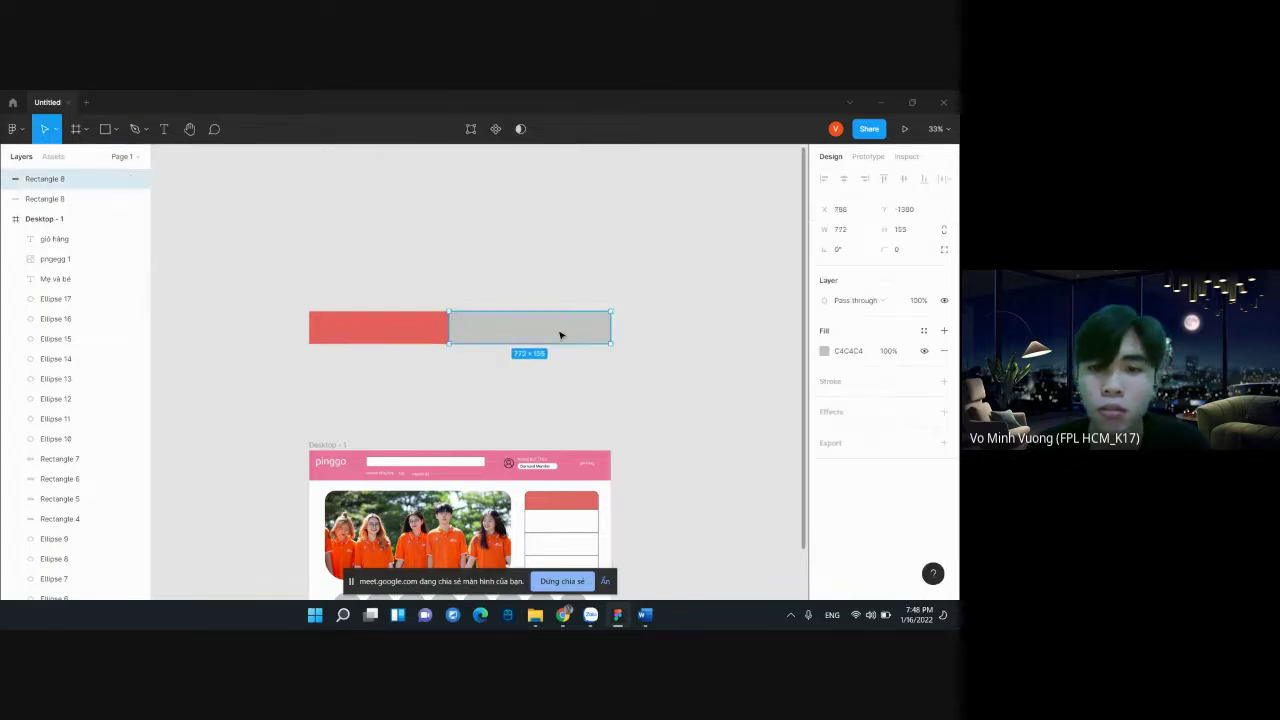
{"action": "left_click", "coordinate": [824, 351]}
{"action": "left_click", "coordinate": [755, 331]}
{"action": "left_click_drag", "start_coordinate": [755, 331], "coordinate": [773, 296]}
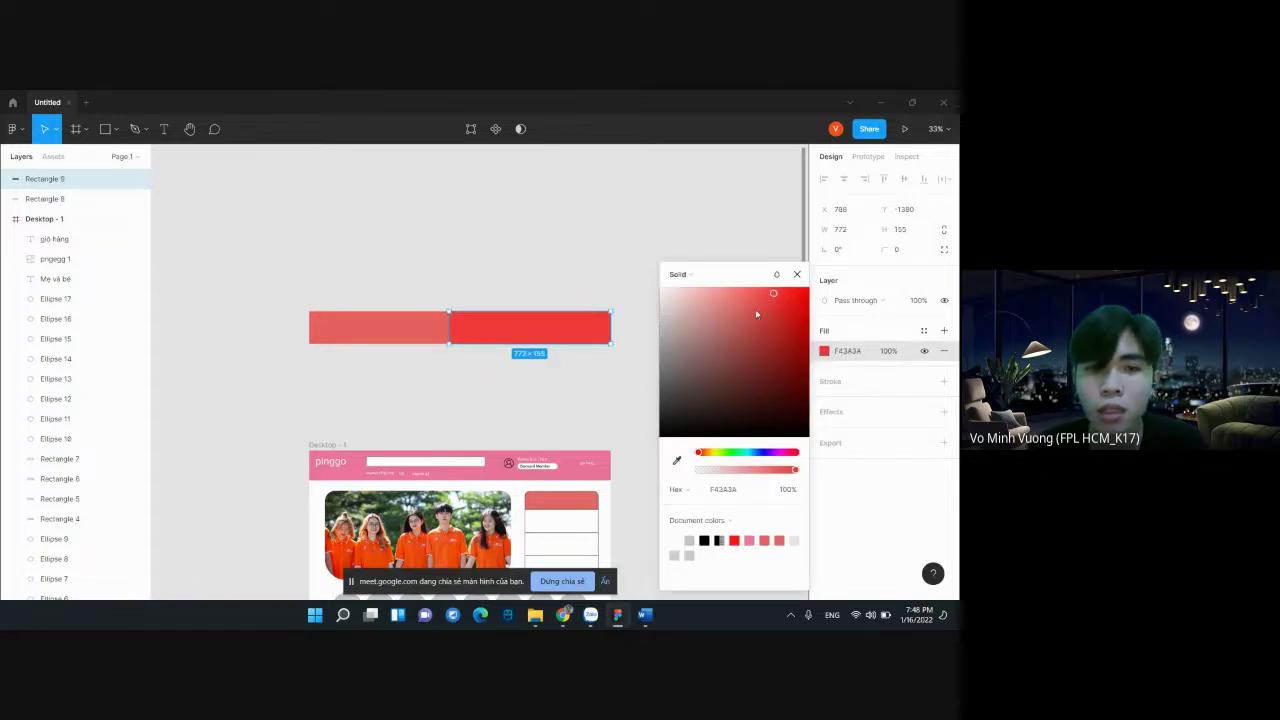
{"action": "left_click", "coordinate": [629, 400]}
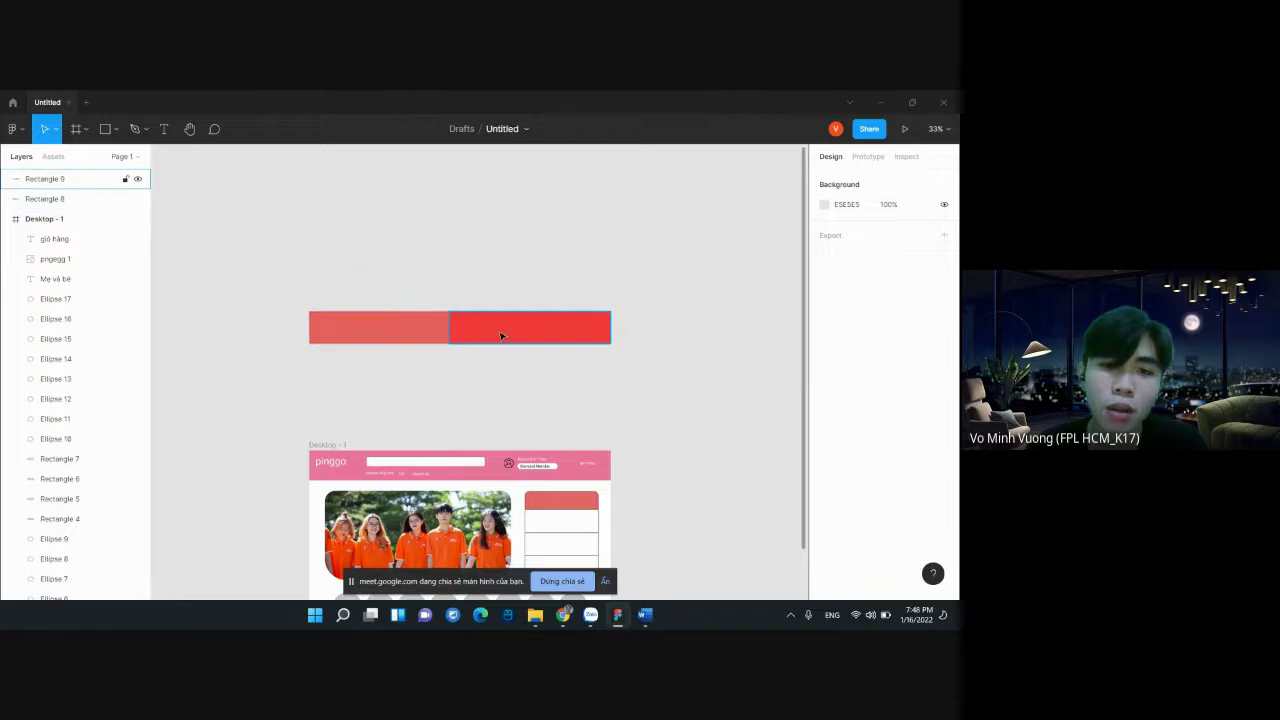
{"action": "left_click", "coordinate": [455, 332]}
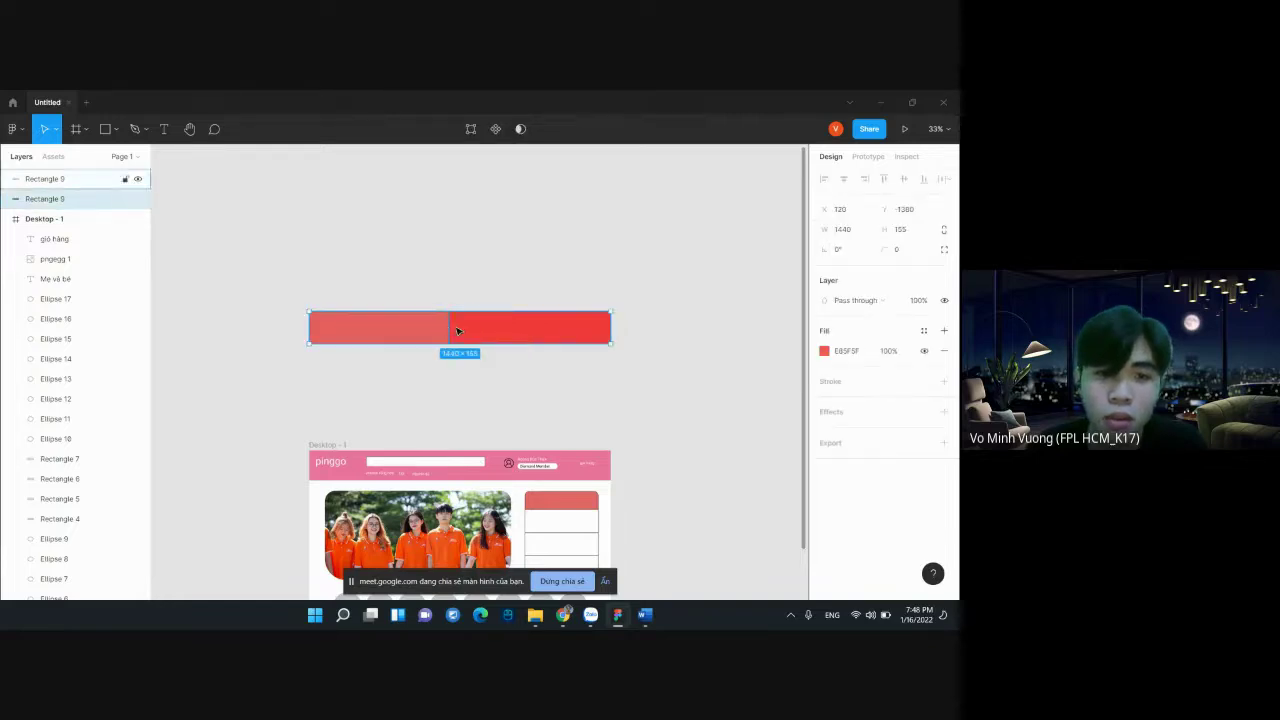
{"action": "left_click", "coordinate": [450, 326]}
{"action": "mouse_move", "coordinate": [450, 326]}
{"action": "left_mouse_down"}
{"action": "mouse_move", "coordinate": [407, 333]}
{"action": "mouse_move", "coordinate": [433, 330]}
{"action": "left_mouse_up"}
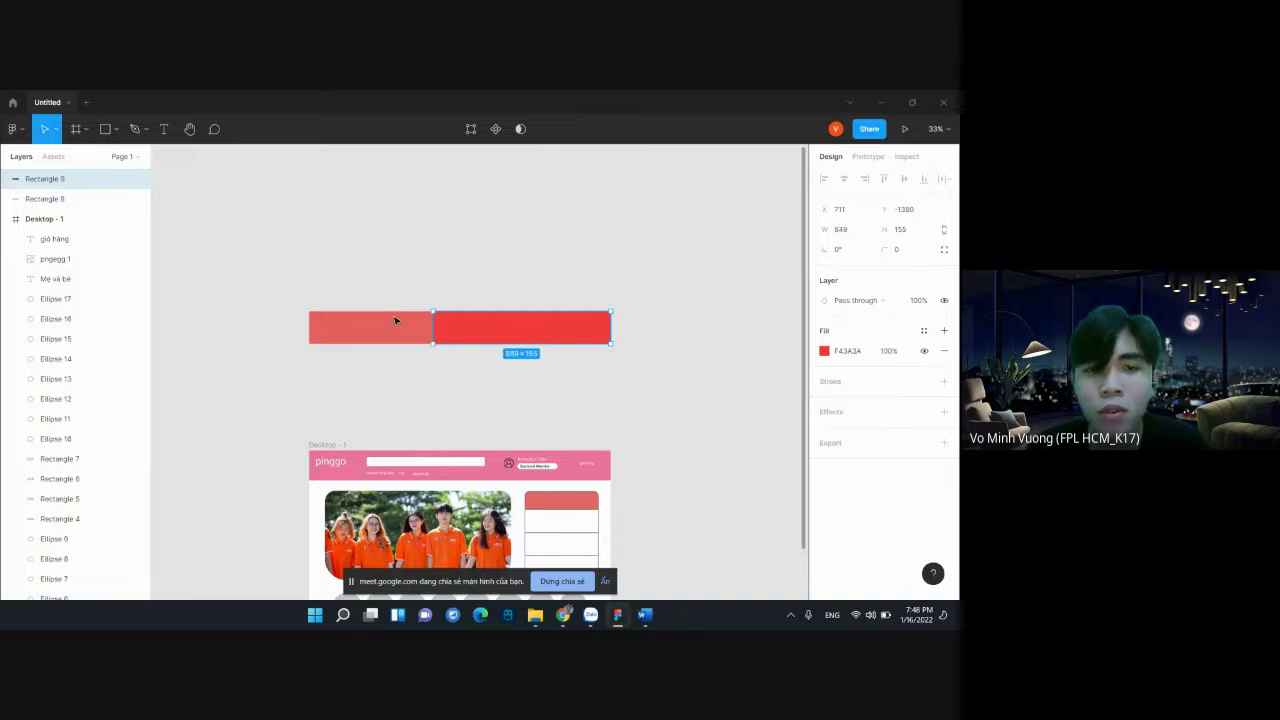
Draw a small reddish rectangle across the bar
{"action": "left_click", "coordinate": [115, 129]}
{"action": "left_click", "coordinate": [121, 159]}
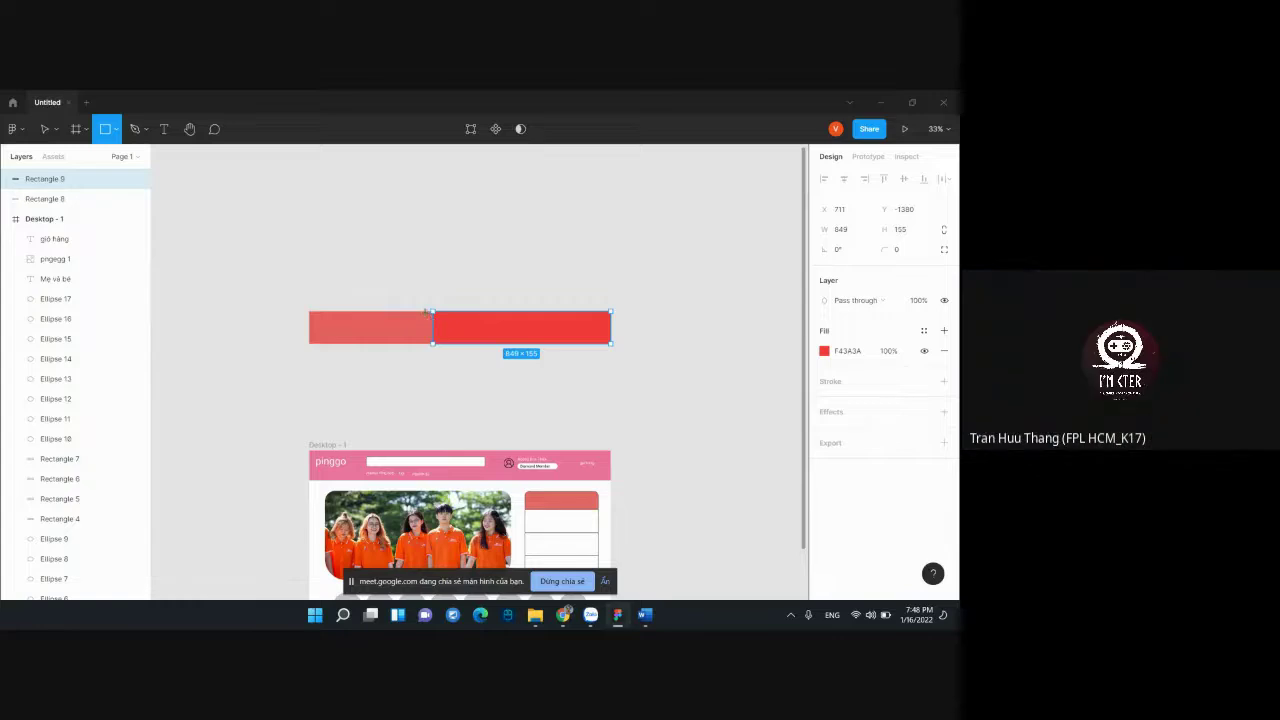
{"action": "left_click_drag", "start_coordinate": [425, 312], "coordinate": [447, 343]}
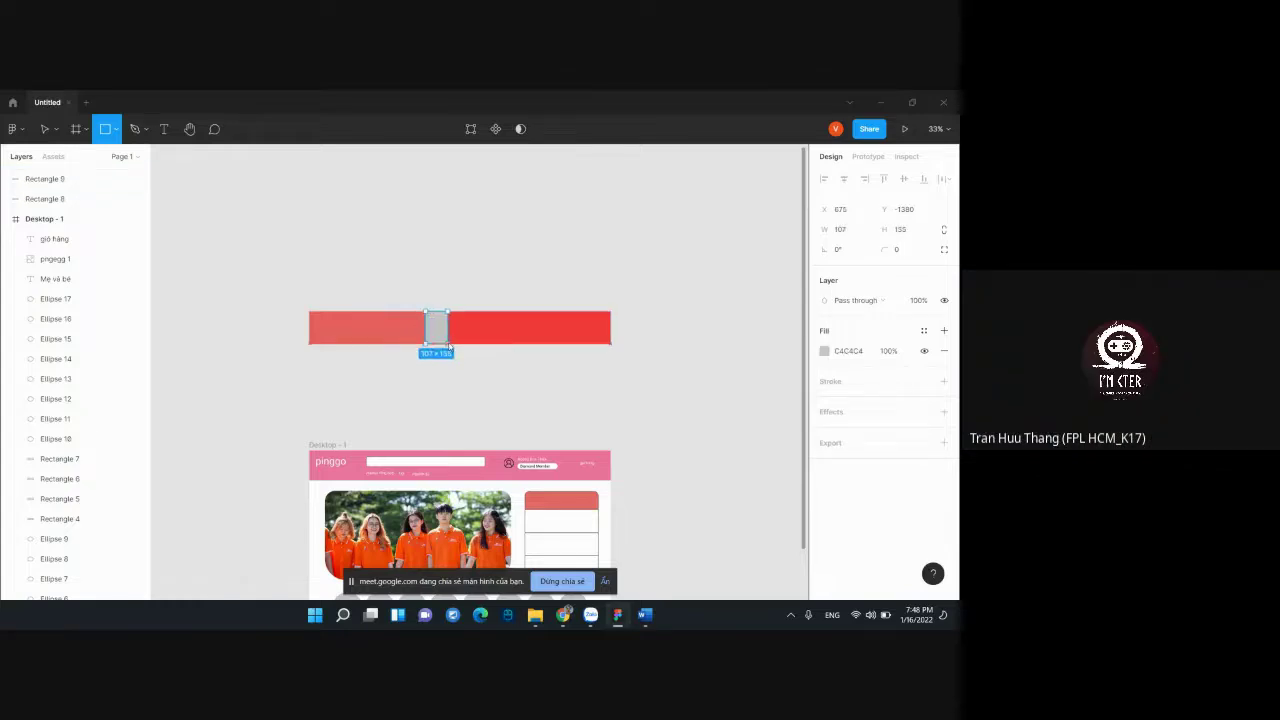
{"action": "left_click", "coordinate": [824, 351]}
{"action": "mouse_move", "coordinate": [783, 357]}
{"action": "left_mouse_down"}
{"action": "mouse_move", "coordinate": [714, 294]}
{"action": "mouse_move", "coordinate": [750, 322]}
{"action": "left_mouse_up"}
Delete the red test rectangles, leaving only the Desktop - 1 mockup
{"action": "left_click", "coordinate": [798, 276]}
{"action": "left_click", "coordinate": [571, 330]}
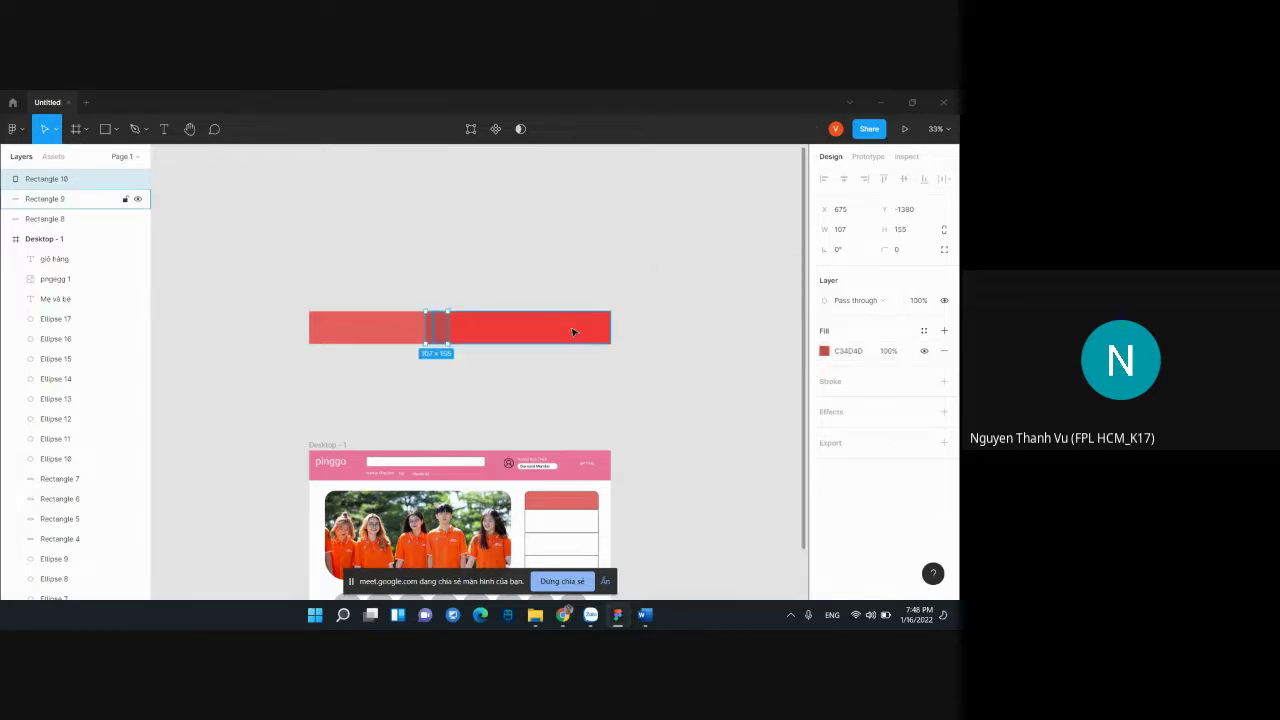
{"action": "key", "text": "Delete"}
{"action": "key", "text": "Delete"}
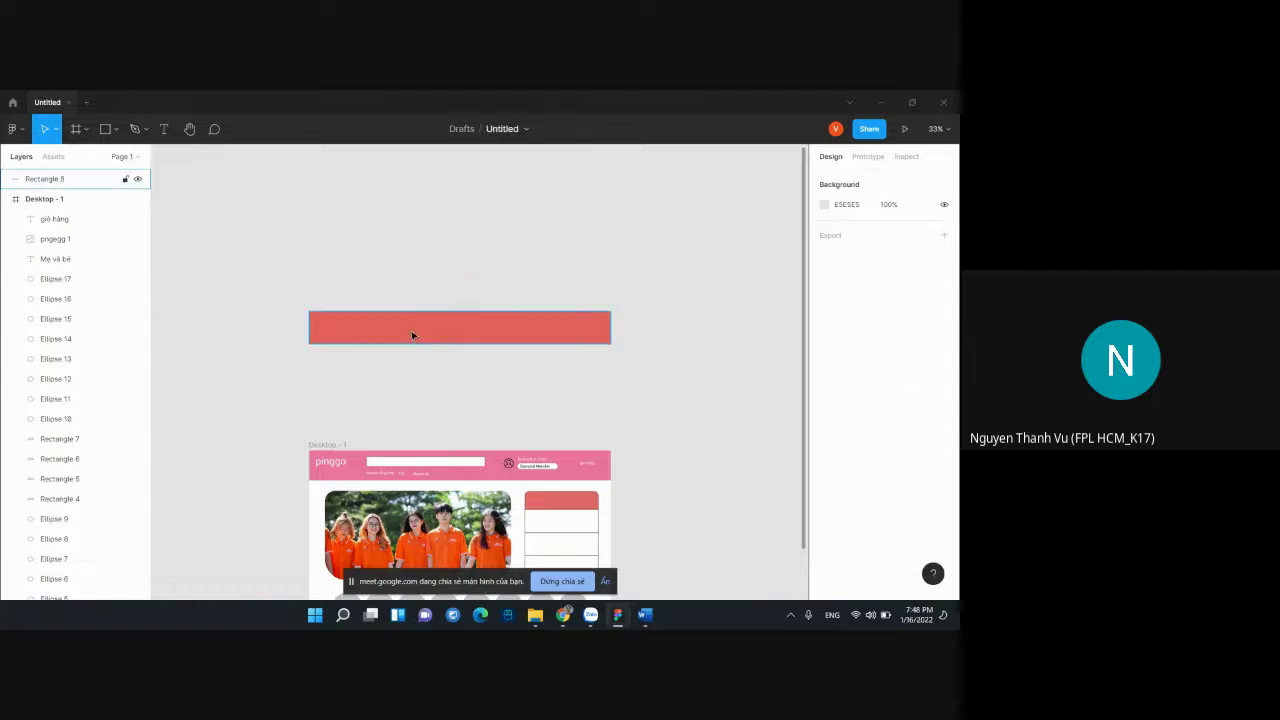
{"action": "left_click", "coordinate": [414, 334]}
{"action": "key", "text": "Delete"}
{"action": "scroll", "coordinate": [711, 389], "scroll_direction": "down", "scroll_amount": 2}
{"action": "scroll", "coordinate": [652, 385], "scroll_direction": "down", "scroll_amount": 3}
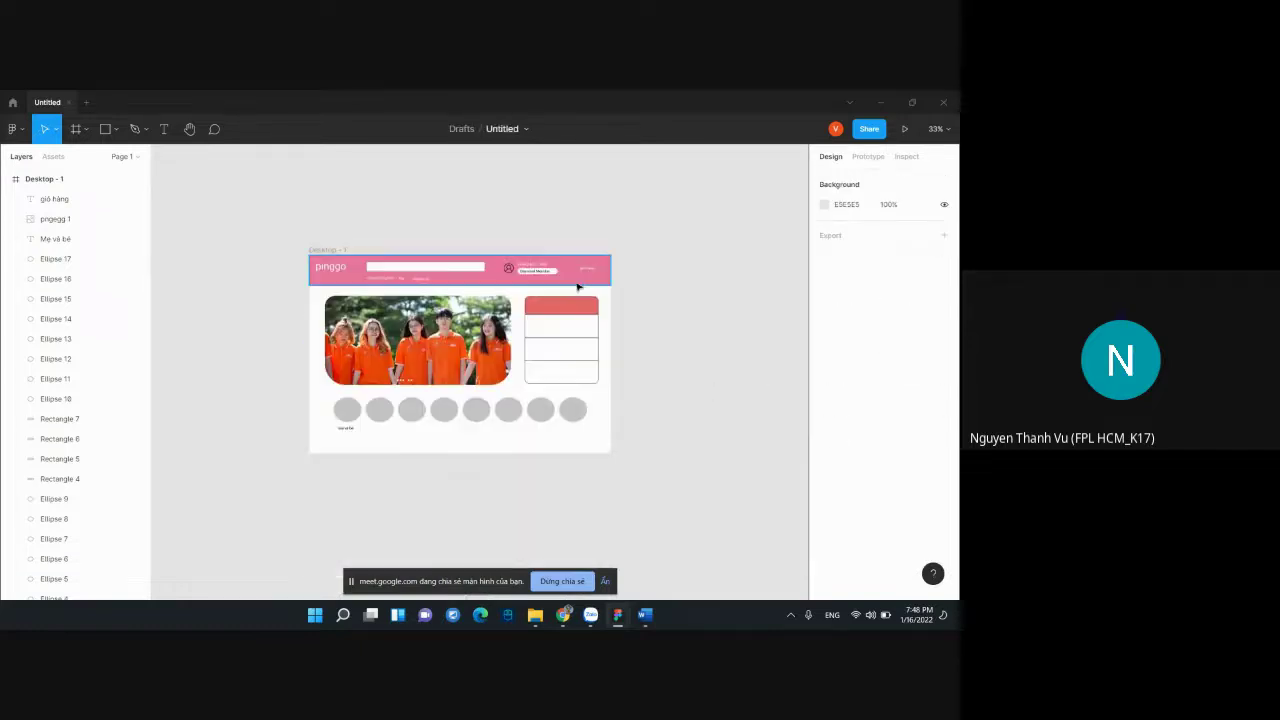
{"action": "left_click", "coordinate": [573, 280]}
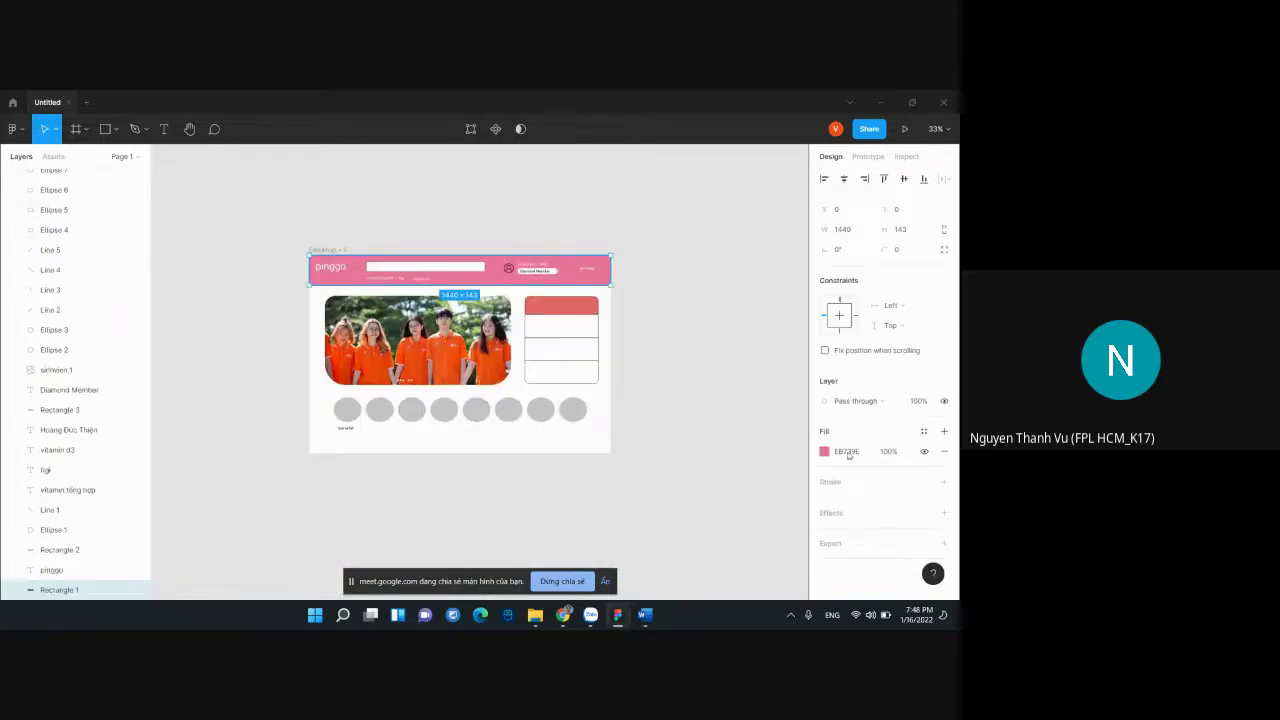
{"action": "left_click", "coordinate": [822, 405]}
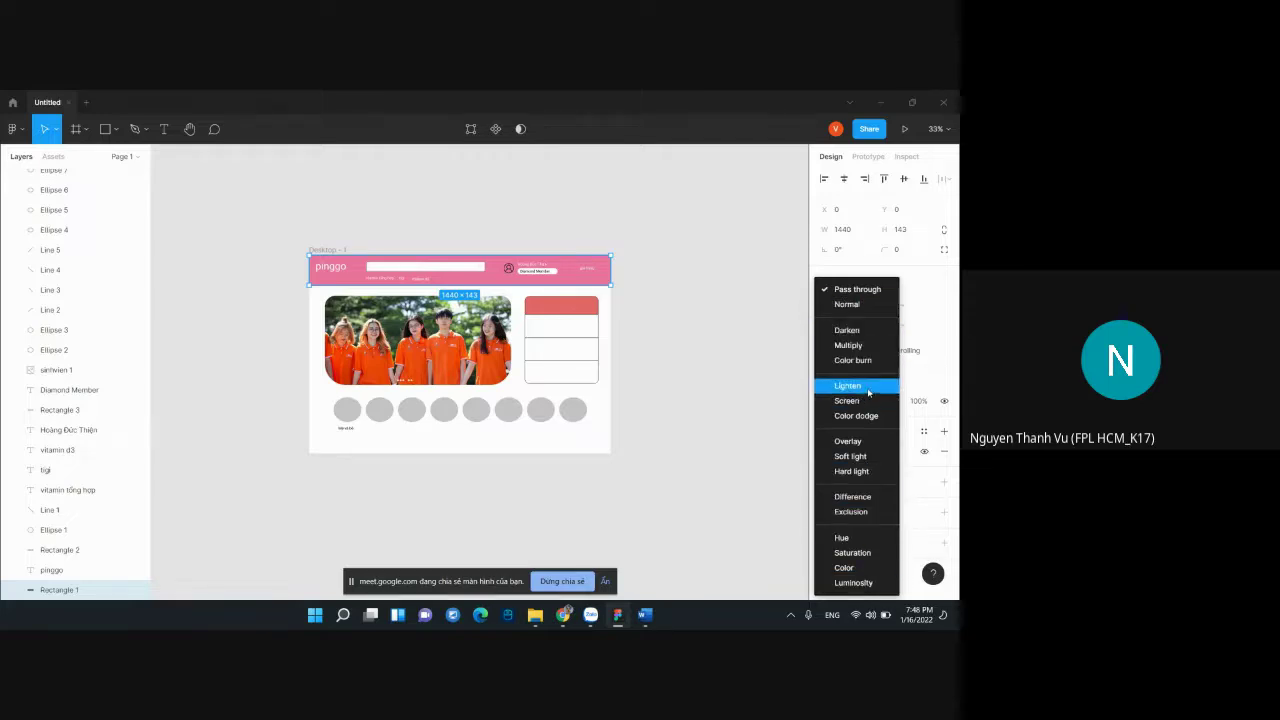
{"action": "left_click", "coordinate": [865, 443]}
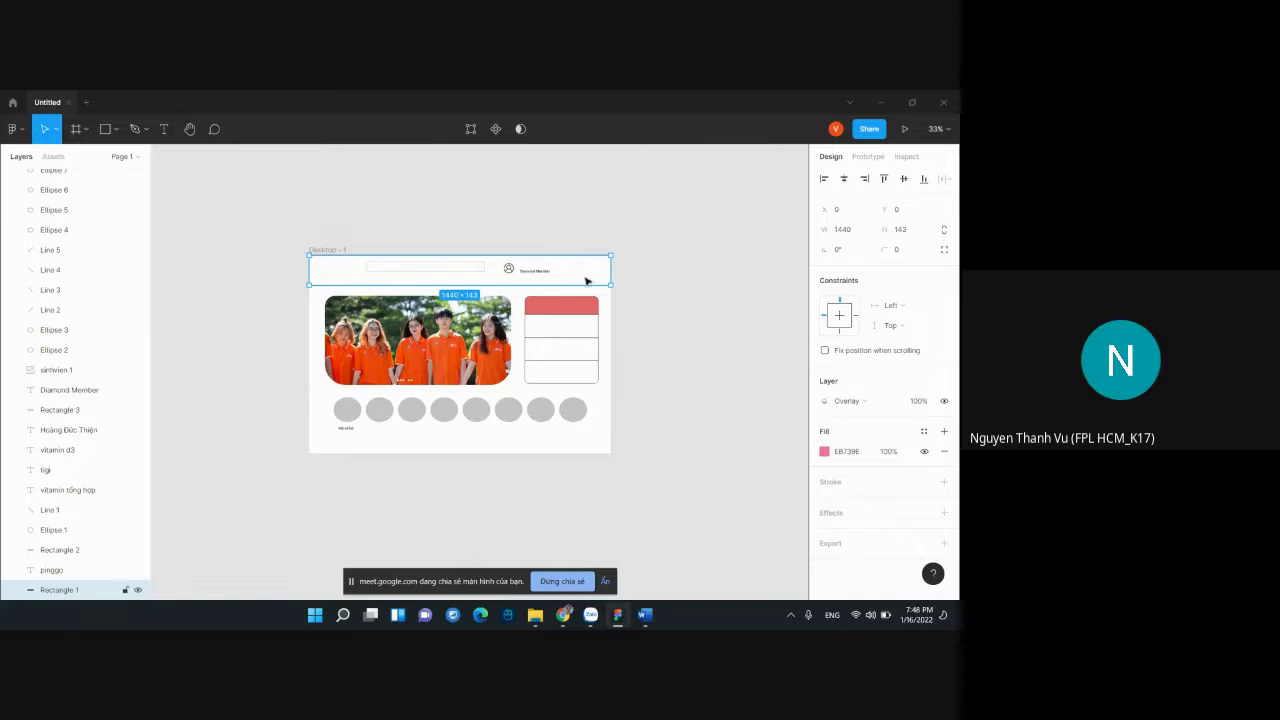
{"action": "key", "text": "ctrl+z"}
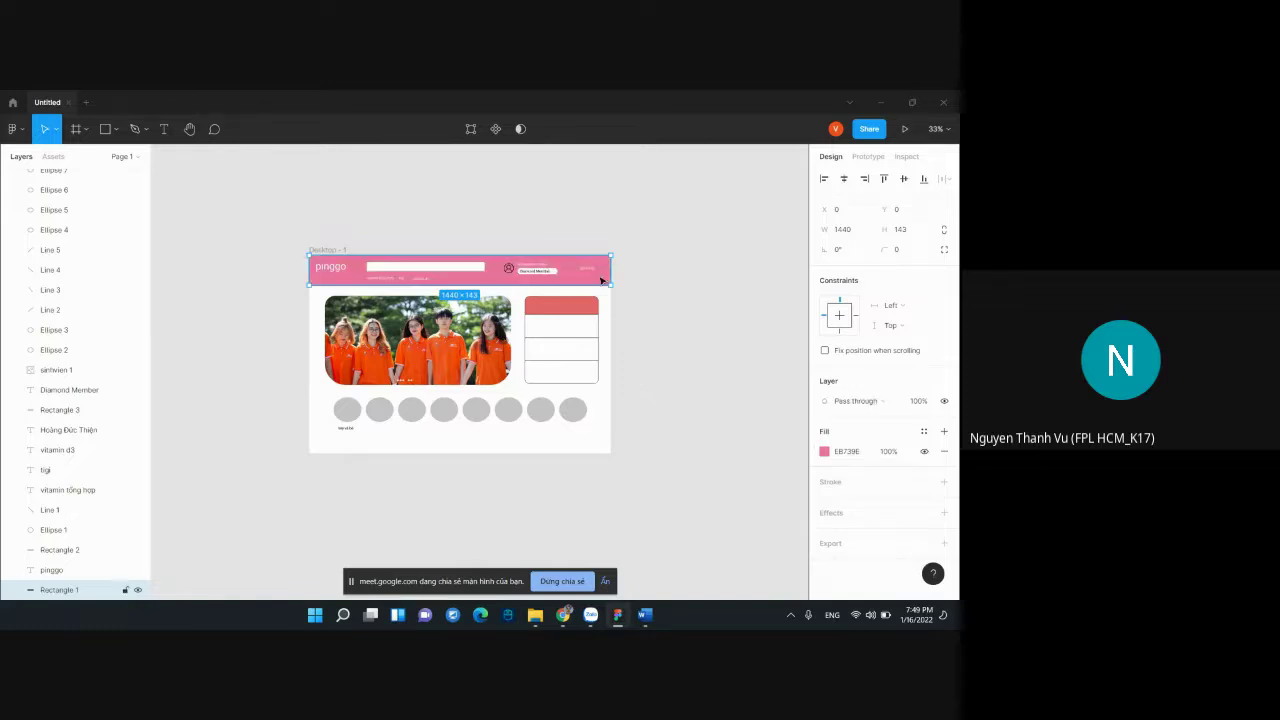
{"action": "left_click", "coordinate": [835, 402]}
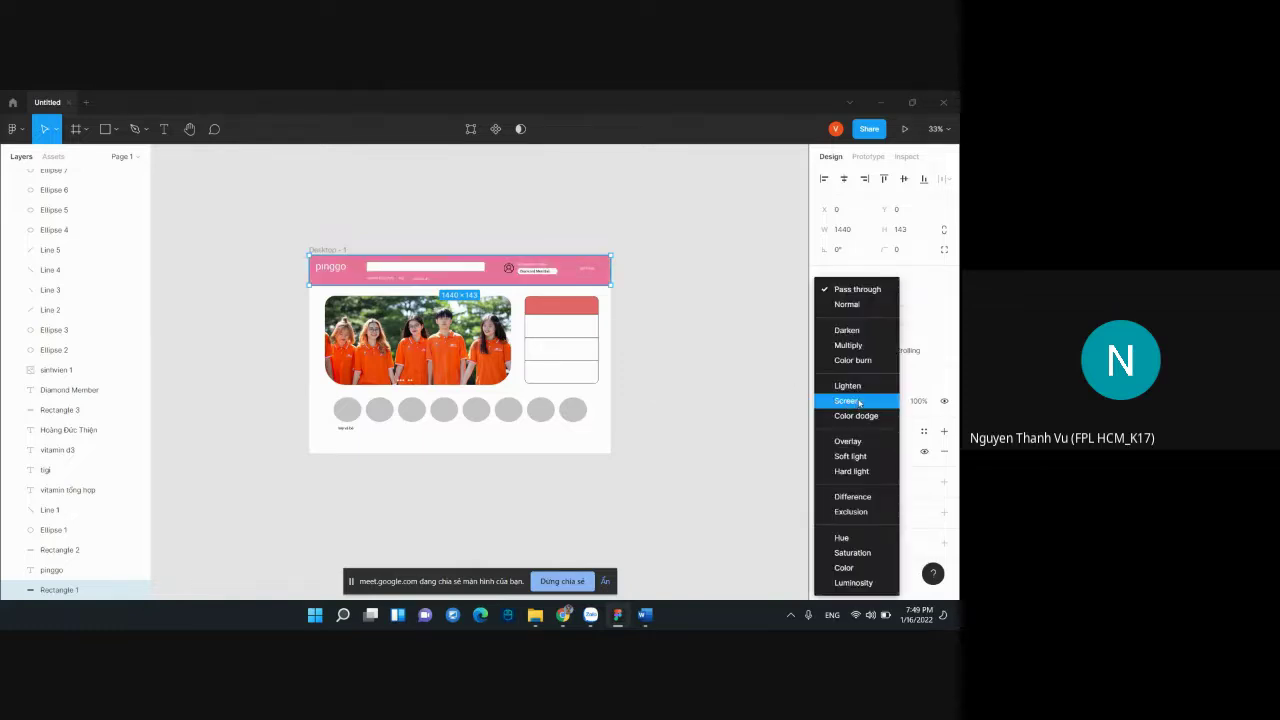
{"action": "left_click", "coordinate": [863, 332]}
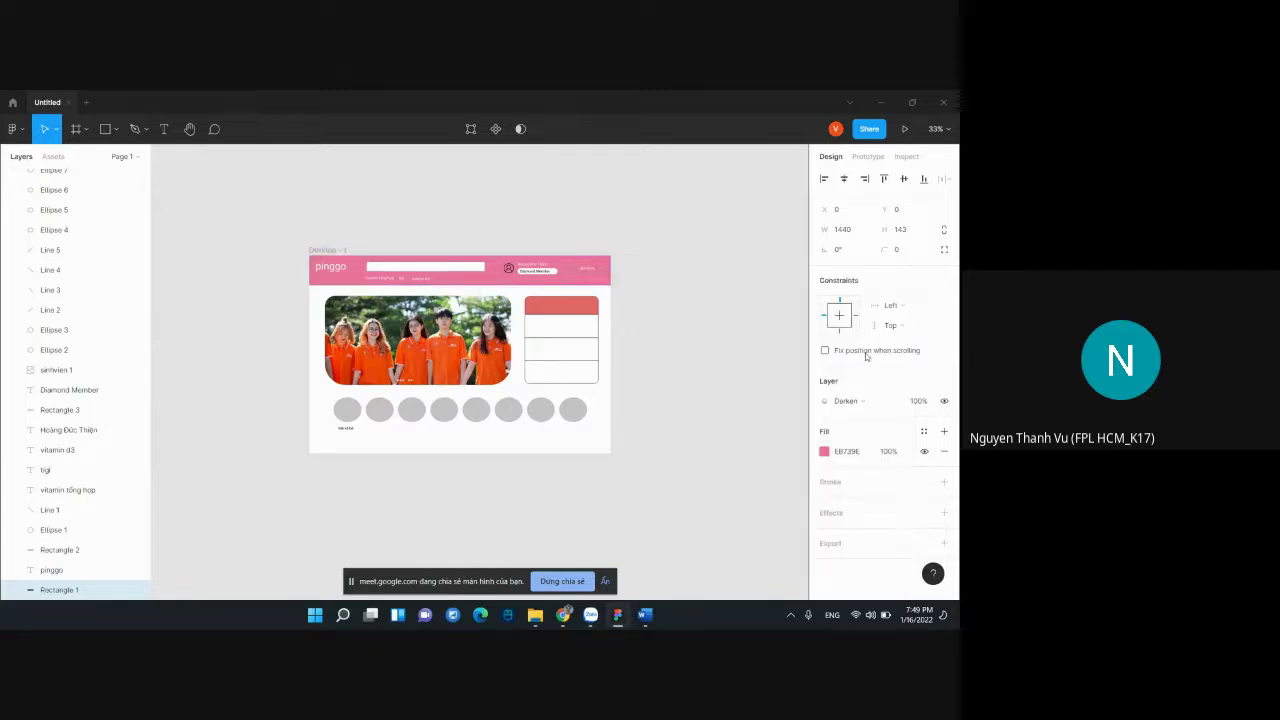
{"action": "left_click", "coordinate": [845, 400]}
{"action": "left_click", "coordinate": [857, 346]}
{"action": "left_click", "coordinate": [855, 402]}
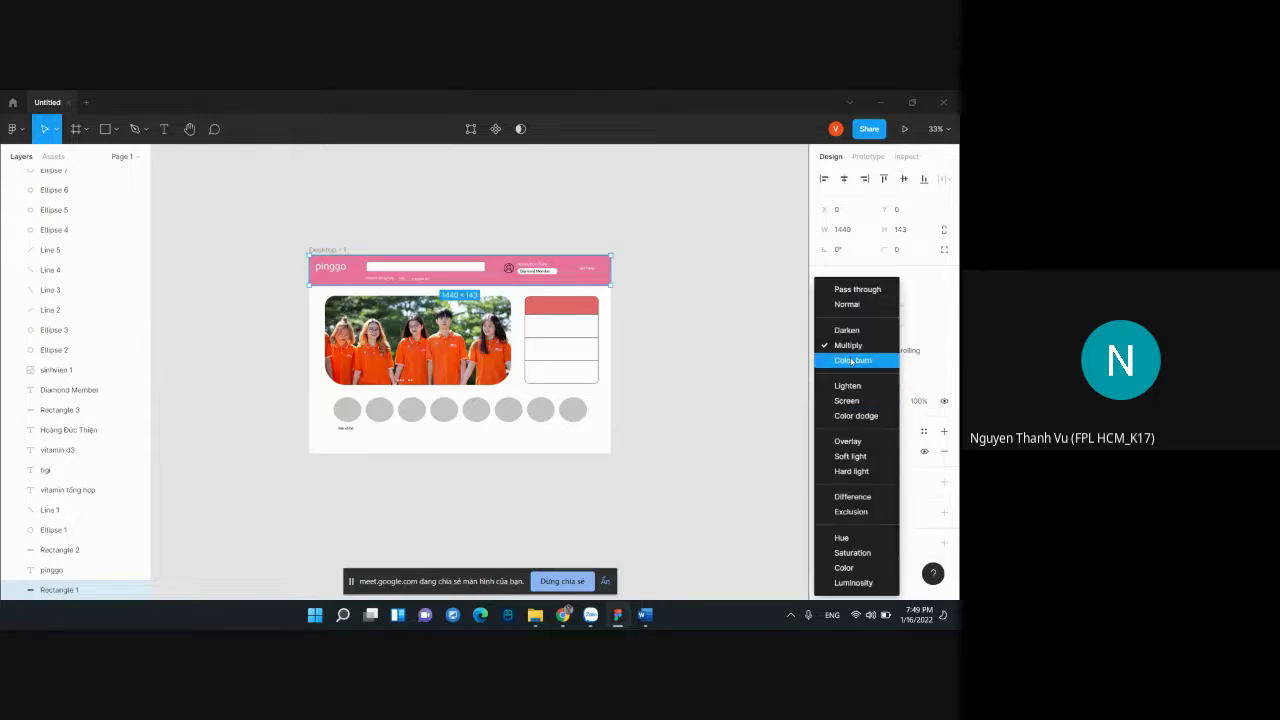
{"action": "left_click", "coordinate": [857, 360]}
{"action": "left_click", "coordinate": [857, 400]}
{"action": "left_click", "coordinate": [856, 416]}
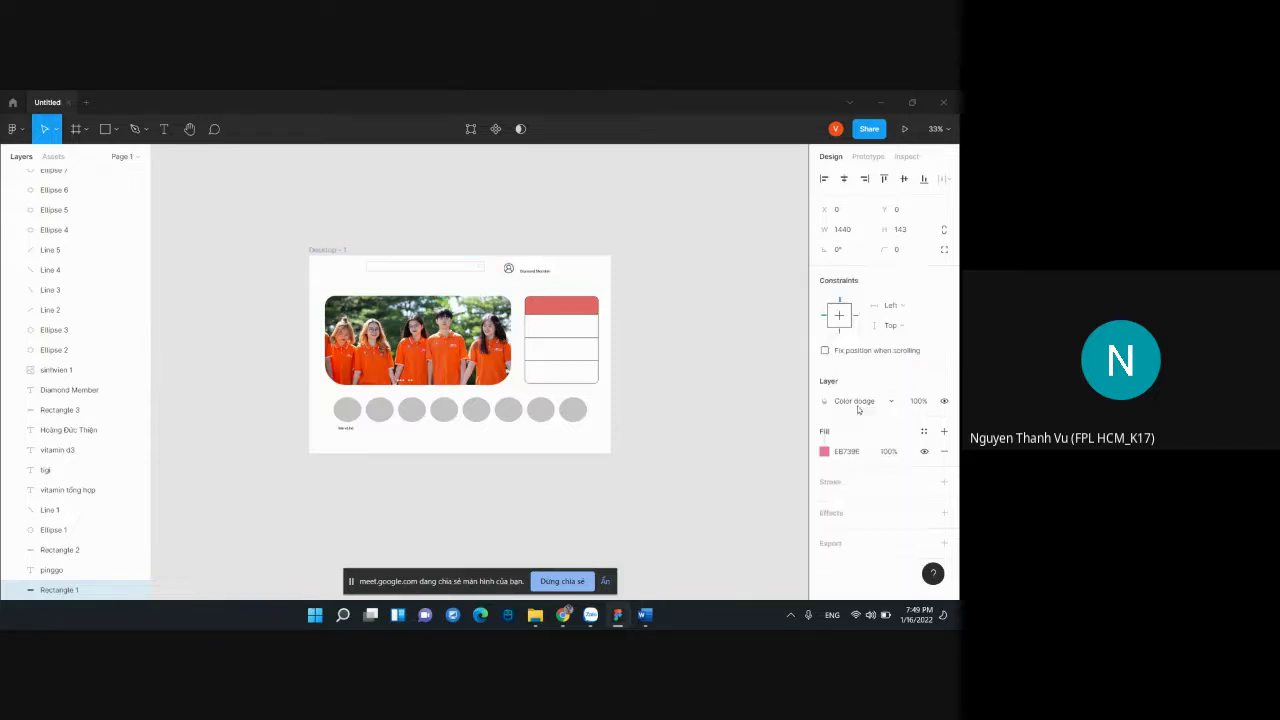
{"action": "left_click", "coordinate": [860, 428]}
{"action": "left_click", "coordinate": [852, 401]}
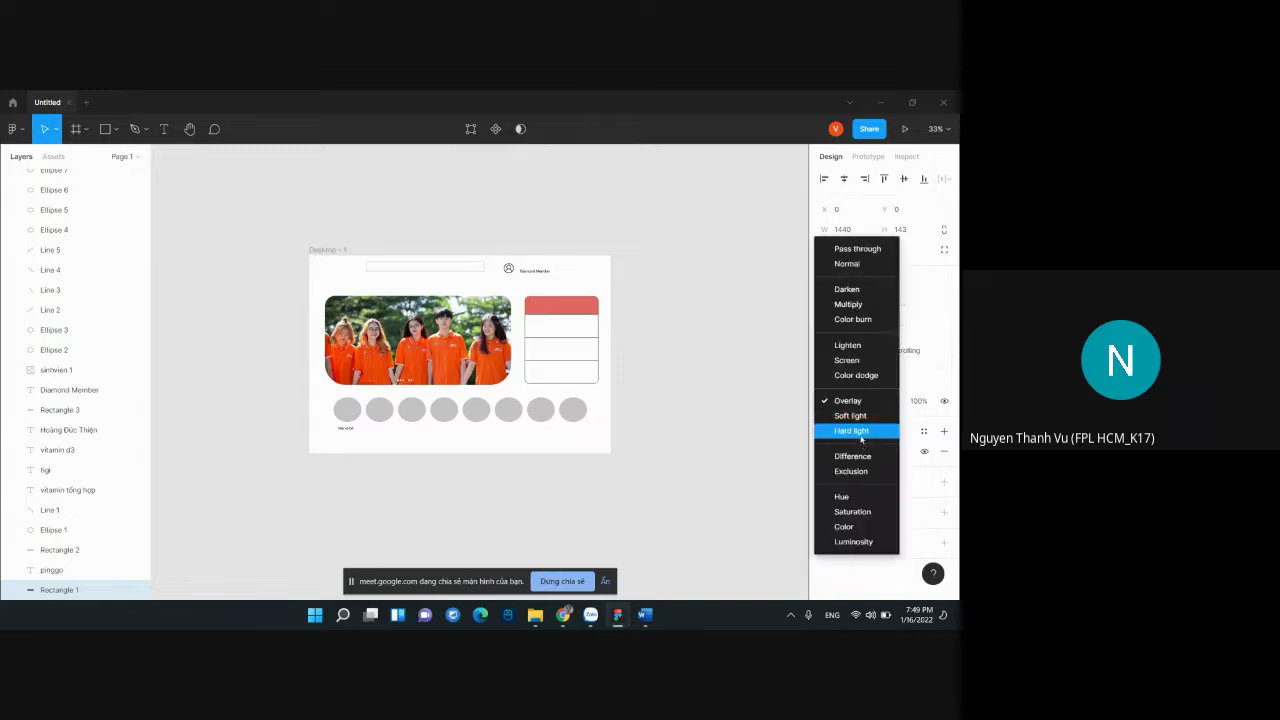
{"action": "left_click", "coordinate": [862, 432]}
{"action": "left_click", "coordinate": [855, 401]}
{"action": "left_click", "coordinate": [850, 385]}
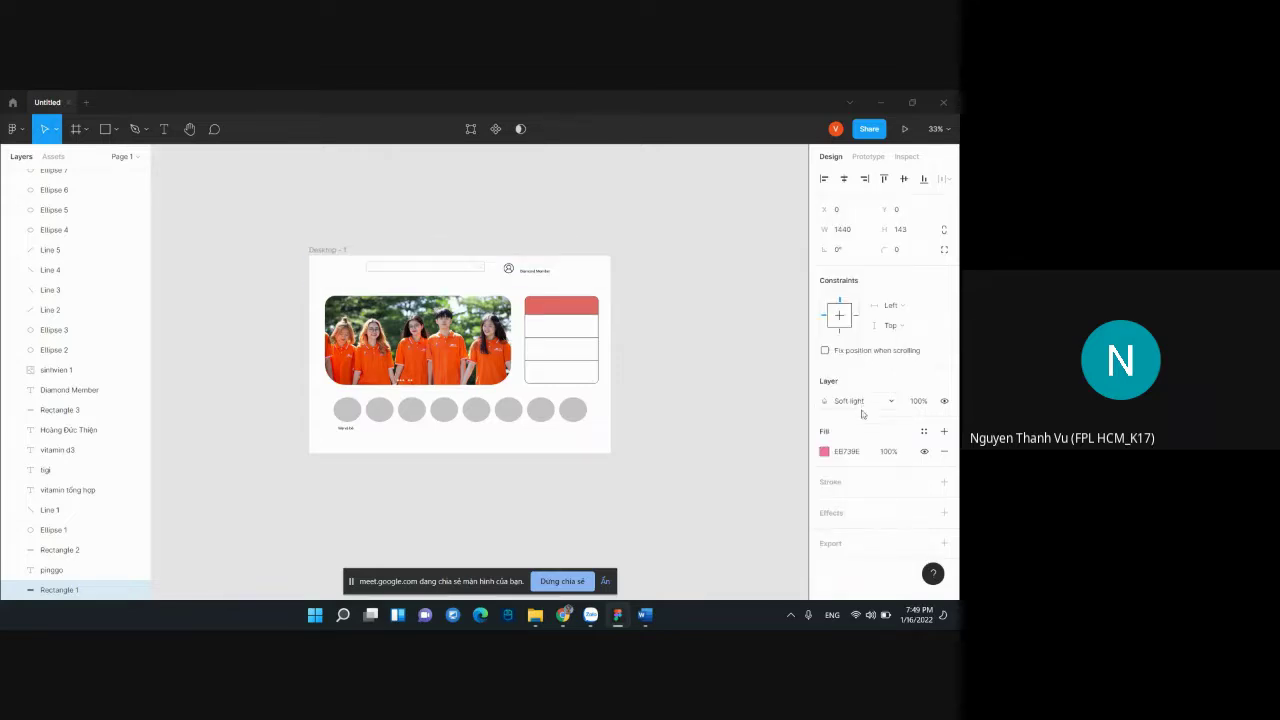
{"action": "left_click", "coordinate": [857, 233]}
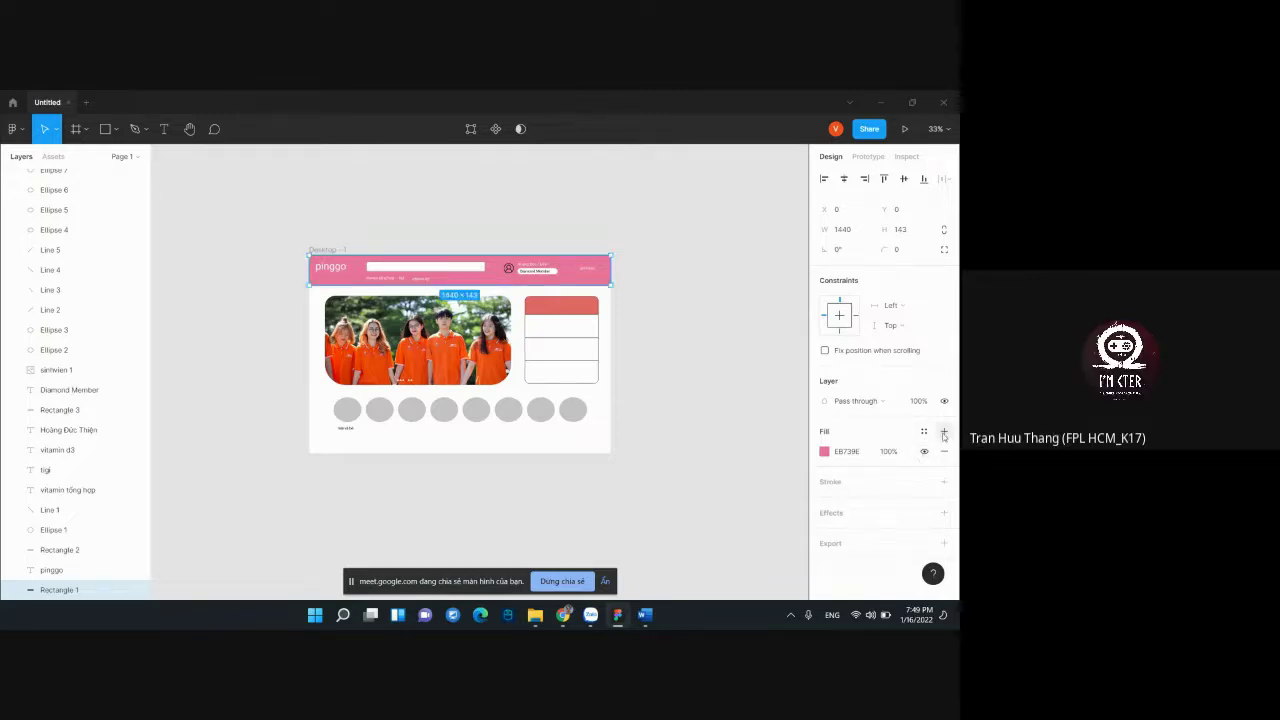
Add a second fill layer to the header and recolour it red
{"action": "left_click", "coordinate": [944, 431]}
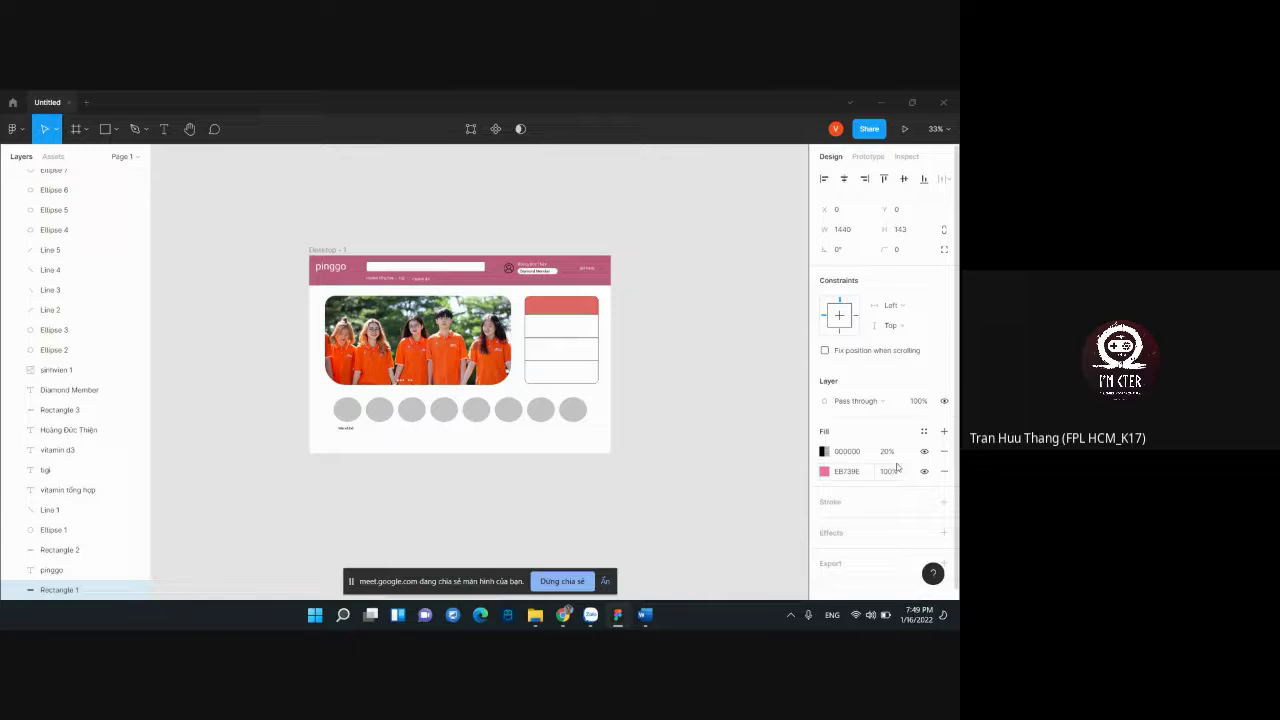
{"action": "left_click", "coordinate": [824, 452]}
{"action": "left_click", "coordinate": [824, 452]}
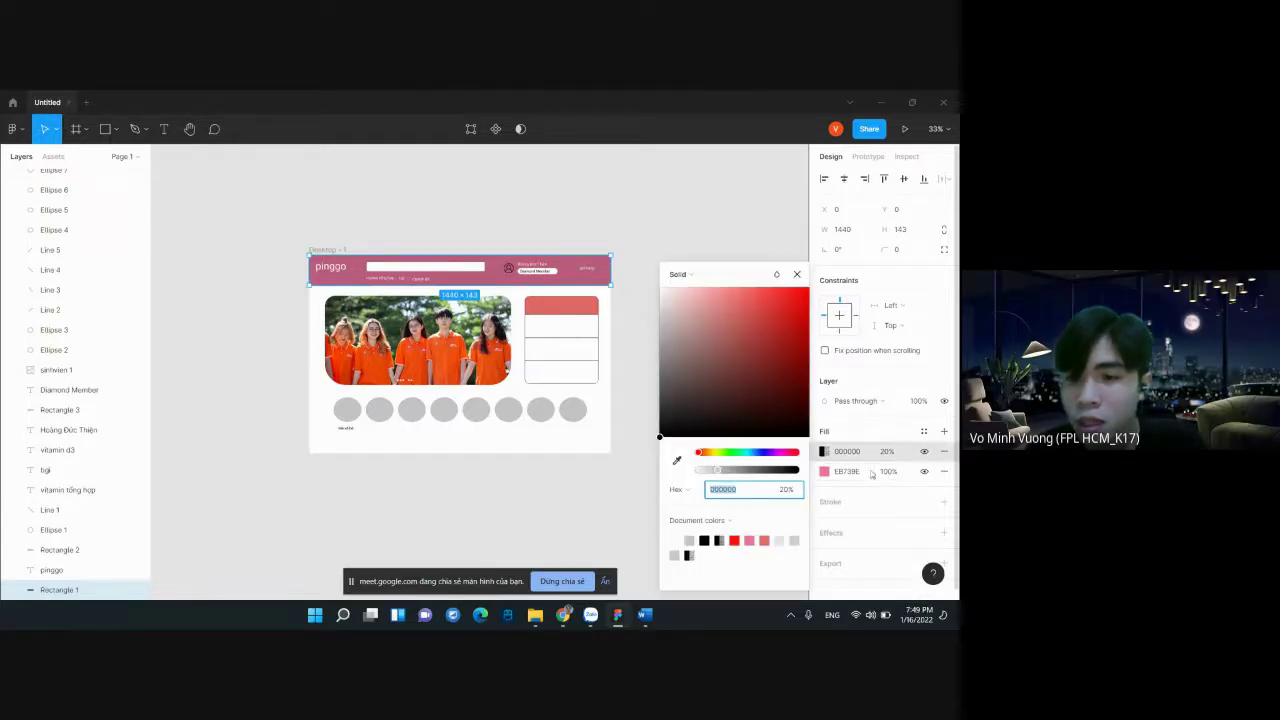
{"action": "left_click", "coordinate": [774, 311]}
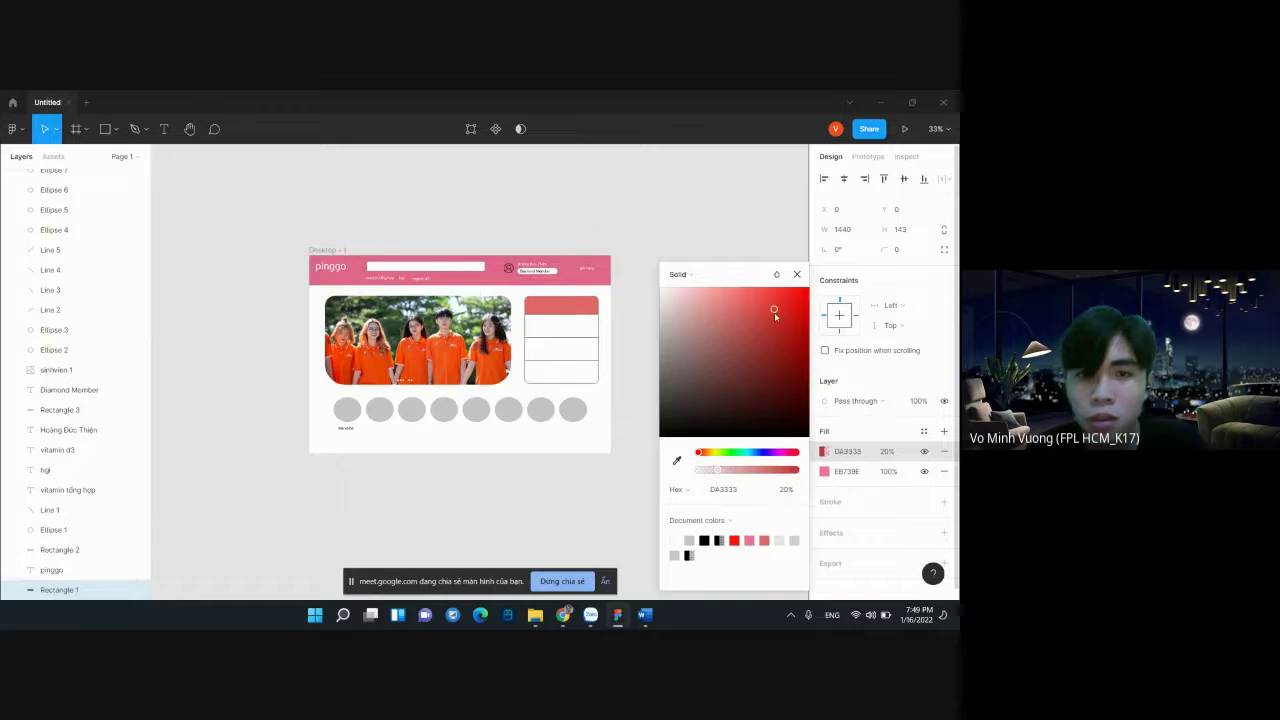
{"action": "left_click_drag", "start_coordinate": [778, 313], "coordinate": [777, 308]}
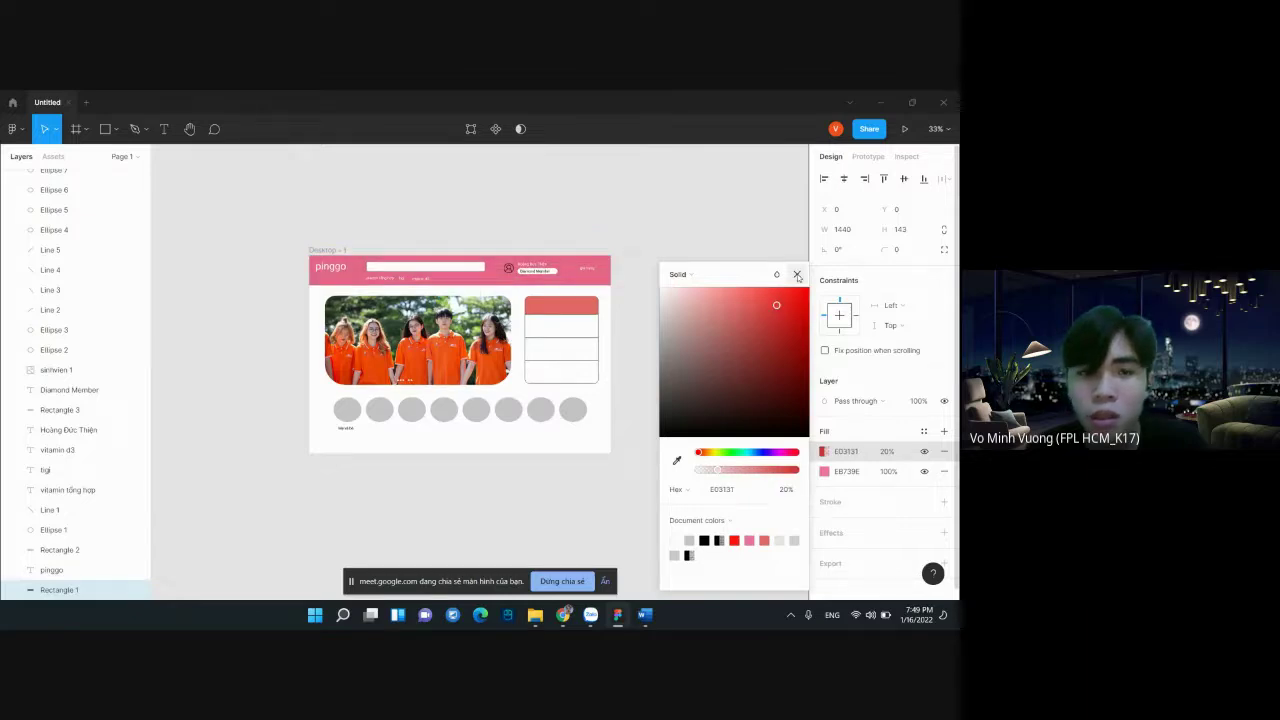
{"action": "left_click", "coordinate": [797, 274]}
{"action": "scroll", "coordinate": [508, 255], "scroll_direction": "up", "scroll_amount": 5}
{"action": "scroll", "coordinate": [517, 272], "scroll_direction": "down", "scroll_amount": 2}
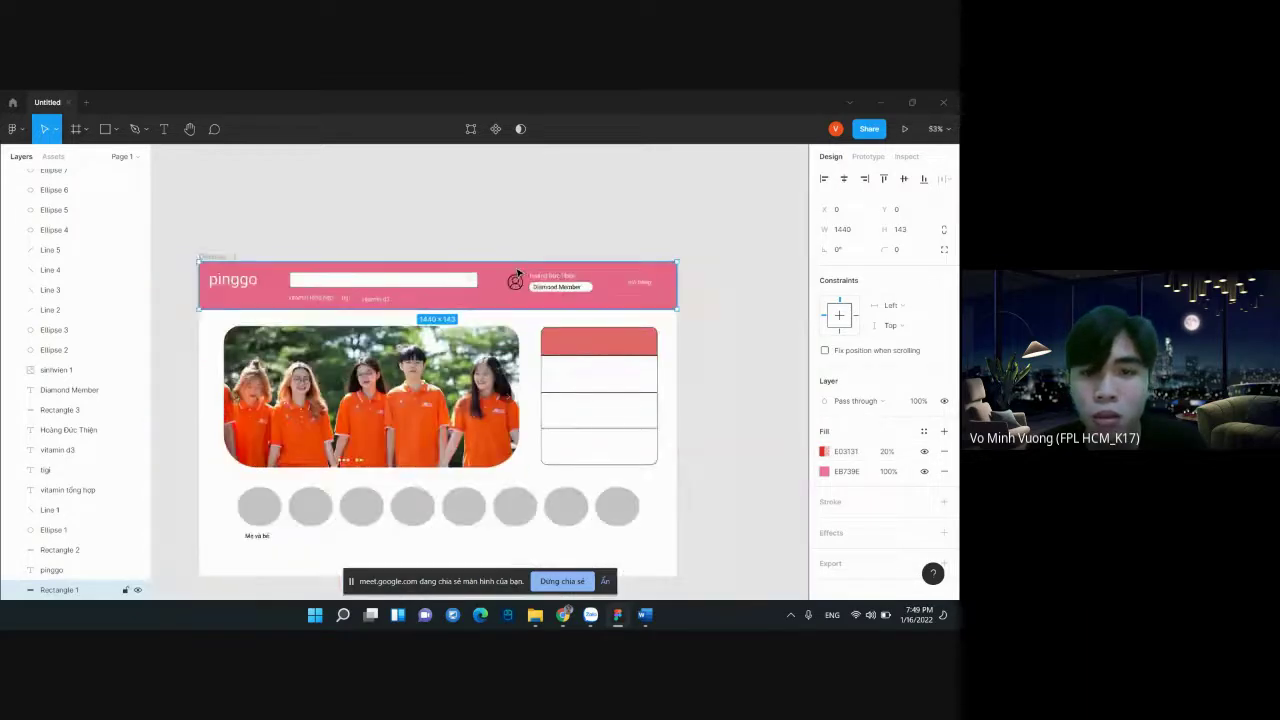
Remove the red overlay fill and set the EB739E pink fill to 80% opacity
{"action": "left_click", "coordinate": [892, 478]}
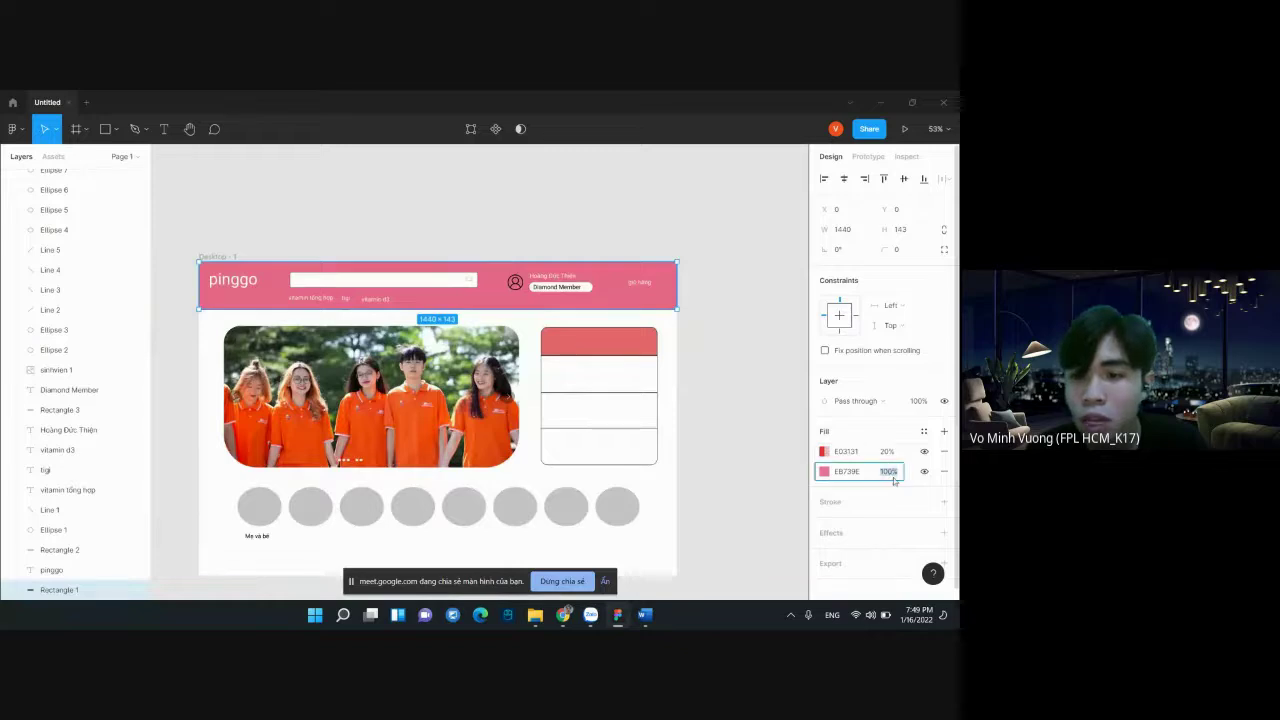
{"action": "type", "text": "50"}
{"action": "key", "text": "Return"}
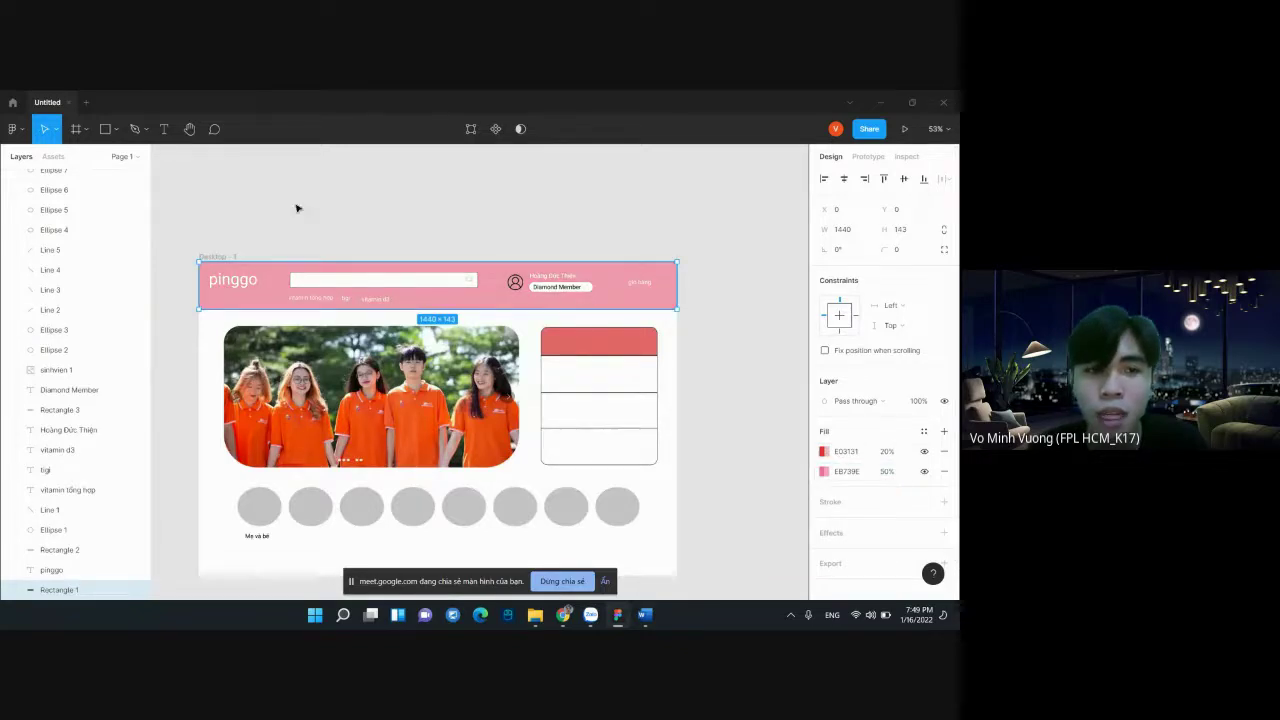
{"action": "left_click", "coordinate": [886, 473]}
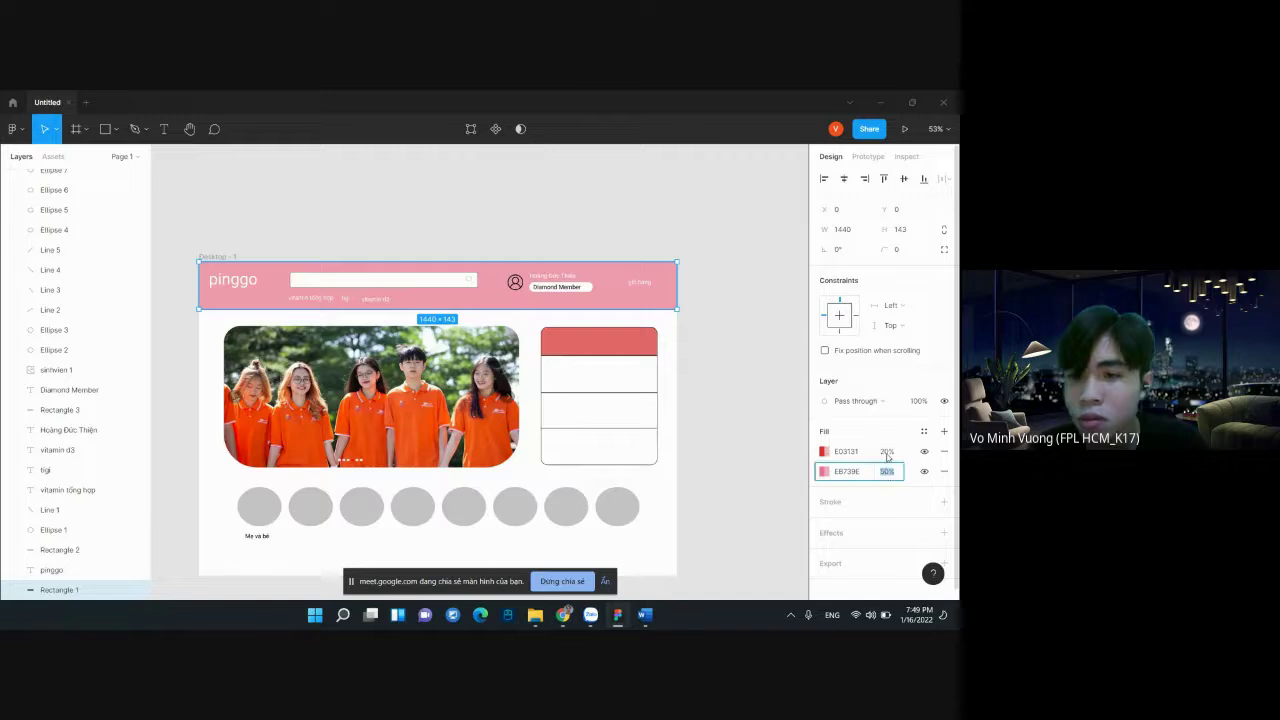
{"action": "left_click", "coordinate": [942, 454]}
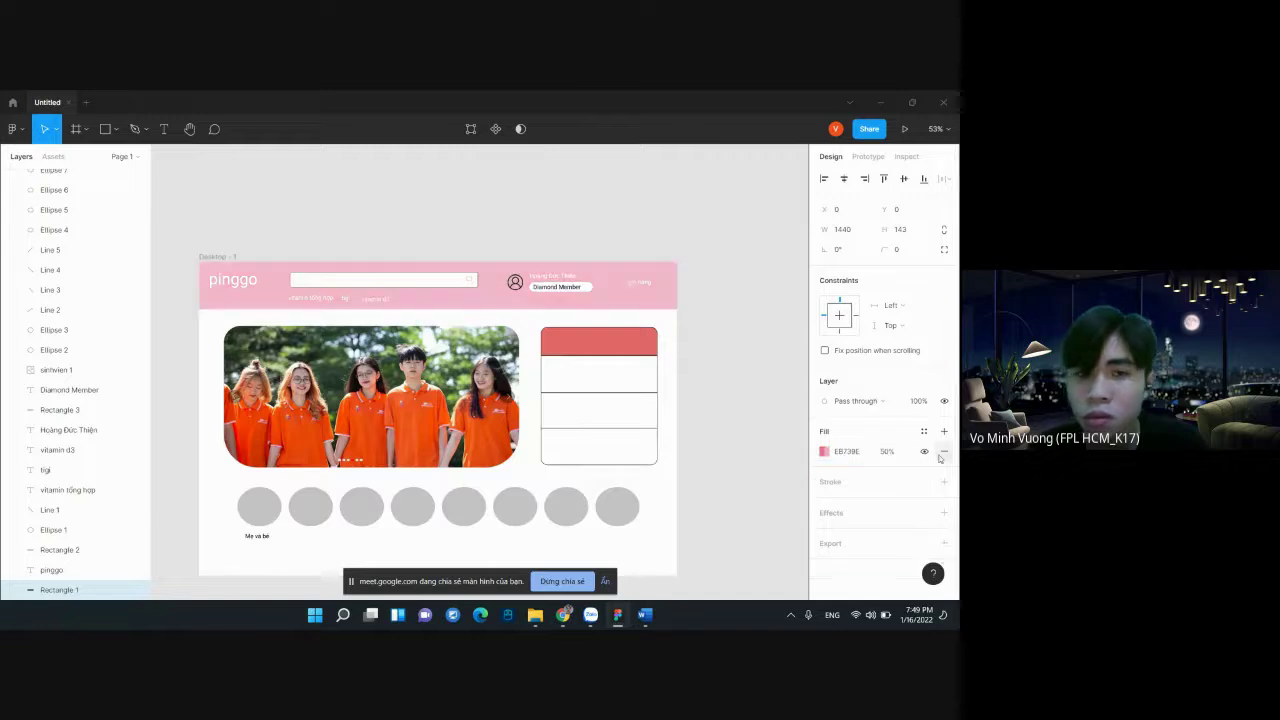
{"action": "left_click", "coordinate": [884, 455]}
{"action": "key", "text": "Return"}
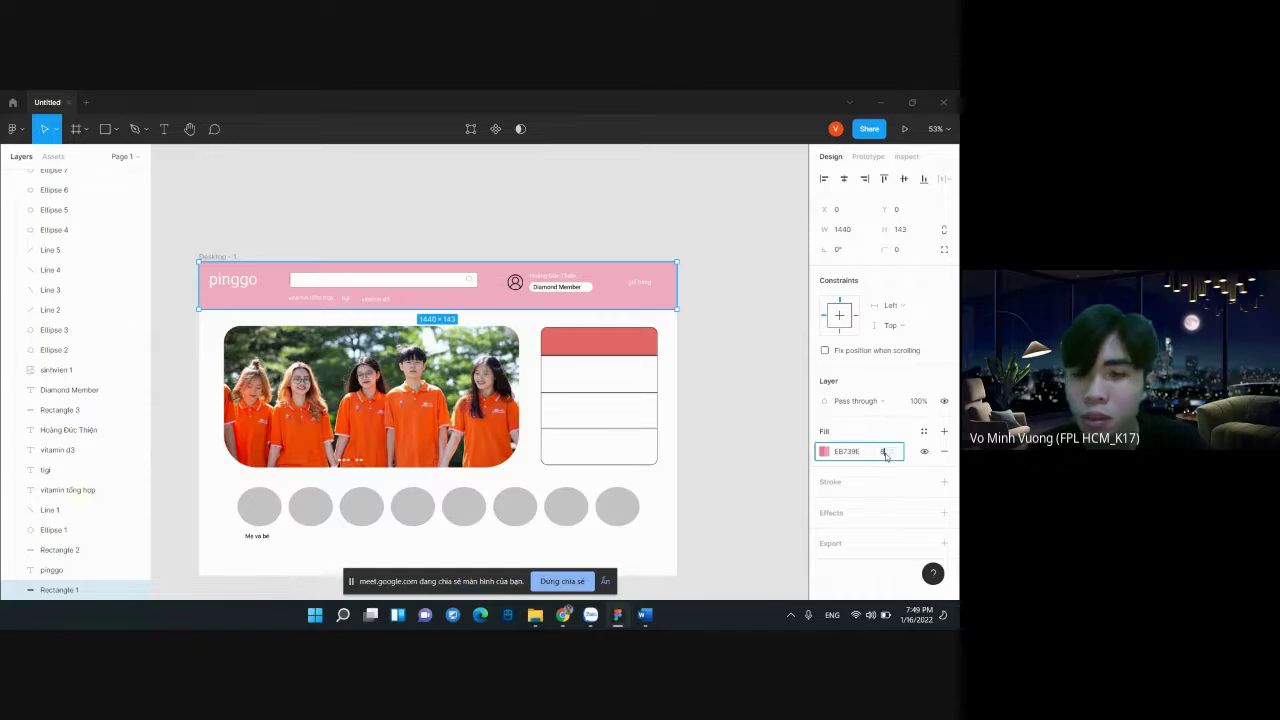
{"action": "key", "text": "Return"}
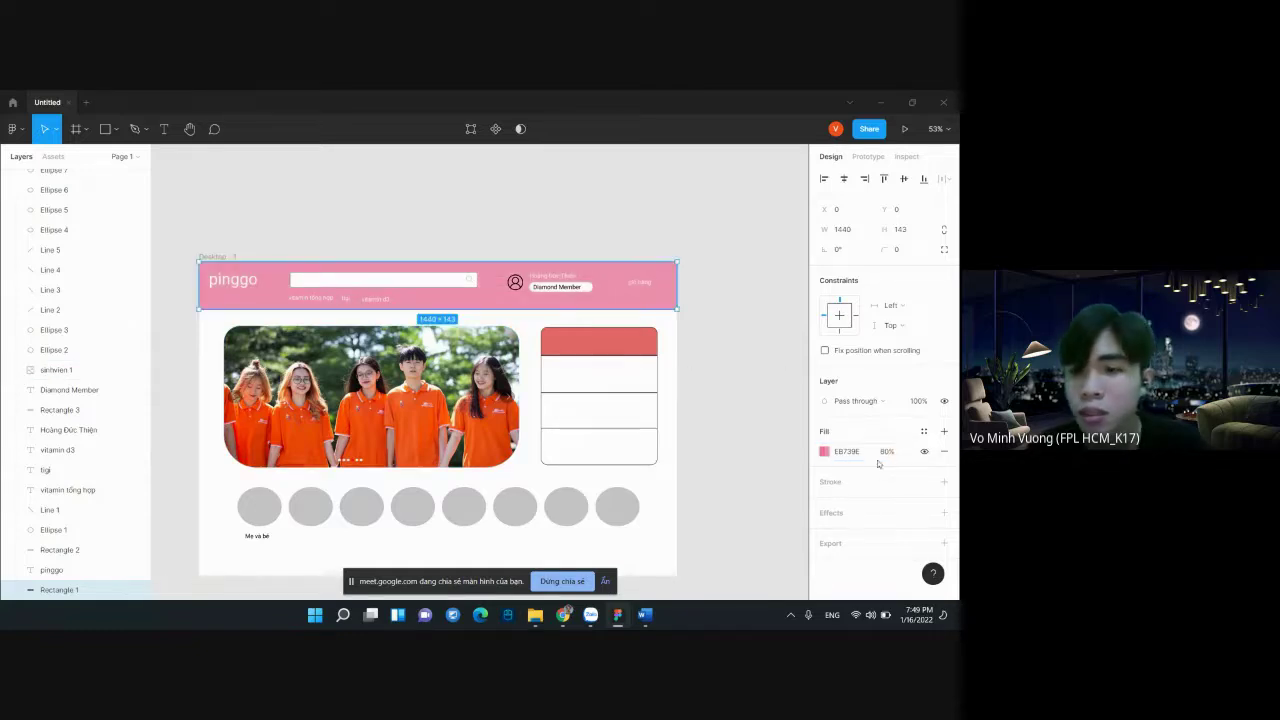
{"action": "left_click", "coordinate": [779, 411]}
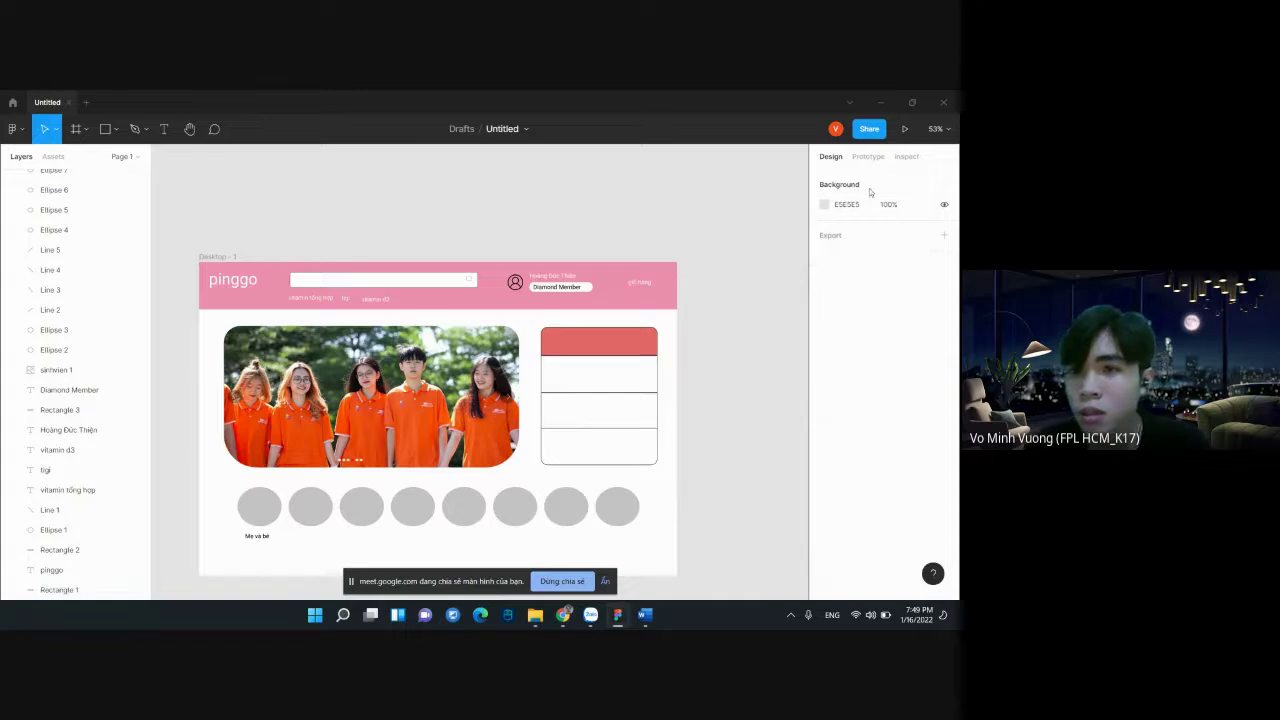
Select the homepage's pink header bar and scroll the canvas to the right
{"action": "left_click", "coordinate": [835, 158]}
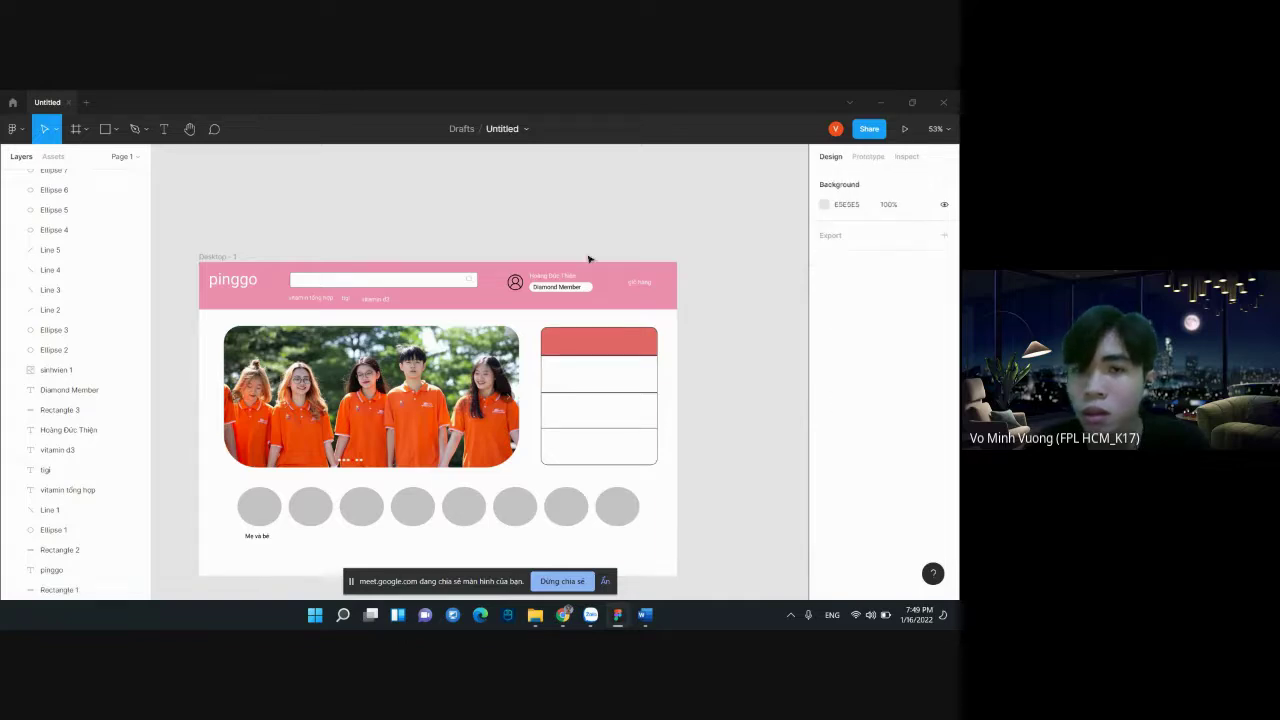
{"action": "left_click", "coordinate": [490, 303]}
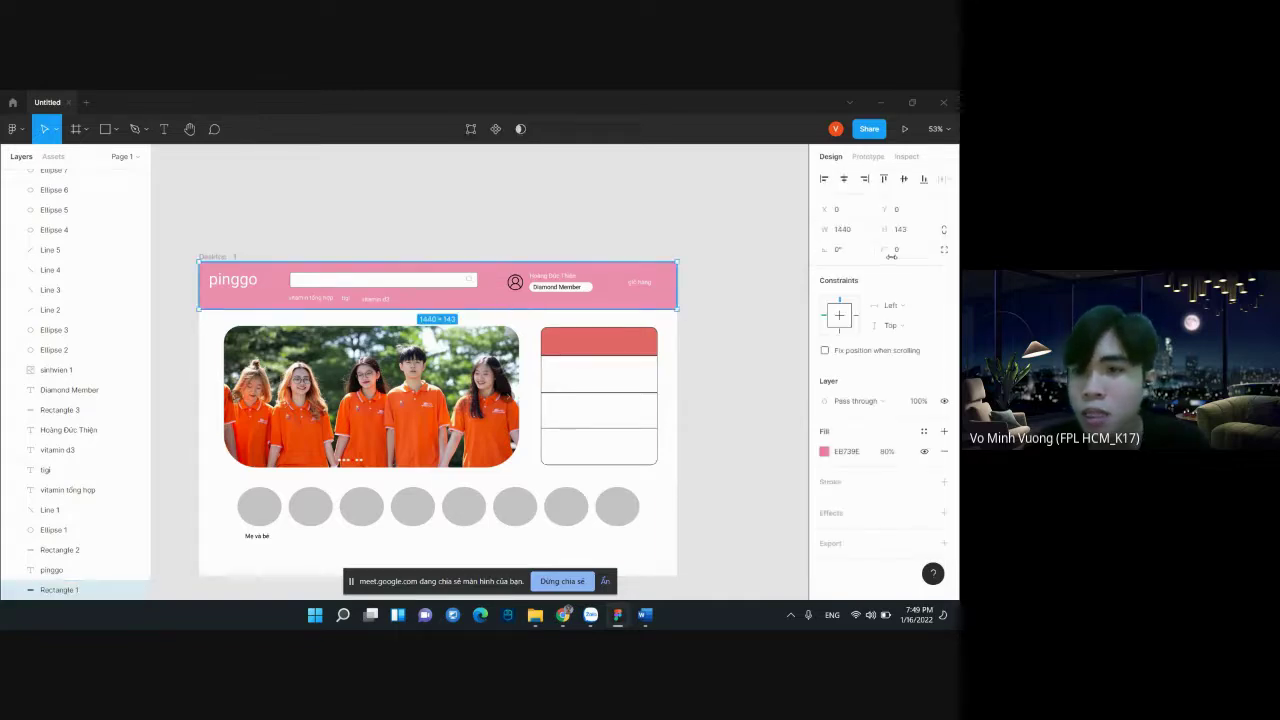
{"action": "scroll", "coordinate": [600, 316], "scroll_direction": "down", "scroll_amount": 1}
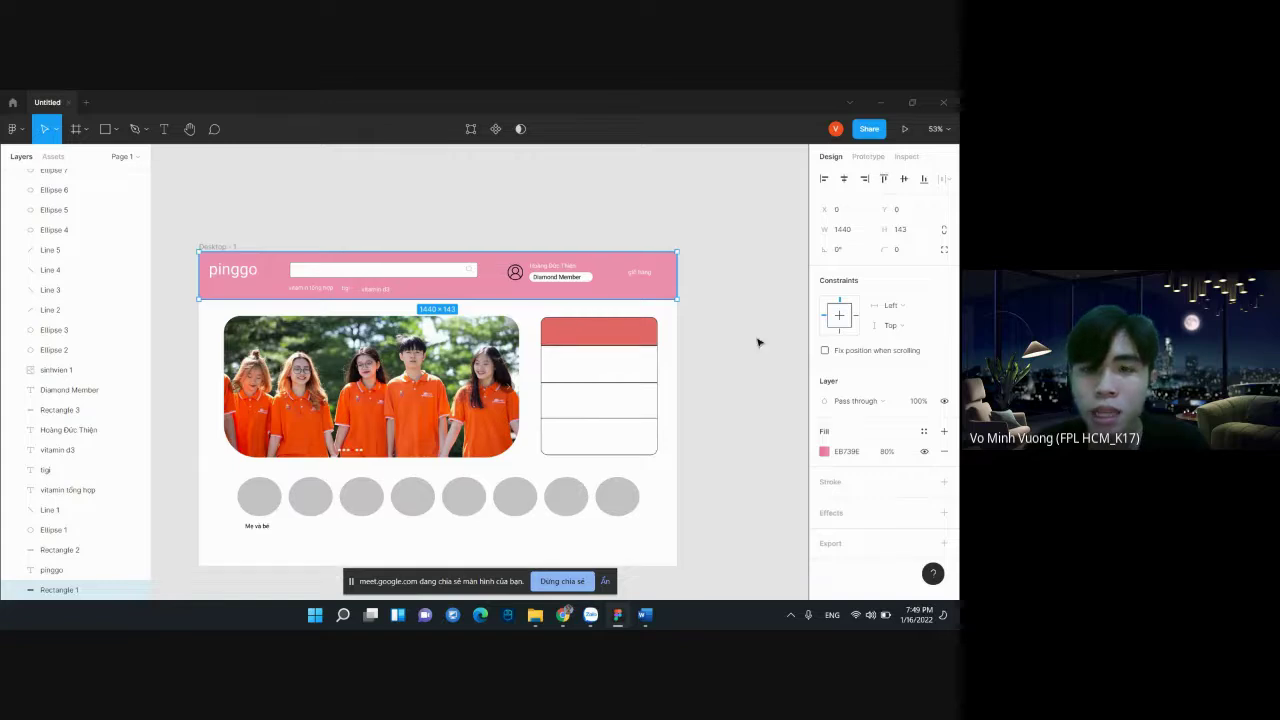
{"action": "scroll", "coordinate": [731, 315], "scroll_direction": "down", "scroll_amount": 1}
{"action": "scroll", "coordinate": [731, 315], "scroll_direction": "down", "scroll_amount": 1}
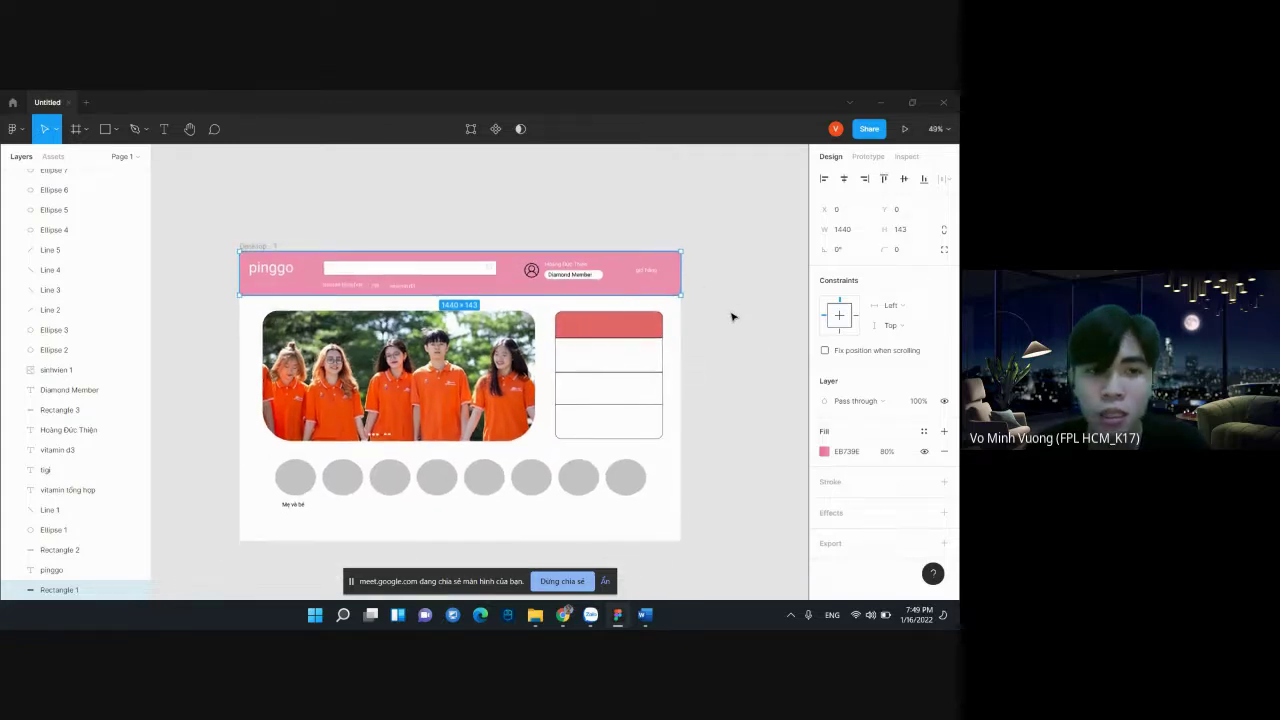
{"action": "scroll", "coordinate": [731, 317], "scroll_direction": "down", "scroll_amount": 1}
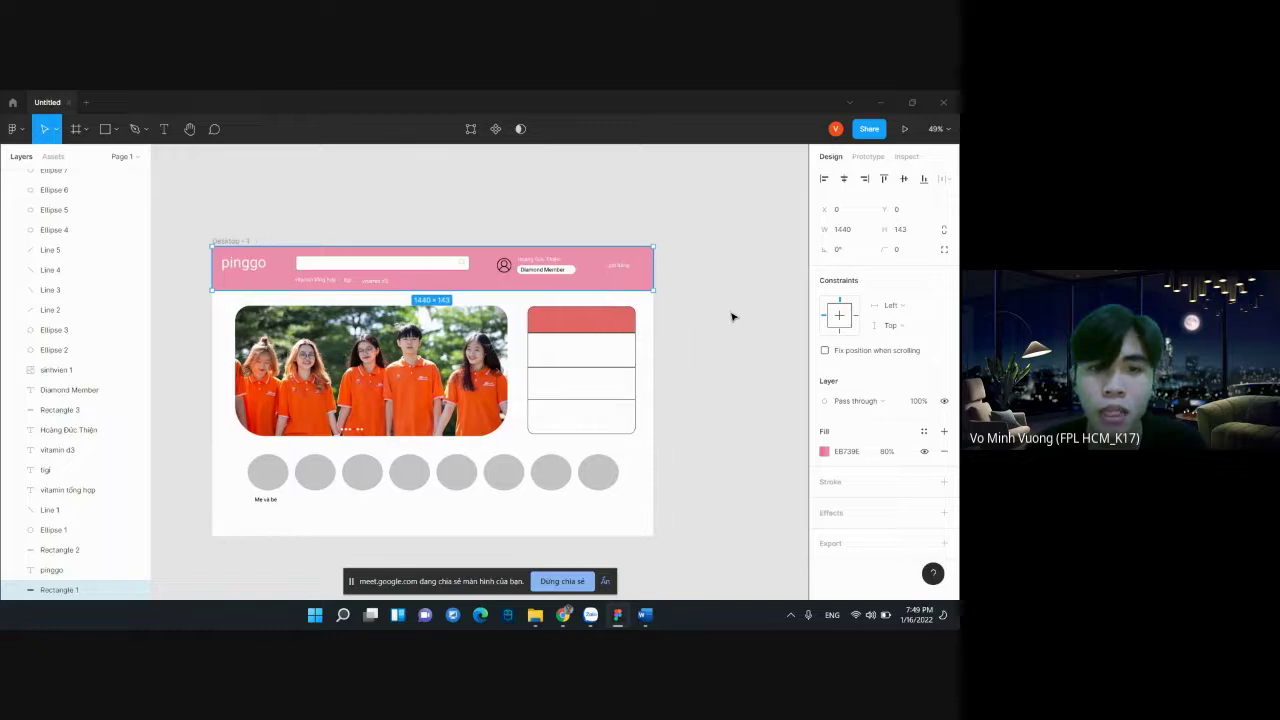
{"action": "scroll", "coordinate": [726, 314], "scroll_direction": "right", "scroll_amount": 5}
Create a 1440×1024 Desktop - 2 frame beside the homepage frame
{"action": "left_click", "coordinate": [106, 129]}
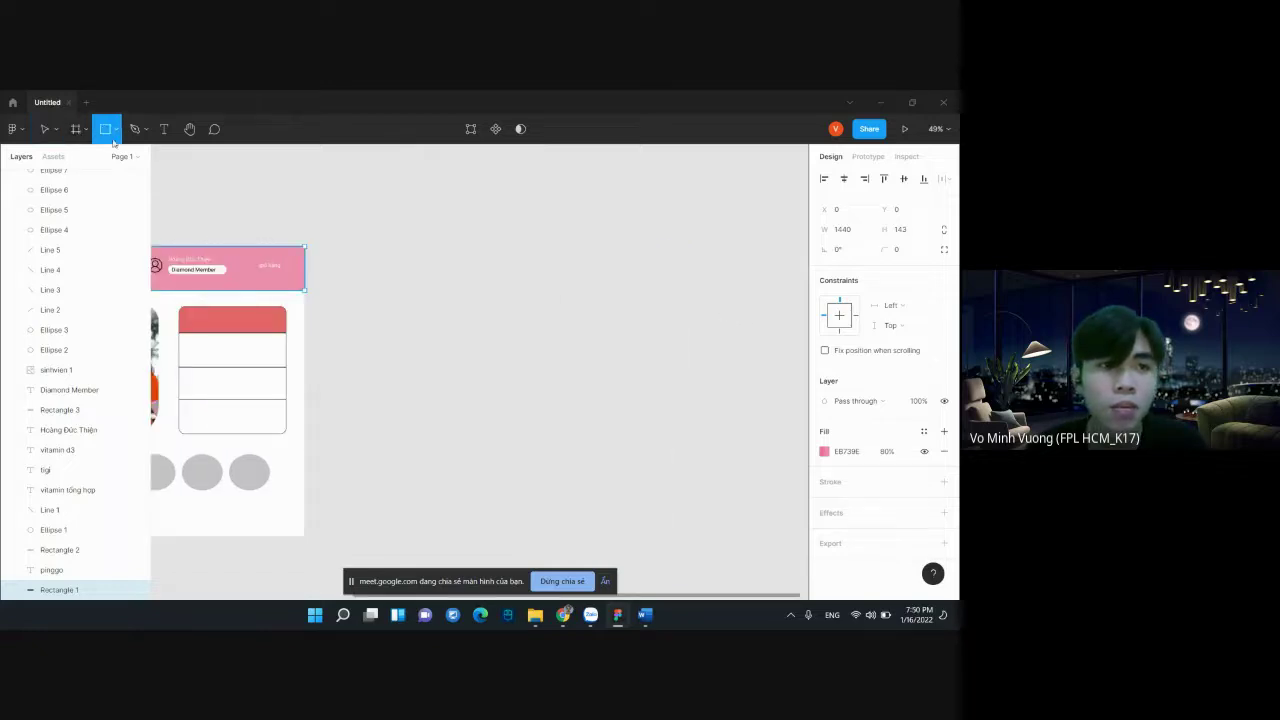
{"action": "left_click", "coordinate": [77, 129]}
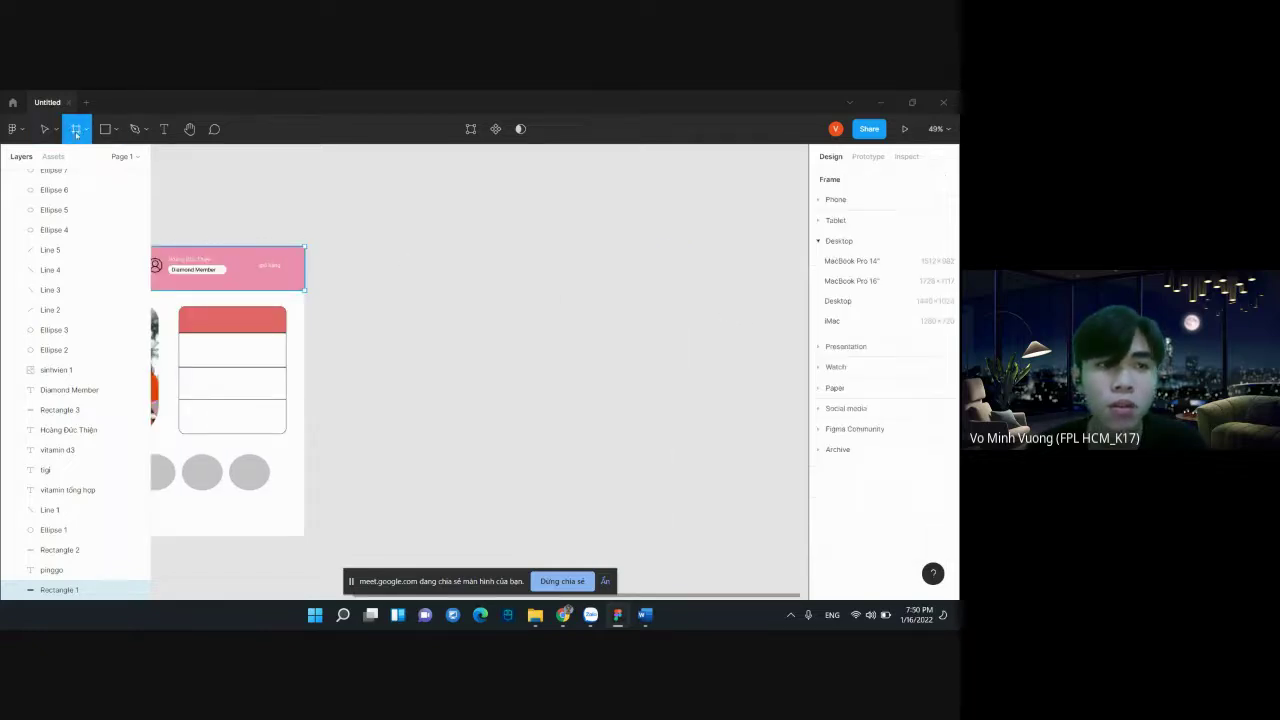
{"action": "left_click", "coordinate": [846, 297]}
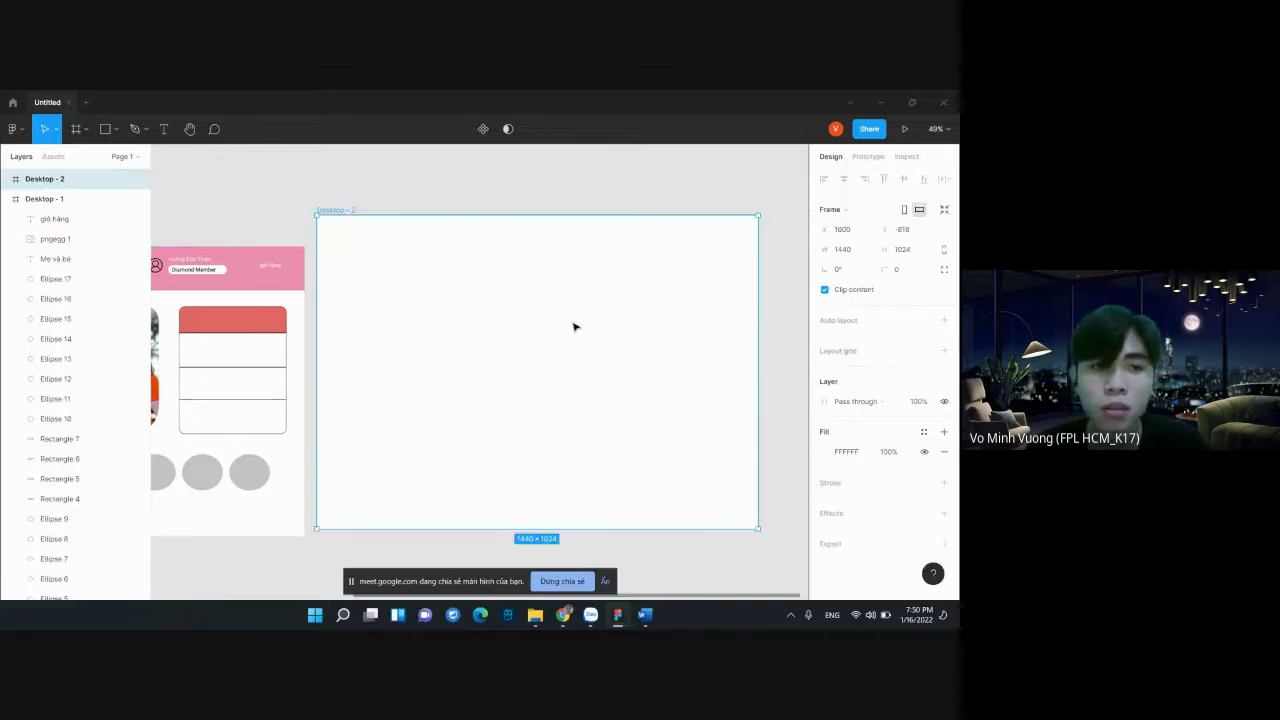
{"action": "left_click_drag", "start_coordinate": [575, 327], "coordinate": [599, 352]}
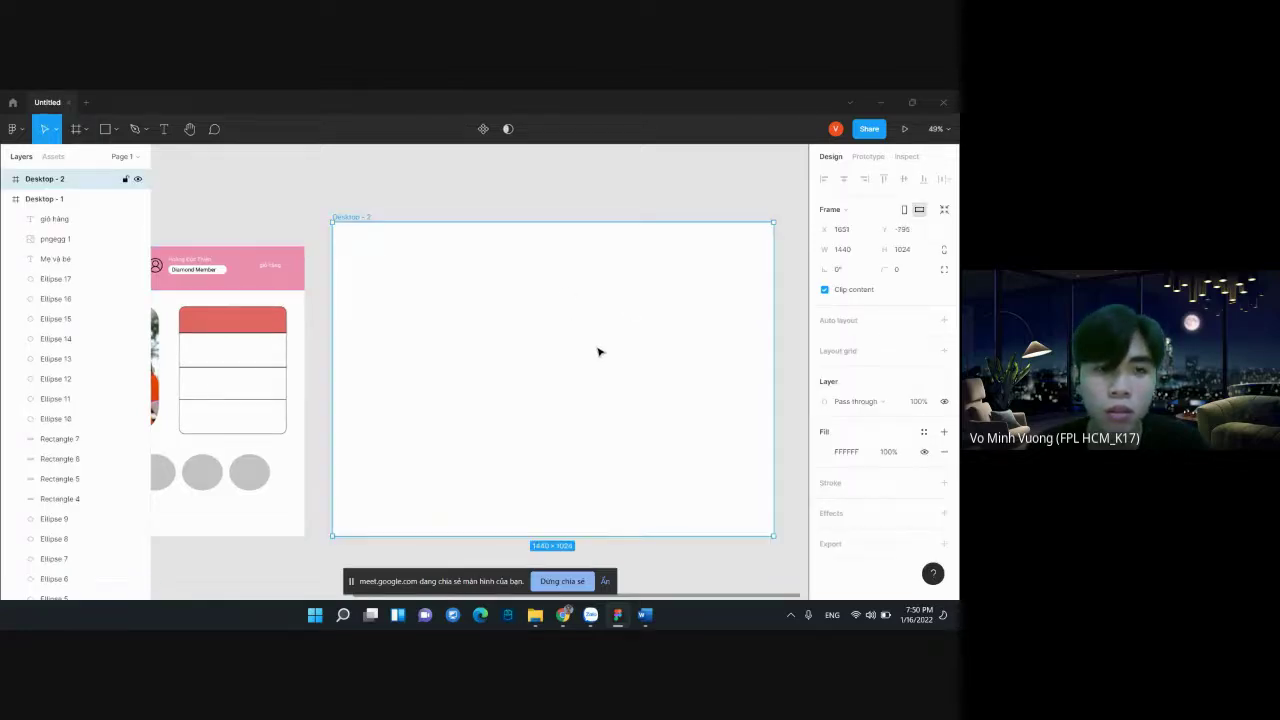
{"action": "scroll", "coordinate": [597, 347], "scroll_direction": "left", "scroll_amount": 5}
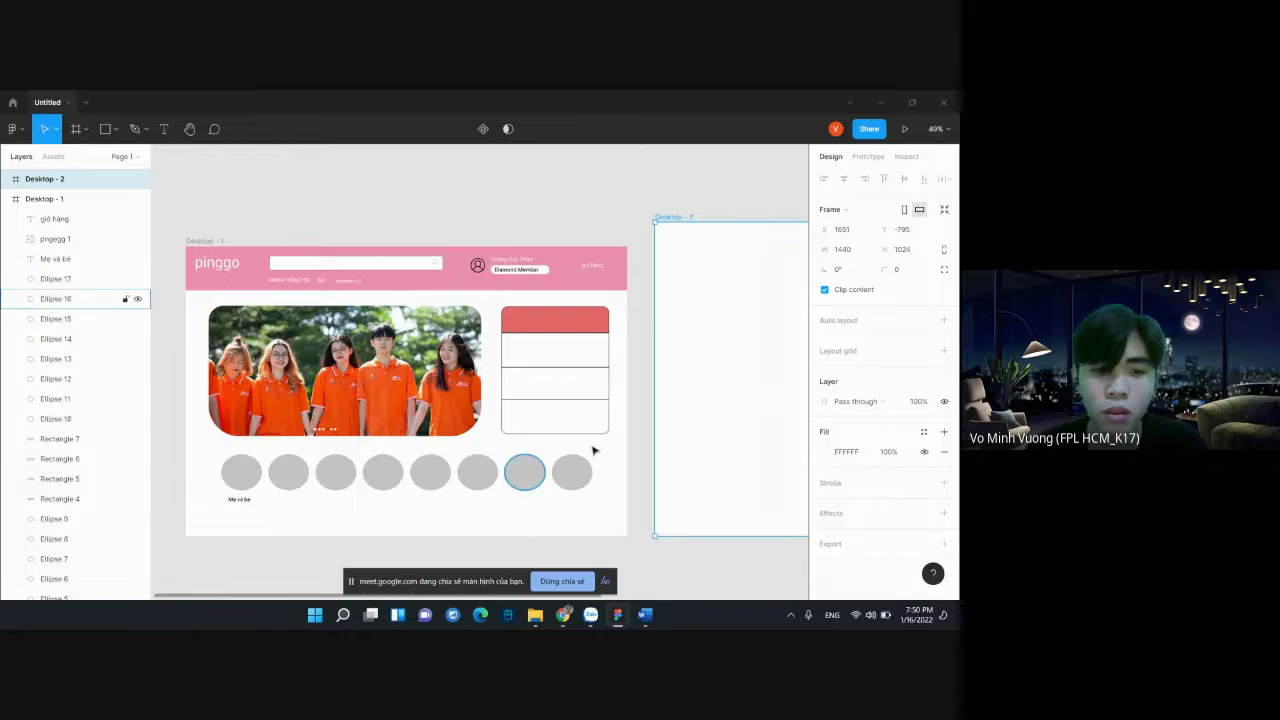
{"action": "scroll", "coordinate": [593, 451], "scroll_direction": "right", "scroll_amount": 5}
{"action": "scroll", "coordinate": [592, 407], "scroll_direction": "right", "scroll_amount": 5}
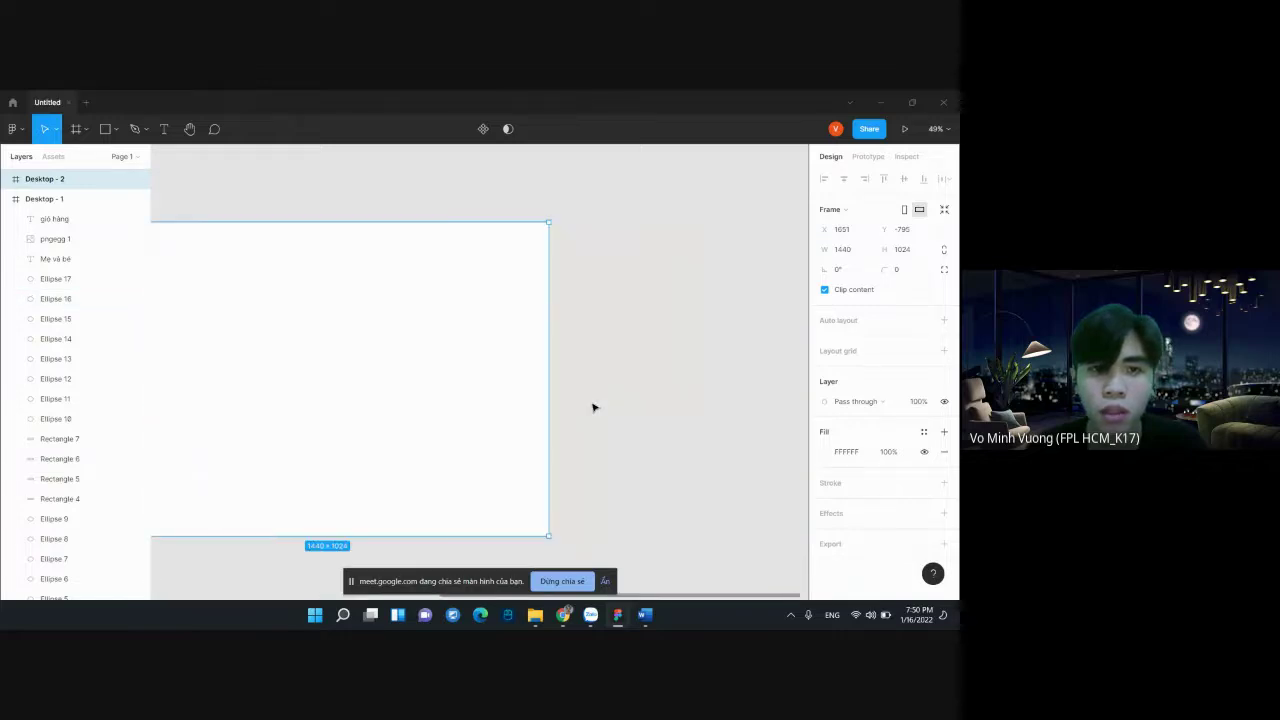
{"action": "scroll", "coordinate": [380, 370], "scroll_direction": "left", "scroll_amount": 2}
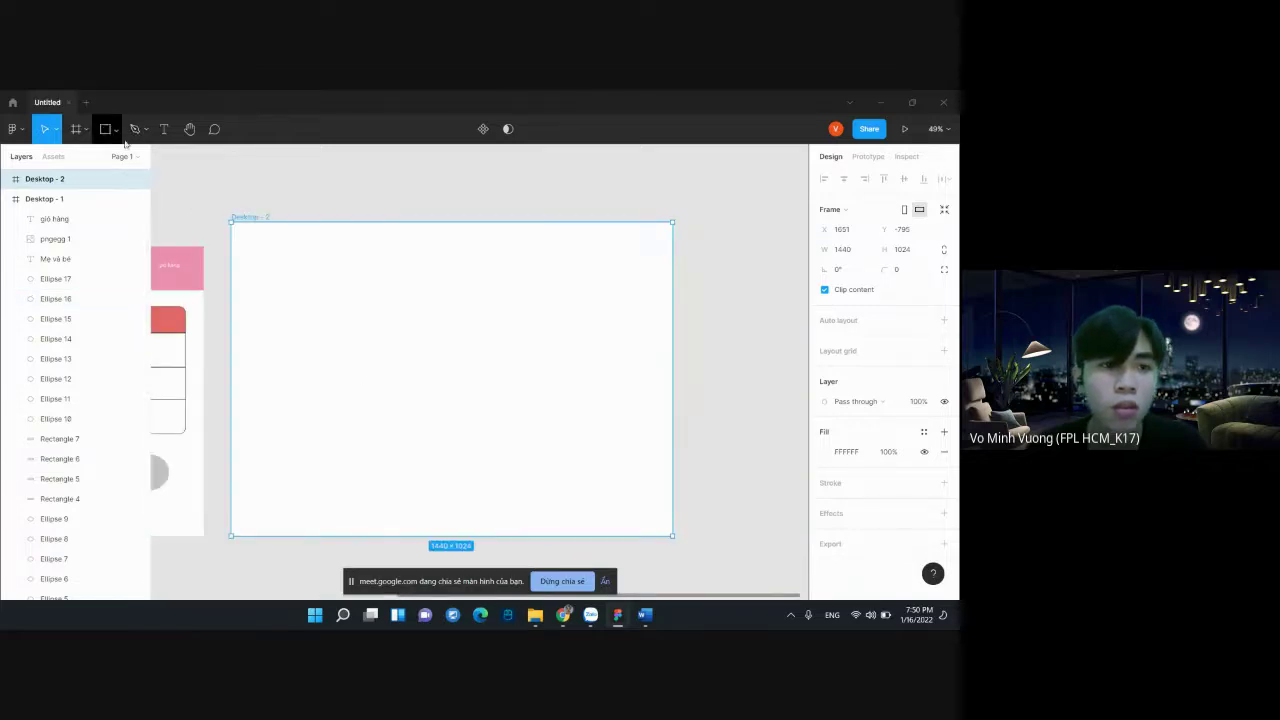
Draw two wide grey field boxes in Desktop - 2, stacked and aligned
{"action": "left_click", "coordinate": [117, 130]}
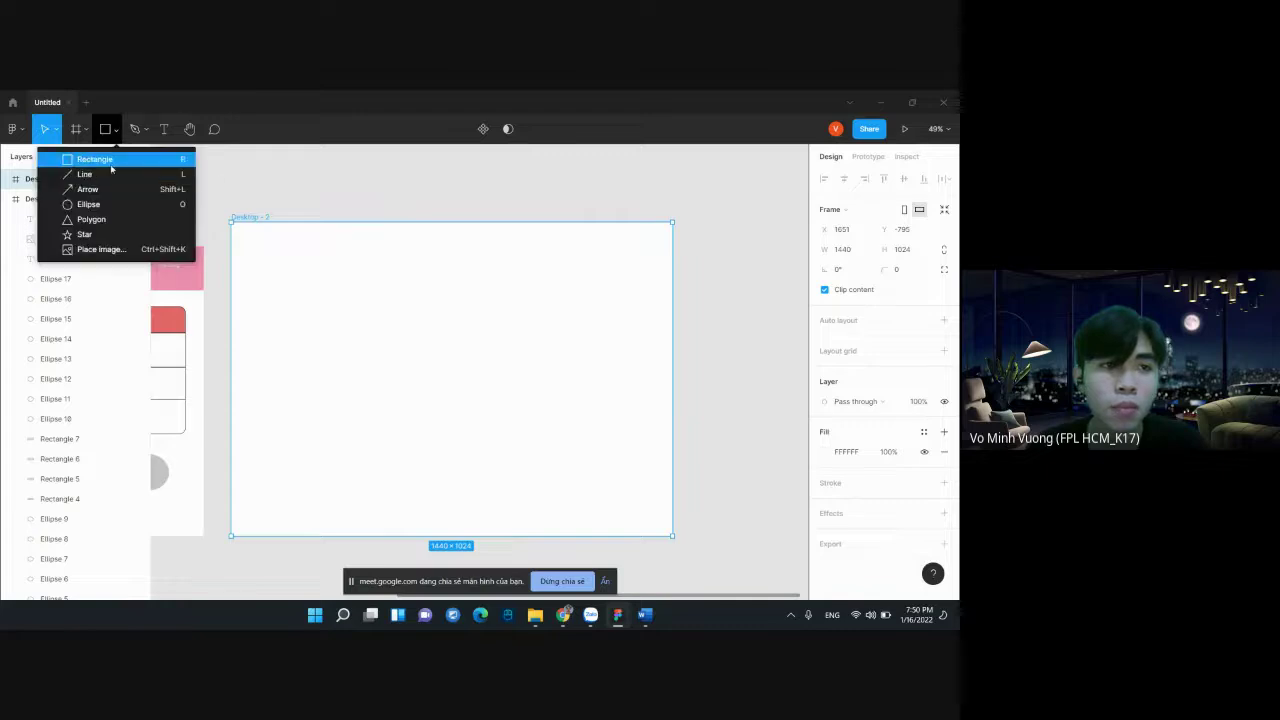
{"action": "left_click", "coordinate": [90, 161]}
{"action": "left_click_drag", "start_coordinate": [330, 292], "coordinate": [535, 323]}
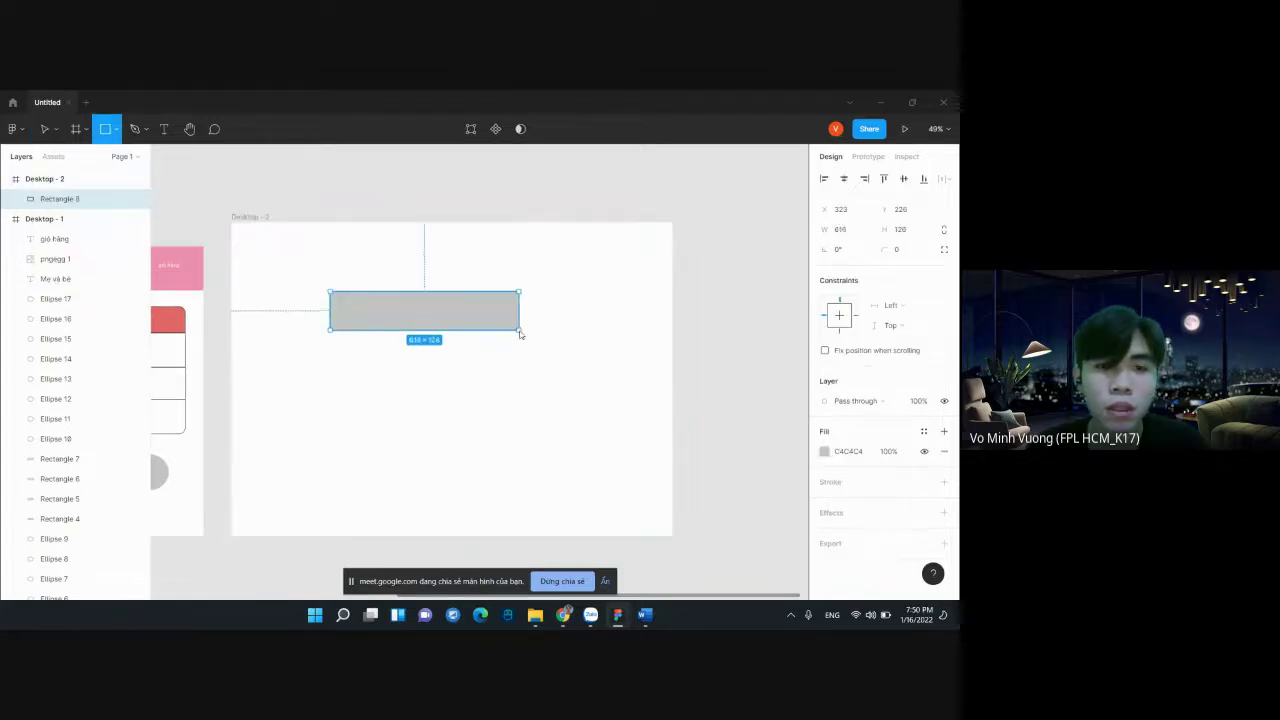
{"action": "left_click", "coordinate": [117, 129]}
{"action": "left_click", "coordinate": [106, 161]}
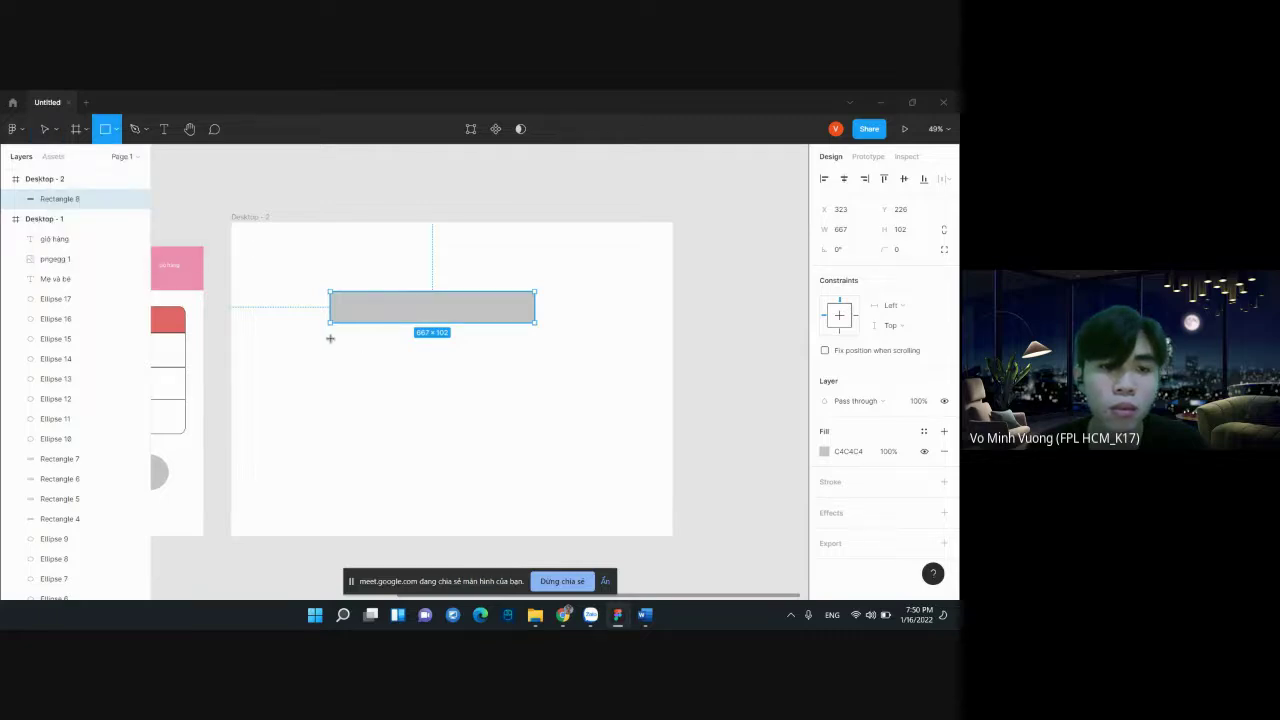
{"action": "left_click_drag", "start_coordinate": [330, 338], "coordinate": [536, 370]}
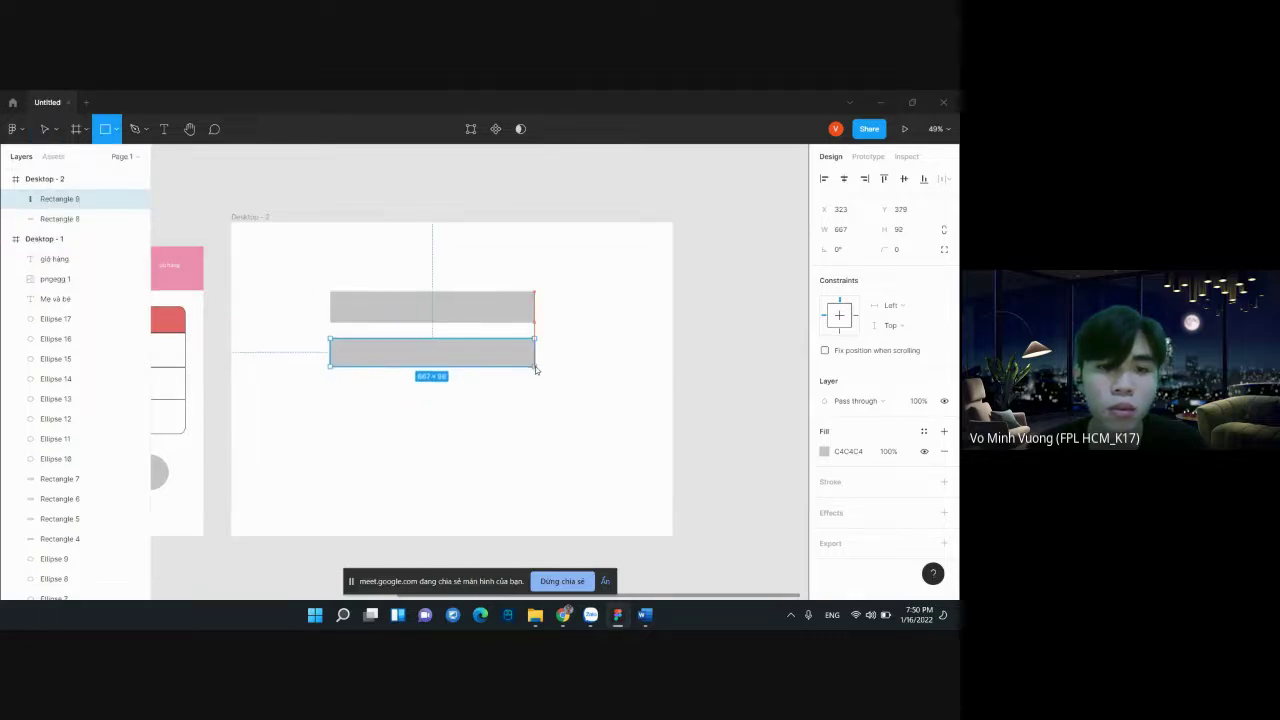
{"action": "mouse_move", "coordinate": [472, 357]}
{"action": "left_mouse_down"}
{"action": "mouse_move", "coordinate": [490, 392]}
{"action": "mouse_move", "coordinate": [506, 393]}
{"action": "left_mouse_up"}
{"action": "left_click_drag", "start_coordinate": [469, 317], "coordinate": [497, 347]}
Draw a smaller button box below the two fields
{"action": "left_click", "coordinate": [113, 131]}
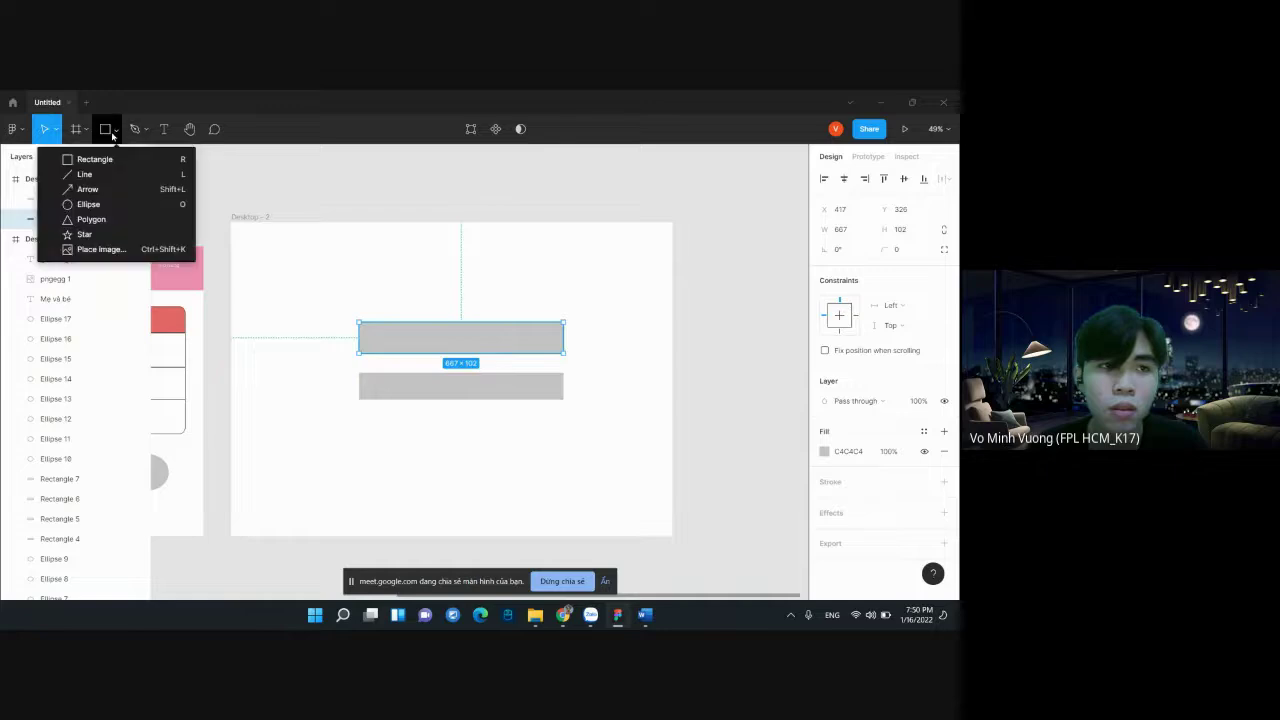
{"action": "left_click", "coordinate": [92, 159]}
{"action": "mouse_move", "coordinate": [423, 421]}
{"action": "left_mouse_down"}
{"action": "mouse_move", "coordinate": [528, 460]}
{"action": "mouse_move", "coordinate": [531, 449]}
{"action": "mouse_move", "coordinate": [466, 436]}
{"action": "left_mouse_up"}
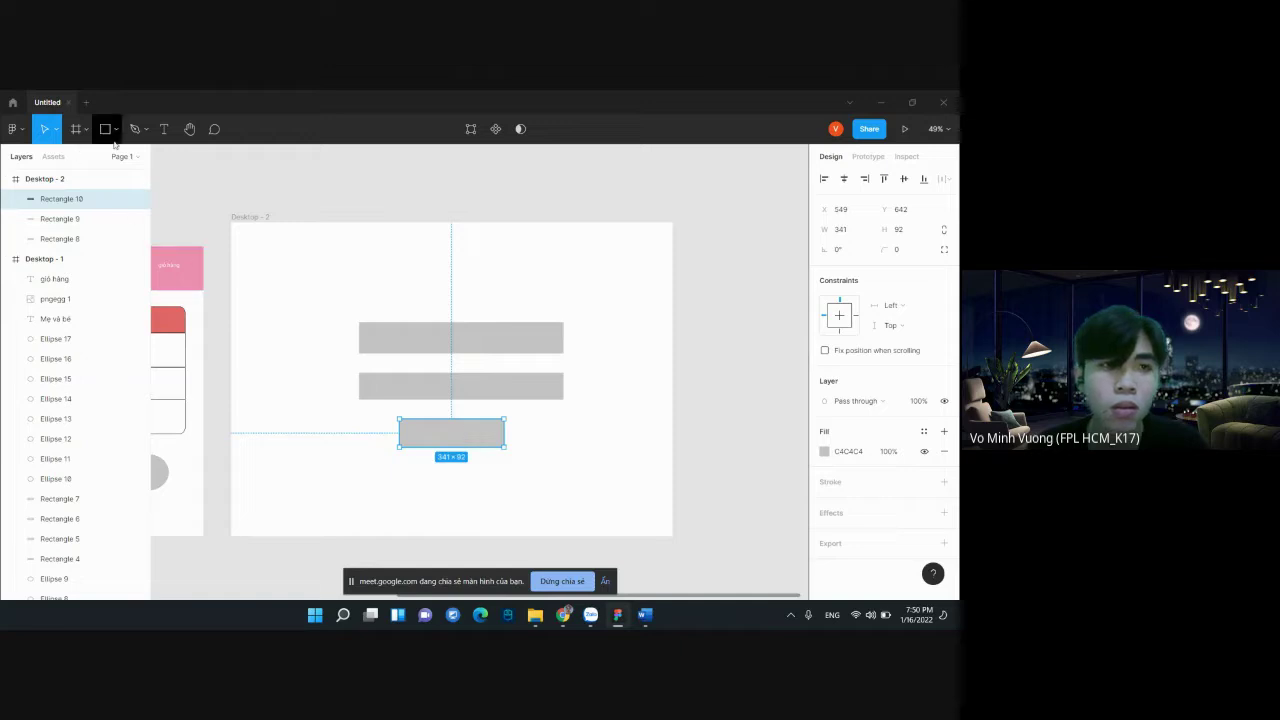
{"action": "left_click", "coordinate": [164, 129]}
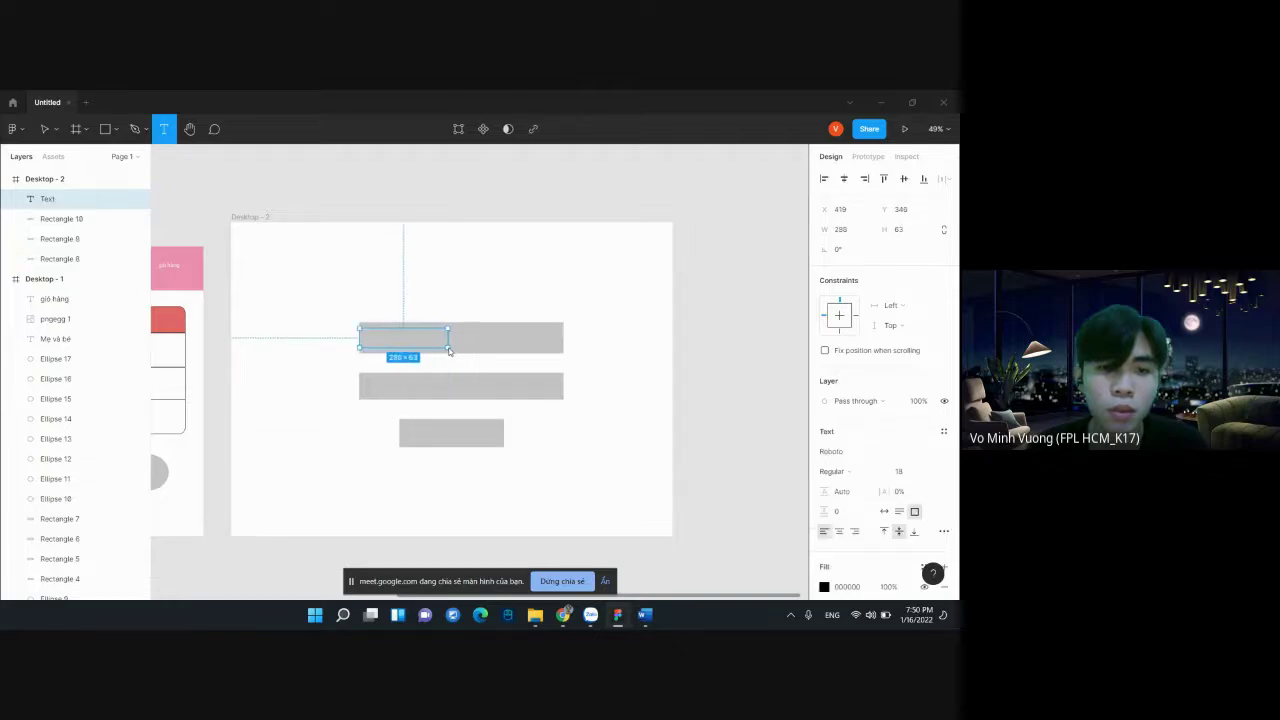
Add a 36-size 'username' text label inside the upper field box
{"action": "left_click_drag", "start_coordinate": [360, 328], "coordinate": [448, 349]}
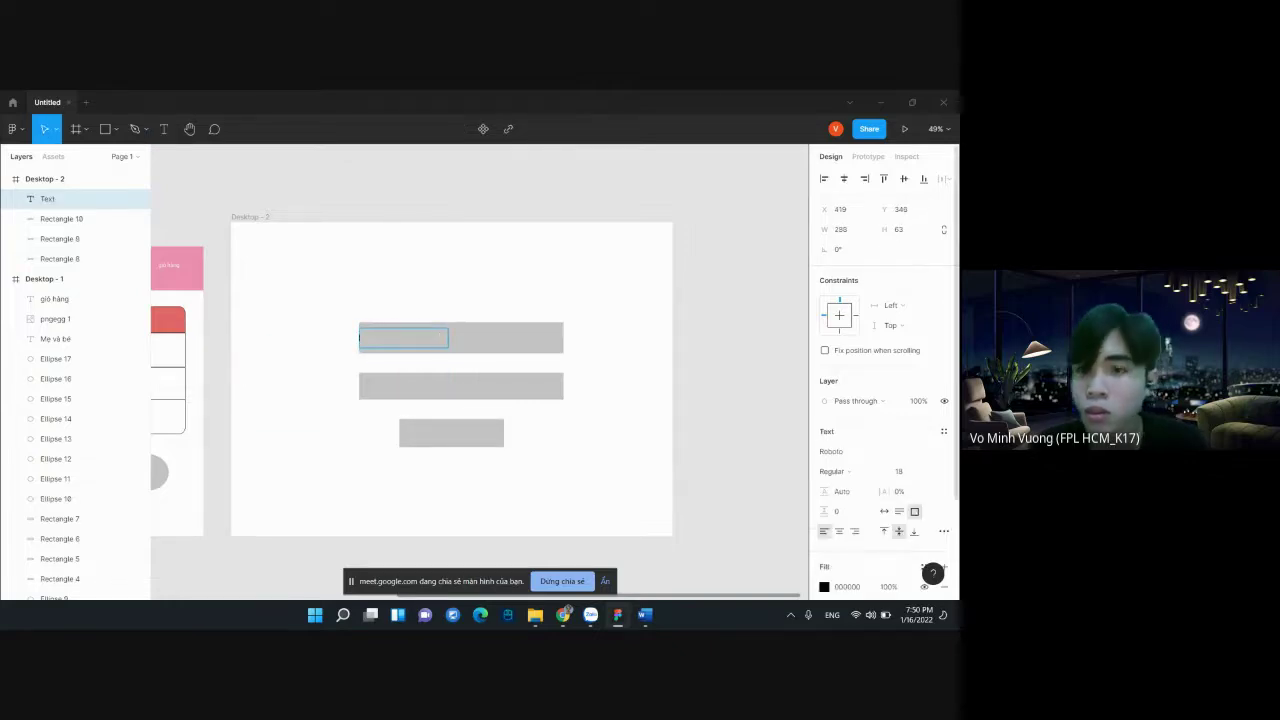
{"action": "left_click", "coordinate": [924, 472]}
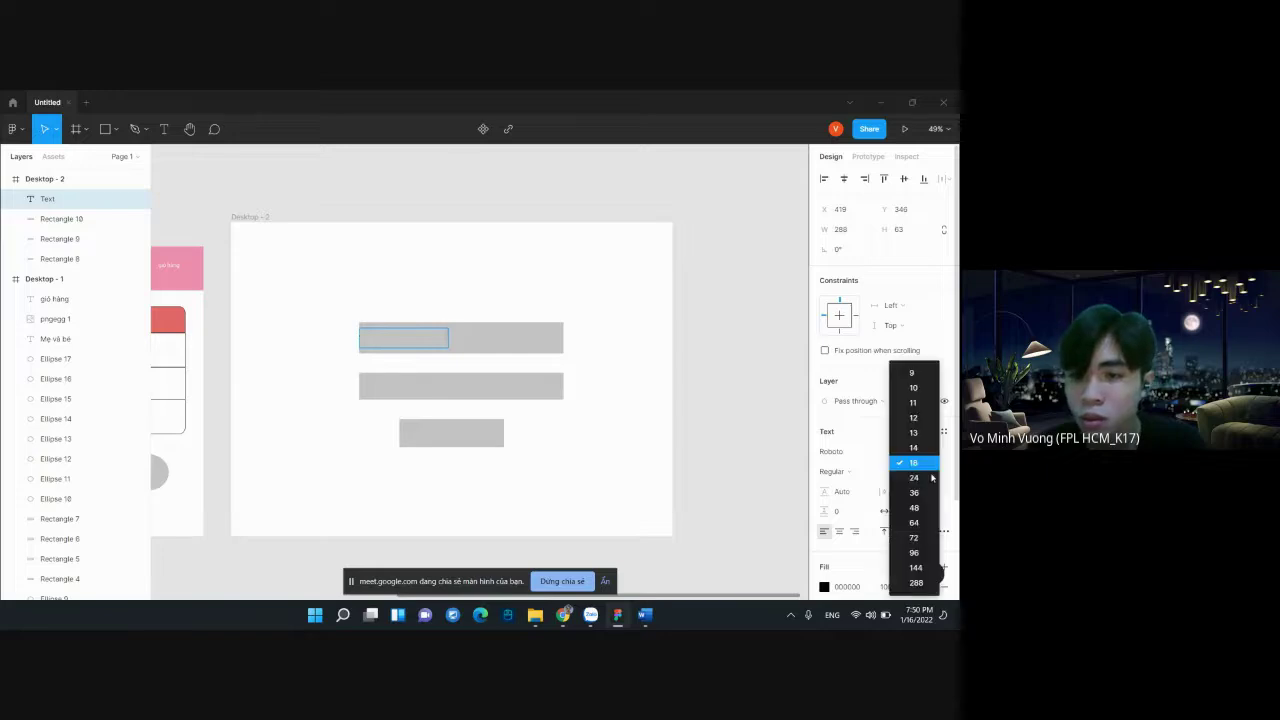
{"action": "left_click", "coordinate": [914, 493]}
{"action": "type", "text": "us"}
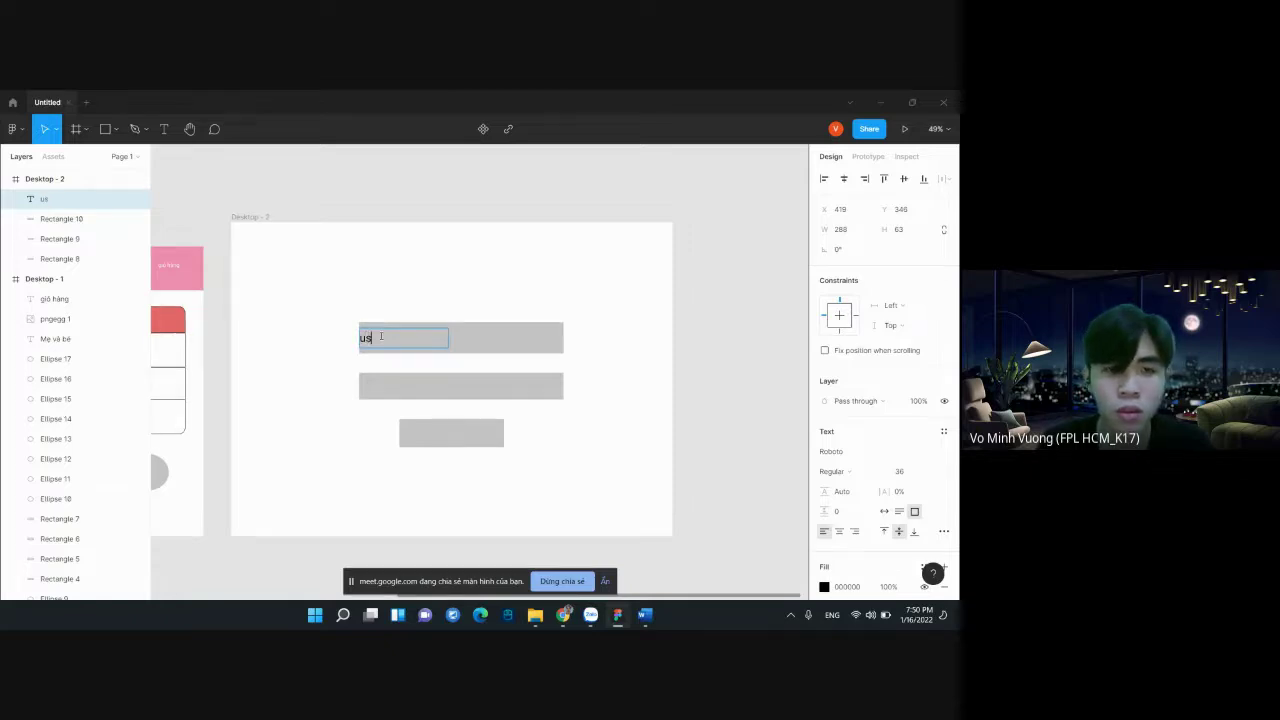
{"action": "type", "text": "ẻ"}
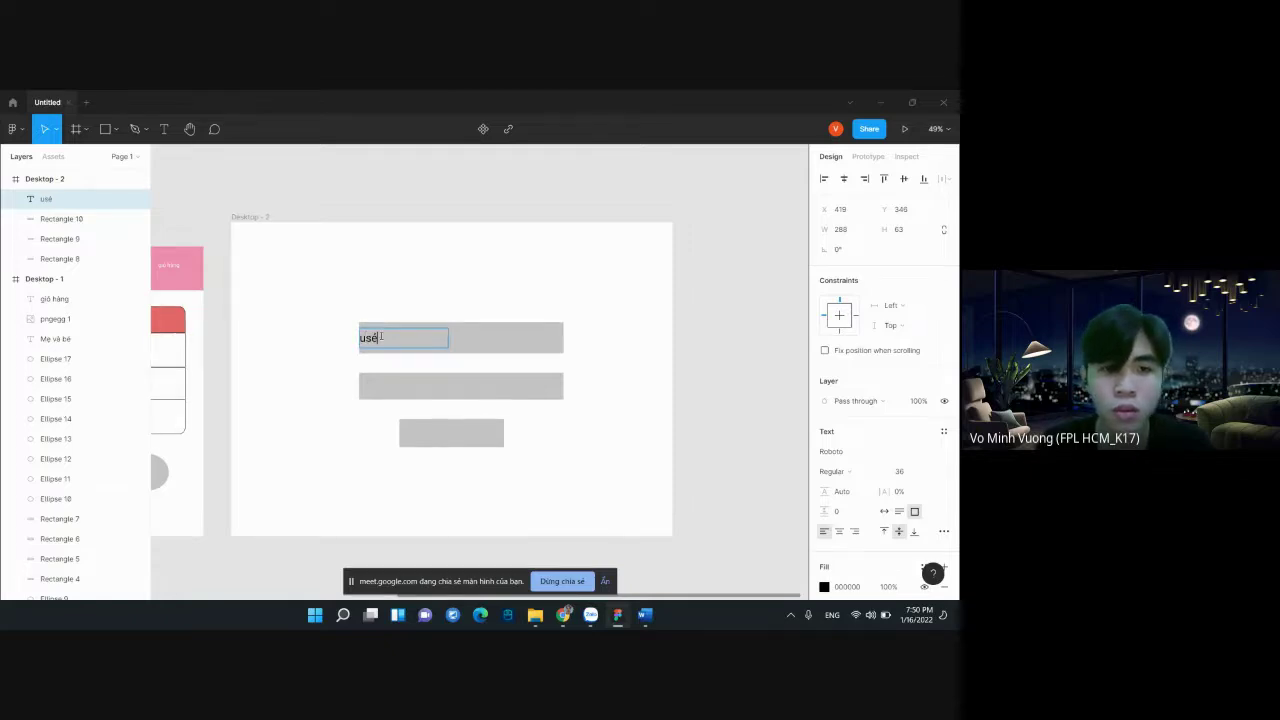
{"action": "type", "text": "me"}
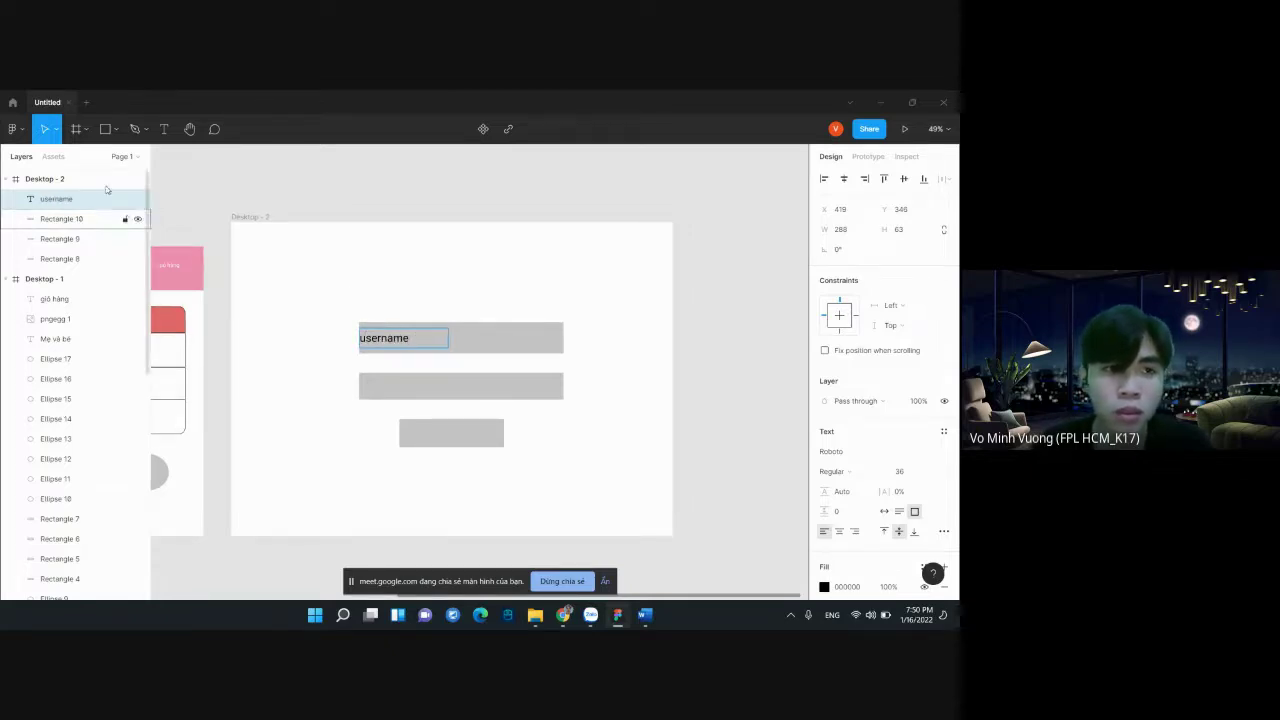
Add a 'password' text label inside the lower field box
{"action": "left_click", "coordinate": [116, 130]}
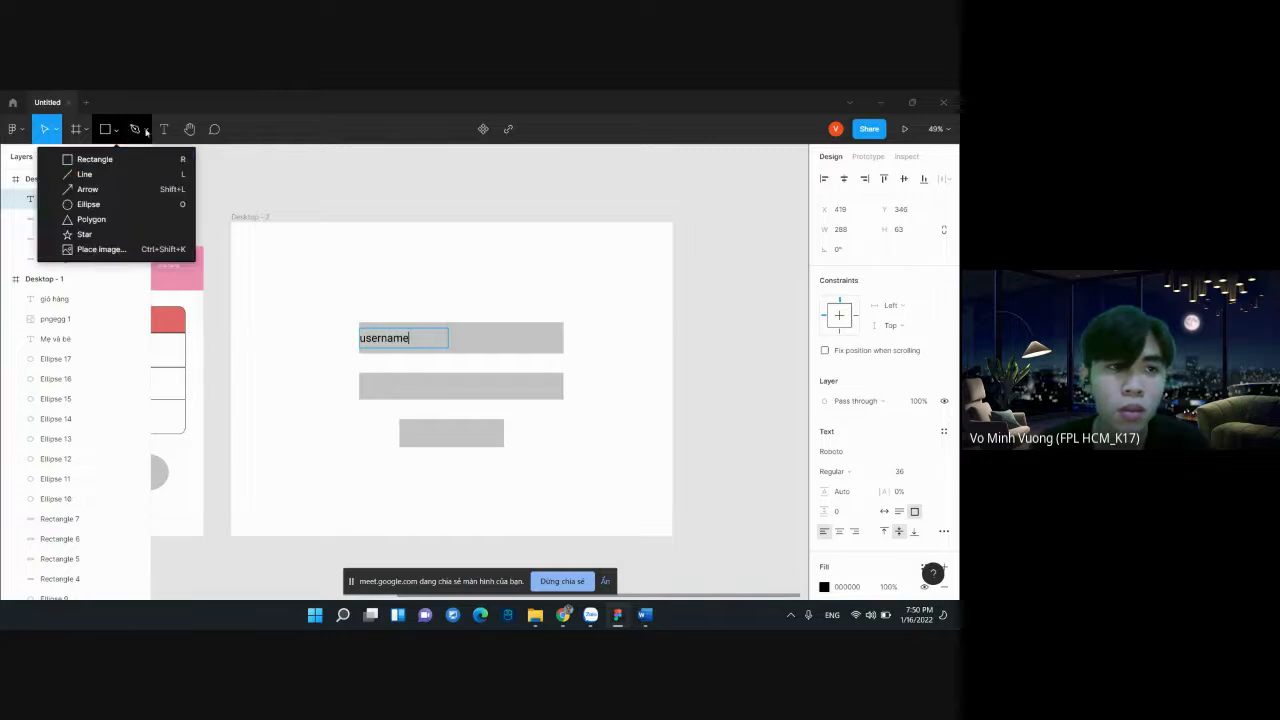
{"action": "left_click", "coordinate": [164, 128]}
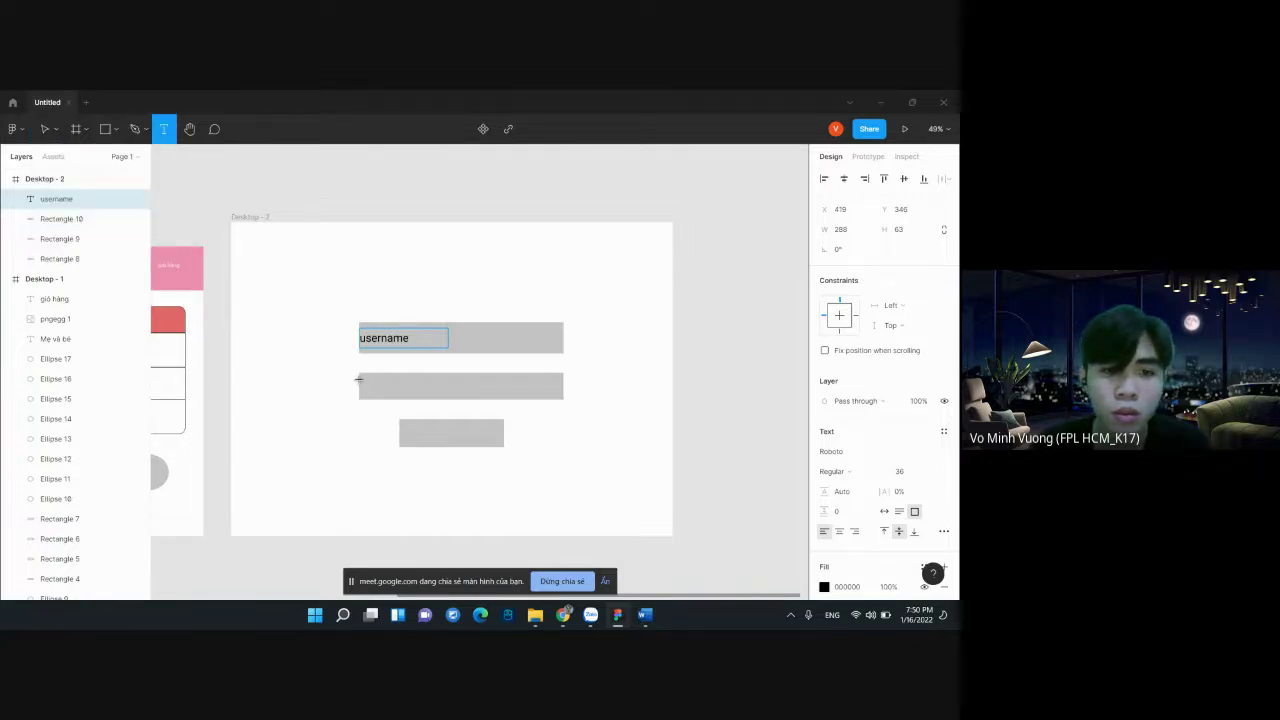
{"action": "left_click_drag", "start_coordinate": [360, 377], "coordinate": [436, 396]}
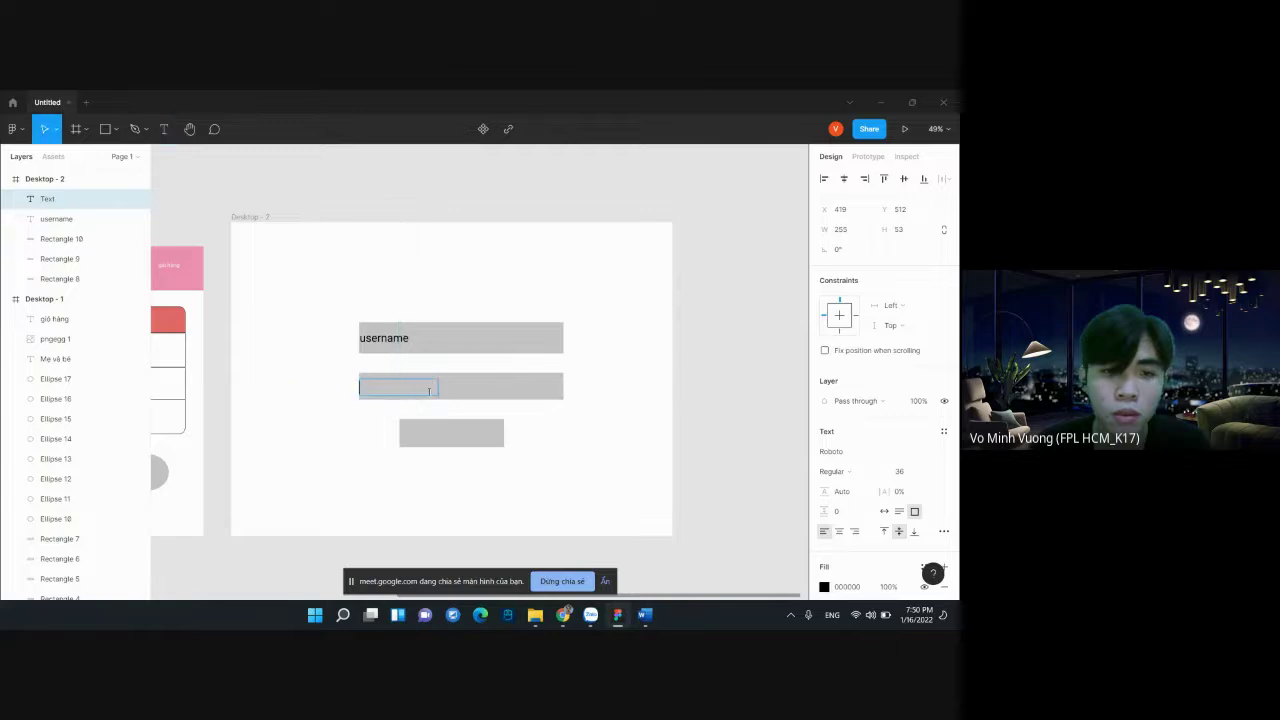
{"action": "type", "text": "password"}
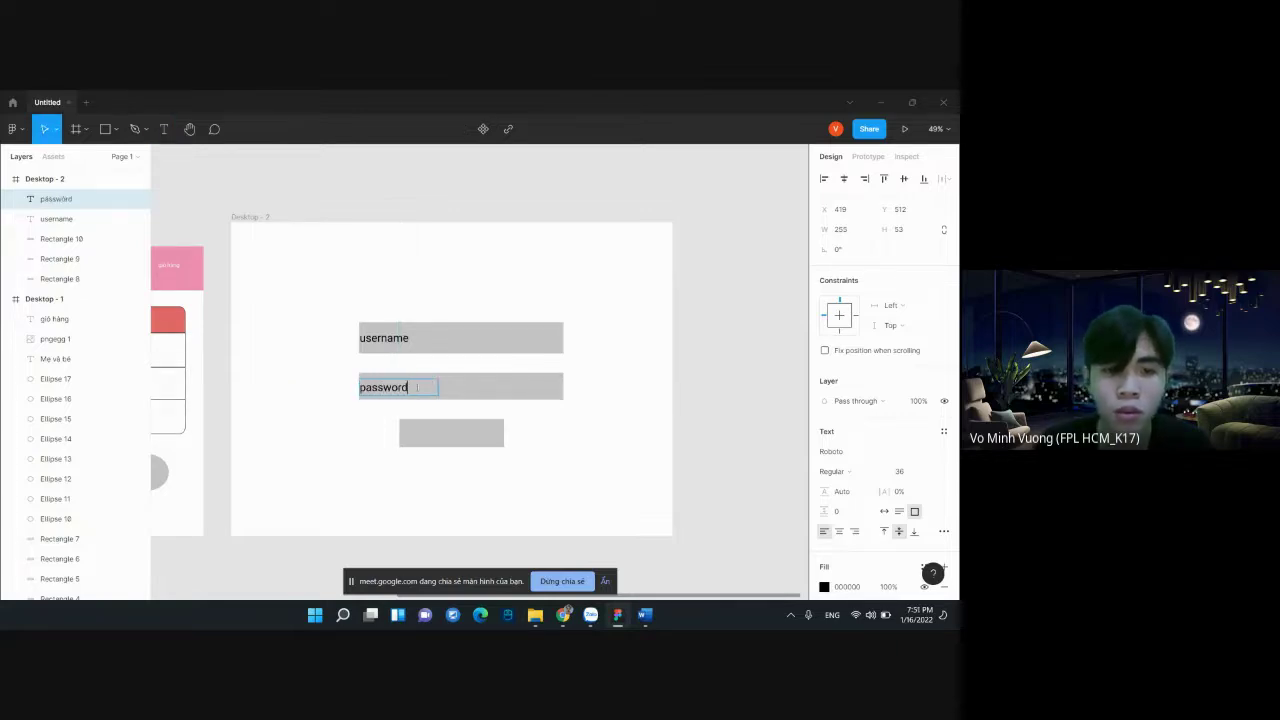
{"action": "key", "text": "Escape"}
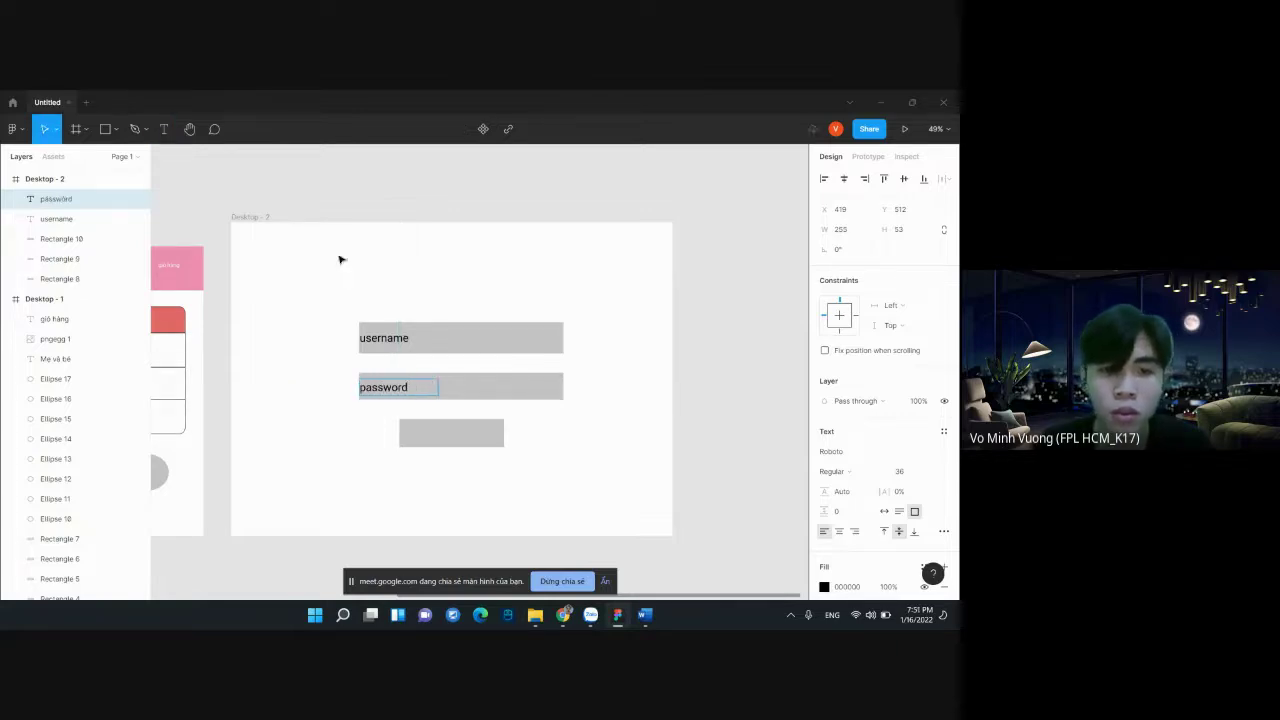
{"action": "left_click", "coordinate": [503, 343]}
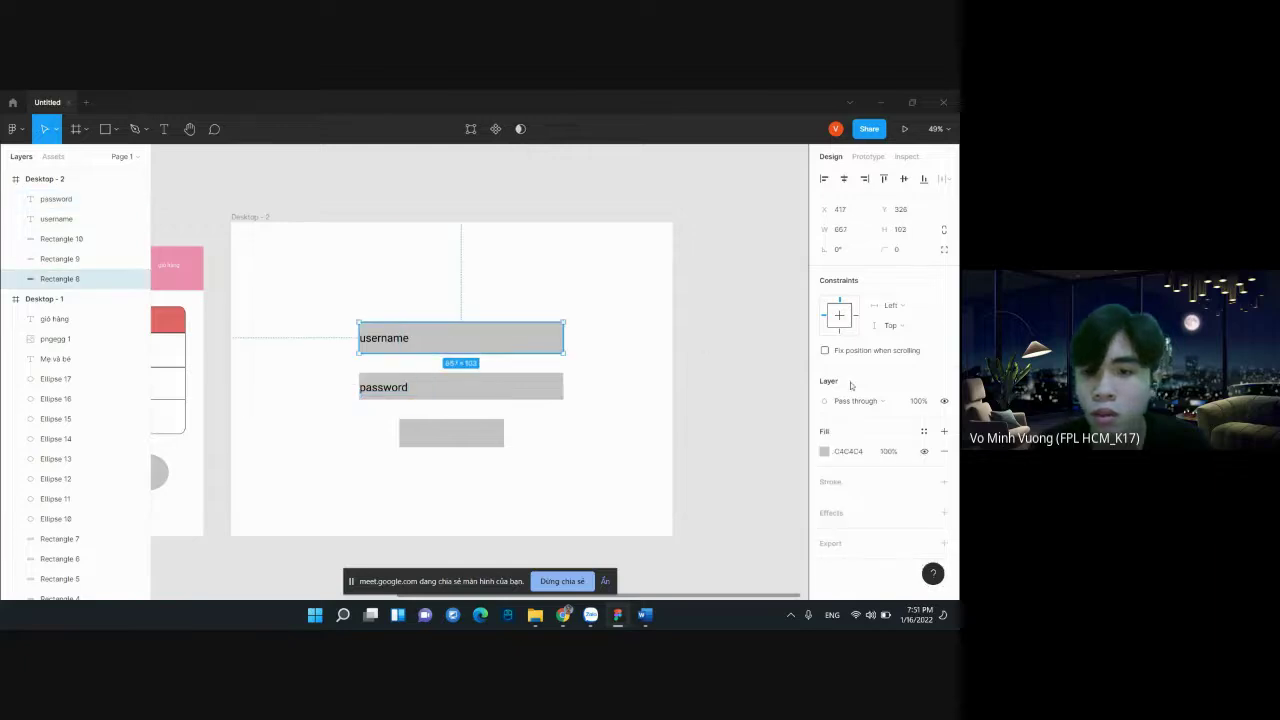
Fill the username box with the header pink and give it corner radius 20
{"action": "left_click", "coordinate": [824, 452]}
{"action": "left_click", "coordinate": [836, 483]}
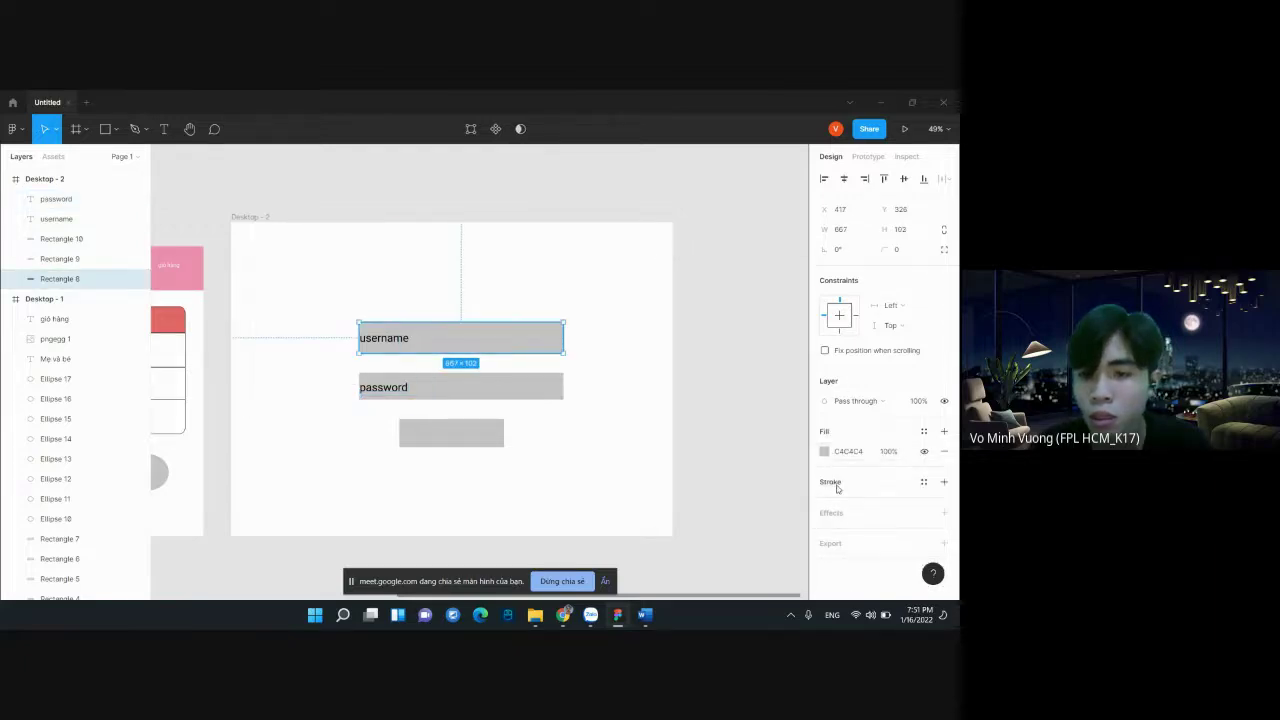
{"action": "left_click", "coordinate": [832, 453]}
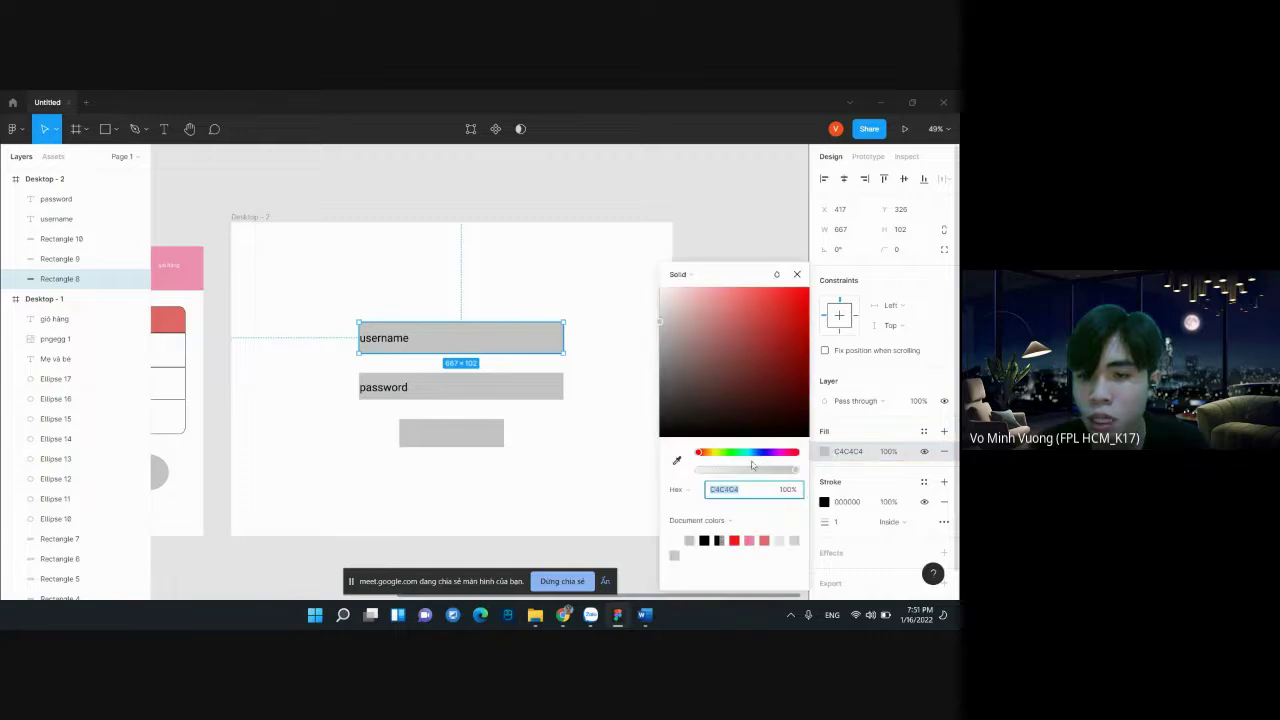
{"action": "left_click", "coordinate": [750, 540]}
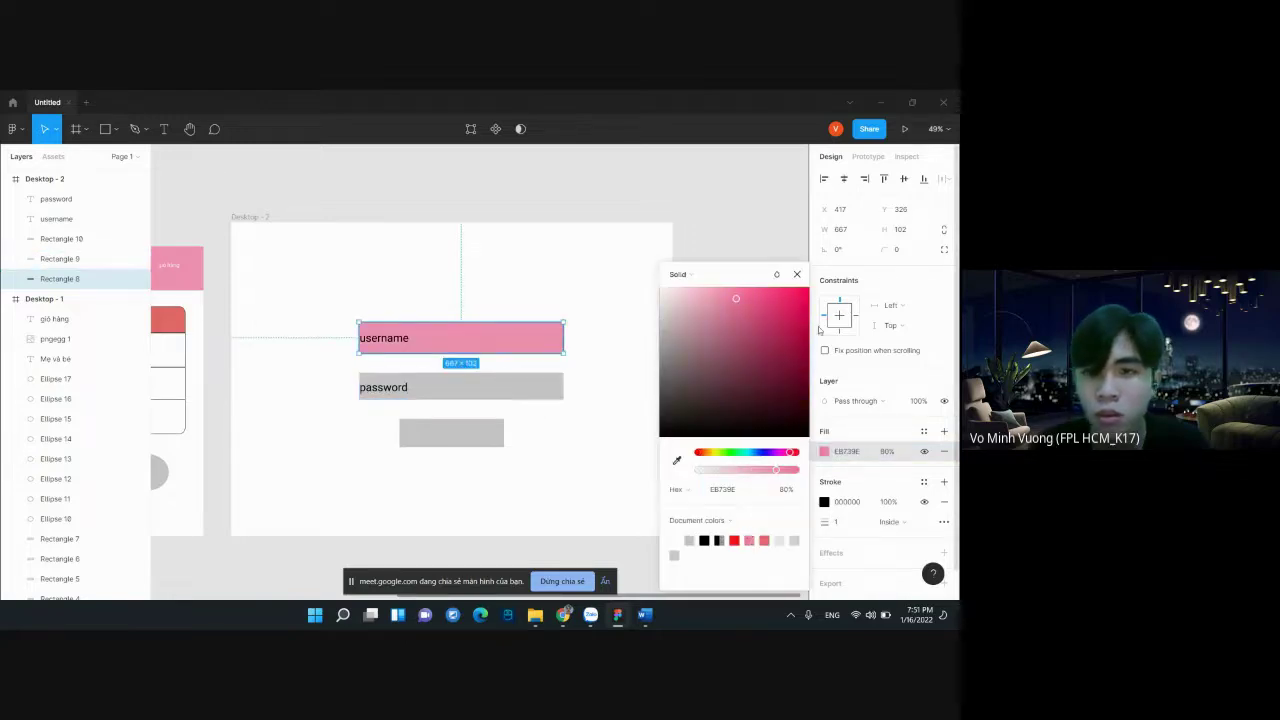
{"action": "left_click", "coordinate": [895, 248]}
{"action": "type", "text": "20"}
{"action": "key", "text": "Return"}
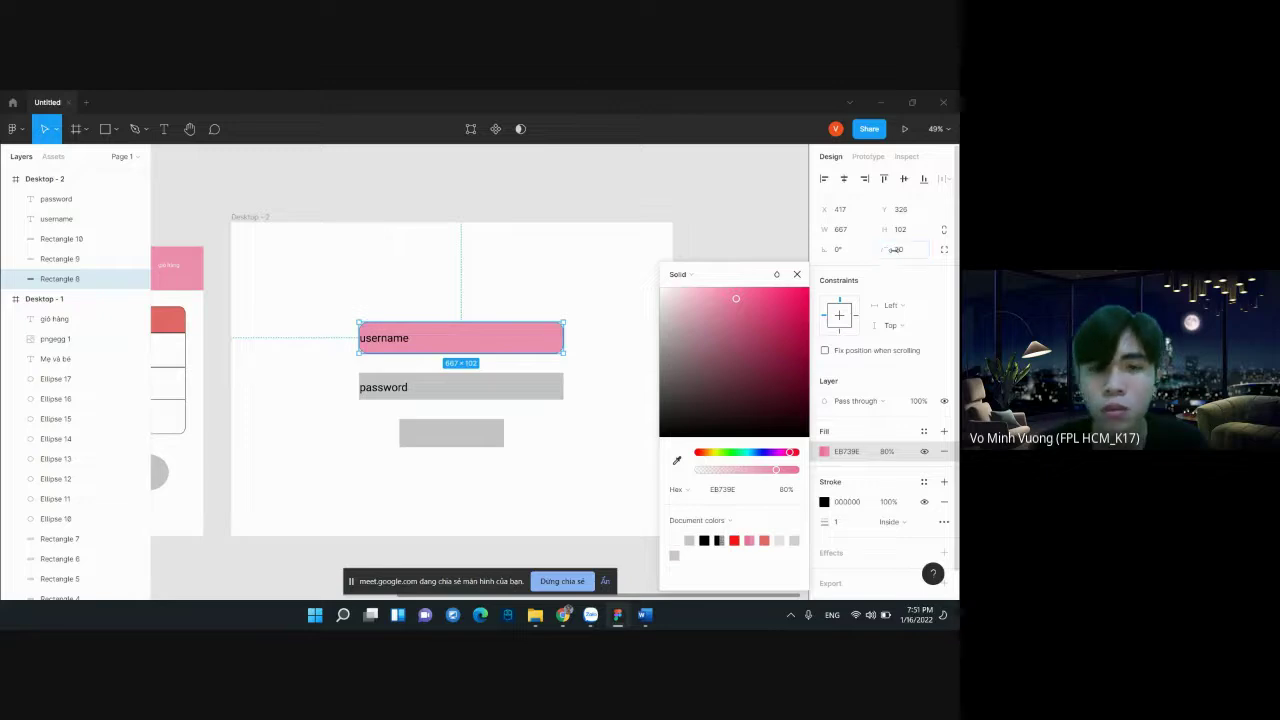
Give the password box an outline, the document pink fill and corner radius 30
{"action": "left_click", "coordinate": [534, 383]}
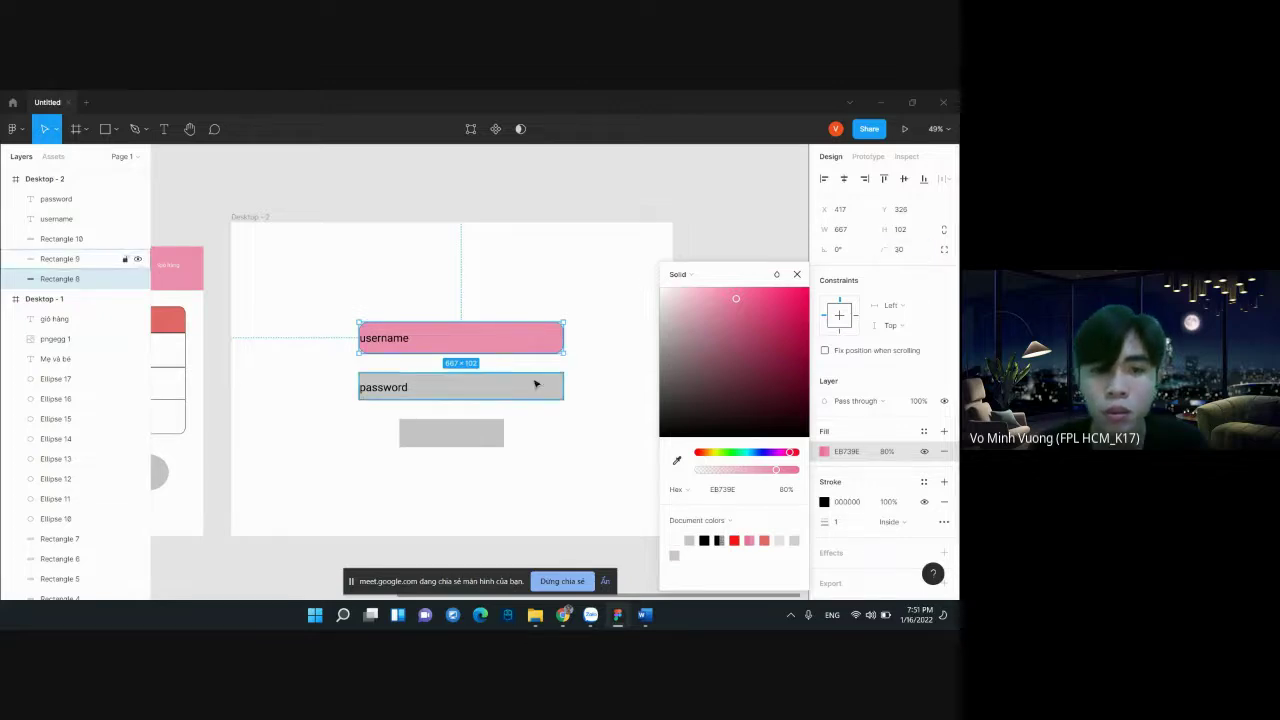
{"action": "left_click", "coordinate": [831, 482]}
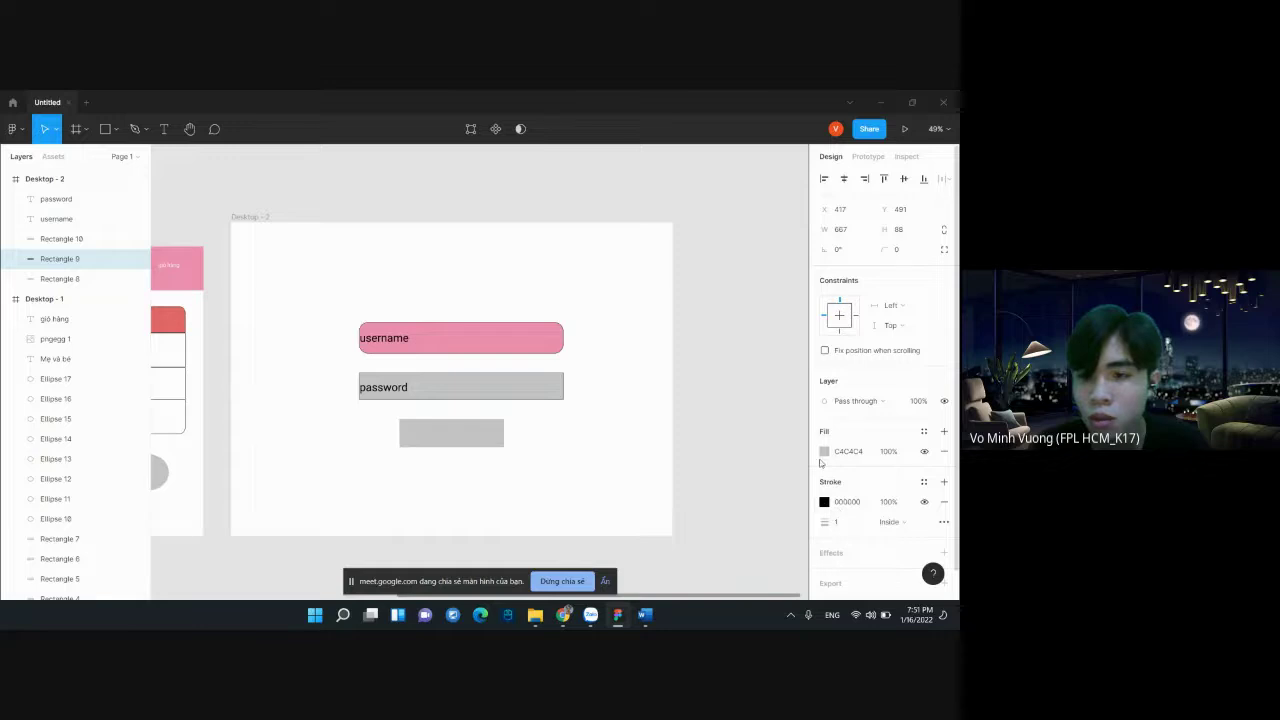
{"action": "left_click", "coordinate": [824, 451]}
{"action": "left_click", "coordinate": [719, 540]}
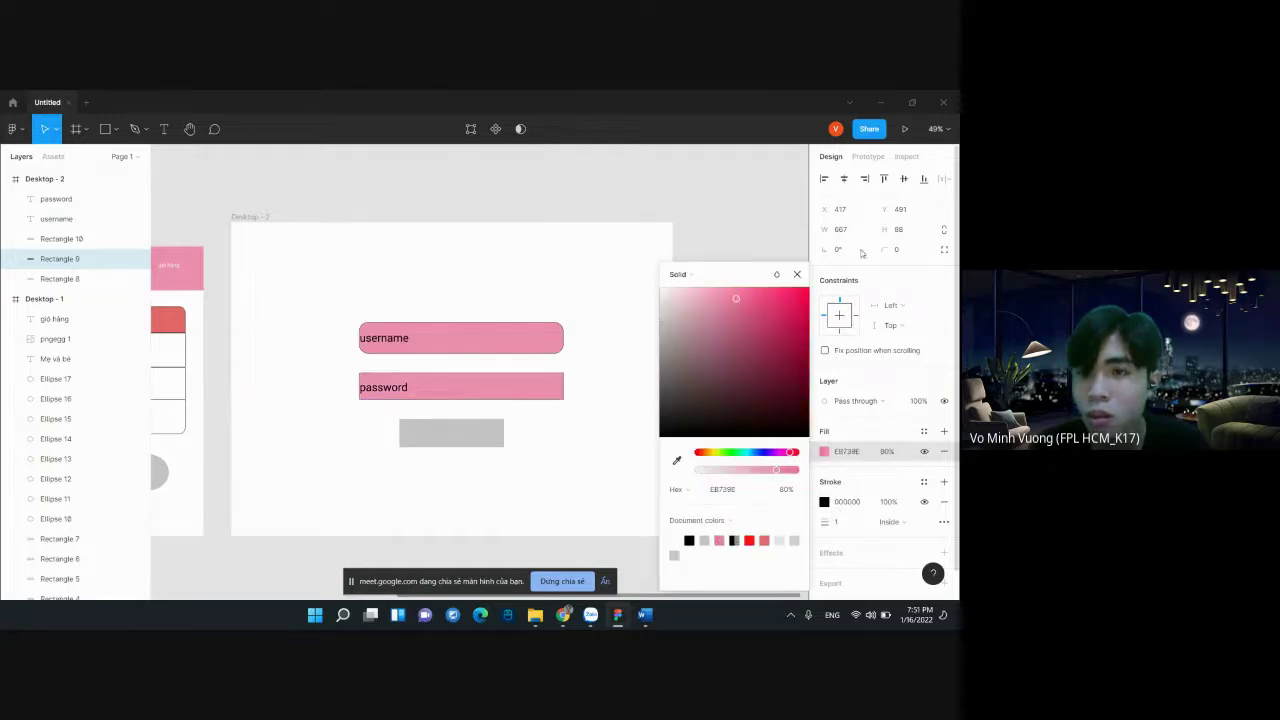
{"action": "left_click", "coordinate": [897, 249]}
{"action": "type", "text": "30"}
{"action": "key", "text": "Return"}
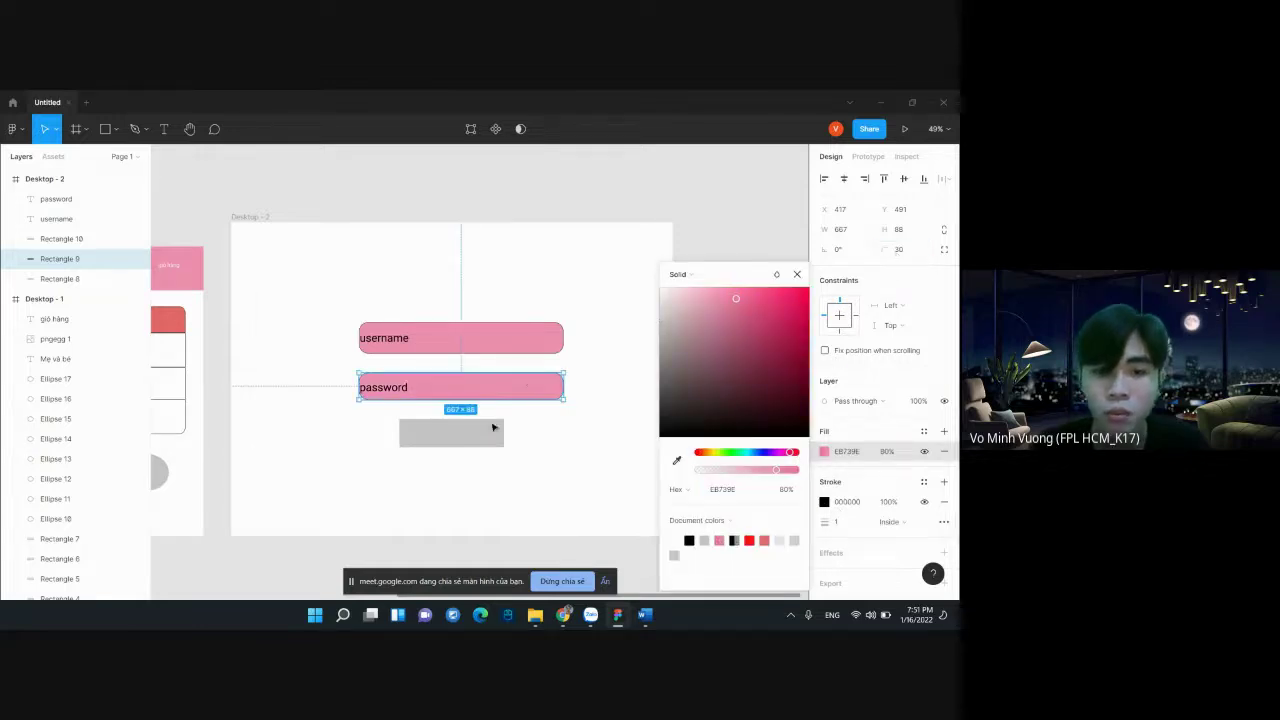
Give the button corner radius 30 and the document pink fill, nudging it right
{"action": "left_click", "coordinate": [493, 428]}
{"action": "left_click", "coordinate": [899, 251]}
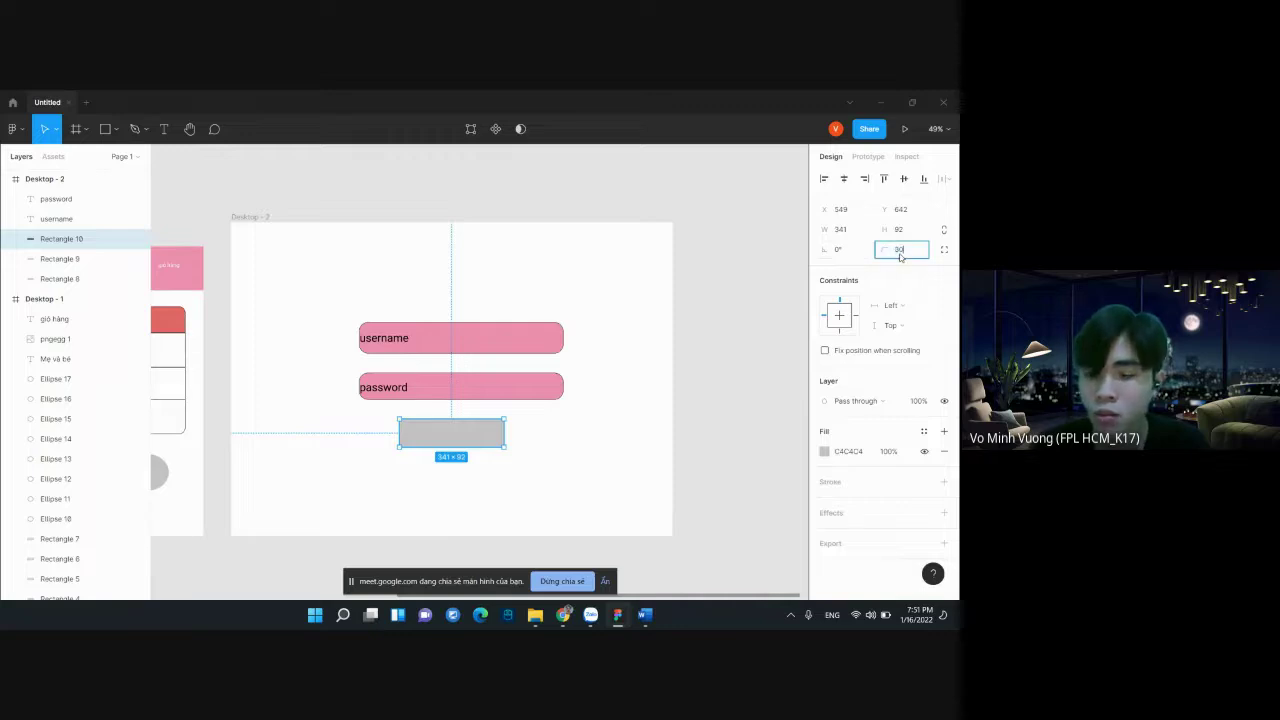
{"action": "key", "text": "Return"}
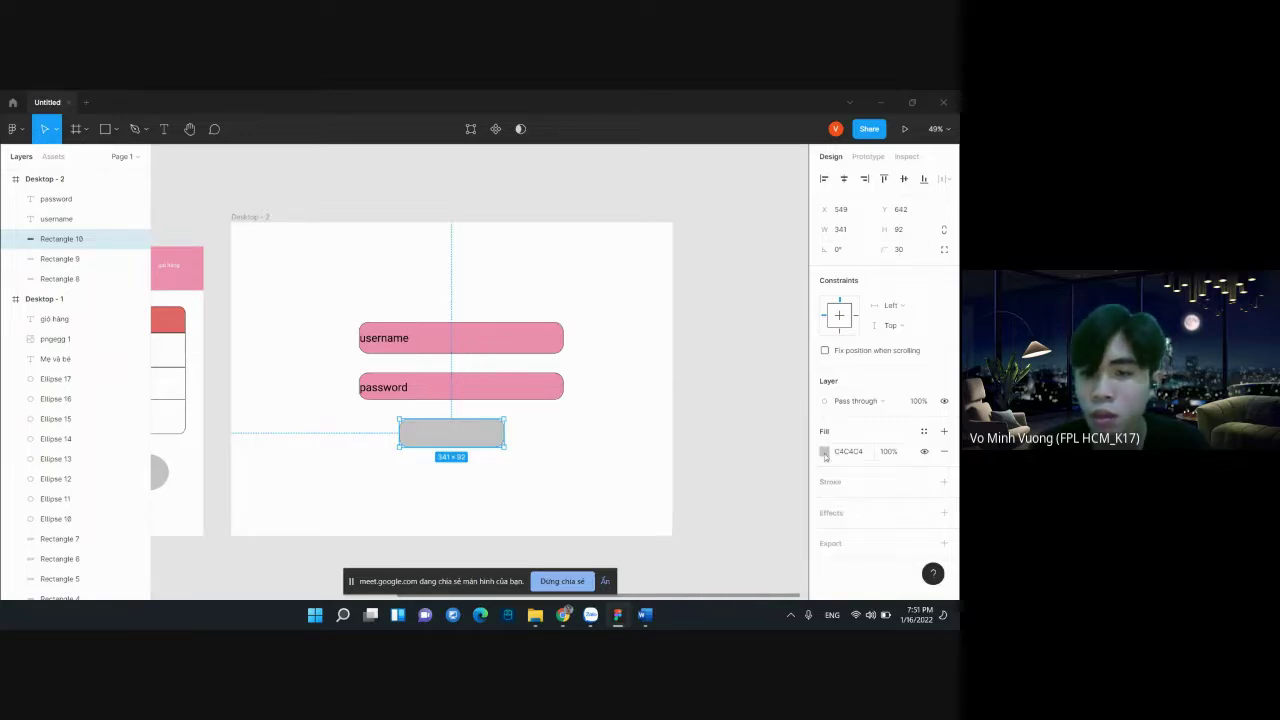
{"action": "left_click", "coordinate": [824, 451]}
{"action": "mouse_move", "coordinate": [769, 395]}
{"action": "left_mouse_down"}
{"action": "mouse_move", "coordinate": [763, 284]}
{"action": "mouse_move", "coordinate": [710, 295]}
{"action": "left_mouse_up"}
{"action": "left_click", "coordinate": [719, 540]}
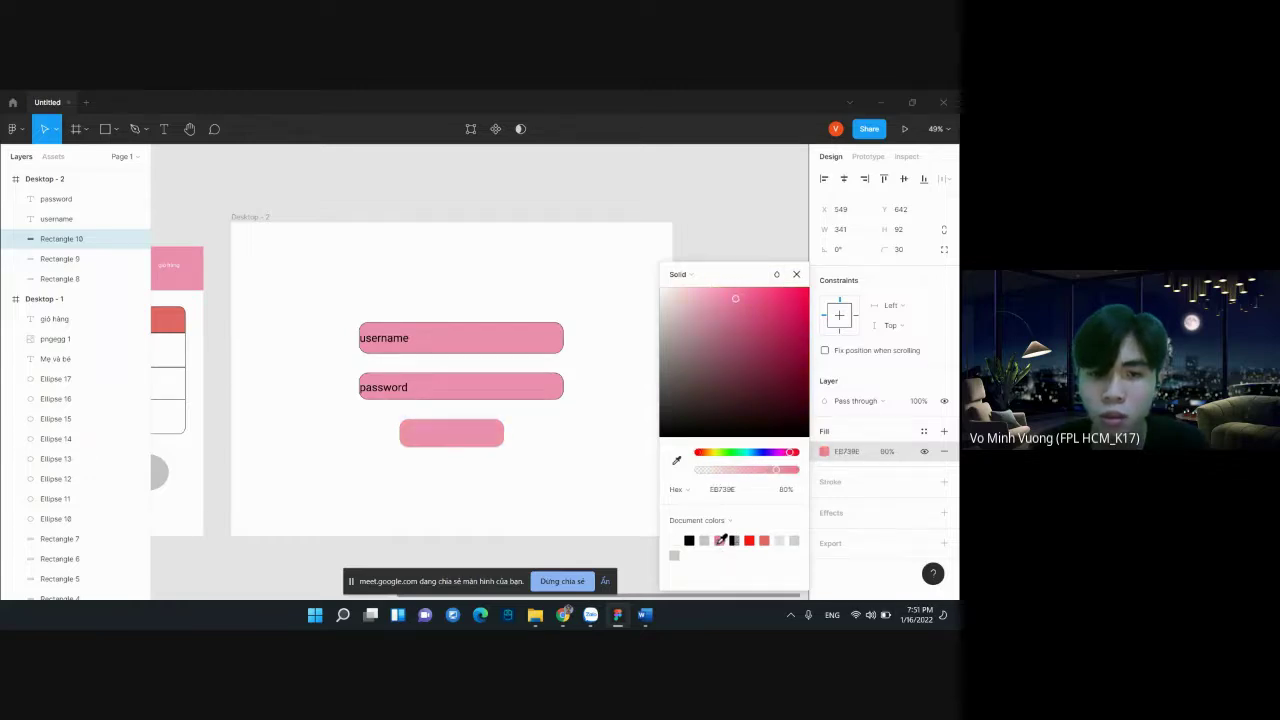
{"action": "left_click_drag", "start_coordinate": [461, 434], "coordinate": [492, 438]}
Add a 'login' label on the pink button and centre it
{"action": "key", "text": "t"}
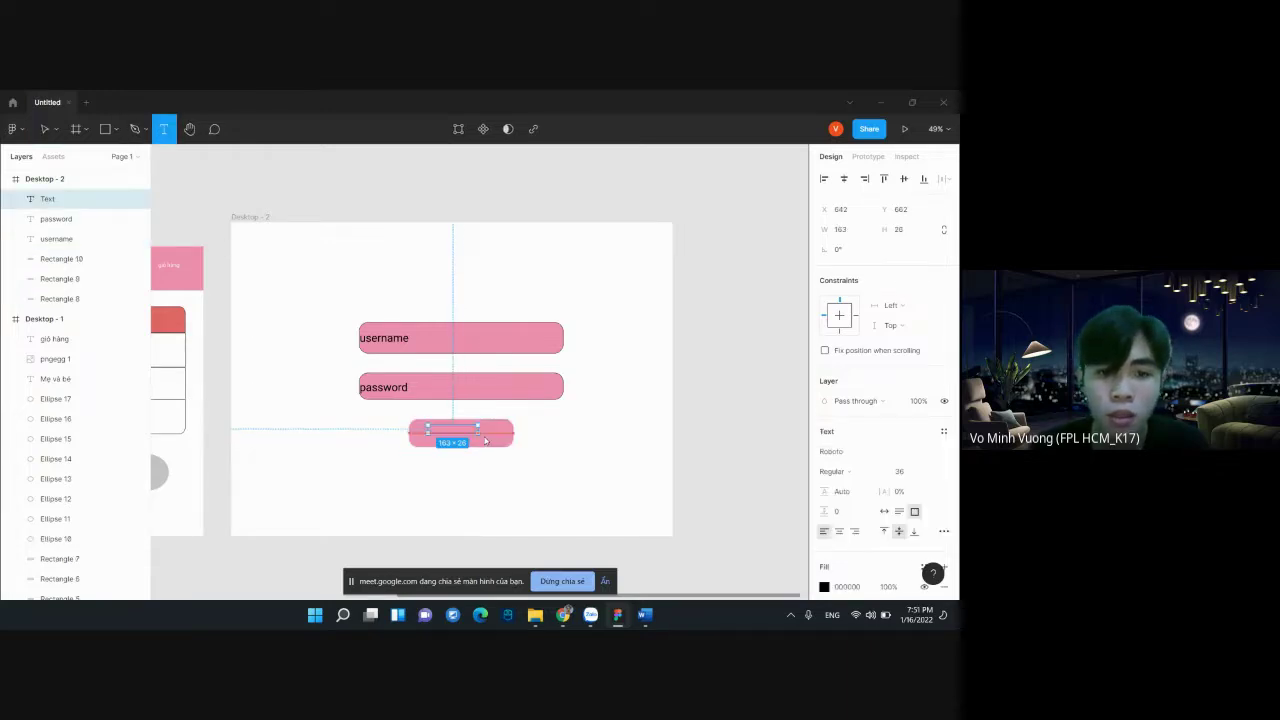
{"action": "type", "text": "login"}
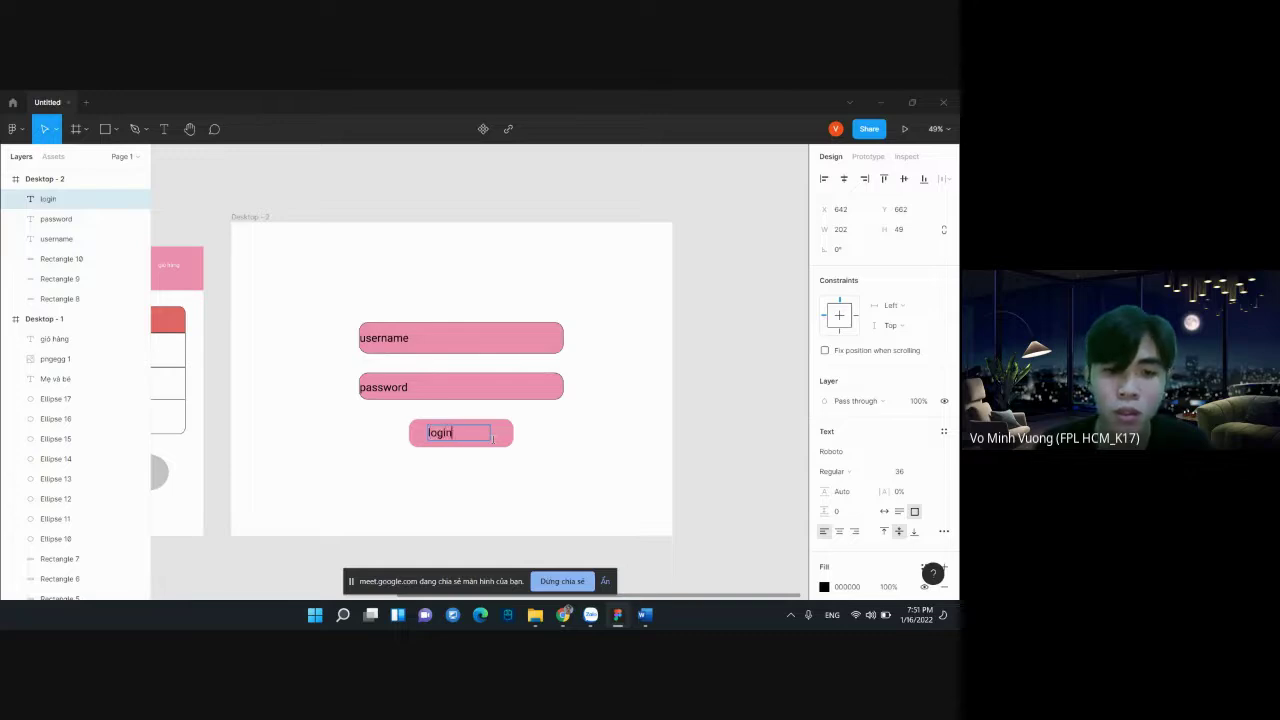
{"action": "key", "text": "Escape"}
{"action": "mouse_move", "coordinate": [490, 432]}
{"action": "left_mouse_down"}
{"action": "mouse_move", "coordinate": [457, 433]}
{"action": "mouse_move", "coordinate": [471, 433]}
{"action": "left_mouse_up"}
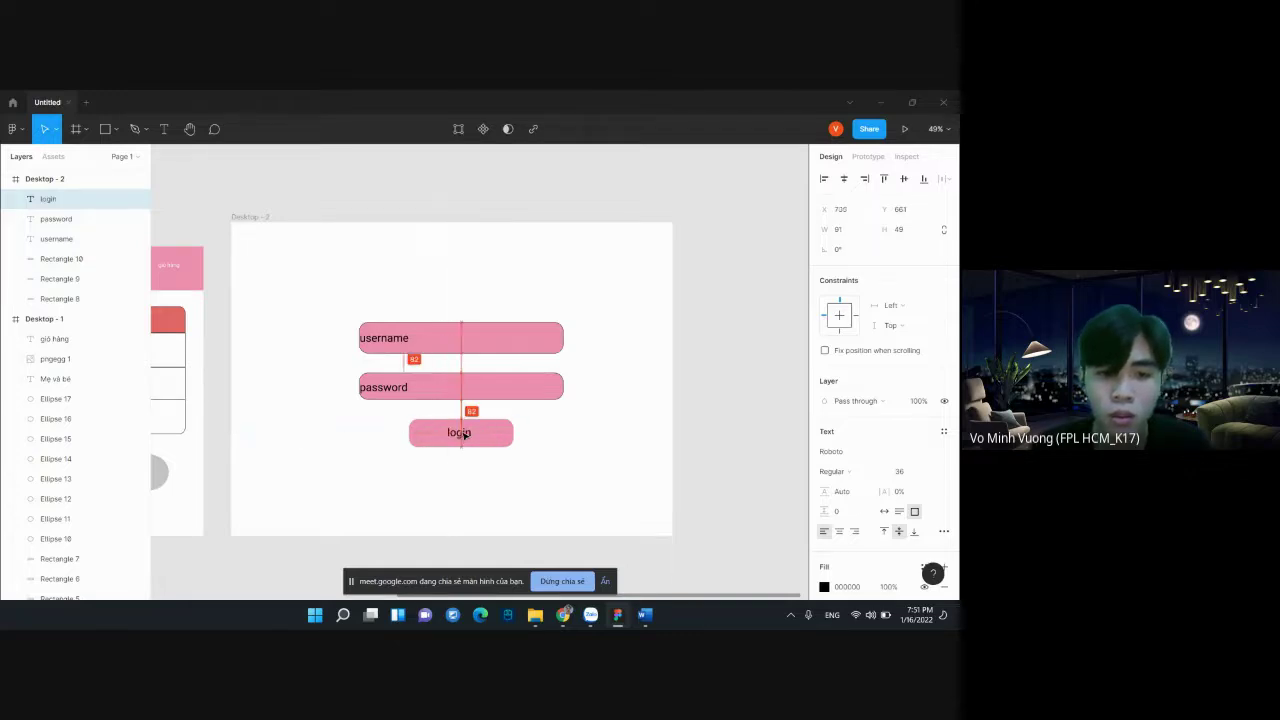
Recolour the username and password text light grey E4E0E0
{"action": "left_click", "coordinate": [392, 337]}
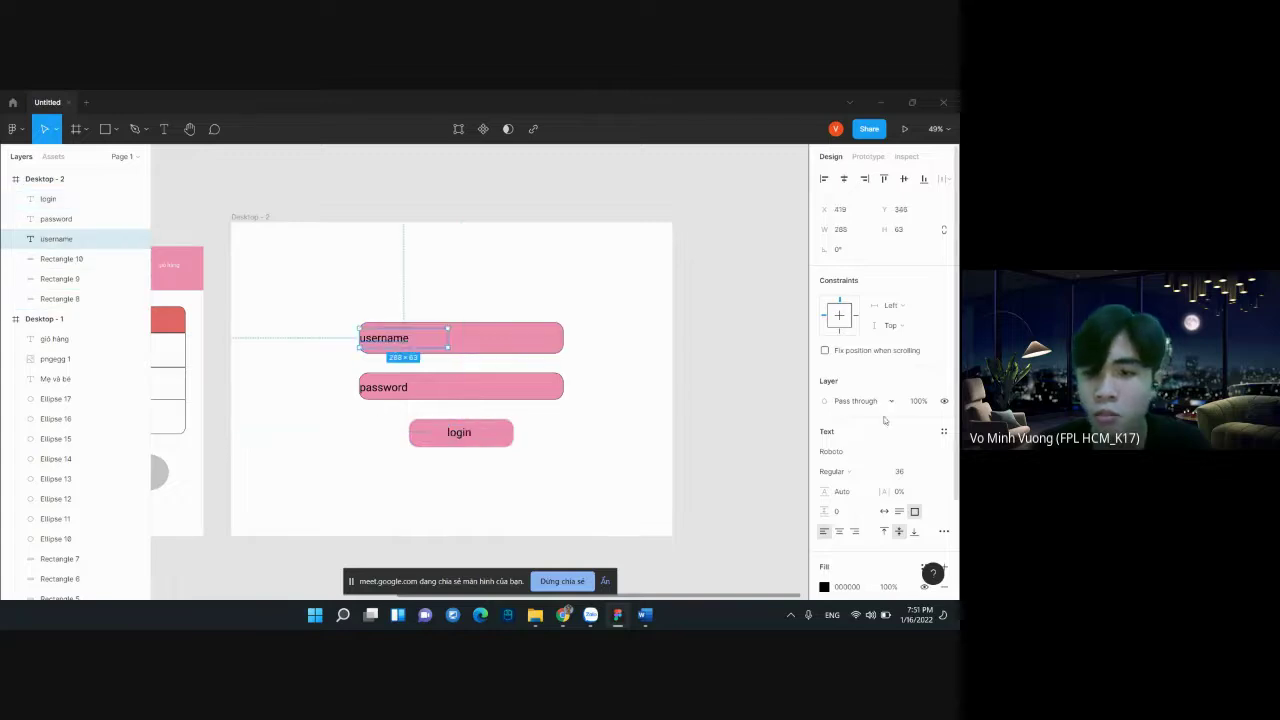
{"action": "scroll", "coordinate": [866, 517], "scroll_direction": "down", "scroll_amount": 2}
{"action": "left_click", "coordinate": [886, 464]}
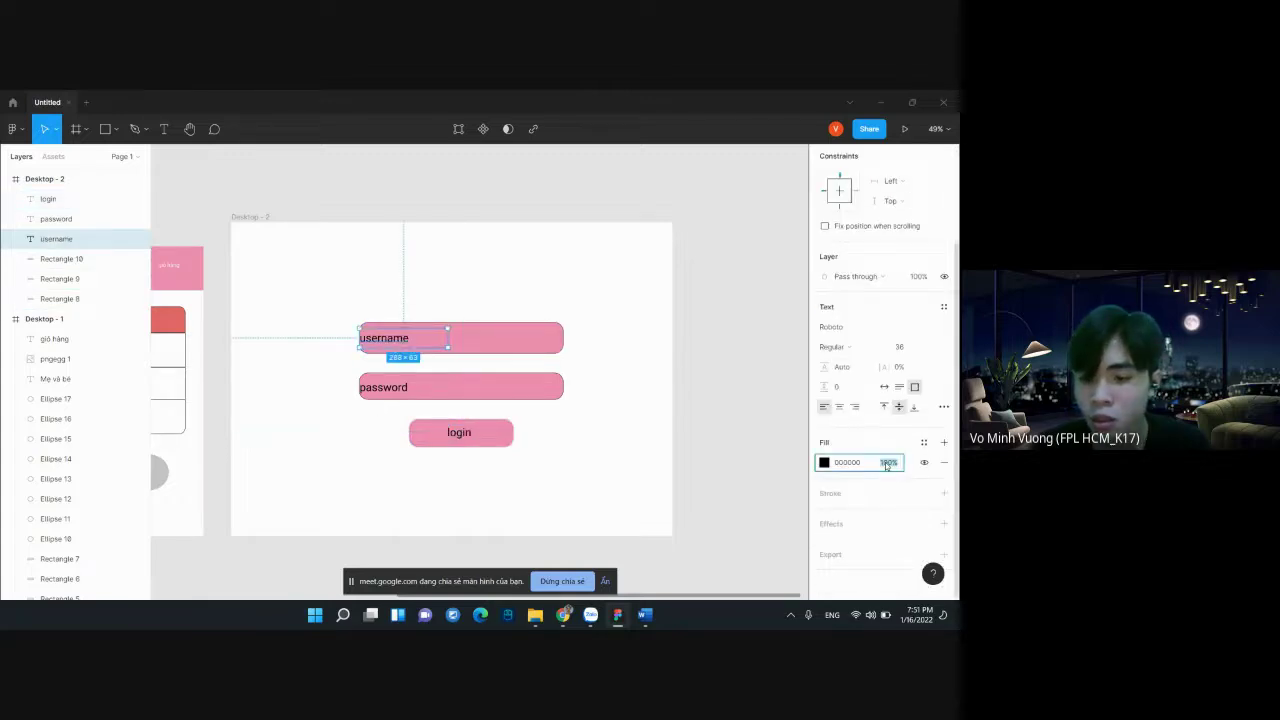
{"action": "left_click", "coordinate": [824, 462]}
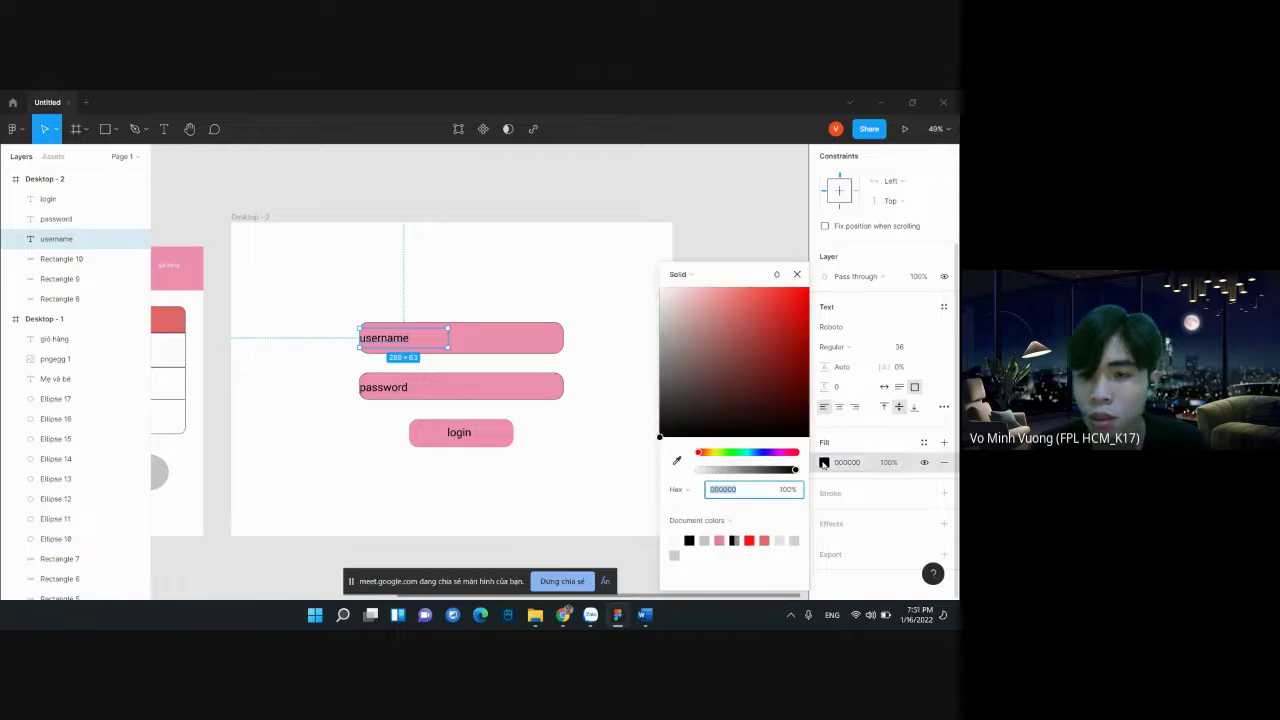
{"action": "left_click", "coordinate": [382, 388]}
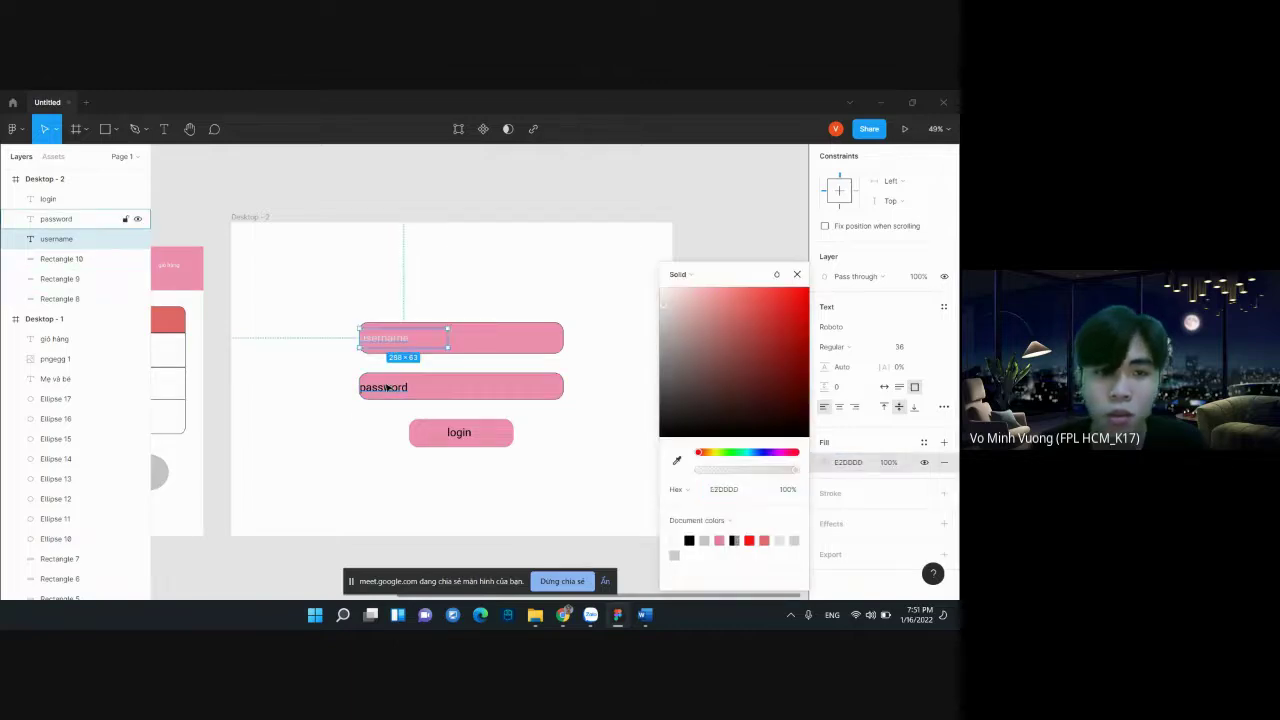
{"action": "left_click", "coordinate": [824, 462]}
{"action": "left_click", "coordinate": [722, 489]}
{"action": "type", "text": "E4E0E0"}
{"action": "key", "text": "Return"}
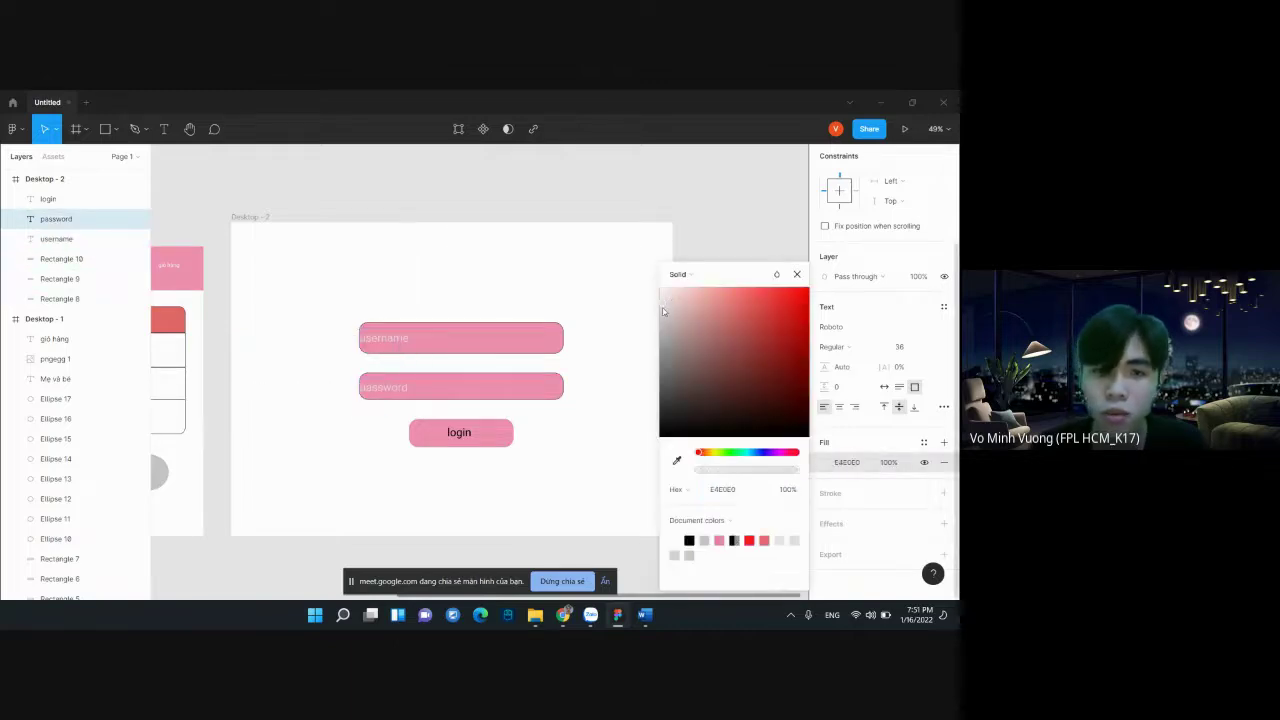
{"action": "left_click", "coordinate": [471, 366]}
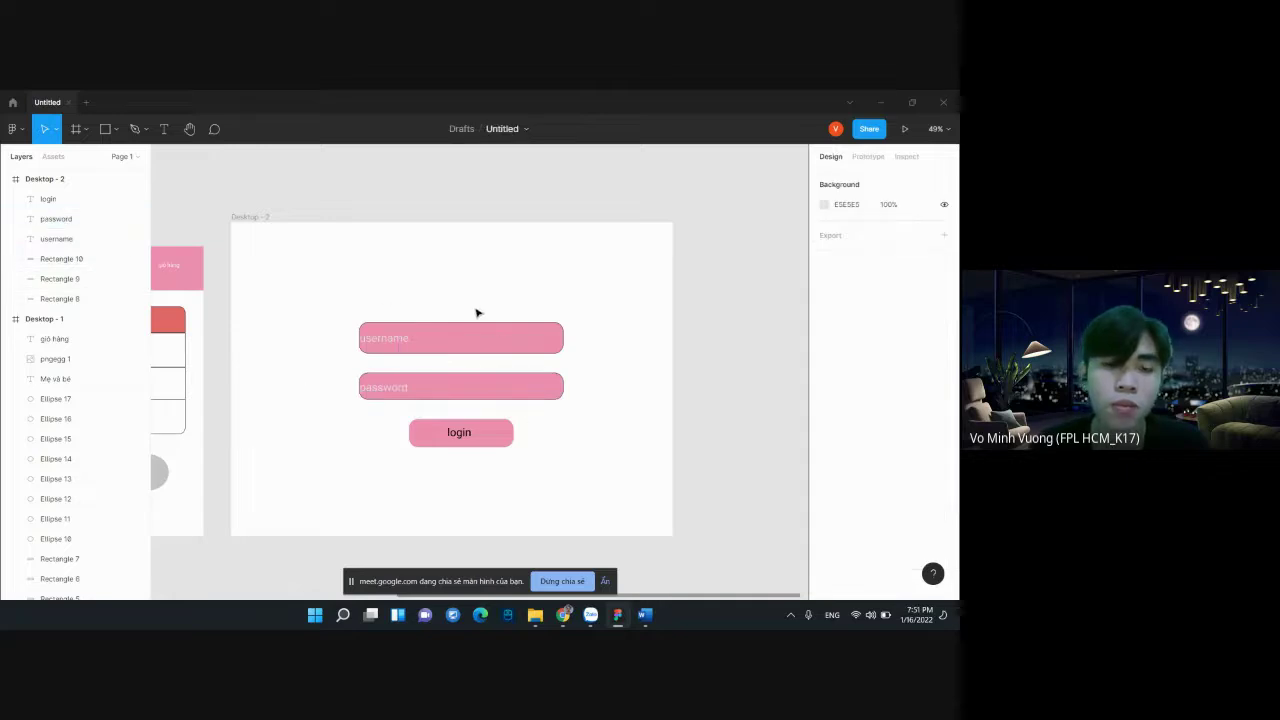
Make clicking the homepage user icon navigate to Desktop - 2
{"action": "scroll", "coordinate": [566, 321], "scroll_direction": "down", "scroll_amount": 1}
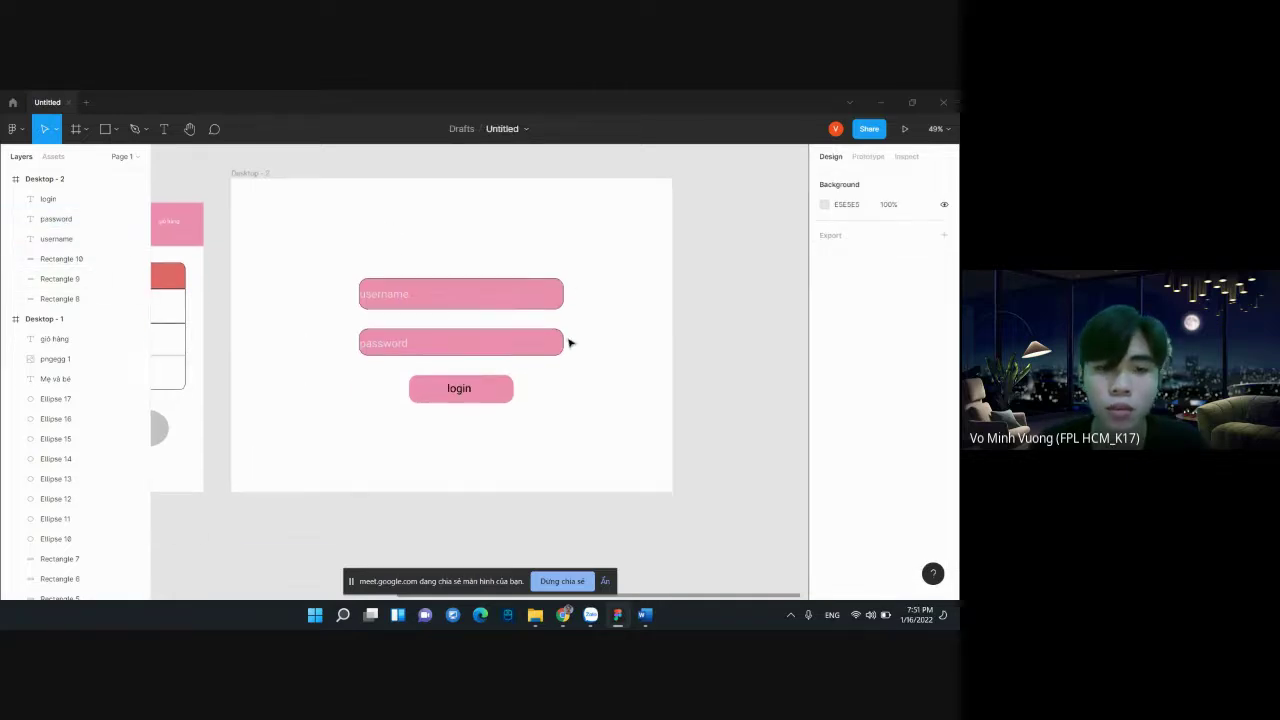
{"action": "scroll", "coordinate": [569, 340], "scroll_direction": "left", "scroll_amount": 2}
{"action": "scroll", "coordinate": [574, 346], "scroll_direction": "left", "scroll_amount": 4}
{"action": "scroll", "coordinate": [574, 347], "scroll_direction": "down", "scroll_amount": 1}
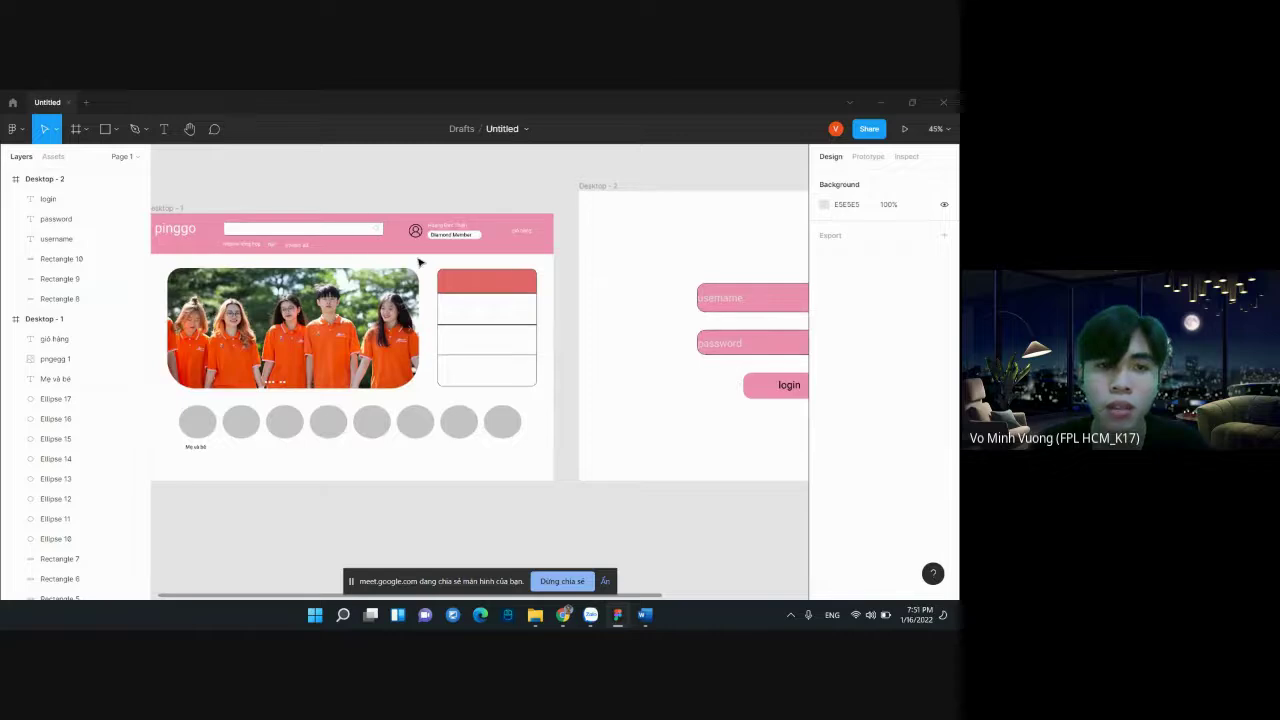
{"action": "left_click", "coordinate": [376, 245]}
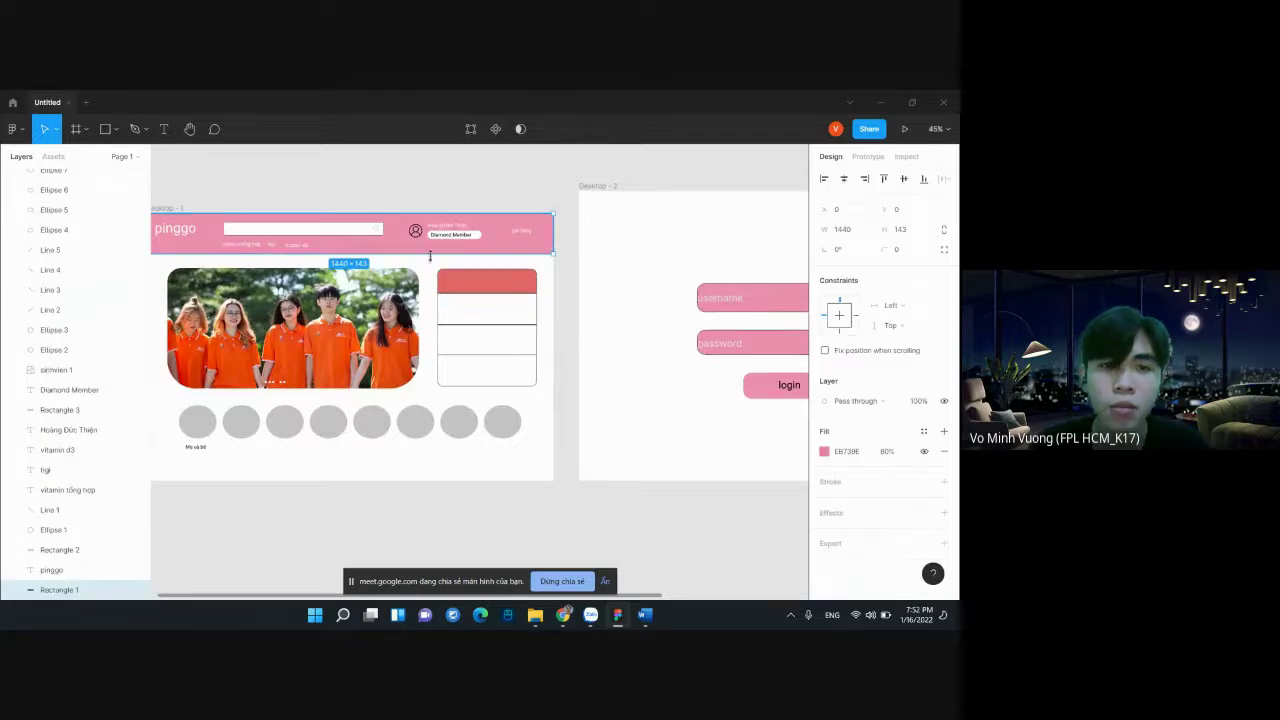
{"action": "scroll", "coordinate": [420, 229], "scroll_direction": "up", "scroll_amount": 3}
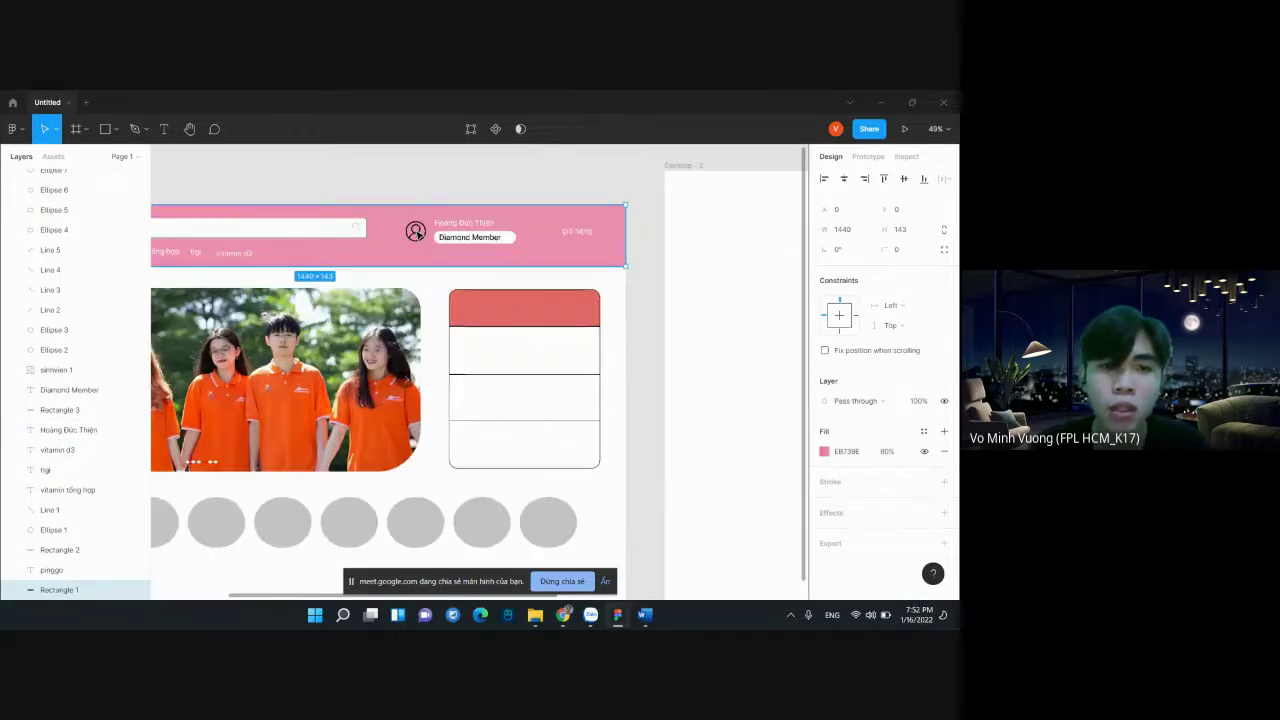
{"action": "scroll", "coordinate": [420, 229], "scroll_direction": "down", "scroll_amount": 3}
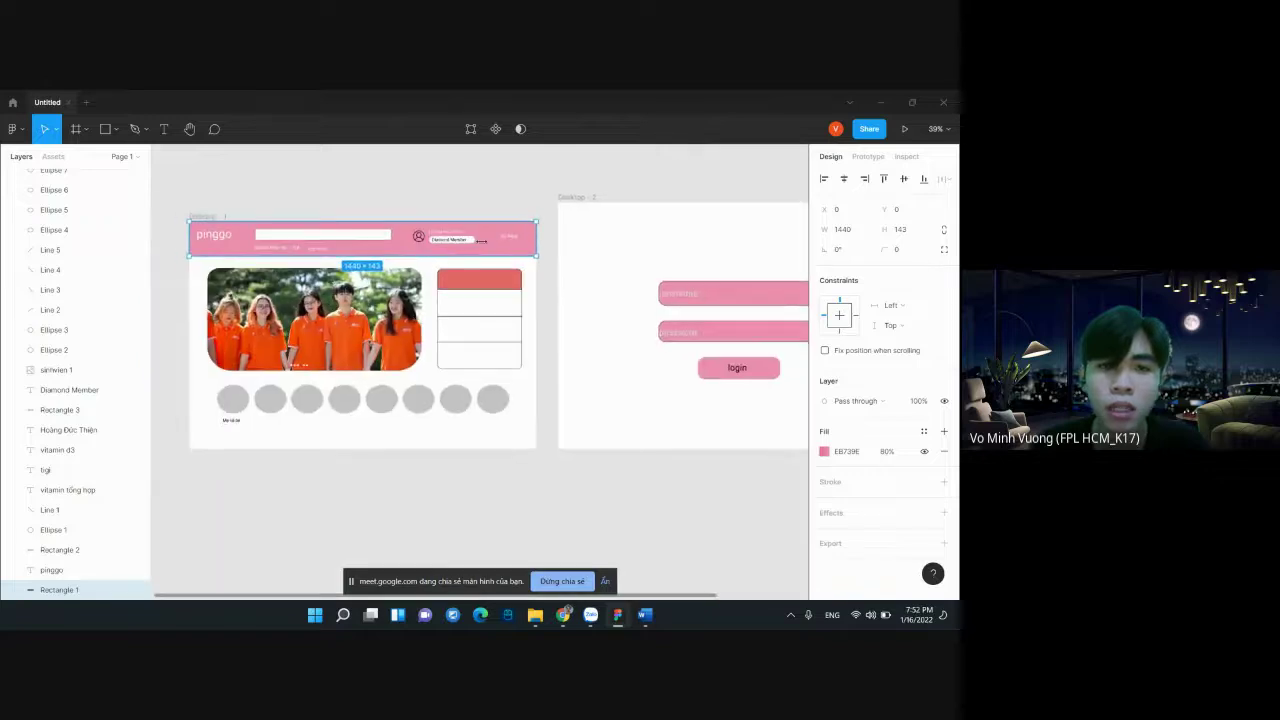
{"action": "left_click", "coordinate": [419, 237]}
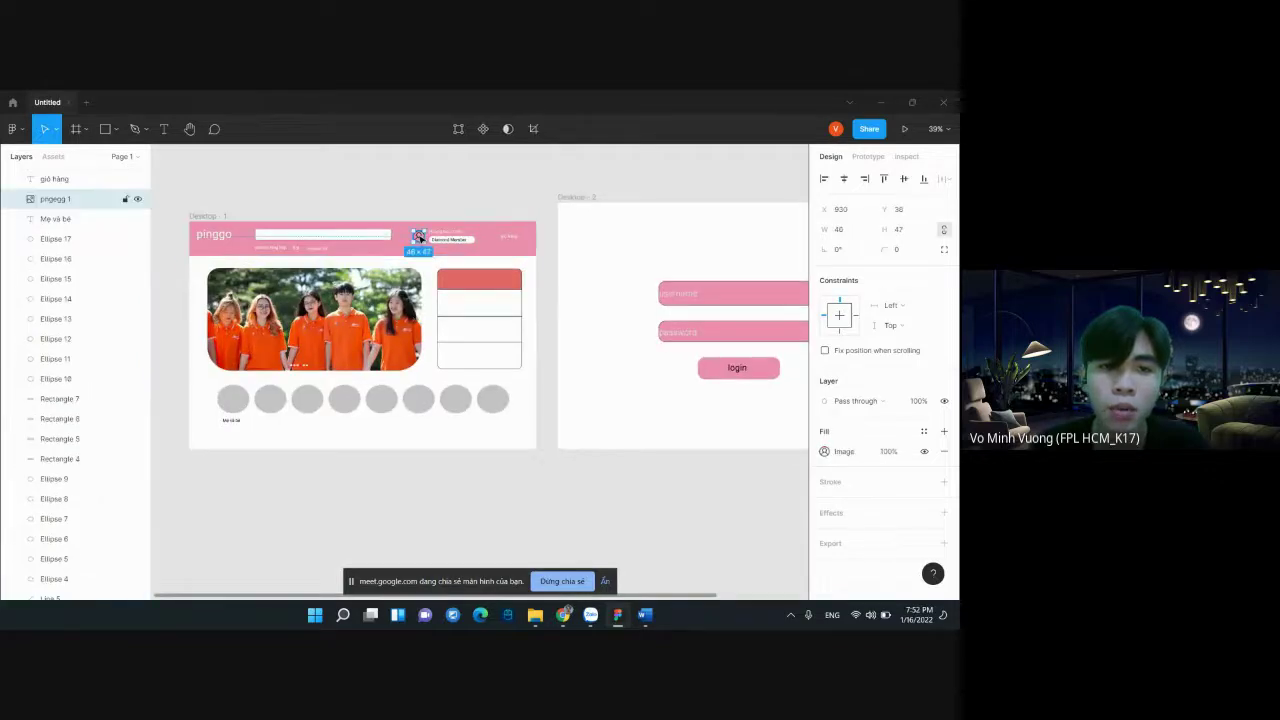
{"action": "left_click", "coordinate": [868, 156]}
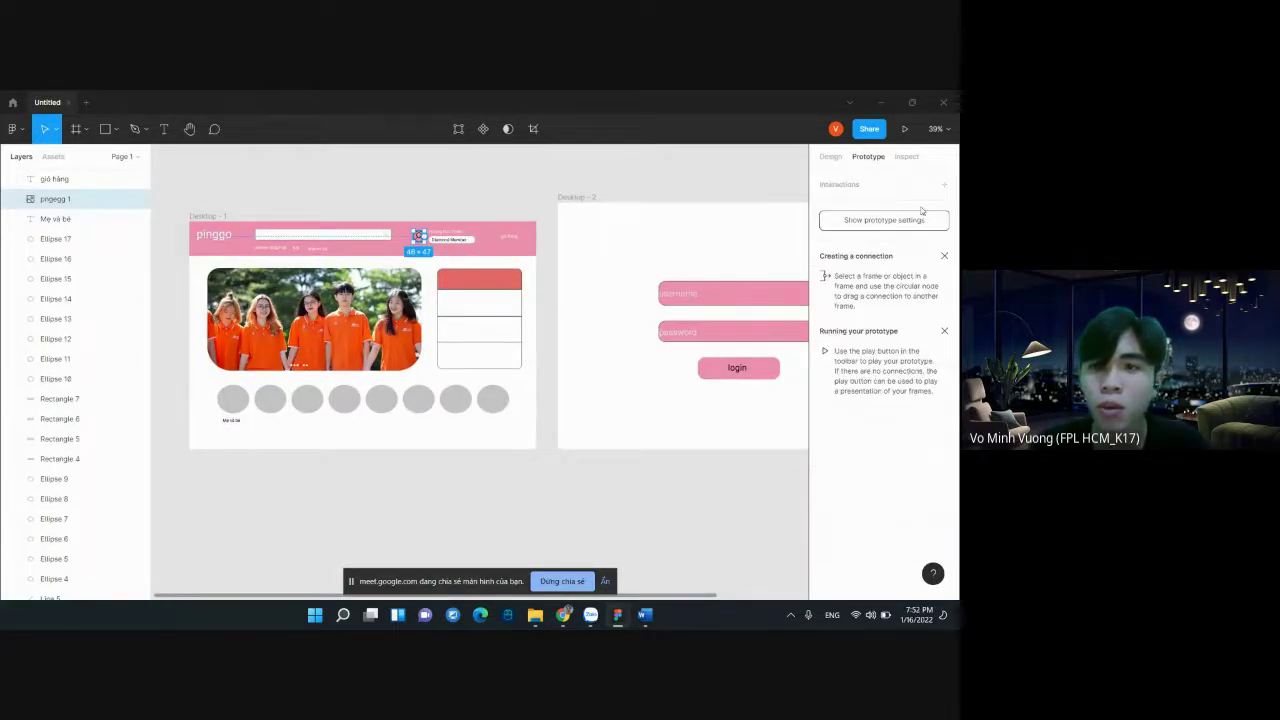
{"action": "left_click", "coordinate": [848, 189]}
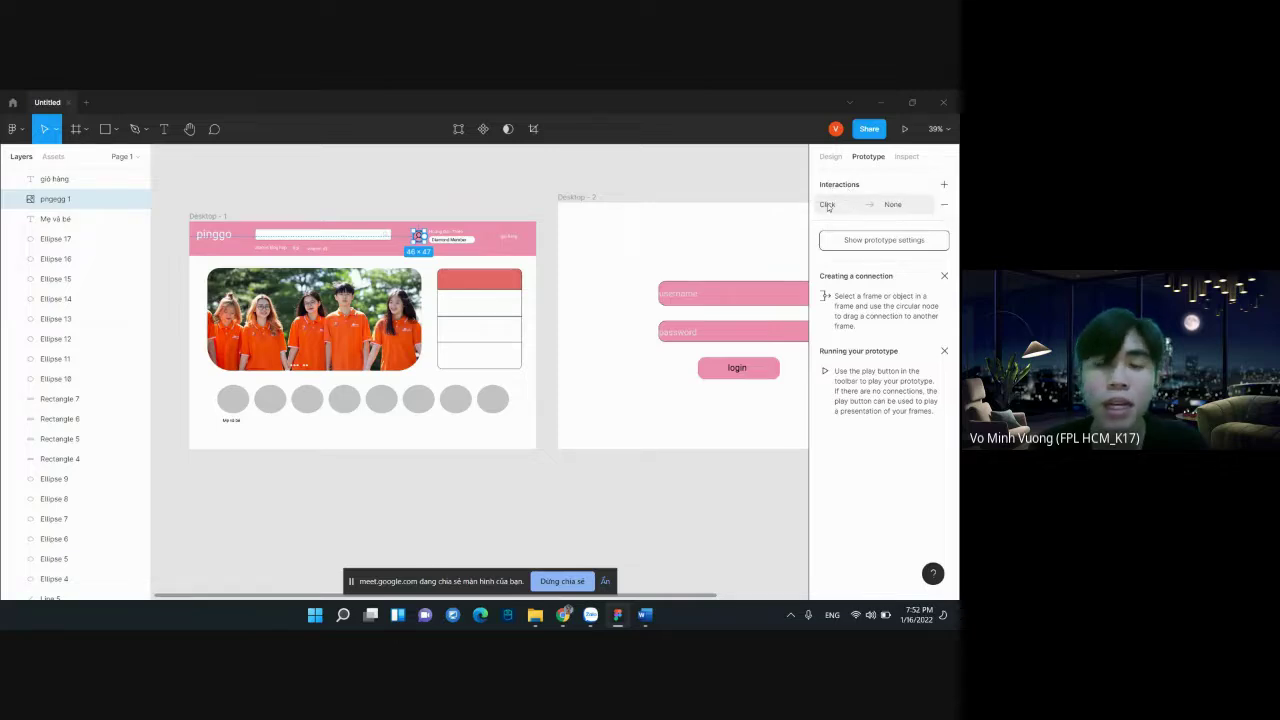
{"action": "left_click", "coordinate": [828, 205]}
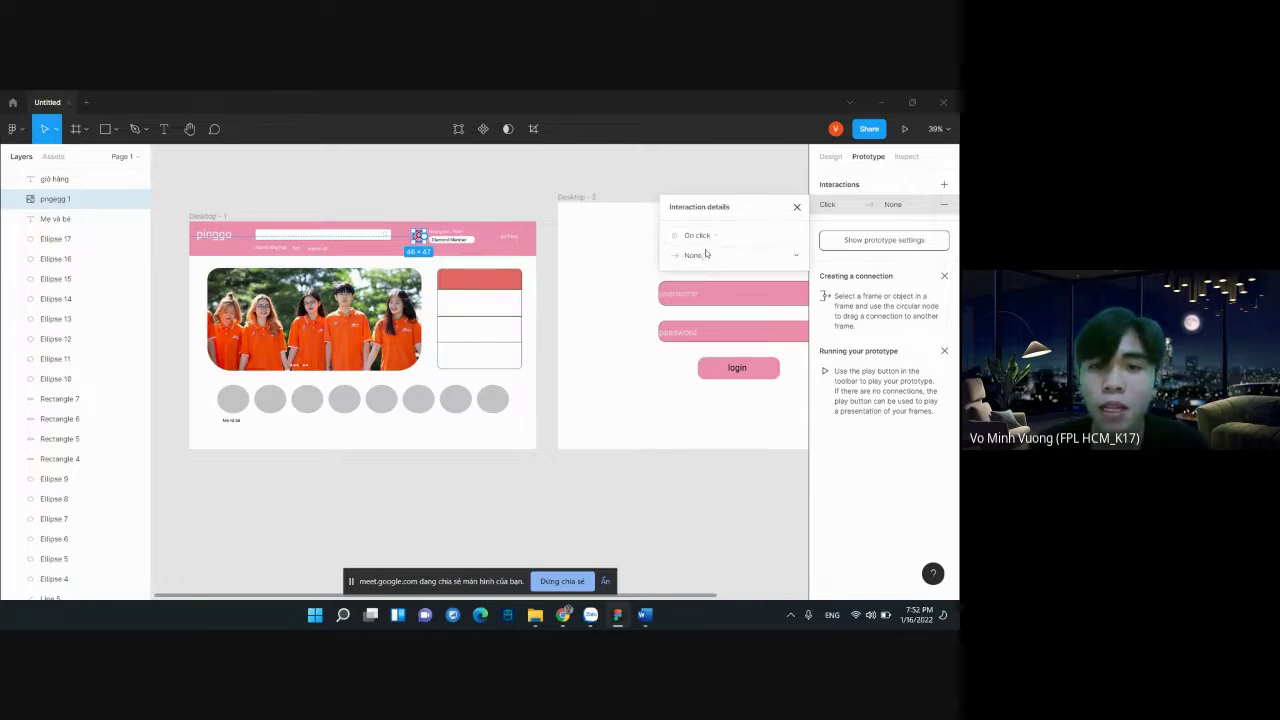
{"action": "left_click", "coordinate": [705, 254]}
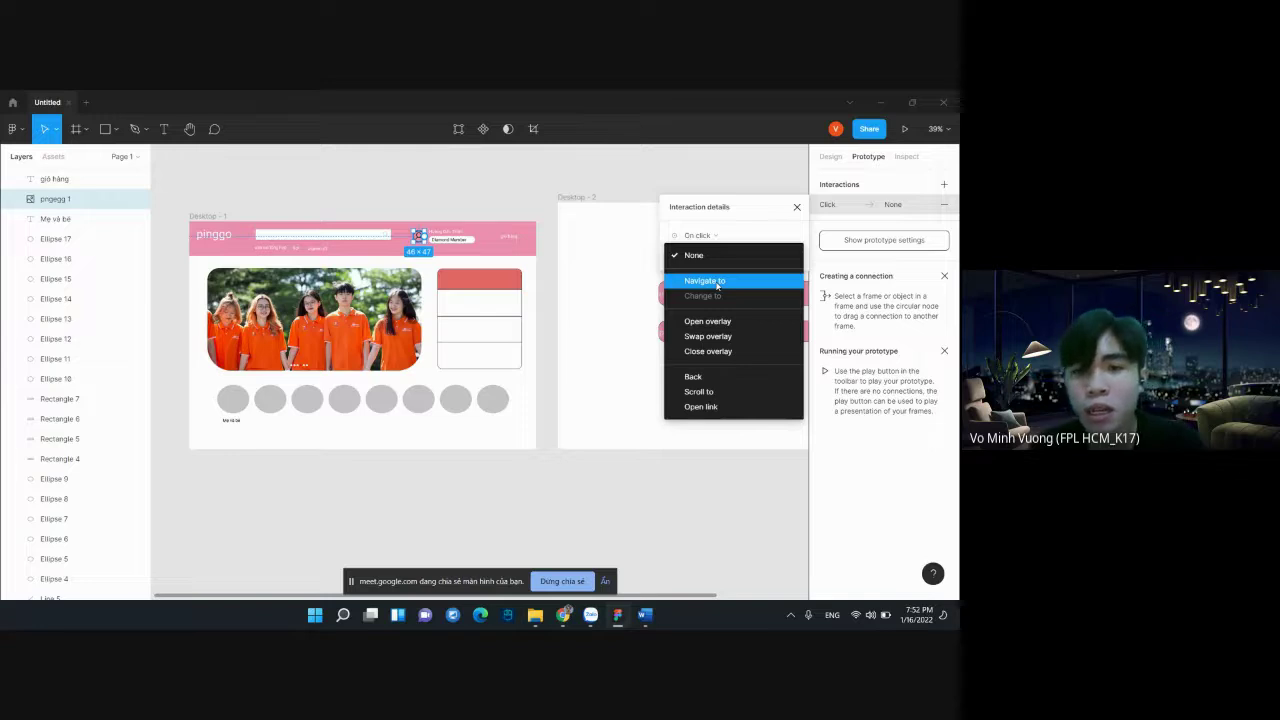
{"action": "left_click", "coordinate": [716, 283]}
{"action": "left_click", "coordinate": [748, 258]}
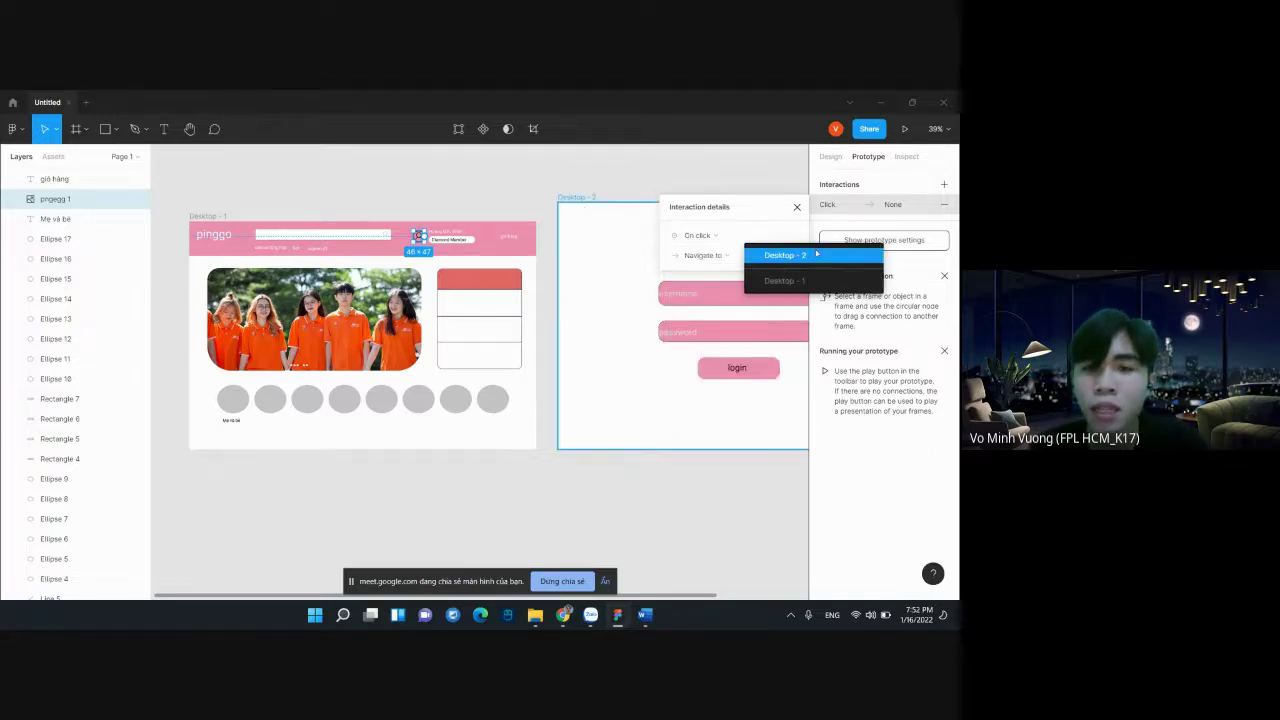
{"action": "left_click", "coordinate": [786, 256]}
{"action": "left_click", "coordinate": [618, 301]}
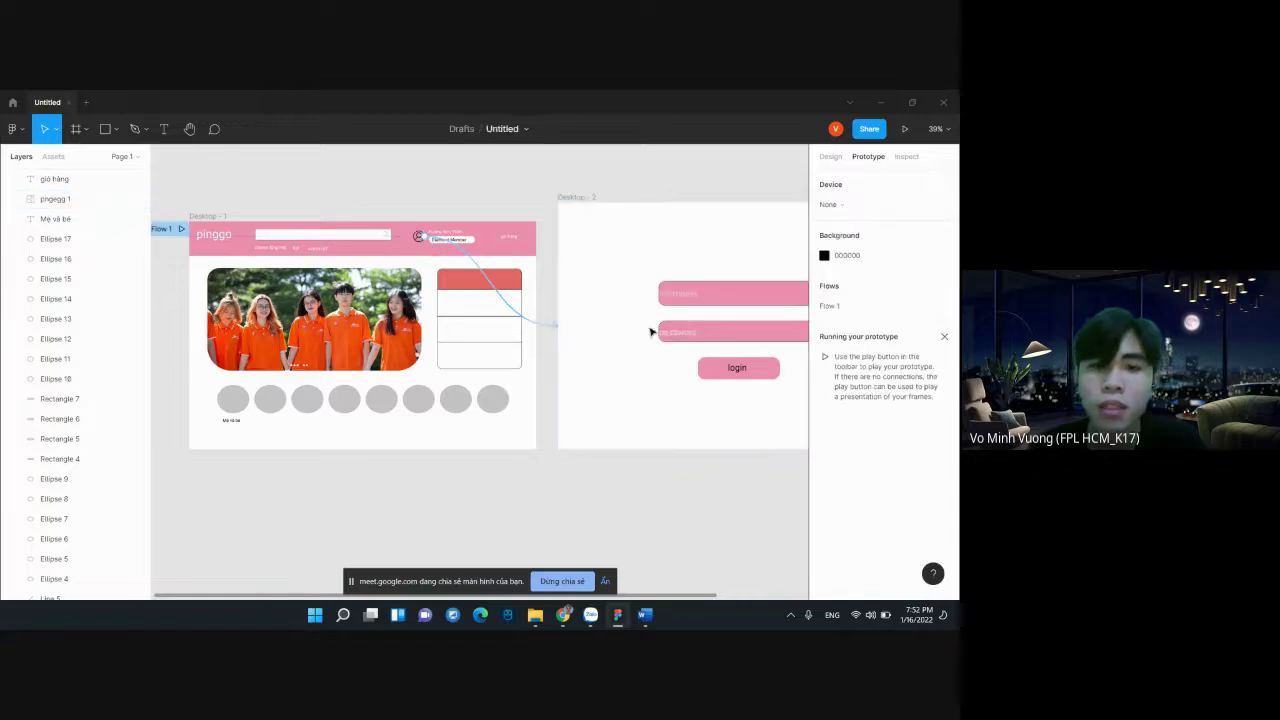
Make clicking the login button navigate to Desktop - 1
{"action": "left_click", "coordinate": [735, 370]}
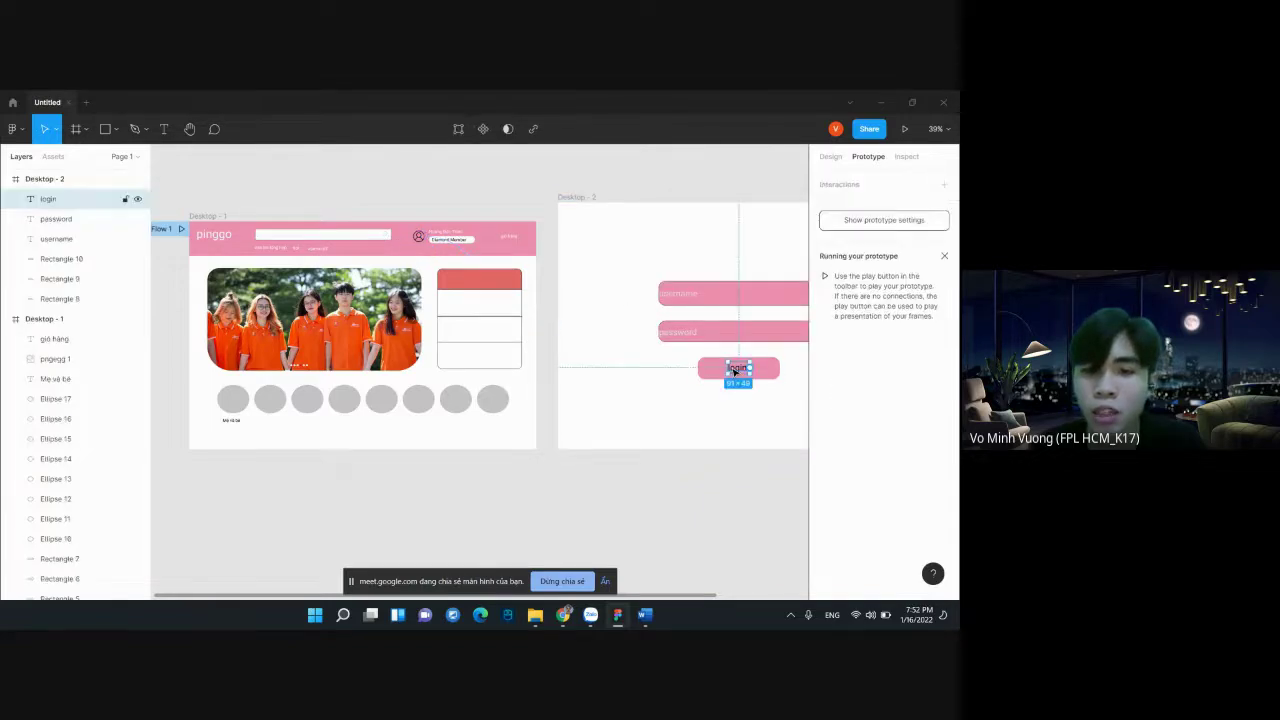
{"action": "left_click", "coordinate": [862, 187]}
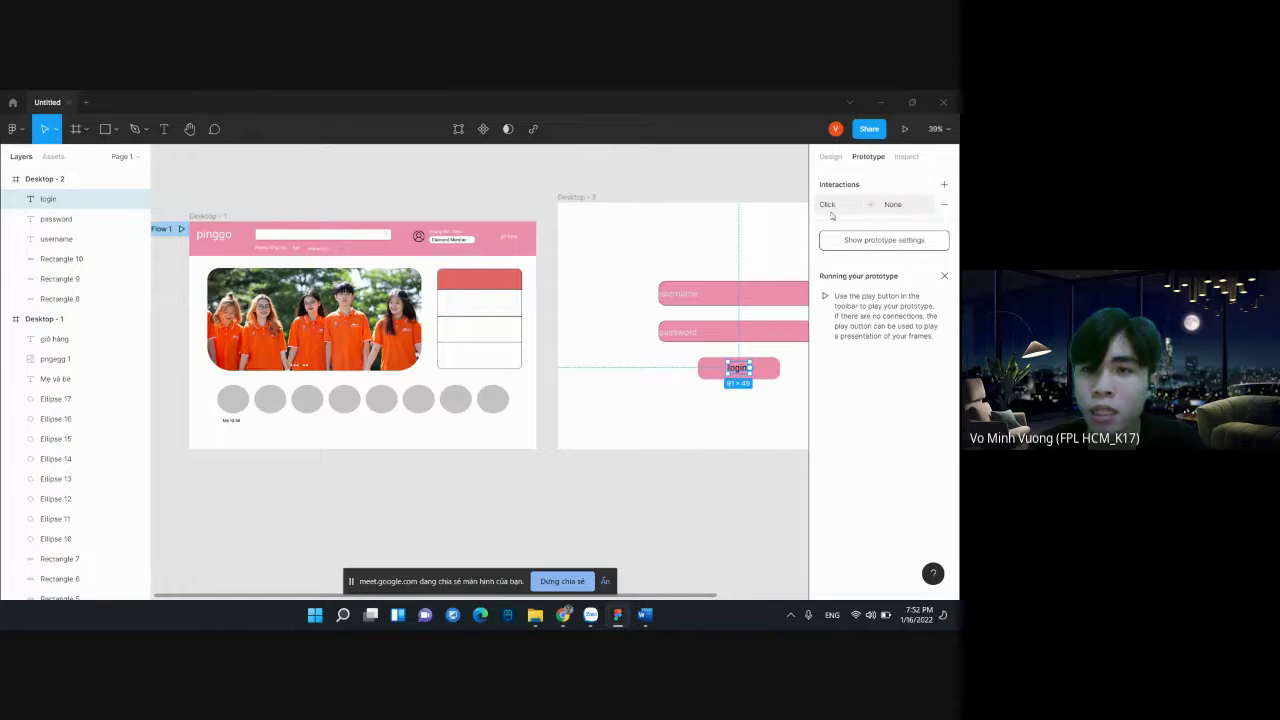
{"action": "left_click", "coordinate": [711, 255]}
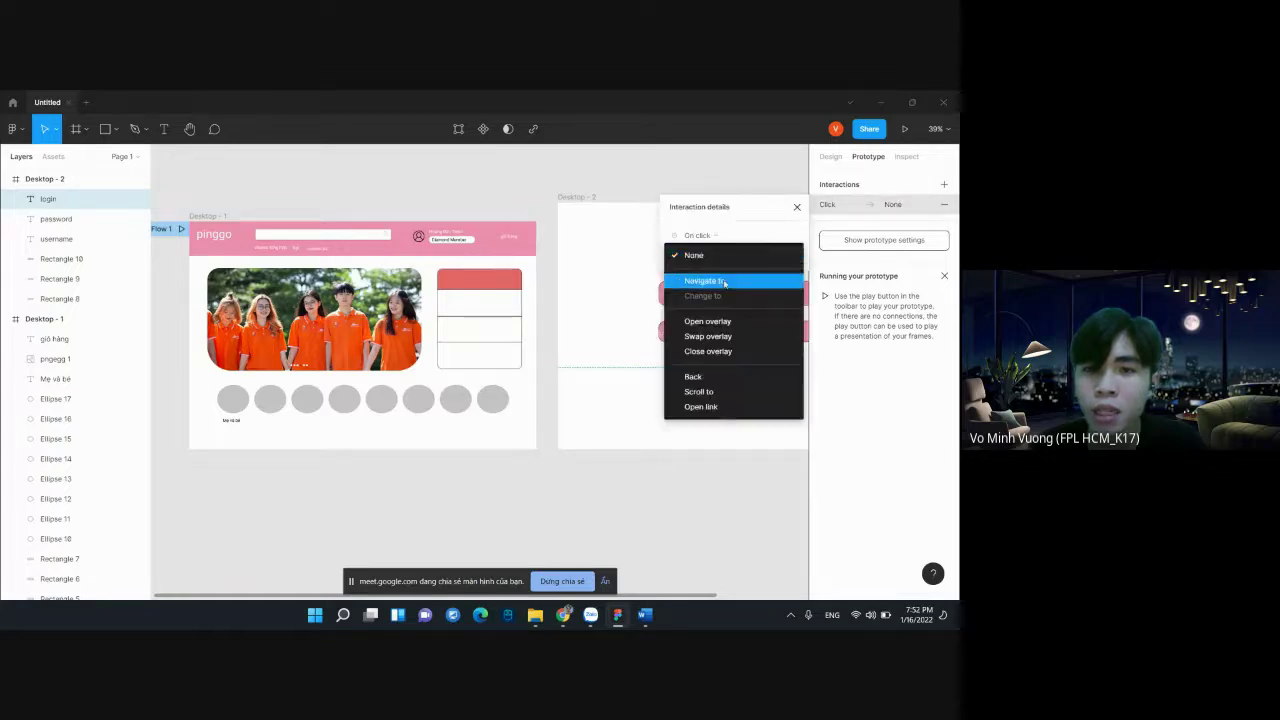
{"action": "left_click", "coordinate": [705, 280]}
{"action": "left_click", "coordinate": [771, 256]}
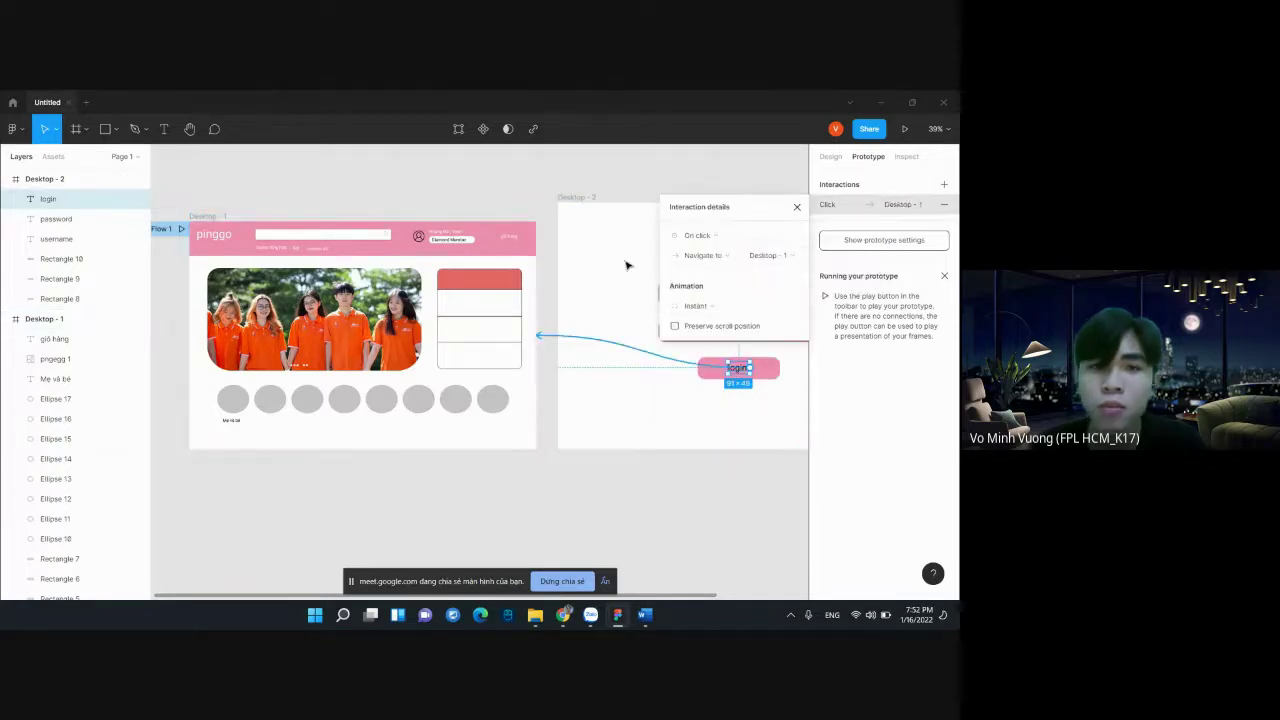
{"action": "left_click", "coordinate": [610, 237]}
{"action": "left_click", "coordinate": [418, 273]}
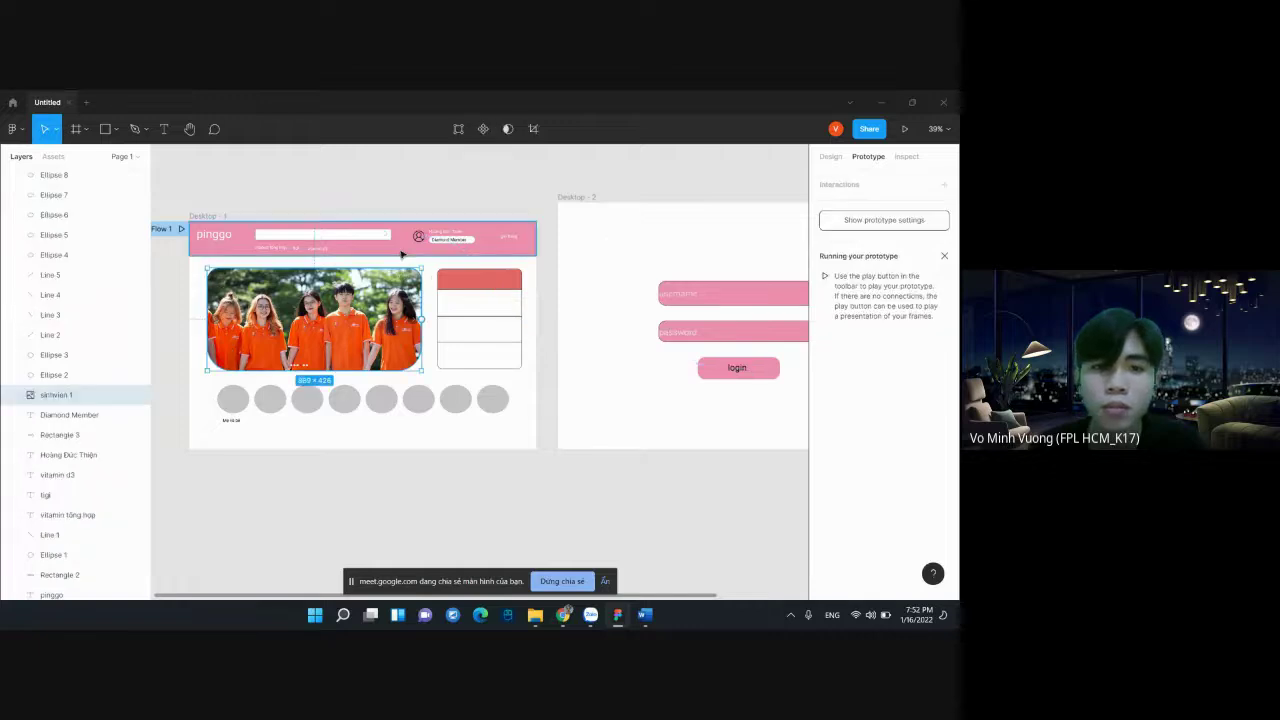
{"action": "left_click", "coordinate": [400, 248]}
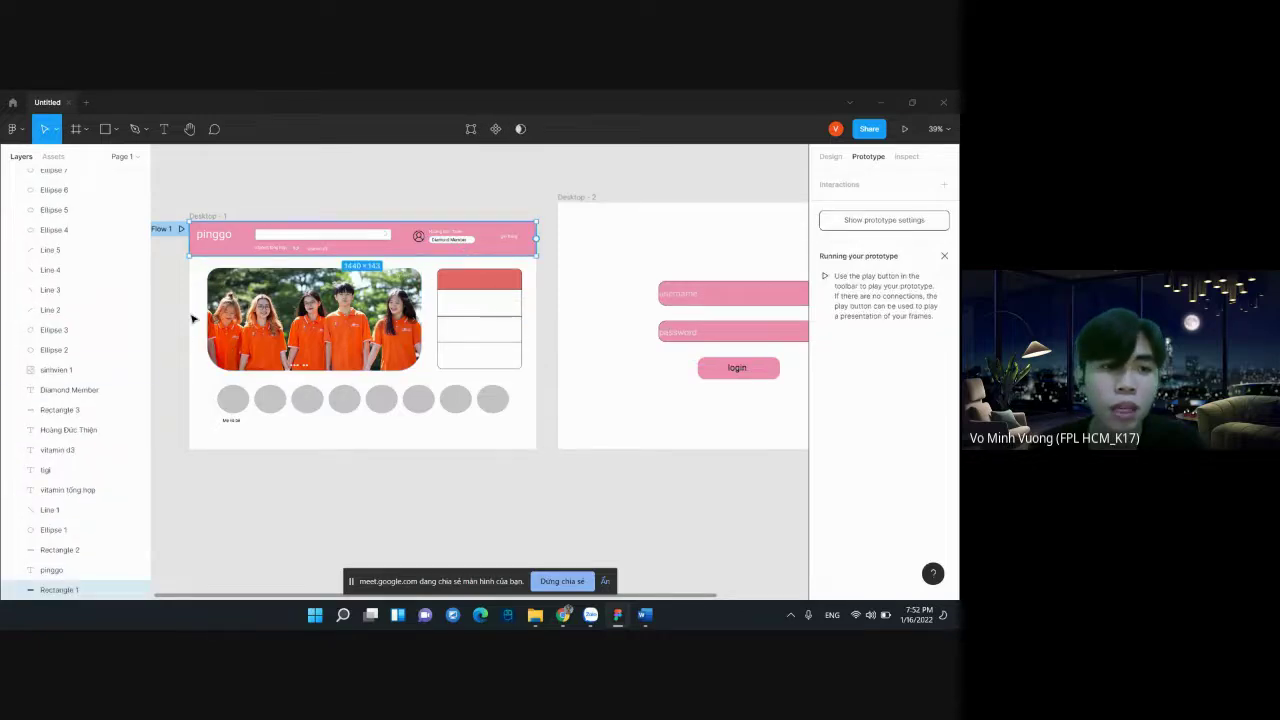
{"action": "left_click", "coordinate": [186, 320]}
Present the prototype, go user icon → login screen → homepage, then return to the editor
{"action": "left_click", "coordinate": [906, 130]}
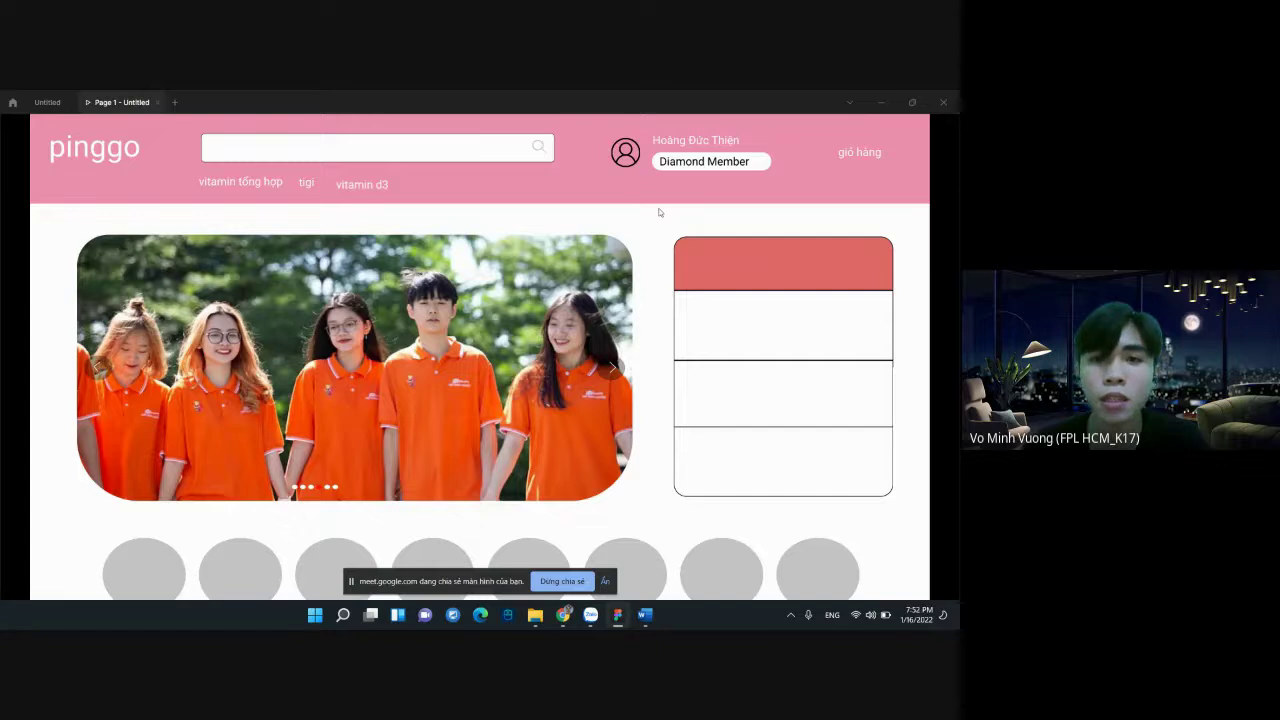
{"action": "left_click", "coordinate": [627, 152]}
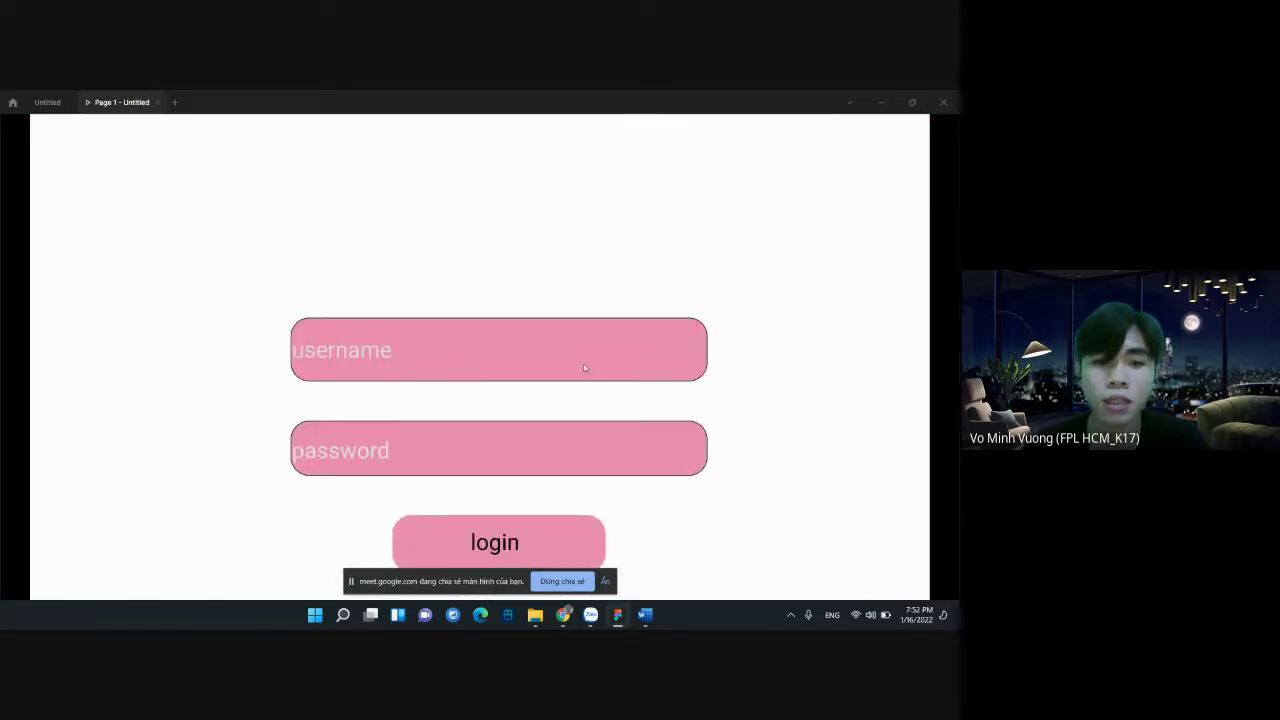
{"action": "left_click", "coordinate": [484, 548]}
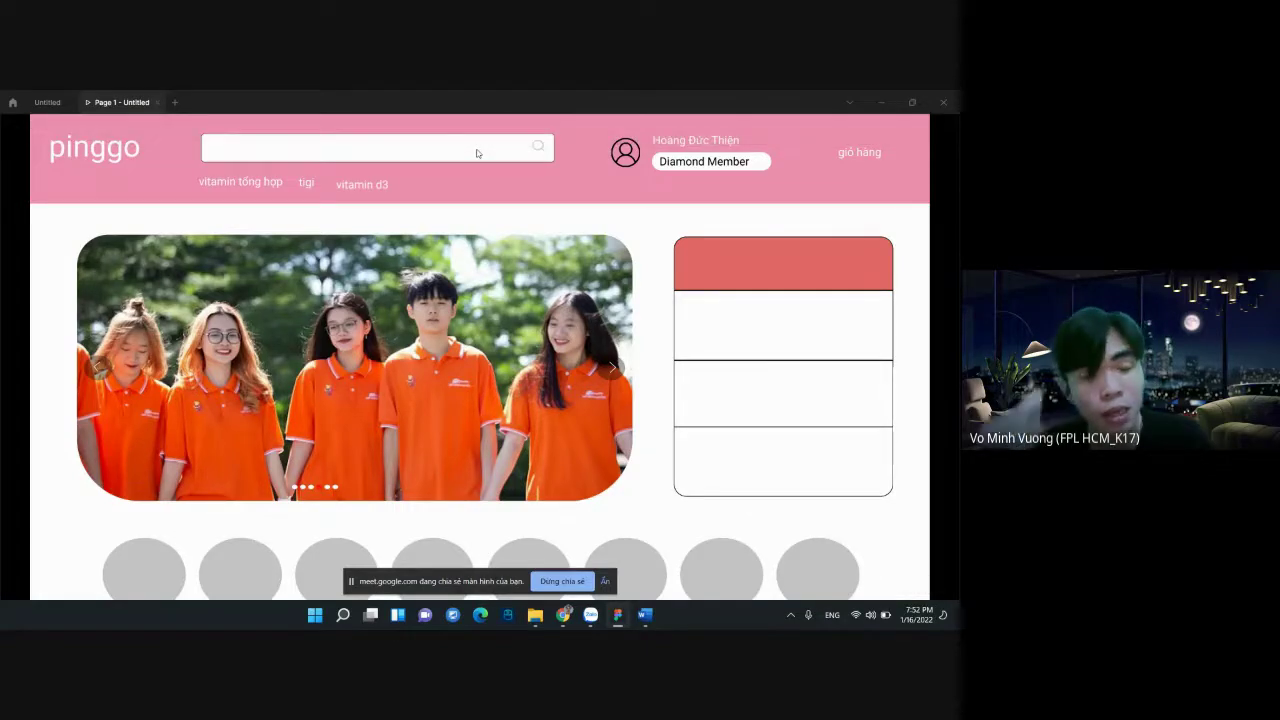
{"action": "left_click", "coordinate": [61, 102]}
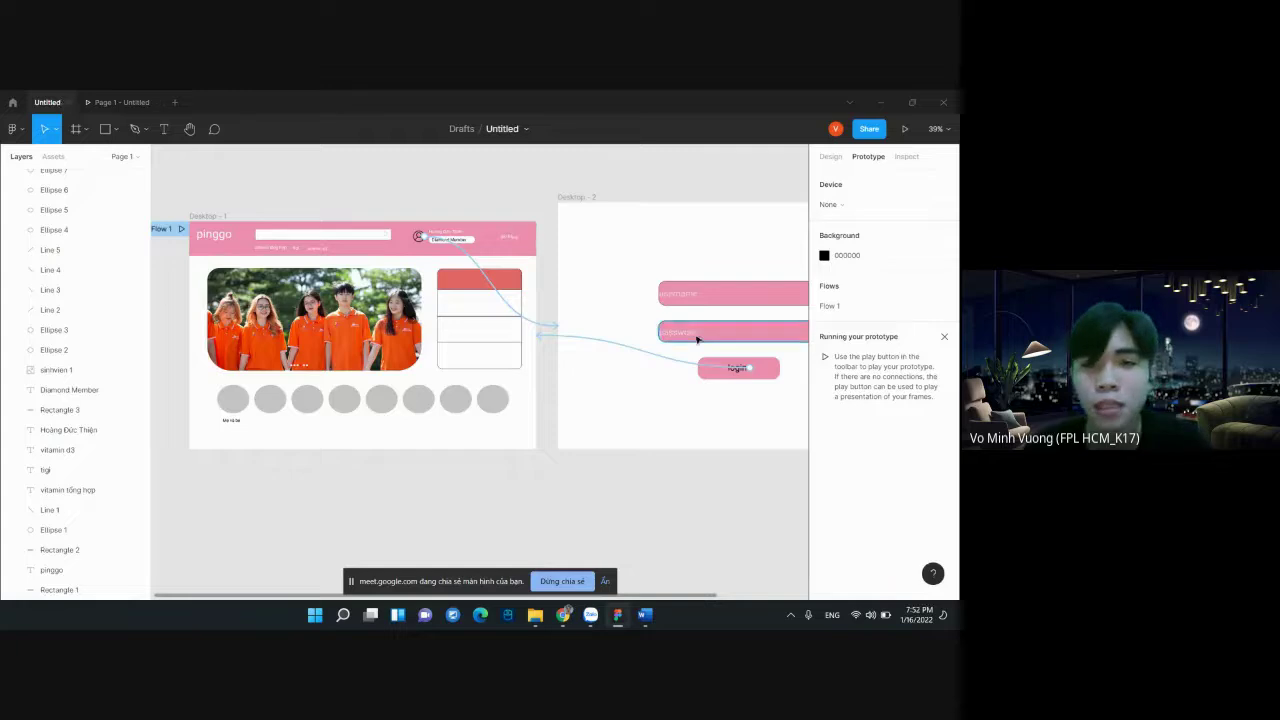
Return to the Design panel and select the sinhvien 1 banner photo
{"action": "left_click", "coordinate": [830, 157]}
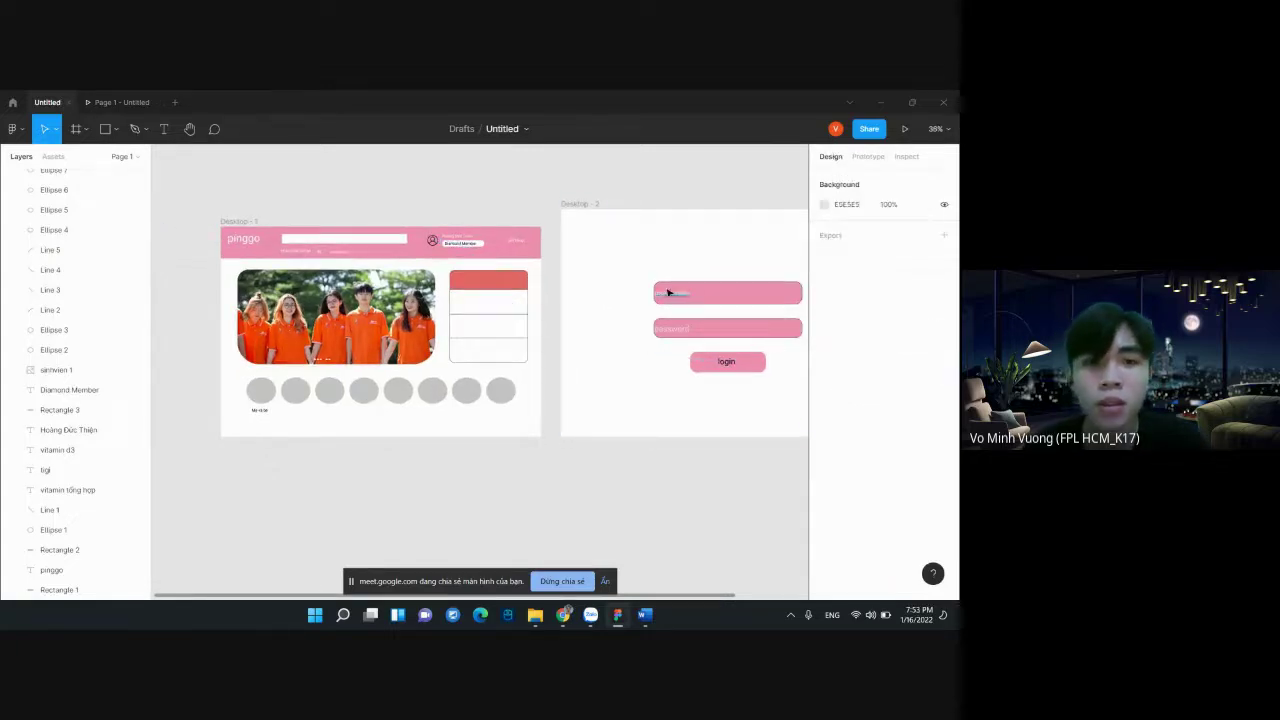
{"action": "scroll", "coordinate": [280, 246], "scroll_direction": "up", "scroll_amount": 5}
{"action": "scroll", "coordinate": [280, 246], "scroll_direction": "down", "scroll_amount": 5}
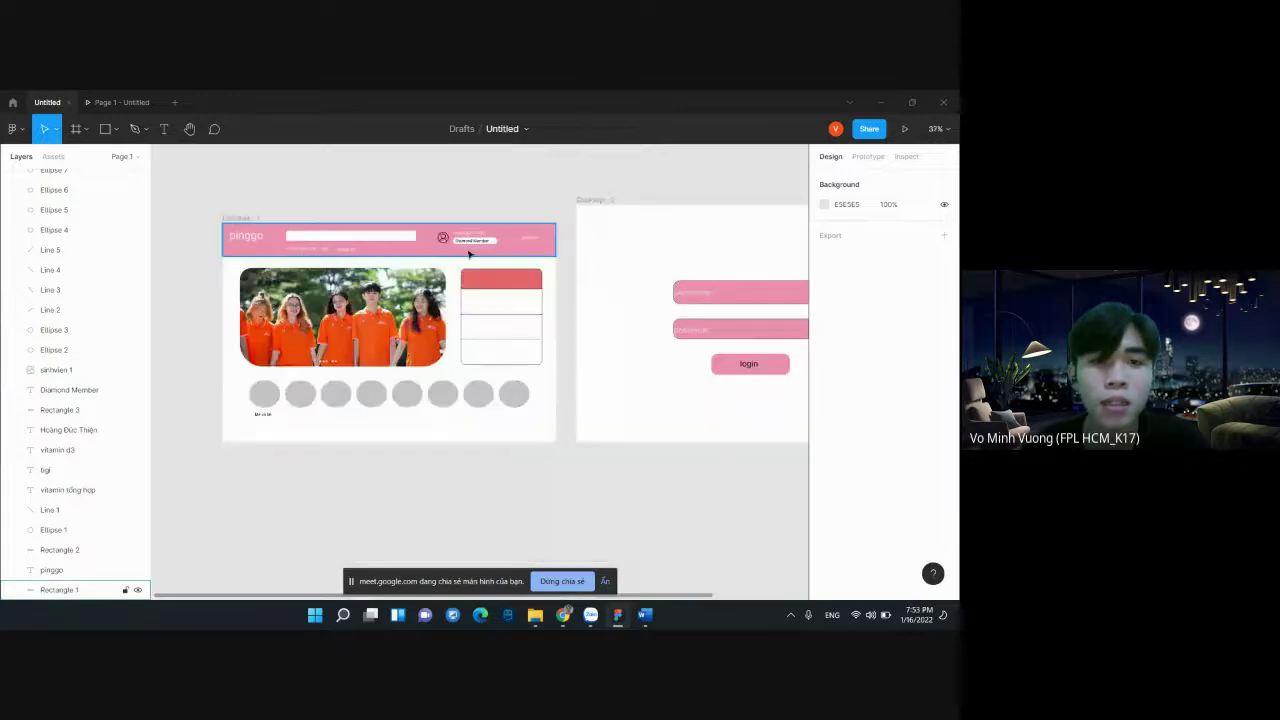
{"action": "left_click", "coordinate": [428, 252]}
{"action": "left_click", "coordinate": [370, 344]}
{"action": "scroll", "coordinate": [370, 344], "scroll_direction": "up", "scroll_amount": 2}
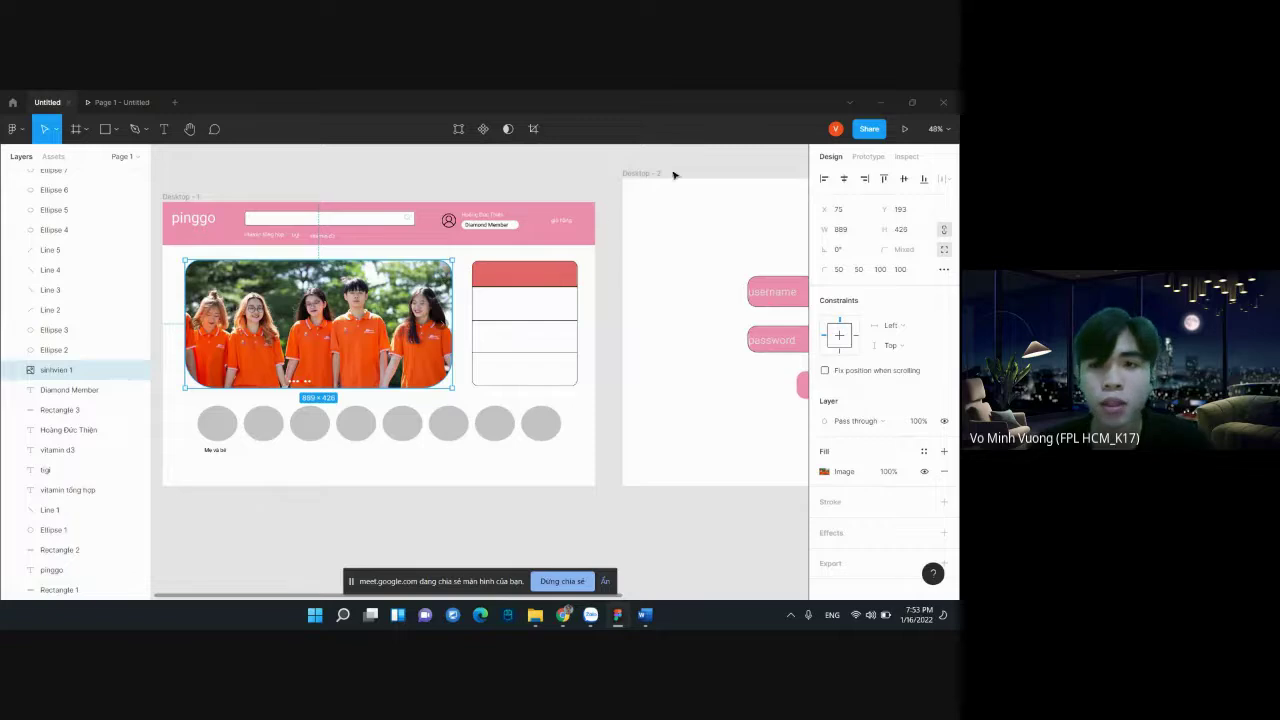
View the photo's CSS in Inspect: 889×426px, left 75px, top 193px, border-radius
{"action": "left_click", "coordinate": [908, 158]}
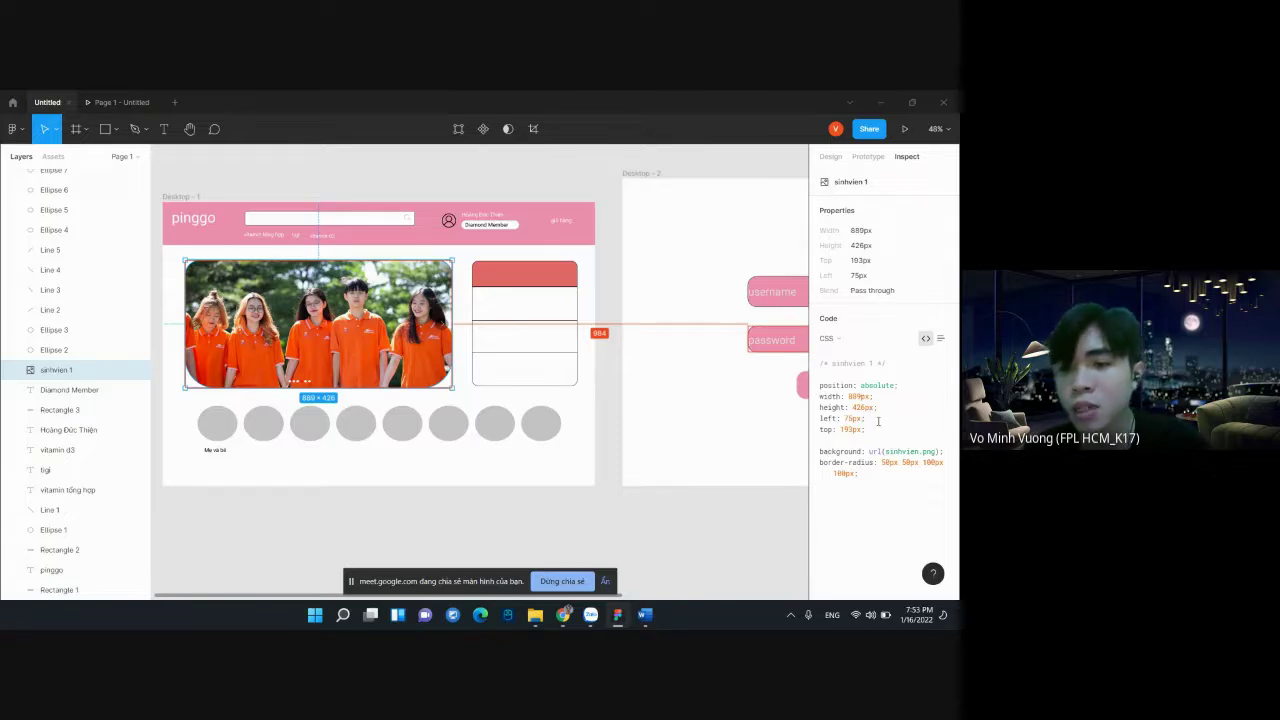
{"action": "left_click_drag", "start_coordinate": [819, 396], "coordinate": [881, 427]}
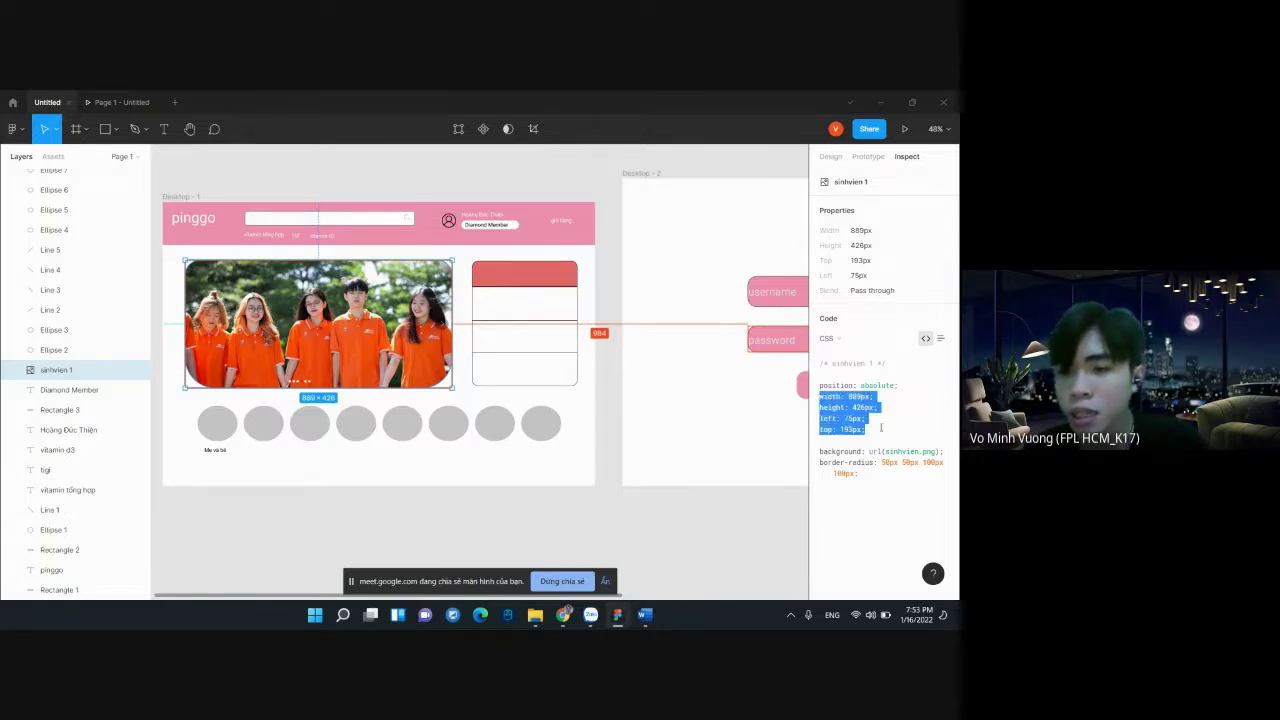
{"action": "left_click", "coordinate": [948, 470], "text": "shift"}
{"action": "left_click", "coordinate": [906, 462]}
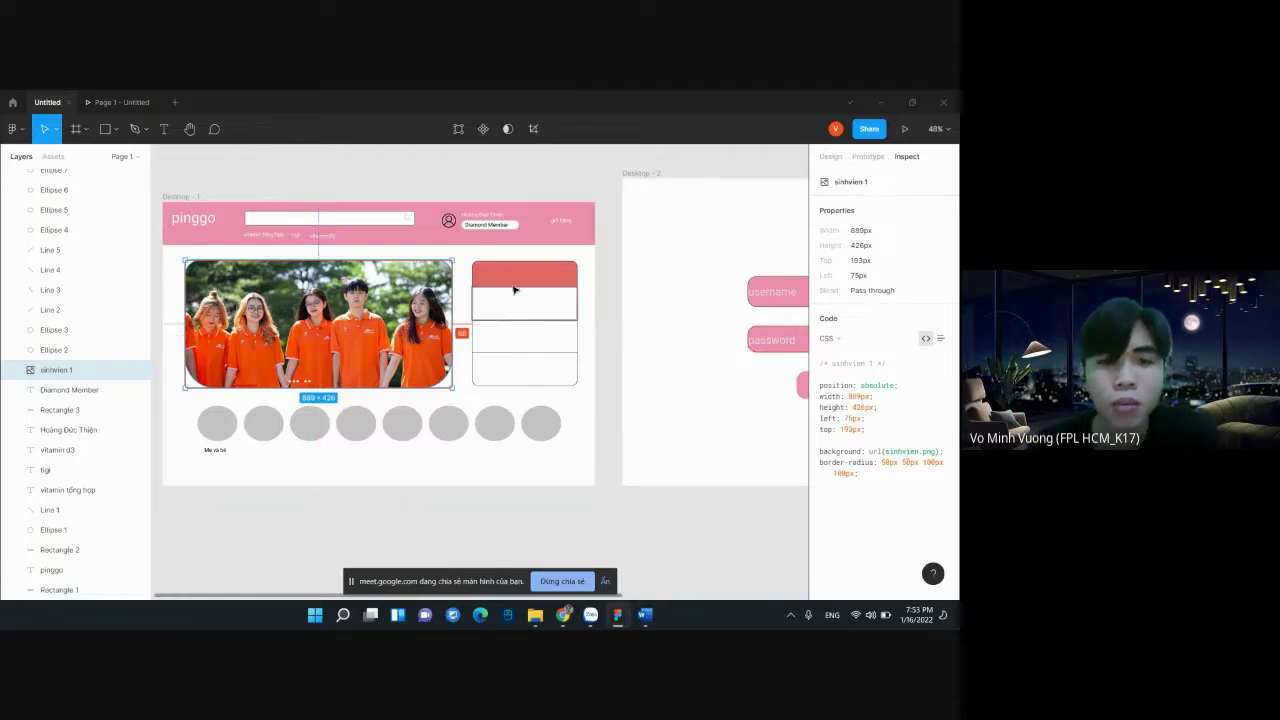
Inspect the CSS of the red header bar and each of the eight grey circles in turn
{"action": "left_click", "coordinate": [516, 276]}
{"action": "left_click", "coordinate": [228, 427]}
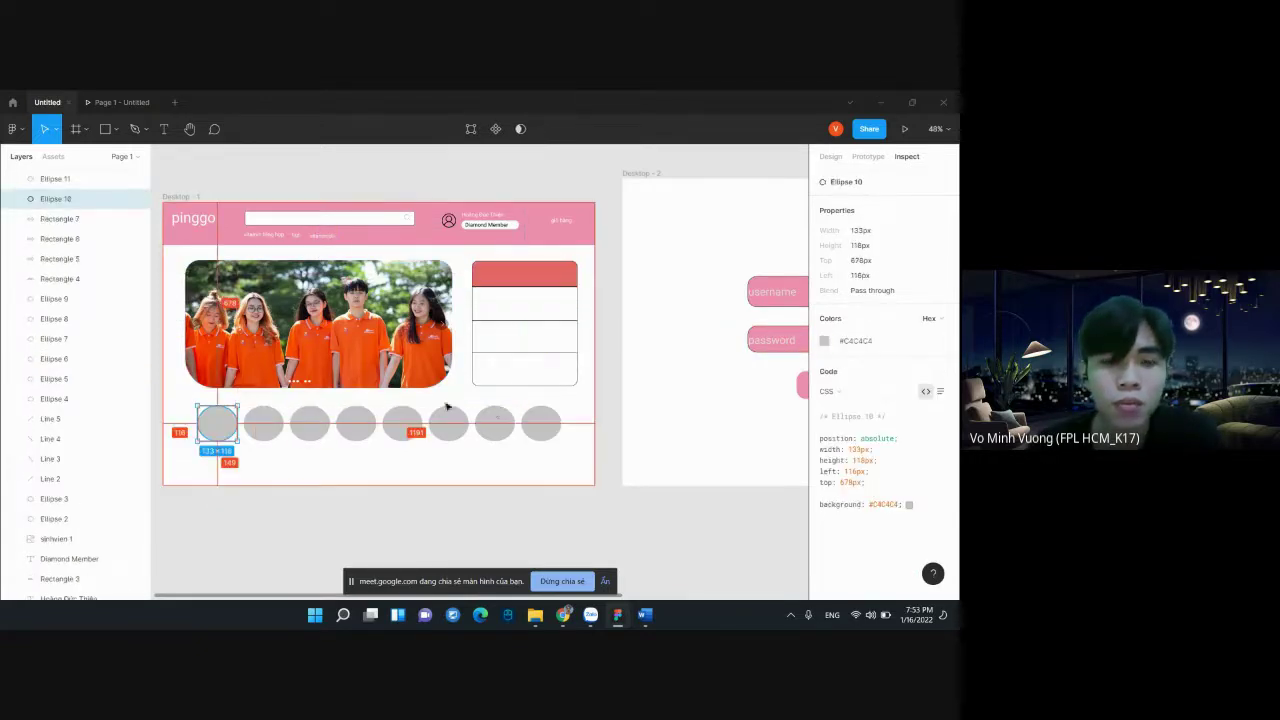
{"action": "left_click", "coordinate": [263, 425]}
{"action": "left_click", "coordinate": [309, 425]}
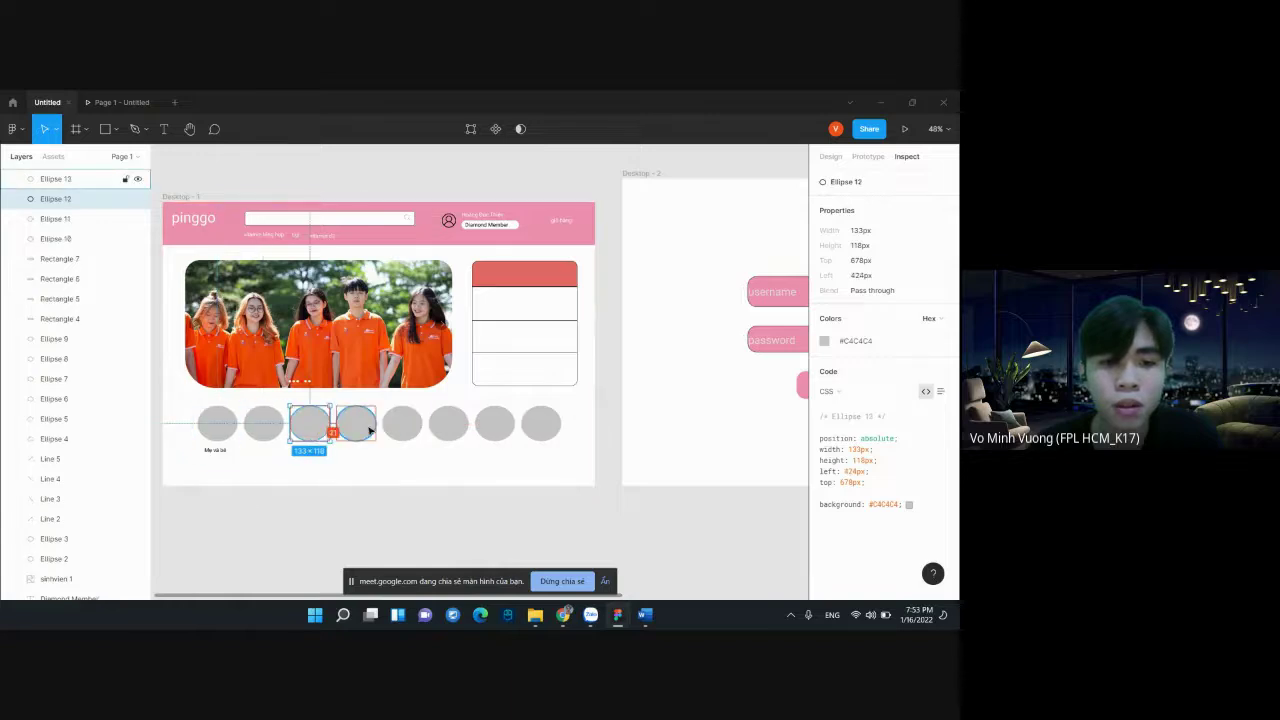
{"action": "left_click", "coordinate": [355, 425]}
{"action": "left_click", "coordinate": [402, 425]}
{"action": "left_click", "coordinate": [448, 425]}
{"action": "left_click", "coordinate": [494, 425]}
{"action": "left_click", "coordinate": [541, 425]}
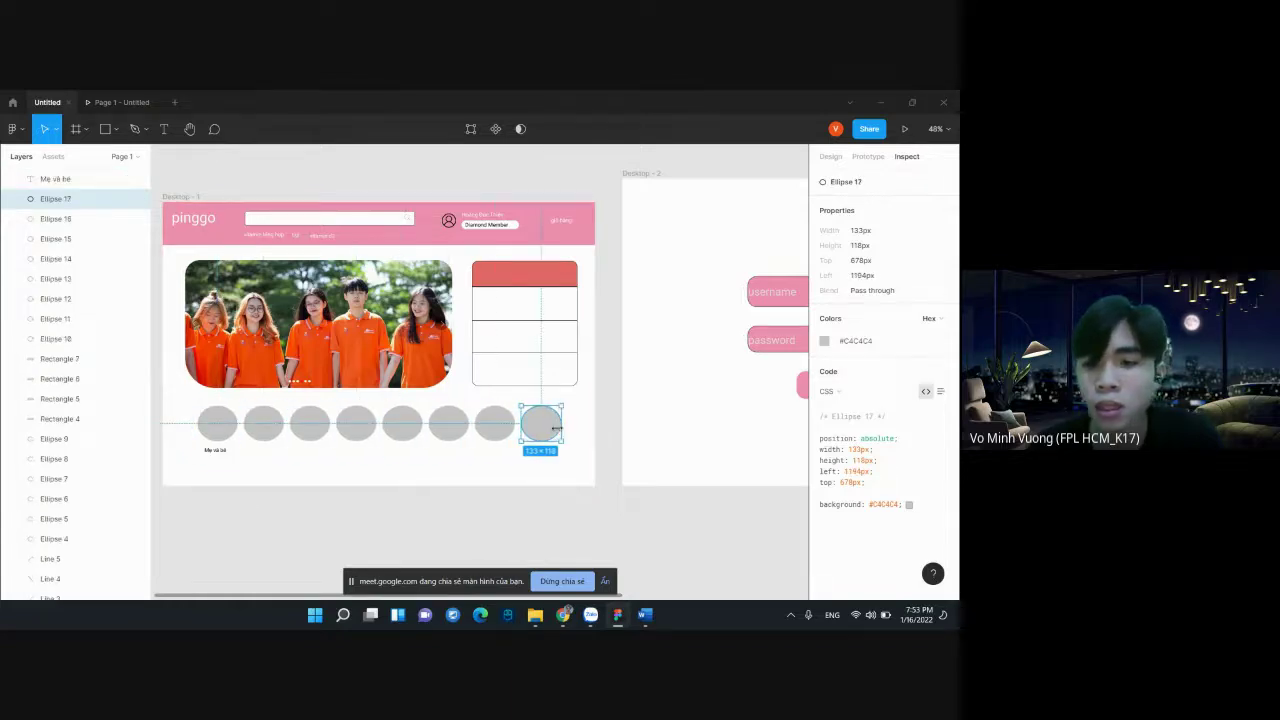
{"action": "left_click", "coordinate": [448, 425]}
{"action": "left_click", "coordinate": [305, 425]}
{"action": "left_click", "coordinate": [217, 423]}
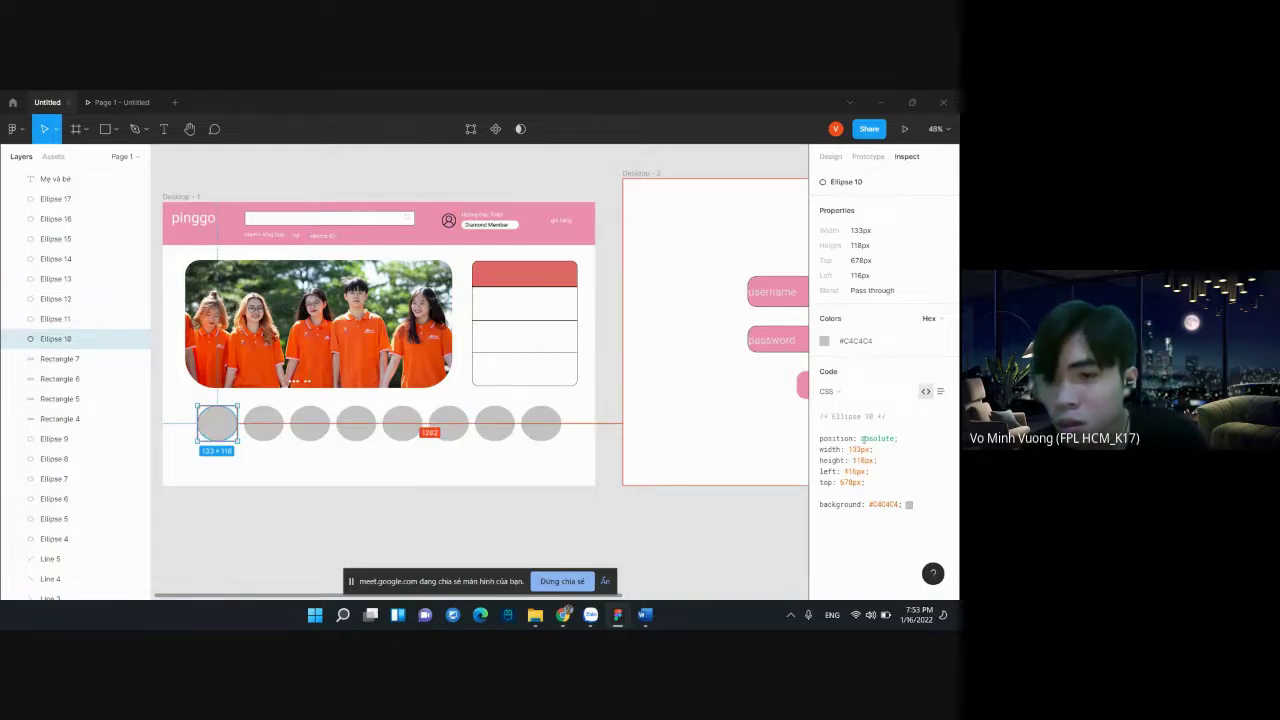
Highlight the first circle's CSS values (133×118px, left 116px, top 678px), then deselect it
{"action": "left_click_drag", "start_coordinate": [831, 418], "coordinate": [888, 418]}
{"action": "left_click", "coordinate": [856, 443]}
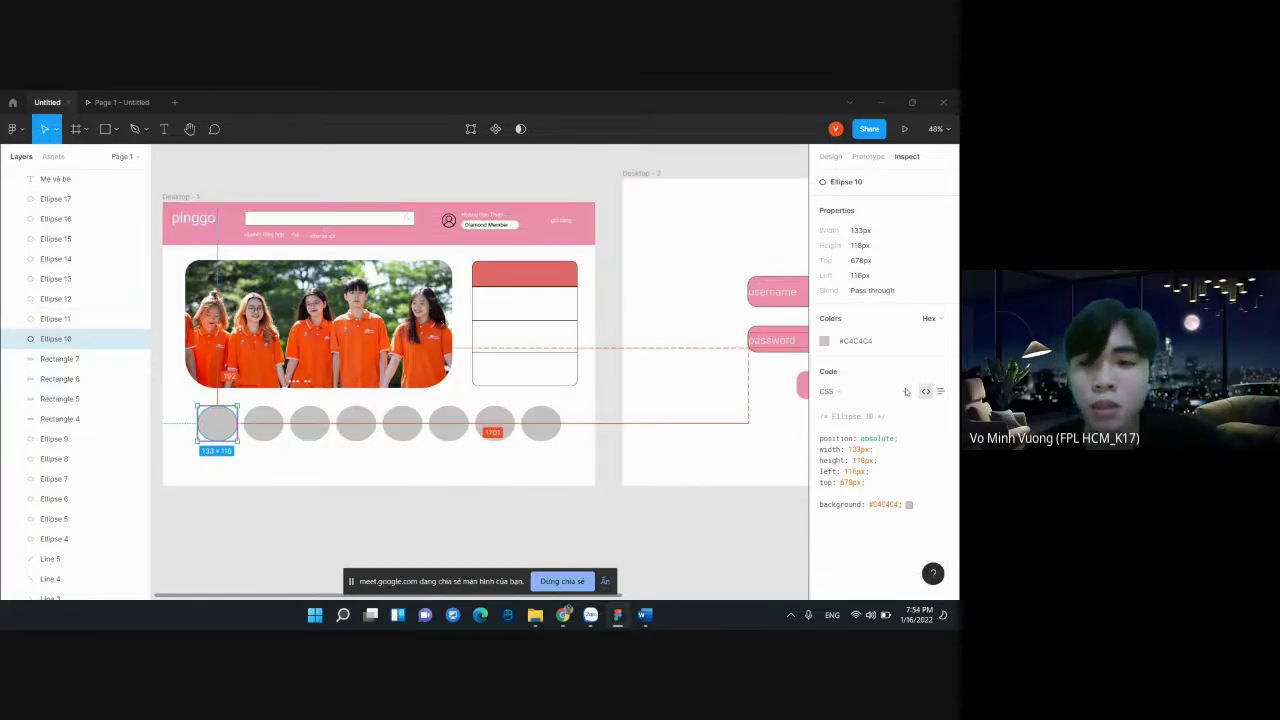
{"action": "left_click_drag", "start_coordinate": [820, 438], "coordinate": [866, 483]}
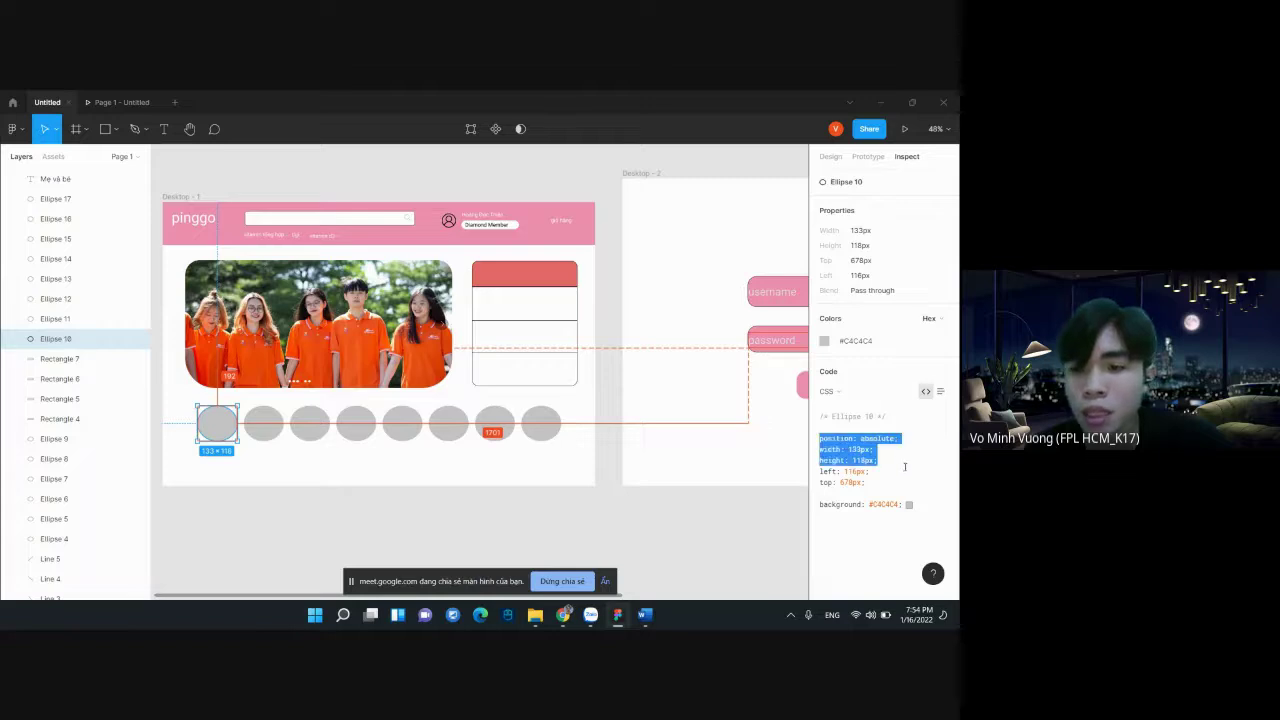
{"action": "left_click", "coordinate": [216, 428]}
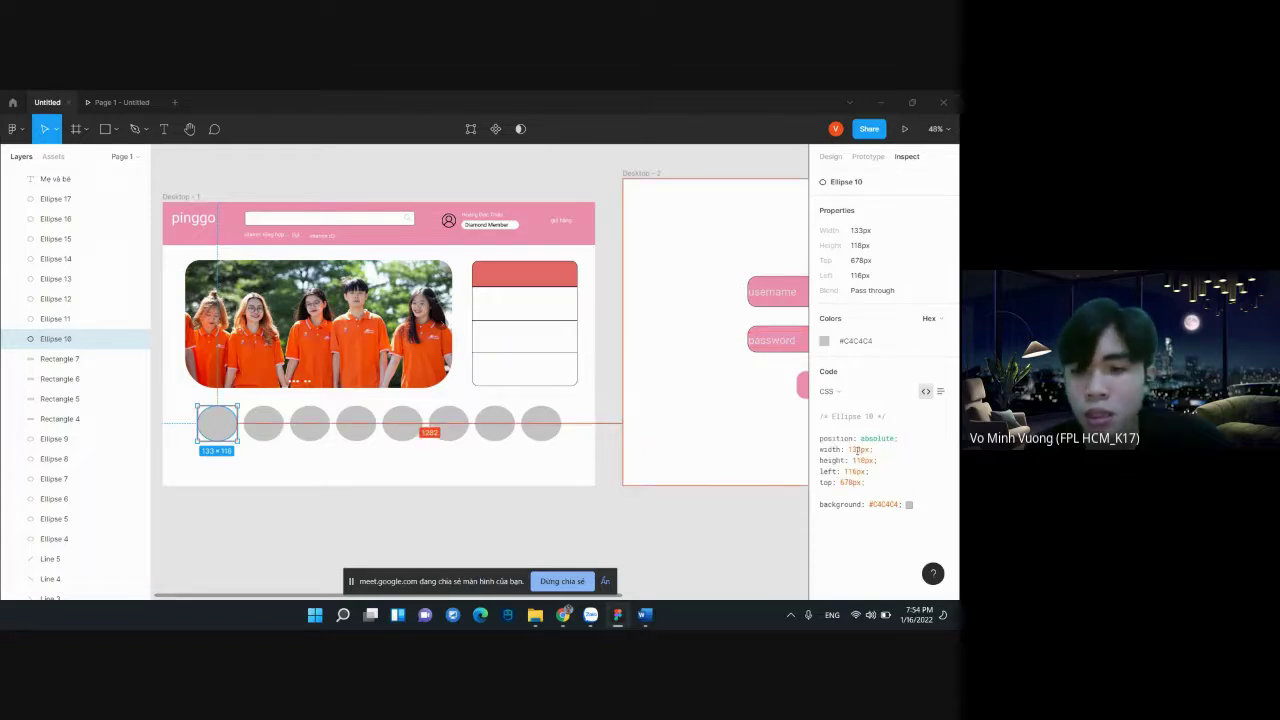
{"action": "left_click_drag", "start_coordinate": [820, 449], "coordinate": [866, 452]}
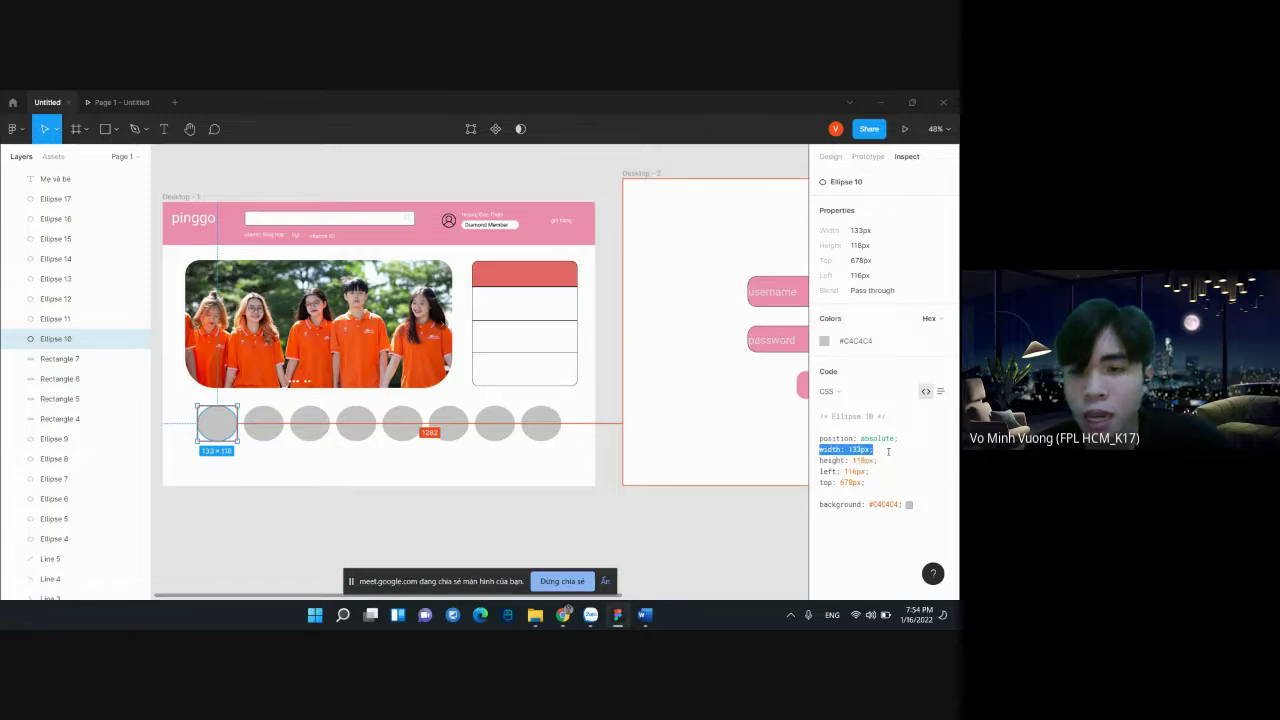
{"action": "left_click_drag", "start_coordinate": [876, 455], "coordinate": [889, 479]}
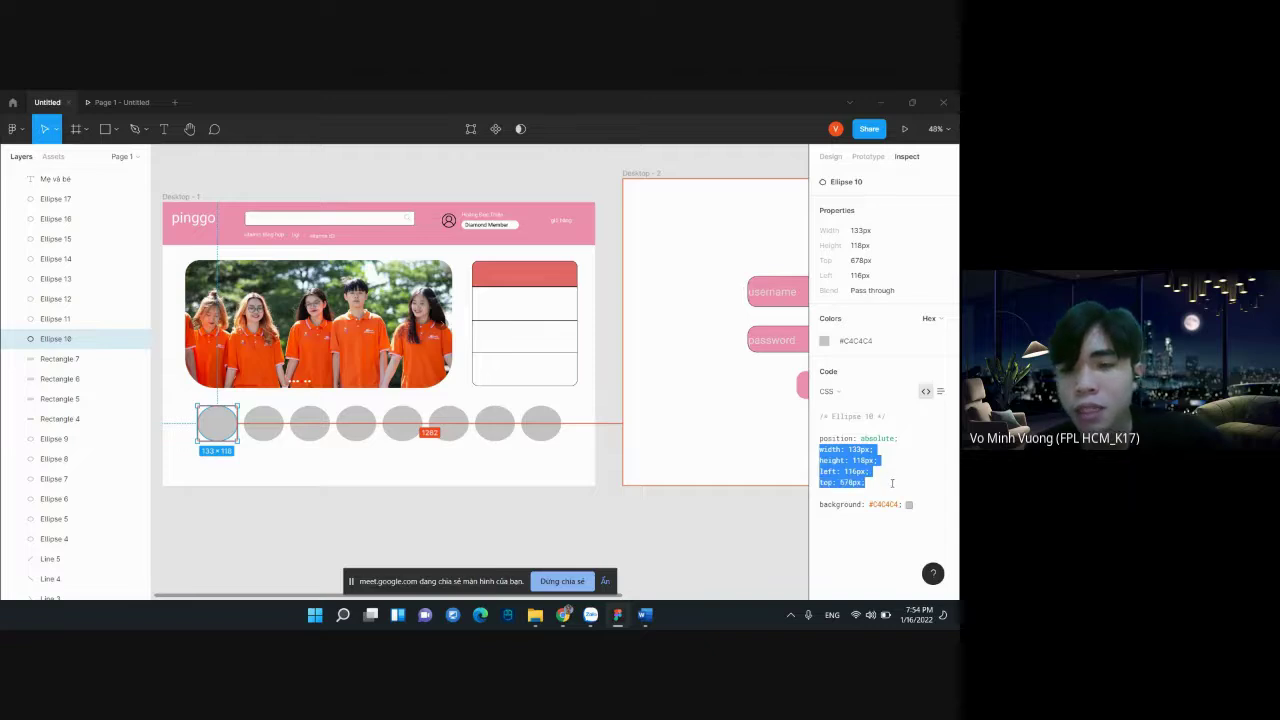
{"action": "left_click_drag", "start_coordinate": [842, 483], "coordinate": [893, 483]}
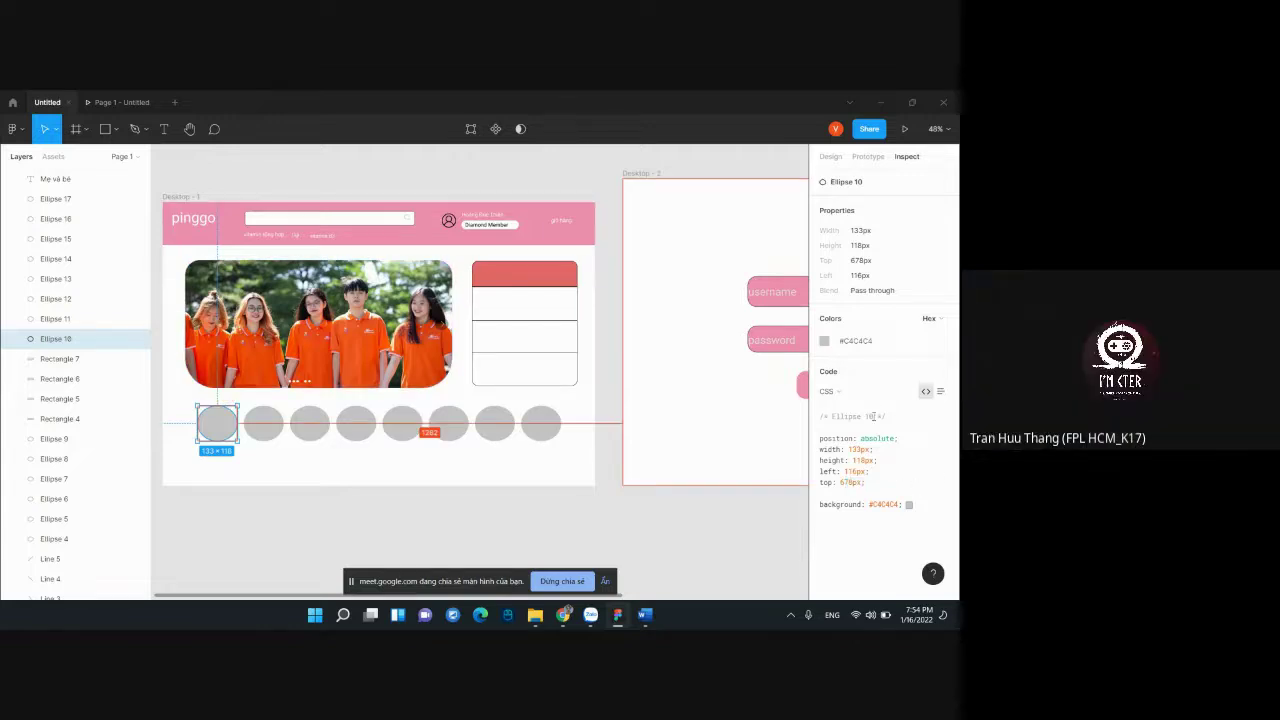
{"action": "left_click", "coordinate": [560, 480]}
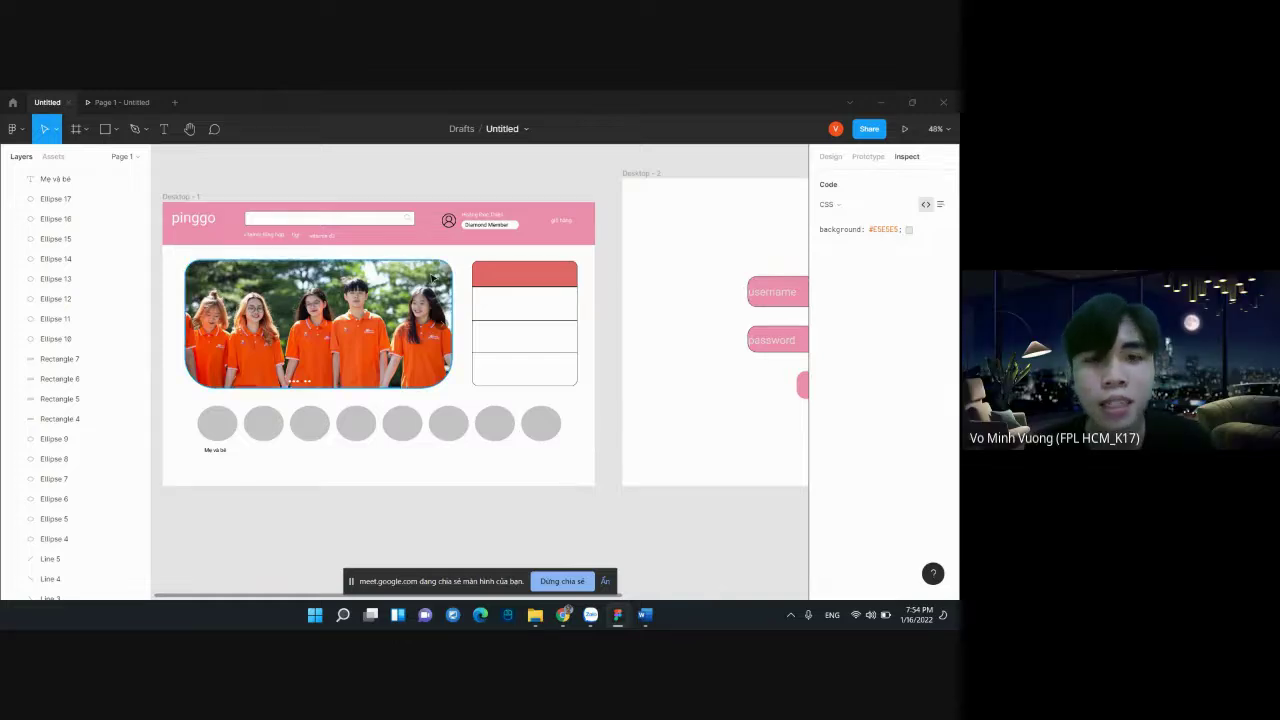
{"action": "left_click", "coordinate": [831, 157]}
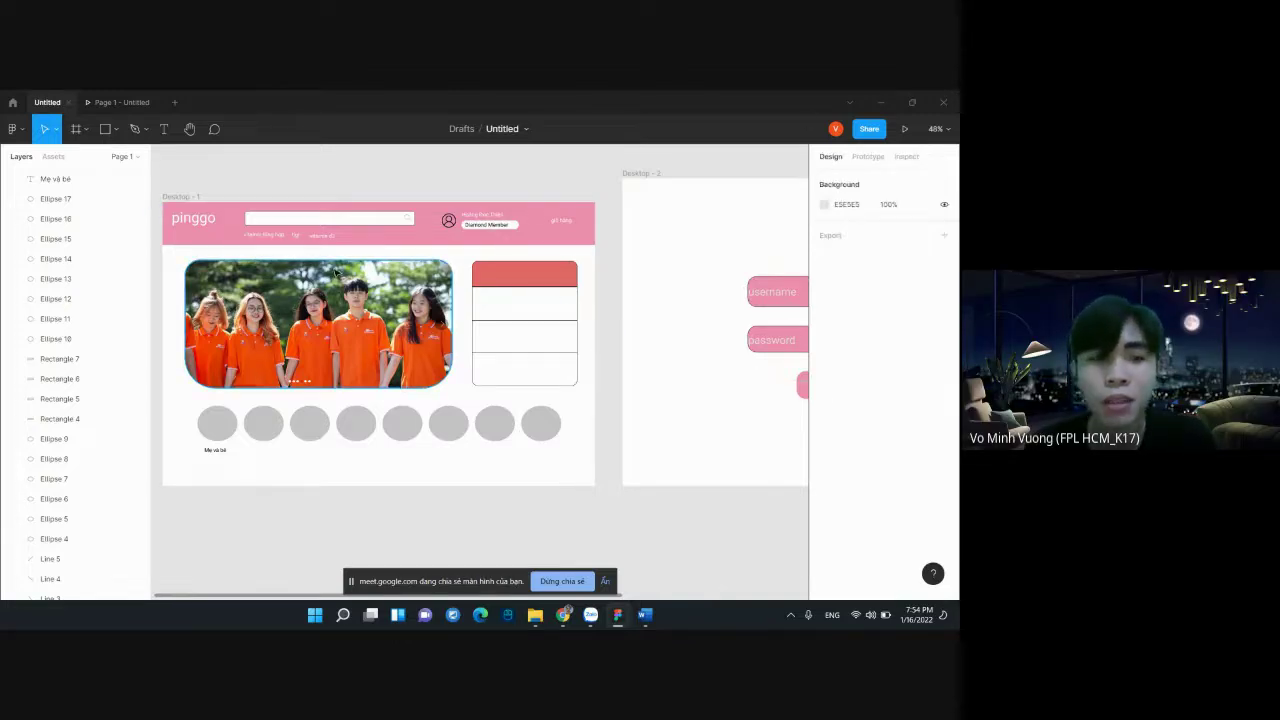
{"action": "scroll", "coordinate": [460, 360], "scroll_direction": "down", "scroll_amount": 1}
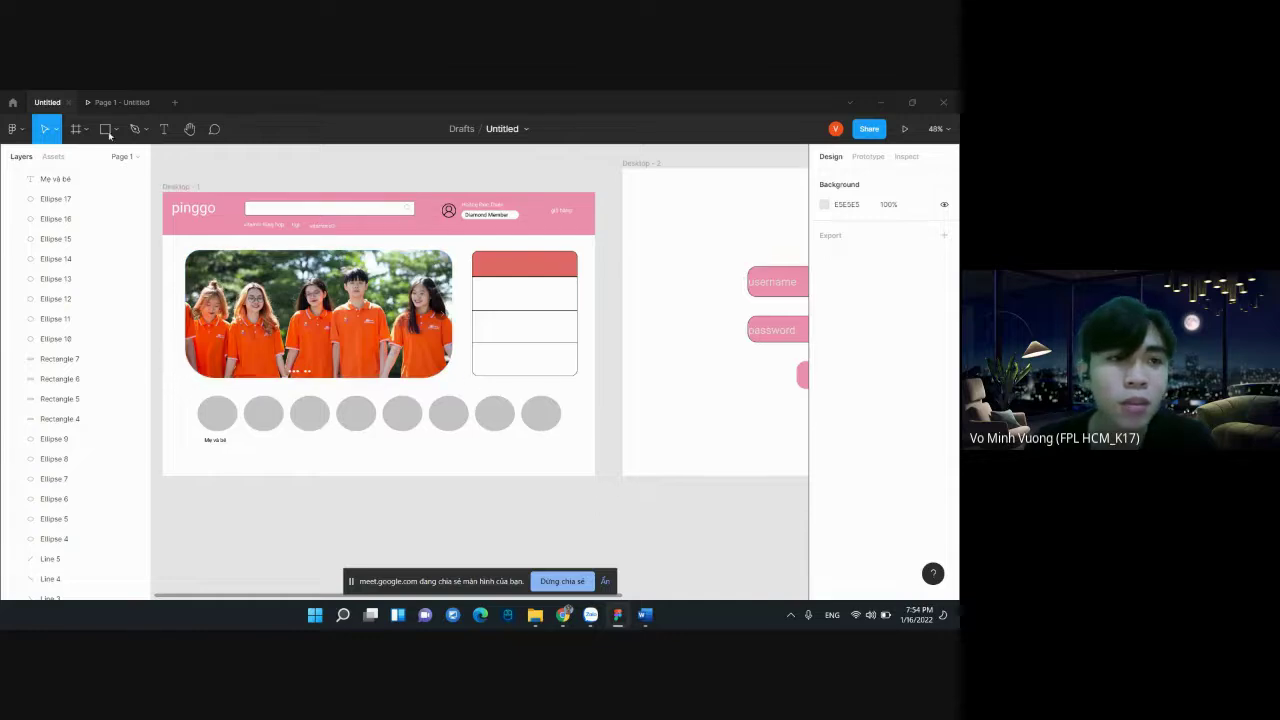
{"action": "left_click", "coordinate": [217, 423]}
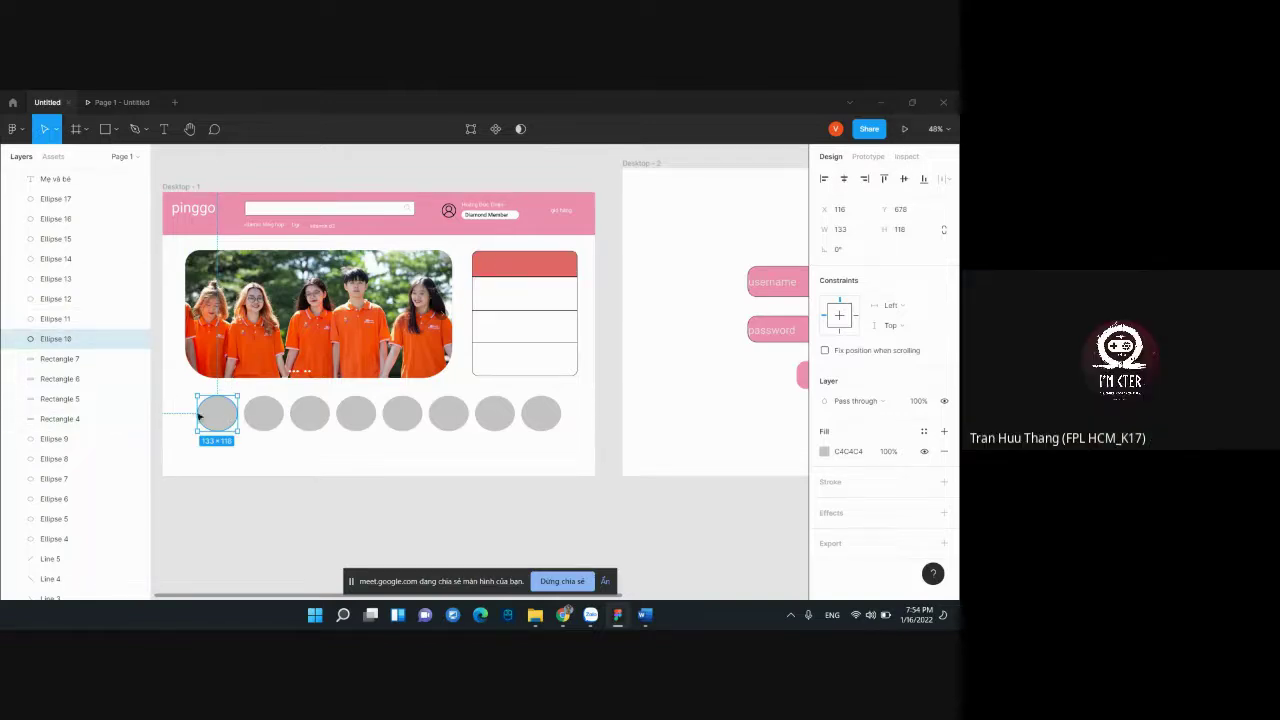
{"action": "left_click", "coordinate": [477, 455]}
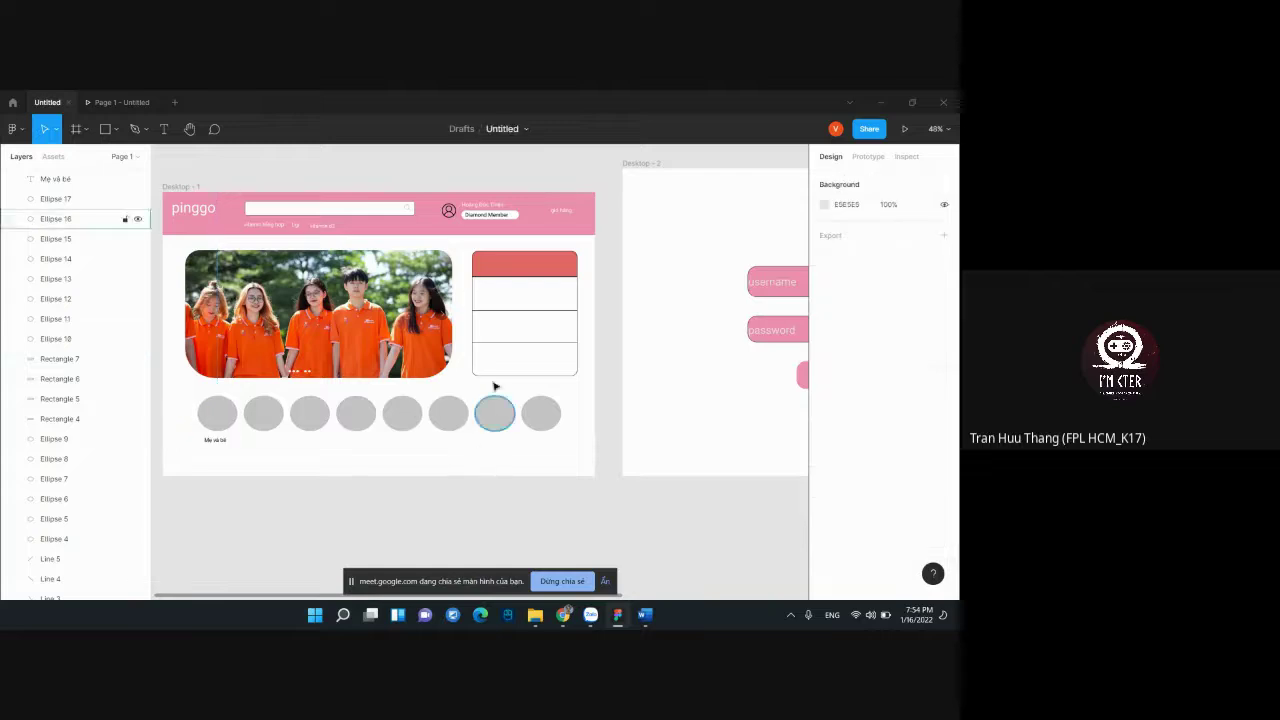
{"action": "scroll", "coordinate": [491, 357], "scroll_direction": "right", "scroll_amount": 3}
{"action": "scroll", "coordinate": [486, 354], "scroll_direction": "right", "scroll_amount": 4}
{"action": "scroll", "coordinate": [483, 355], "scroll_direction": "left", "scroll_amount": 5}
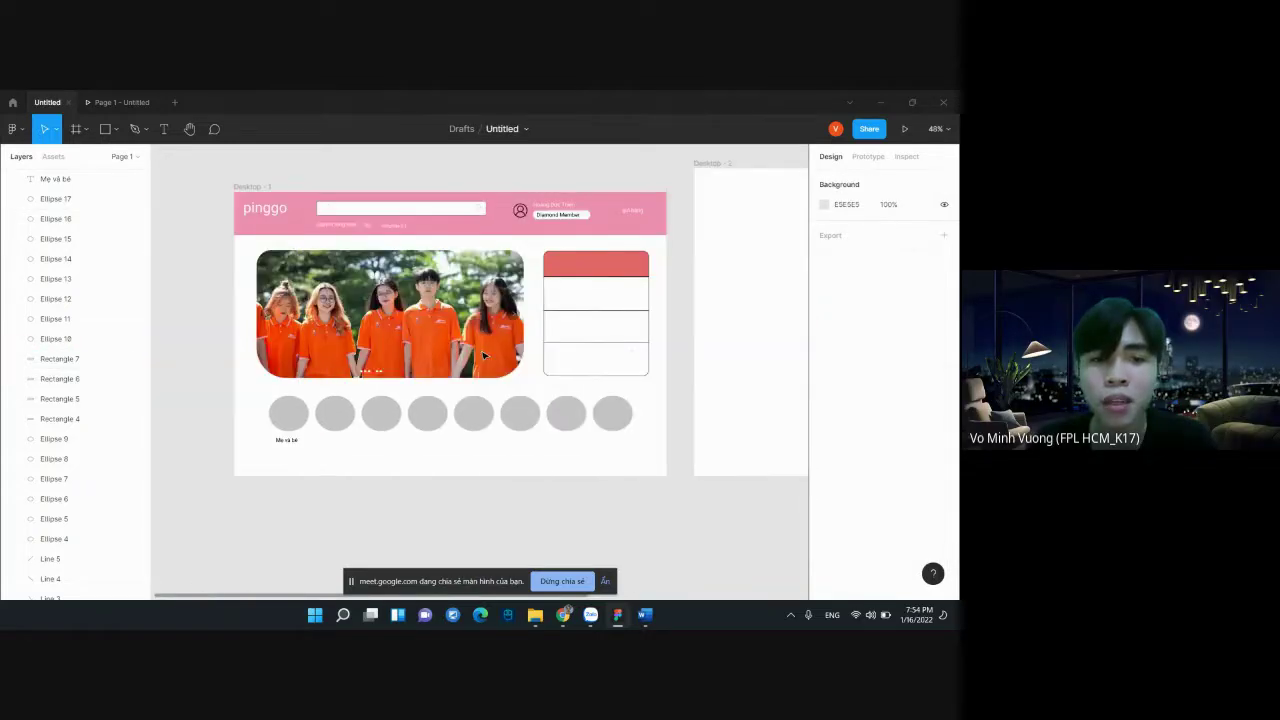
{"action": "scroll", "coordinate": [520, 320], "scroll_direction": "right", "scroll_amount": 2}
{"action": "scroll", "coordinate": [559, 279], "scroll_direction": "left", "scroll_amount": 2}
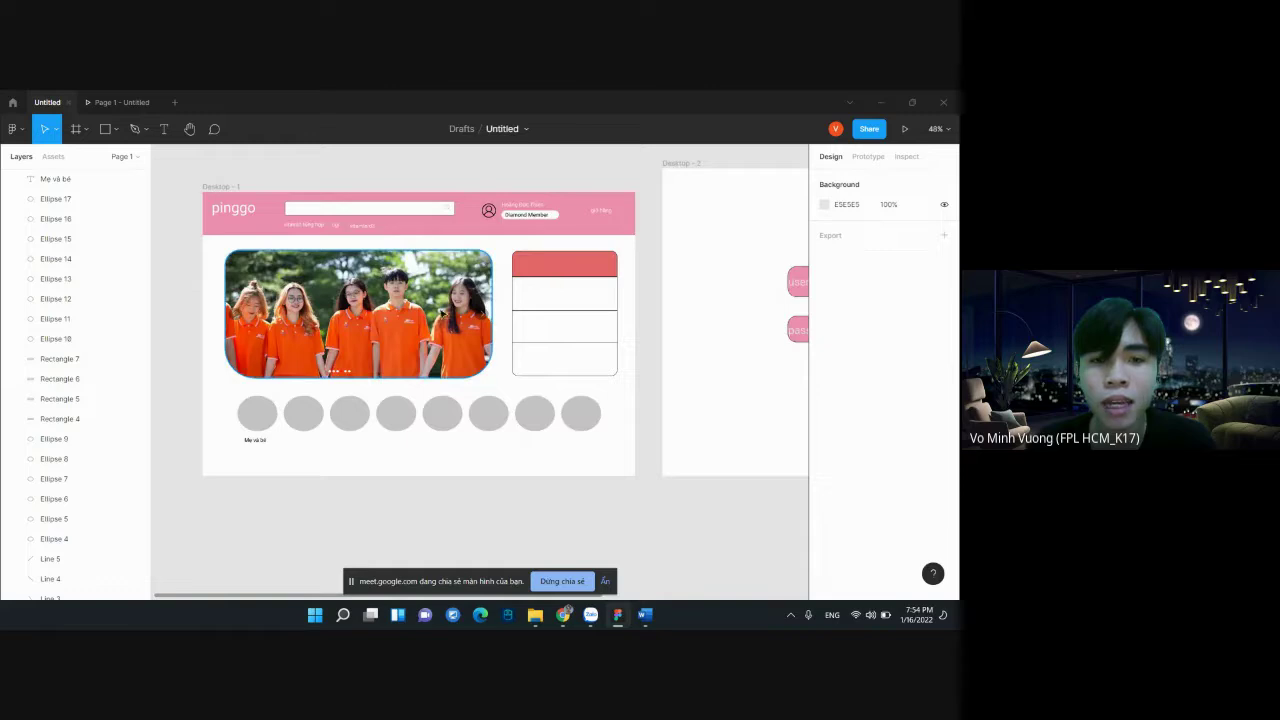
{"action": "scroll", "coordinate": [445, 316], "scroll_direction": "right", "scroll_amount": 4}
{"action": "scroll", "coordinate": [420, 325], "scroll_direction": "left", "scroll_amount": 3}
{"action": "left_click", "coordinate": [372, 336]}
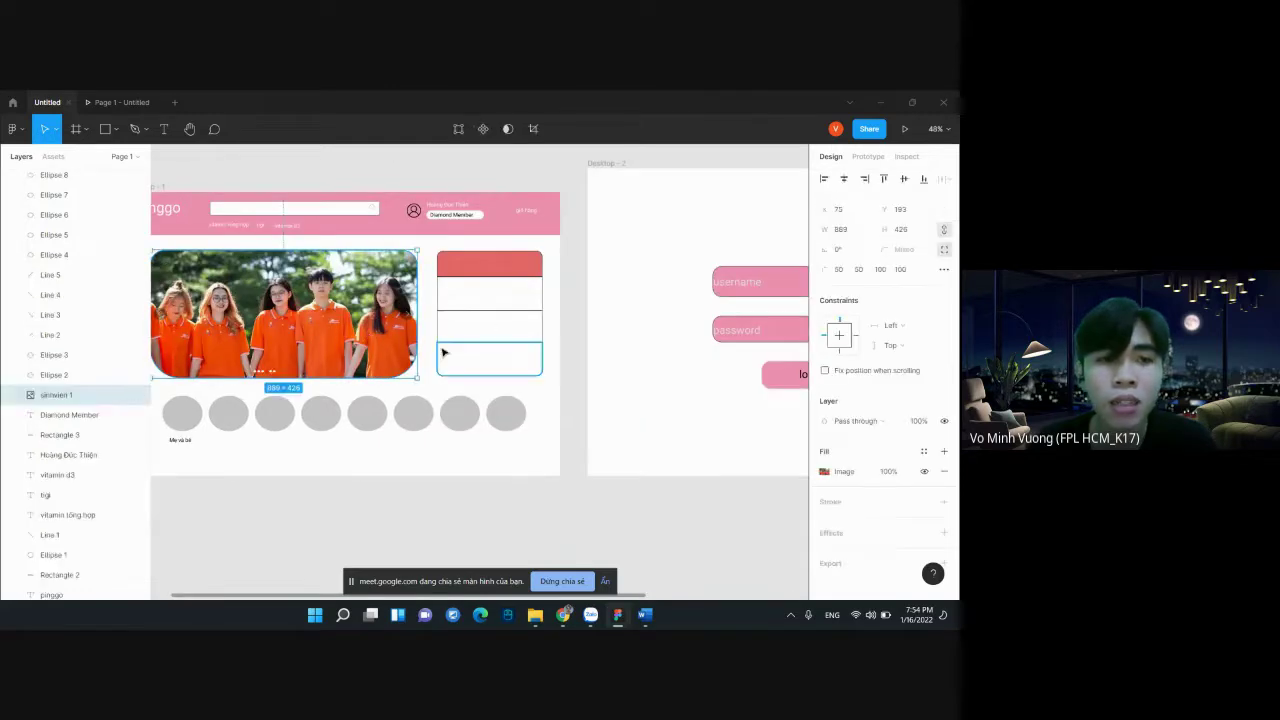
{"action": "scroll", "coordinate": [443, 349], "scroll_direction": "up", "scroll_amount": 3}
{"action": "scroll", "coordinate": [477, 369], "scroll_direction": "left", "scroll_amount": 4}
{"action": "scroll", "coordinate": [478, 370], "scroll_direction": "down", "scroll_amount": 1}
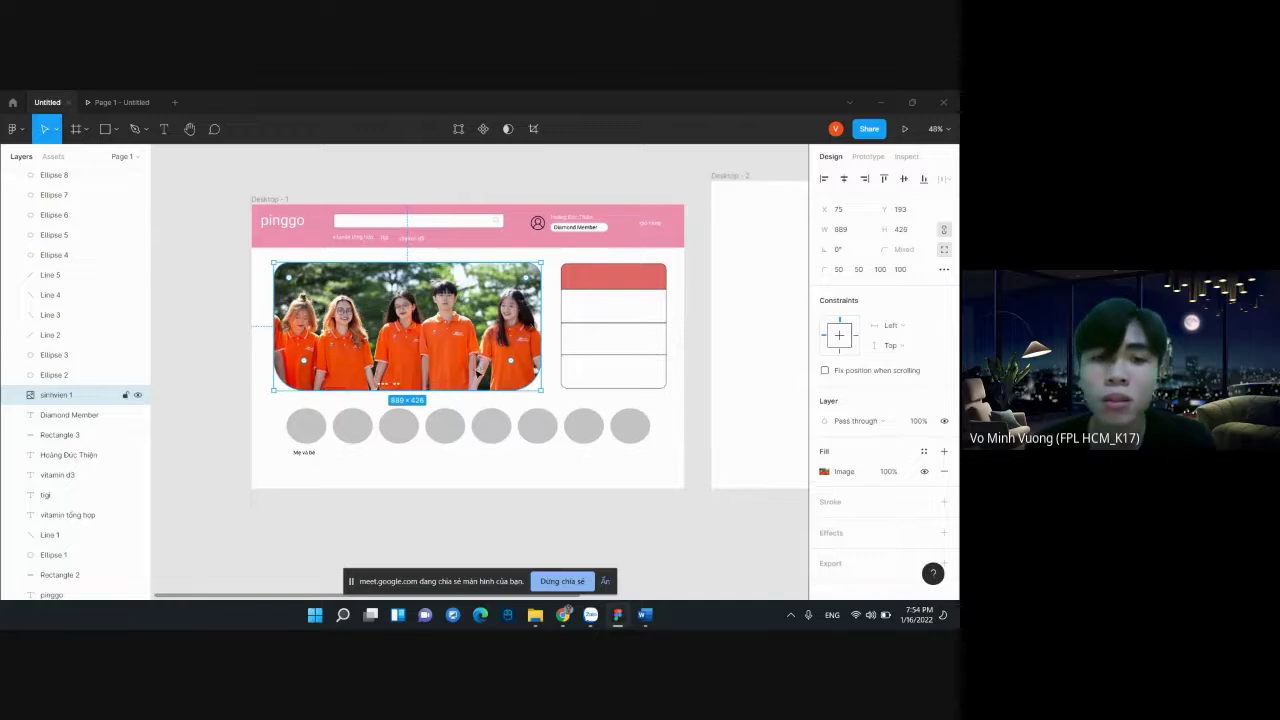
{"action": "scroll", "coordinate": [478, 370], "scroll_direction": "down", "scroll_amount": 1}
{"action": "scroll", "coordinate": [470, 375], "scroll_direction": "right", "scroll_amount": 2}
{"action": "scroll", "coordinate": [468, 377], "scroll_direction": "right", "scroll_amount": 2}
{"action": "scroll", "coordinate": [467, 375], "scroll_direction": "right", "scroll_amount": 5}
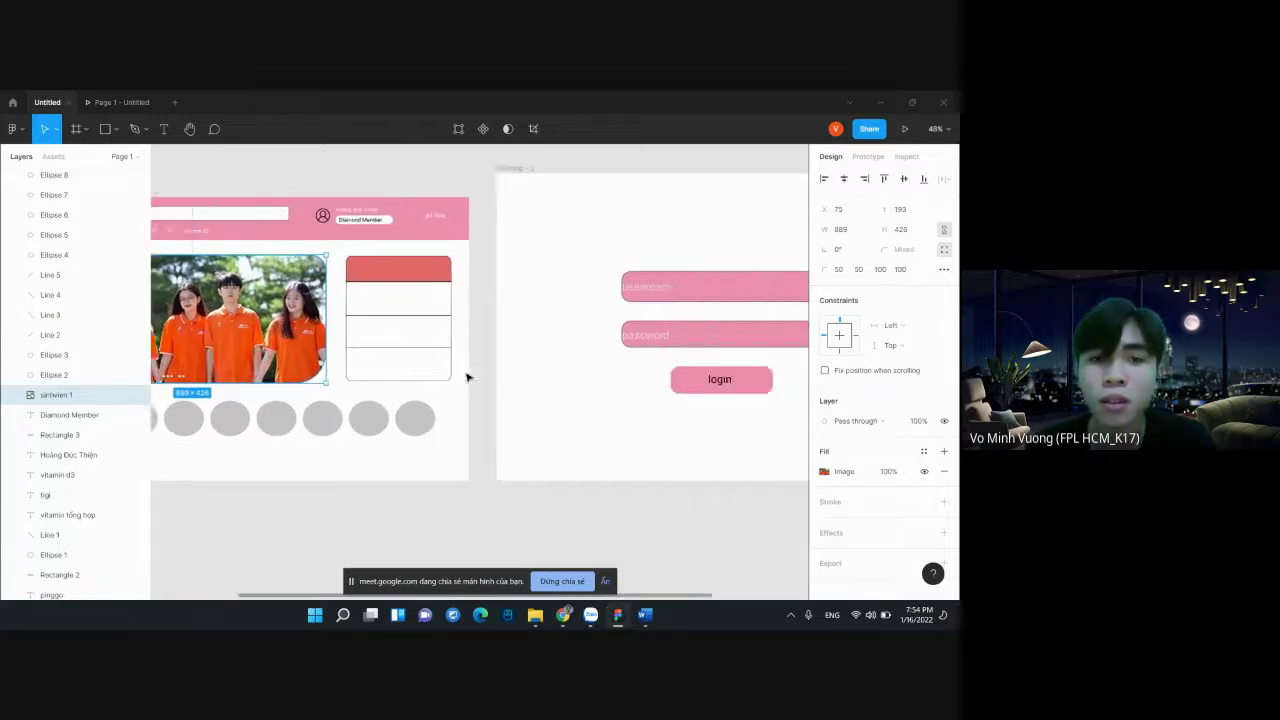
{"action": "scroll", "coordinate": [466, 374], "scroll_direction": "left", "scroll_amount": 7}
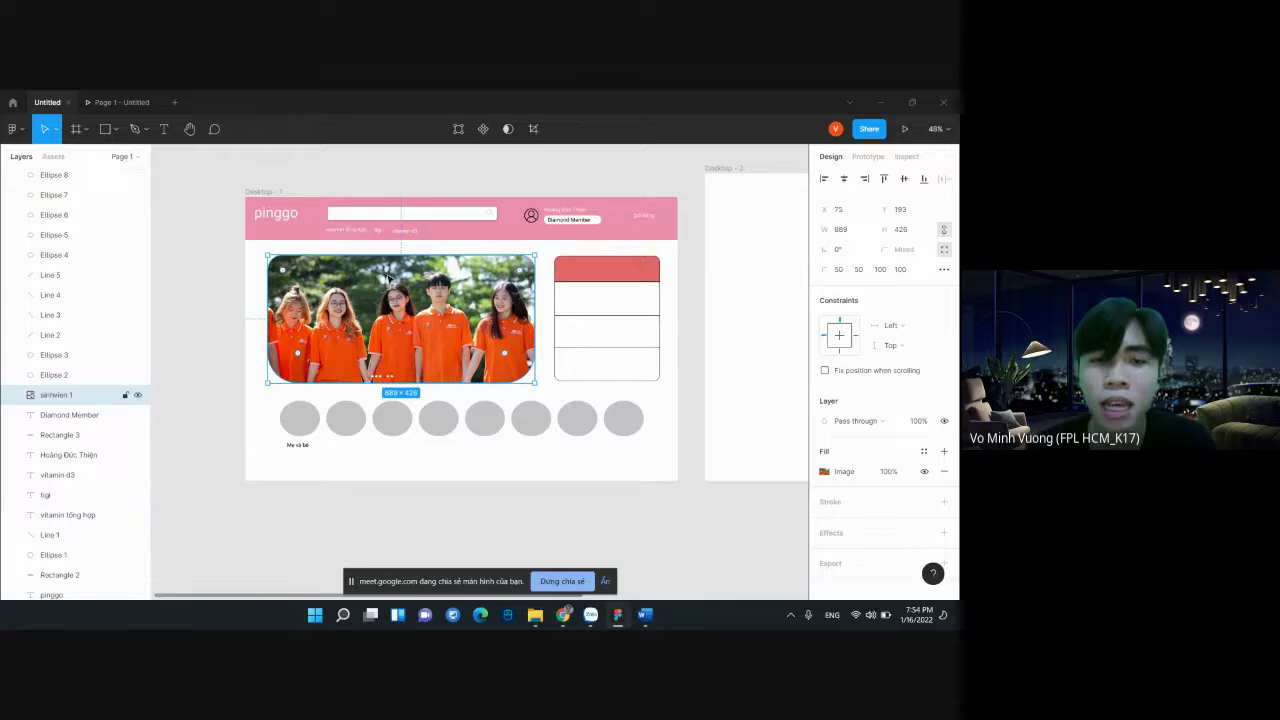
{"action": "scroll", "coordinate": [522, 330], "scroll_direction": "up", "scroll_amount": 1}
{"action": "scroll", "coordinate": [499, 245], "scroll_direction": "right", "scroll_amount": 2}
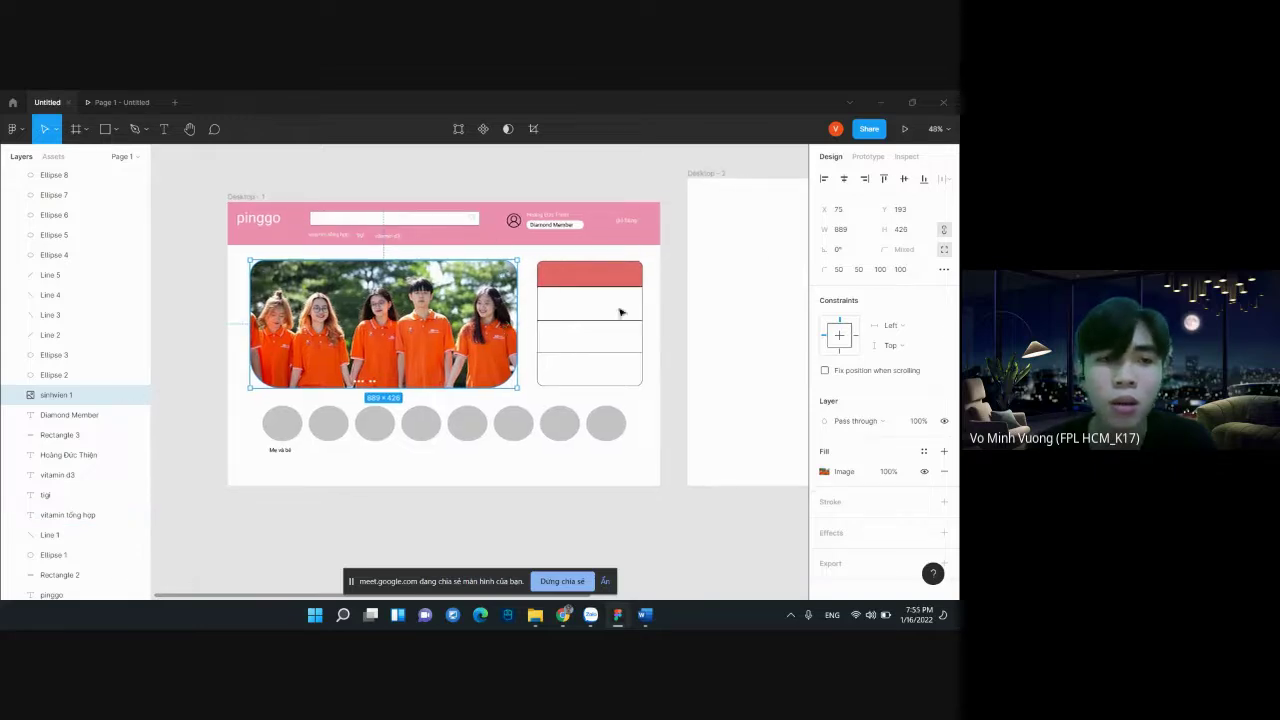
{"action": "scroll", "coordinate": [594, 283], "scroll_direction": "right", "scroll_amount": 10}
{"action": "scroll", "coordinate": [594, 286], "scroll_direction": "left", "scroll_amount": 2}
{"action": "scroll", "coordinate": [589, 285], "scroll_direction": "left", "scroll_amount": 4}
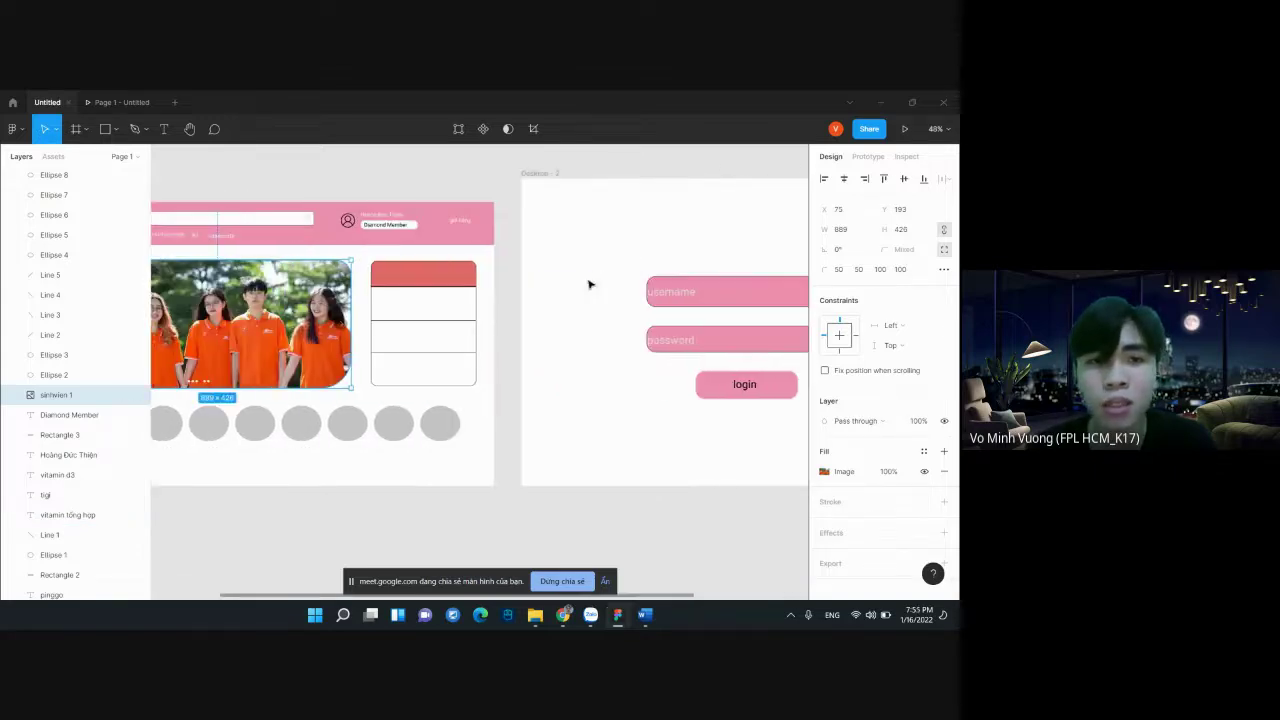
{"action": "scroll", "coordinate": [589, 285], "scroll_direction": "left", "scroll_amount": 1}
{"action": "left_click", "coordinate": [867, 158]}
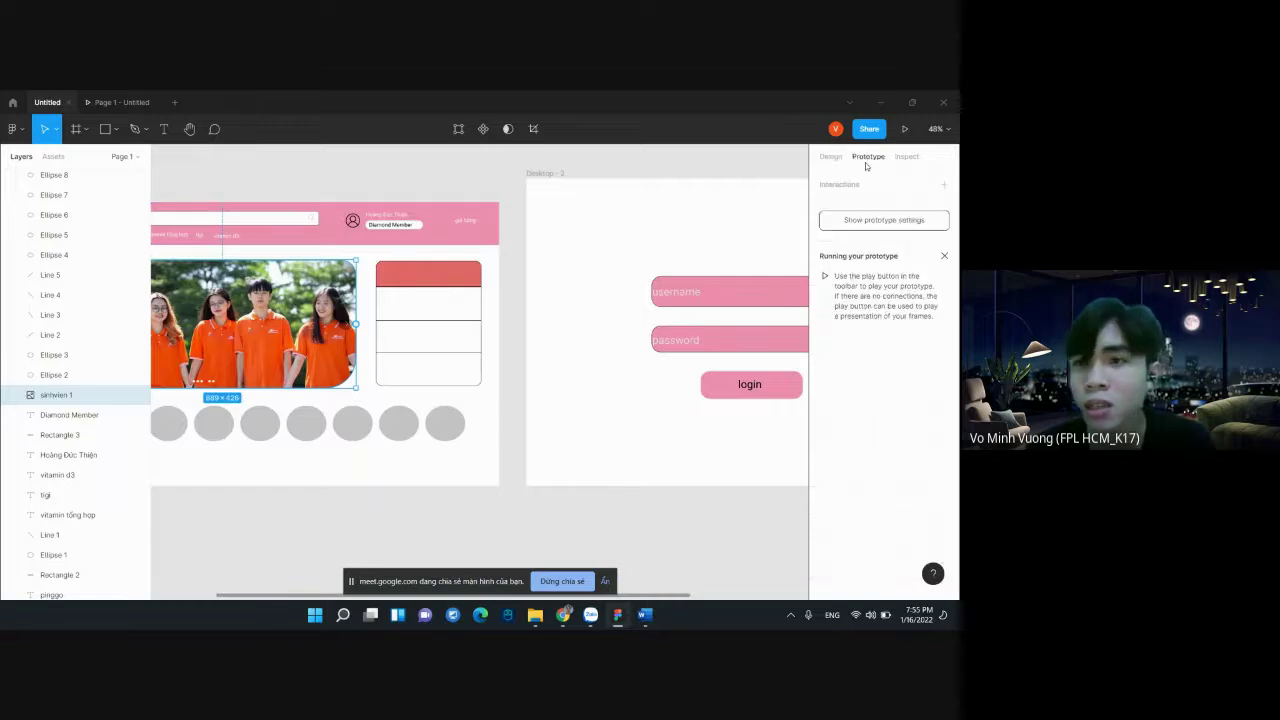
{"action": "left_click", "coordinate": [906, 157]}
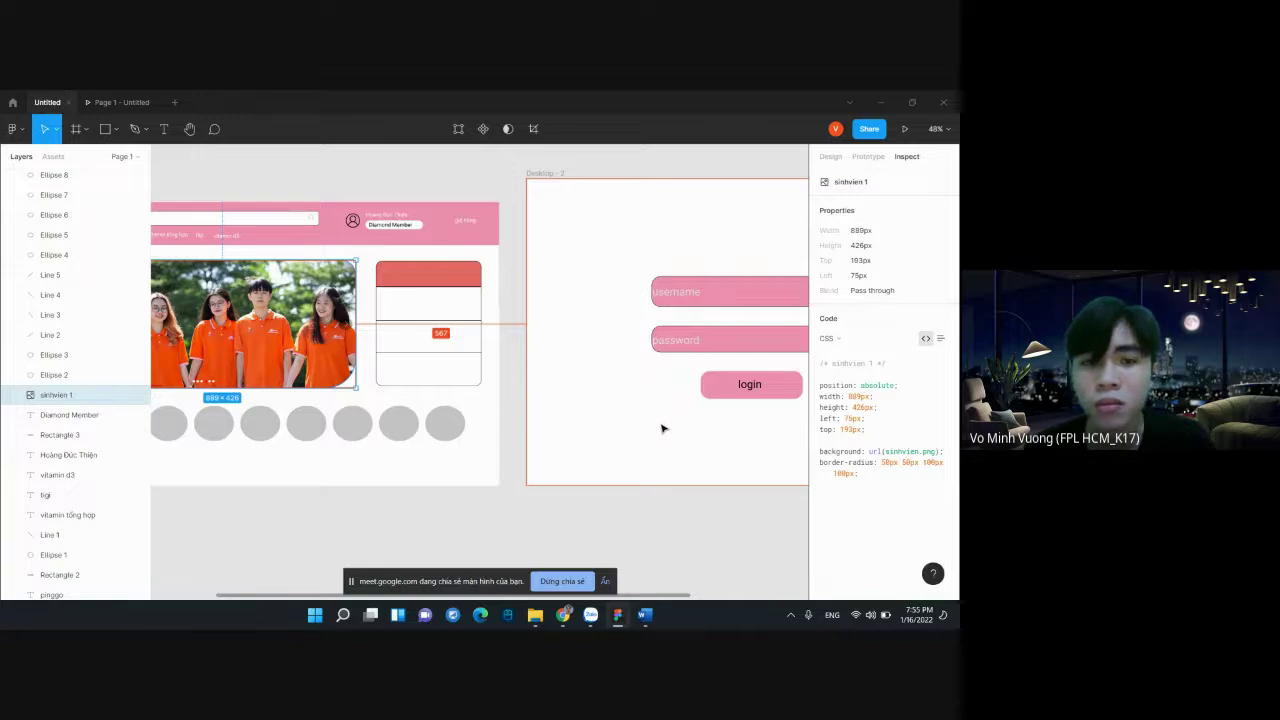
{"action": "scroll", "coordinate": [663, 380], "scroll_direction": "left", "scroll_amount": 3}
{"action": "left_click", "coordinate": [830, 156]}
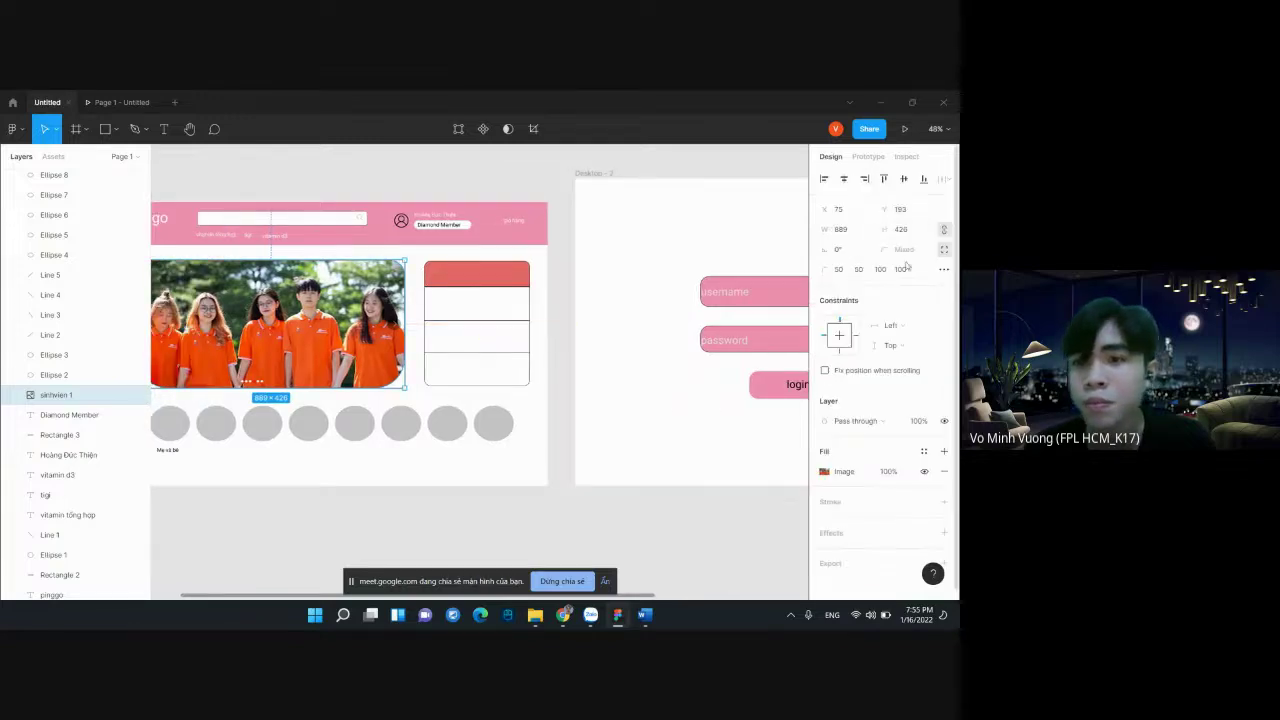
{"action": "scroll", "coordinate": [880, 285], "scroll_direction": "down", "scroll_amount": 1}
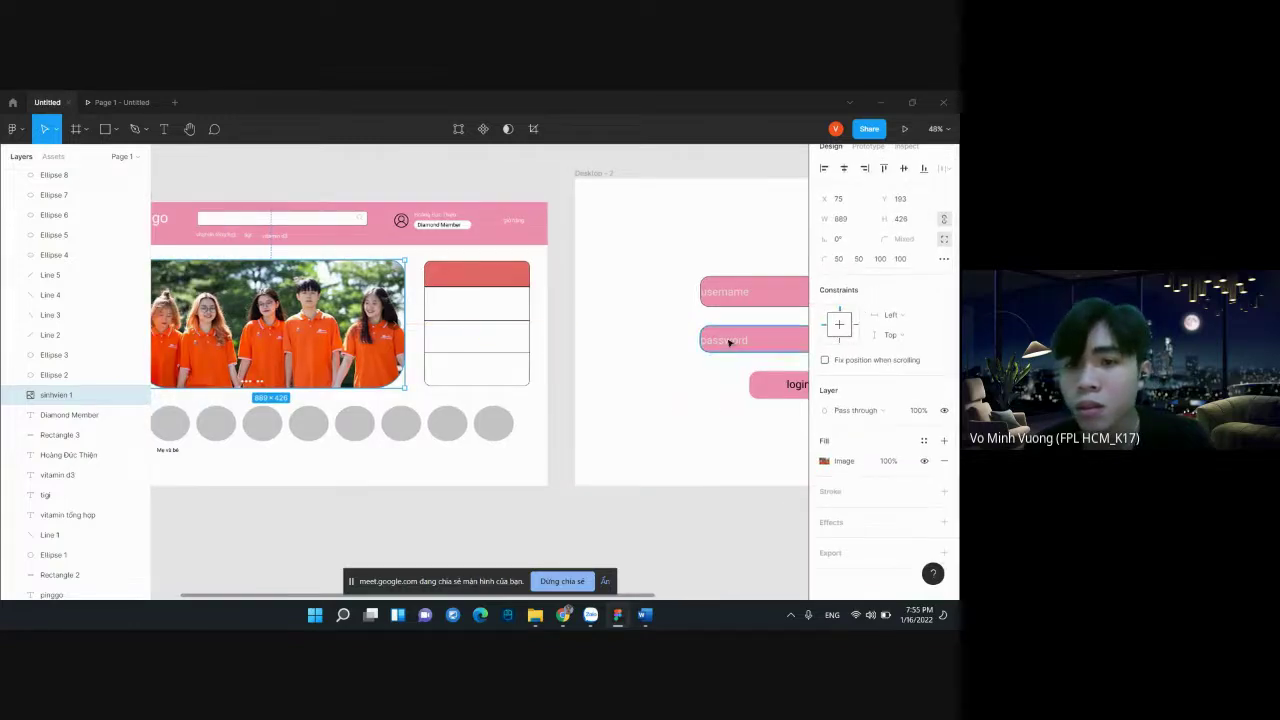
{"action": "left_click", "coordinate": [760, 292]}
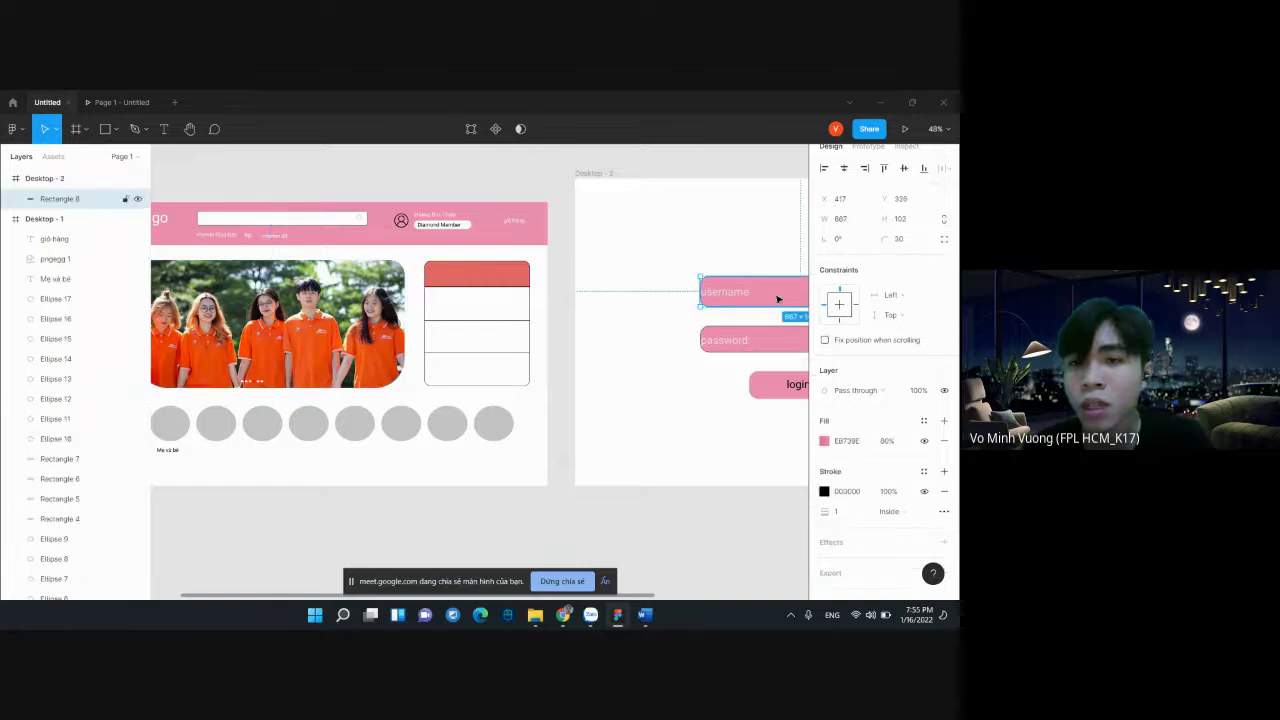
{"action": "left_click", "coordinate": [845, 220]}
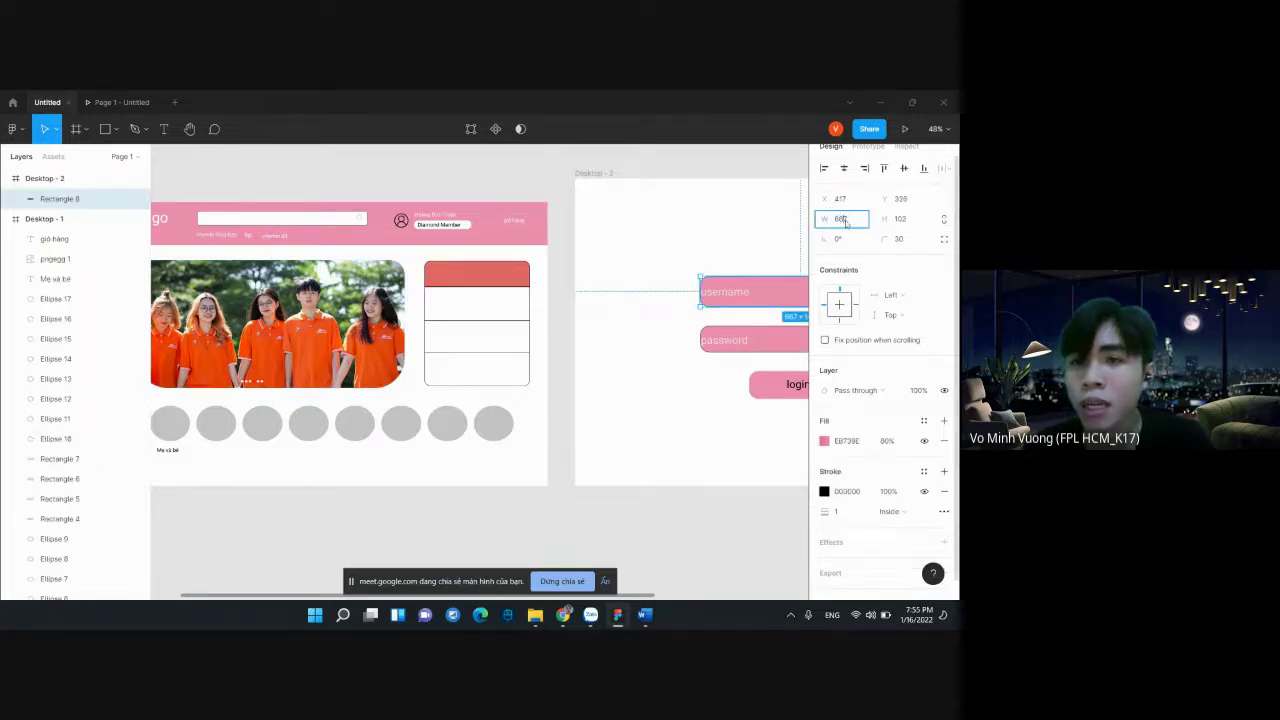
{"action": "scroll", "coordinate": [689, 268], "scroll_direction": "right", "scroll_amount": 4}
{"action": "scroll", "coordinate": [689, 268], "scroll_direction": "right", "scroll_amount": 2}
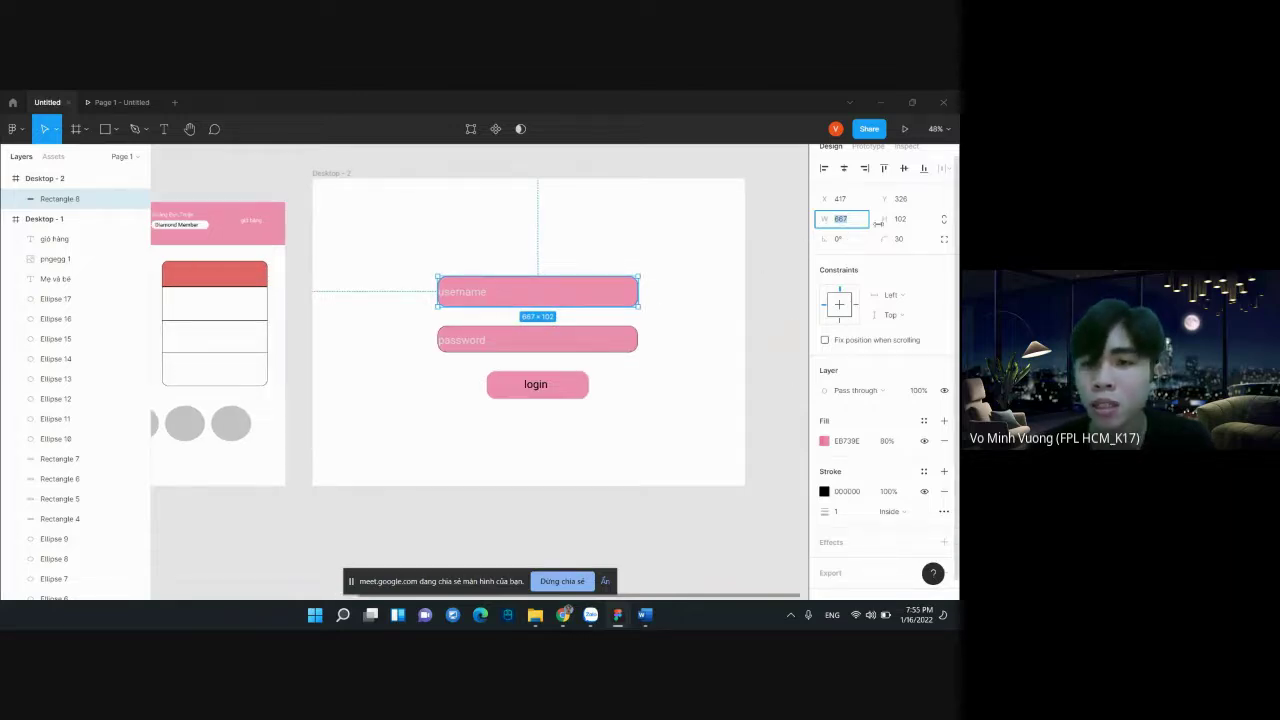
{"action": "type", "text": "1000"}
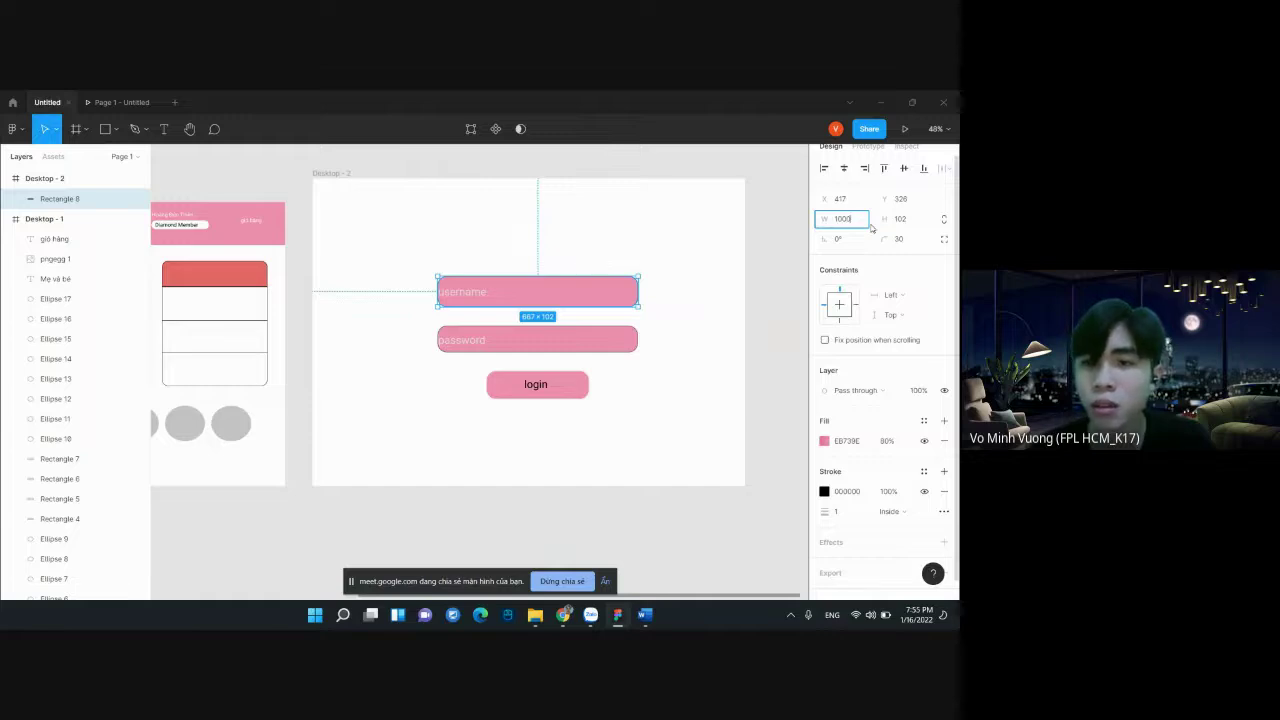
{"action": "key", "text": "Return"}
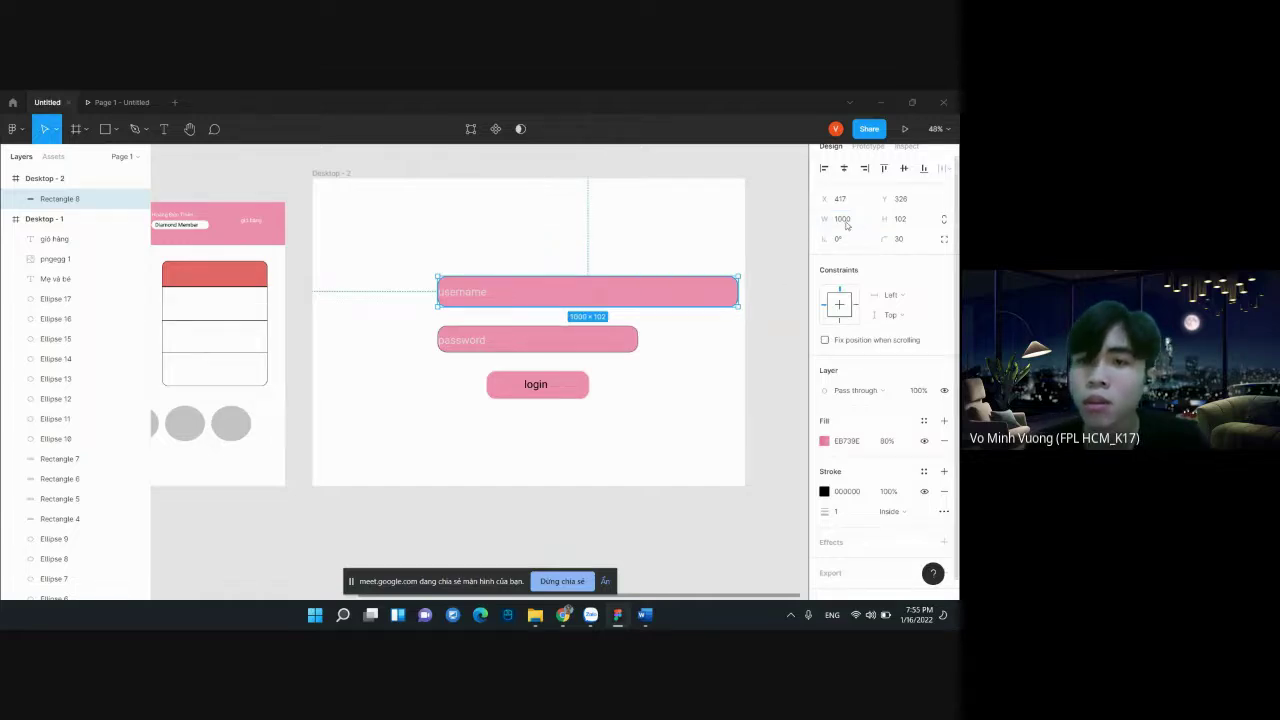
{"action": "left_click", "coordinate": [846, 220]}
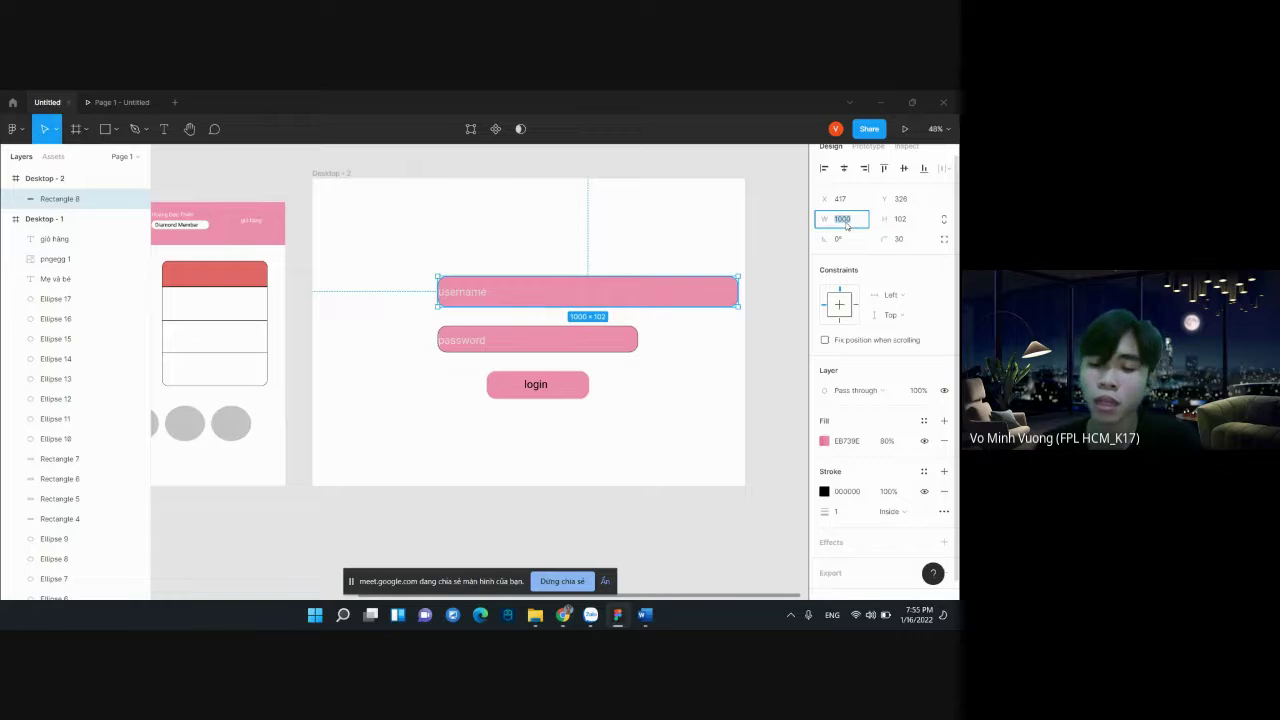
{"action": "type", "text": "66"}
{"action": "key", "text": "Escape"}
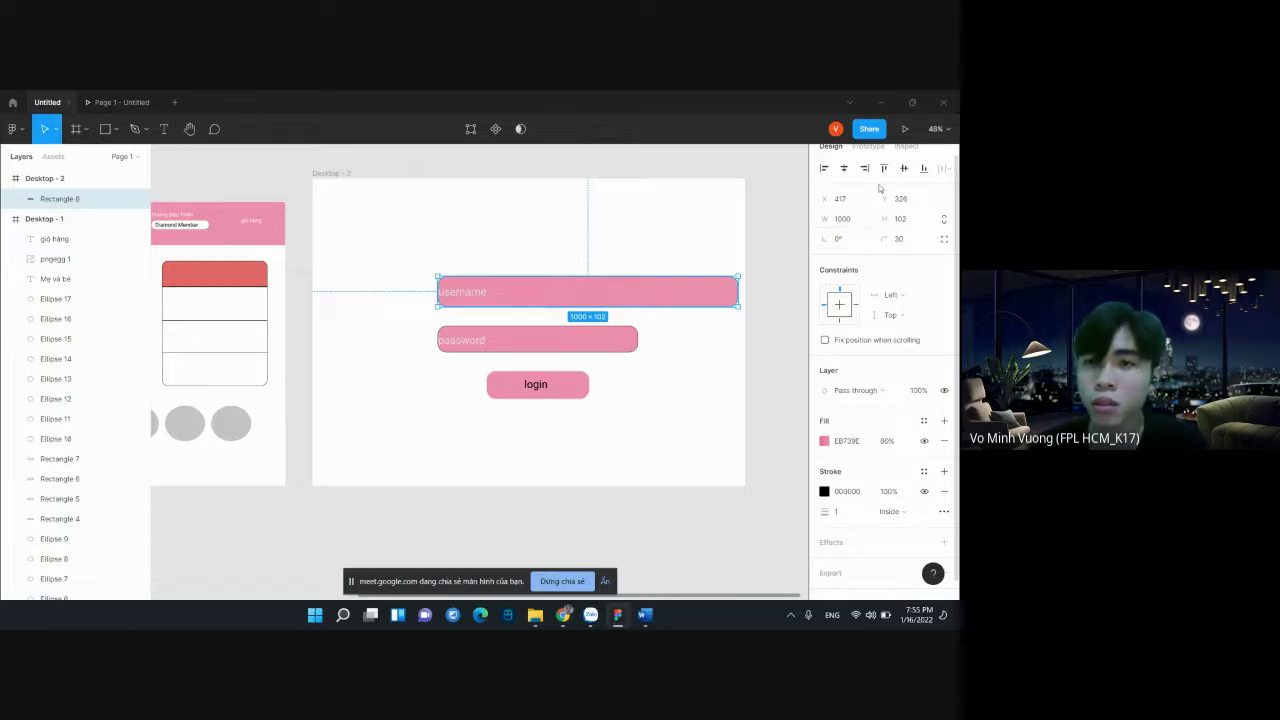
{"action": "left_click", "coordinate": [843, 220]}
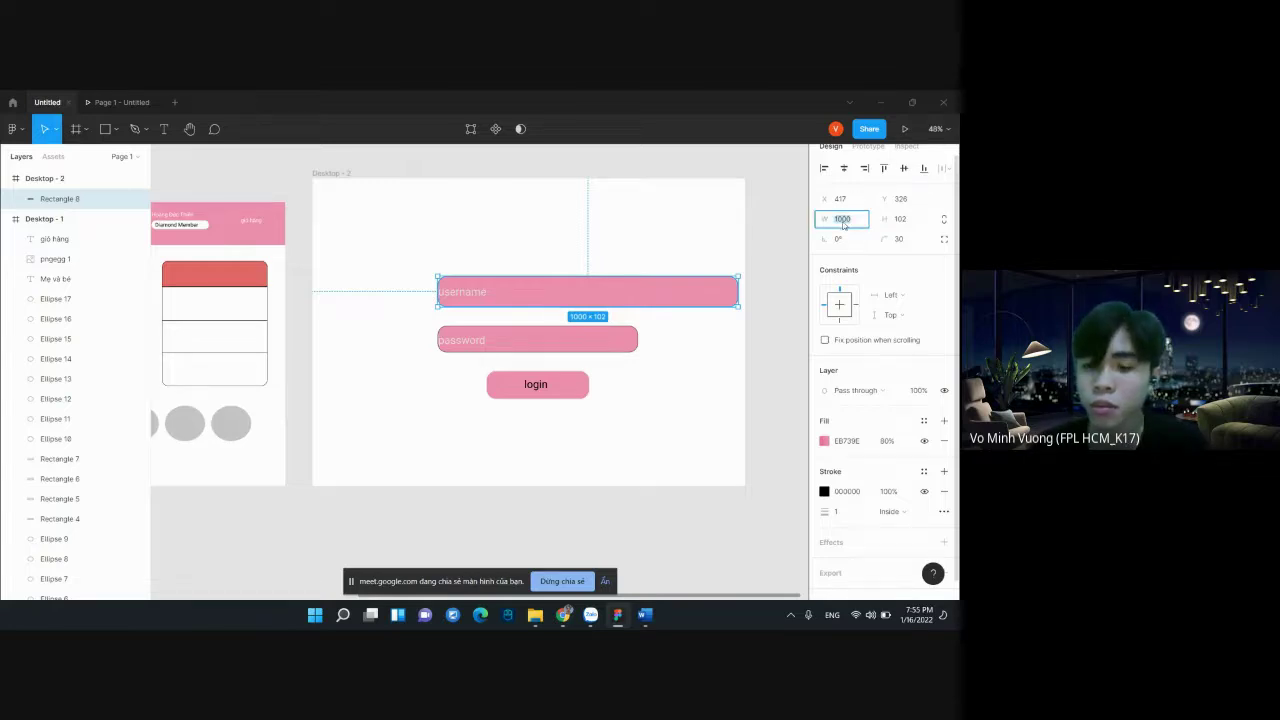
{"action": "type", "text": "867"}
{"action": "key", "text": "Return"}
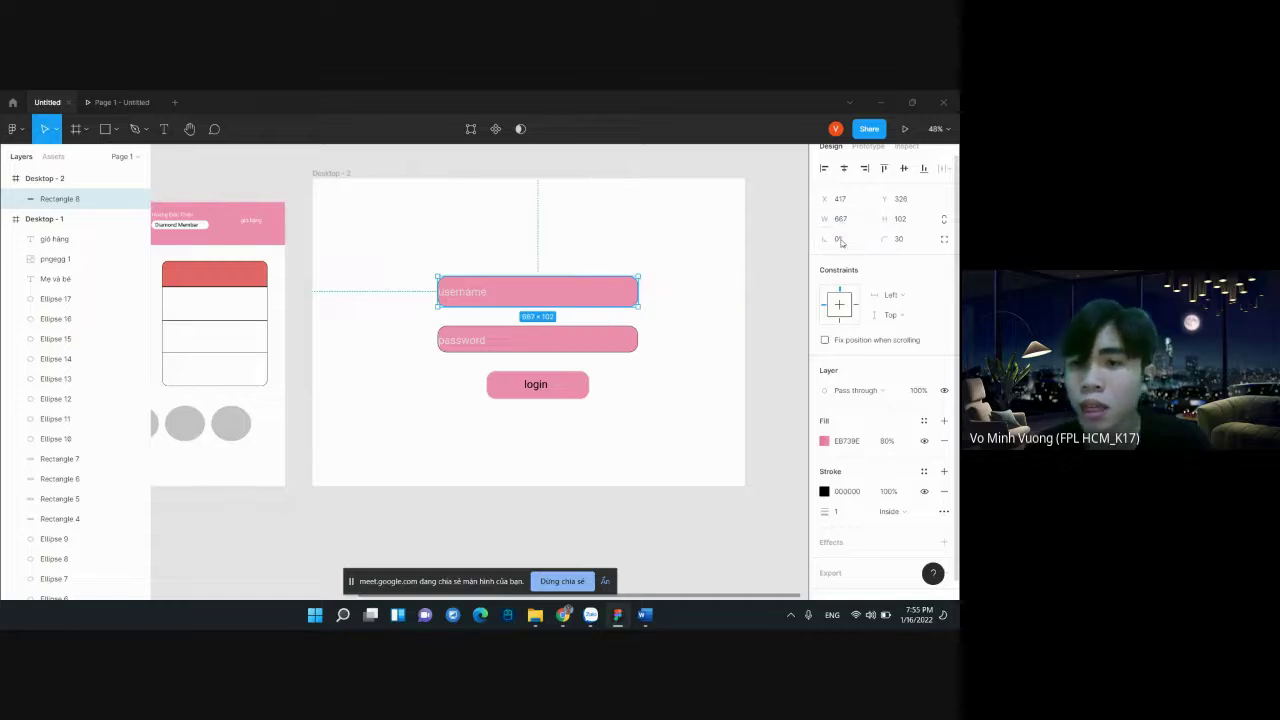
{"action": "left_click", "coordinate": [840, 240]}
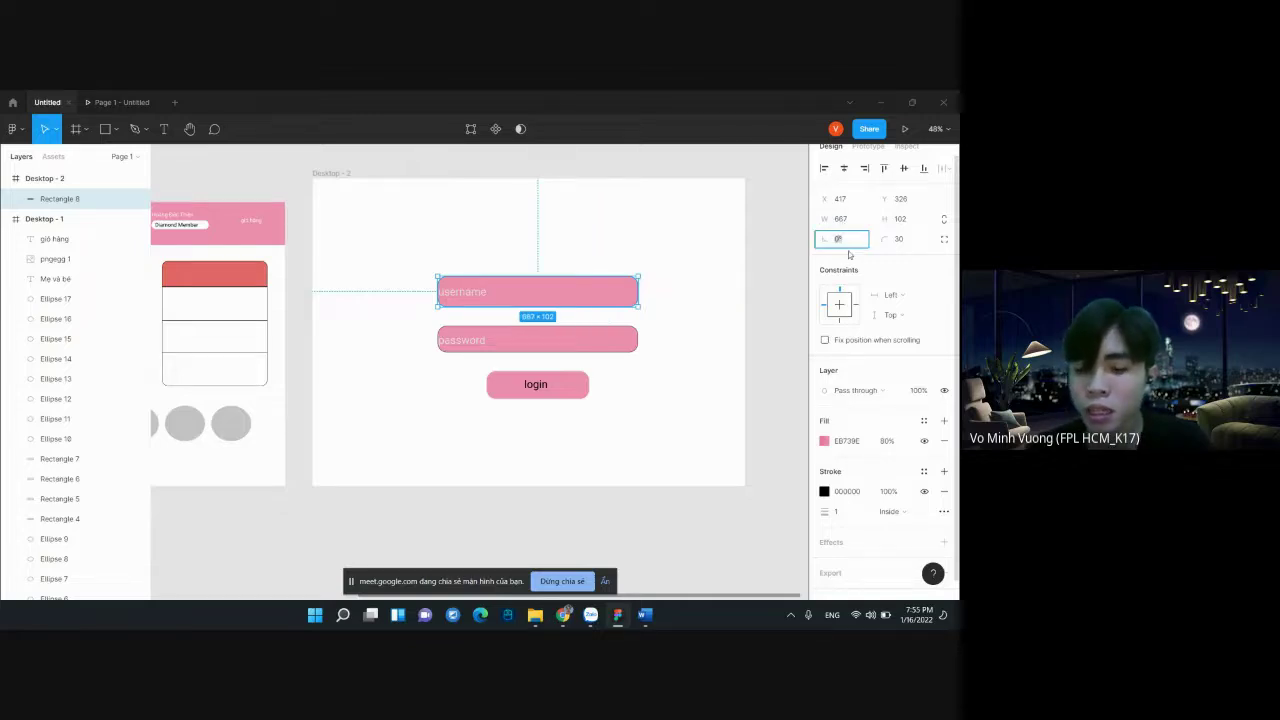
{"action": "type", "text": "30"}
{"action": "key", "text": "Return"}
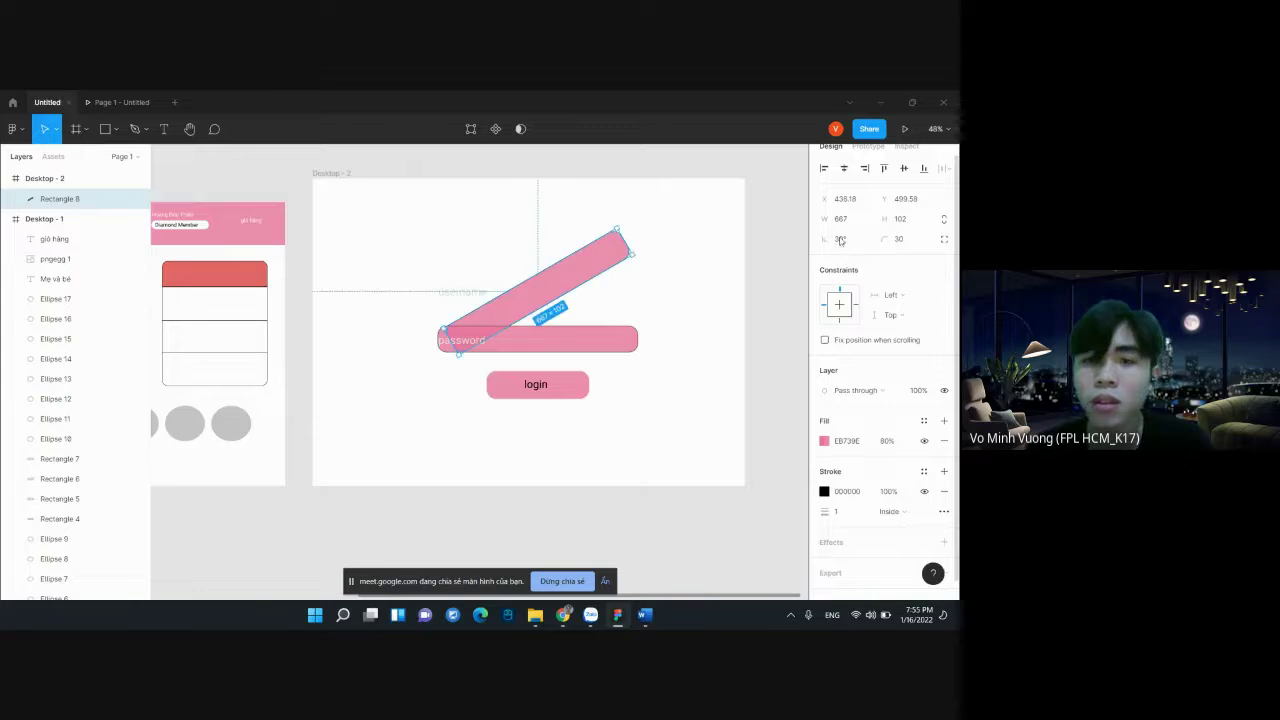
{"action": "left_click", "coordinate": [841, 241]}
{"action": "type", "text": "60"}
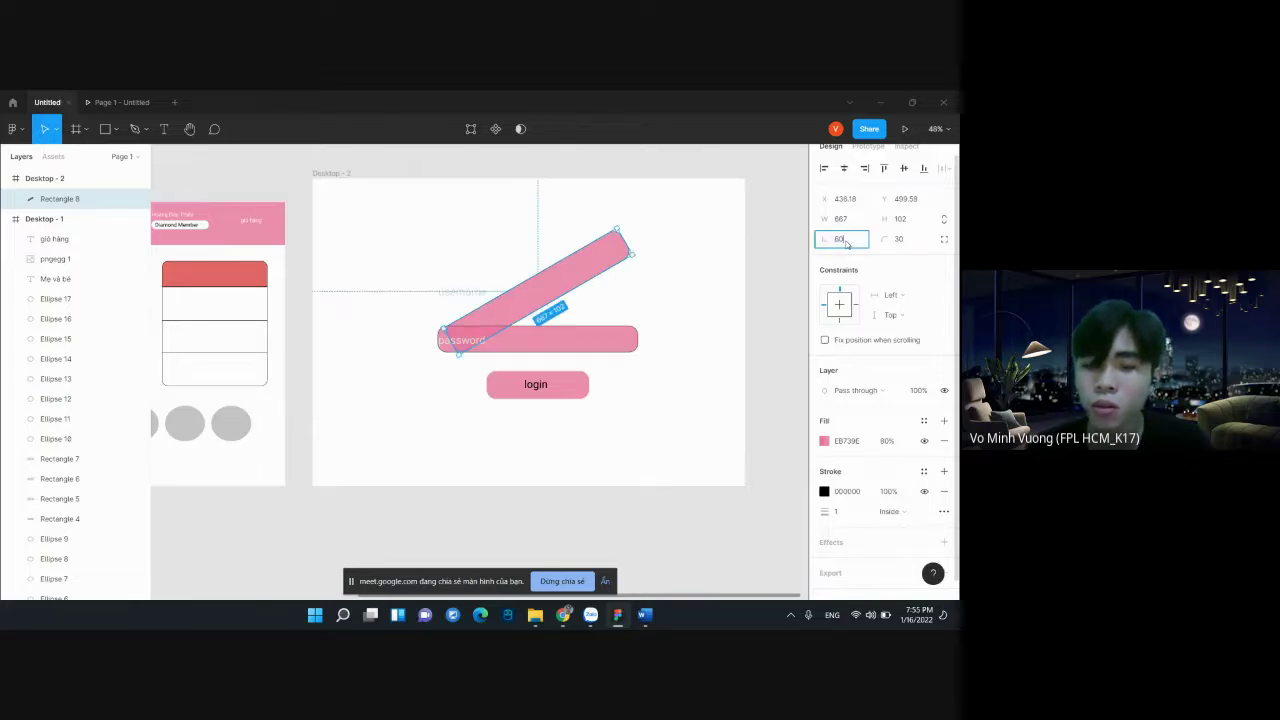
{"action": "key", "text": "Return"}
{"action": "type", "text": "0"}
{"action": "key", "text": "Return"}
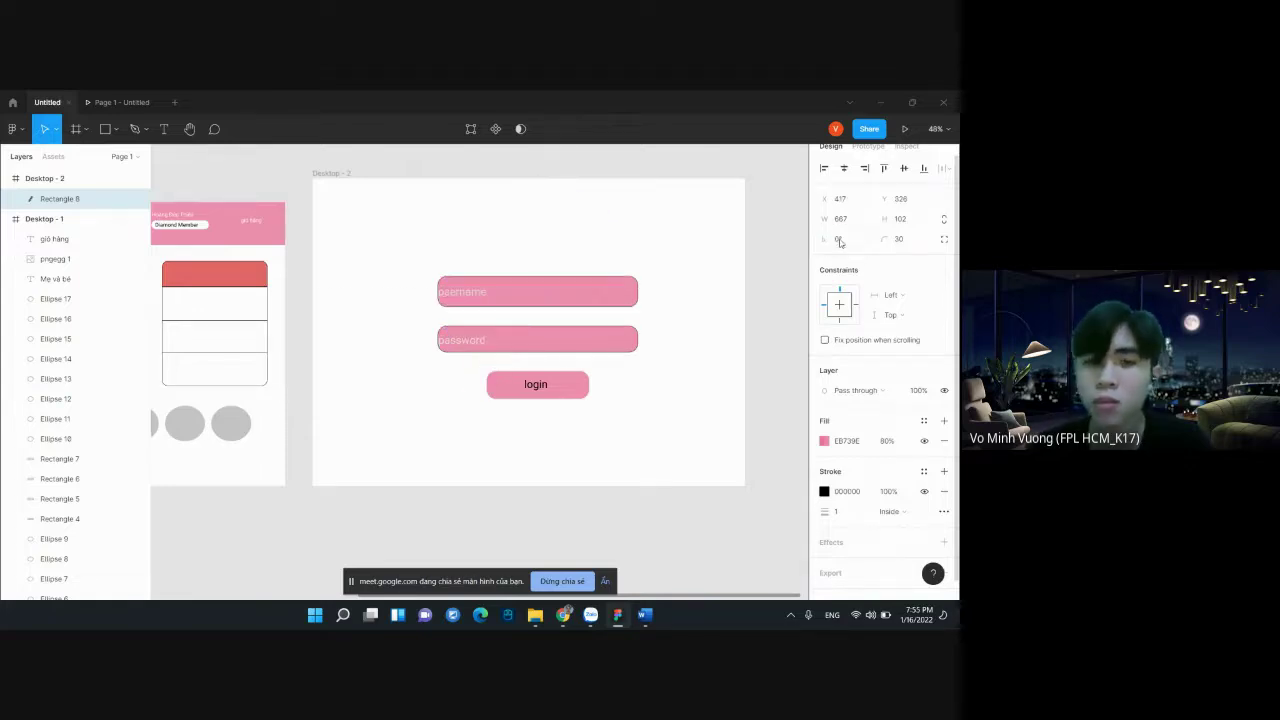
{"action": "left_click", "coordinate": [840, 310]}
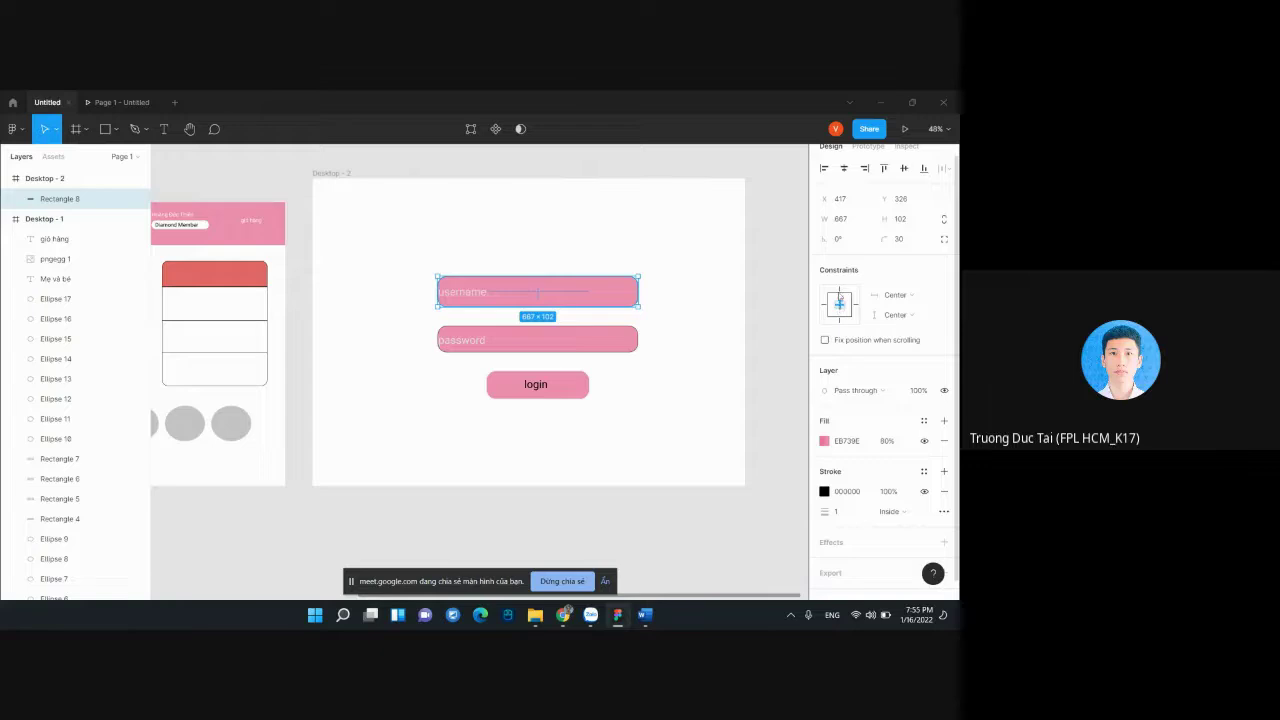
{"action": "left_click", "coordinate": [832, 304]}
{"action": "left_click", "coordinate": [826, 305]}
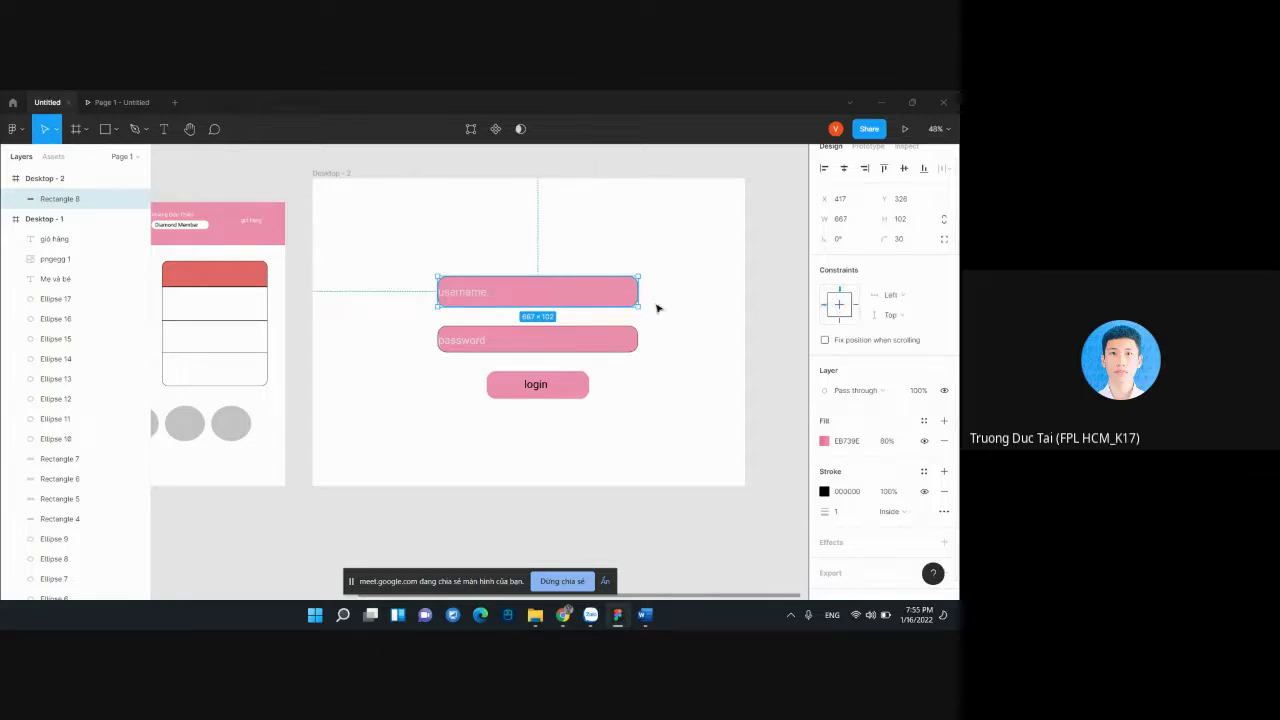
{"action": "scroll", "coordinate": [657, 308], "scroll_direction": "left", "scroll_amount": 3}
{"action": "scroll", "coordinate": [720, 329], "scroll_direction": "left", "scroll_amount": 1}
{"action": "scroll", "coordinate": [714, 325], "scroll_direction": "left", "scroll_amount": 3}
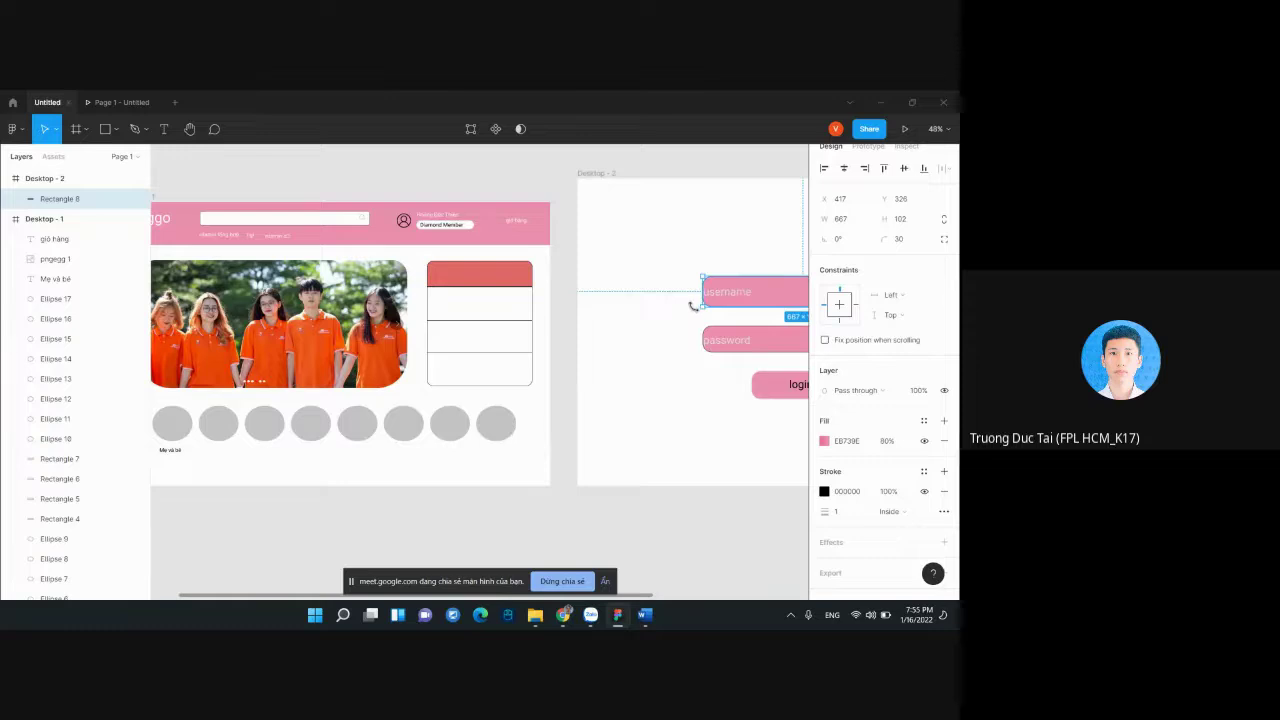
{"action": "scroll", "coordinate": [694, 318], "scroll_direction": "up", "scroll_amount": 2}
{"action": "scroll", "coordinate": [697, 323], "scroll_direction": "down", "scroll_amount": 2}
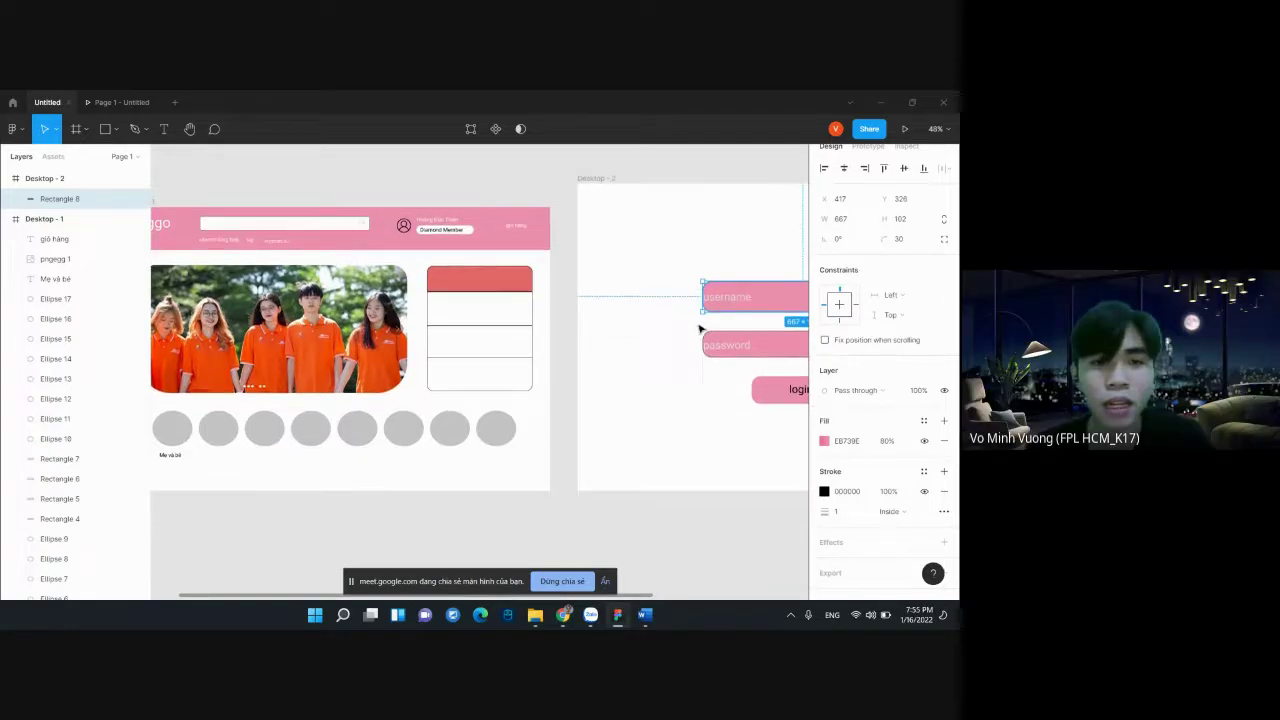
{"action": "scroll", "coordinate": [650, 320], "scroll_direction": "left", "scroll_amount": 5}
{"action": "scroll", "coordinate": [590, 310], "scroll_direction": "right", "scroll_amount": 3}
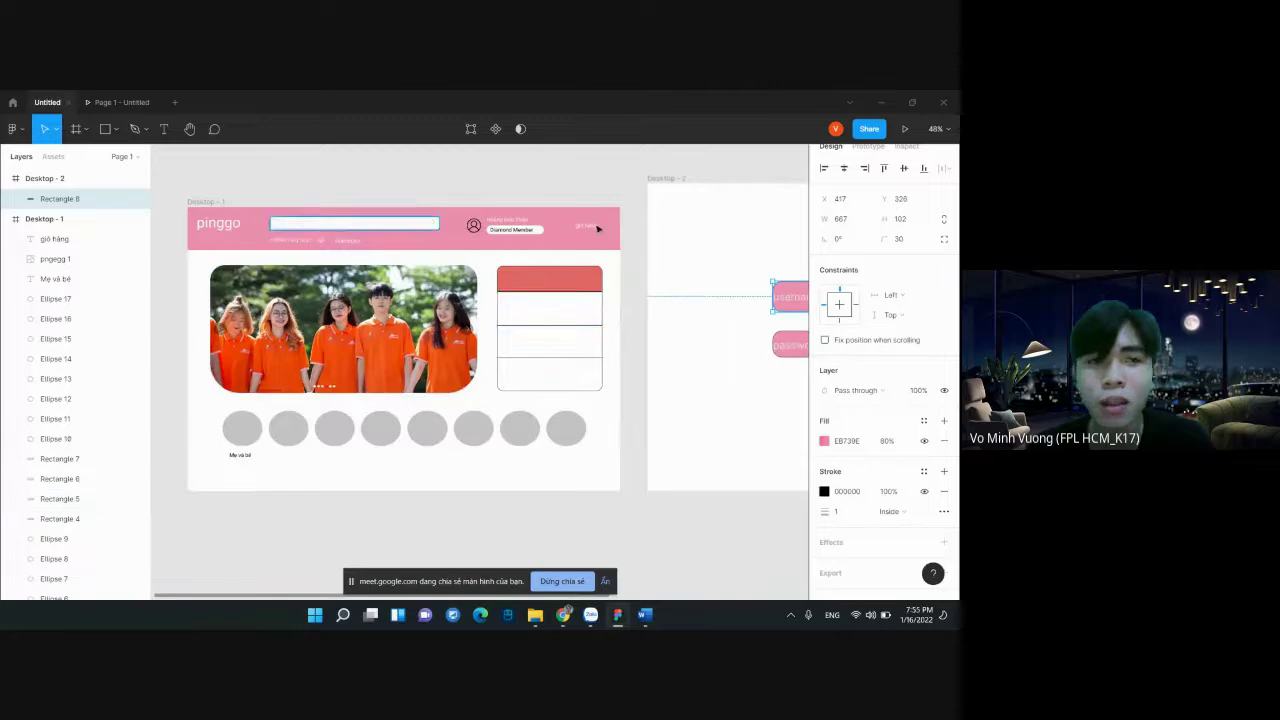
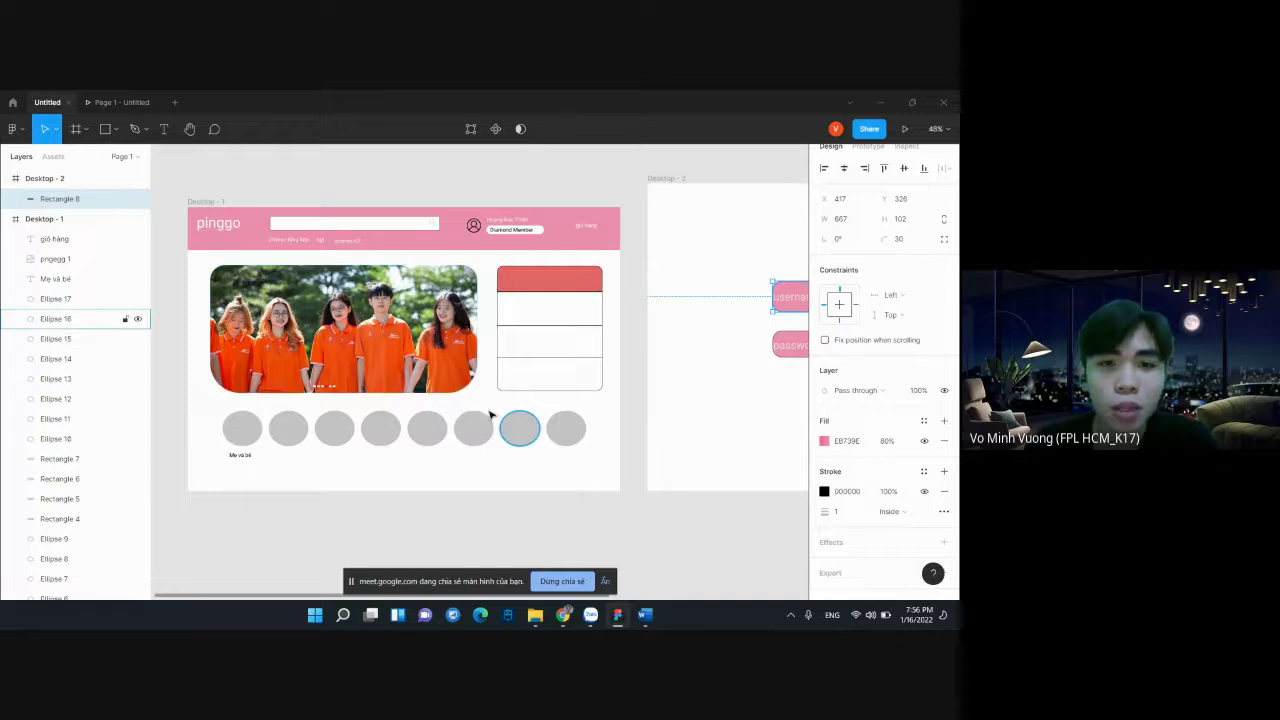
Select the whole Desktop - 1 frame in Layers and scroll to its Export section
{"action": "left_click", "coordinate": [380, 325]}
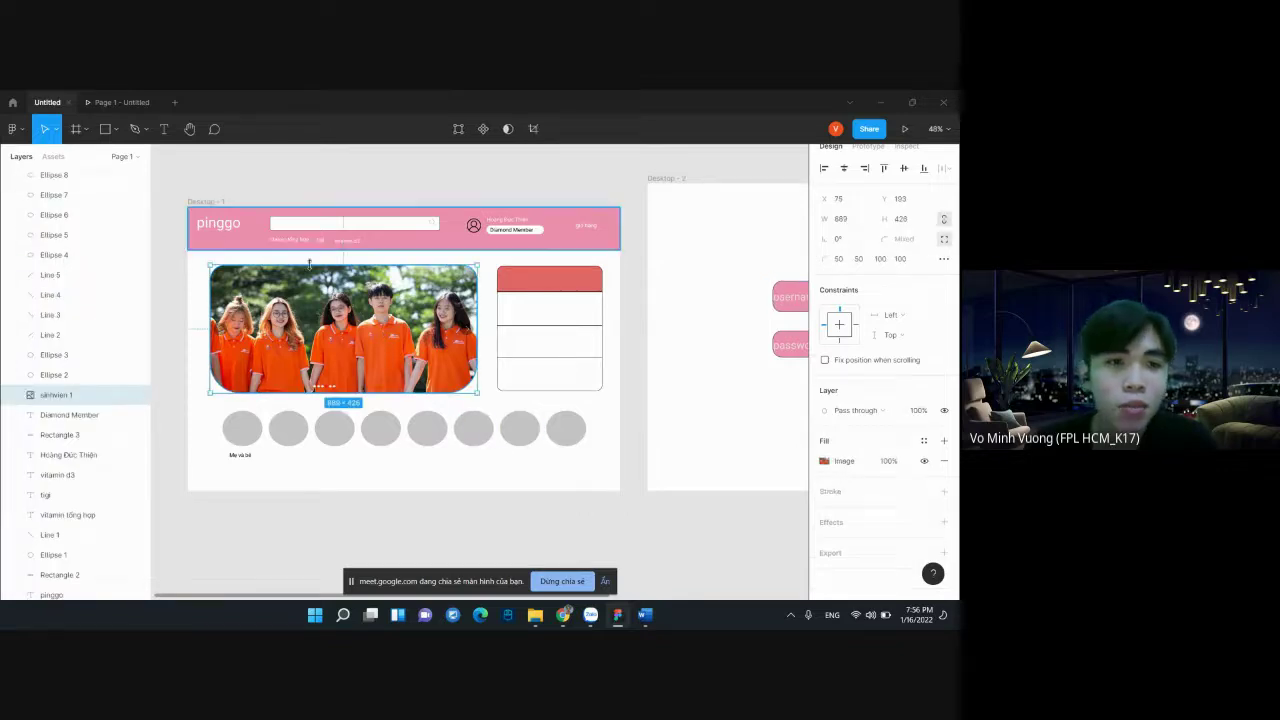
{"action": "scroll", "coordinate": [224, 273], "scroll_direction": "up", "scroll_amount": 1}
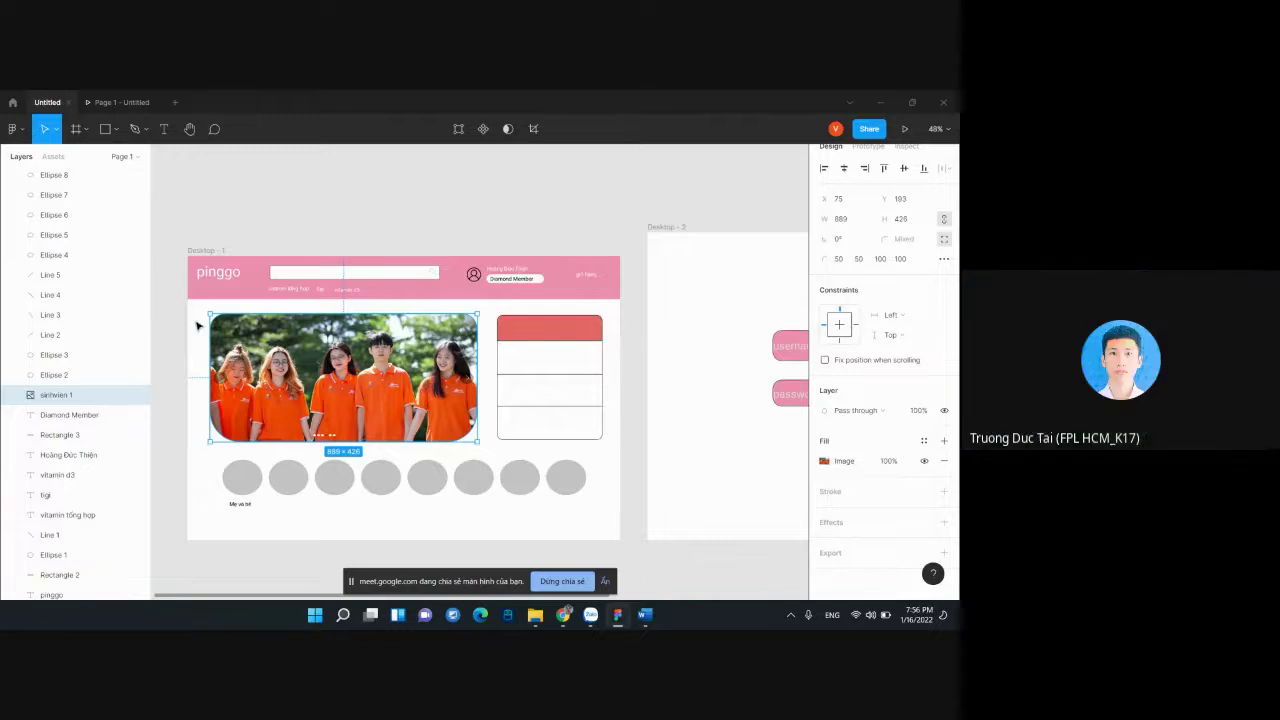
{"action": "scroll", "coordinate": [68, 243], "scroll_direction": "up", "scroll_amount": 10}
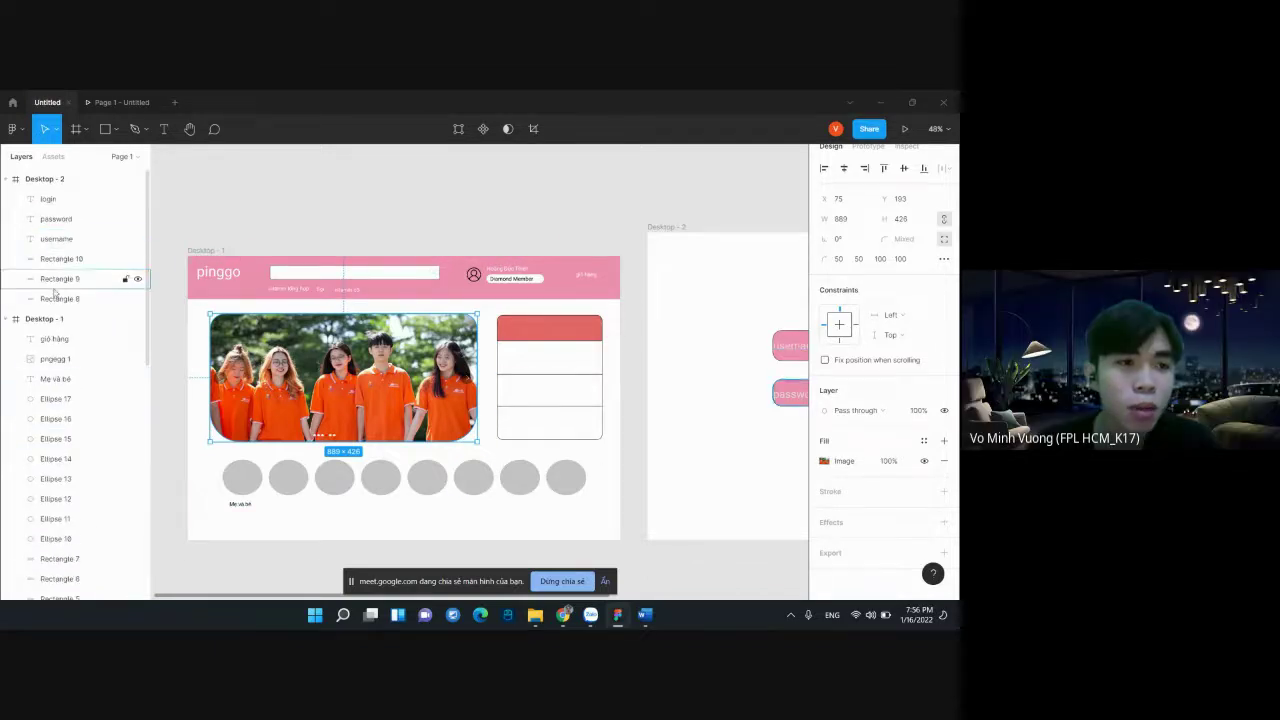
{"action": "left_click", "coordinate": [44, 318]}
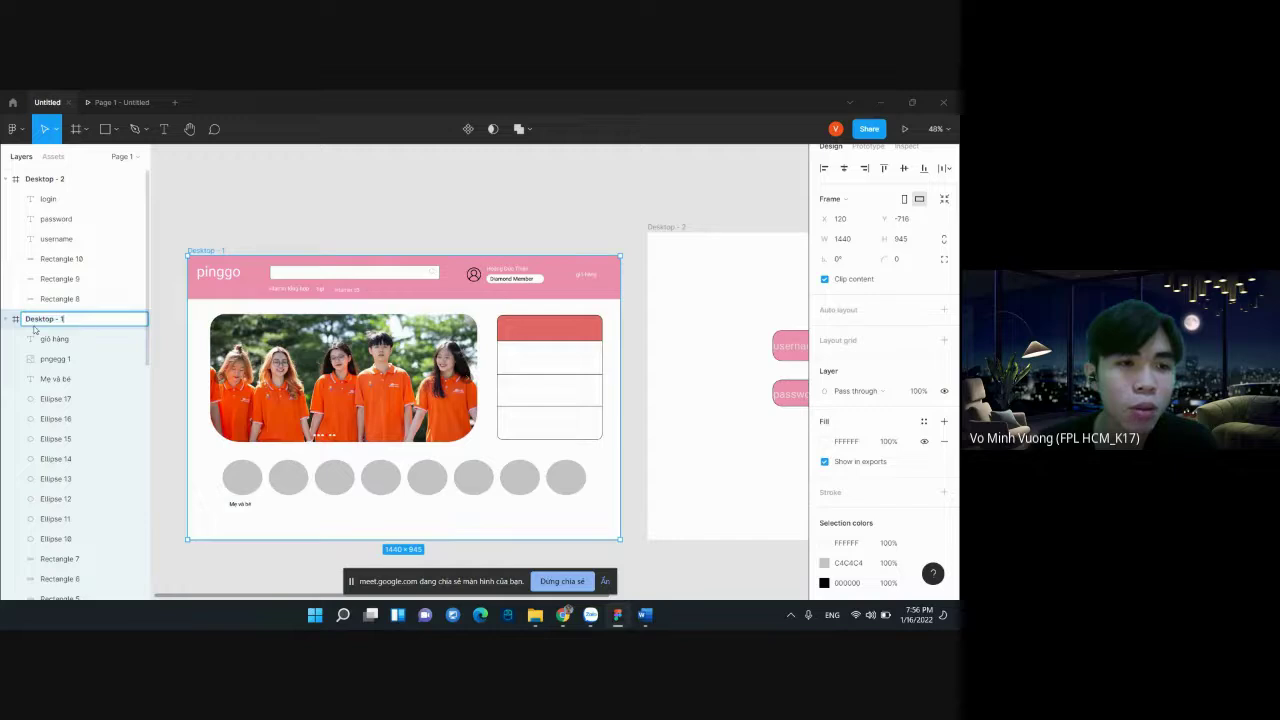
{"action": "scroll", "coordinate": [910, 450], "scroll_direction": "down", "scroll_amount": 4}
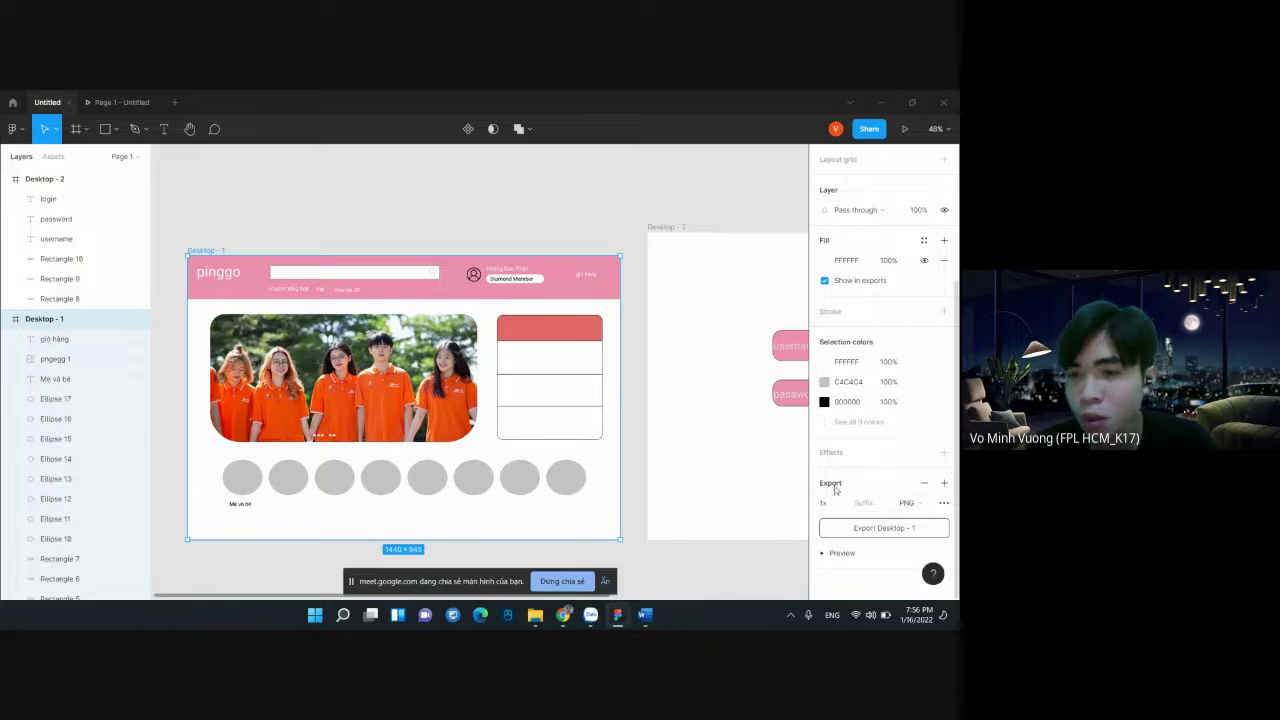
Replace Desktop - 1's export setting with a fresh 1x PNG setting
{"action": "left_click", "coordinate": [924, 483]}
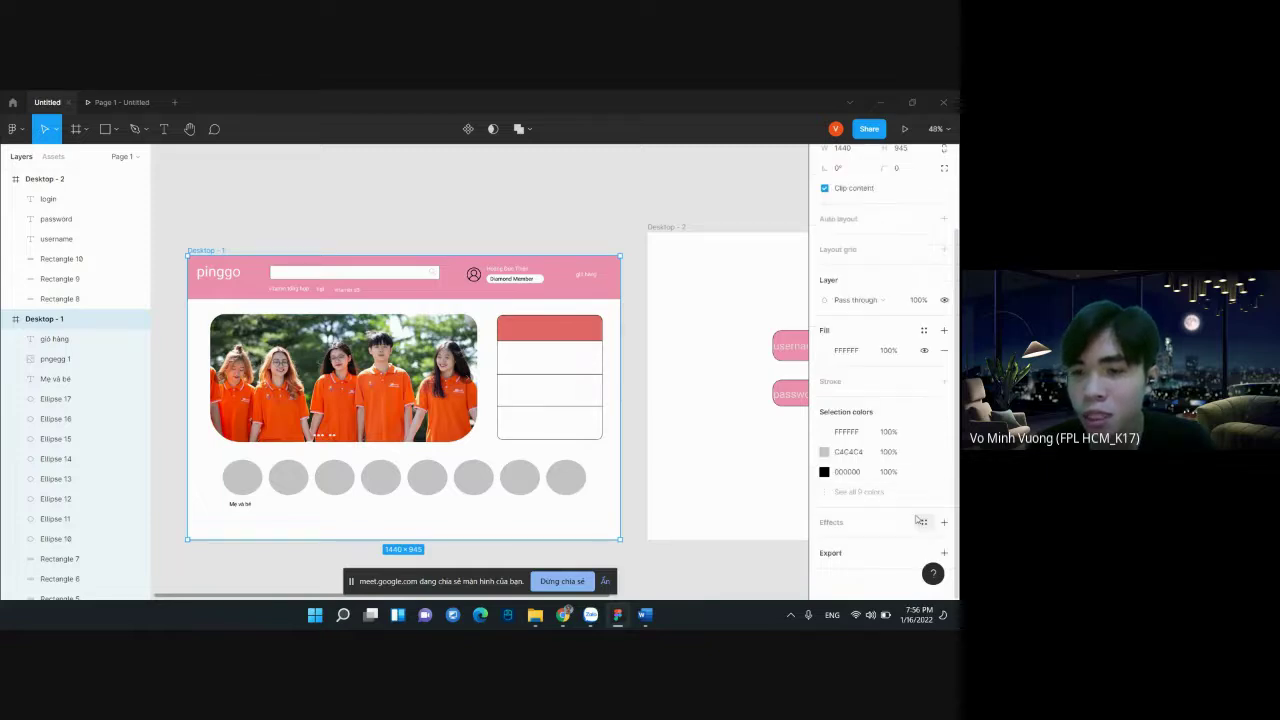
{"action": "left_click", "coordinate": [831, 555]}
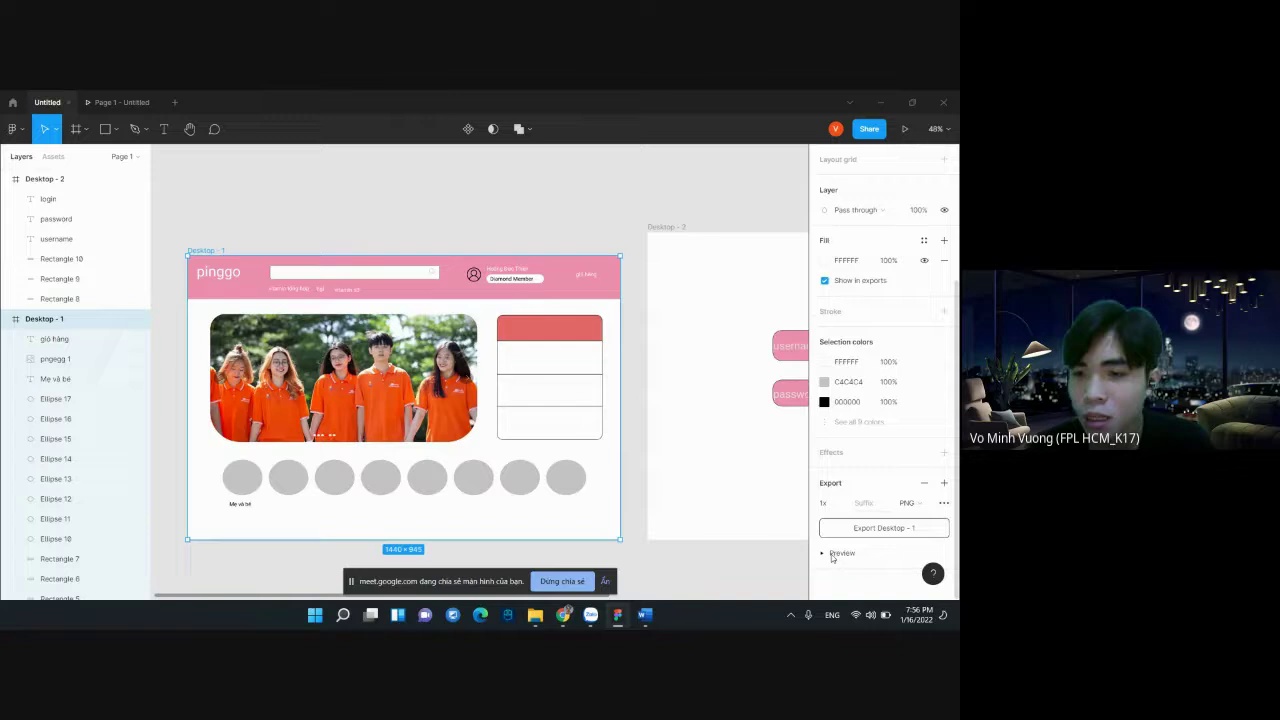
{"action": "left_click", "coordinate": [924, 504]}
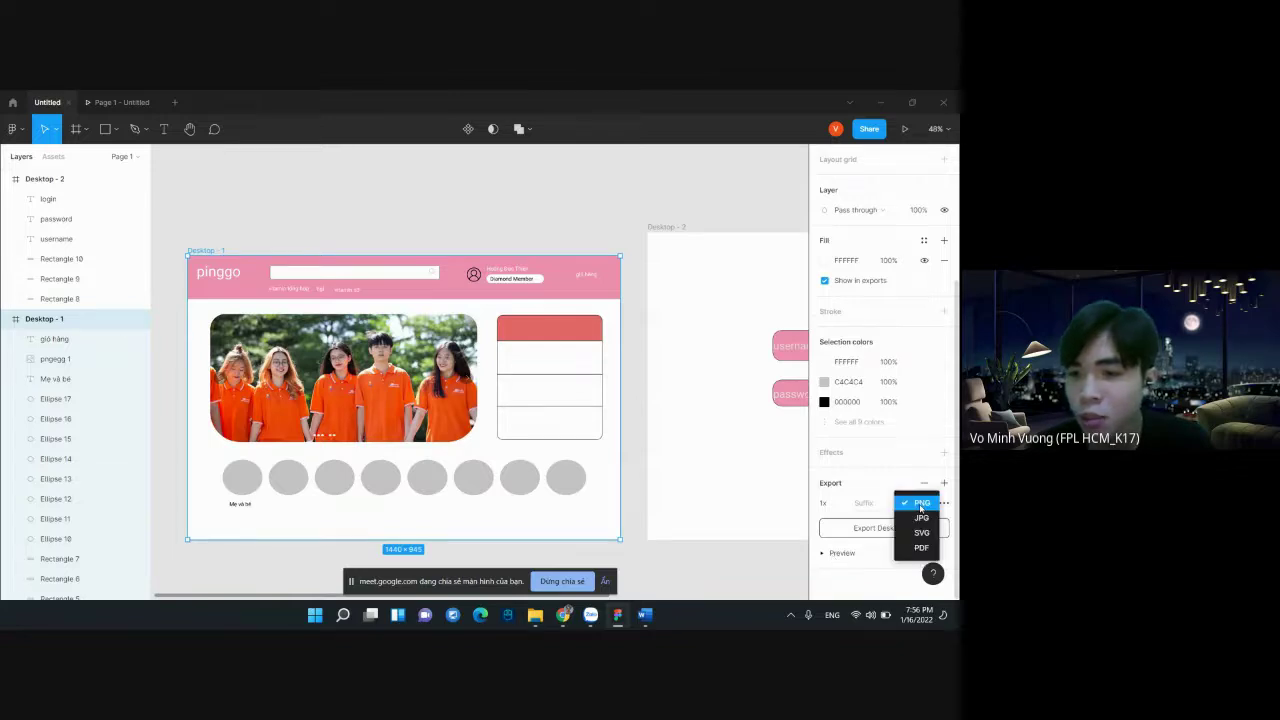
{"action": "left_click", "coordinate": [920, 505]}
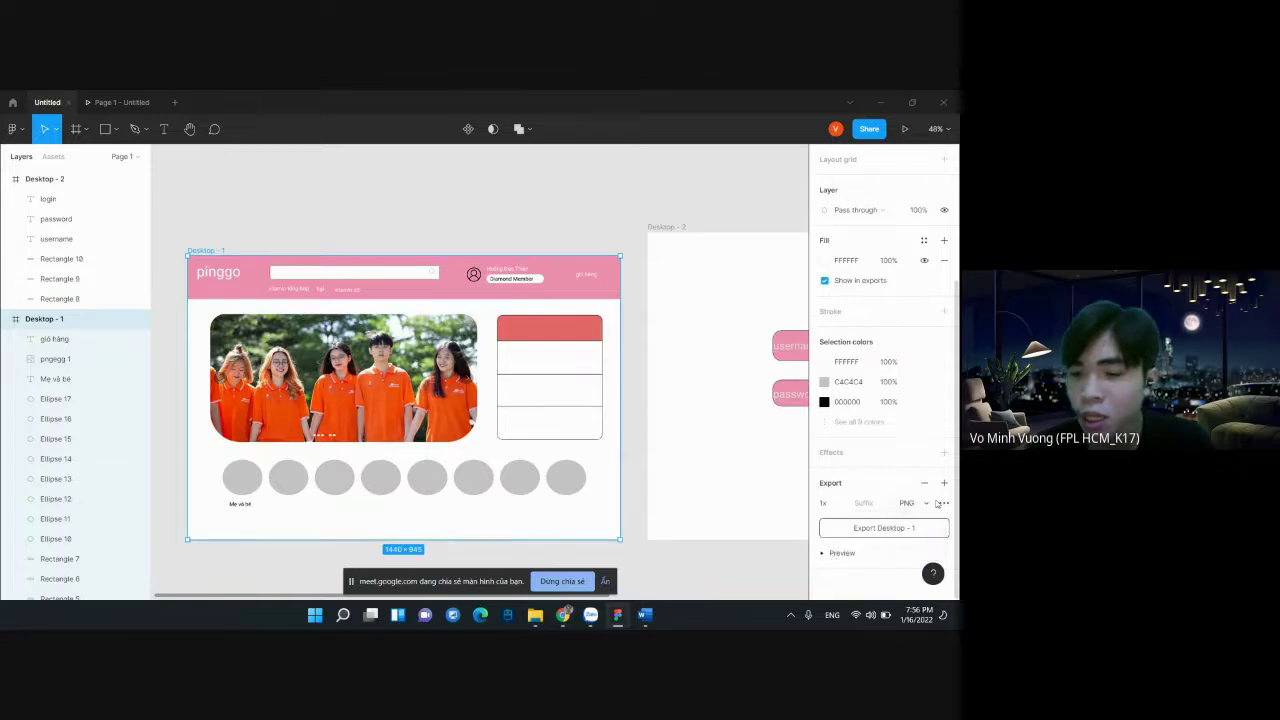
Export Desktop - 1 as a PNG and save it in the Downloads folder
{"action": "left_click", "coordinate": [882, 530]}
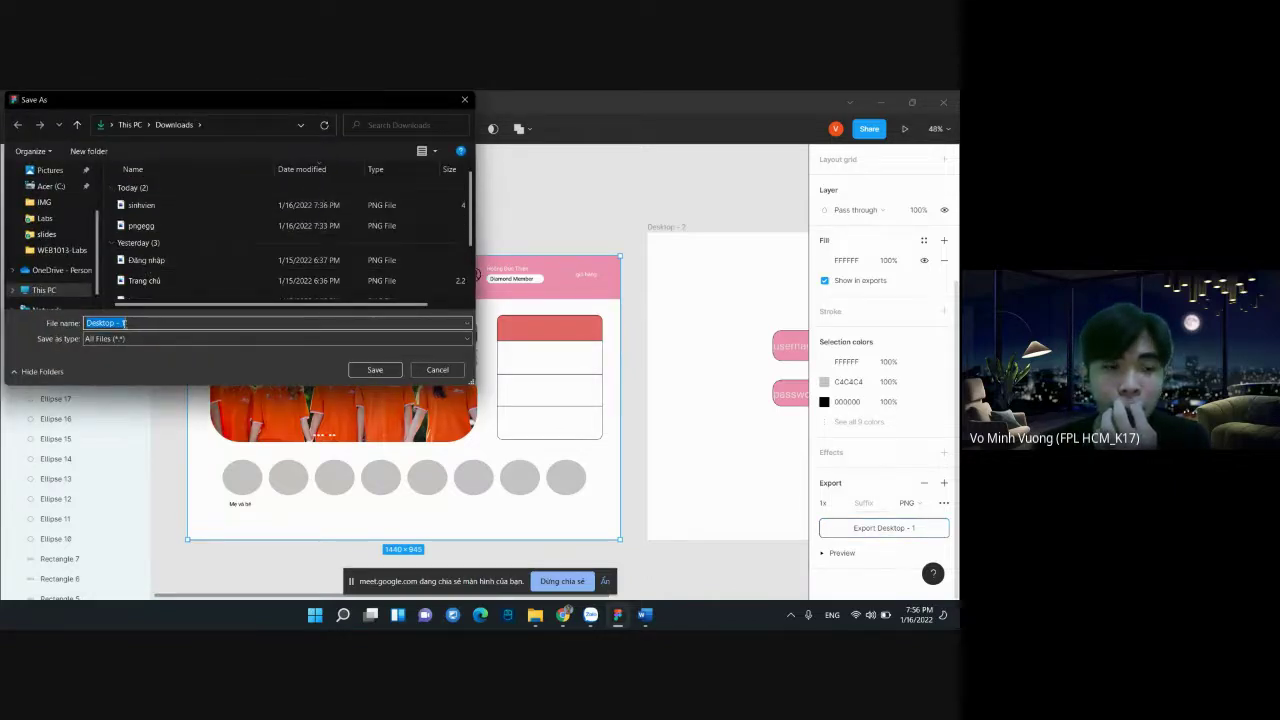
{"action": "scroll", "coordinate": [195, 258], "scroll_direction": "down", "scroll_amount": 2}
{"action": "left_click", "coordinate": [374, 370]}
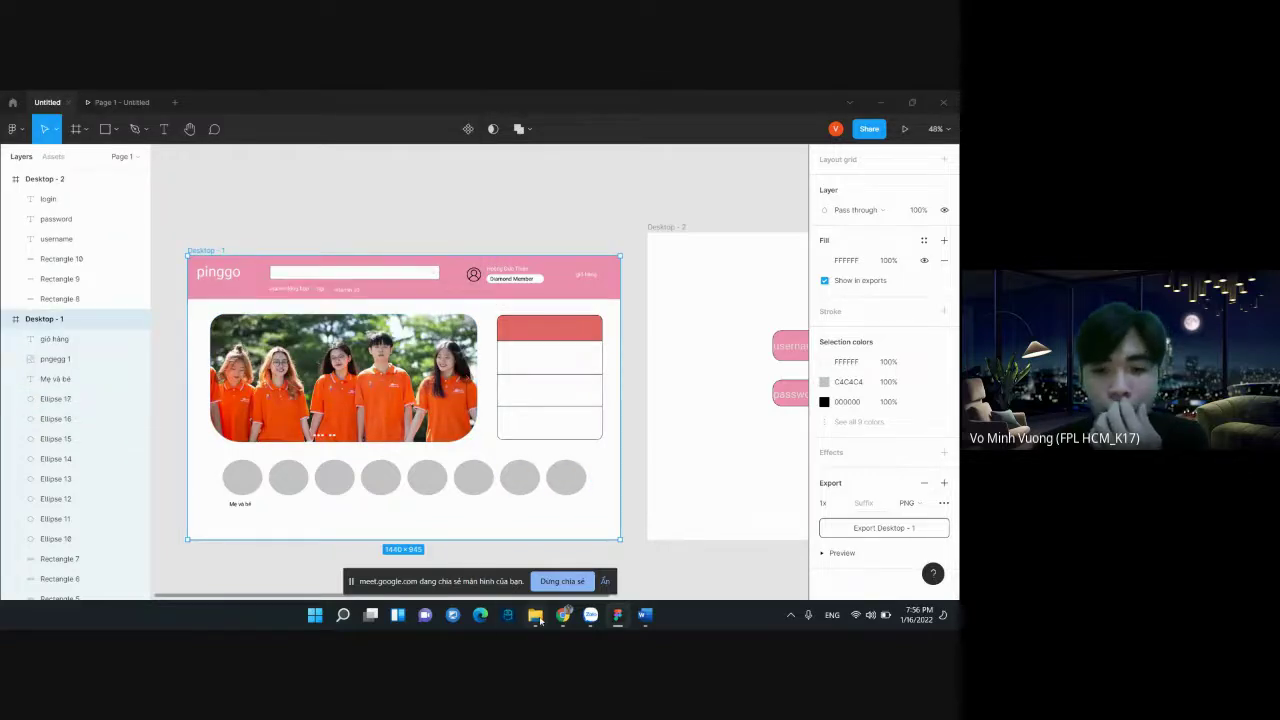
{"action": "left_click", "coordinate": [536, 616]}
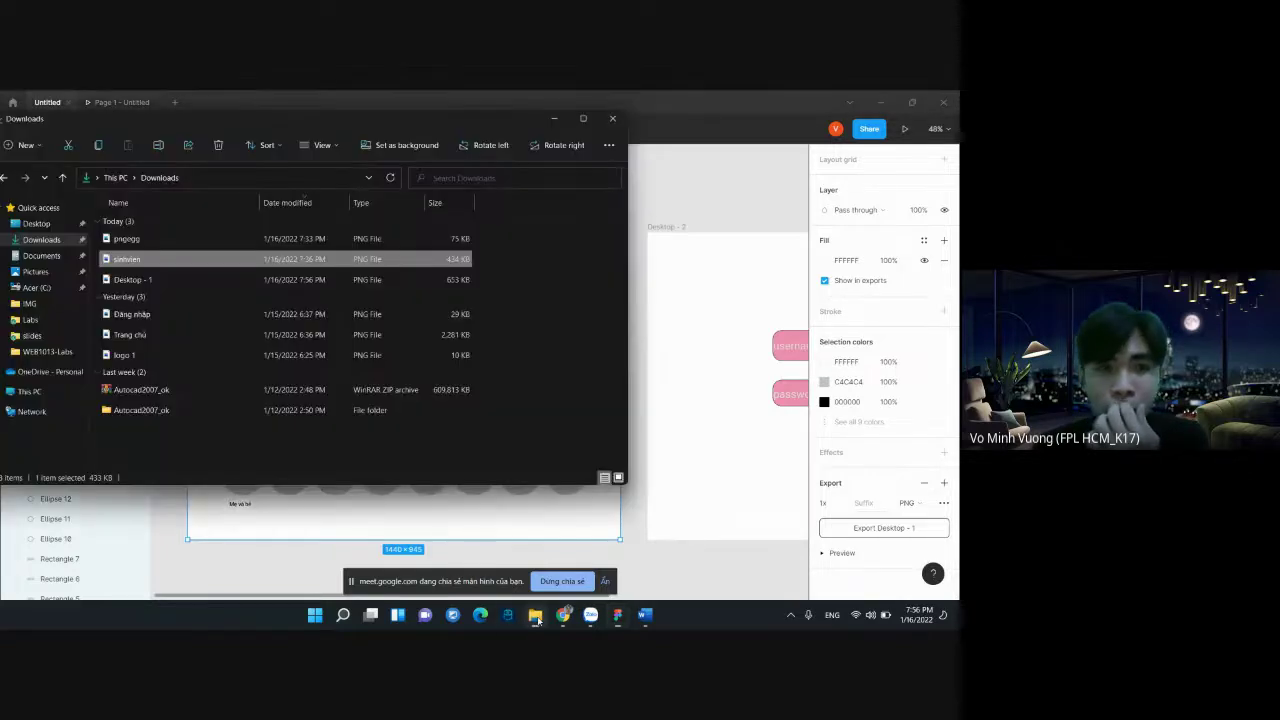
Open Desktop - 1.png from Downloads in Photos to check it, then close Photos
{"action": "left_click", "coordinate": [149, 284]}
{"action": "double_click", "coordinate": [149, 282]}
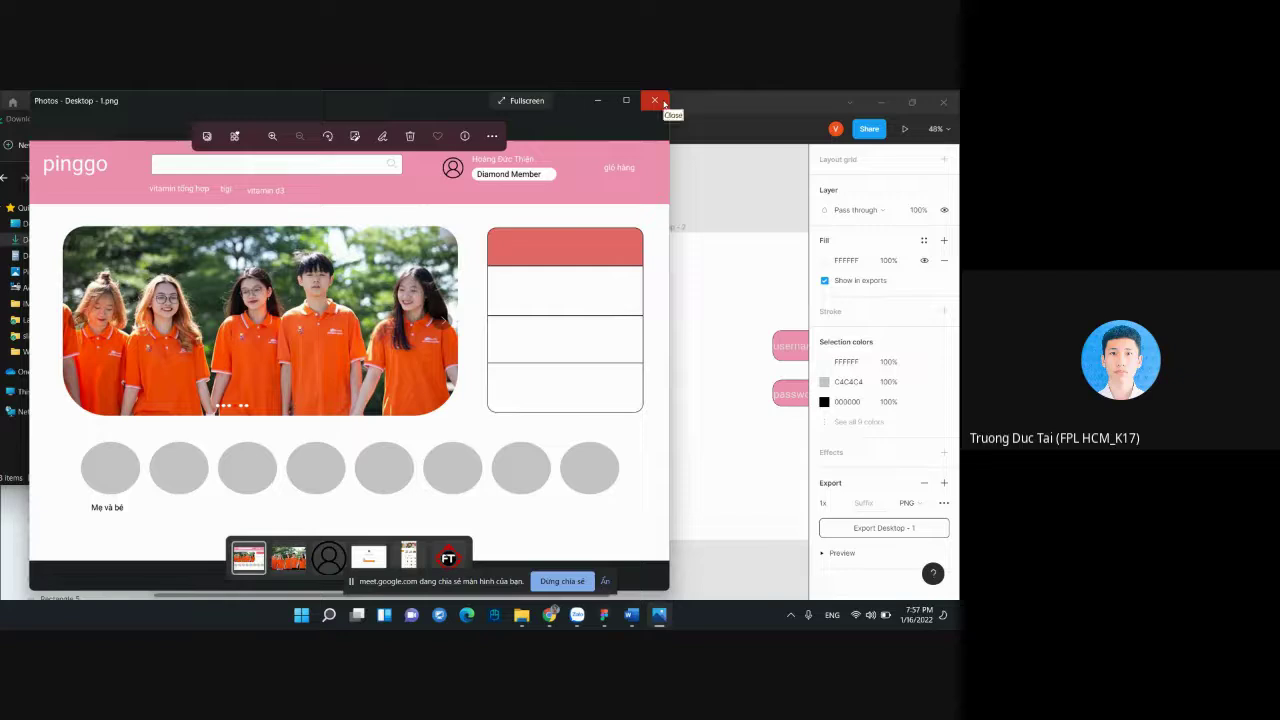
{"action": "left_click", "coordinate": [663, 103]}
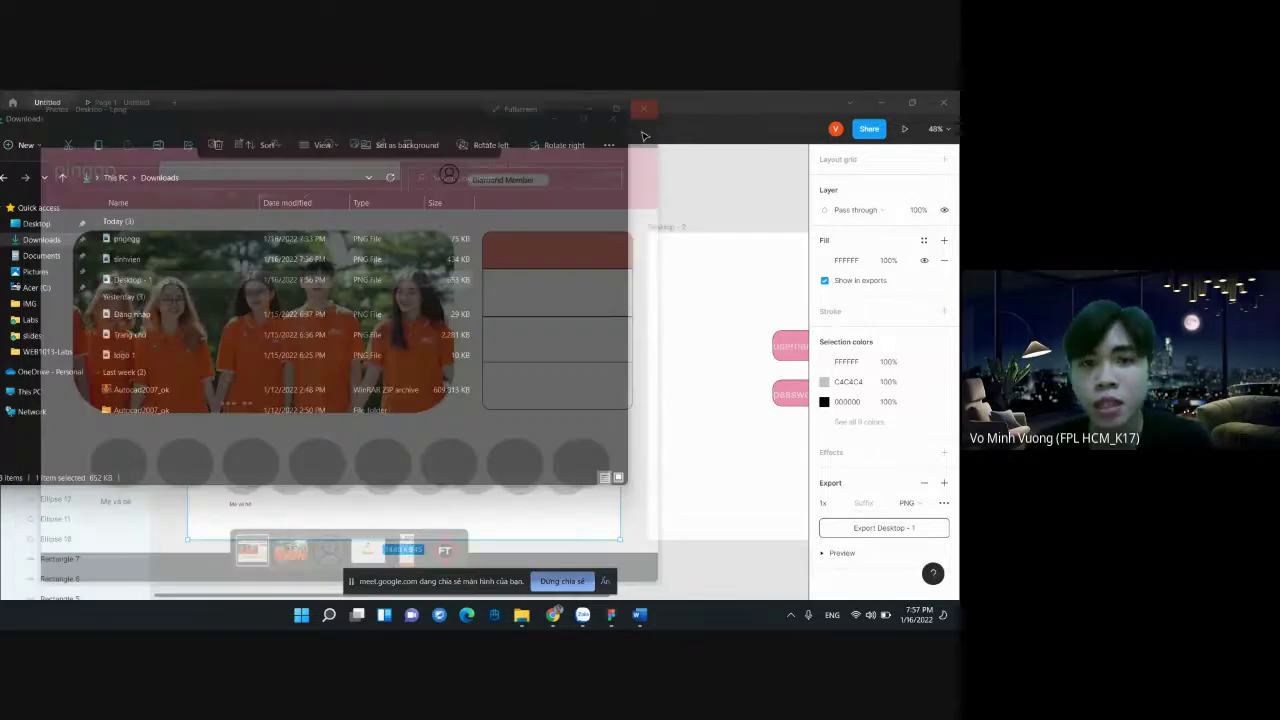
Return to Figma and pan across the homepage and Desktop - 2 login frames, deselecting Desktop - 1
{"action": "left_click", "coordinate": [613, 119]}
{"action": "scroll", "coordinate": [589, 257], "scroll_direction": "right", "scroll_amount": 3}
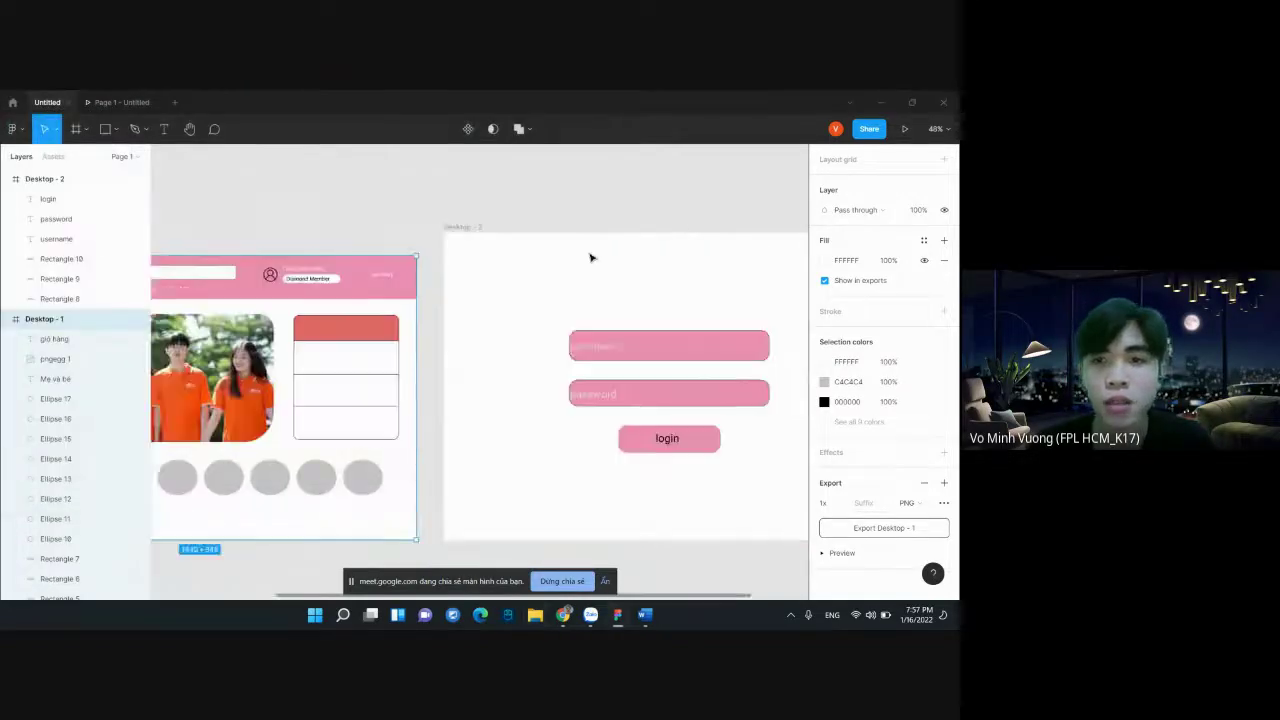
{"action": "scroll", "coordinate": [589, 257], "scroll_direction": "right", "scroll_amount": 2}
{"action": "scroll", "coordinate": [589, 257], "scroll_direction": "left", "scroll_amount": 2}
{"action": "scroll", "coordinate": [589, 257], "scroll_direction": "left", "scroll_amount": 3}
{"action": "scroll", "coordinate": [589, 257], "scroll_direction": "down", "scroll_amount": 1}
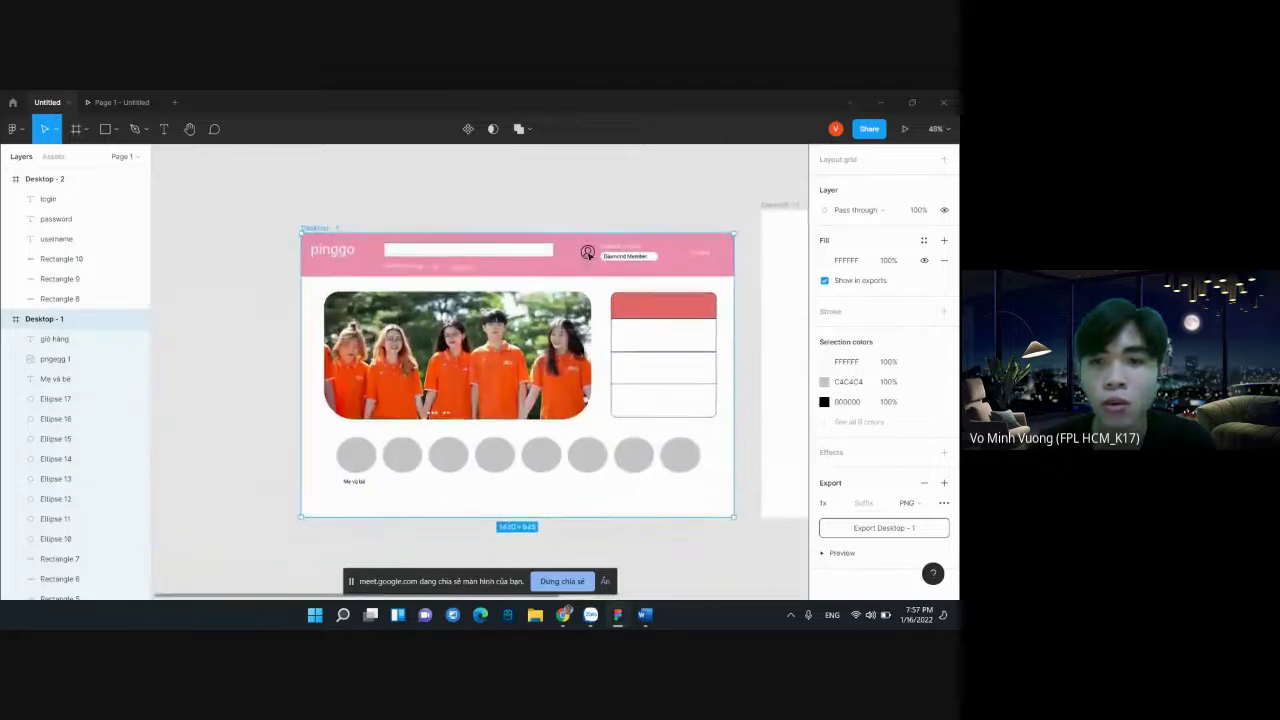
{"action": "scroll", "coordinate": [588, 254], "scroll_direction": "right", "scroll_amount": 3}
{"action": "scroll", "coordinate": [587, 251], "scroll_direction": "left", "scroll_amount": 2}
{"action": "scroll", "coordinate": [589, 257], "scroll_direction": "right", "scroll_amount": 2}
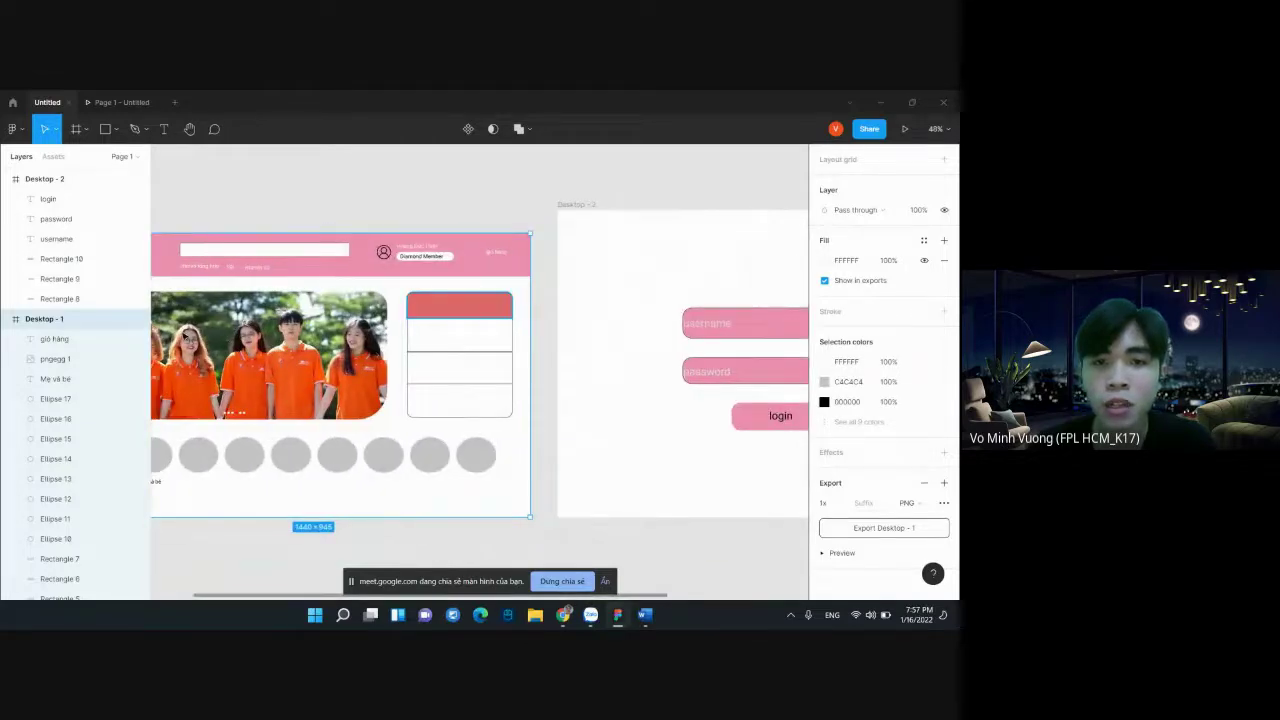
{"action": "scroll", "coordinate": [574, 292], "scroll_direction": "right", "scroll_amount": 5}
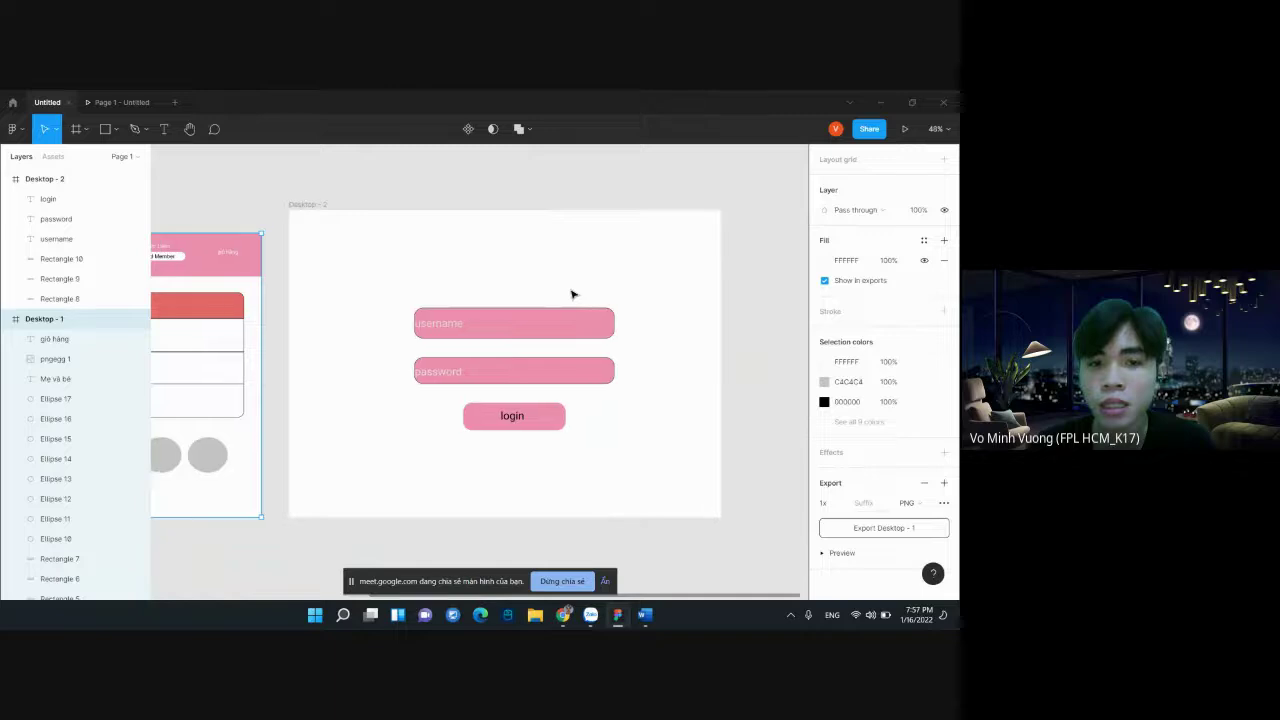
{"action": "scroll", "coordinate": [573, 293], "scroll_direction": "left", "scroll_amount": 3}
{"action": "scroll", "coordinate": [573, 293], "scroll_direction": "left", "scroll_amount": 2}
{"action": "scroll", "coordinate": [574, 293], "scroll_direction": "left", "scroll_amount": 1}
{"action": "scroll", "coordinate": [575, 293], "scroll_direction": "left", "scroll_amount": 1}
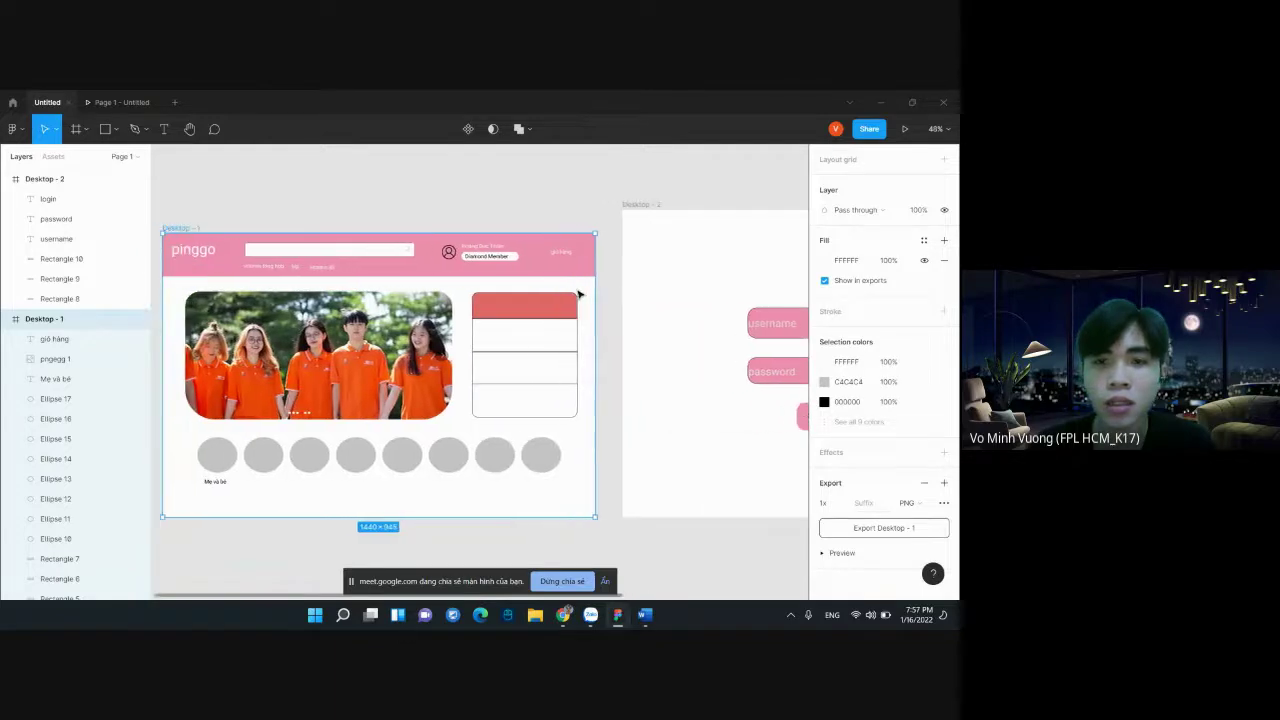
{"action": "scroll", "coordinate": [626, 277], "scroll_direction": "right", "scroll_amount": 1}
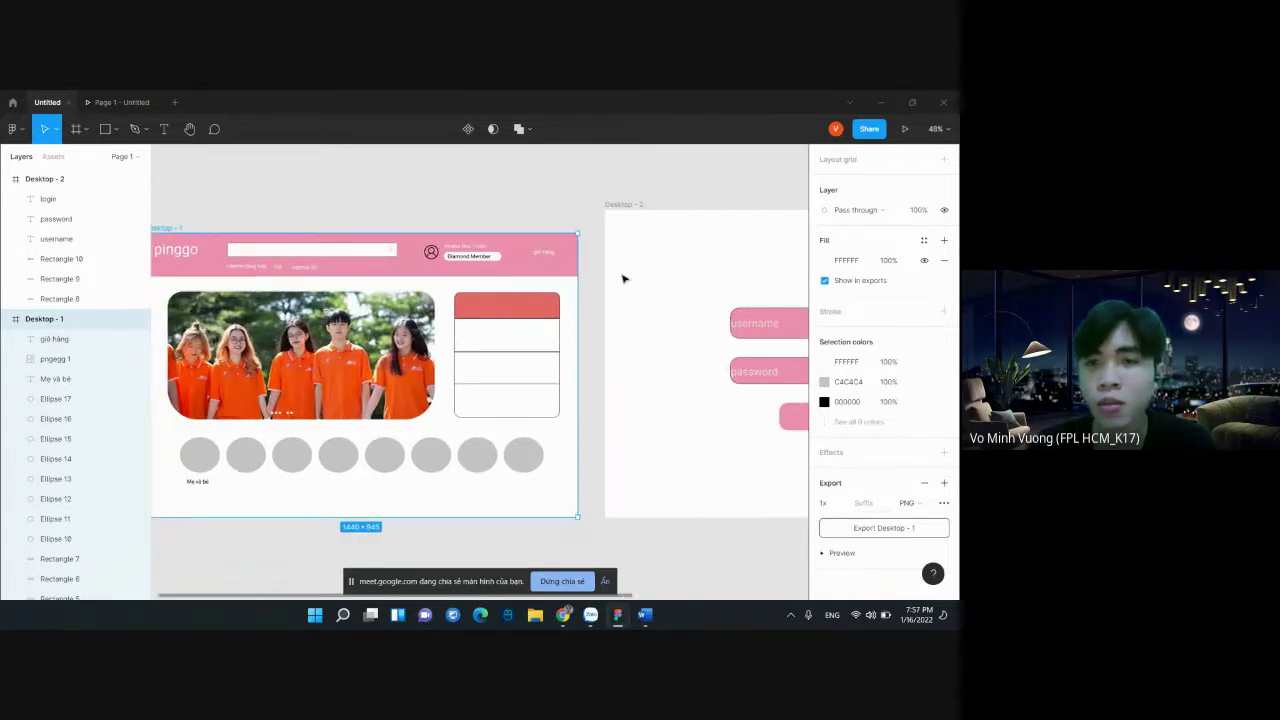
{"action": "scroll", "coordinate": [623, 277], "scroll_direction": "left", "scroll_amount": 5}
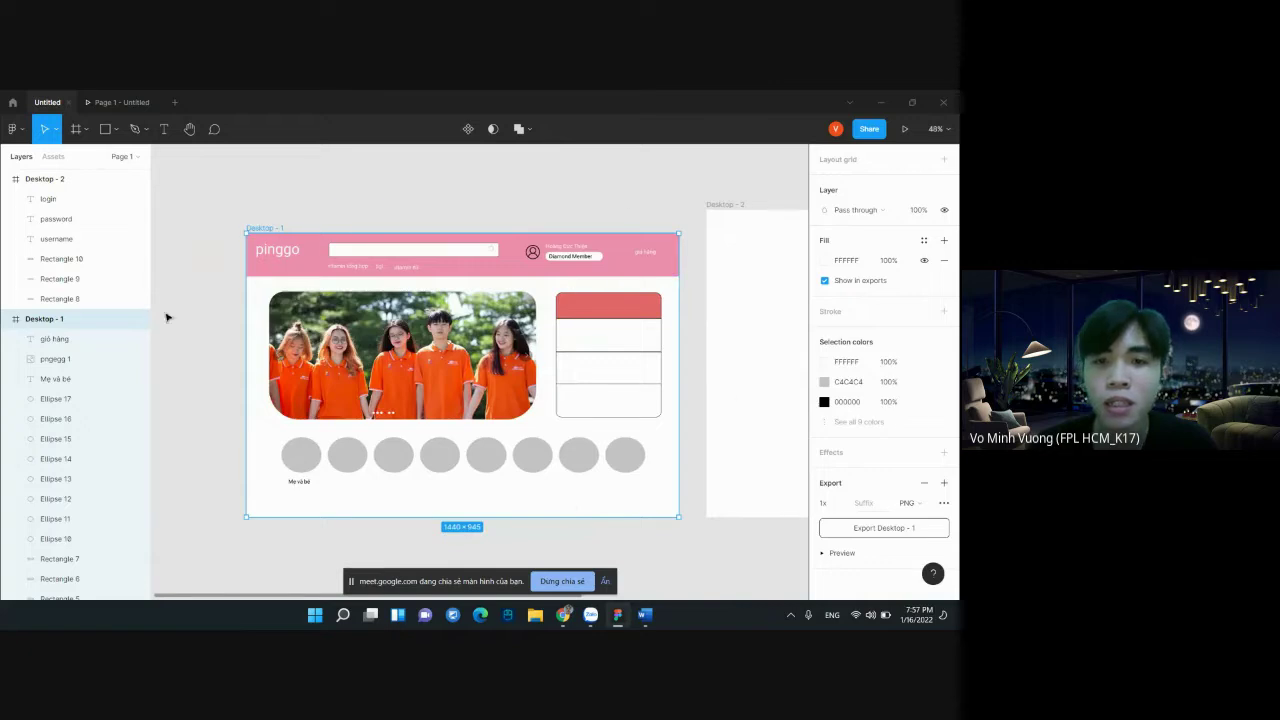
{"action": "scroll", "coordinate": [672, 301], "scroll_direction": "right", "scroll_amount": 8}
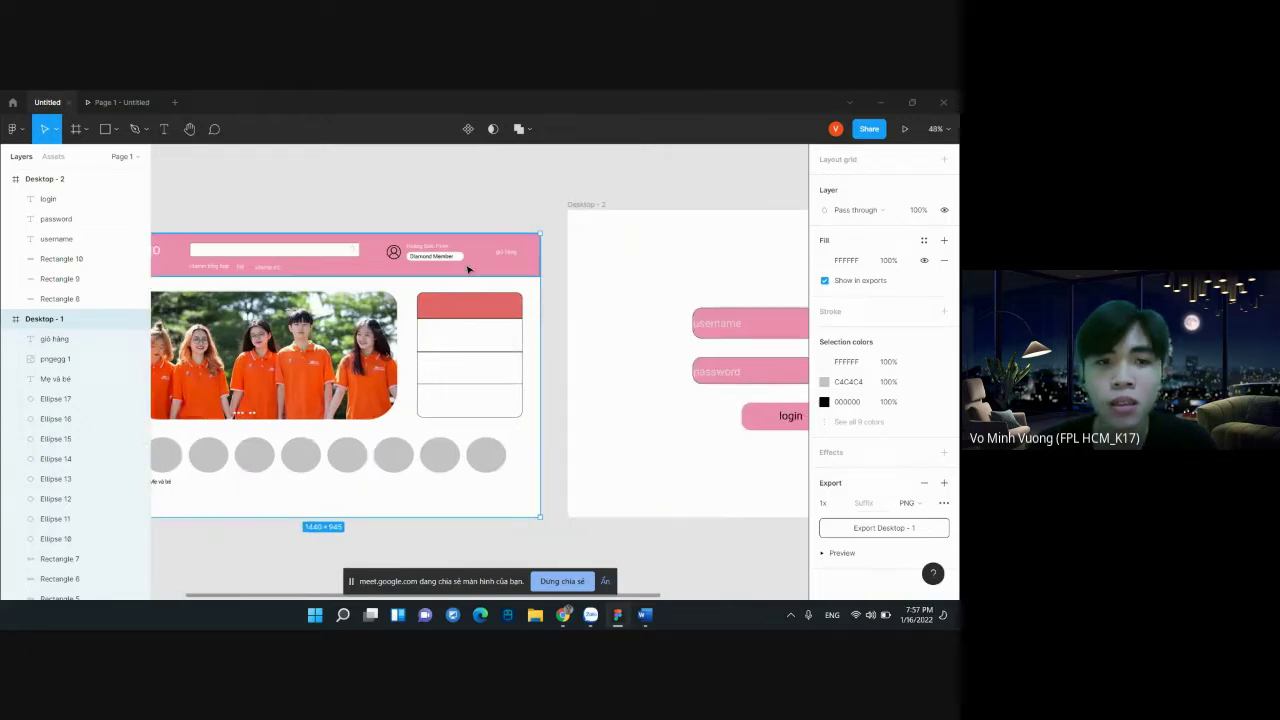
{"action": "scroll", "coordinate": [488, 272], "scroll_direction": "left", "scroll_amount": 2}
{"action": "scroll", "coordinate": [494, 279], "scroll_direction": "left", "scroll_amount": 3}
{"action": "scroll", "coordinate": [495, 280], "scroll_direction": "right", "scroll_amount": 1}
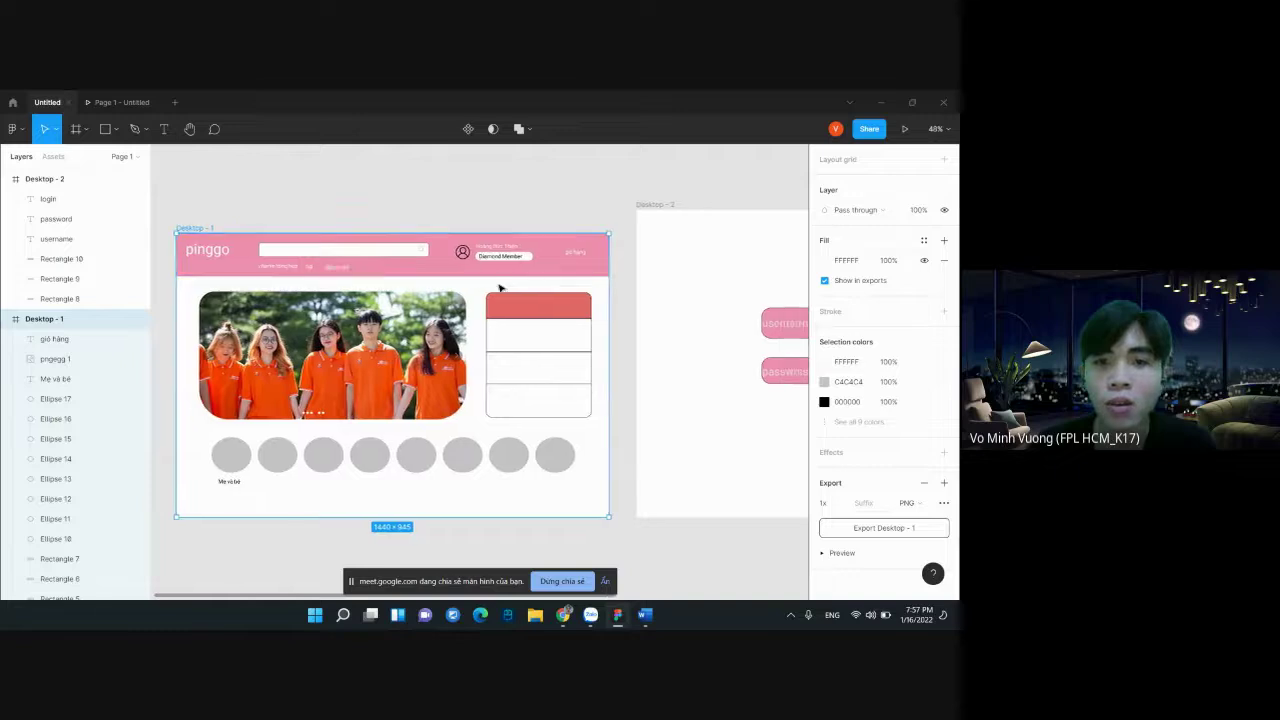
{"action": "scroll", "coordinate": [497, 284], "scroll_direction": "right", "scroll_amount": 13}
{"action": "scroll", "coordinate": [500, 286], "scroll_direction": "left", "scroll_amount": 7}
{"action": "scroll", "coordinate": [500, 289], "scroll_direction": "right", "scroll_amount": 20}
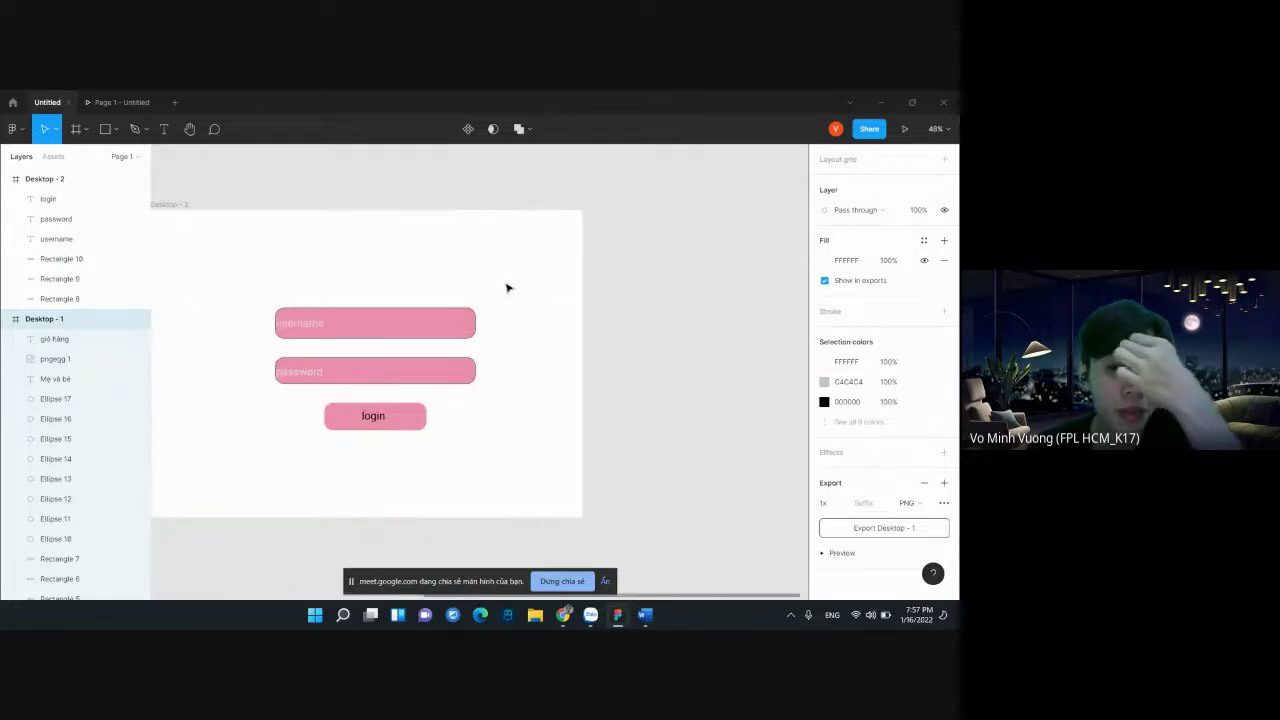
{"action": "scroll", "coordinate": [515, 292], "scroll_direction": "left", "scroll_amount": 1}
{"action": "scroll", "coordinate": [520, 291], "scroll_direction": "left", "scroll_amount": 1}
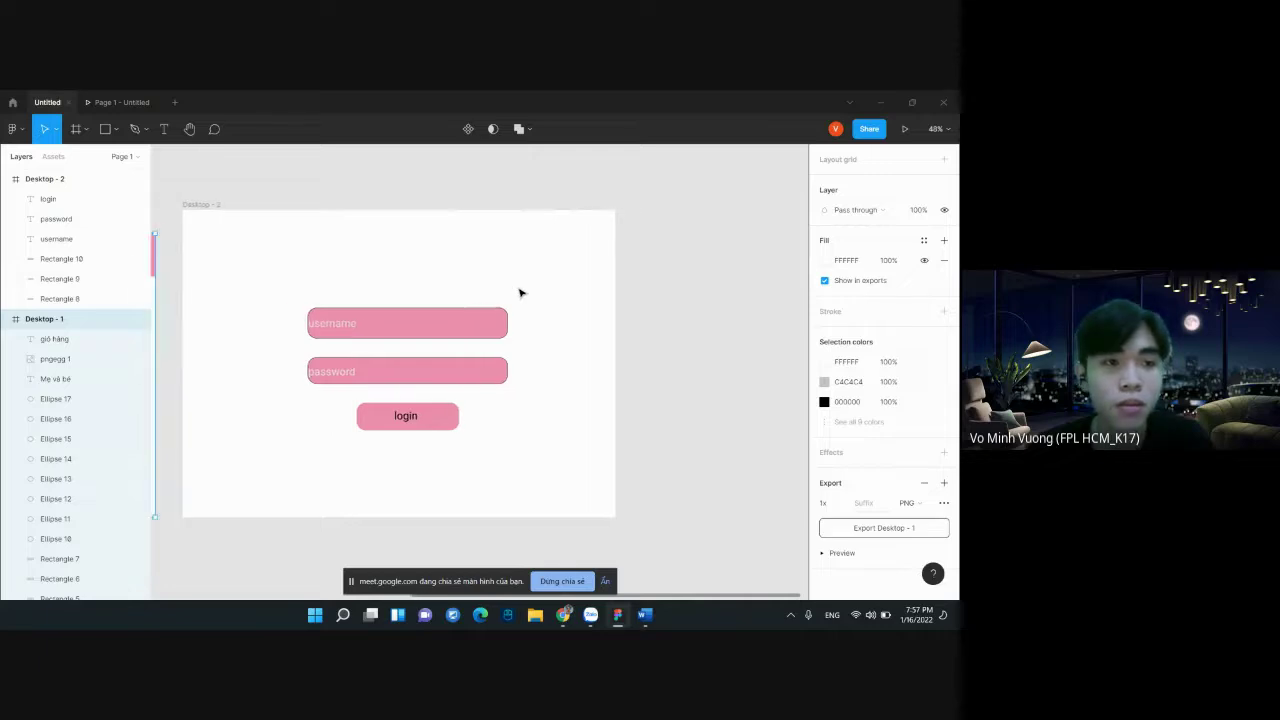
{"action": "scroll", "coordinate": [520, 291], "scroll_direction": "left", "scroll_amount": 10}
{"action": "scroll", "coordinate": [530, 285], "scroll_direction": "left", "scroll_amount": 7}
{"action": "left_click", "coordinate": [556, 265]}
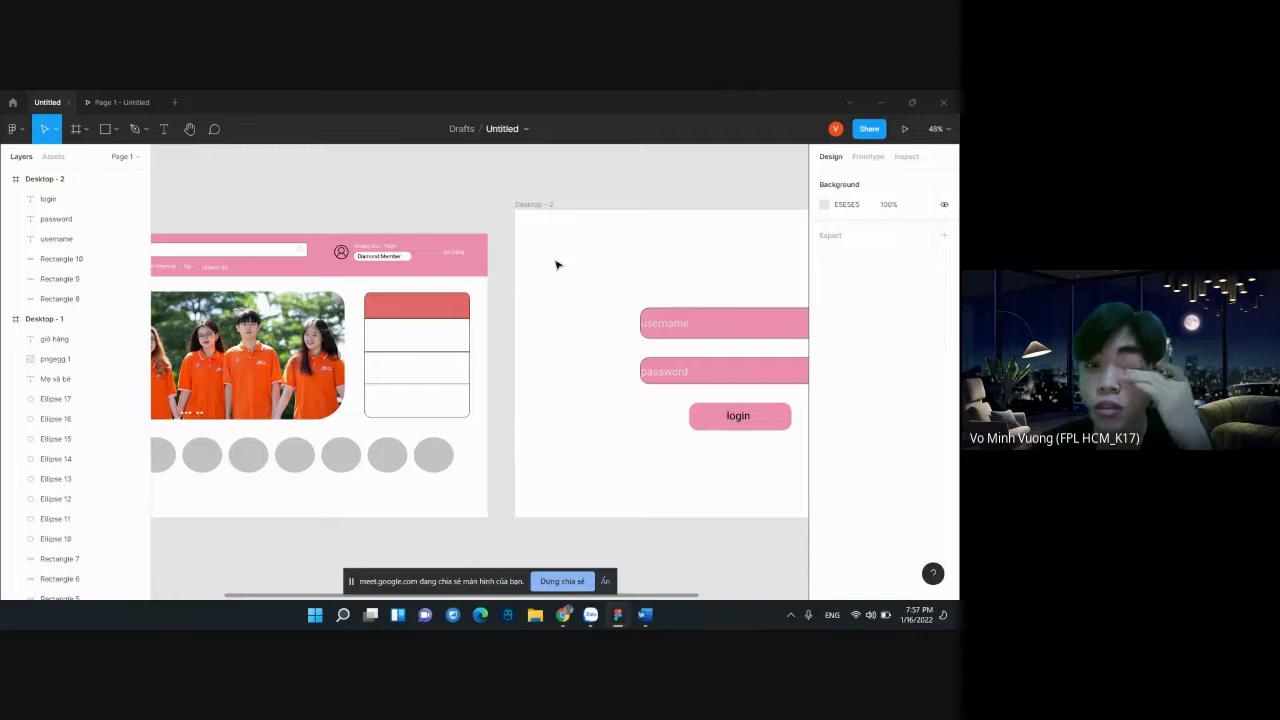
{"action": "scroll", "coordinate": [571, 283], "scroll_direction": "left", "scroll_amount": 1}
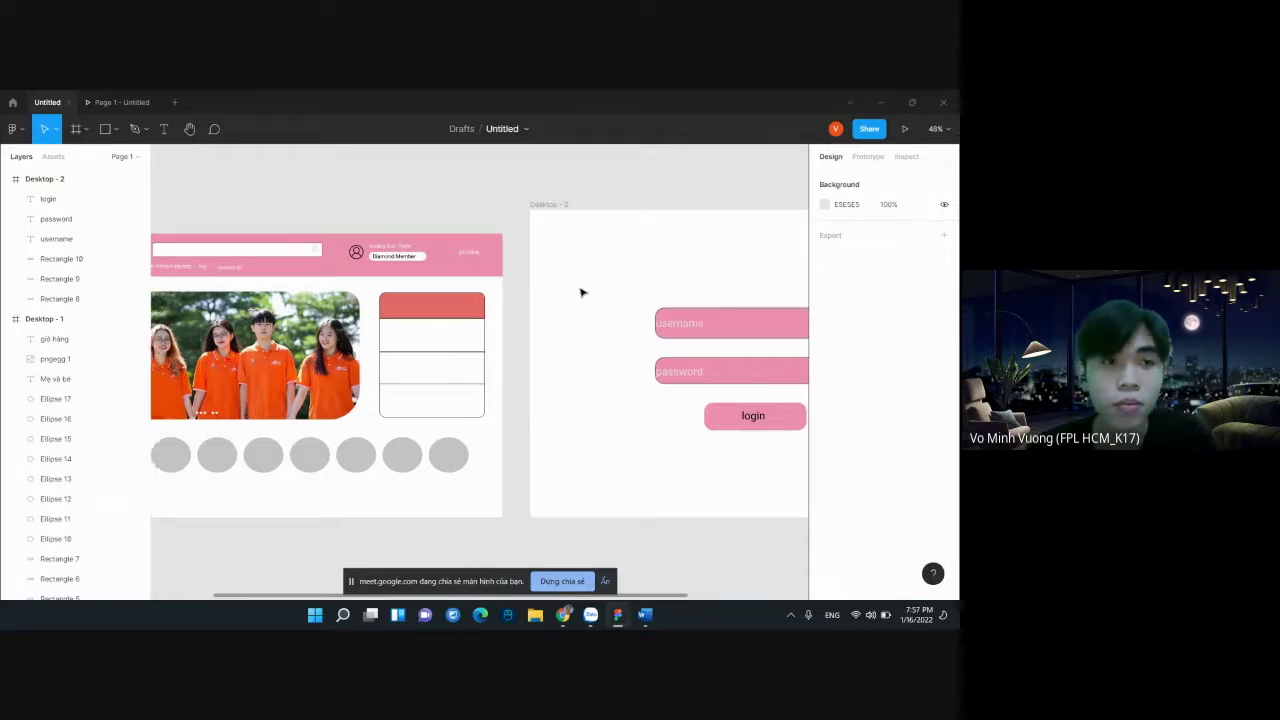
{"action": "scroll", "coordinate": [583, 291], "scroll_direction": "left", "scroll_amount": 7}
{"action": "left_click", "coordinate": [862, 157]}
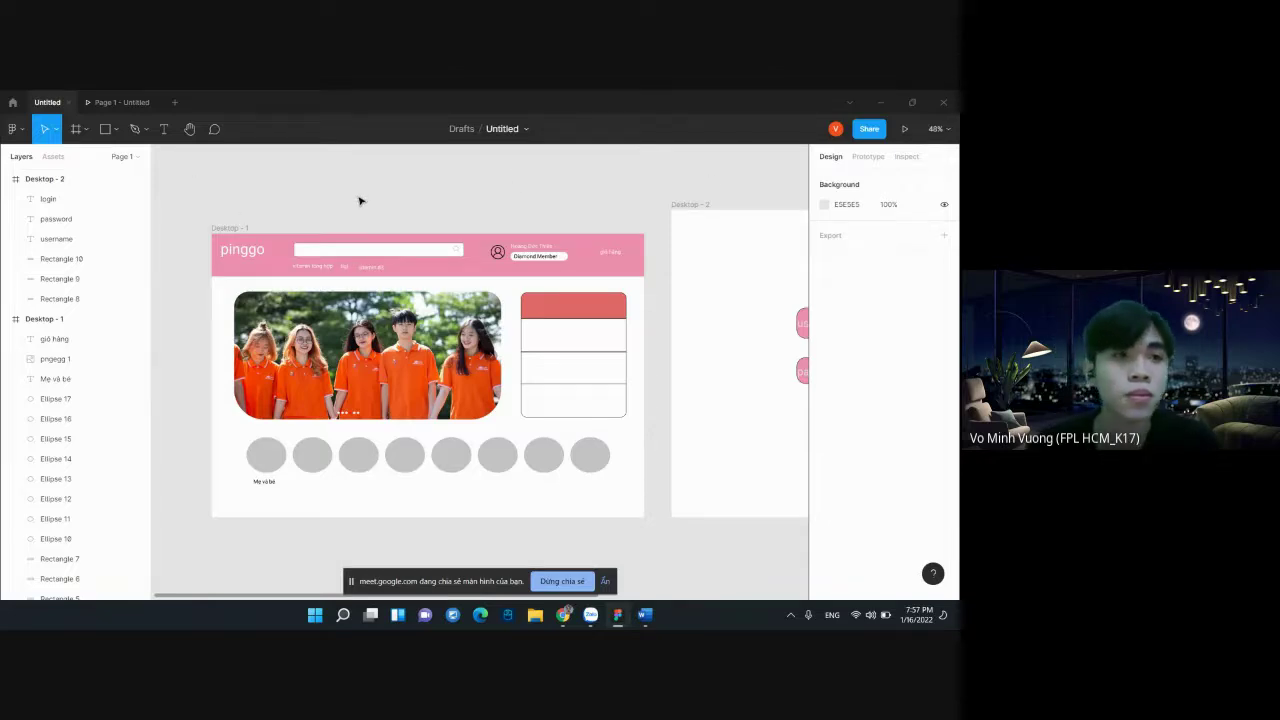
{"action": "left_click", "coordinate": [86, 129]}
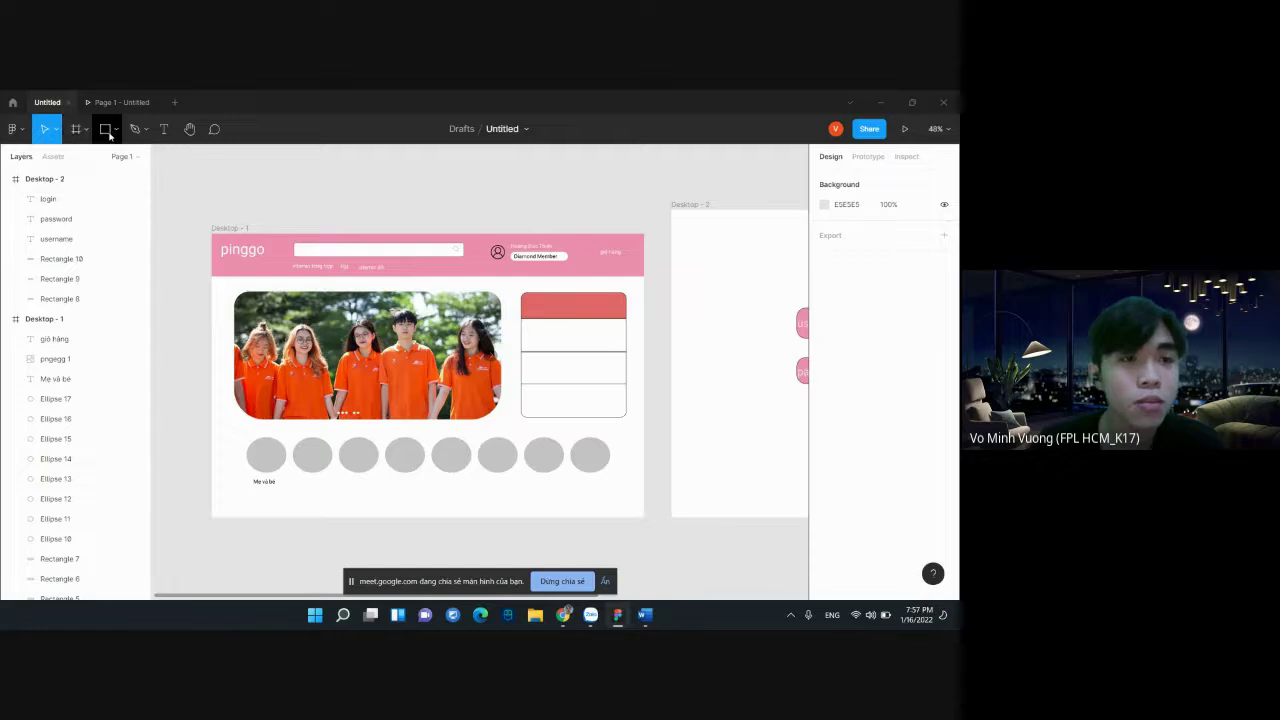
{"action": "left_click", "coordinate": [117, 133]}
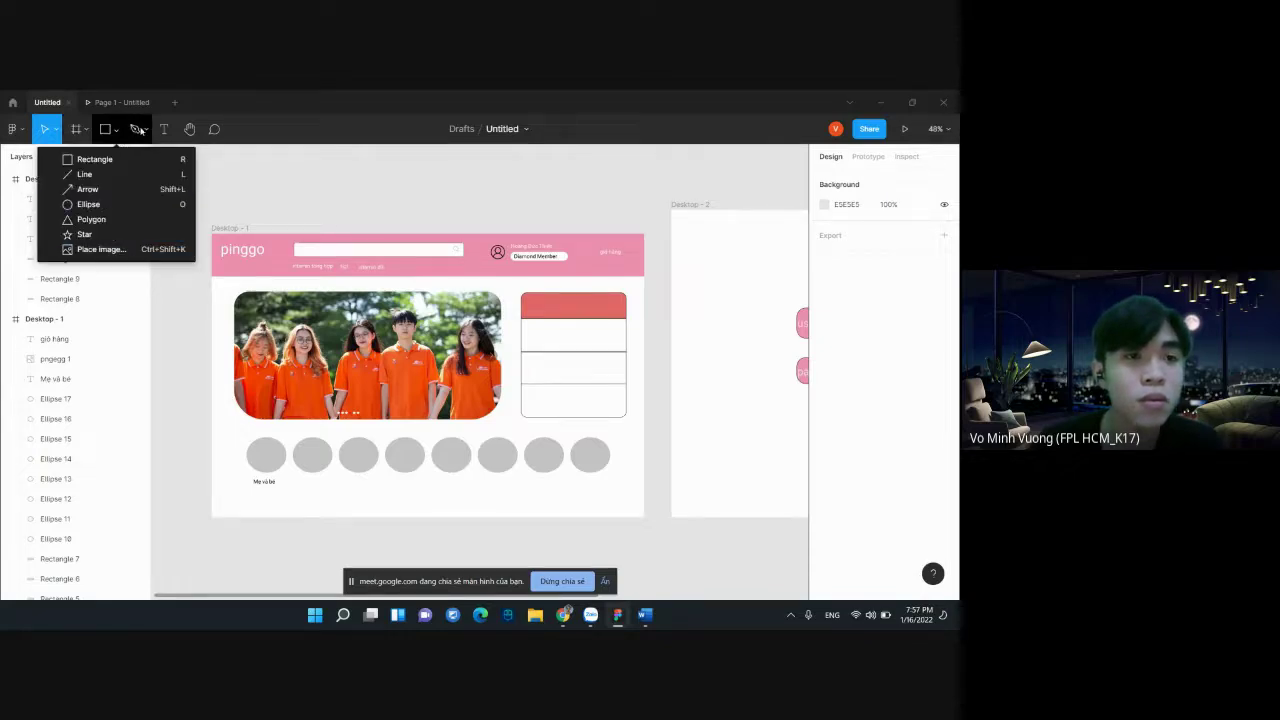
{"action": "left_click", "coordinate": [145, 130]}
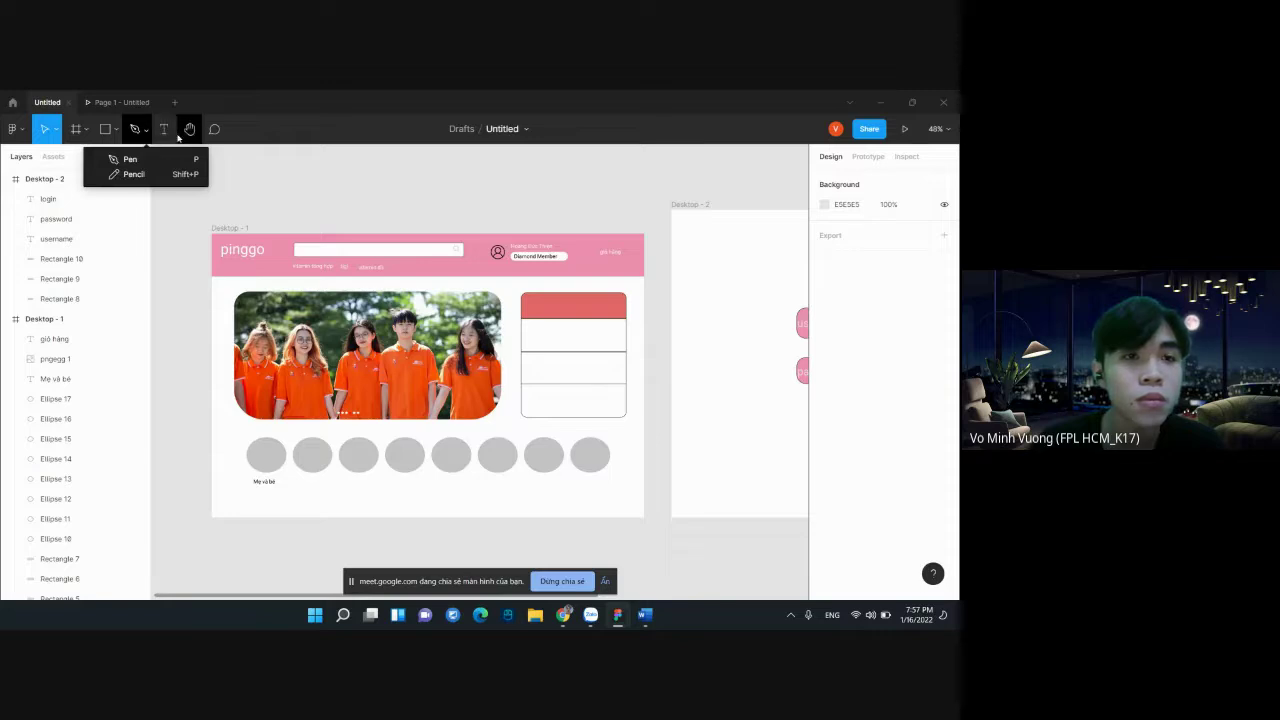
{"action": "key", "text": "Escape"}
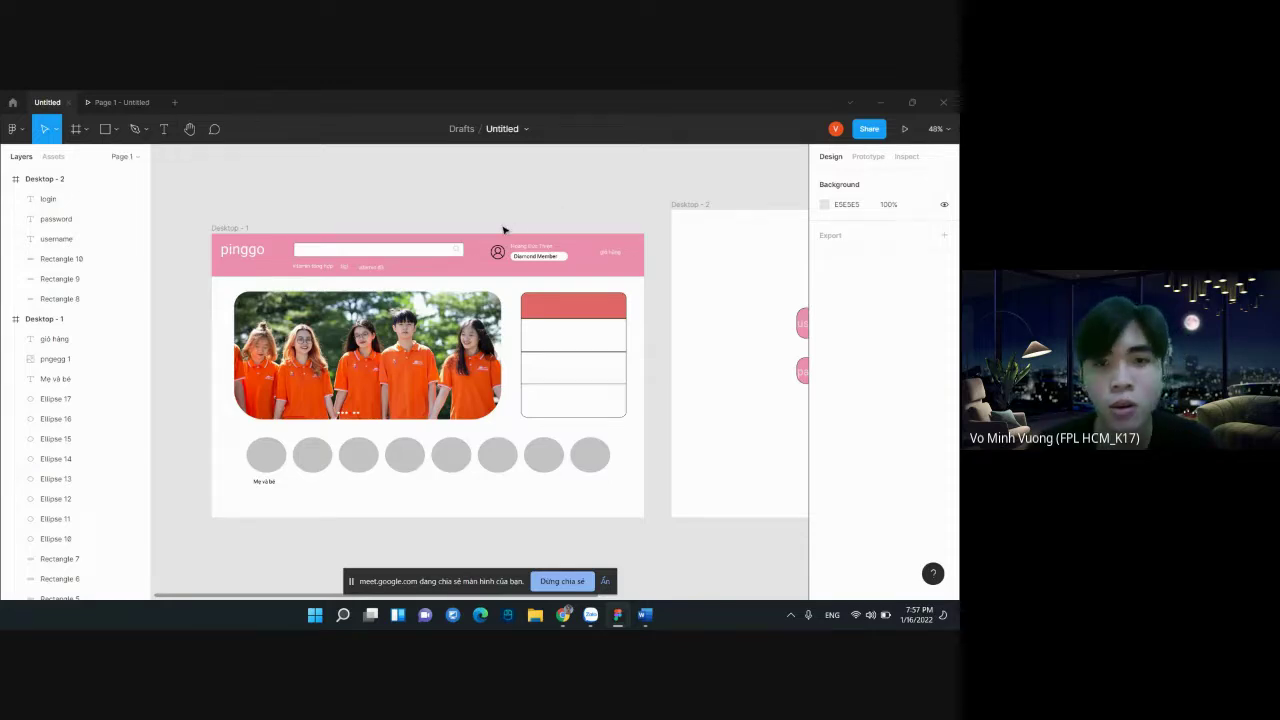
{"action": "scroll", "coordinate": [504, 230], "scroll_direction": "down", "scroll_amount": 2}
{"action": "scroll", "coordinate": [504, 230], "scroll_direction": "down", "scroll_amount": 3}
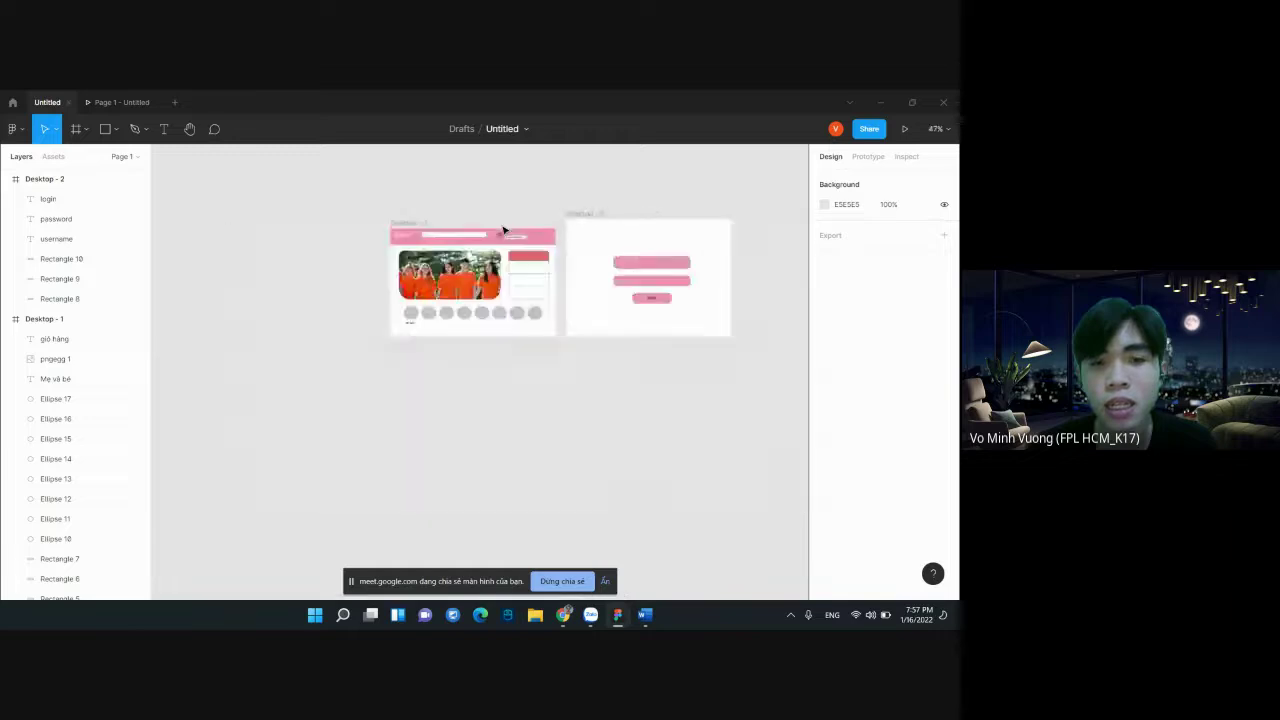
{"action": "scroll", "coordinate": [504, 230], "scroll_direction": "up", "scroll_amount": 2}
{"action": "scroll", "coordinate": [504, 230], "scroll_direction": "up", "scroll_amount": 3}
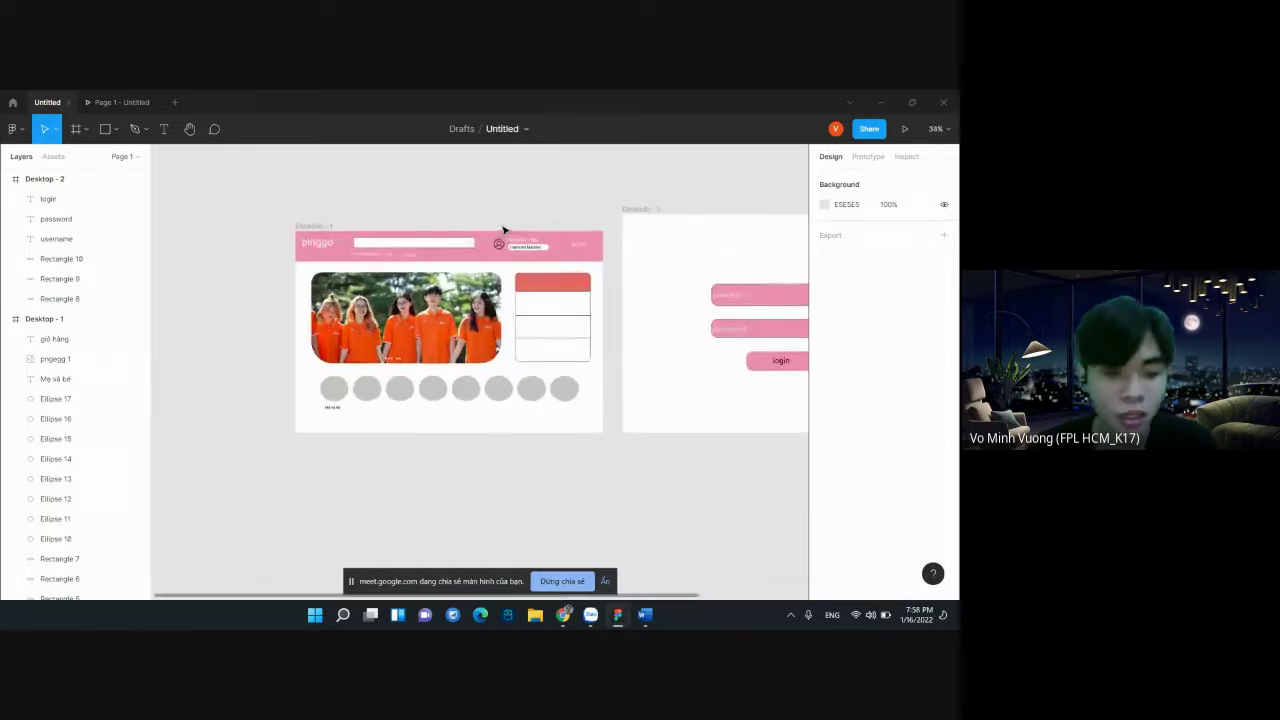
{"action": "scroll", "coordinate": [504, 230], "scroll_direction": "right", "scroll_amount": 3}
{"action": "scroll", "coordinate": [504, 230], "scroll_direction": "right", "scroll_amount": 1}
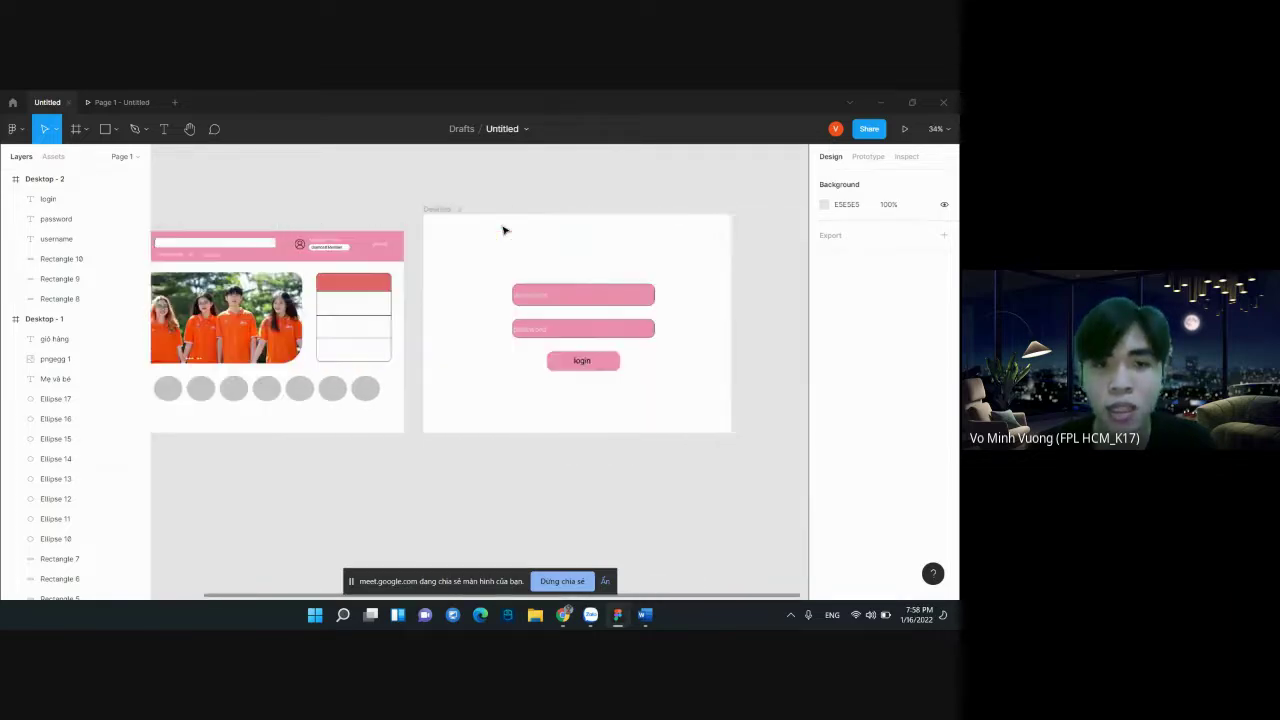
{"action": "scroll", "coordinate": [504, 230], "scroll_direction": "right", "scroll_amount": 2}
{"action": "scroll", "coordinate": [504, 230], "scroll_direction": "left", "scroll_amount": 2}
{"action": "scroll", "coordinate": [504, 230], "scroll_direction": "left", "scroll_amount": 2}
{"action": "scroll", "coordinate": [504, 230], "scroll_direction": "left", "scroll_amount": 1}
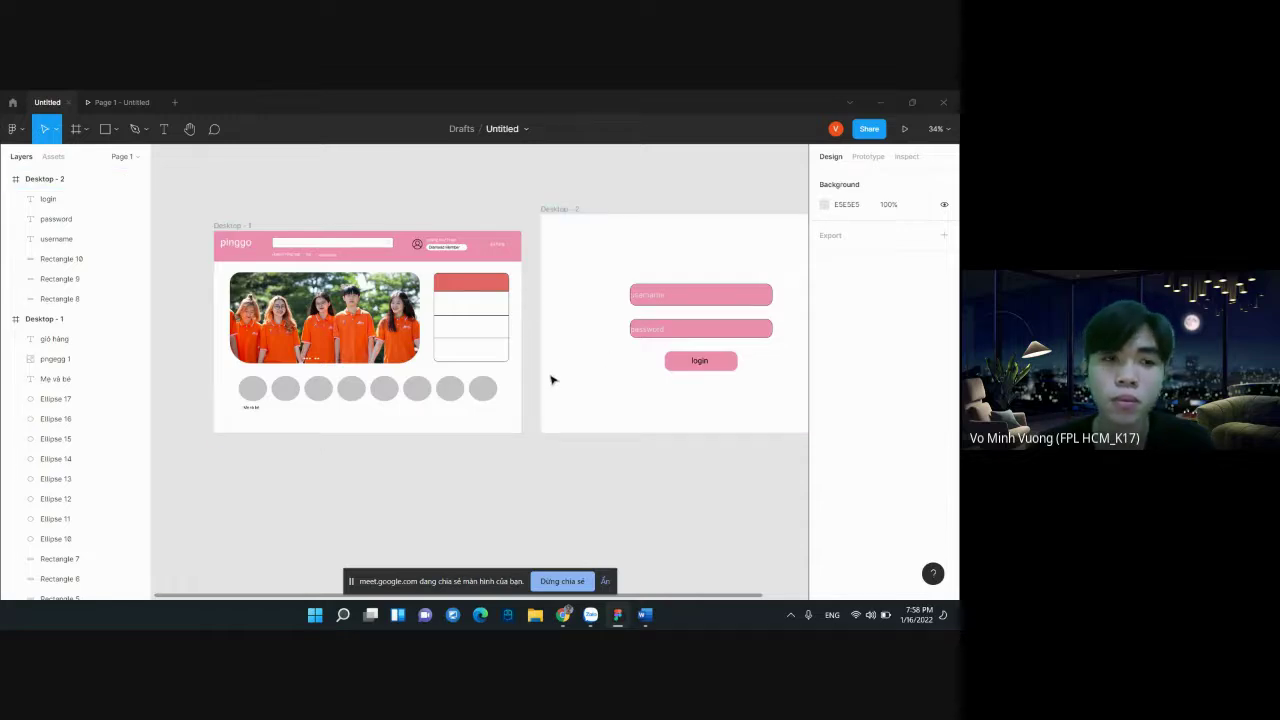
{"action": "scroll", "coordinate": [586, 336], "scroll_direction": "up", "scroll_amount": 1}
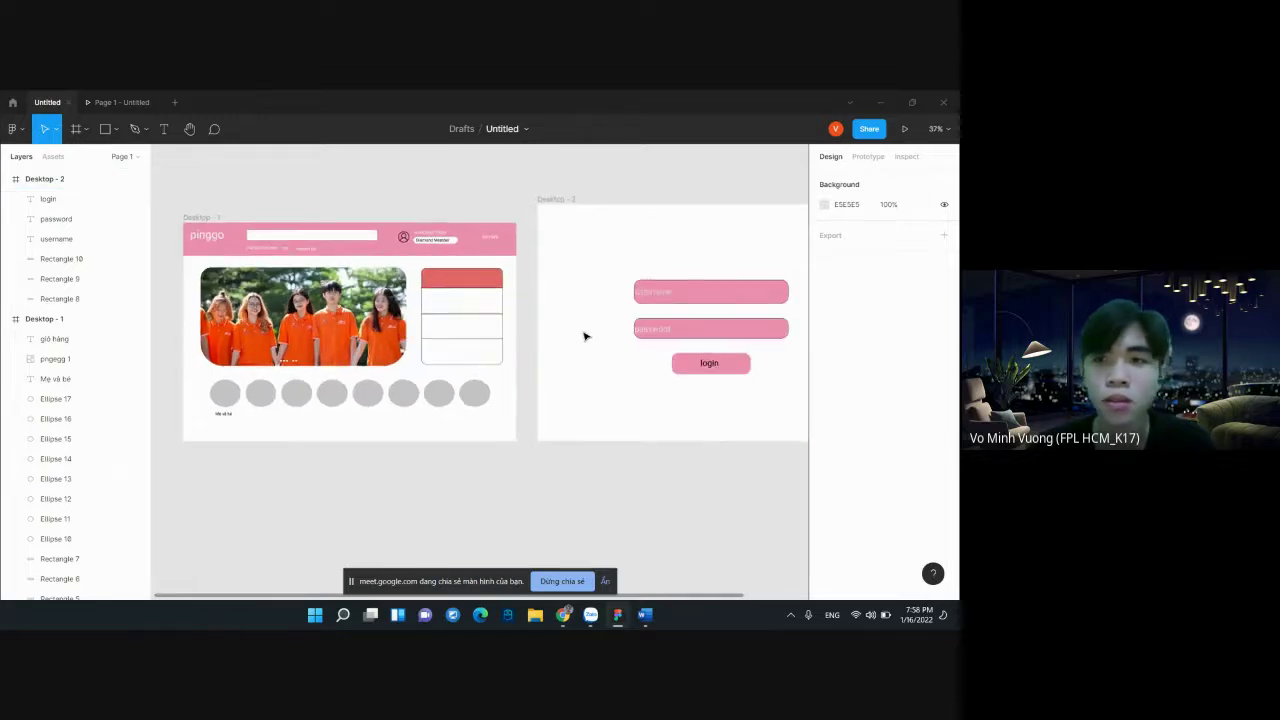
{"action": "left_click", "coordinate": [864, 157]}
{"action": "left_click", "coordinate": [354, 316]}
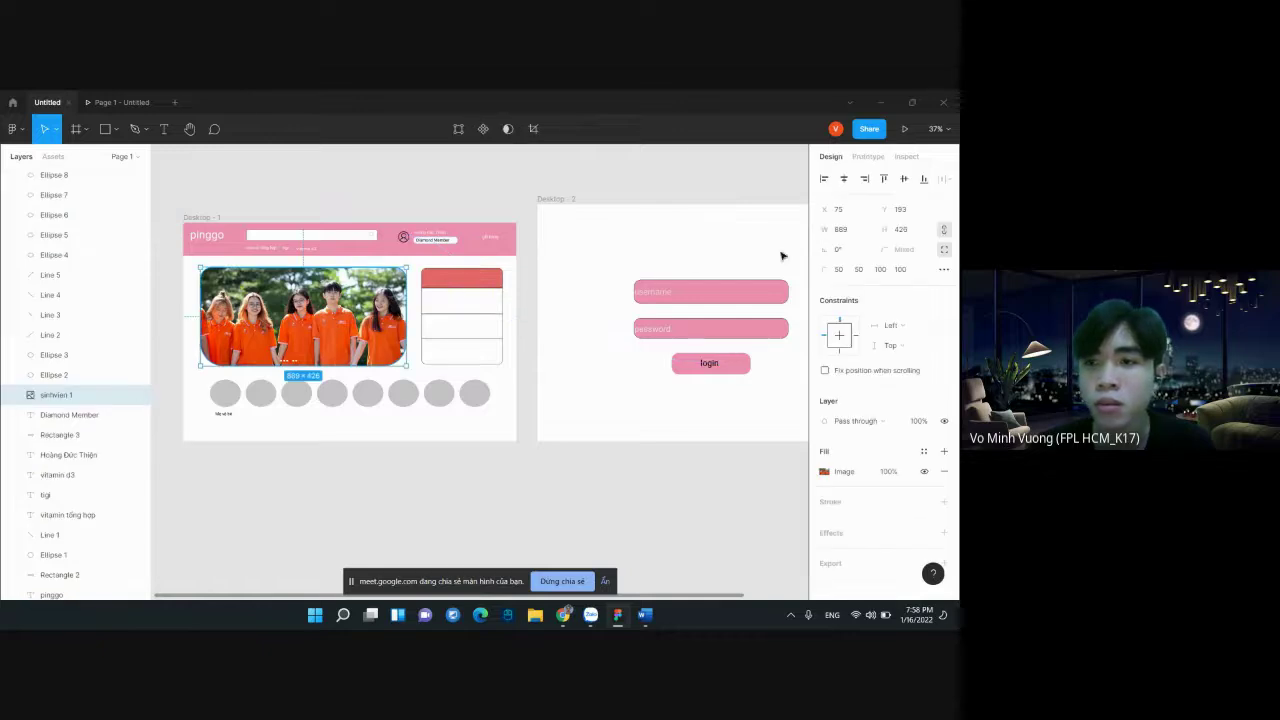
{"action": "left_click", "coordinate": [225, 393]}
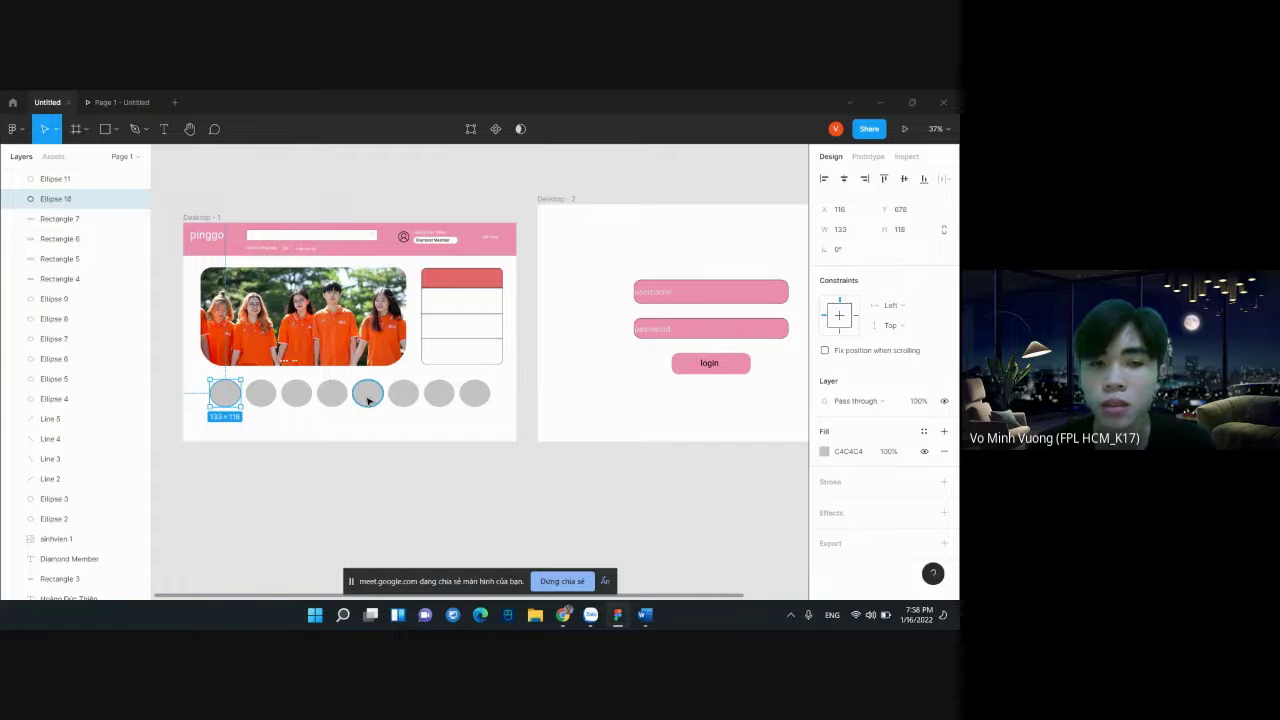
{"action": "left_click", "coordinate": [461, 350]}
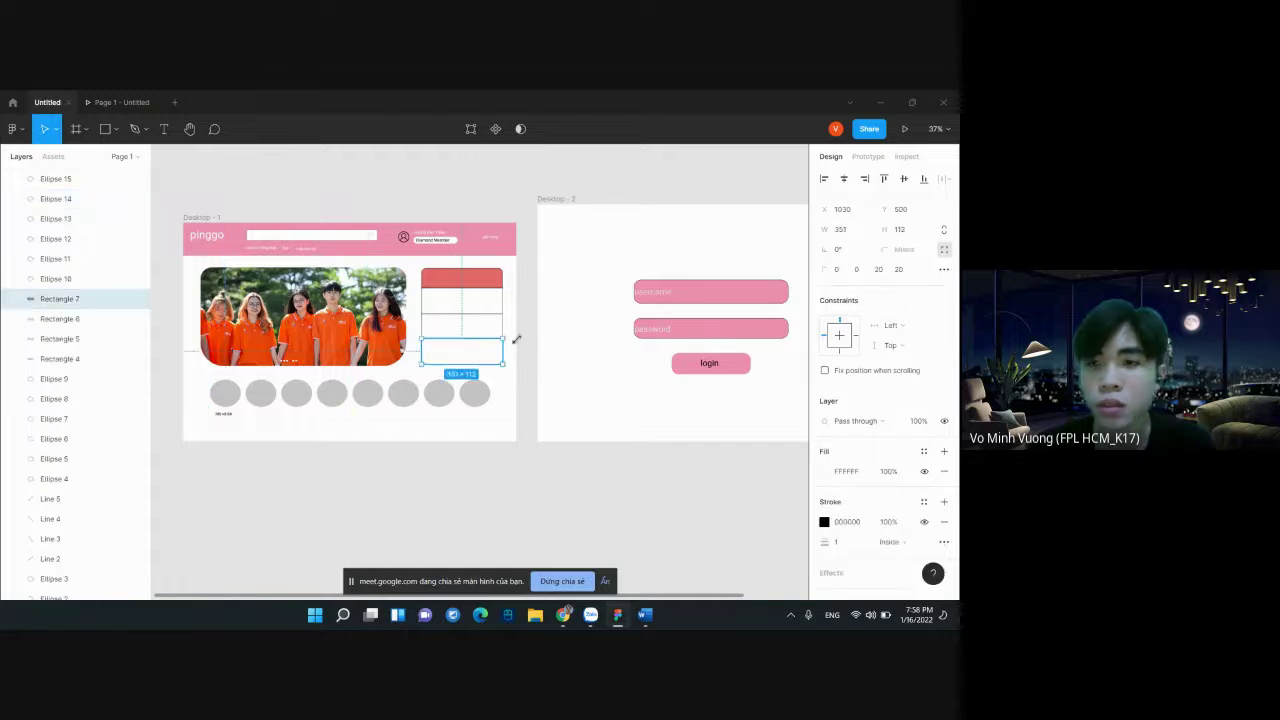
{"action": "left_click", "coordinate": [668, 293]}
{"action": "left_click", "coordinate": [745, 295]}
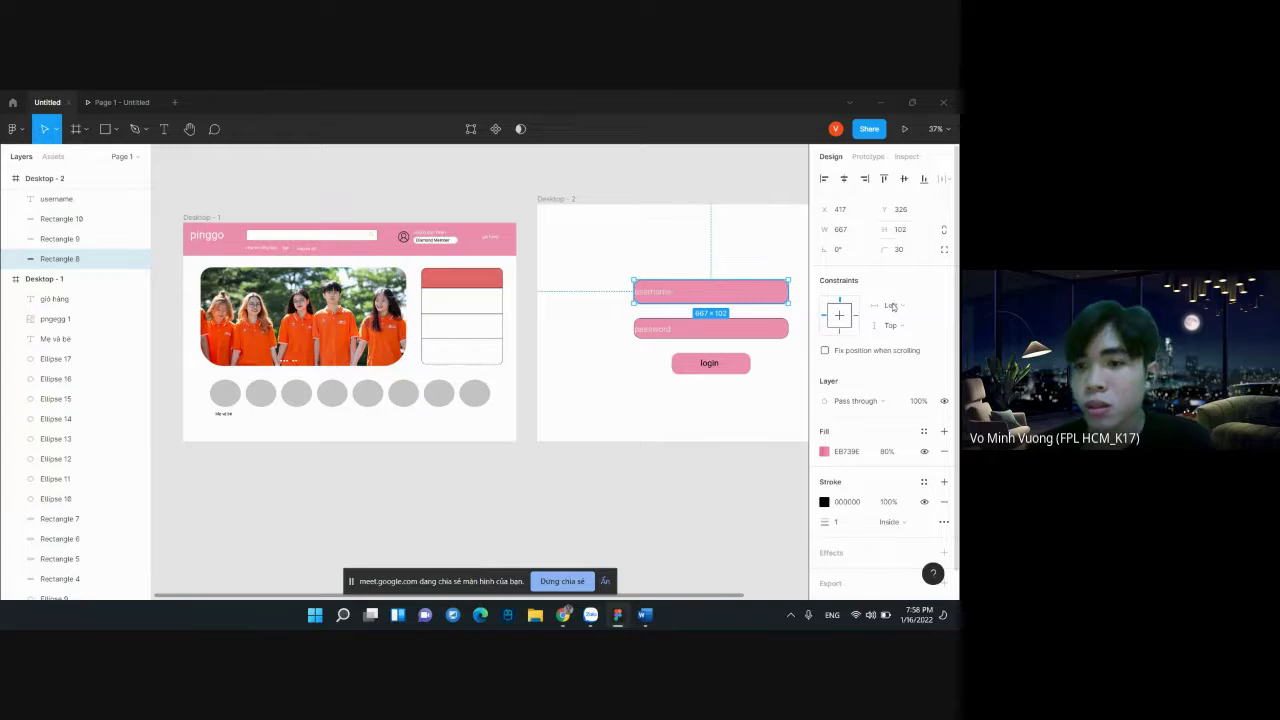
{"action": "scroll", "coordinate": [889, 346], "scroll_direction": "down", "scroll_amount": 1}
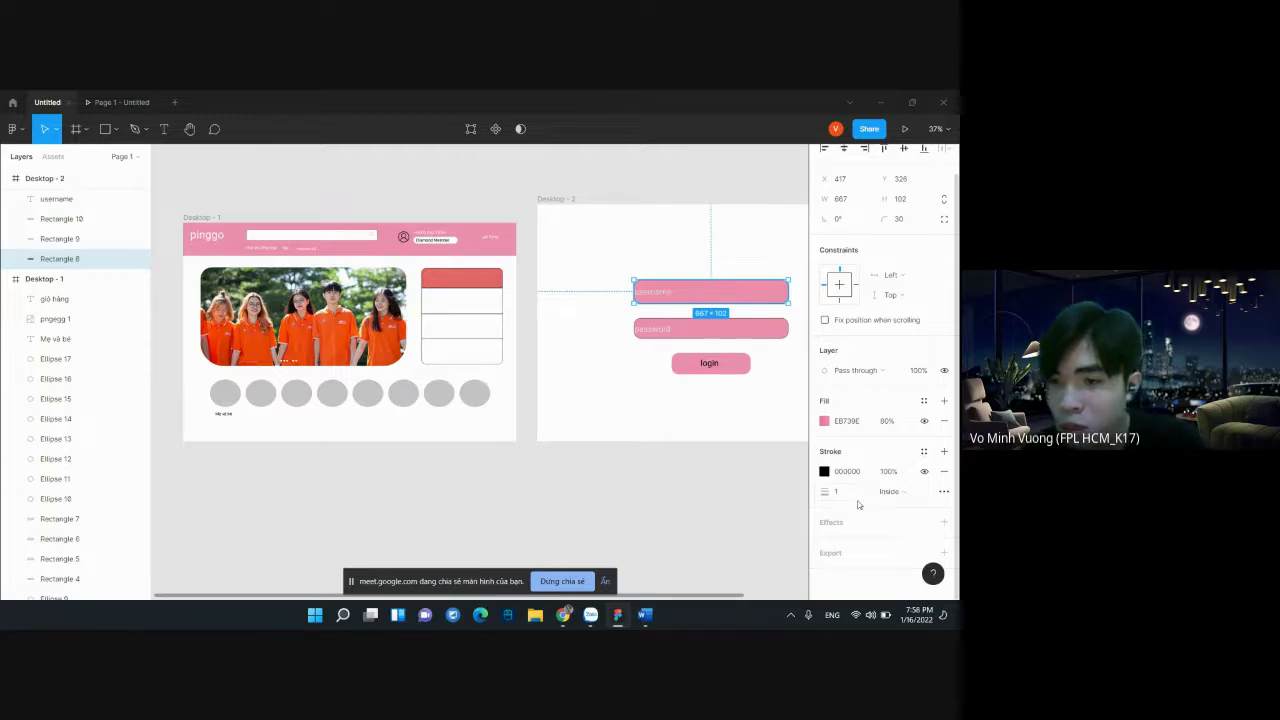
{"action": "mouse_move", "coordinate": [831, 522]}
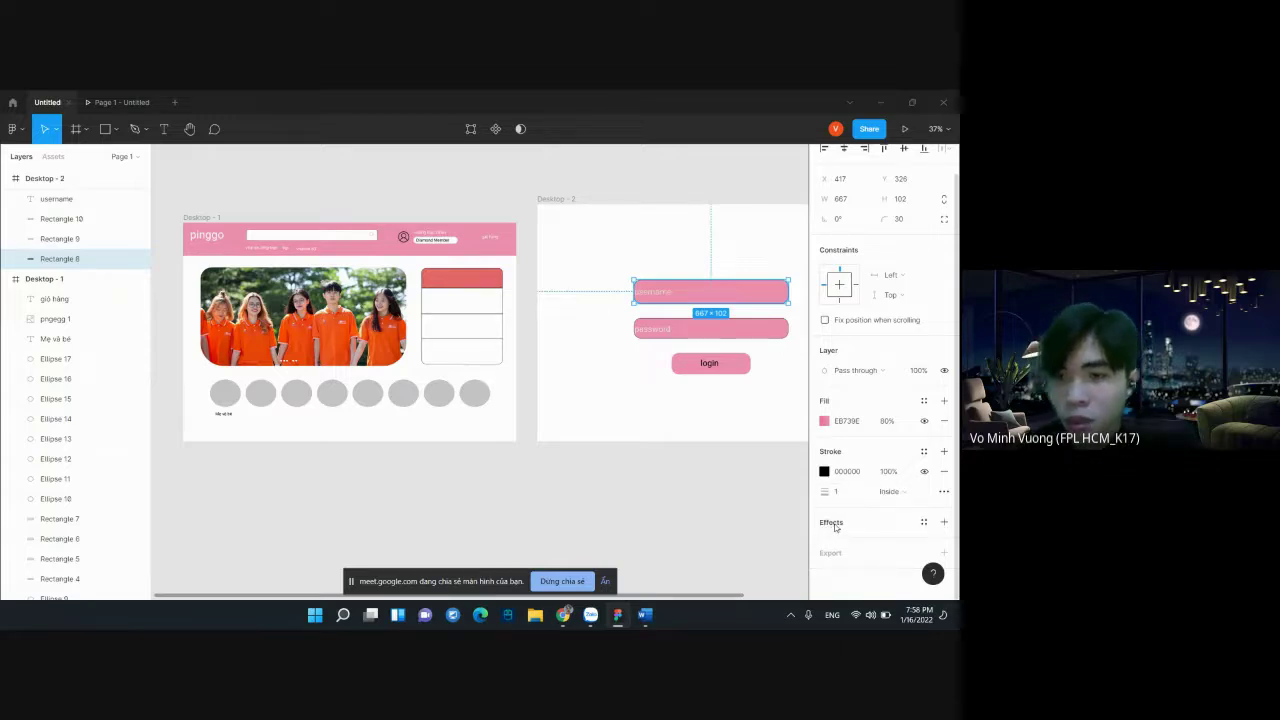
Try a drop shadow on the username field, then remove it
{"action": "left_click", "coordinate": [833, 522]}
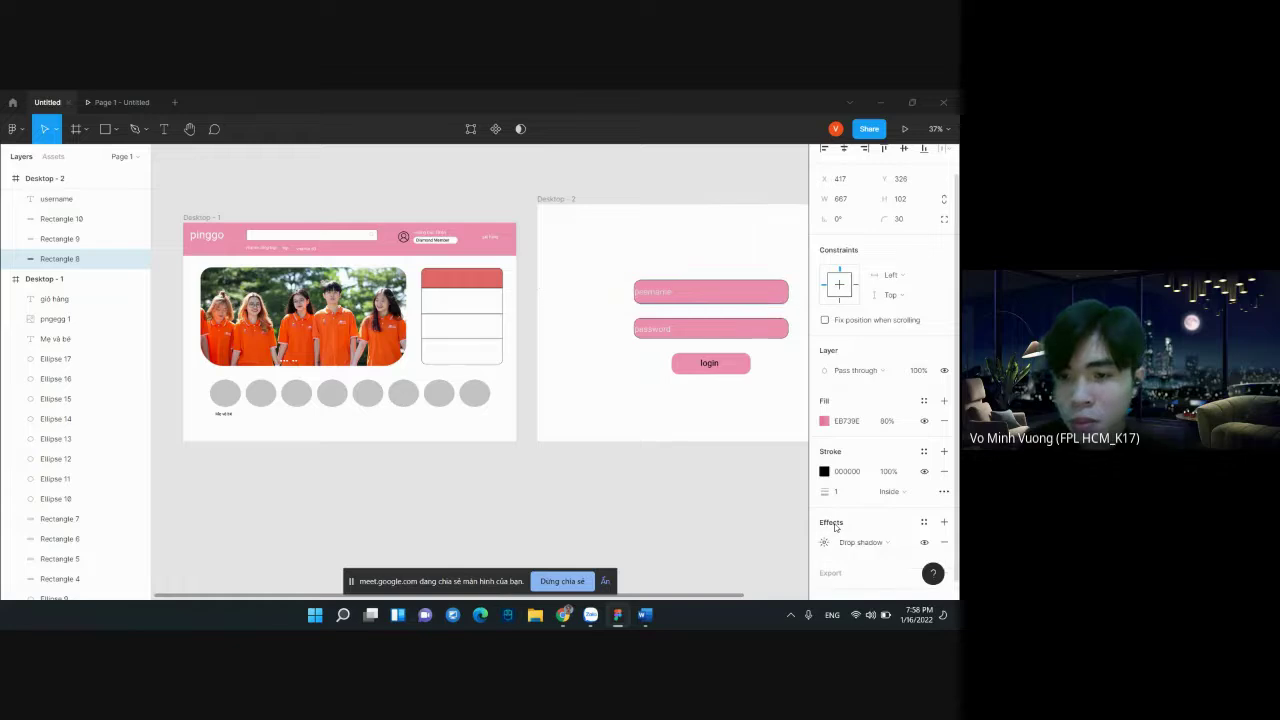
{"action": "left_click", "coordinate": [944, 542]}
{"action": "scroll", "coordinate": [866, 340], "scroll_direction": "up", "scroll_amount": 1}
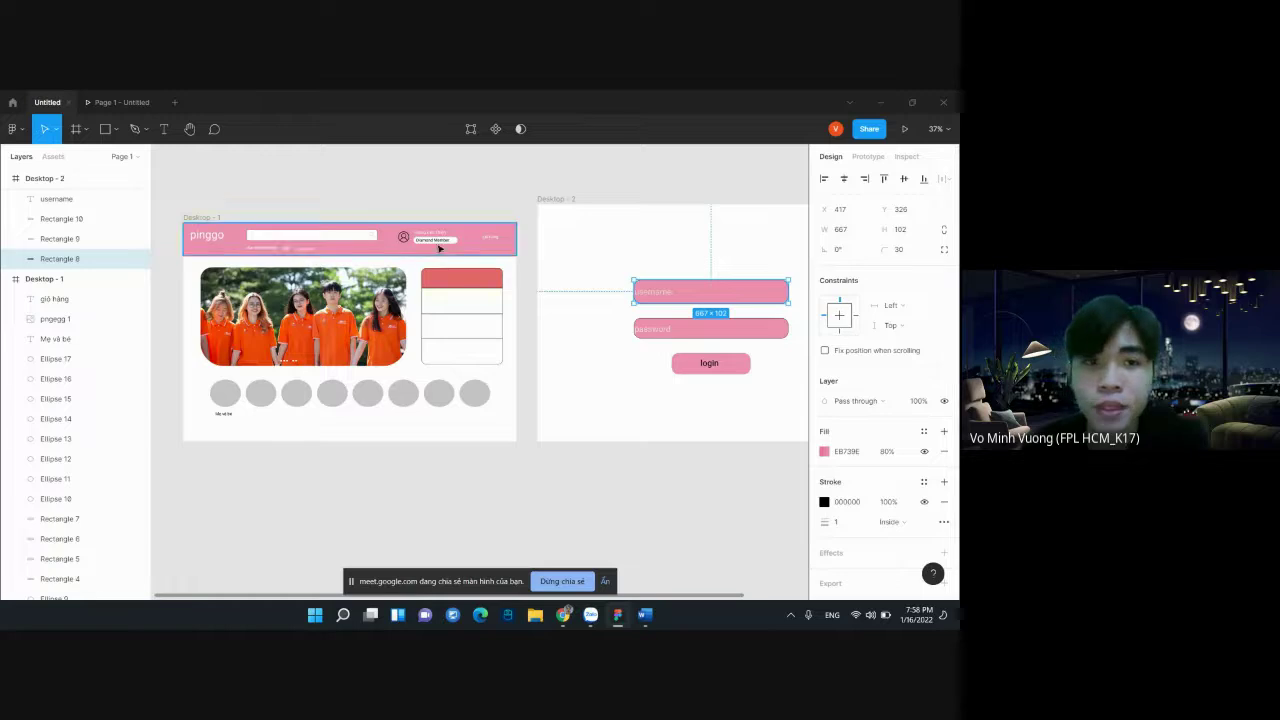
Change the giỏ hàng header text font to Petit Formal Script
{"action": "left_click", "coordinate": [490, 238]}
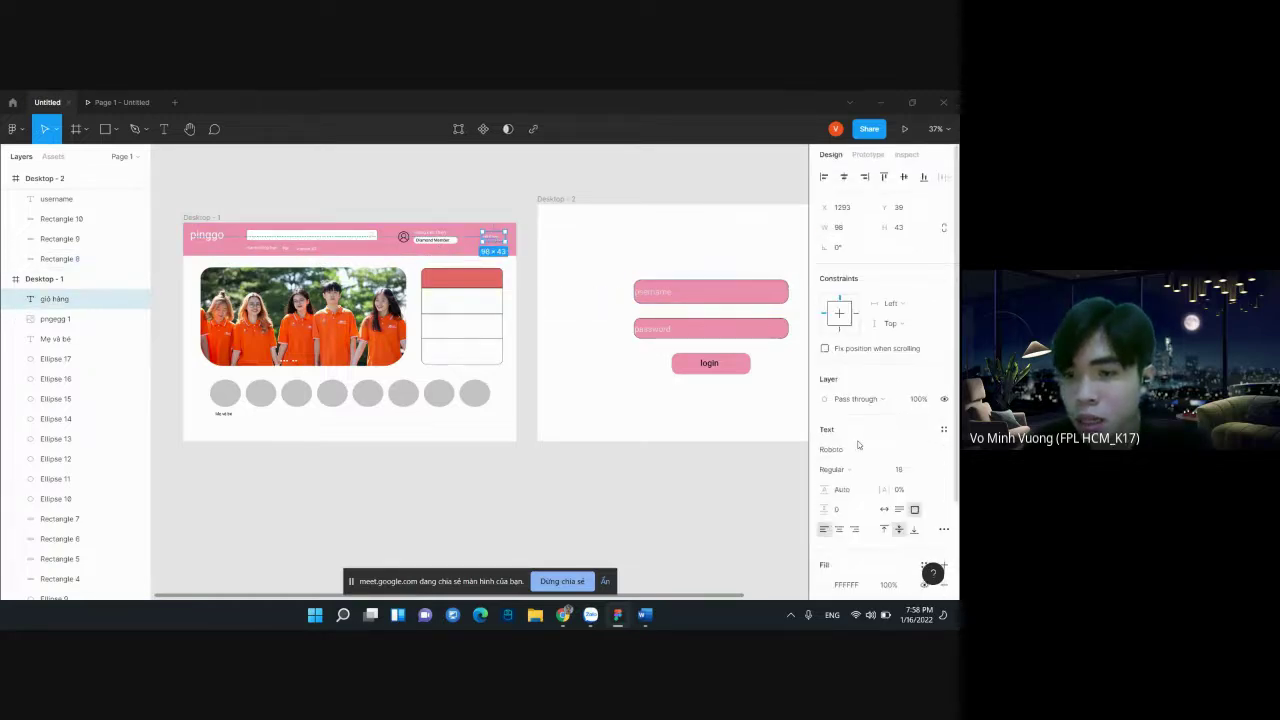
{"action": "scroll", "coordinate": [845, 410], "scroll_direction": "down", "scroll_amount": 1}
{"action": "left_click", "coordinate": [945, 410]}
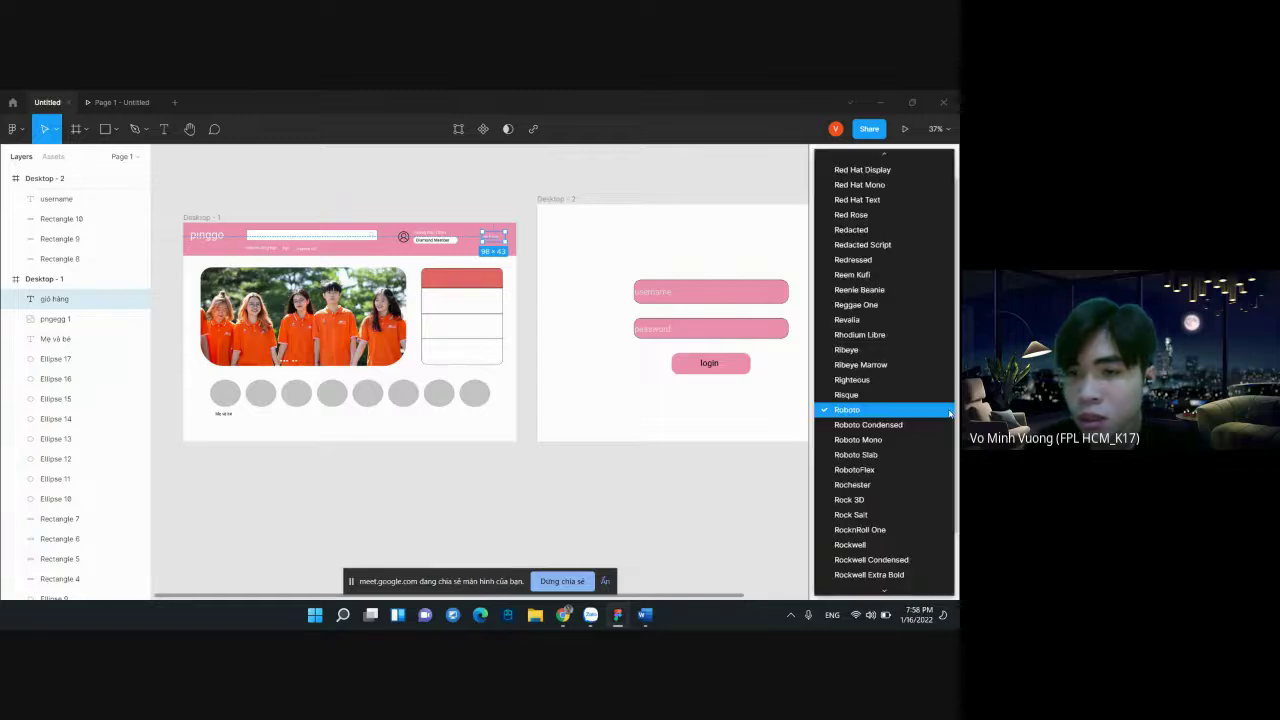
{"action": "scroll", "coordinate": [886, 238], "scroll_direction": "up", "scroll_amount": 5}
{"action": "scroll", "coordinate": [886, 234], "scroll_direction": "up", "scroll_amount": 3}
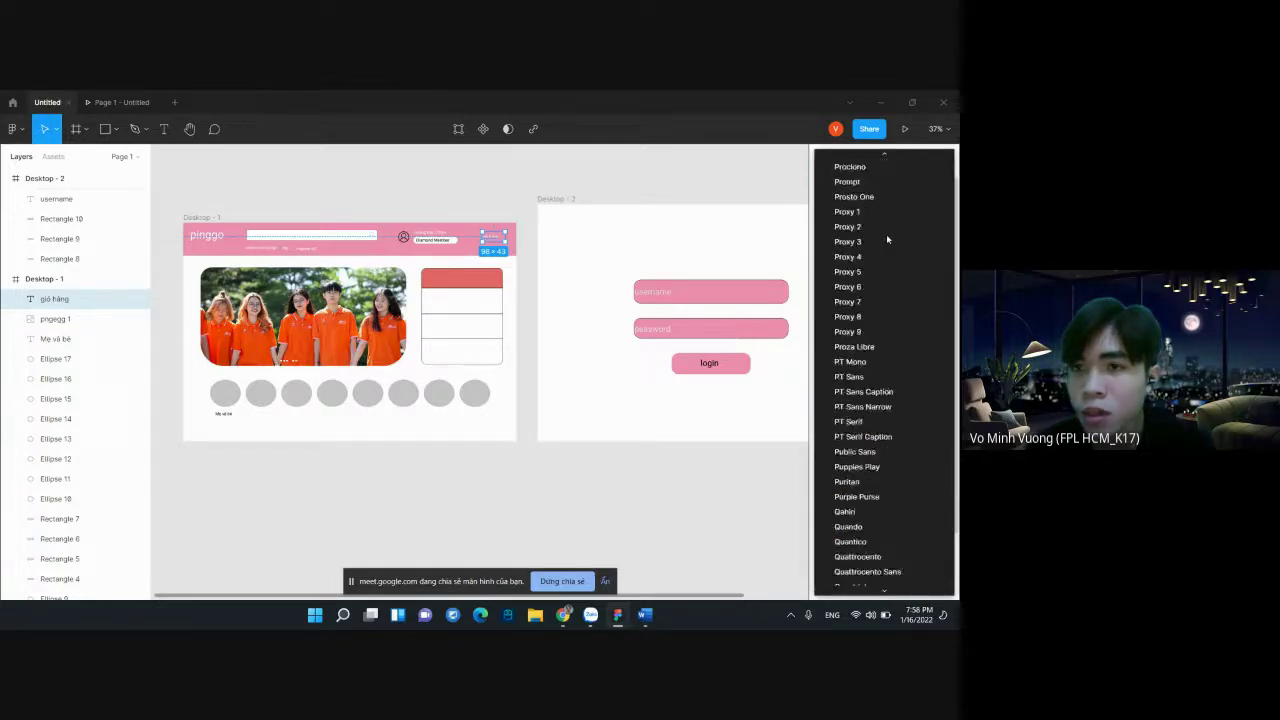
{"action": "scroll", "coordinate": [886, 234], "scroll_direction": "up", "scroll_amount": 3}
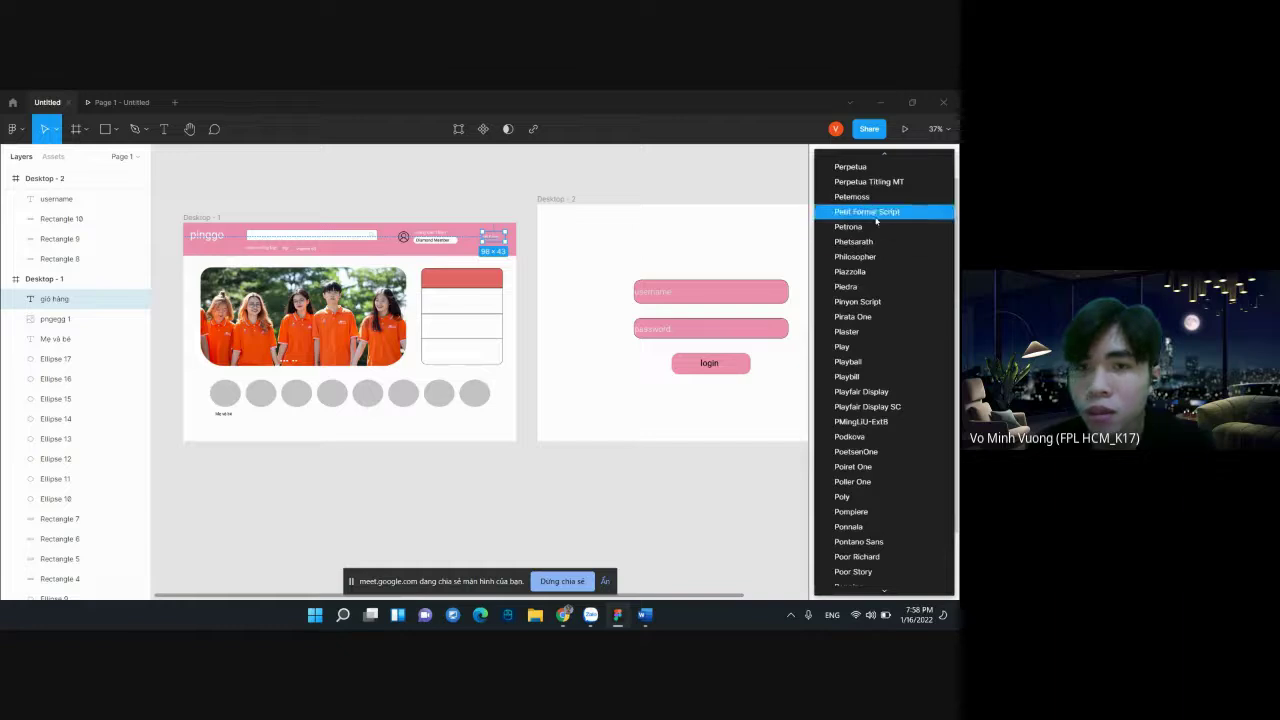
{"action": "left_click", "coordinate": [880, 211]}
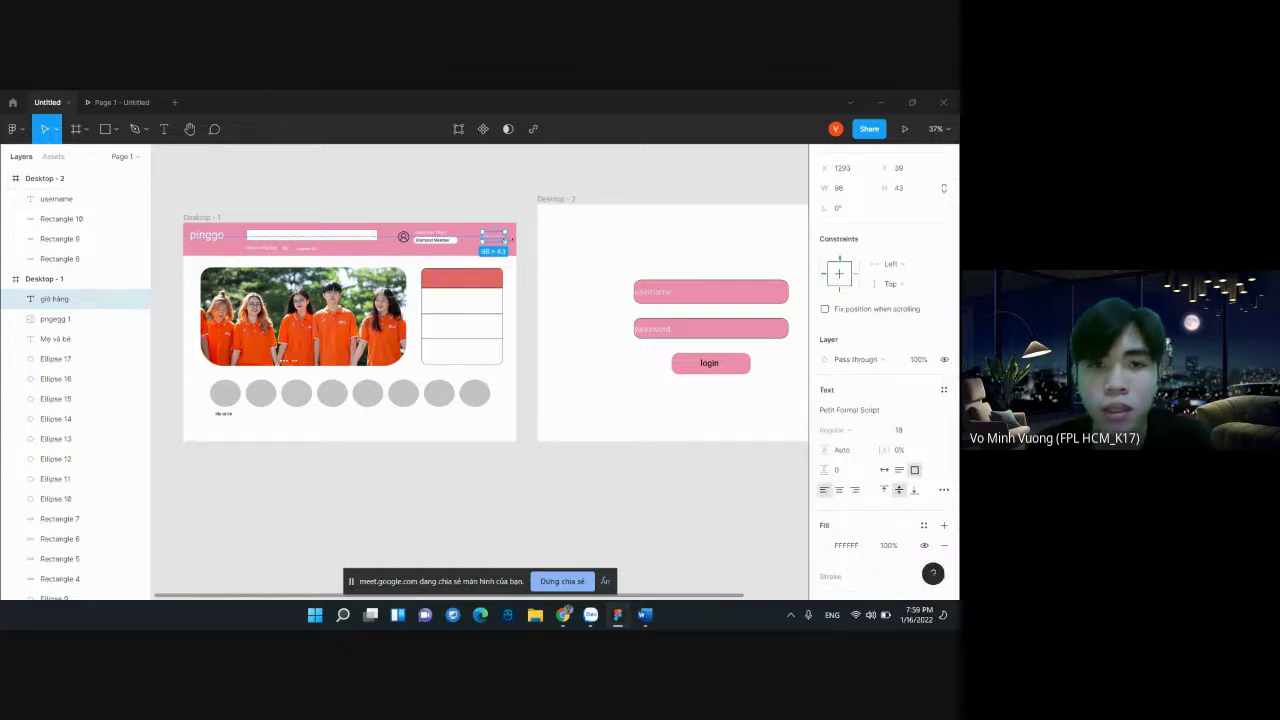
{"action": "scroll", "coordinate": [520, 258], "scroll_direction": "up", "scroll_amount": 5}
{"action": "scroll", "coordinate": [495, 250], "scroll_direction": "up", "scroll_amount": 3}
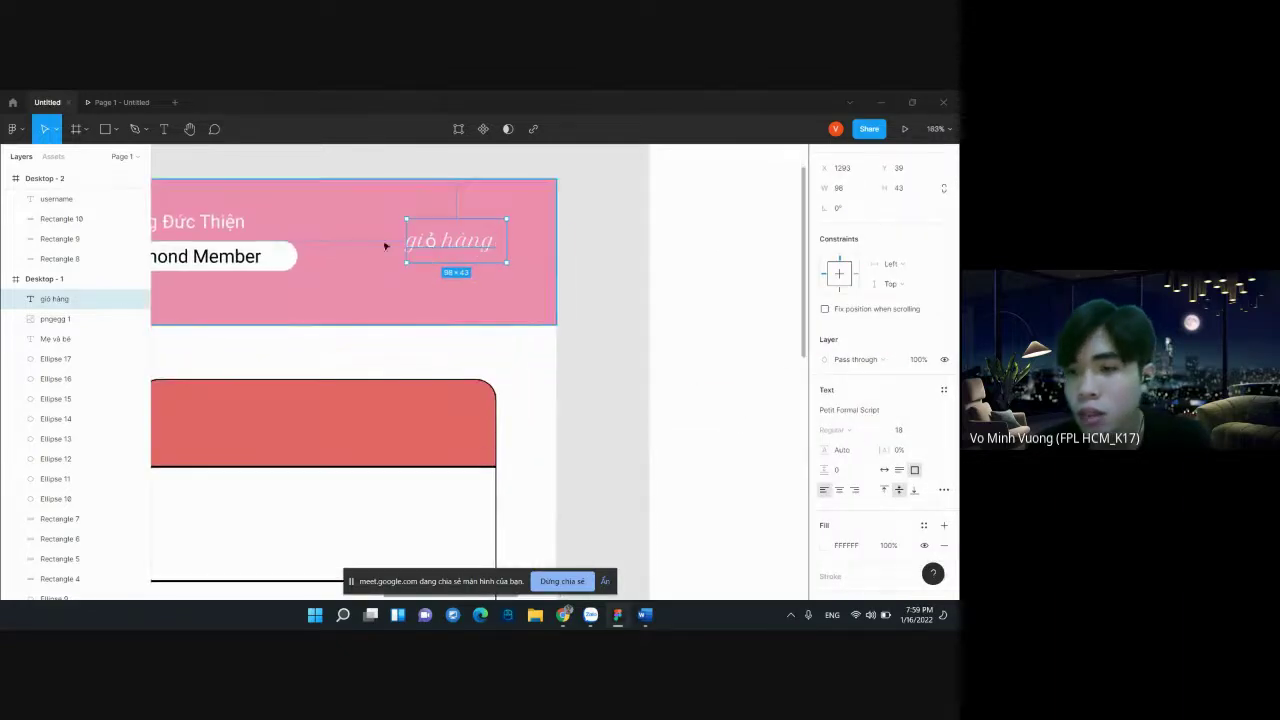
Set the giỏ hàng text size to 36
{"action": "left_click", "coordinate": [938, 411]}
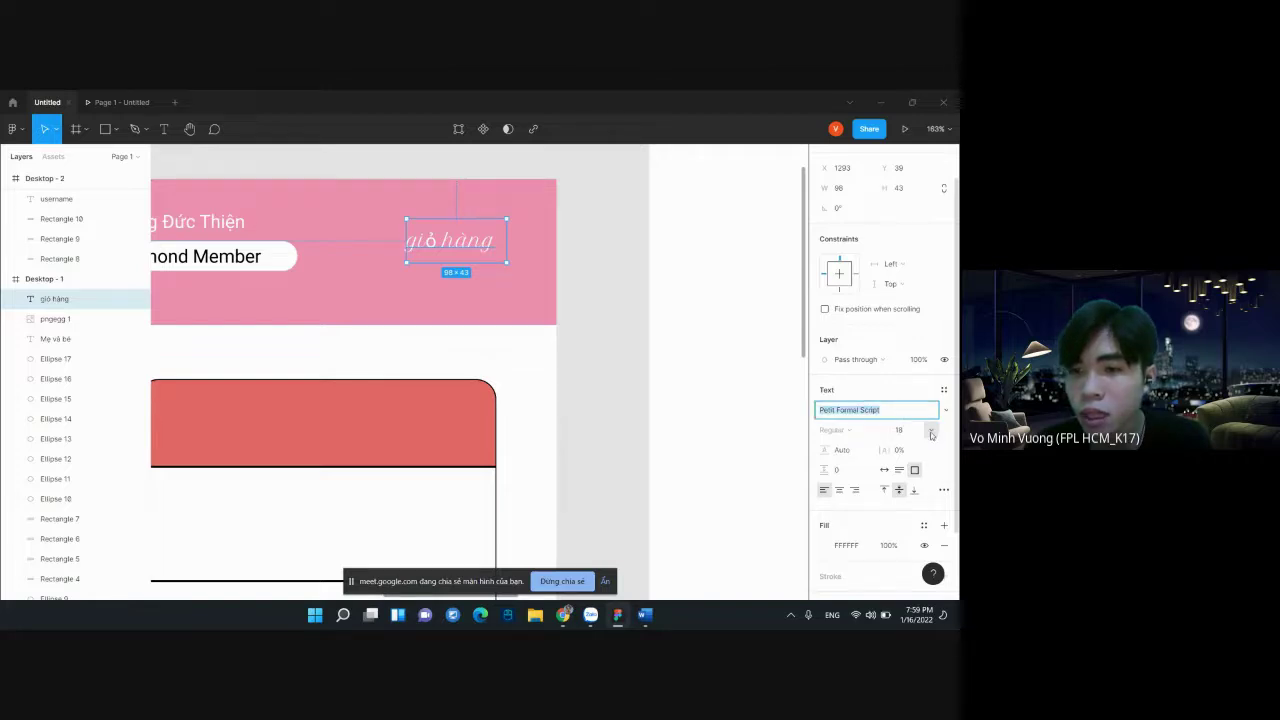
{"action": "left_click", "coordinate": [931, 433]}
{"action": "left_click", "coordinate": [912, 477]}
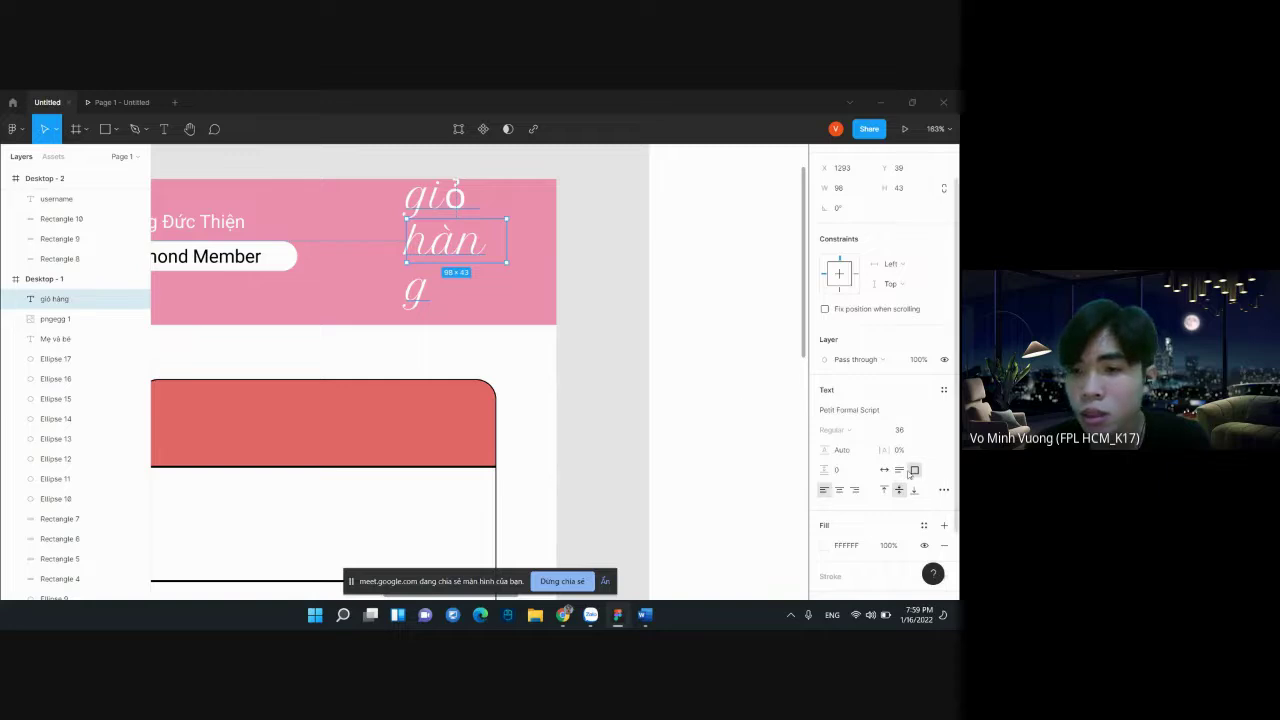
{"action": "left_click", "coordinate": [845, 452]}
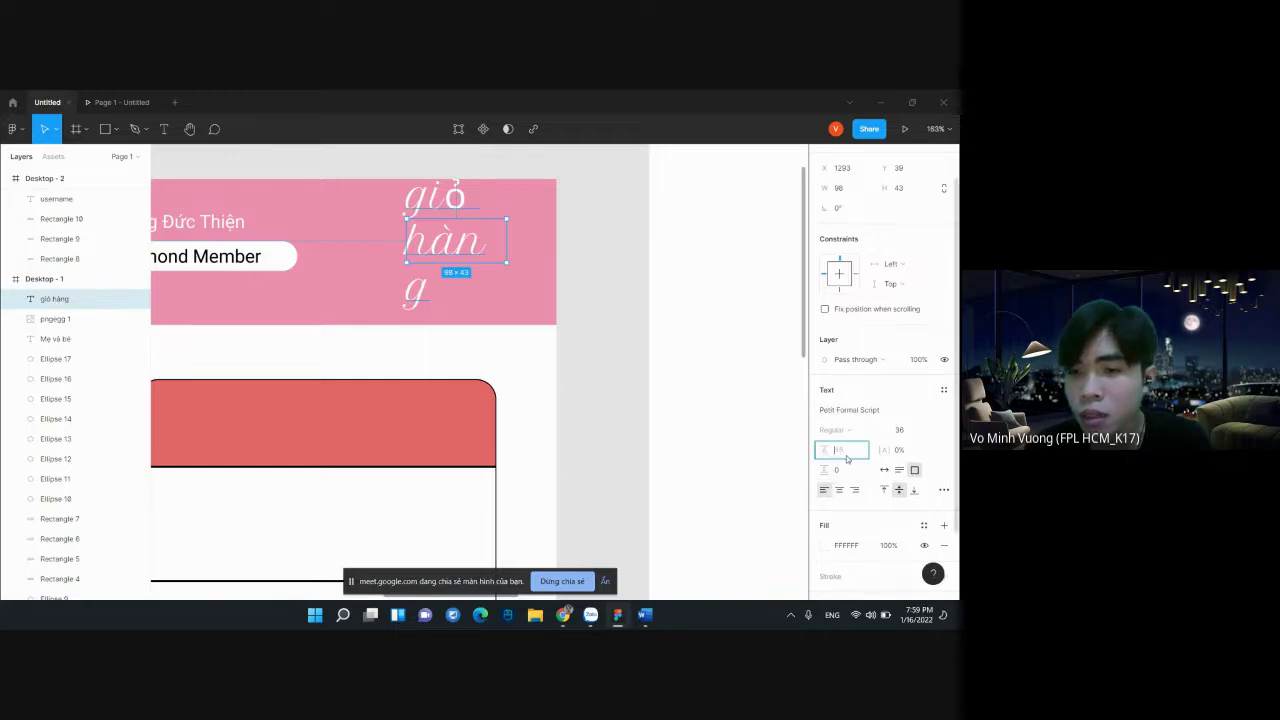
{"action": "left_click", "coordinate": [786, 503]}
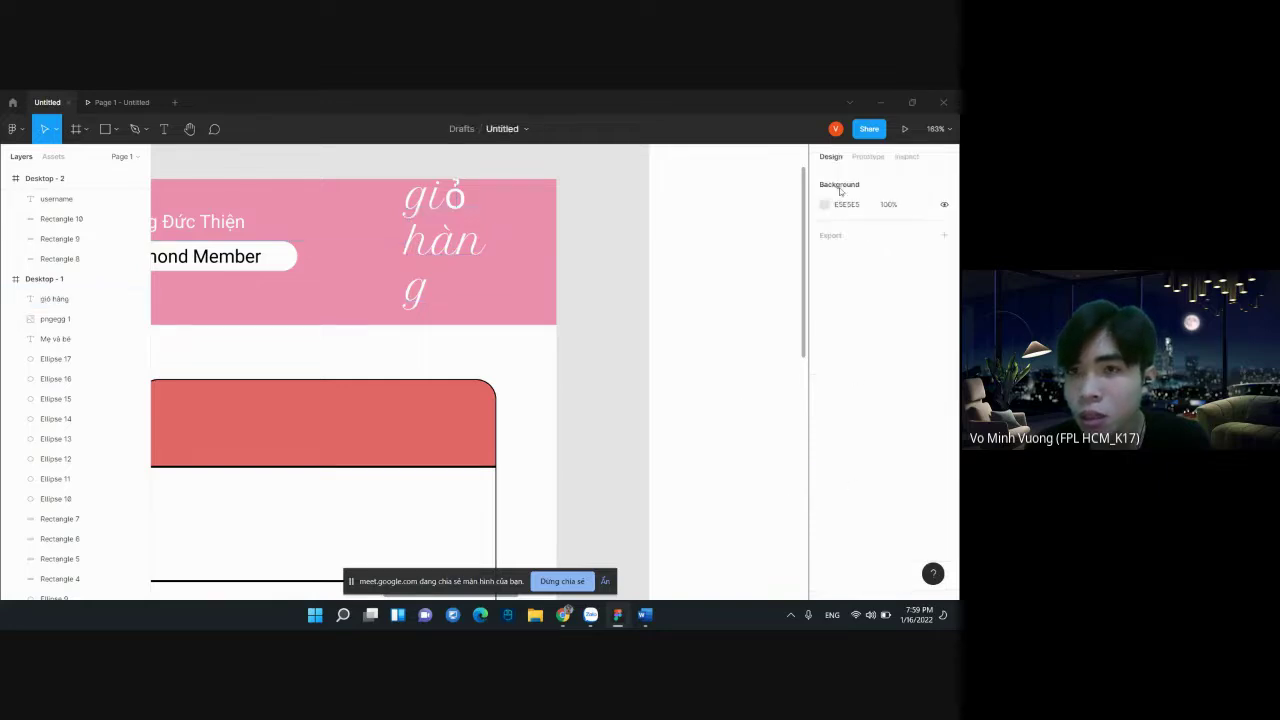
Make giỏ hàng left-aligned and, after trying center and bottom, align it to the top
{"action": "left_click", "coordinate": [60, 298]}
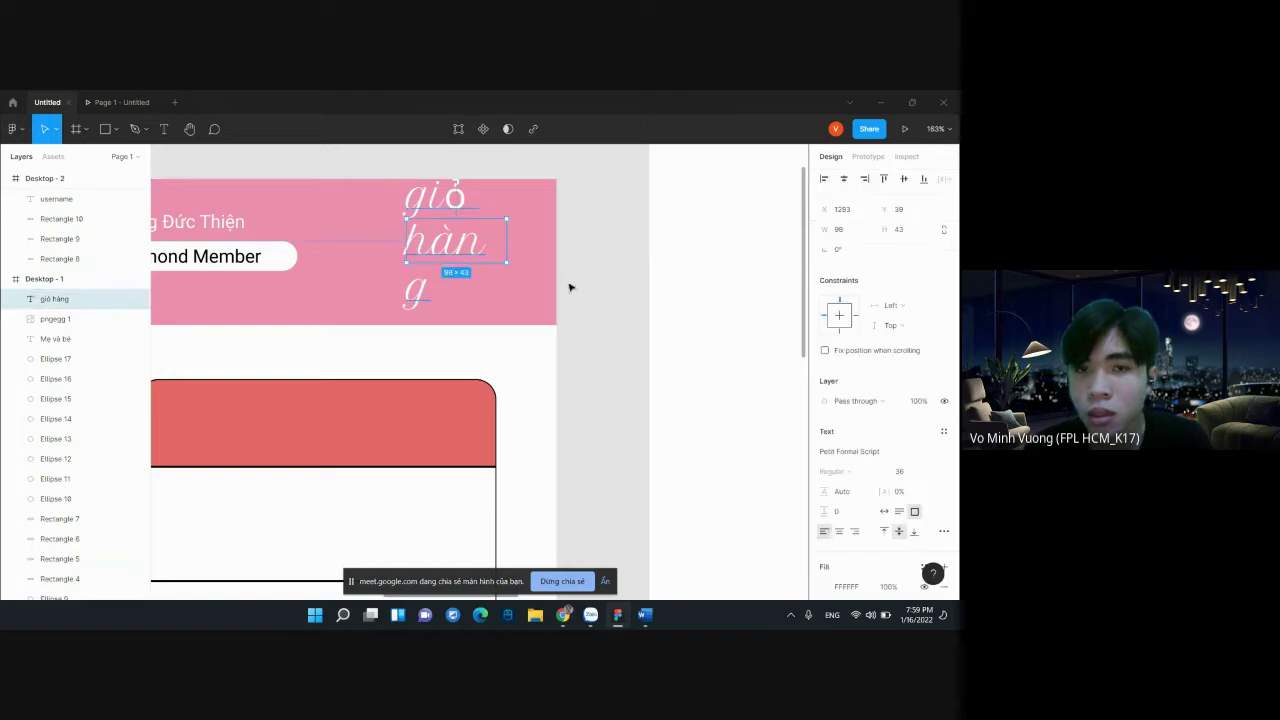
{"action": "left_click", "coordinate": [840, 532]}
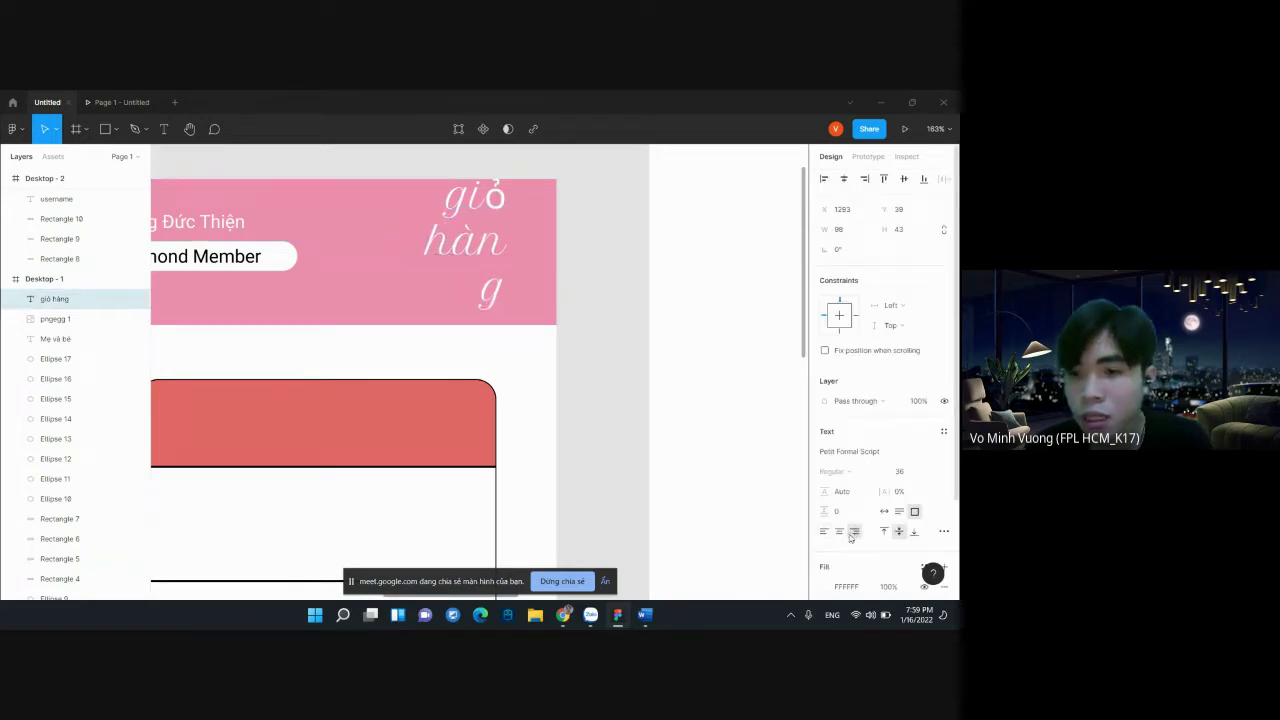
{"action": "left_click", "coordinate": [824, 531]}
{"action": "scroll", "coordinate": [890, 500], "scroll_direction": "down", "scroll_amount": 2}
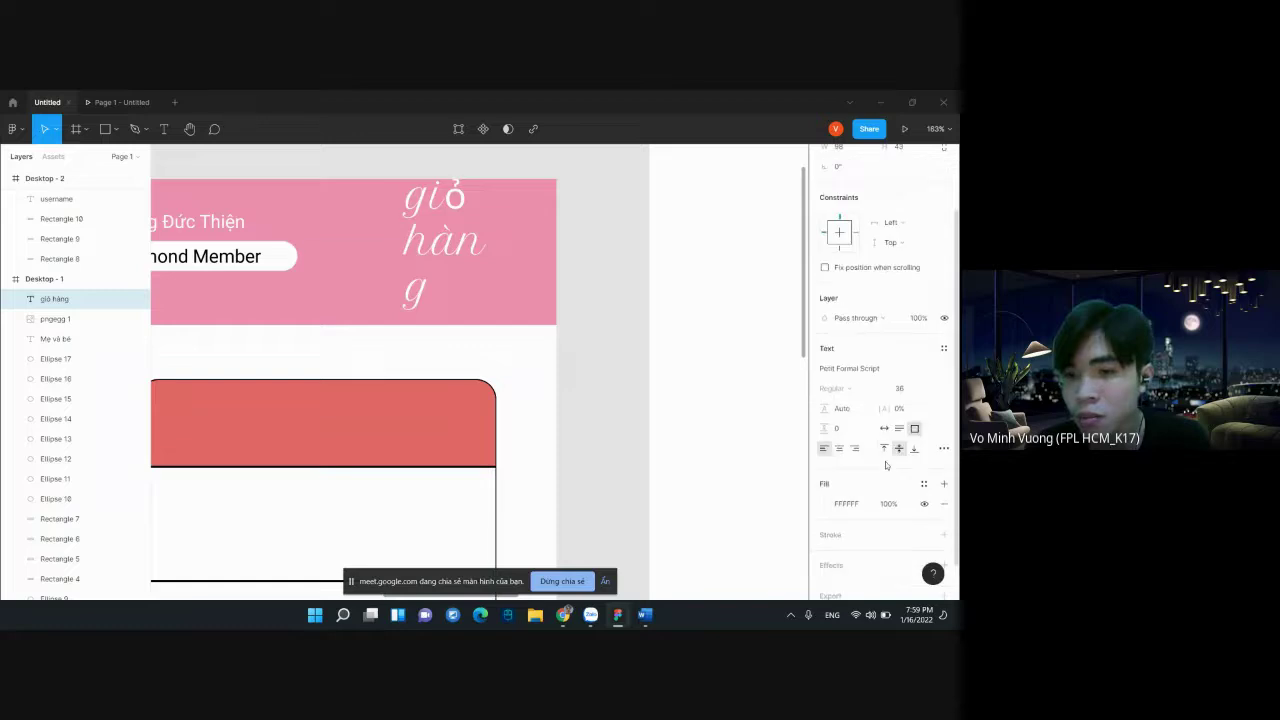
{"action": "left_click", "coordinate": [884, 449]}
{"action": "left_click", "coordinate": [897, 453]}
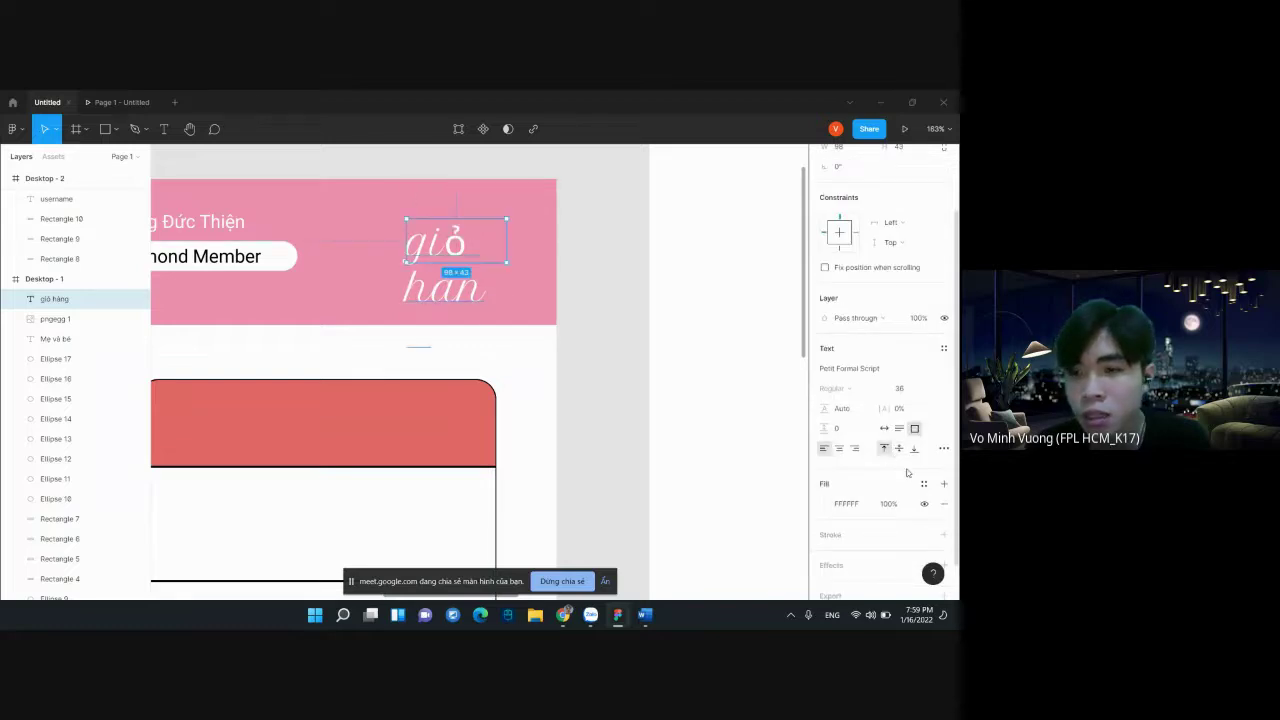
{"action": "left_click", "coordinate": [912, 451]}
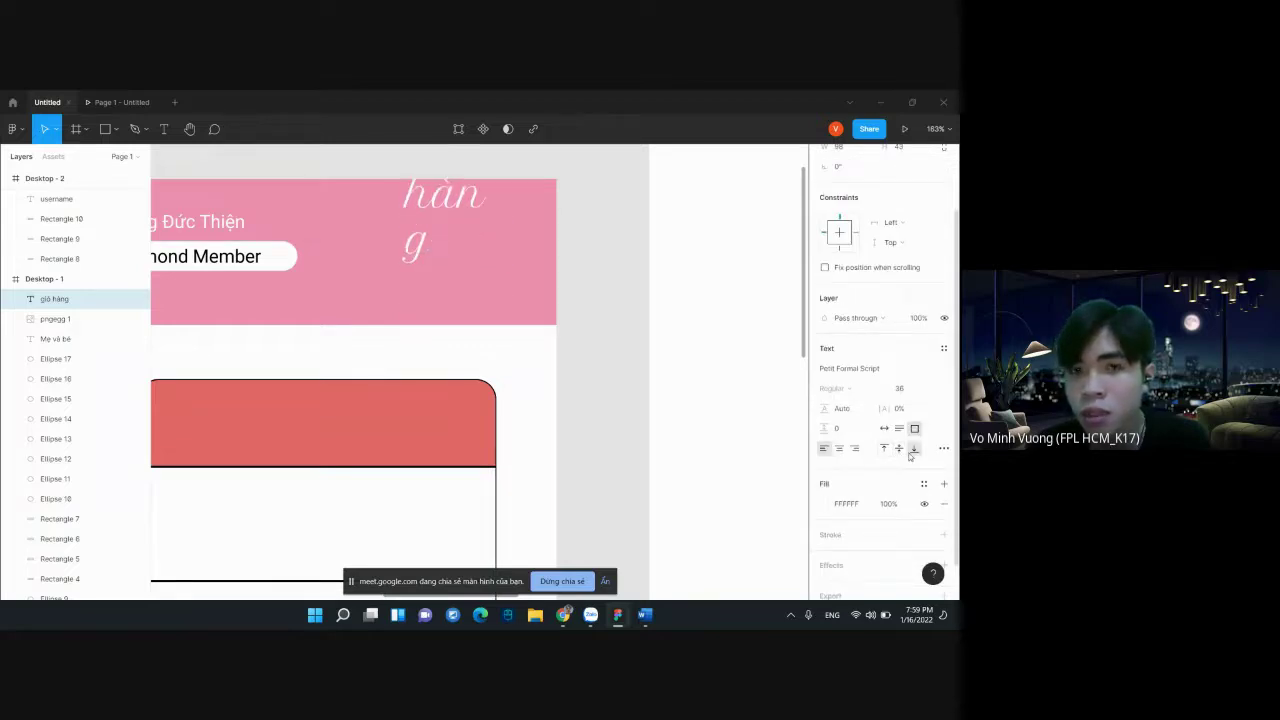
{"action": "left_click", "coordinate": [884, 449]}
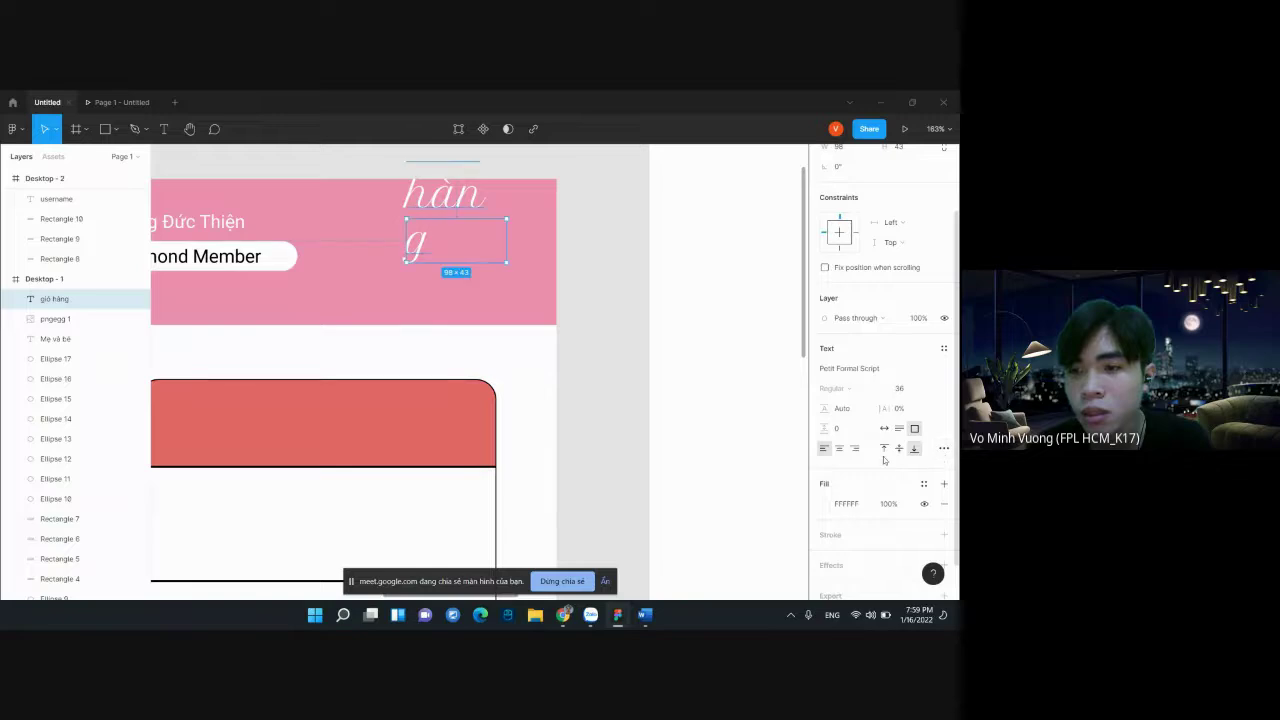
Set the giỏ hàng text decoration to strikethrough in Type details
{"action": "left_click", "coordinate": [945, 453]}
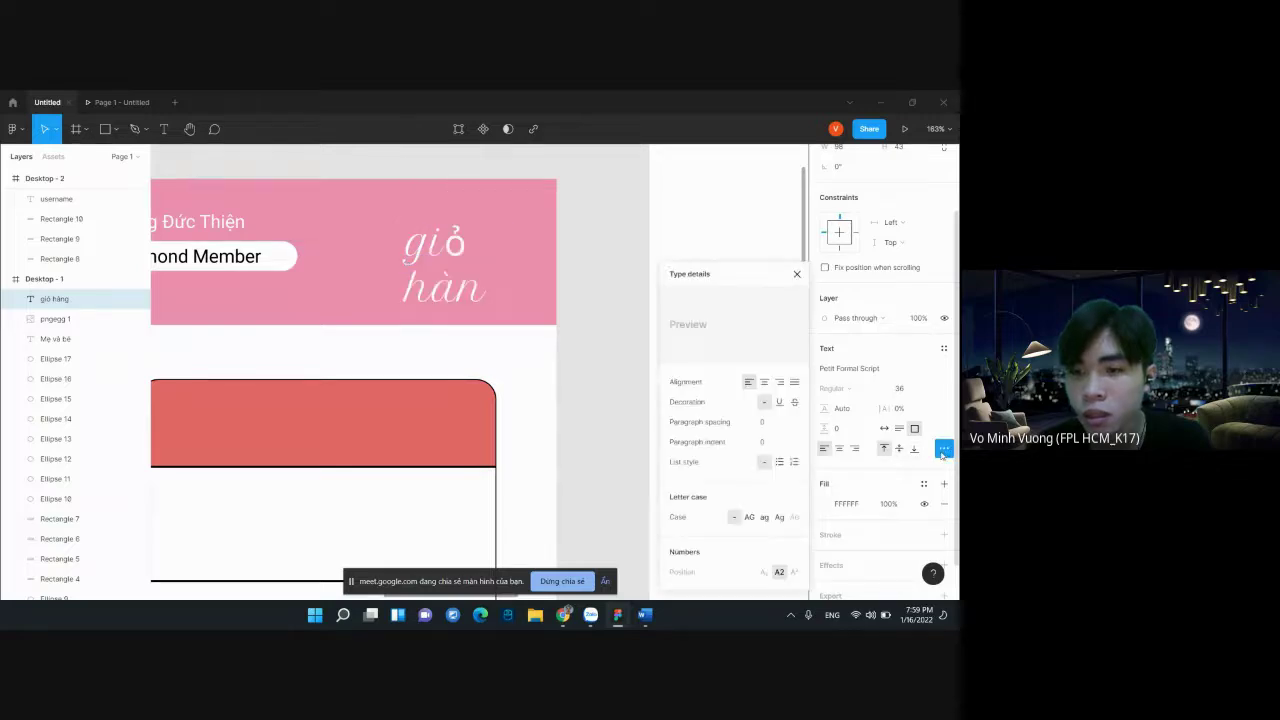
{"action": "left_click", "coordinate": [779, 403]}
{"action": "left_click", "coordinate": [795, 402]}
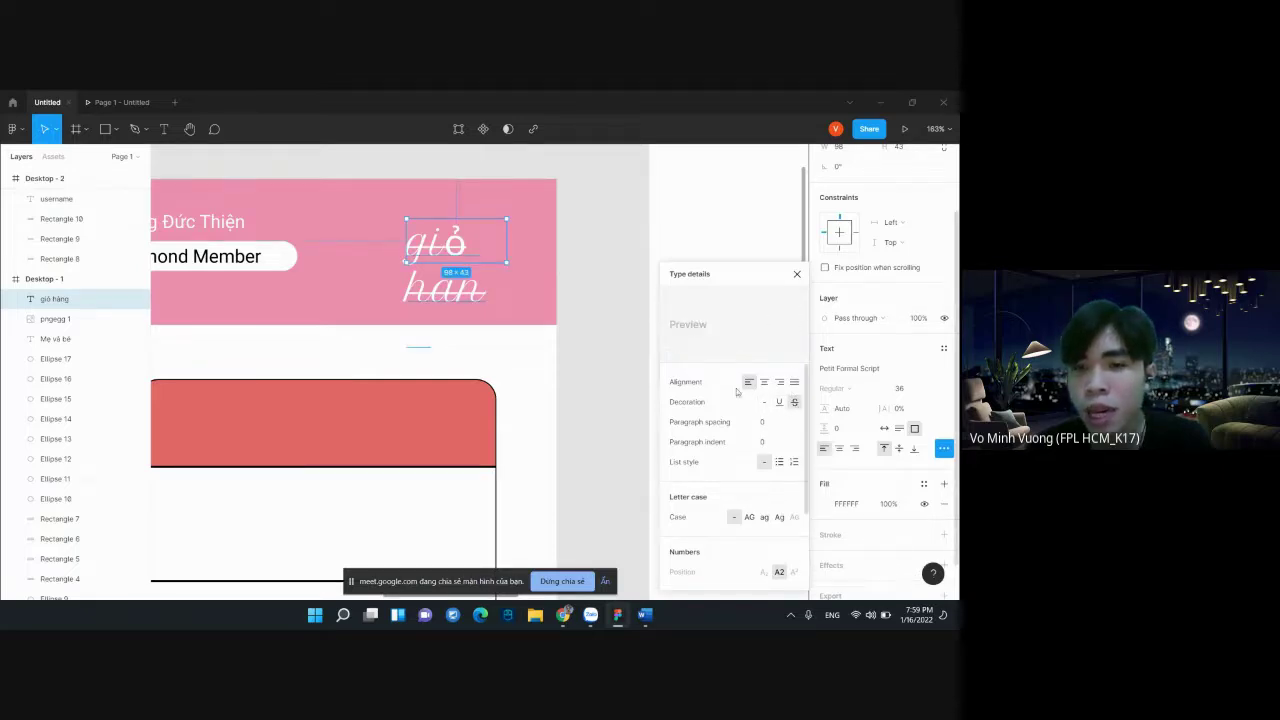
Try bulleted and numbered list styles, reset the list style to none, and close Type details
{"action": "scroll", "coordinate": [760, 425], "scroll_direction": "down", "scroll_amount": 1}
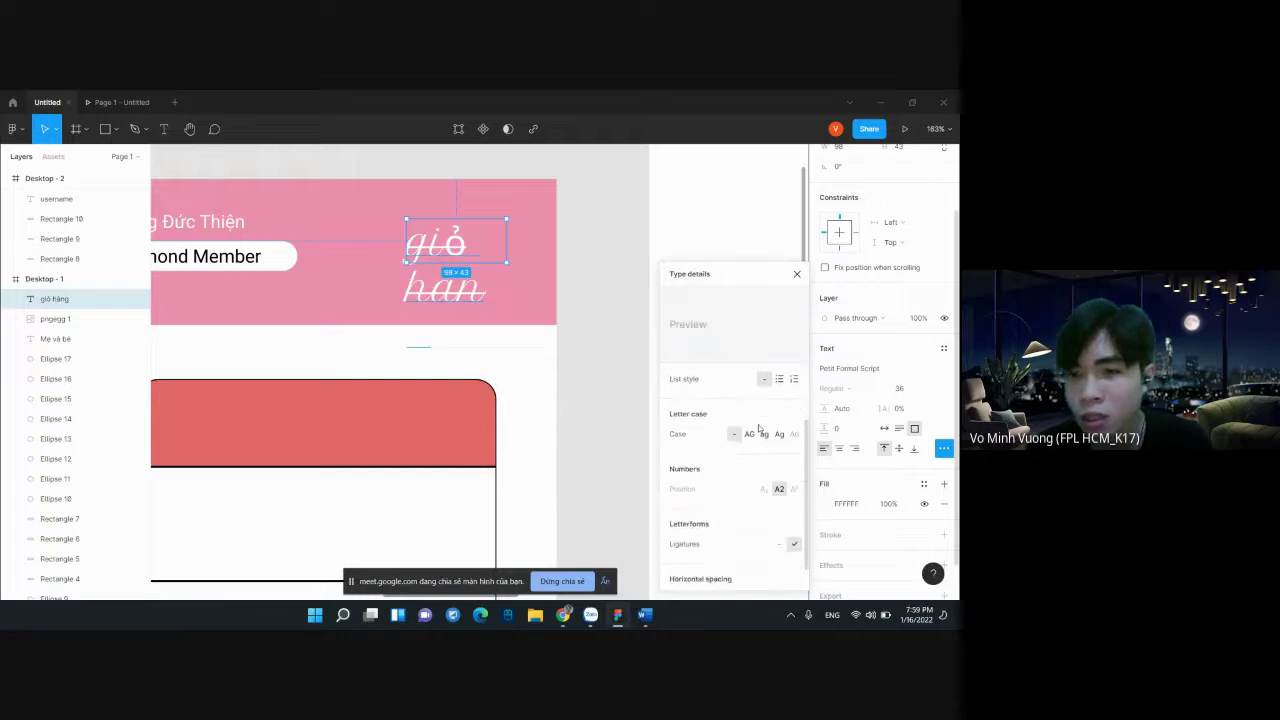
{"action": "left_click", "coordinate": [779, 421]}
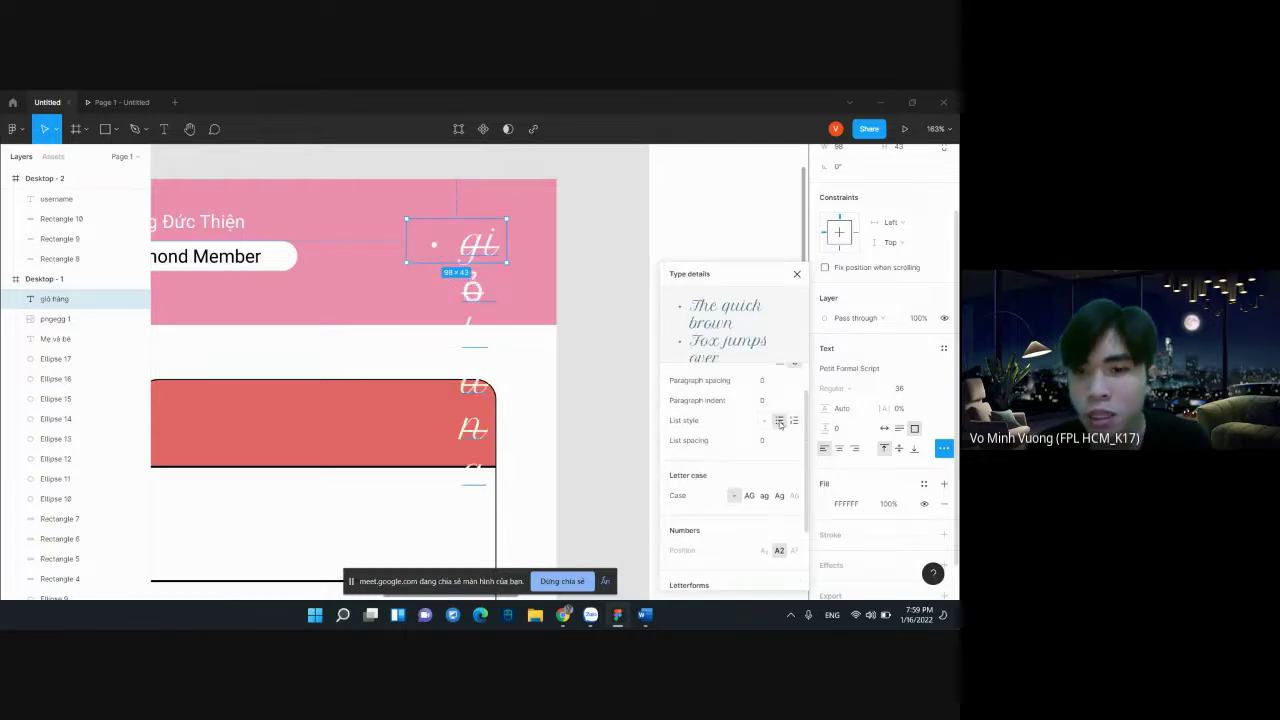
{"action": "left_click", "coordinate": [794, 421]}
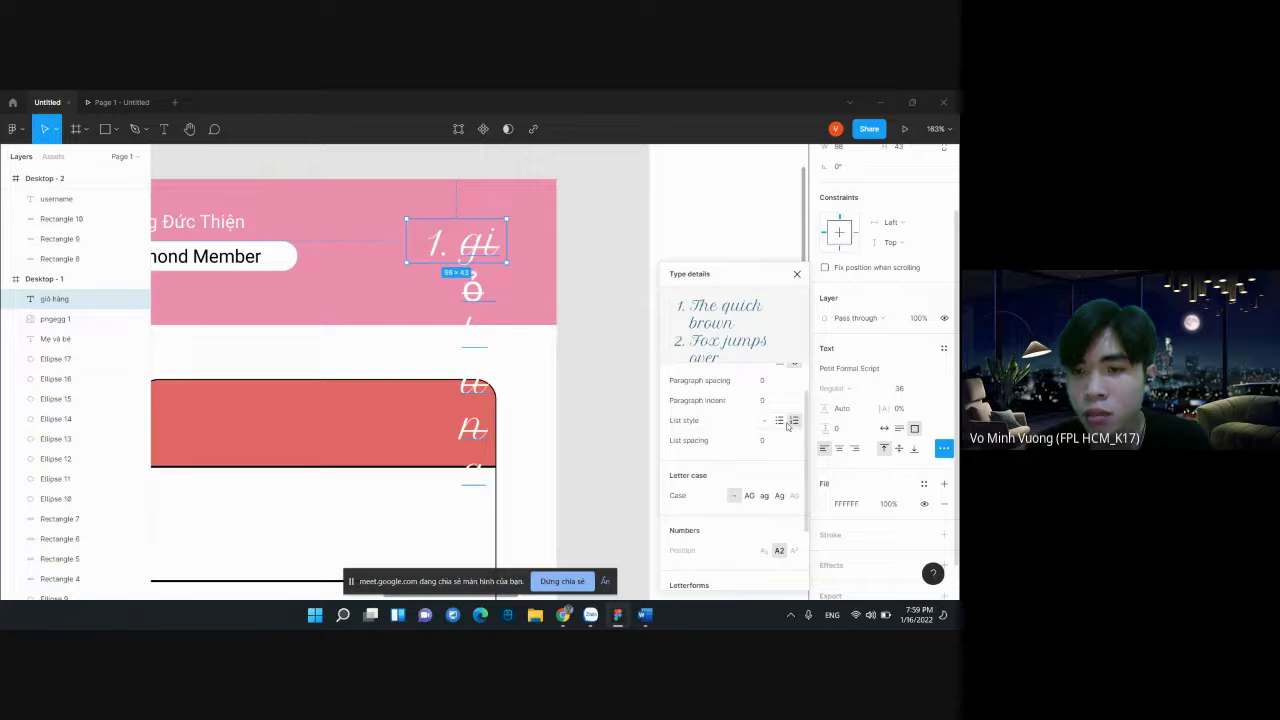
{"action": "left_click", "coordinate": [765, 421]}
{"action": "scroll", "coordinate": [767, 441], "scroll_direction": "down", "scroll_amount": 2}
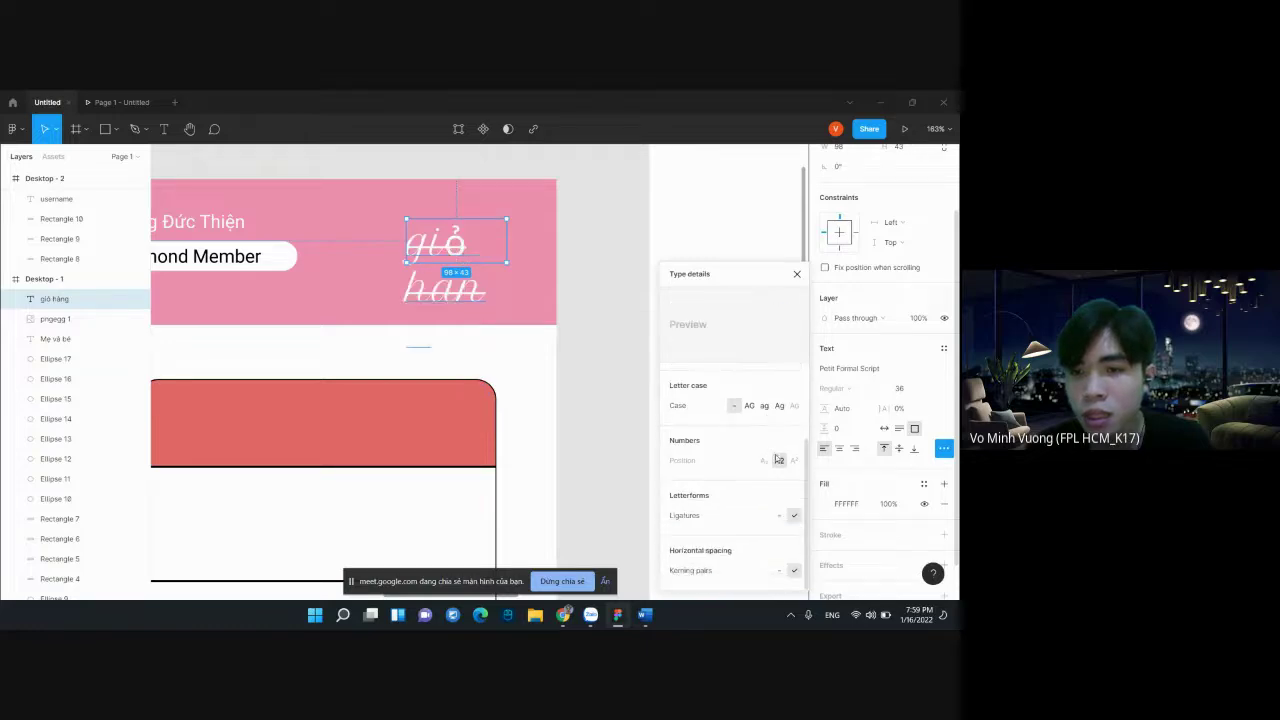
{"action": "left_click", "coordinate": [778, 459]}
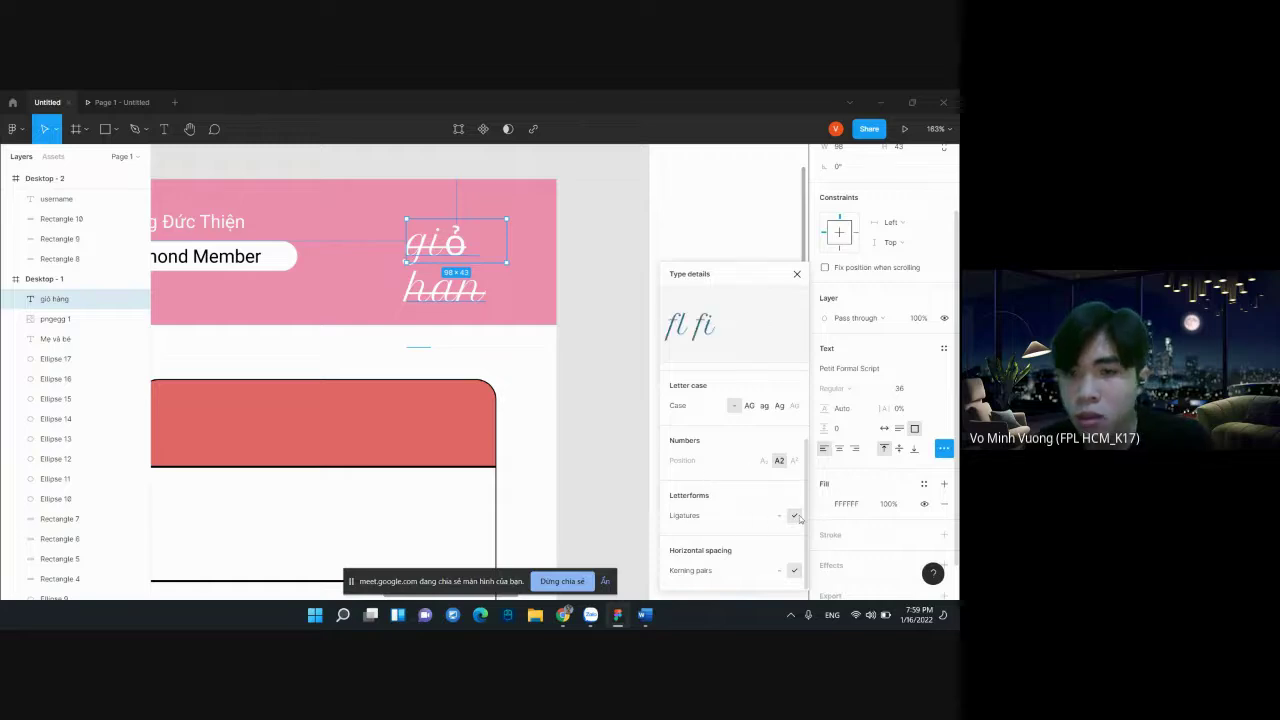
{"action": "left_click", "coordinate": [796, 274]}
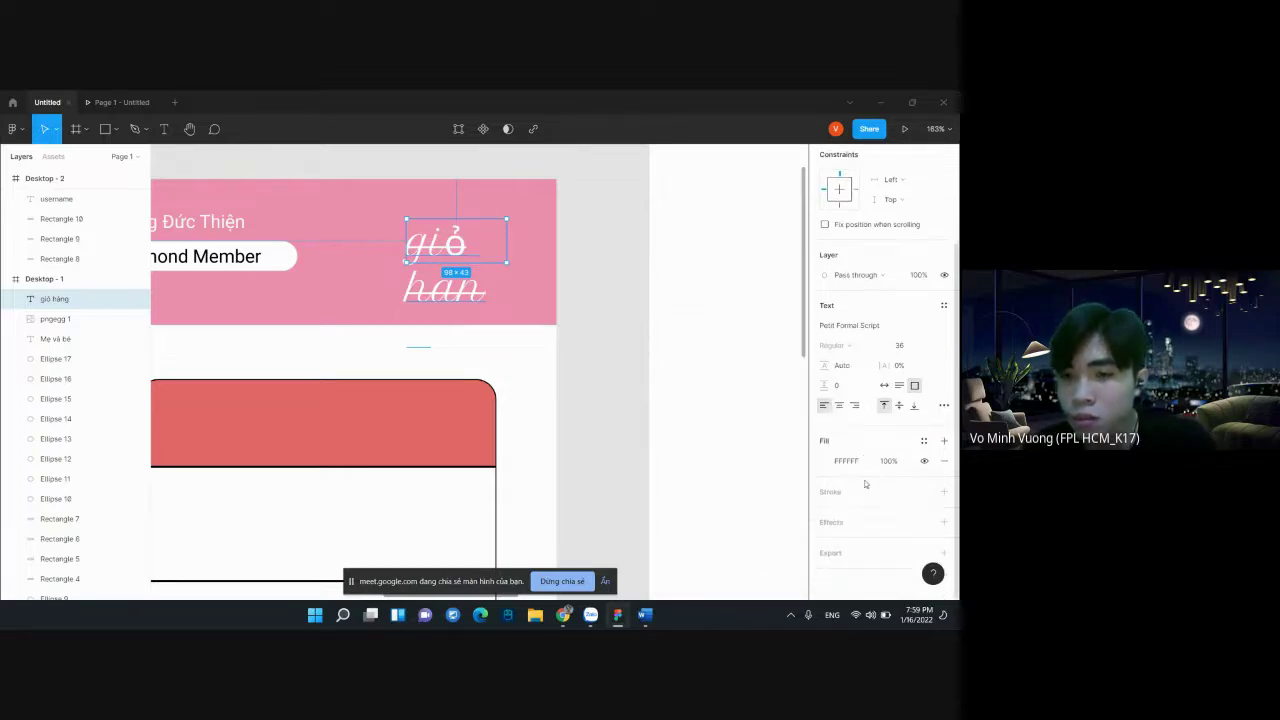
Browse the Fill colour styles and team libraries, then dismiss them
{"action": "left_click", "coordinate": [924, 440]}
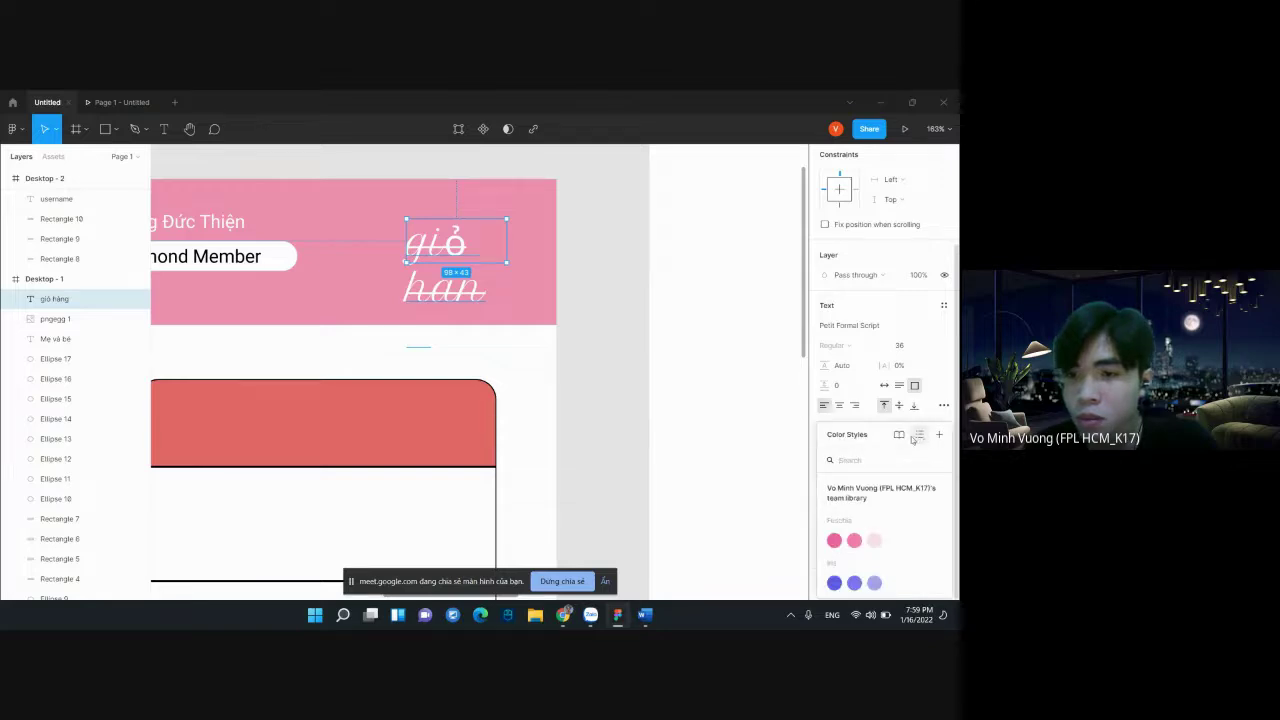
{"action": "left_click", "coordinate": [898, 434]}
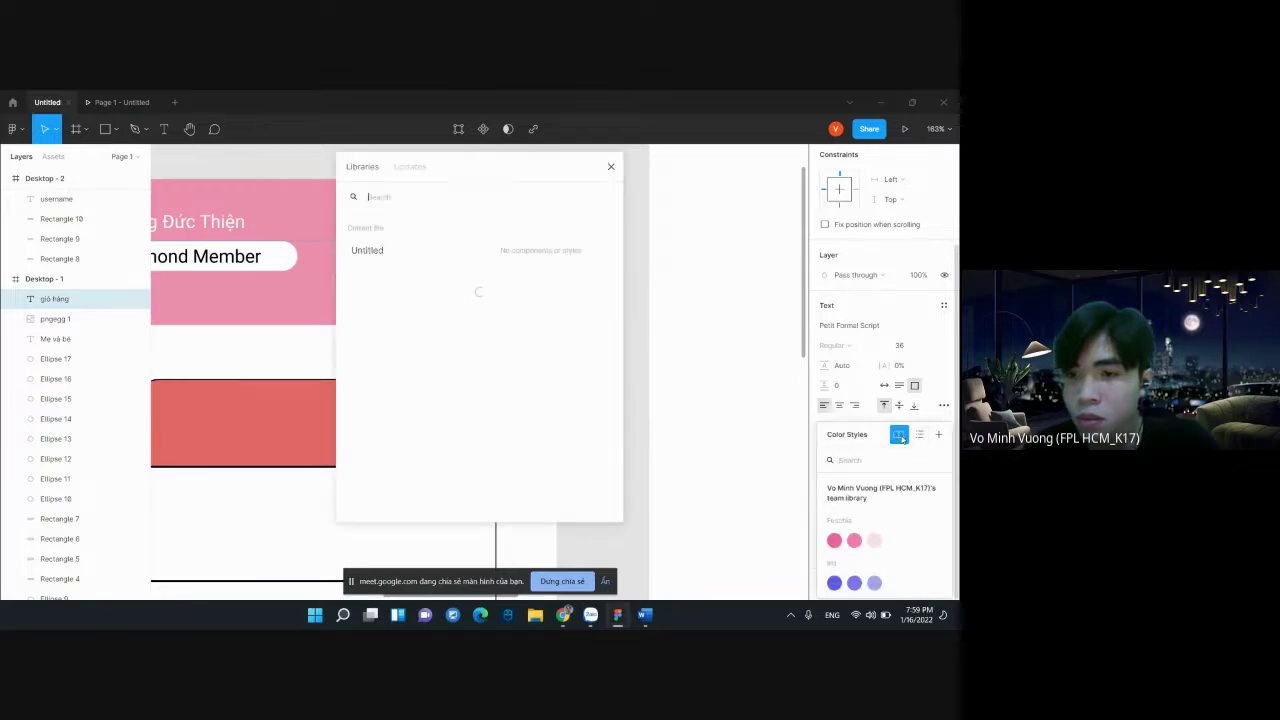
{"action": "left_click", "coordinate": [611, 169]}
{"action": "left_click", "coordinate": [919, 434]}
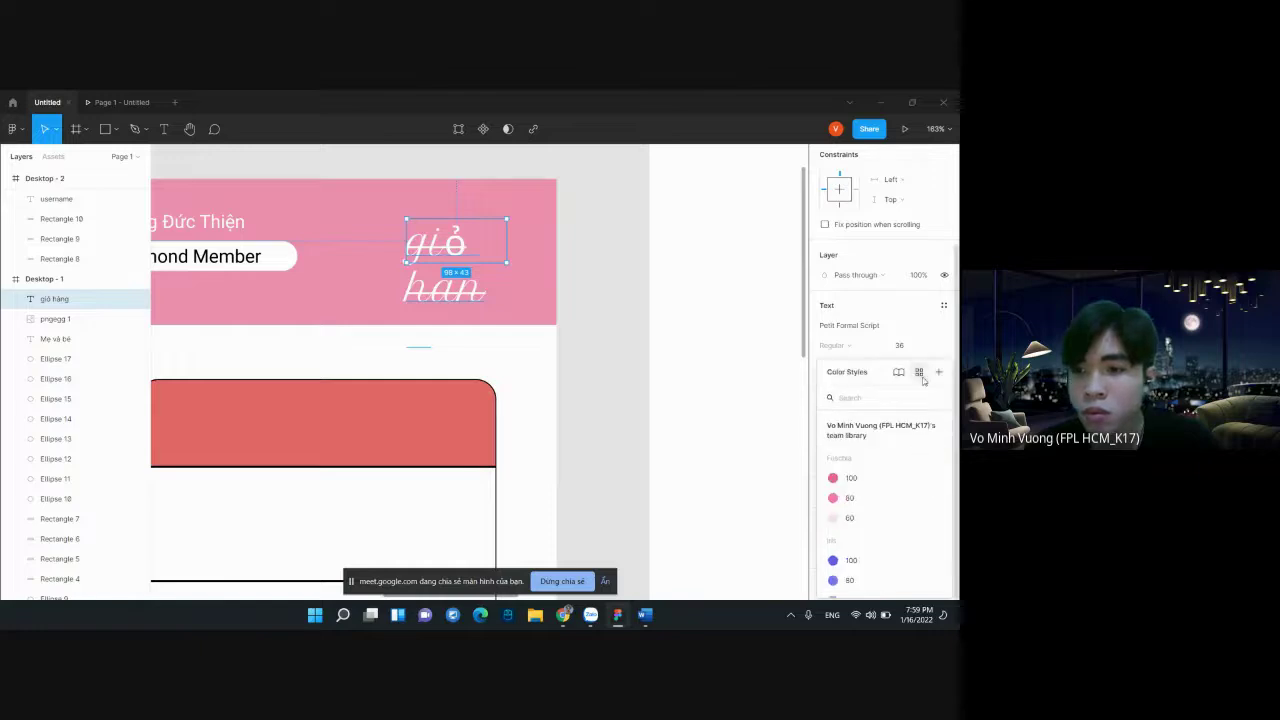
{"action": "left_click", "coordinate": [736, 424]}
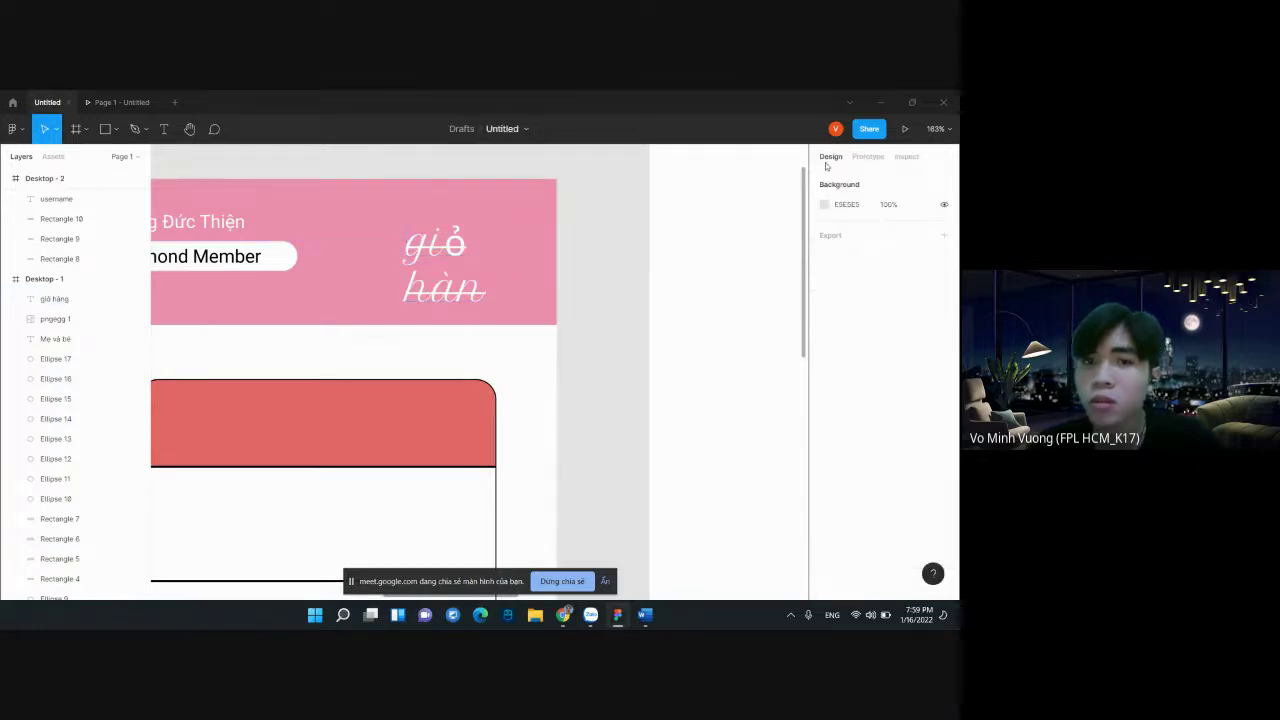
Drag the giỏ hàng text box wider on both sides so it fits on one line
{"action": "left_click", "coordinate": [452, 248]}
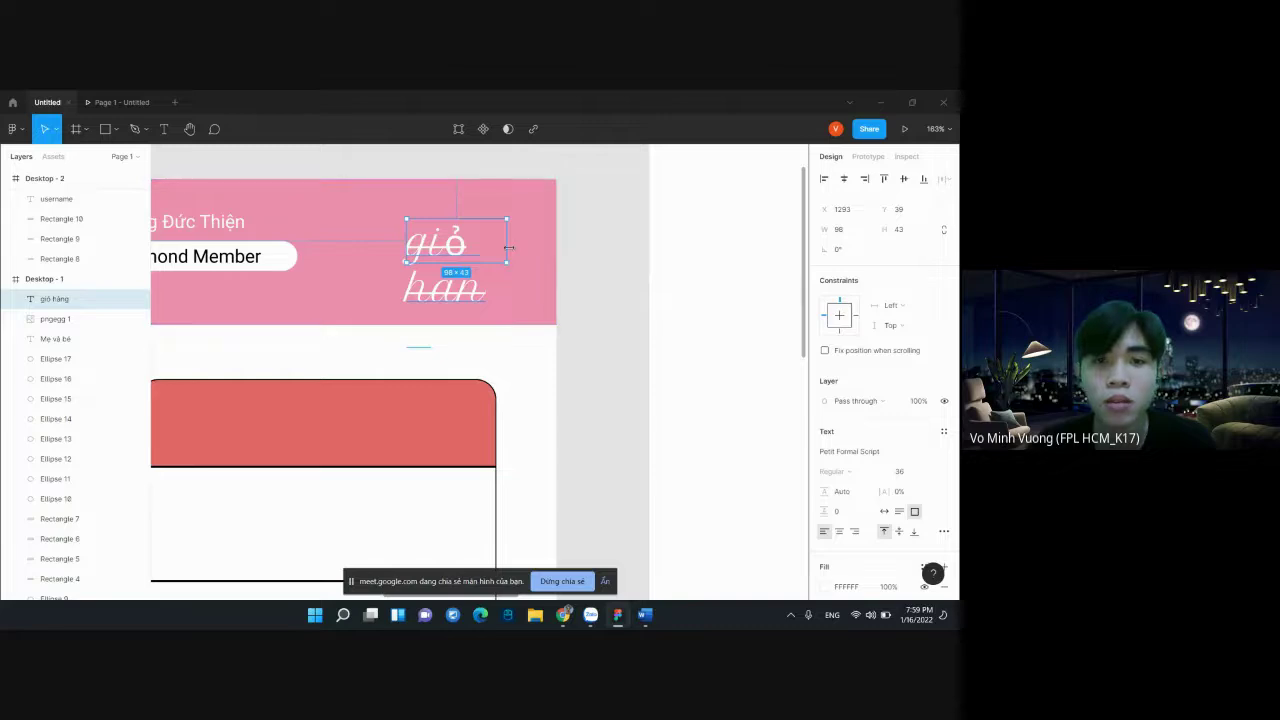
{"action": "left_click_drag", "start_coordinate": [509, 248], "coordinate": [556, 248]}
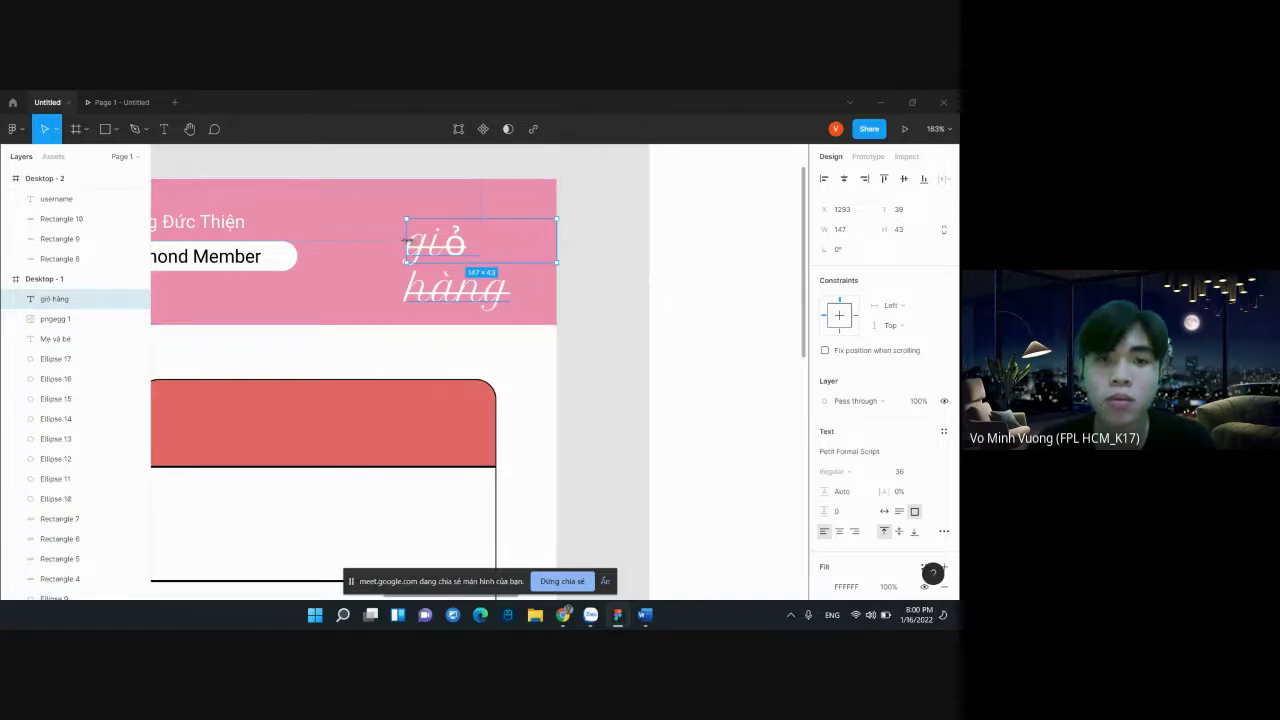
{"action": "left_click_drag", "start_coordinate": [408, 240], "coordinate": [340, 240]}
Select the pink header rectangle and zoom out to view the whole page
{"action": "left_click", "coordinate": [491, 300]}
{"action": "scroll", "coordinate": [578, 289], "scroll_direction": "up", "scroll_amount": 3}
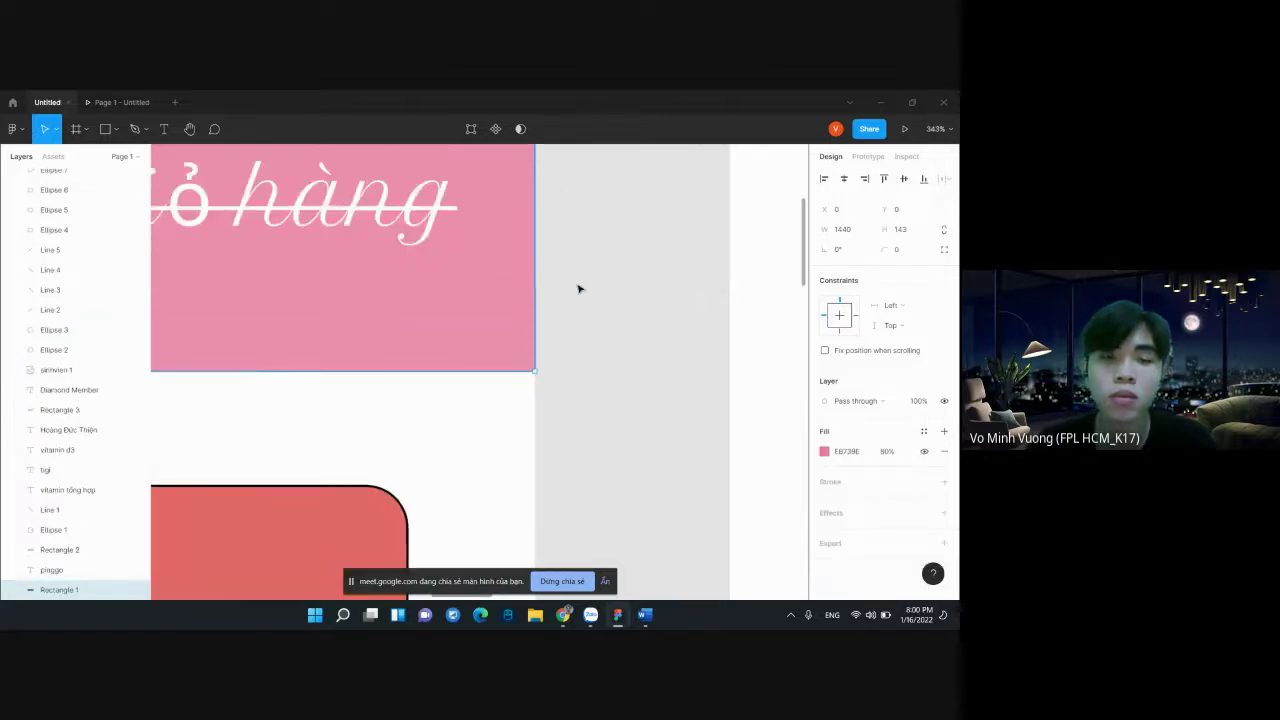
{"action": "scroll", "coordinate": [578, 289], "scroll_direction": "down", "scroll_amount": 5}
{"action": "scroll", "coordinate": [580, 291], "scroll_direction": "down", "scroll_amount": 3}
{"action": "scroll", "coordinate": [589, 294], "scroll_direction": "up", "scroll_amount": 1}
{"action": "scroll", "coordinate": [591, 296], "scroll_direction": "up", "scroll_amount": 1}
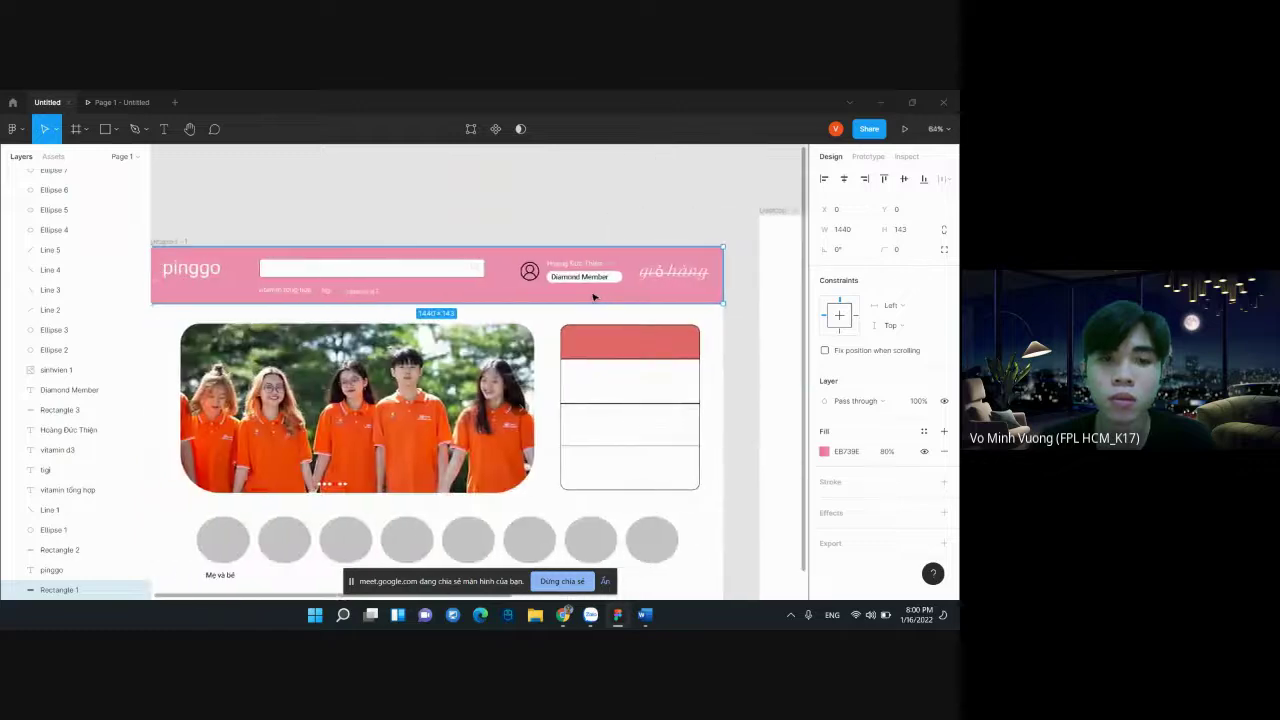
{"action": "scroll", "coordinate": [593, 297], "scroll_direction": "left", "scroll_amount": 1}
{"action": "scroll", "coordinate": [593, 300], "scroll_direction": "left", "scroll_amount": 1}
{"action": "scroll", "coordinate": [593, 305], "scroll_direction": "down", "scroll_amount": 2}
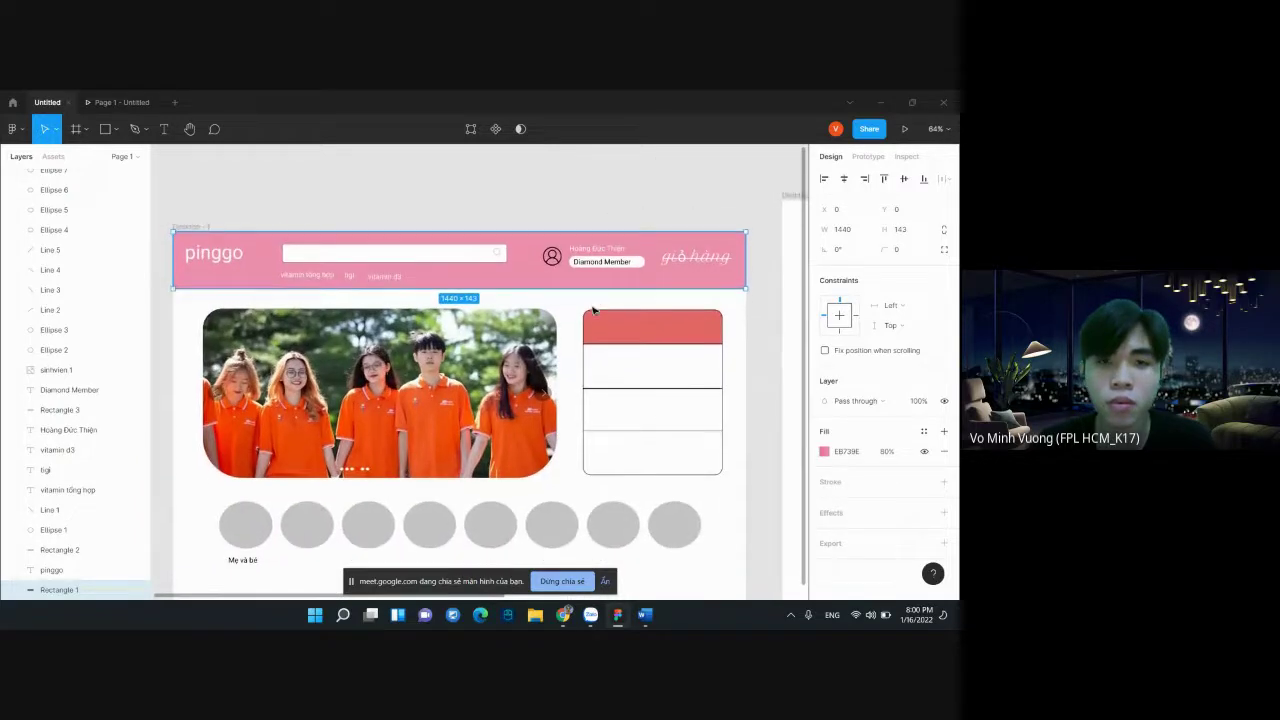
{"action": "scroll", "coordinate": [592, 311], "scroll_direction": "down", "scroll_amount": 1}
{"action": "scroll", "coordinate": [588, 300], "scroll_direction": "down", "scroll_amount": 1}
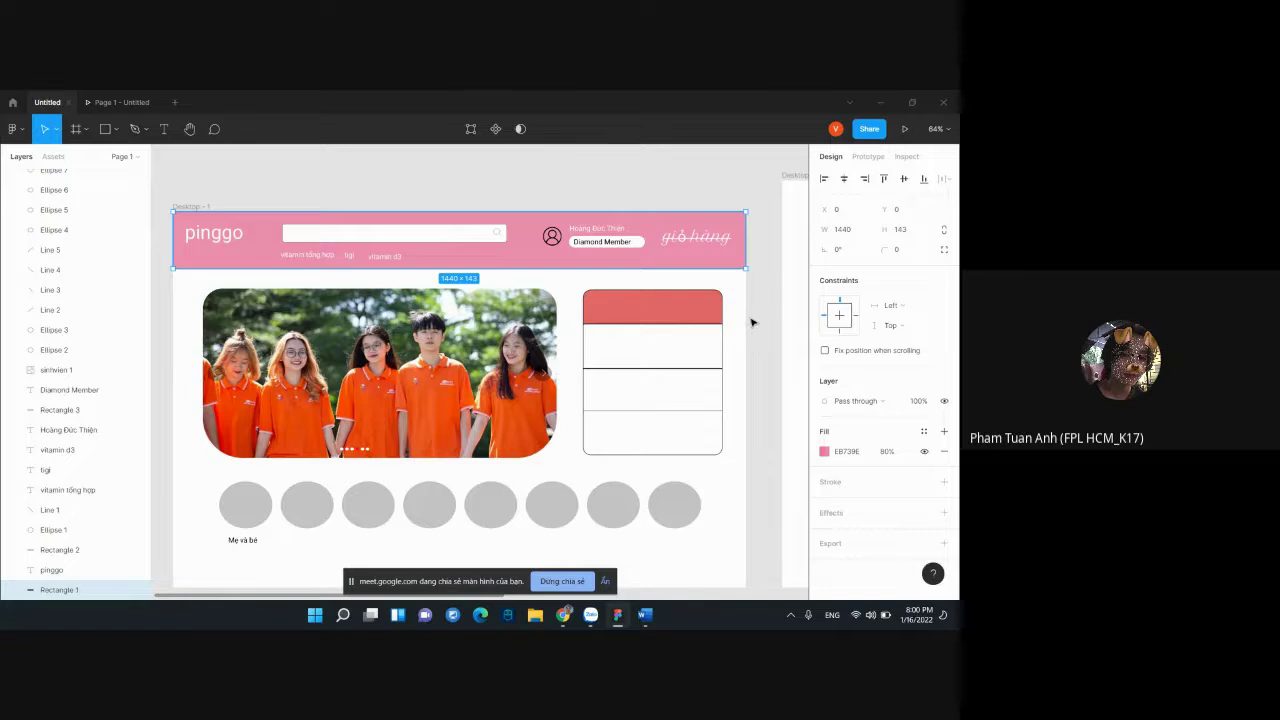
Pan around the homepage, then show the header rectangle's Prototype settings
{"action": "scroll", "coordinate": [751, 320], "scroll_direction": "down", "scroll_amount": 3}
{"action": "scroll", "coordinate": [745, 310], "scroll_direction": "up", "scroll_amount": 3}
{"action": "scroll", "coordinate": [737, 298], "scroll_direction": "right", "scroll_amount": 1}
{"action": "scroll", "coordinate": [738, 300], "scroll_direction": "right", "scroll_amount": 7}
{"action": "scroll", "coordinate": [738, 300], "scroll_direction": "right", "scroll_amount": 2}
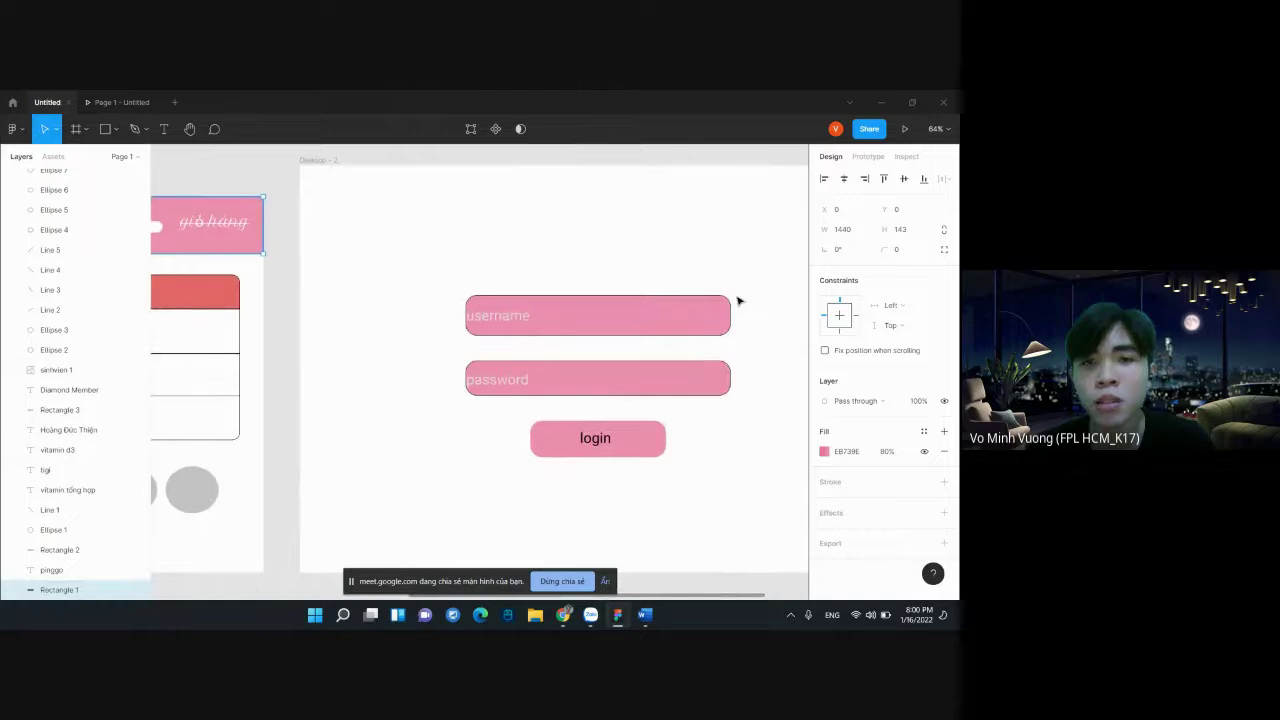
{"action": "scroll", "coordinate": [738, 300], "scroll_direction": "right", "scroll_amount": 1}
{"action": "scroll", "coordinate": [738, 300], "scroll_direction": "right", "scroll_amount": 2}
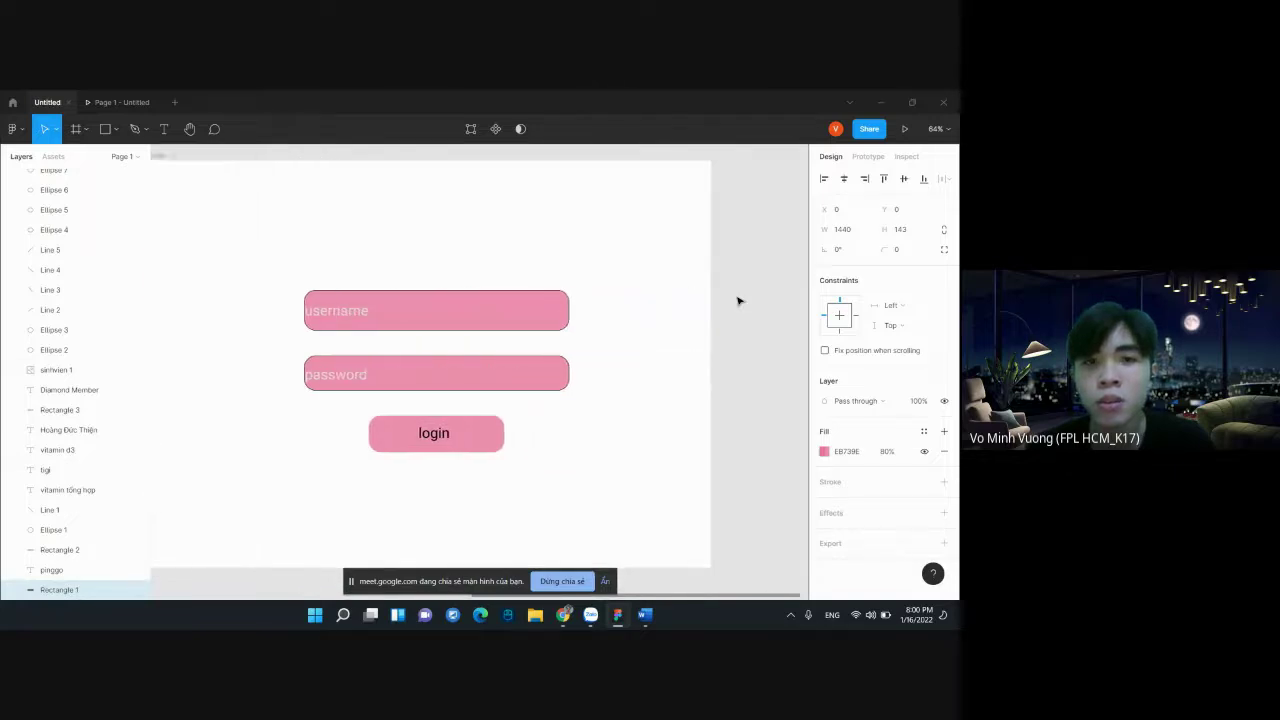
{"action": "scroll", "coordinate": [738, 300], "scroll_direction": "left", "scroll_amount": 1}
{"action": "scroll", "coordinate": [738, 300], "scroll_direction": "left", "scroll_amount": 1}
{"action": "scroll", "coordinate": [738, 300], "scroll_direction": "left", "scroll_amount": 3}
{"action": "scroll", "coordinate": [738, 300], "scroll_direction": "left", "scroll_amount": 10}
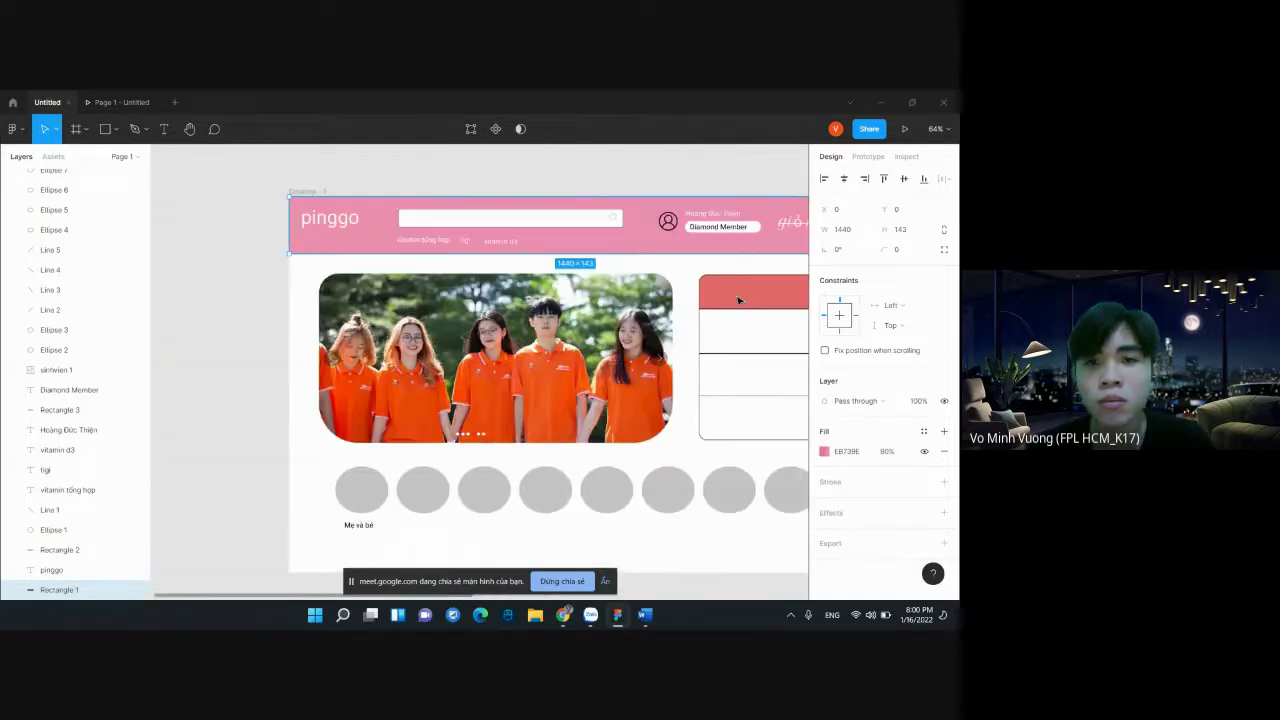
{"action": "scroll", "coordinate": [738, 300], "scroll_direction": "right", "scroll_amount": 1}
{"action": "scroll", "coordinate": [738, 300], "scroll_direction": "right", "scroll_amount": 1}
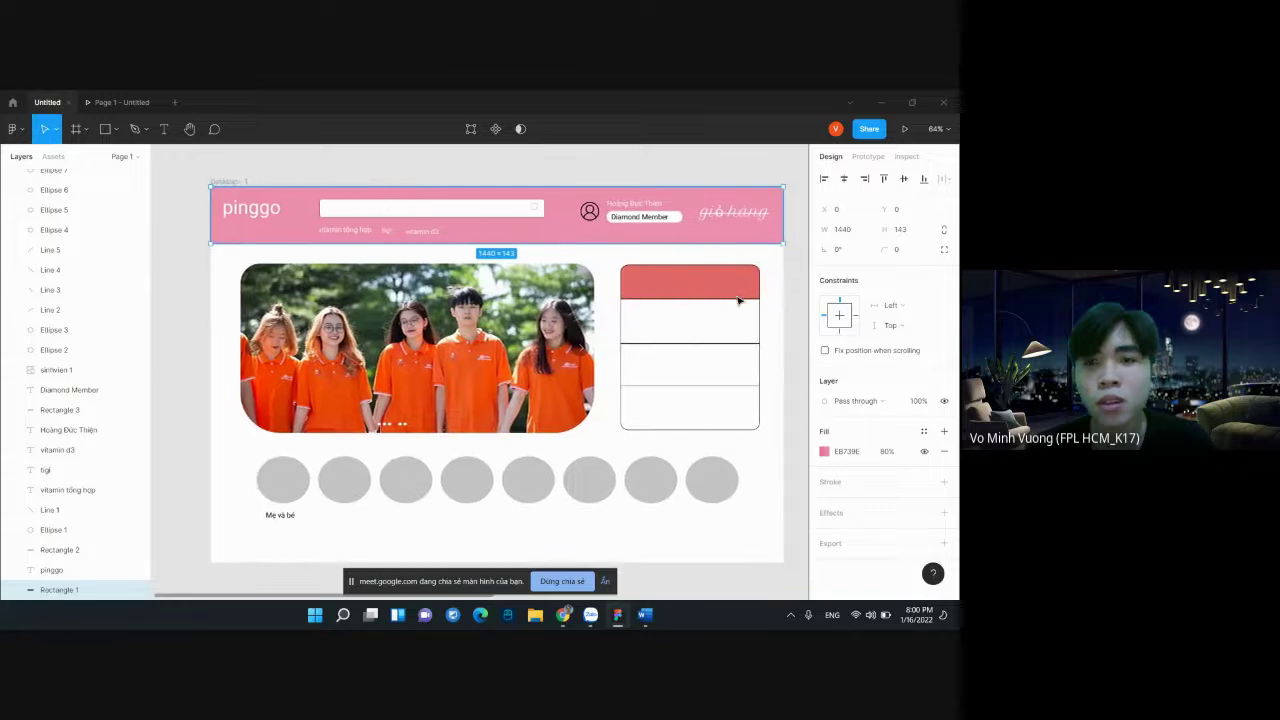
{"action": "scroll", "coordinate": [738, 300], "scroll_direction": "right", "scroll_amount": 6}
{"action": "scroll", "coordinate": [738, 300], "scroll_direction": "right", "scroll_amount": 3}
{"action": "scroll", "coordinate": [738, 300], "scroll_direction": "left", "scroll_amount": 4}
{"action": "scroll", "coordinate": [738, 300], "scroll_direction": "left", "scroll_amount": 5}
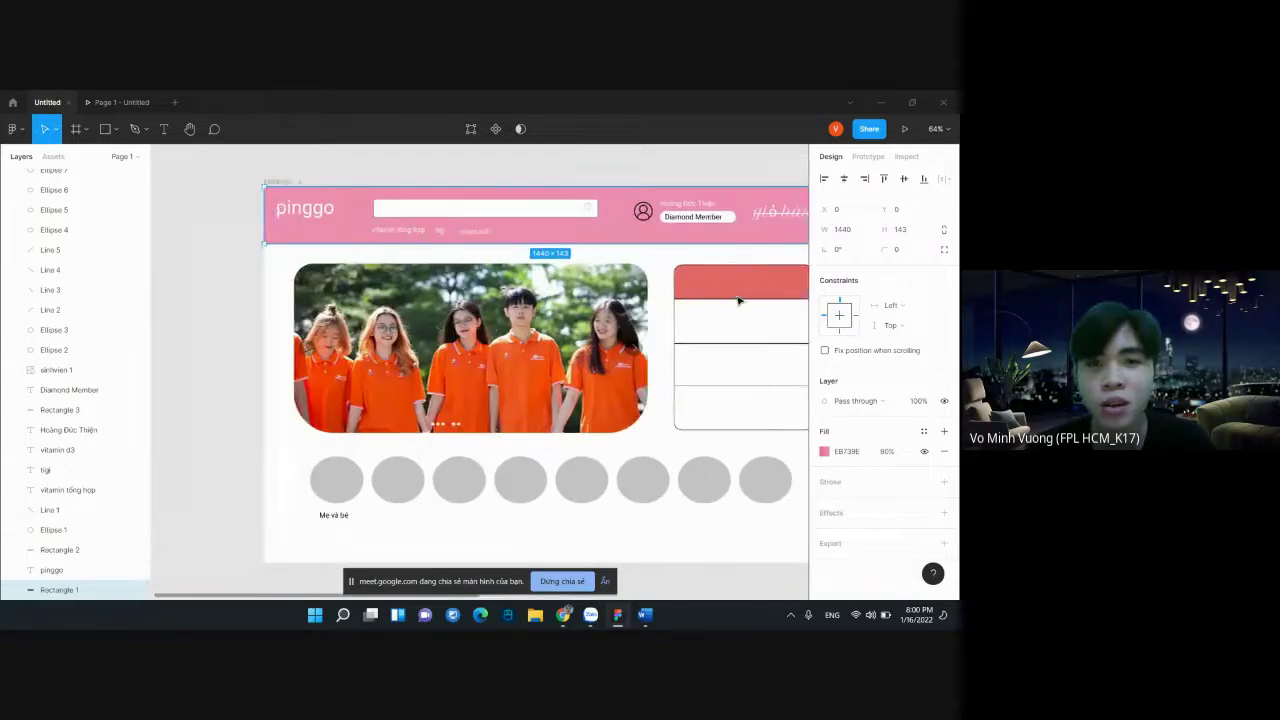
{"action": "scroll", "coordinate": [694, 314], "scroll_direction": "right", "scroll_amount": 7}
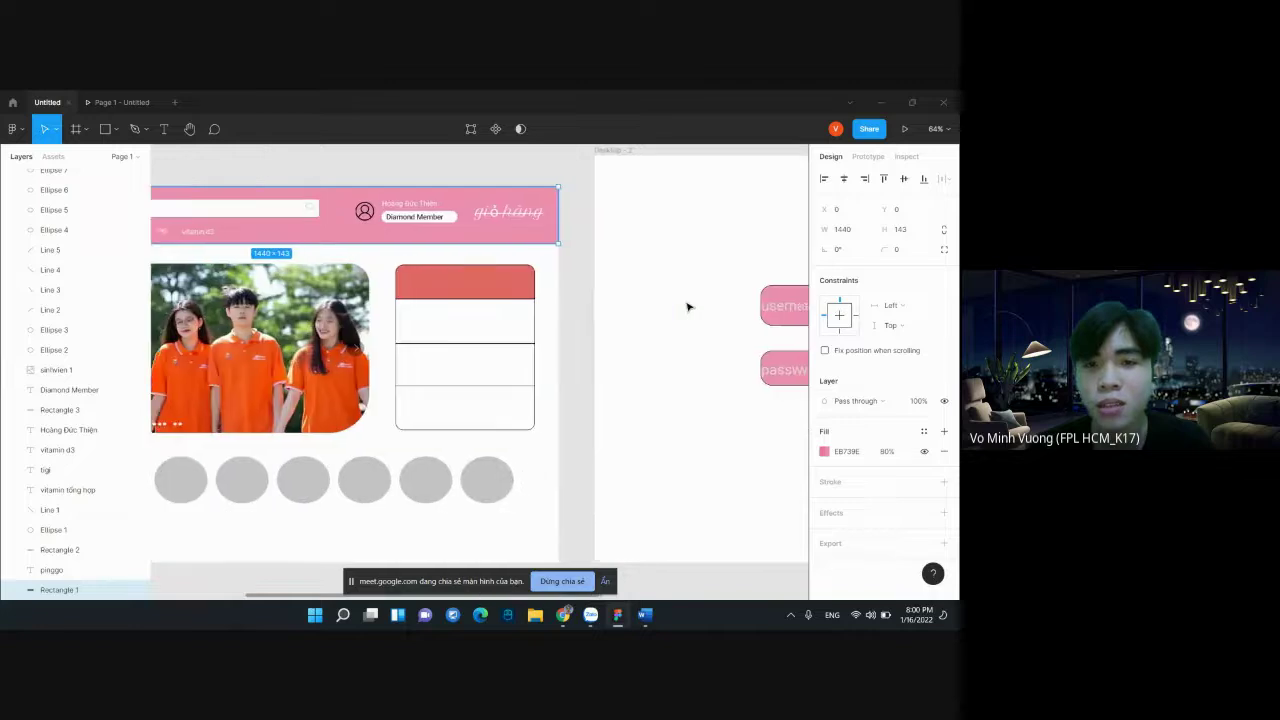
{"action": "scroll", "coordinate": [688, 307], "scroll_direction": "left", "scroll_amount": 3}
{"action": "scroll", "coordinate": [689, 307], "scroll_direction": "left", "scroll_amount": 2}
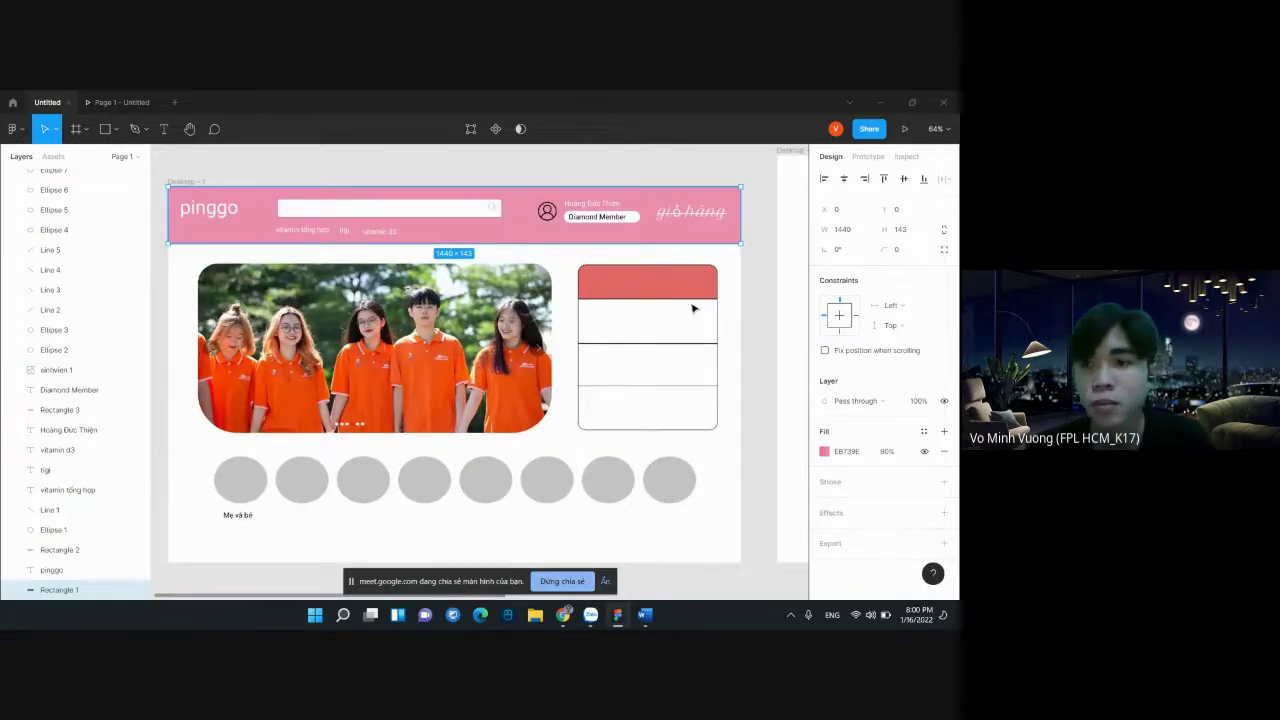
{"action": "left_click", "coordinate": [869, 157]}
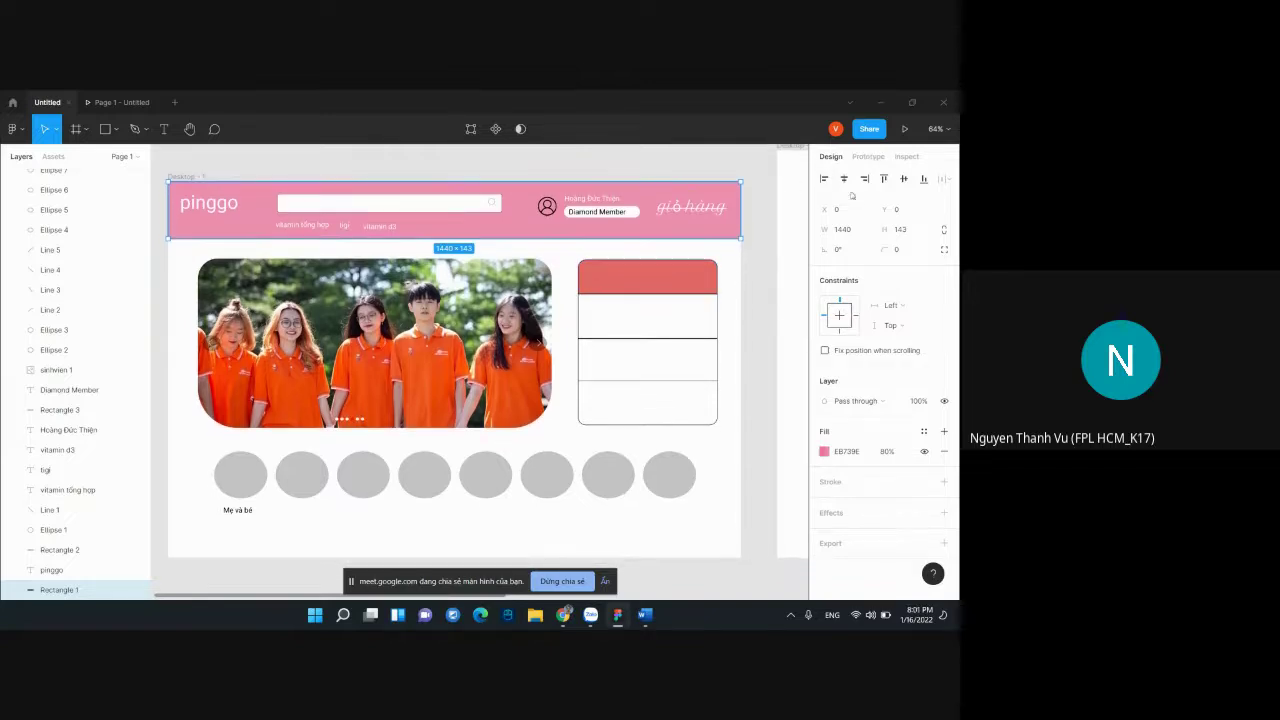
{"action": "left_click", "coordinate": [868, 156]}
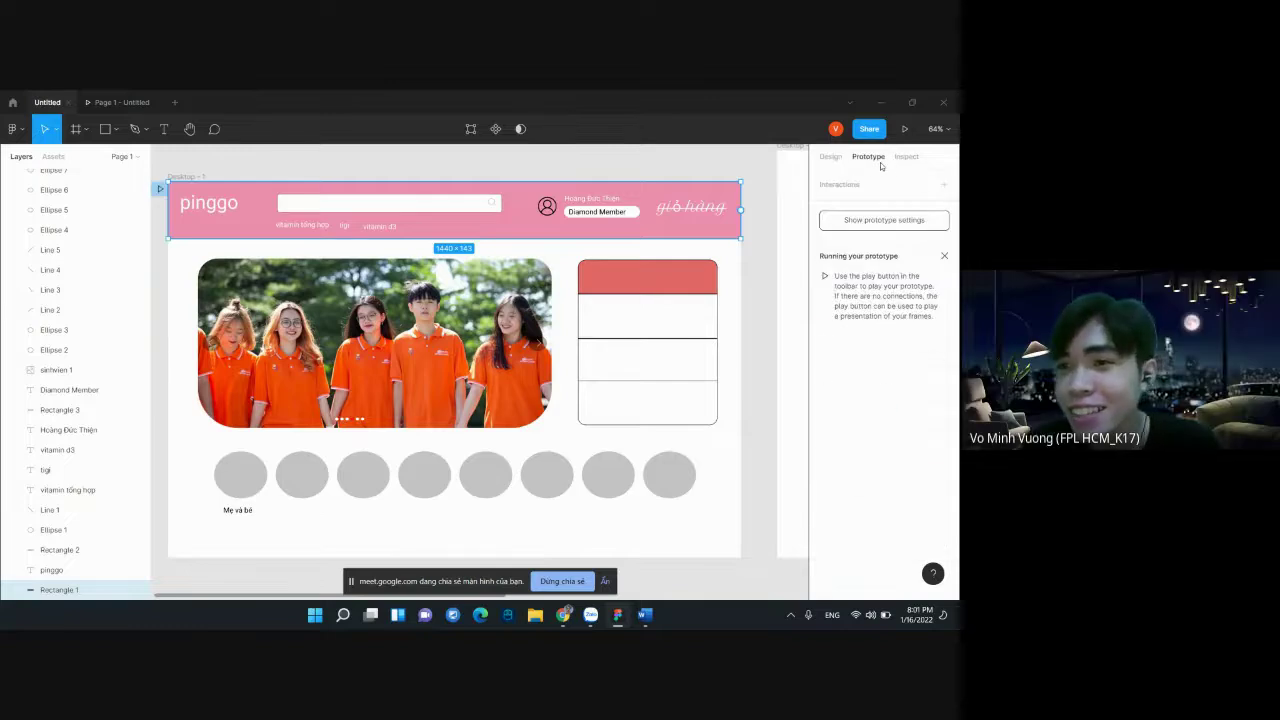
Check the header's Inspect details, then return to its Design properties
{"action": "left_click", "coordinate": [905, 157]}
{"action": "left_click", "coordinate": [866, 157]}
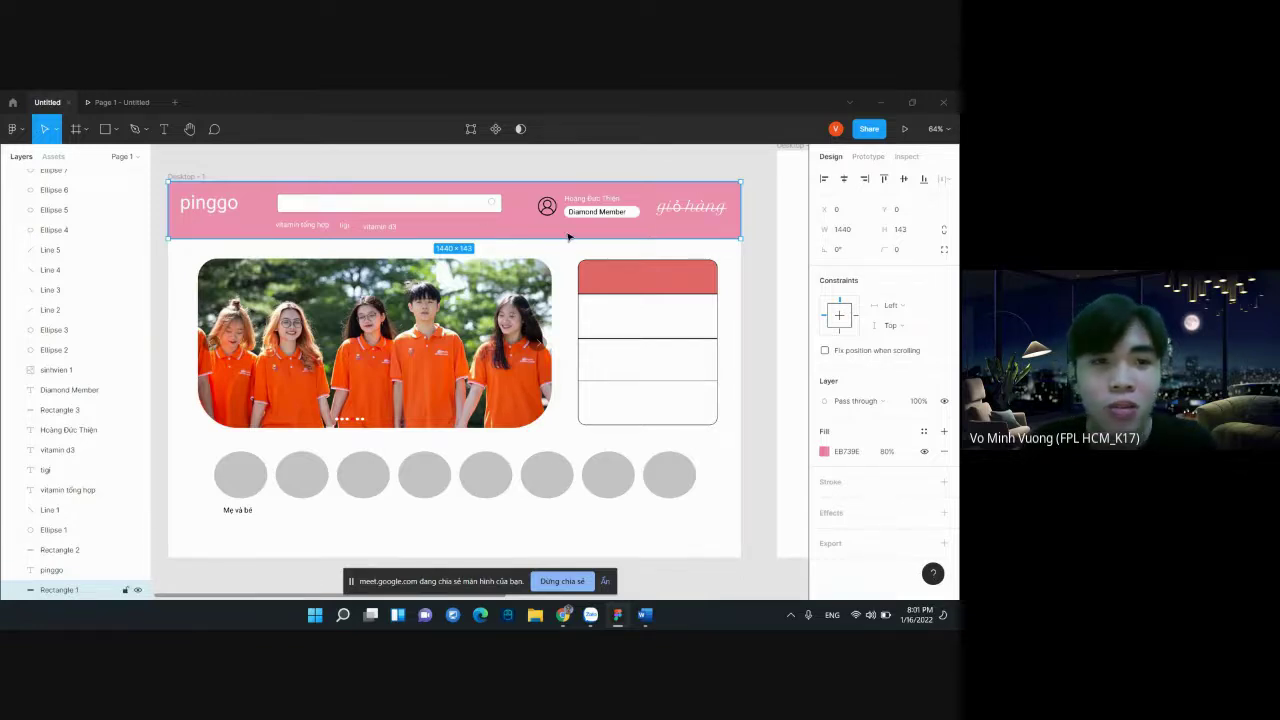
{"action": "scroll", "coordinate": [568, 237], "scroll_direction": "left", "scroll_amount": 1}
{"action": "scroll", "coordinate": [568, 237], "scroll_direction": "left", "scroll_amount": 1}
{"action": "scroll", "coordinate": [568, 237], "scroll_direction": "left", "scroll_amount": 1}
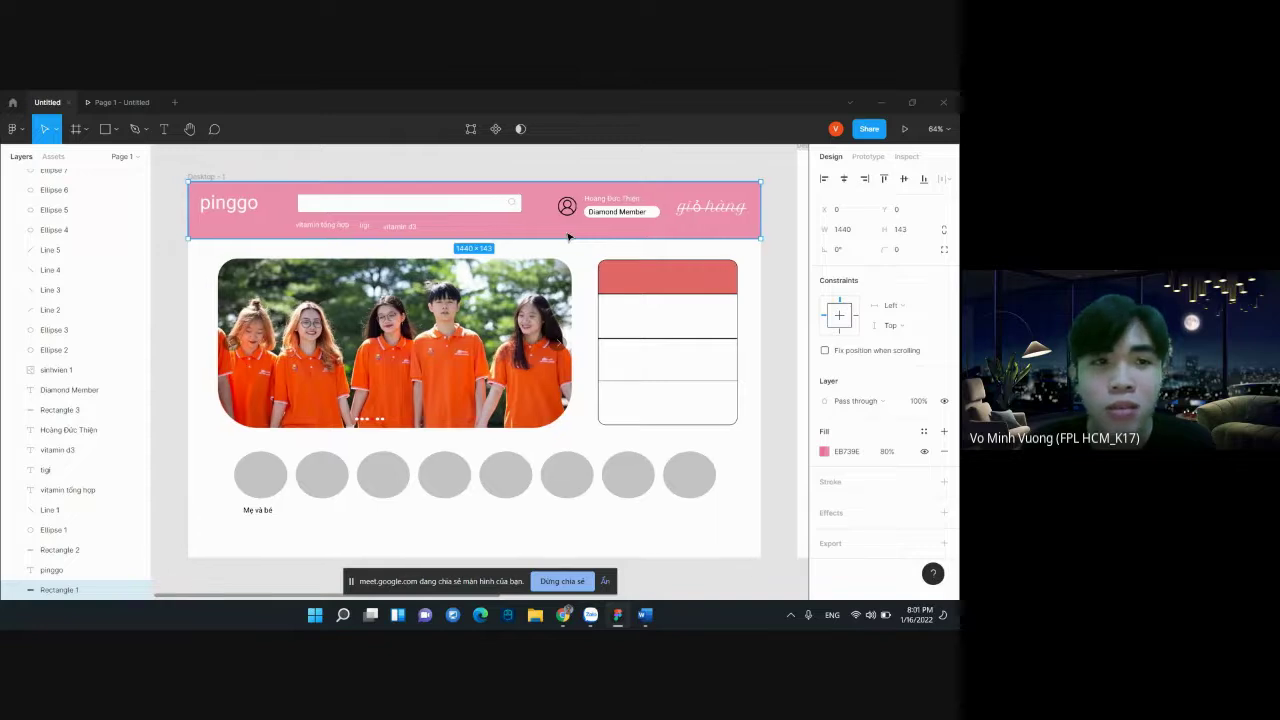
{"action": "scroll", "coordinate": [568, 237], "scroll_direction": "left", "scroll_amount": 1}
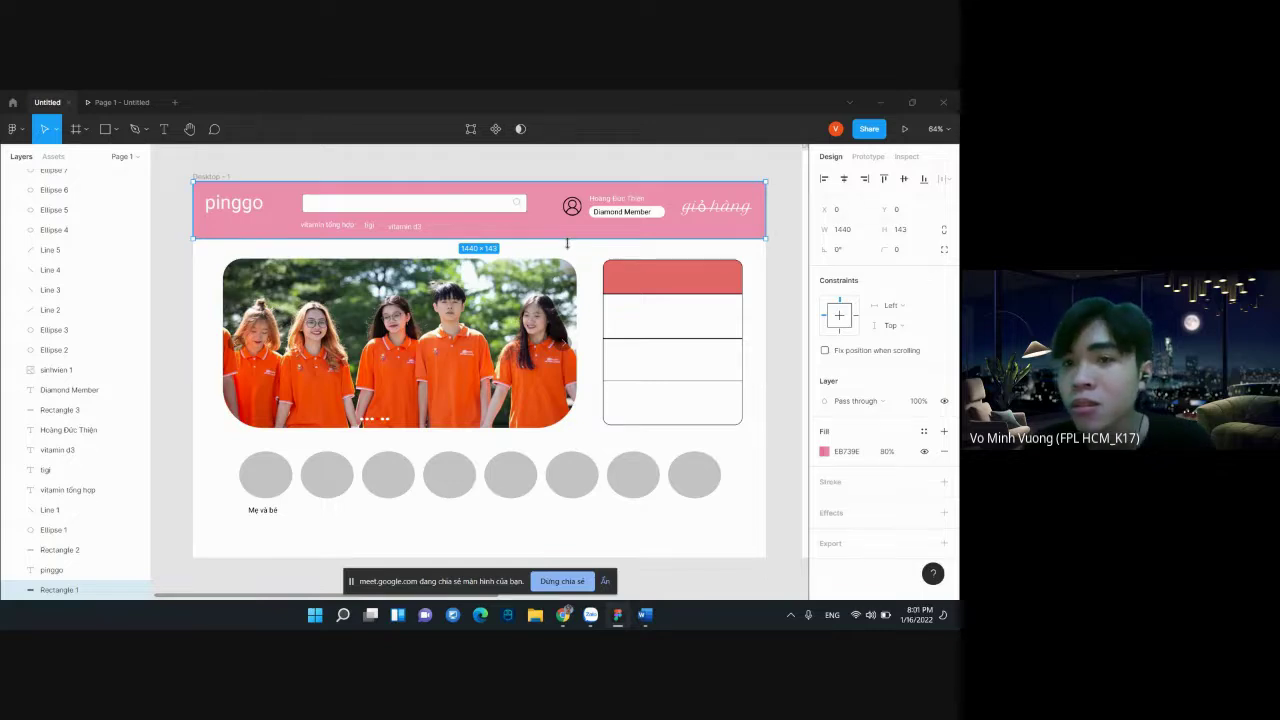
Reselect the pink header, view the presented prototype, then close the preview
{"action": "left_click", "coordinate": [590, 260]}
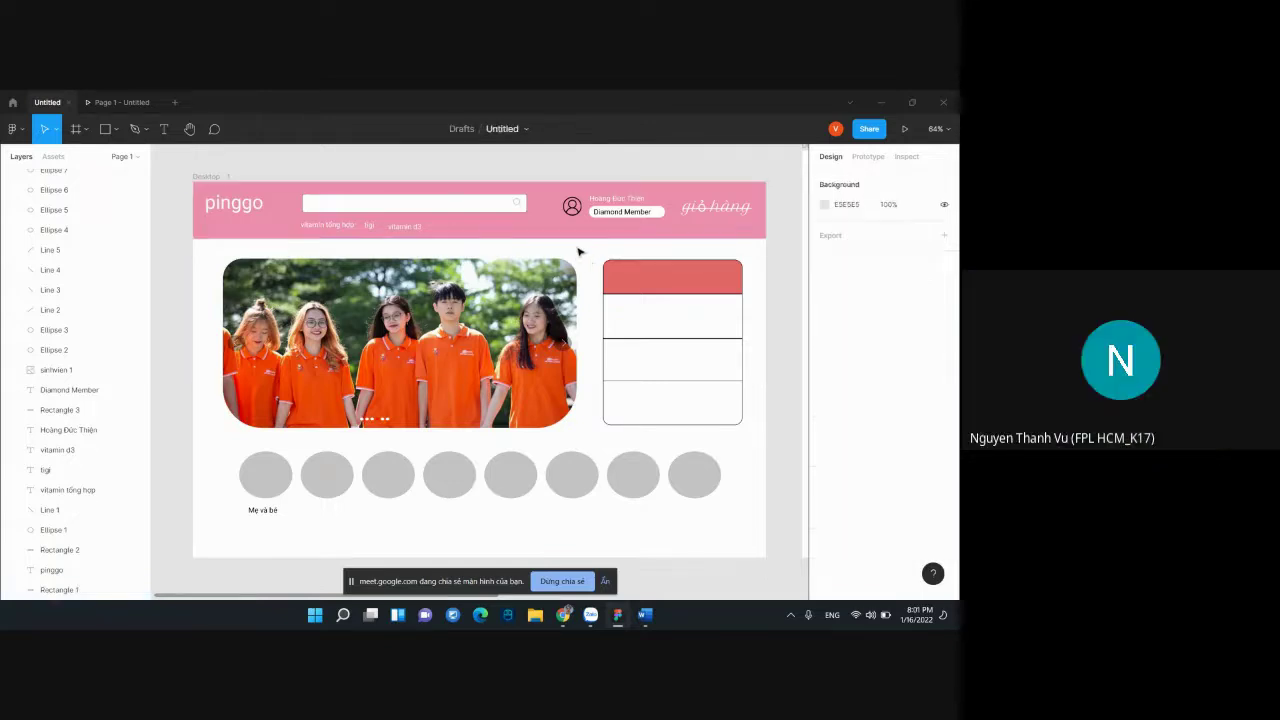
{"action": "left_click", "coordinate": [590, 230]}
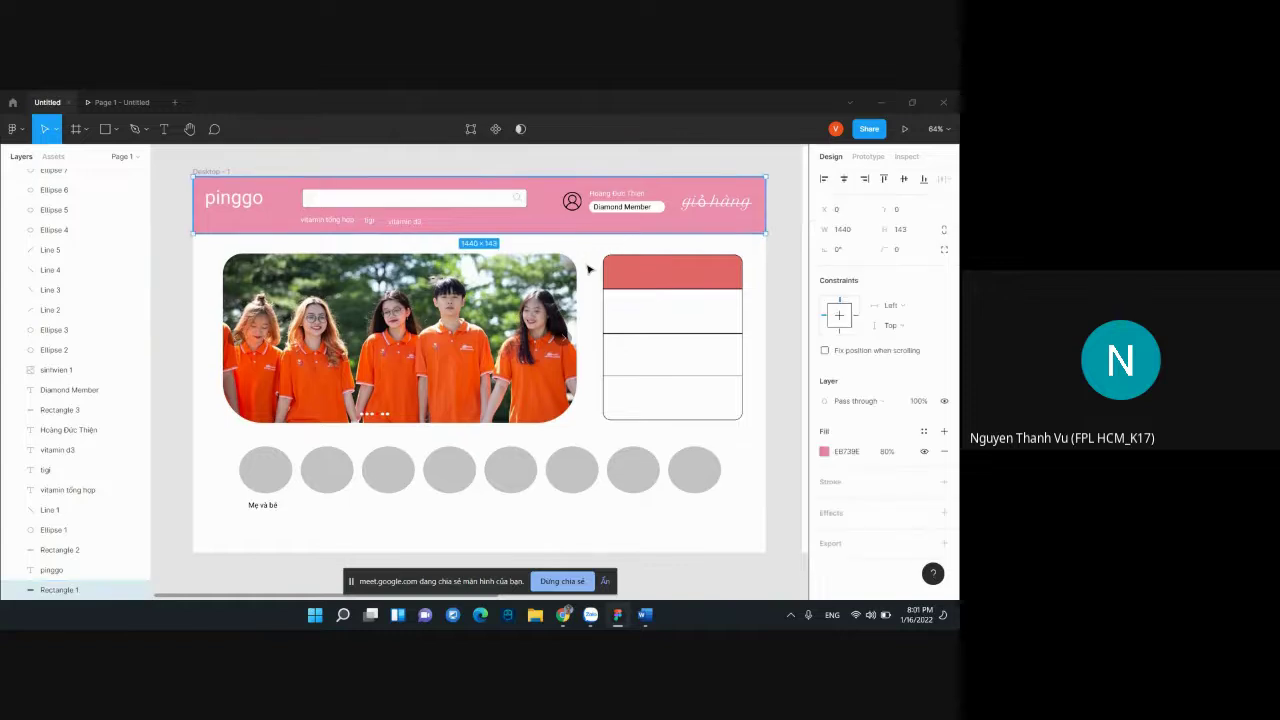
{"action": "scroll", "coordinate": [590, 268], "scroll_direction": "down", "scroll_amount": 1}
{"action": "left_click", "coordinate": [120, 103]}
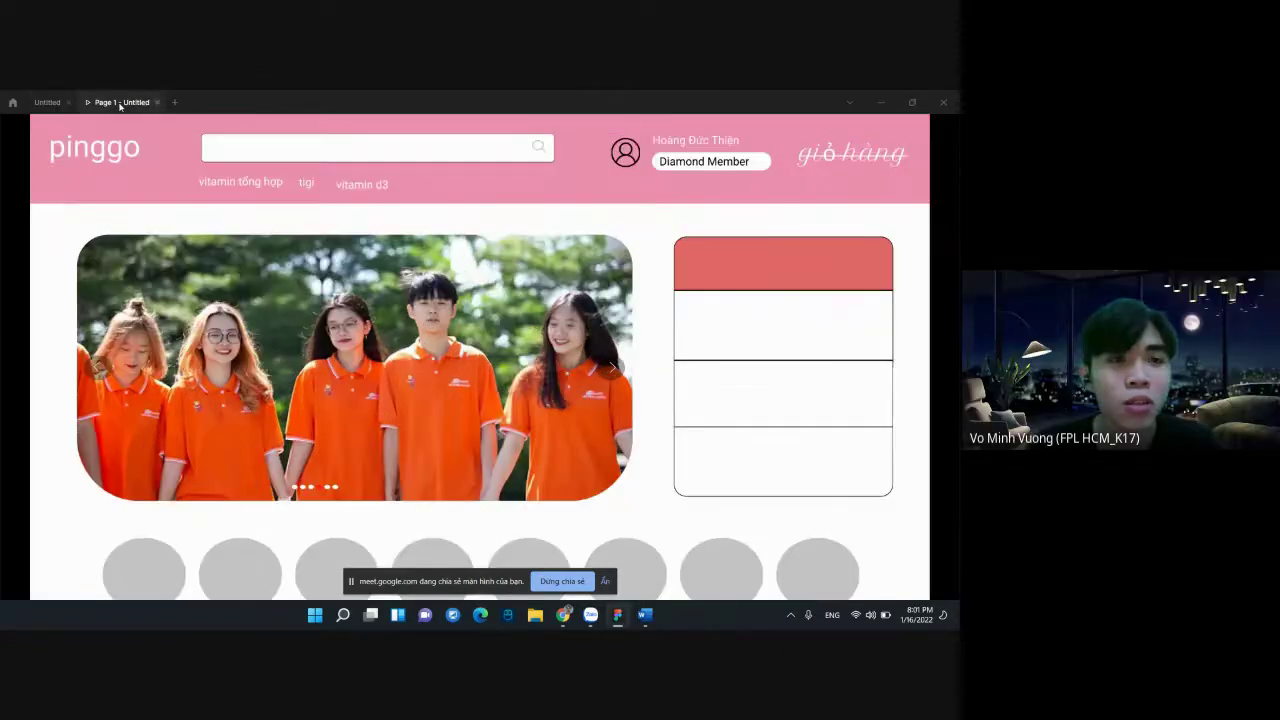
{"action": "left_click", "coordinate": [157, 103]}
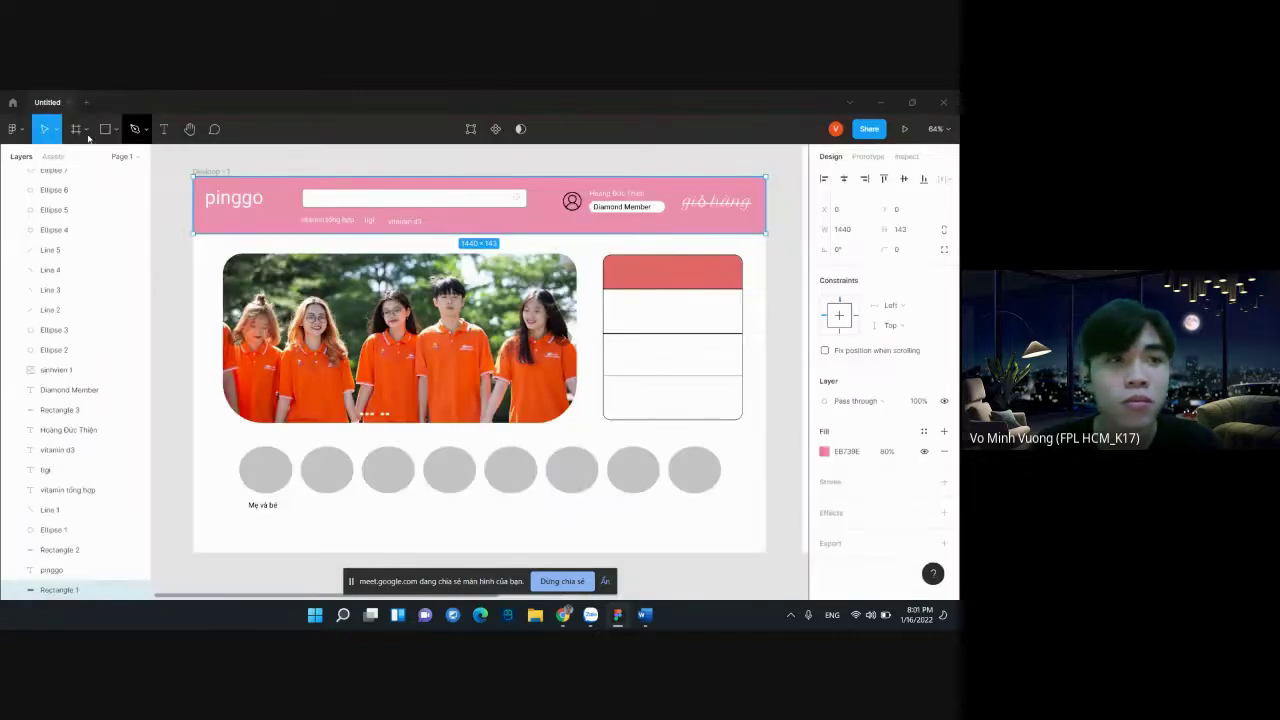
Close the Untitled file and reopen it from Recently viewed
{"action": "left_click", "coordinate": [69, 103]}
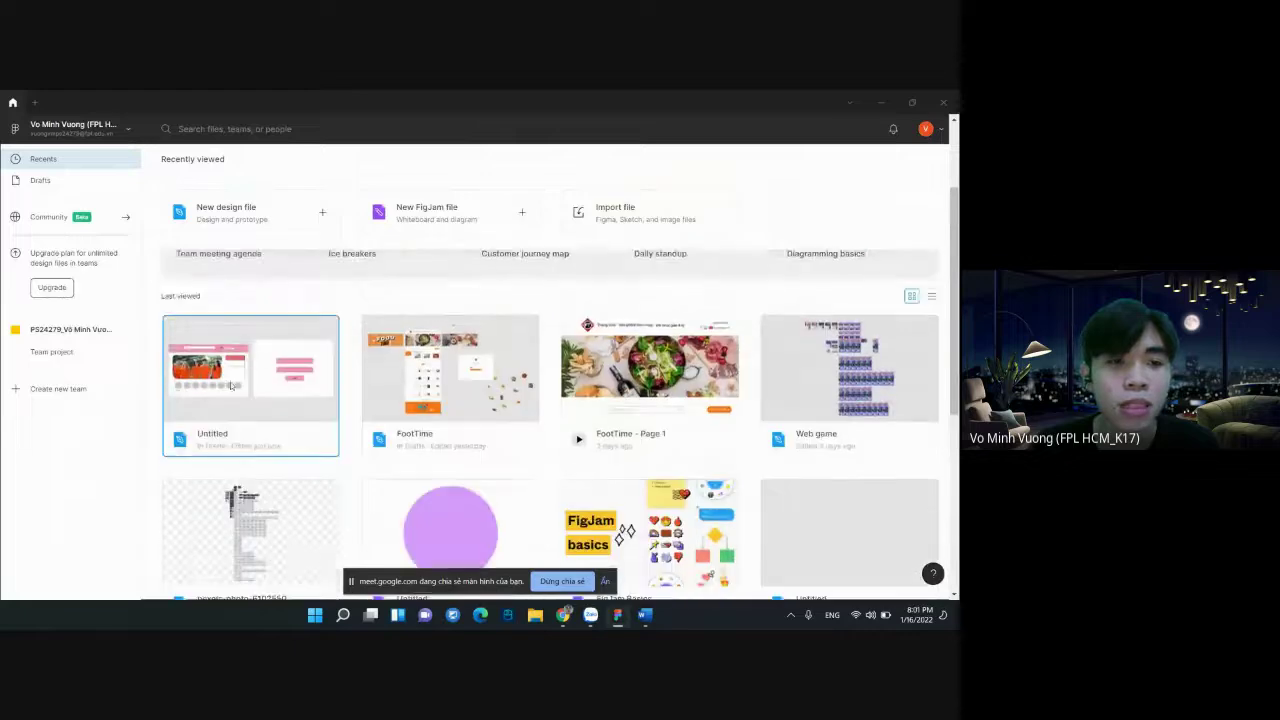
{"action": "double_click", "coordinate": [252, 366]}
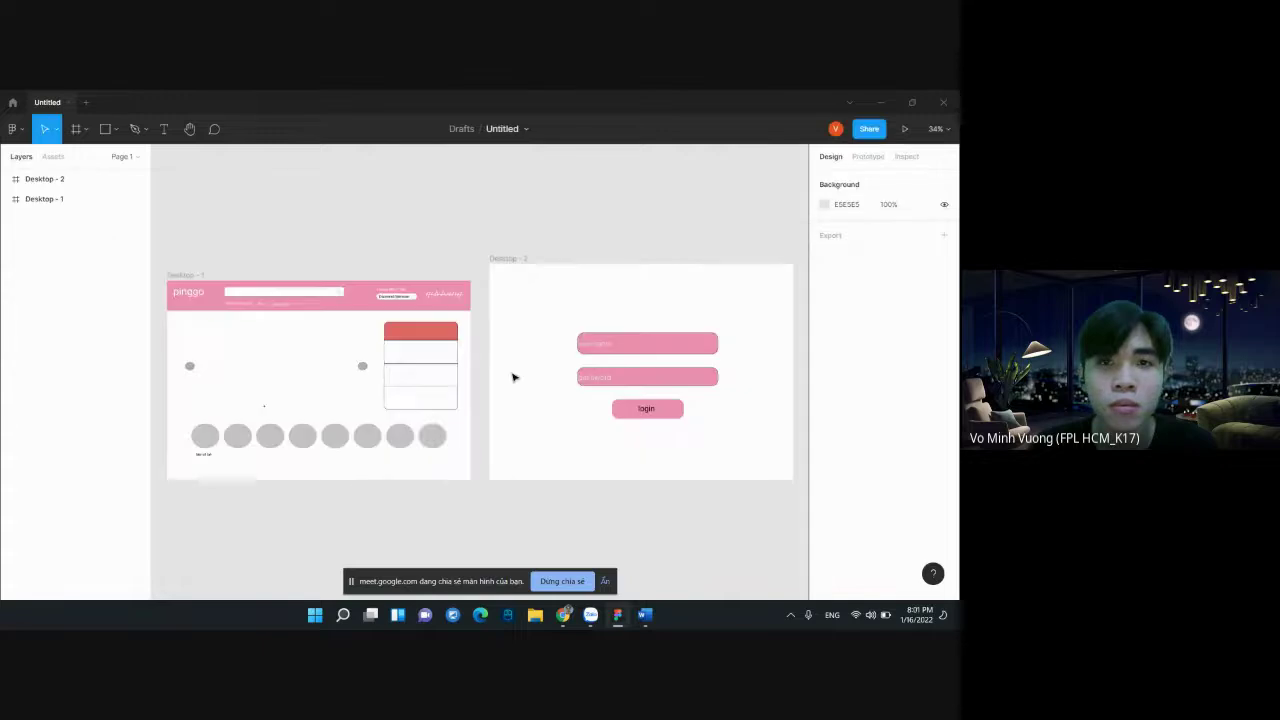
Replace the file name 'Untitled' with 'text1' in the top toolbar
{"action": "left_click", "coordinate": [498, 129]}
{"action": "key", "text": "BackSpace"}
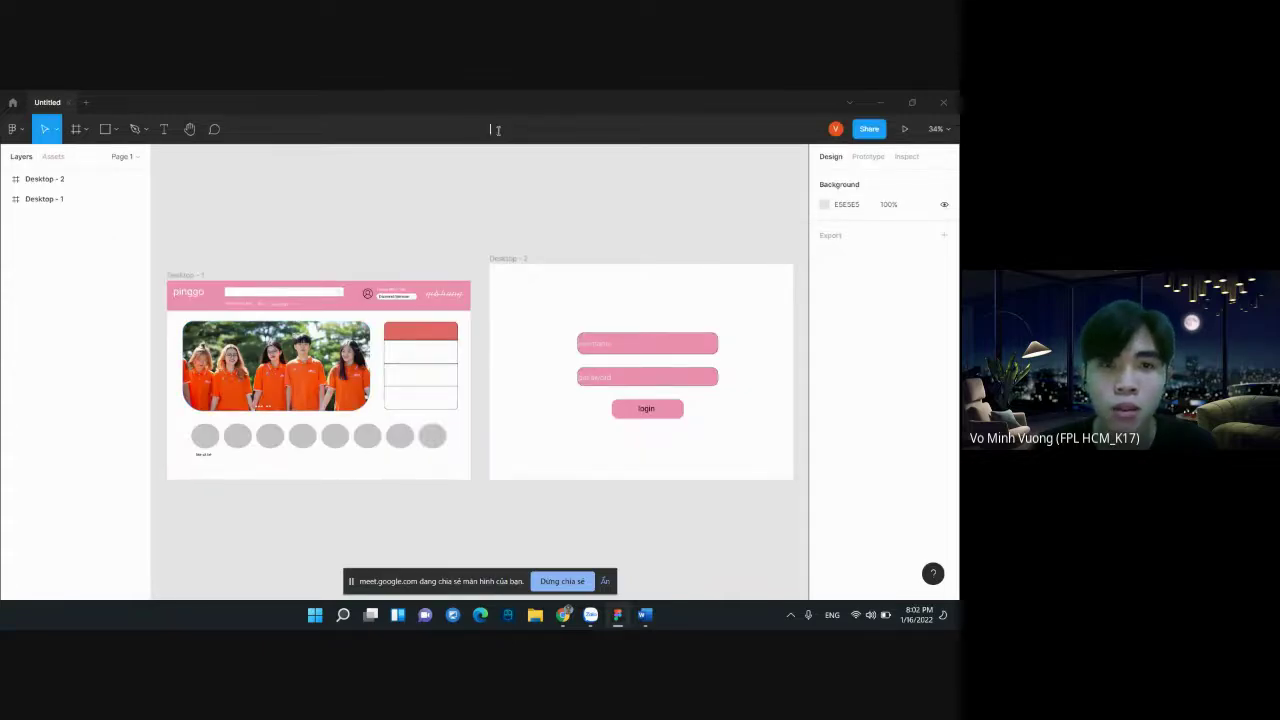
{"action": "type", "text": "tex"}
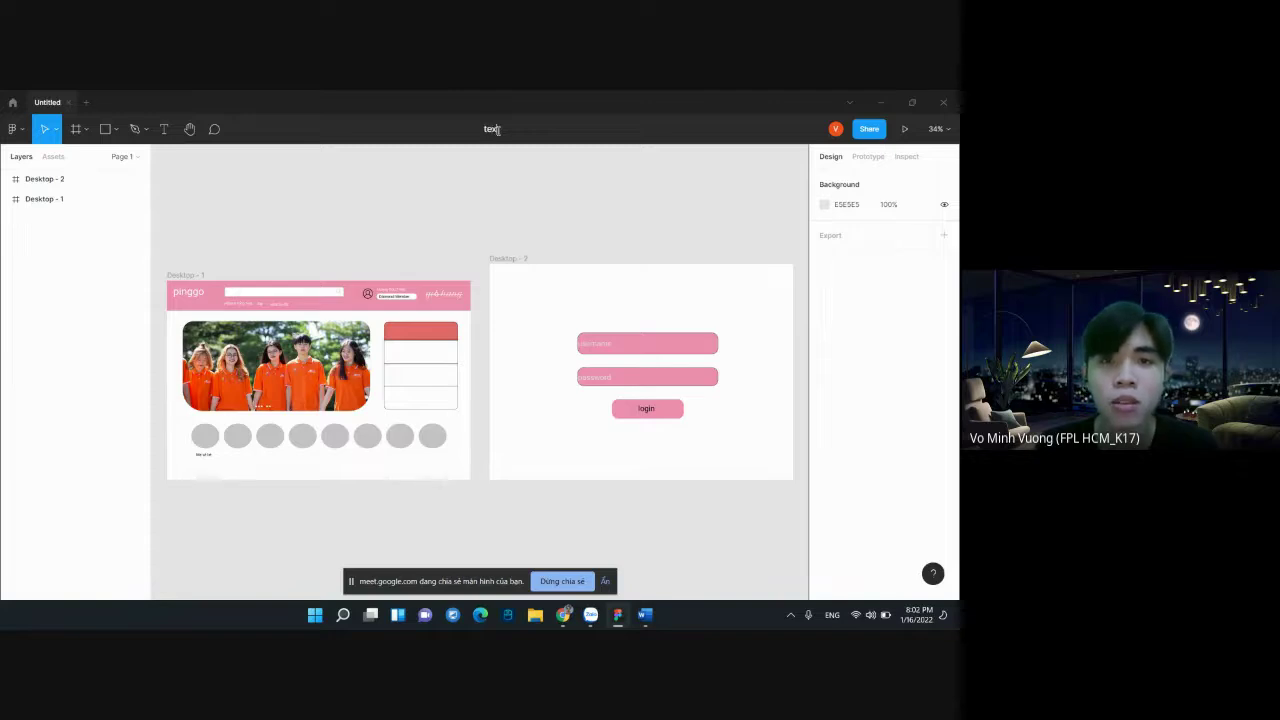
{"action": "type", "text": "t1"}
{"action": "key", "text": "Return"}
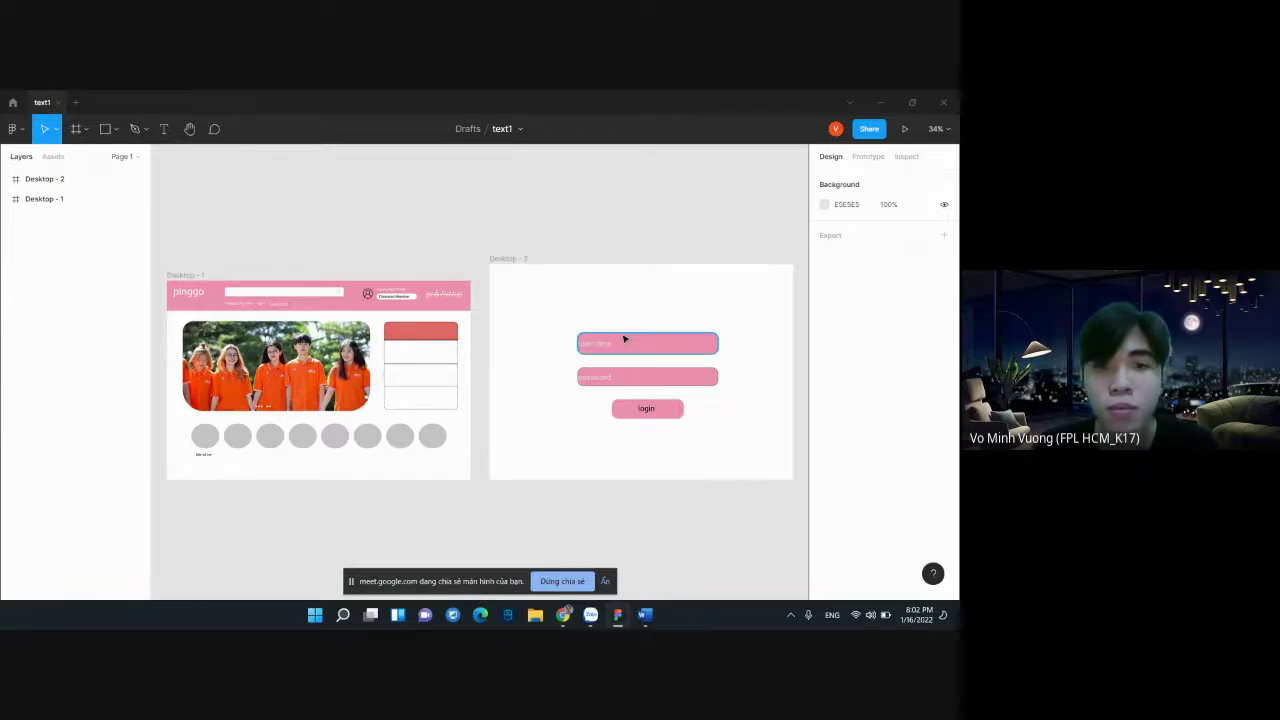
{"action": "scroll", "coordinate": [610, 325], "scroll_direction": "left", "scroll_amount": 3}
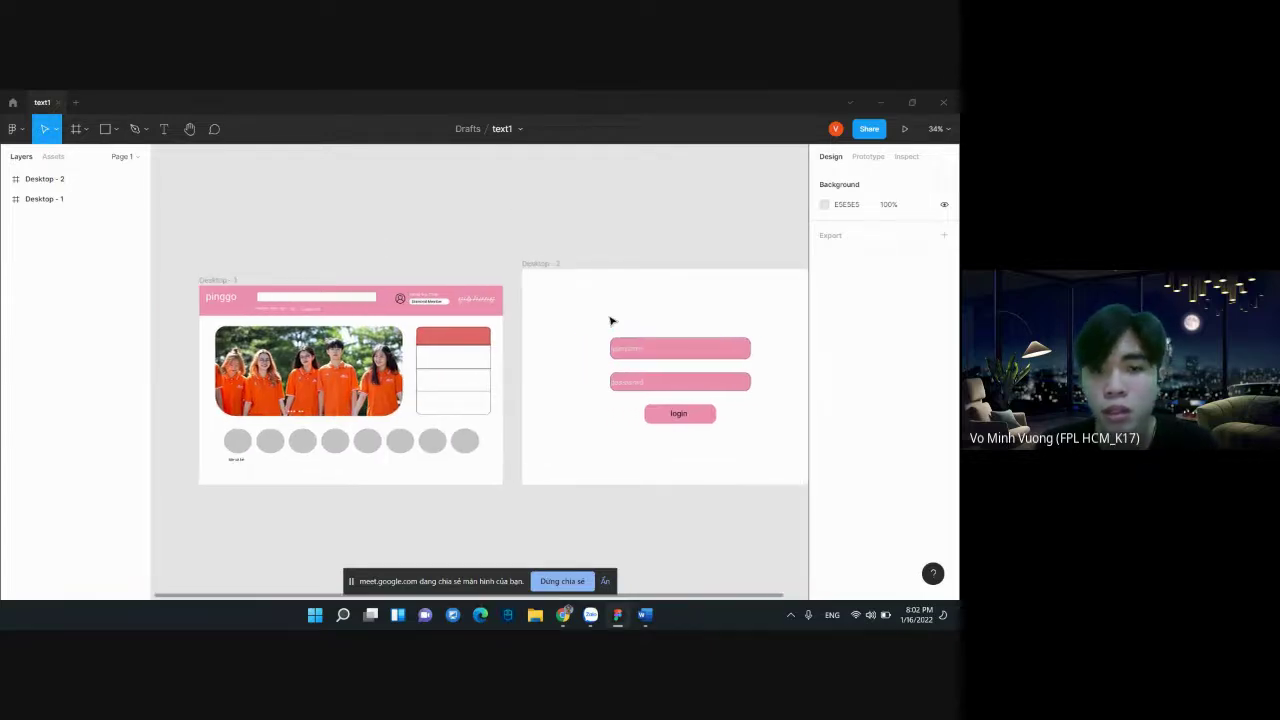
{"action": "scroll", "coordinate": [612, 321], "scroll_direction": "left", "scroll_amount": 5}
{"action": "scroll", "coordinate": [610, 320], "scroll_direction": "left", "scroll_amount": 1}
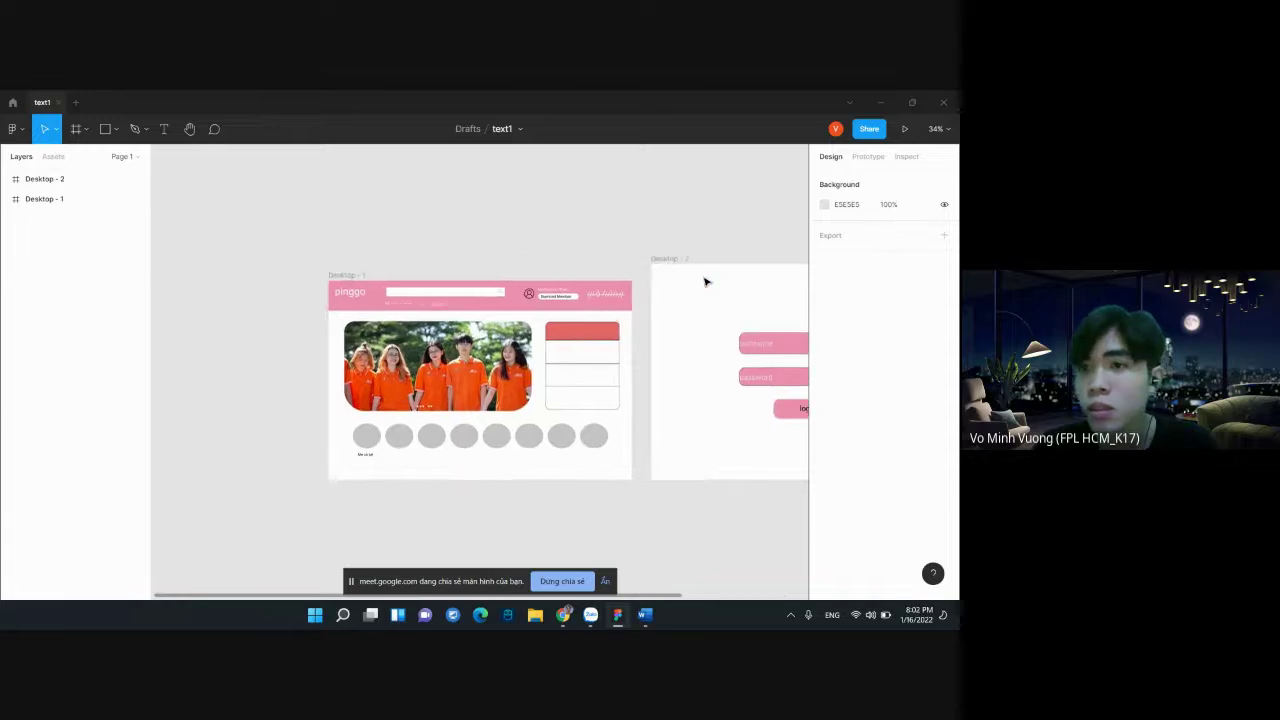
Change the page background colour from E5E5E5 to light grey E1DEDE
{"action": "left_click", "coordinate": [824, 205]}
{"action": "left_click", "coordinate": [678, 241]}
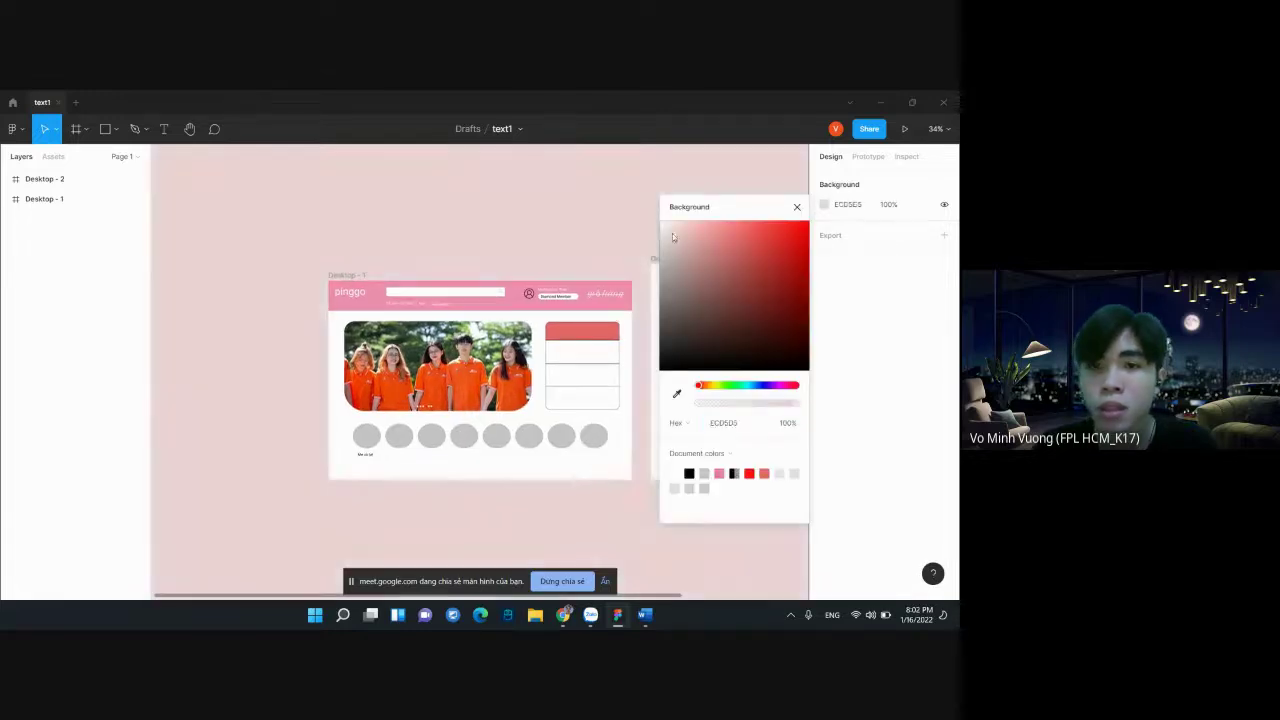
{"action": "mouse_move", "coordinate": [678, 241]}
{"action": "left_mouse_down"}
{"action": "mouse_move", "coordinate": [726, 369]}
{"action": "mouse_move", "coordinate": [660, 234]}
{"action": "left_mouse_up"}
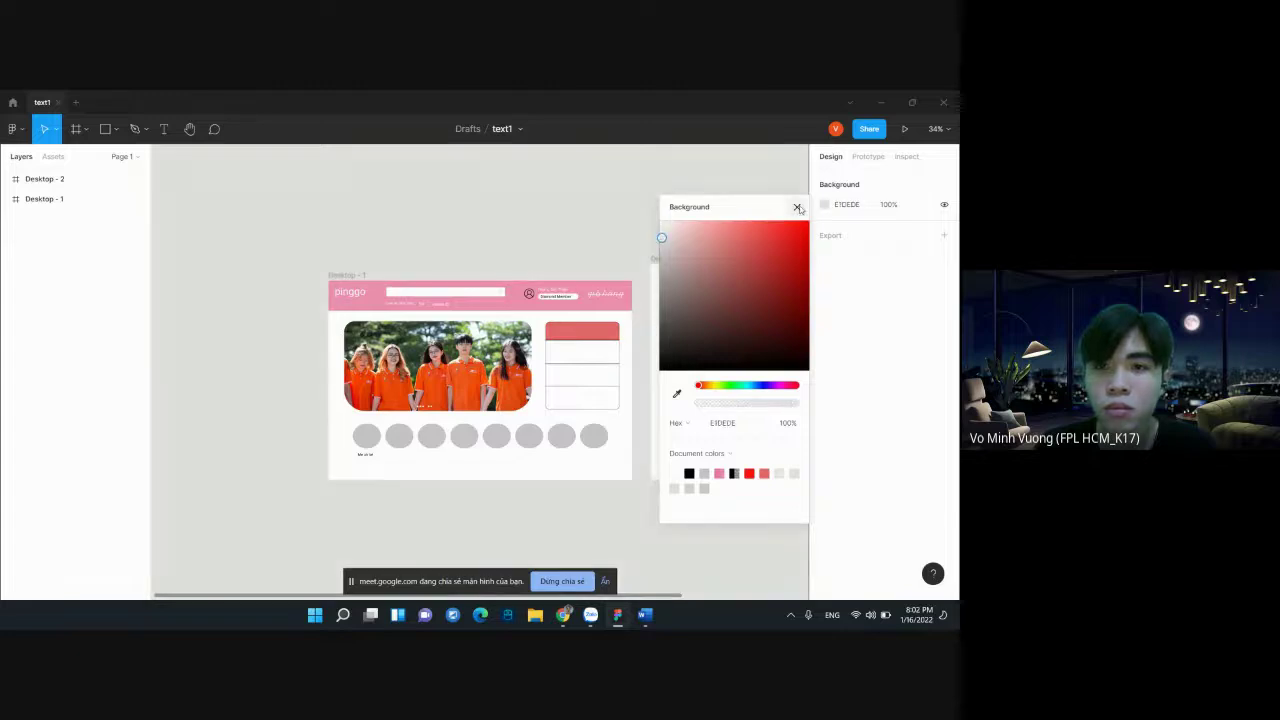
{"action": "left_click", "coordinate": [797, 207]}
{"action": "scroll", "coordinate": [659, 238], "scroll_direction": "right", "scroll_amount": 2}
{"action": "scroll", "coordinate": [659, 238], "scroll_direction": "right", "scroll_amount": 1}
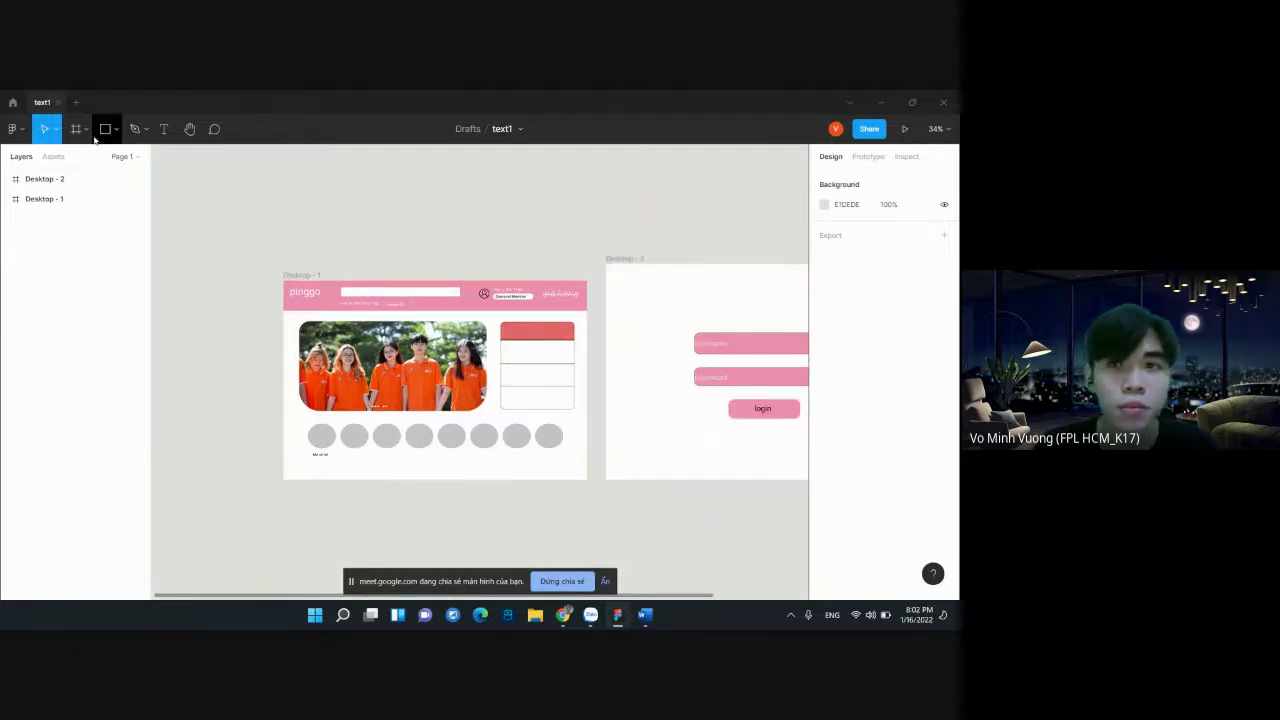
{"action": "left_click", "coordinate": [866, 156]}
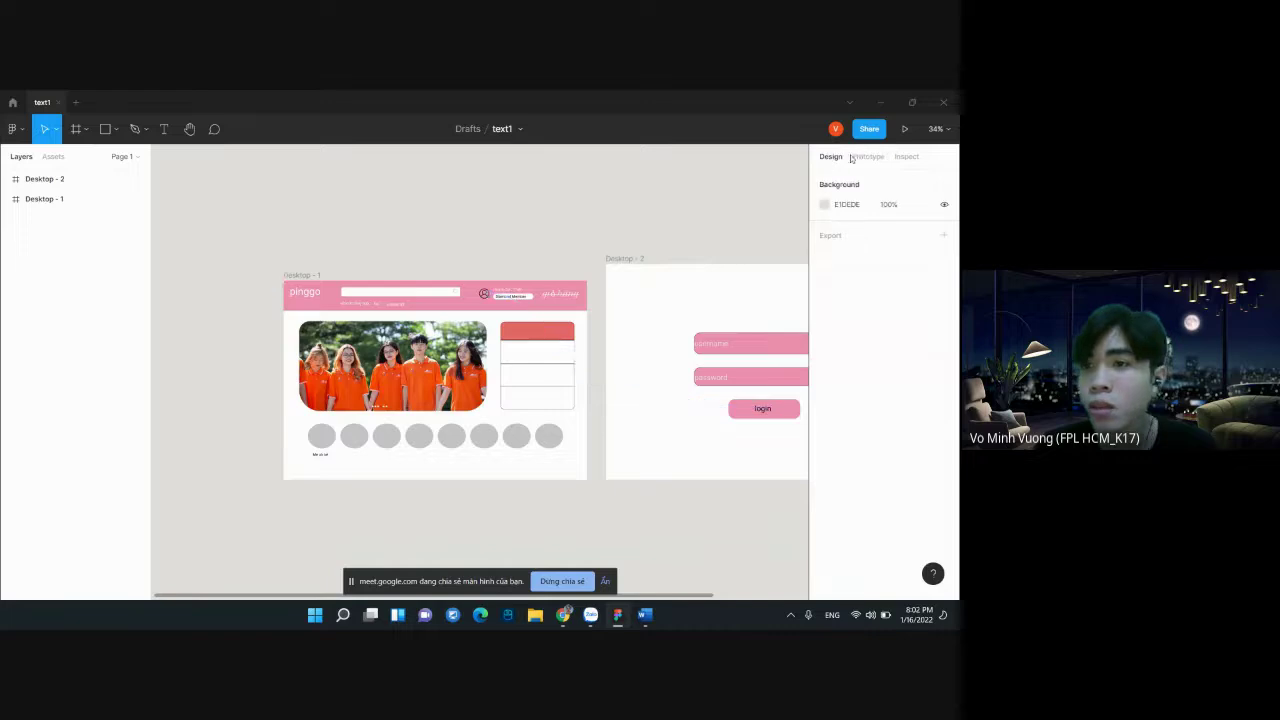
{"action": "left_click", "coordinate": [905, 157]}
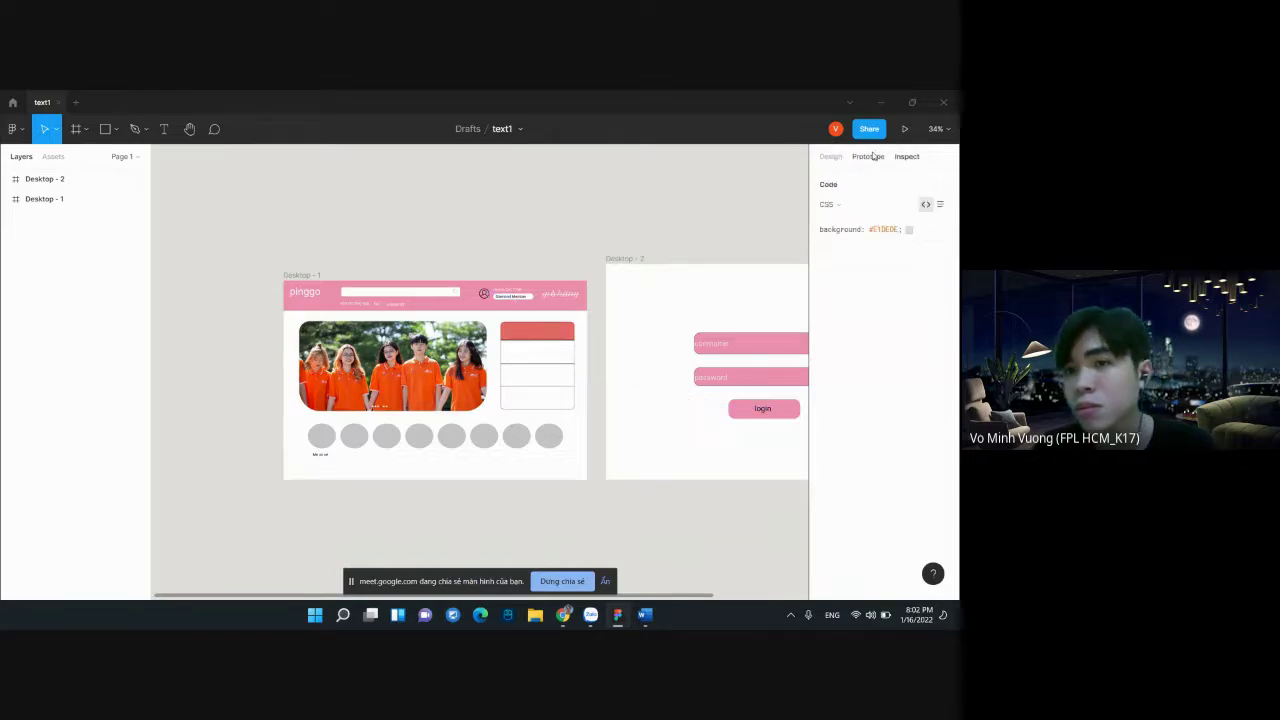
{"action": "left_click", "coordinate": [868, 156]}
{"action": "left_click", "coordinate": [830, 156]}
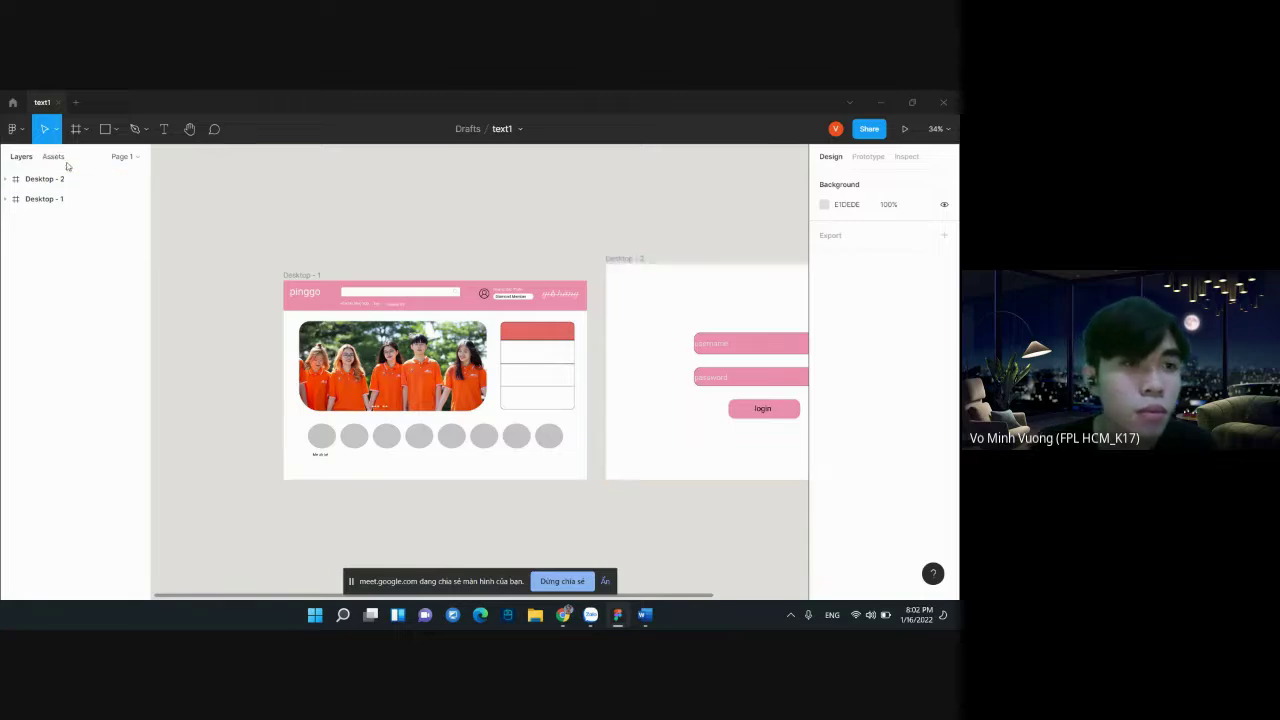
{"action": "left_click", "coordinate": [86, 130]}
{"action": "left_click", "coordinate": [13, 128]}
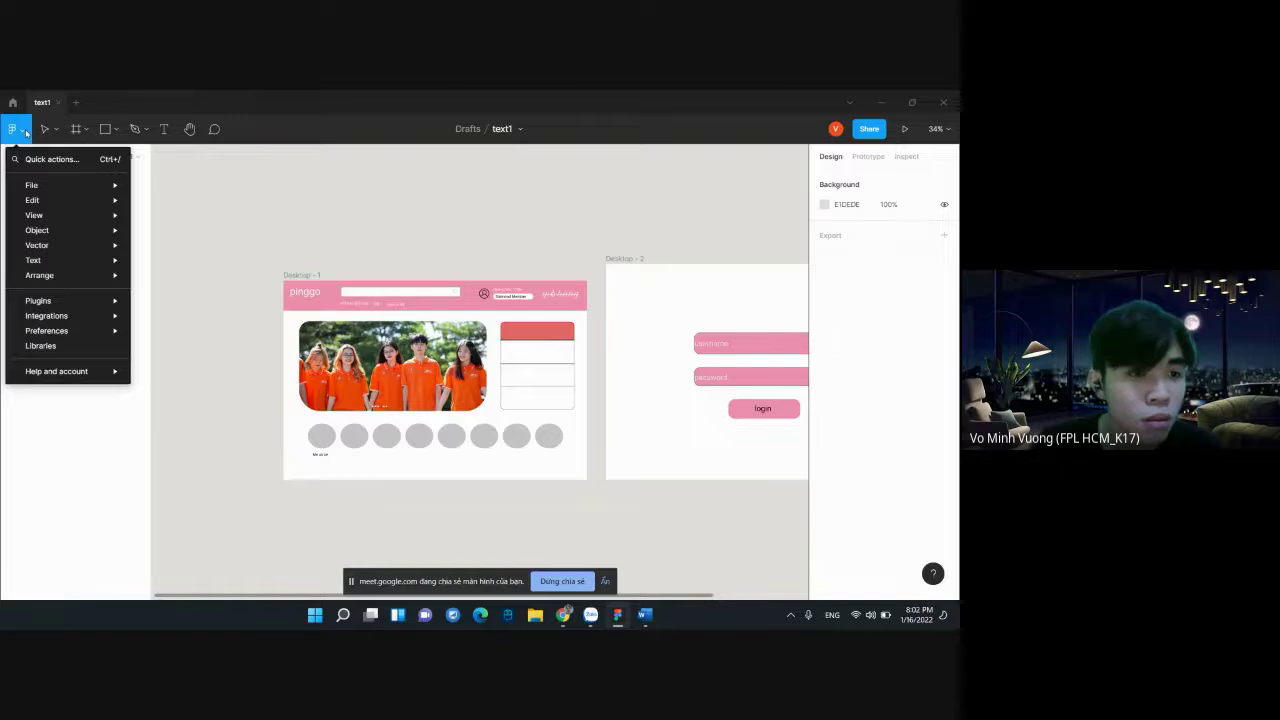
{"action": "left_click", "coordinate": [118, 133]}
{"action": "left_click", "coordinate": [118, 133]}
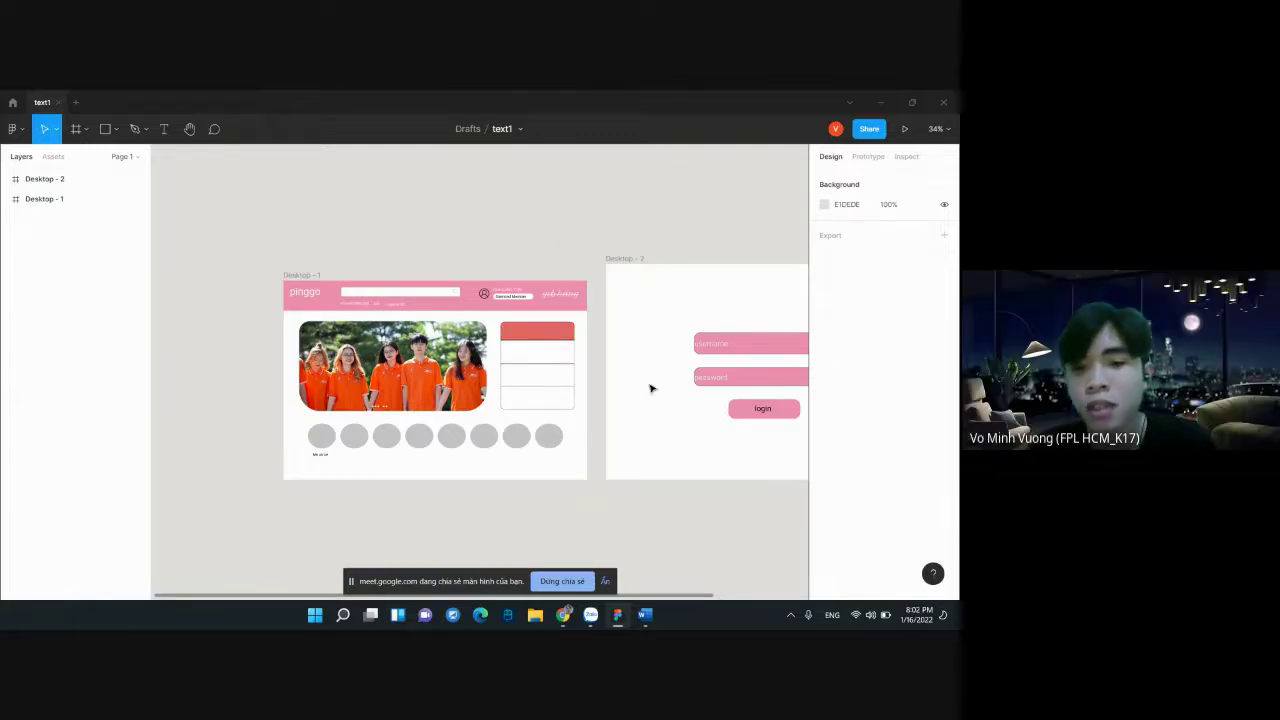
In the browser, go to the Figma website
{"action": "mouse_move", "coordinate": [563, 615]}
{"action": "left_click", "coordinate": [495, 545]}
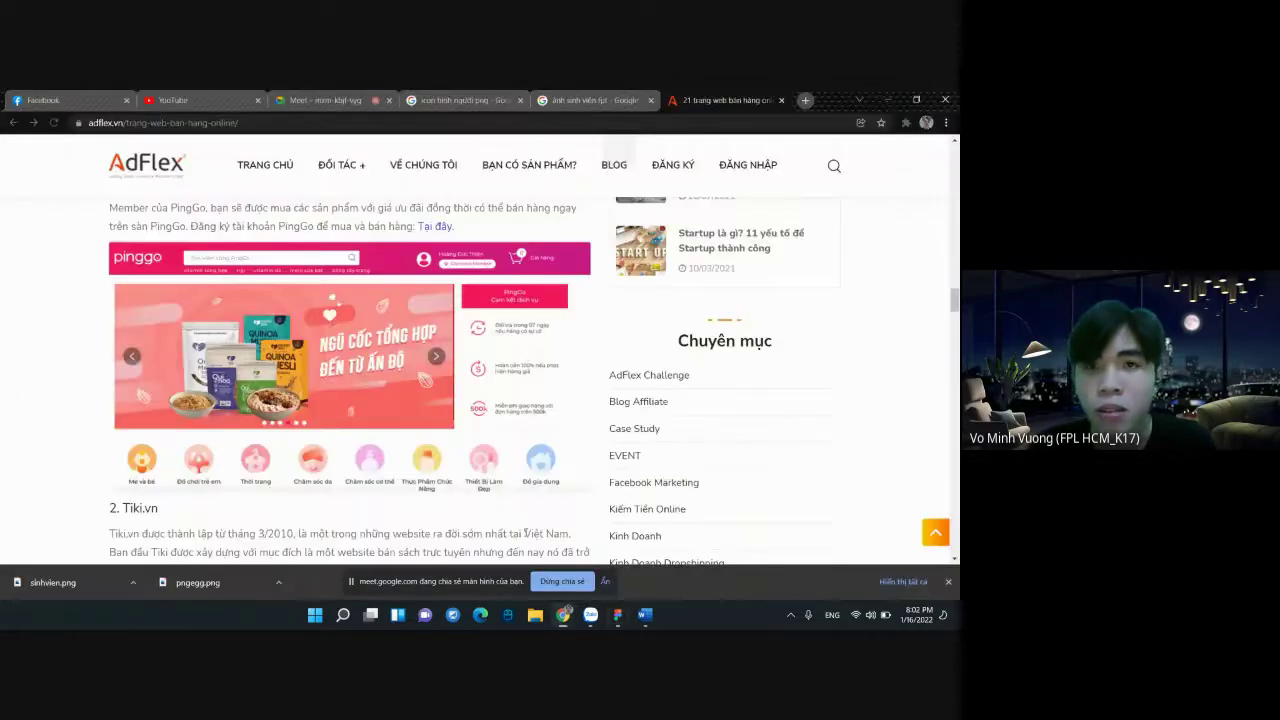
{"action": "left_click", "coordinate": [641, 121]}
{"action": "type", "text": "figma.com"}
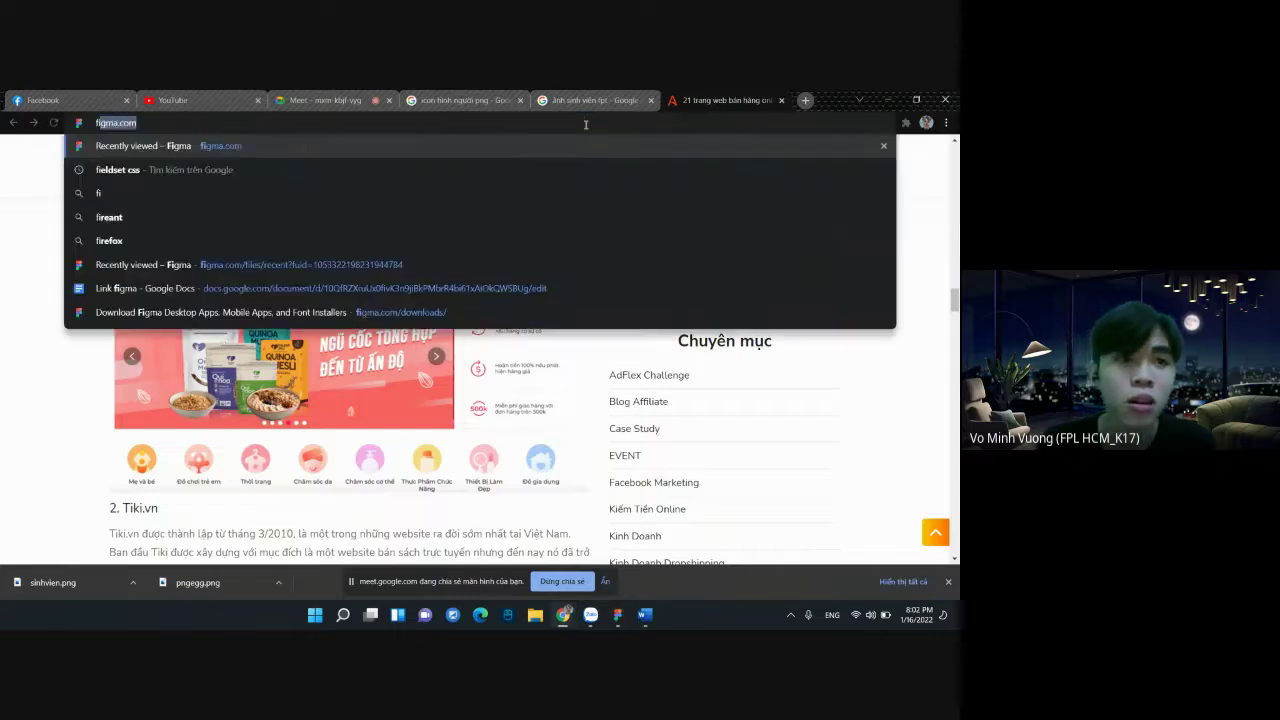
{"action": "key", "text": "Return"}
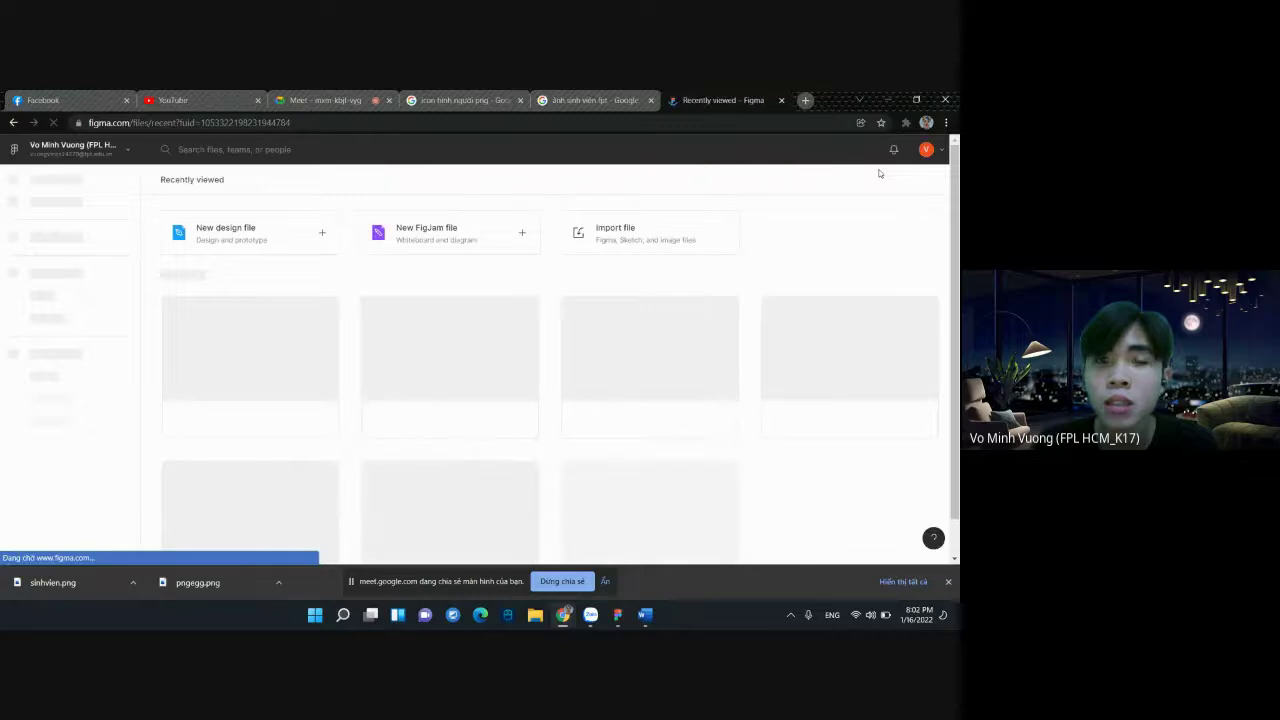
Check the account menu on Figma's file browser and scroll through the files
{"action": "left_click", "coordinate": [938, 150]}
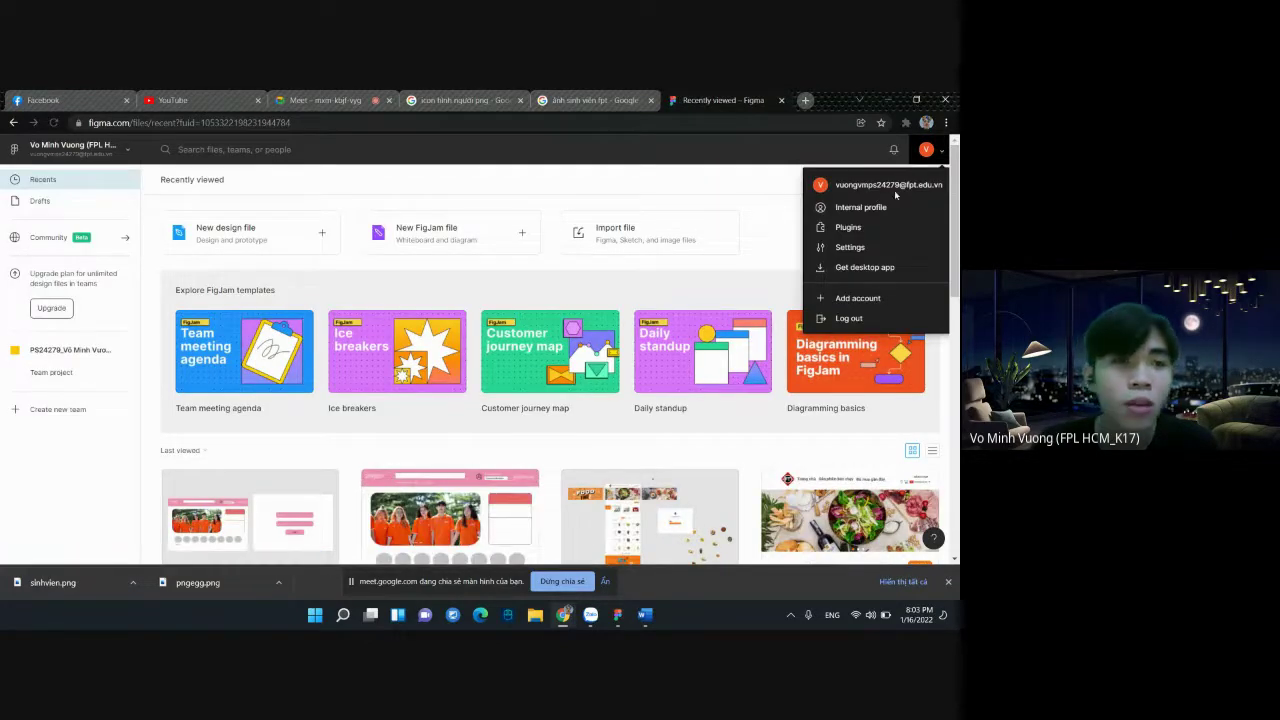
{"action": "left_click", "coordinate": [941, 167]}
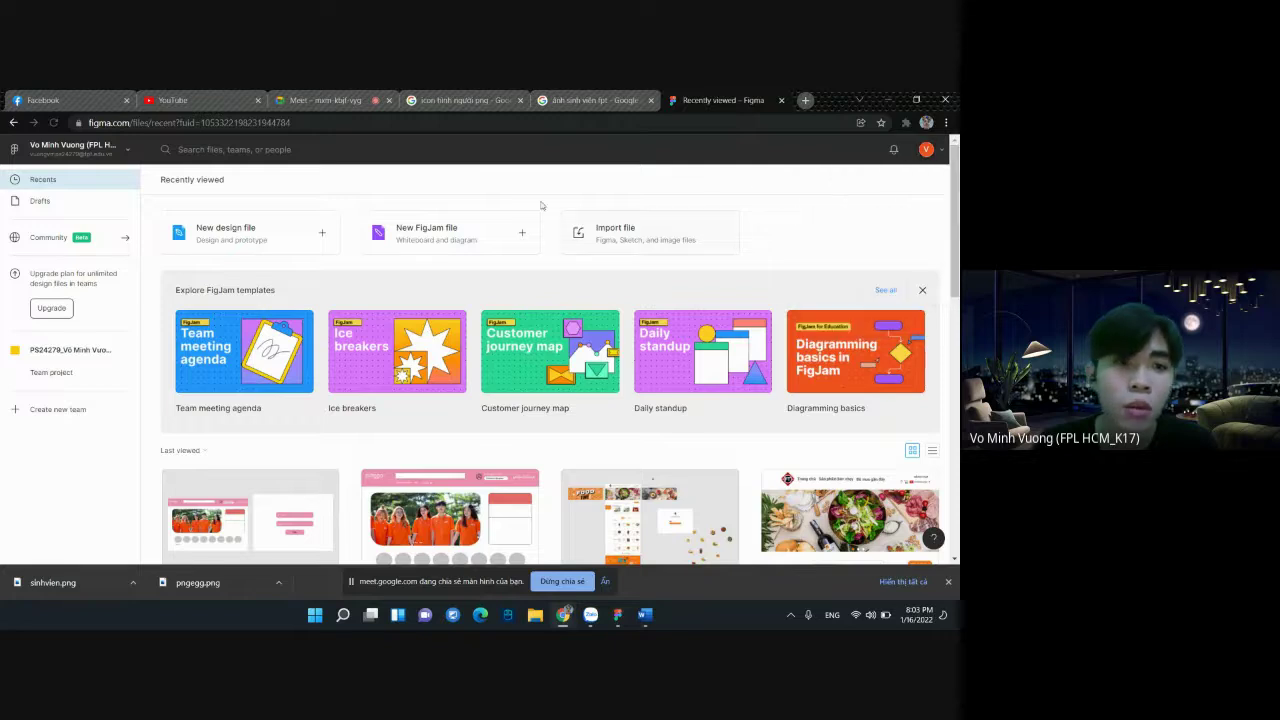
{"action": "scroll", "coordinate": [545, 300], "scroll_direction": "down", "scroll_amount": 1}
{"action": "scroll", "coordinate": [545, 320], "scroll_direction": "down", "scroll_amount": 2}
{"action": "scroll", "coordinate": [575, 355], "scroll_direction": "down", "scroll_amount": 2}
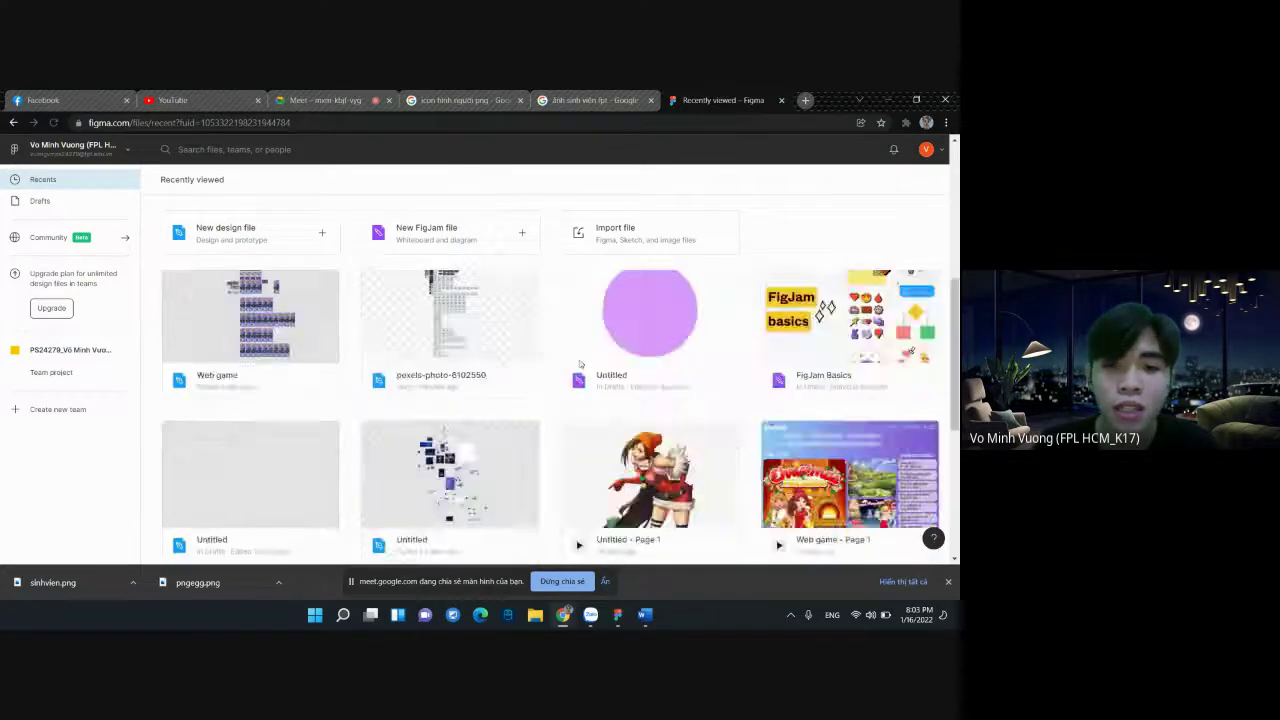
{"action": "scroll", "coordinate": [580, 364], "scroll_direction": "down", "scroll_amount": 2}
{"action": "scroll", "coordinate": [582, 366], "scroll_direction": "up", "scroll_amount": 2}
{"action": "scroll", "coordinate": [585, 368], "scroll_direction": "up", "scroll_amount": 3}
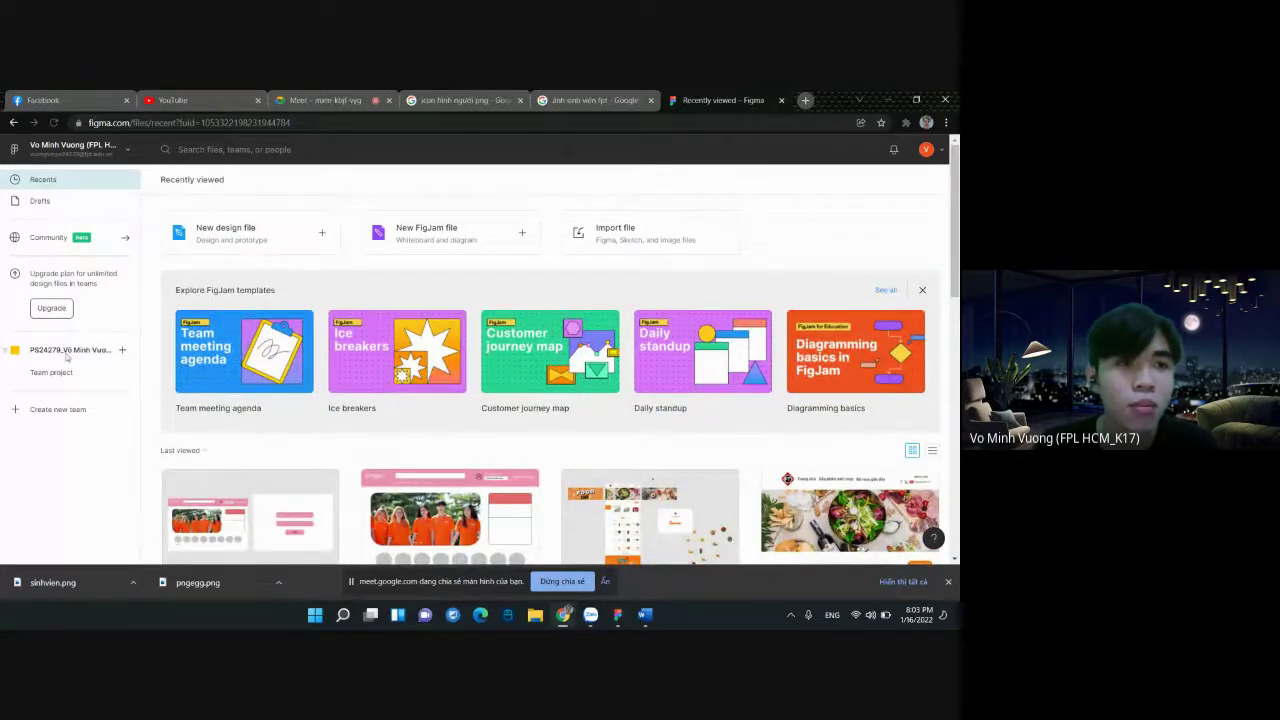
Look at the workspace switcher and team project page, then return to recent files
{"action": "left_click", "coordinate": [124, 149]}
{"action": "left_click", "coordinate": [124, 149]}
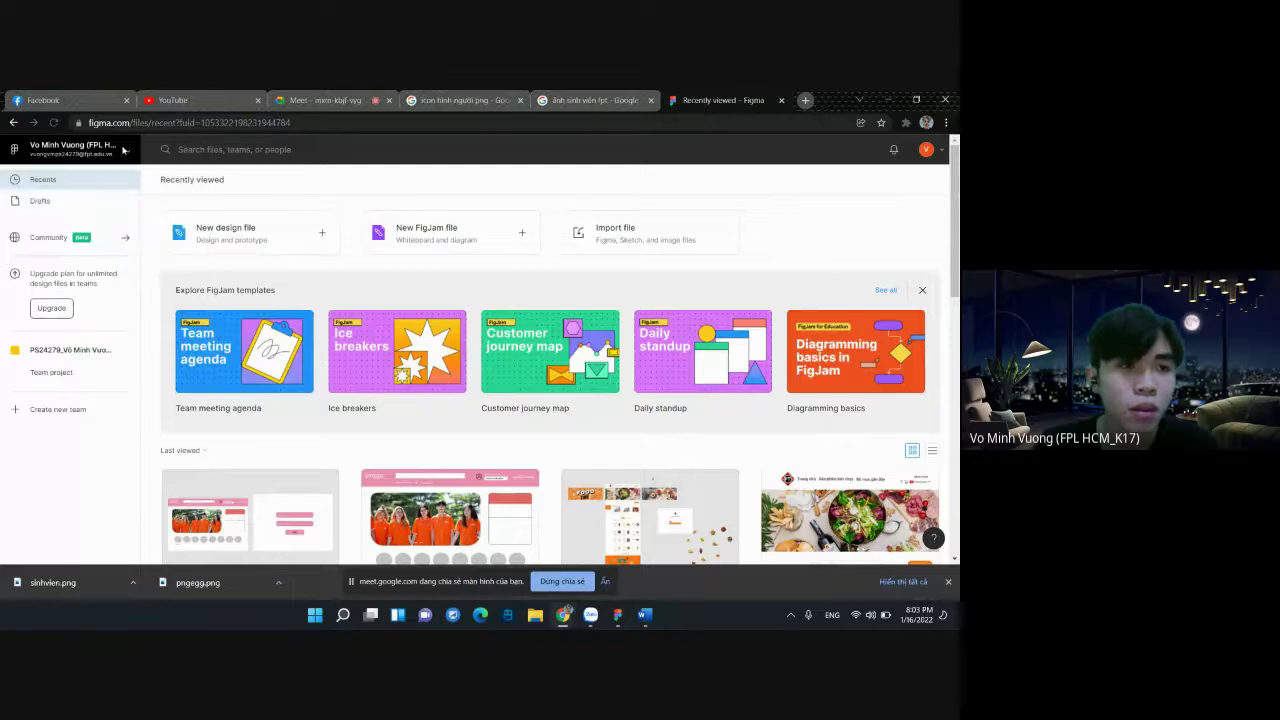
{"action": "left_click", "coordinate": [75, 352]}
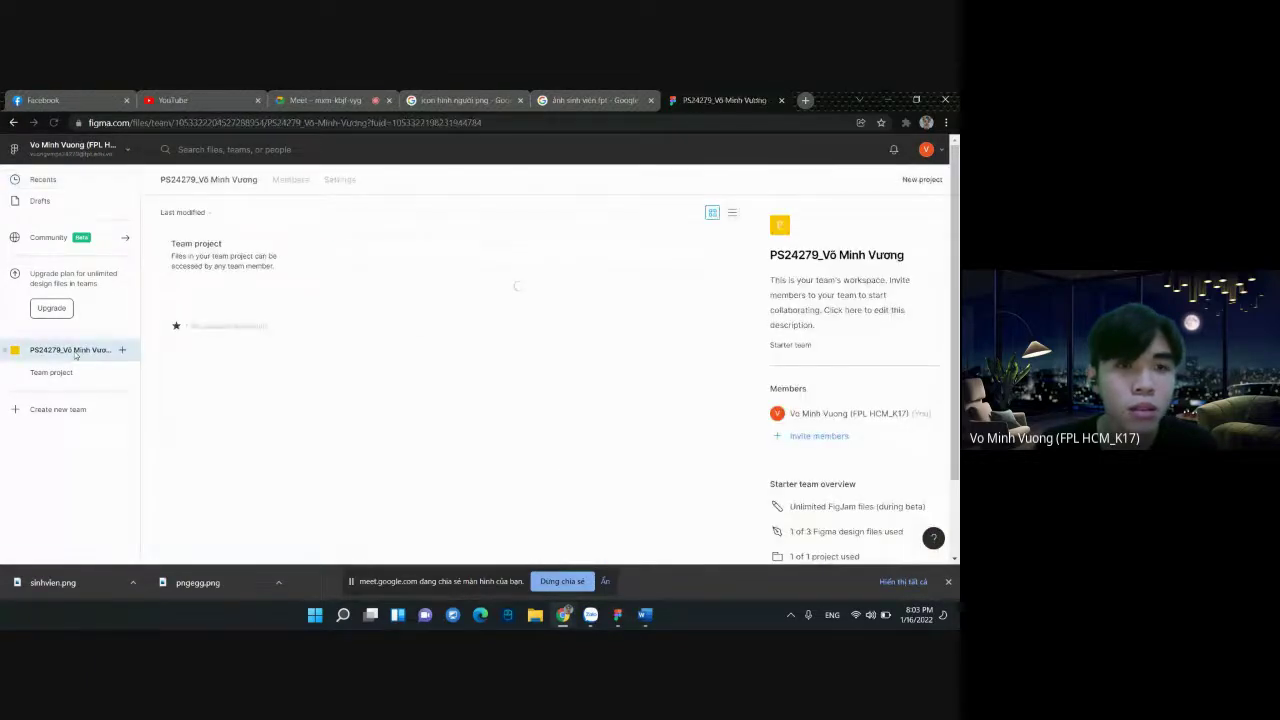
{"action": "left_click", "coordinate": [65, 184]}
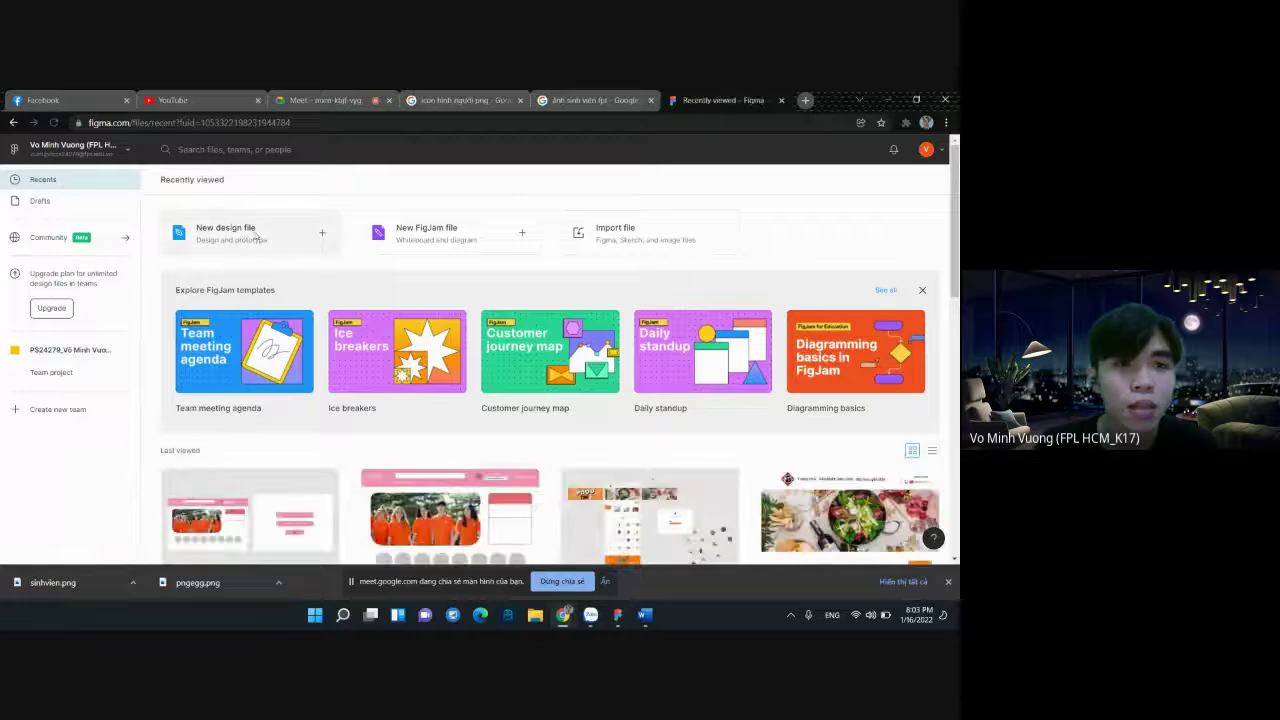
{"action": "scroll", "coordinate": [257, 443], "scroll_direction": "down", "scroll_amount": 2}
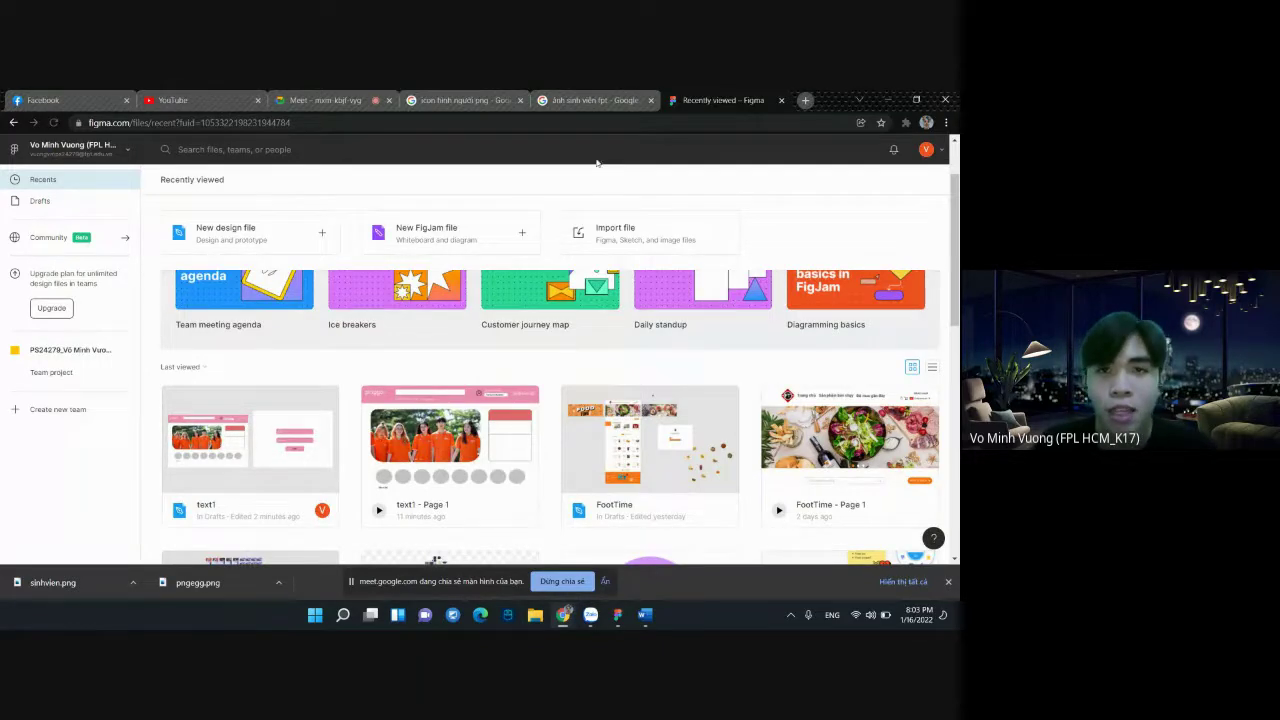
Close the two leftover image-search tabs and return to the Google Meet call
{"action": "left_click", "coordinate": [522, 103]}
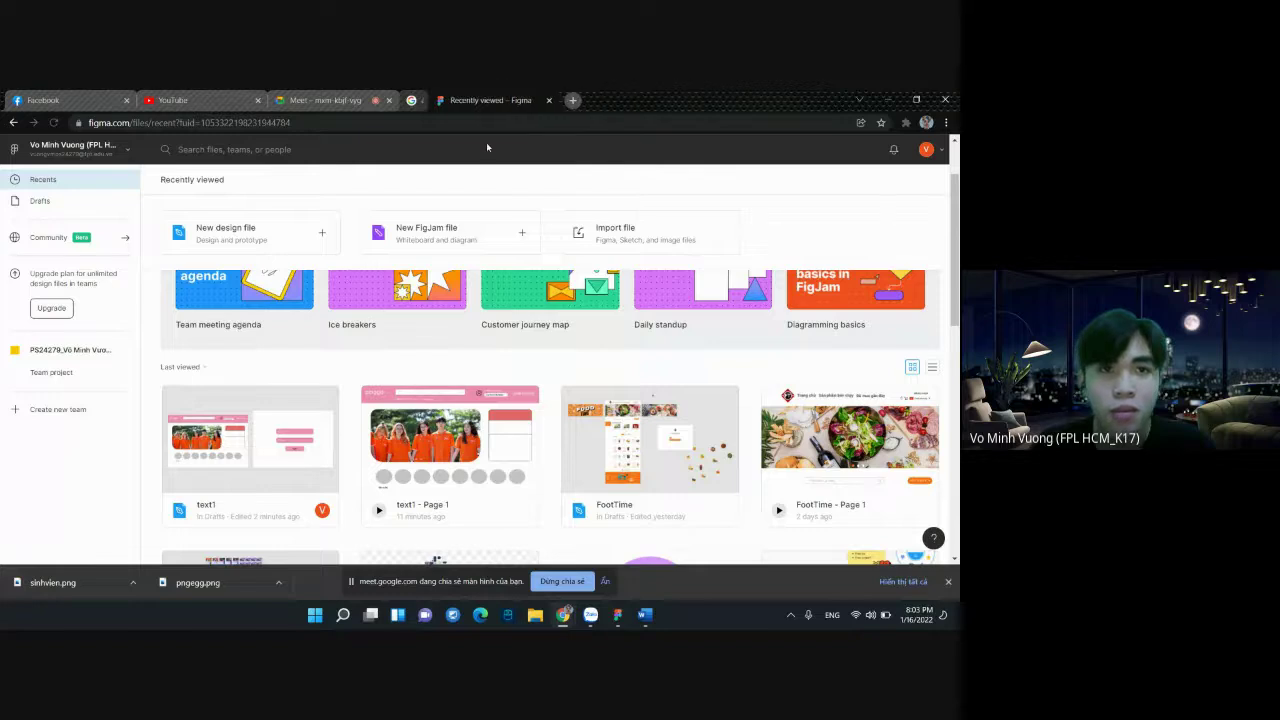
{"action": "left_click", "coordinate": [522, 103]}
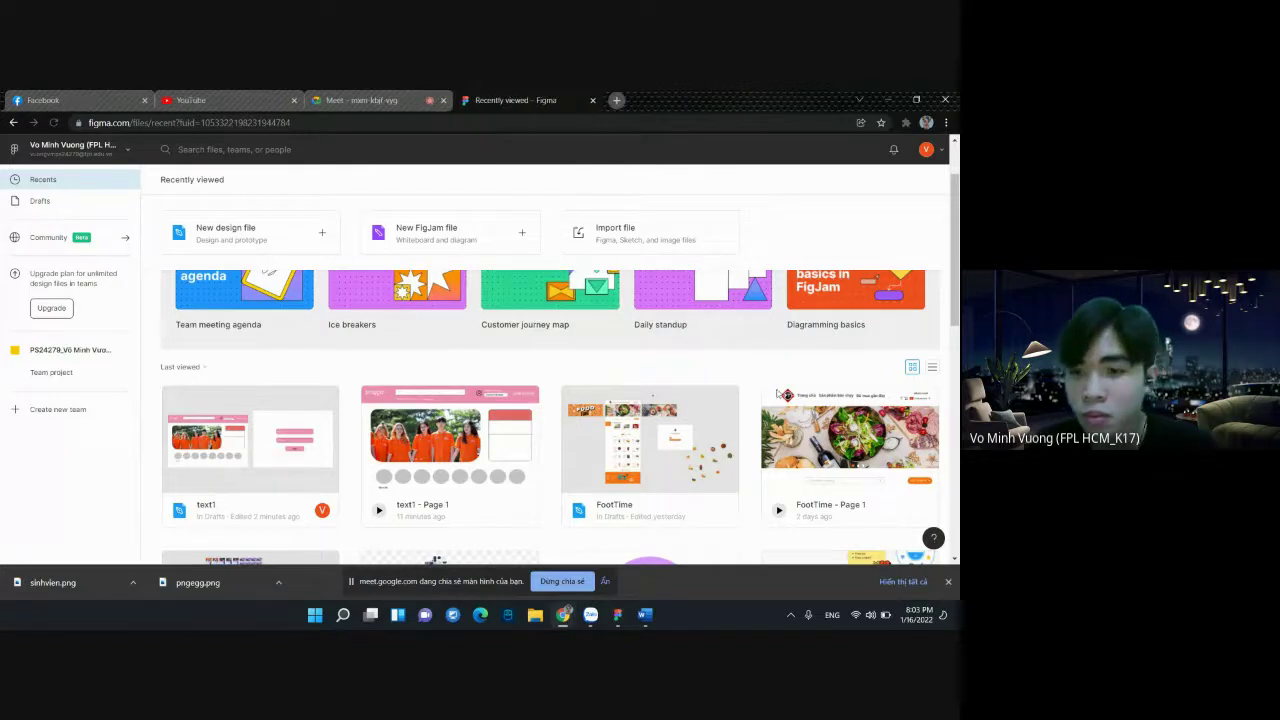
{"action": "scroll", "coordinate": [680, 355], "scroll_direction": "down", "scroll_amount": 1}
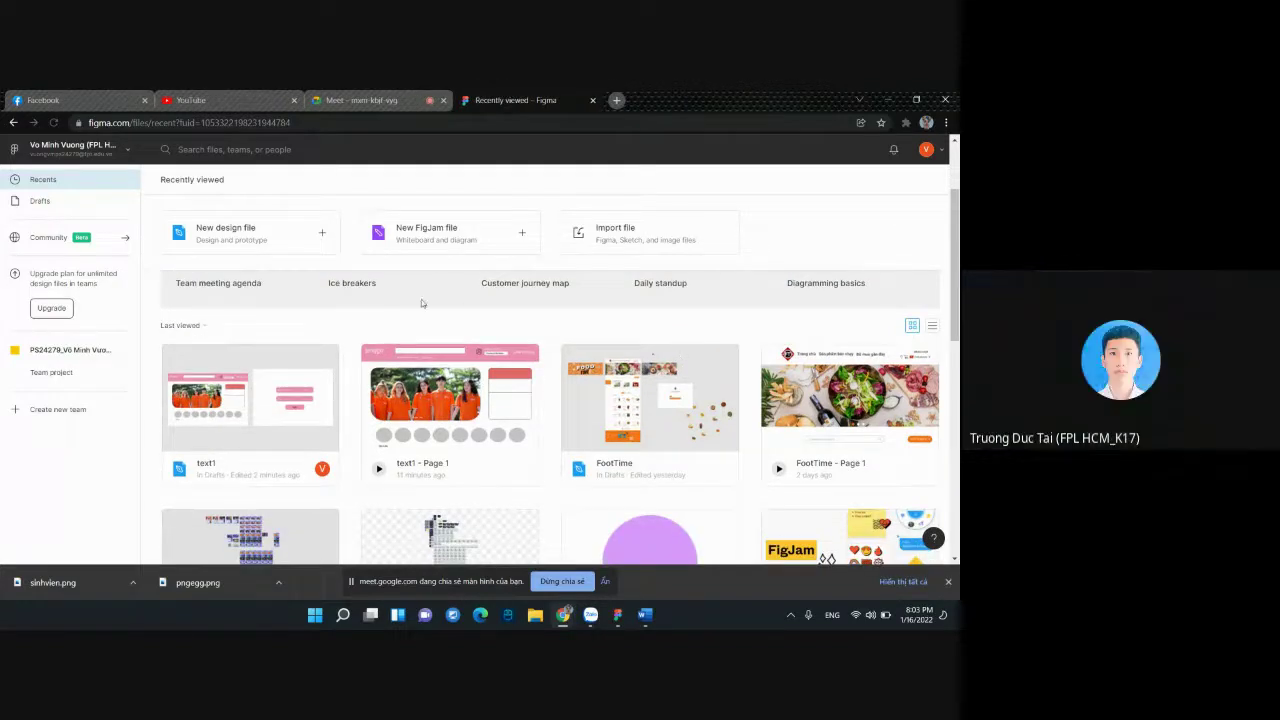
{"action": "scroll", "coordinate": [422, 316], "scroll_direction": "up", "scroll_amount": 3}
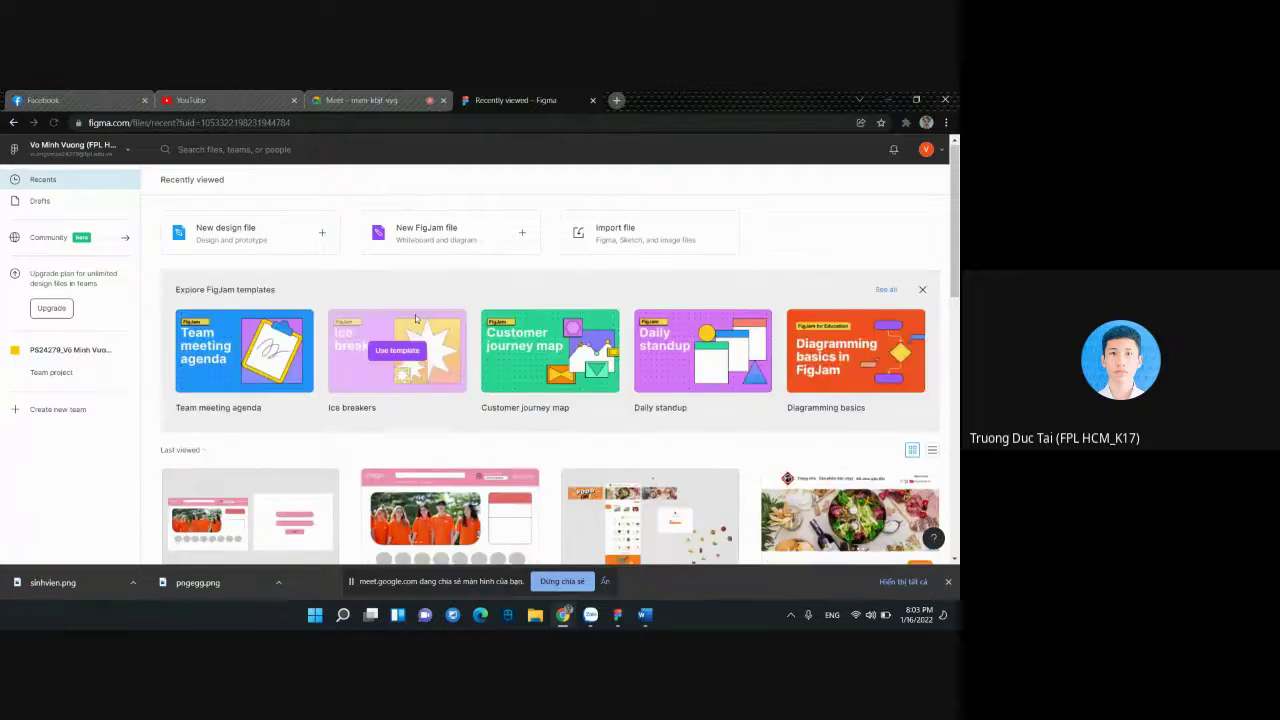
{"action": "left_click", "coordinate": [394, 98]}
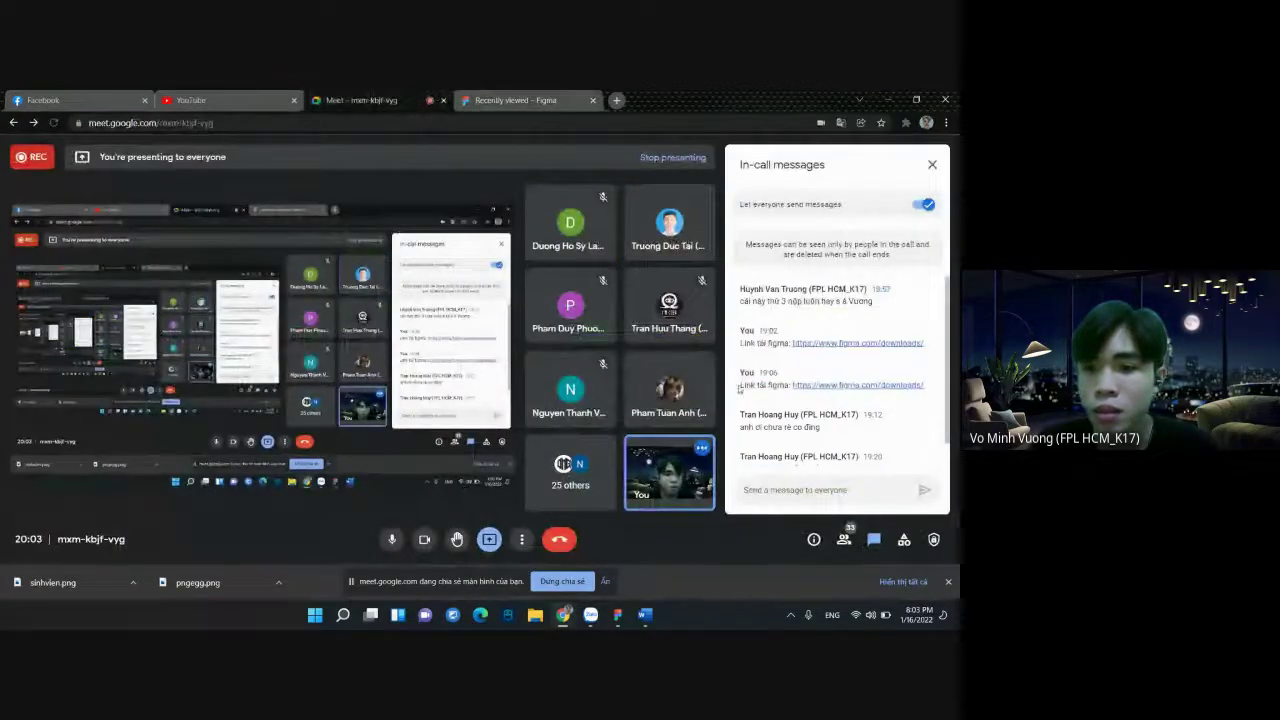
Copy the earlier Figma download link in the Meet chat and send it again
{"action": "left_click_drag", "start_coordinate": [752, 386], "coordinate": [924, 386]}
{"action": "key", "text": "ctrl+c"}
{"action": "left_click", "coordinate": [831, 490]}
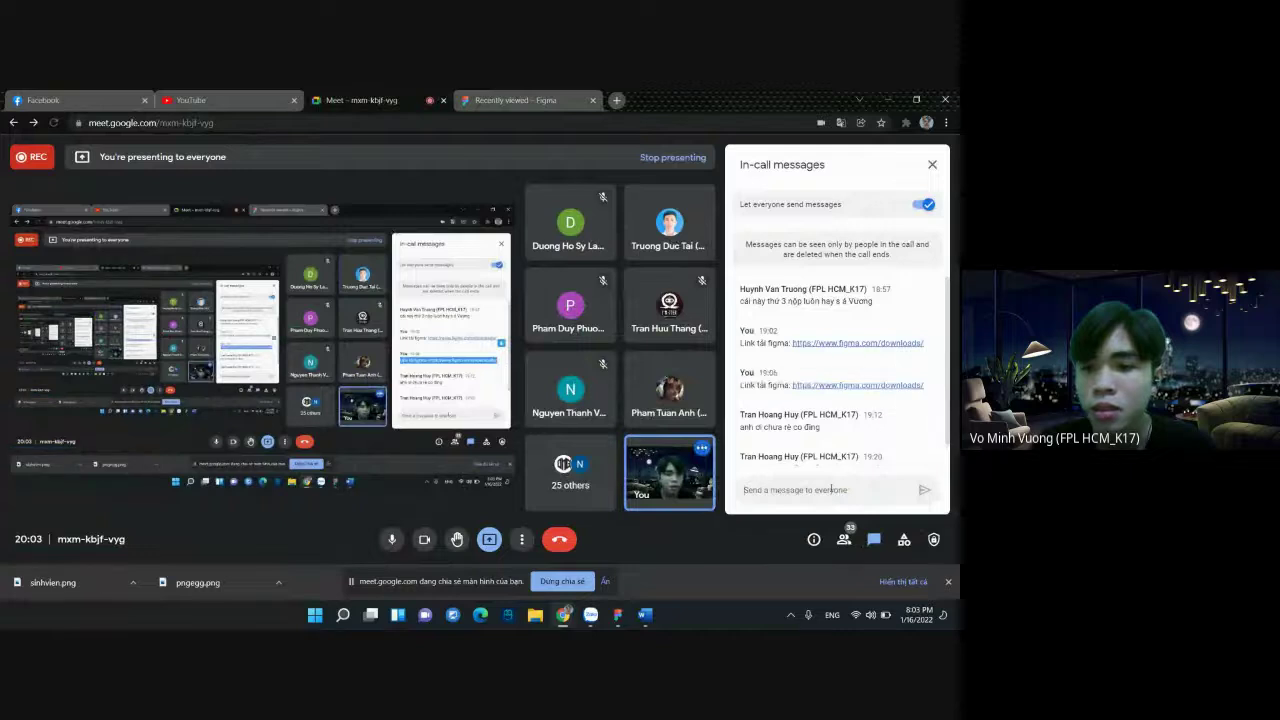
{"action": "key", "text": "ctrl+v"}
{"action": "key", "text": "Return"}
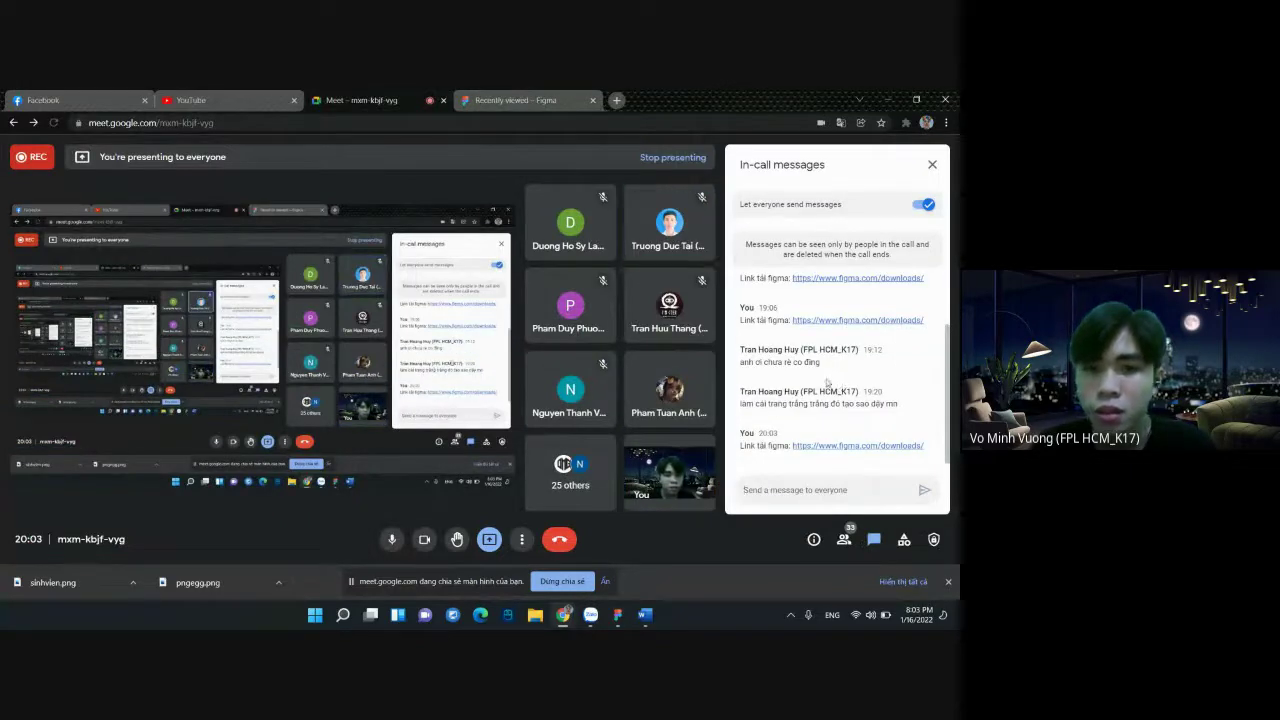
Scroll through the call's People list, then go back to the Figma tab
{"action": "left_click", "coordinate": [844, 539]}
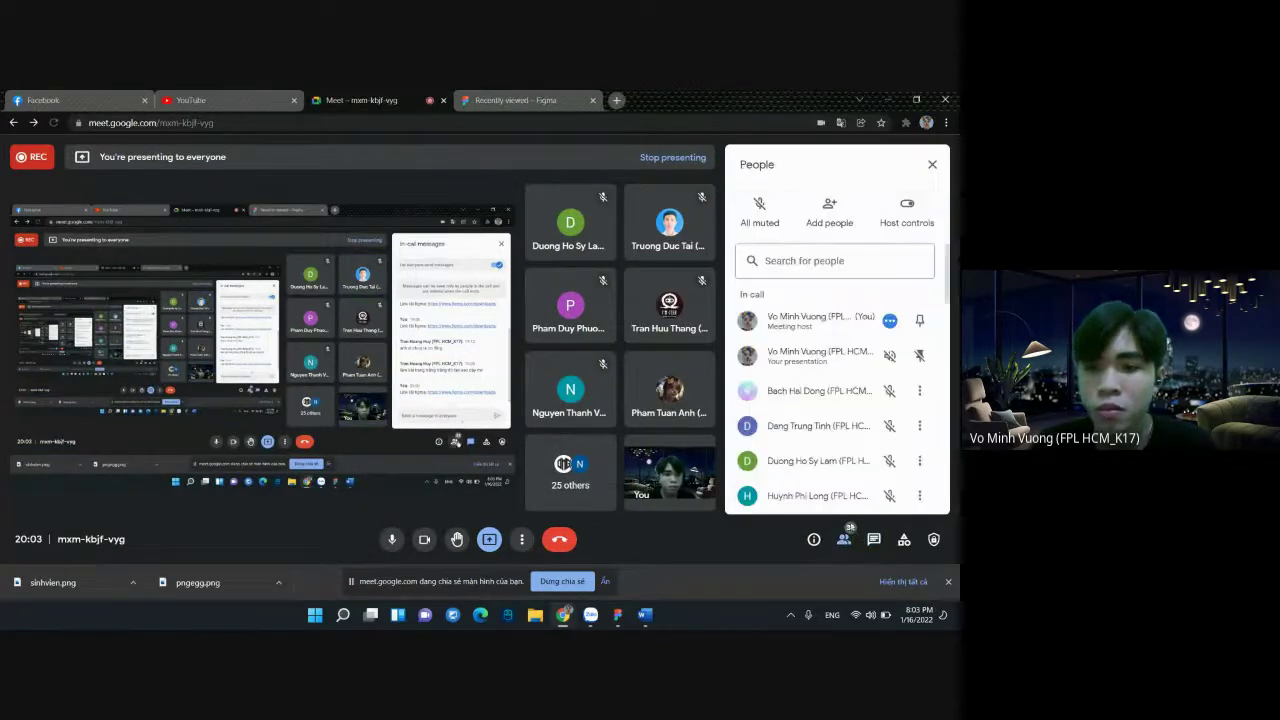
{"action": "scroll", "coordinate": [830, 393], "scroll_direction": "down", "scroll_amount": 1}
{"action": "scroll", "coordinate": [830, 393], "scroll_direction": "down", "scroll_amount": 2}
{"action": "scroll", "coordinate": [830, 393], "scroll_direction": "down", "scroll_amount": 1}
{"action": "scroll", "coordinate": [830, 393], "scroll_direction": "down", "scroll_amount": 1}
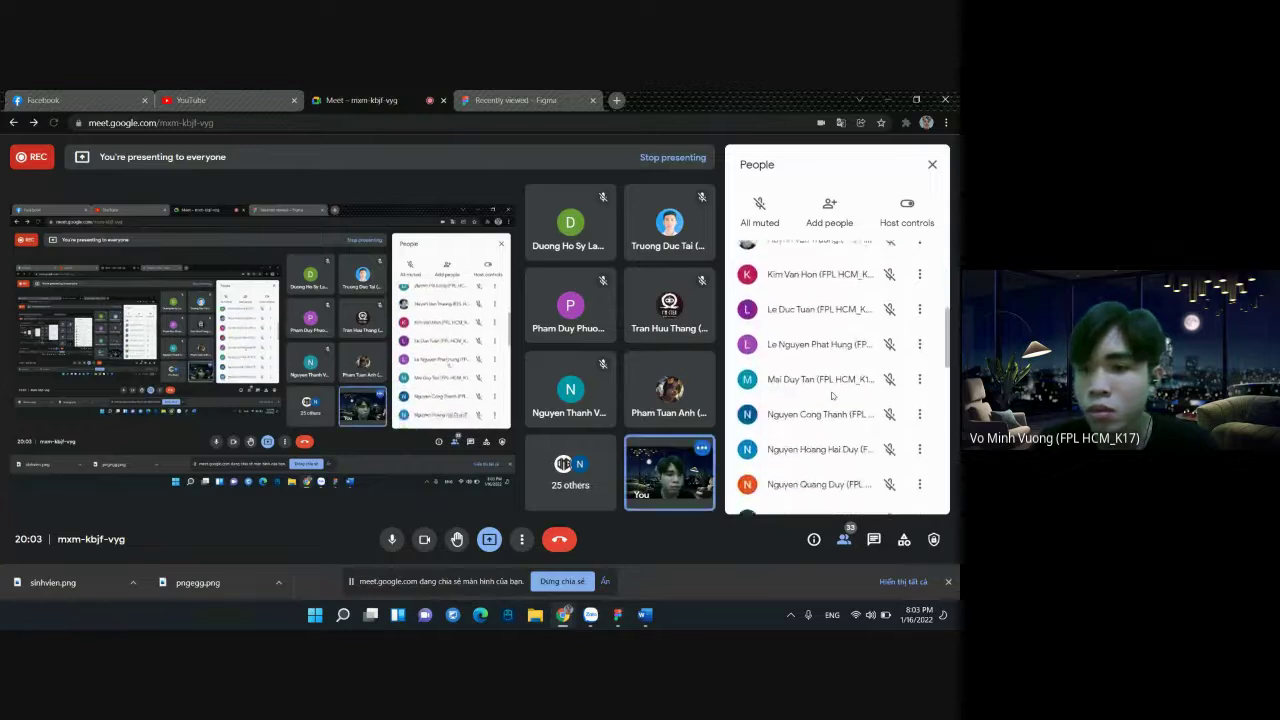
{"action": "scroll", "coordinate": [830, 393], "scroll_direction": "down", "scroll_amount": 1}
{"action": "scroll", "coordinate": [831, 394], "scroll_direction": "down", "scroll_amount": 2}
{"action": "scroll", "coordinate": [833, 395], "scroll_direction": "down", "scroll_amount": 2}
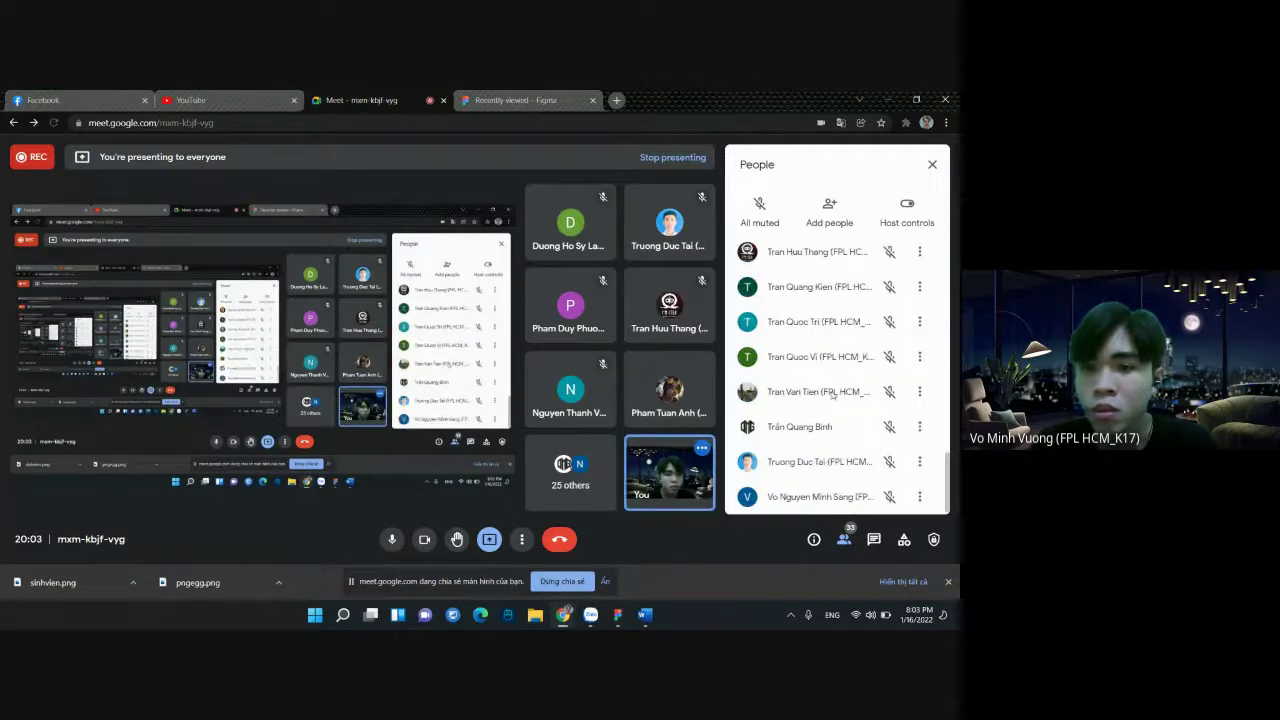
{"action": "left_click", "coordinate": [507, 104]}
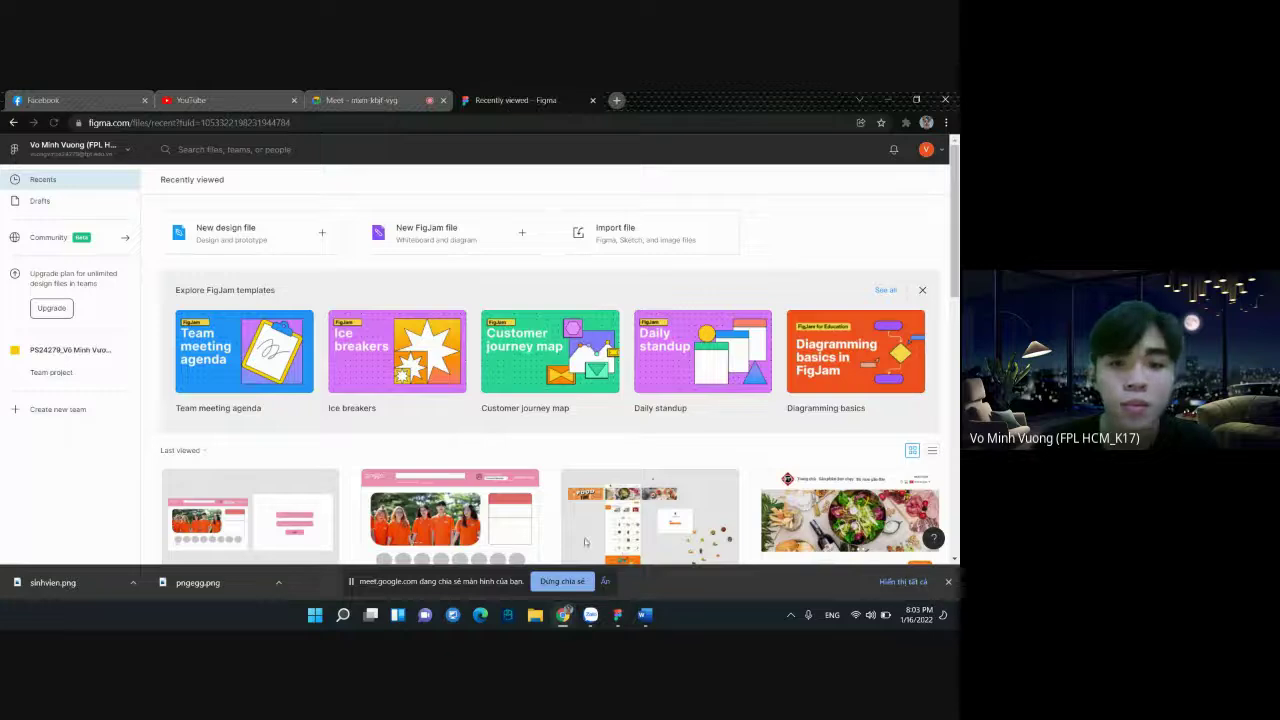
Close the text1 file tab in the Figma desktop app
{"action": "scroll", "coordinate": [585, 542], "scroll_direction": "down", "scroll_amount": 1}
{"action": "scroll", "coordinate": [570, 515], "scroll_direction": "down", "scroll_amount": 1}
{"action": "scroll", "coordinate": [540, 460], "scroll_direction": "up", "scroll_amount": 2}
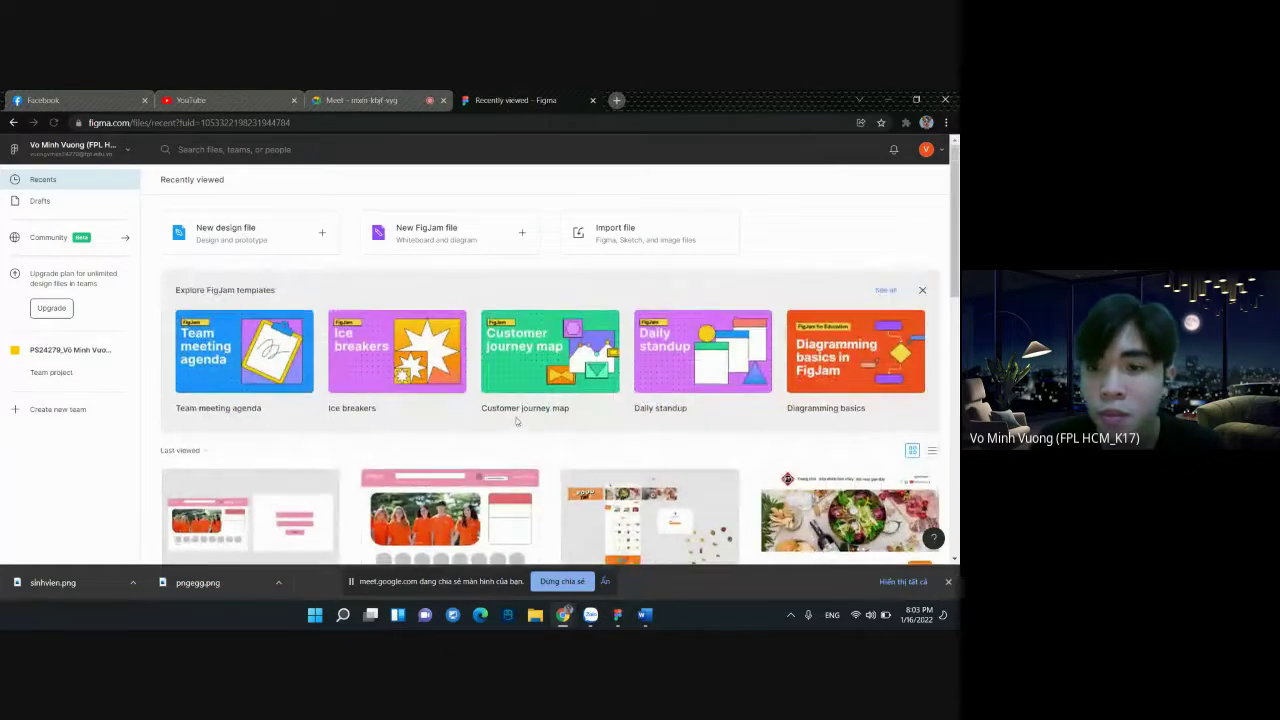
{"action": "left_click", "coordinate": [617, 615]}
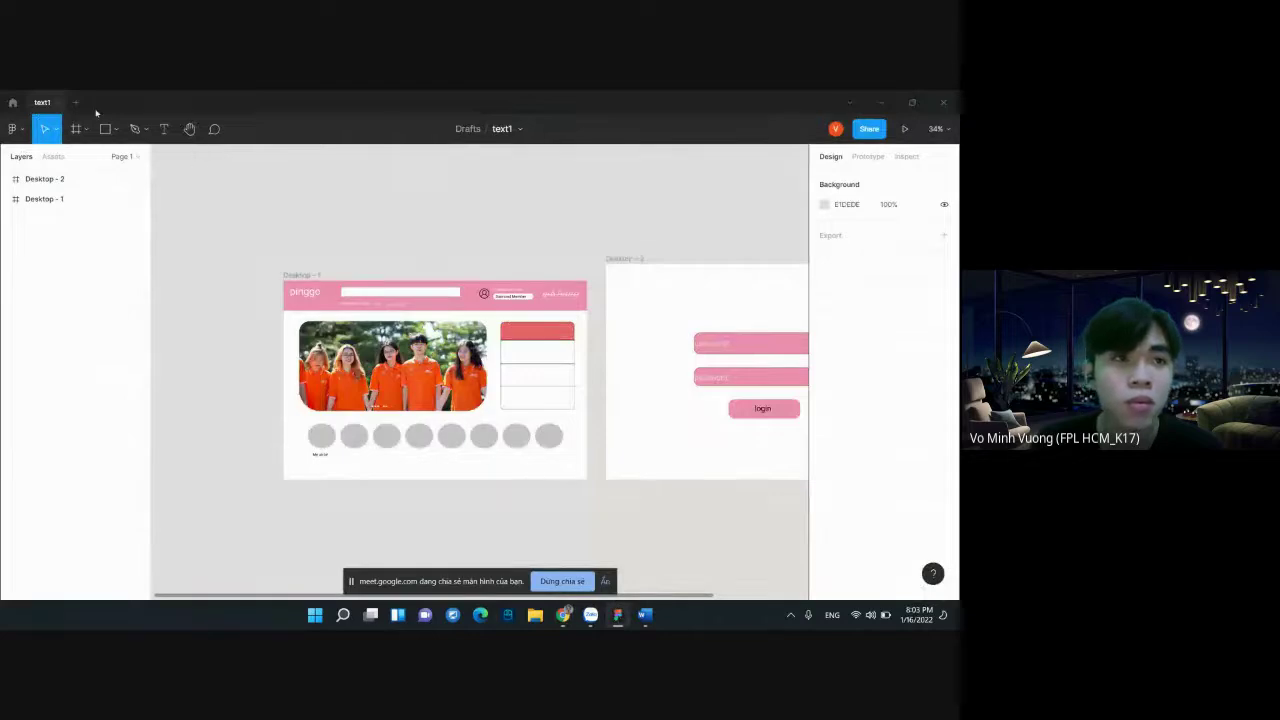
{"action": "left_click", "coordinate": [59, 102]}
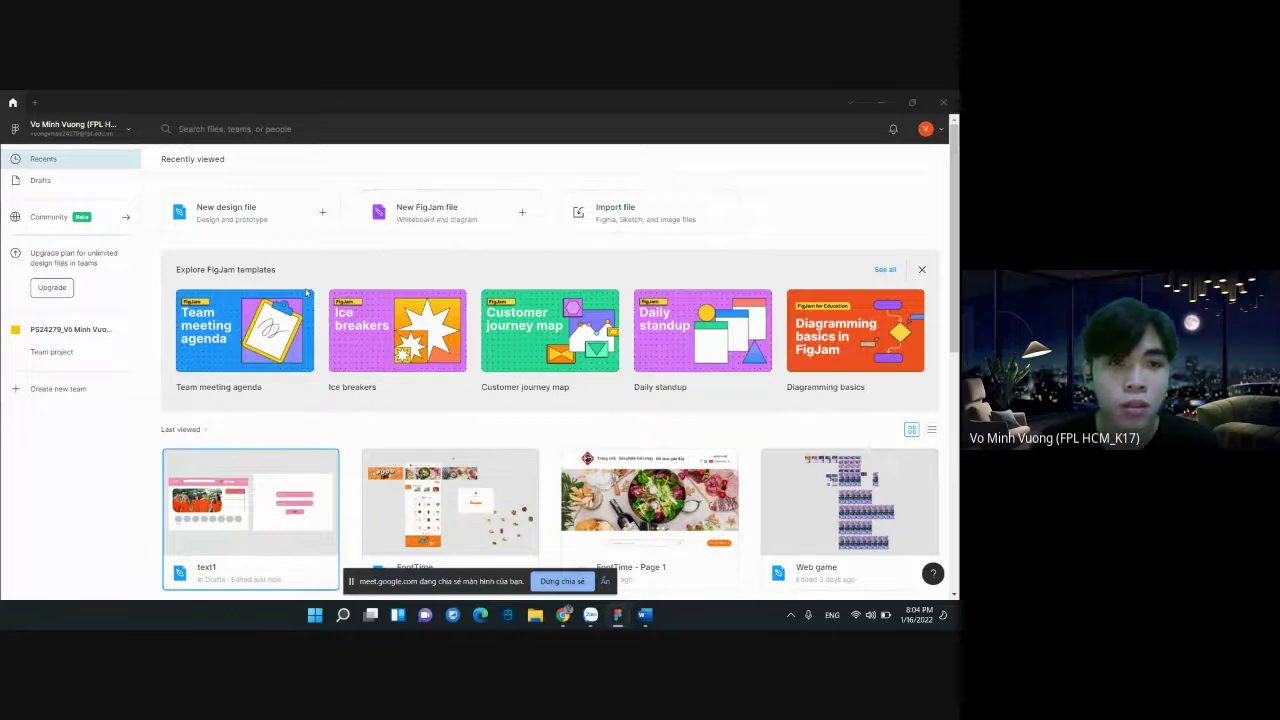
{"action": "mouse_move", "coordinate": [397, 331]}
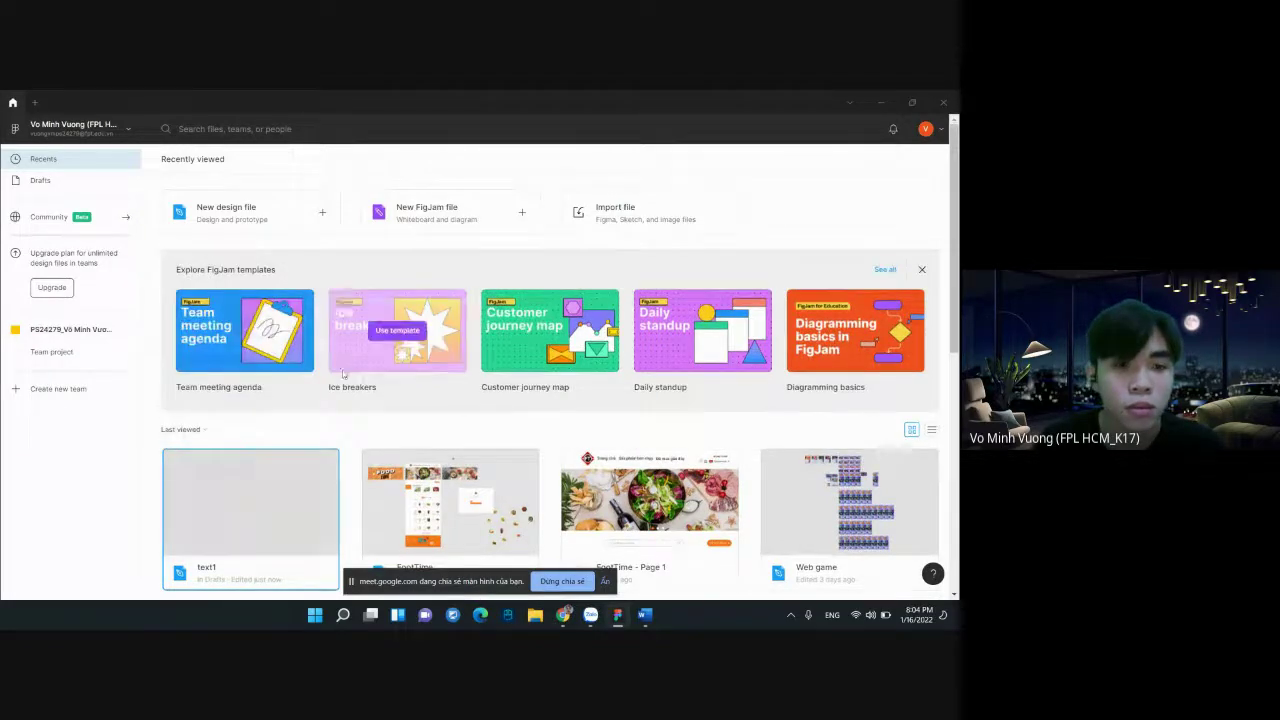
Switch to the Google Meet tab in Chrome and stop screen sharing ('Dừng chia sẻ')
{"action": "scroll", "coordinate": [342, 373], "scroll_direction": "down", "scroll_amount": 2}
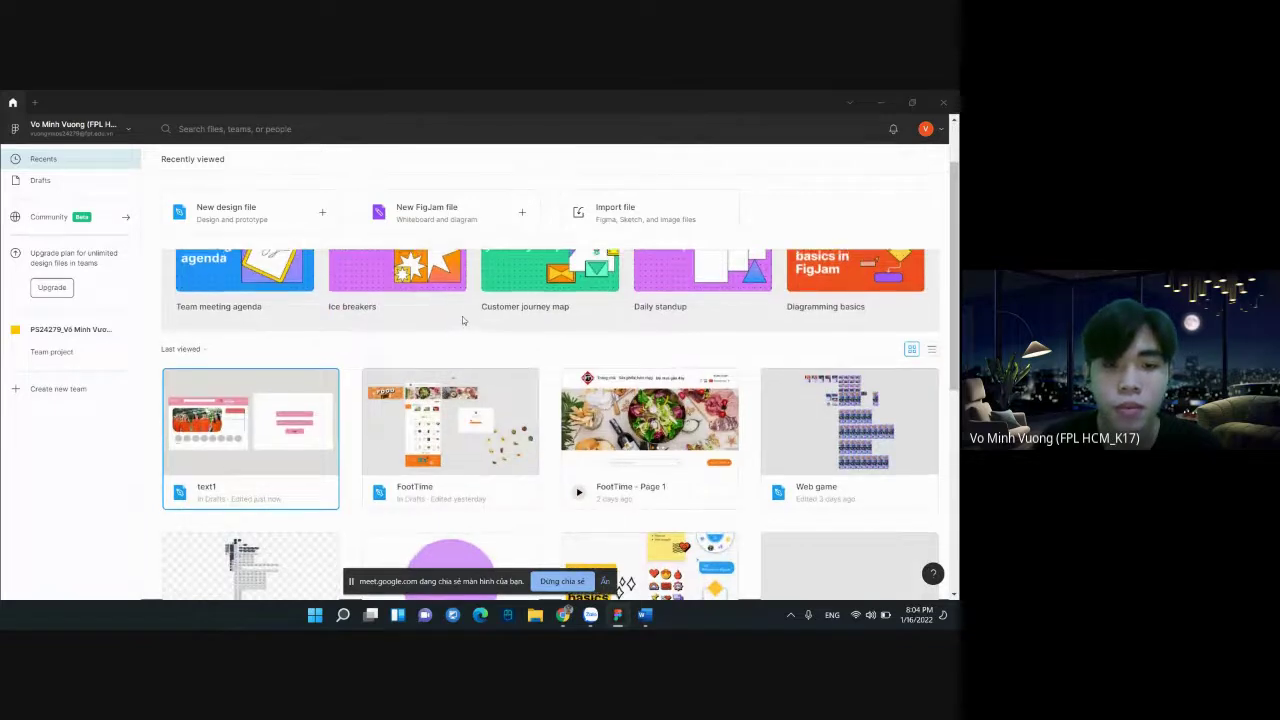
{"action": "scroll", "coordinate": [462, 318], "scroll_direction": "up", "scroll_amount": 2}
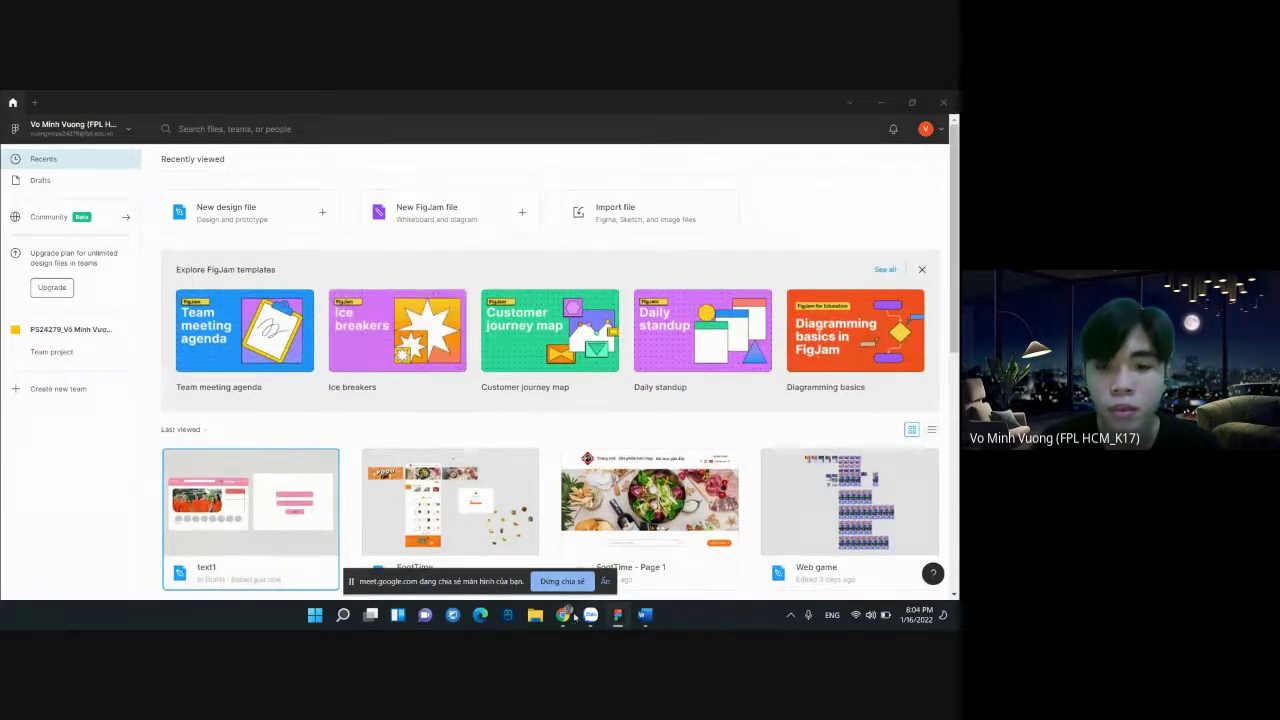
{"action": "mouse_move", "coordinate": [563, 615]}
{"action": "left_click", "coordinate": [511, 566]}
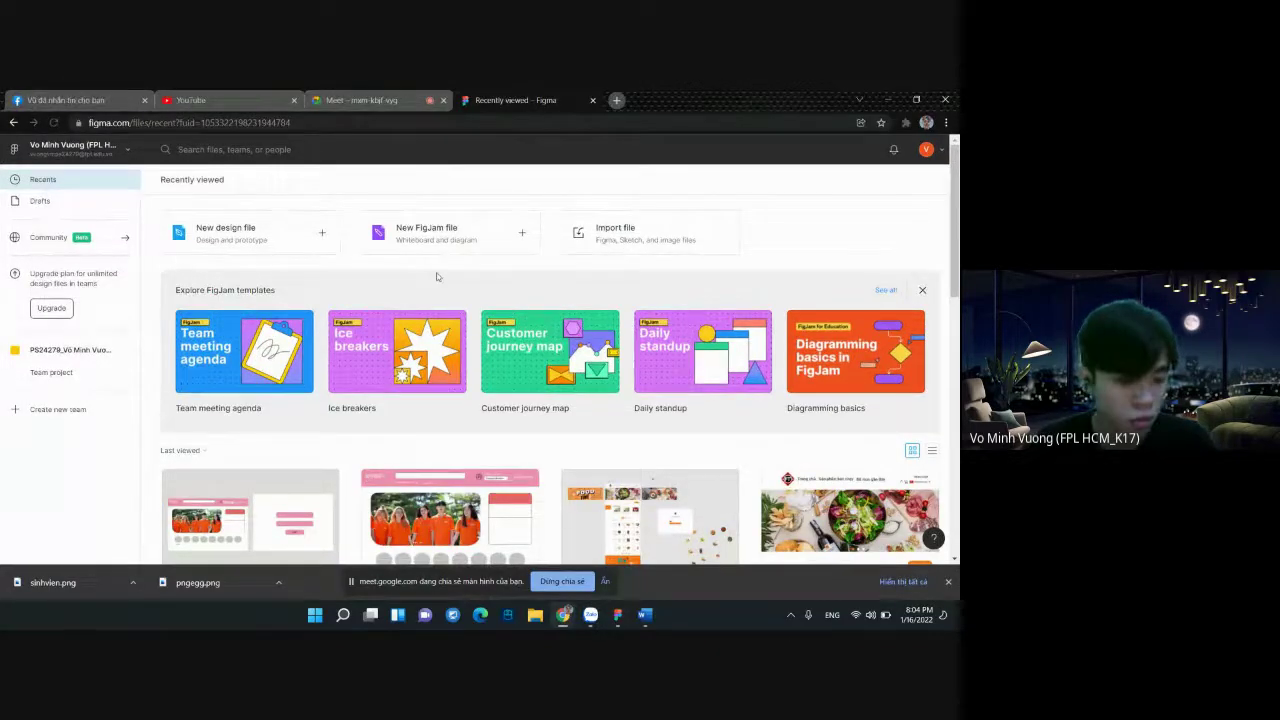
{"action": "left_click", "coordinate": [360, 100]}
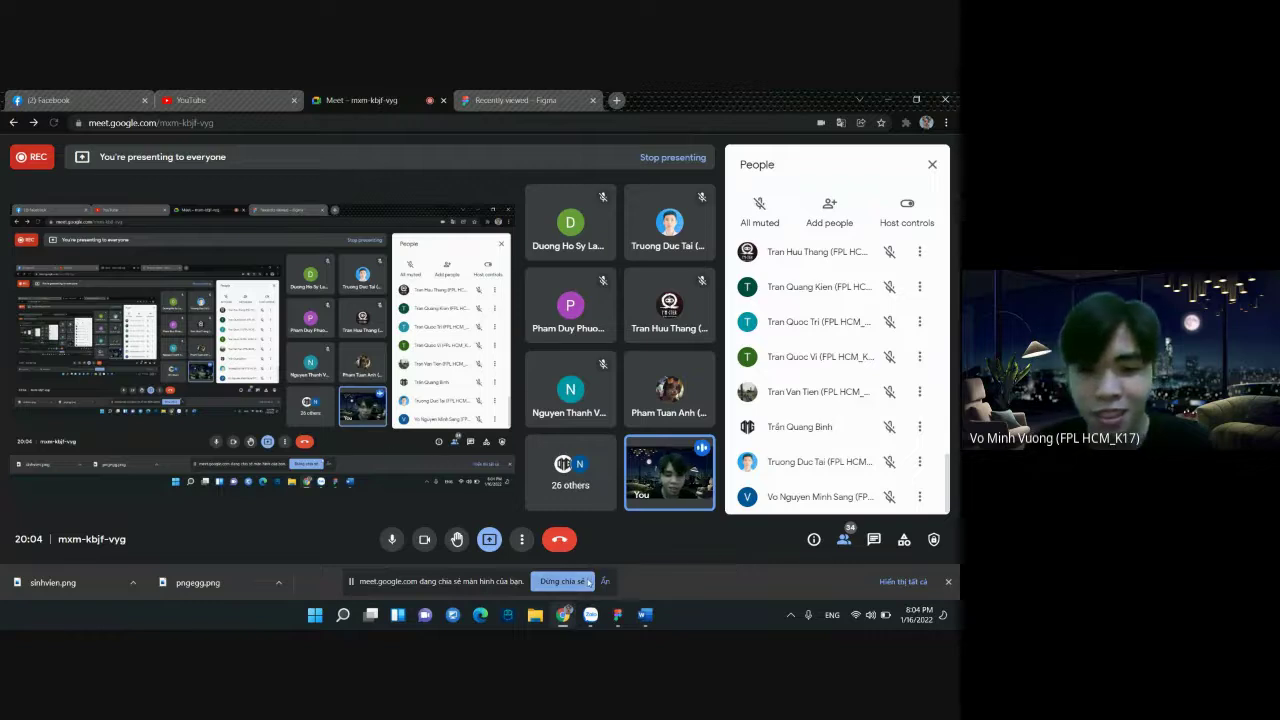
{"action": "left_click", "coordinate": [577, 585]}
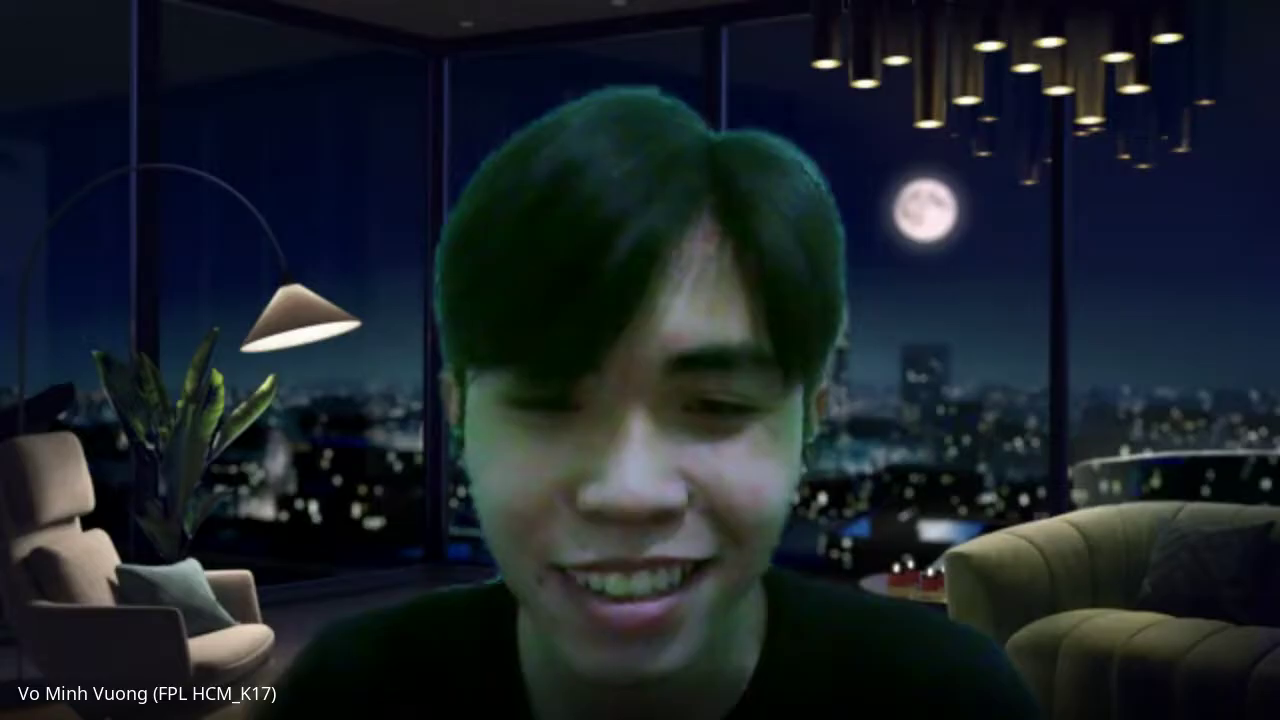